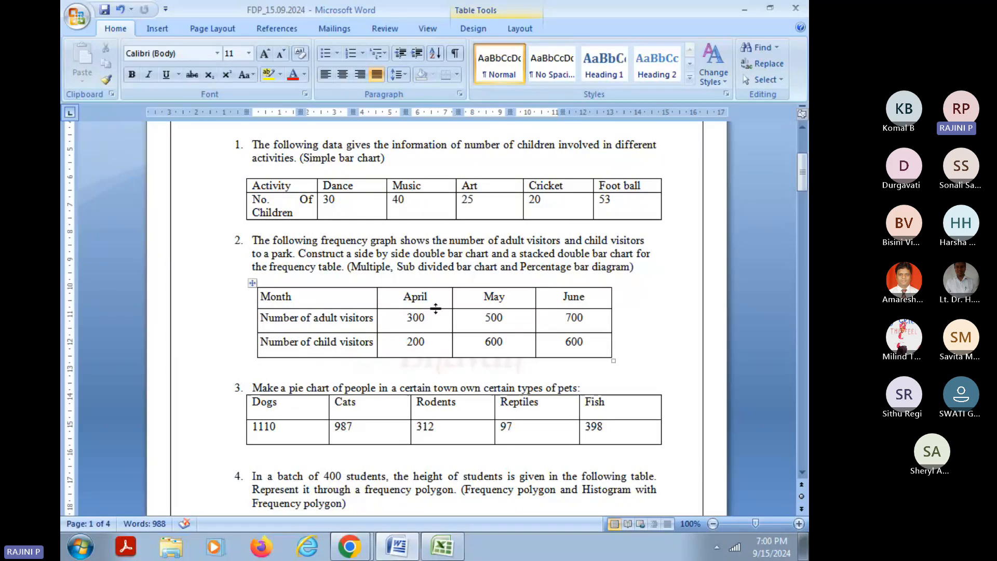
Step: Copy the whole pets table under question 3, the pie chart exercise
scroll(395, 363, down, 2)
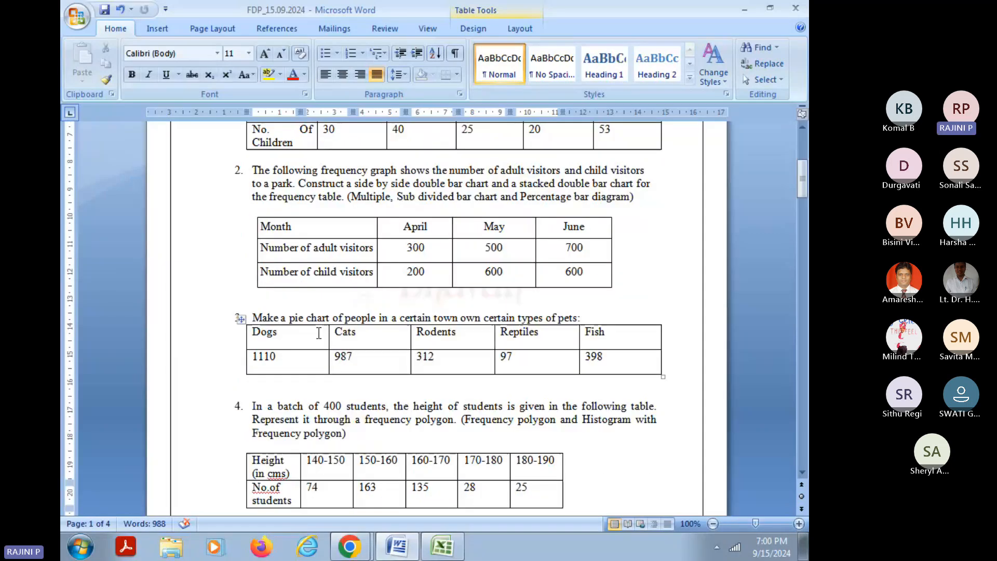
click(261, 331)
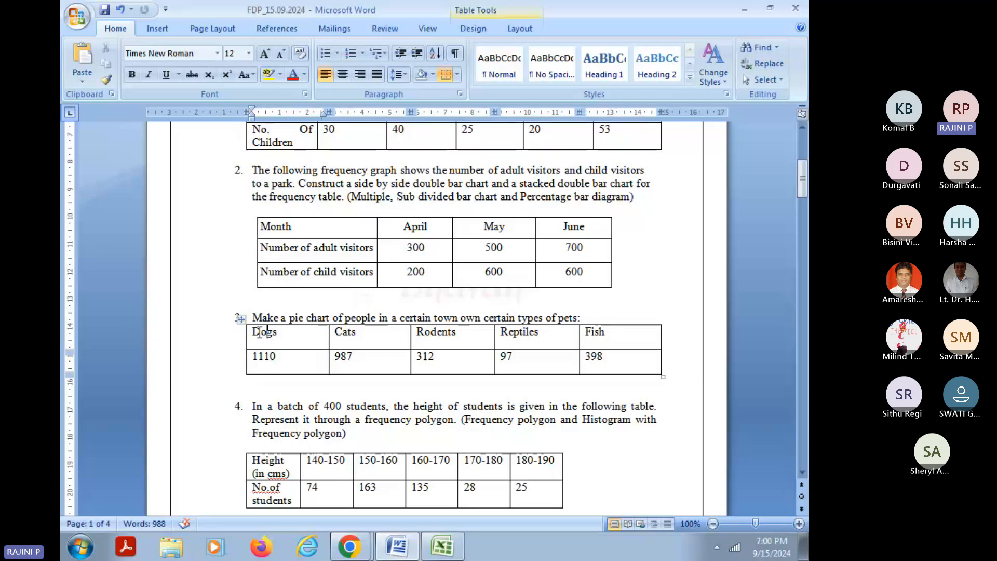
click(241, 319)
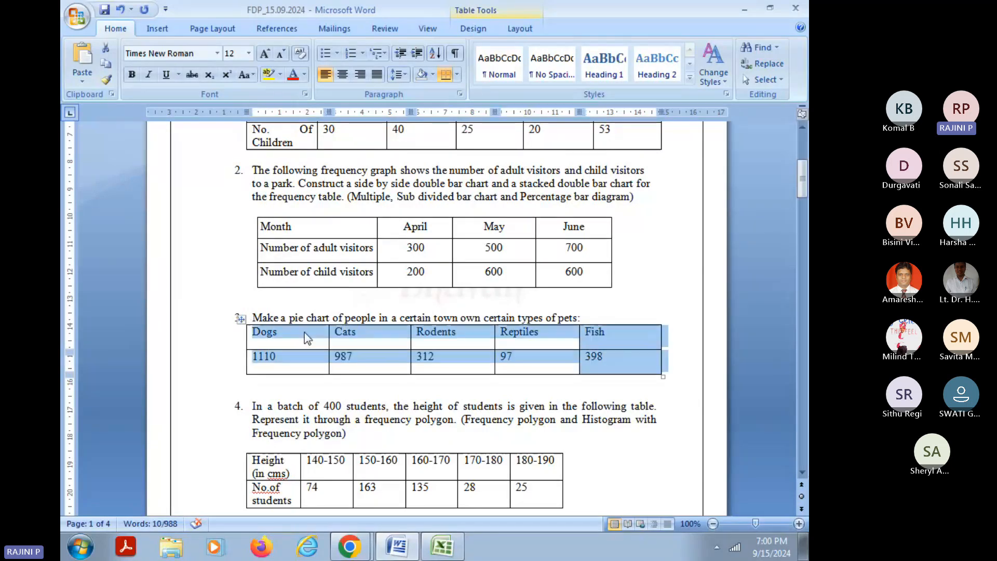
key(ctrl+c)
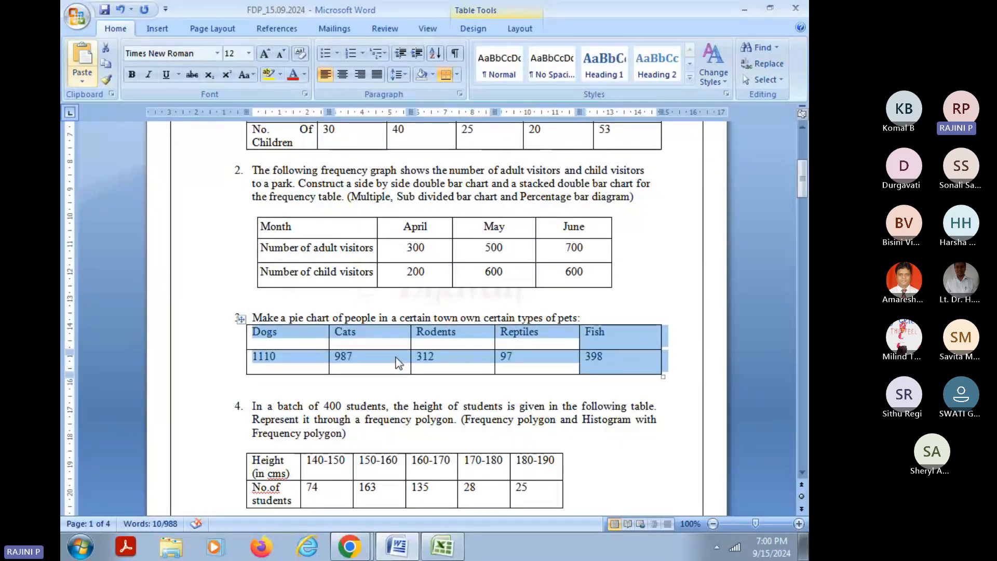
Step: Switch to the blank Excel workbook and paste the pets table starting at cell E7
key(alt+Tab)
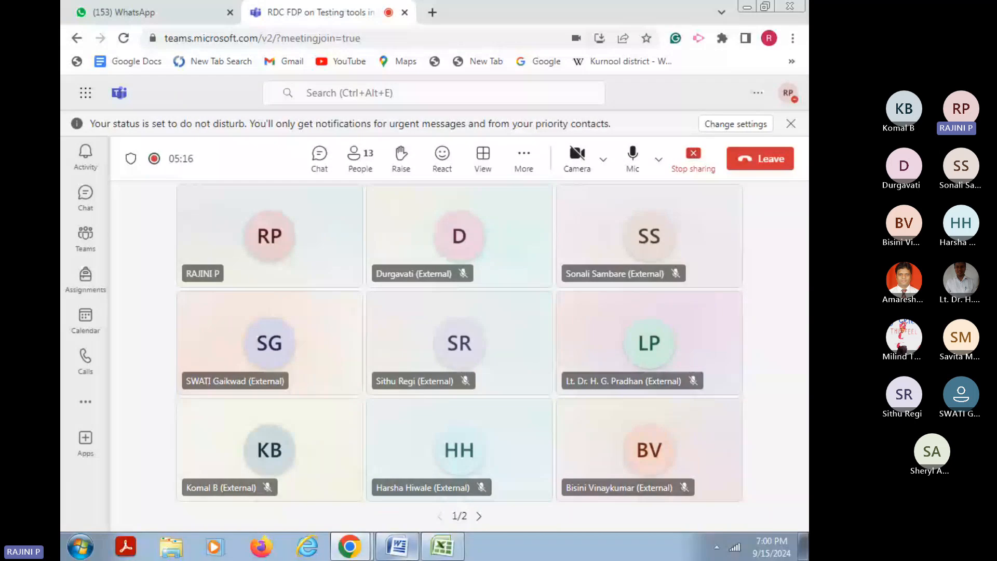
key(alt+Tab)
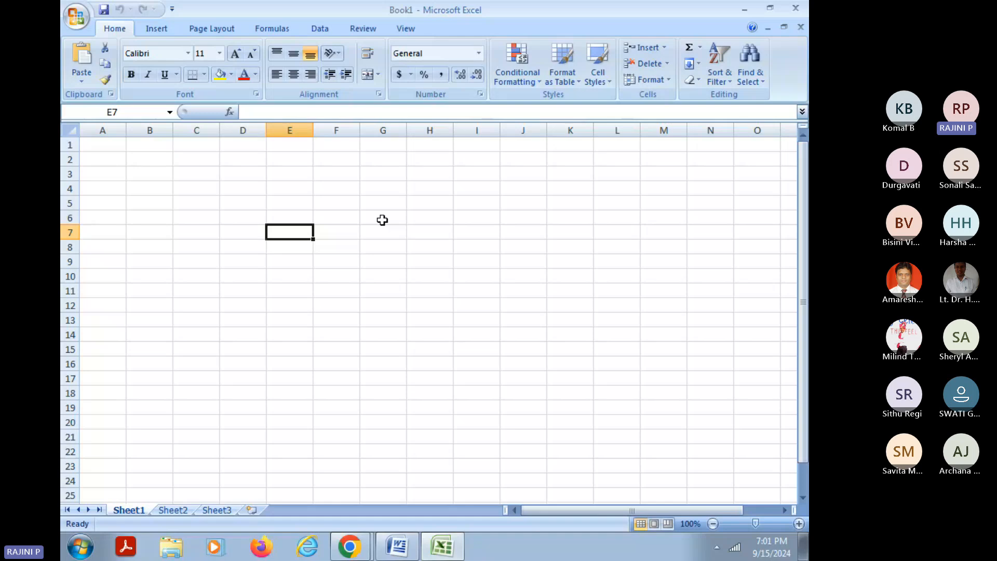
key(ctrl+v)
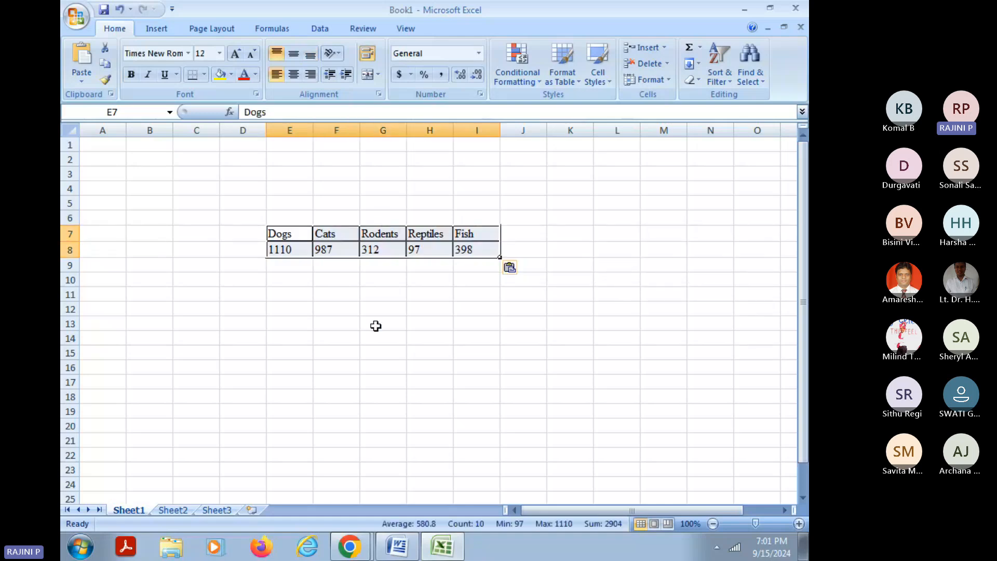
click(375, 325)
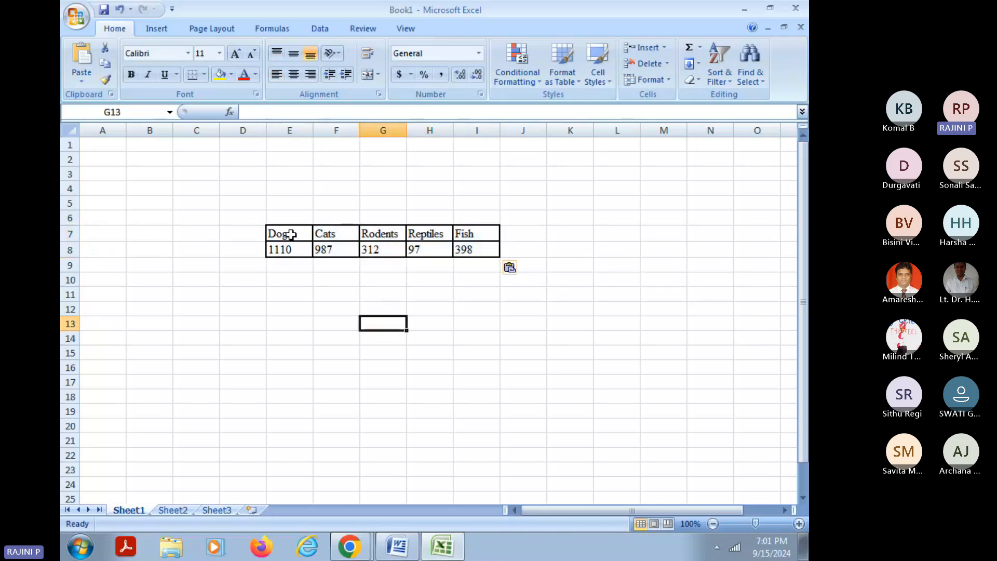
click(295, 235)
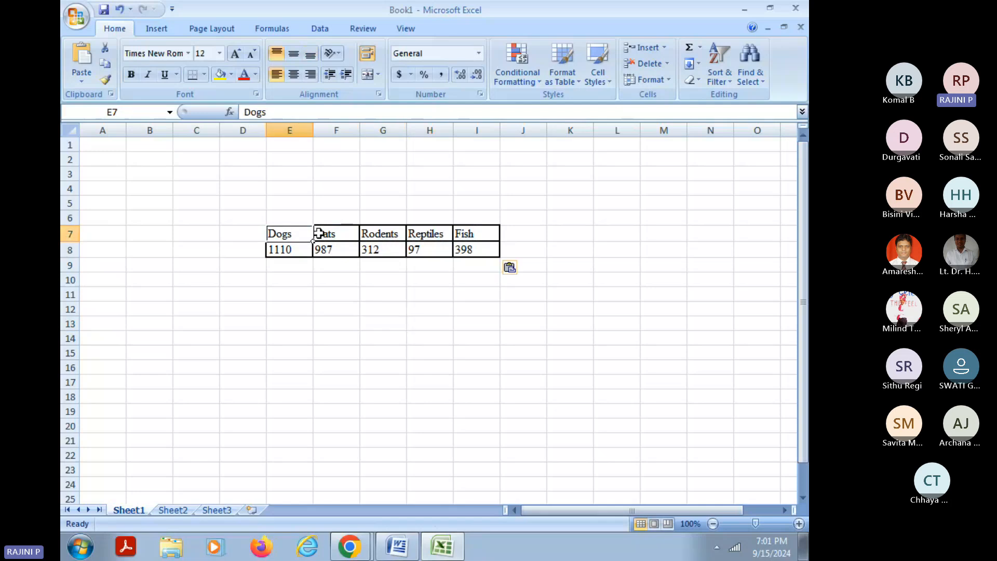
click(335, 231)
key(Right)
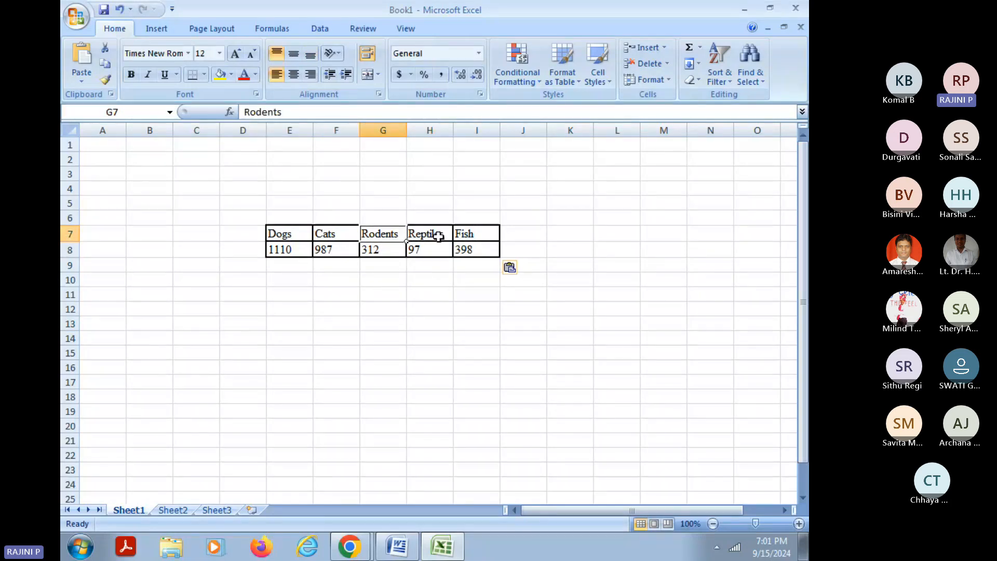
key(Right)
key(Right)
Step: Enter the row label "Pets" in cell D7, beside the pet names
click(230, 236)
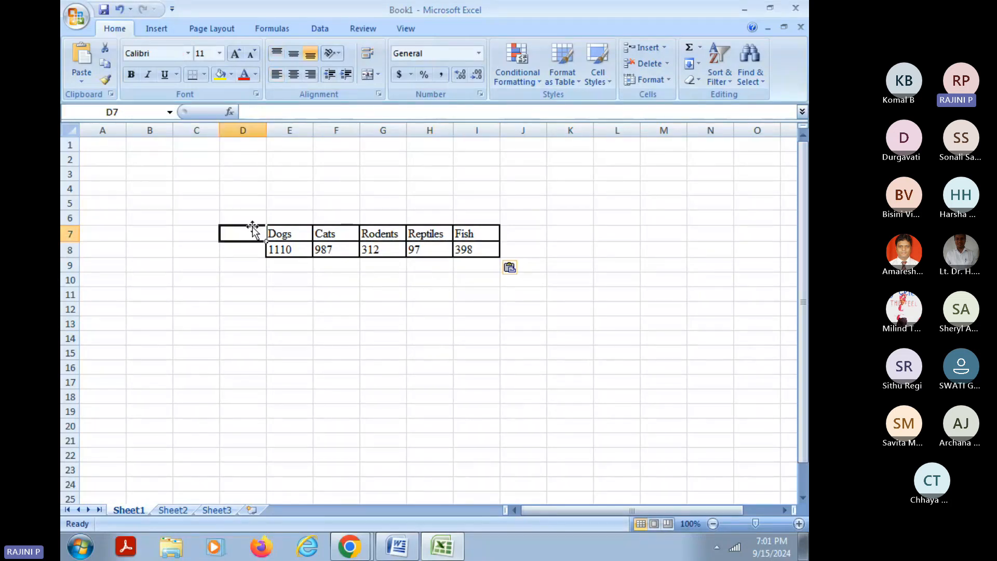
text(Pet)
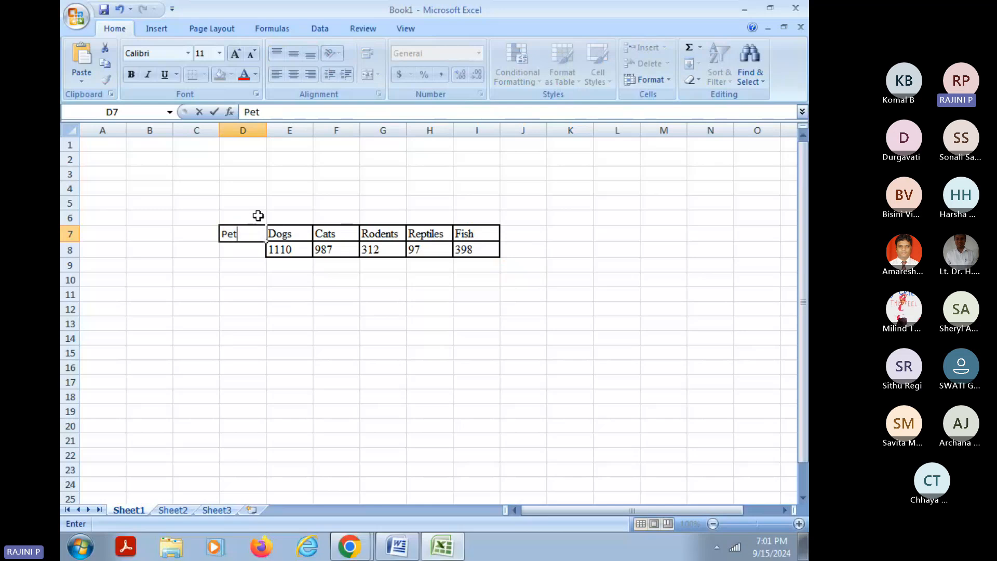
text(s)
click(303, 276)
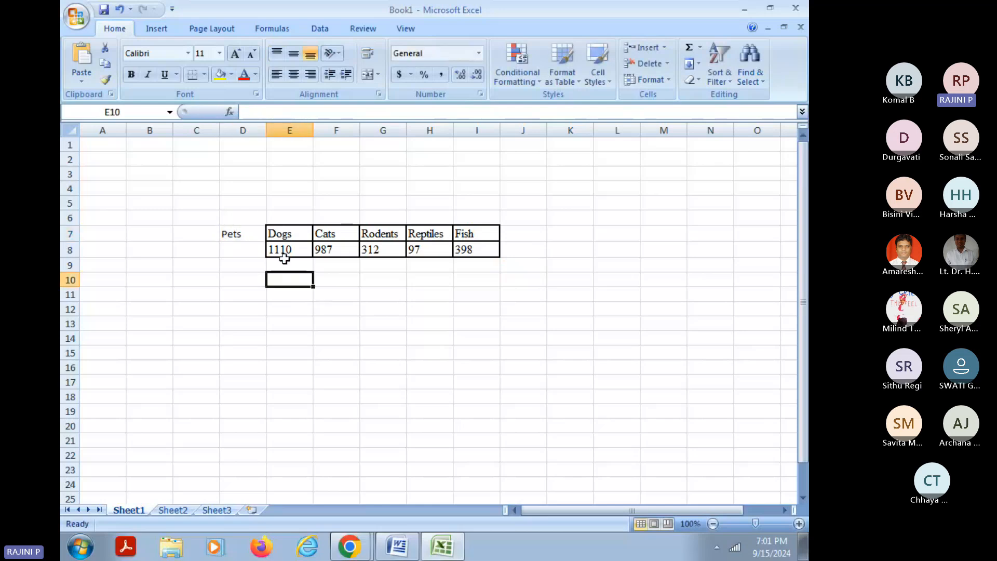
Step: Review the pet names in E7:I7 and the matching counts in E8:I8
click(260, 235)
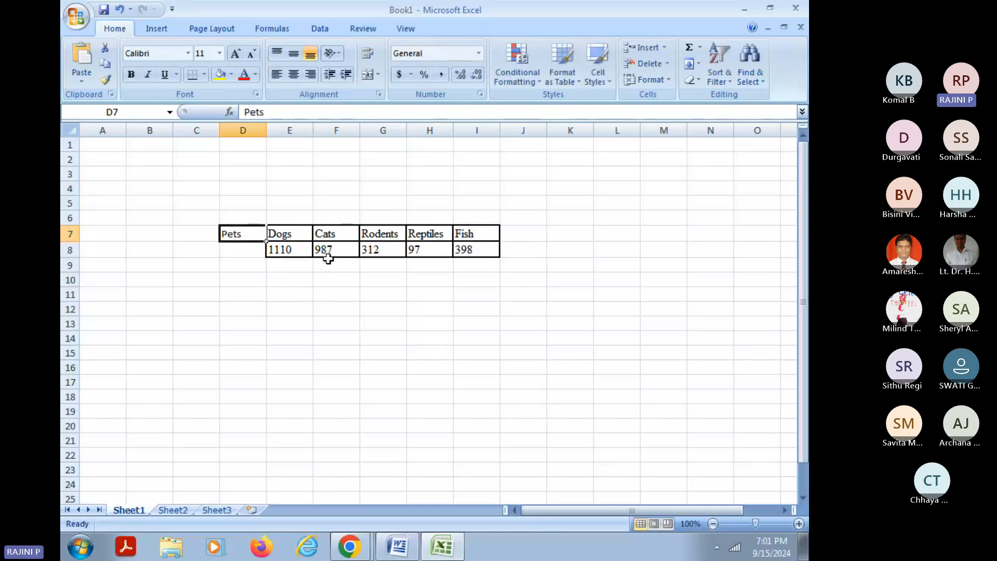
click(299, 252)
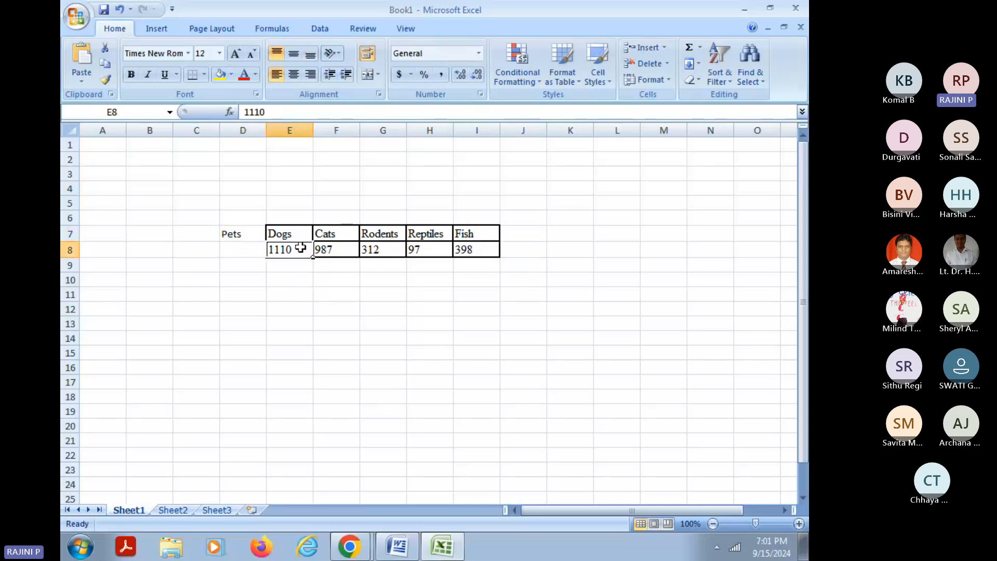
click(296, 232)
click(302, 249)
click(336, 251)
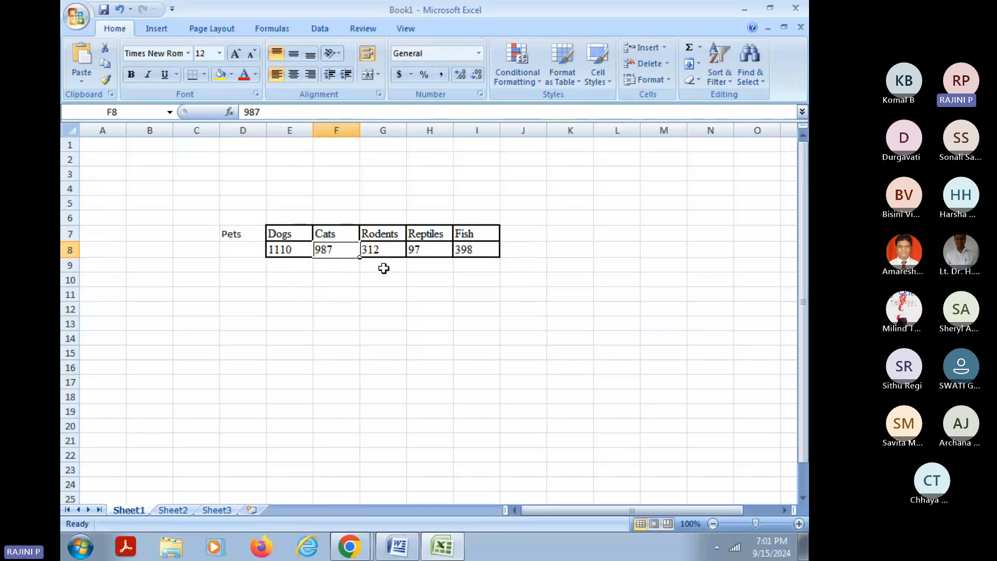
click(383, 250)
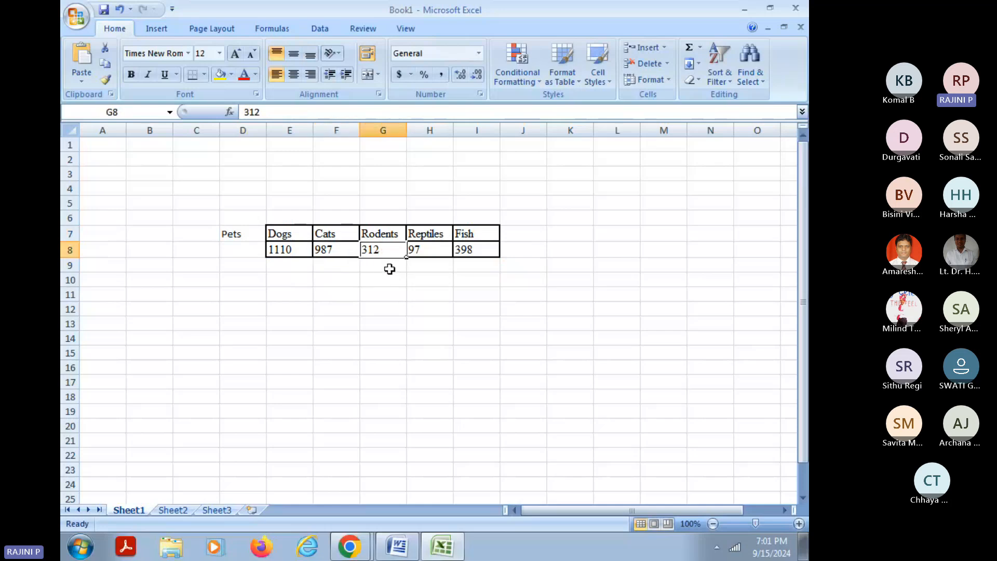
click(429, 251)
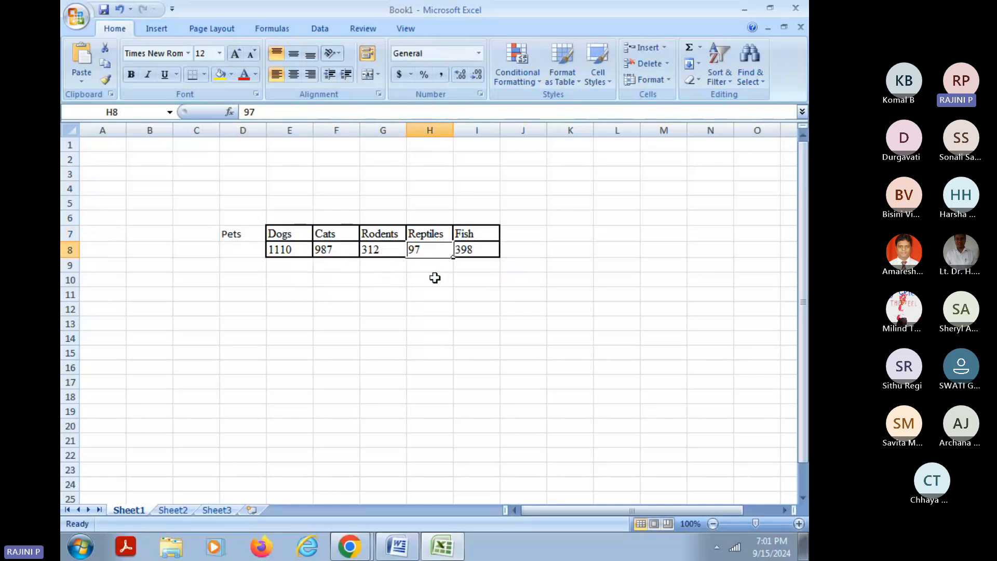
click(477, 251)
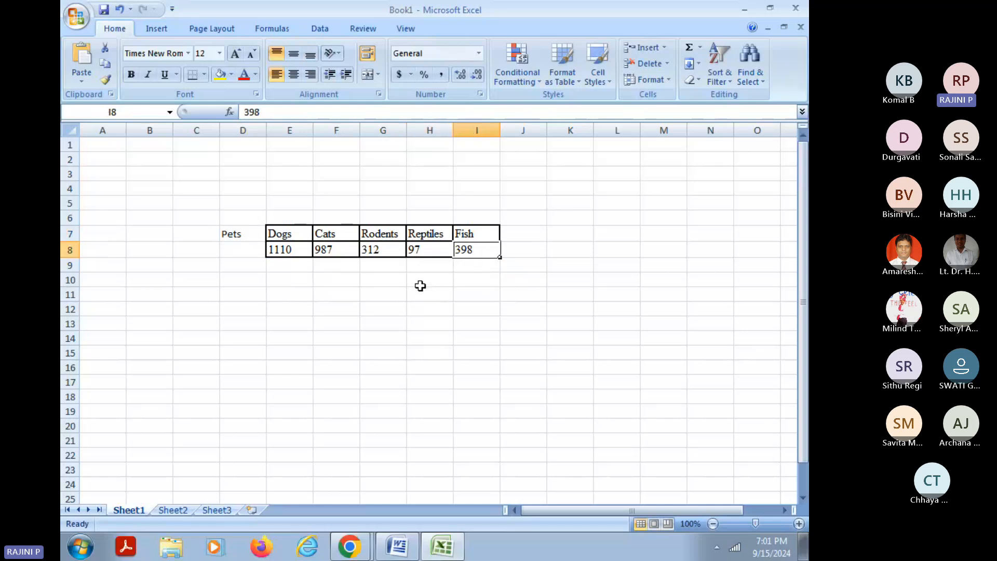
click(291, 292)
click(281, 233)
drag(281, 234, 471, 234)
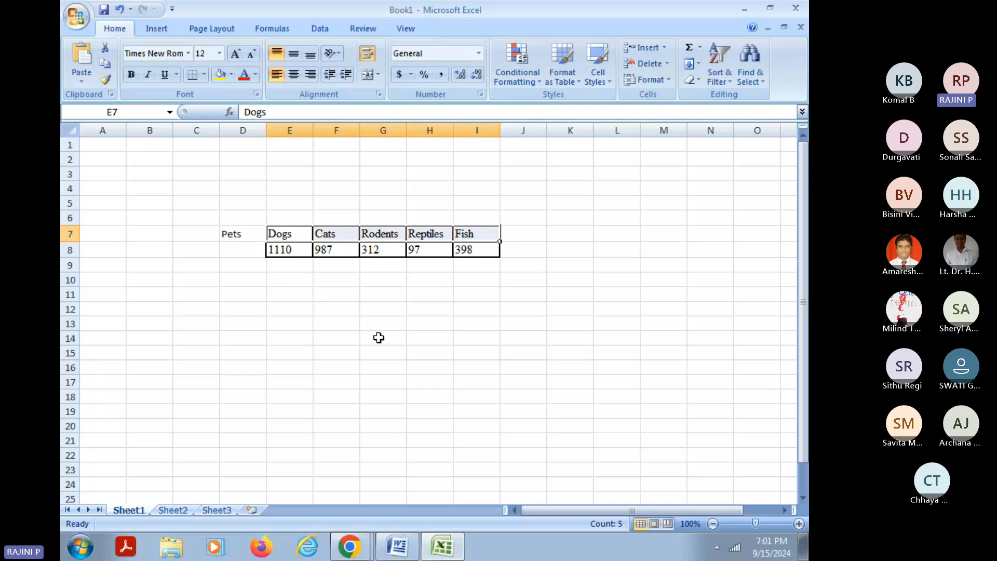
drag(280, 250, 473, 250)
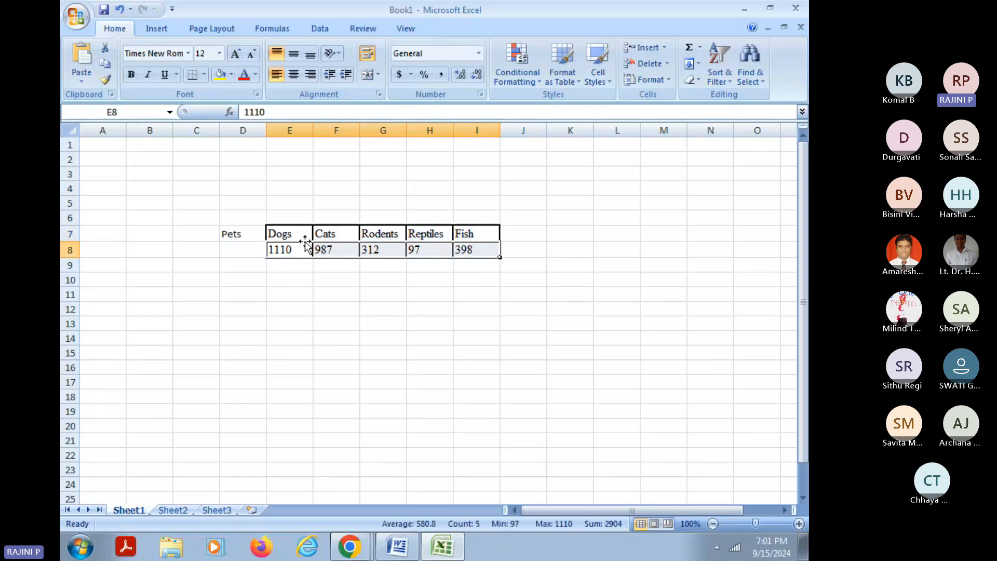
drag(304, 235, 473, 235)
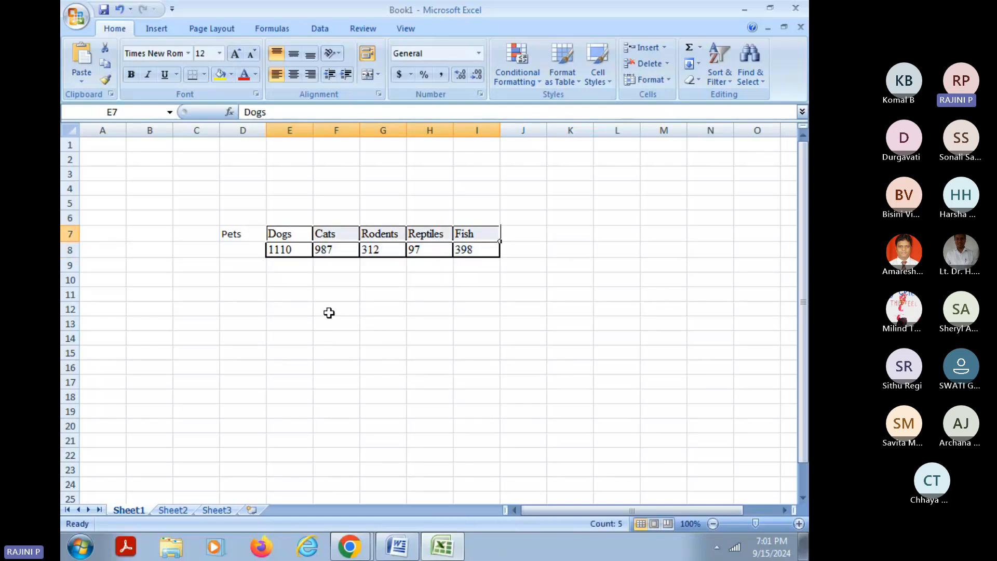
drag(285, 250, 467, 250)
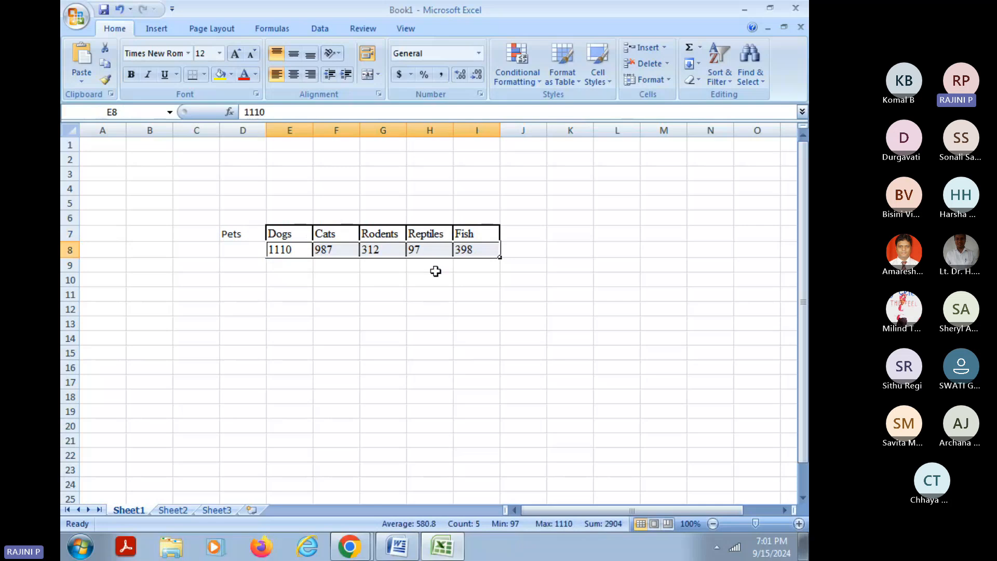
click(300, 313)
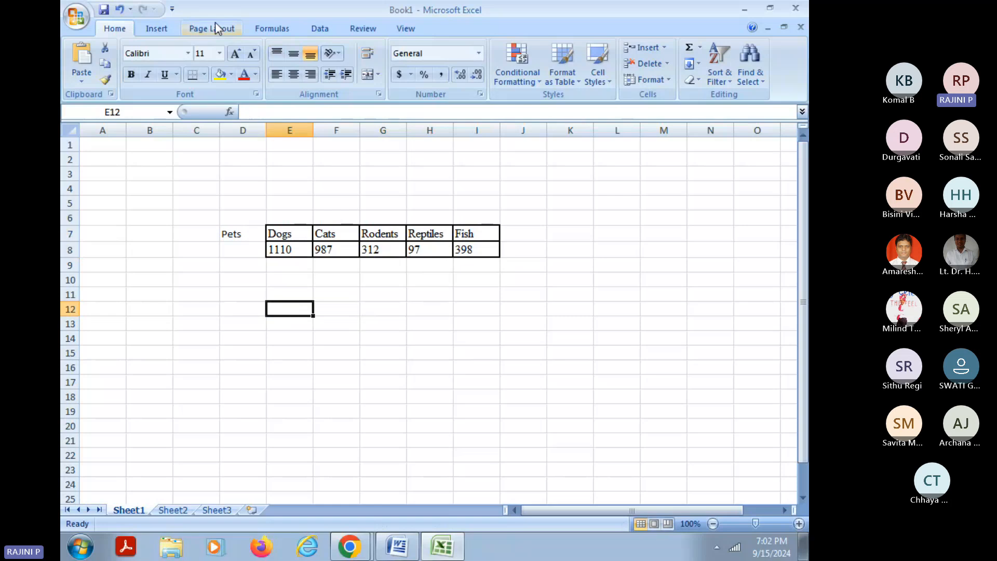
click(161, 29)
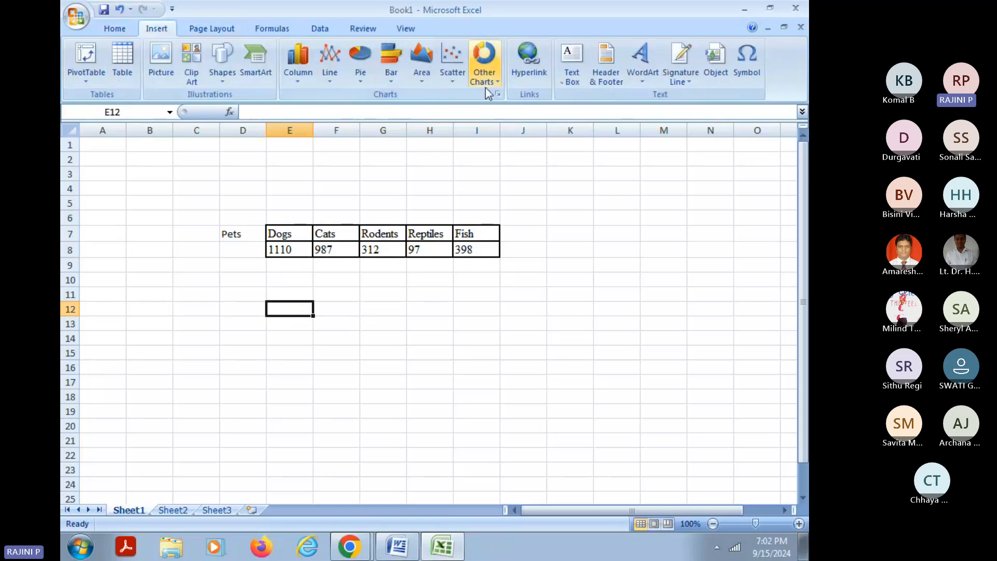
click(362, 83)
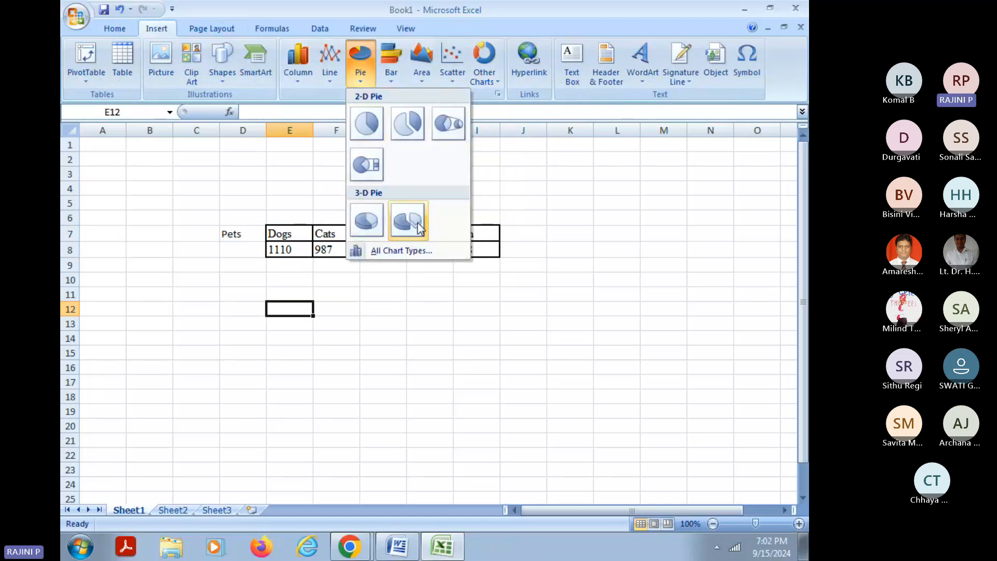
click(366, 124)
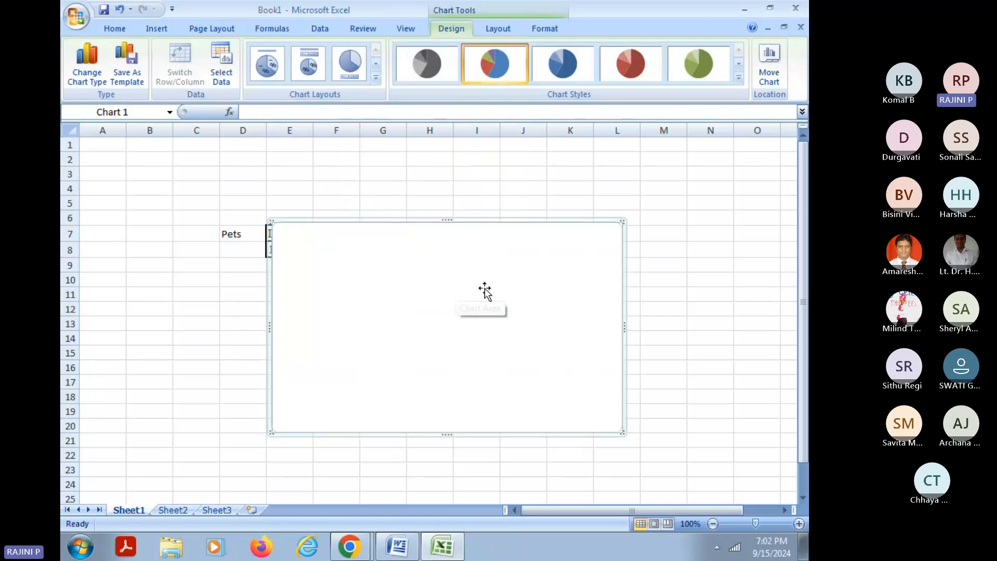
key(Delete)
click(625, 267)
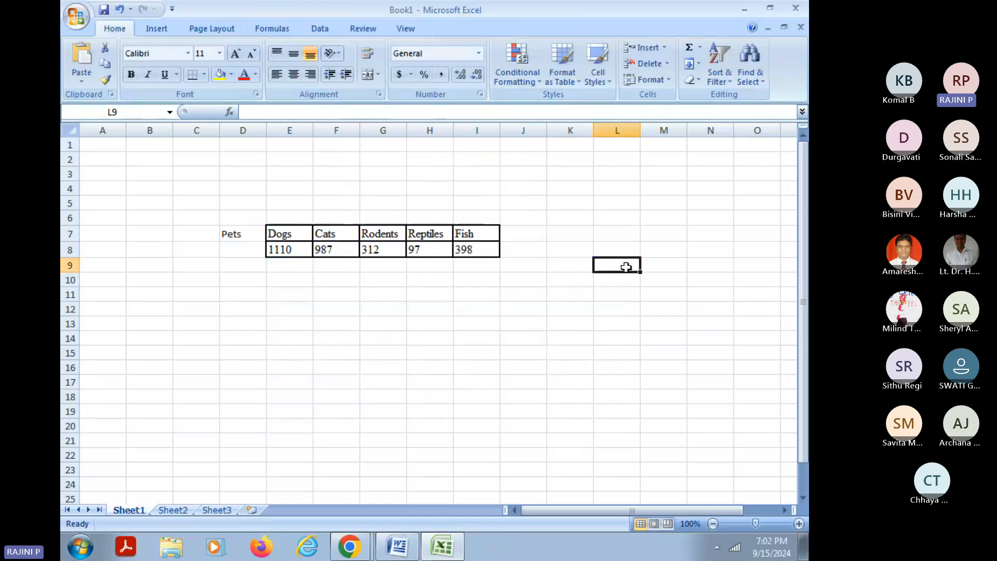
Step: Insert a basic 2-D pie chart from the pets data in E7:I8 and place it below the table
drag(283, 234, 473, 252)
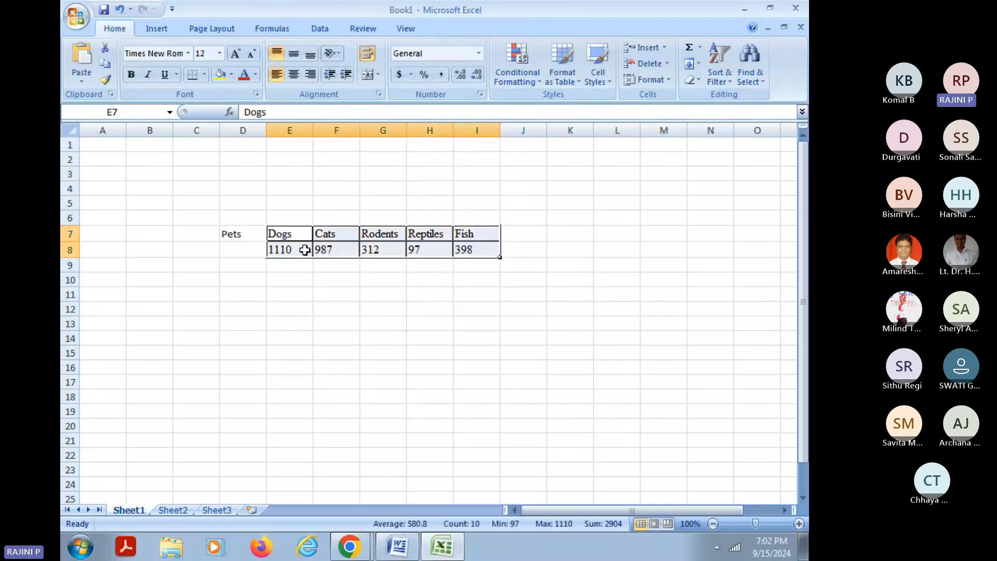
click(164, 30)
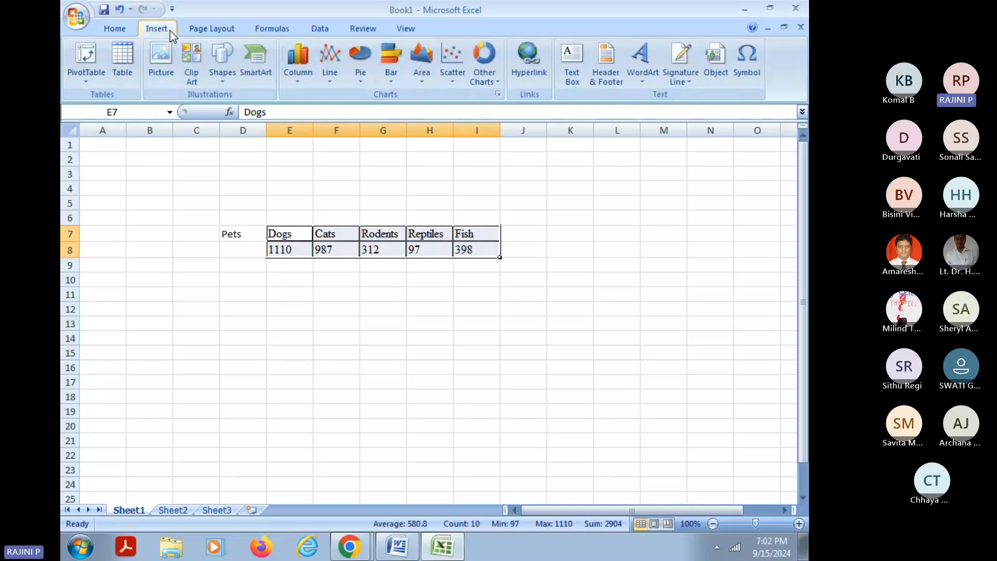
click(367, 83)
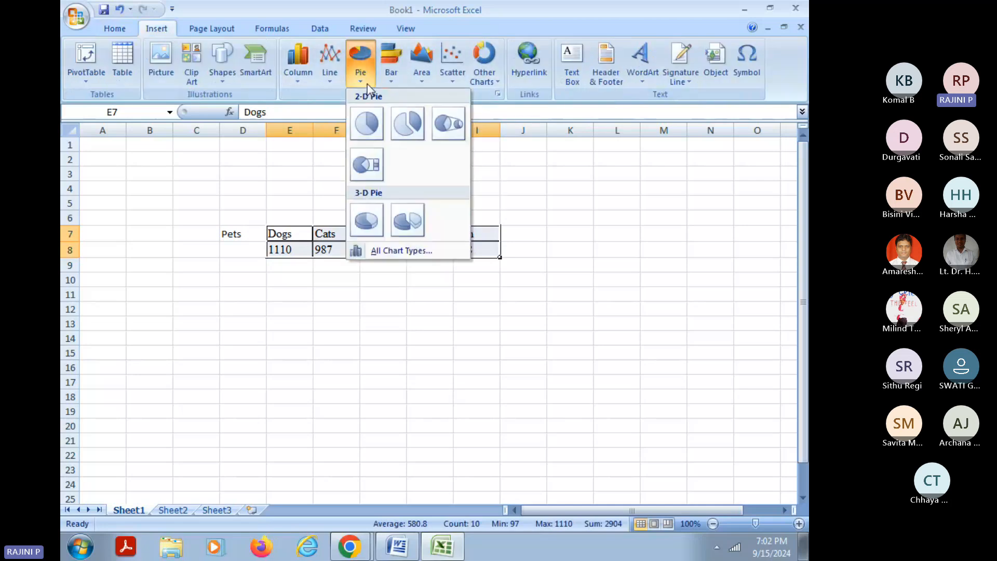
click(367, 125)
drag(530, 262, 477, 264)
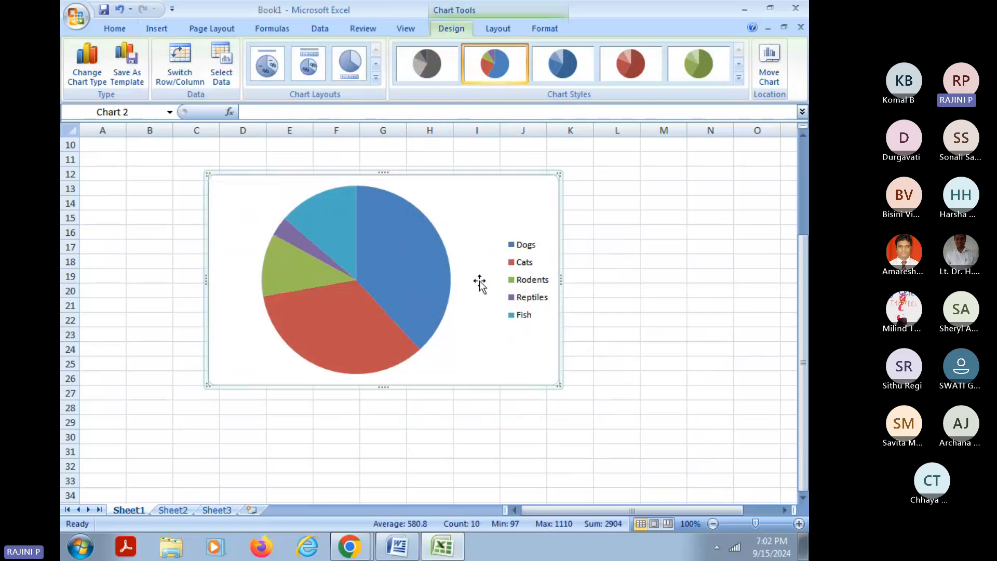
Step: Add data labels to the slices of the pets pie chart
mouse_move(422, 274)
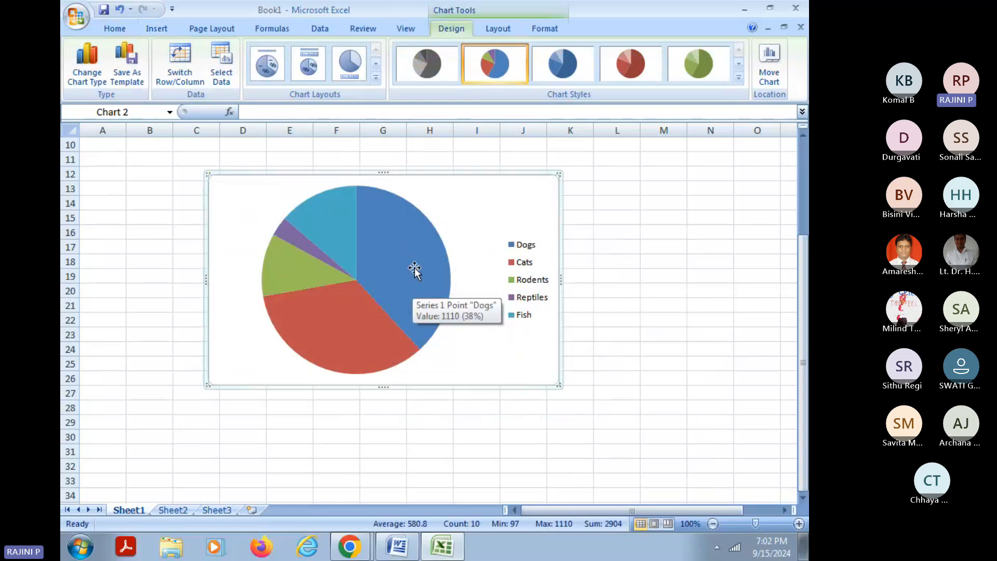
right_click(415, 269)
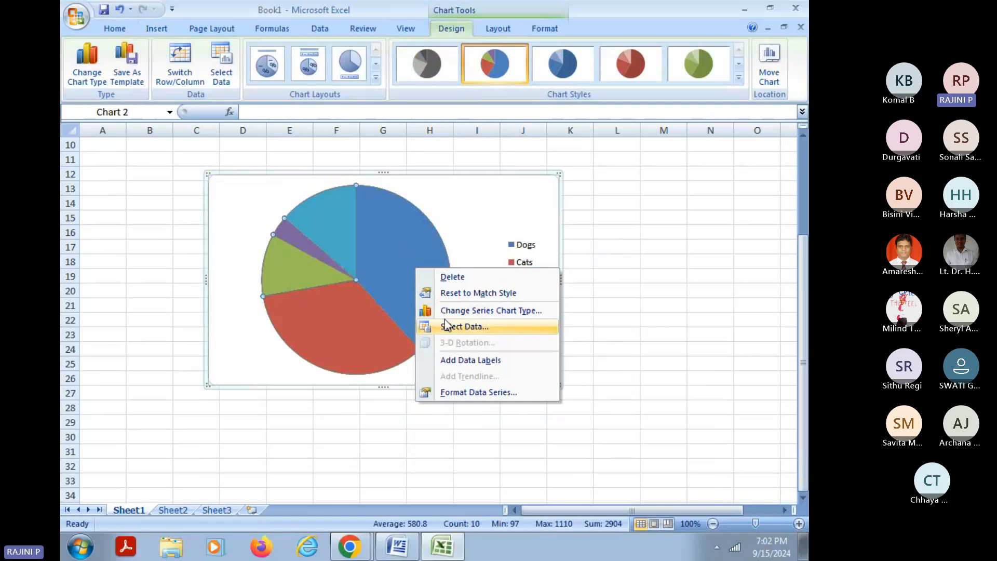
click(460, 361)
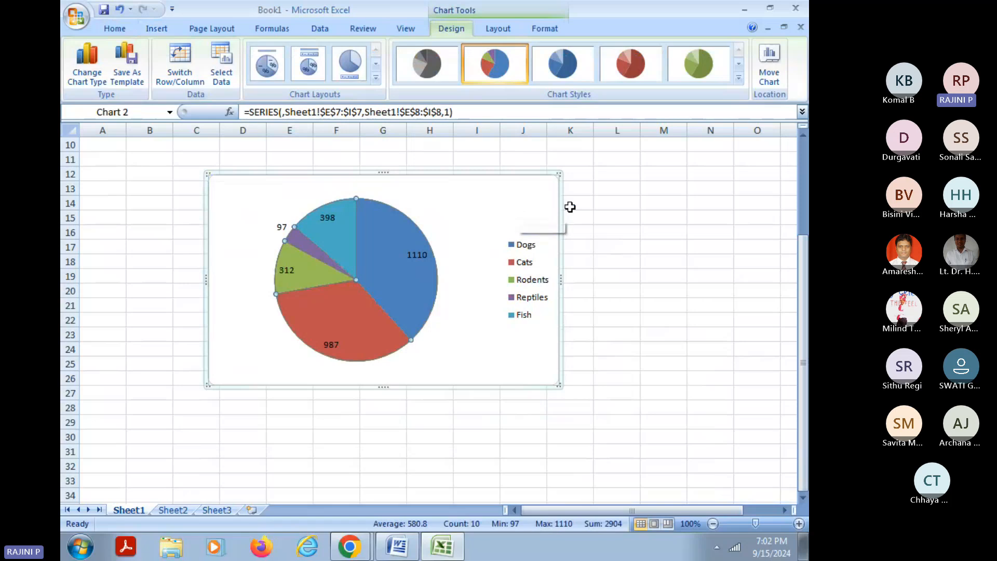
Step: Add a title above the pets pie chart reading "Pie chart"
click(603, 204)
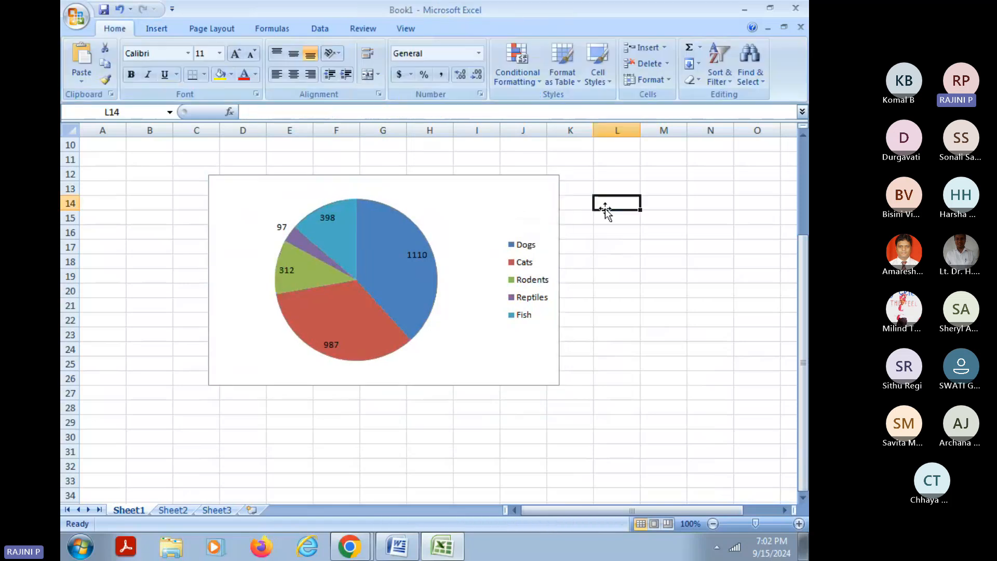
click(533, 217)
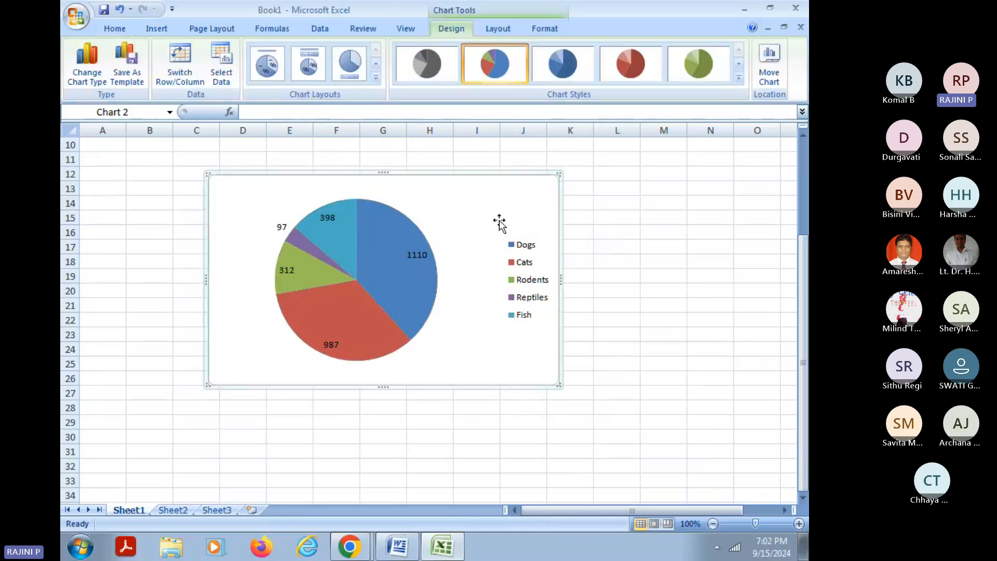
click(500, 29)
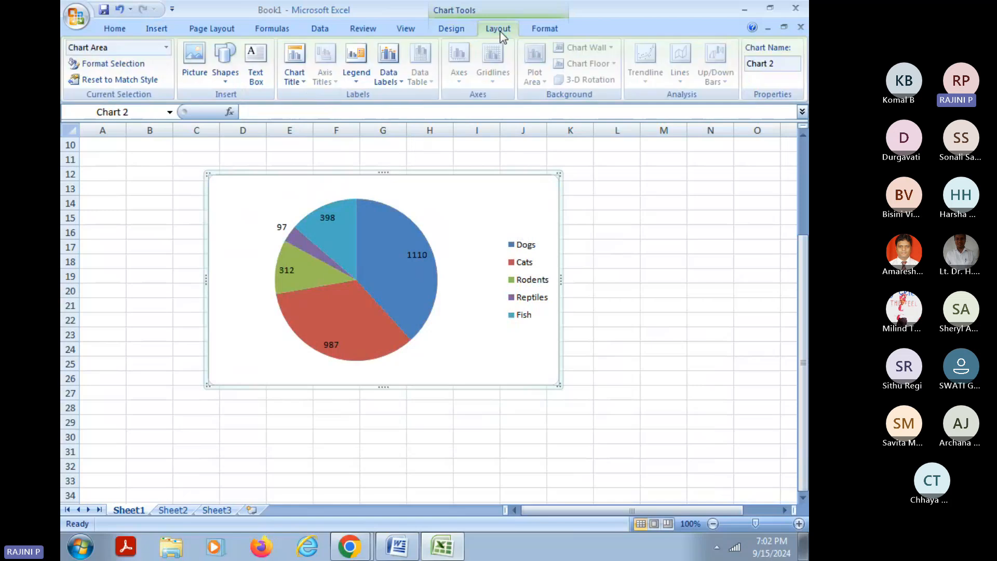
click(303, 83)
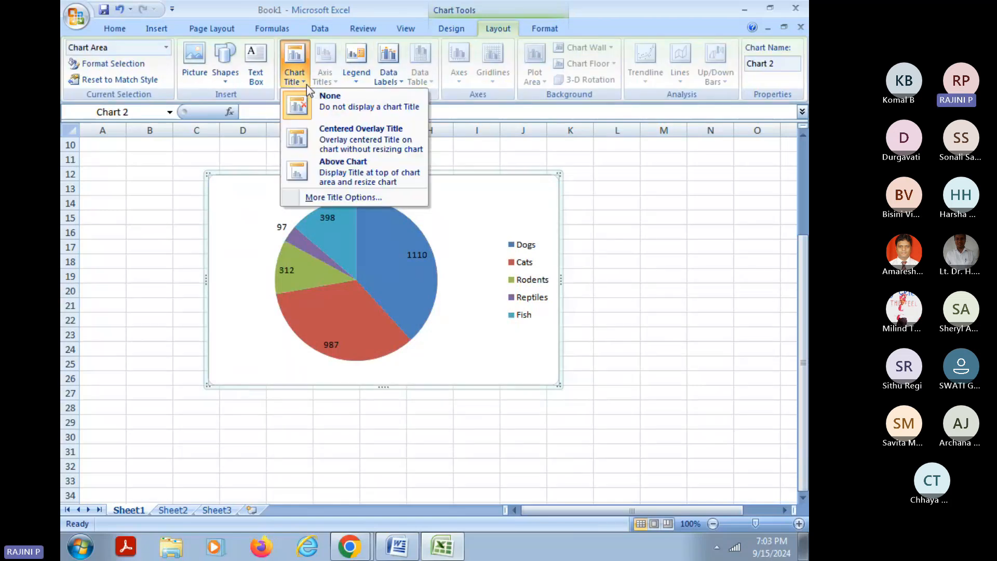
click(342, 166)
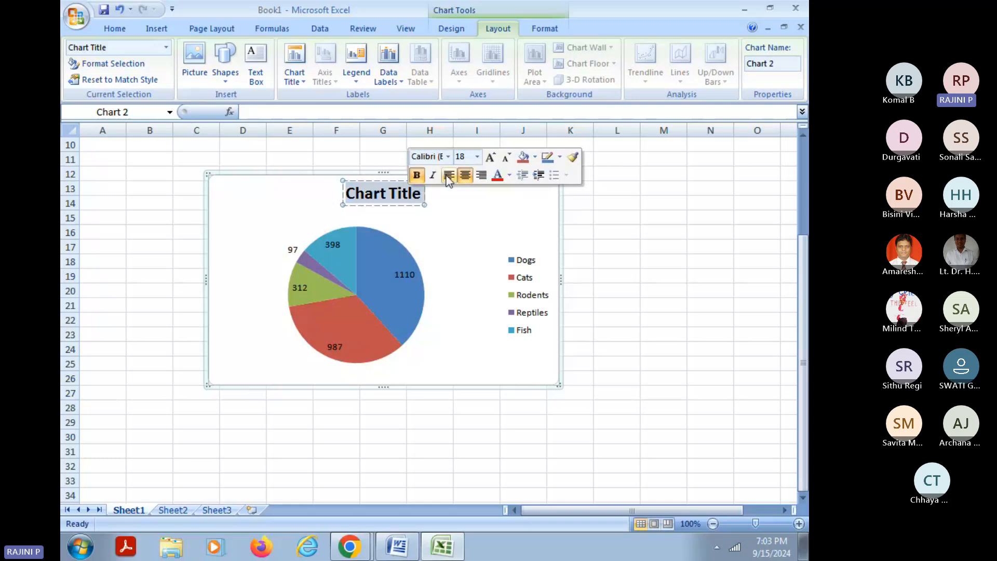
text(P)
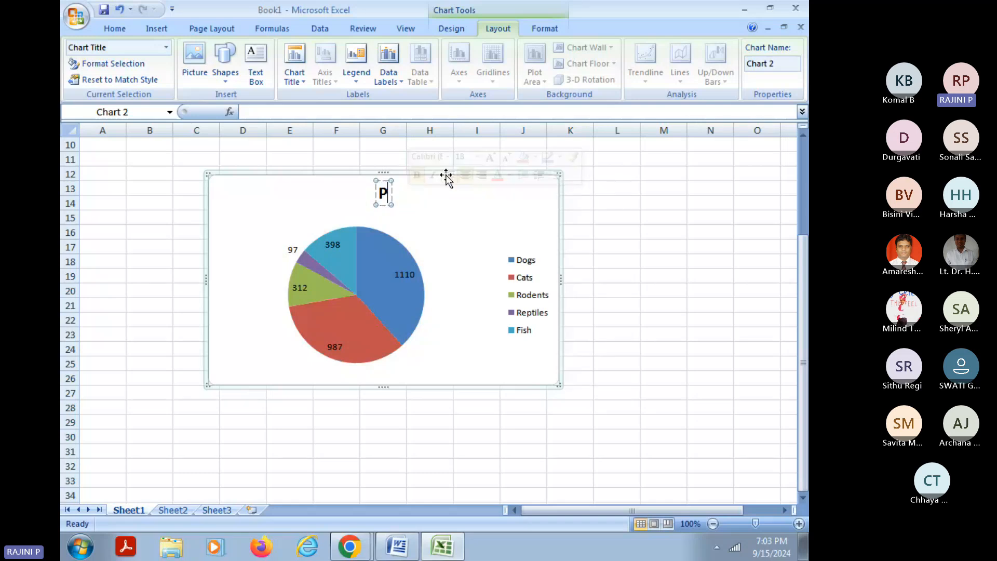
text(ie chart)
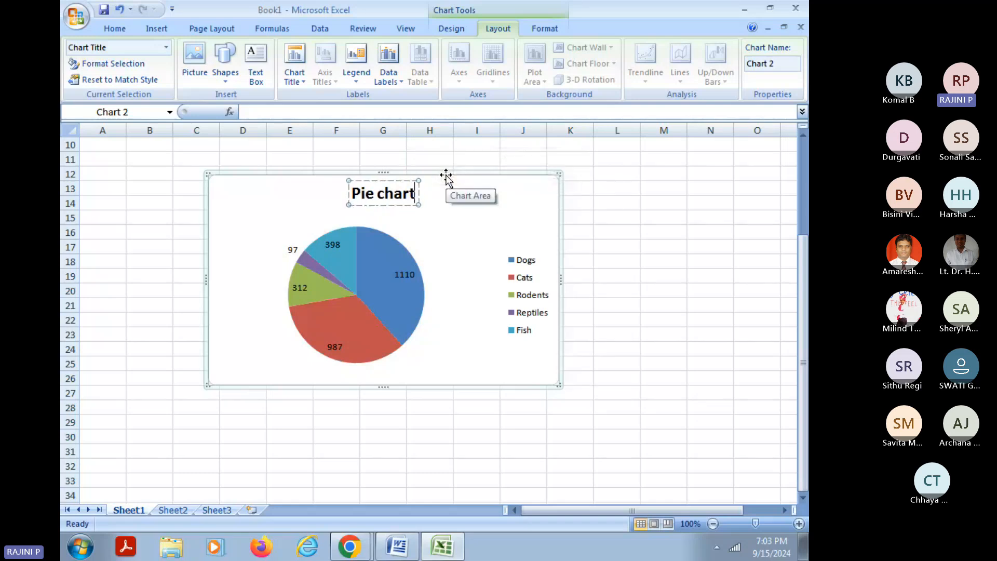
click(626, 229)
Step: Move the pie chart slightly down so that its upper edge sits at row 13, below the pets table
drag(509, 225, 493, 317)
scroll(531, 245, up, 3)
scroll(531, 245, down, 2)
drag(495, 382, 495, 280)
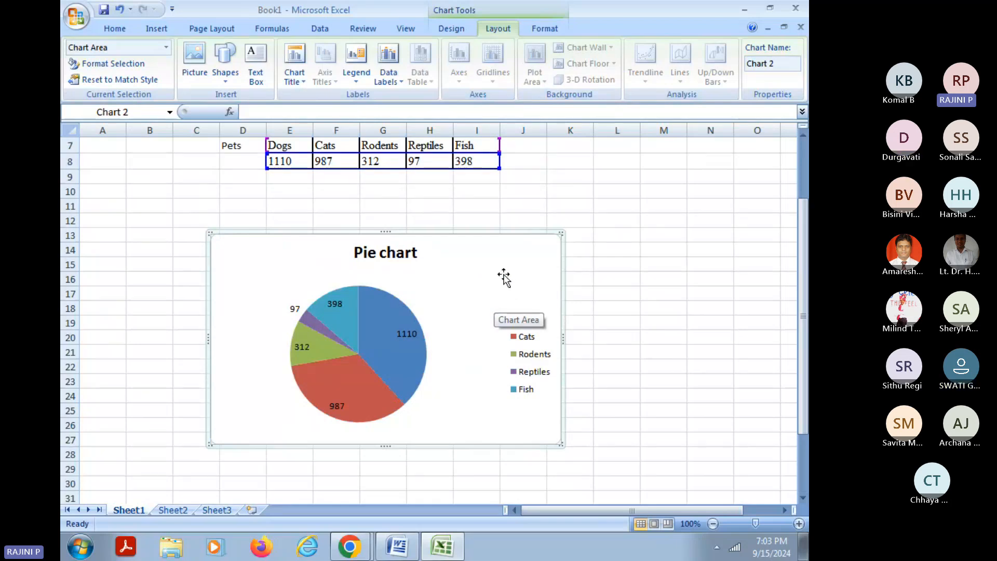
Step: Apply the multicoloured chart style with a black background to the pie chart
click(454, 29)
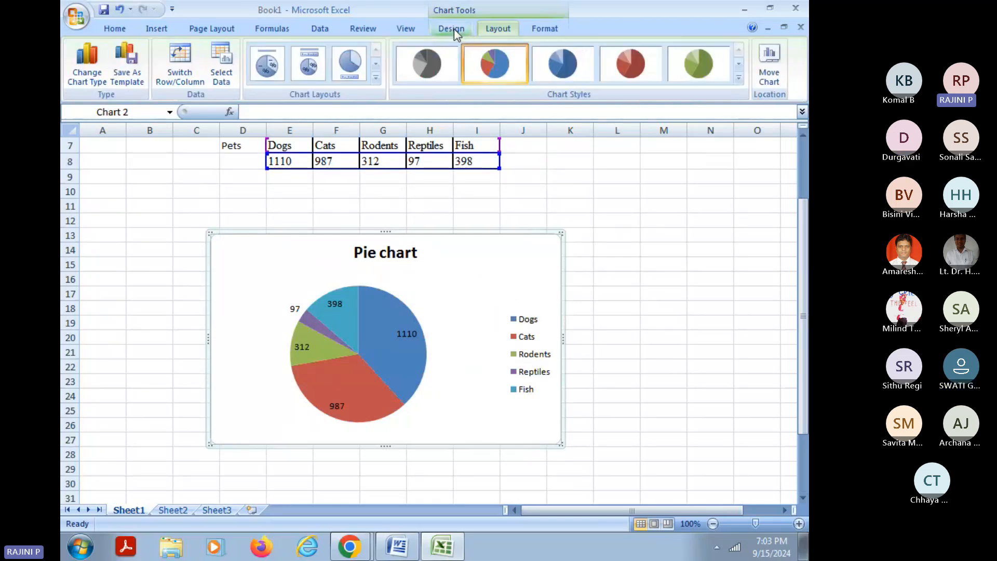
click(738, 78)
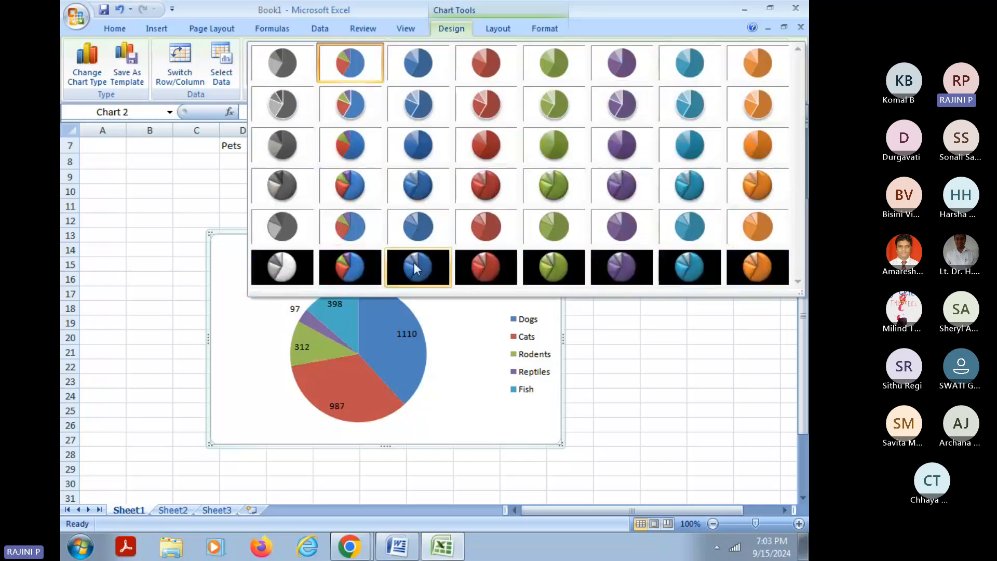
click(354, 270)
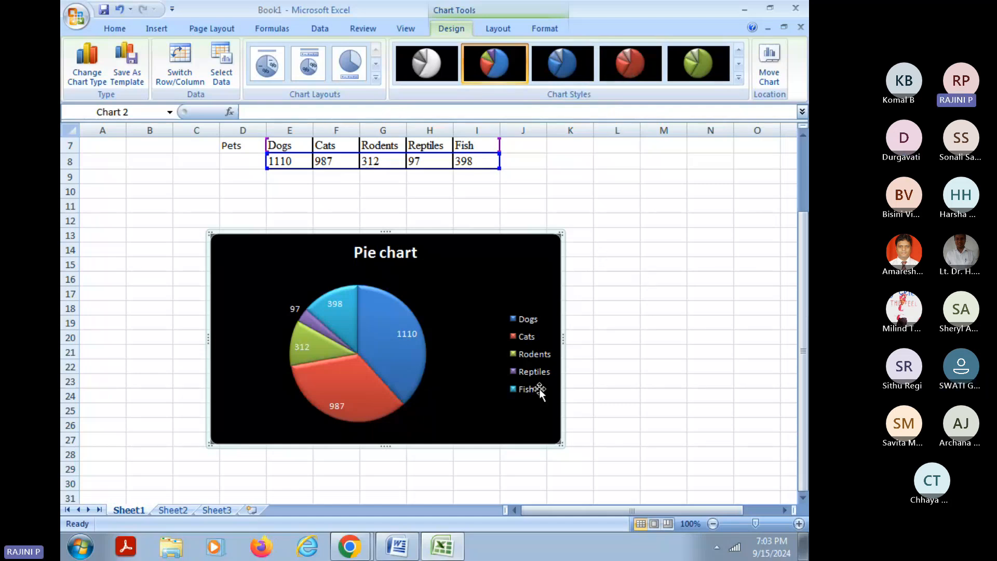
Step: Copy question 4's height and number-of-students table from the Word exercise sheet and paste it into Excel at cell D32
key(alt+Tab)
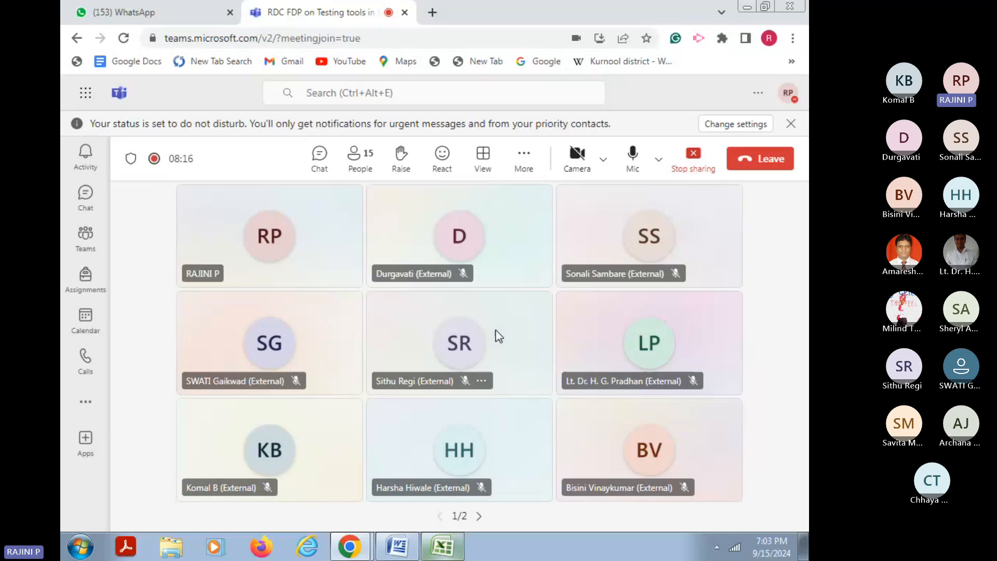
key(alt+Tab)
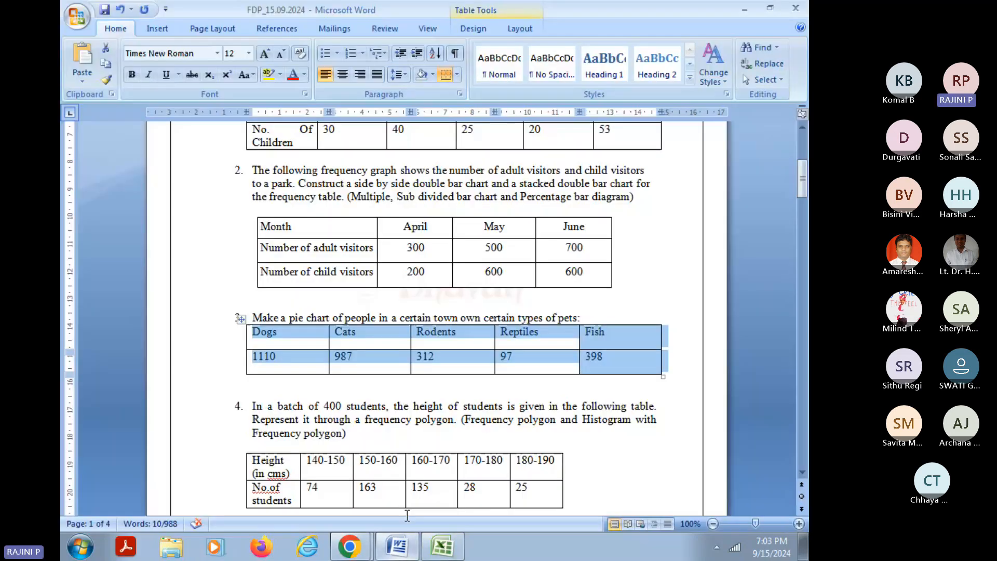
scroll(240, 314, down, 5)
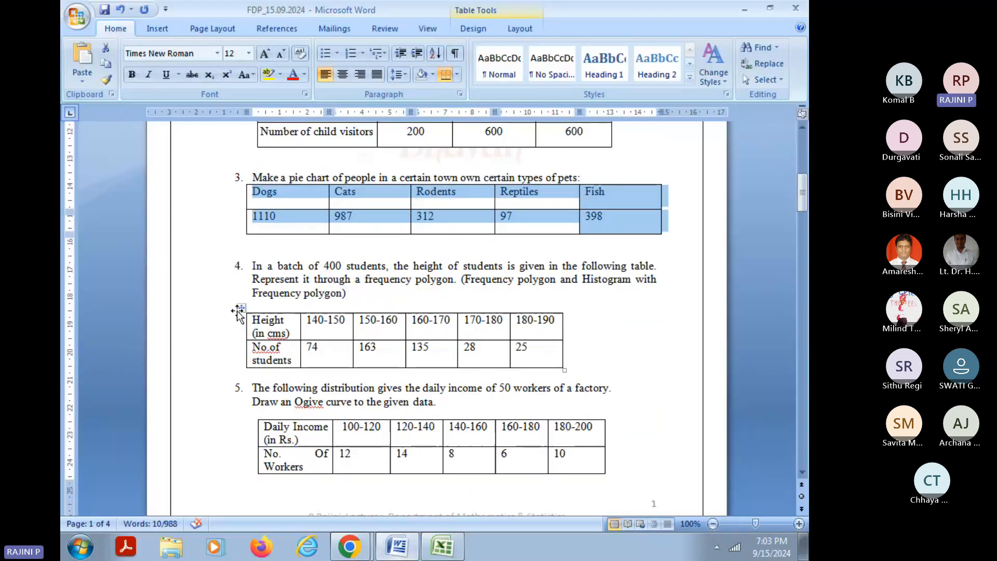
click(241, 307)
key(ctrl+c)
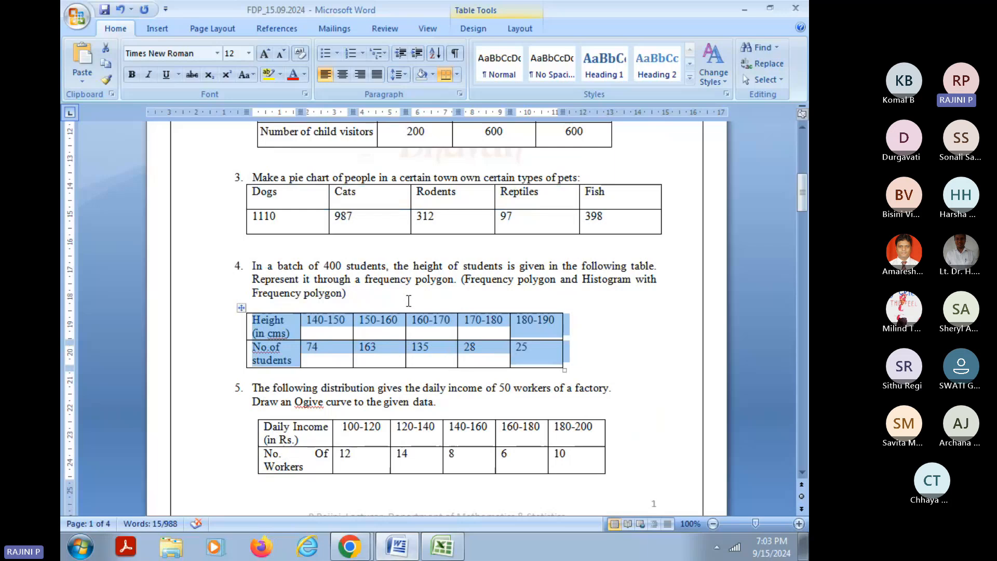
click(257, 334)
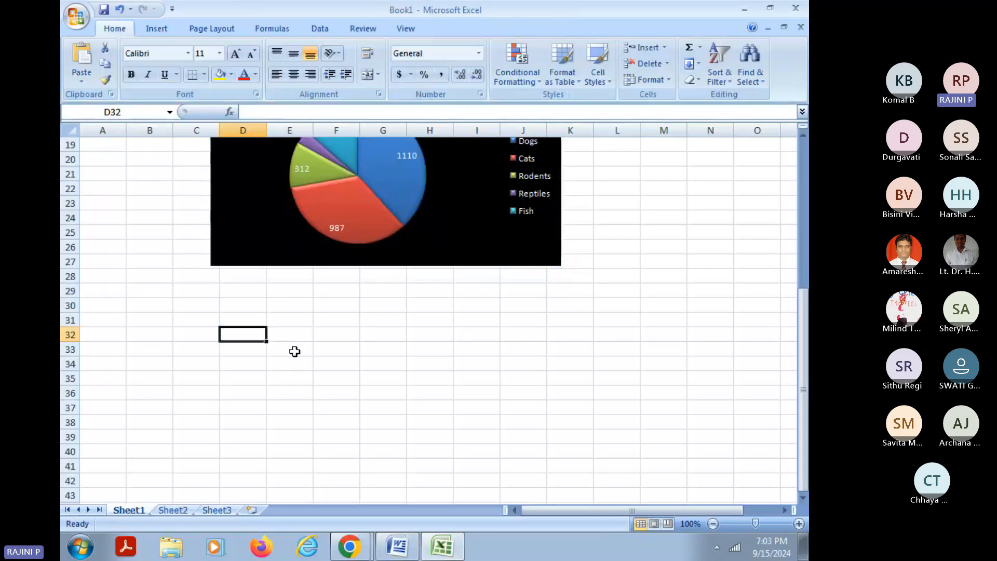
key(ctrl+v)
Step: Change the student counts in E33:I33 to 7, 16, 13, 8 and 5
double_click(279, 367)
key(BackSpace)
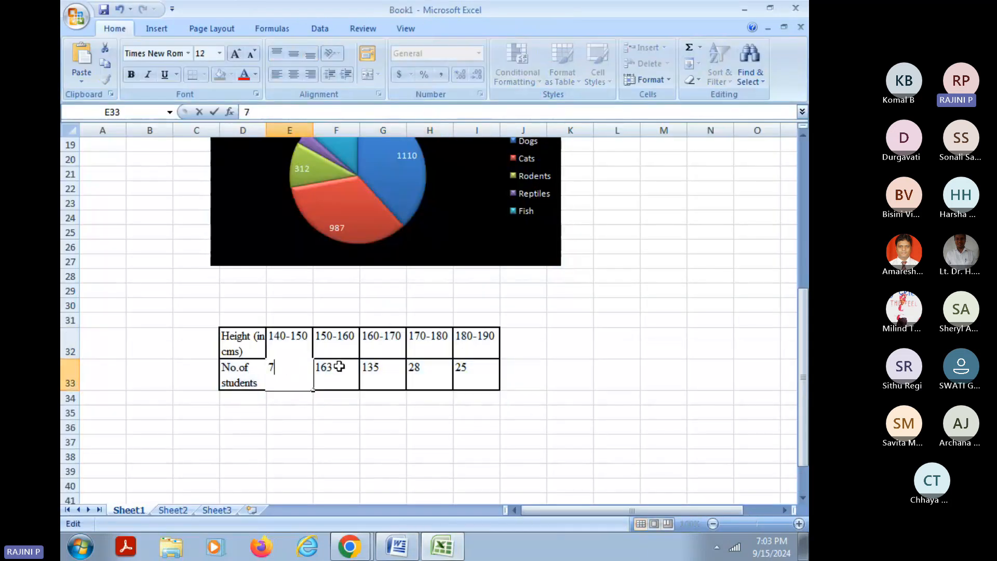
double_click(336, 370)
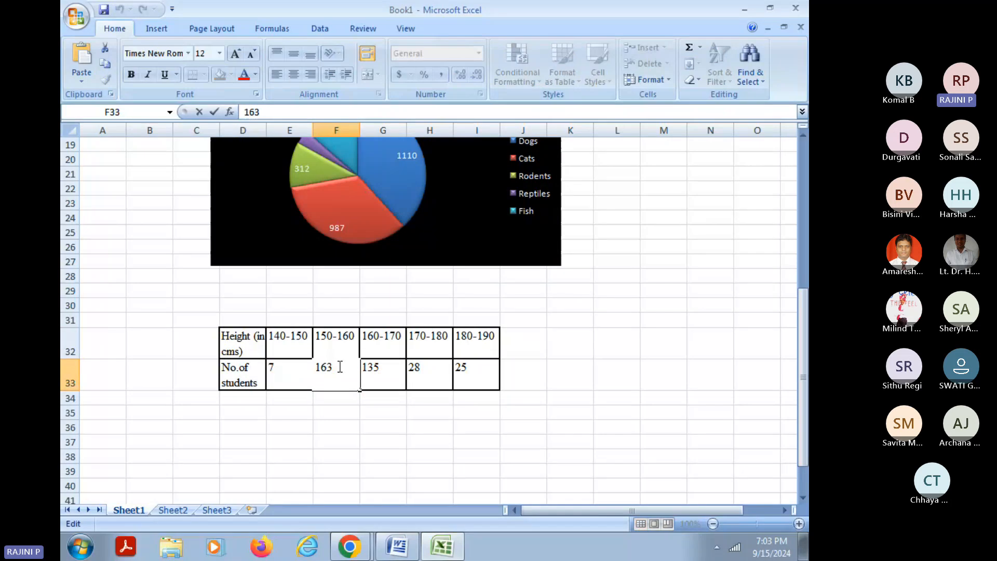
key(BackSpace)
double_click(375, 369)
key(BackSpace)
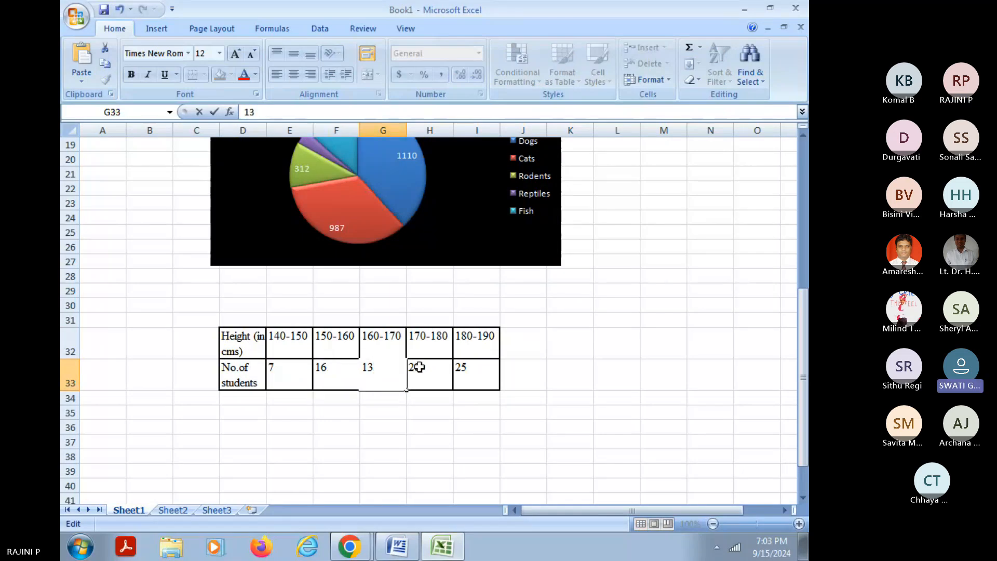
double_click(419, 368)
key(BackSpace)
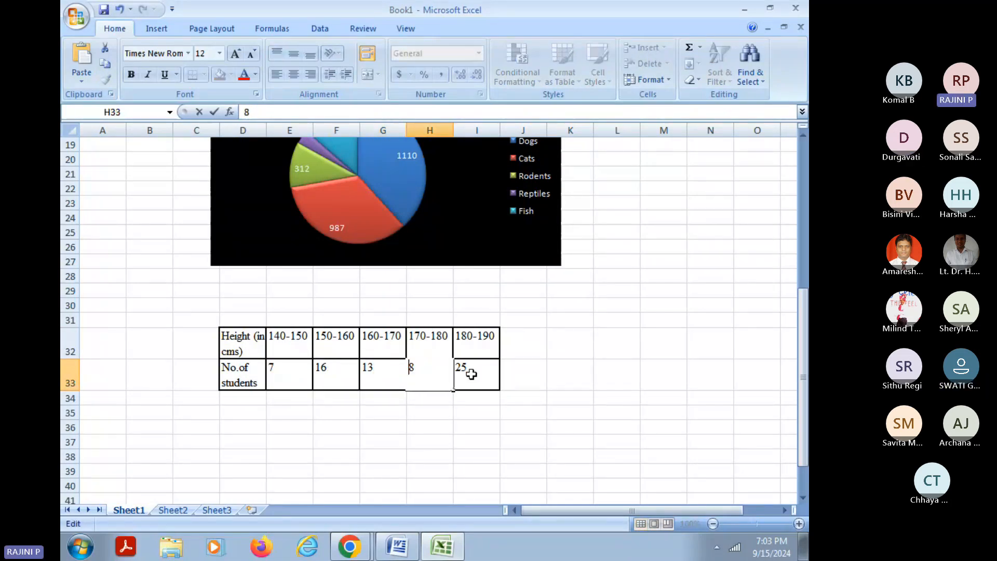
double_click(467, 367)
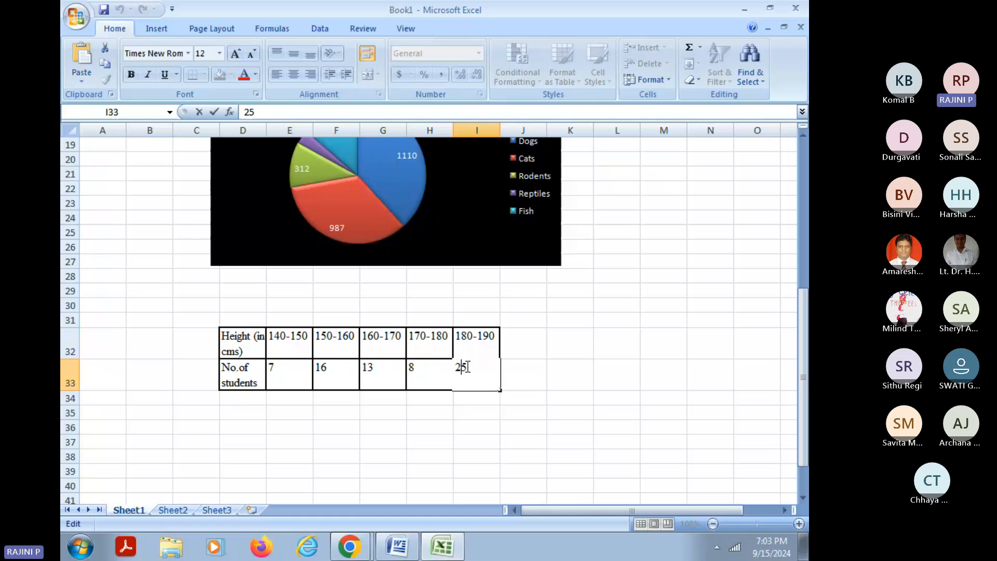
key(BackSpace)
click(447, 429)
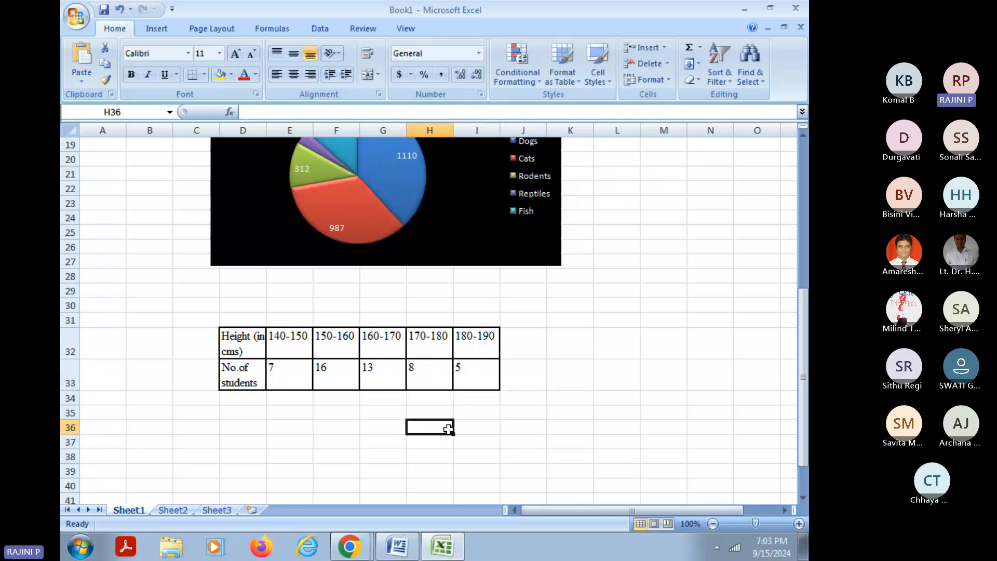
click(362, 443)
Step: Switch to the Word exercise sheet and read question 4's frequency polygon instruction and its height table
drag(248, 345, 451, 355)
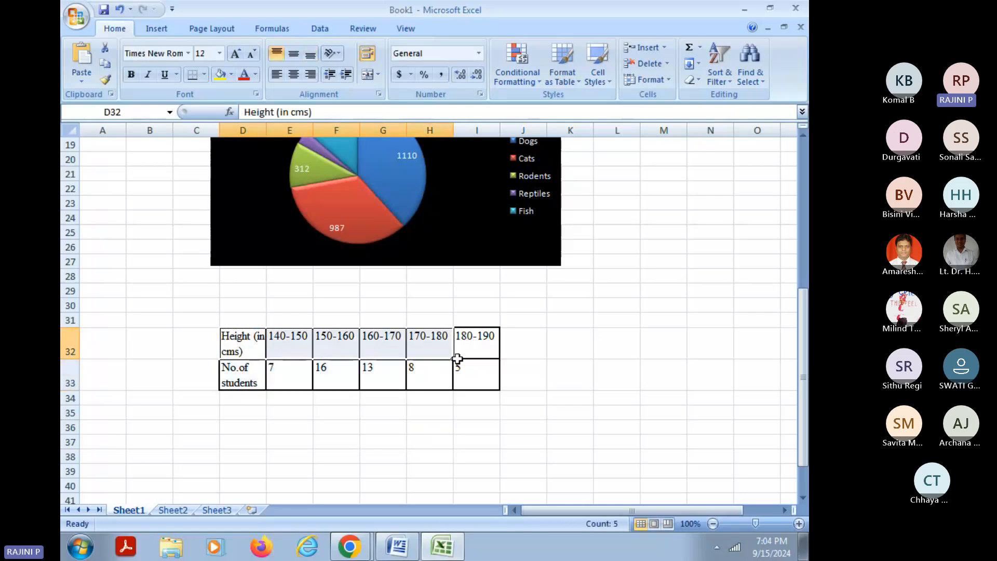
click(573, 392)
key(alt+Tab)
click(385, 279)
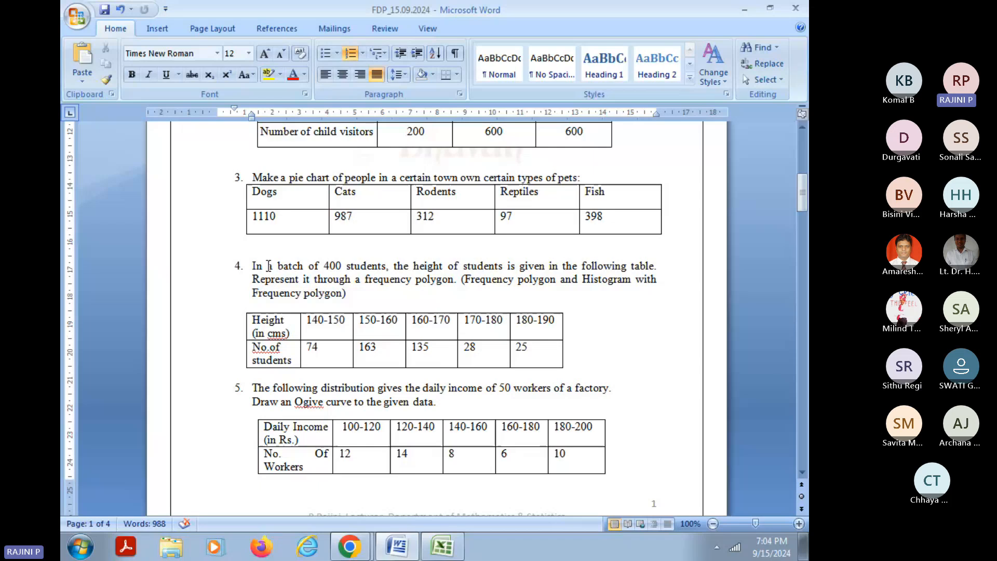
drag(252, 266, 462, 281)
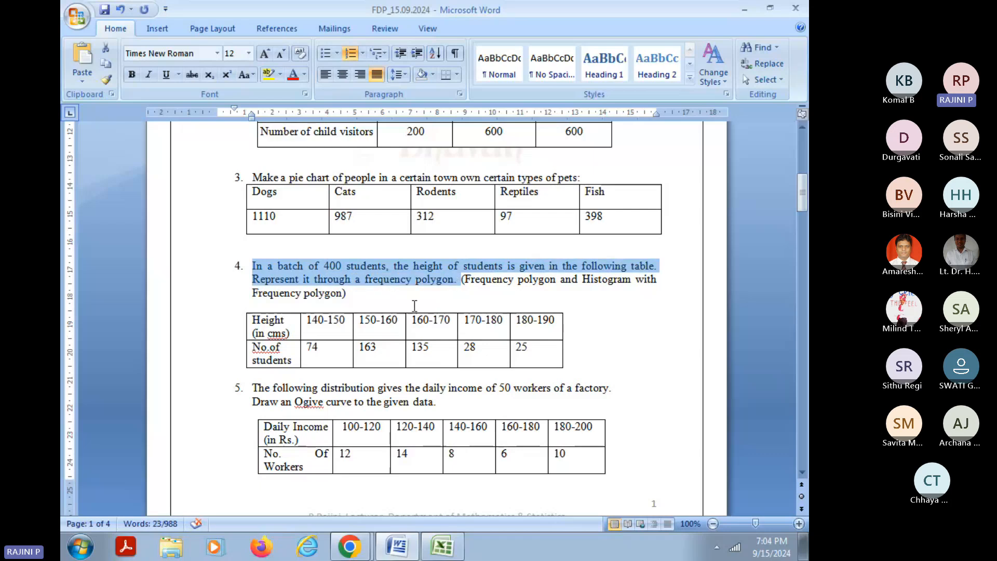
click(408, 333)
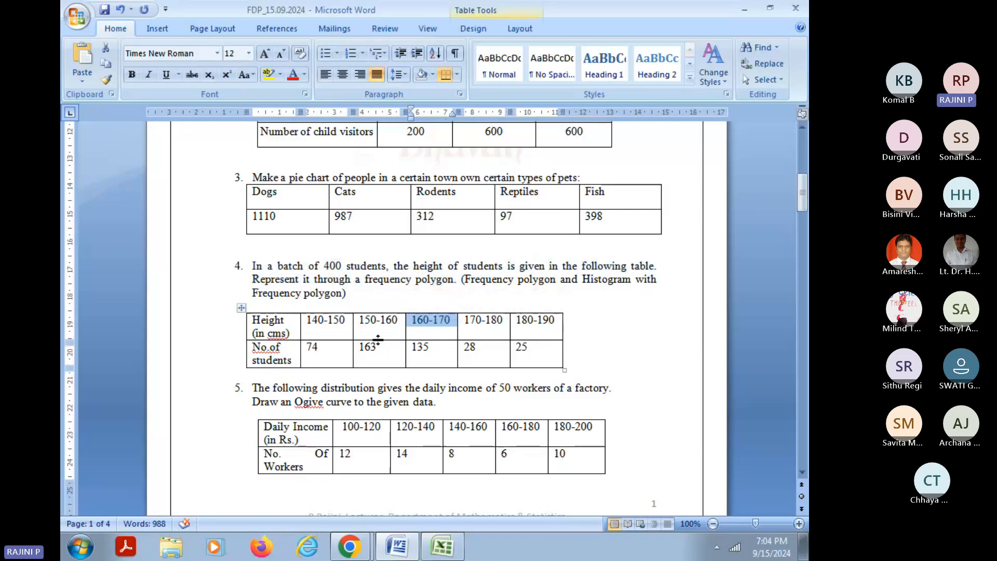
click(392, 320)
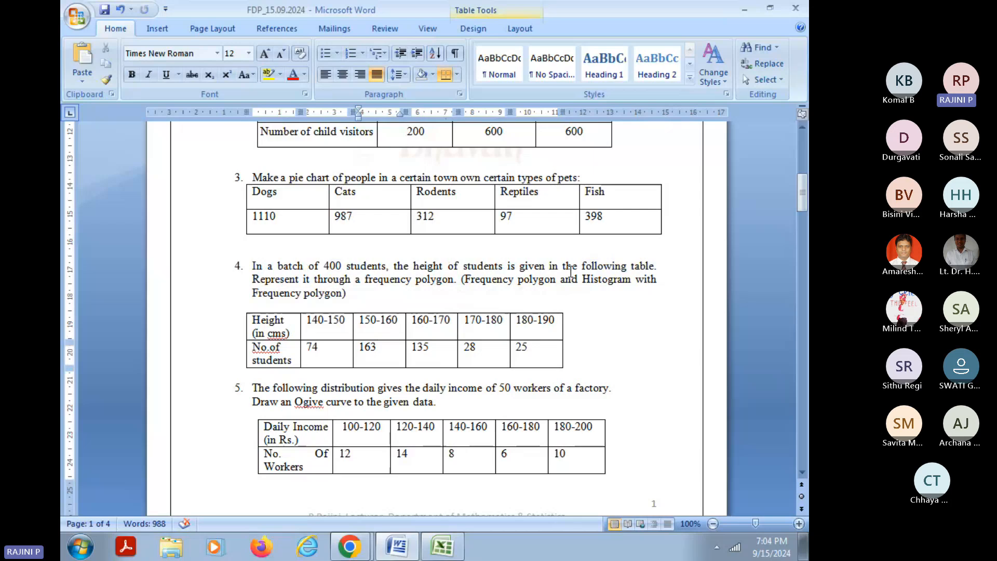
Step: Return to Excel and review the height classes in E32:I32 together with the student counts in E33:I33
key(alt+Tab)
click(275, 343)
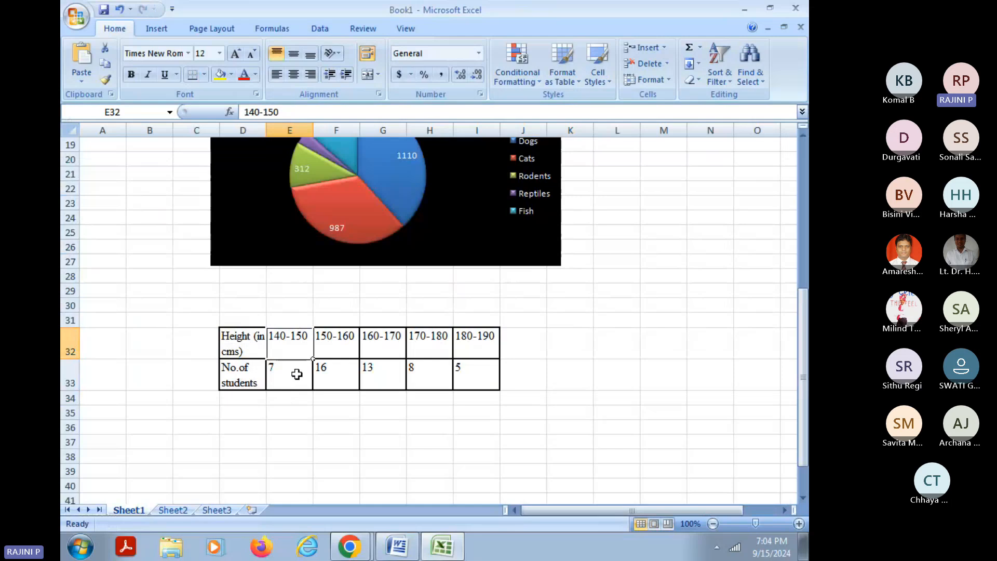
scroll(512, 349, down, 1)
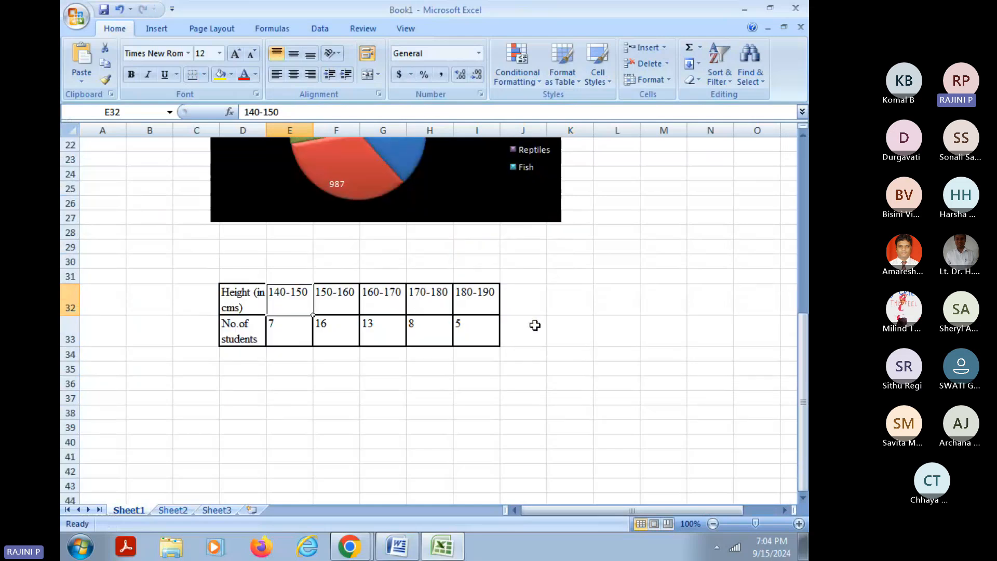
scroll(534, 323, down, 1)
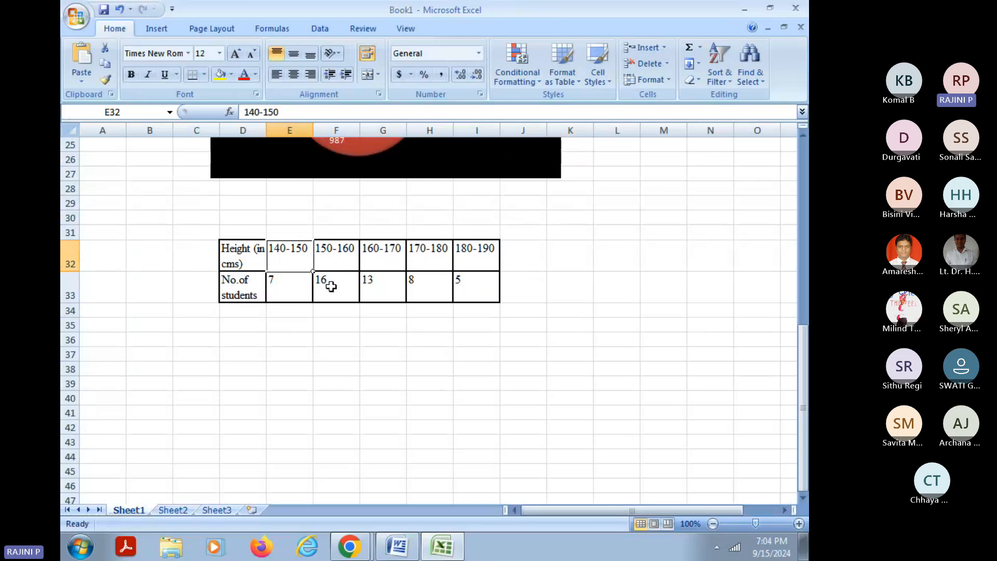
click(377, 260)
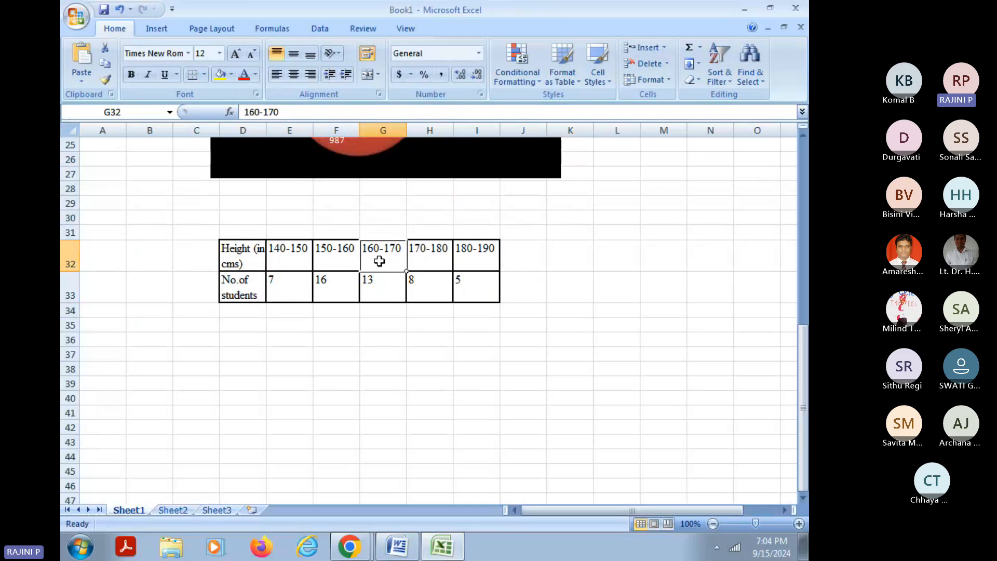
click(375, 291)
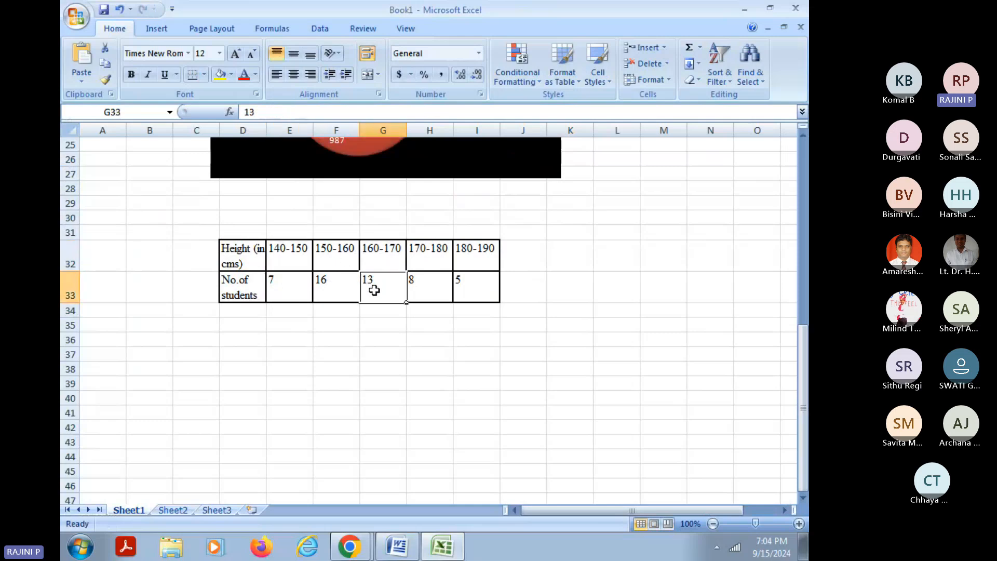
click(425, 258)
click(424, 290)
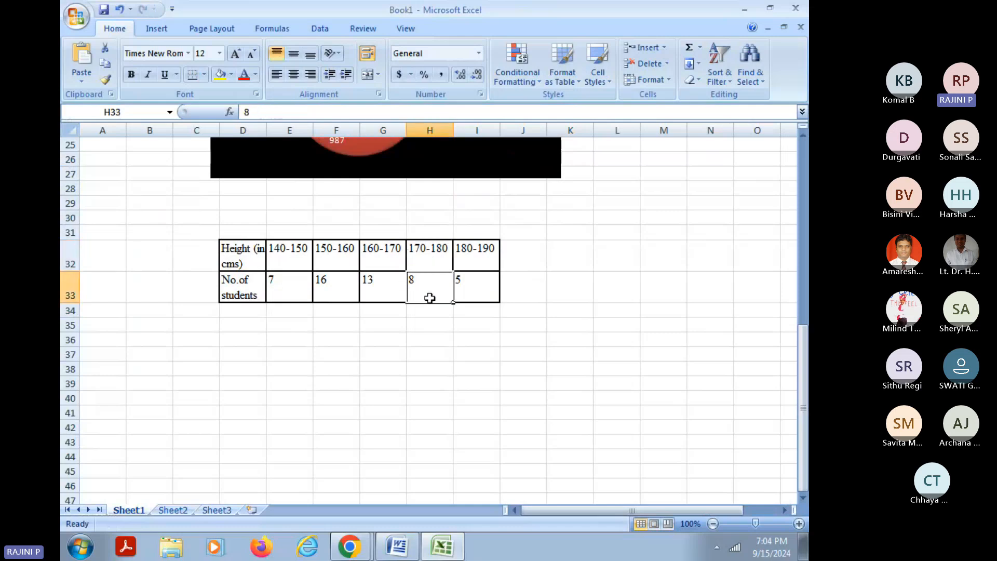
click(474, 257)
click(473, 297)
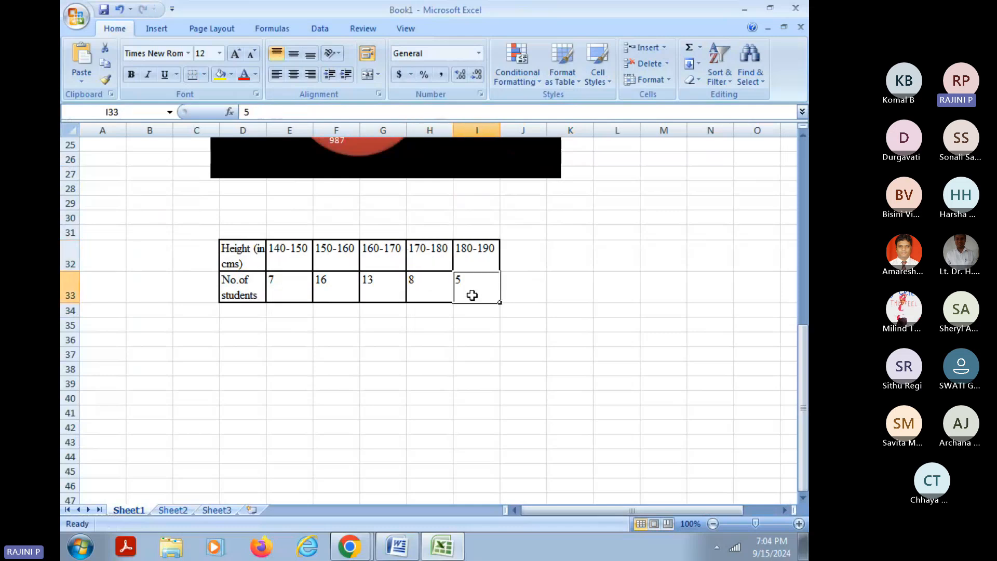
click(342, 361)
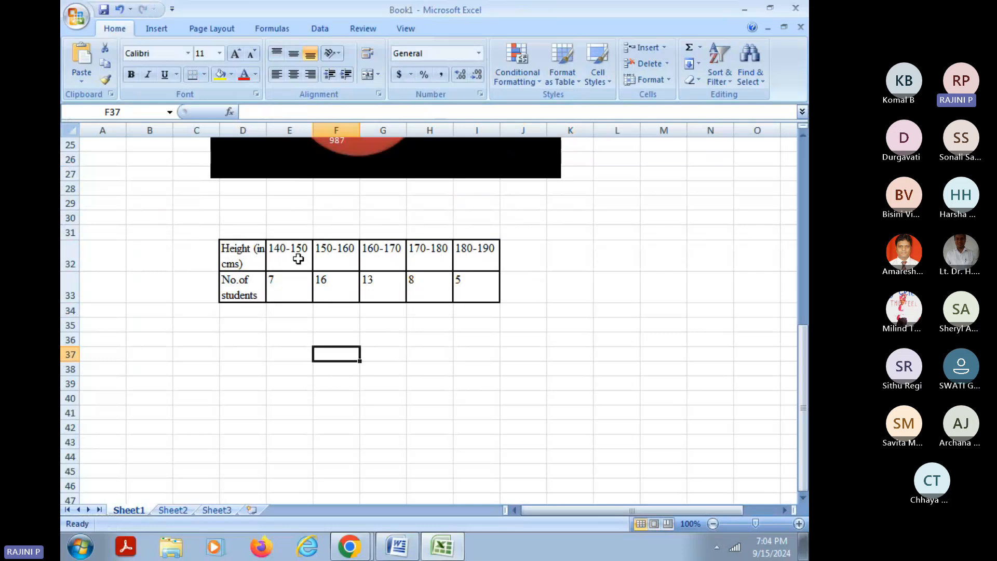
Step: Compare the height classes in E32:I32 and the student counts in E33:I33 with the pet categories in E7:I7
drag(294, 257, 362, 258)
drag(289, 289, 484, 286)
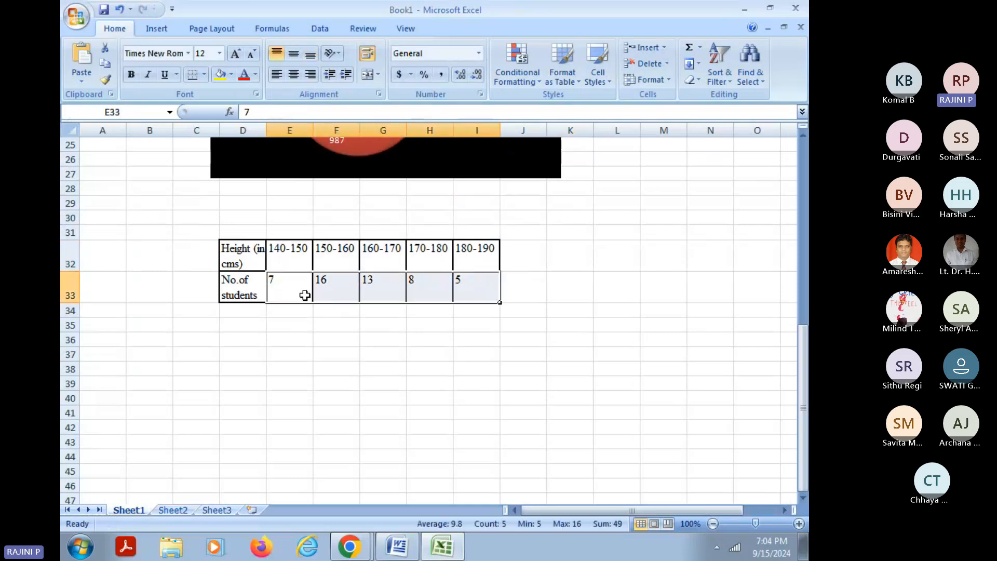
drag(305, 294, 473, 294)
click(367, 337)
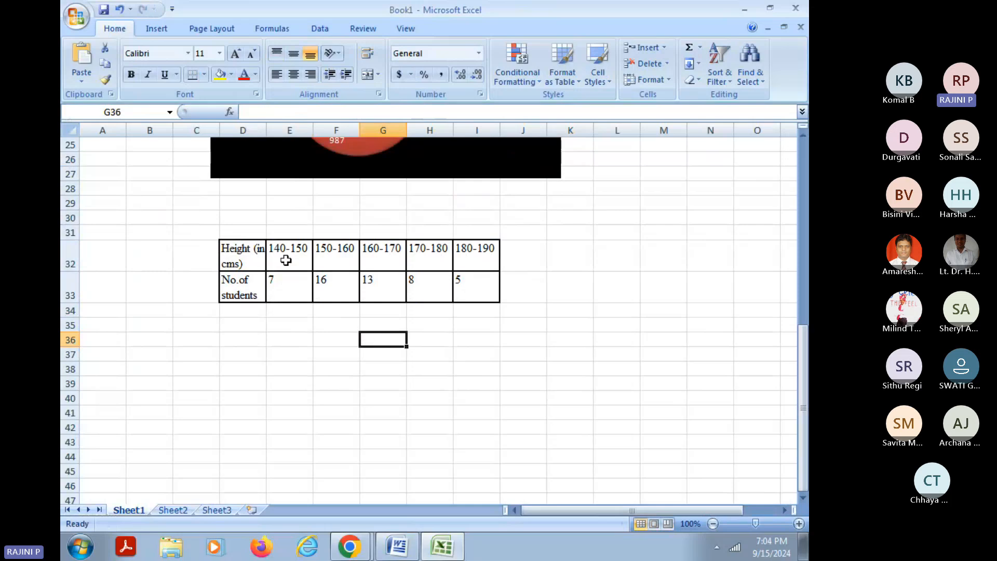
drag(285, 258, 456, 250)
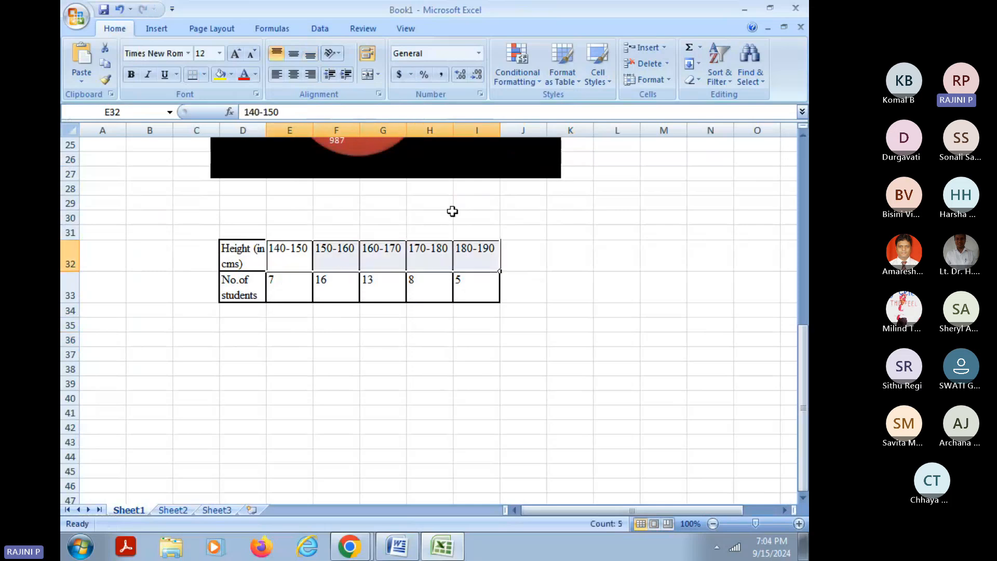
scroll(450, 211, up, 8)
drag(301, 240, 470, 226)
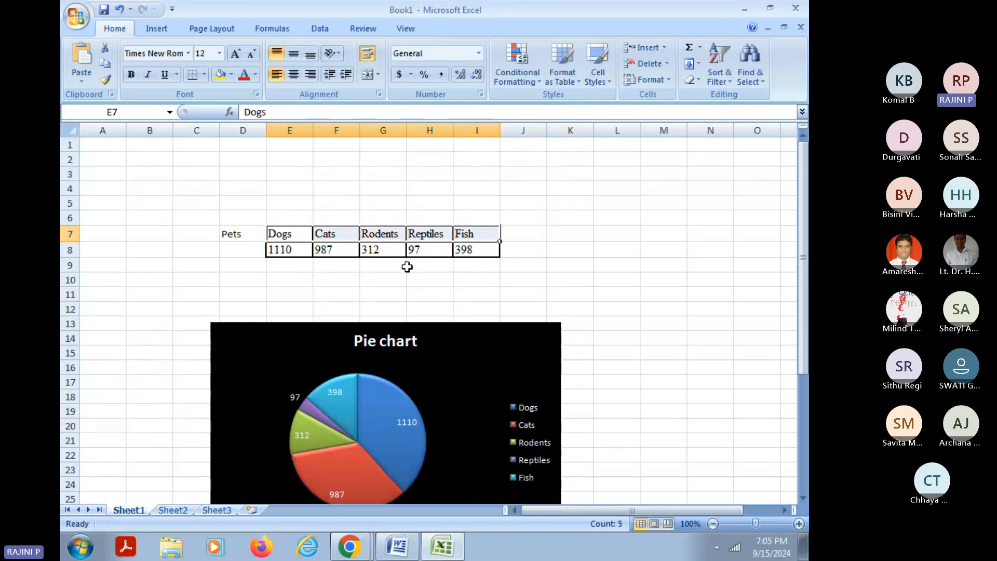
scroll(407, 267, down, 7)
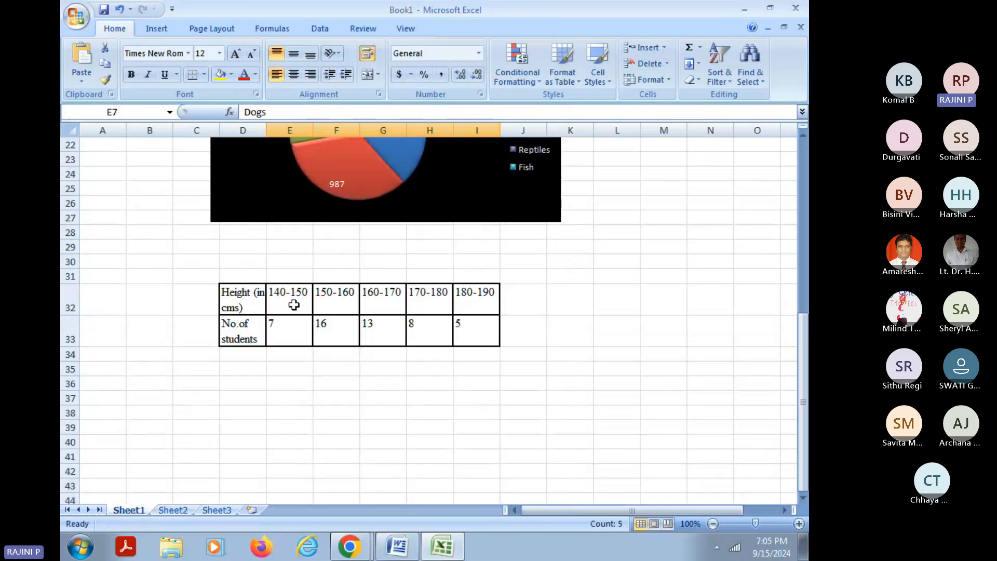
drag(289, 301, 470, 295)
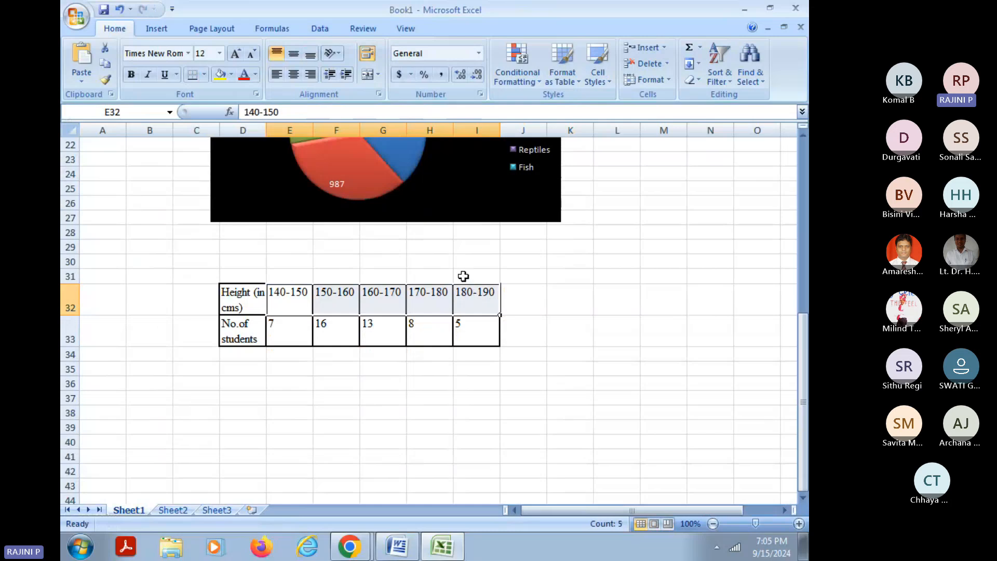
Step: Examine the height label in D32 and the class intervals next to it
double_click(253, 300)
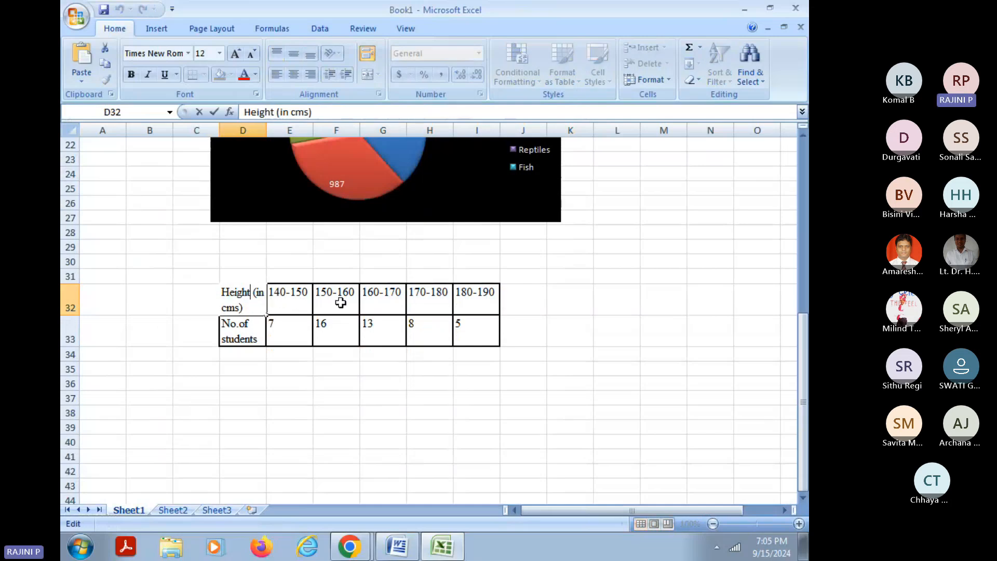
click(340, 303)
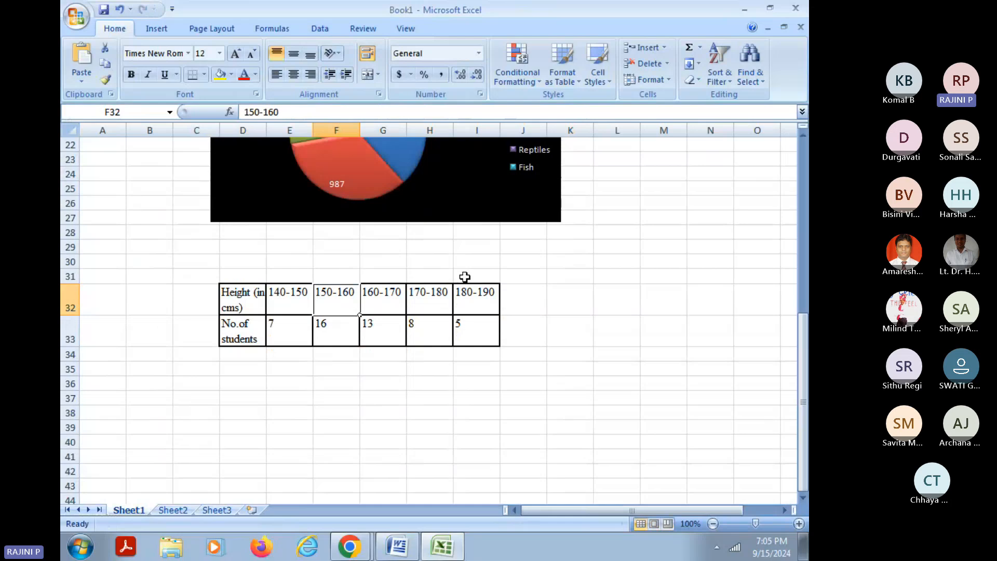
scroll(465, 277, down, 1)
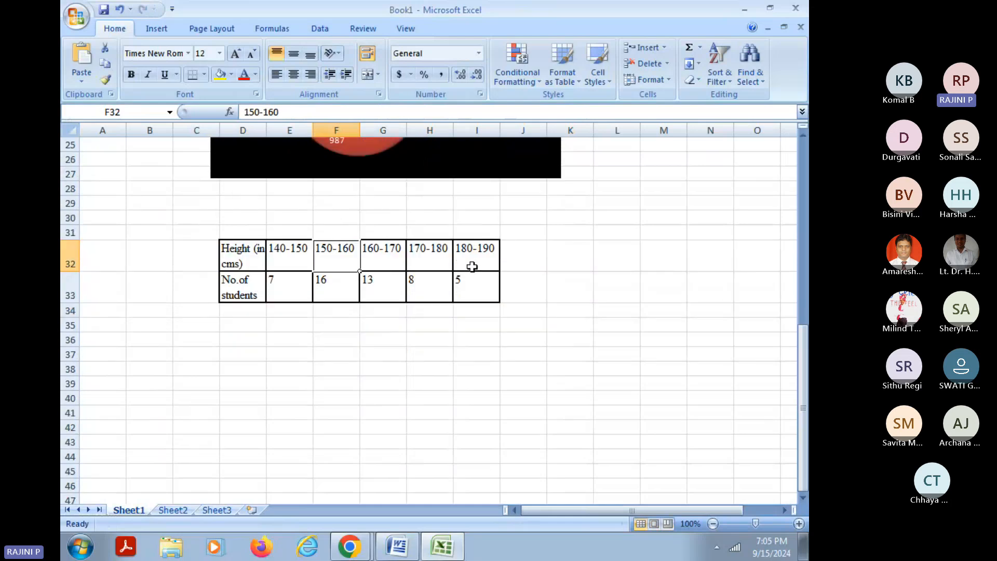
click(241, 256)
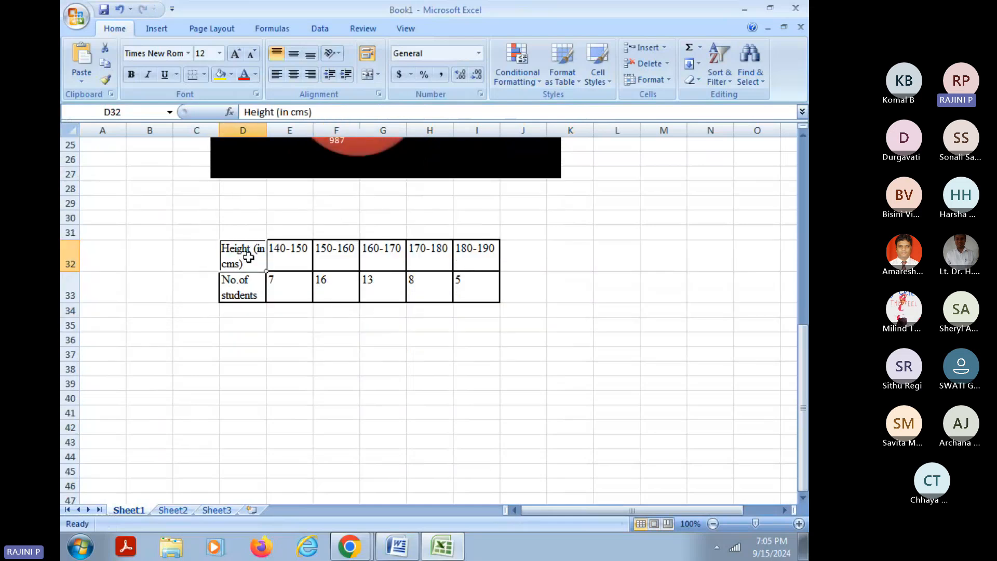
click(290, 256)
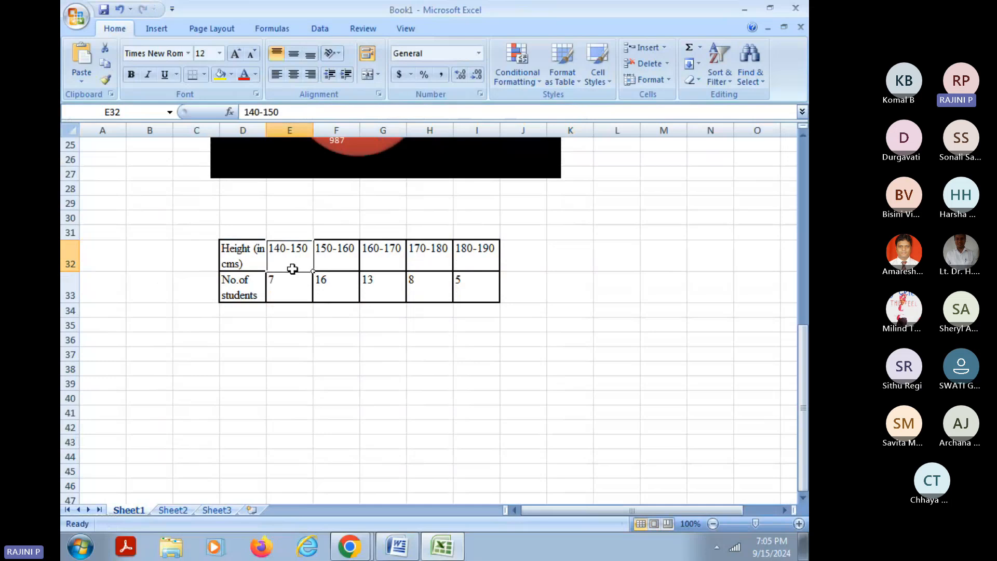
drag(257, 256, 296, 261)
click(302, 263)
Step: Copy the height table D32:I33 and paste it transposed at E37, so classes and student counts run down two columns
drag(254, 262, 483, 282)
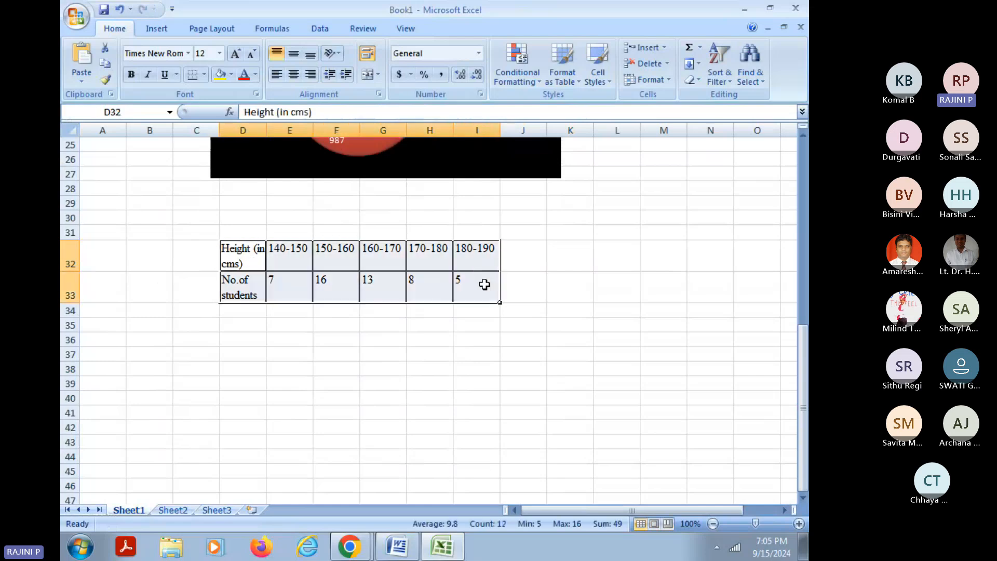
key(ctrl+c)
scroll(483, 283, down, 3)
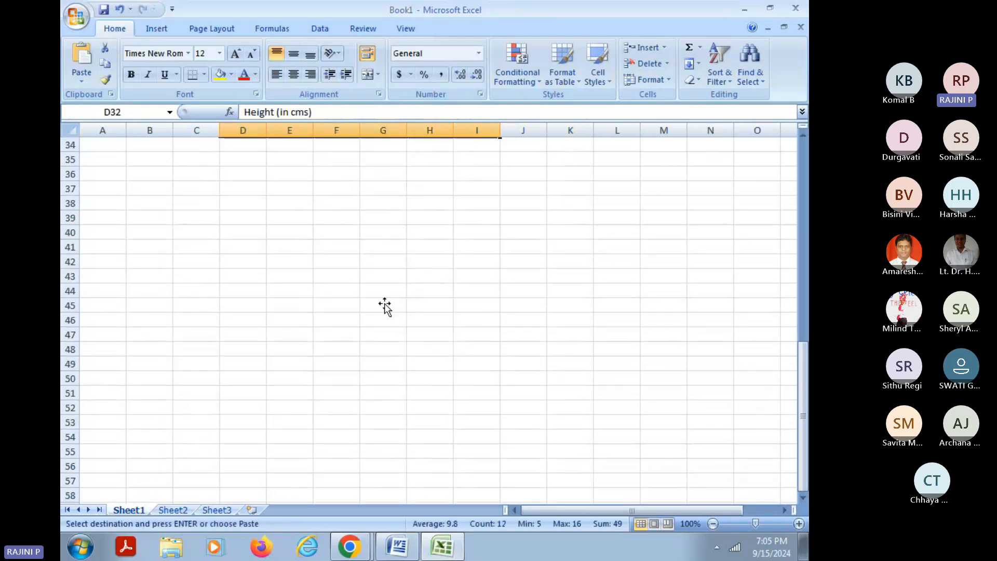
click(282, 188)
right_click(282, 188)
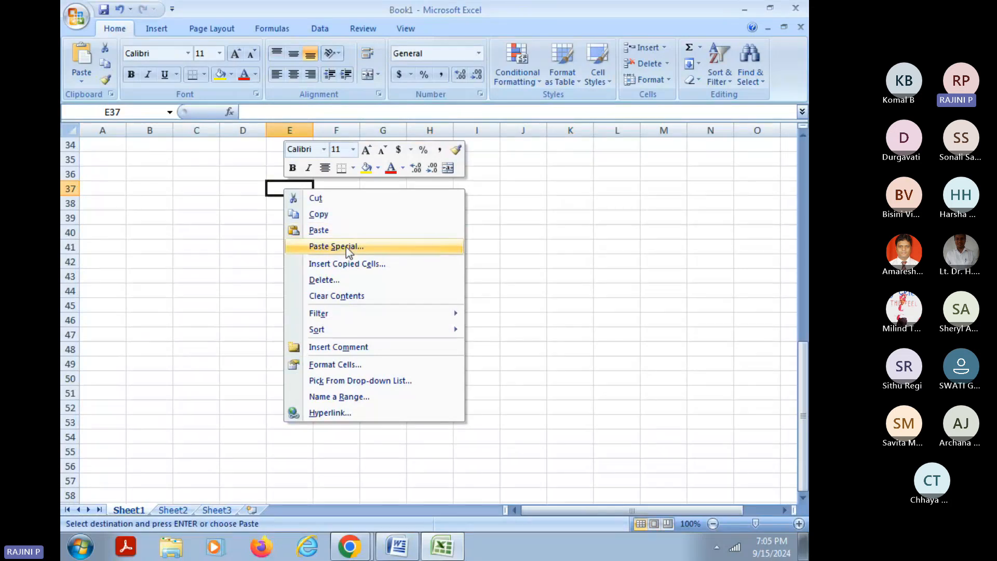
click(346, 248)
click(358, 314)
click(381, 340)
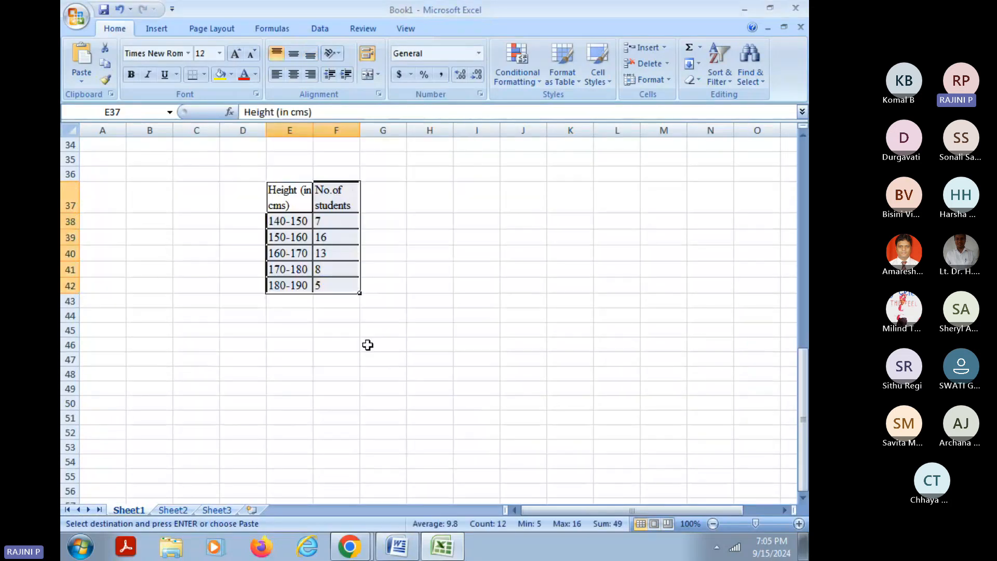
scroll(389, 301, up, 4)
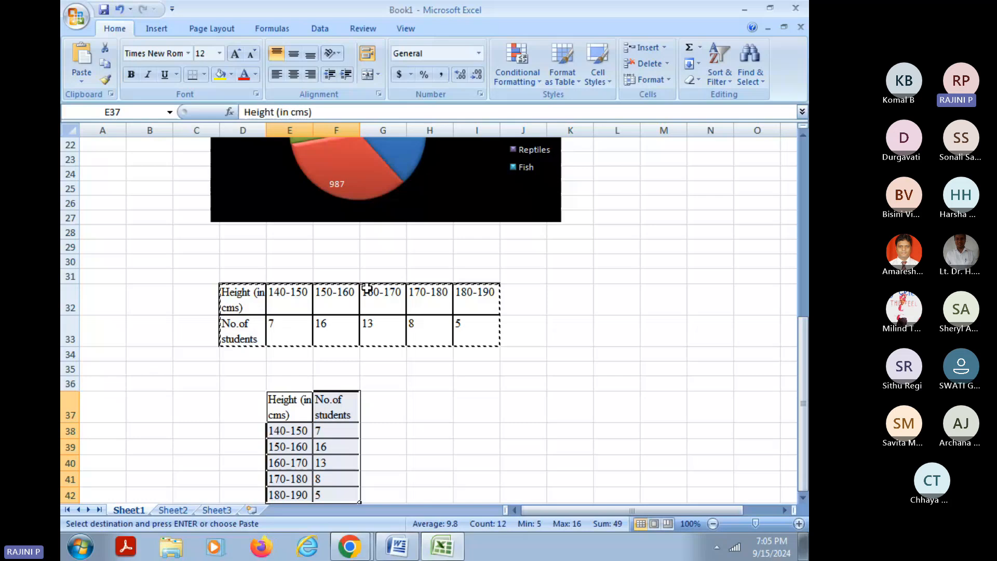
scroll(317, 393, down, 3)
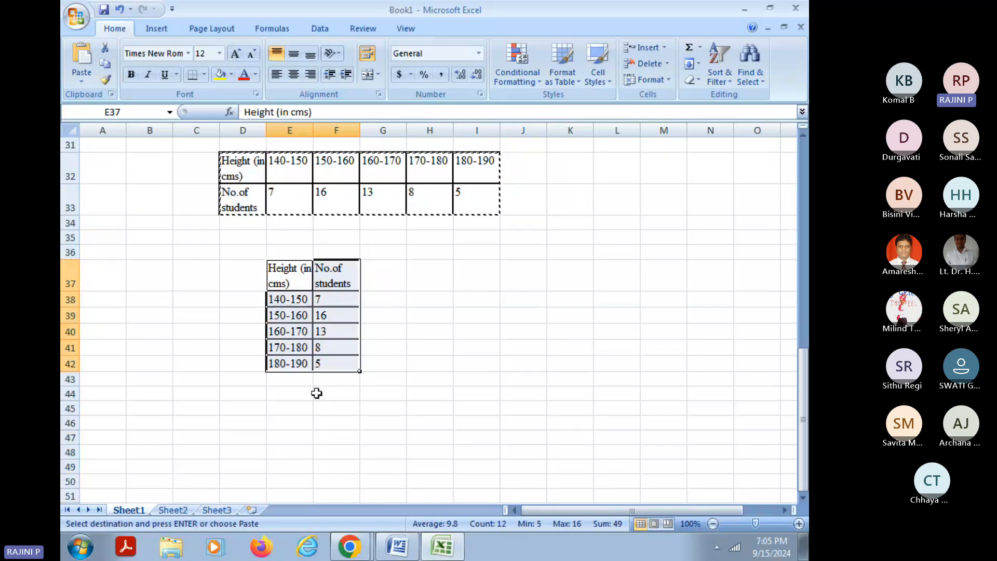
key(Escape)
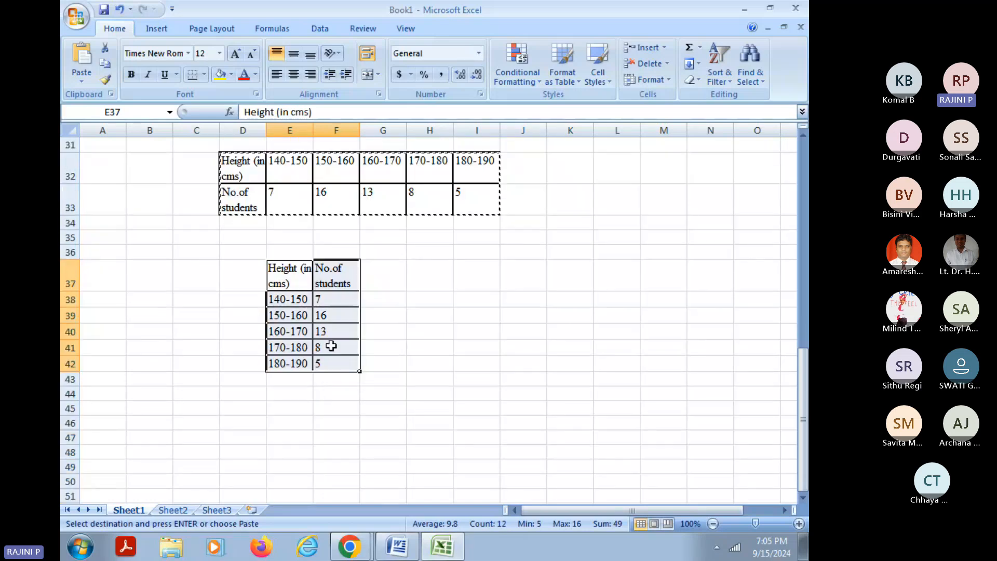
click(407, 310)
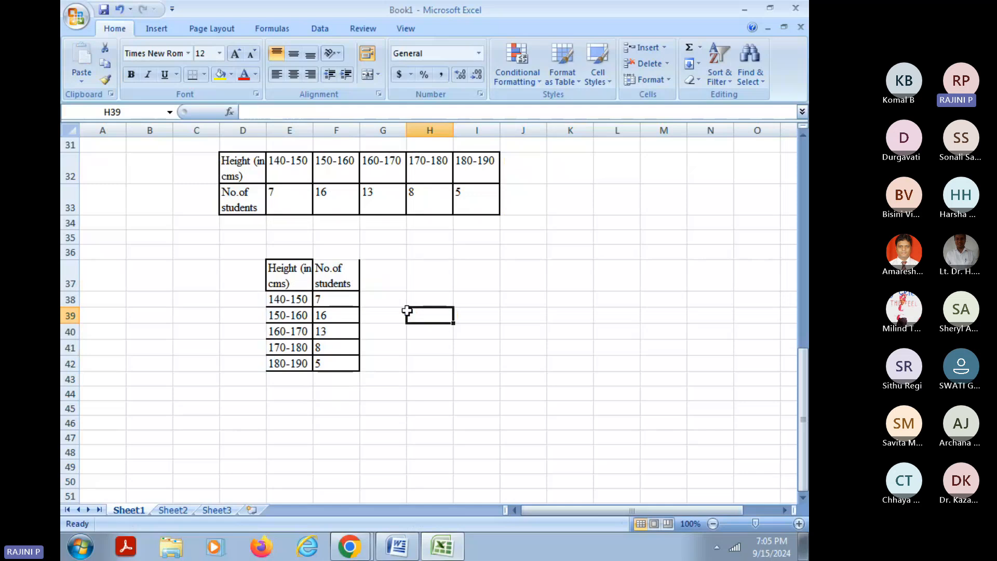
Step: Add the column headings ll, ul and mid values in G37, H37 and I37 beside the transposed table
click(371, 285)
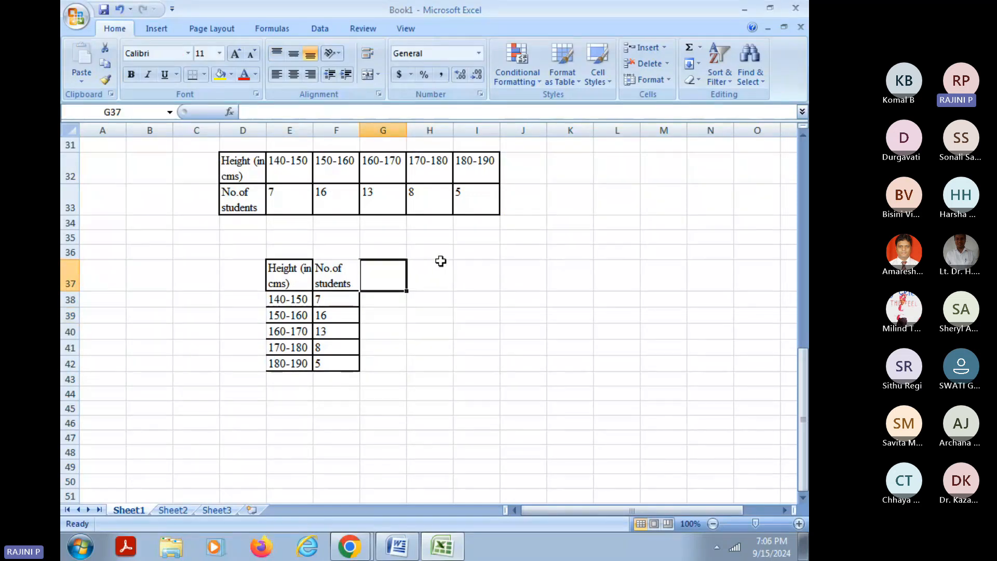
text(ll)
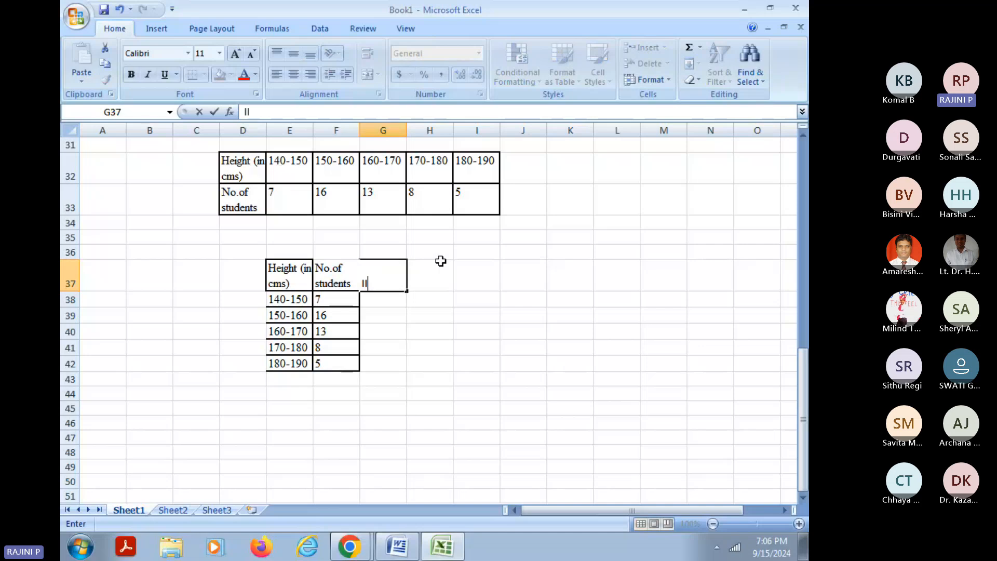
click(441, 263)
text(ul)
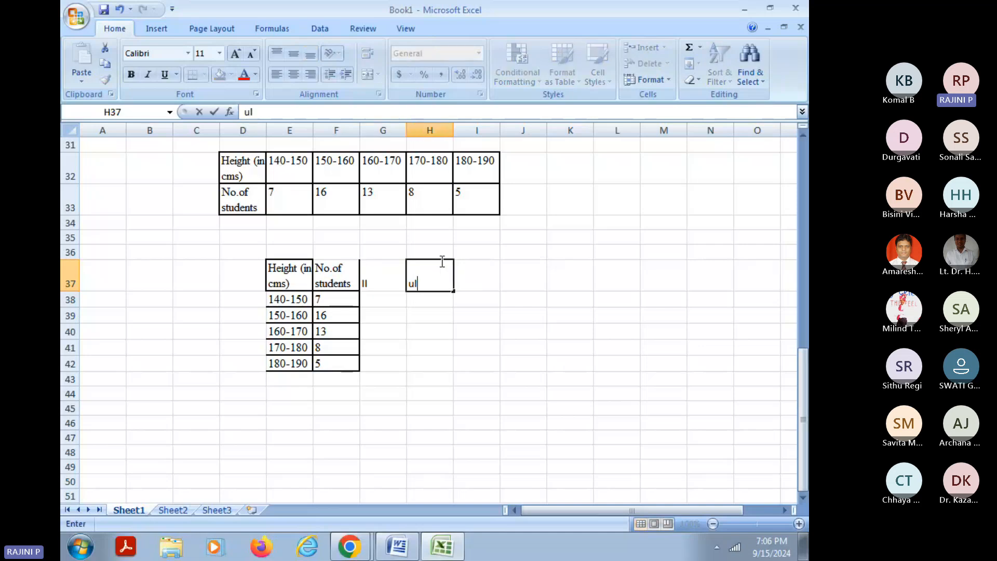
key(Tab)
text(mid val)
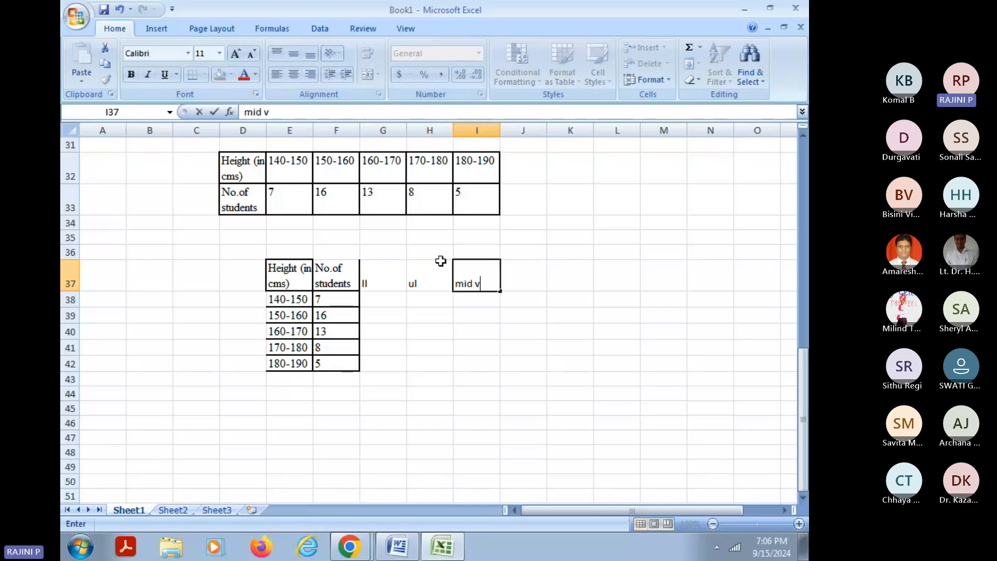
key(BackSpace)
text(ly)
key(BackSpace)
text(ues)
key(Return)
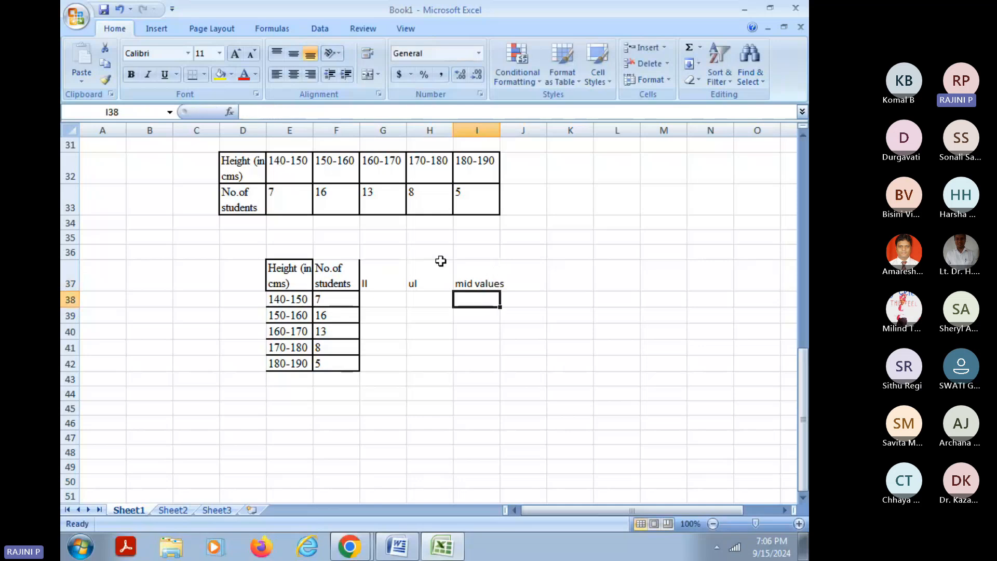
Step: Enter the 140-150 class limits: 140 in G38 and 150 in H38
click(389, 297)
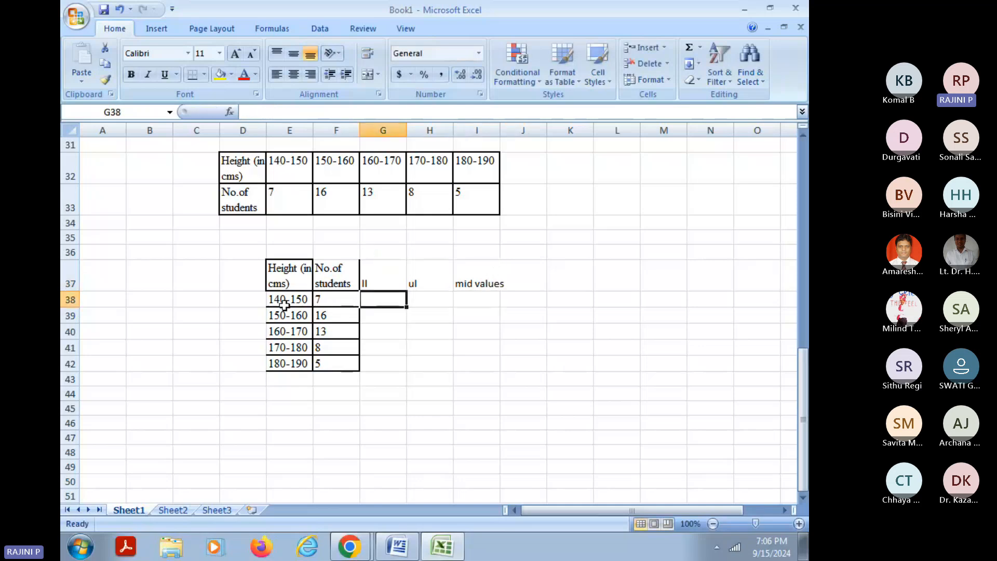
text(41)
key(BackSpace)
key(BackSpace)
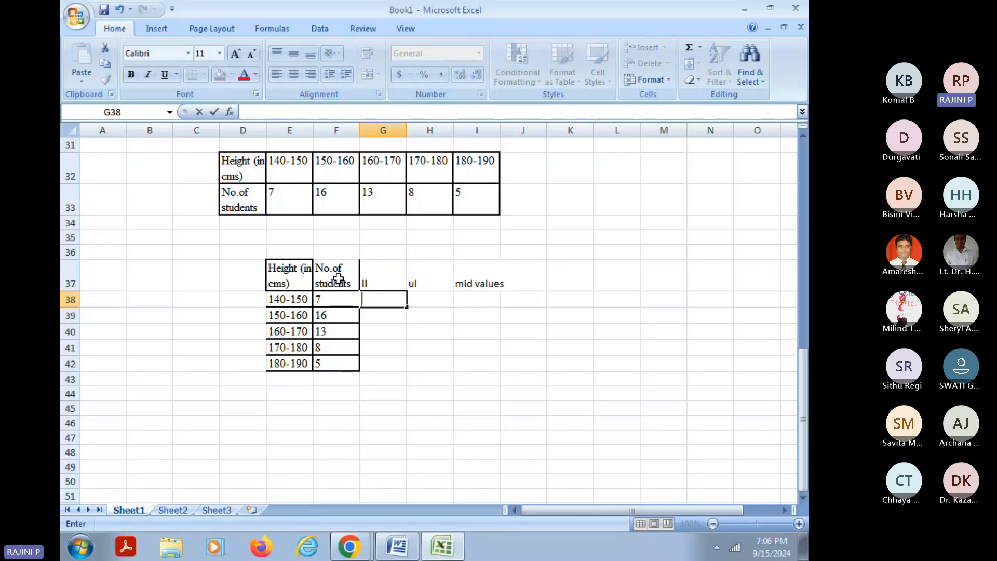
text(140)
click(416, 302)
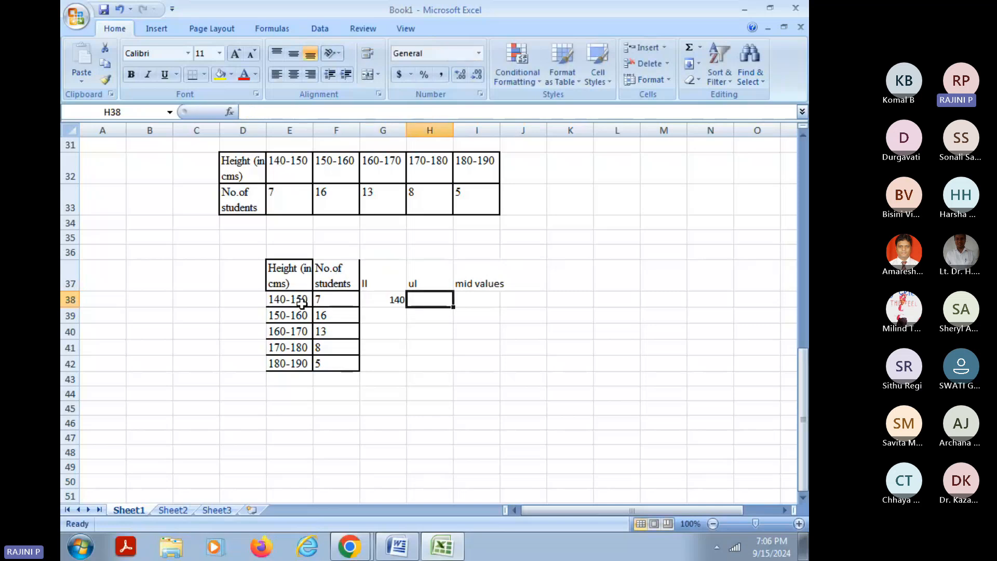
text(150)
key(Return)
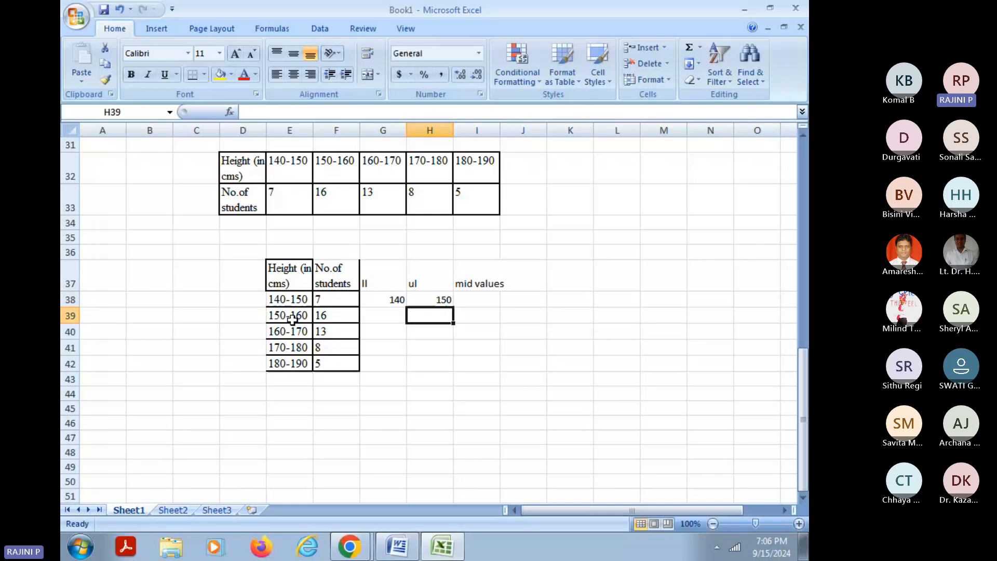
Step: Enter the 150-160 class limits: 150 in G39 and 160 in H39
key(Up)
key(Left)
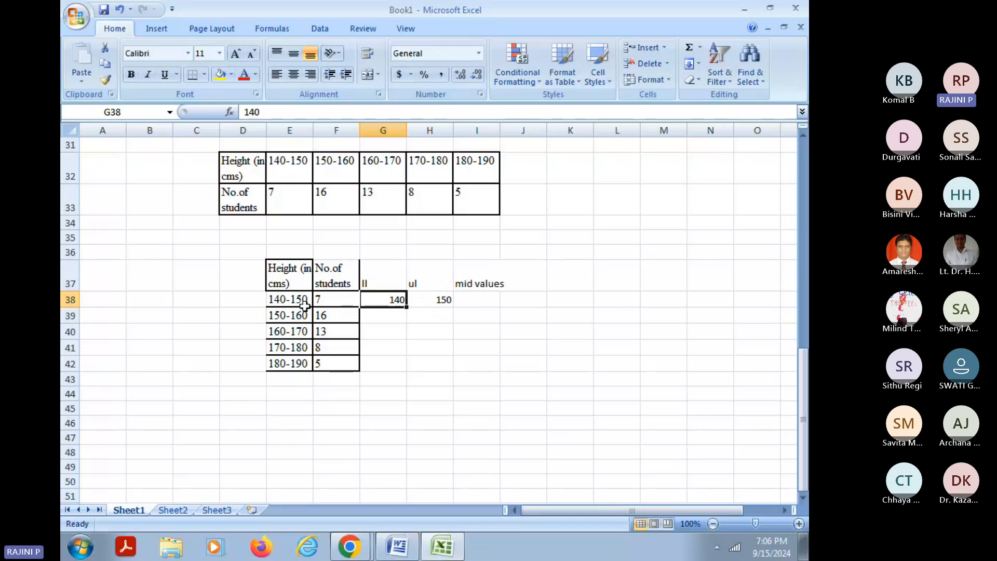
click(375, 314)
text(150)
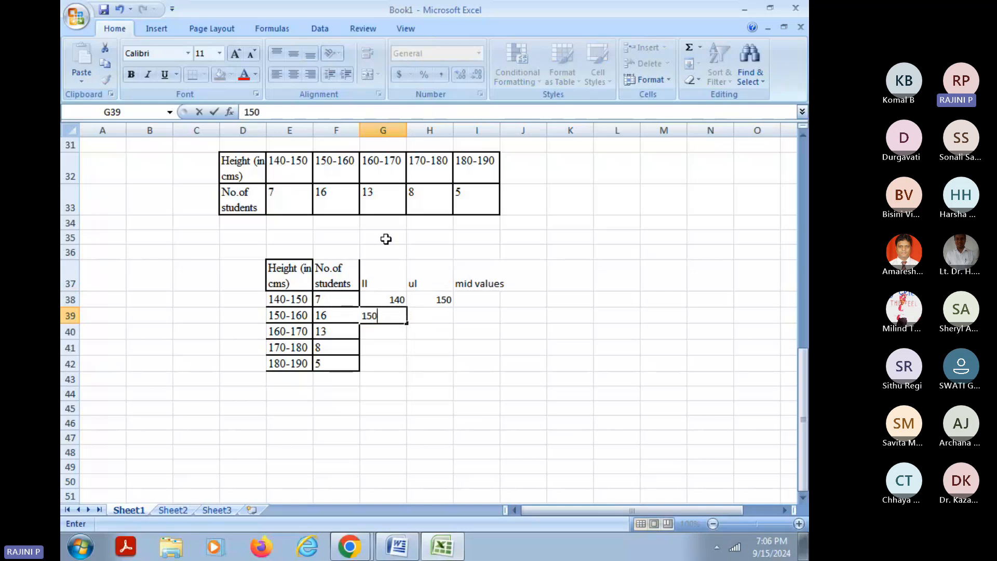
key(Tab)
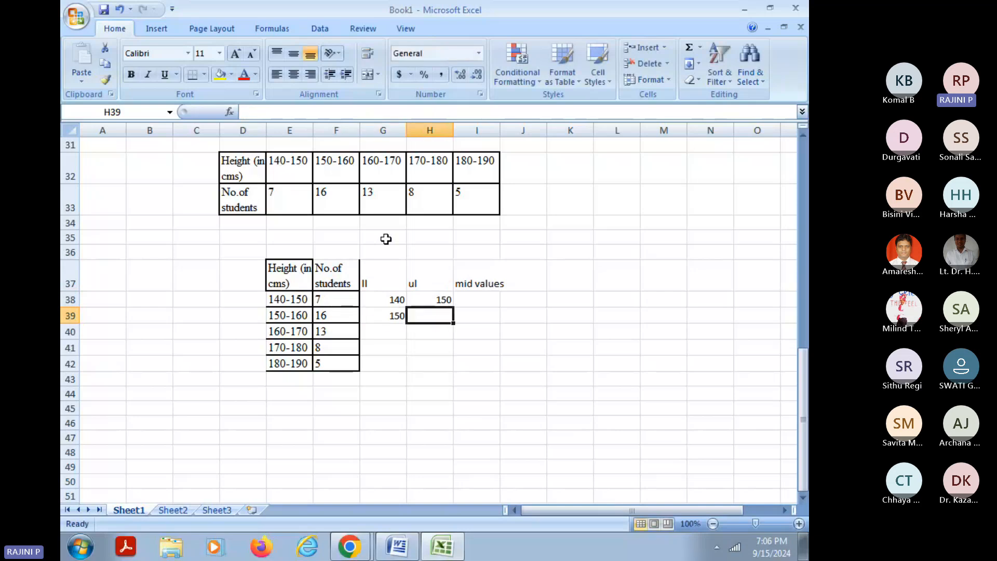
text(160)
key(Return)
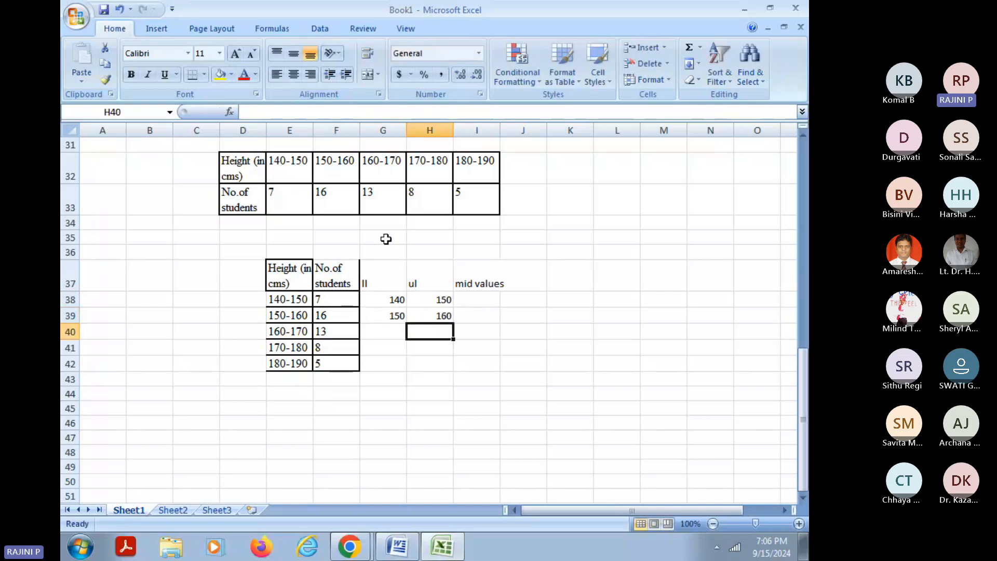
Step: Enter the 160-170 class limits: 160 in G40 and 170 in H40
key(Left)
text(160)
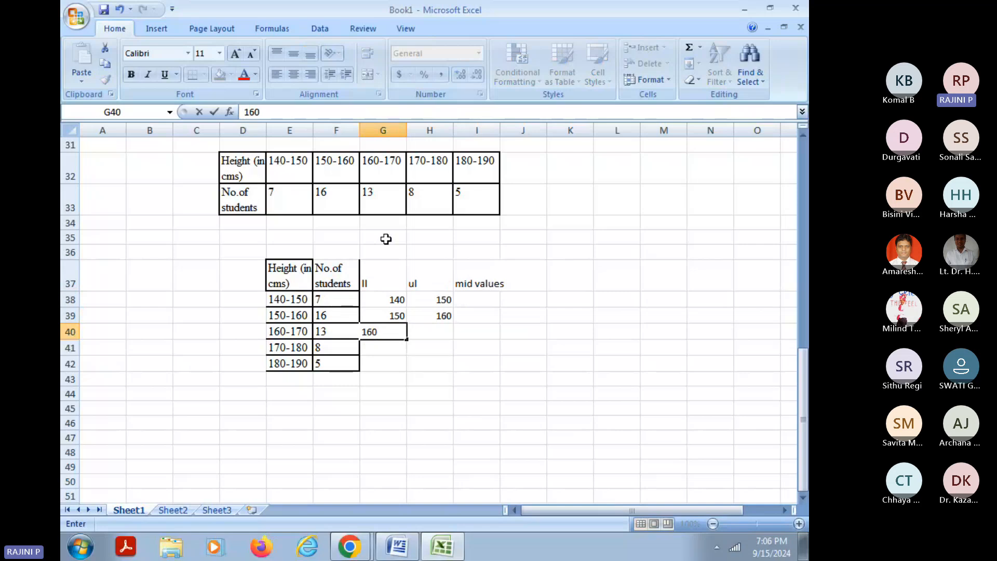
key(Tab)
text(170)
key(Return)
Step: Enter the 170-180 class limits: 170 in G41 and 180 in H41
key(Left)
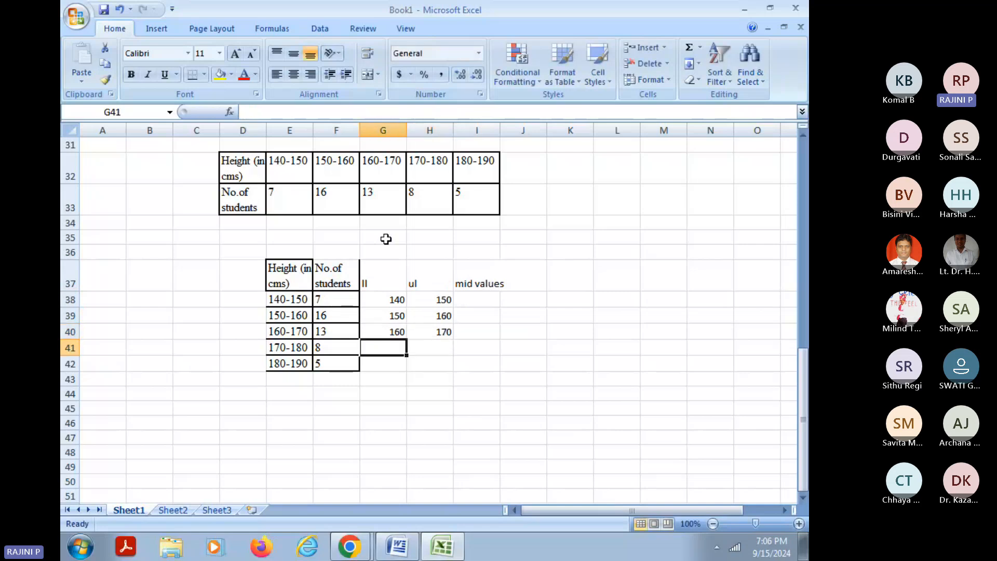
text(170)
key(Tab)
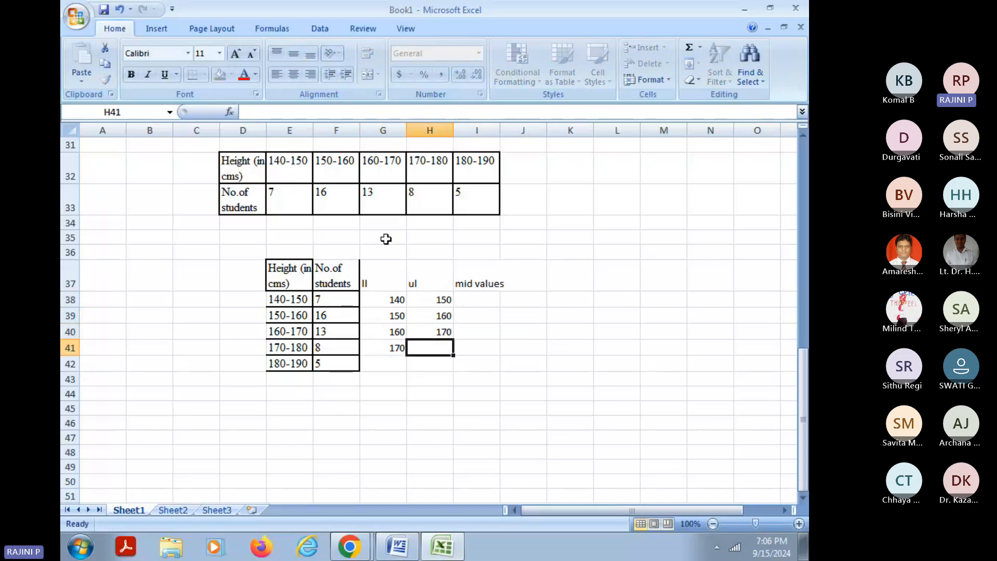
text(180)
key(Return)
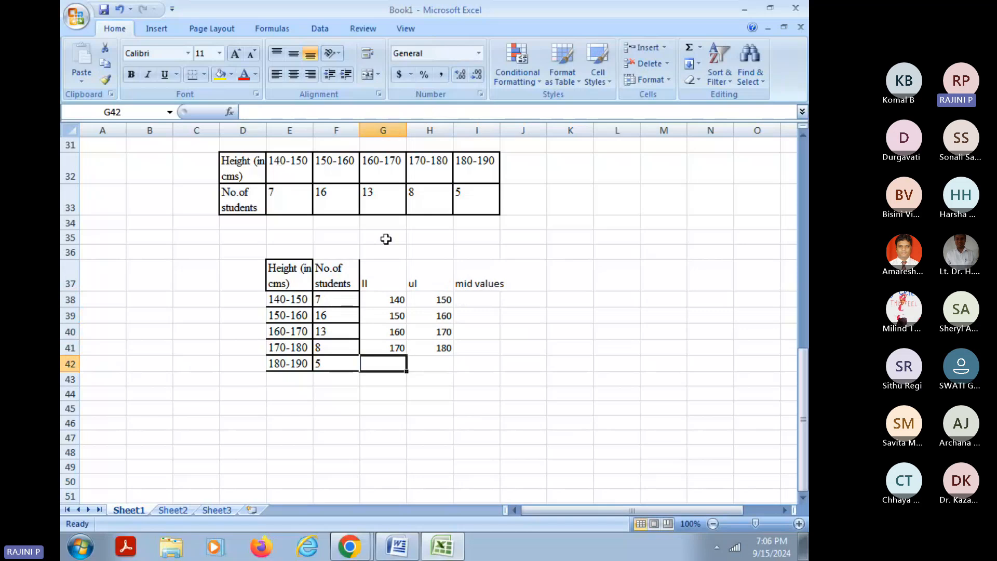
Step: Enter the 180-190 class limits: 180 in G42 and 190 in H42
text(180)
key(Tab)
text(190)
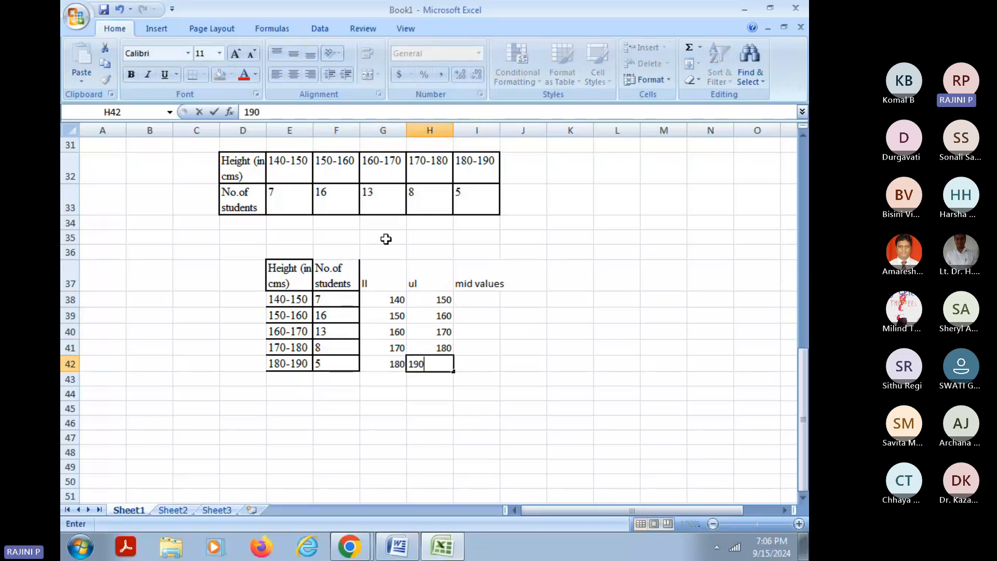
key(Tab)
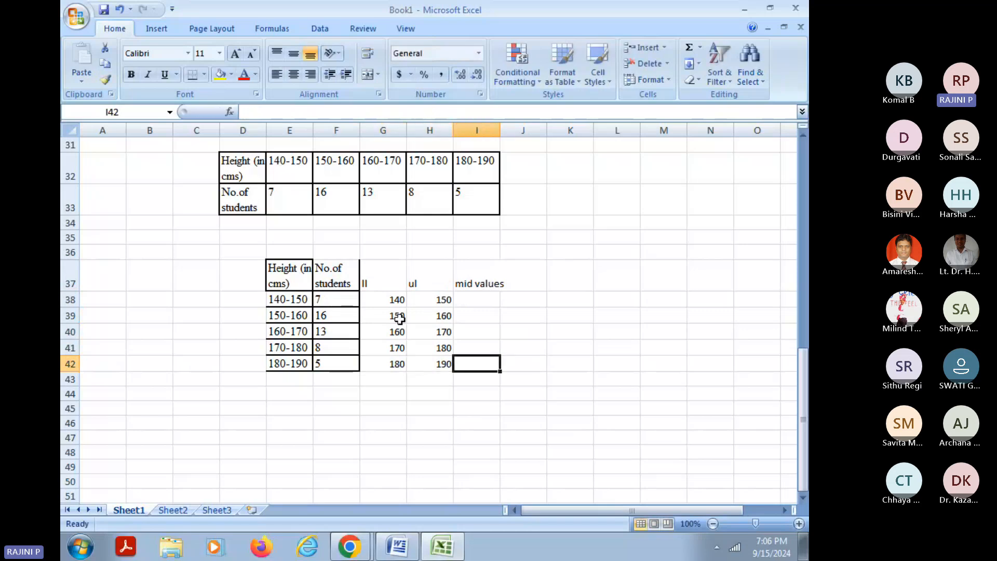
Step: Calculate the mid value of the 140-150 class in I38 with the formula =(G38+H38)/2
click(481, 304)
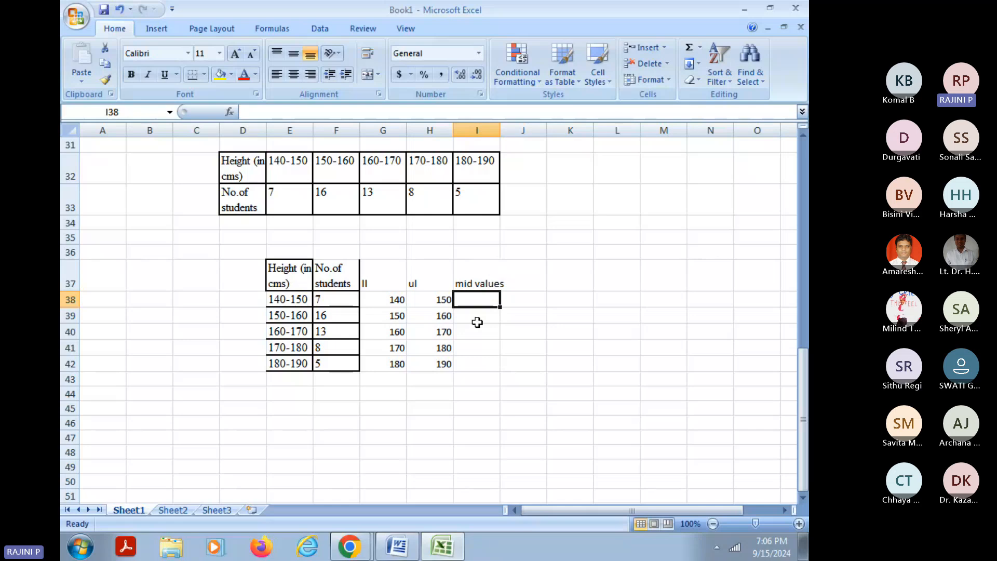
text(=)
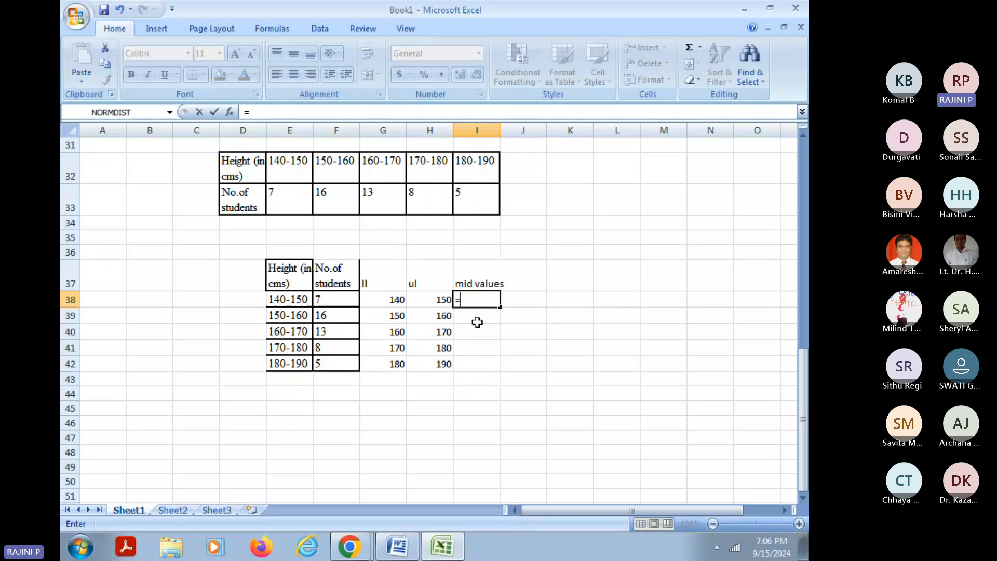
text(()
click(389, 299)
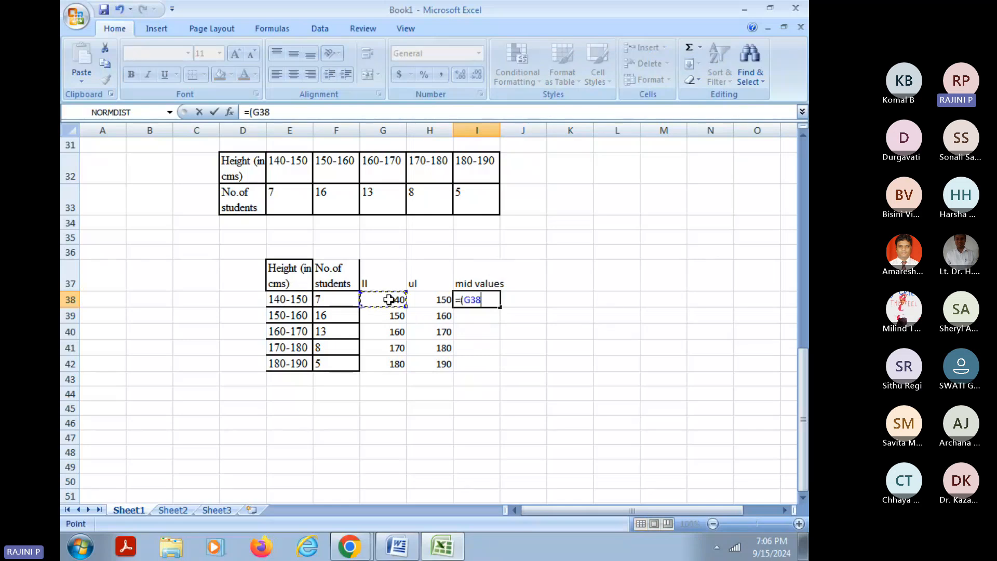
text(+)
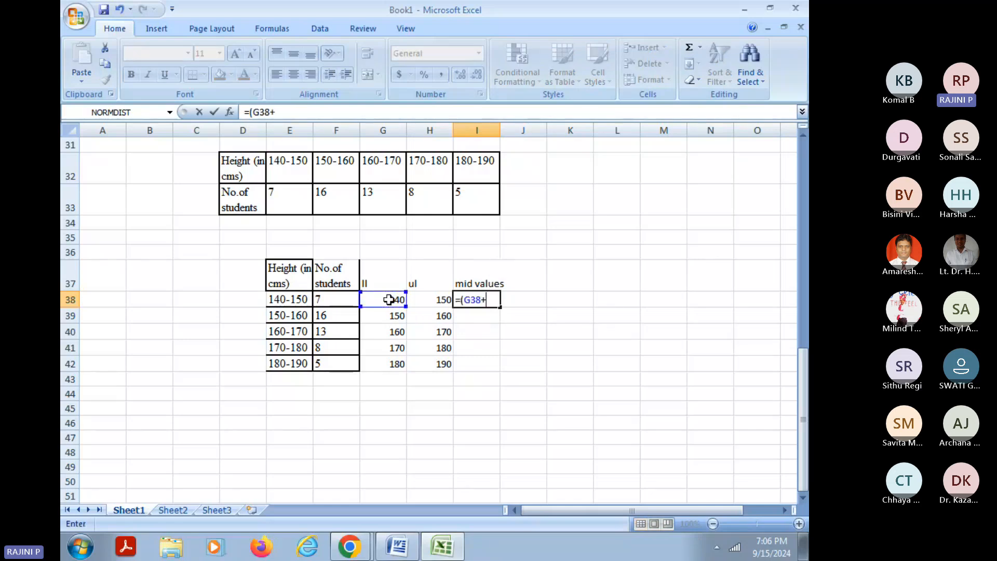
click(431, 297)
text())
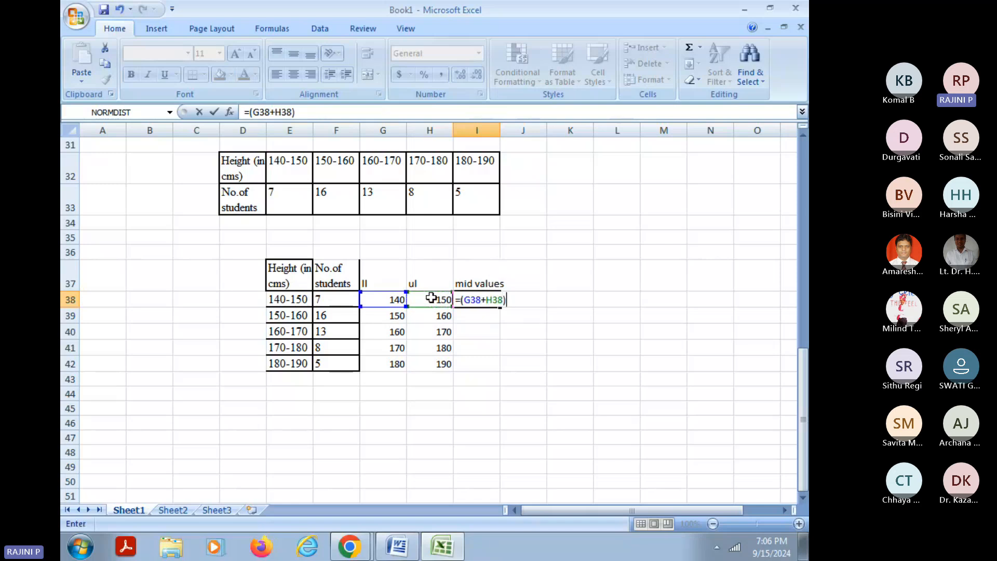
text(/2)
key(Return)
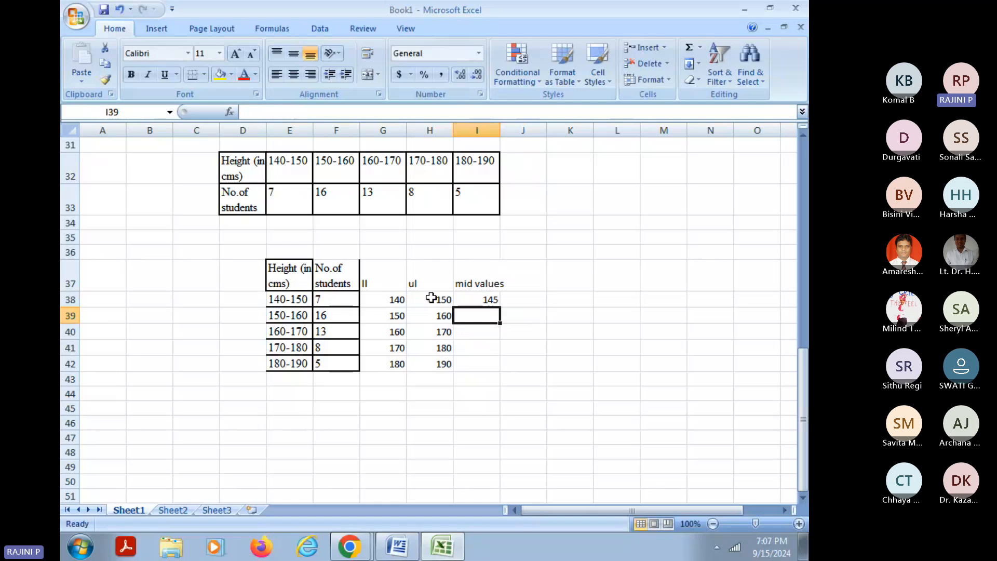
Step: Calculate the mid value of the 150-160 class in I39 with the formula =(G39+H39)/2
text(=)
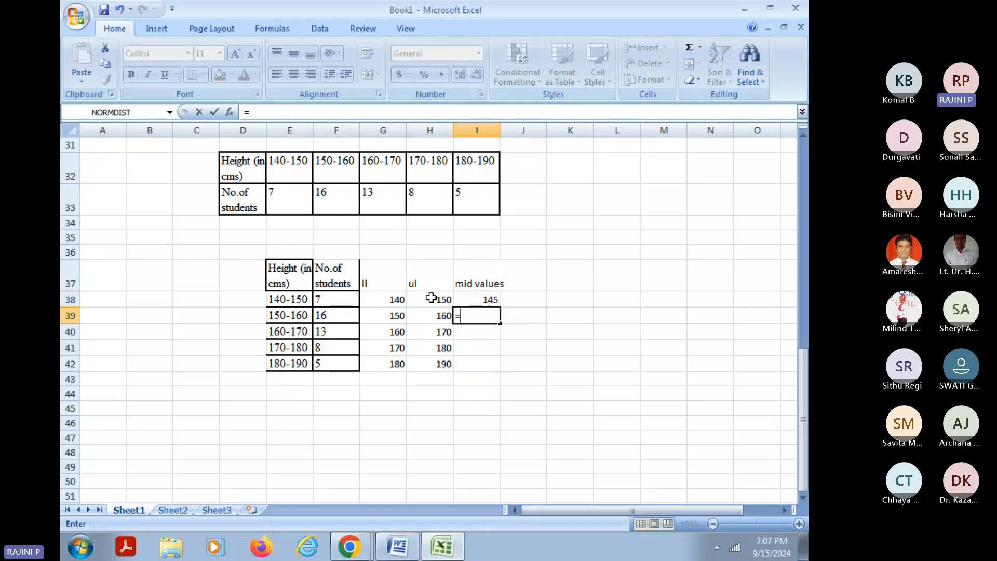
text(()
click(382, 314)
text(+)
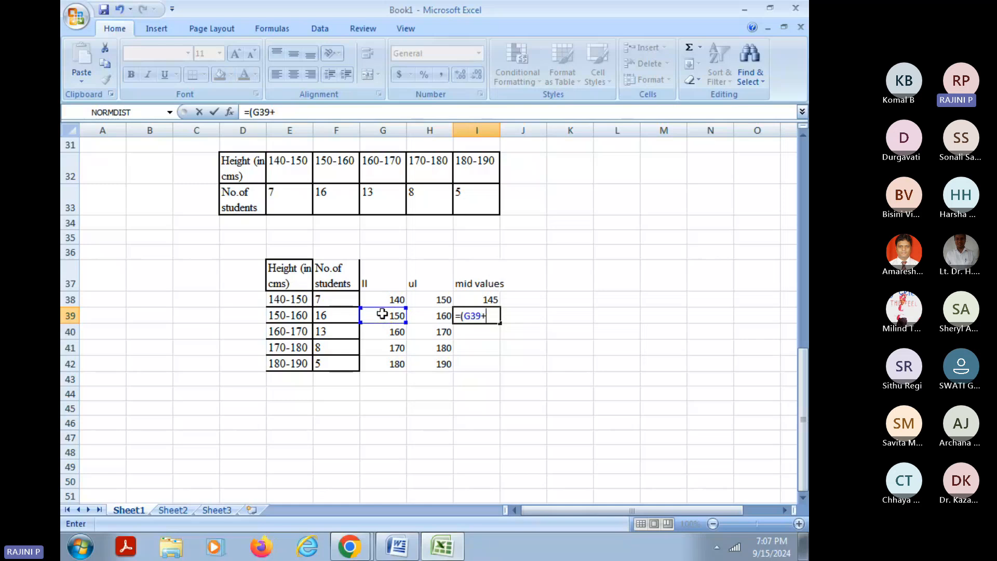
click(430, 316)
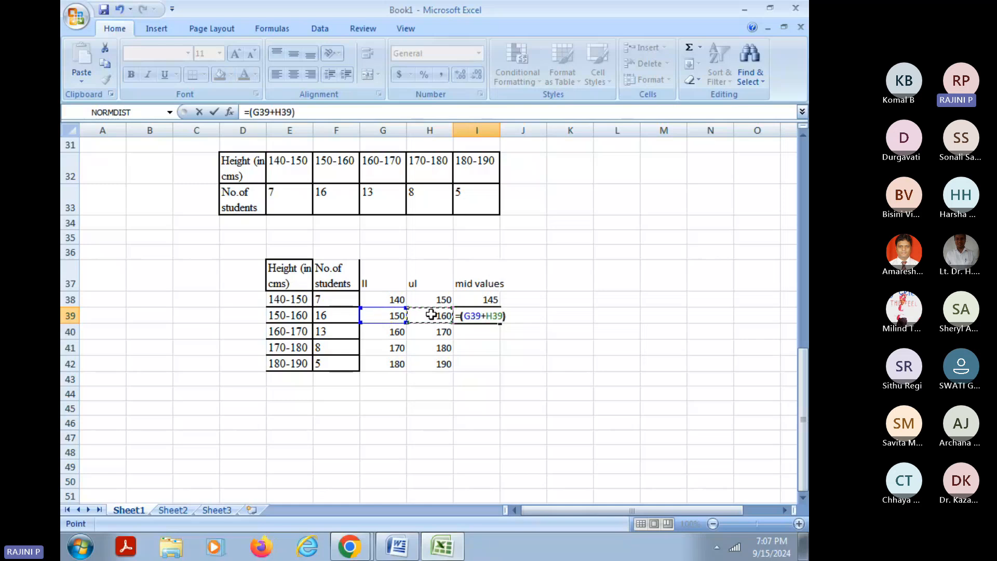
text()/2)
key(Return)
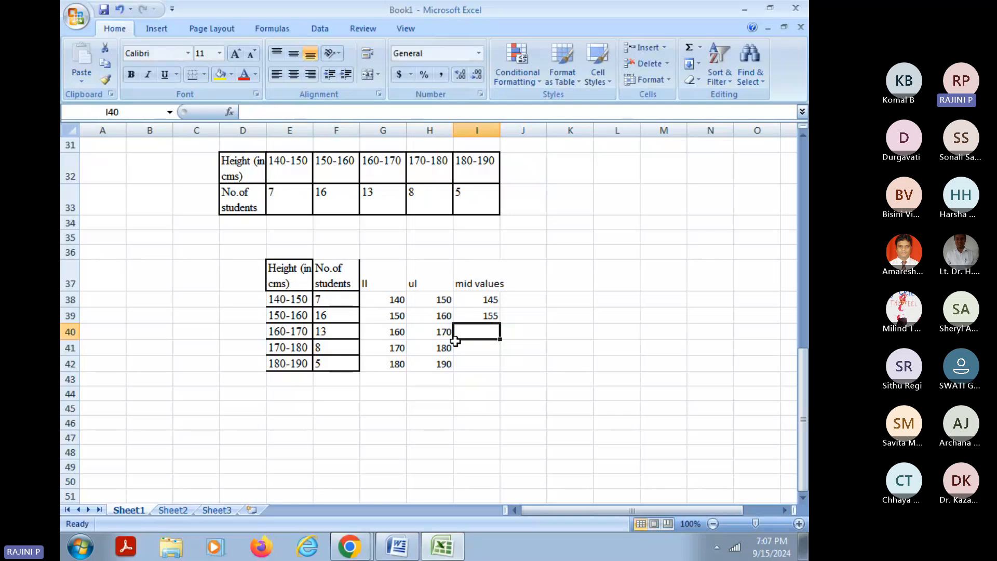
Step: Fill the mid value formula from I39 down through I42 for the remaining height classes
click(491, 315)
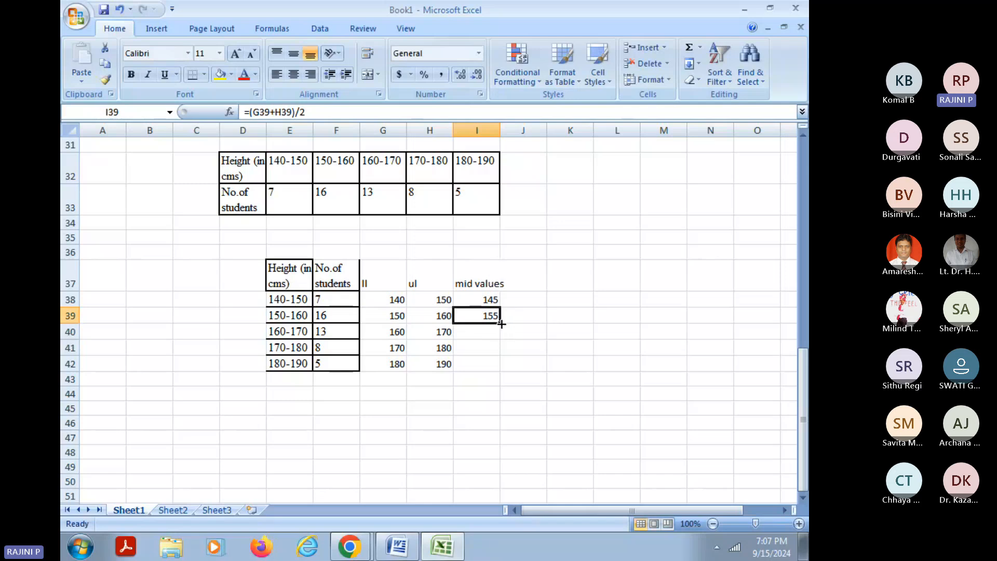
drag(501, 324, 501, 324)
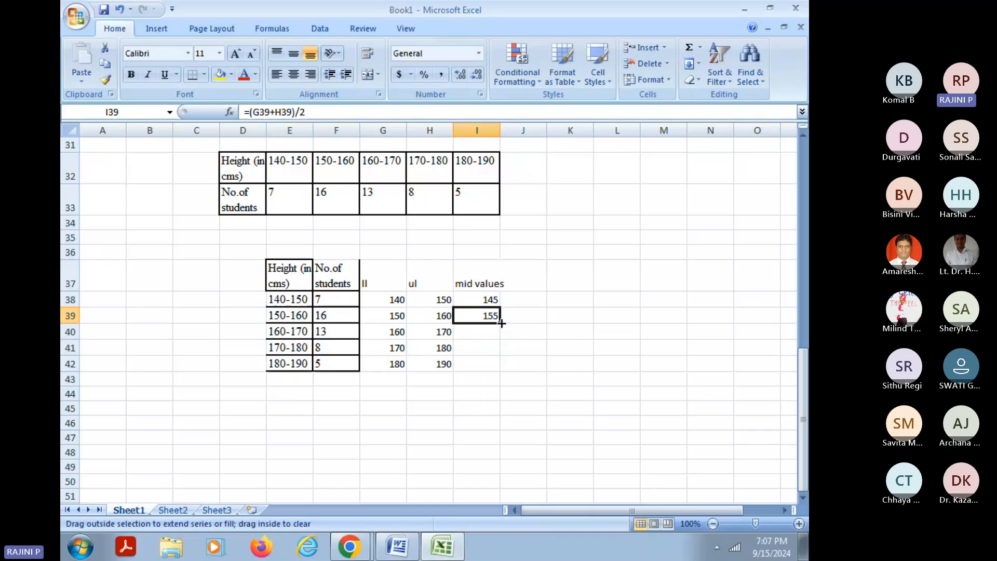
drag(502, 324, 501, 367)
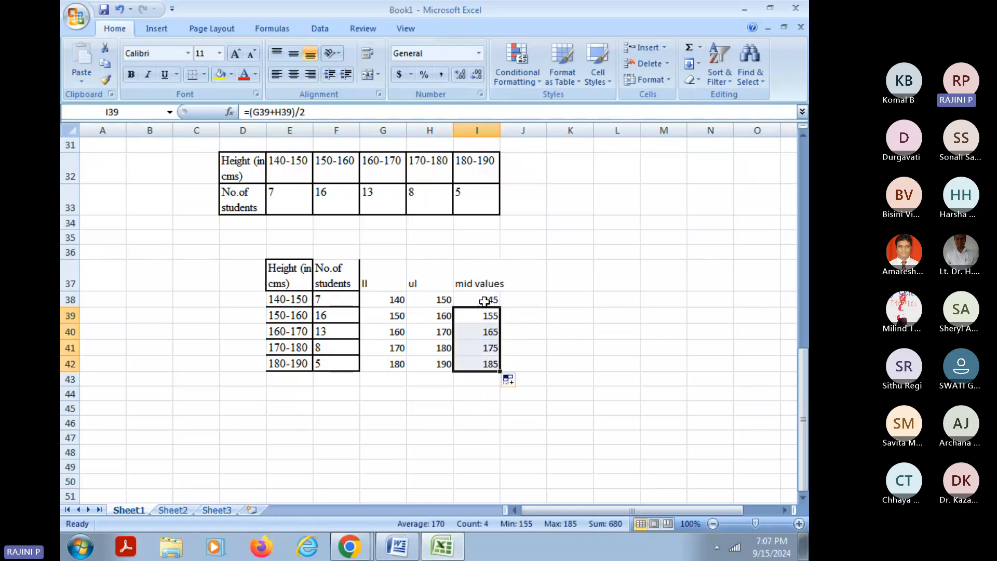
drag(492, 297, 489, 364)
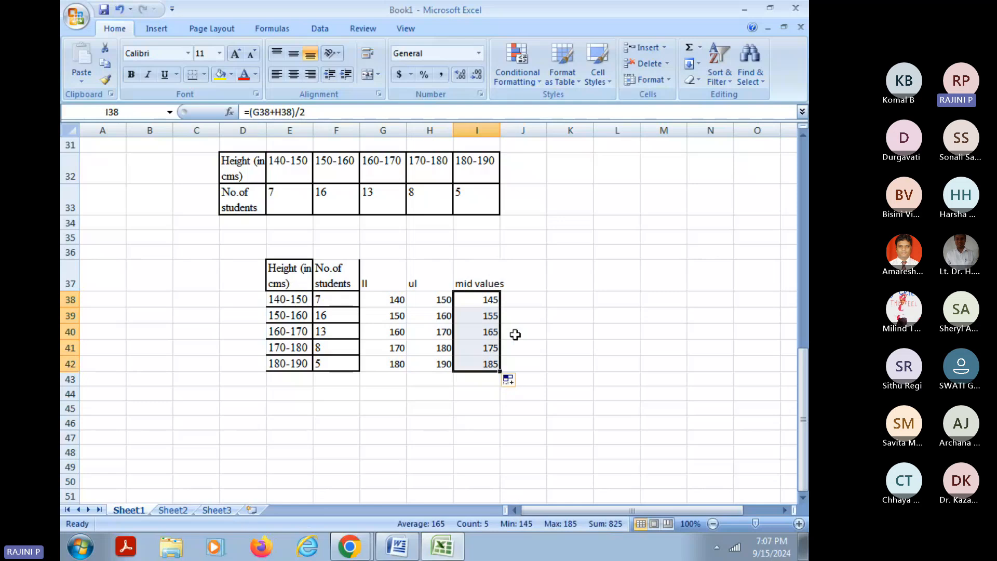
Step: Add the column heading Observations in J37, next to the mid values heading
click(523, 286)
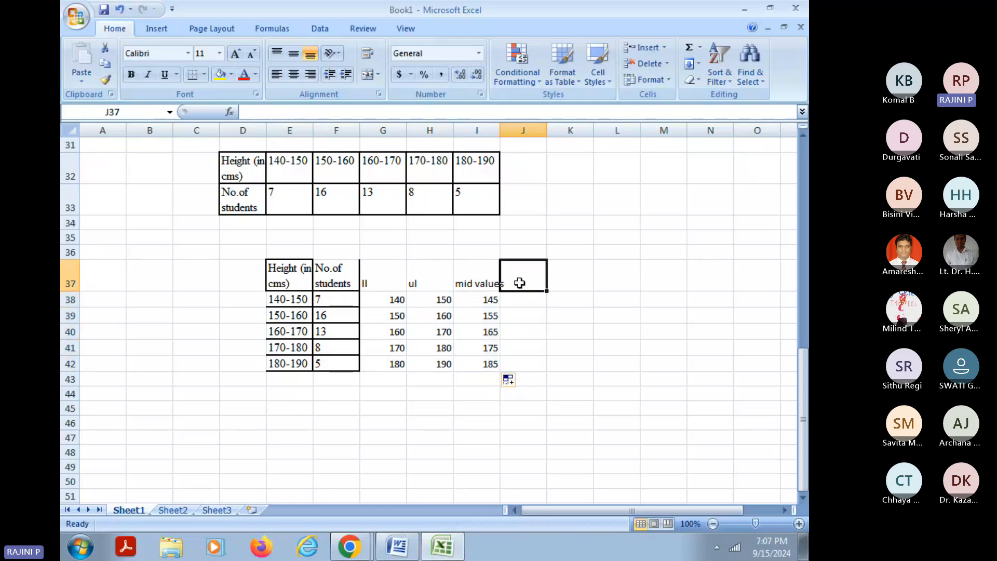
text(Observ)
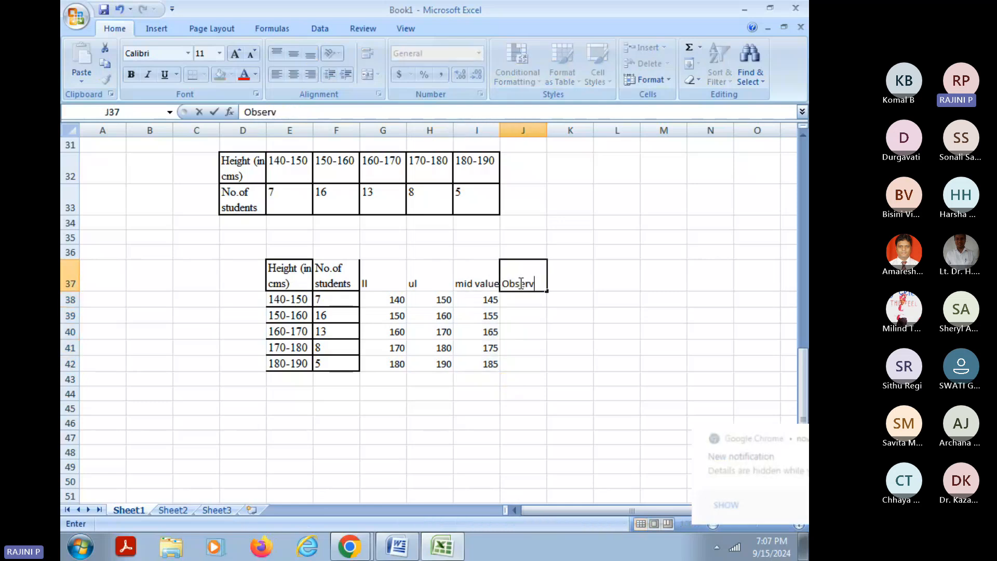
text(ation])
key(Return)
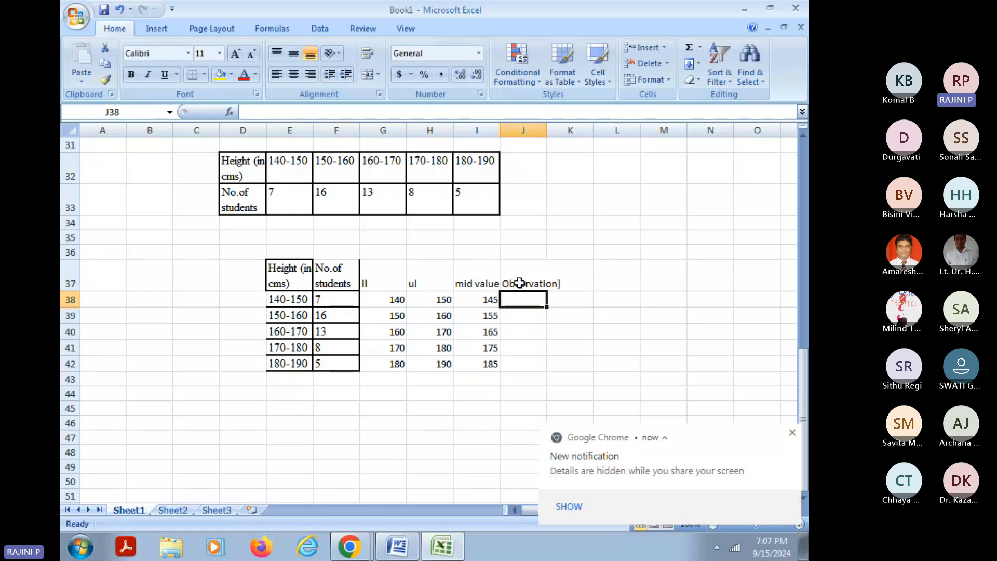
click(521, 283)
click(303, 112)
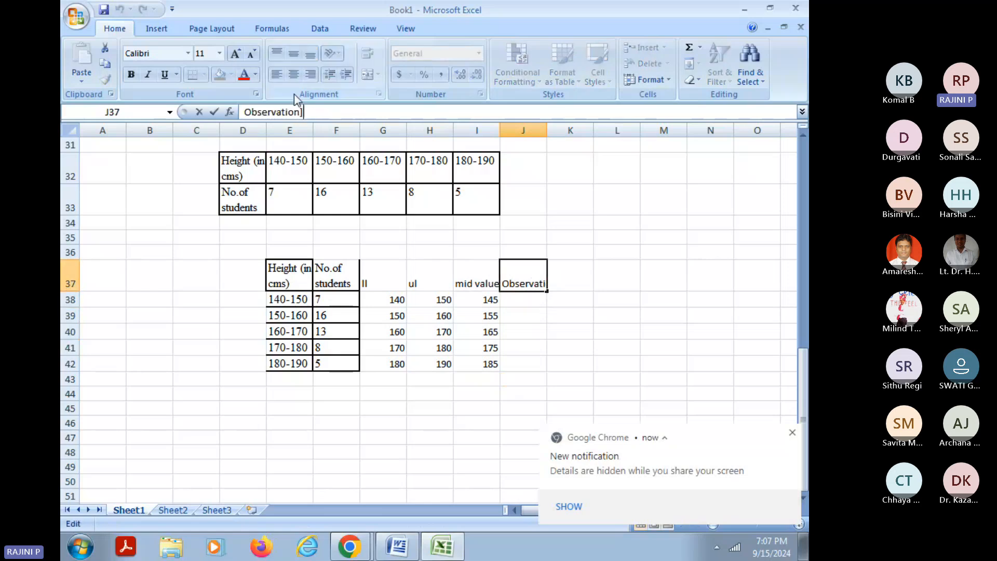
key(BackSpace)
text(s)
key(Return)
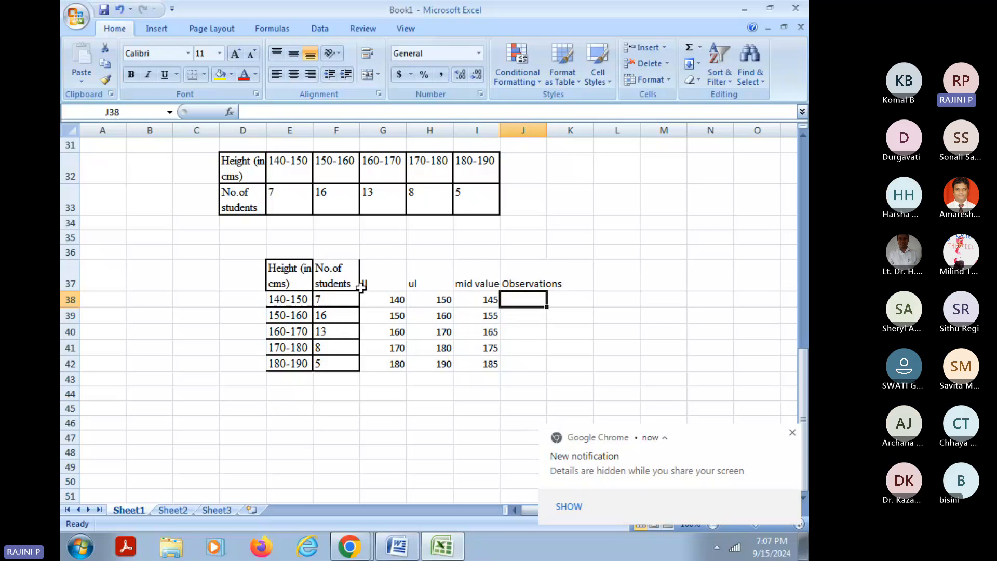
drag(335, 300, 327, 367)
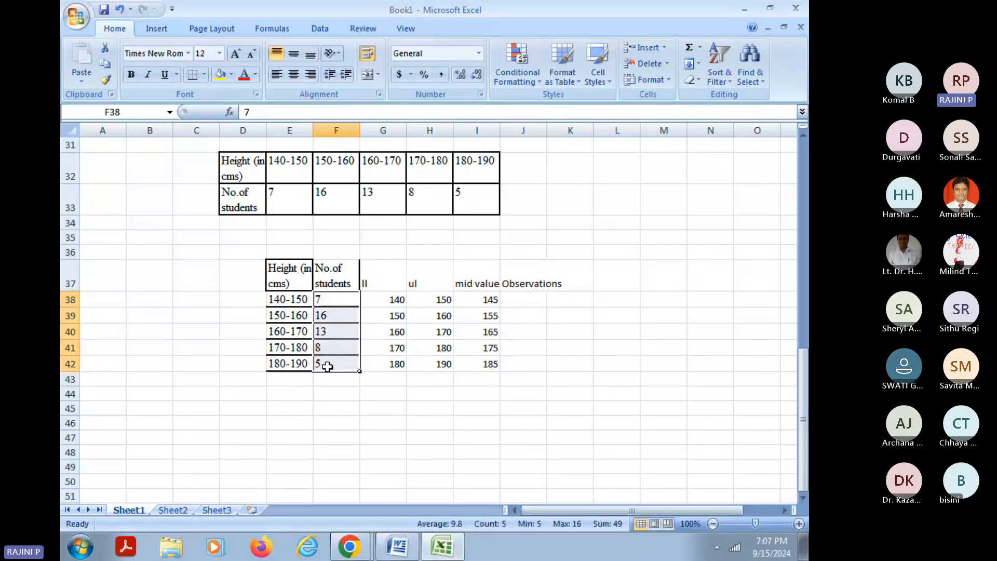
click(337, 300)
click(300, 301)
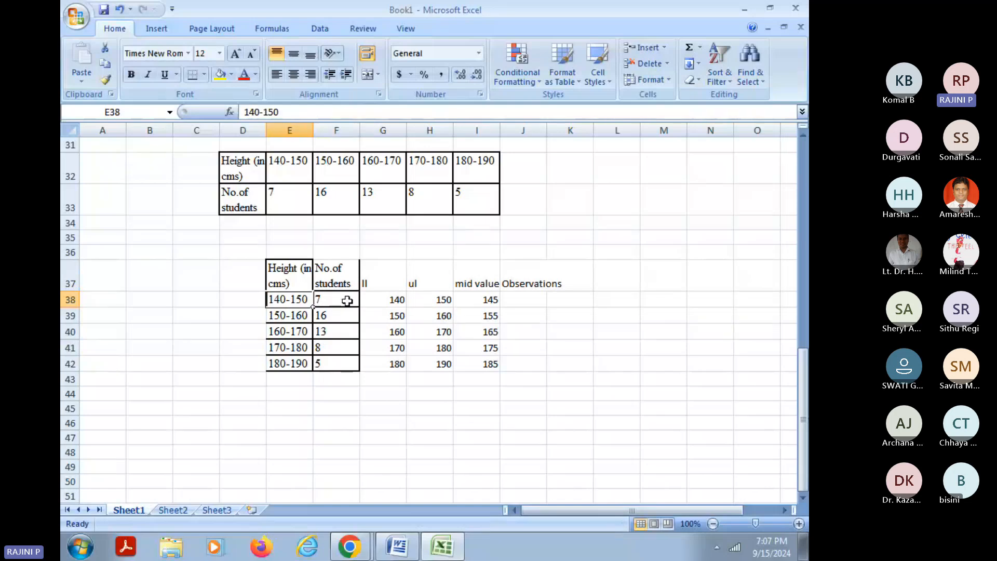
Step: List the 140-150 class's mid value 145 seven times under Observations, entering it in J38 and J39 and filling down to J44
click(486, 302)
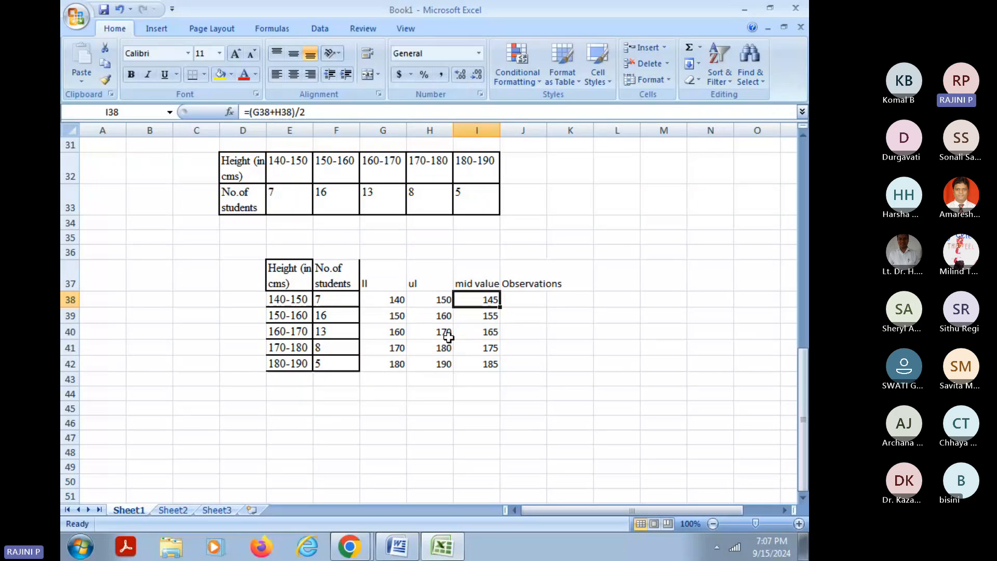
key(Right)
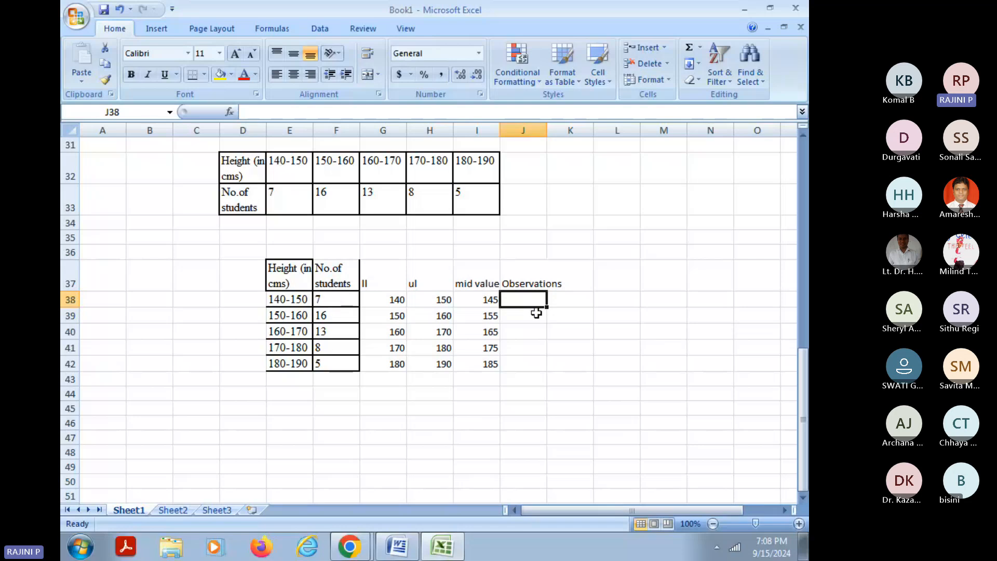
text(145)
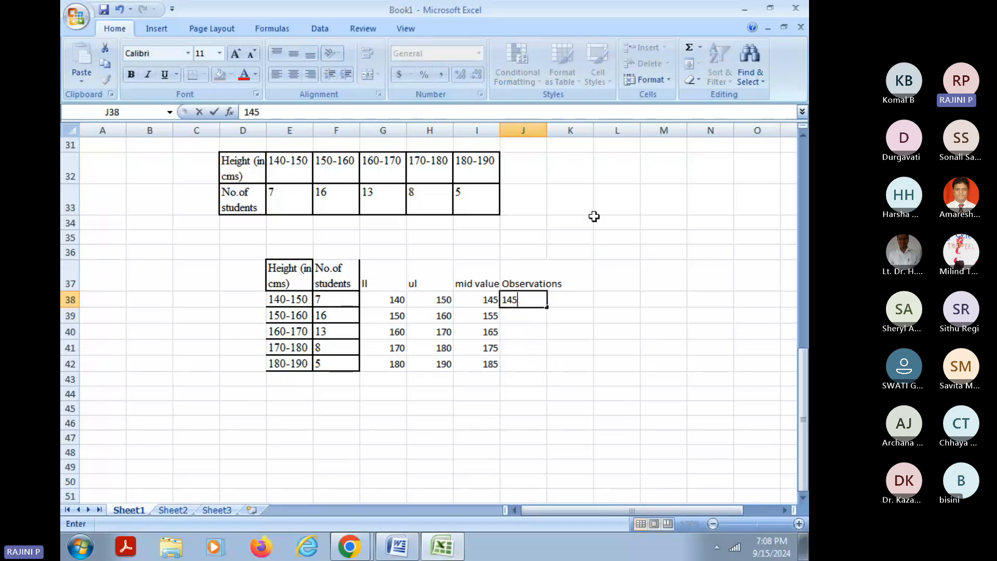
key(Return)
text(145)
key(Return)
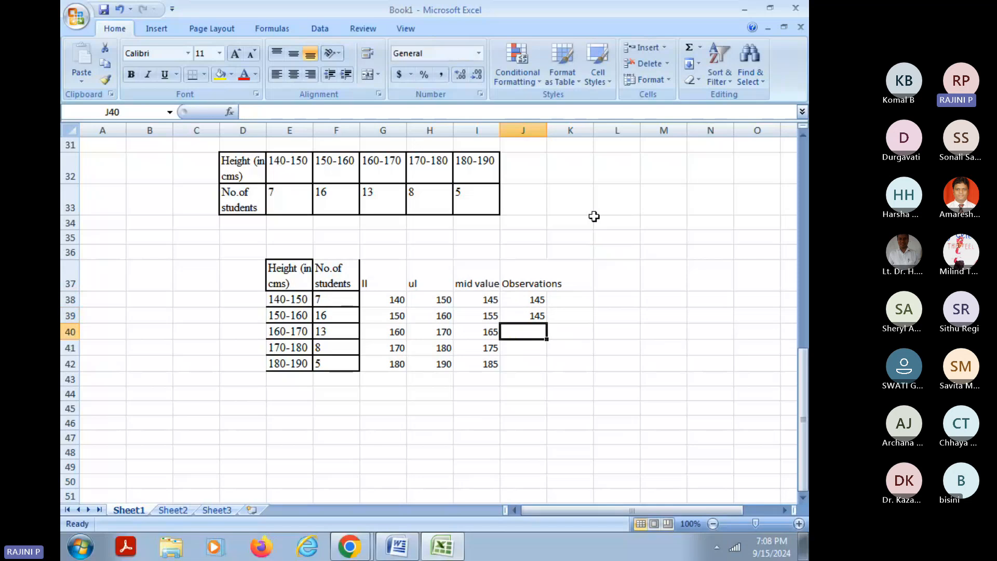
drag(526, 301, 547, 398)
click(571, 299)
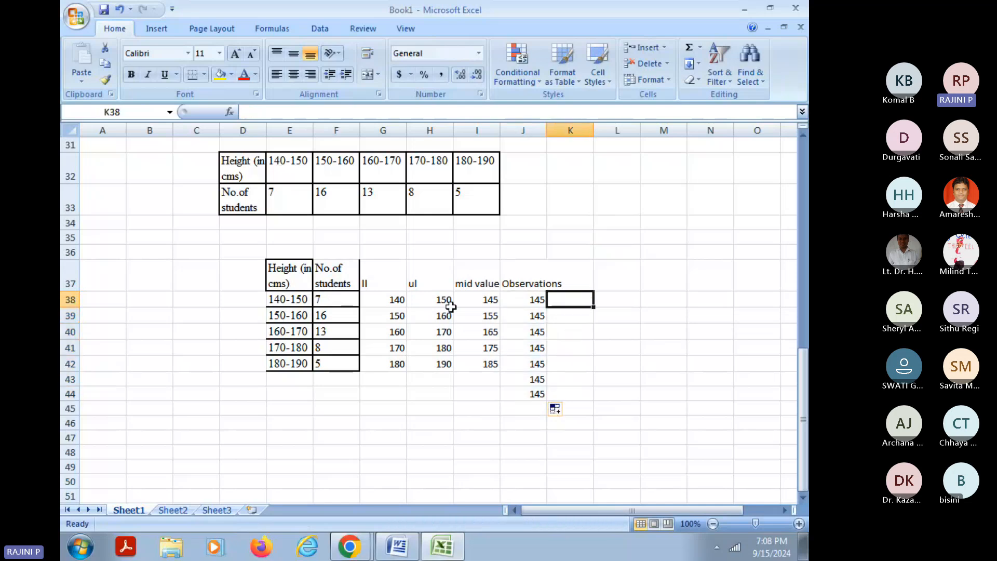
click(282, 317)
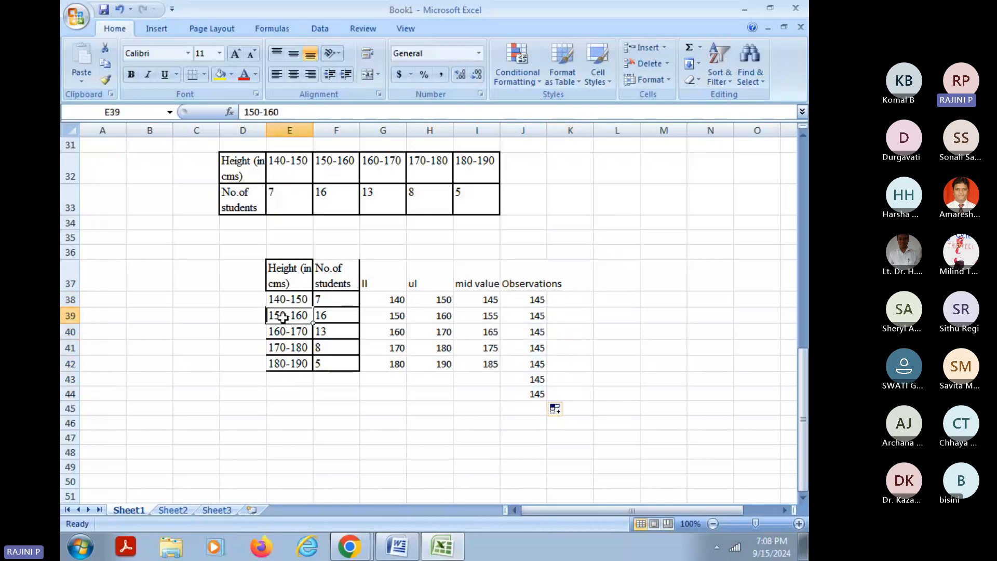
click(329, 316)
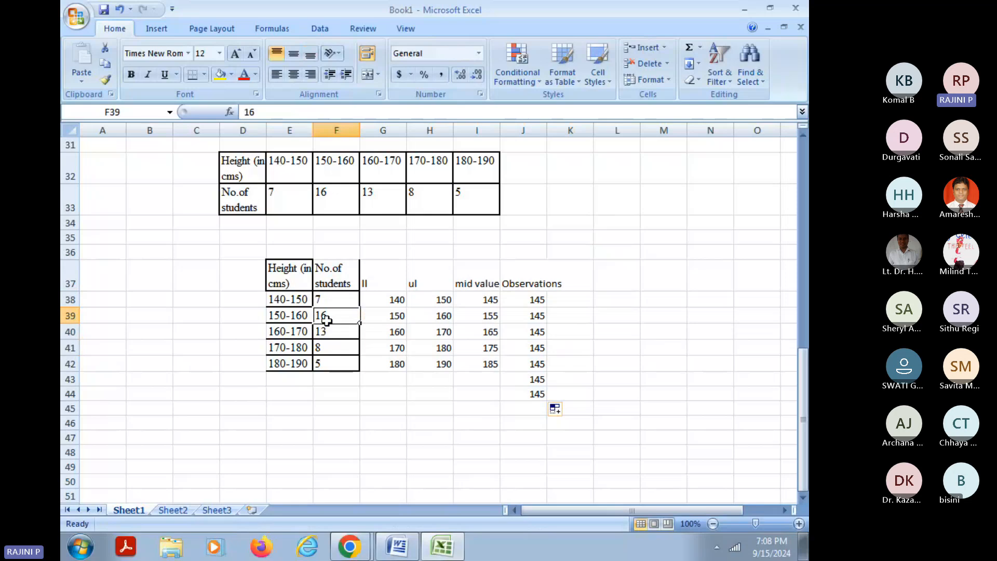
click(296, 315)
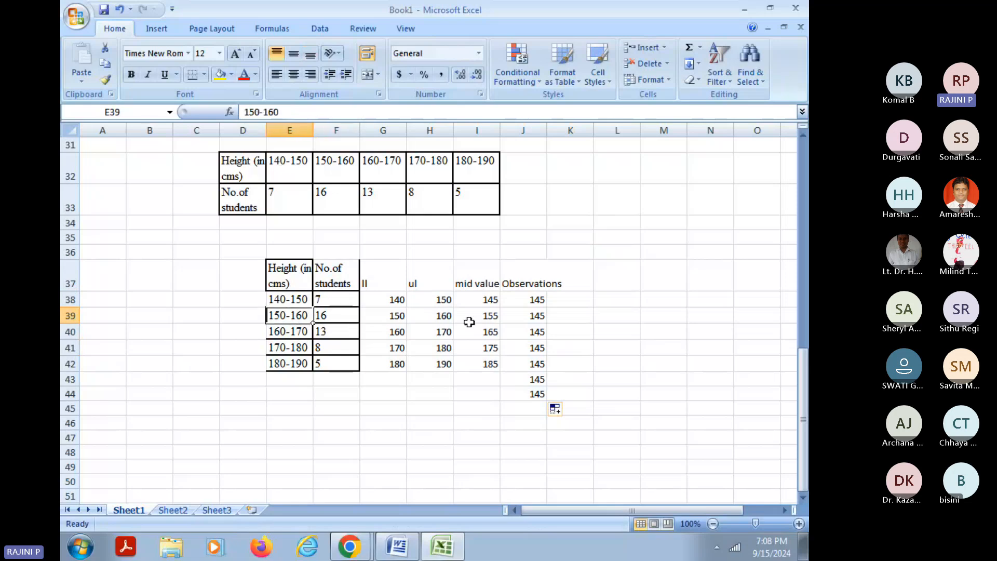
click(488, 318)
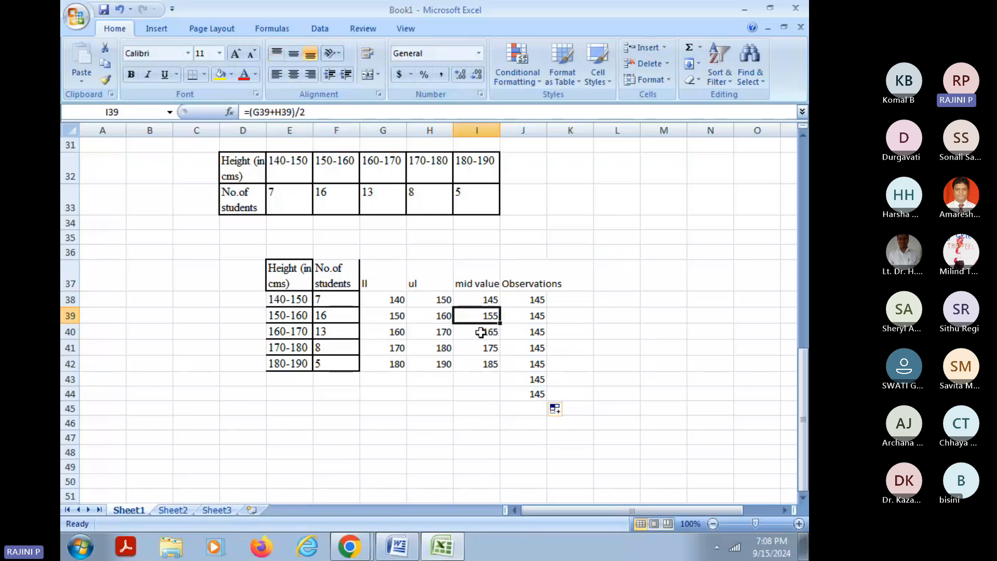
Step: List the 150-160 class's mid value 155 sixteen times in the next observations column, from K38 filled down to K53
click(570, 302)
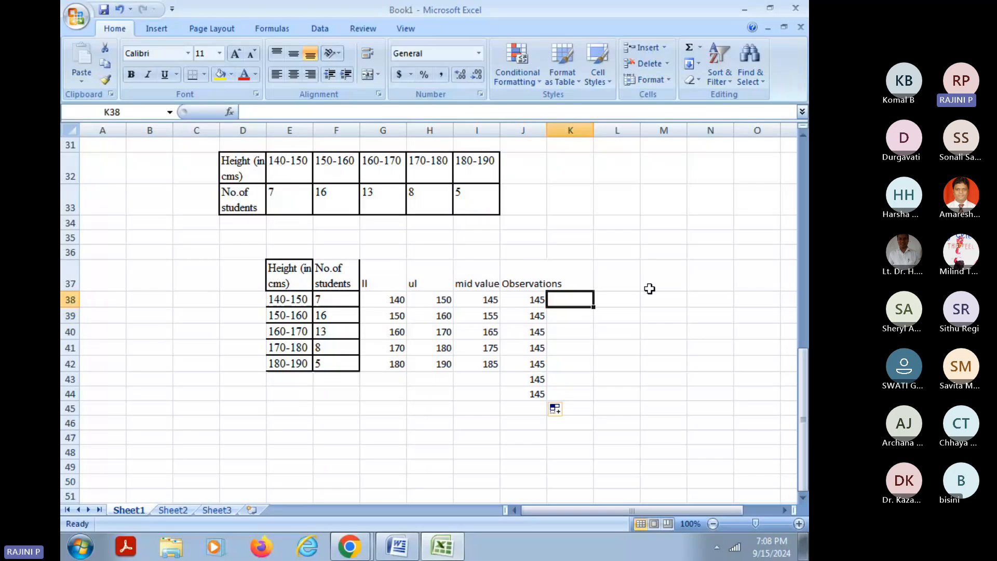
text(155)
key(Return)
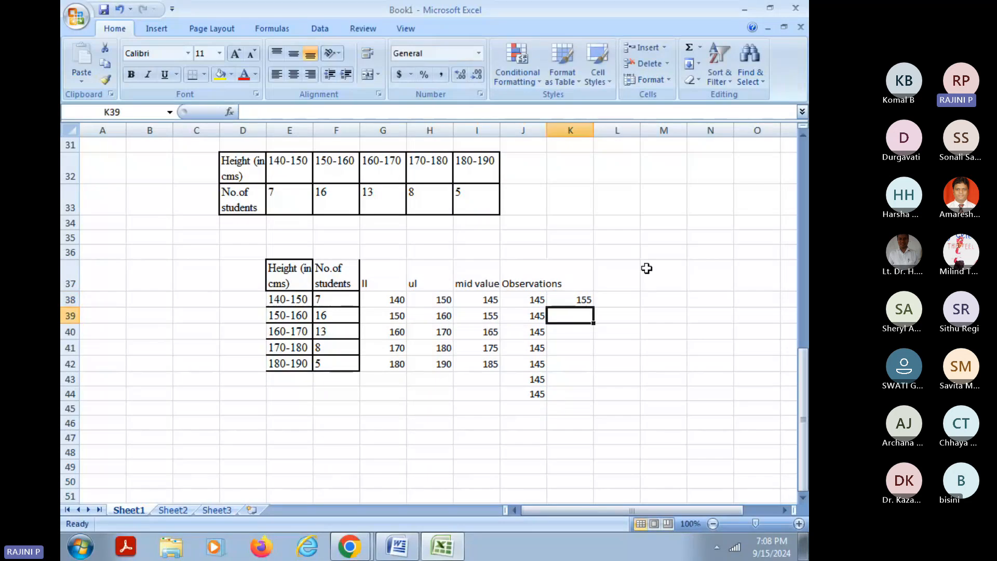
click(566, 302)
drag(593, 307, 592, 451)
click(570, 462)
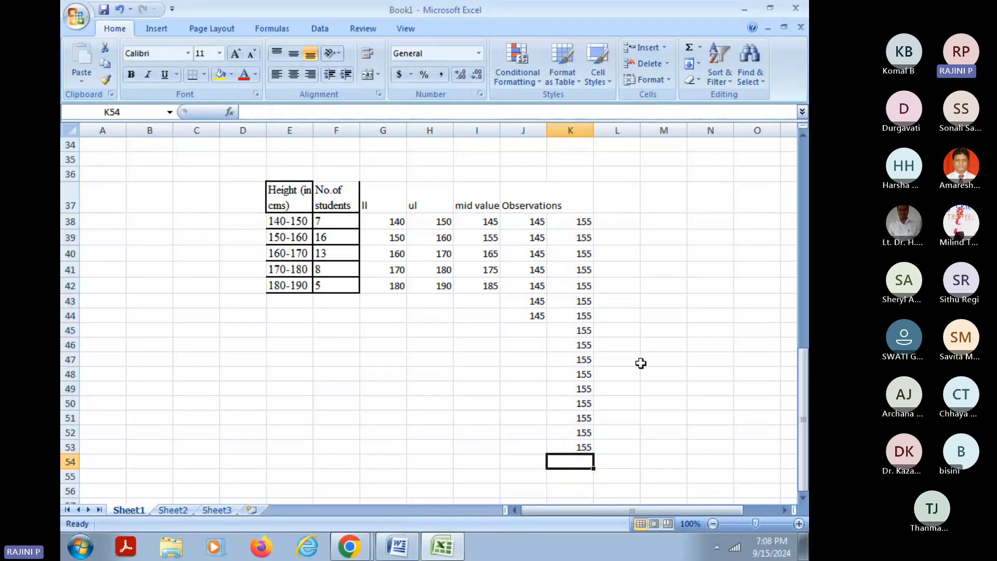
Step: Enter the 160-170 class's mid value 165 in L38, beside the column of 155 observations
scroll(641, 363, up, 2)
click(607, 344)
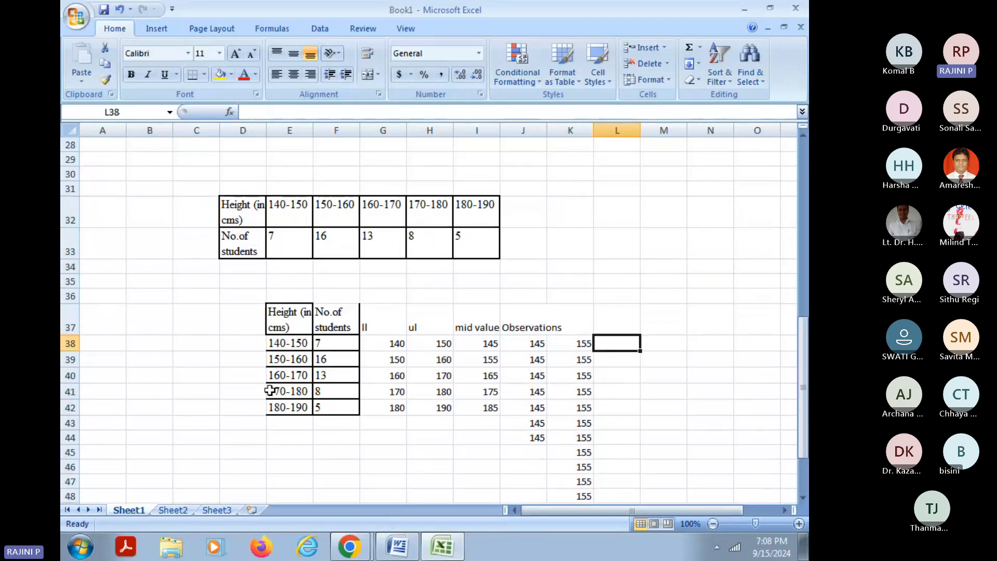
click(284, 375)
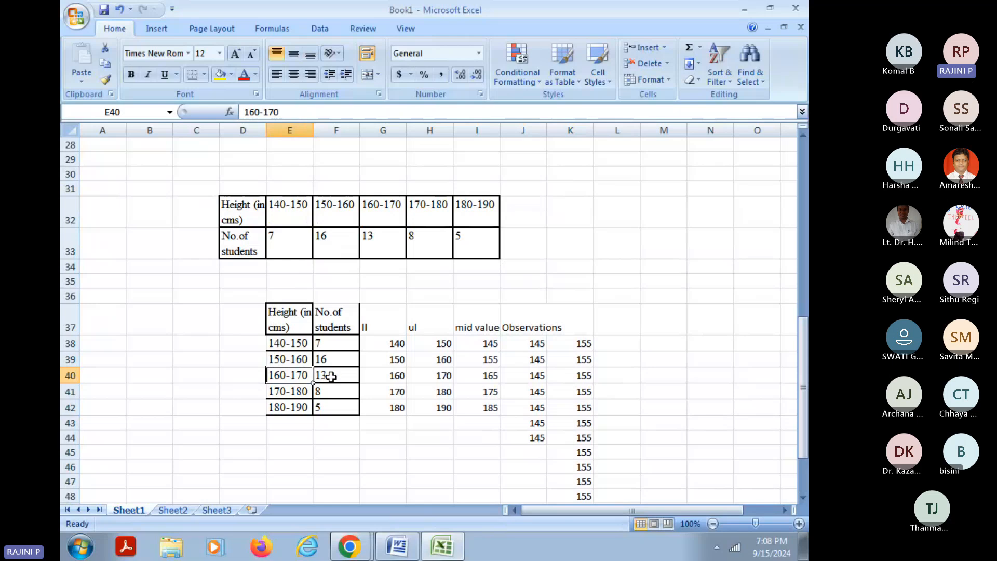
click(329, 378)
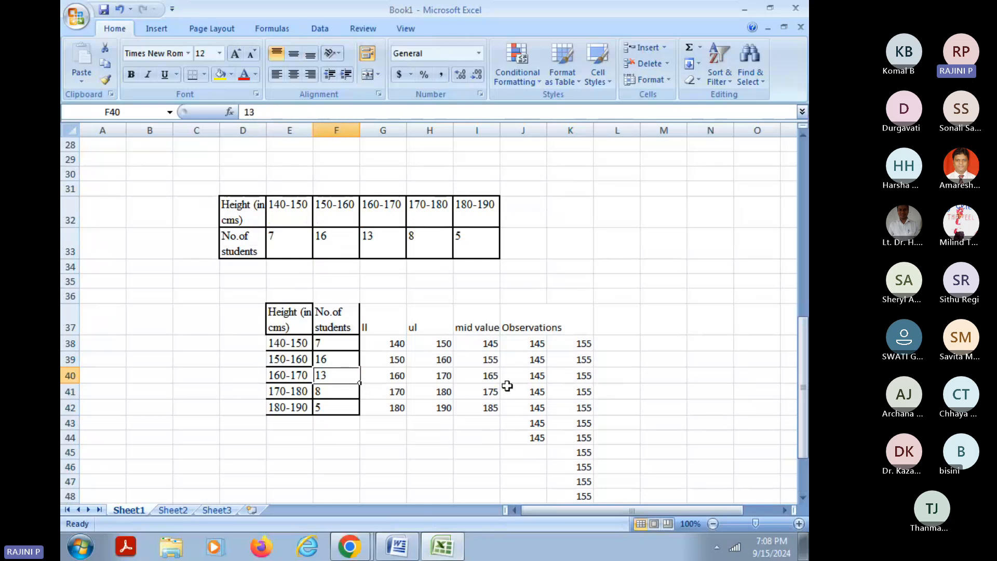
click(487, 378)
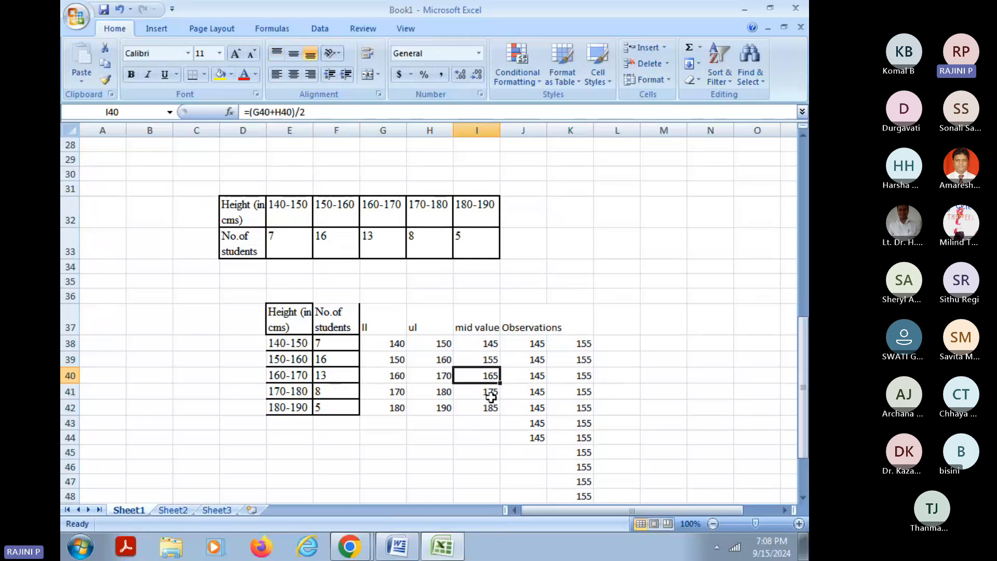
click(617, 342)
text(1656)
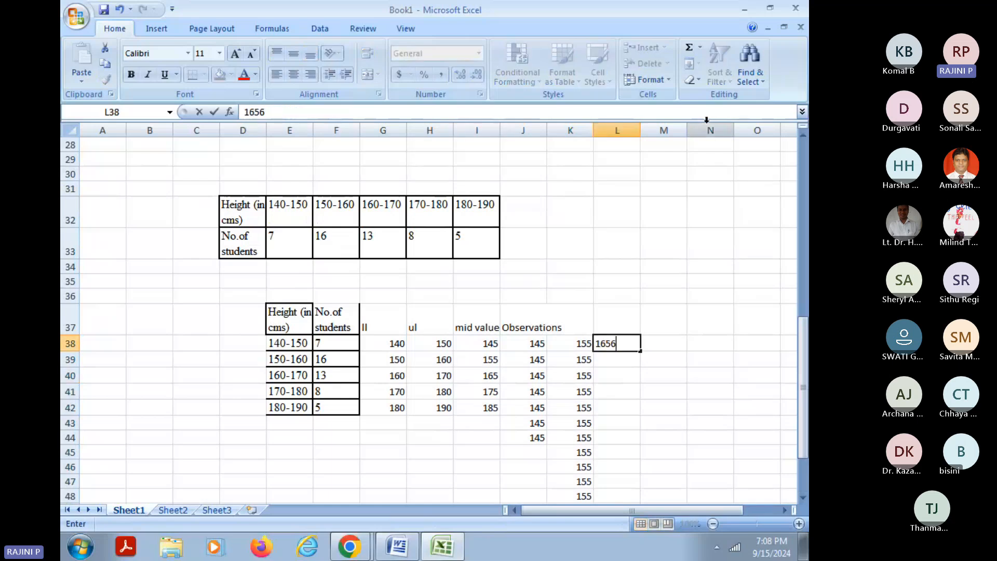
key(BackSpace)
key(Return)
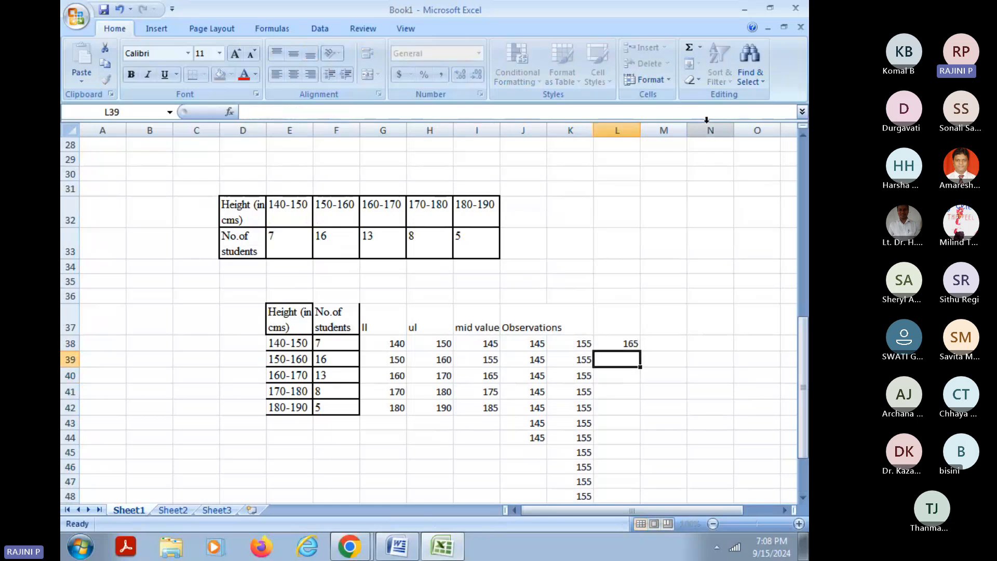
Step: Fill the value 165 from L38 down to L50 so it is listed thirteen times
click(633, 343)
drag(640, 351, 634, 496)
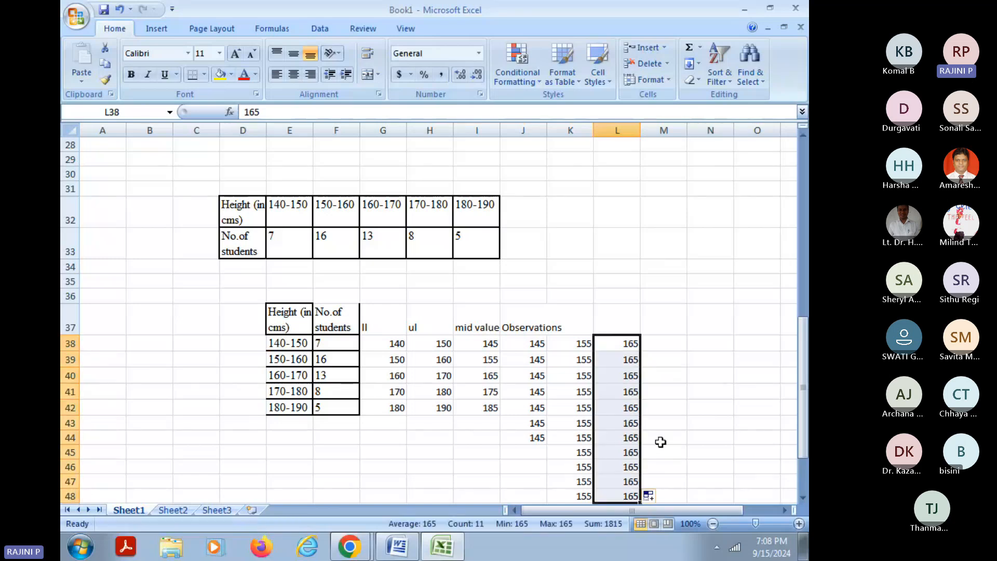
scroll(586, 493, down, 1)
drag(641, 460, 642, 488)
Step: List the 170-180 class's mid value 175 eight times, entering it in M38 and filling down to M45
click(664, 299)
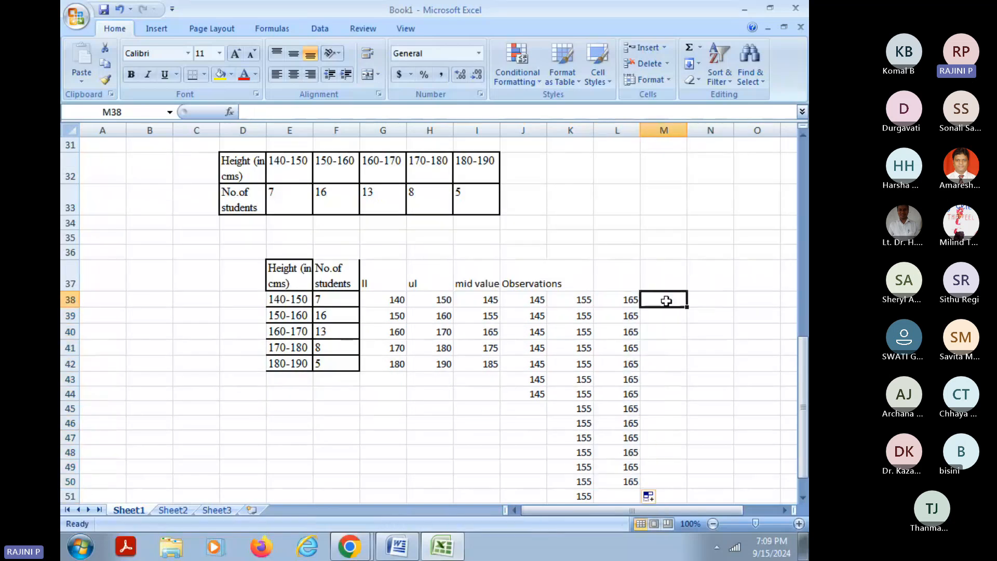
click(314, 347)
click(310, 353)
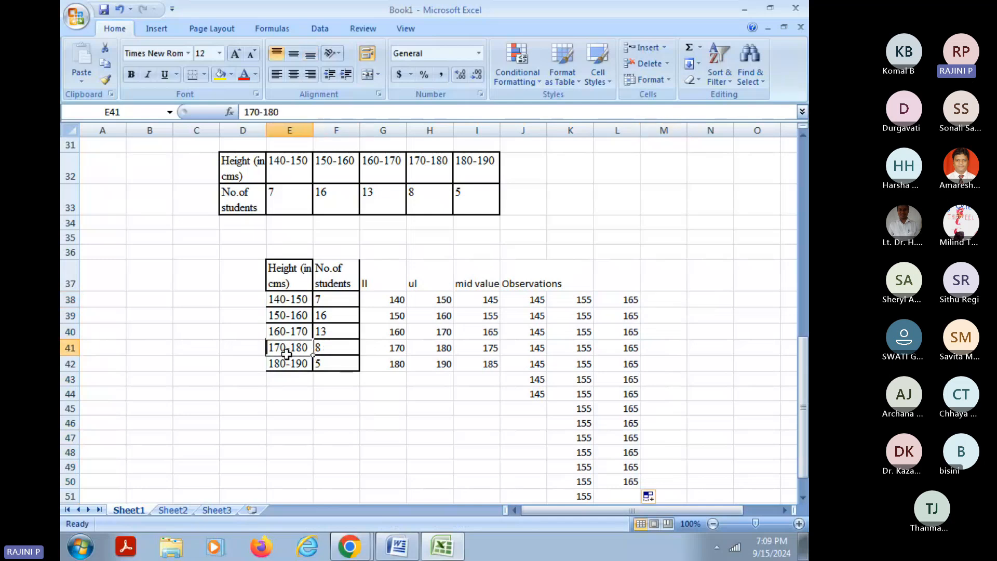
click(326, 347)
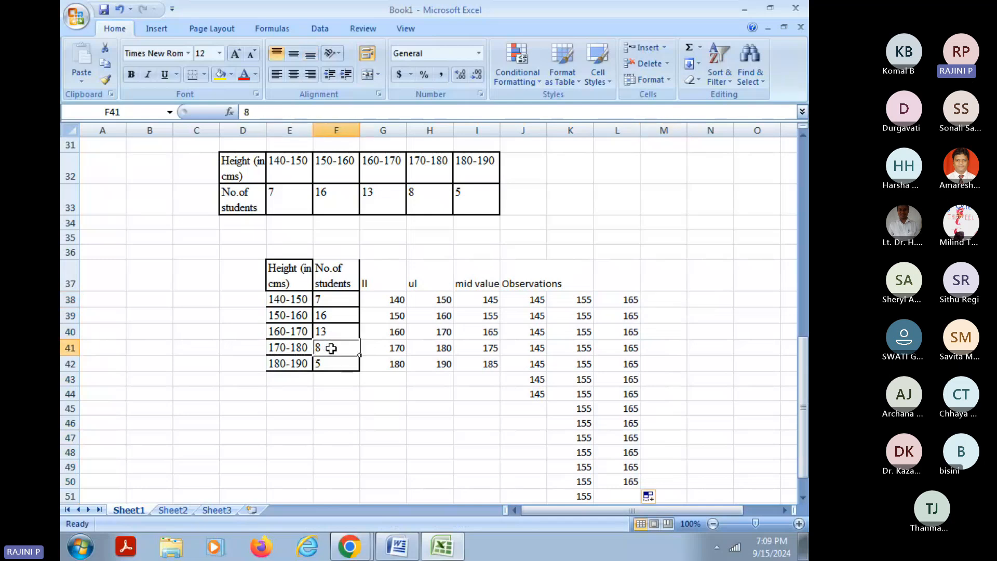
click(300, 350)
click(650, 302)
text(175)
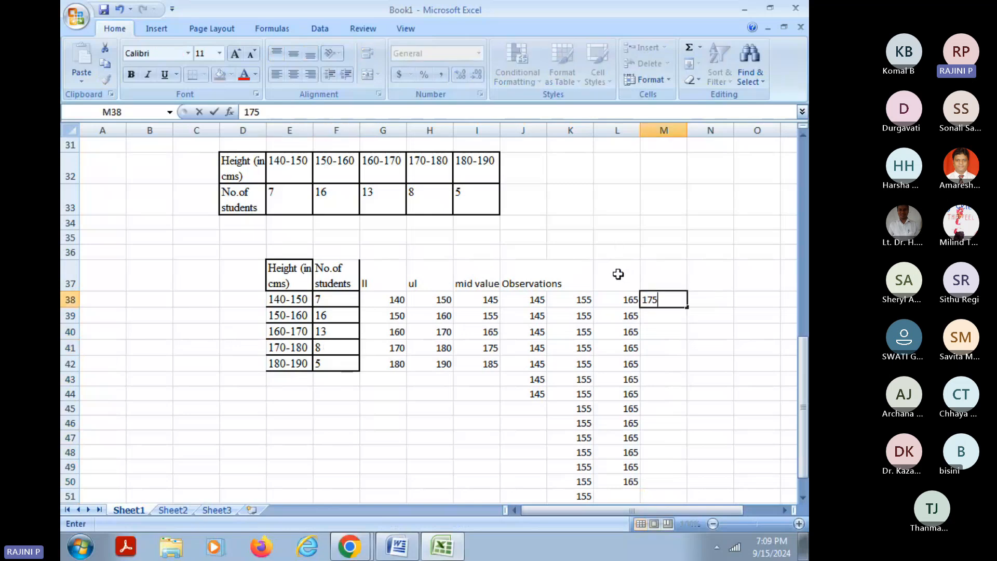
key(Return)
click(674, 294)
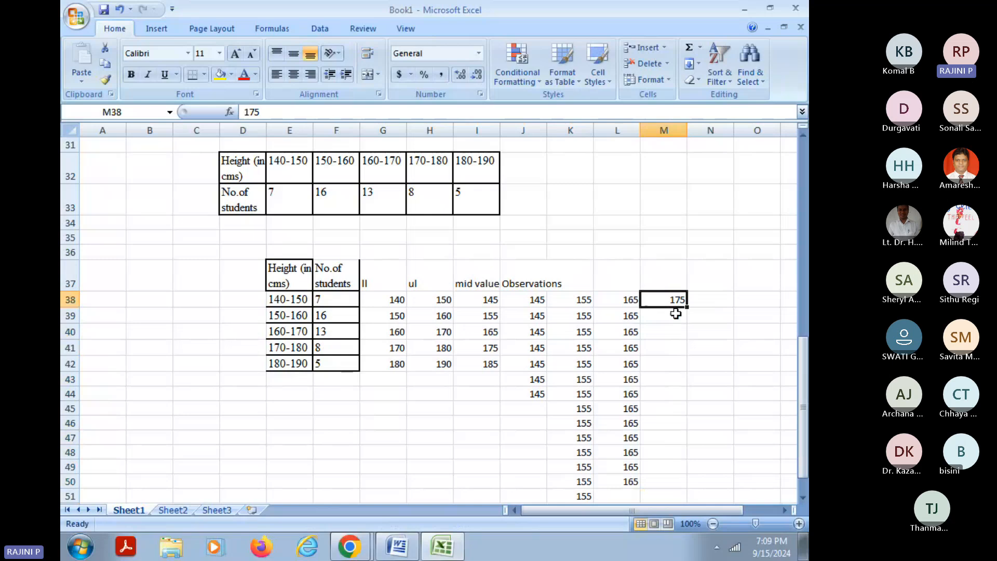
drag(686, 307, 676, 417)
Step: List the 180-190 class's mid value 185 five times, entering it in N38 and filling down to N42
click(693, 298)
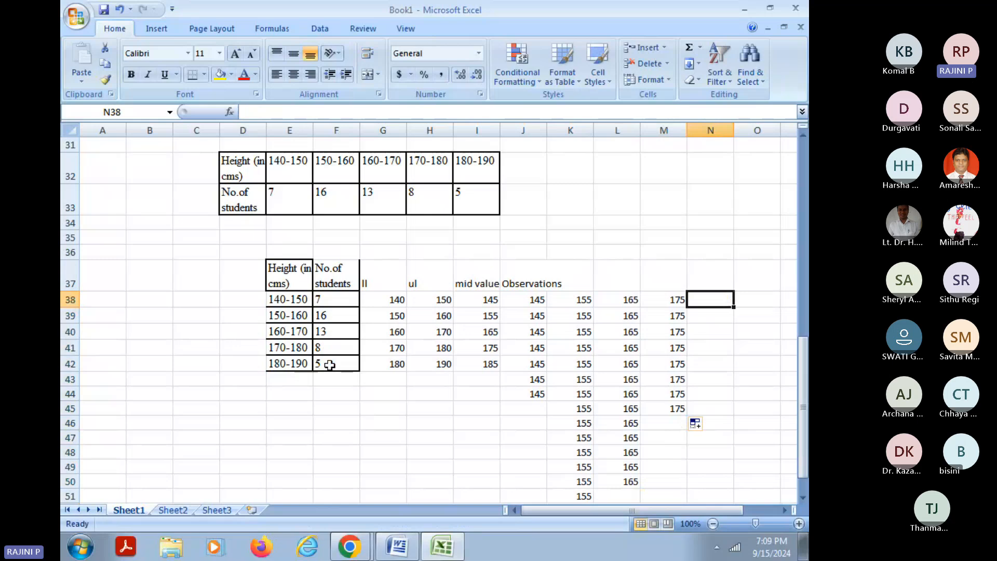
text(185)
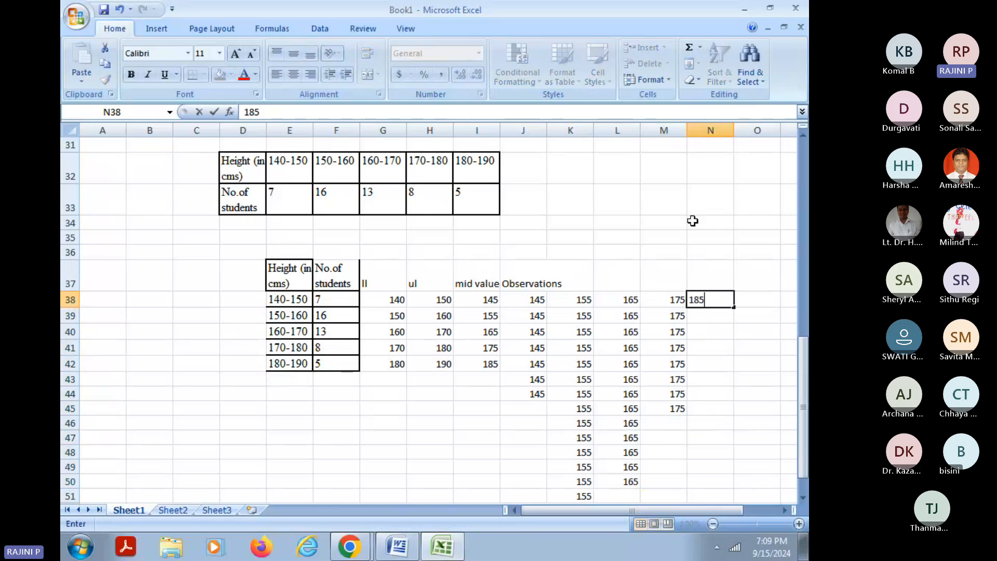
key(Return)
click(707, 297)
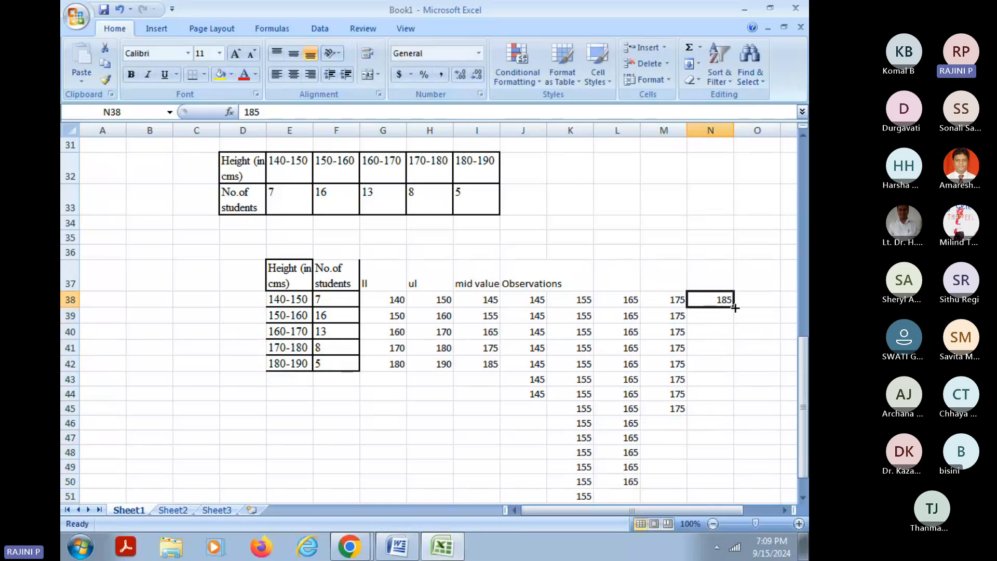
drag(735, 308, 730, 371)
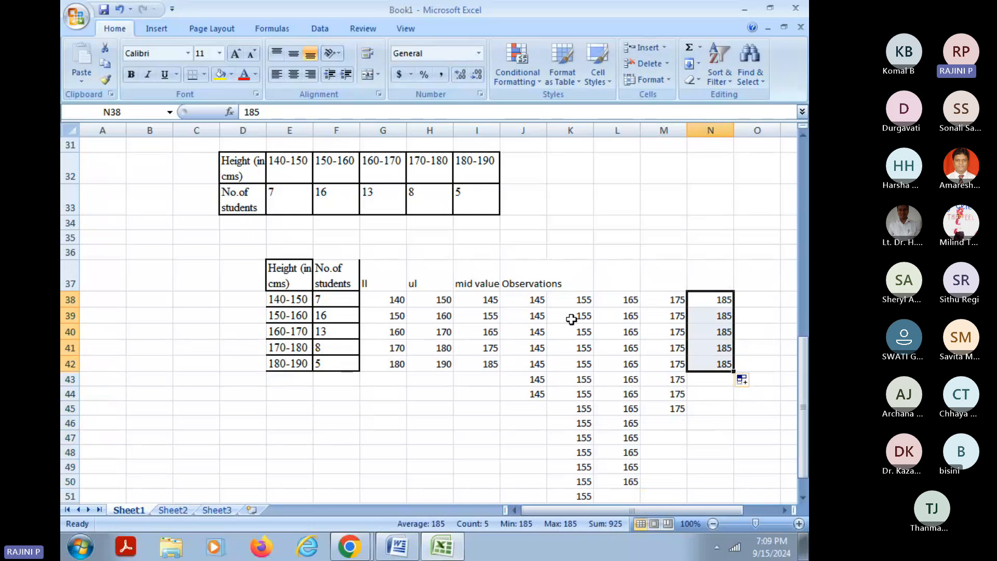
scroll(572, 319, down, 1)
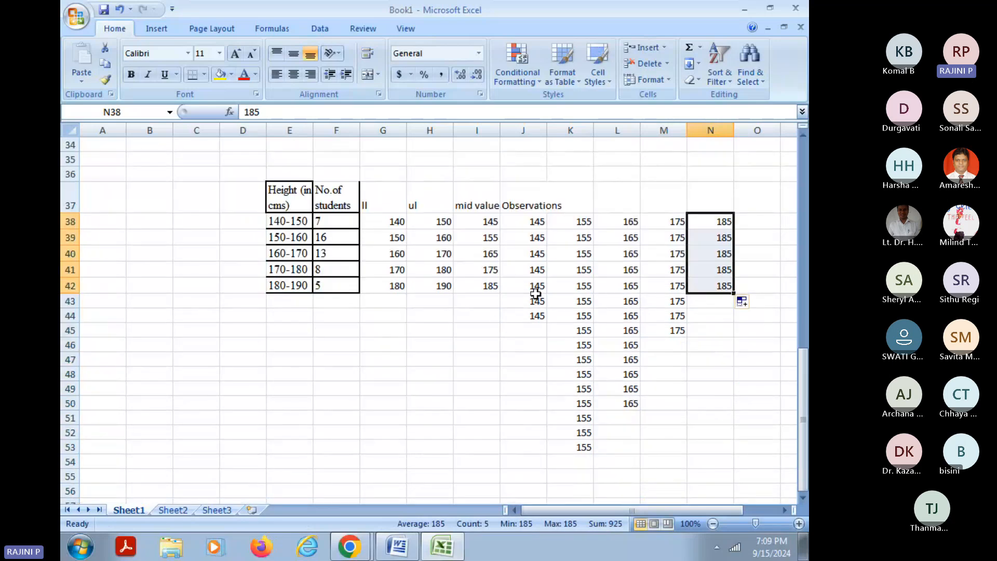
click(689, 356)
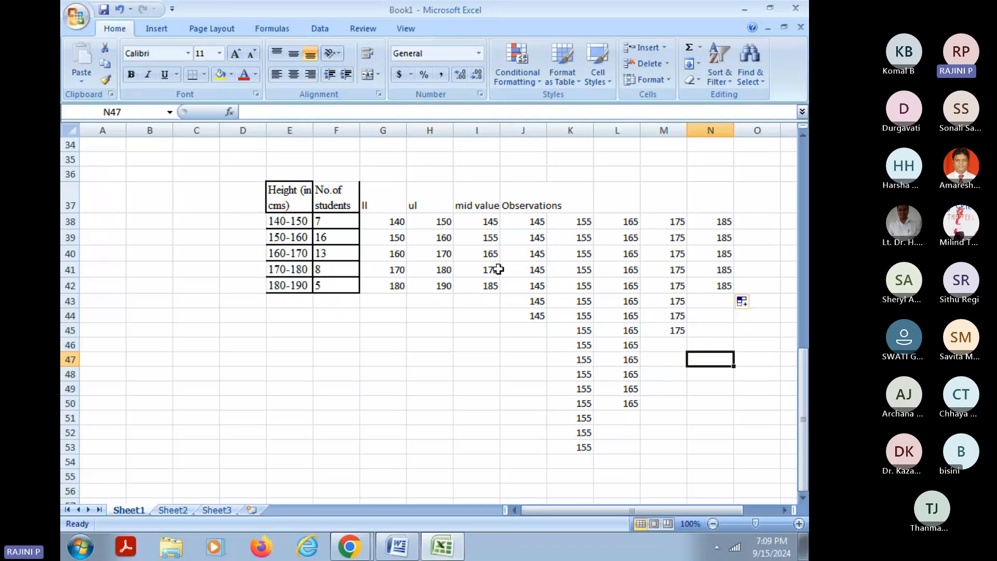
Step: Locate the Data Analysis command among the data tools
click(320, 29)
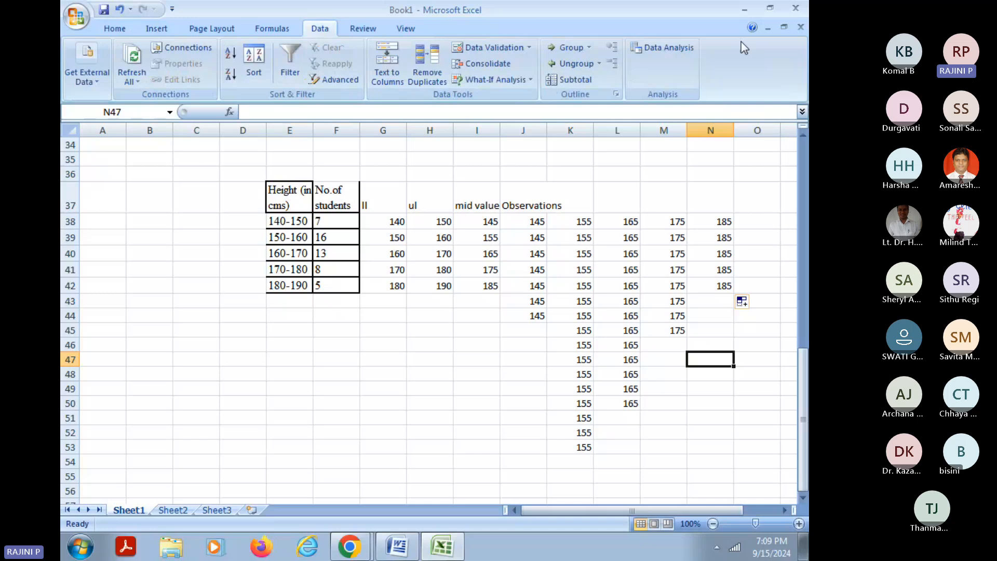
click(650, 51)
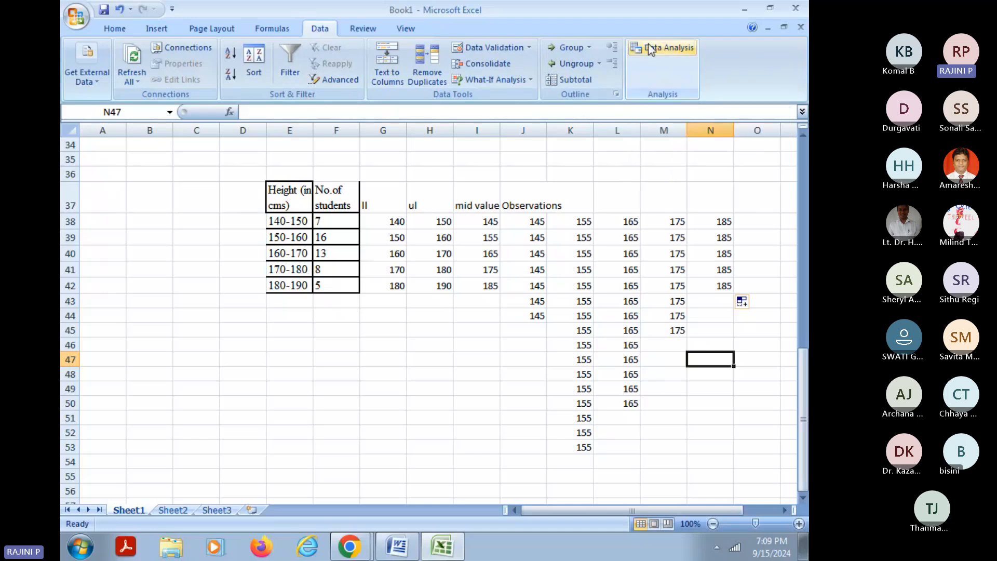
click(547, 172)
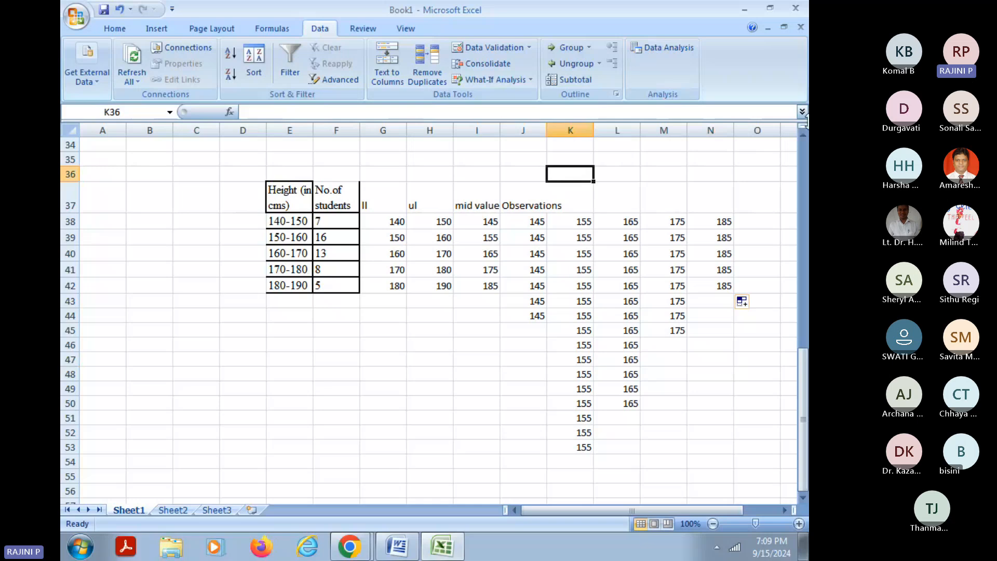
Step: Check in the list of Excel add-ins whether Analysis ToolPak and Analysis ToolPak - VBA are enabled, keeping the current selection
click(76, 17)
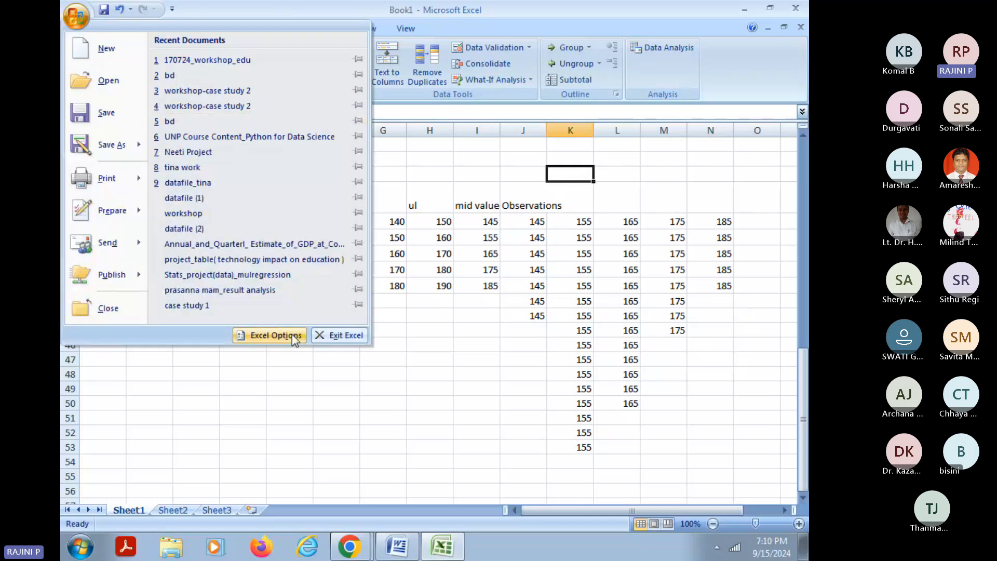
click(275, 335)
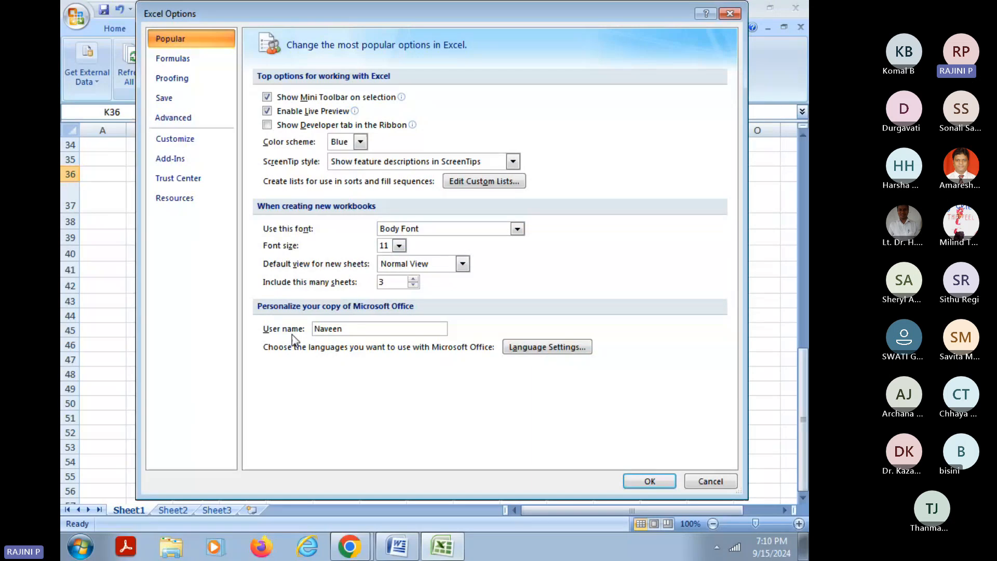
click(179, 165)
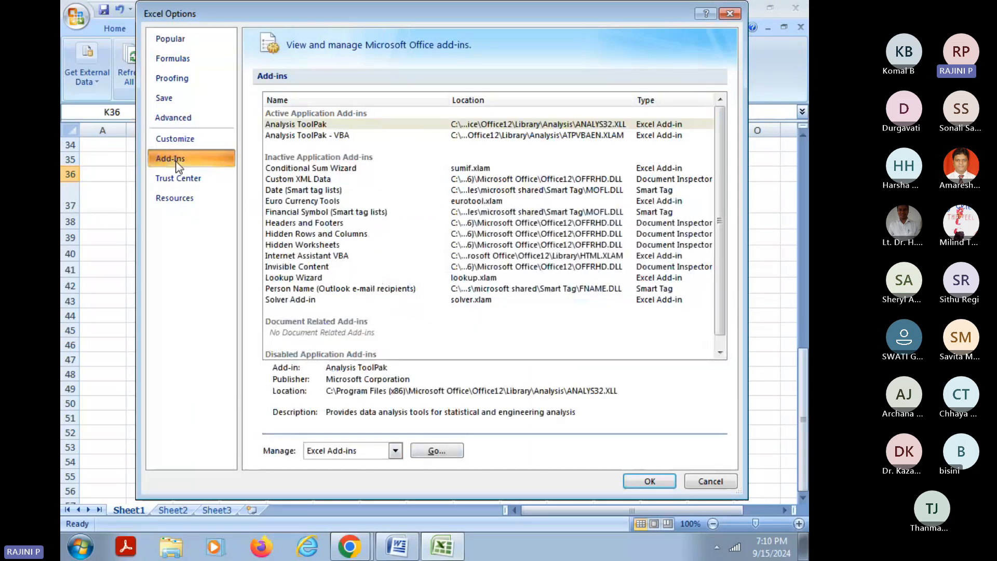
click(436, 451)
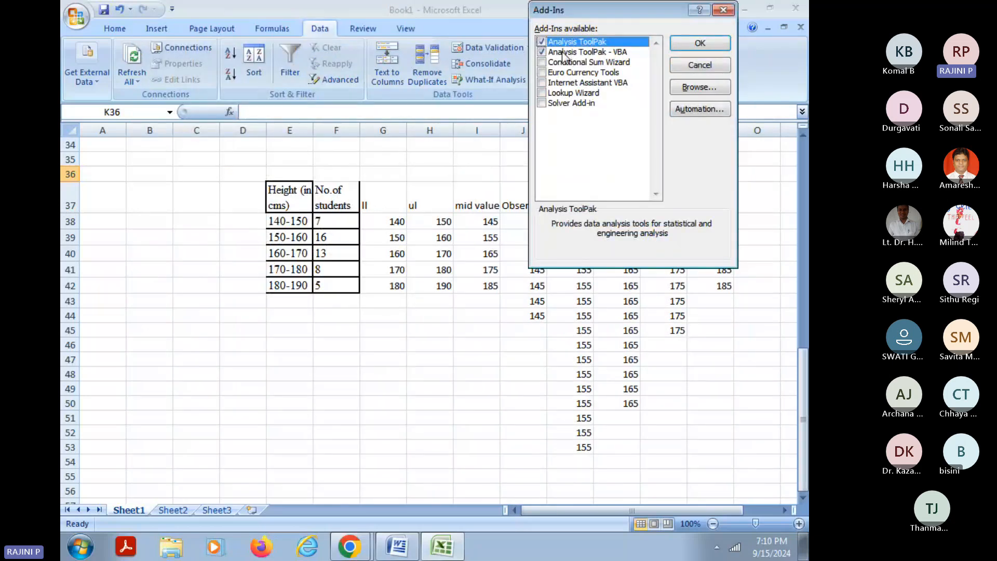
click(701, 46)
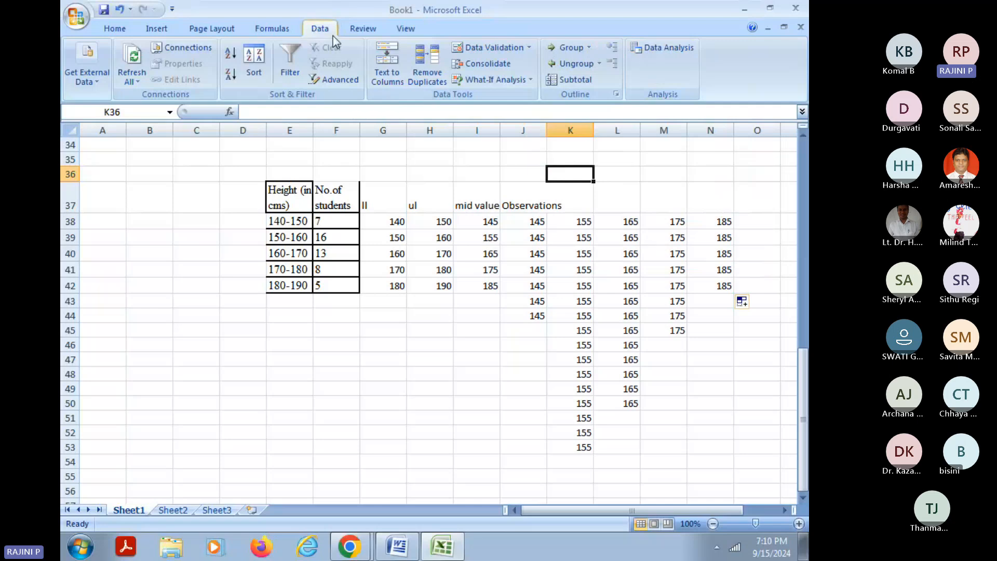
Step: Start the Histogram tool from Data Analysis and set its input range to the observations in $J$38:$N$53
click(678, 52)
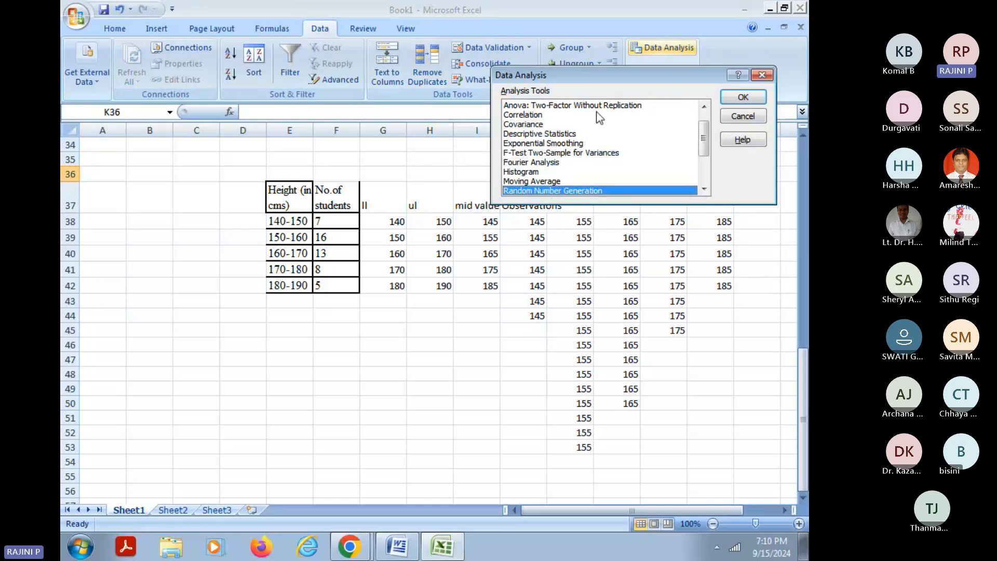
click(526, 174)
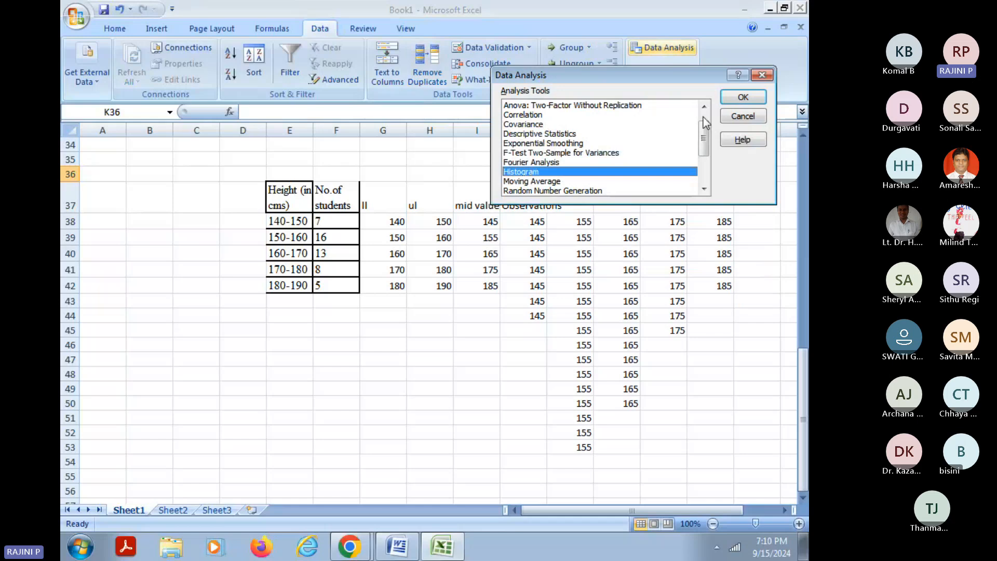
click(747, 99)
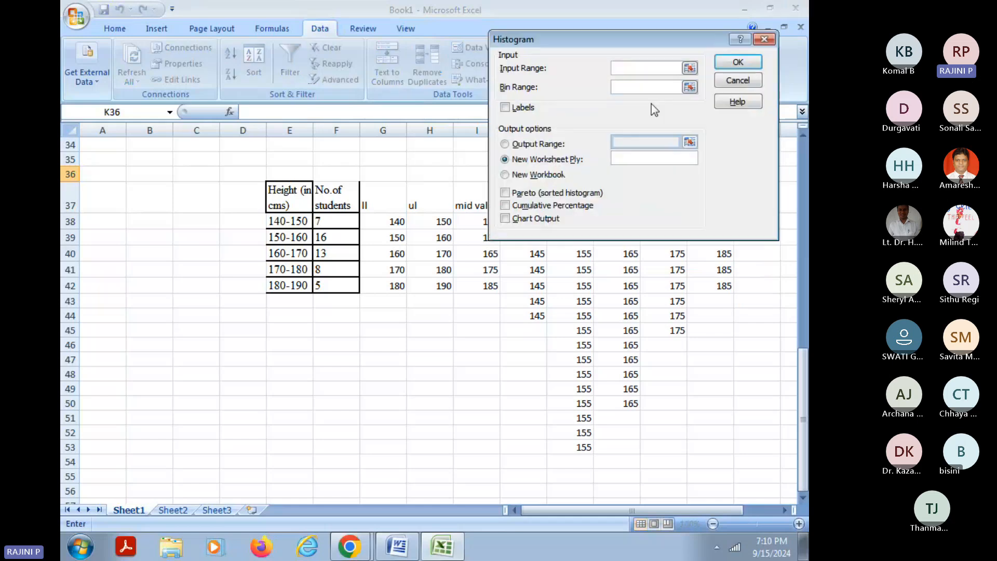
drag(597, 36, 244, 104)
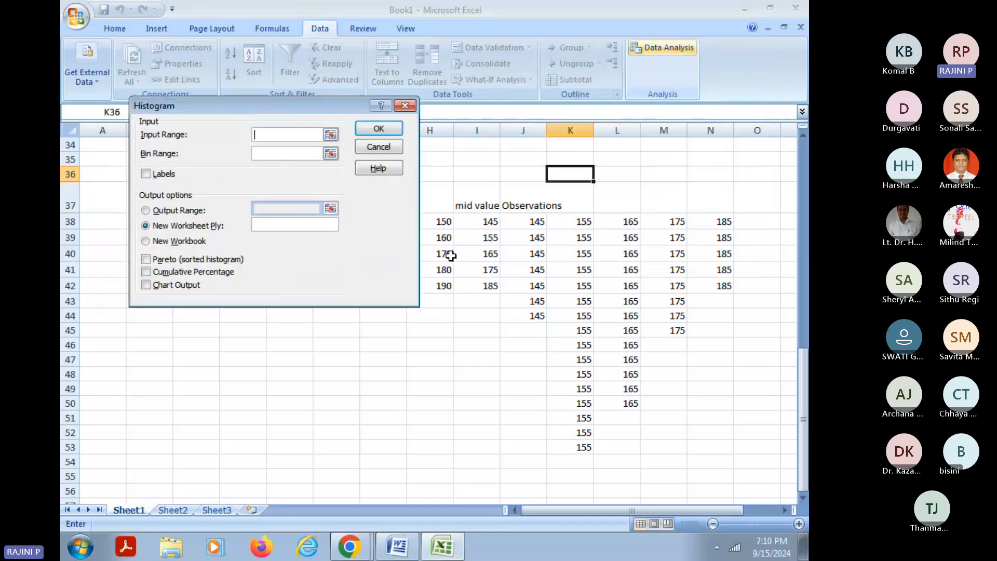
drag(533, 222, 696, 454)
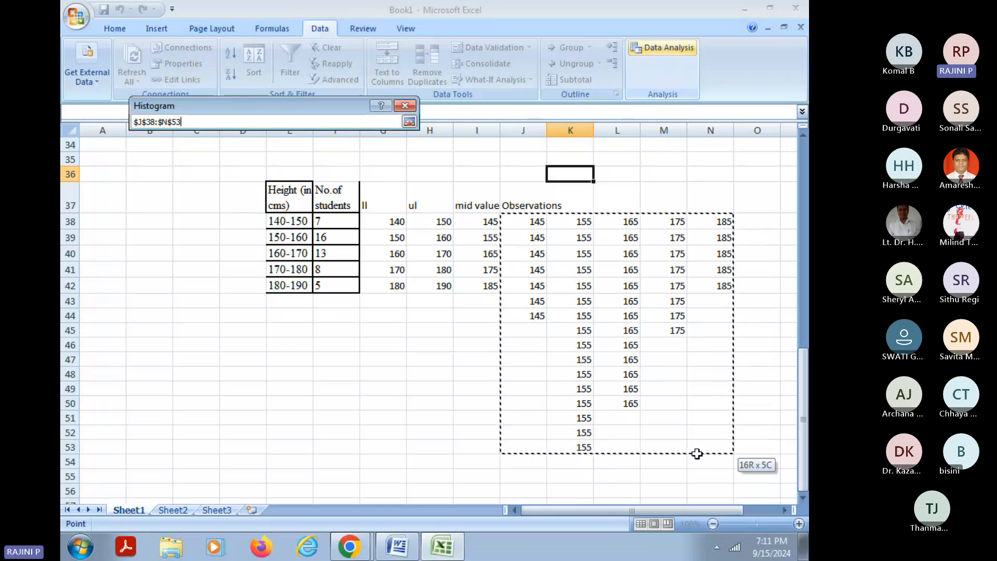
key(Return)
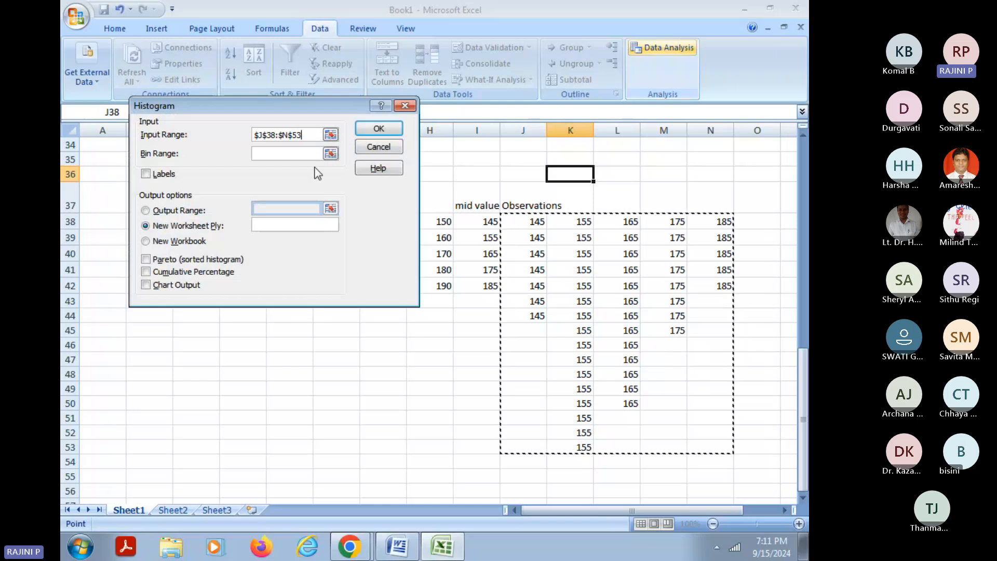
Step: Generate the histogram with bin range $I$38:$I$42, output range $D$54:$F$58 and Chart Output enabled
click(292, 154)
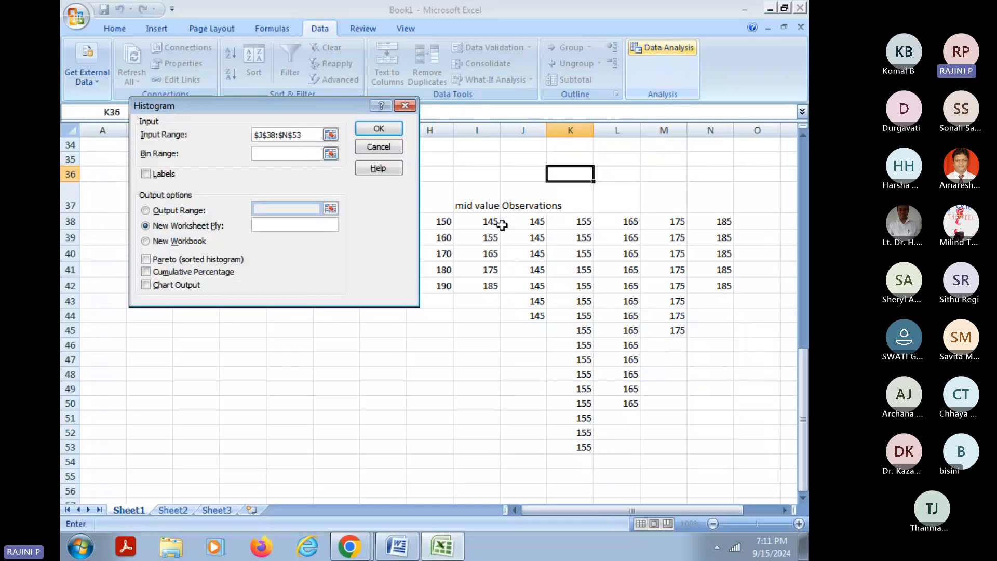
drag(493, 221, 487, 289)
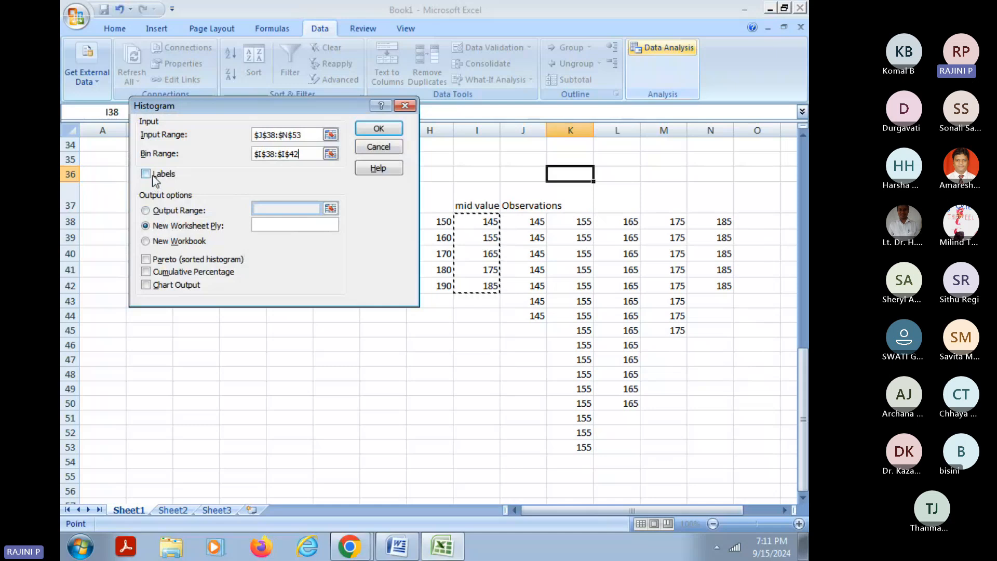
click(146, 211)
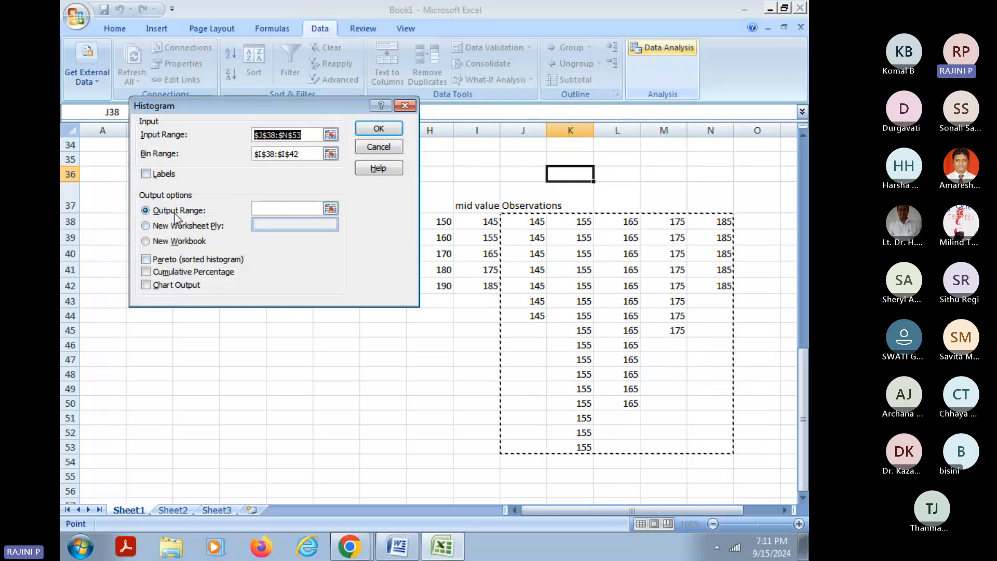
click(279, 210)
click(272, 209)
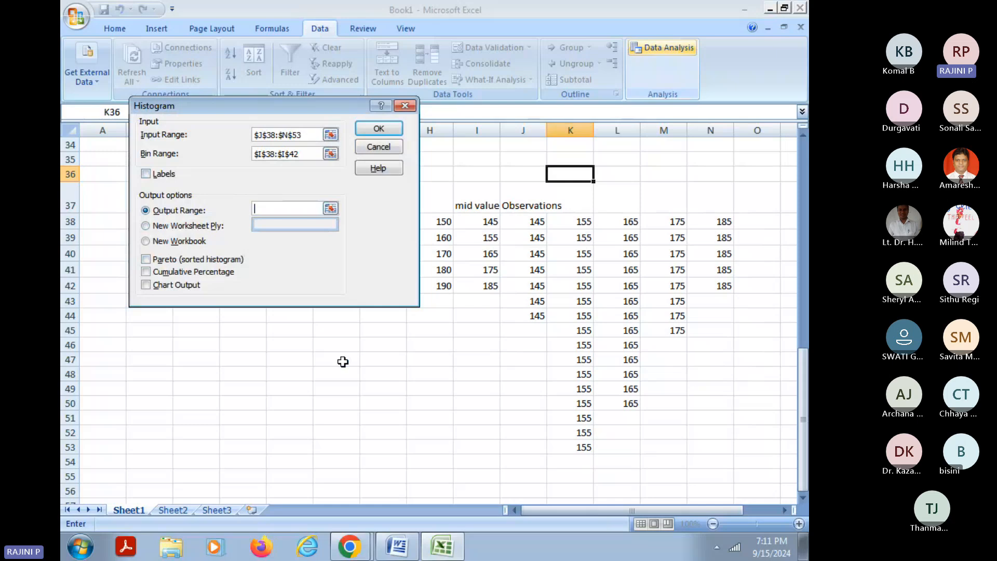
scroll(287, 374, down, 1)
scroll(287, 374, down, 1)
drag(242, 353, 361, 406)
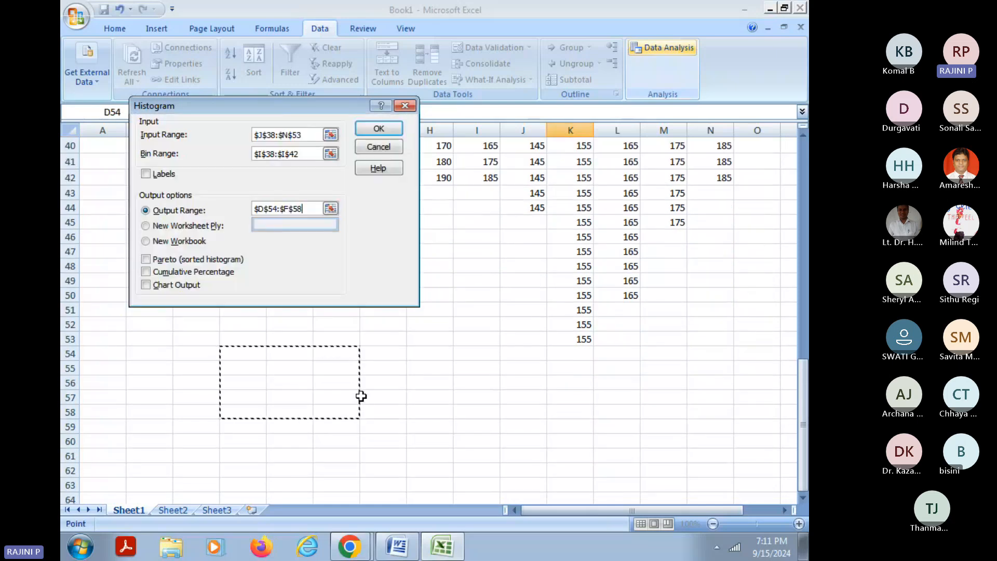
click(145, 287)
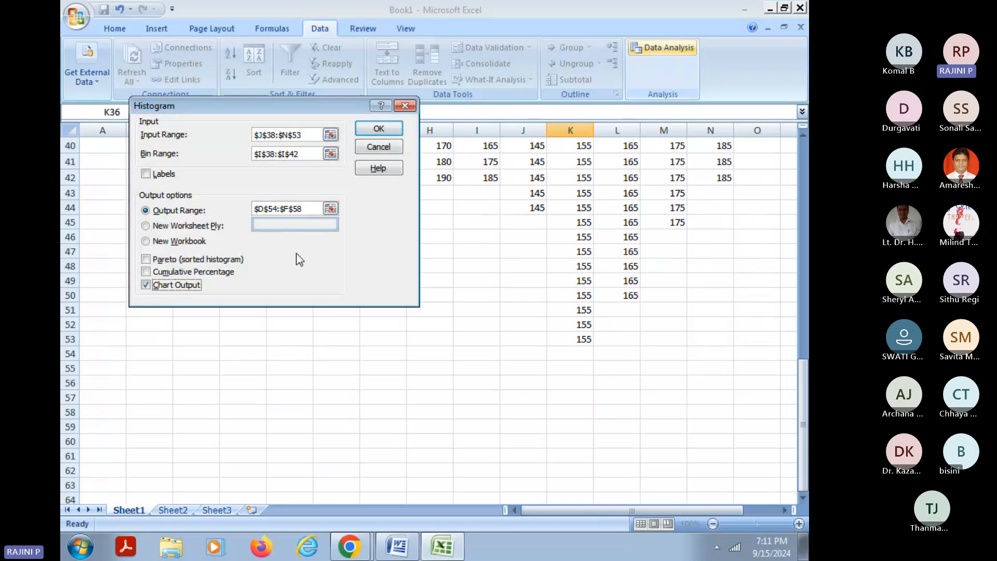
click(393, 129)
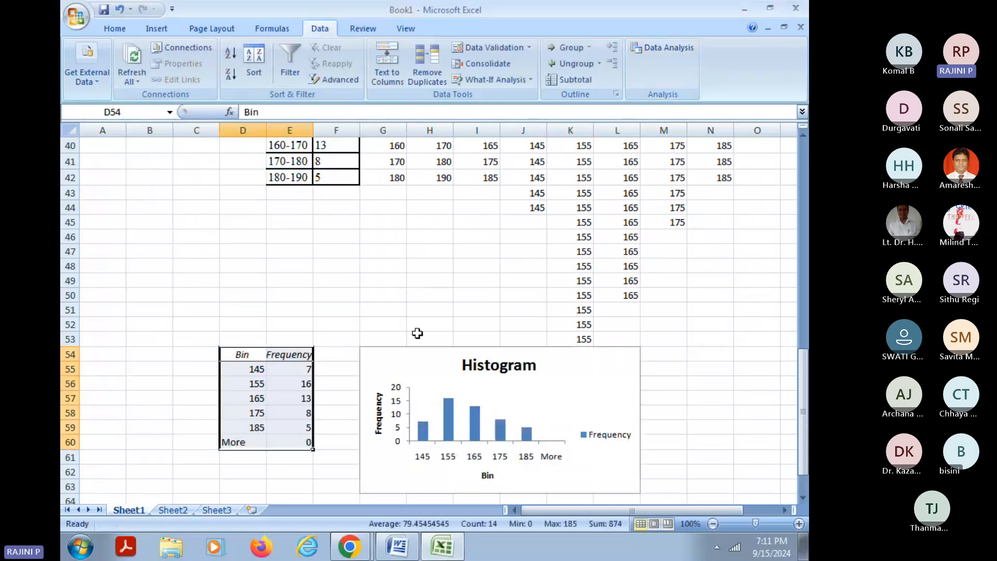
Step: Format the histogram's data series with its gap width reduced to No Gap
scroll(561, 426, down, 1)
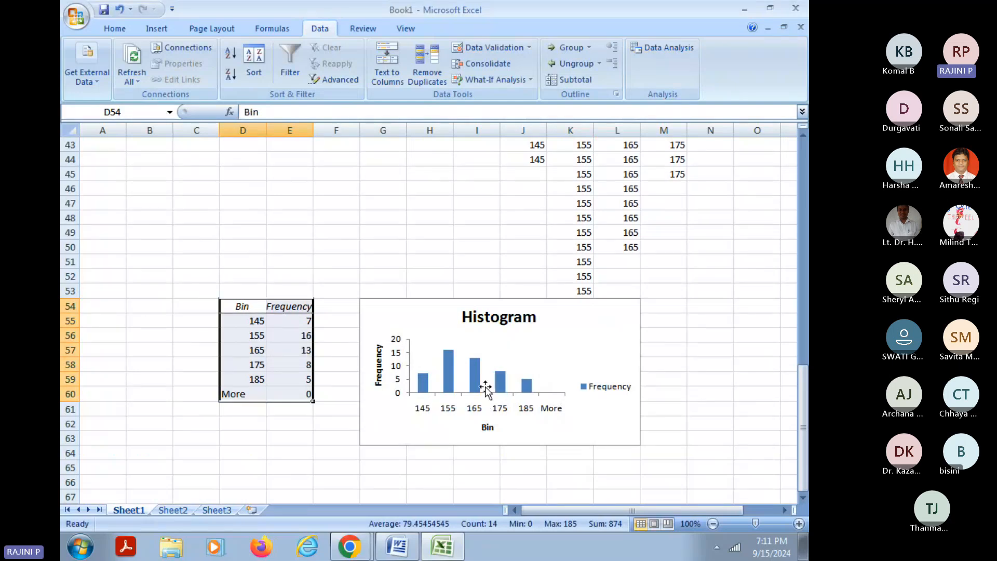
right_click(449, 381)
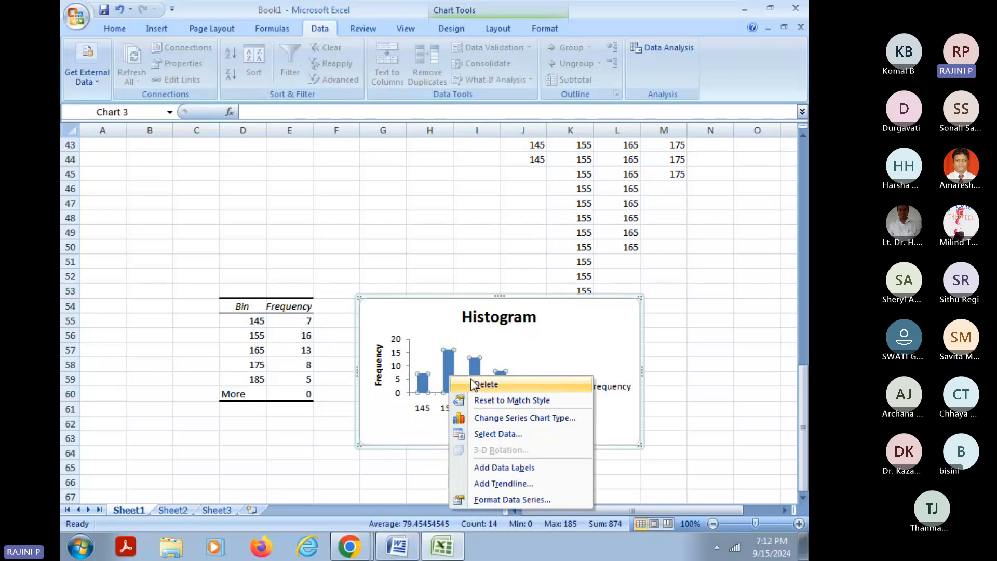
click(504, 499)
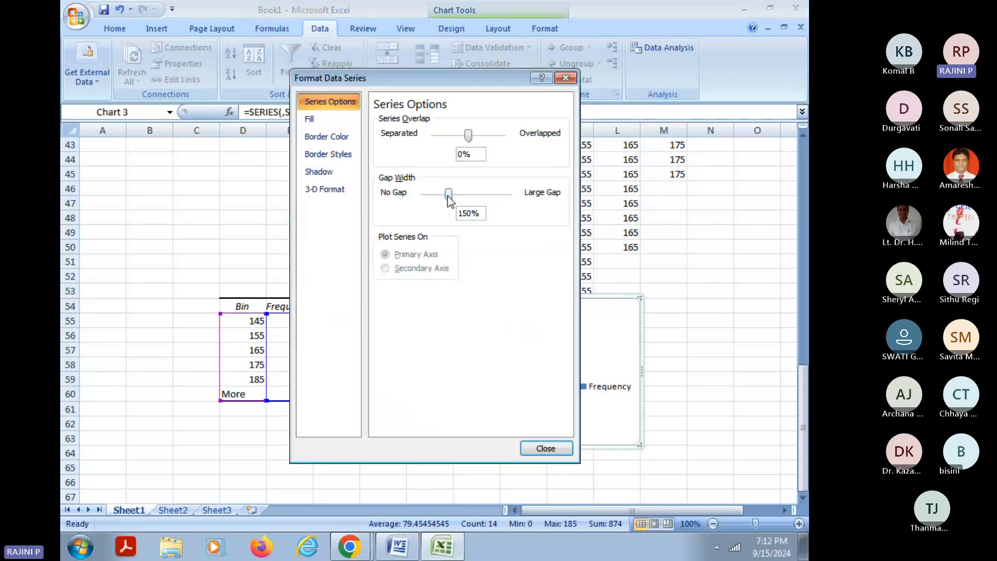
click(449, 195)
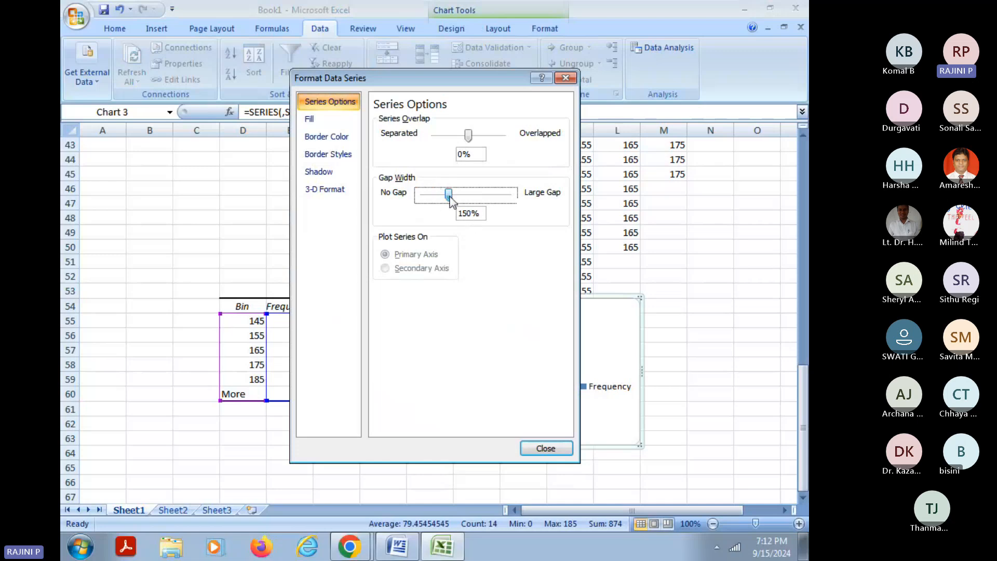
drag(449, 195, 423, 197)
click(546, 449)
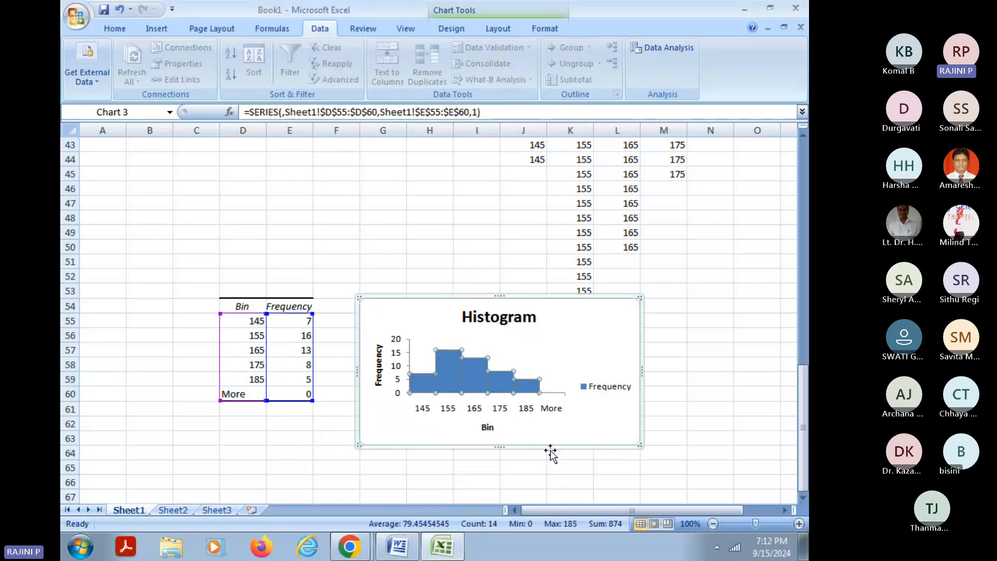
Step: Make the histogram chart taller by extending its lower edge to about row 69
click(592, 330)
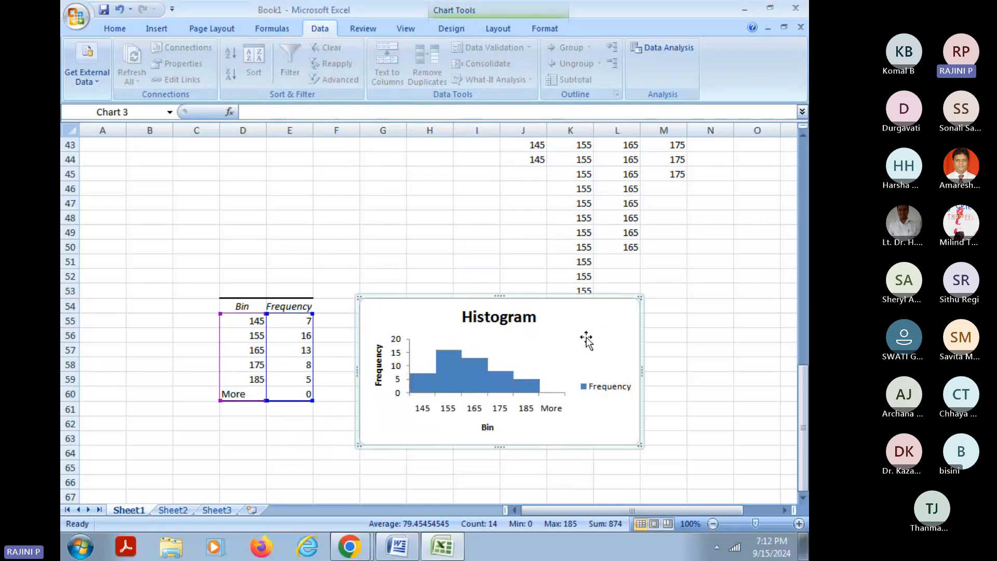
click(551, 338)
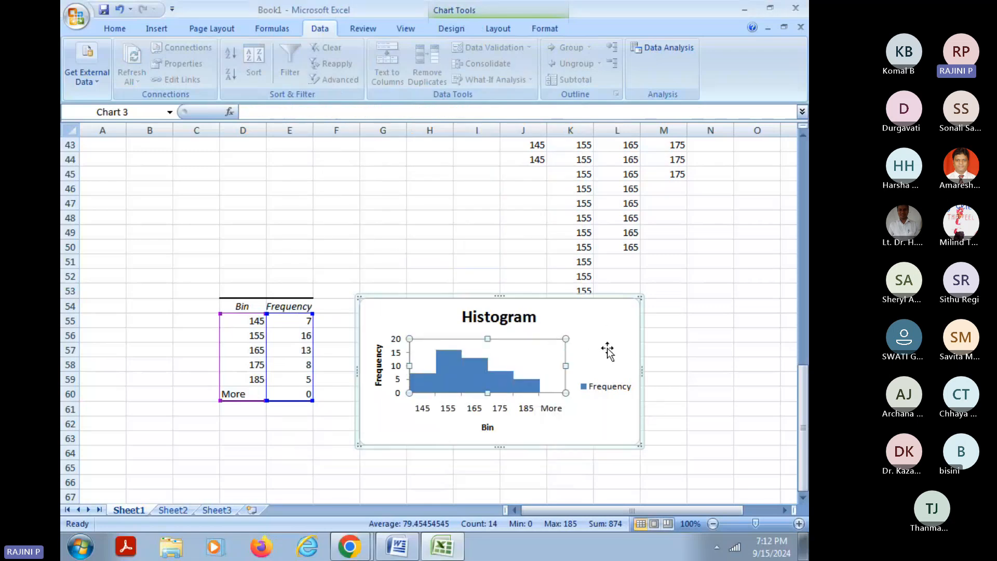
click(499, 446)
mouse_move(499, 445)
mouse_down()
mouse_move(509, 494)
mouse_move(501, 459)
mouse_up()
click(678, 312)
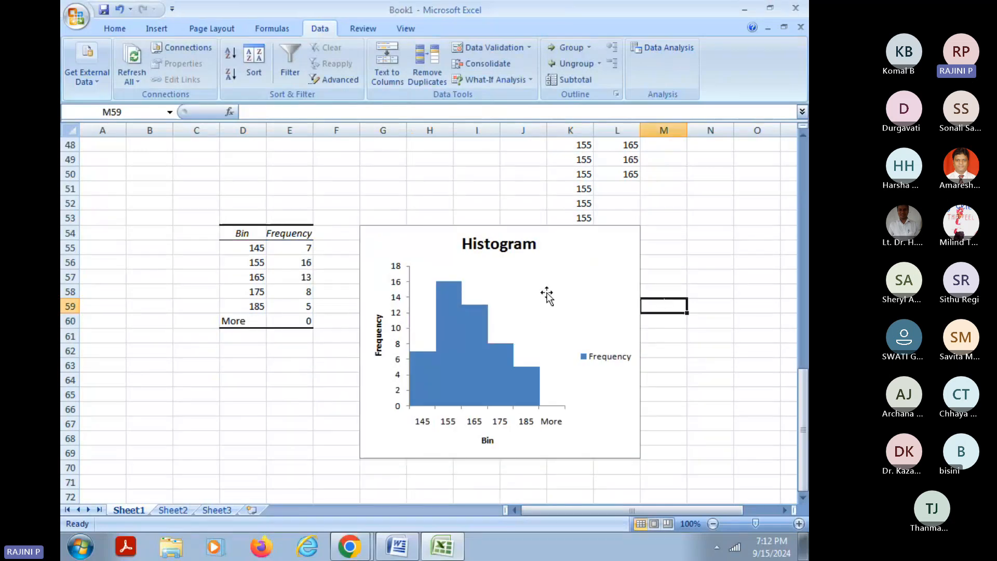
Step: Compare the histogram with the source table, highlighting the mid values column in I37:I42
scroll(567, 396, up, 4)
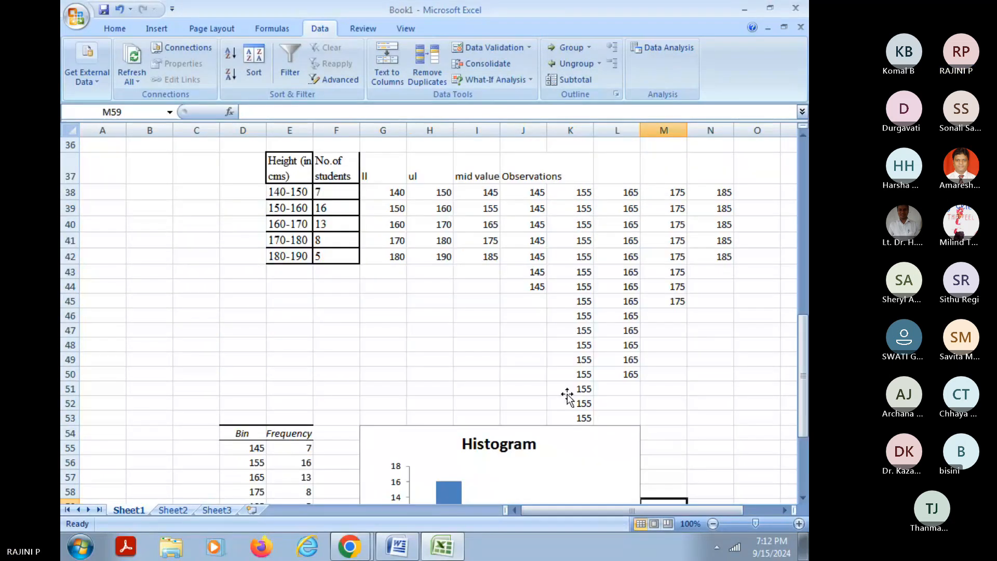
scroll(567, 396, down, 3)
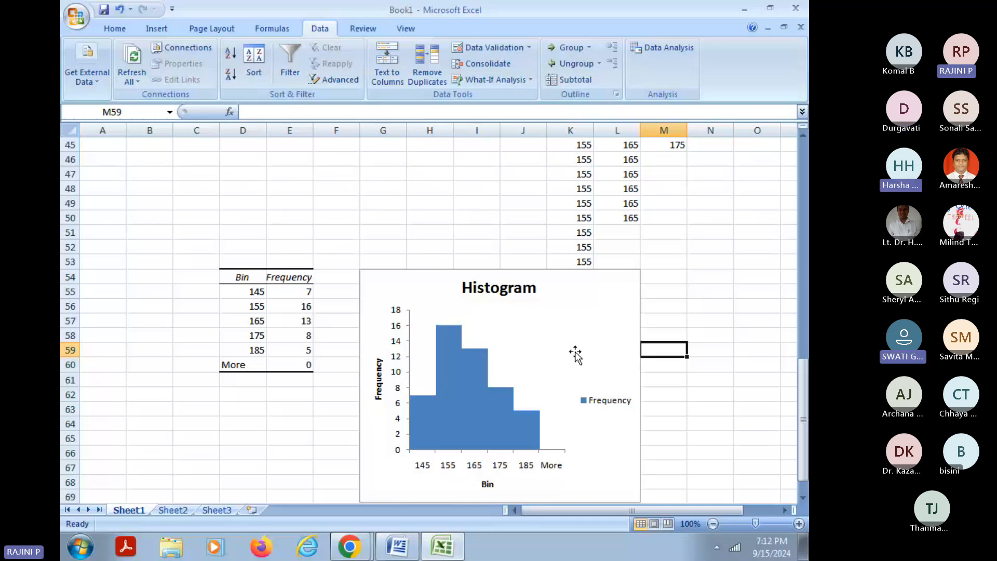
scroll(575, 354, down, 1)
click(538, 274)
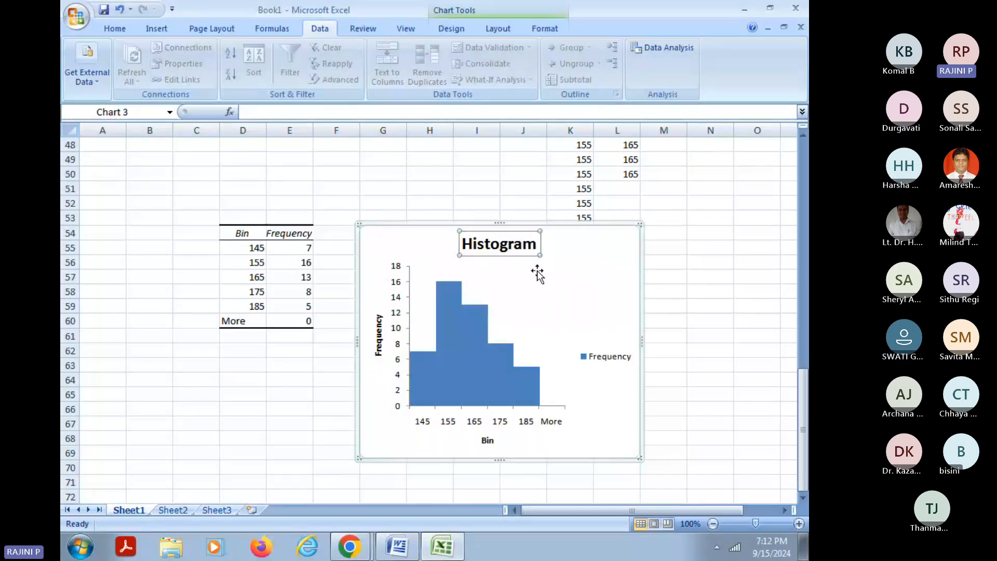
key(Escape)
scroll(610, 312, up, 4)
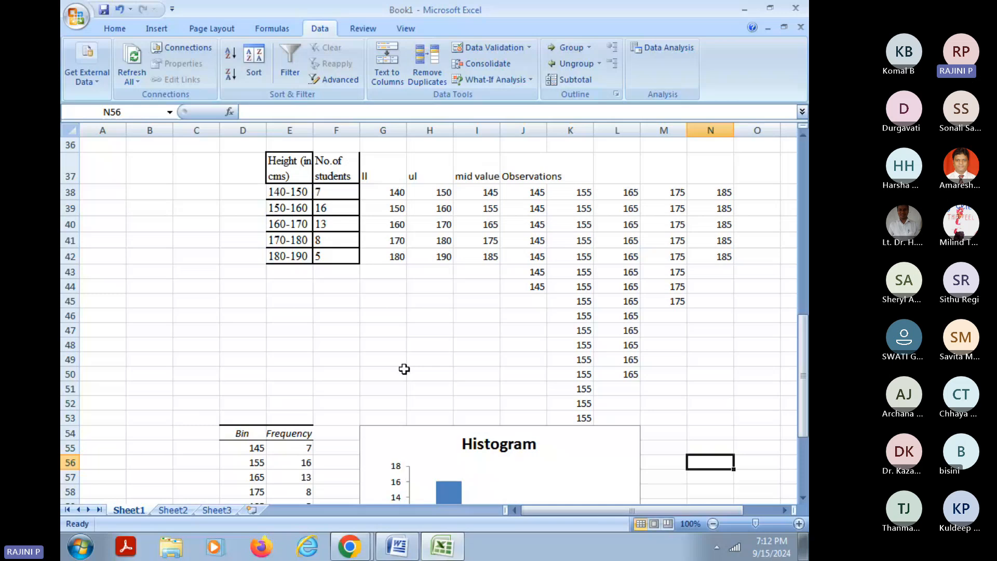
drag(476, 169, 469, 258)
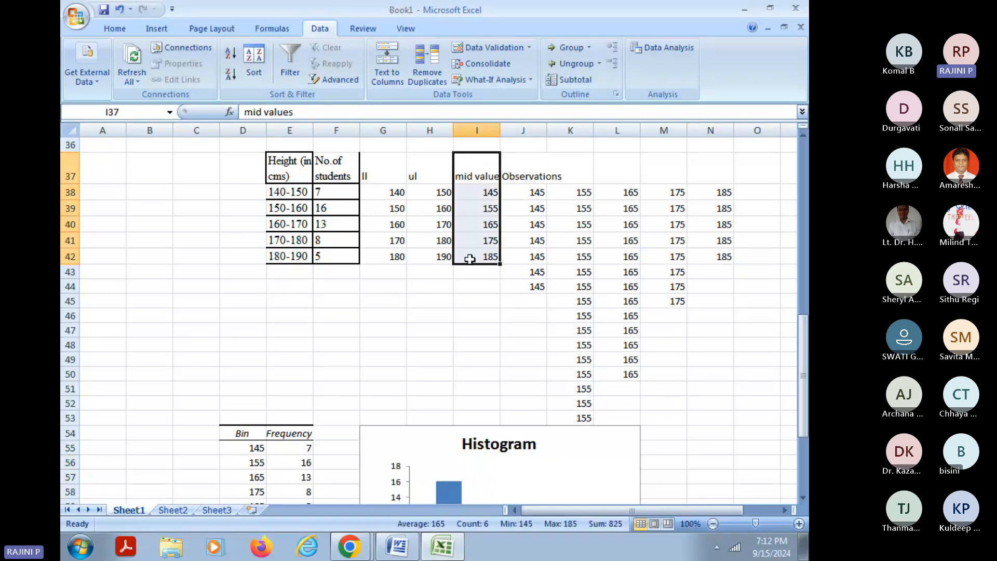
Step: Copy the height and number-of-students table from E37:F42 to a new location starting at E75
click(294, 171)
drag(294, 170, 336, 257)
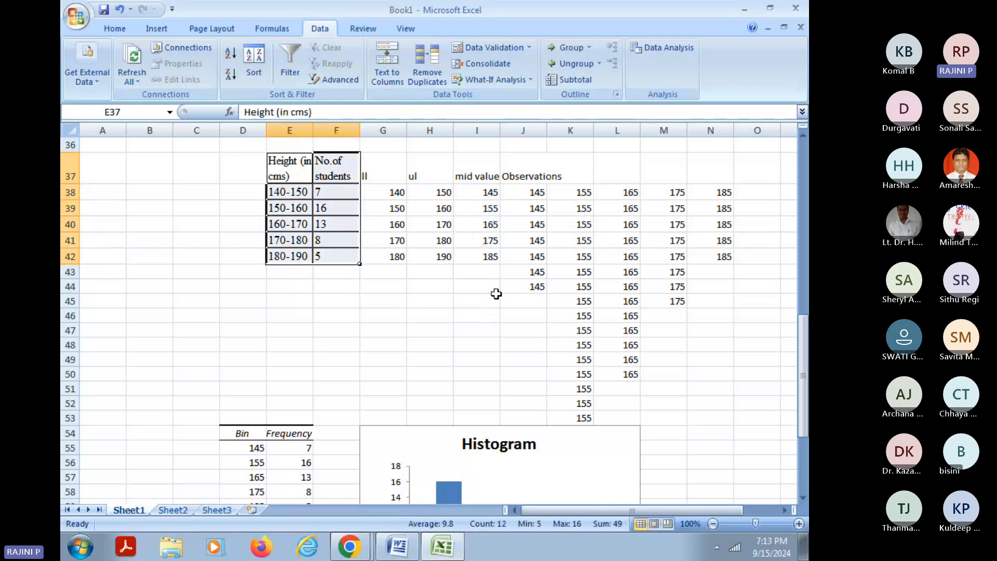
key(ctrl+c)
scroll(496, 294, down, 9)
click(275, 319)
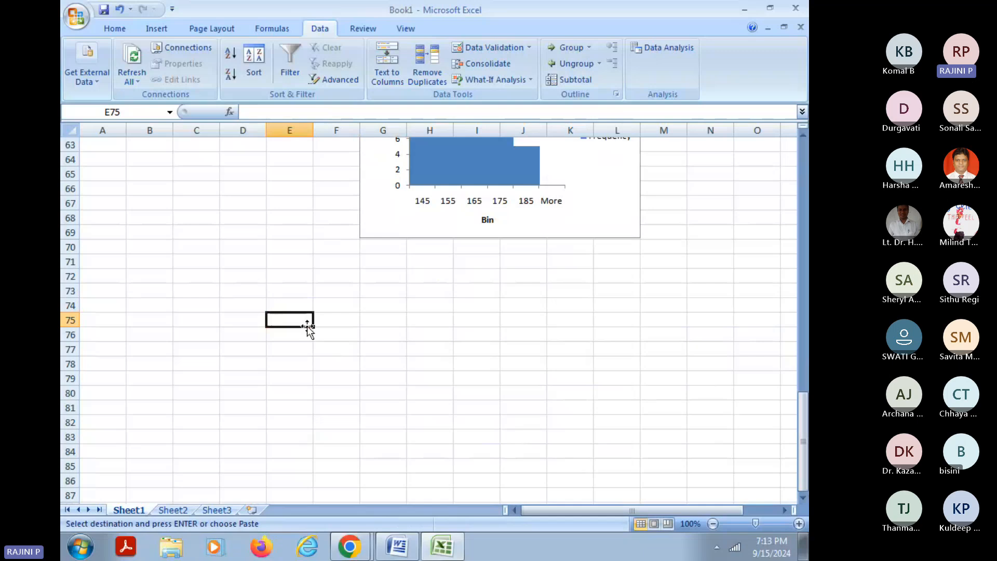
key(ctrl+v)
Step: Move the copied table's No.of students column one column over, to G75:G80
drag(351, 334, 342, 420)
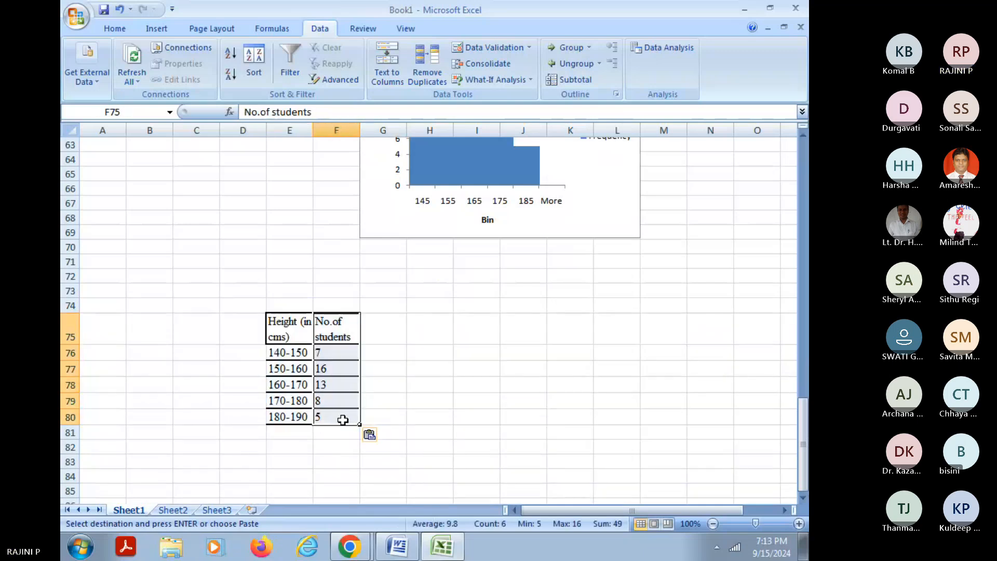
key(ctrl+c)
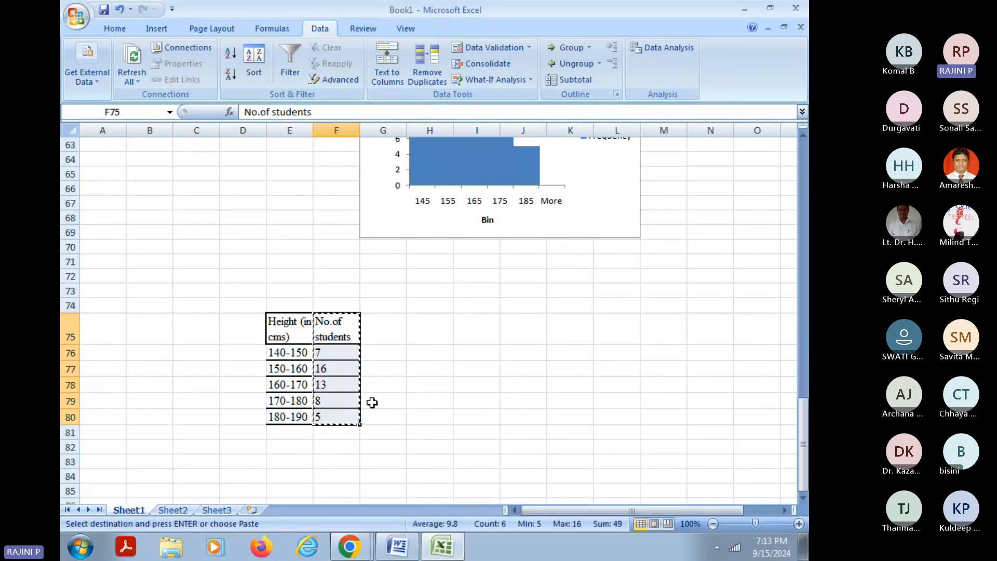
click(377, 331)
key(ctrl+v)
Step: Enter the heading "mid values" in F75, between the height and student columns
click(335, 335)
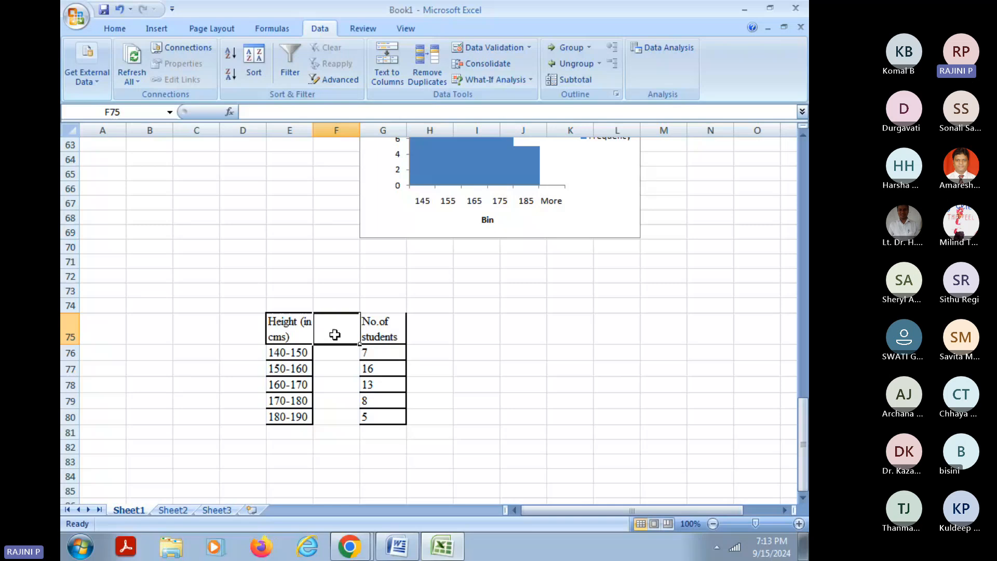
text(mid value)
key(Return)
text(145)
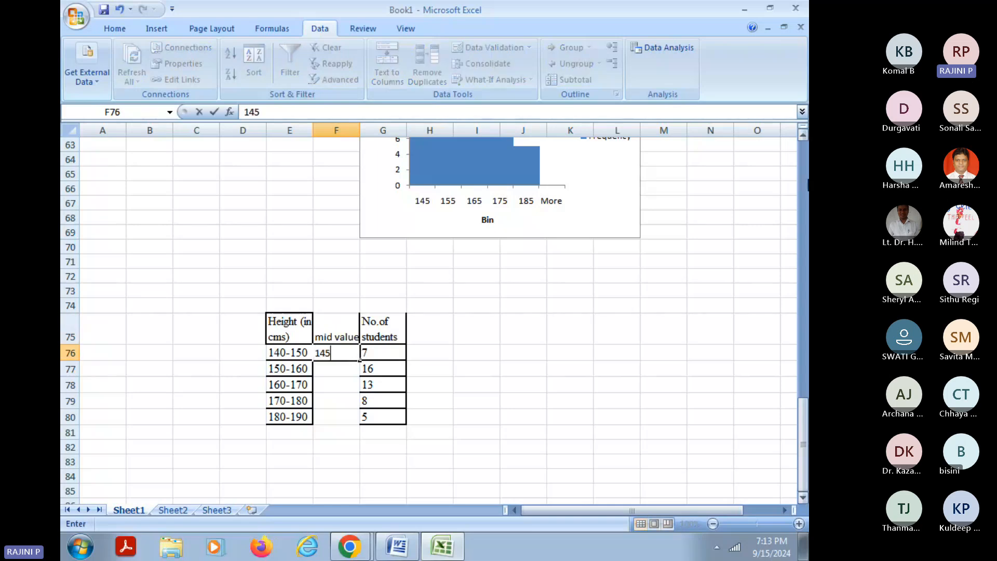
key(BackSpace)
key(BackSpace)
key(BackSpace)
click(474, 384)
Step: Copy the mid values column with its heading from I37:I42
scroll(511, 325, up, 3)
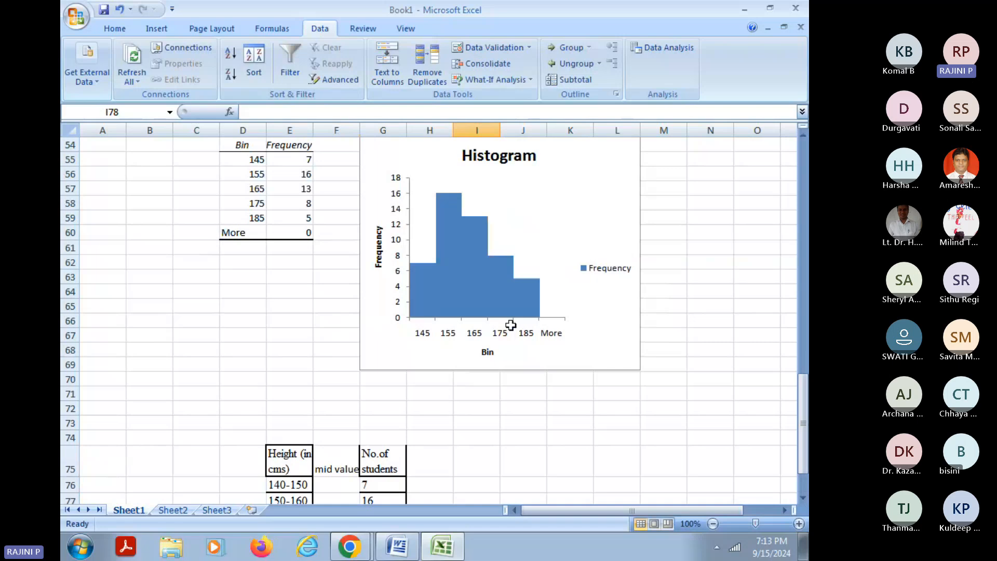
scroll(511, 325, up, 8)
drag(478, 312, 476, 378)
key(ctrl+c)
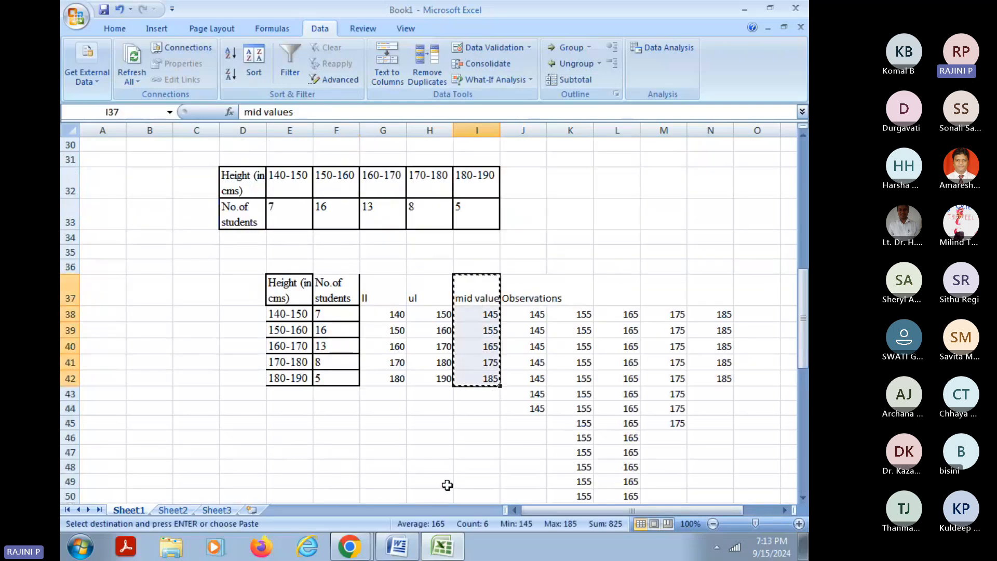
Step: Try pasting the copied mid values directly into F75:F80, and undo the paste
scroll(398, 462, down, 8)
click(320, 468)
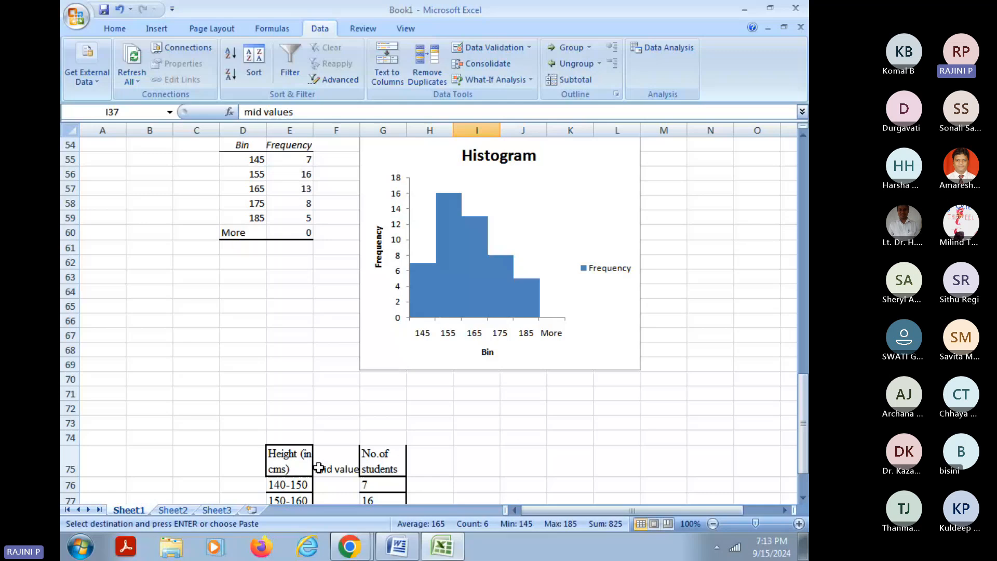
key(ctrl+v)
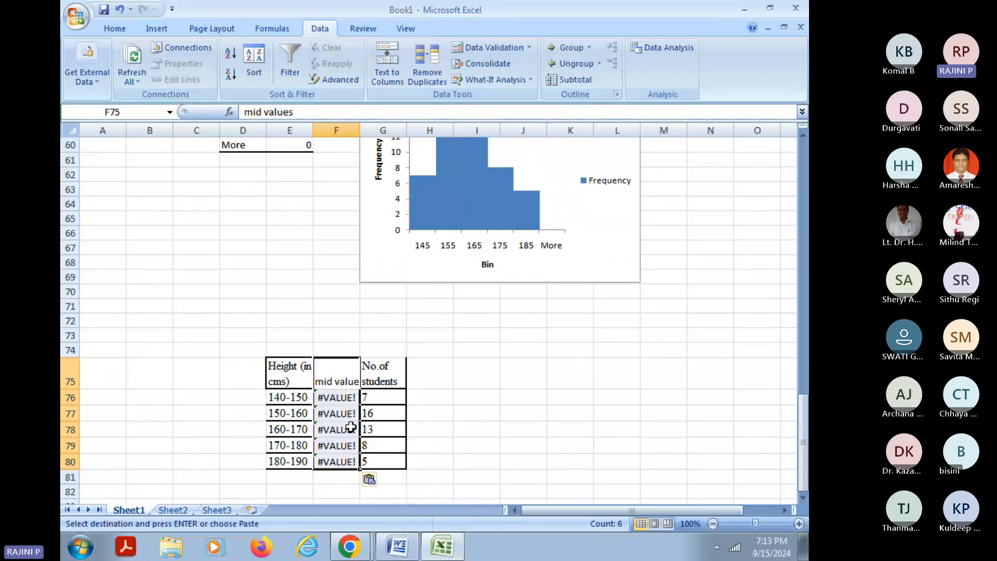
click(347, 397)
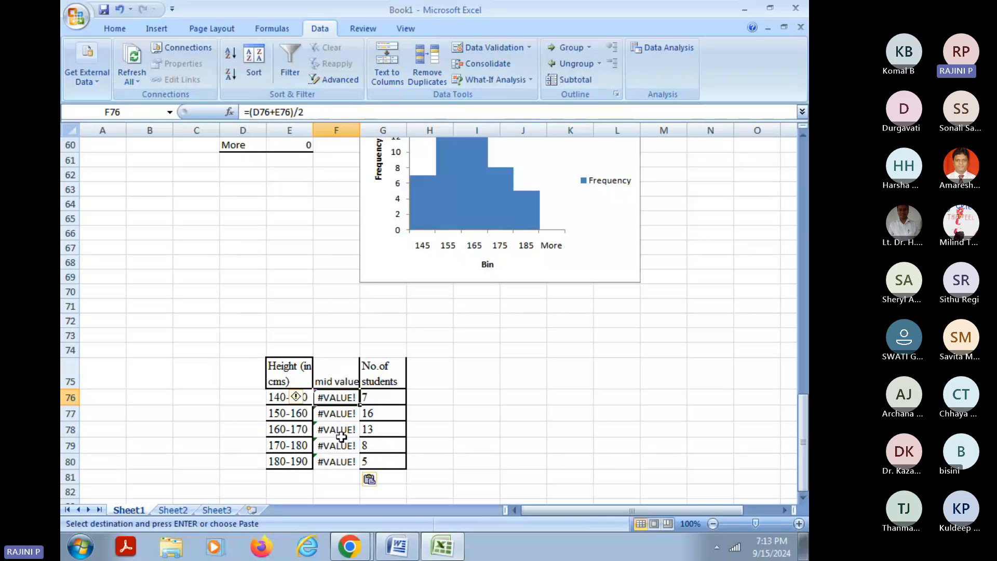
key(ctrl+z)
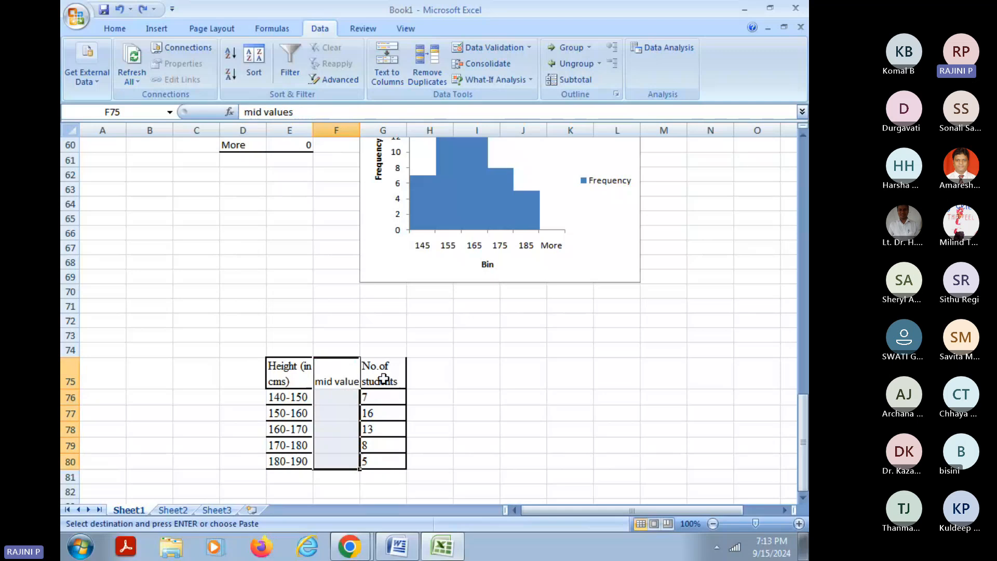
Step: Paste only the values of the copied mid values column into F75:F80
scroll(554, 394, up, 5)
scroll(554, 394, up, 1)
scroll(483, 387, down, 9)
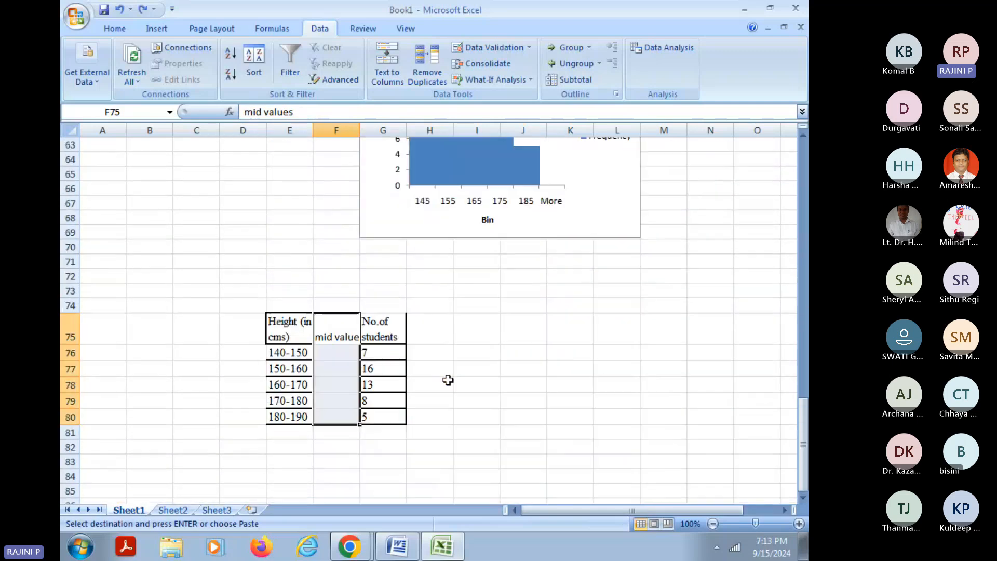
right_click(330, 234)
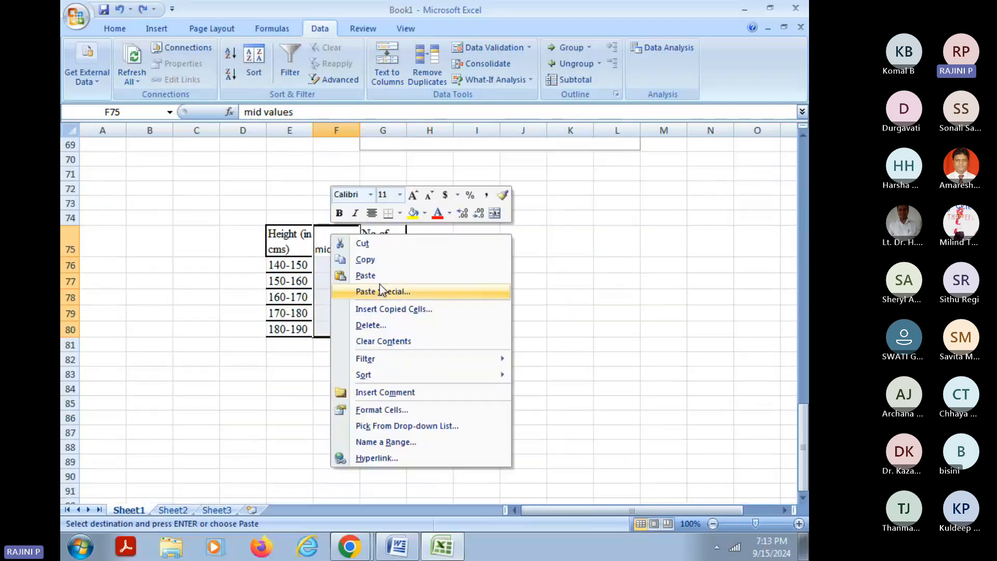
click(387, 291)
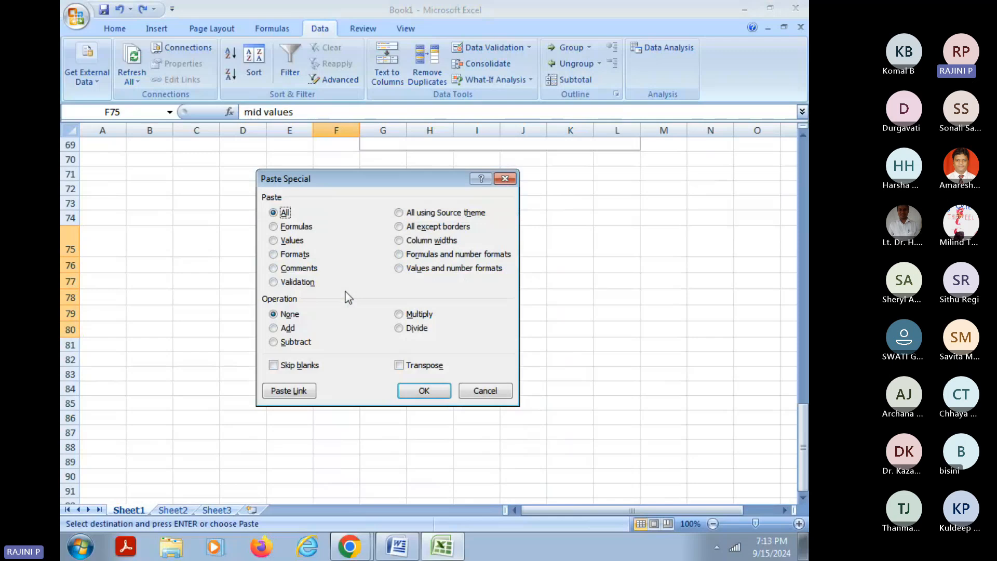
click(299, 243)
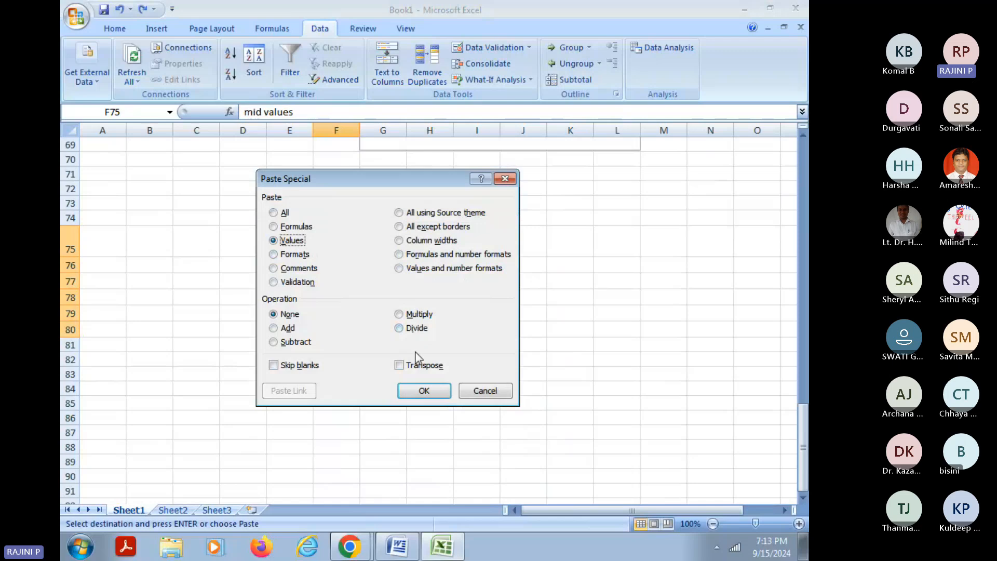
click(425, 394)
click(436, 374)
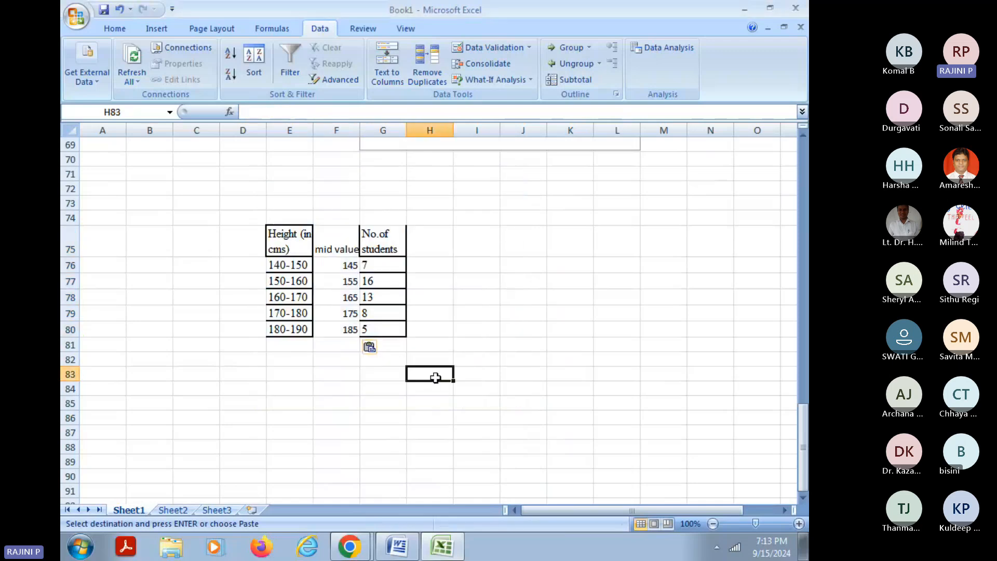
Step: Apply all borders to the mid values column, F75:F80
drag(345, 249, 344, 328)
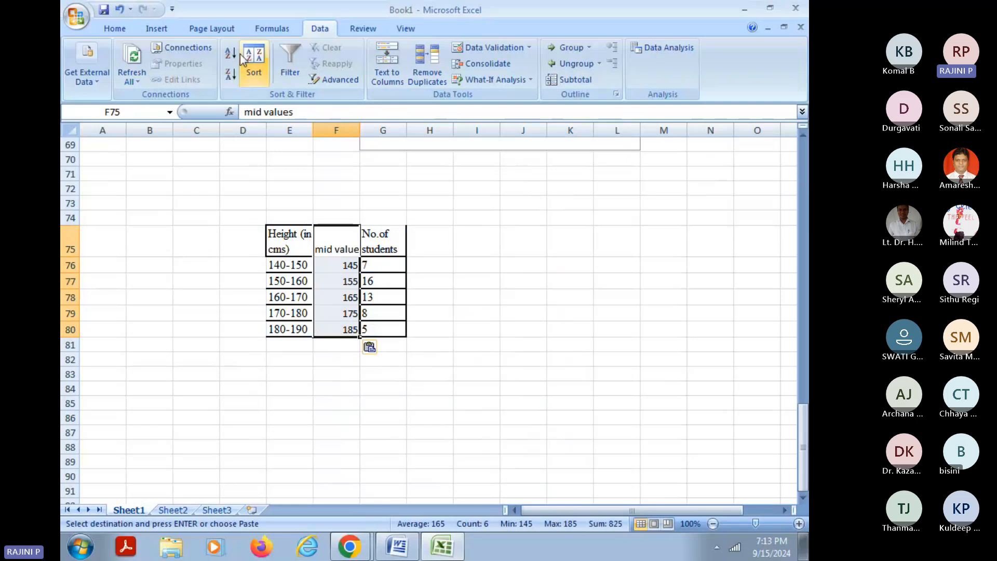
click(114, 29)
click(204, 74)
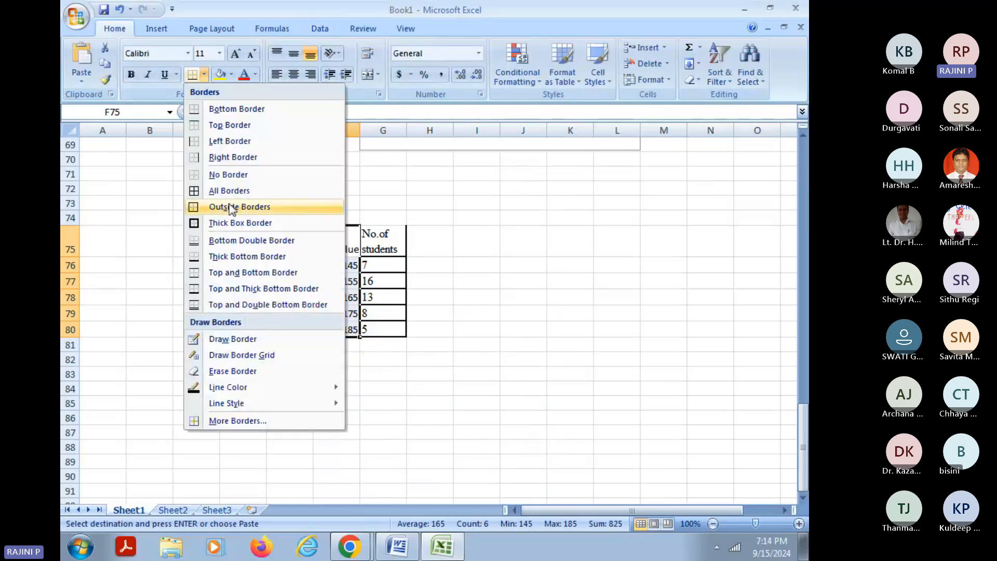
click(291, 191)
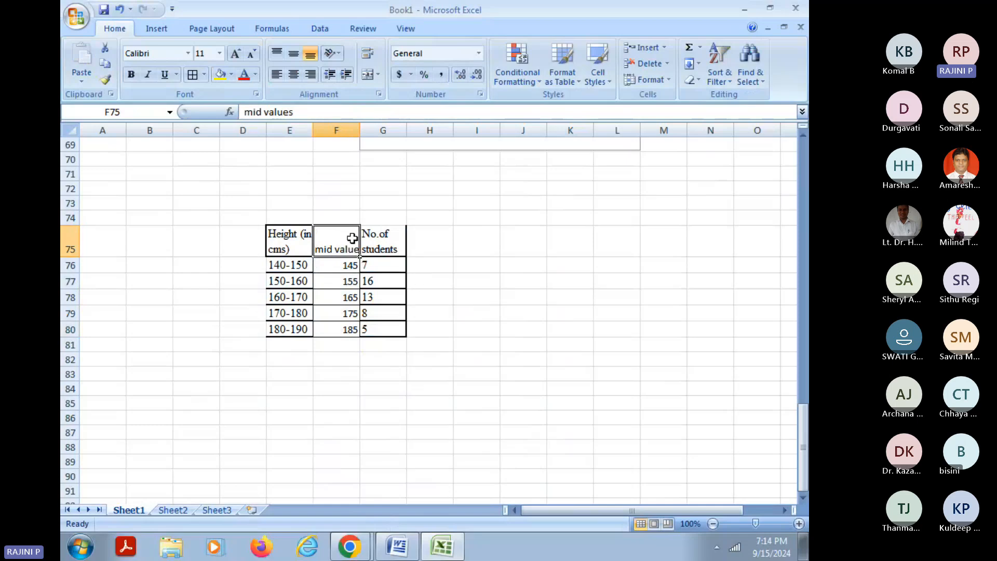
Step: Insert a scatter chart with smooth lines and markers from F75:G80 and place it beside the table
drag(352, 238, 381, 331)
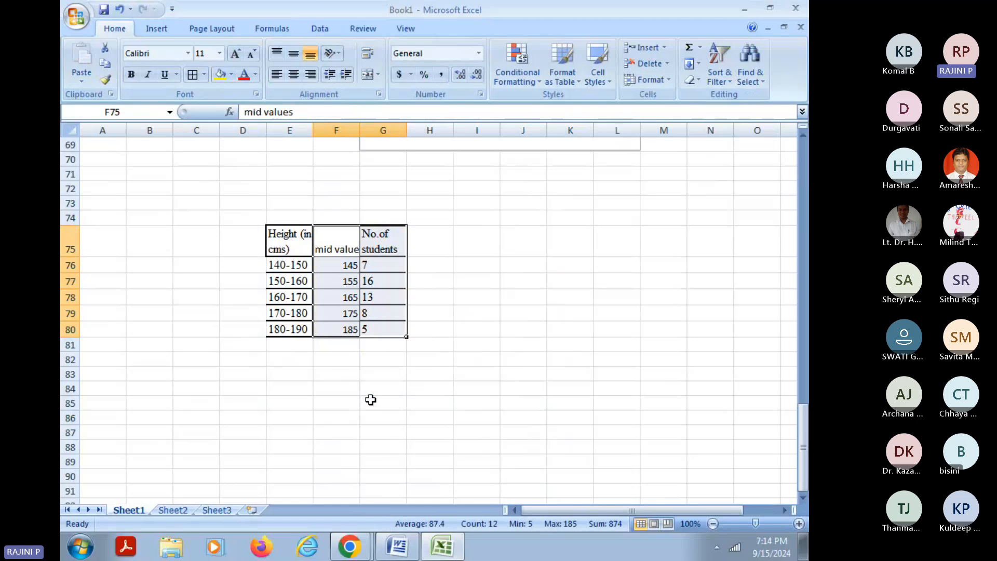
click(158, 30)
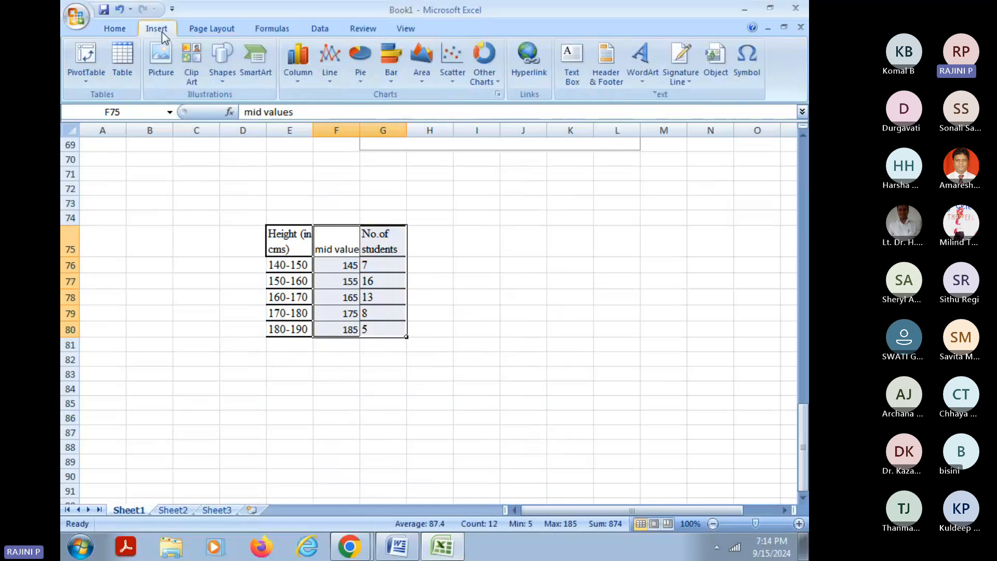
click(451, 89)
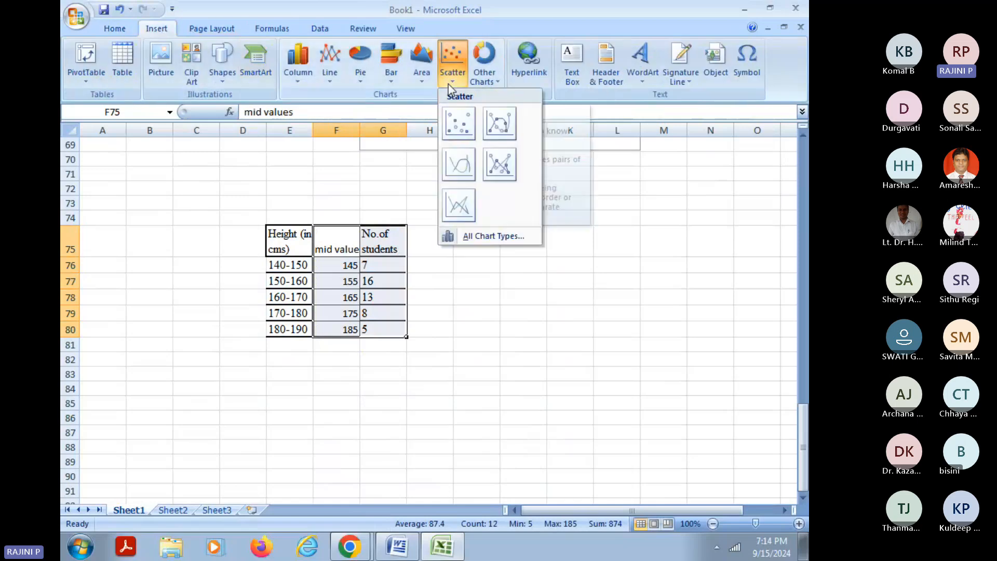
click(502, 123)
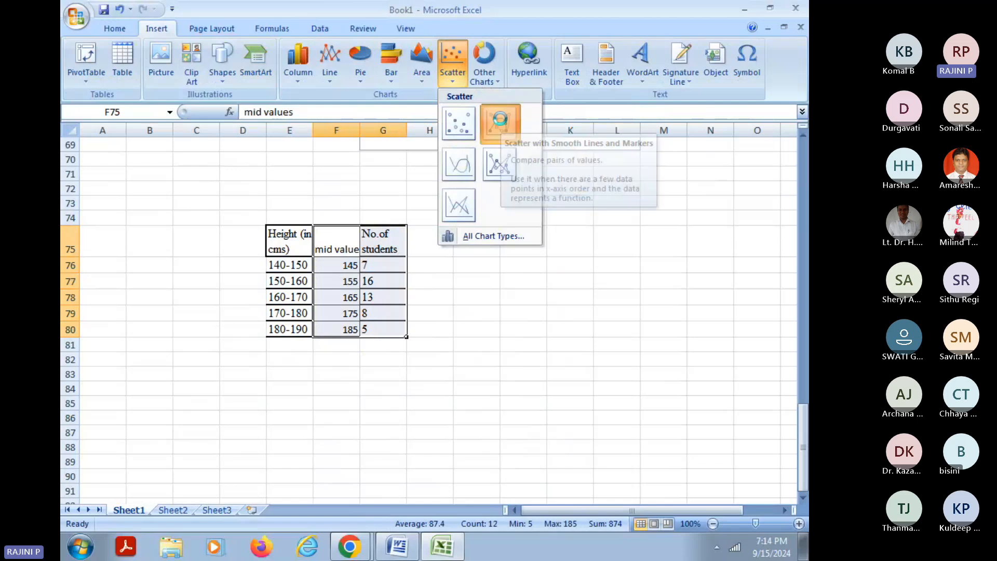
drag(587, 286, 722, 278)
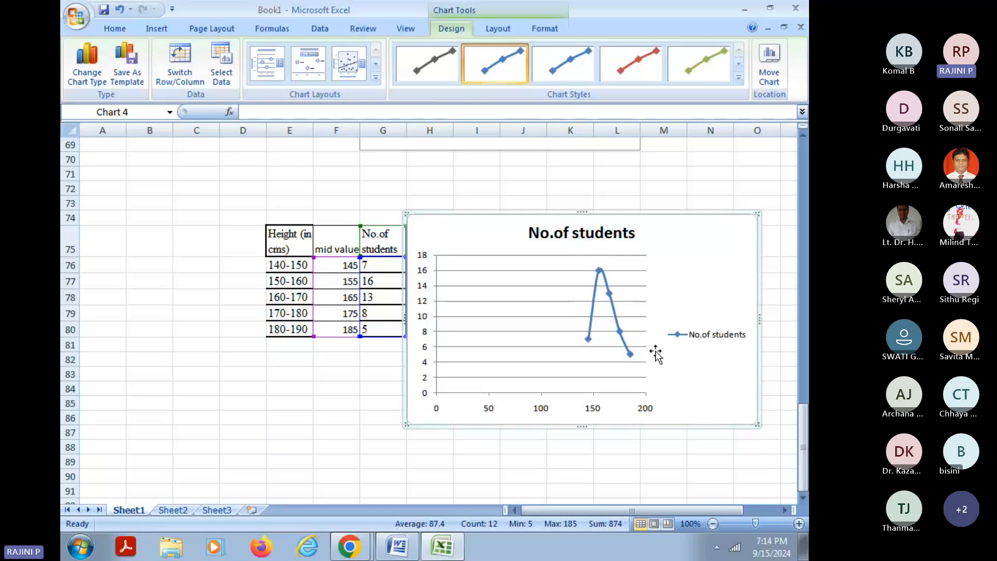
drag(706, 261, 668, 307)
drag(329, 262, 383, 335)
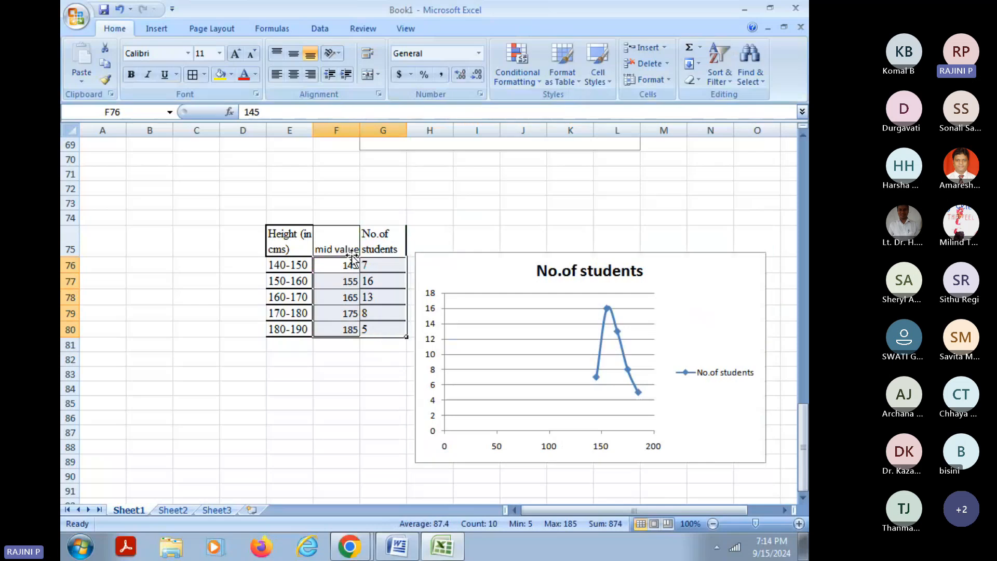
drag(337, 243, 382, 333)
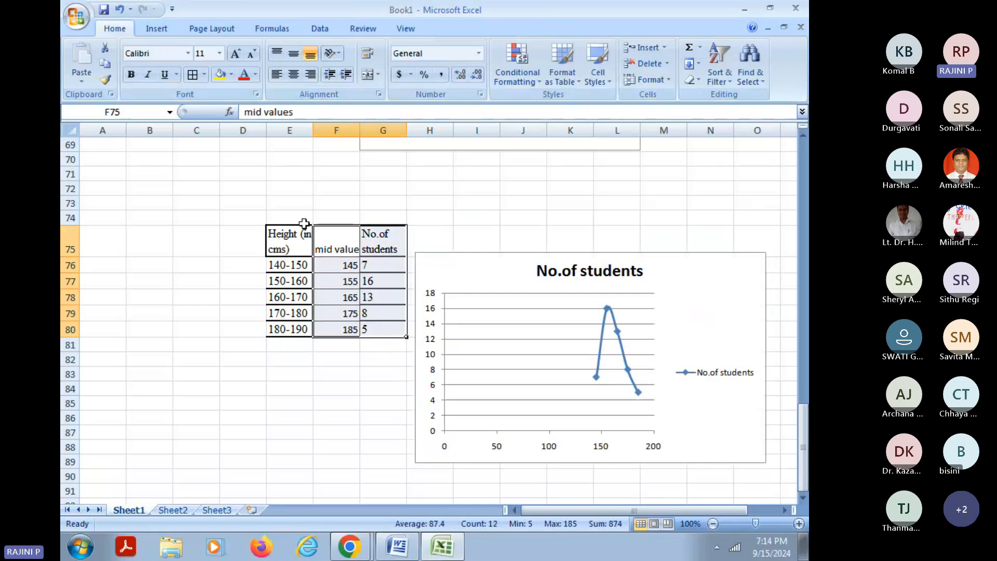
click(154, 28)
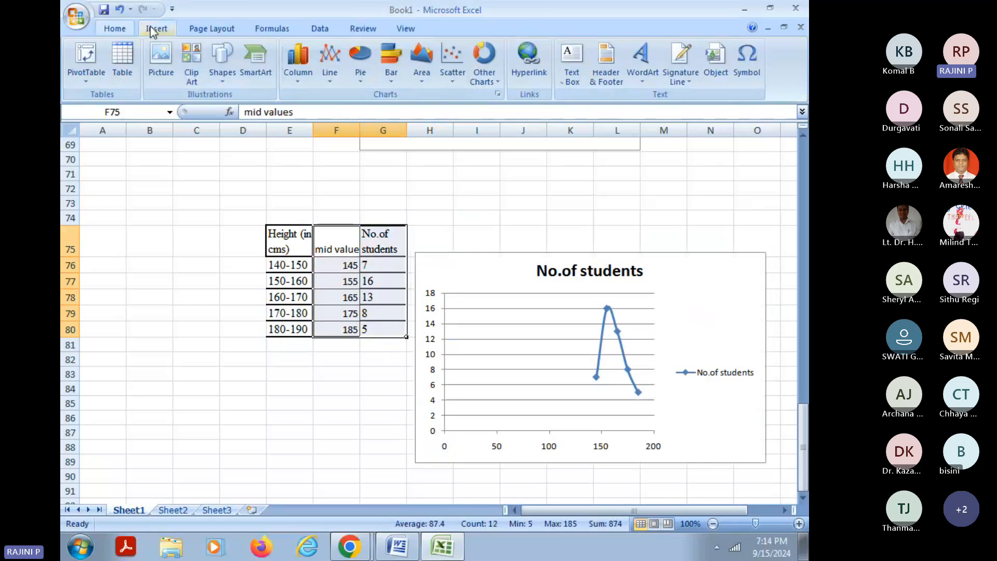
click(452, 75)
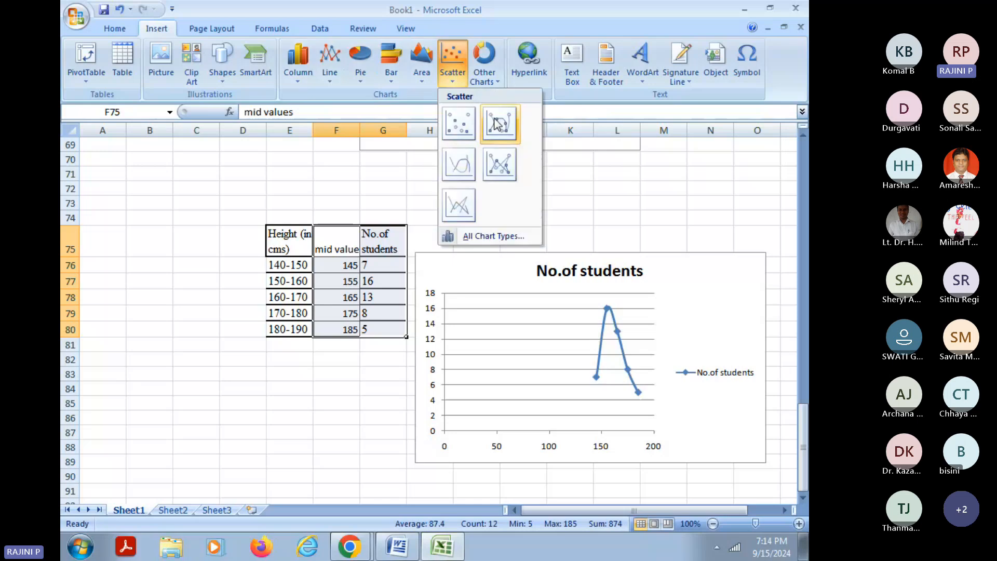
click(748, 308)
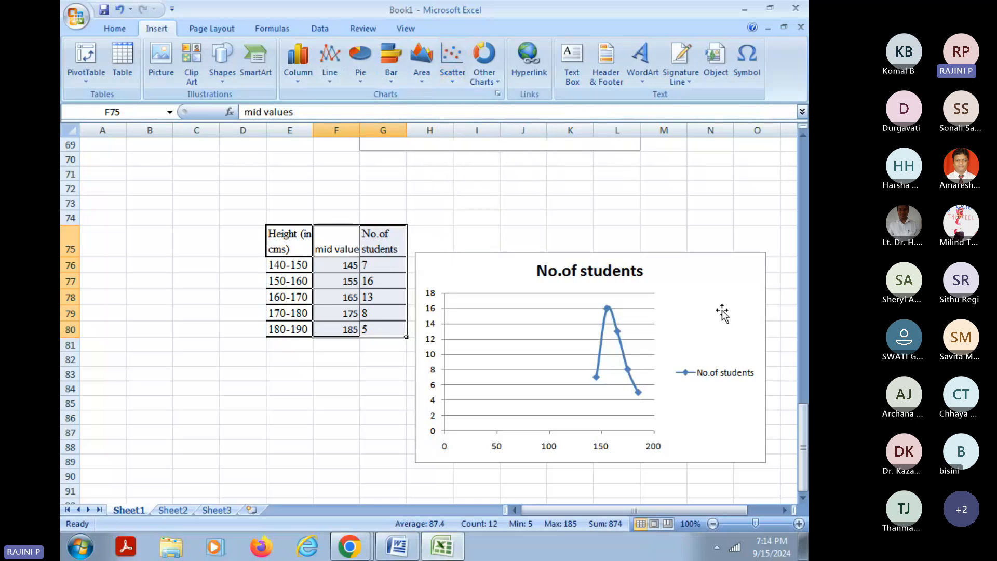
click(722, 314)
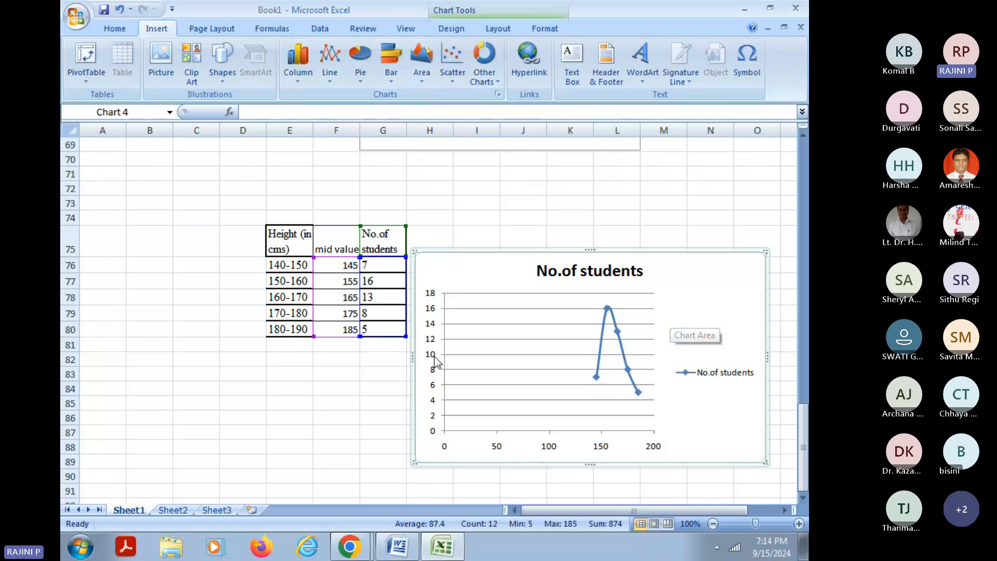
Step: Move the scatter chart up to about row 71 and fix its horizontal axis minimum at 120
drag(695, 312, 640, 232)
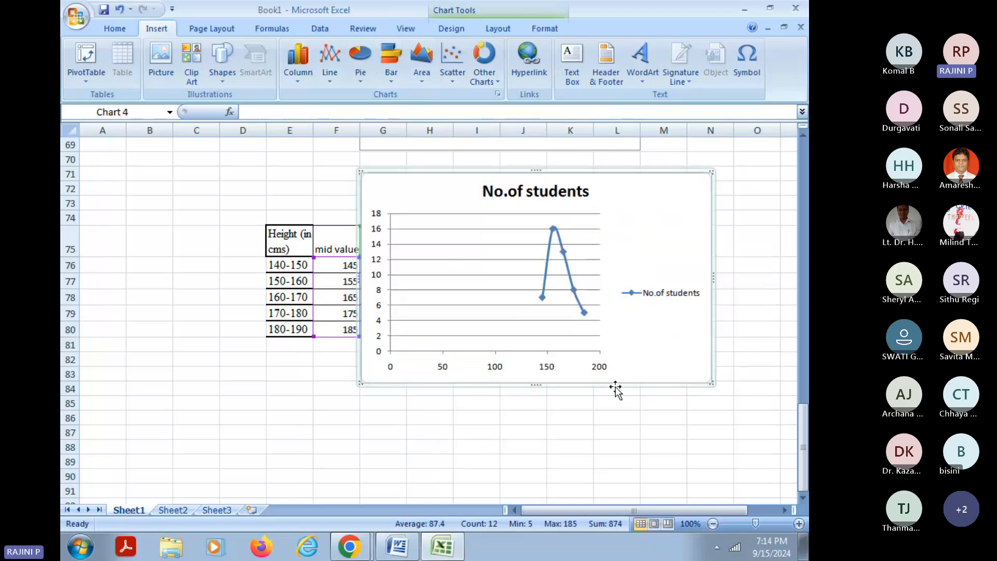
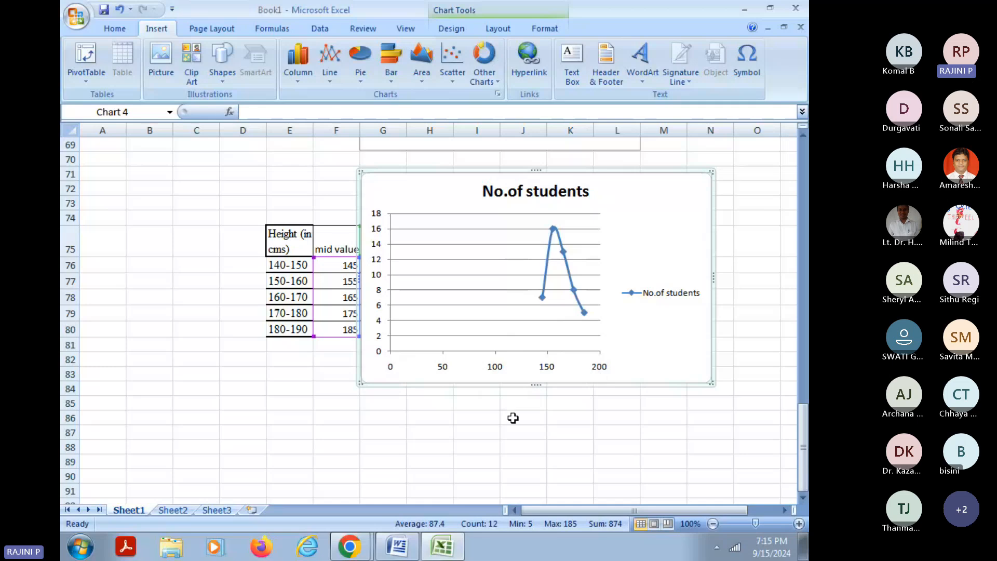
click(499, 368)
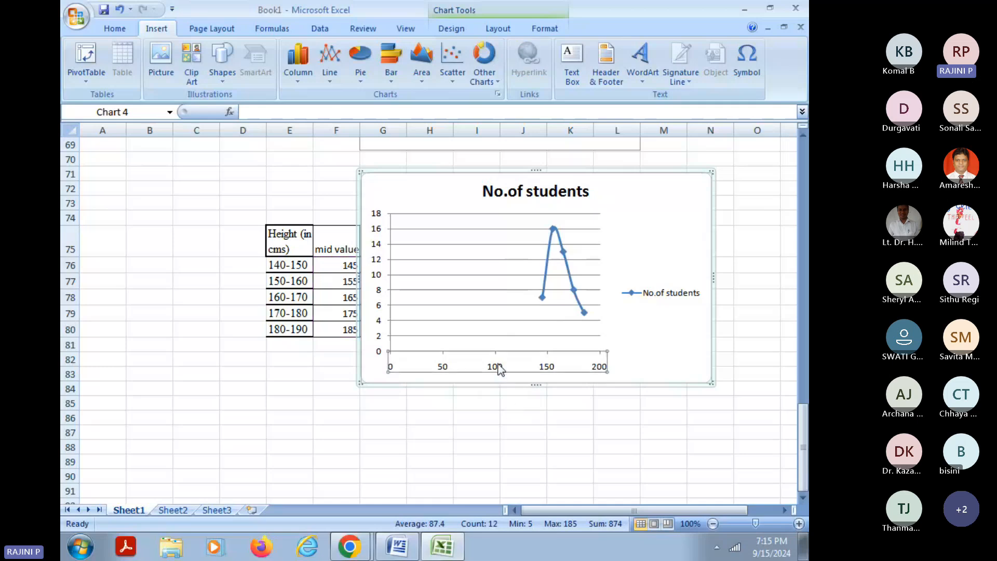
right_click(500, 369)
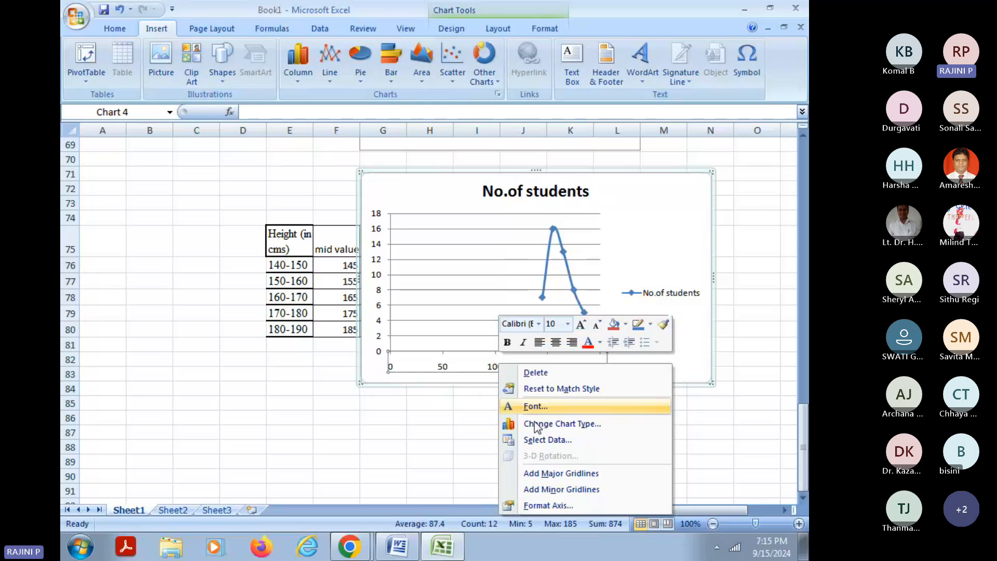
click(550, 506)
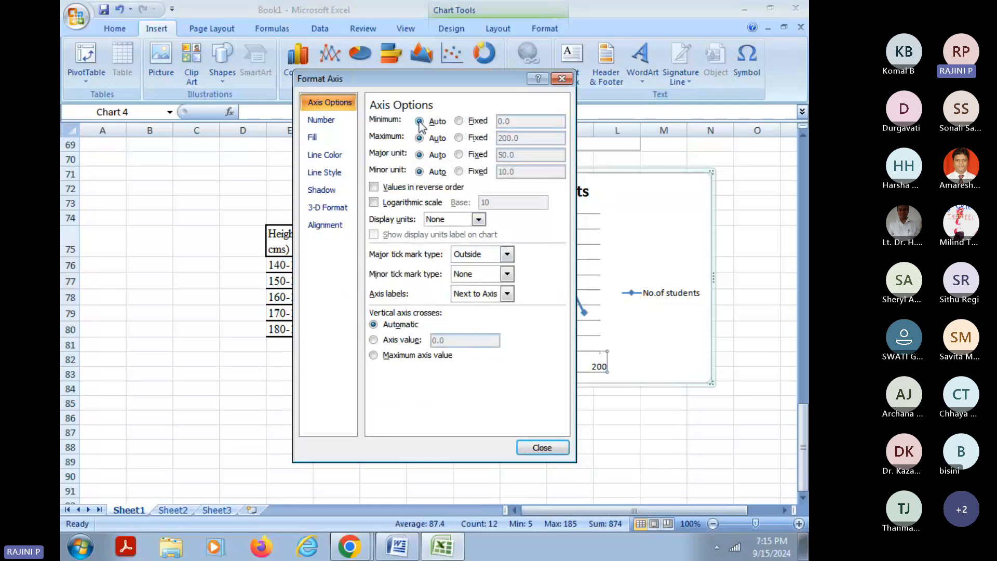
click(459, 121)
click(502, 121)
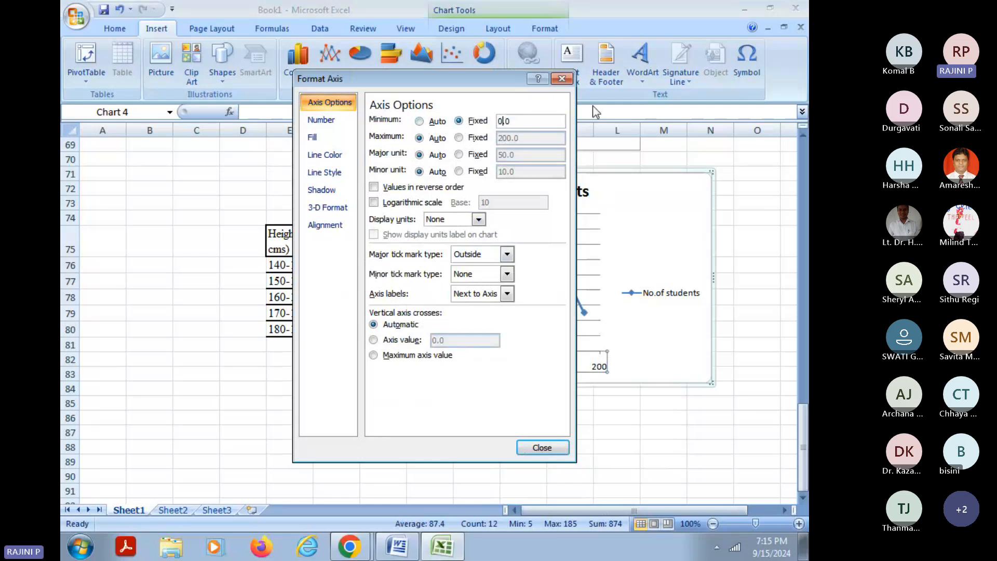
key(BackSpace)
text(120)
drag(497, 83, 353, 122)
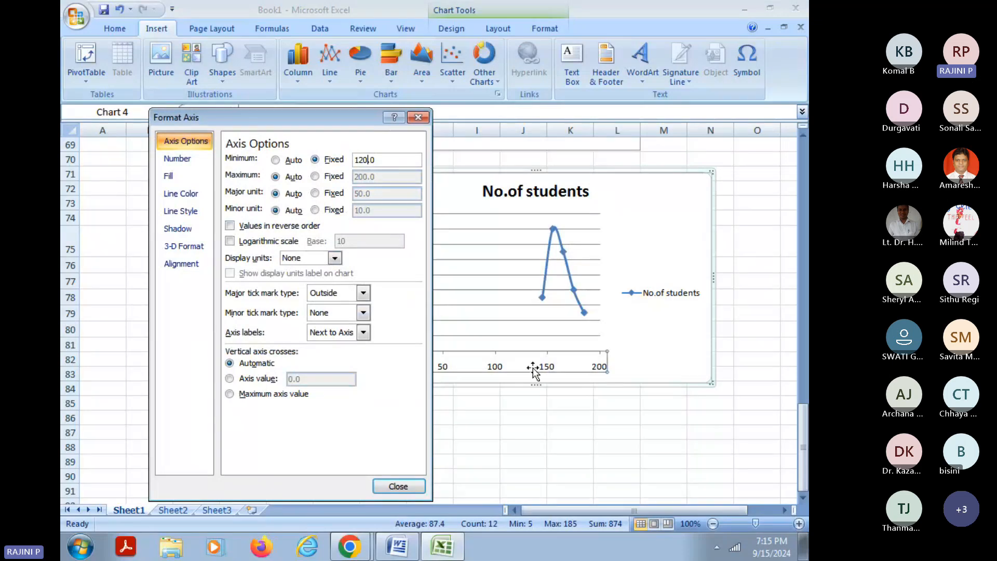
Step: Fix the horizontal axis major unit at 20 and close the axis formatting
drag(318, 118, 453, 94)
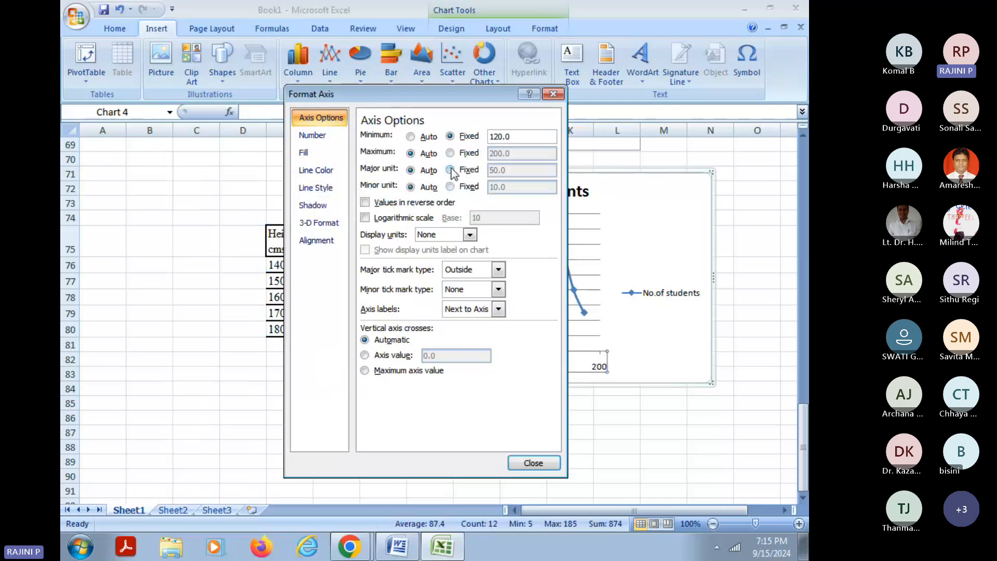
click(452, 169)
click(495, 169)
key(BackSpace)
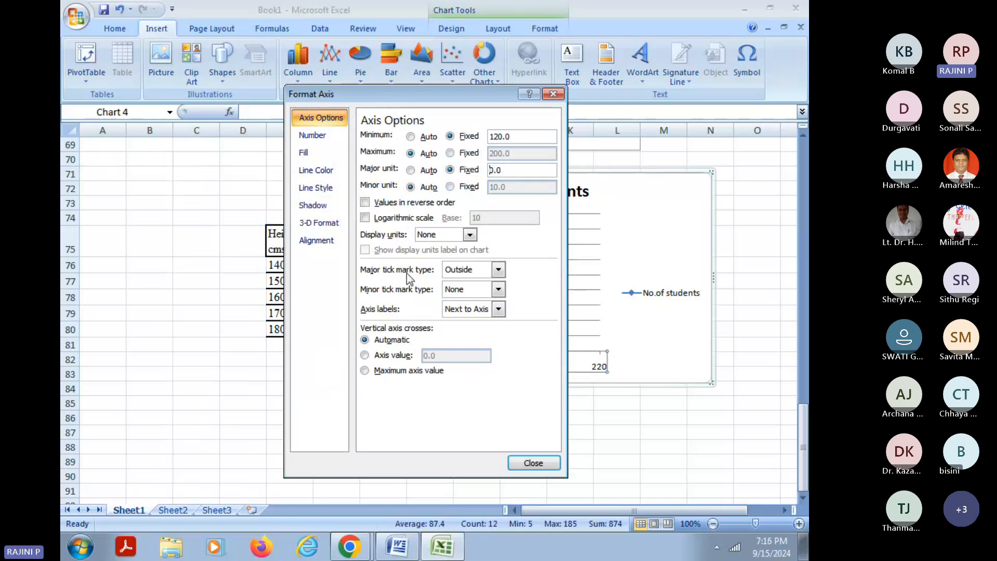
text(20)
click(534, 464)
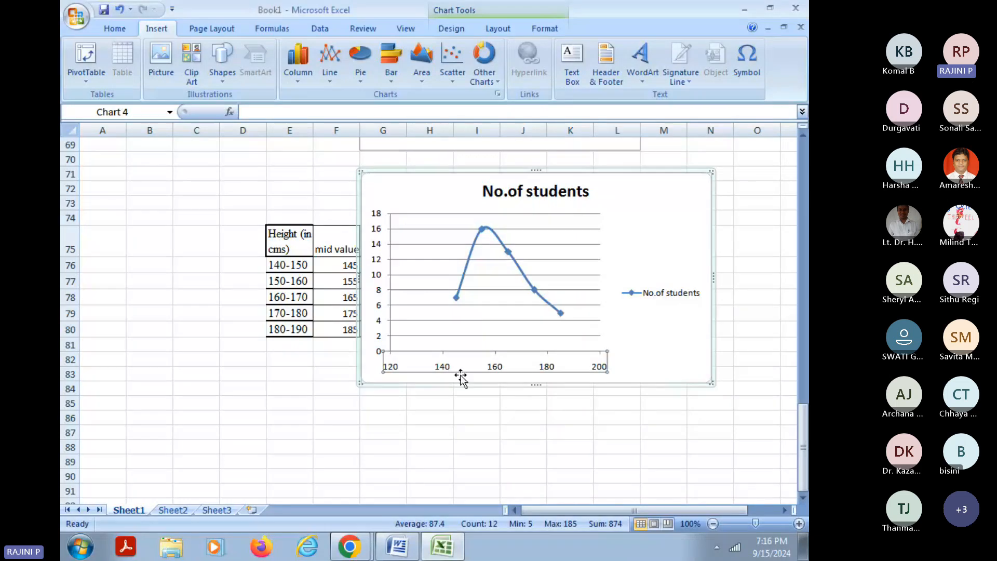
Step: Shift the scatter chart slightly and enter "Histogram" as its title, placed above the chart
drag(521, 360, 537, 374)
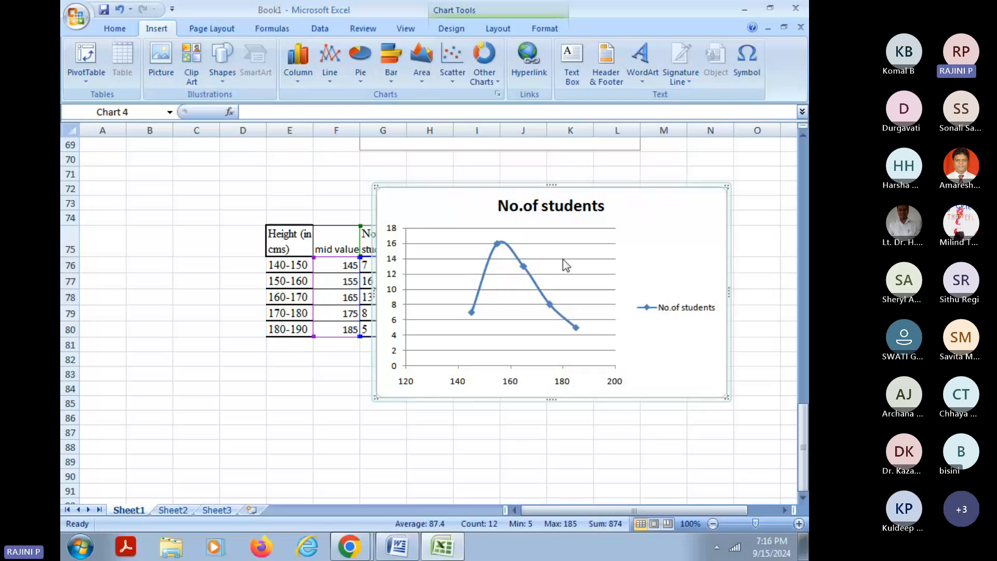
click(500, 31)
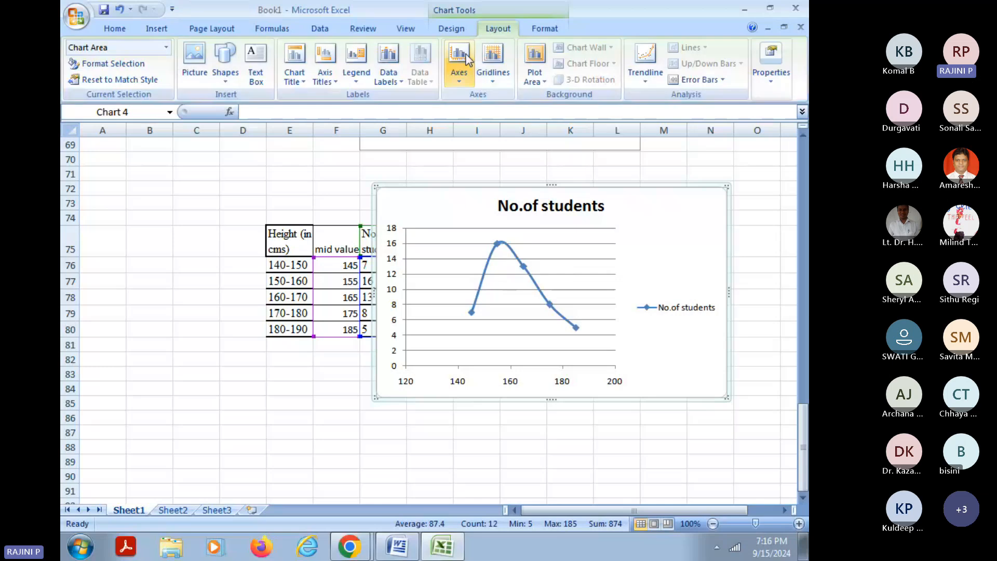
click(294, 65)
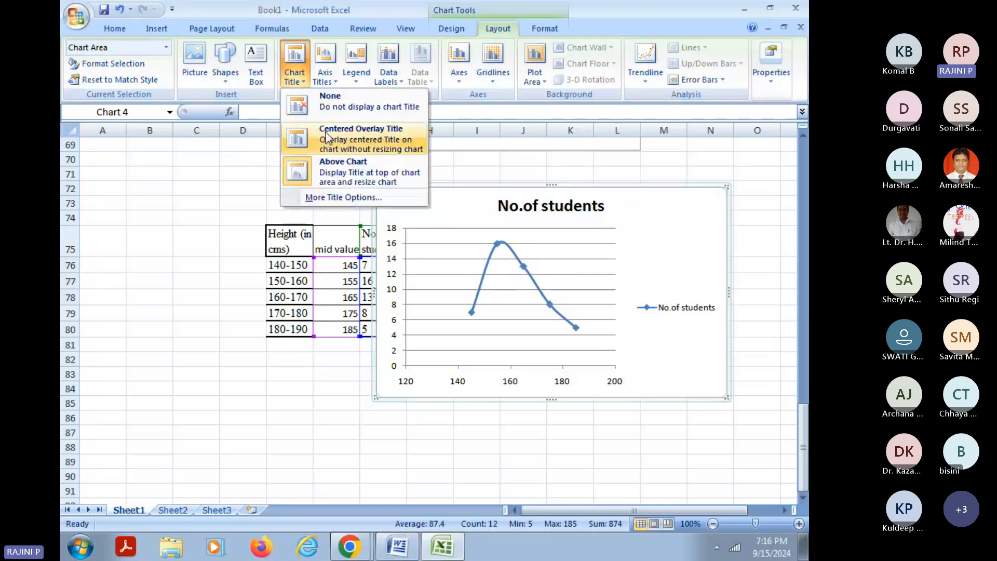
click(363, 172)
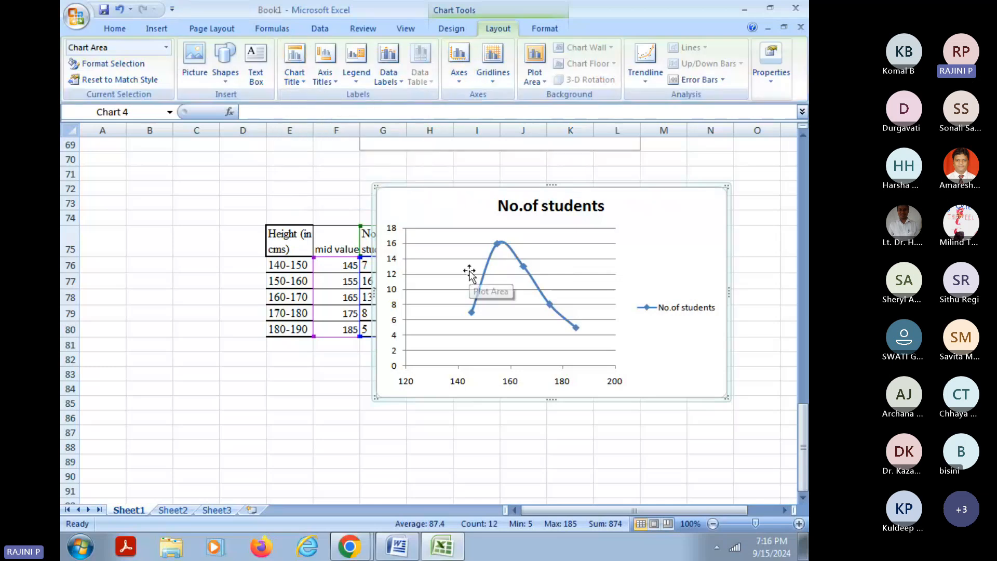
text(Histogram)
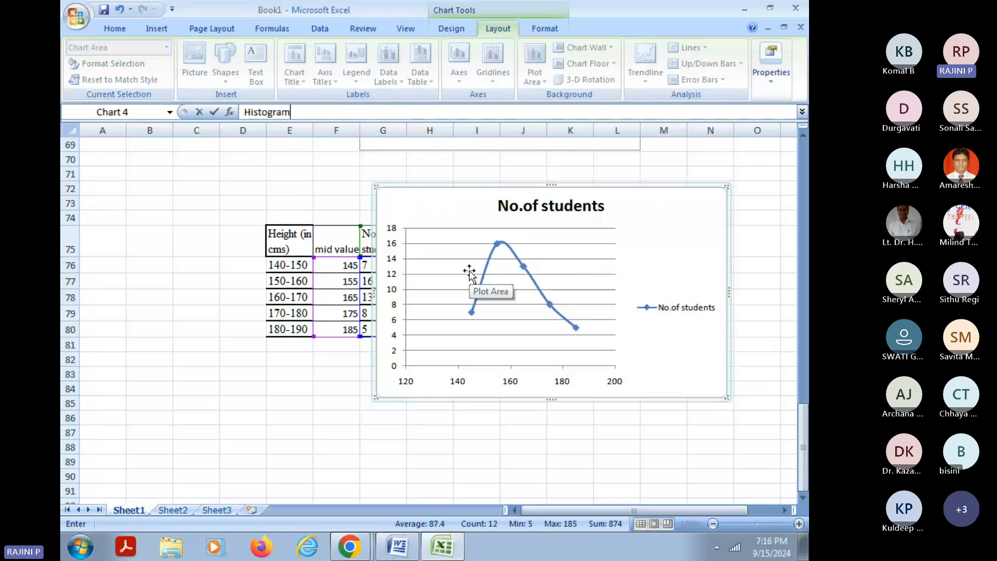
key(Return)
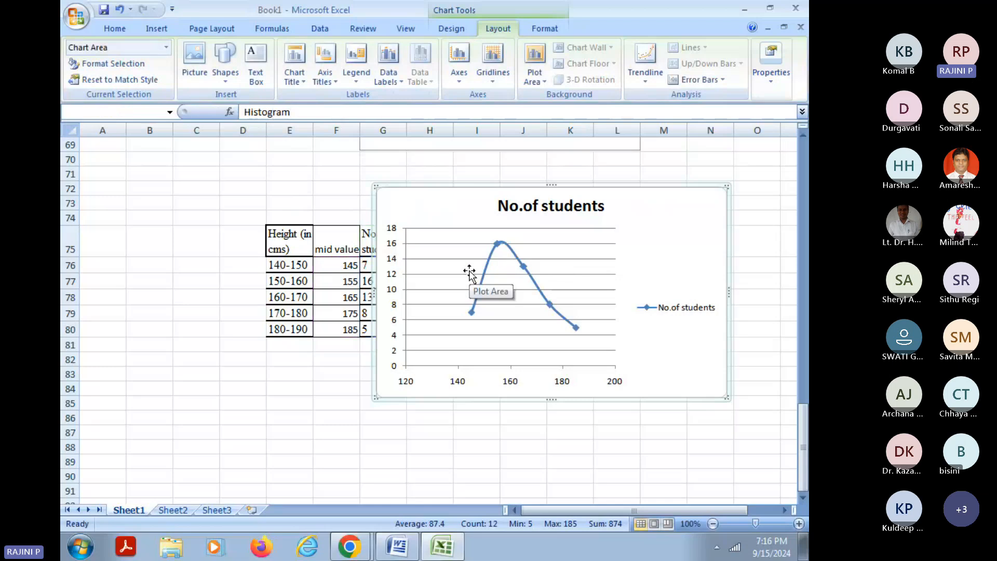
Step: Replace the scatter chart's title text "No.of students" with "Histogram"
click(482, 191)
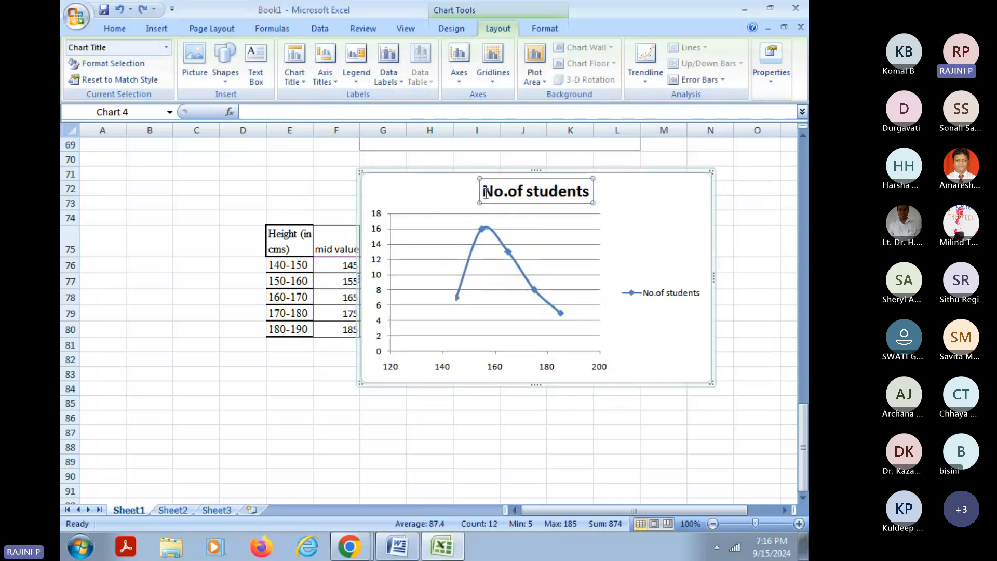
drag(482, 191, 595, 195)
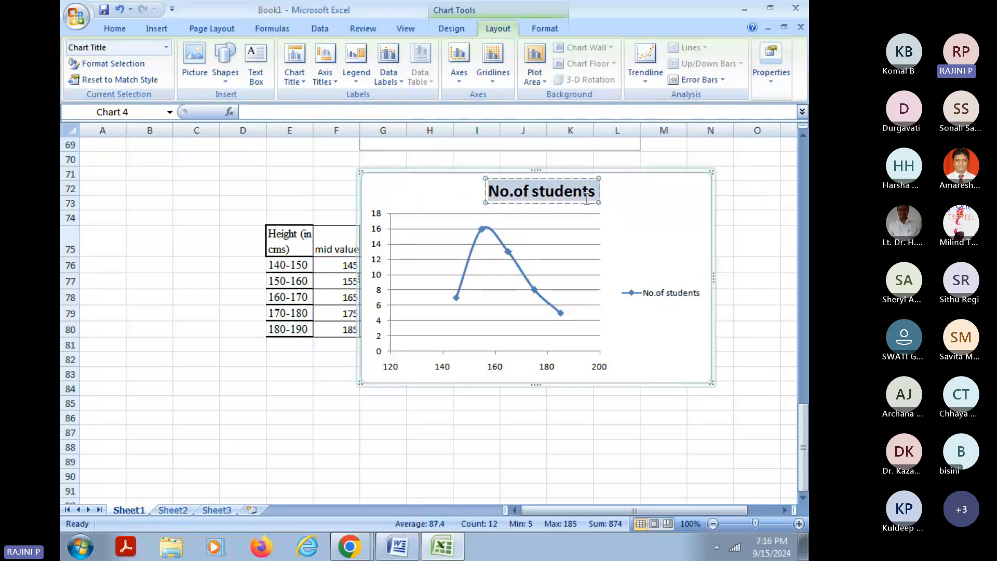
text(Histogrta)
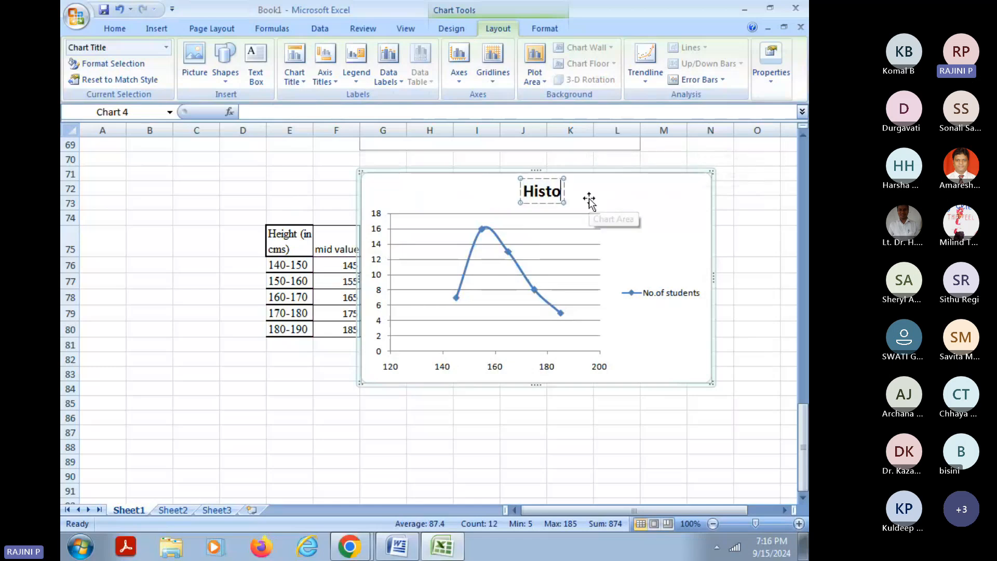
key(BackSpace)
key(BackSpace)
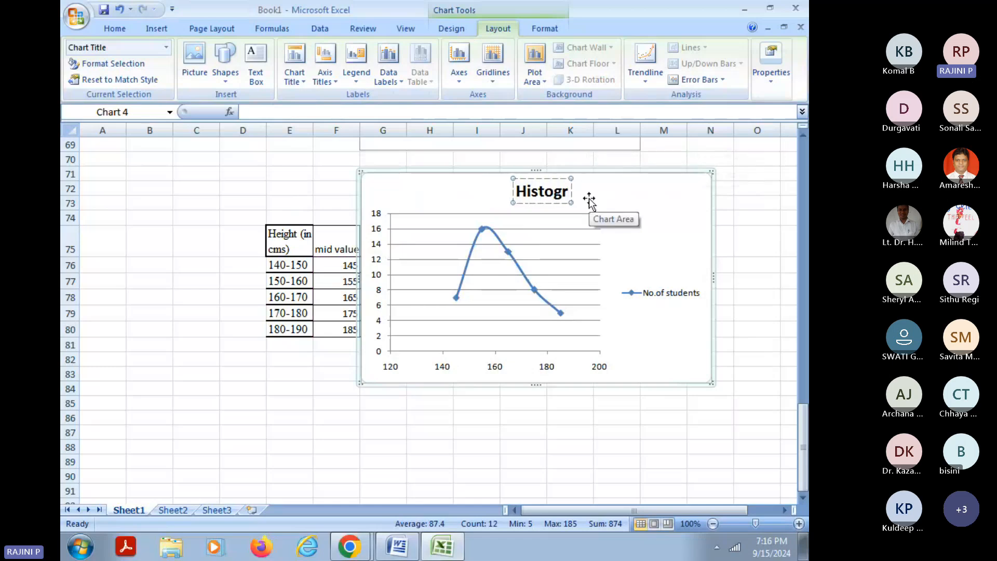
text(am)
click(681, 228)
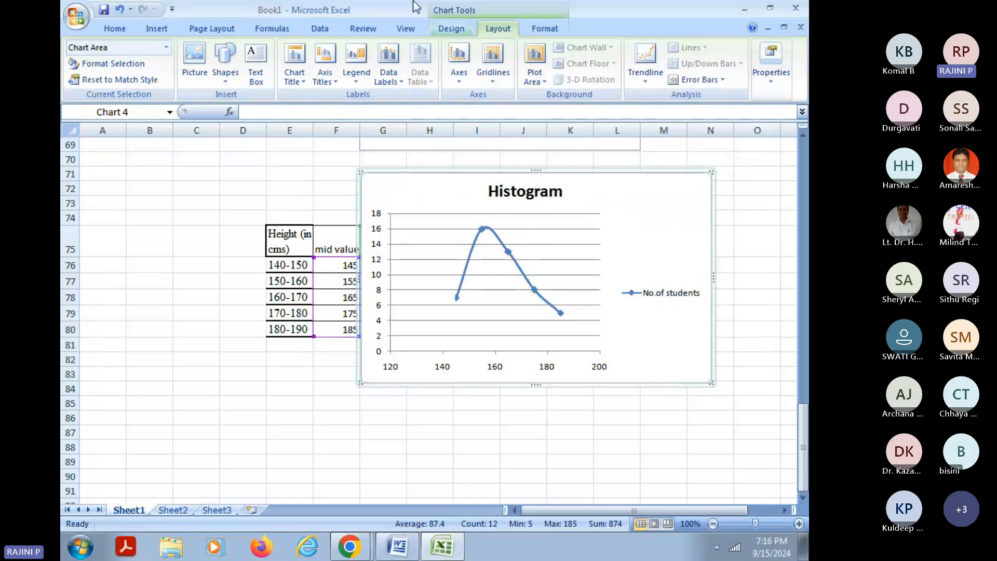
Step: Add a primary horizontal axis title below the scatter chart's axis
click(322, 79)
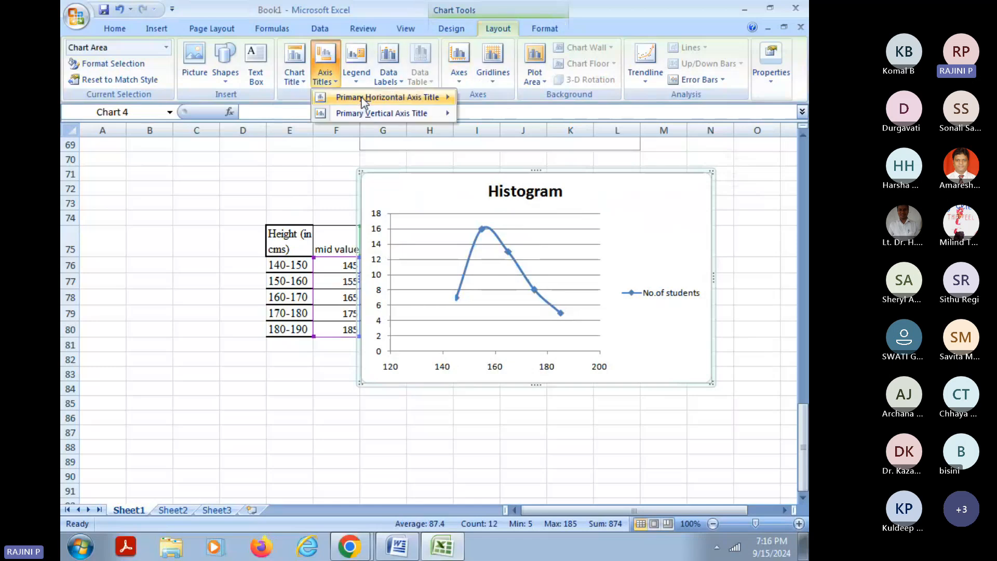
mouse_move(362, 101)
click(546, 149)
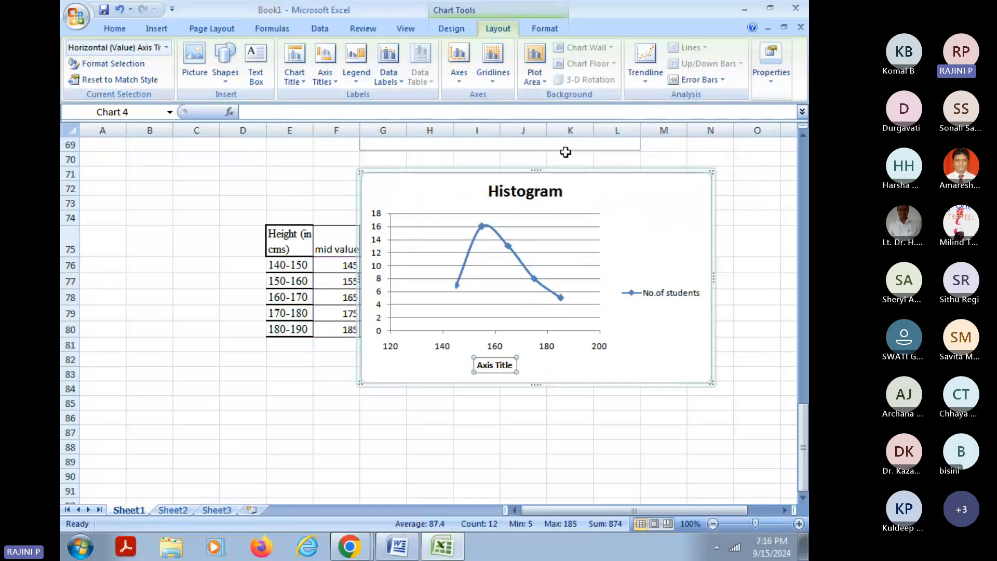
key(shift+F10)
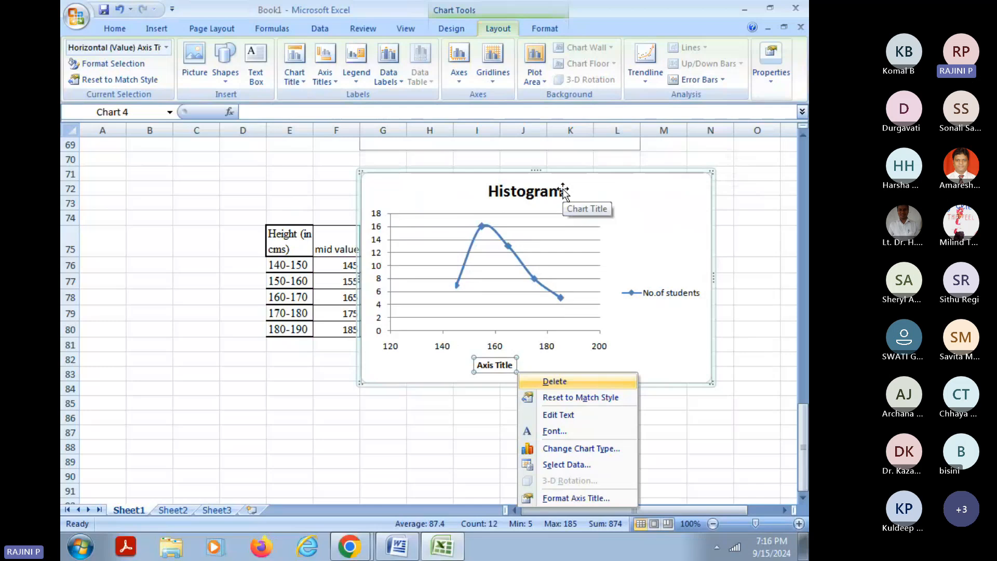
Step: Replace the horizontal axis title's placeholder text with "Height in cms"
click(498, 366)
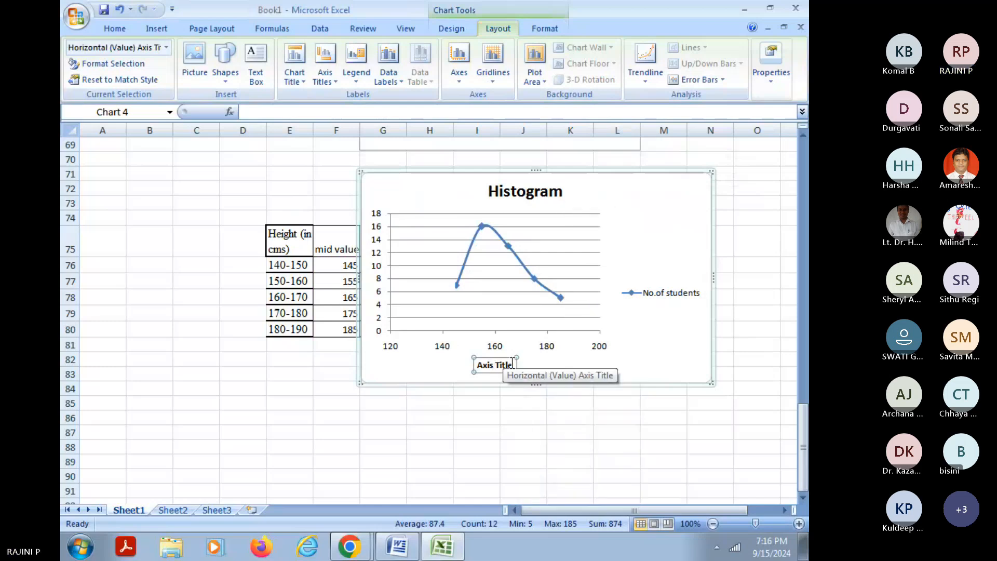
key(BackSpace)
key(BackSpace)
key(BackSpace)
key(BackSpace)
key(BackSpace)
key(BackSpace)
key(BackSpace)
key(BackSpace)
key(BackSpace)
key(BackSpace)
text(He)
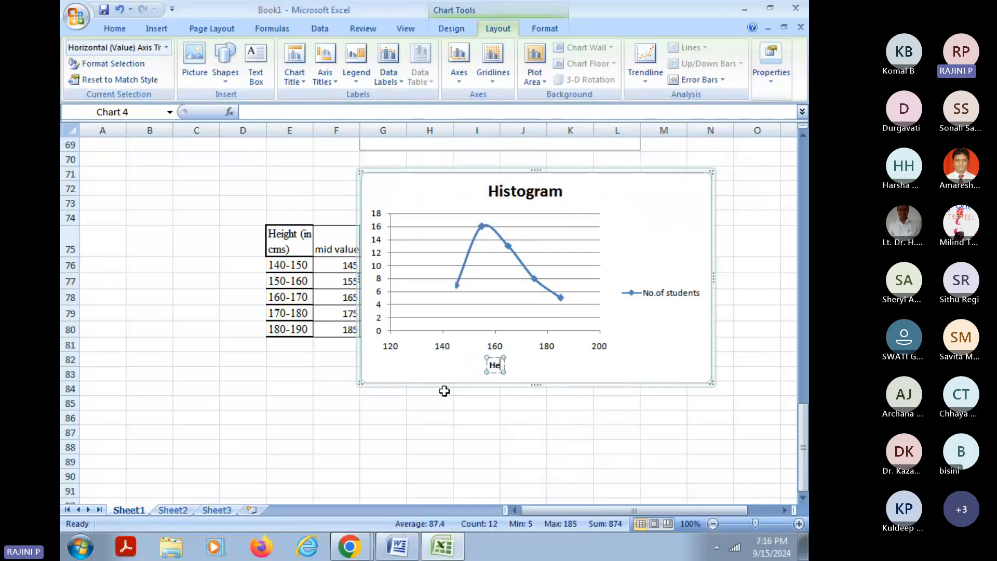
text(ight of)
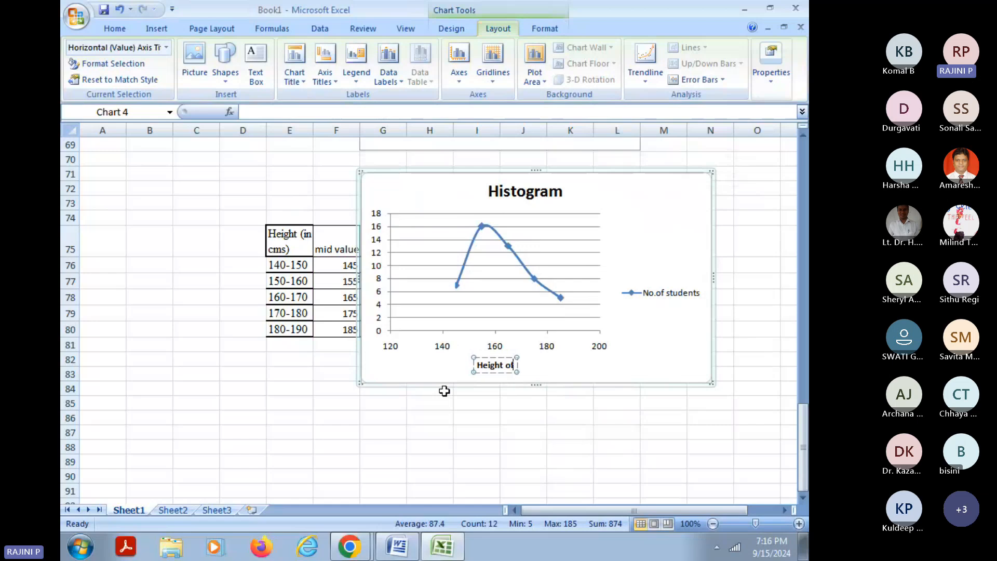
key(BackSpace)
key(BackSpace)
key(BackSpace)
text(()
key(BackSpace)
text(in cms)
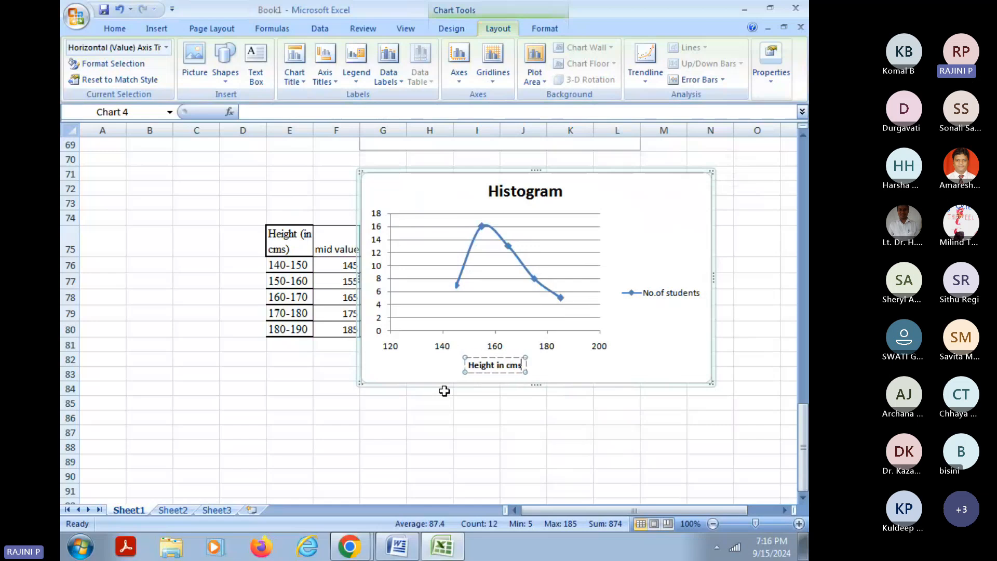
click(644, 253)
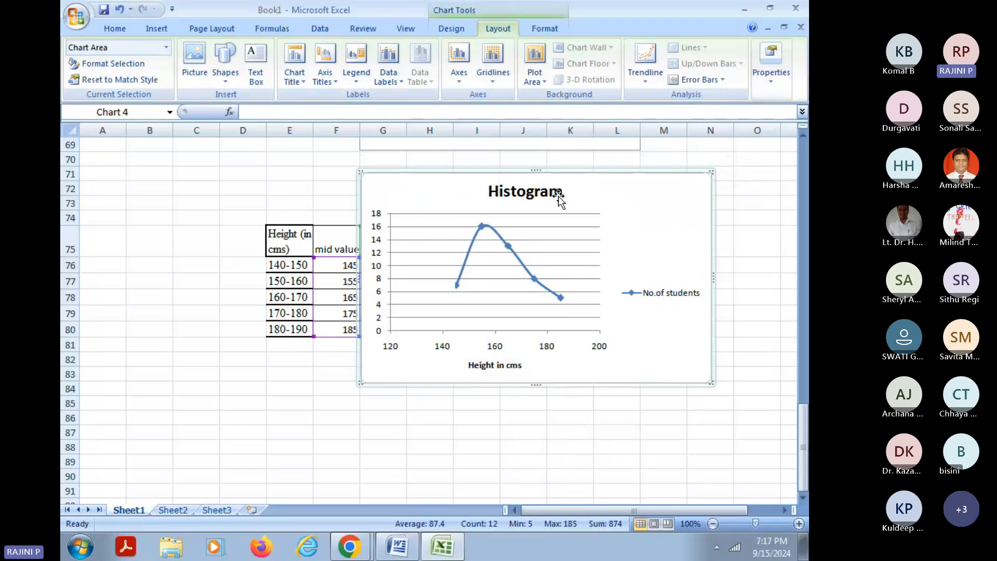
Step: Add a rotated primary vertical axis title to the scatter chart reading "No. of Students"
click(335, 79)
mouse_move(358, 118)
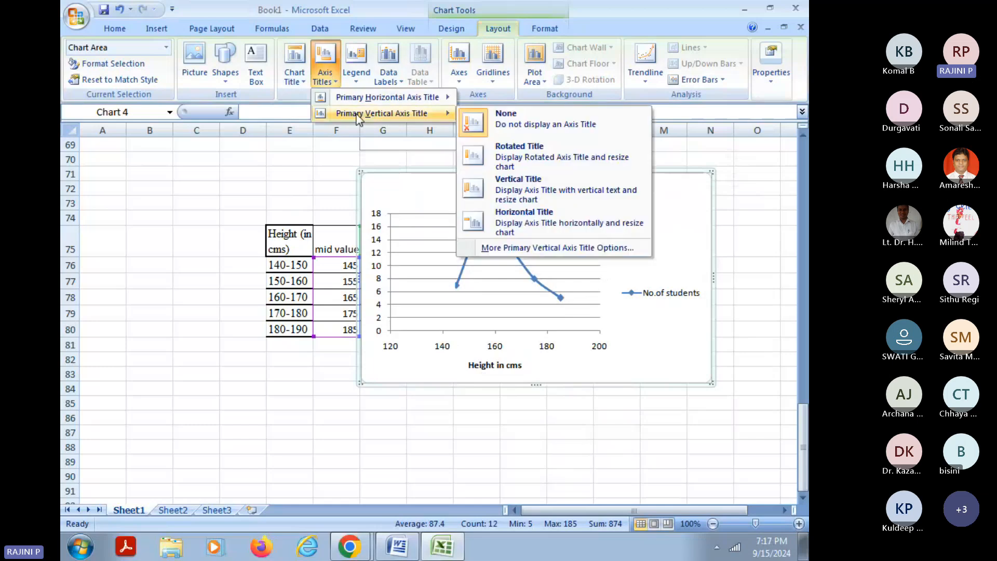
click(522, 156)
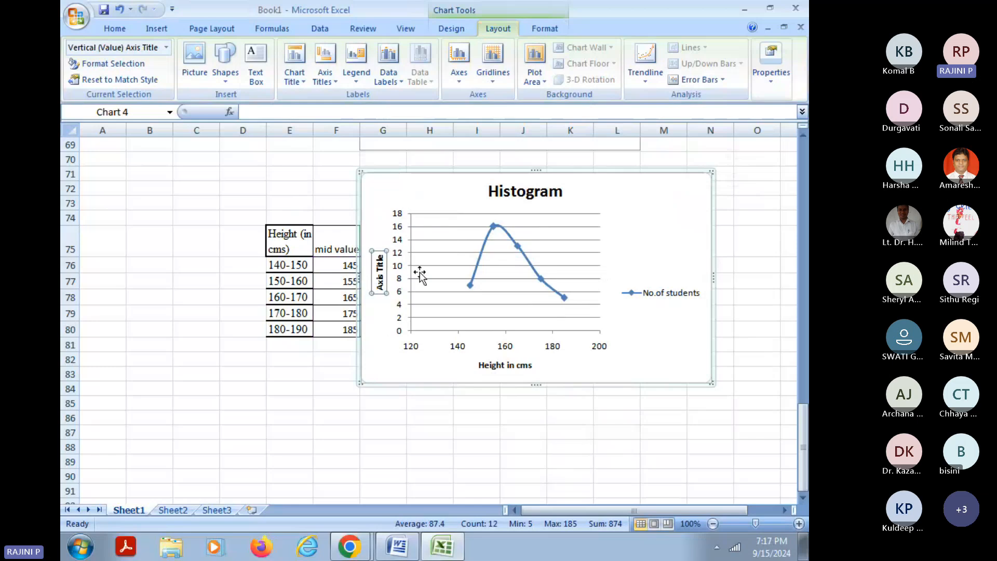
text(No. of Student)
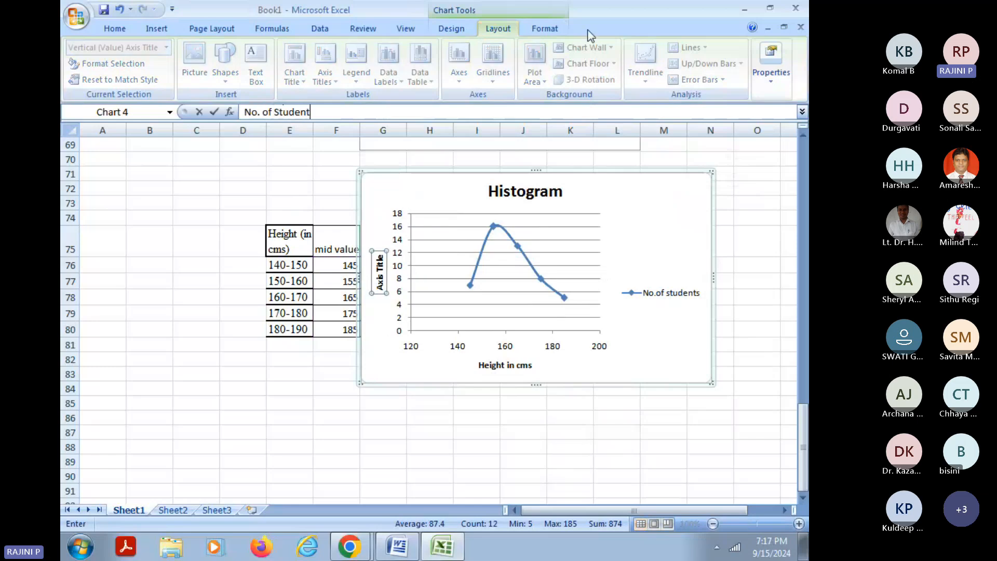
text(s)
key(Return)
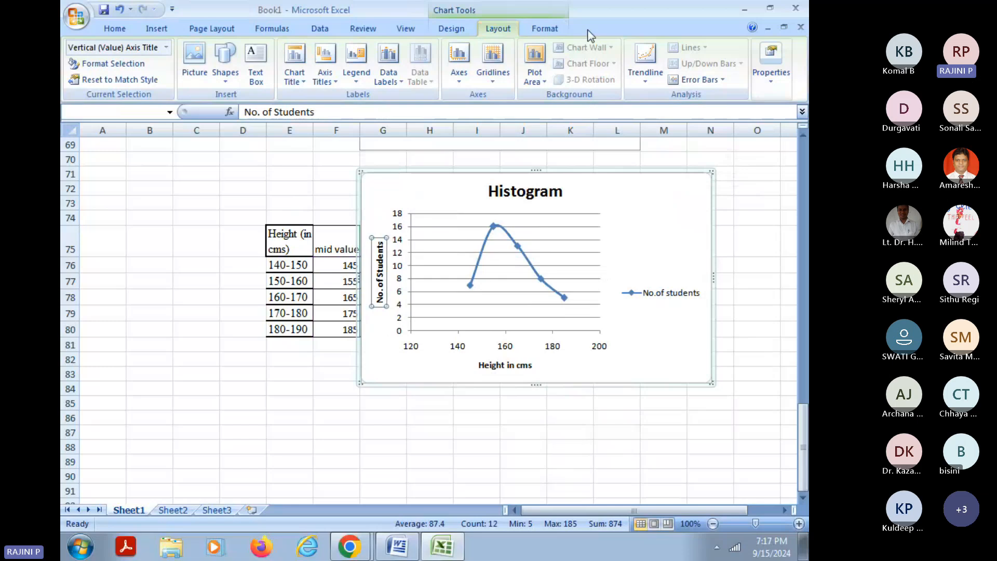
click(658, 239)
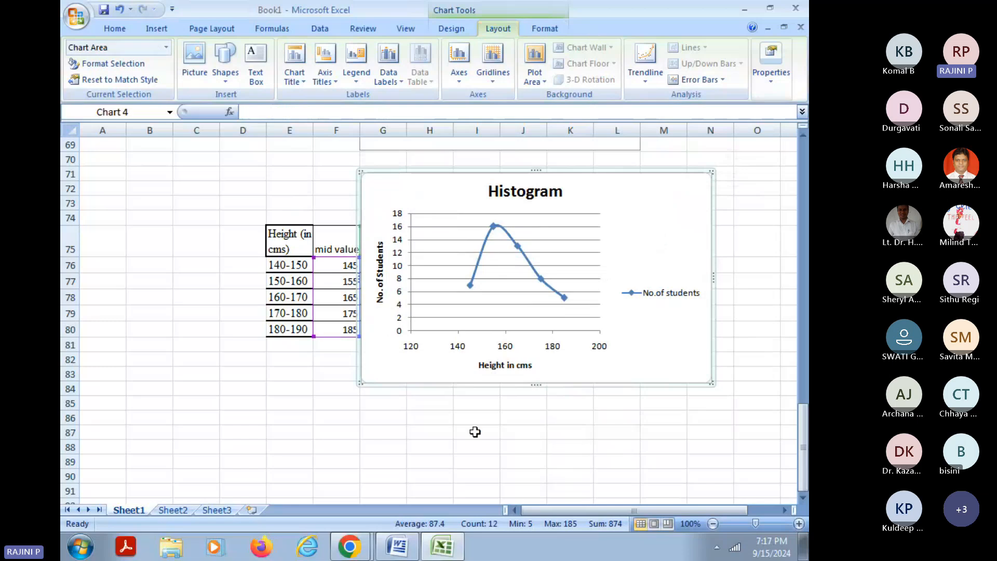
Step: Switch to the Microsoft Teams meeting in Chrome and toggle the microphone off and on again
mouse_move(358, 546)
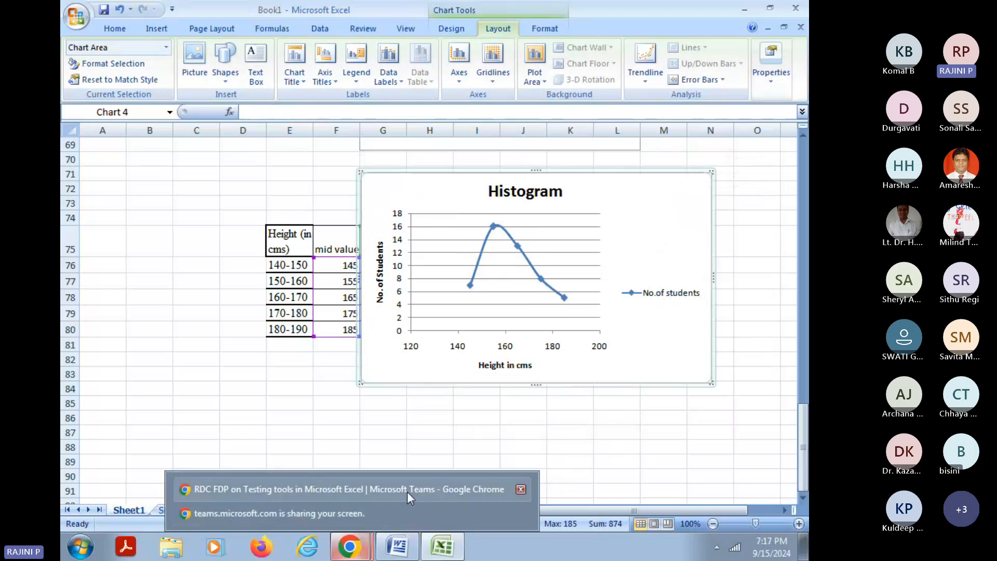
click(391, 484)
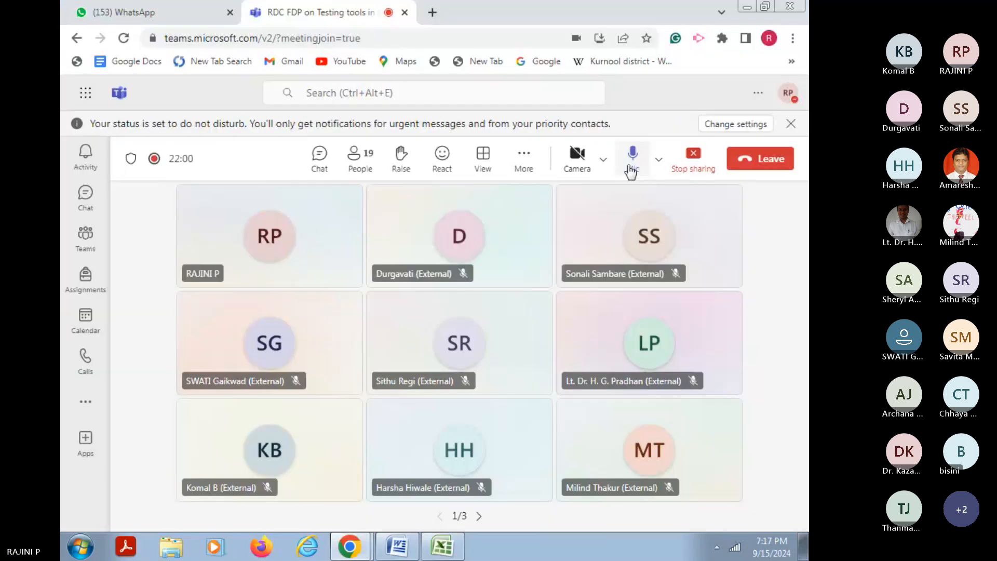
click(632, 161)
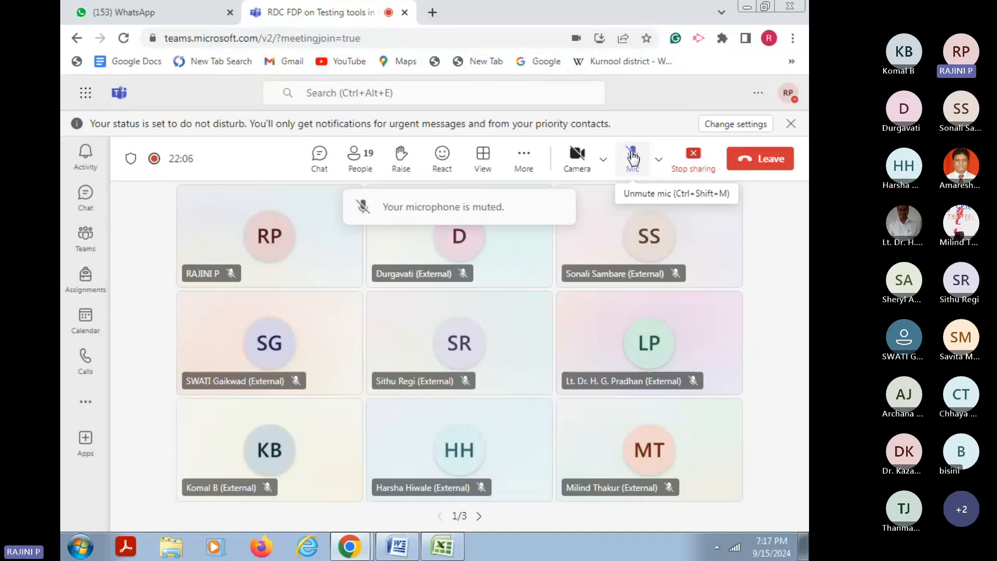
click(632, 155)
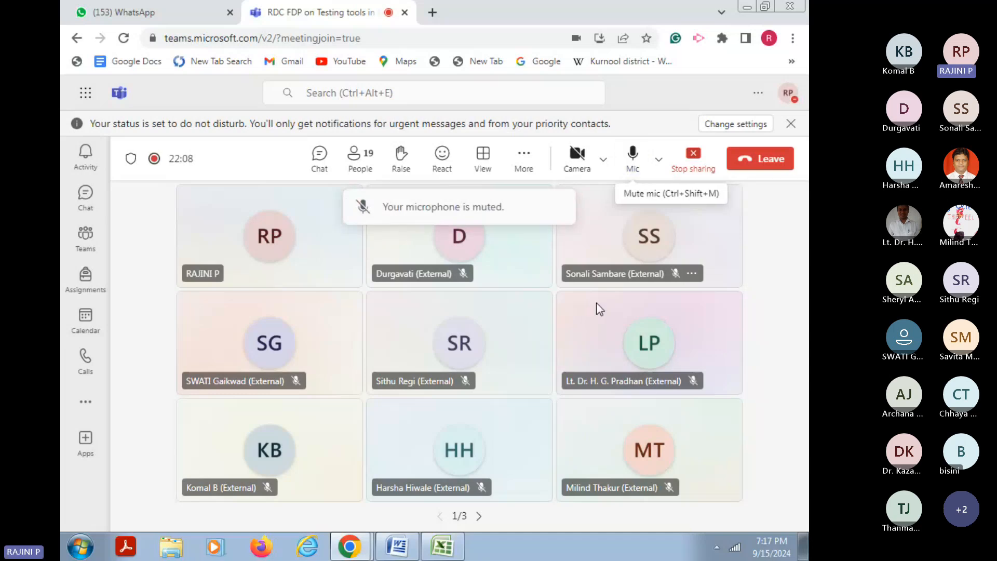
Step: Switch to the Word document FDP_15.09.2024 and copy question 5's table of daily income and number of workers
click(404, 549)
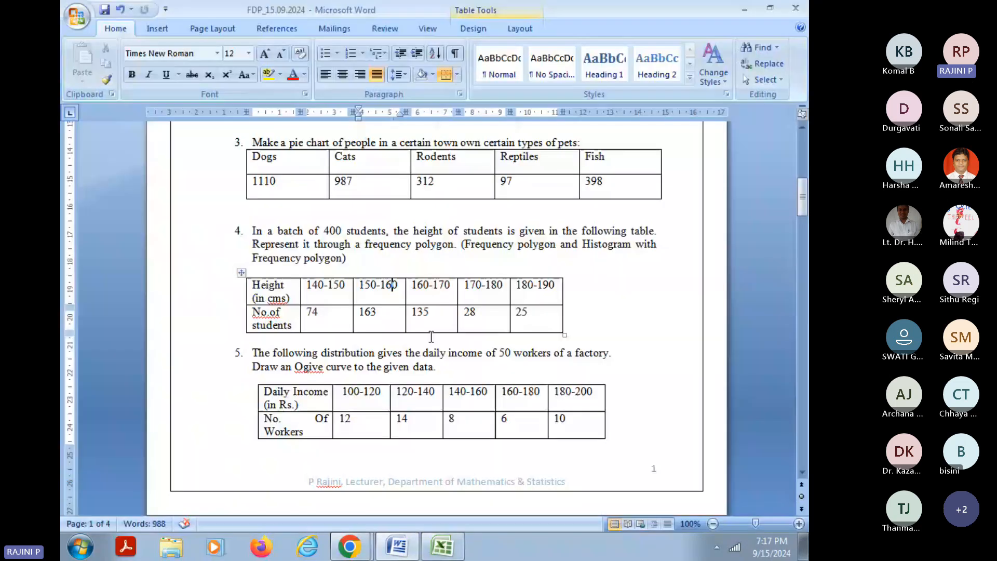
scroll(431, 336, down, 1)
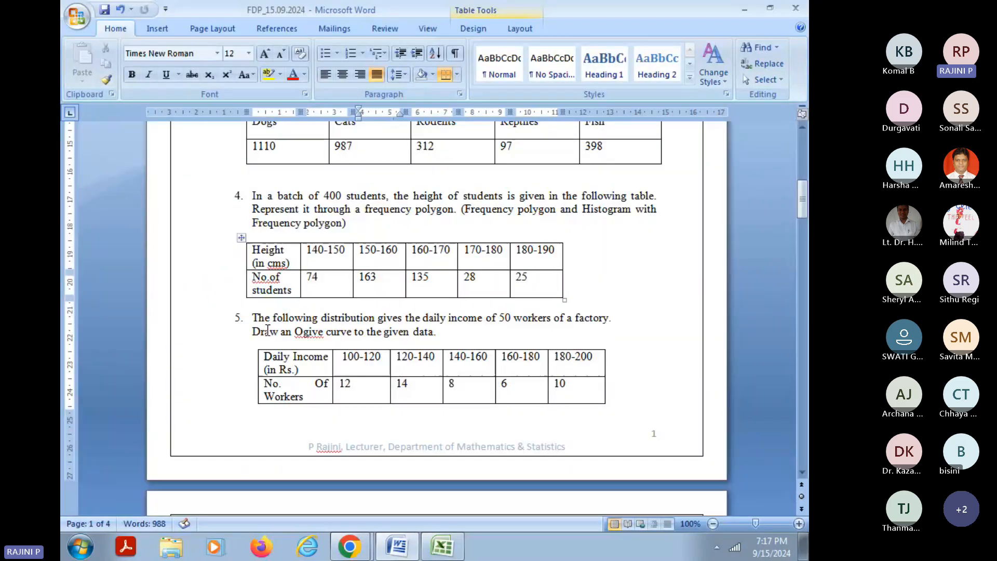
click(359, 386)
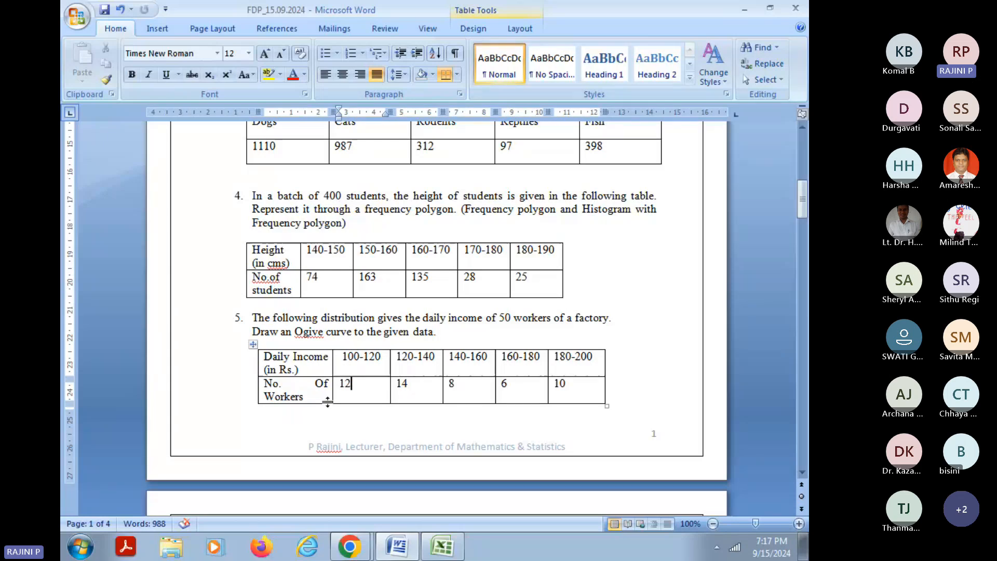
drag(327, 400, 301, 356)
key(ctrl+c)
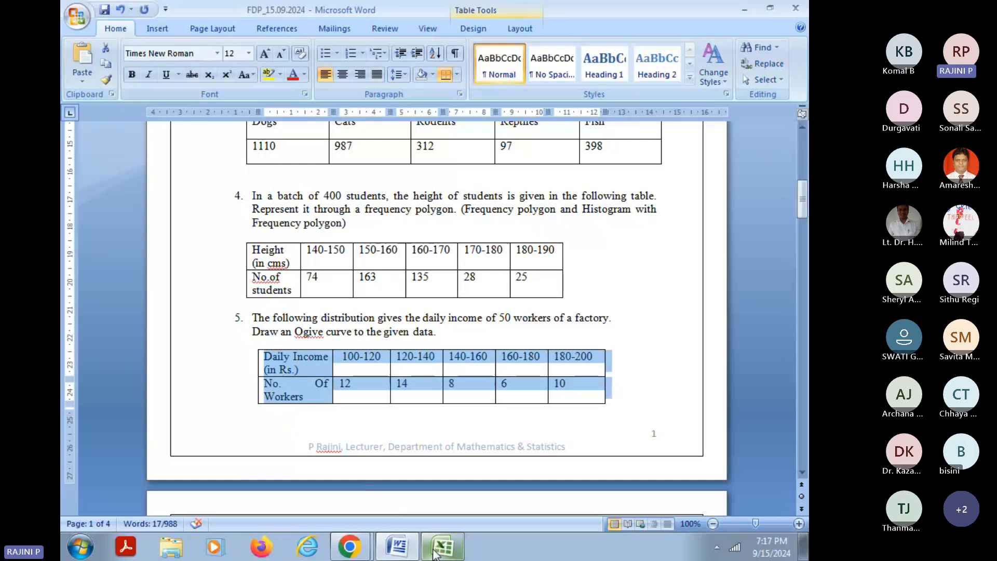
Step: Switch to the Excel workbook and paste the daily income table at cell E92
click(443, 547)
click(276, 263)
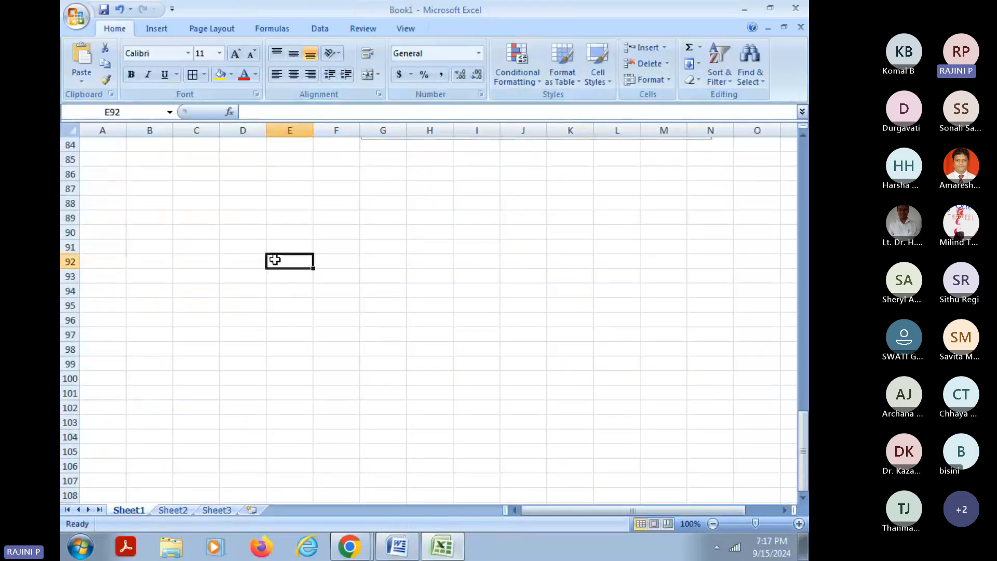
key(ctrl+v)
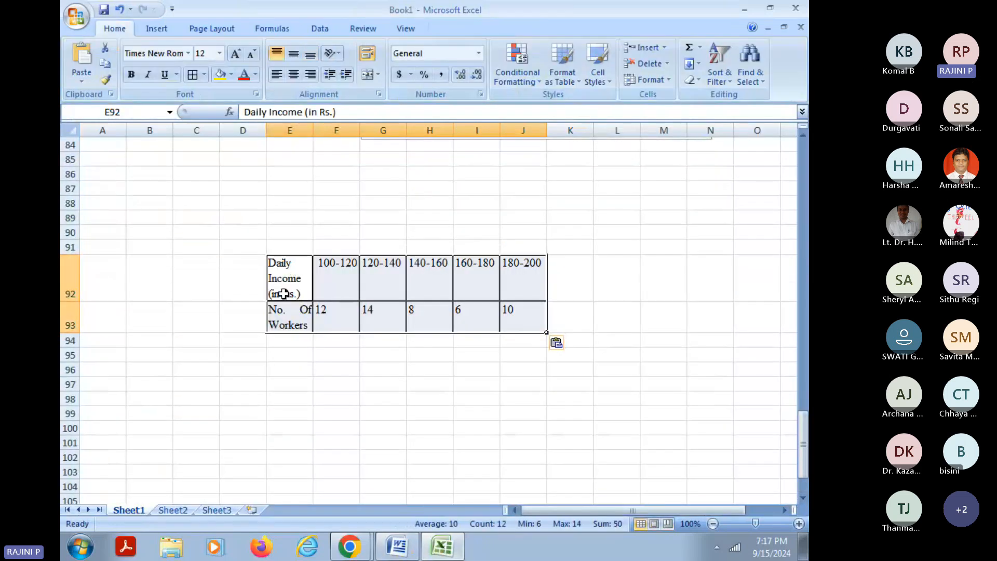
Step: Copy the pasted daily income table and paste it transposed at cell E96, clearing the copy selection
scroll(683, 240, down, 1)
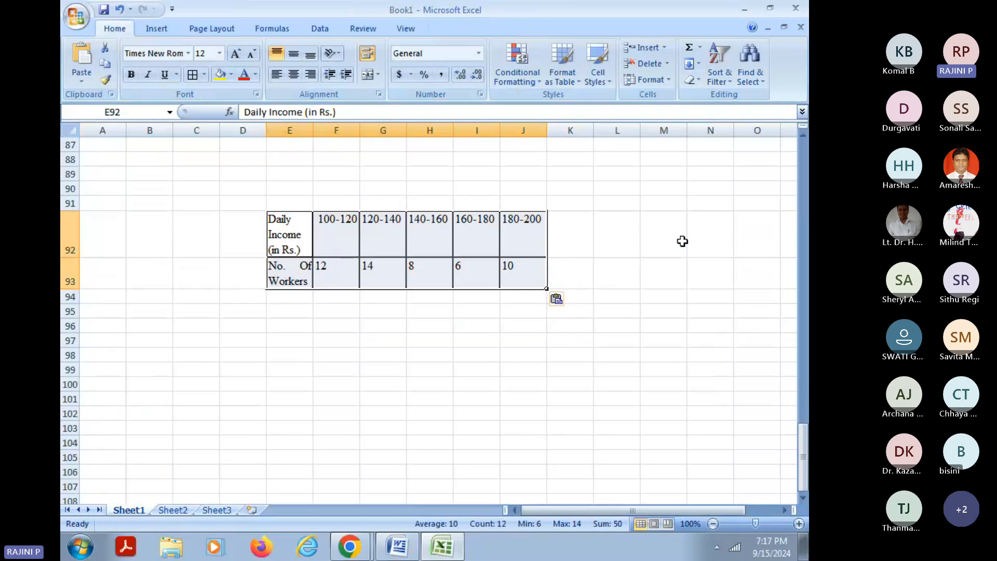
key(ctrl+c)
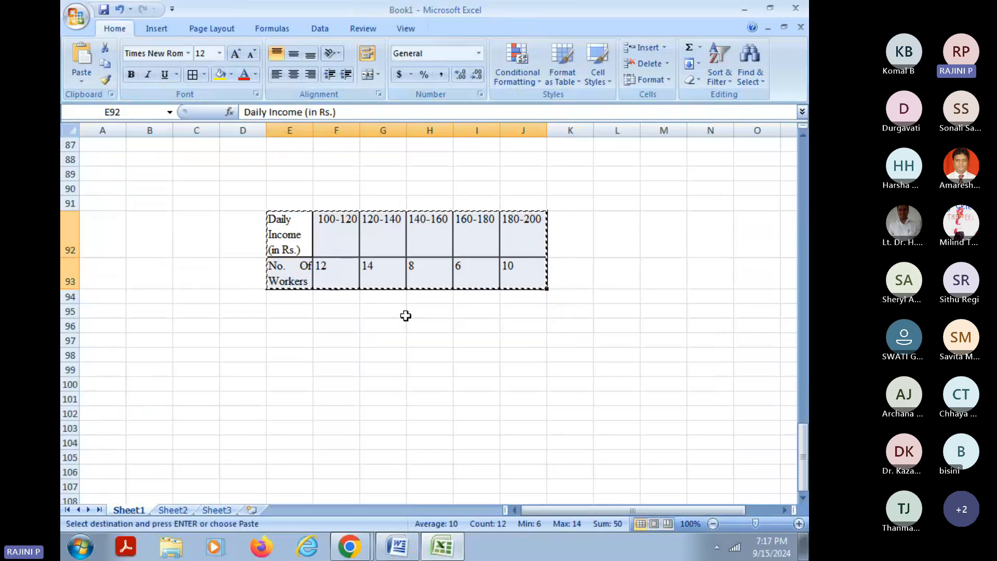
click(294, 328)
right_click(295, 329)
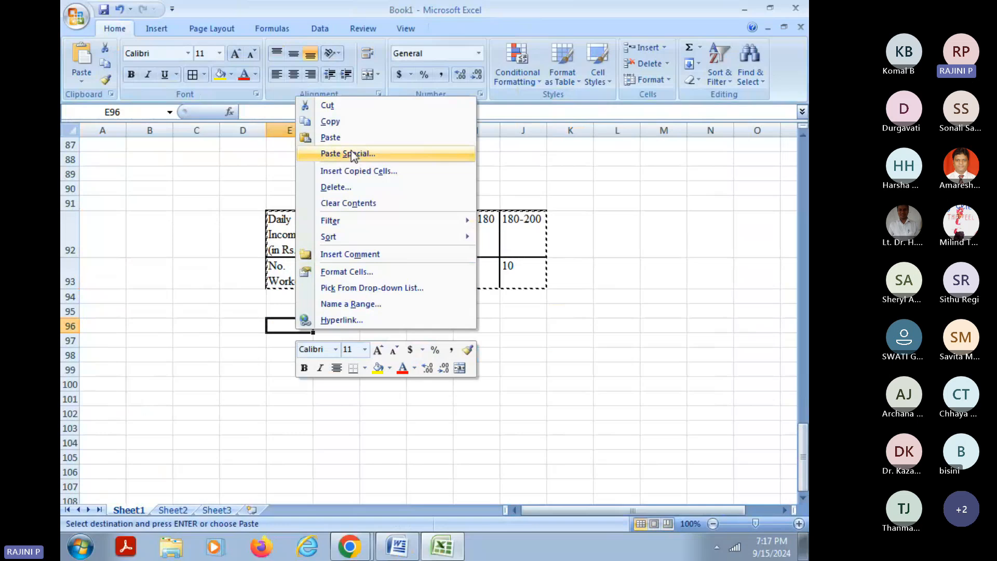
click(353, 153)
click(362, 219)
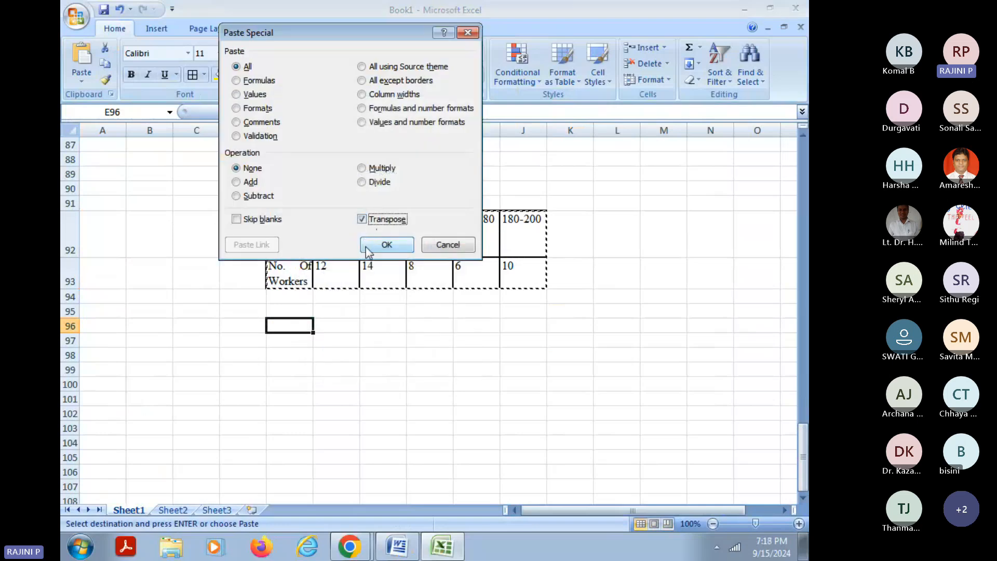
click(366, 245)
key(Escape)
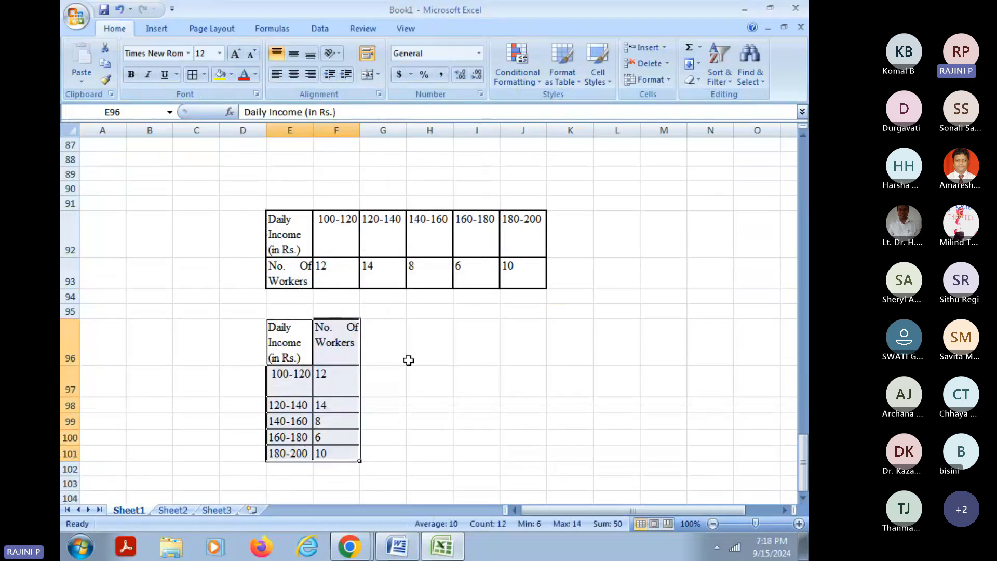
Step: Enter the heading Class in cell G96, beside the transposed daily income table
click(396, 356)
scroll(281, 268, down, 2)
drag(293, 207, 352, 329)
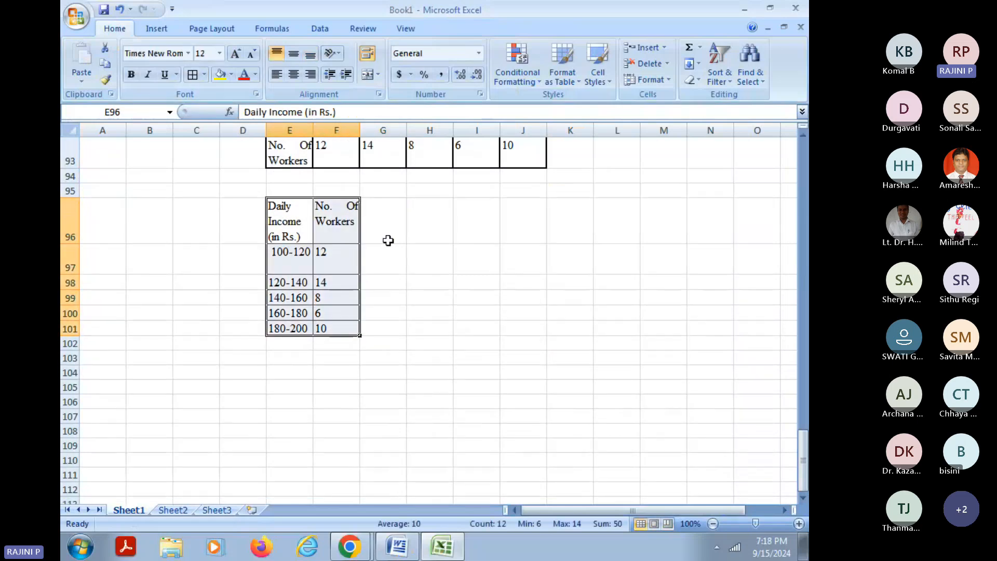
click(385, 237)
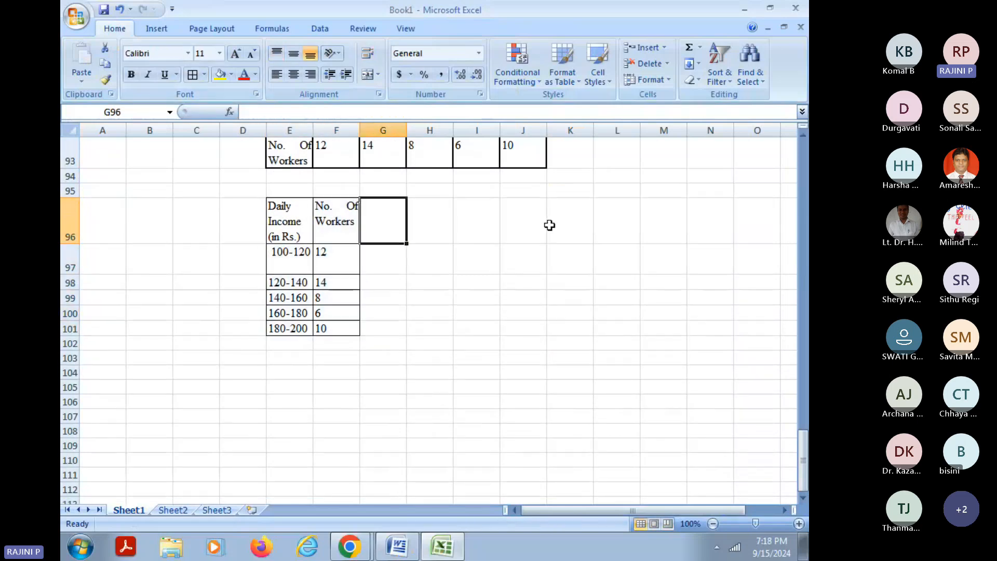
text(Class)
key(Return)
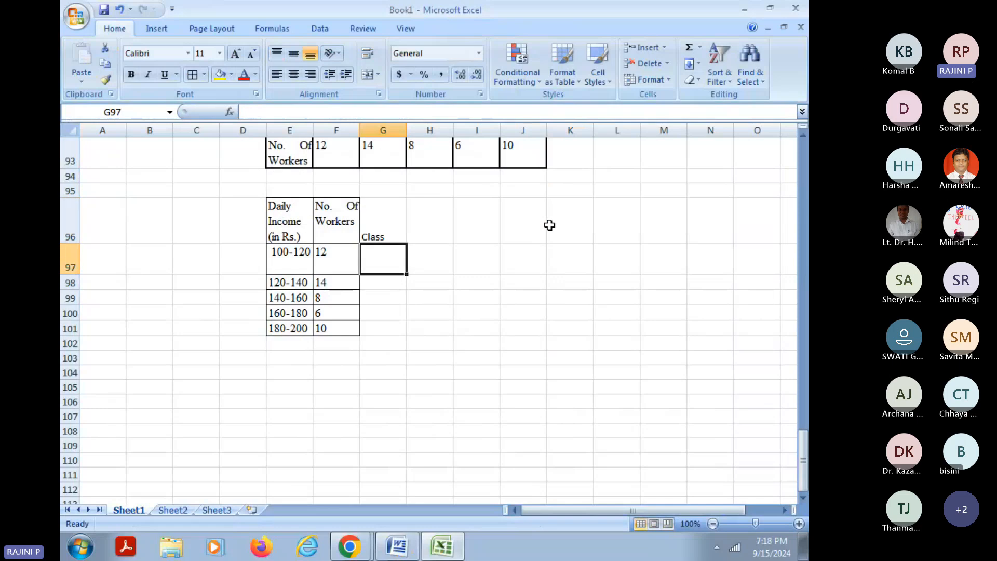
Step: Enter 100 and 120 in G97:G98 and extend the series down to 200 in G102 as the class boundaries
click(283, 254)
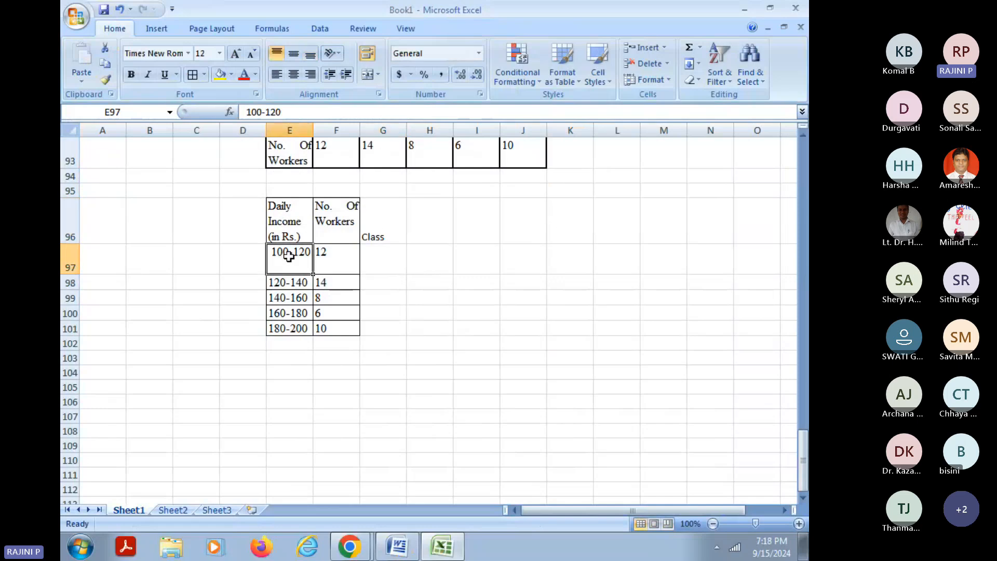
click(302, 330)
drag(285, 252, 341, 329)
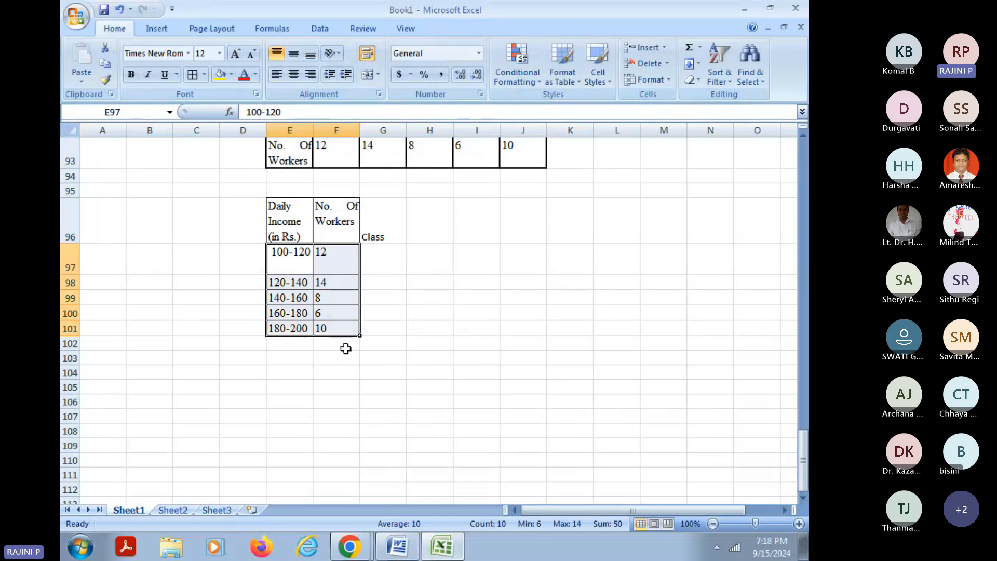
click(387, 257)
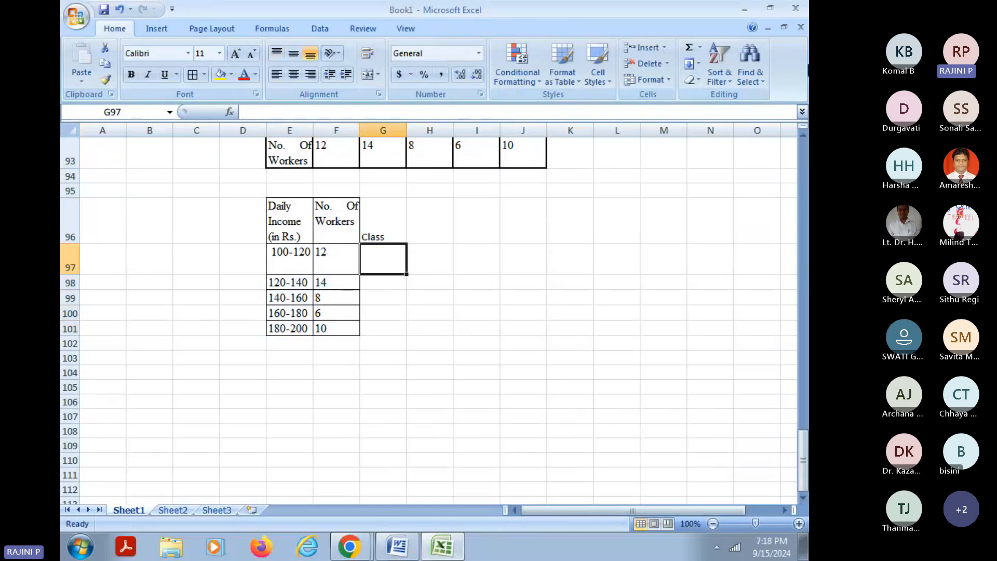
text(100)
key(Return)
text(120)
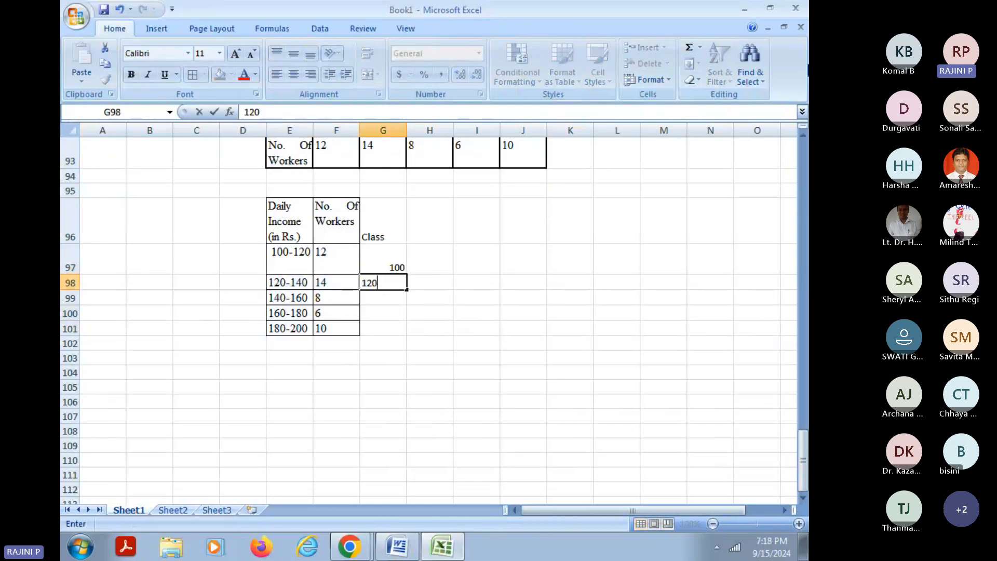
key(Return)
drag(384, 260, 396, 347)
Step: Compare the daily income intervals in E97:E101 with the class boundaries in column G
click(290, 330)
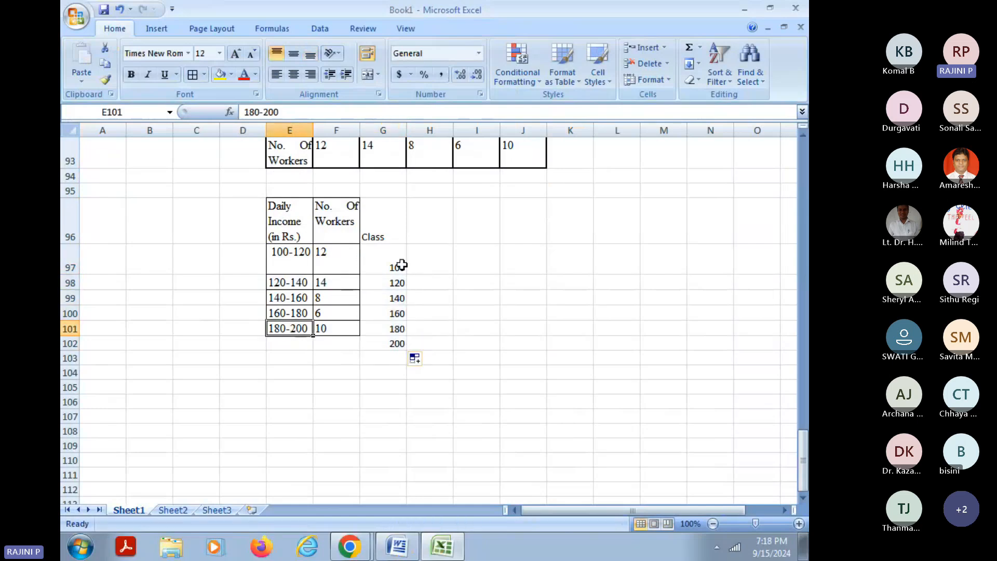
click(402, 265)
click(285, 253)
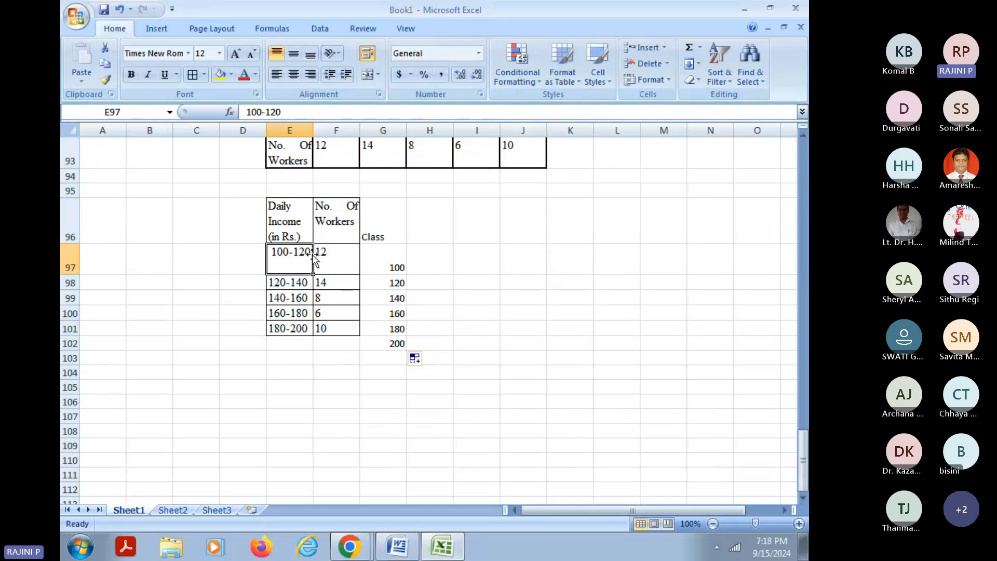
click(295, 283)
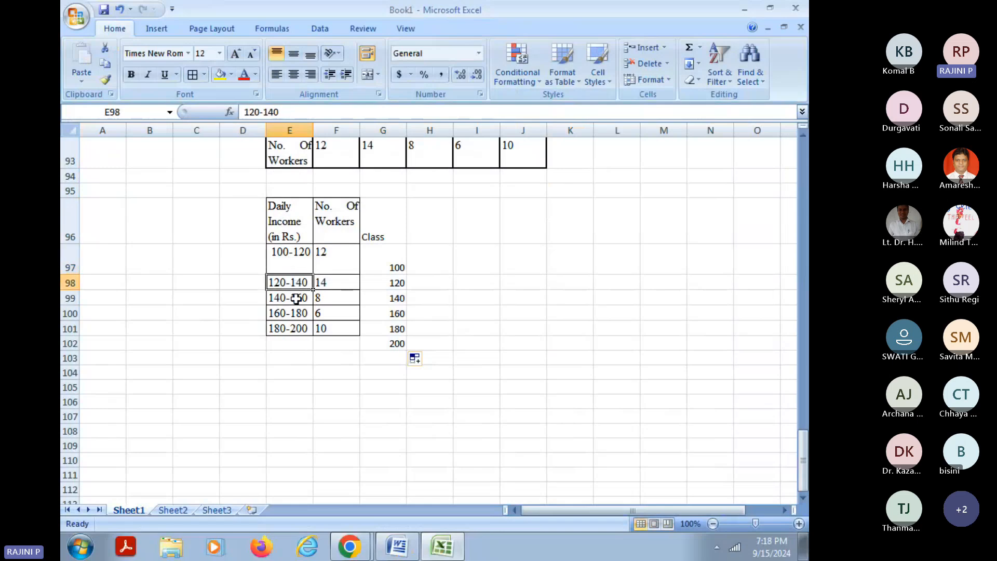
click(296, 299)
click(290, 314)
click(292, 328)
click(385, 344)
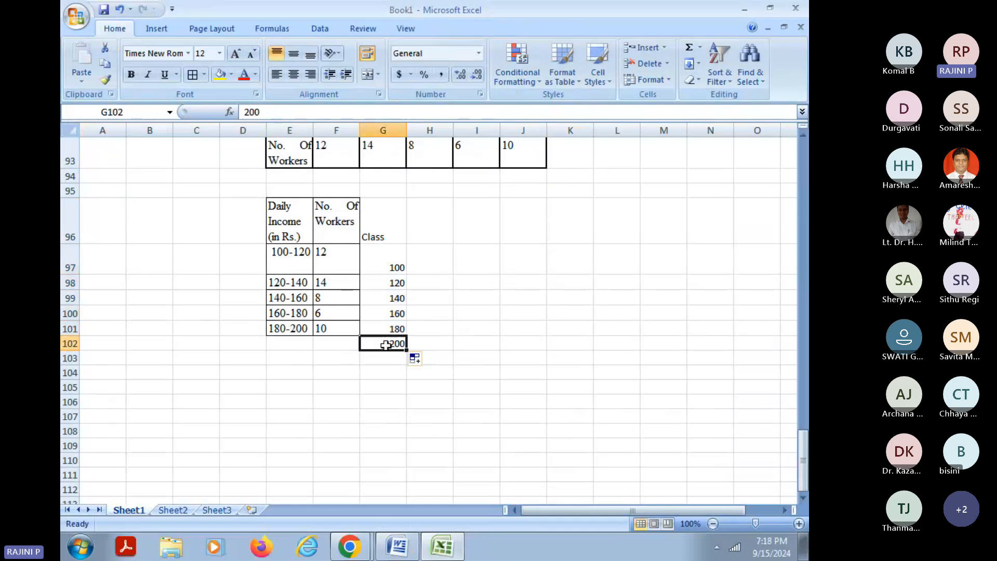
click(433, 221)
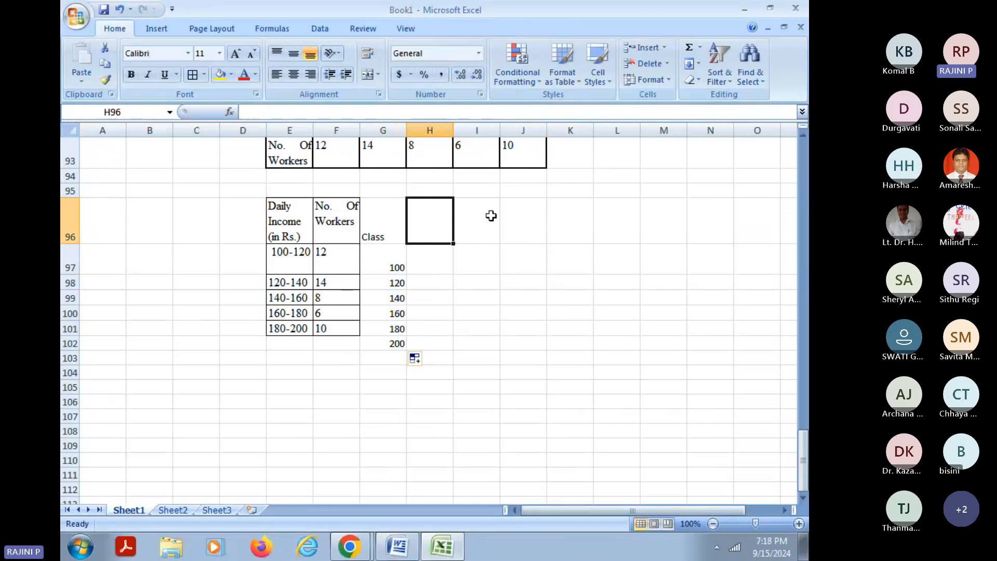
text(f)
key(Return)
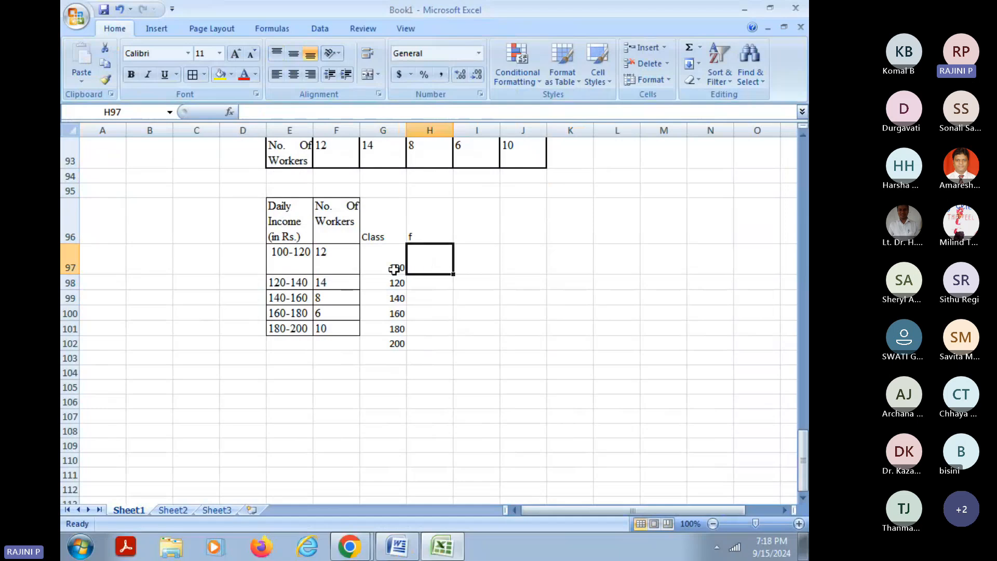
Step: Enter the heading LCF in cell H96
click(418, 236)
text(L)
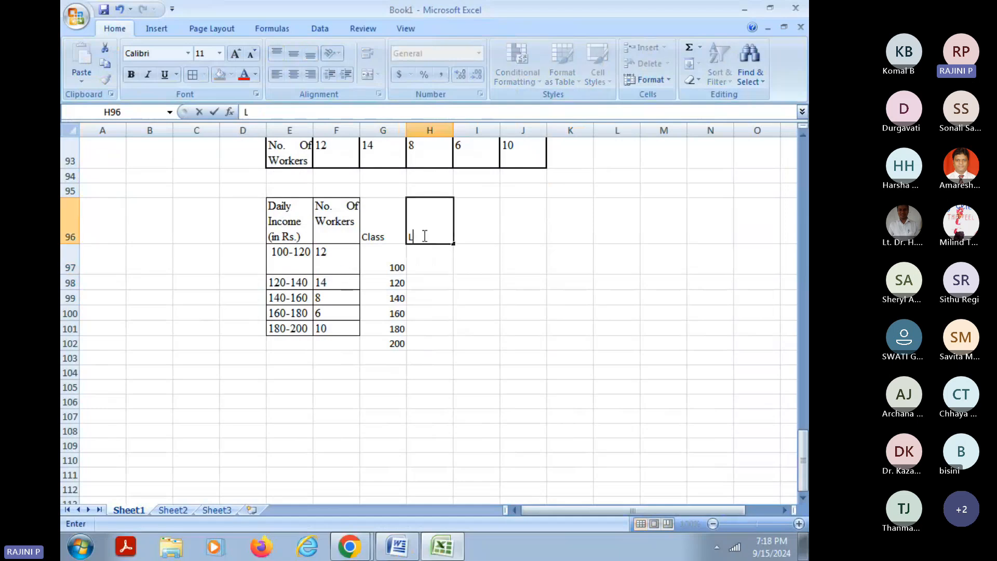
text(CF)
key(Return)
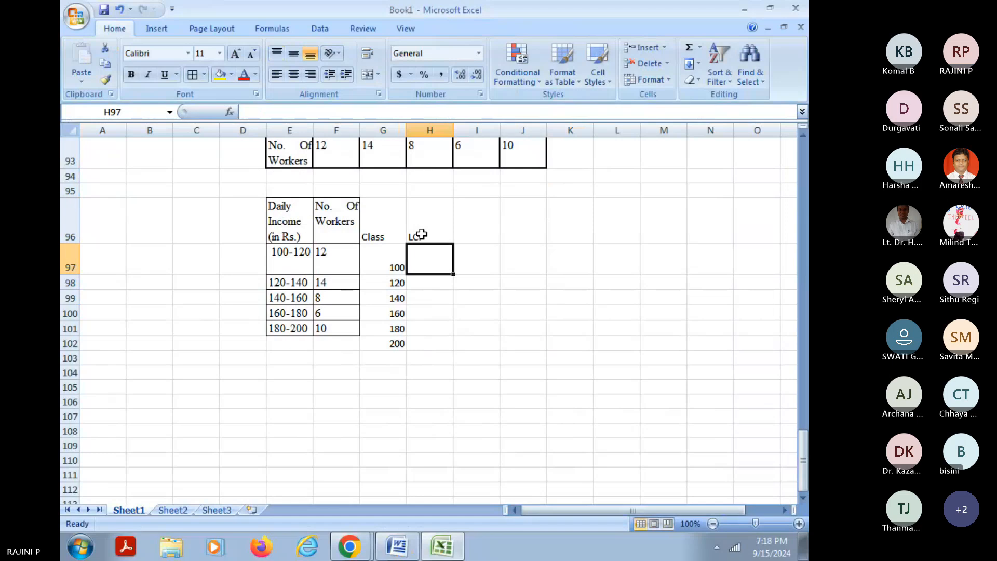
Step: Enter the sample frequencies 1, 3, 5 and 8 in cells L96:L99
click(618, 234)
text(1)
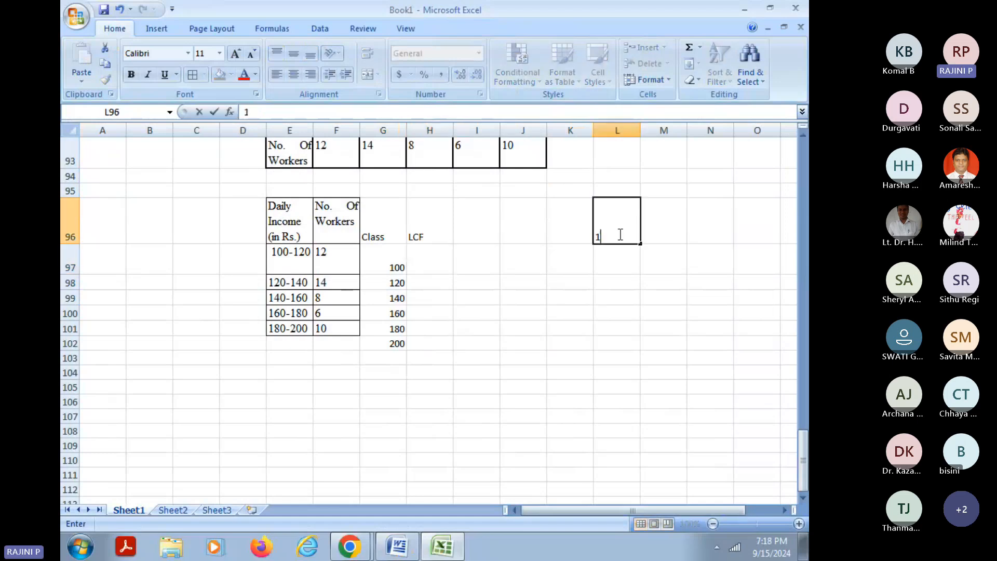
key(Return)
text(3)
key(Return)
key(Return)
key(Up)
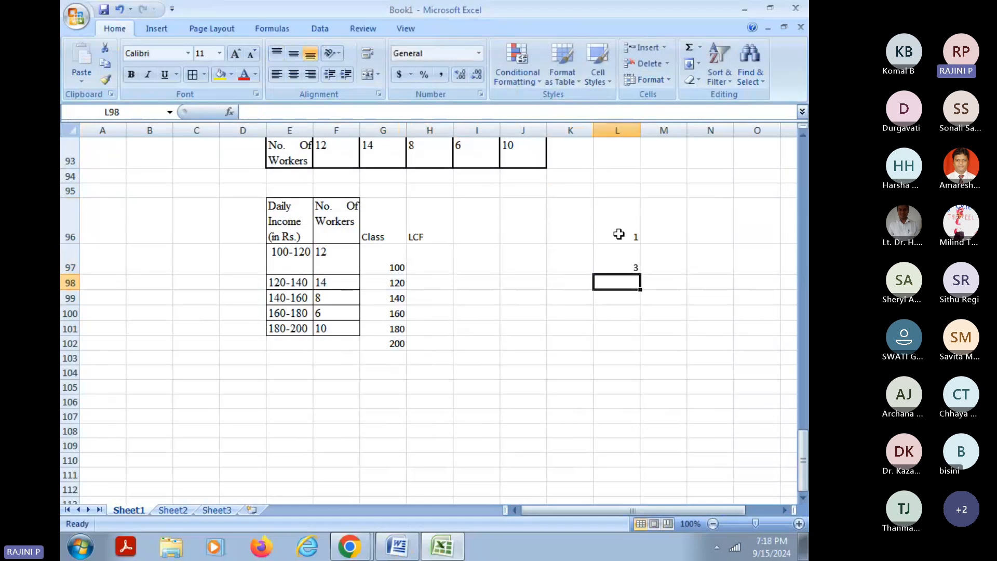
text(5)
key(Return)
text(8)
key(Return)
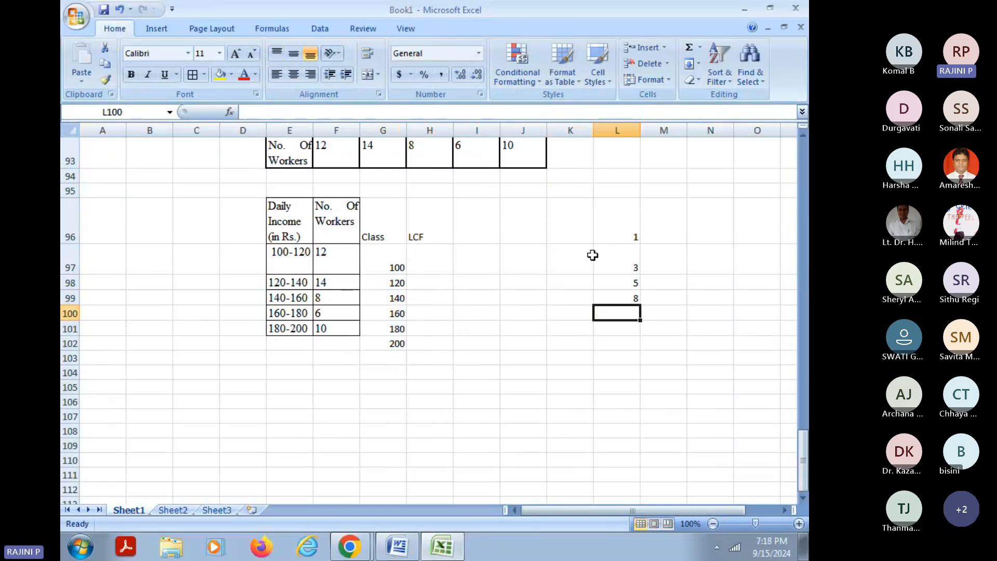
Step: Start a sample cumulative column with 1 in M96 and the formula =1+L97 in M97
click(667, 230)
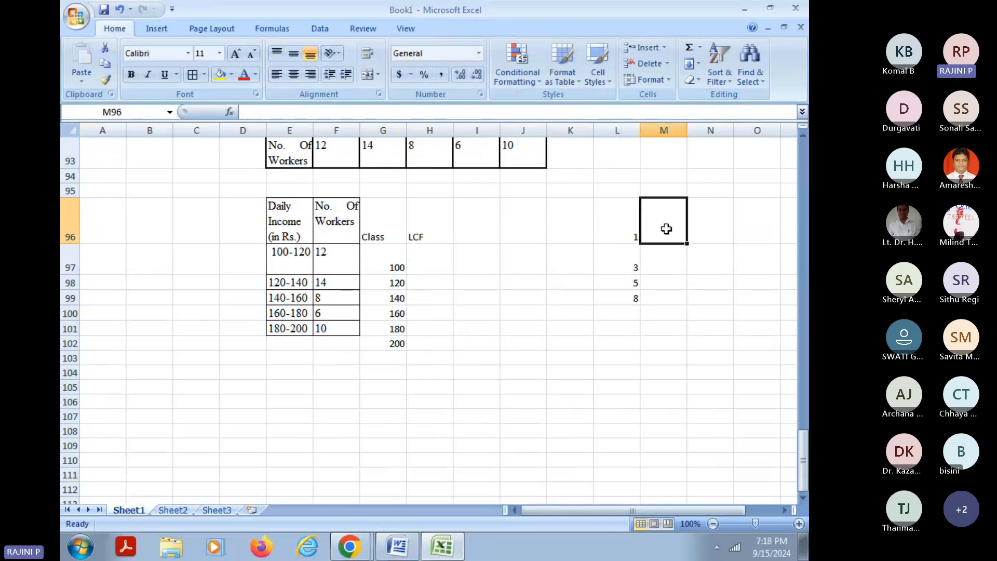
text(1)
key(Return)
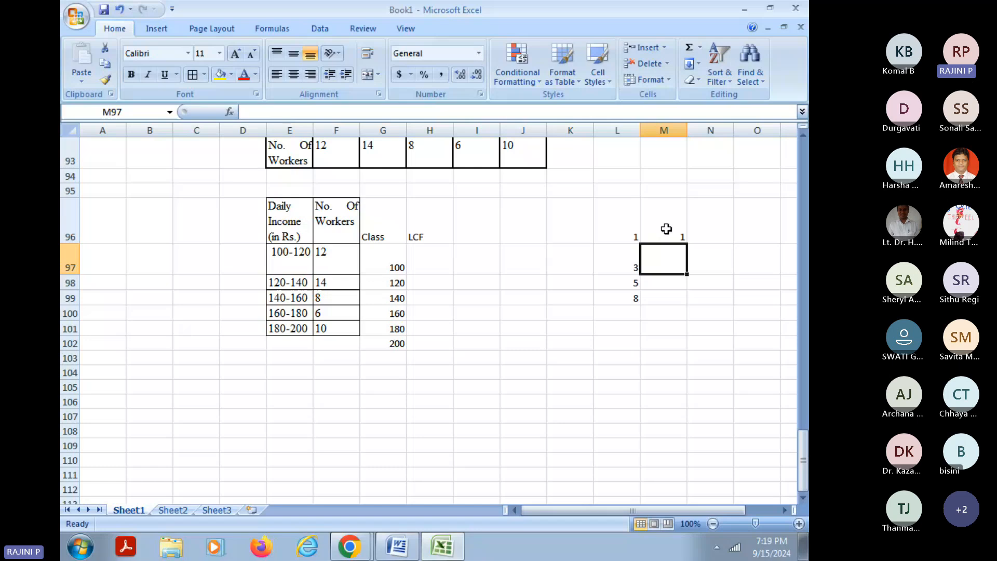
text(=1+)
click(617, 258)
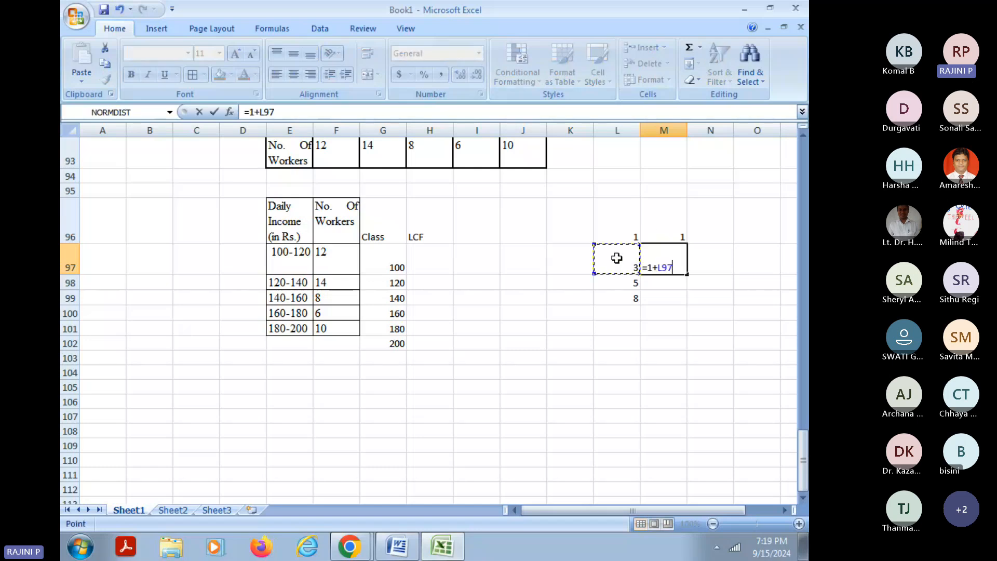
key(Return)
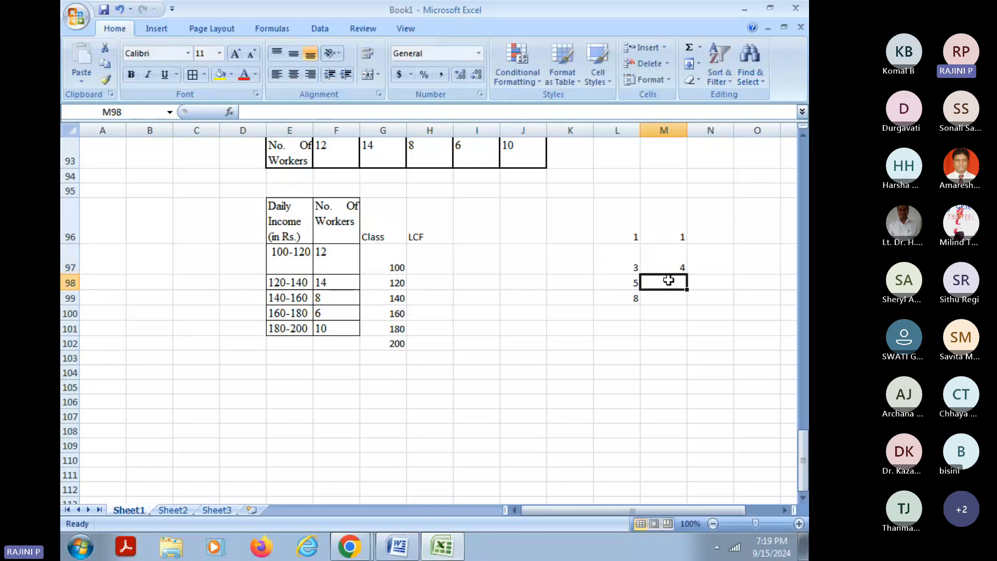
Step: Continue the sample cumulative column with =4+L98 in M98 and =M98+L99 in M99
text(=4)
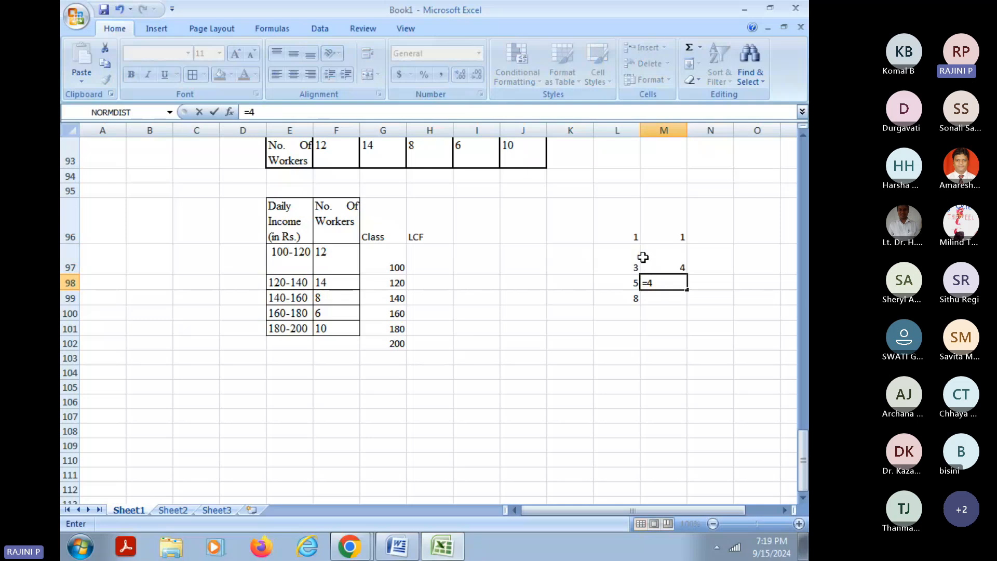
text(+)
click(612, 289)
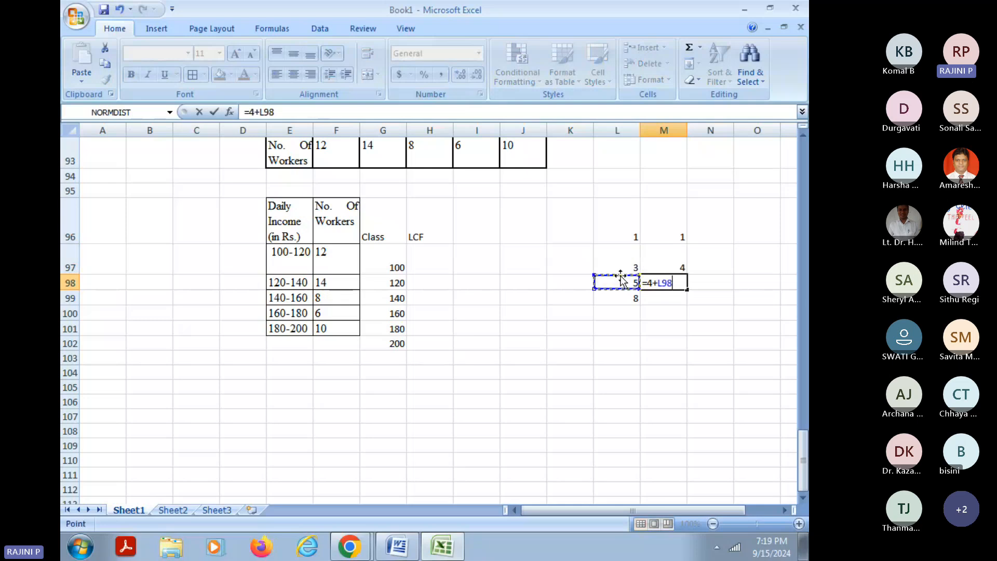
key(Return)
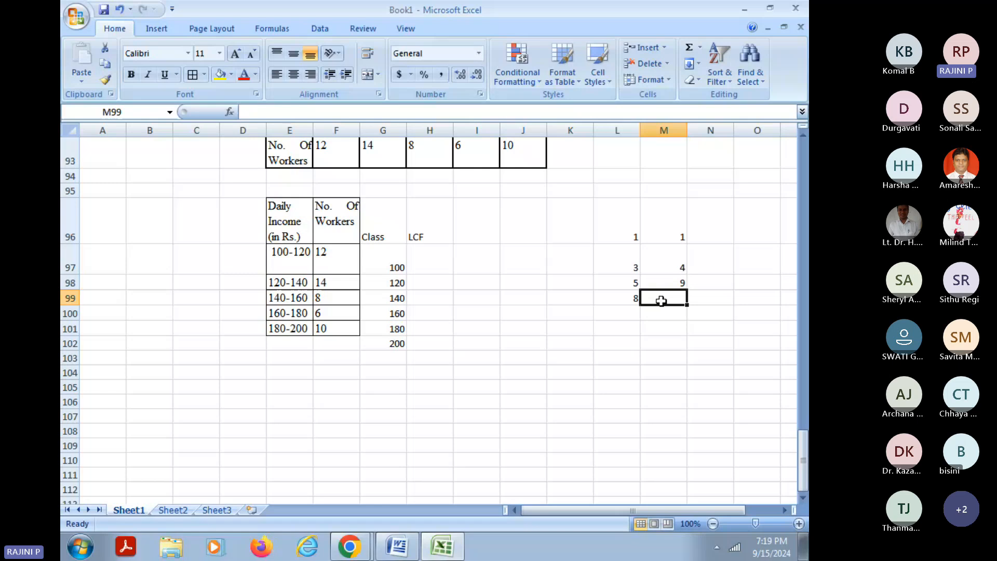
text(=M98+)
click(616, 296)
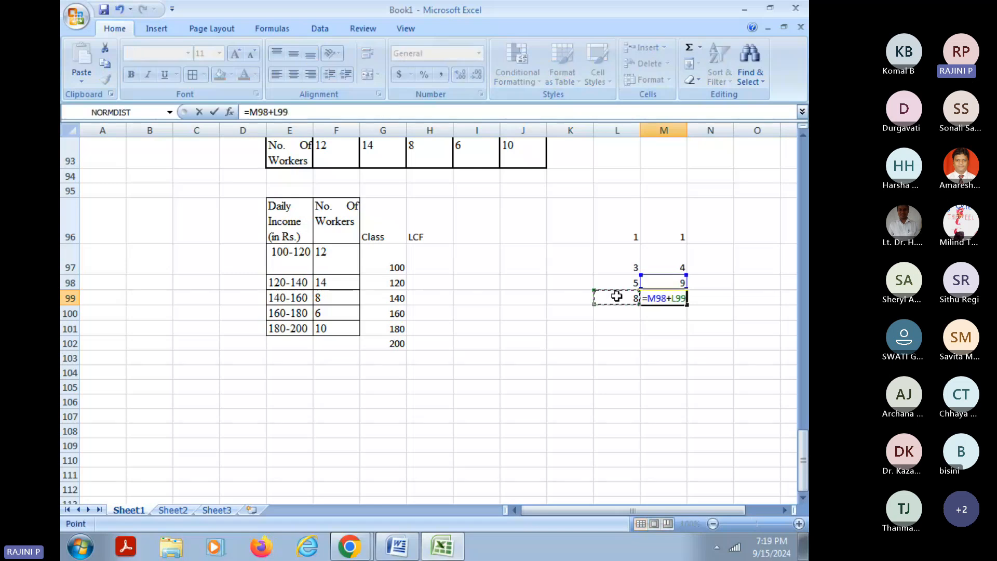
key(Return)
Step: Clear the sample frequencies and cumulative values in the range L96:N101
drag(675, 229, 670, 299)
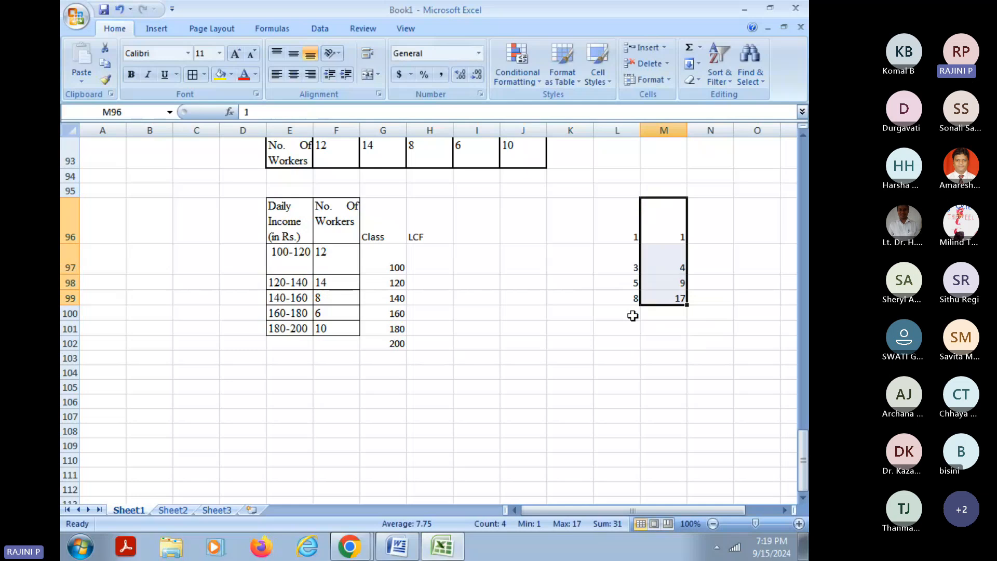
click(598, 222)
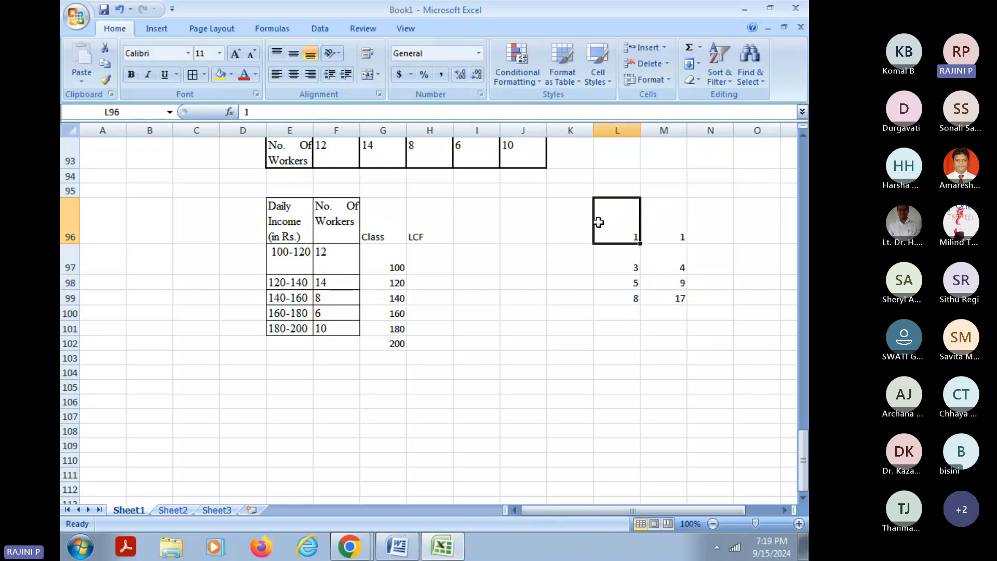
drag(599, 222, 690, 318)
key(Delete)
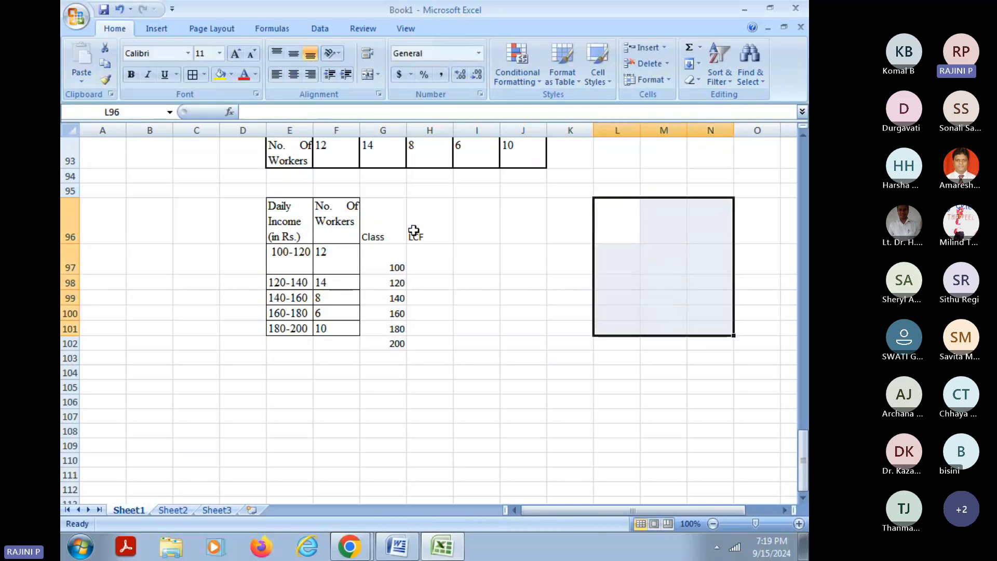
Step: Enter 0 in H97 as the LCF value for class boundary 100
click(414, 230)
click(423, 260)
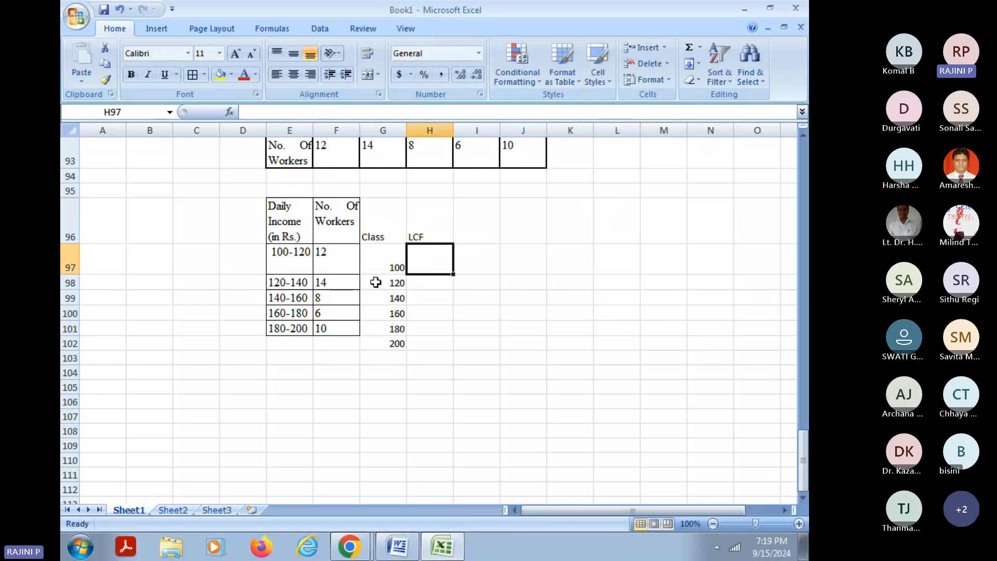
click(393, 263)
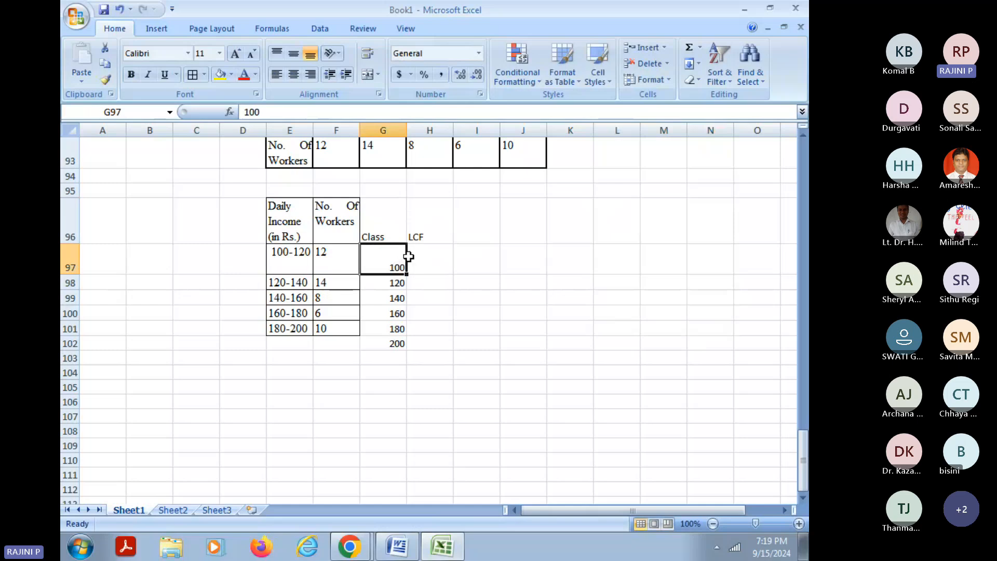
click(427, 263)
text(0)
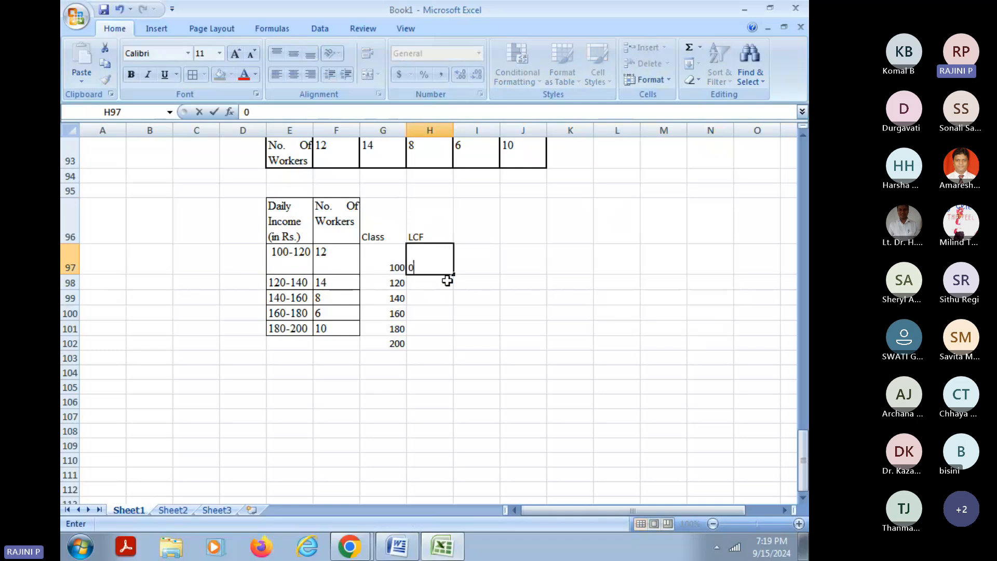
key(Return)
click(424, 260)
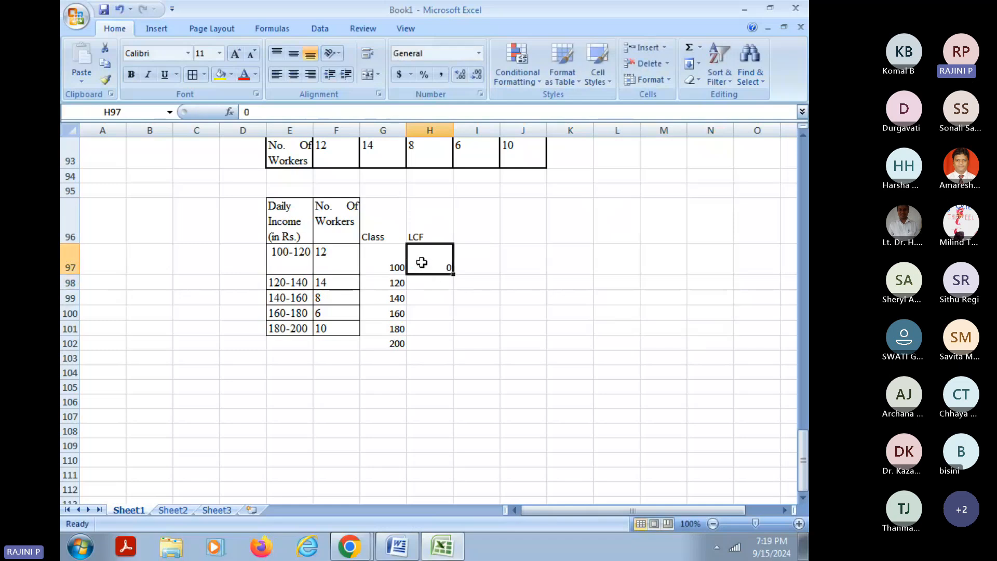
click(282, 260)
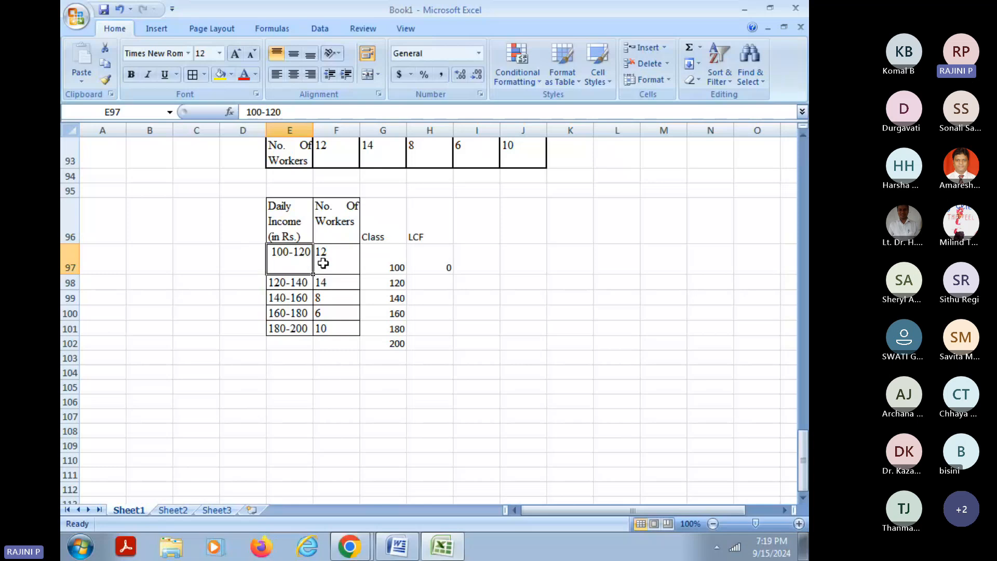
click(425, 264)
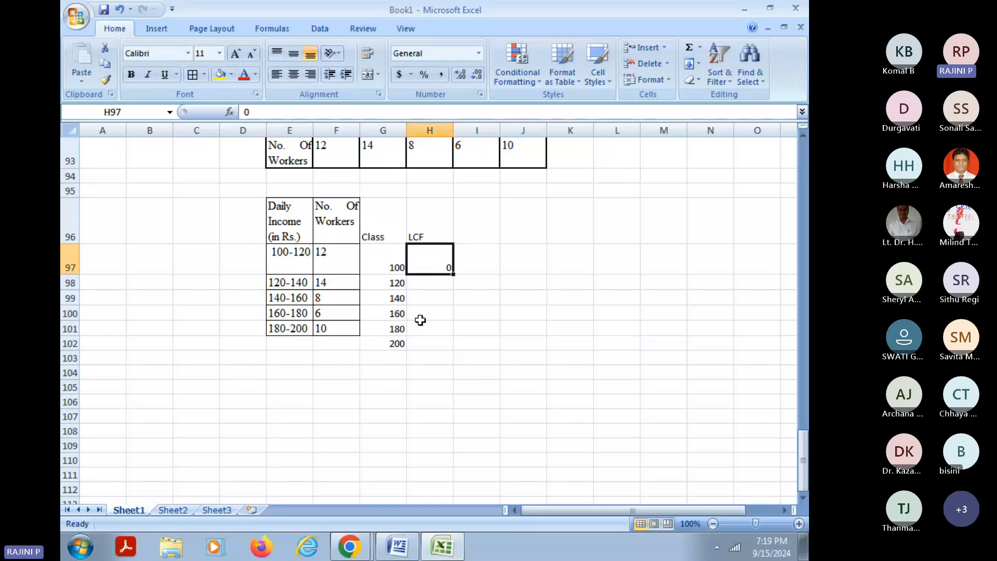
Step: Enter the formula =H97+F97 in H98 as the LCF value for class boundary 120
click(415, 284)
text(=)
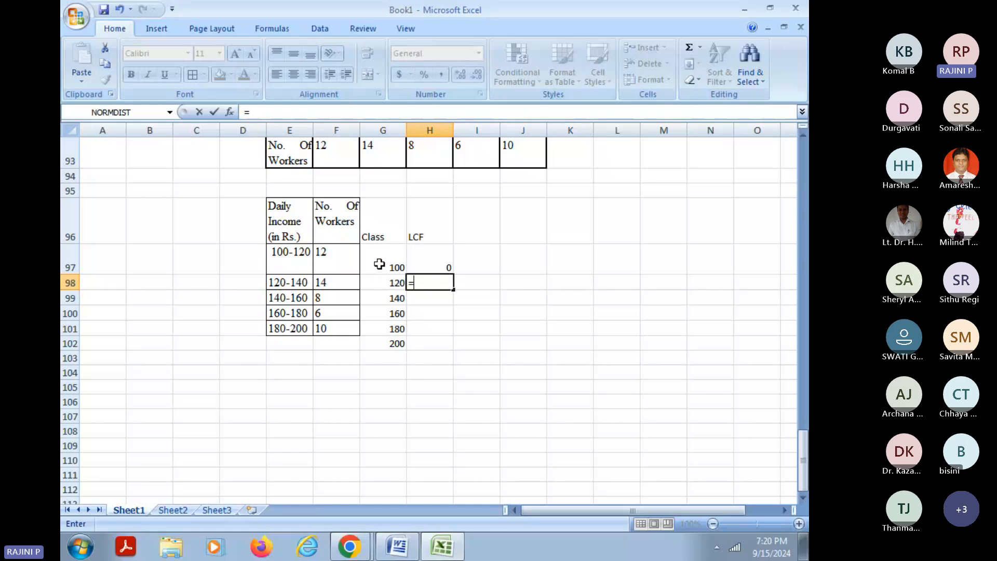
click(446, 262)
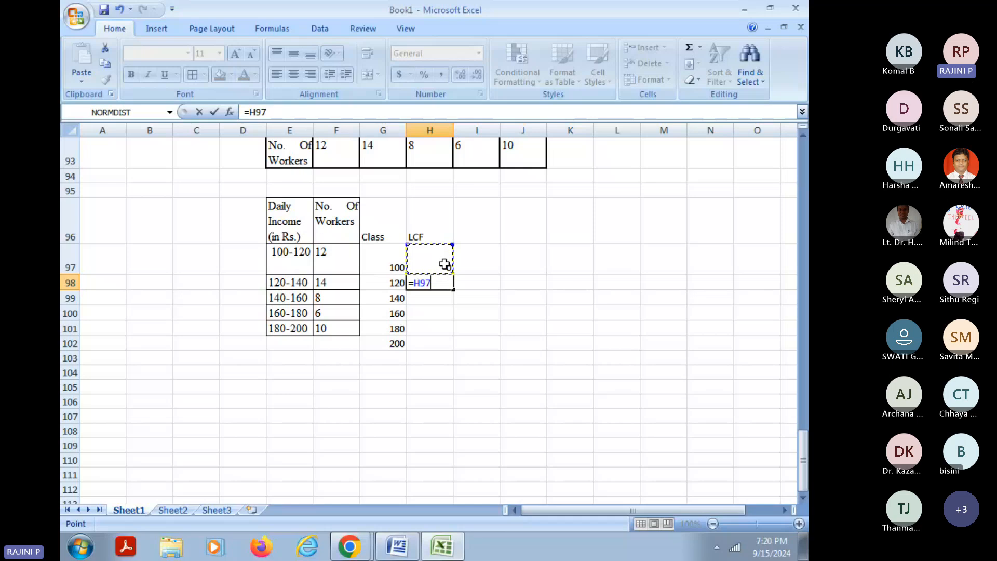
text(+)
click(335, 260)
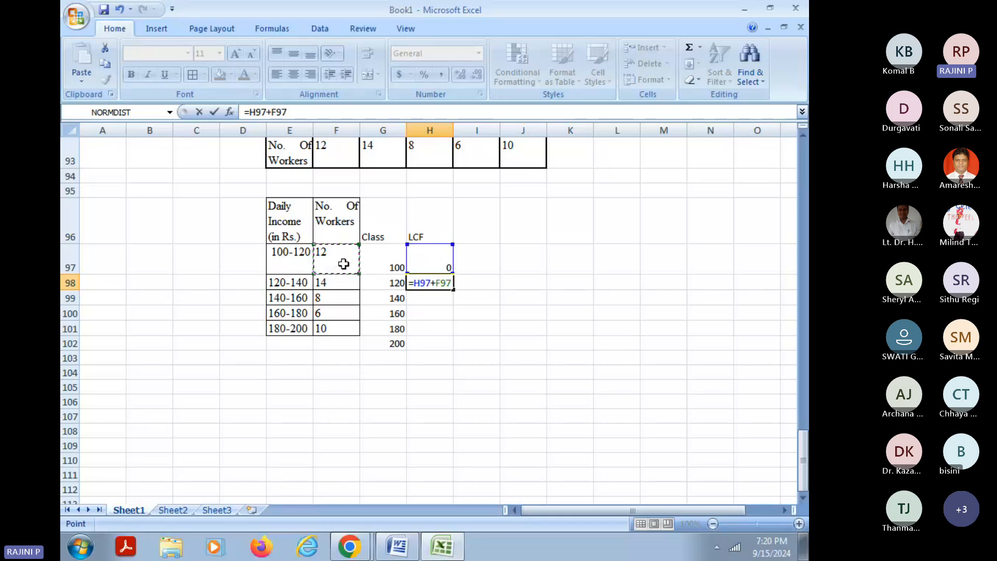
key(Return)
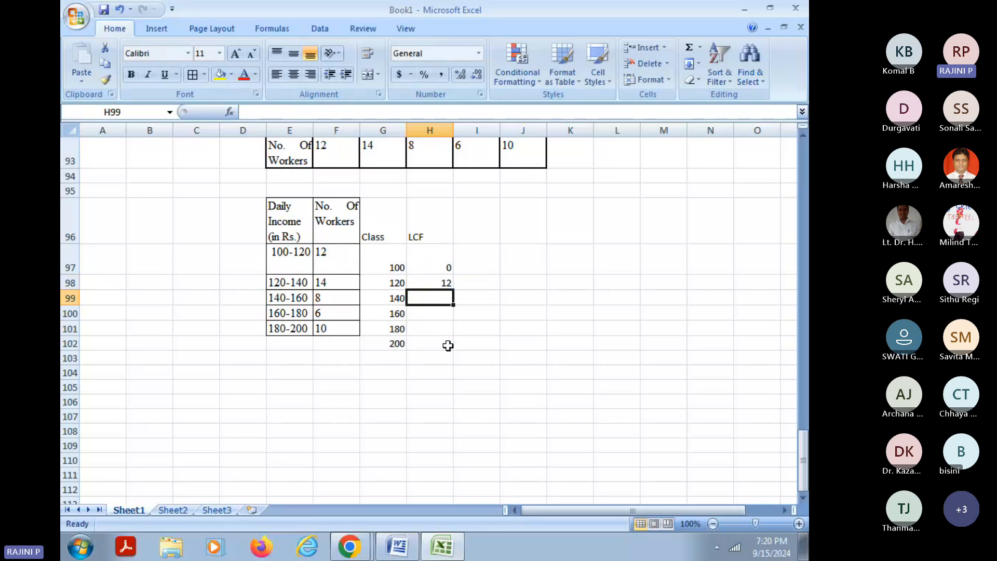
Step: Fill the LCF formula from H98 down through H102
click(437, 283)
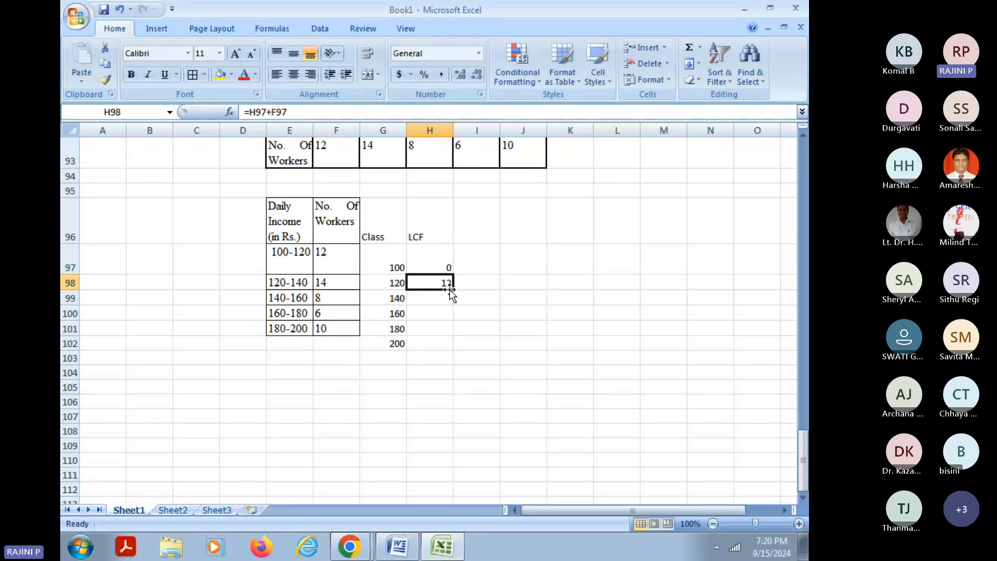
drag(450, 290, 455, 350)
click(507, 344)
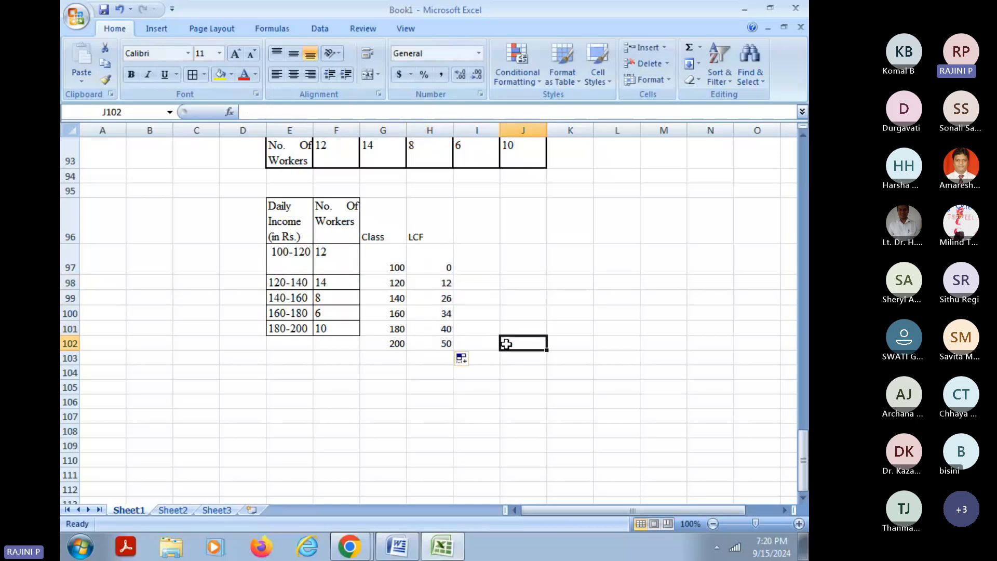
Step: Check the LCF formula in H99 against its class boundary and worker frequency, and compare the last class boundary with the final income class
click(420, 296)
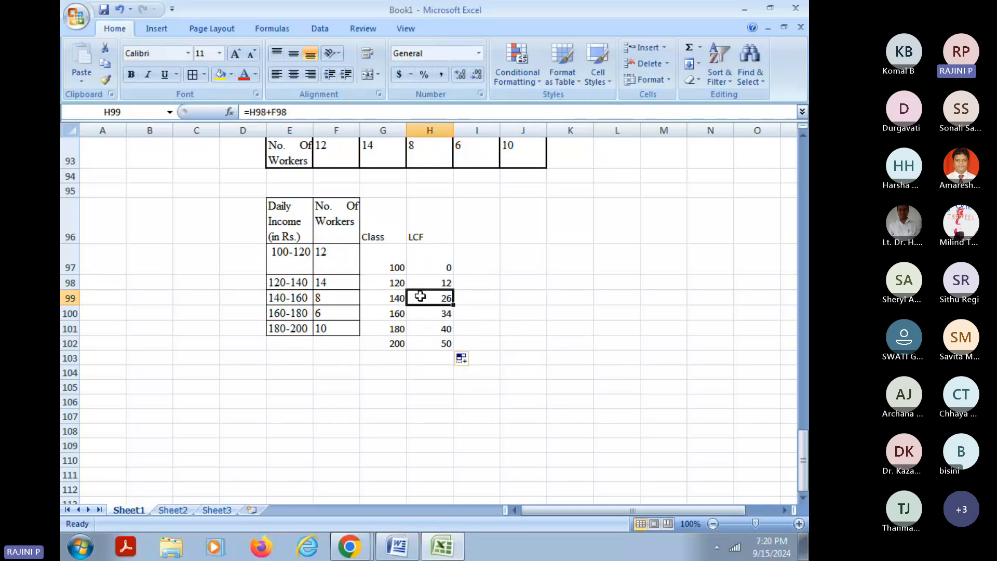
click(386, 298)
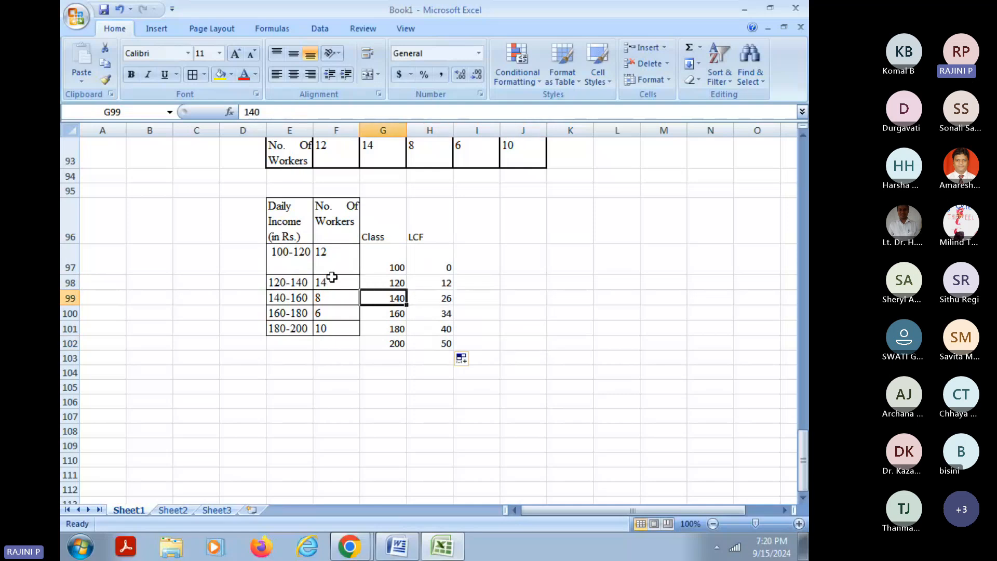
click(277, 286)
click(330, 285)
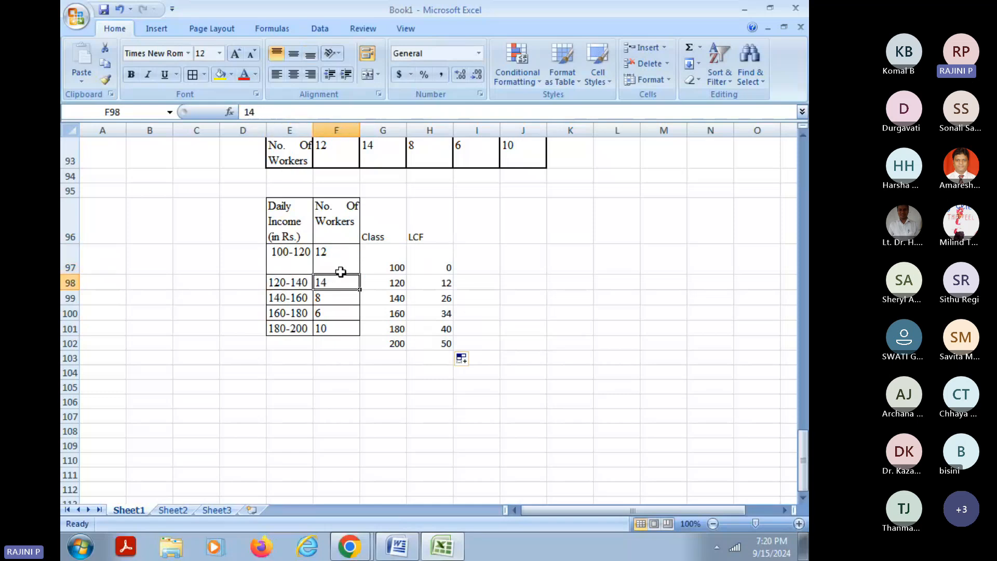
click(429, 304)
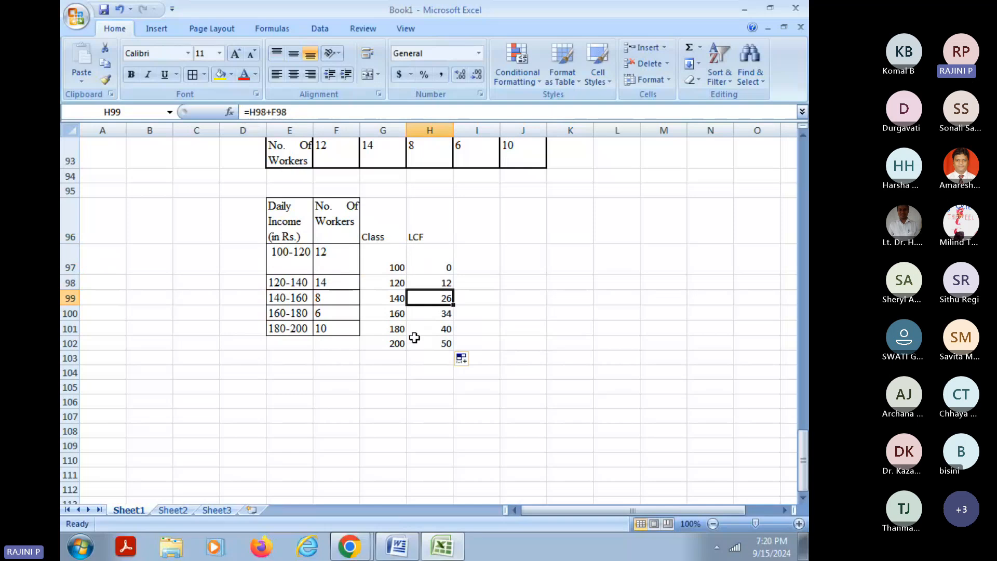
click(396, 344)
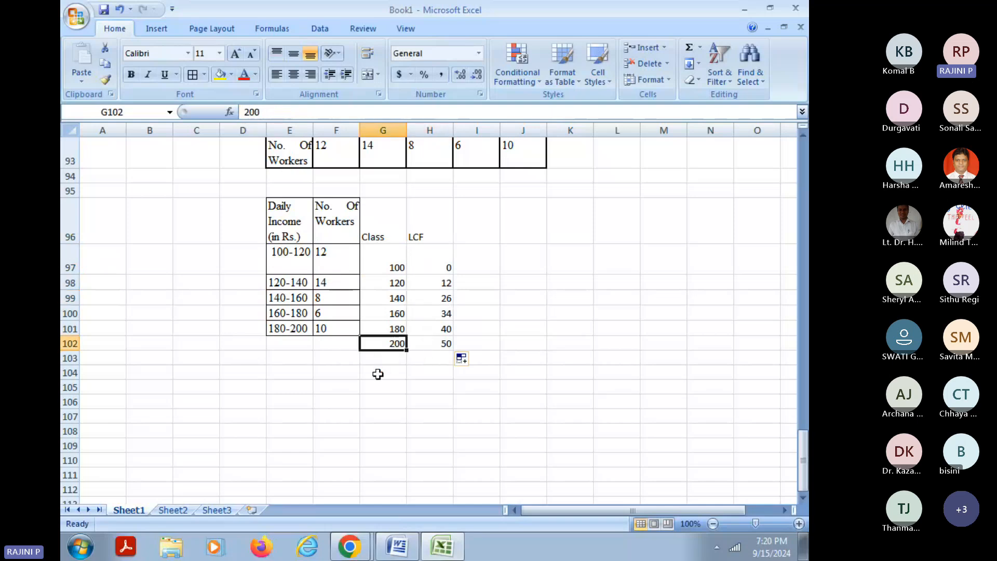
click(306, 328)
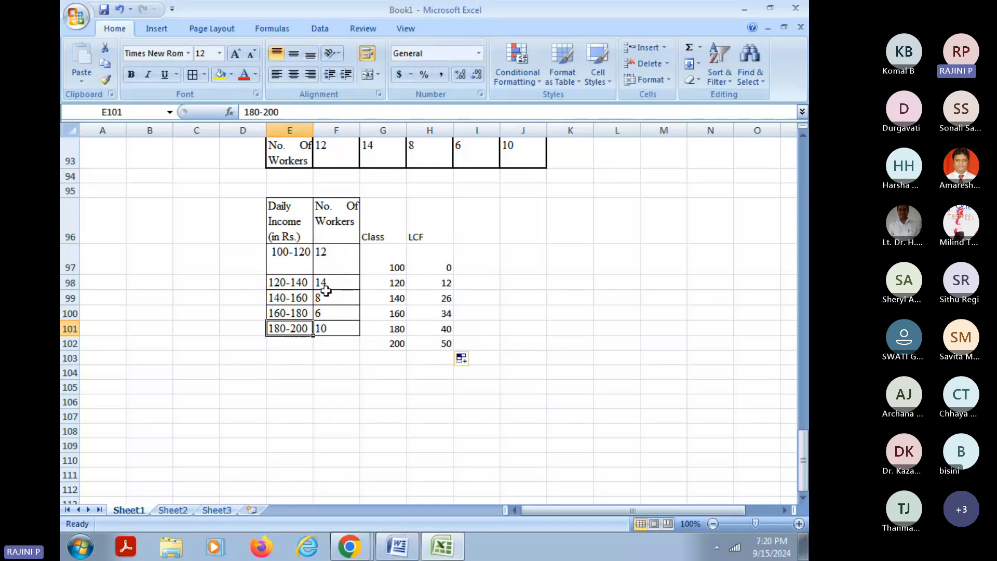
Step: Total the number of workers in F97:F101 with AutoSum, placing the sum in F102
drag(329, 252, 345, 329)
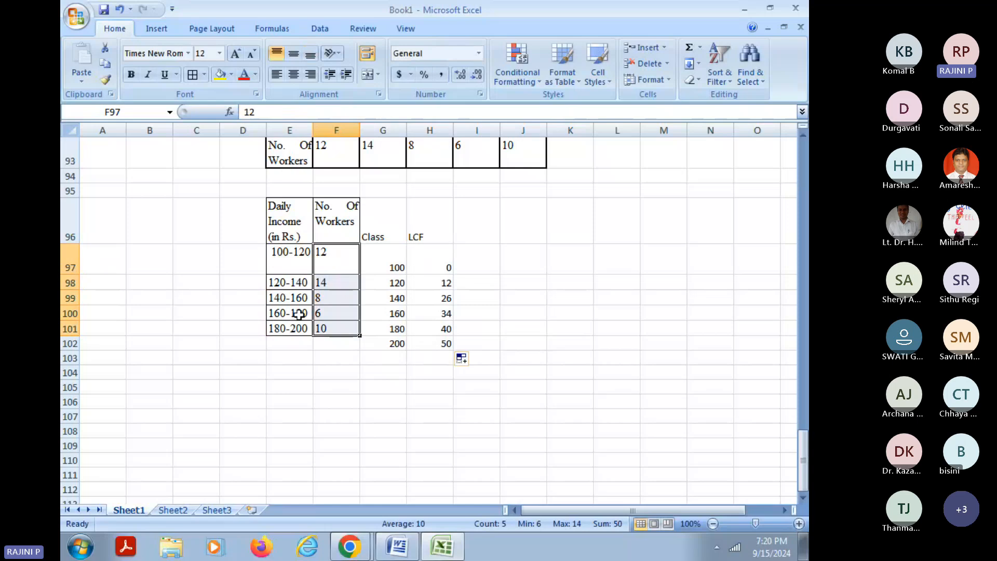
drag(338, 256, 341, 327)
drag(334, 255, 335, 328)
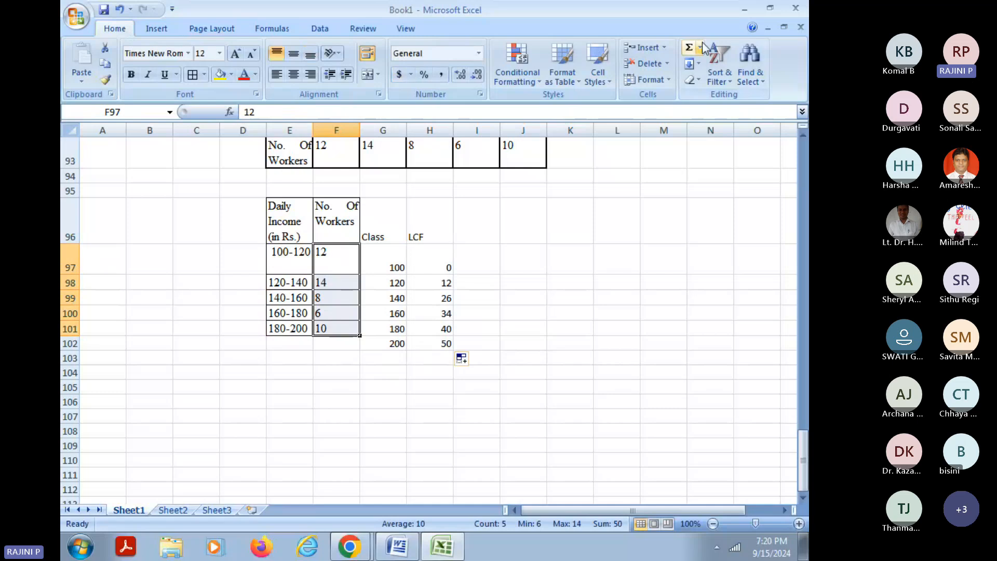
click(687, 48)
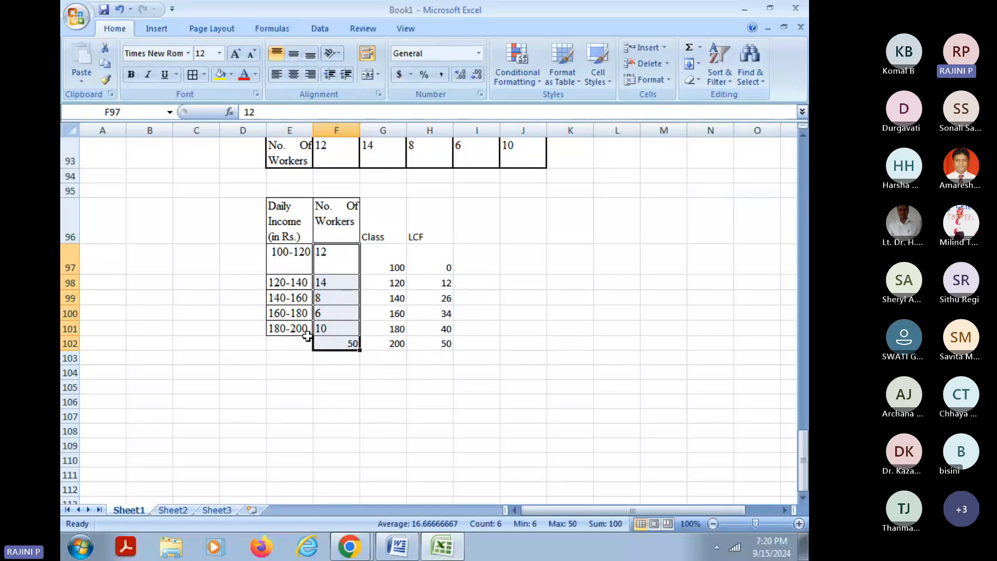
Step: Highlight the total cell F102 under the No. Of Workers column with a yellow fill
click(336, 343)
click(221, 74)
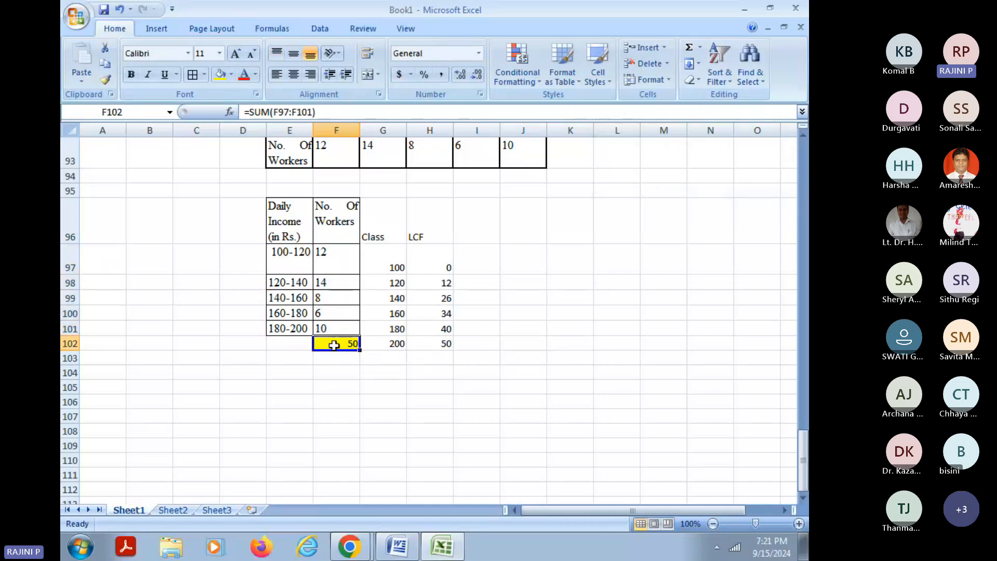
click(446, 347)
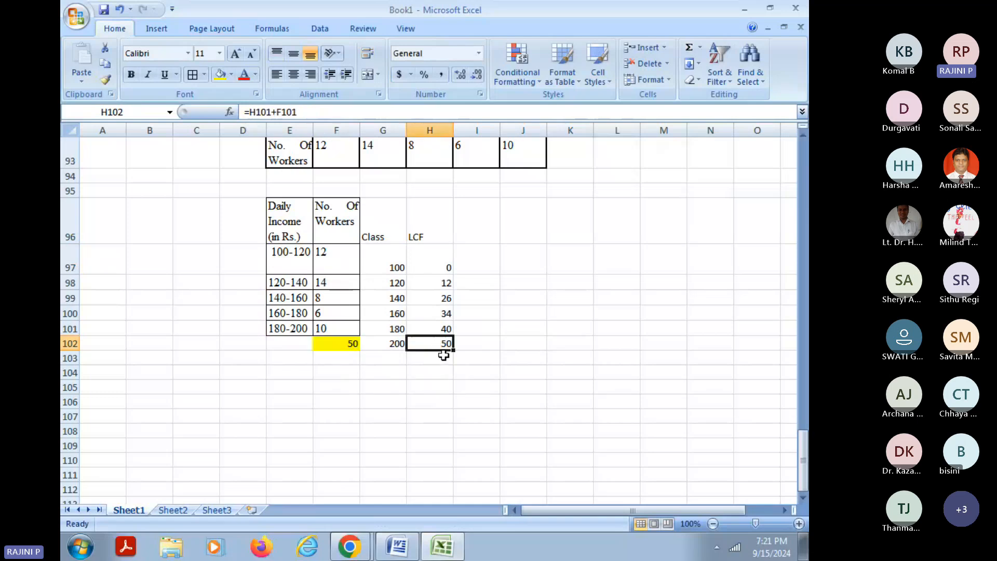
Step: Add the column heading MCF in cell I96, beside LCF
click(493, 235)
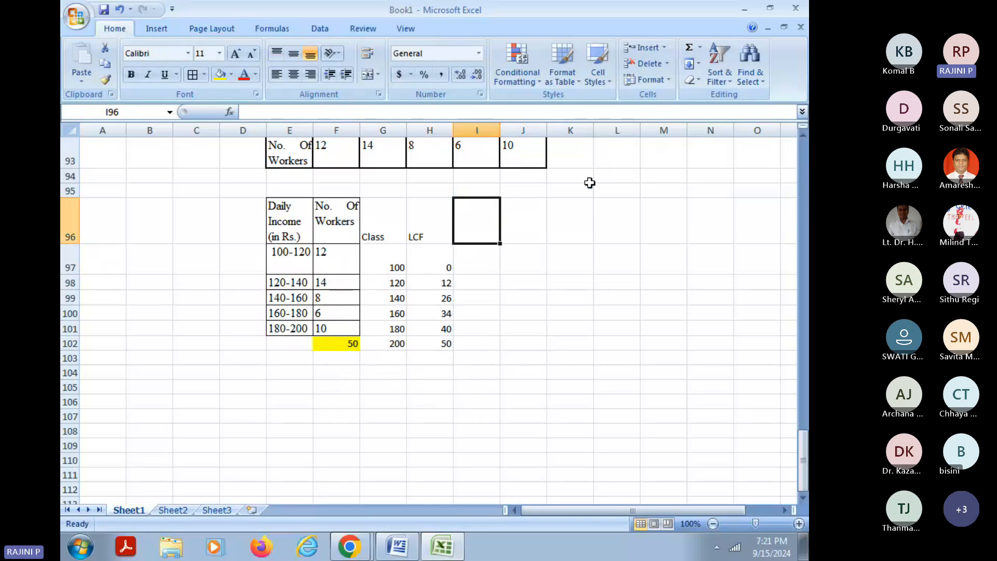
text(MCF)
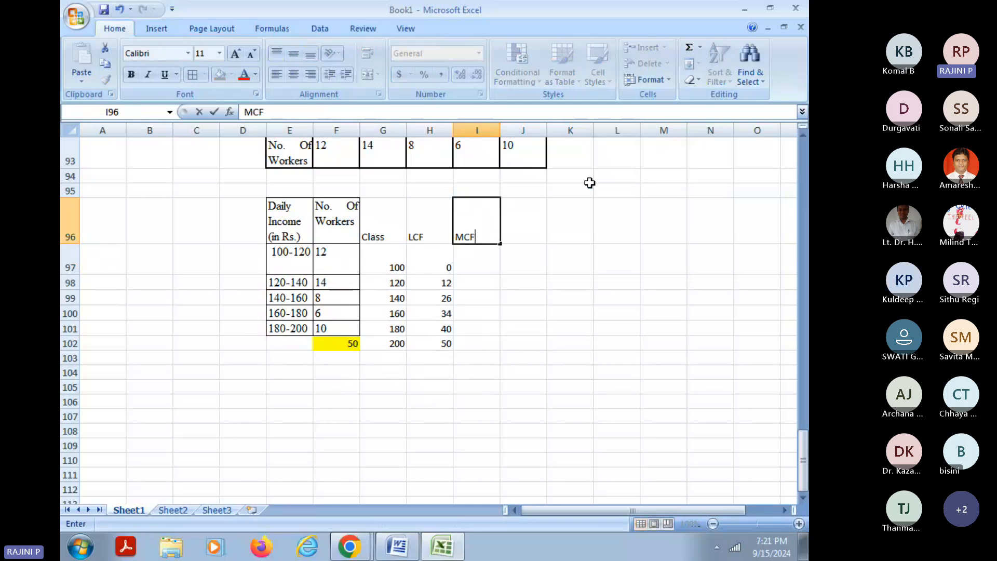
key(Return)
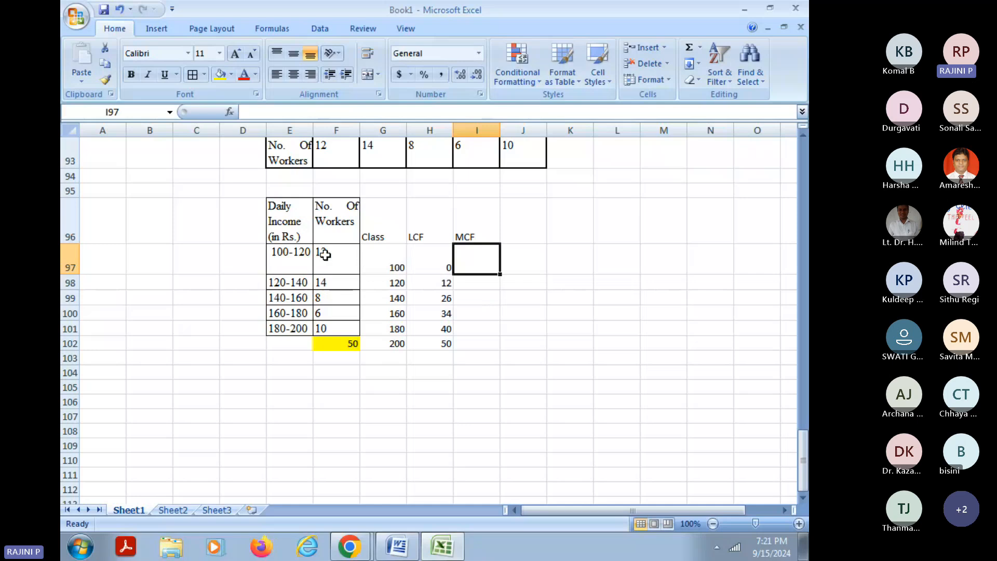
Step: Check the sum of the worker frequencies F97:F101 and enter 50 as the first MCF value in I97
click(326, 268)
drag(326, 270, 329, 325)
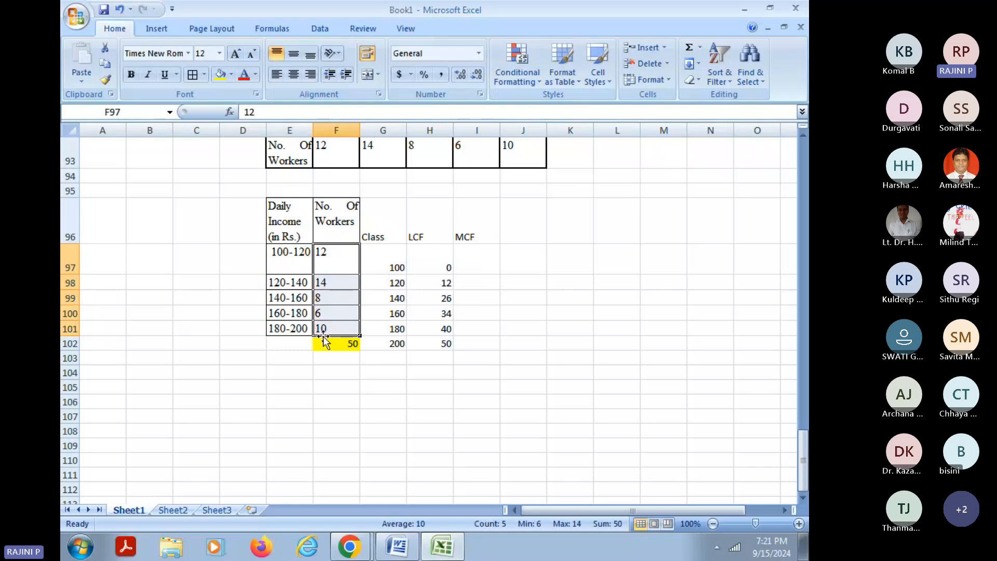
drag(330, 329, 345, 263)
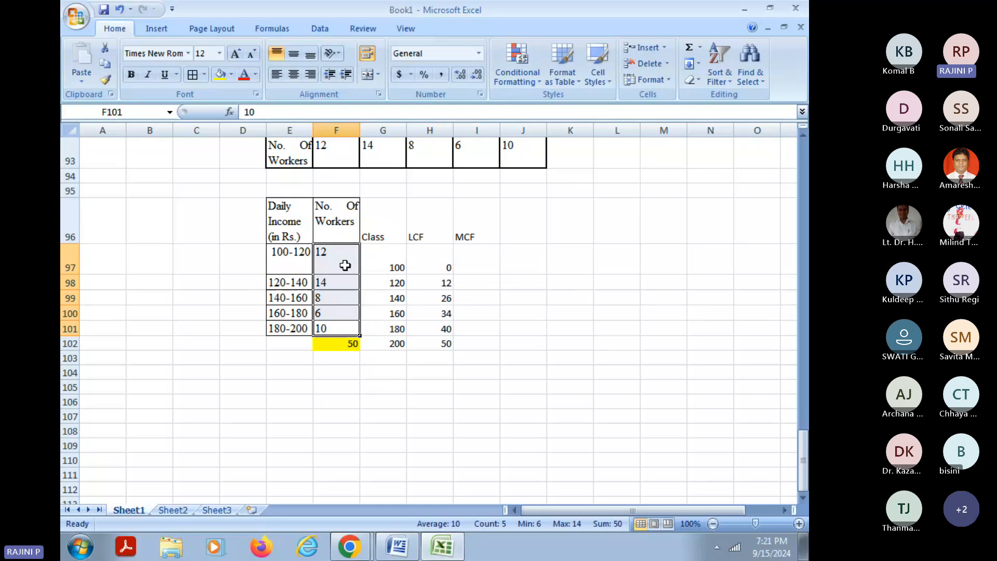
click(476, 260)
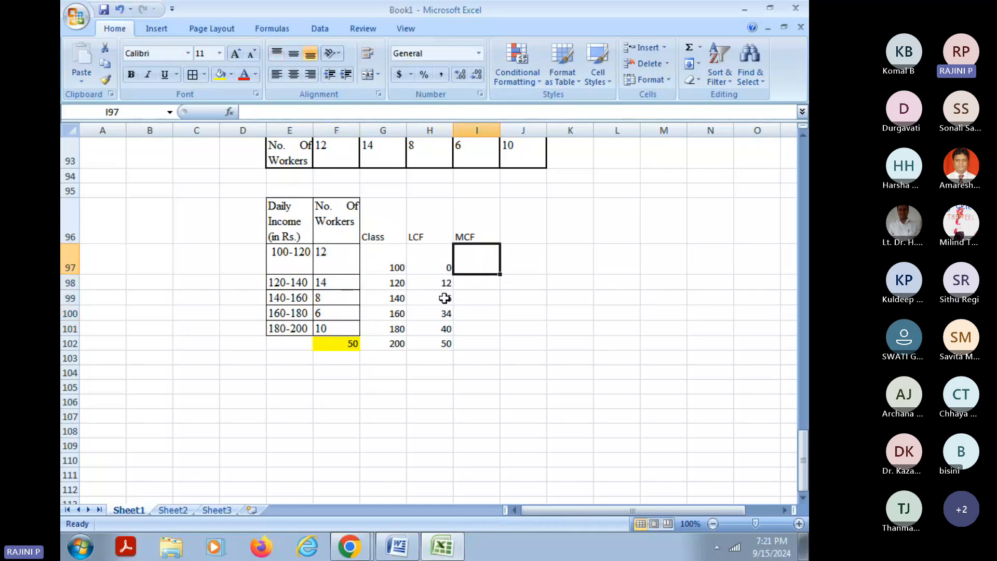
text(50)
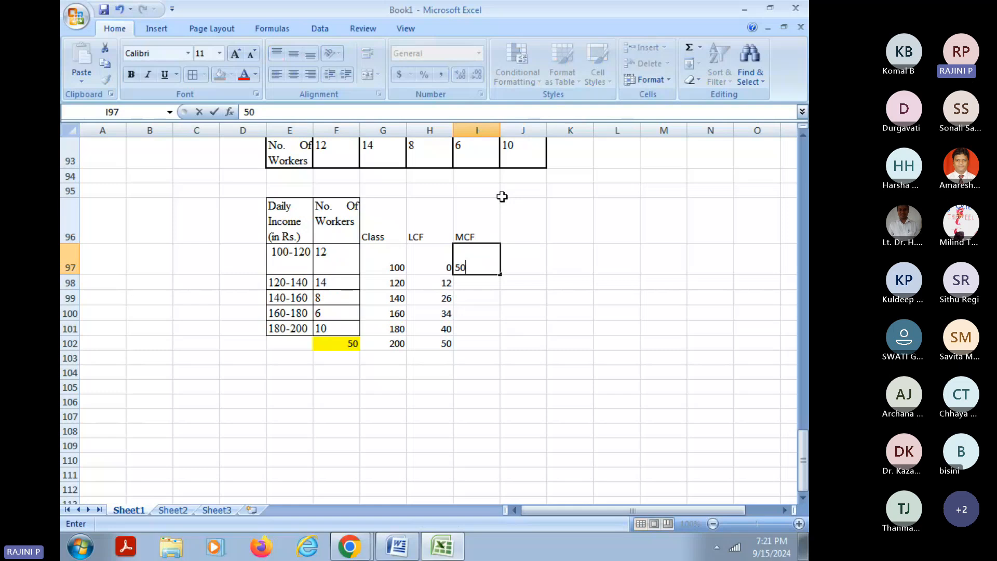
key(Return)
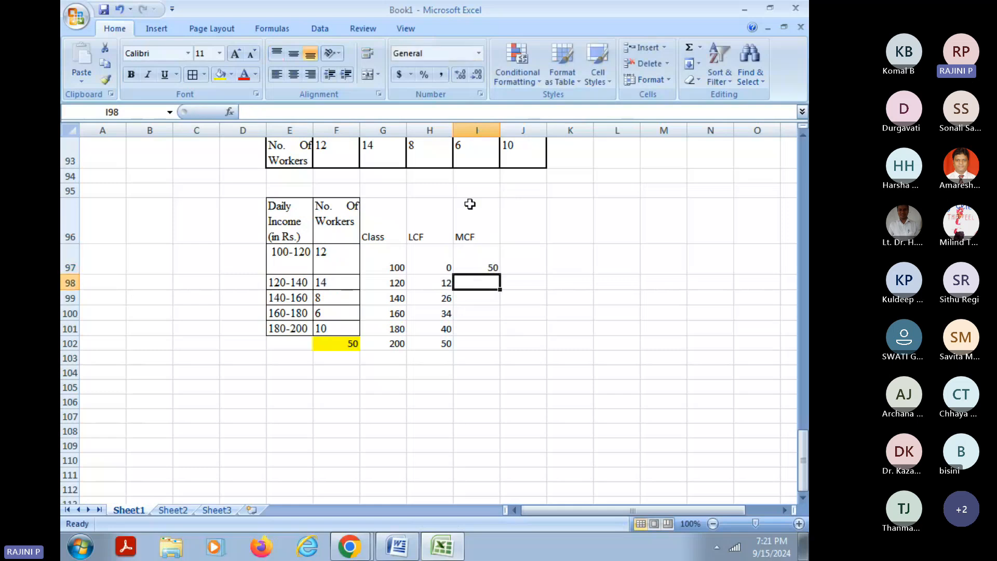
Step: Calculate the MCF in I98 with the formula =I97-F97 and fill it down to I102
text(=)
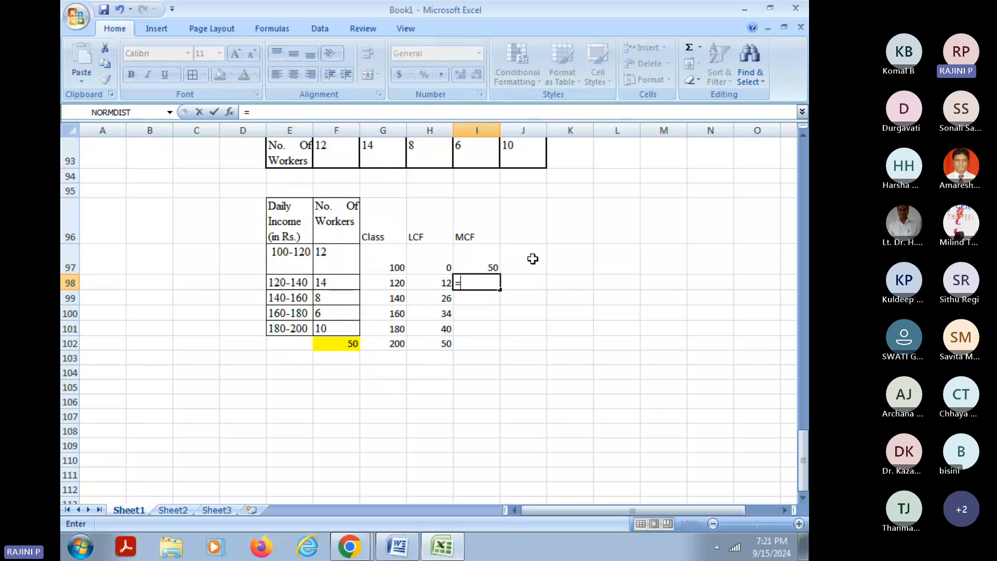
click(477, 269)
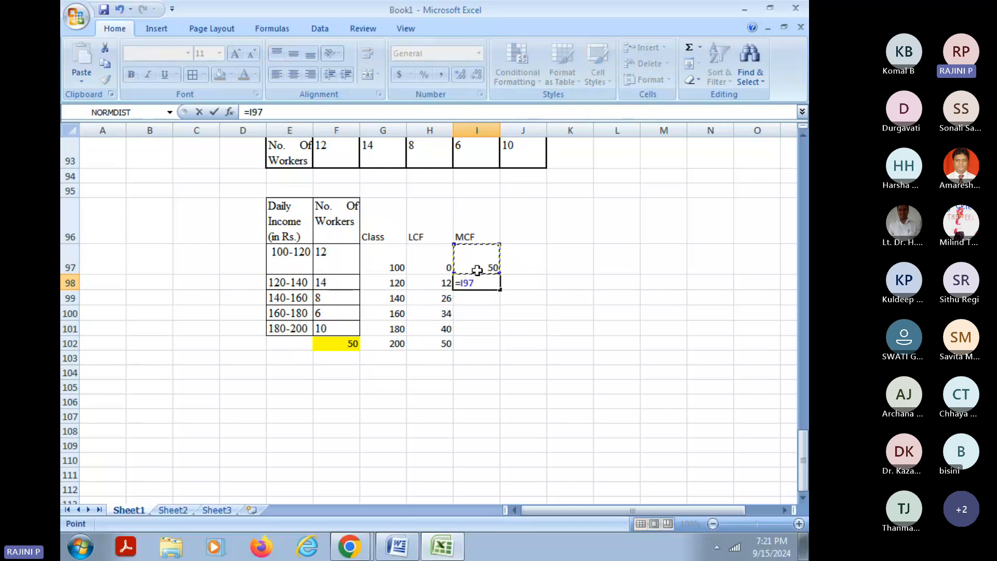
text(-)
click(335, 260)
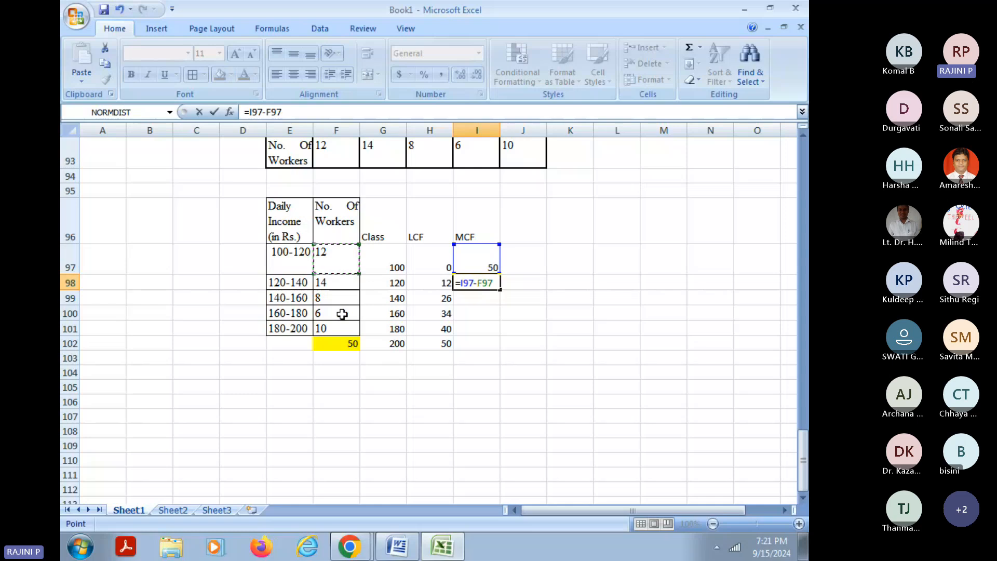
key(Return)
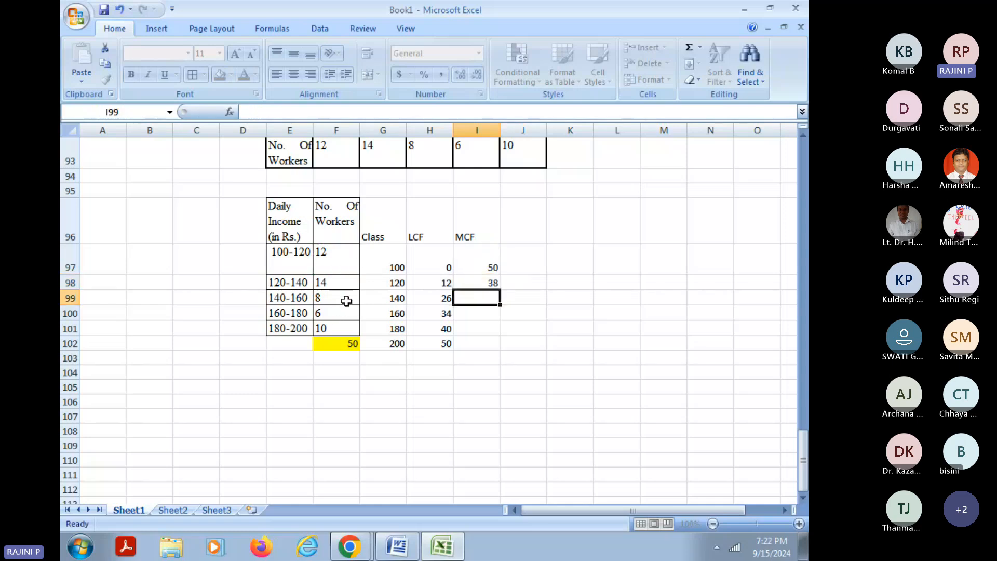
click(469, 284)
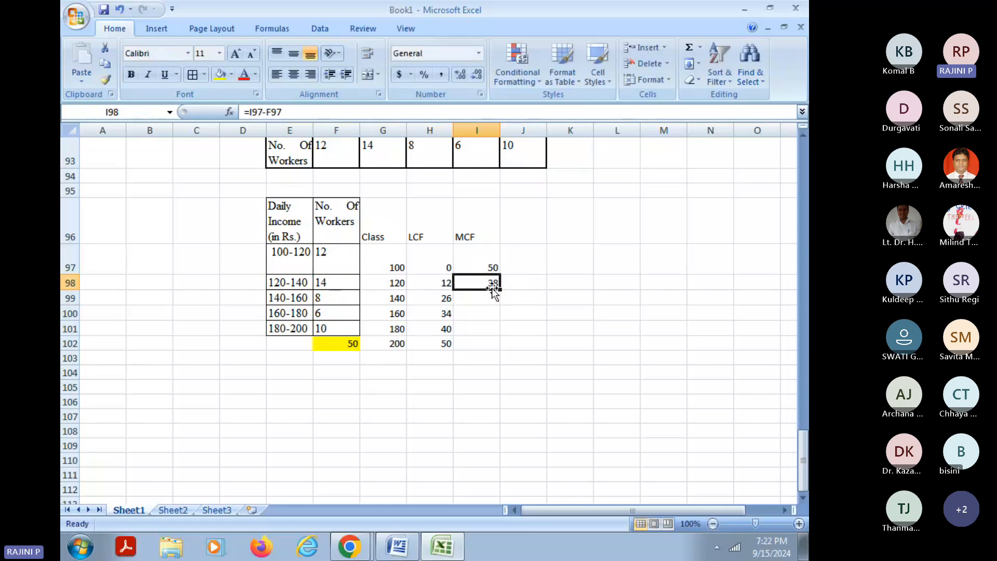
drag(499, 289, 509, 355)
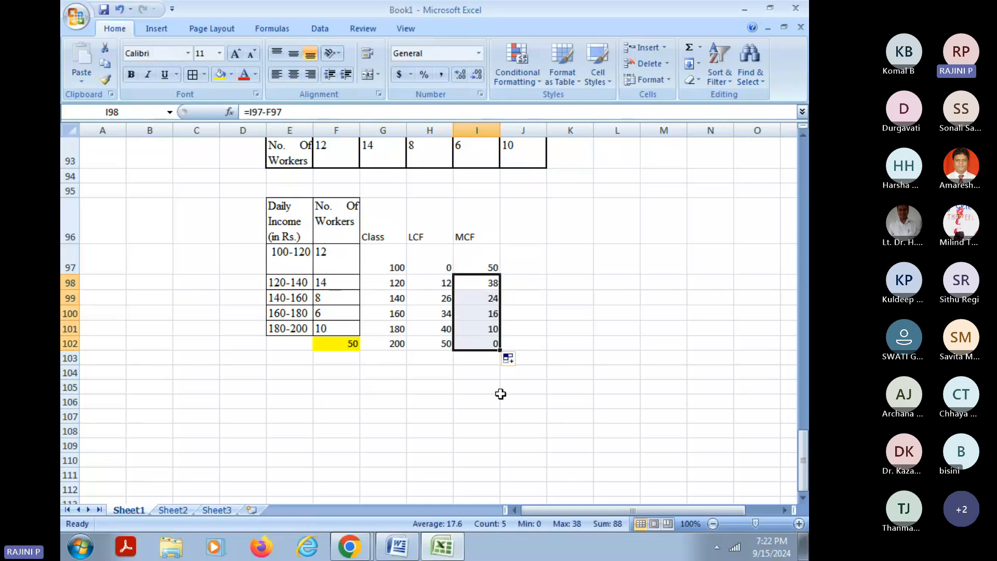
Step: Insert a scatter chart with smooth lines and markers from the Class, LCF and MCF data in G96:I102
click(395, 343)
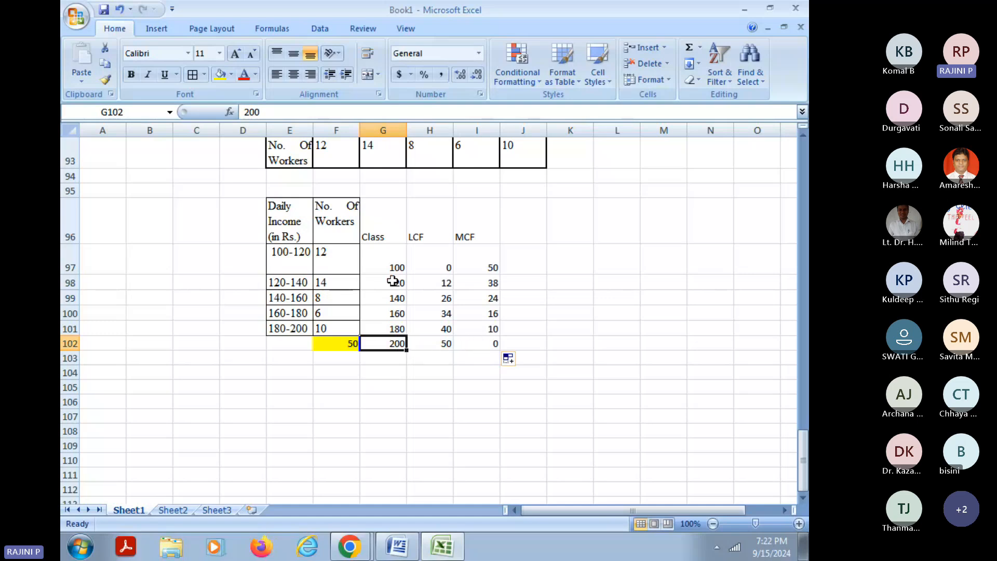
drag(379, 229, 465, 340)
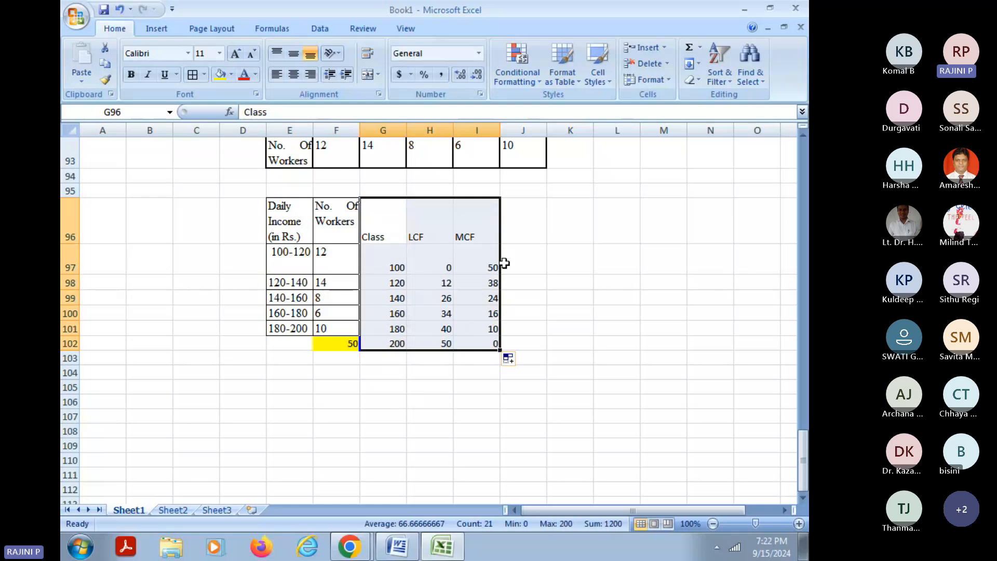
click(503, 261)
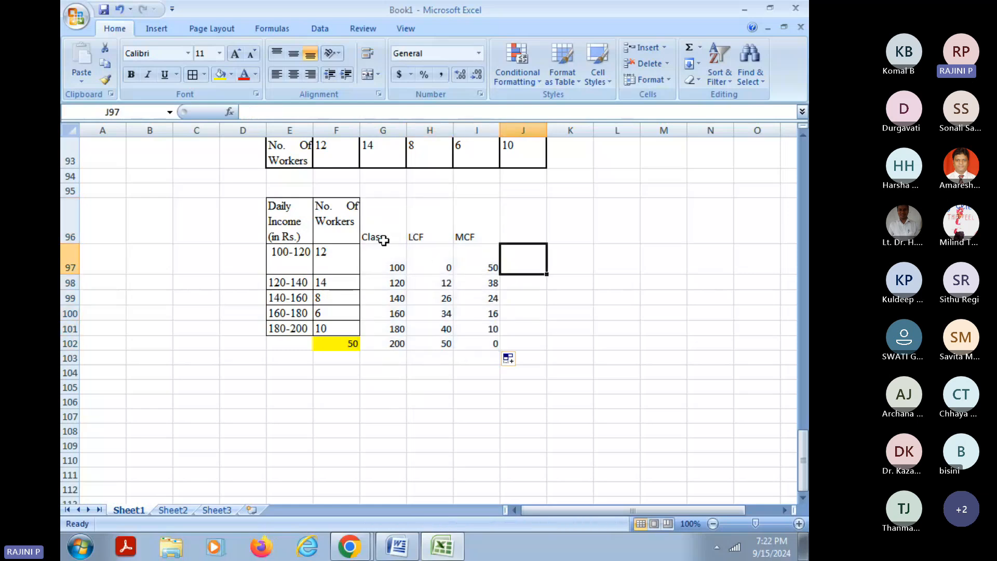
drag(383, 236, 487, 347)
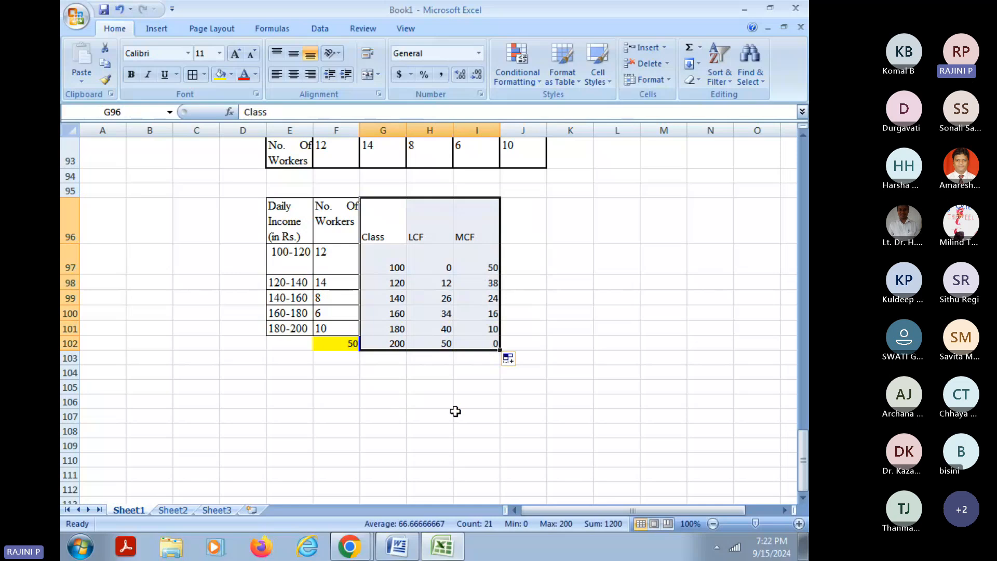
click(156, 28)
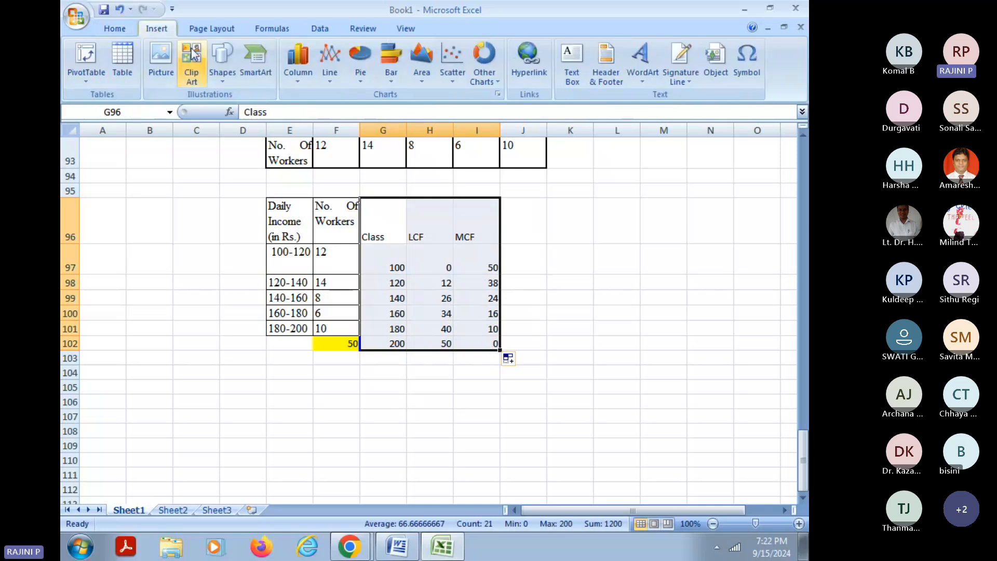
click(452, 79)
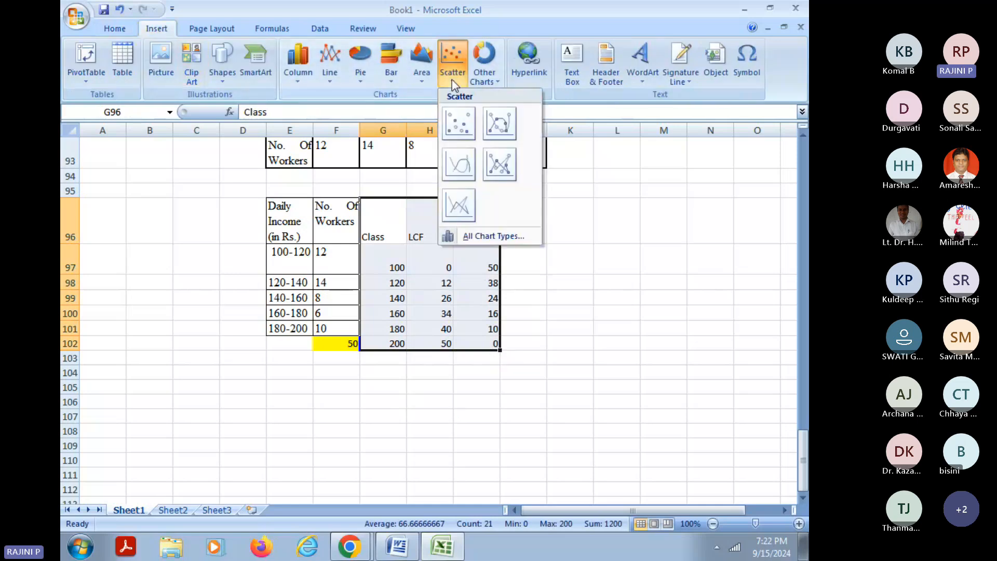
click(503, 123)
Step: Move the LCF and MCF chart below the data table, so that it starts around row 105
drag(578, 263, 586, 354)
scroll(586, 353, down, 2)
drag(580, 204, 571, 274)
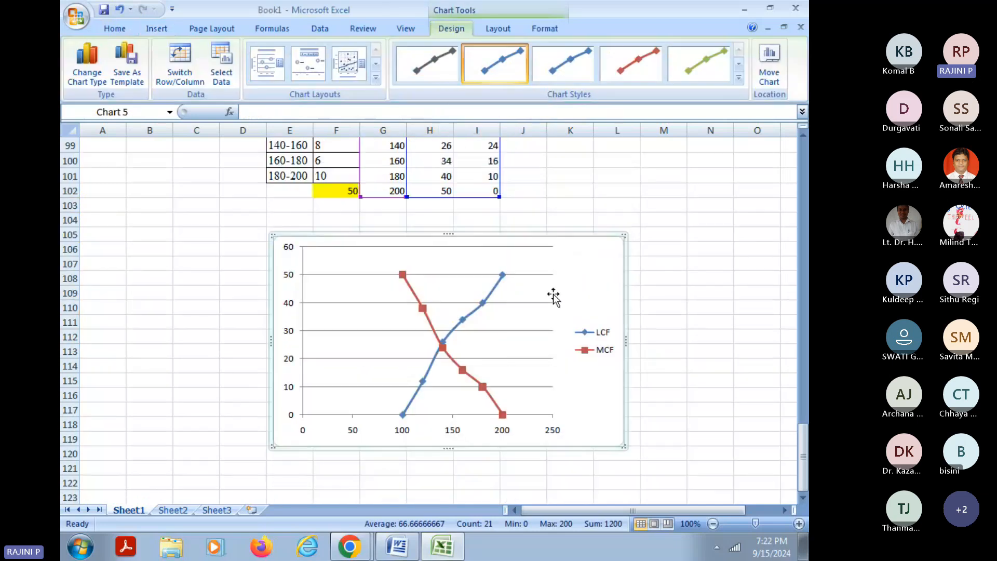
Step: Draw a straight vertical line on the chart from the intersection of the LCF and MCF curves down to the horizontal axis
scroll(466, 277, down, 1)
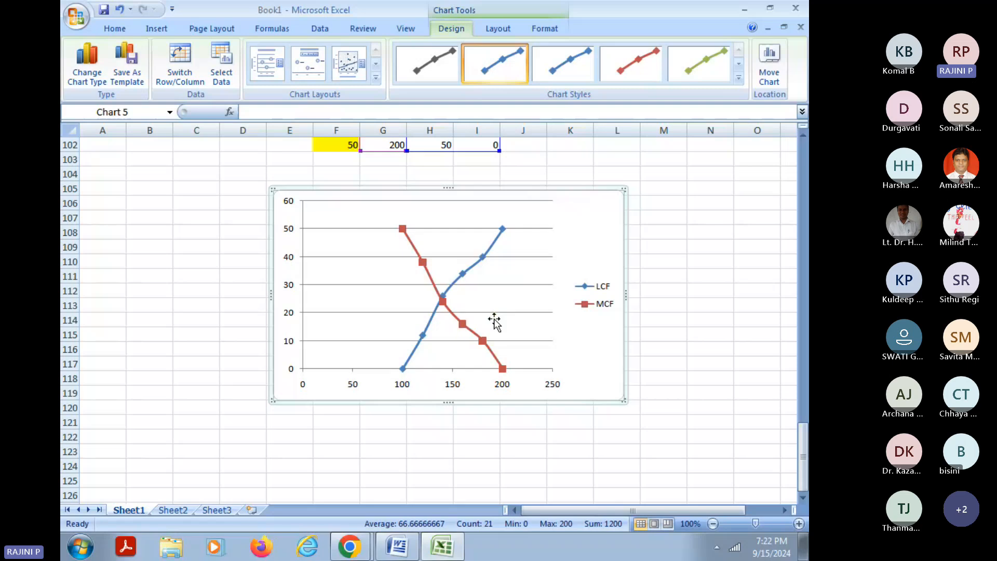
mouse_move(443, 307)
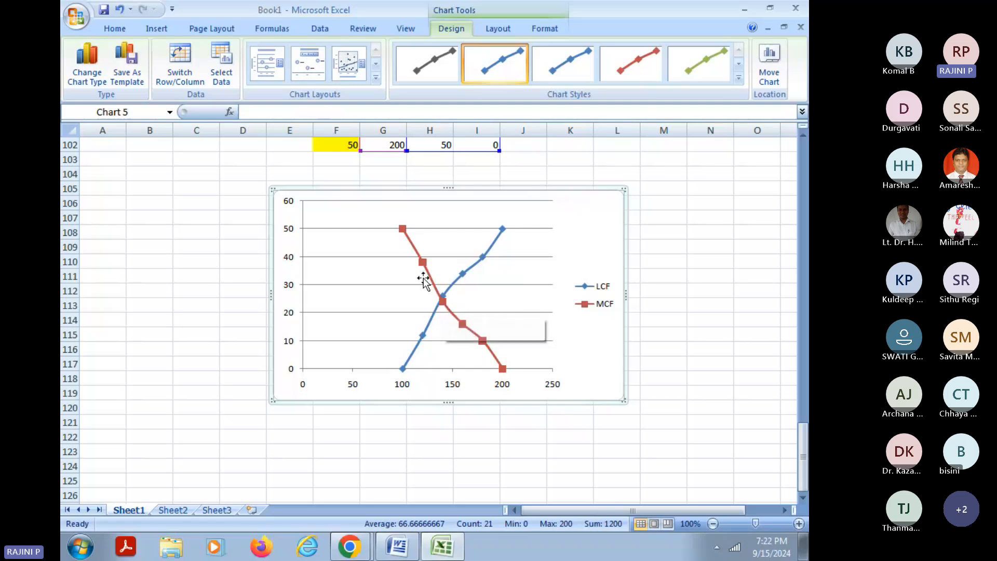
click(149, 32)
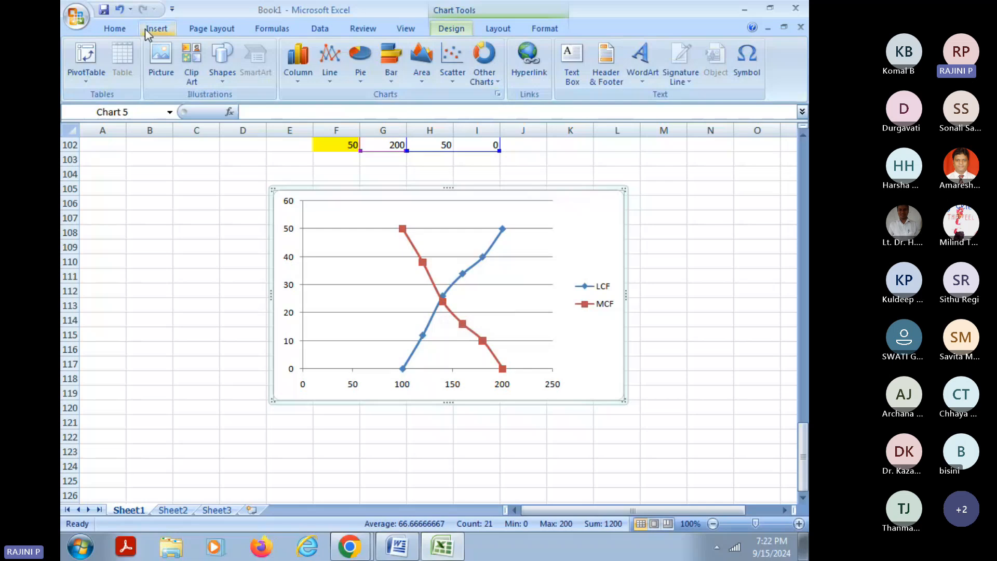
click(115, 28)
click(157, 29)
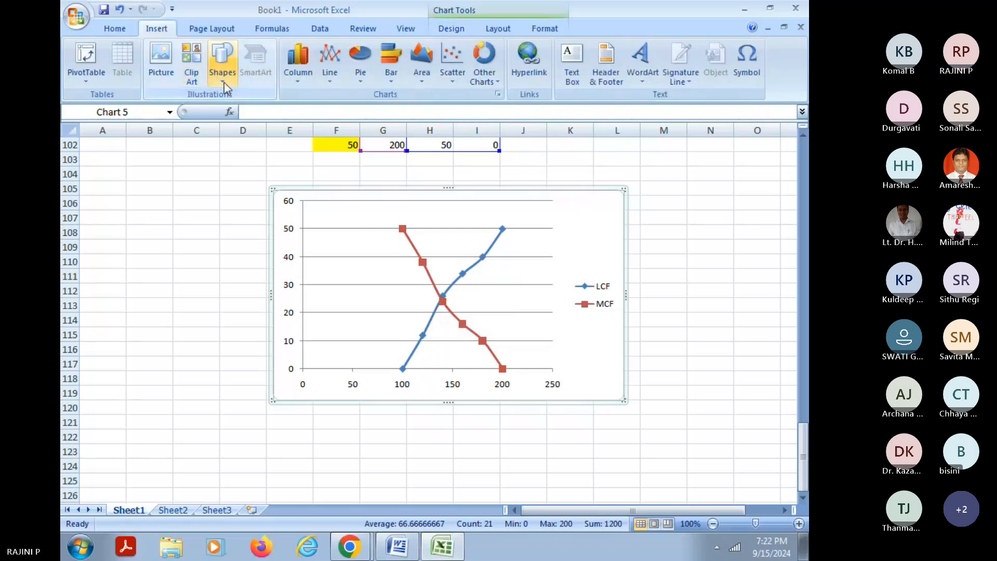
click(225, 84)
click(205, 105)
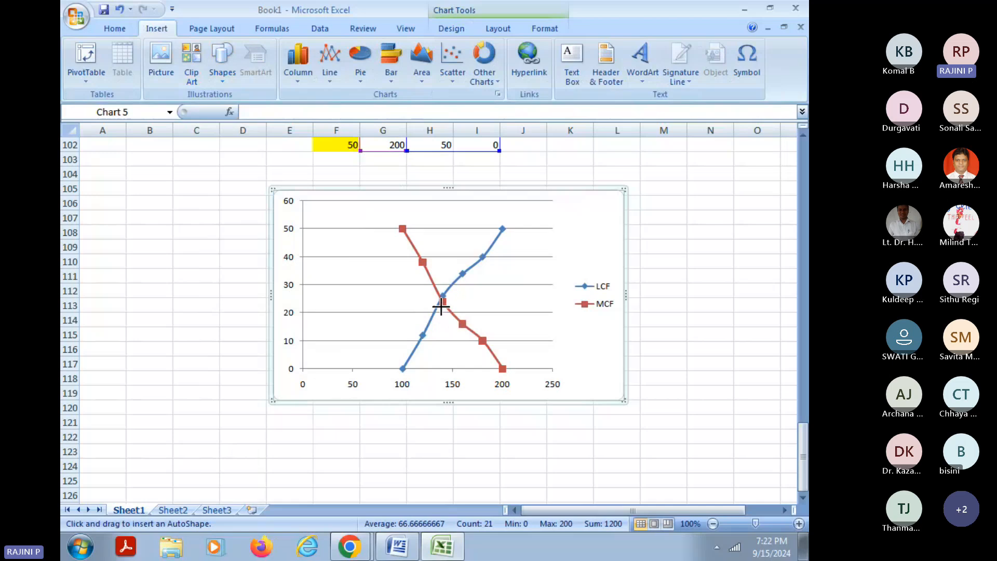
drag(441, 299, 443, 370)
drag(443, 370, 442, 370)
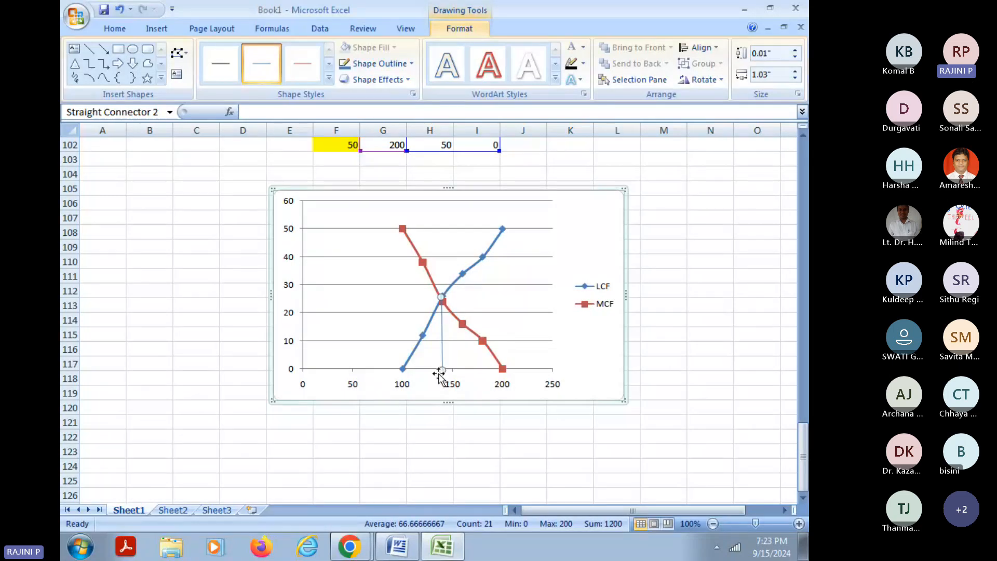
click(675, 325)
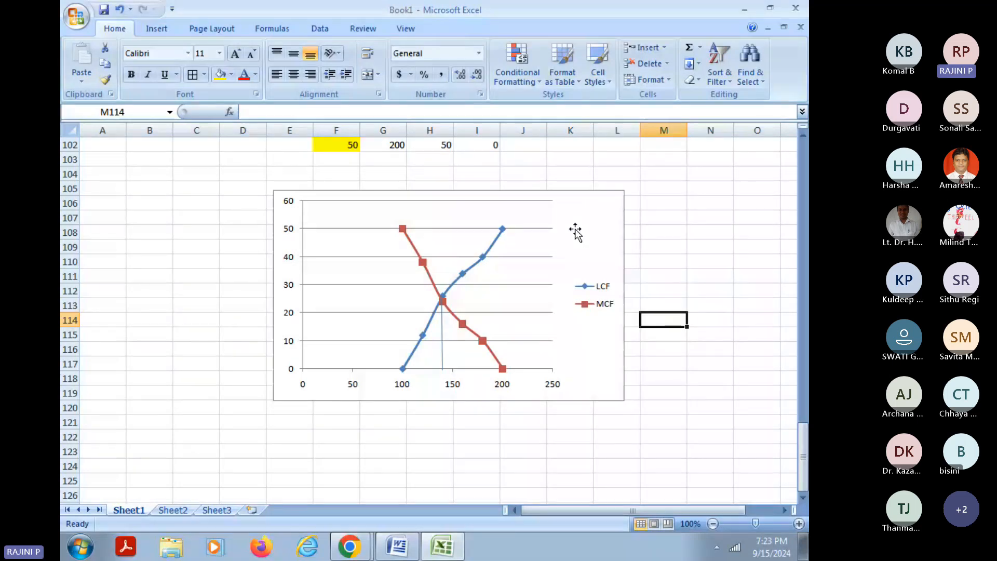
Step: Switch to the Teams meeting in Chrome and mute and unmute the microphone
click(398, 547)
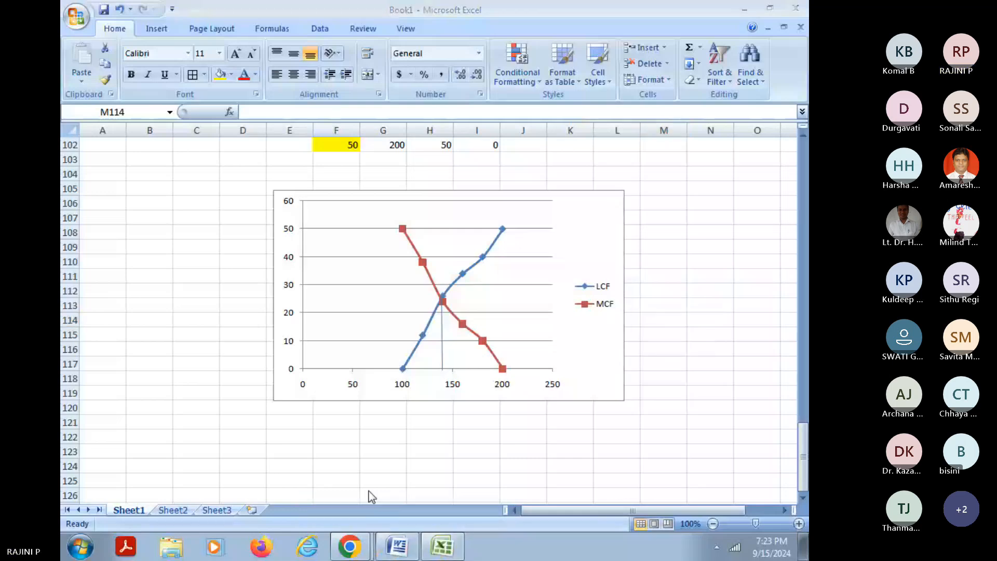
mouse_move(349, 547)
click(363, 494)
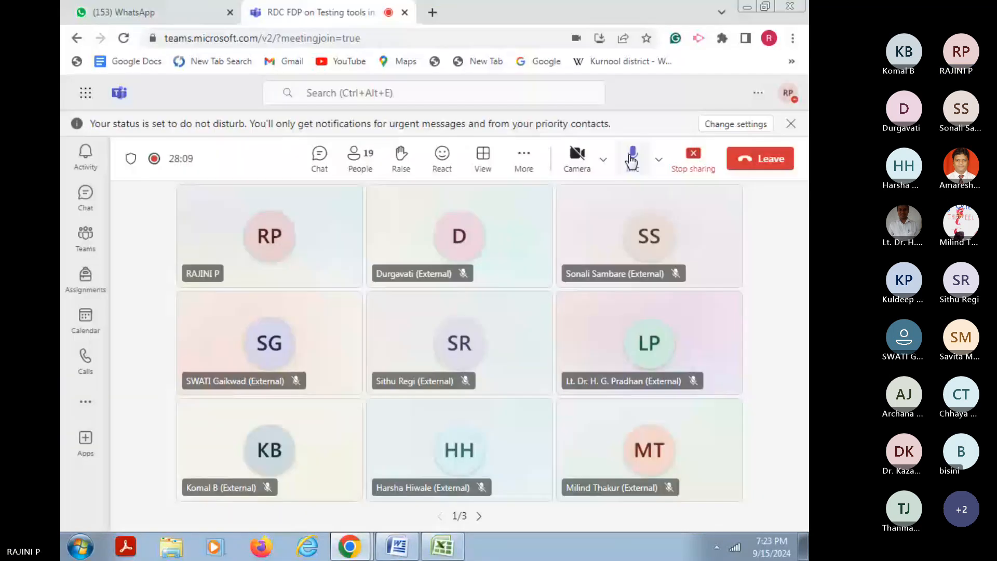
click(631, 158)
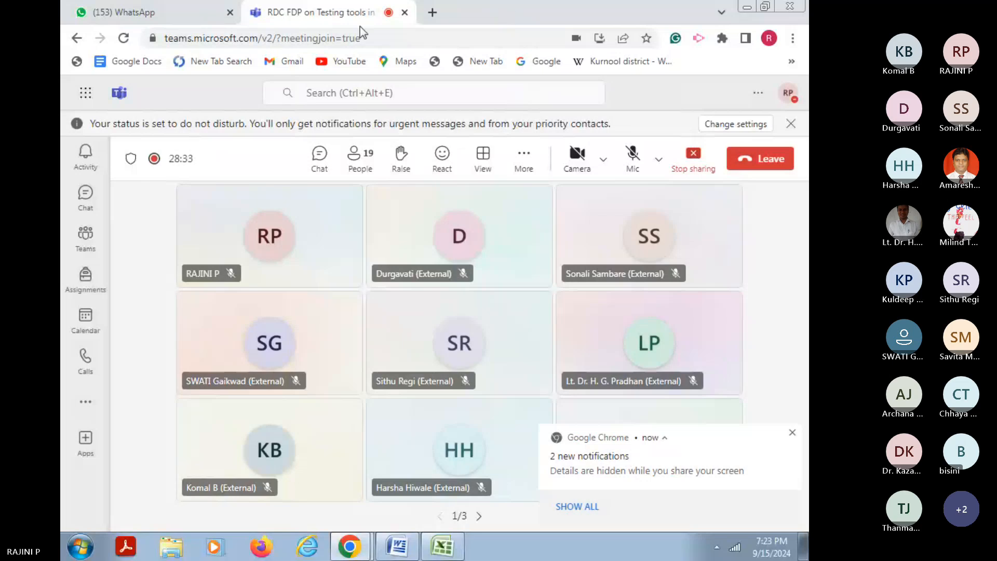
click(634, 161)
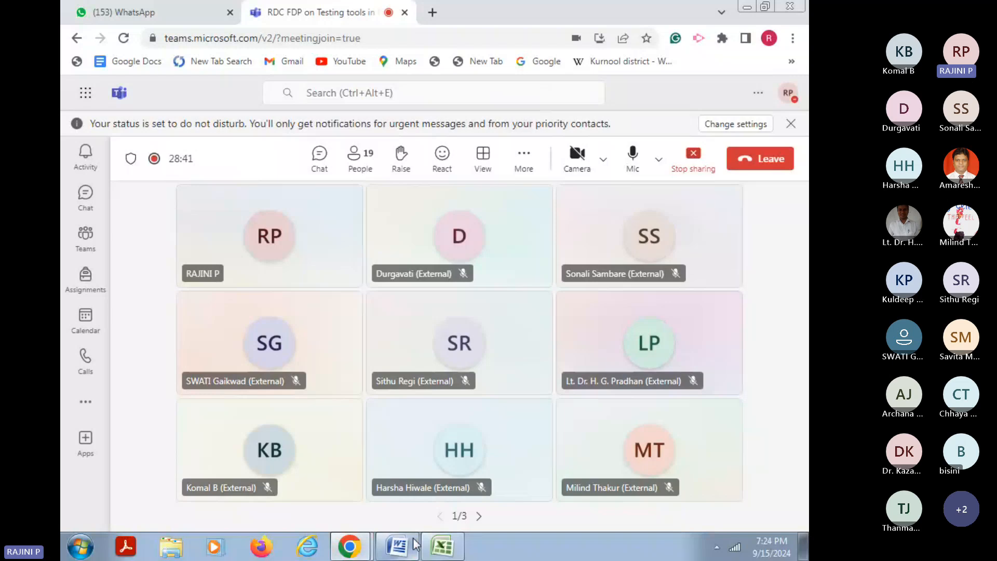
Step: Switch to the Word document FDP_15.09.2024 and view question 6 on the mean, median and mode
click(388, 551)
scroll(355, 346, down, 6)
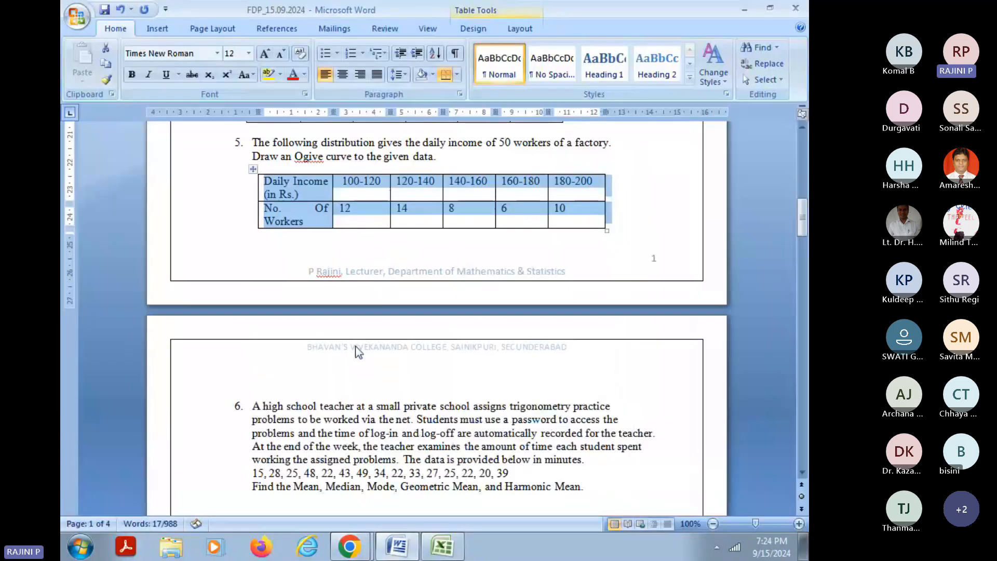
Step: Switch to the Excel workbook and review the question 5 cumulative frequency table together with the LCF and MCF chart
key(alt+Tab)
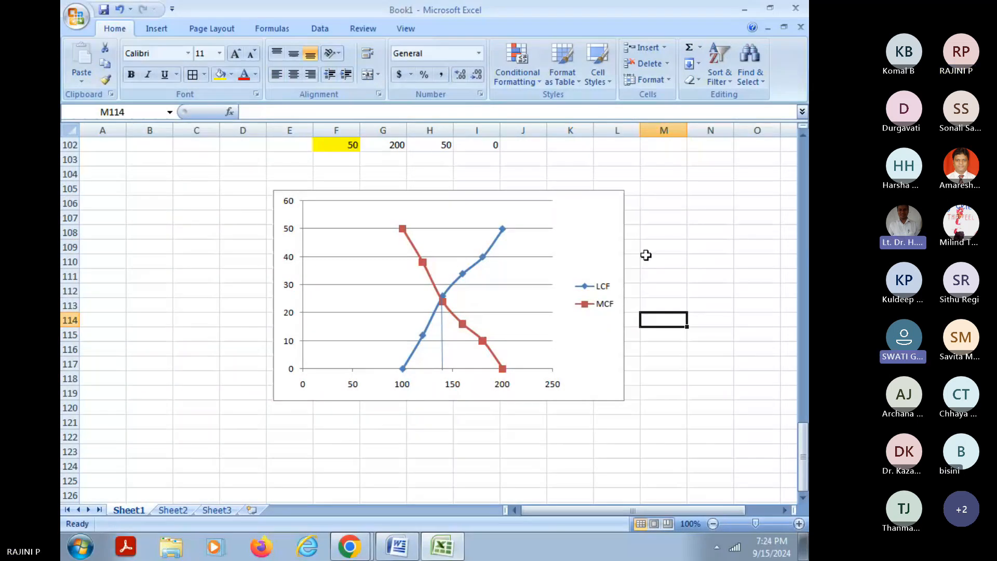
scroll(652, 276, up, 3)
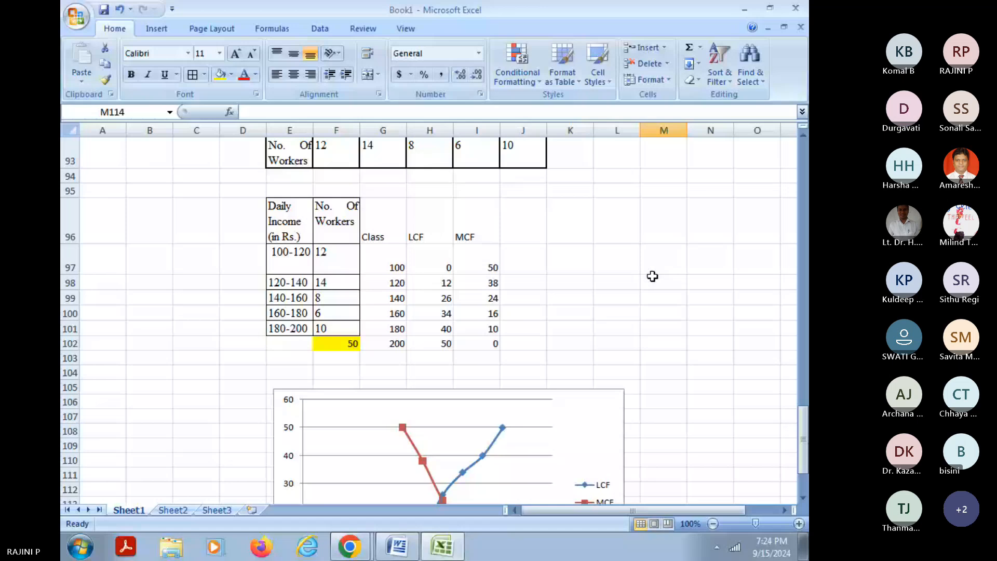
scroll(653, 276, down, 2)
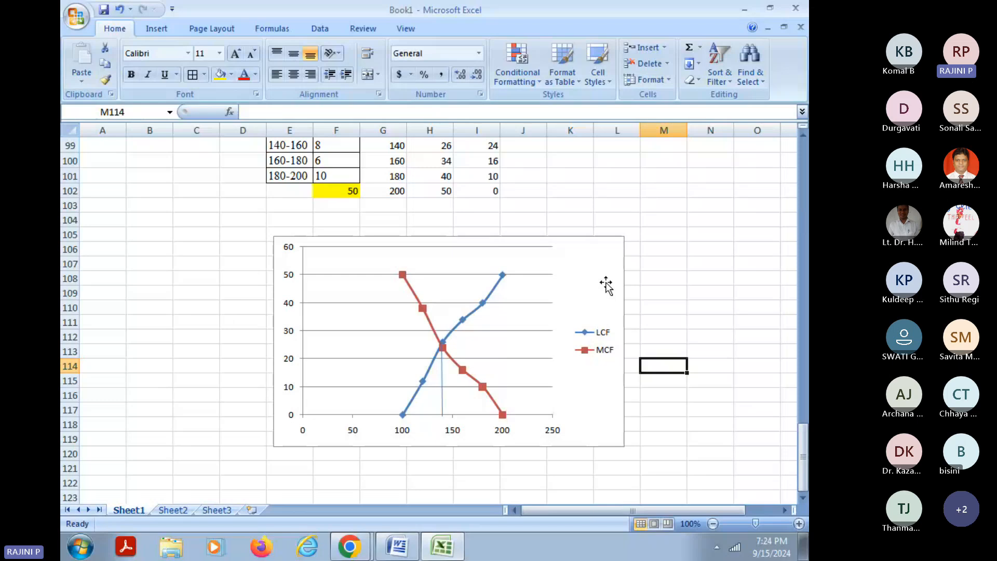
scroll(606, 284, down, 1)
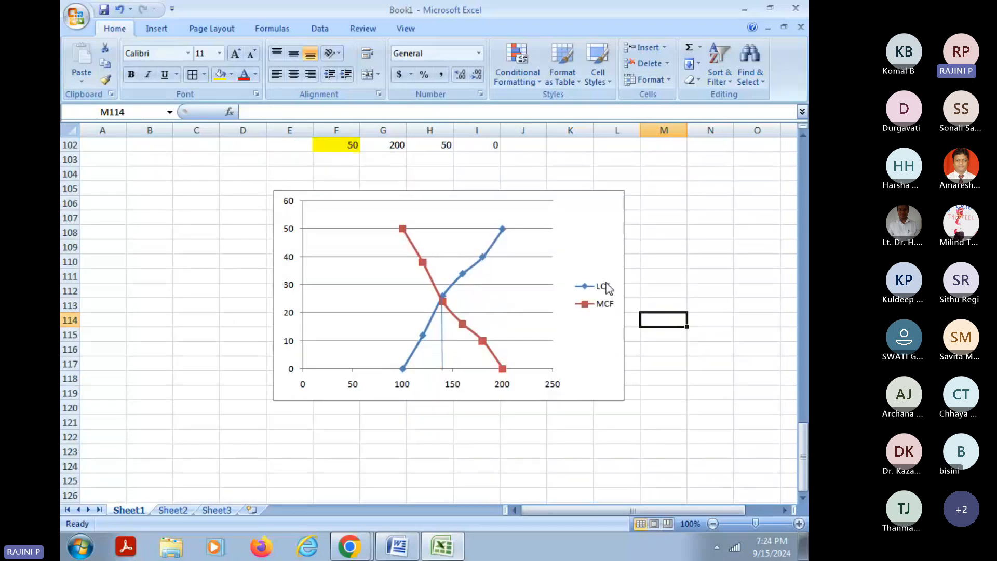
Step: Switch to the Word document FDP_15.09.2024 and copy question 6's line of data values, from 15 to 39
click(399, 545)
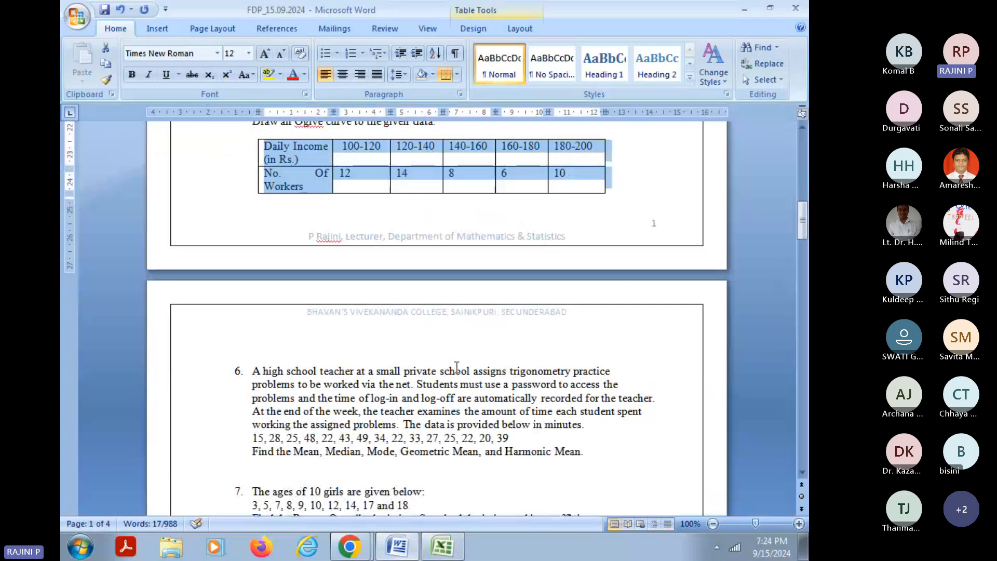
scroll(415, 348, down, 3)
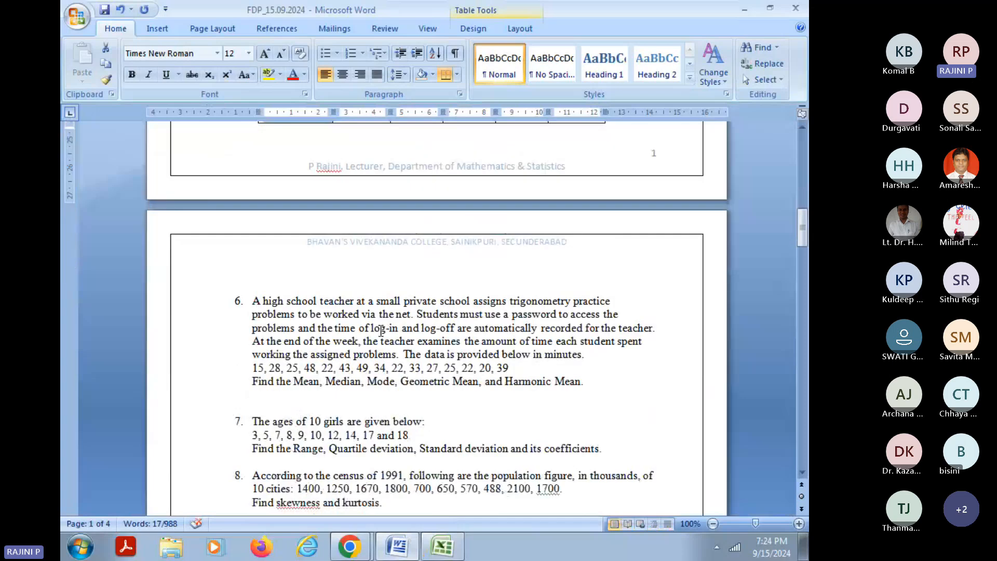
scroll(381, 330, down, 1)
drag(253, 332, 513, 333)
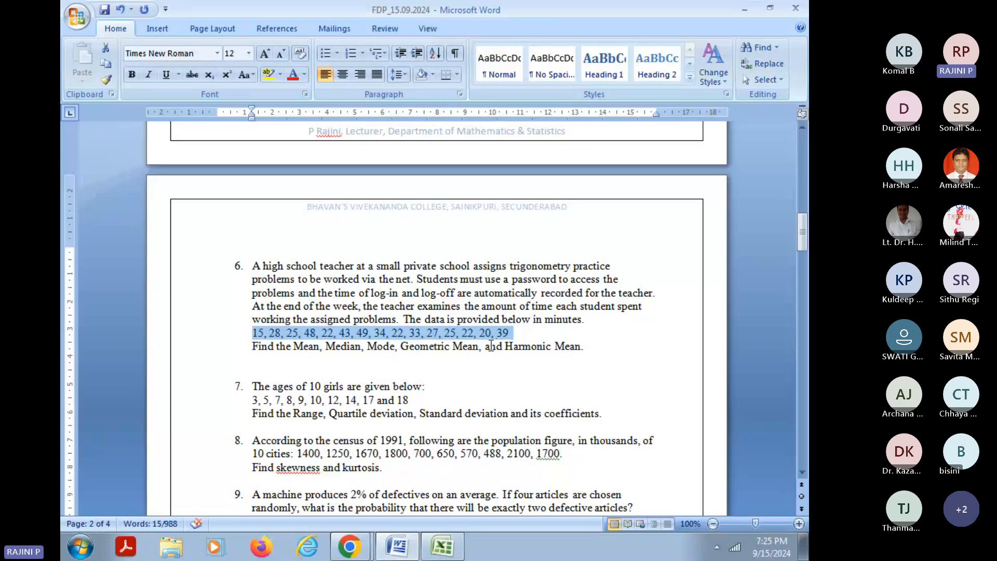
key(ctrl+c)
Step: Switch back to the Excel workbook and paste the copied question 6 values into cell D125, below the chart
key(alt+Tab)
scroll(342, 307, up, 3)
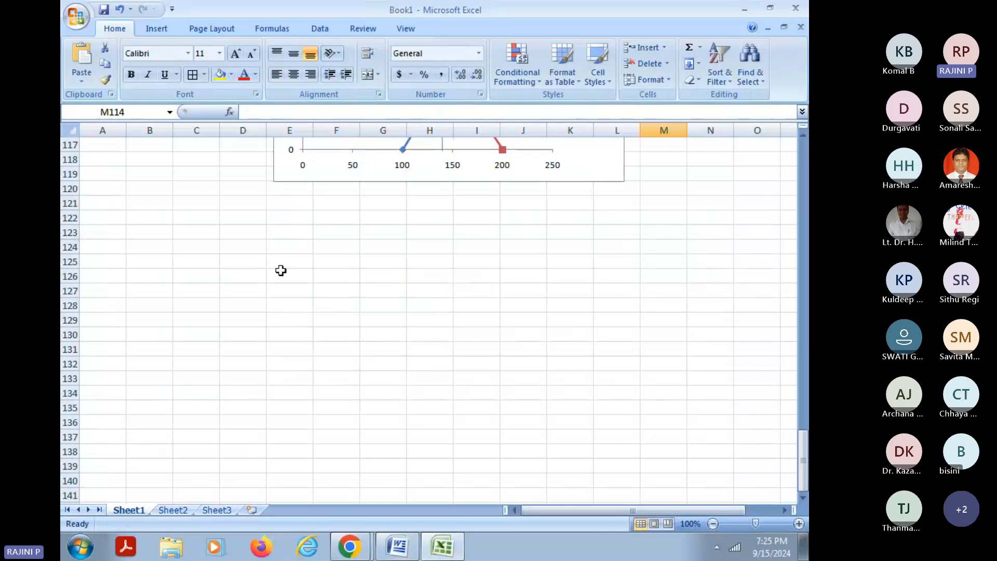
click(251, 261)
right_click(253, 262)
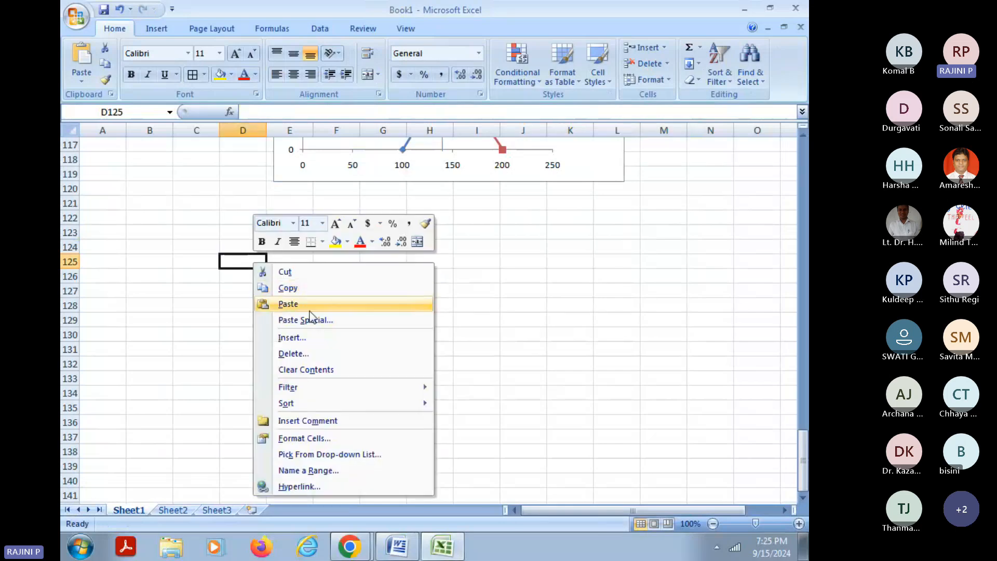
click(306, 305)
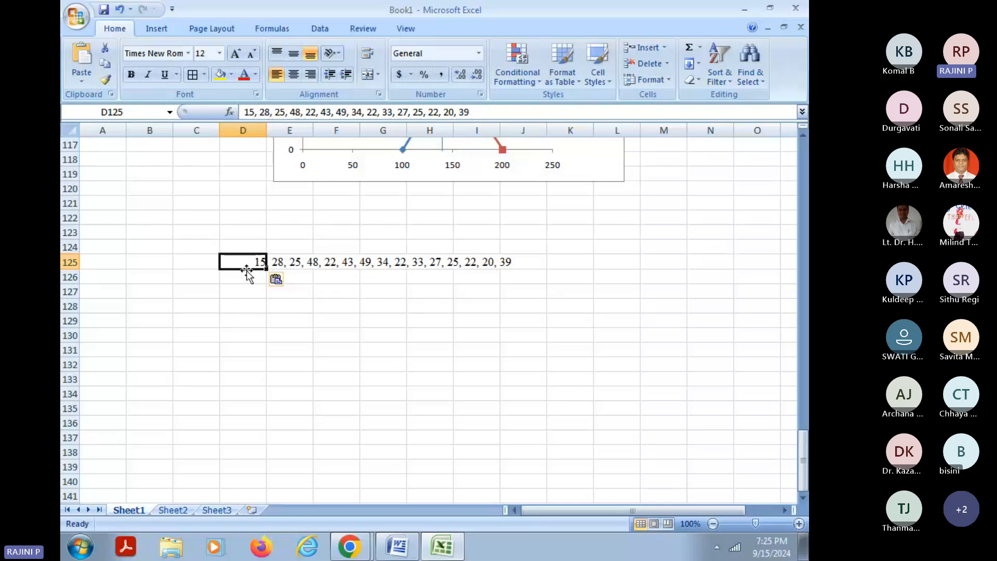
Step: Split the values in D125 into separate cells with Text to Columns, using Delimited data with Comma as an added delimiter
click(327, 31)
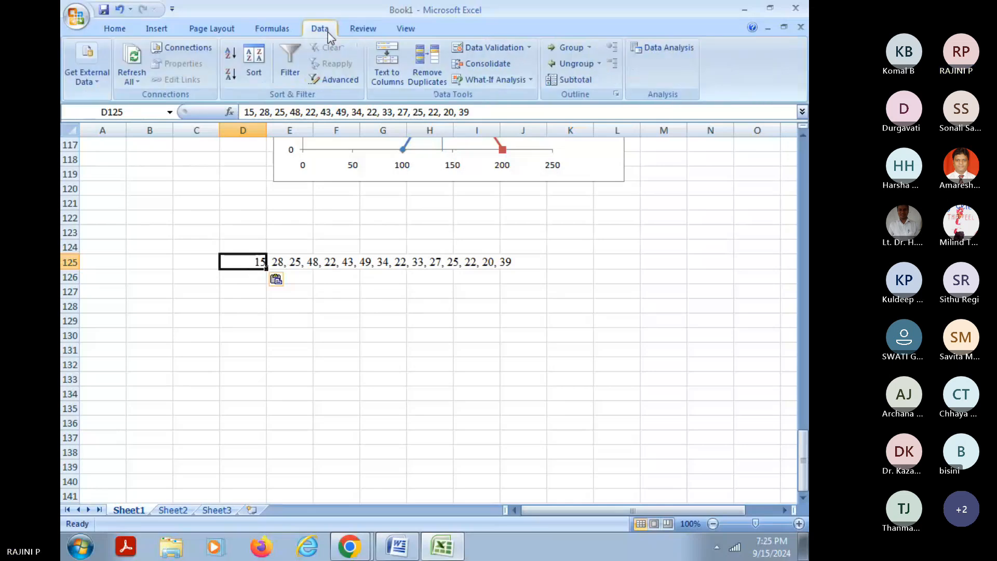
click(389, 78)
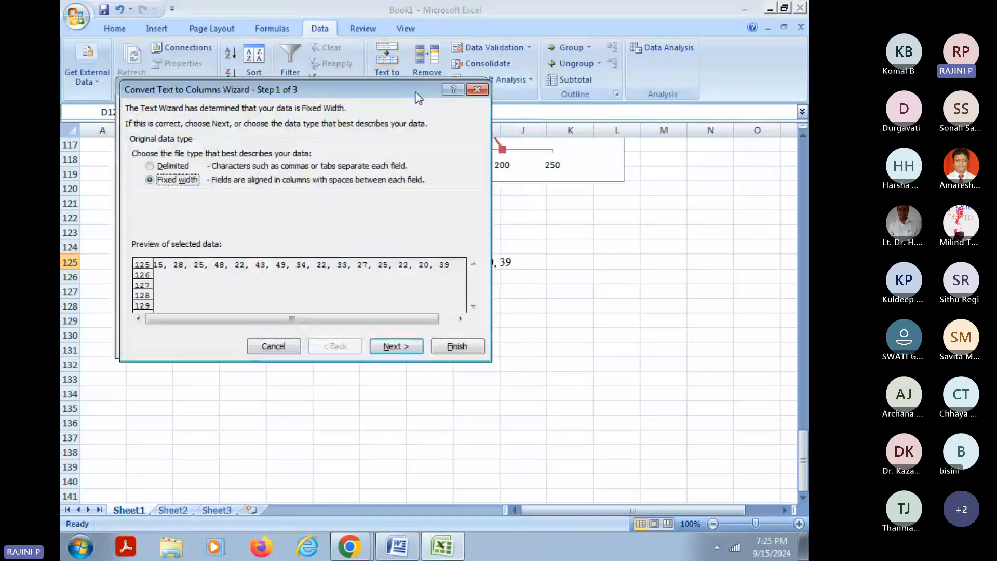
drag(416, 95, 538, 130)
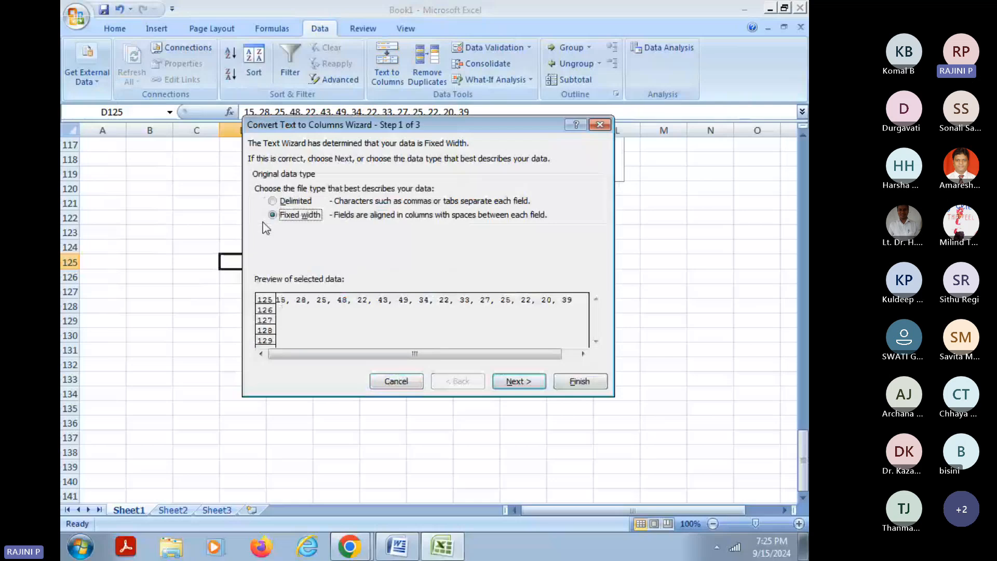
click(289, 202)
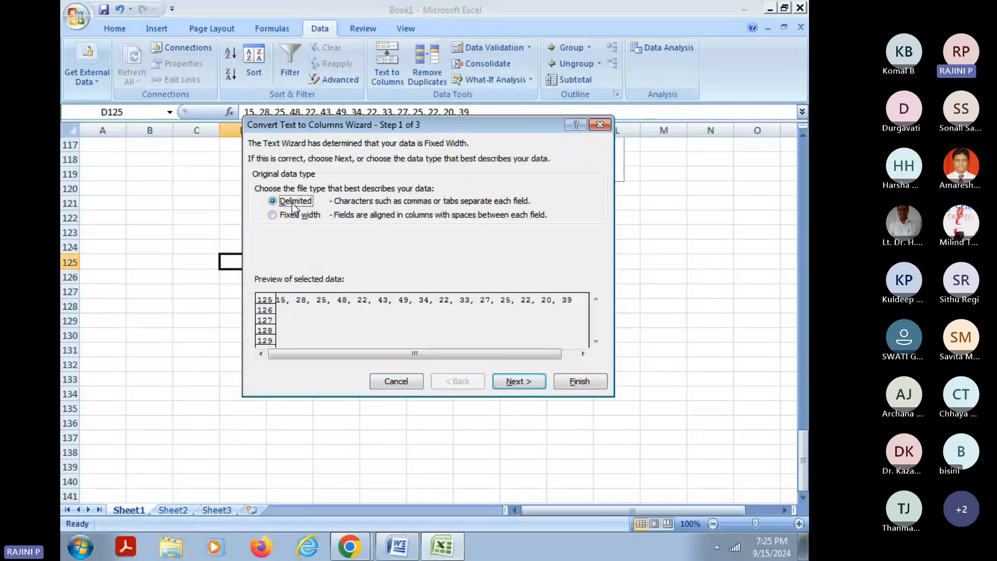
click(519, 382)
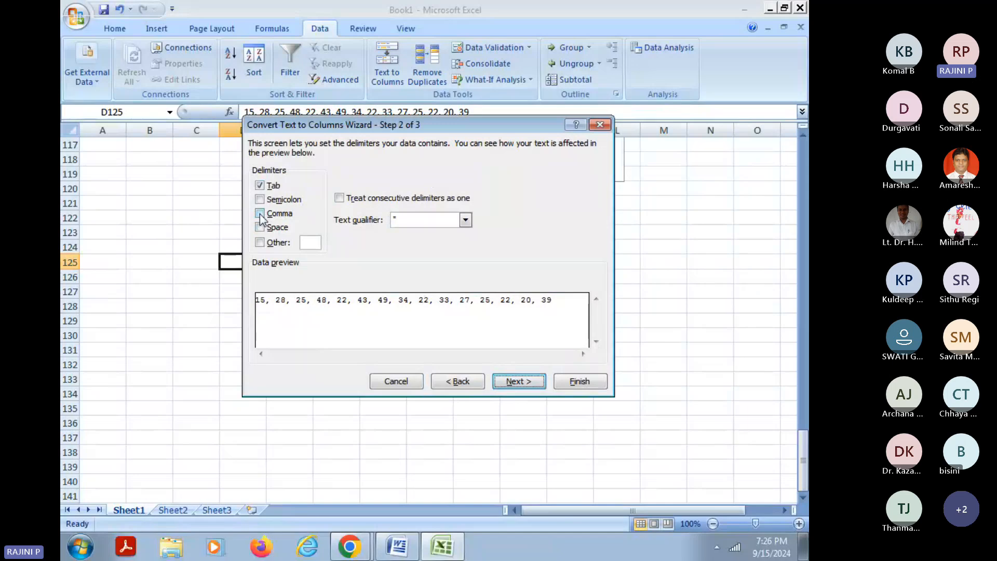
click(260, 214)
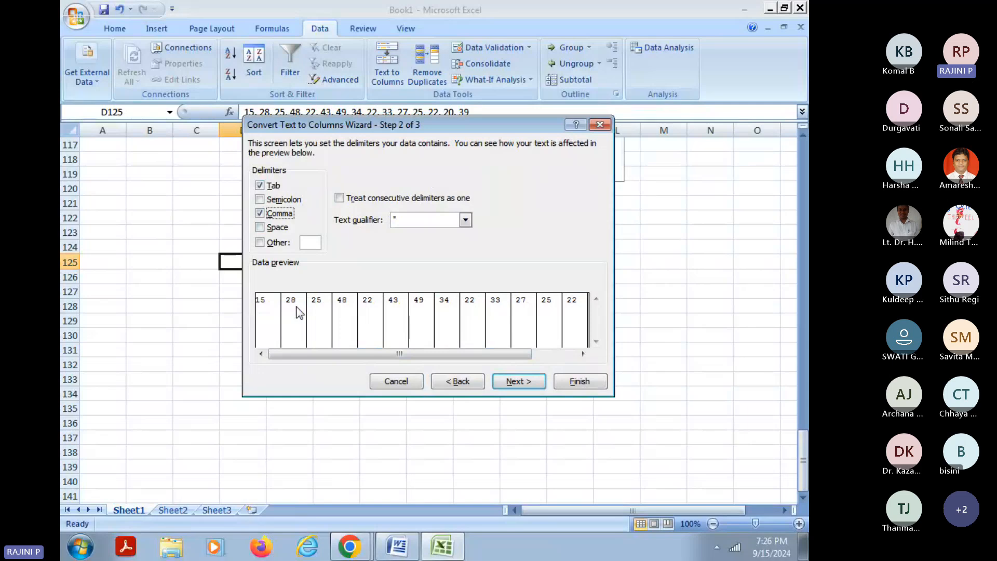
click(518, 382)
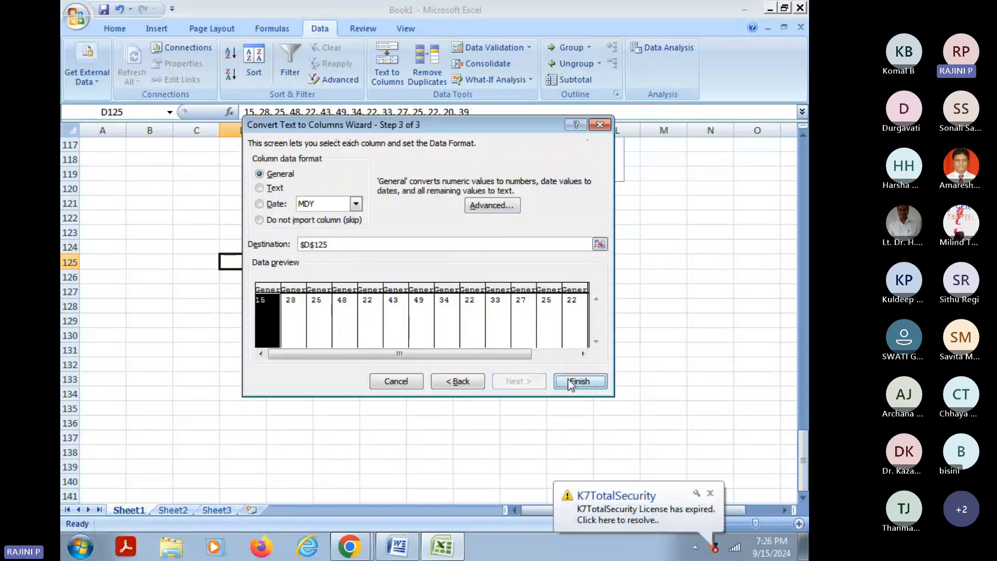
click(571, 381)
Step: Re-enter the value 15 in cell D125
click(291, 316)
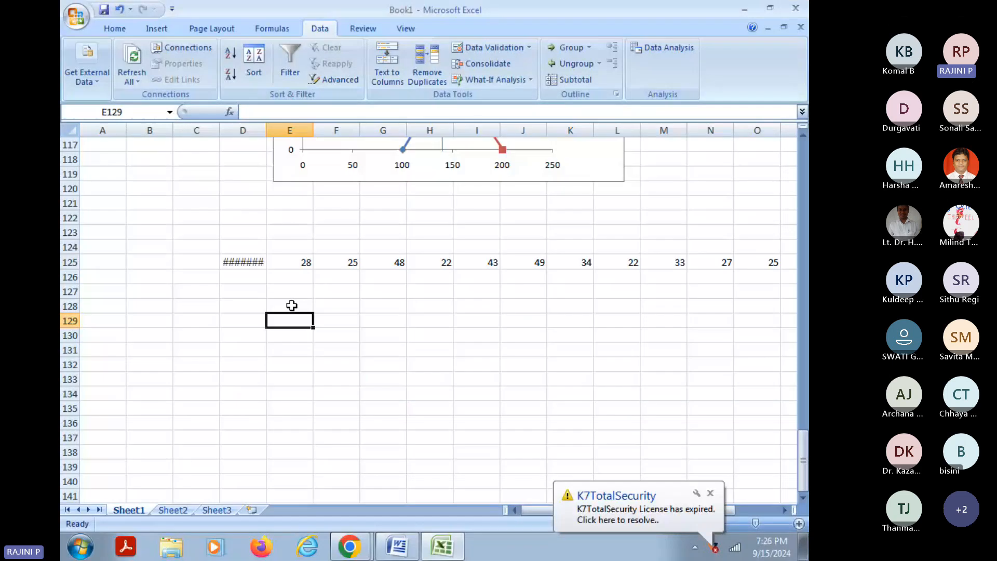
click(249, 263)
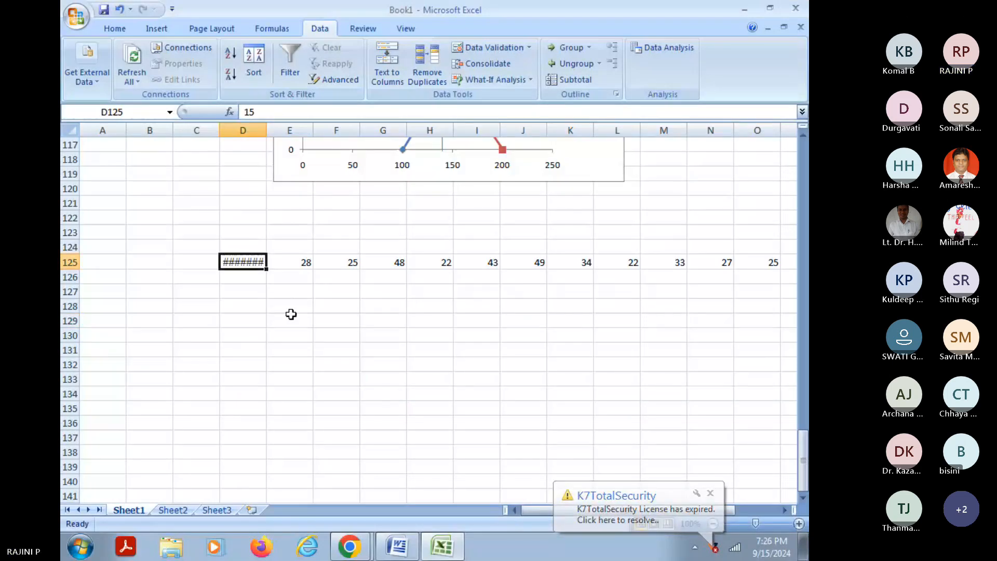
text(15)
key(Return)
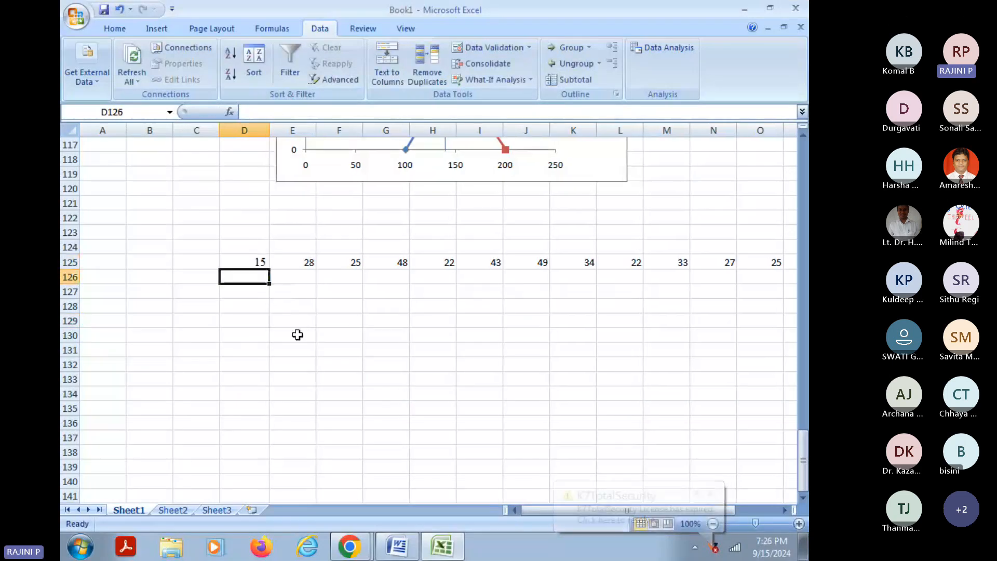
click(298, 335)
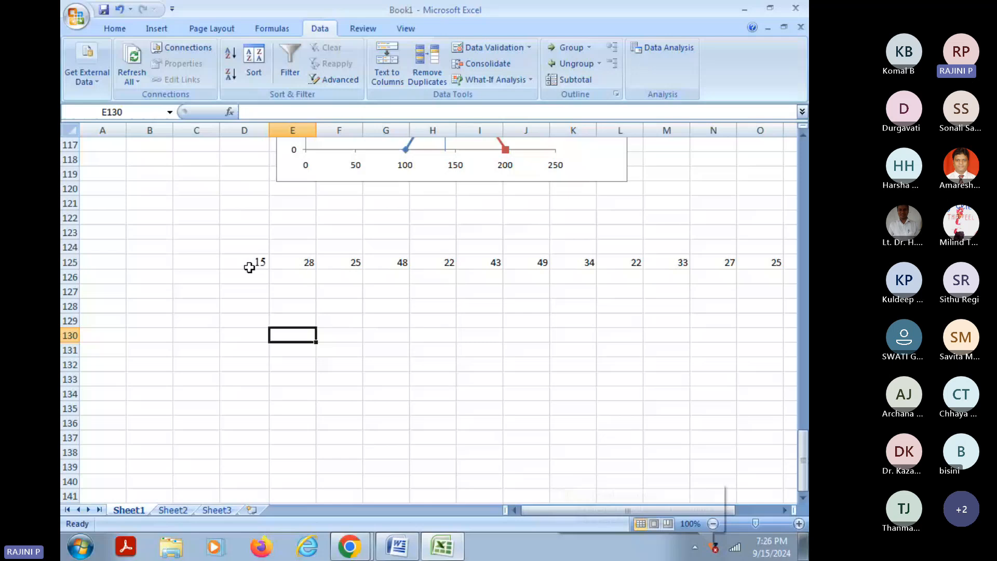
Step: Select the split values in D125:R125 and check the whole row of data
drag(250, 268, 724, 265)
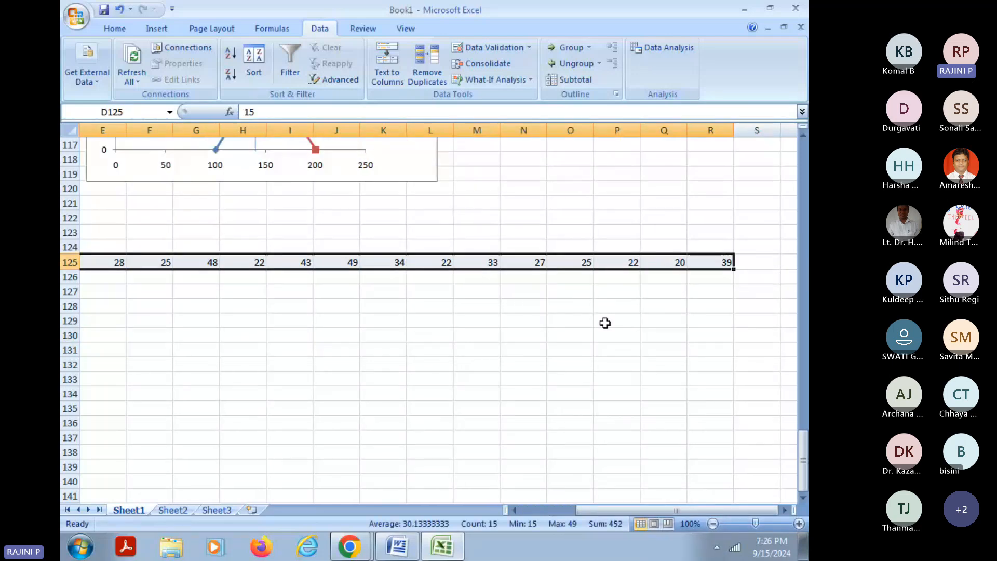
drag(669, 510, 613, 510)
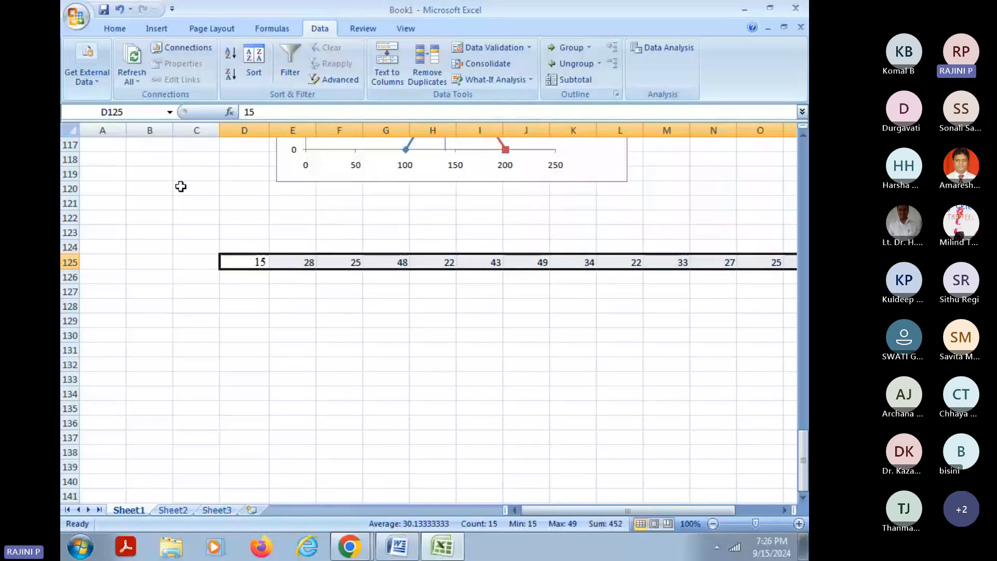
click(248, 305)
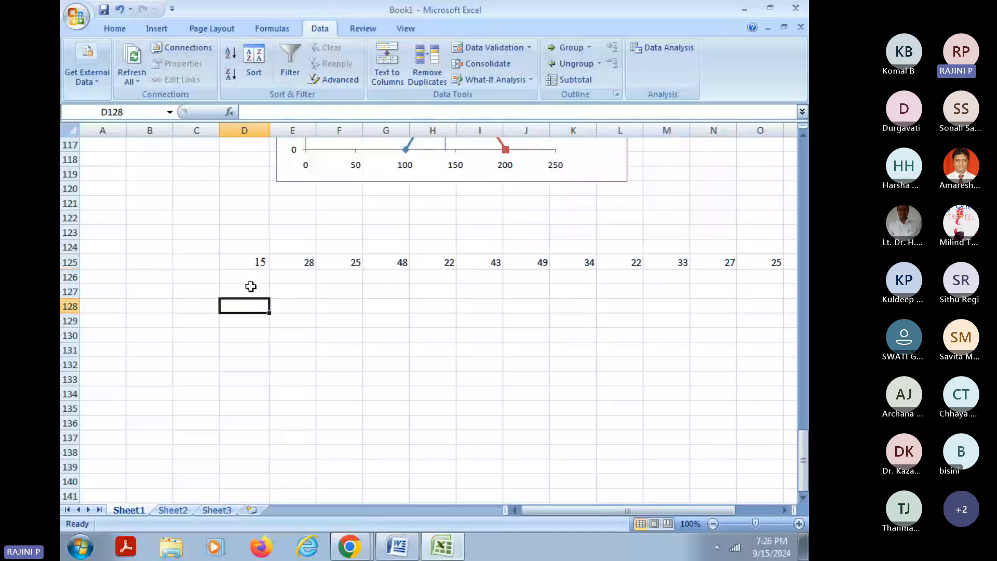
click(247, 263)
Step: Insert the AVERAGE function from the Statistical category into cell D128
click(249, 305)
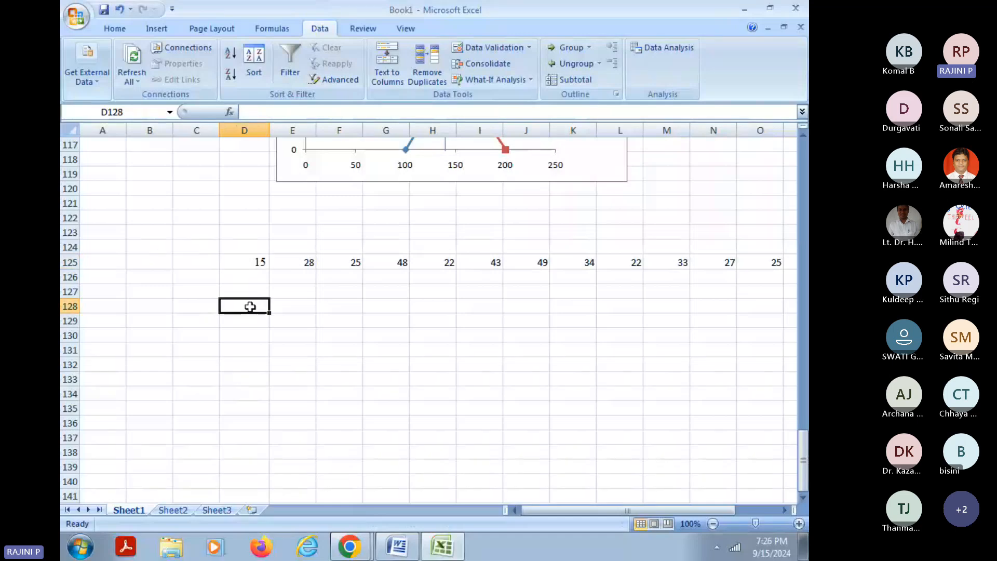
click(229, 112)
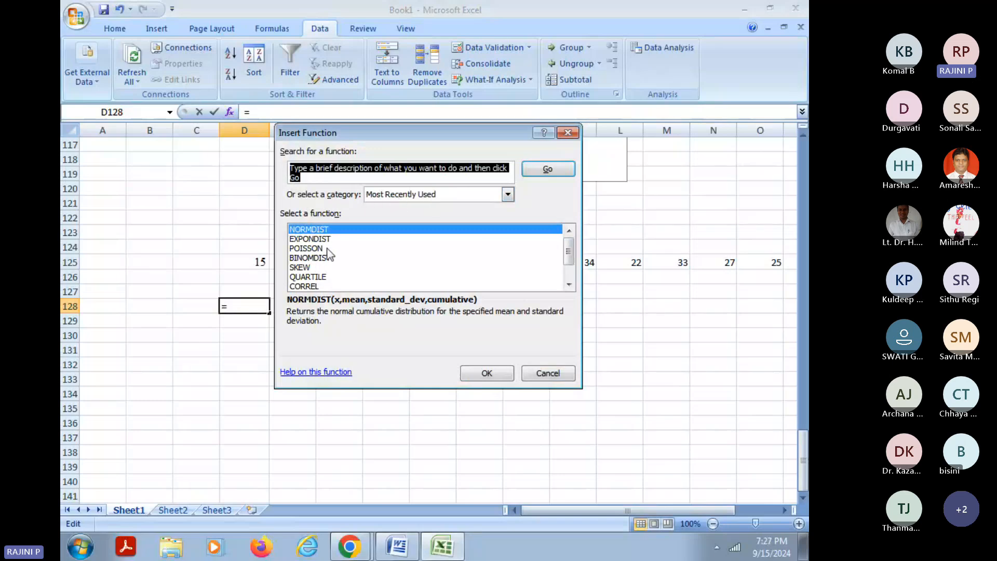
click(508, 196)
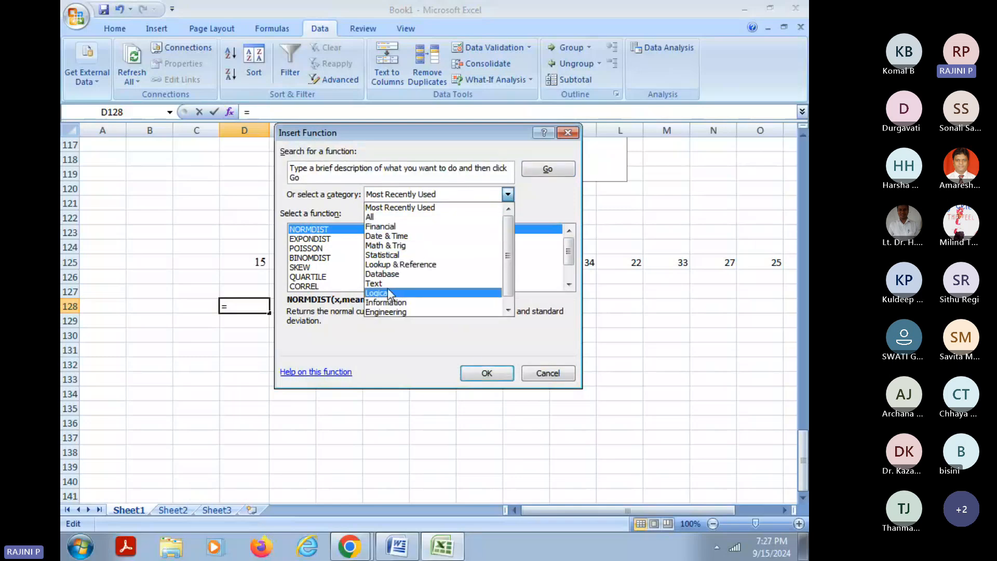
scroll(390, 294, down, 1)
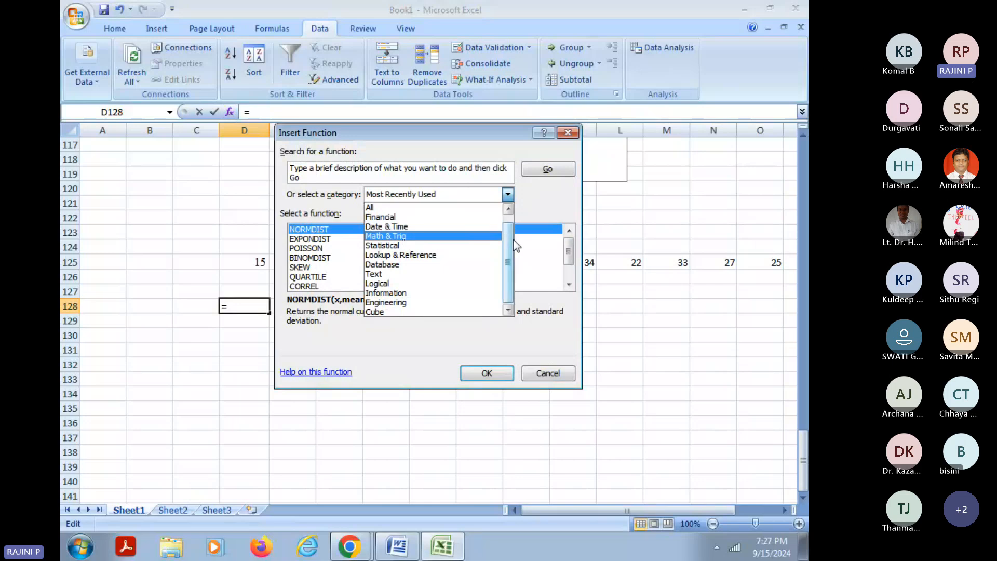
click(390, 246)
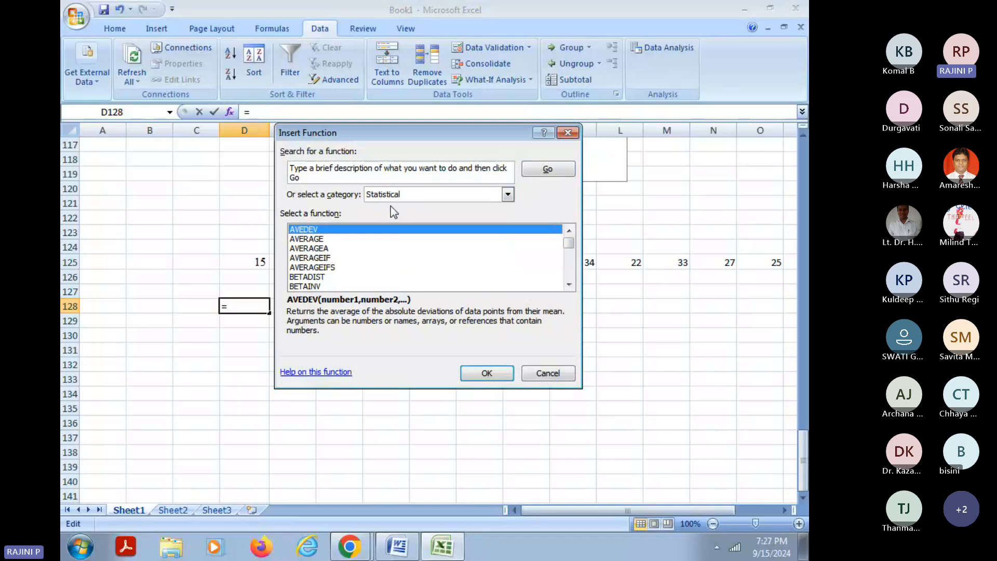
click(313, 243)
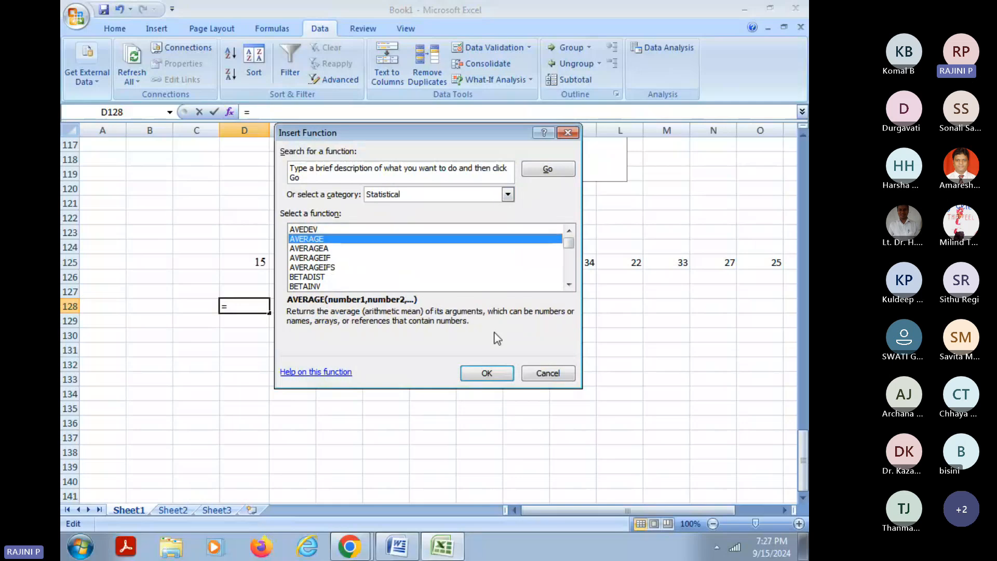
click(487, 373)
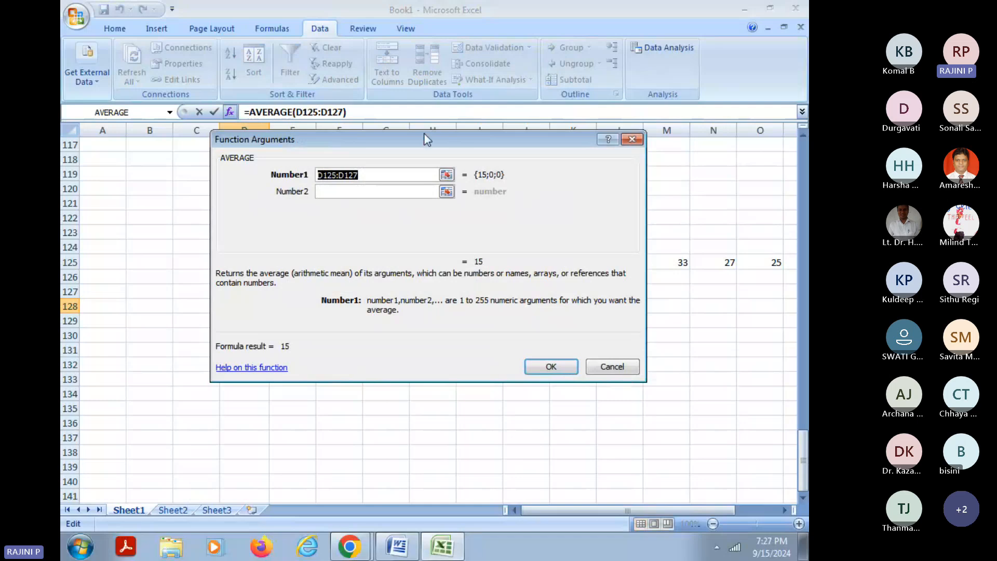
Step: Replace the AVERAGE function's first argument with the range D125:R125 and complete the formula in D128
drag(424, 133, 432, 365)
key(BackSpace)
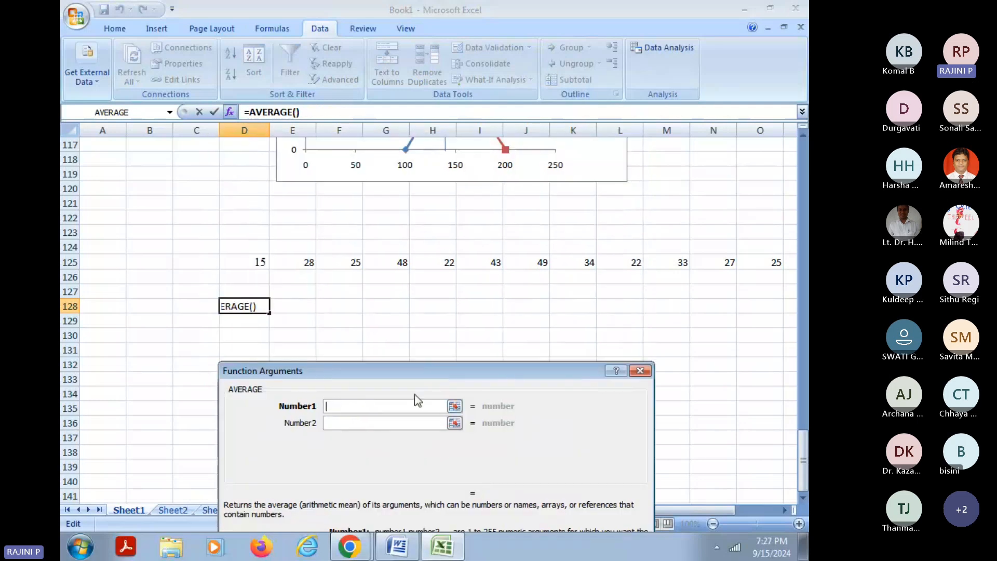
drag(238, 264, 726, 271)
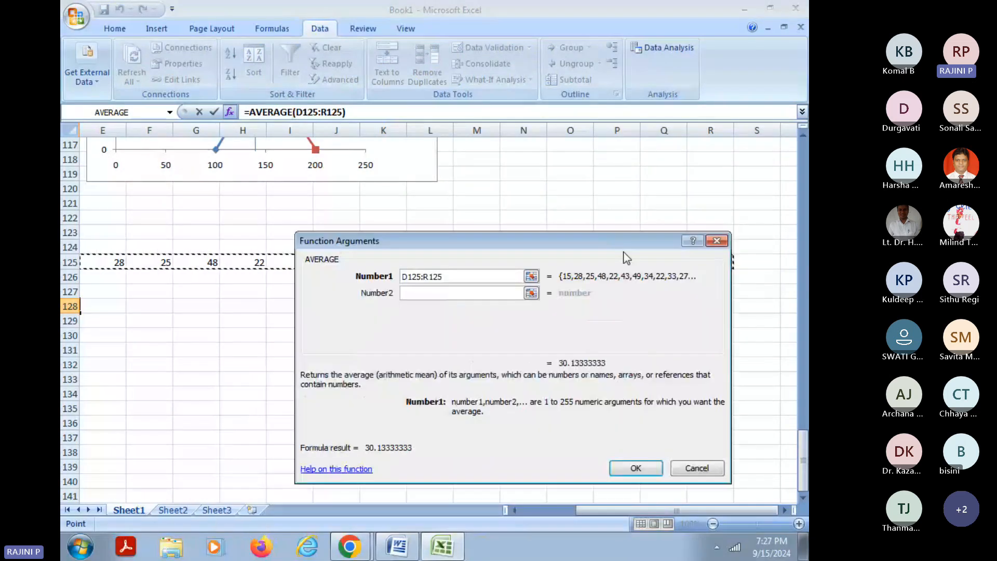
click(634, 468)
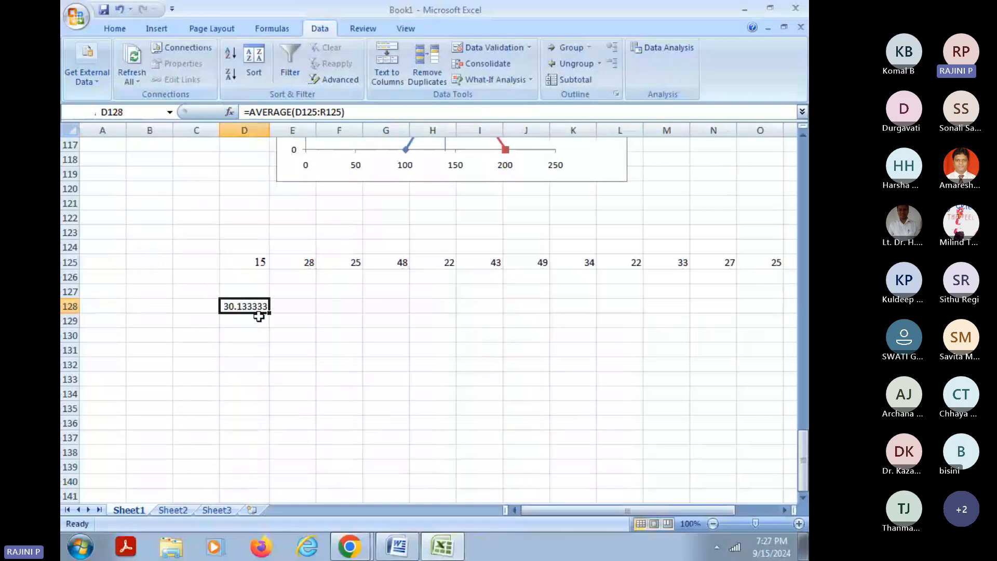
click(194, 303)
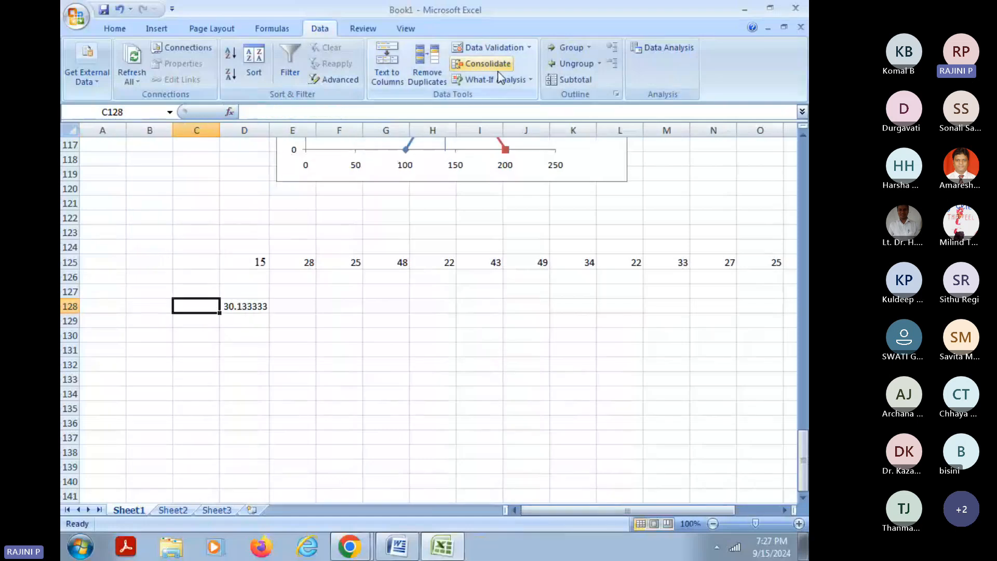
Step: Label cells C128 to C132 as "A.M =", "GM =", "HM =", "Median =" and "Mode ="
text(A.M =)
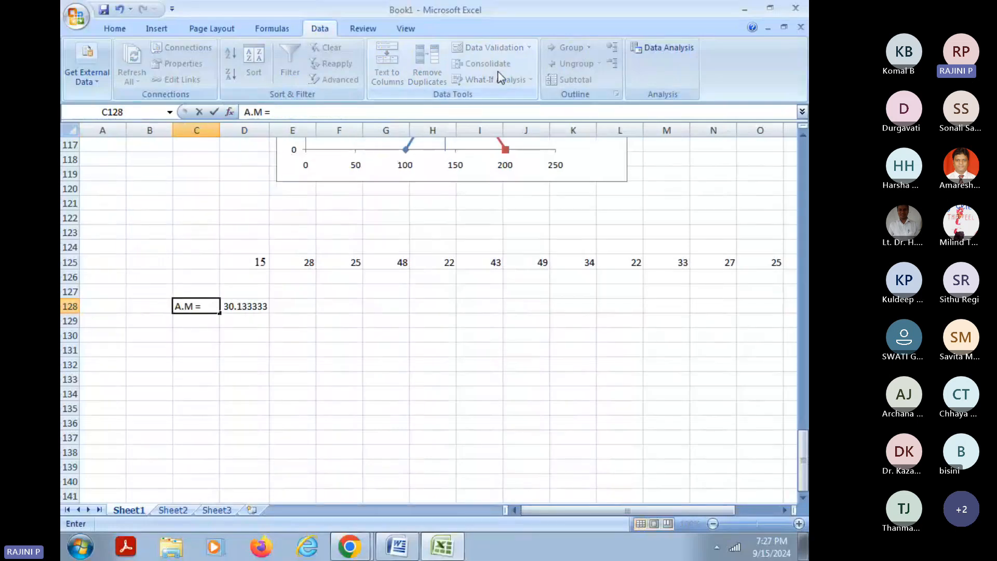
key(Return)
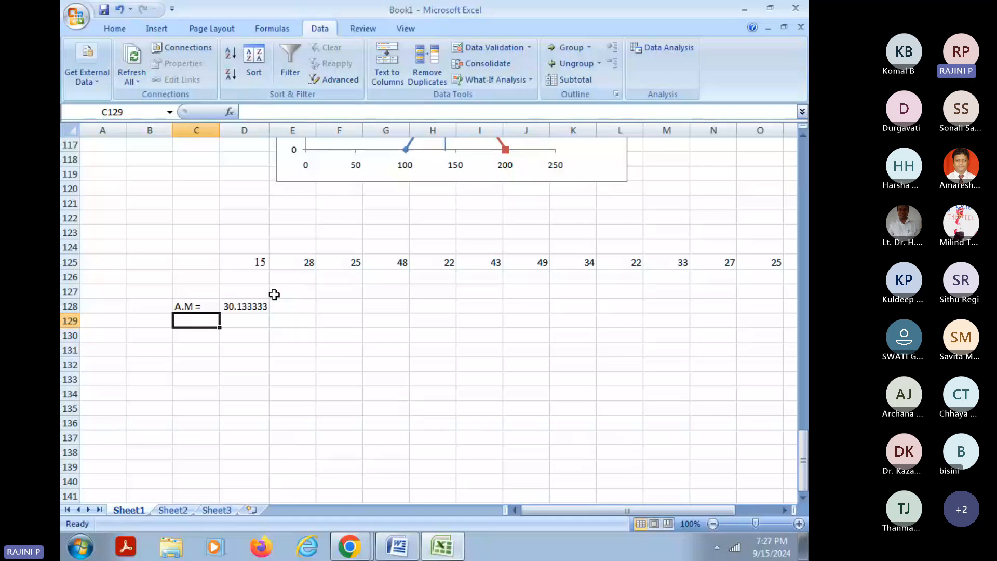
text(GM =)
key(Return)
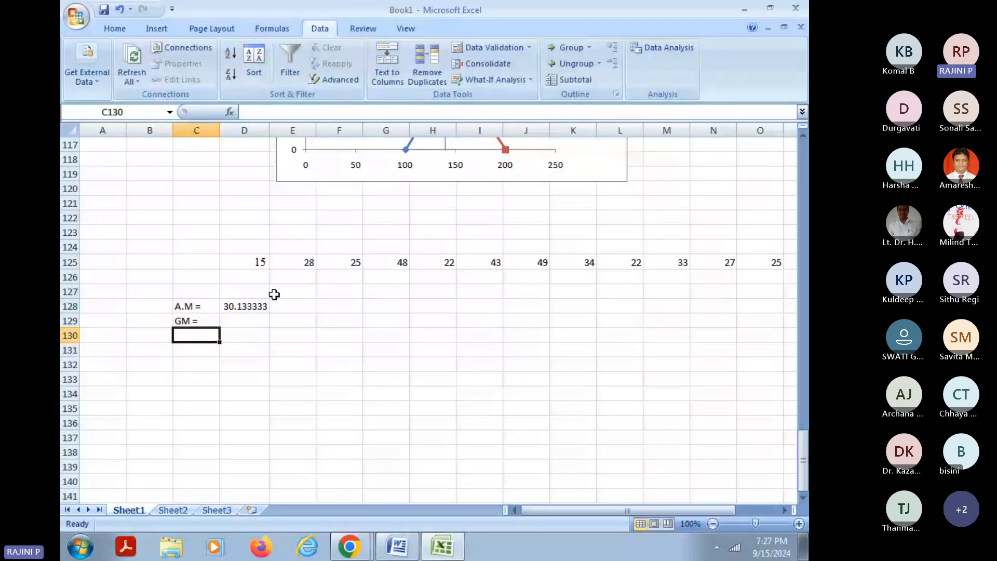
text(HM =)
key(Return)
text(Media)
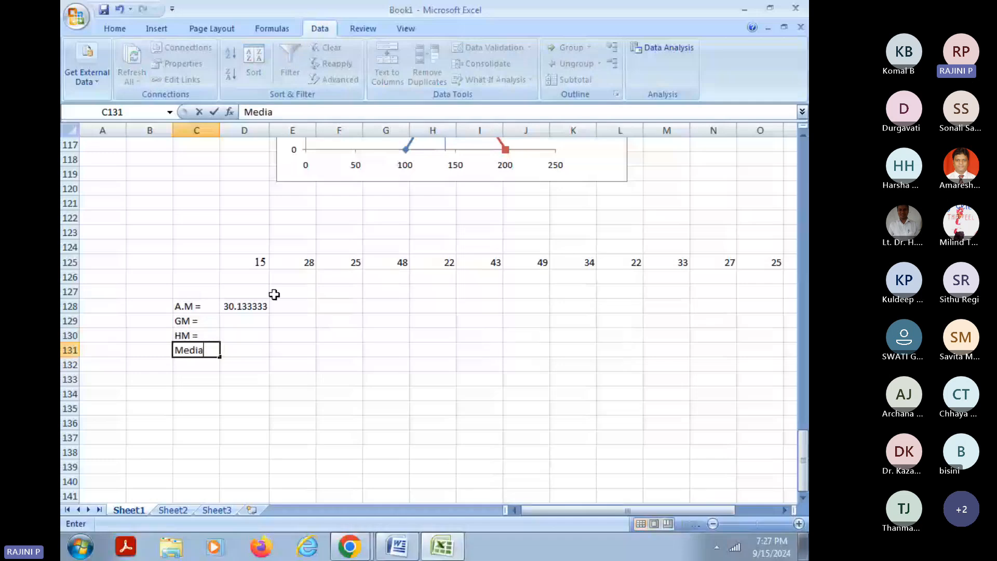
text(n =)
key(Return)
text(Mode )
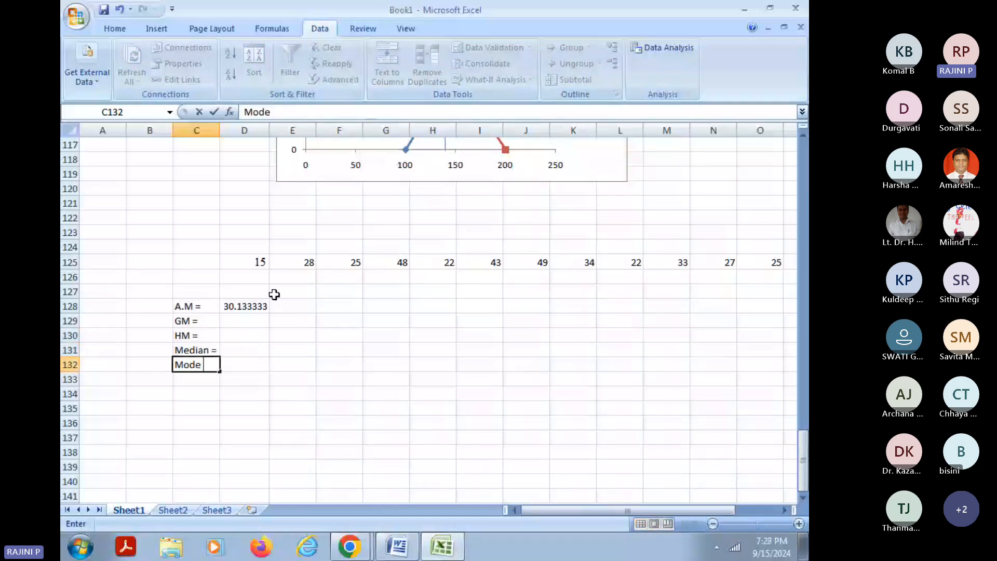
text(=)
key(Tab)
Step: Calculate the geometric mean in D129 with the statistical GEOMEAN function over the range D125:R125
click(254, 323)
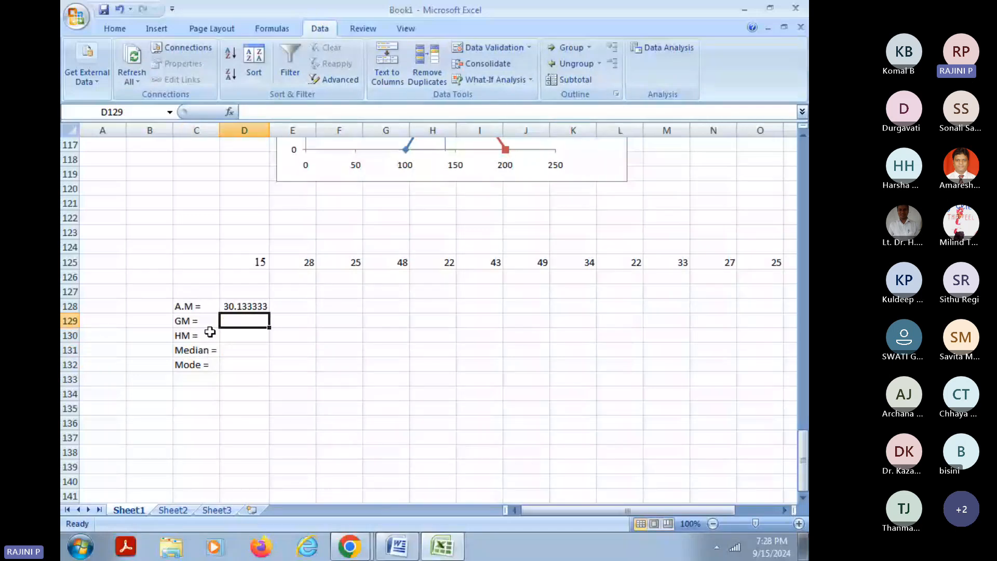
click(229, 113)
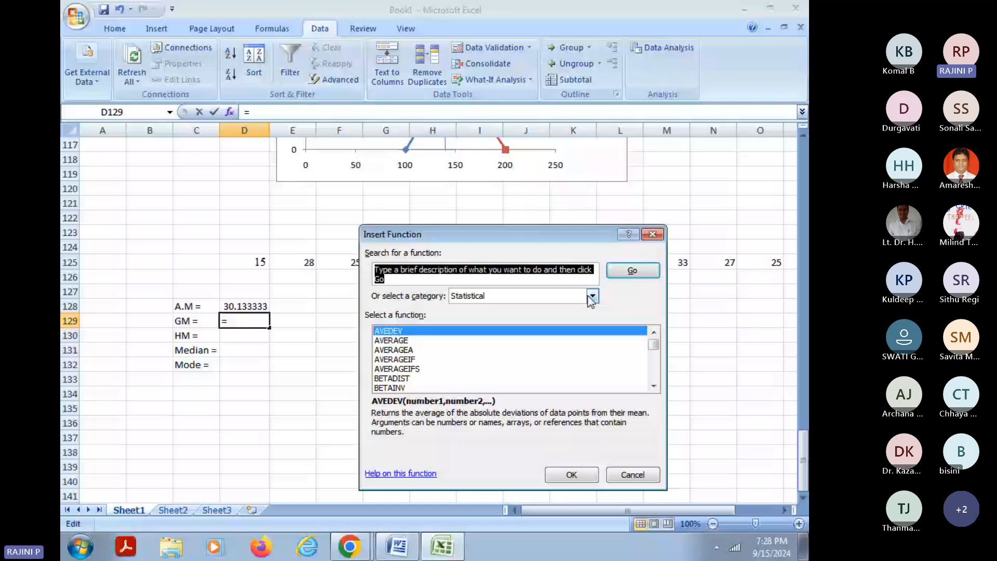
drag(467, 235, 457, 91)
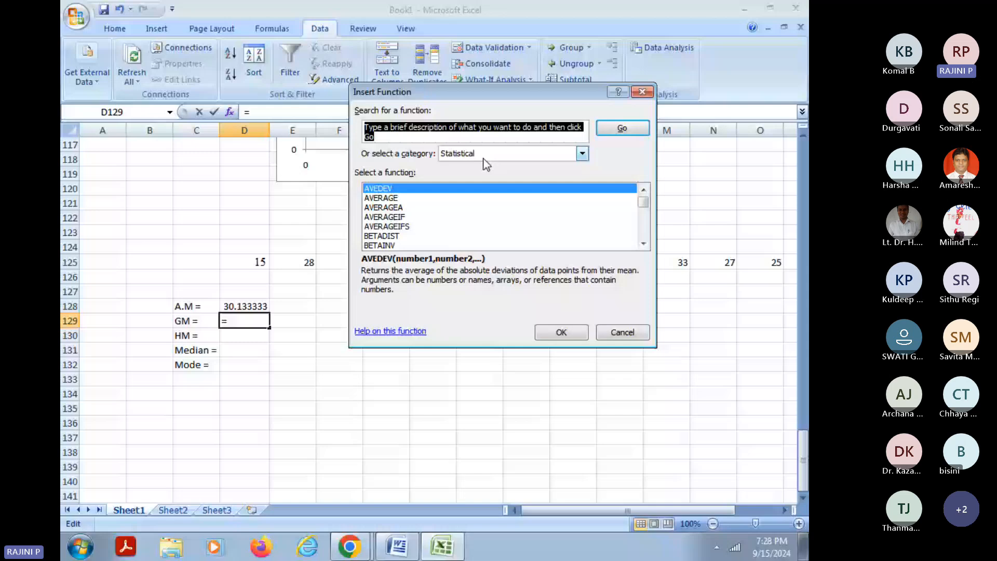
scroll(383, 224, down, 2)
click(382, 217)
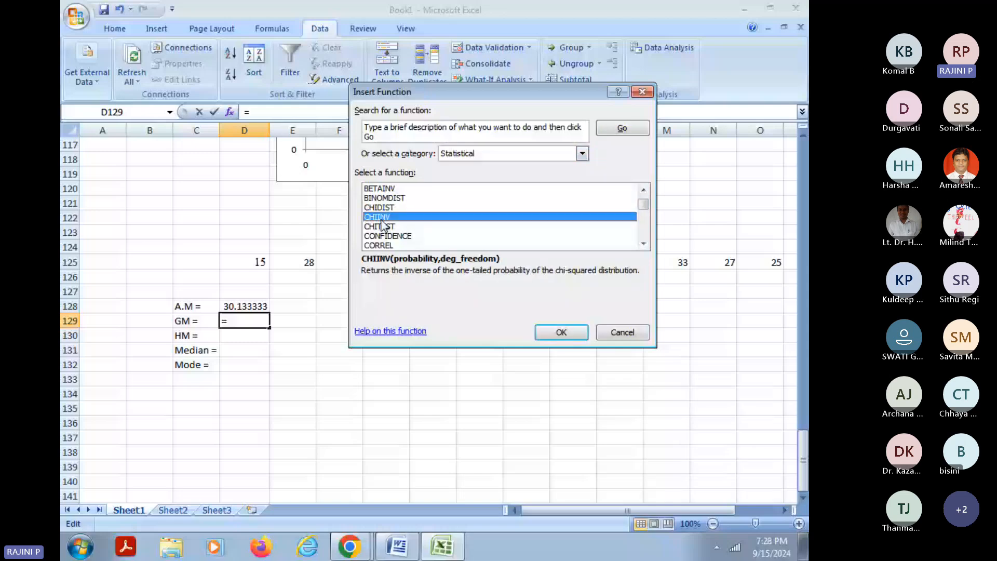
scroll(390, 233, down, 6)
click(400, 245)
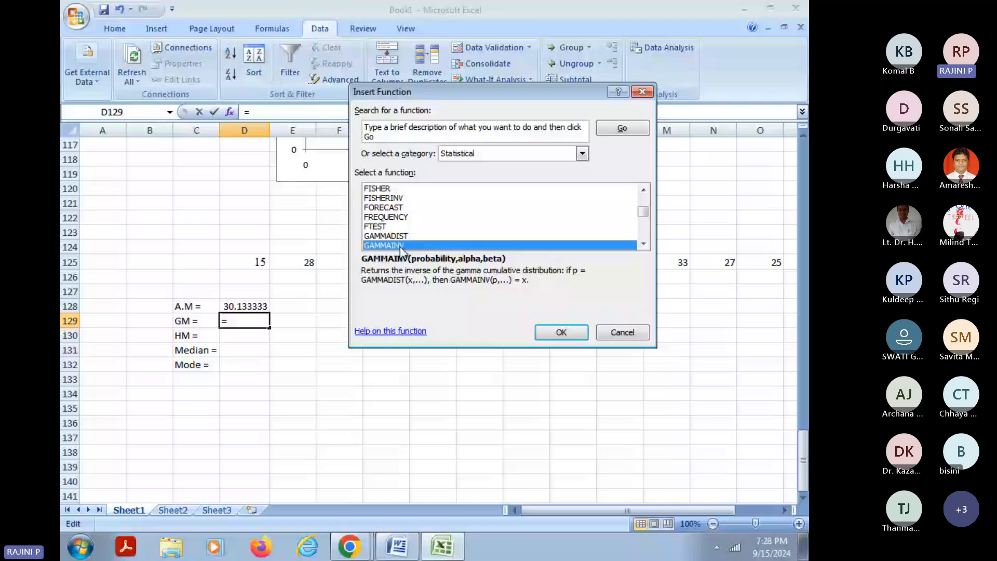
scroll(407, 246, down, 1)
click(415, 246)
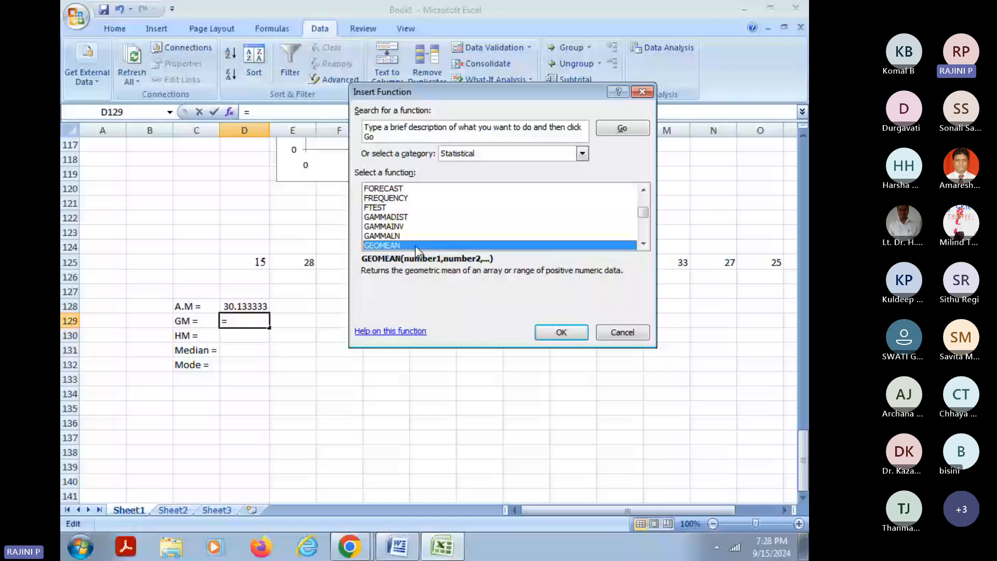
double_click(416, 246)
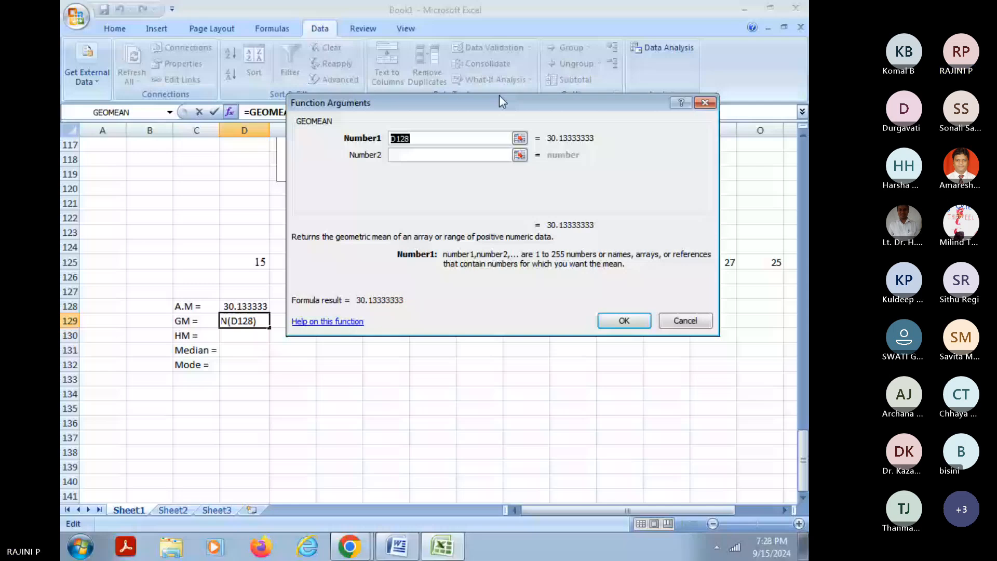
drag(244, 263, 711, 262)
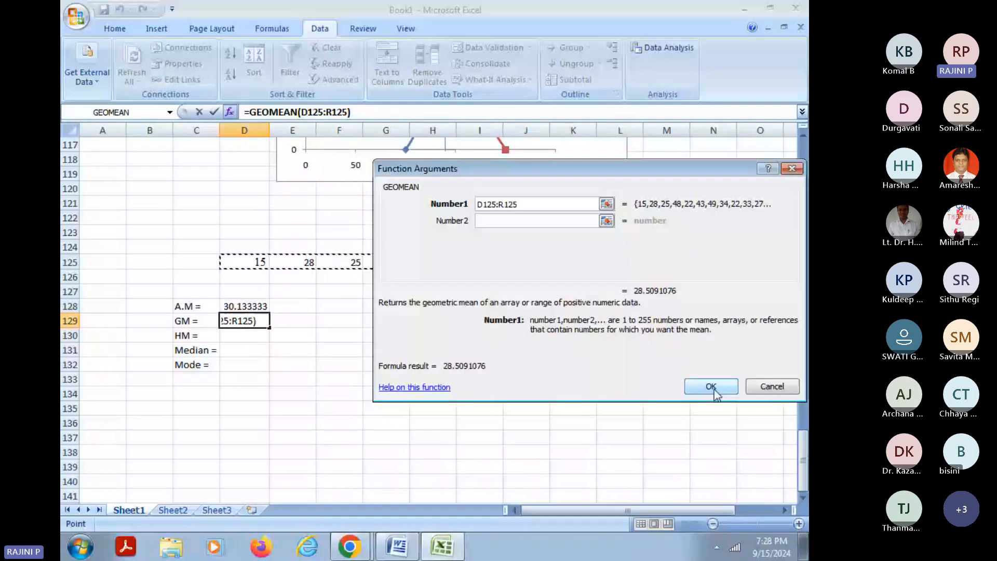
click(712, 387)
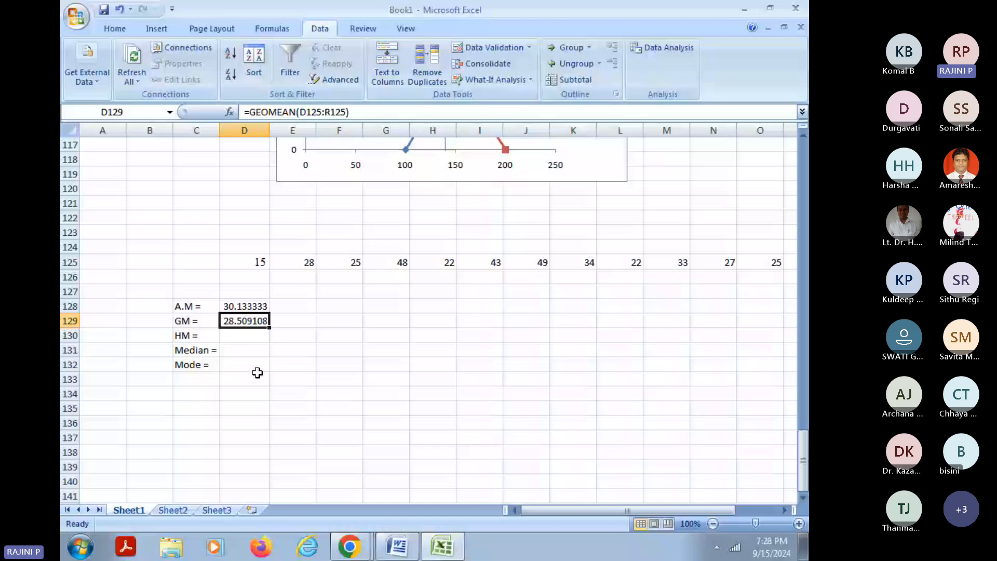
Step: Calculate the harmonic mean in D130 with the statistical HARMEAN function over the range D125:R125
click(244, 335)
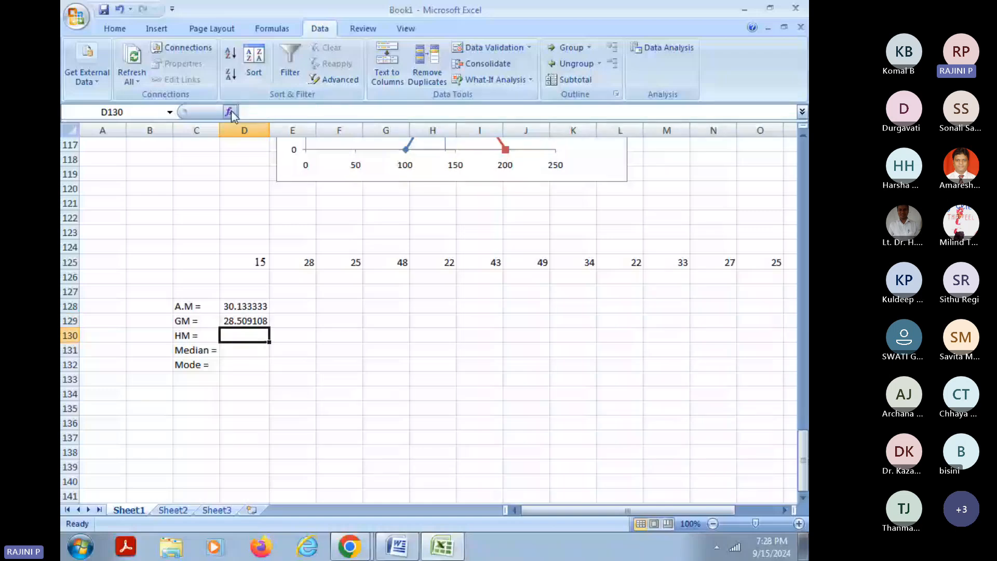
click(229, 112)
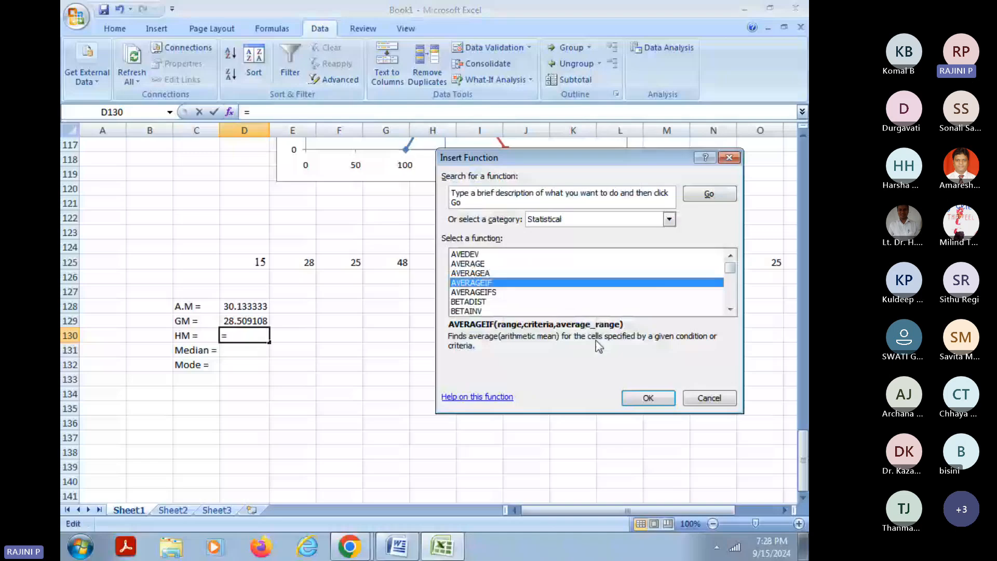
key(h)
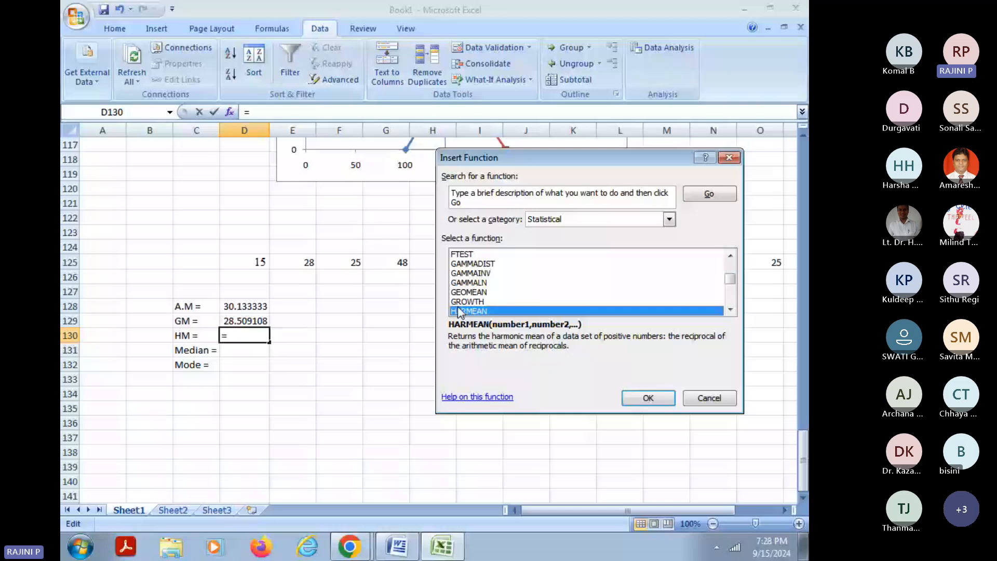
double_click(459, 310)
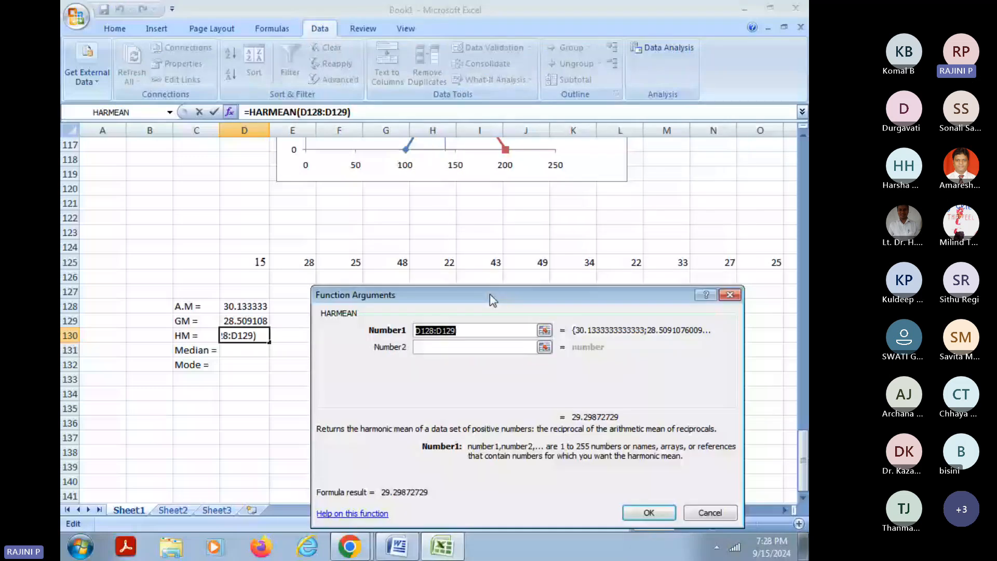
drag(244, 263, 724, 261)
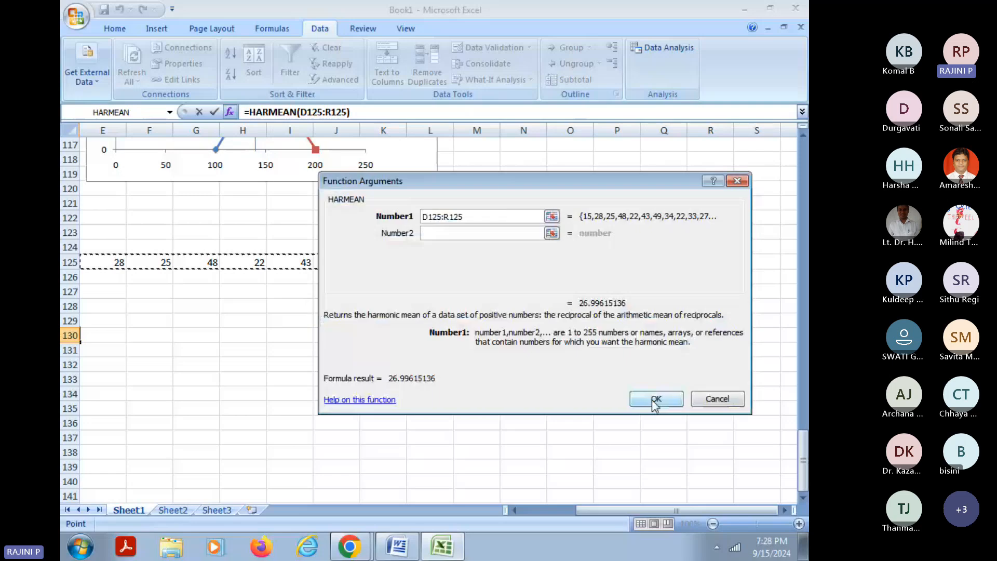
click(655, 399)
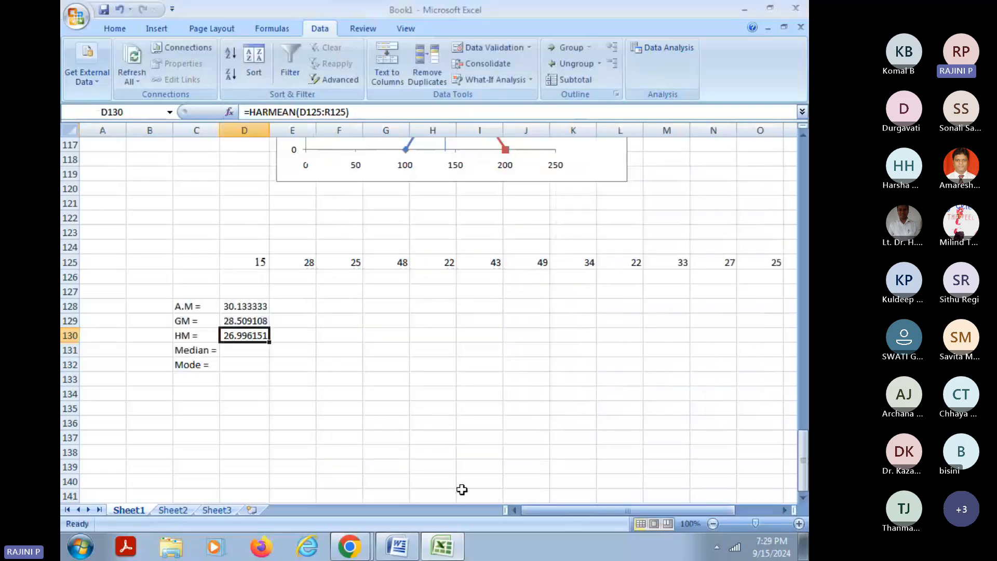
Step: Insert the MEDIAN function from the Statistical category into cell D131
click(246, 349)
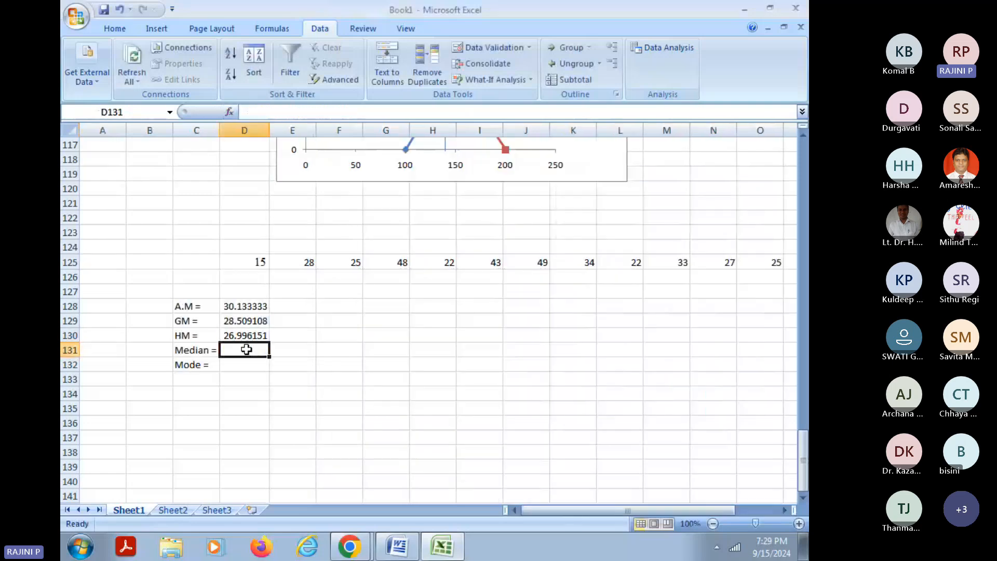
click(230, 113)
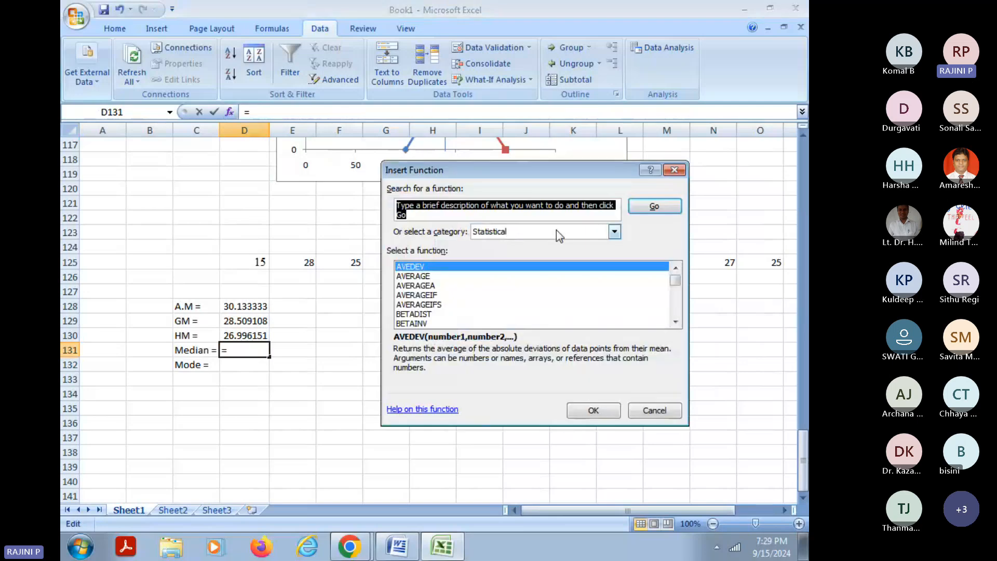
click(417, 296)
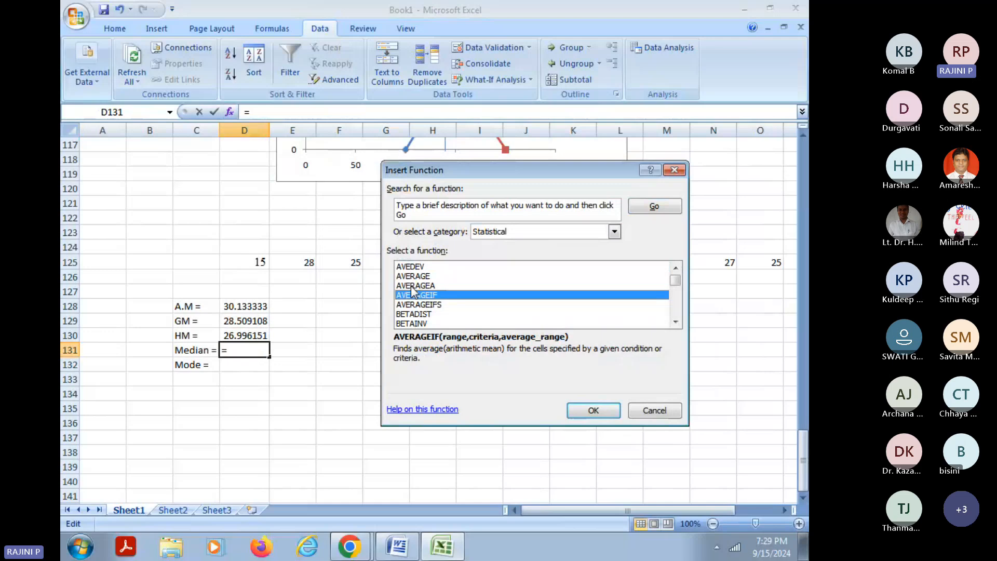
key(m)
key(m)
key(m)
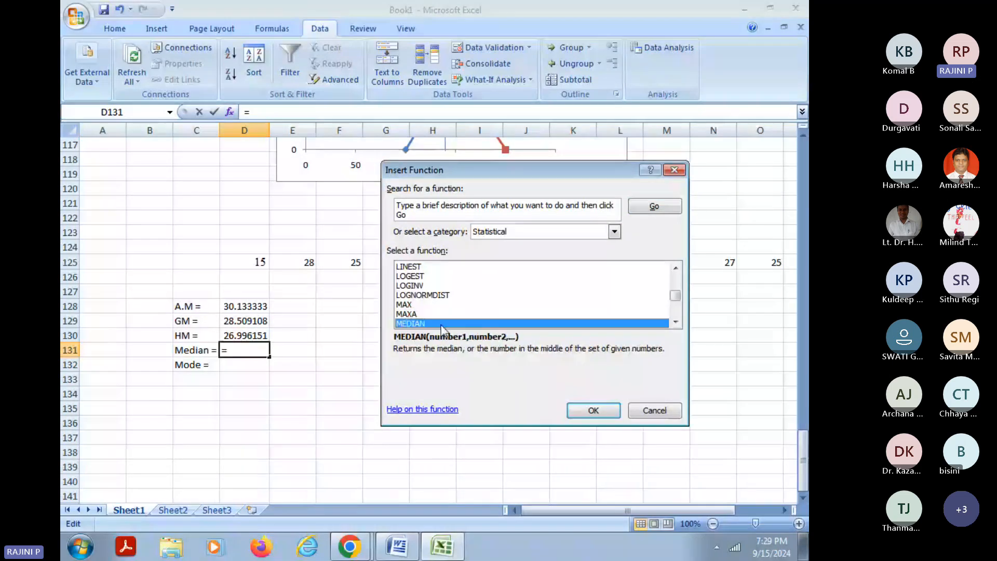
click(593, 410)
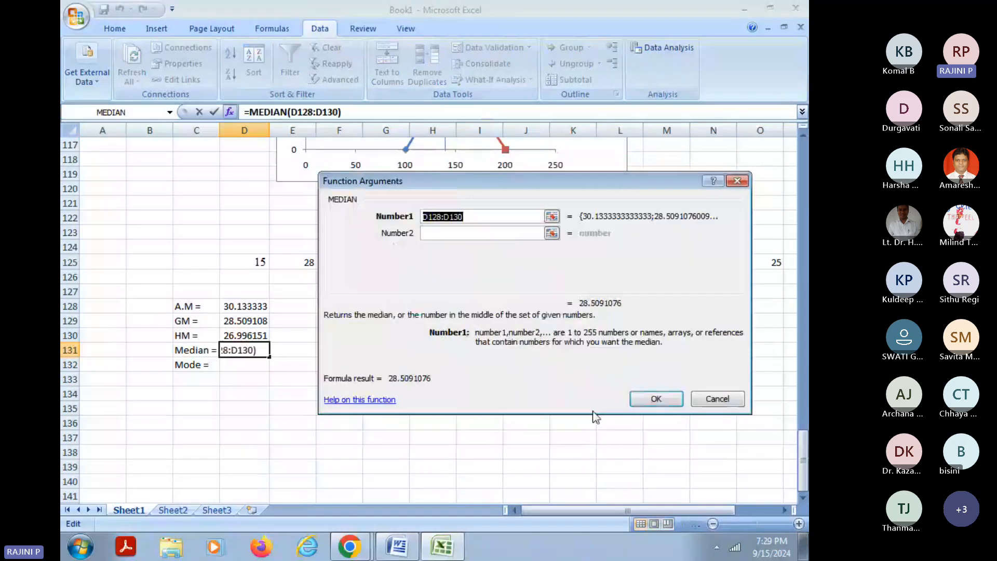
Step: Replace the MEDIAN function's first argument with the range D125:R125 and complete the formula in D131
key(BackSpace)
drag(501, 181, 474, 229)
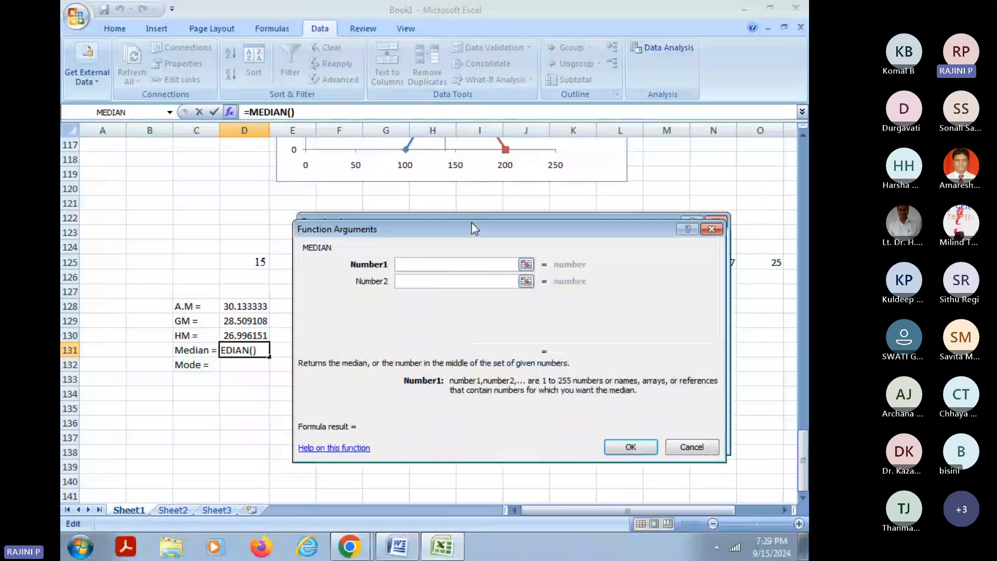
drag(244, 263, 713, 264)
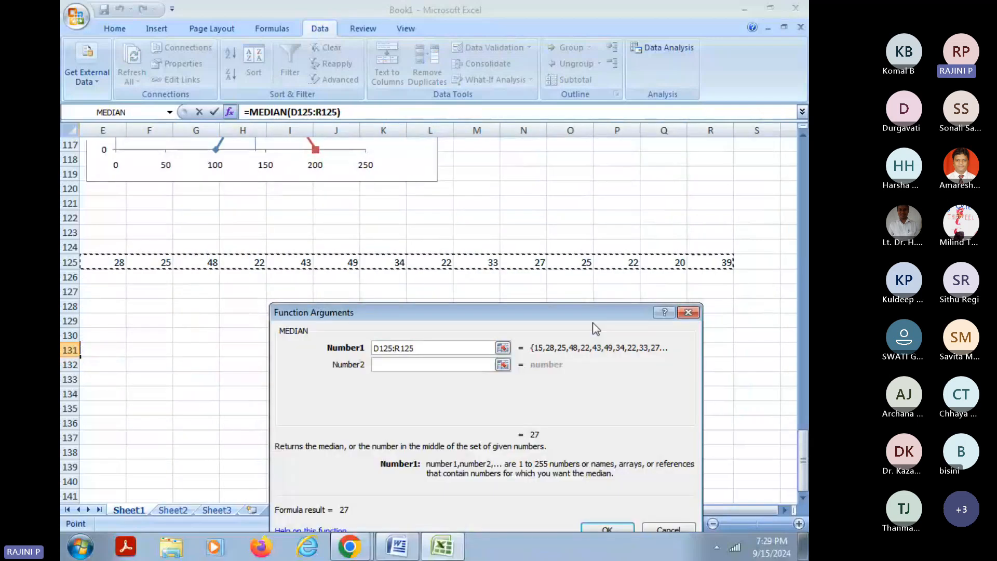
drag(592, 317, 629, 238)
click(645, 458)
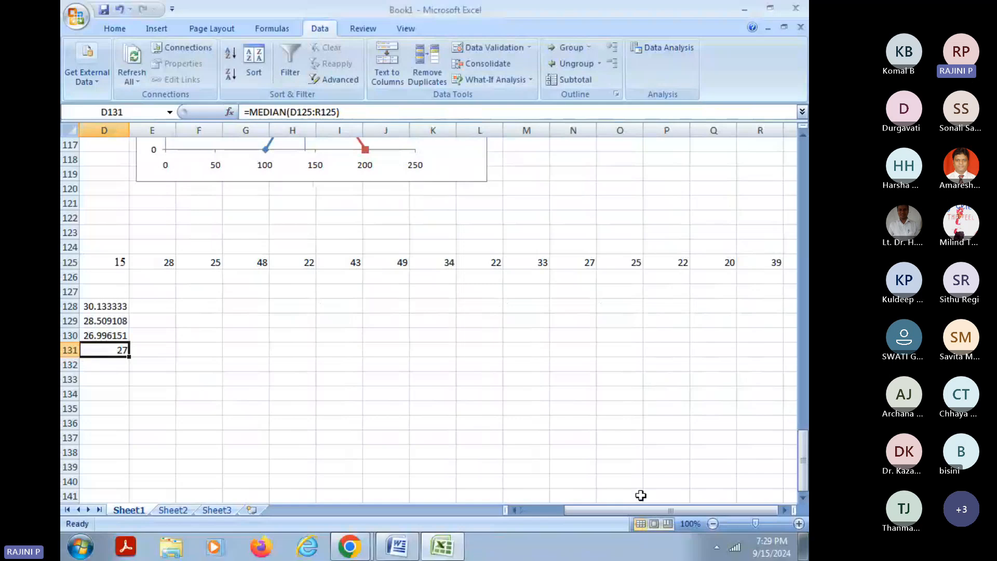
Step: Insert the MODE function from the Statistical category into cell D132
drag(647, 510, 587, 512)
click(245, 365)
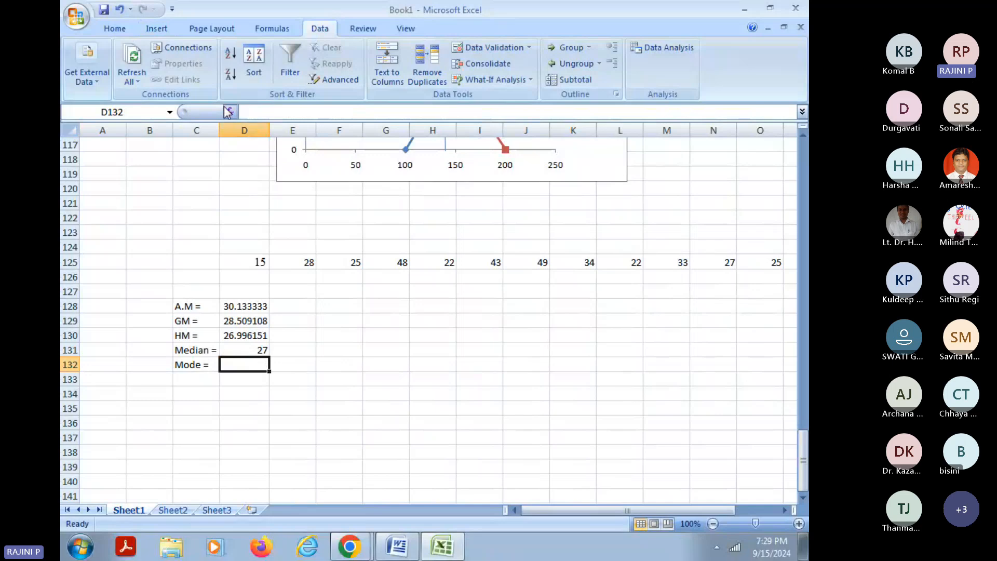
click(229, 112)
click(423, 295)
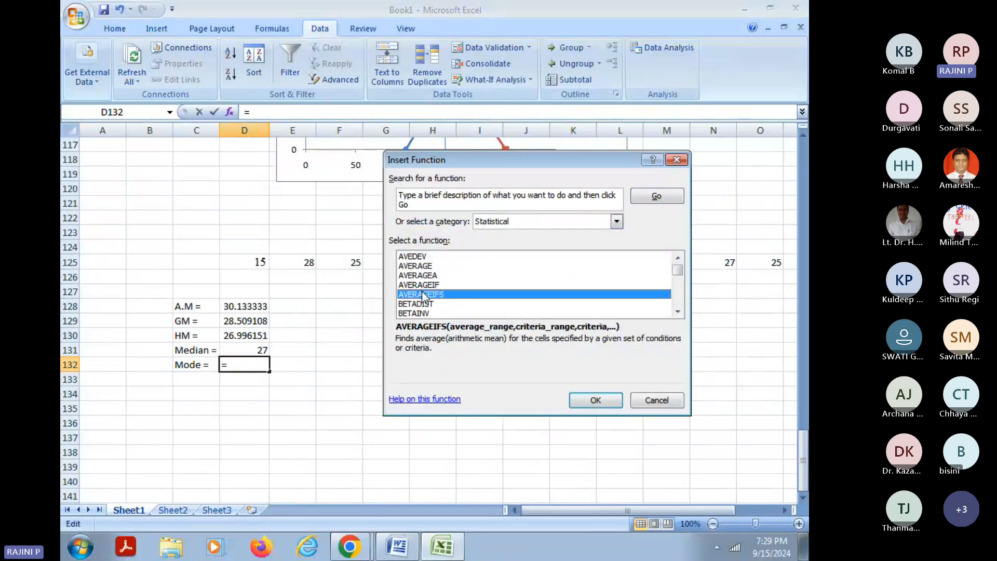
key(m)
key(m)
key(m)
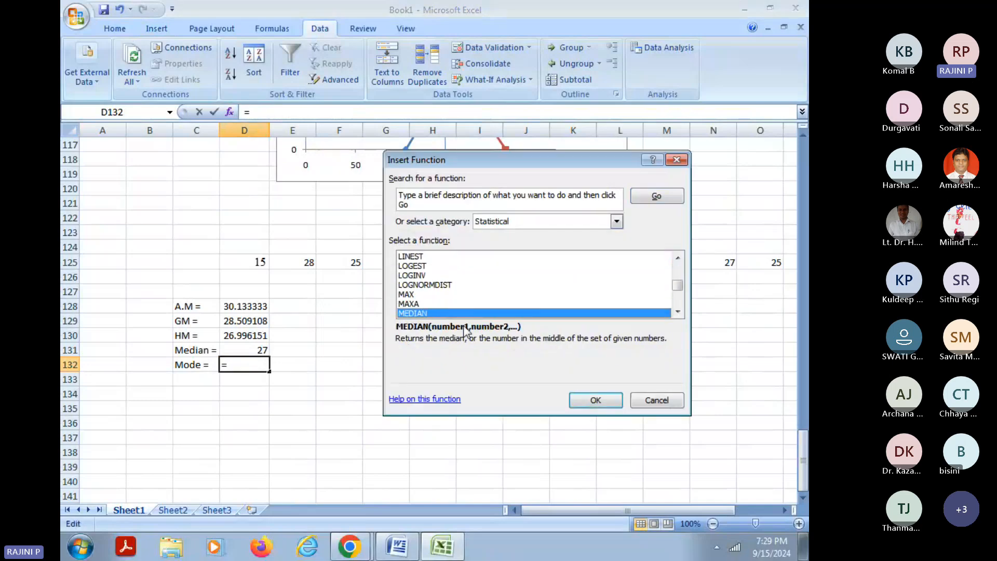
key(m)
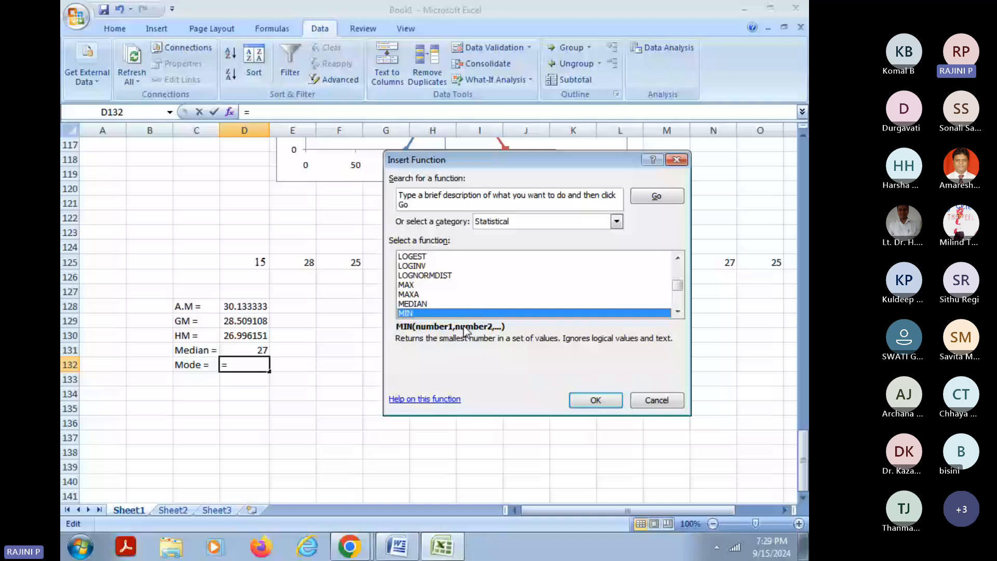
key(m)
key(m)
click(592, 399)
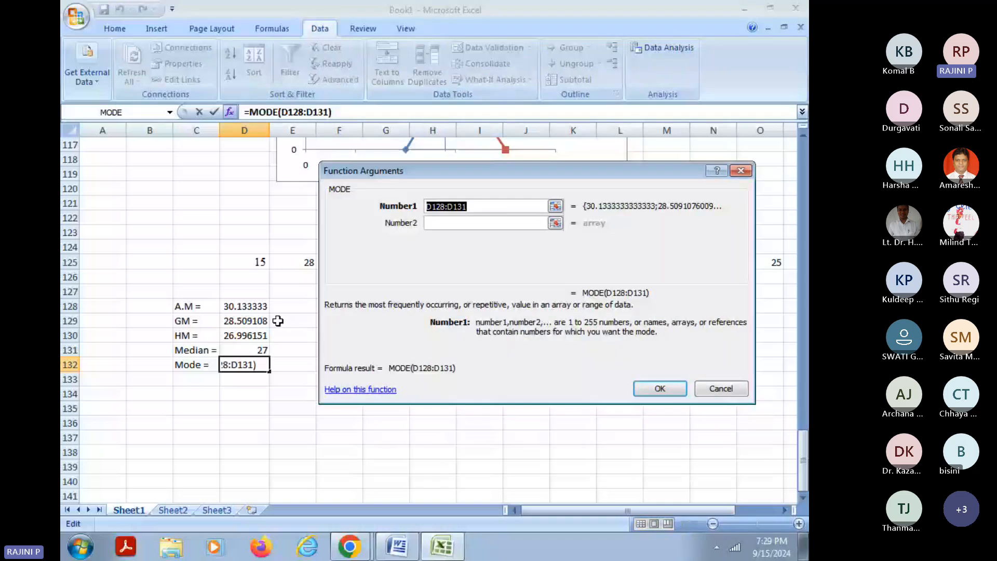
Step: Replace the MODE function's first argument with the range D125:R125 and complete the formula in D132
drag(244, 262, 734, 265)
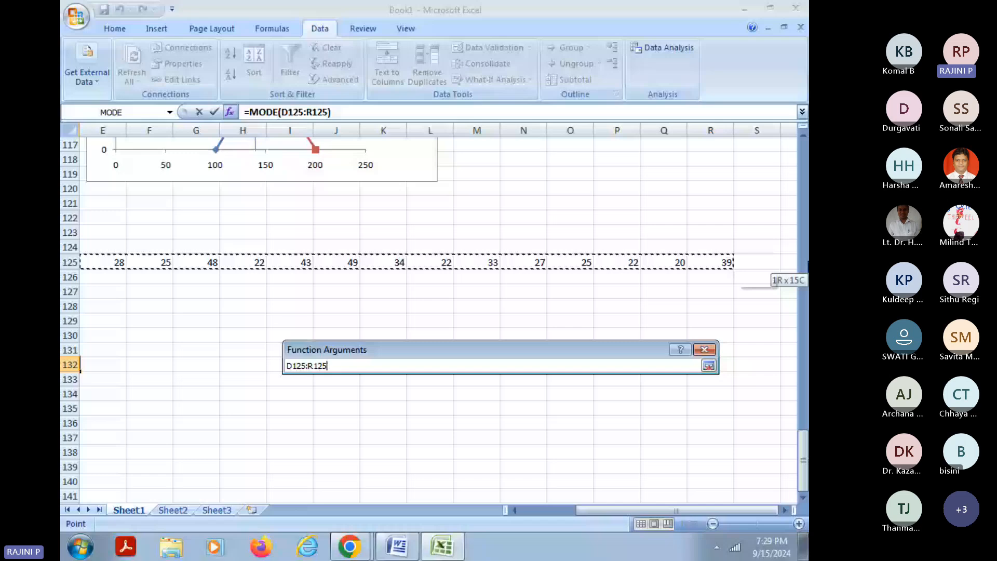
drag(554, 354, 602, 182)
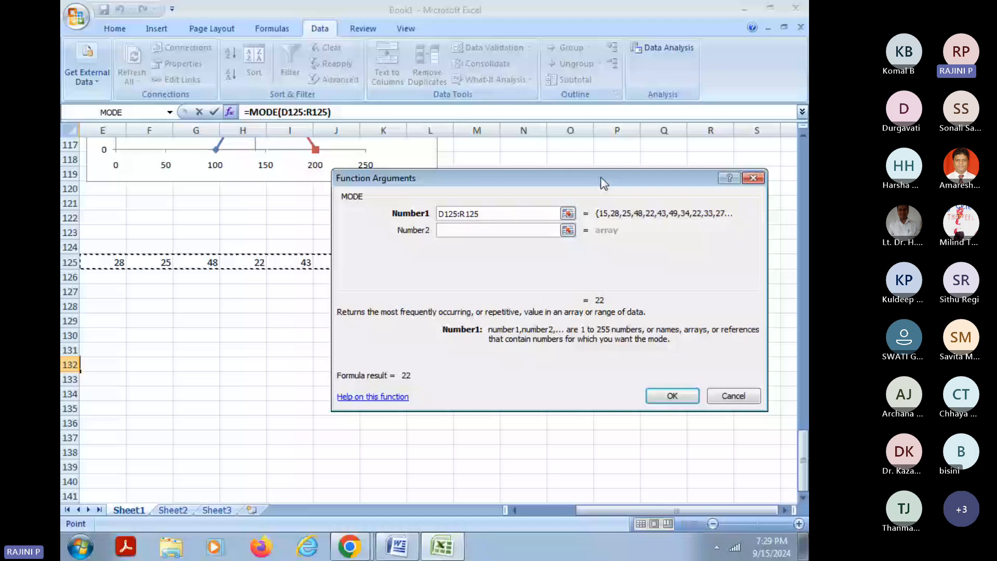
click(673, 395)
click(339, 321)
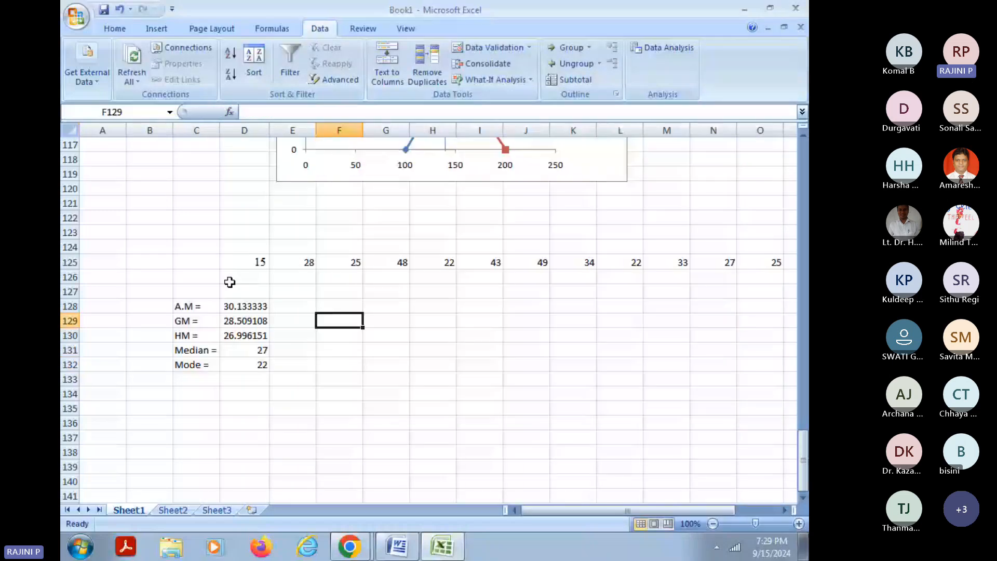
key(Up)
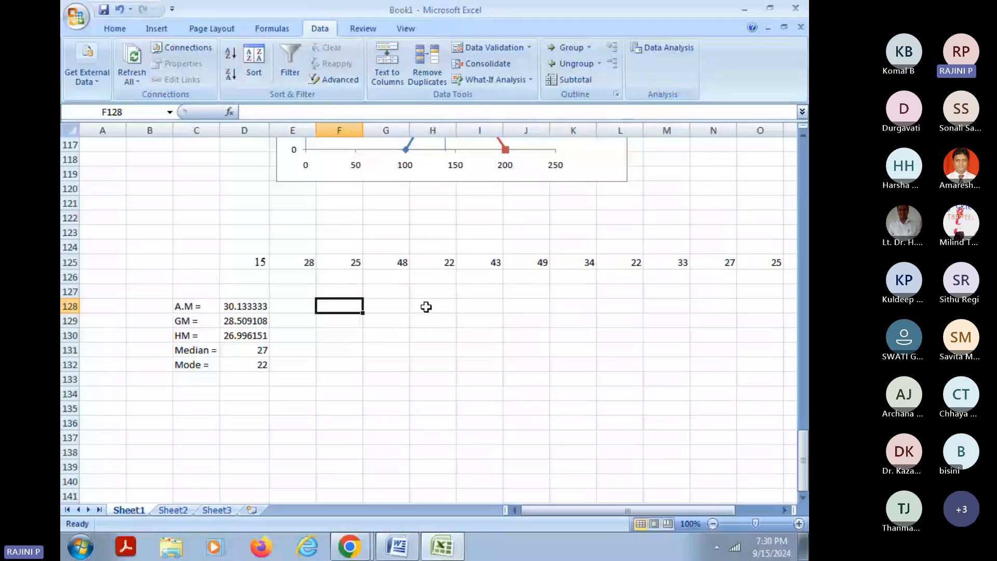
click(387, 348)
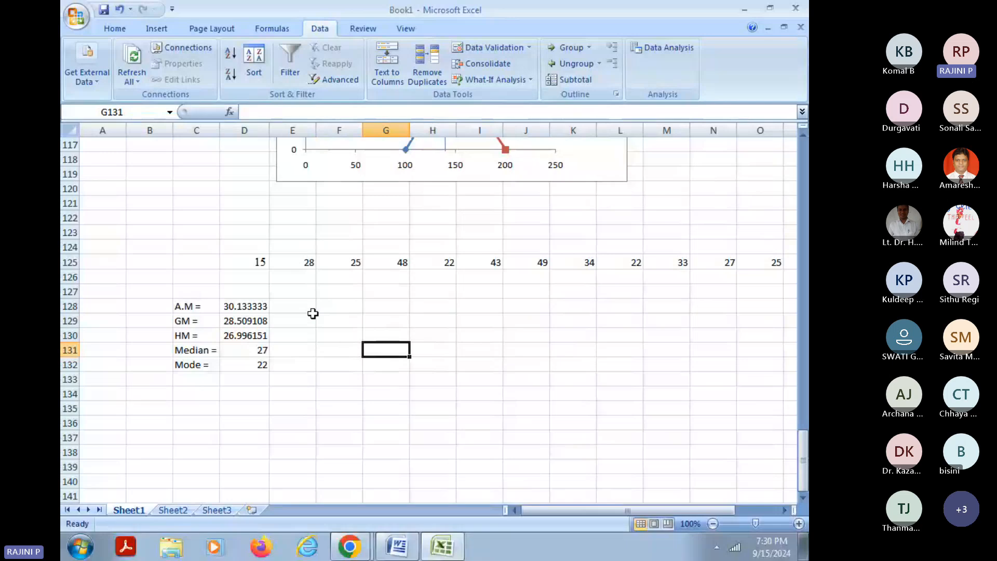
click(329, 307)
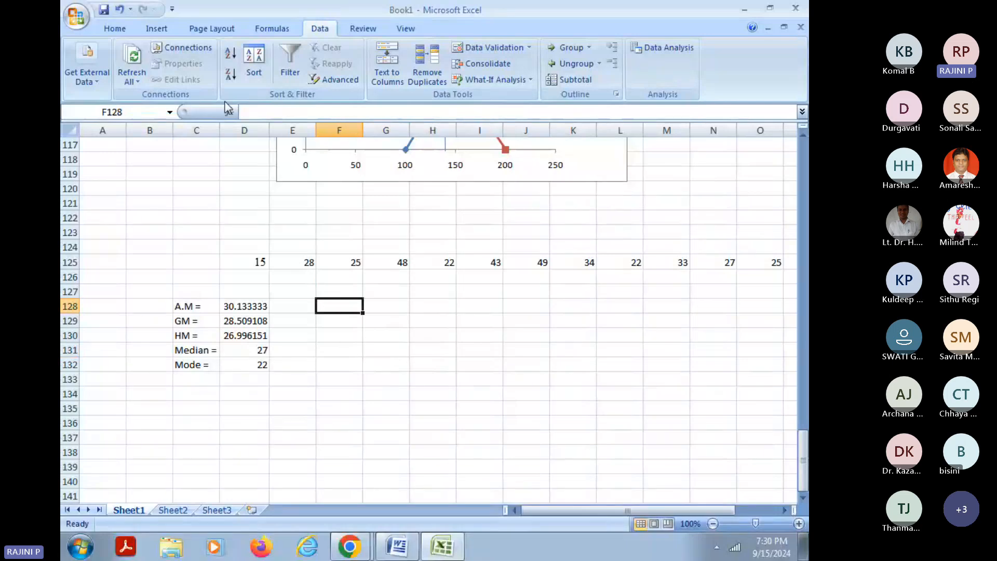
Step: Calculate the average of the data in D125:R125 with the AutoSum Average function, placing it in S125
drag(250, 265, 725, 263)
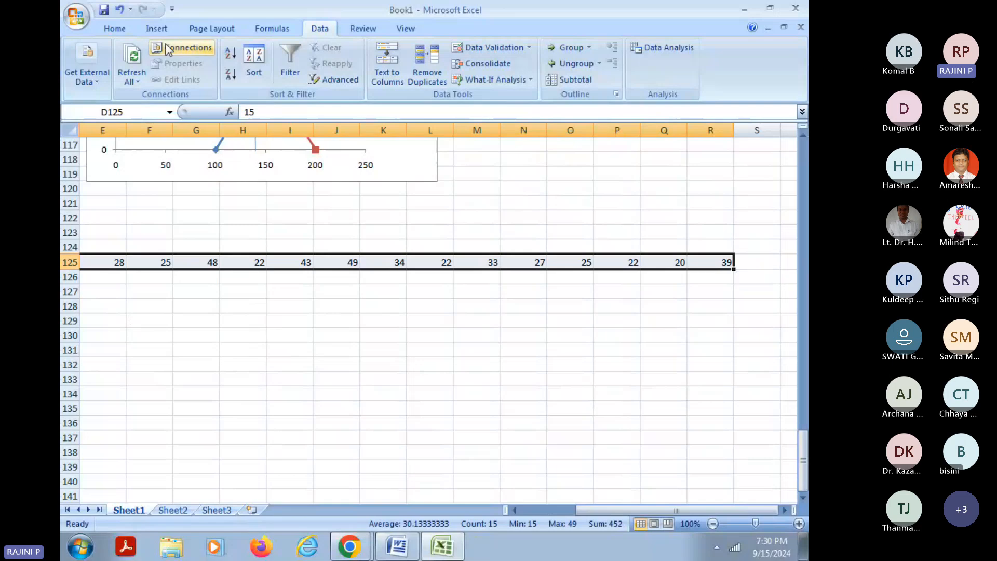
click(116, 29)
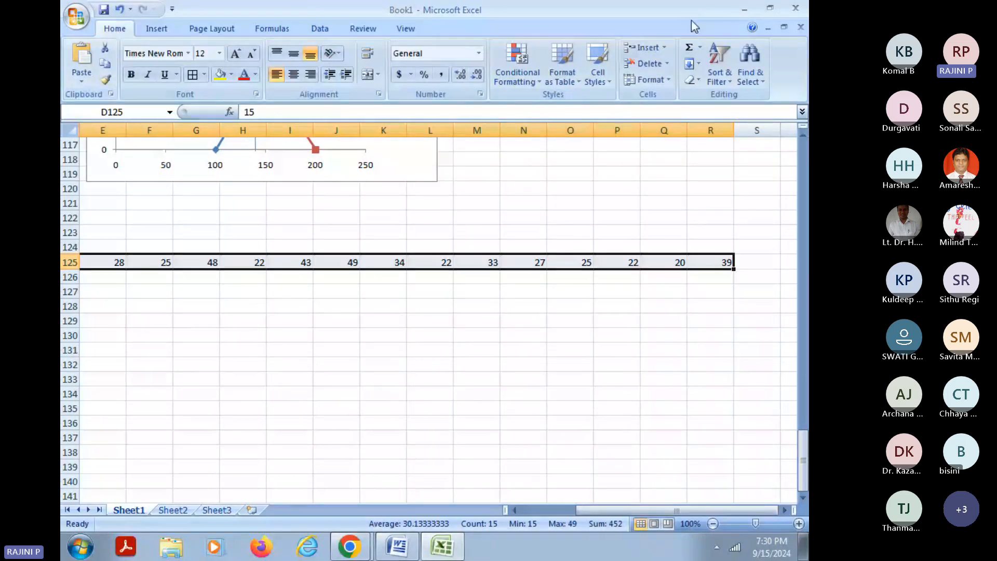
click(702, 50)
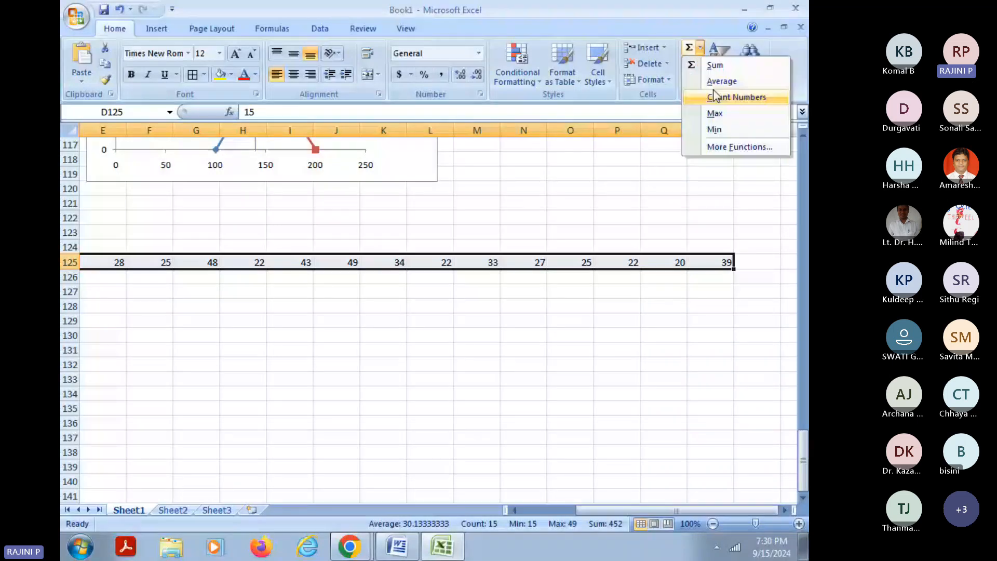
click(721, 81)
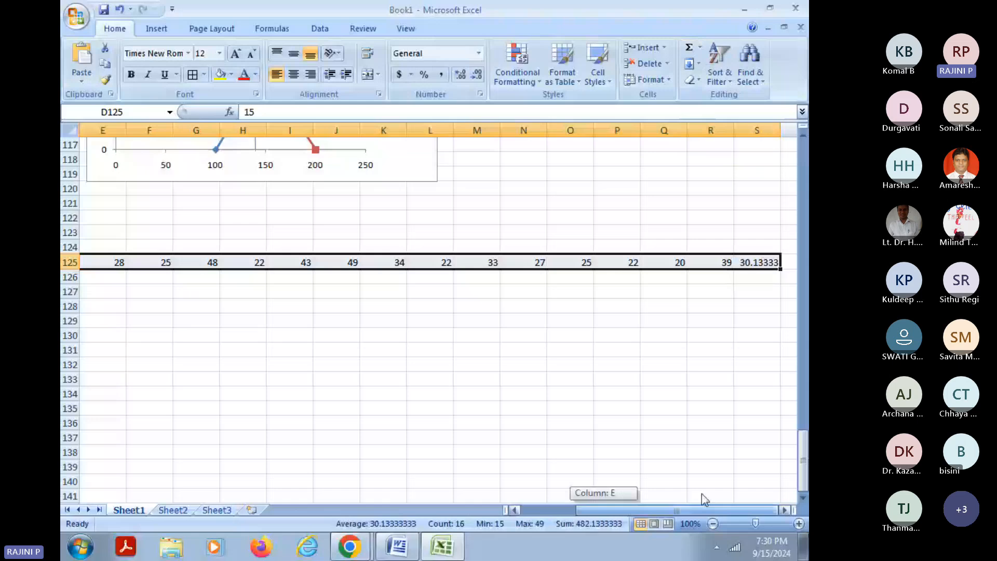
drag(705, 500, 705, 500)
Step: Delete the AutoSum average from cell S125 and select D128 to check its arithmetic mean formula
click(766, 264)
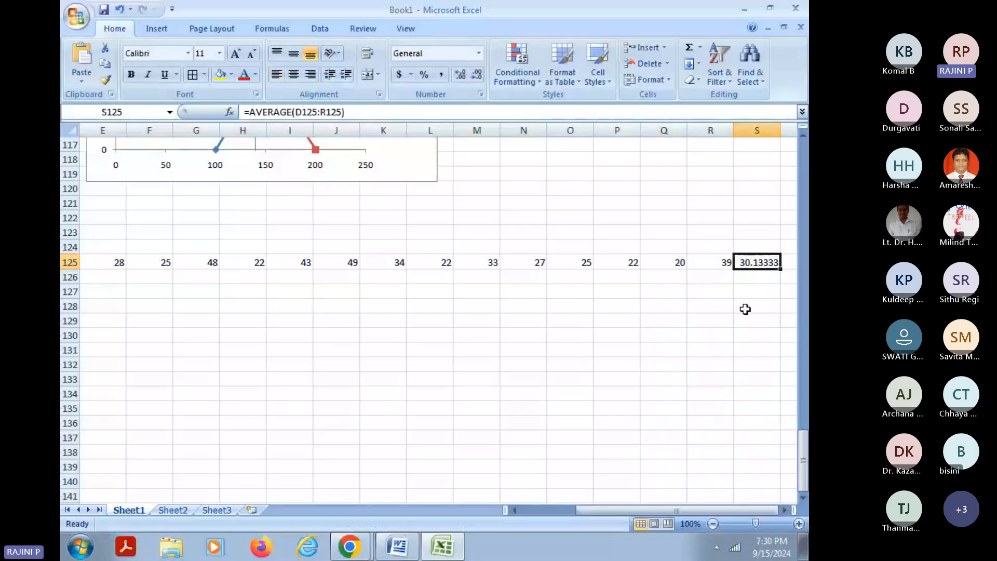
key(Delete)
drag(671, 509, 513, 498)
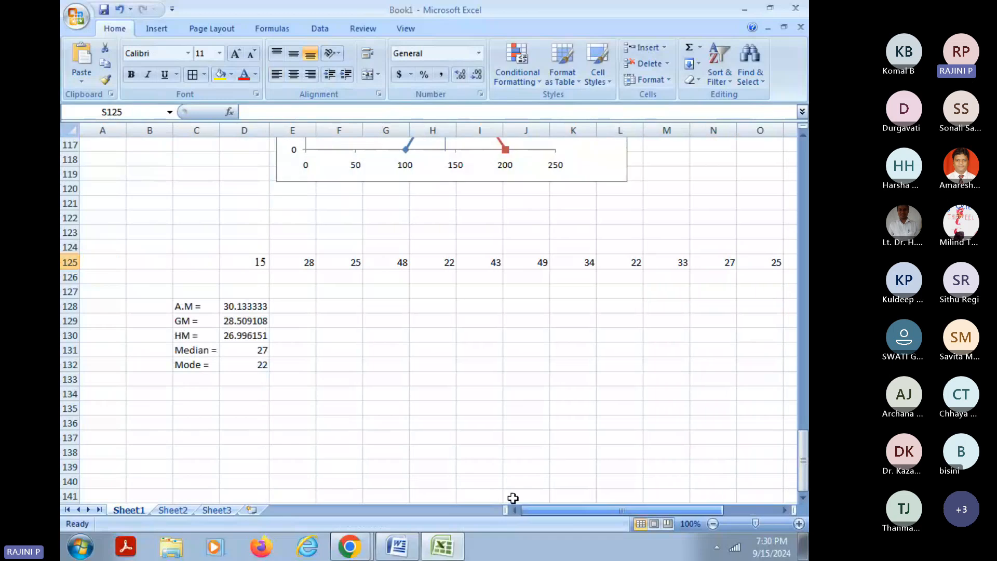
click(242, 305)
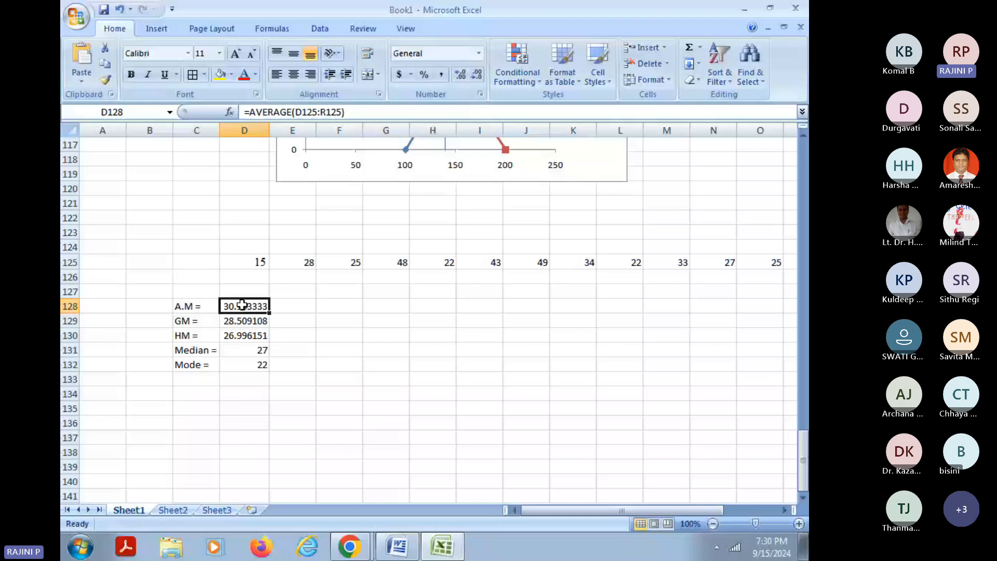
click(384, 335)
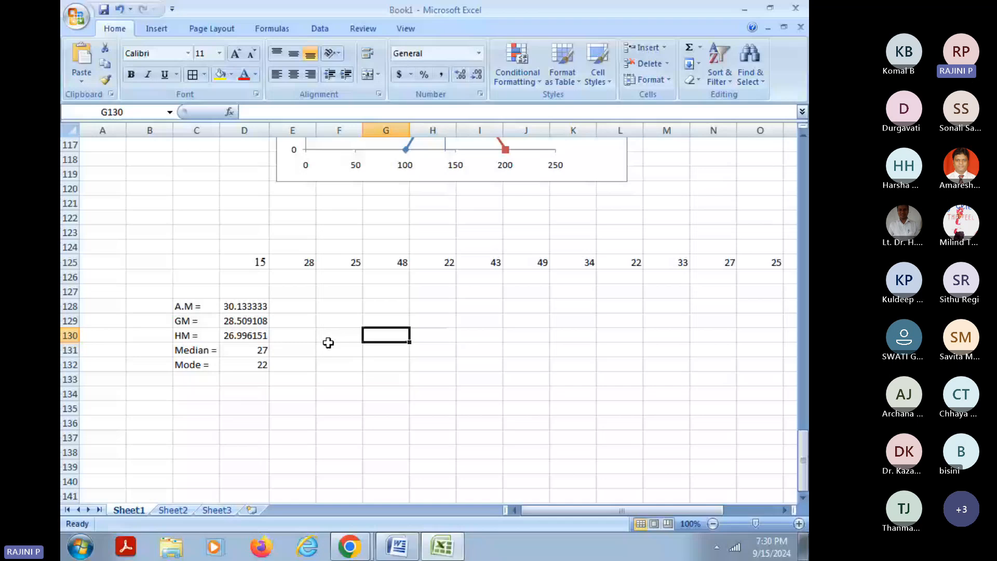
Step: Copy question 7's line of girls' ages from the Word document and paste it into cell C135 of the Excel sheet
key(alt+Tab)
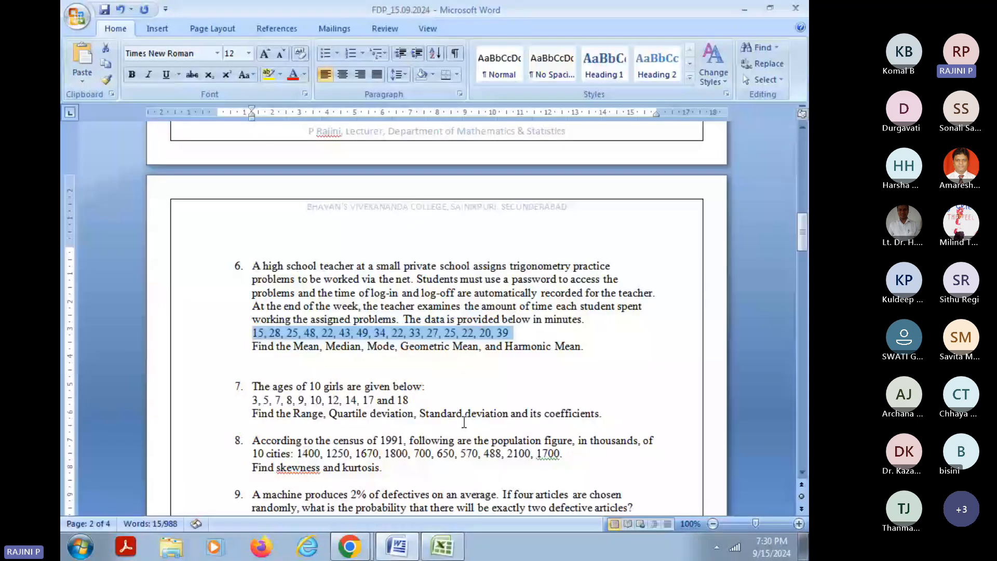
scroll(464, 422, down, 2)
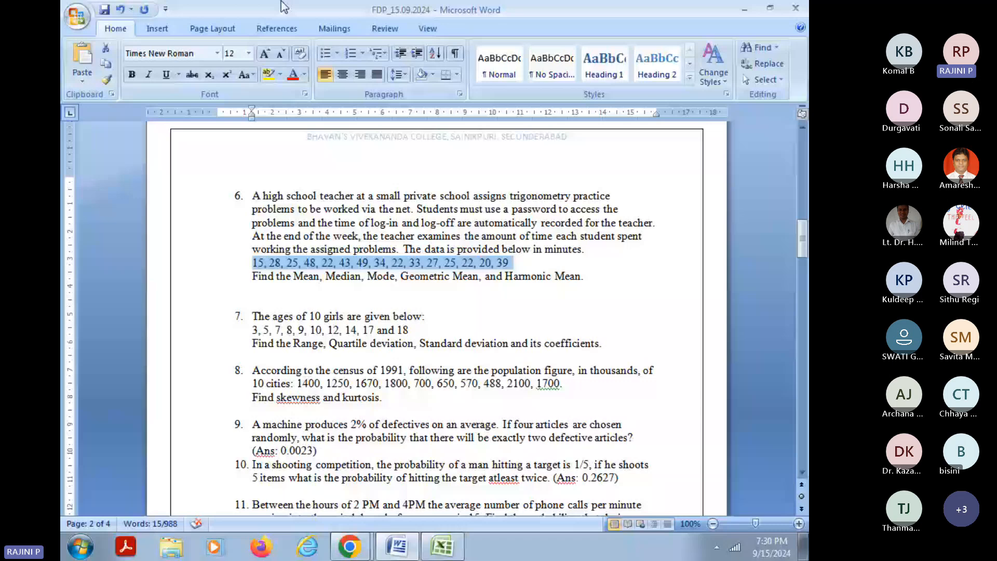
drag(253, 330, 413, 331)
key(ctrl+c)
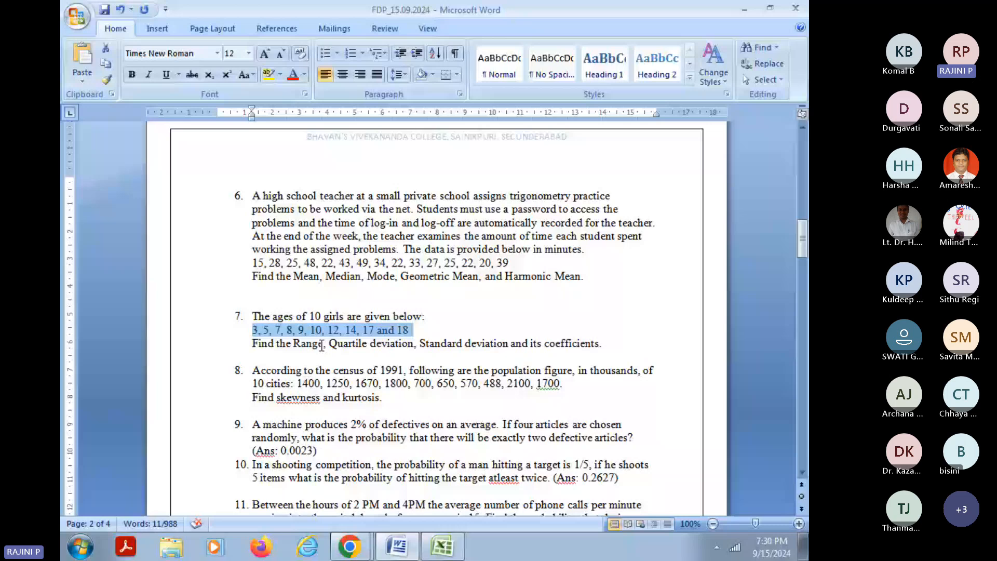
click(522, 367)
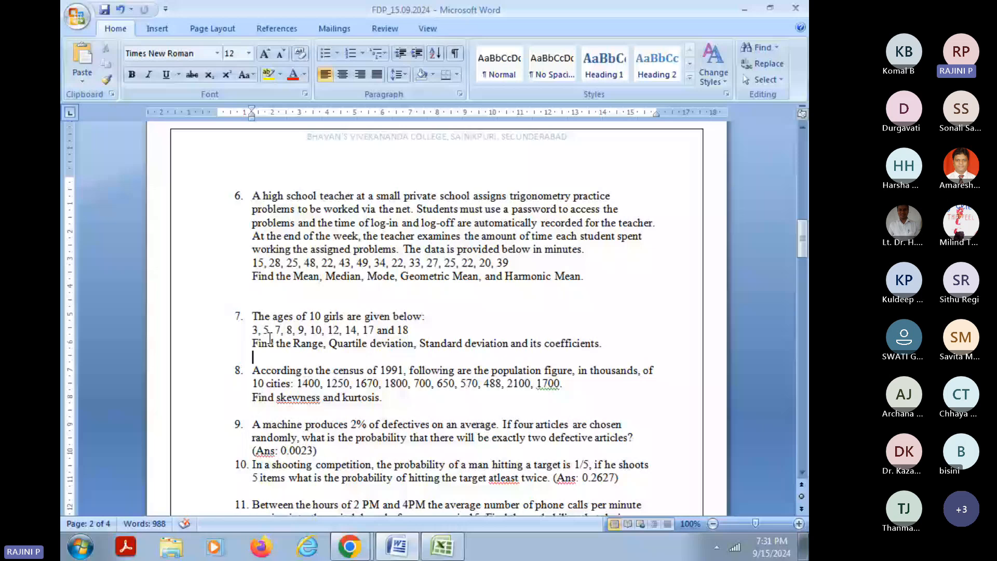
key(alt+Tab)
key(ctrl+v)
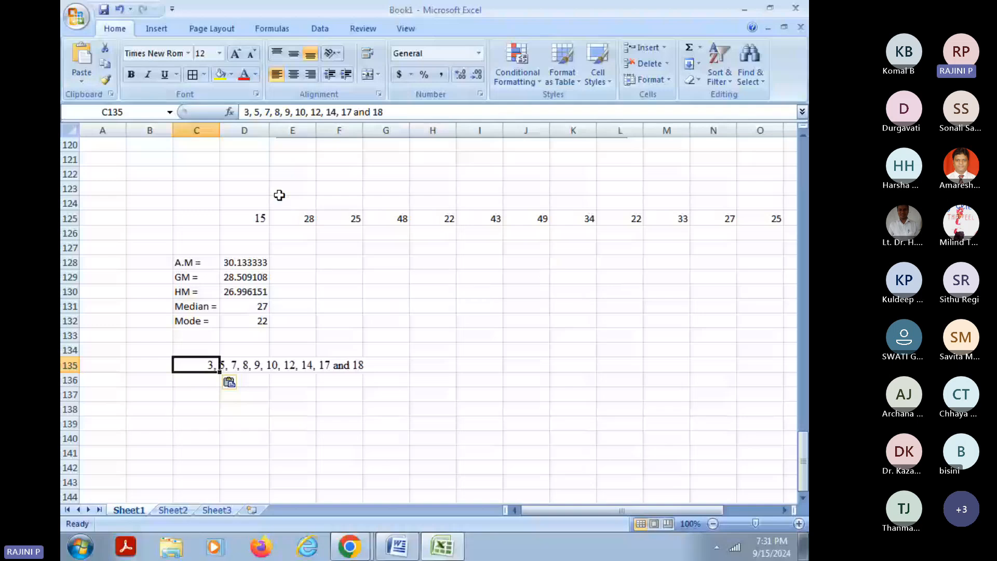
click(157, 28)
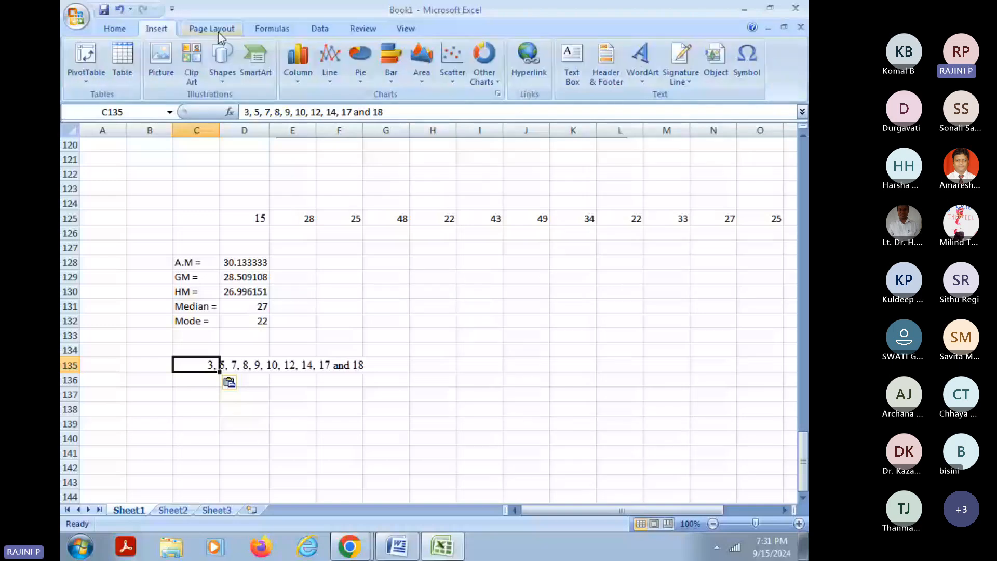
click(219, 31)
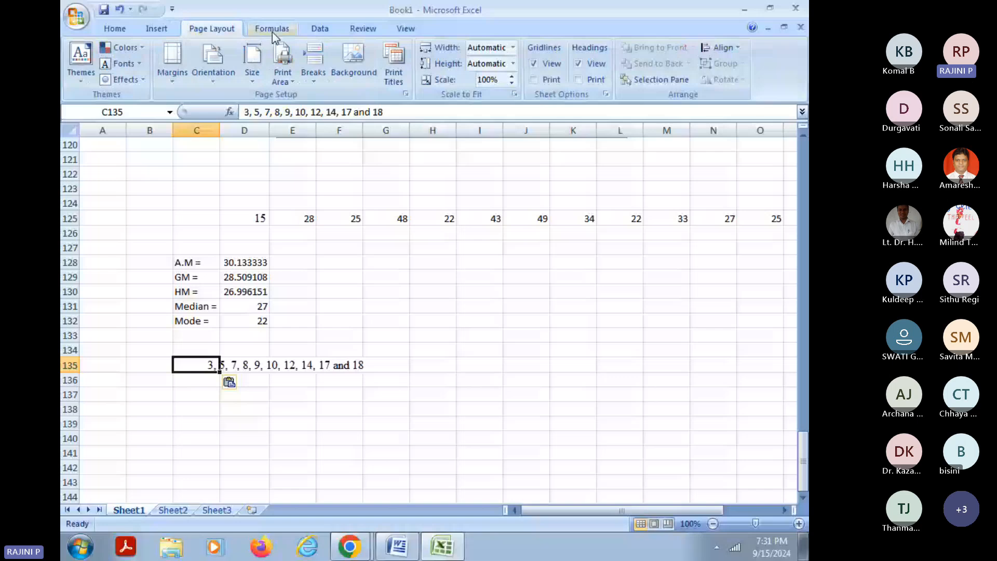
click(272, 33)
click(319, 31)
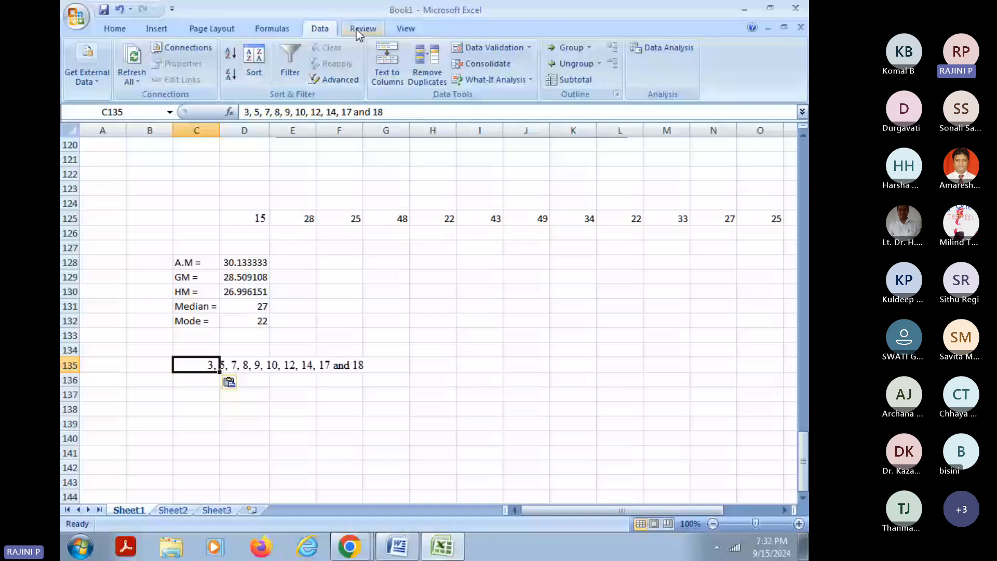
click(406, 30)
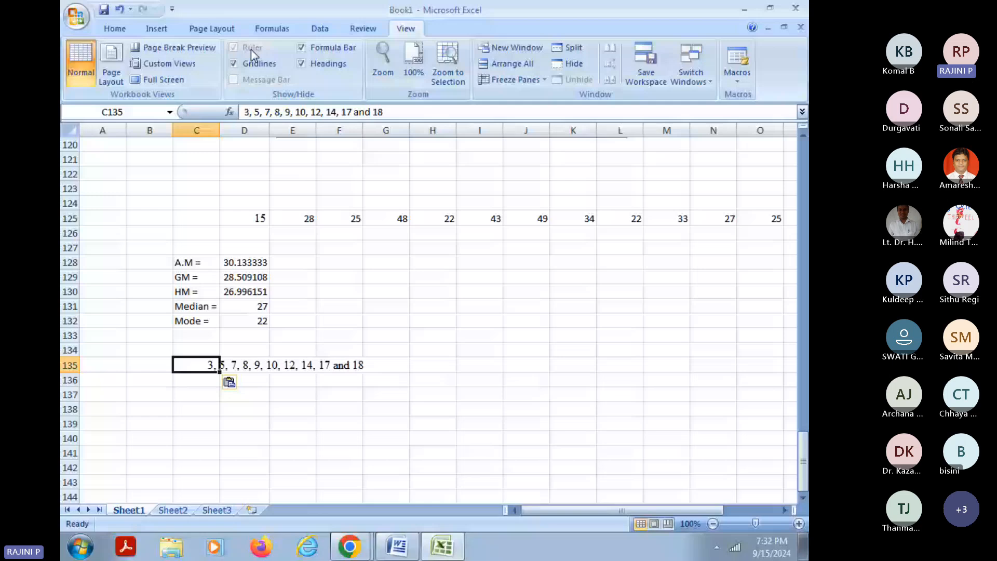
click(114, 28)
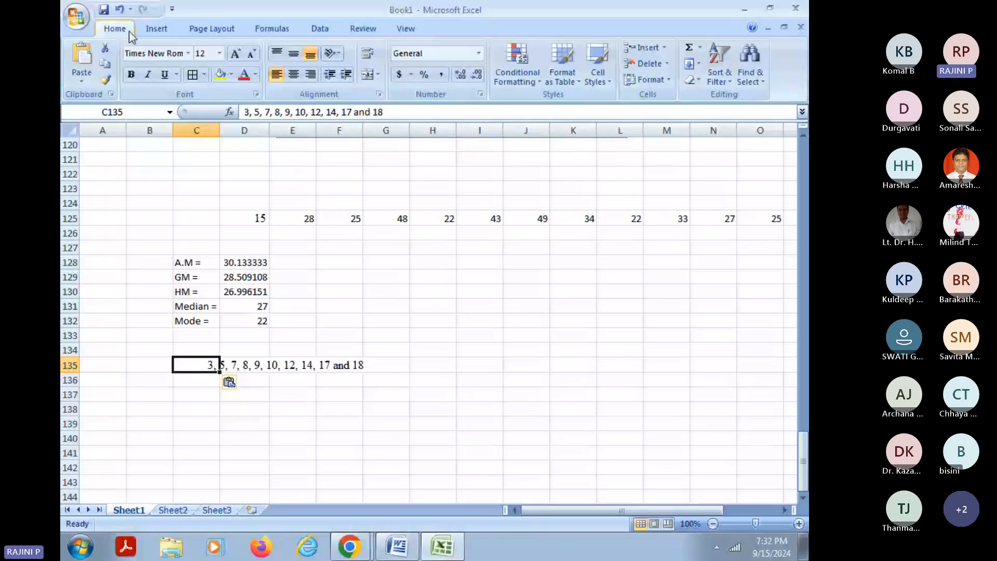
click(157, 29)
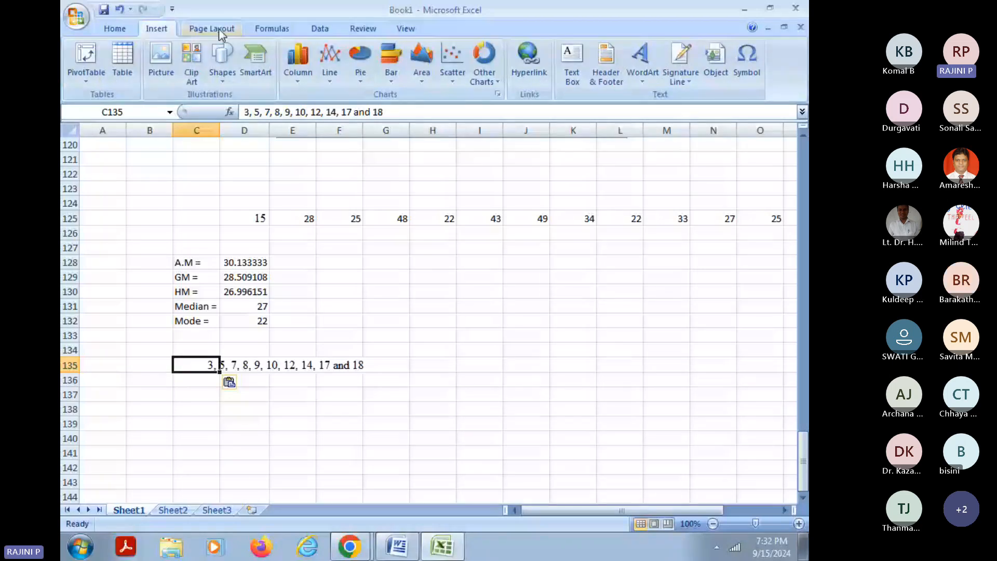
click(265, 29)
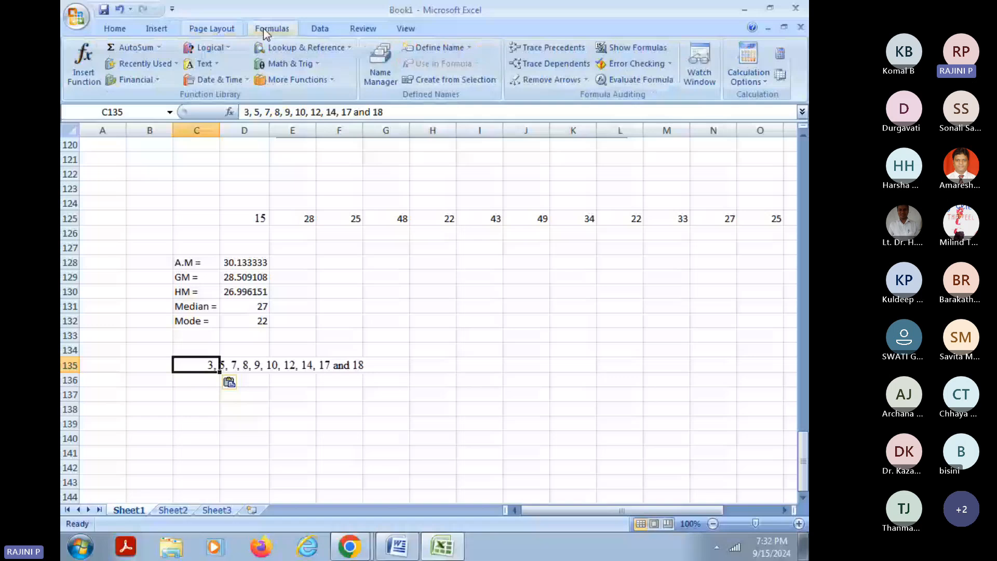
click(327, 30)
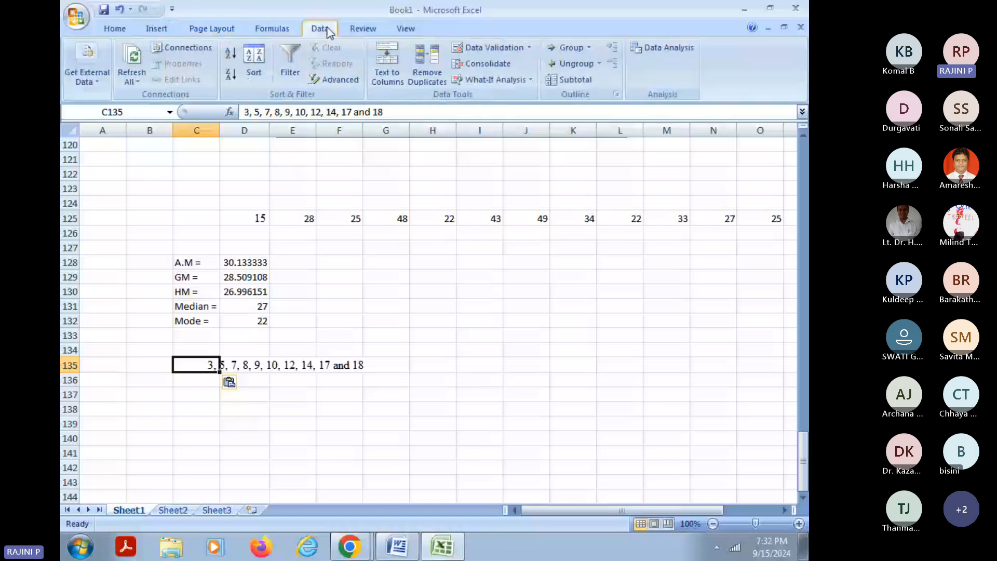
click(352, 29)
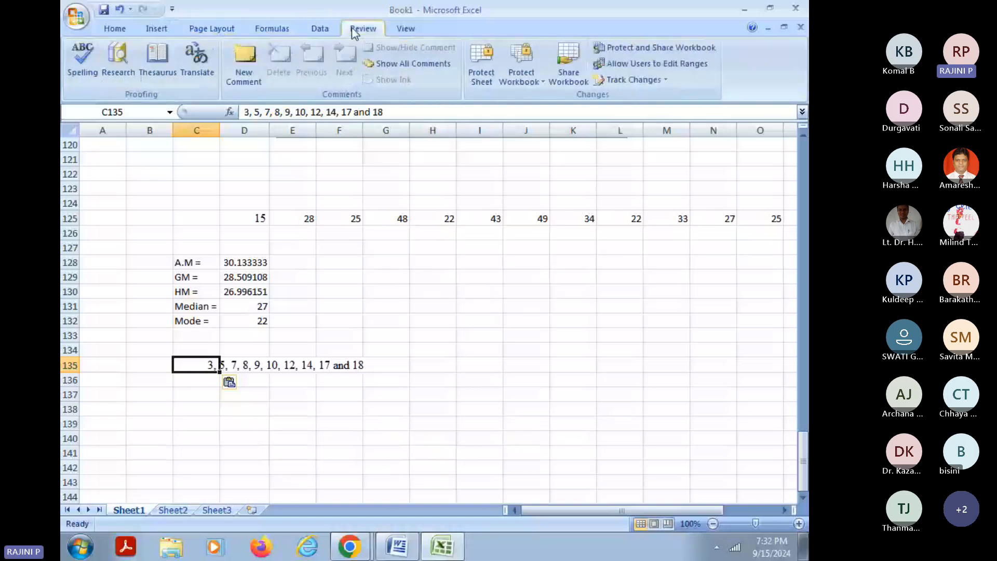
click(404, 29)
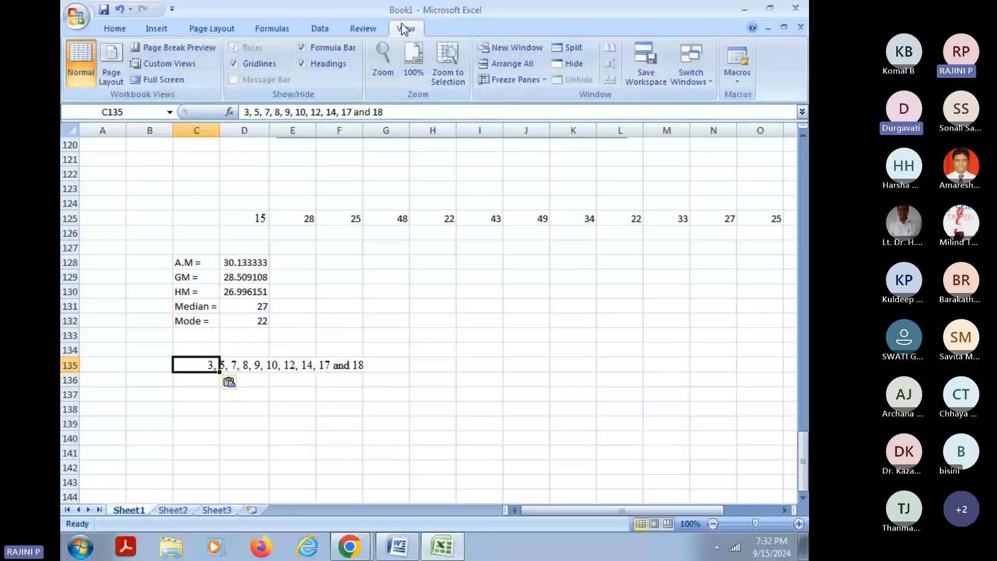
Step: Split the list of ages in C135 into separate cells along row 135 with Text to Columns, using the Delimited type
click(321, 30)
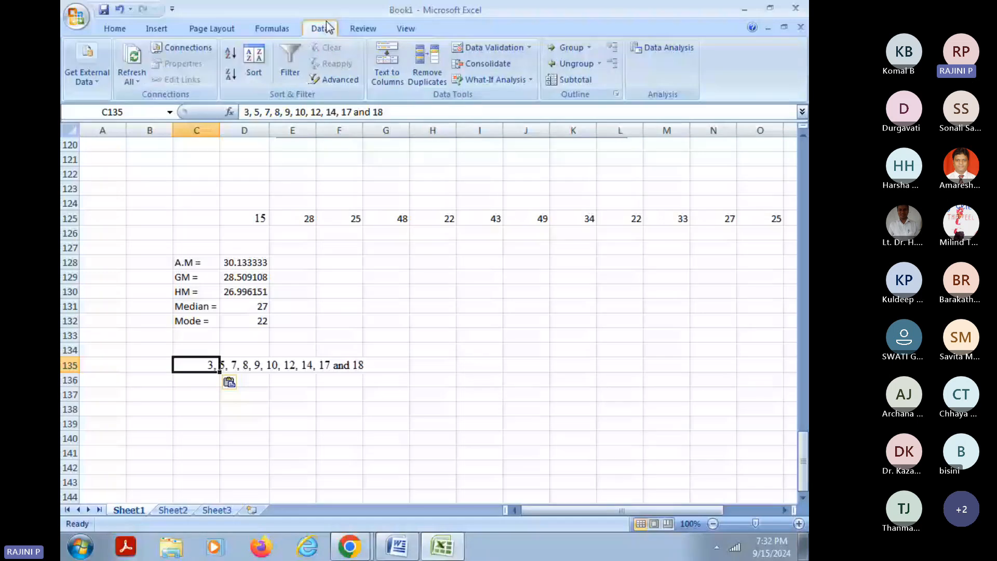
click(385, 80)
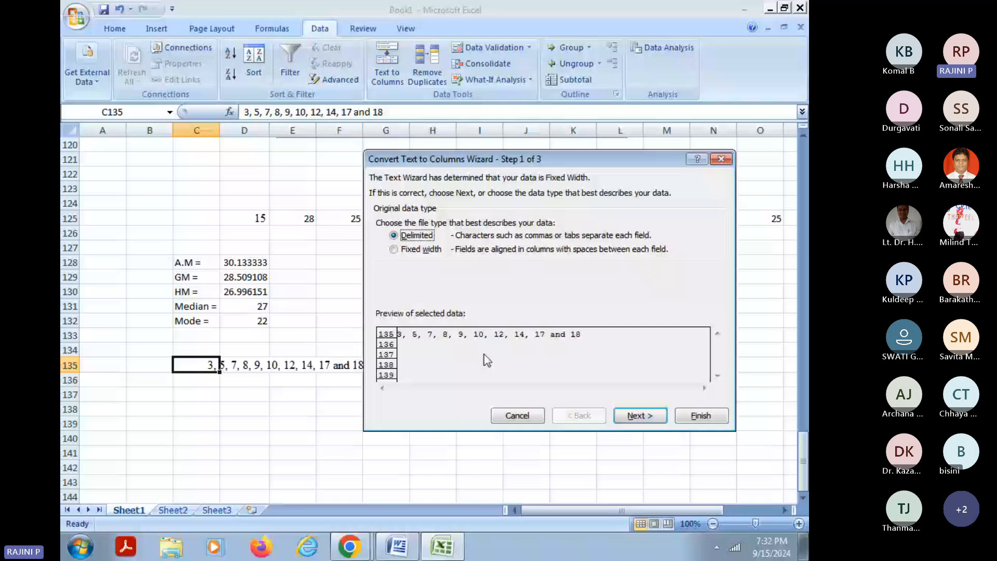
click(677, 415)
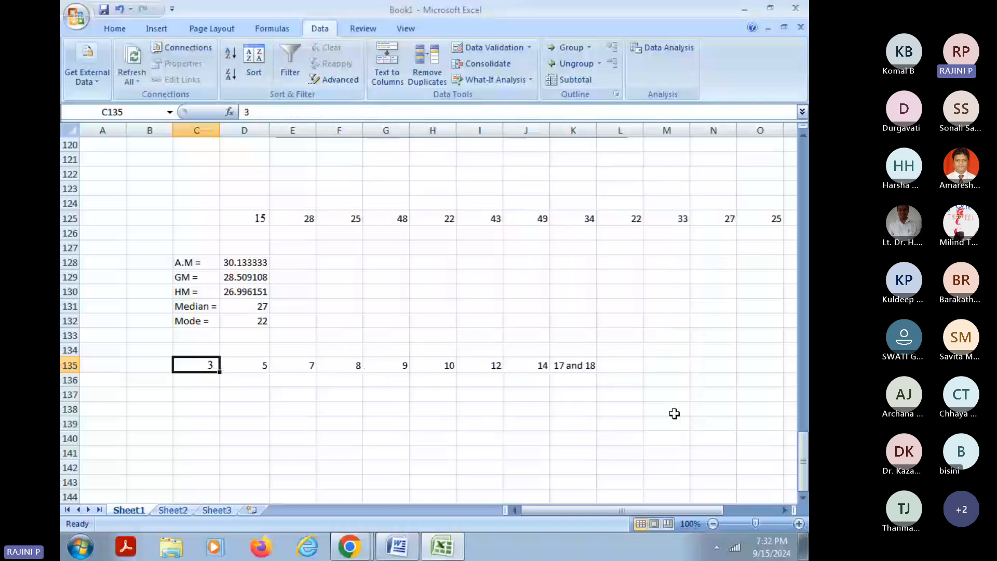
Step: Edit cell K135 so that it contains only 17, removing the text "and 18"
click(577, 367)
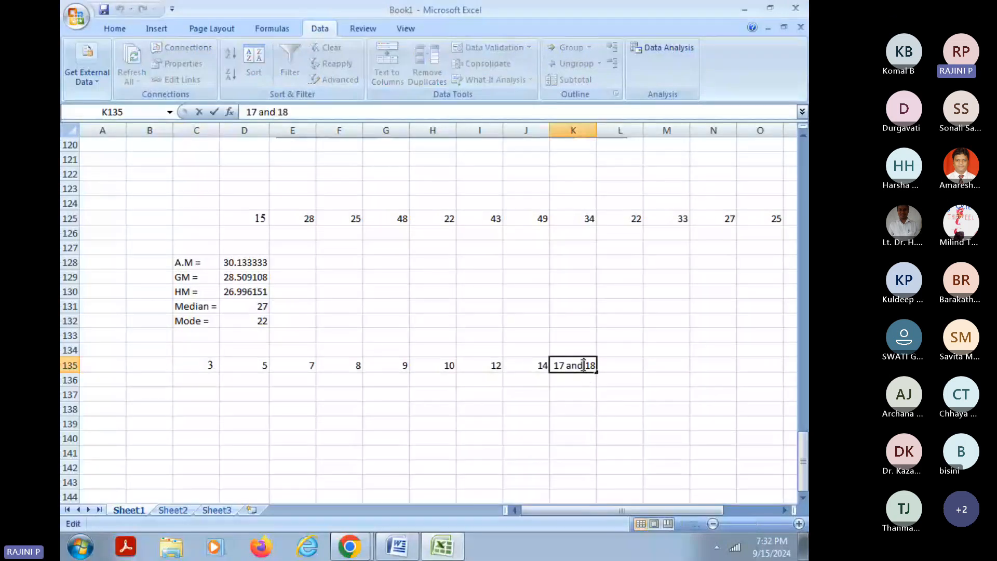
double_click(575, 366)
key(BackSpace)
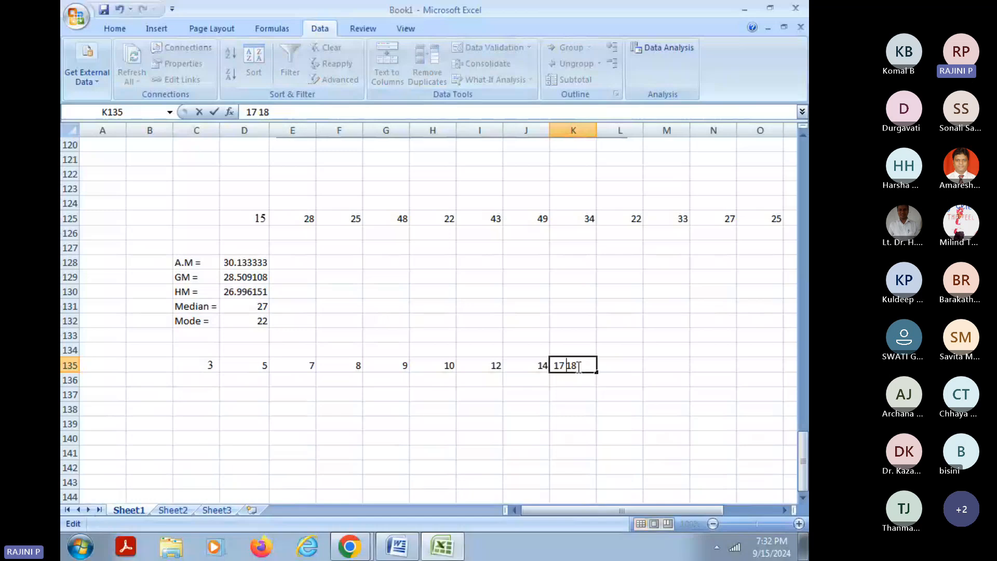
key(Delete)
key(Delete)
click(626, 364)
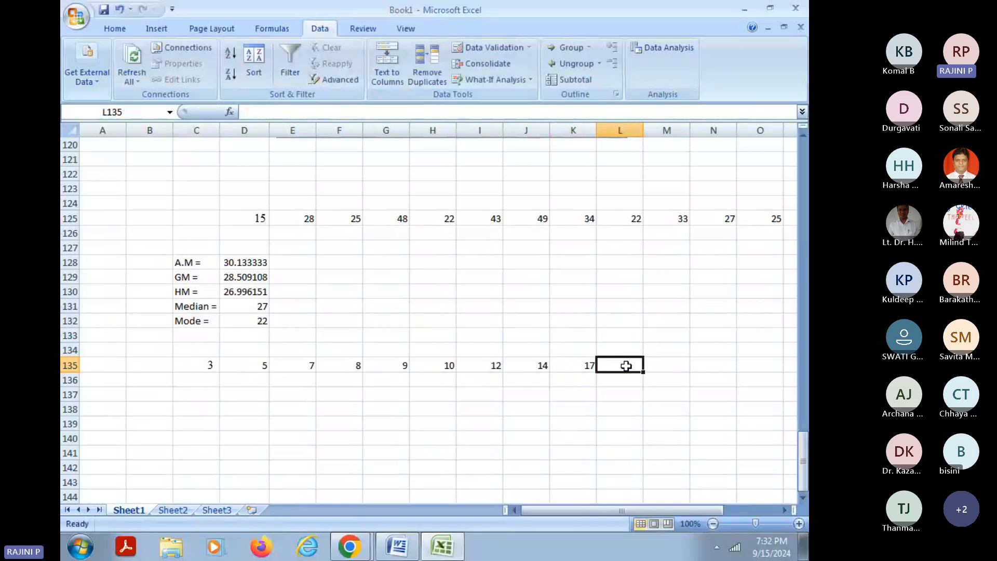
Step: Enter 18 in cell L135 and label the row of ages "Age" in cell B135
text(1)
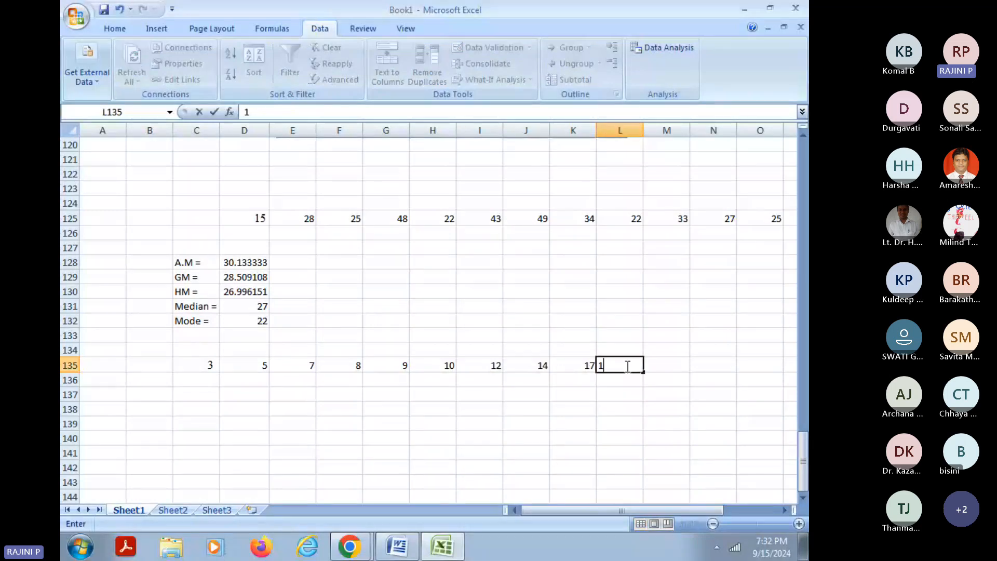
text(8)
click(666, 379)
drag(203, 365, 513, 345)
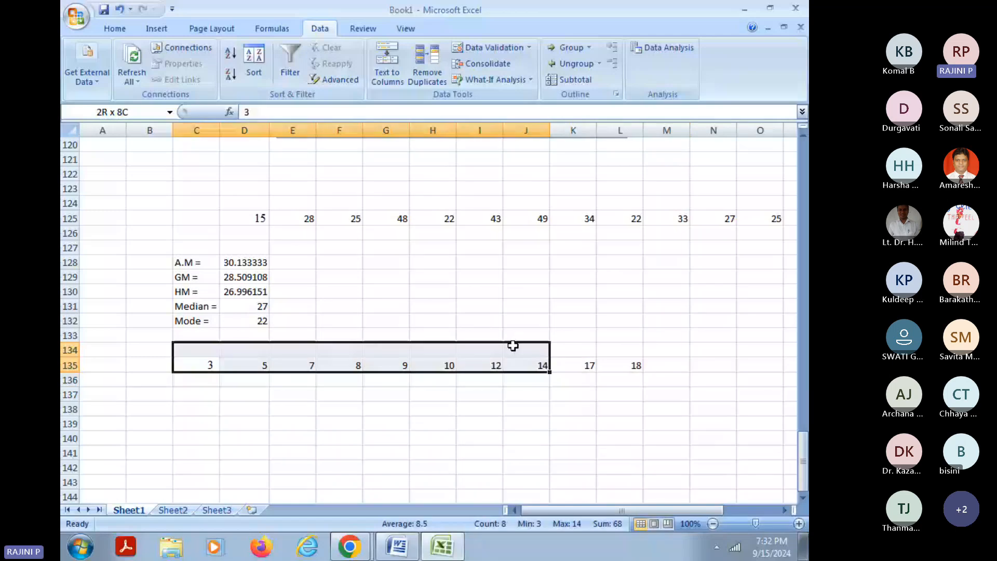
click(149, 365)
text(Age)
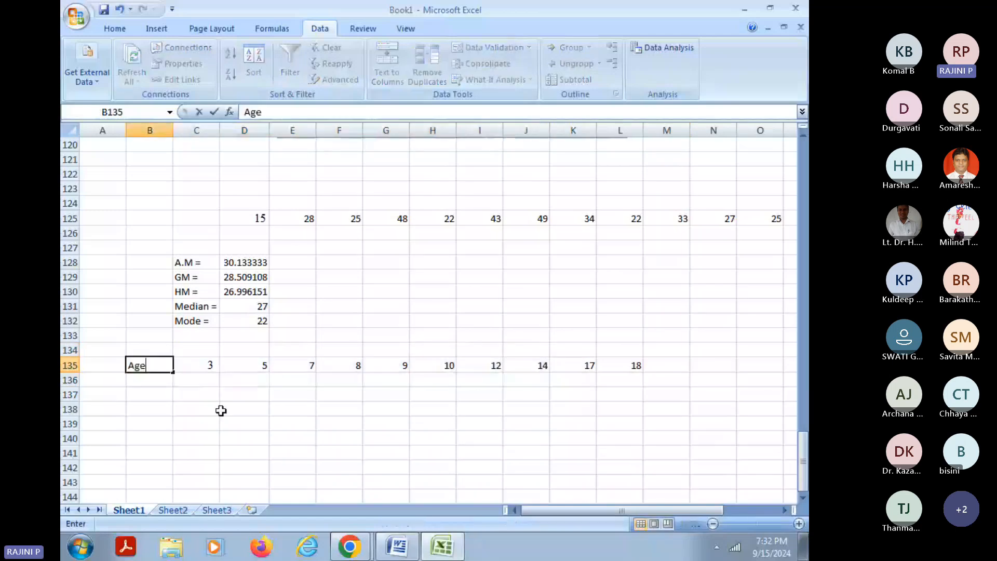
key(Return)
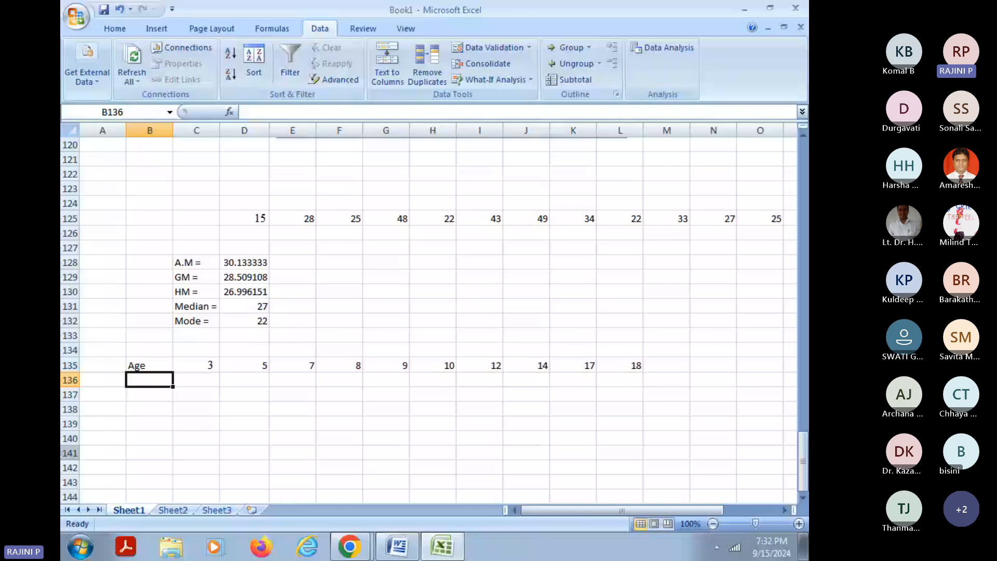
click(198, 395)
scroll(287, 374, down, 1)
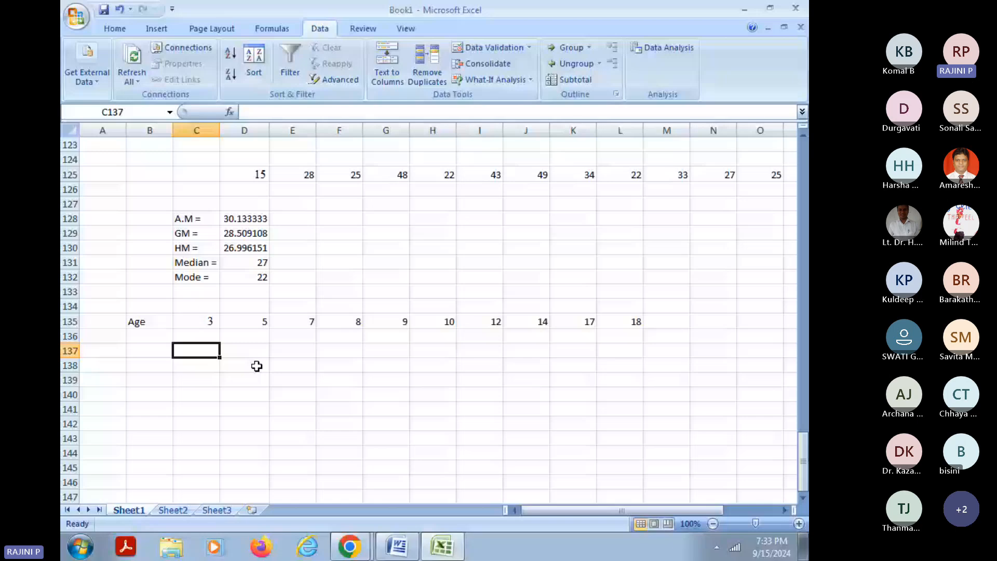
text(Range =)
key(Tab)
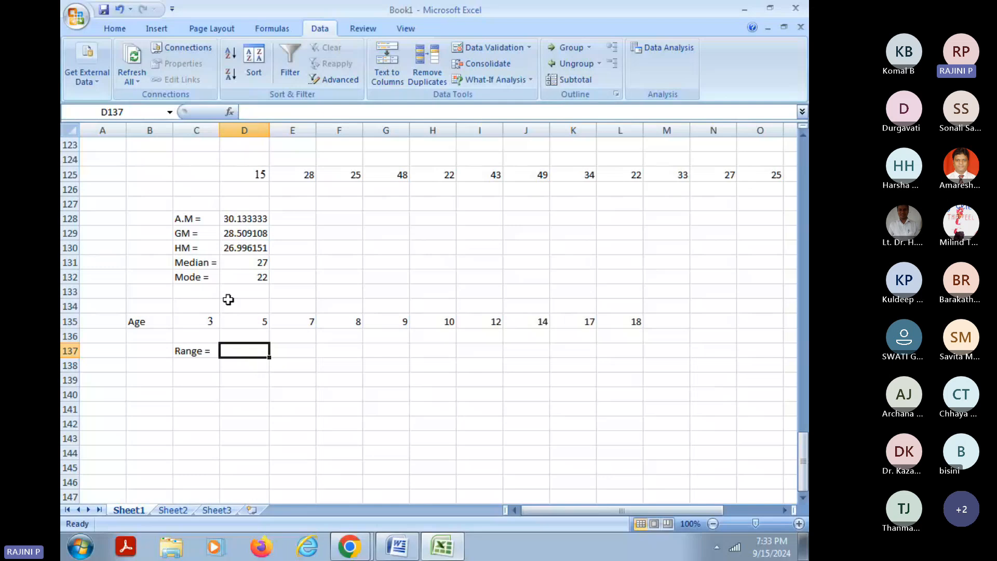
click(198, 358)
key(Delete)
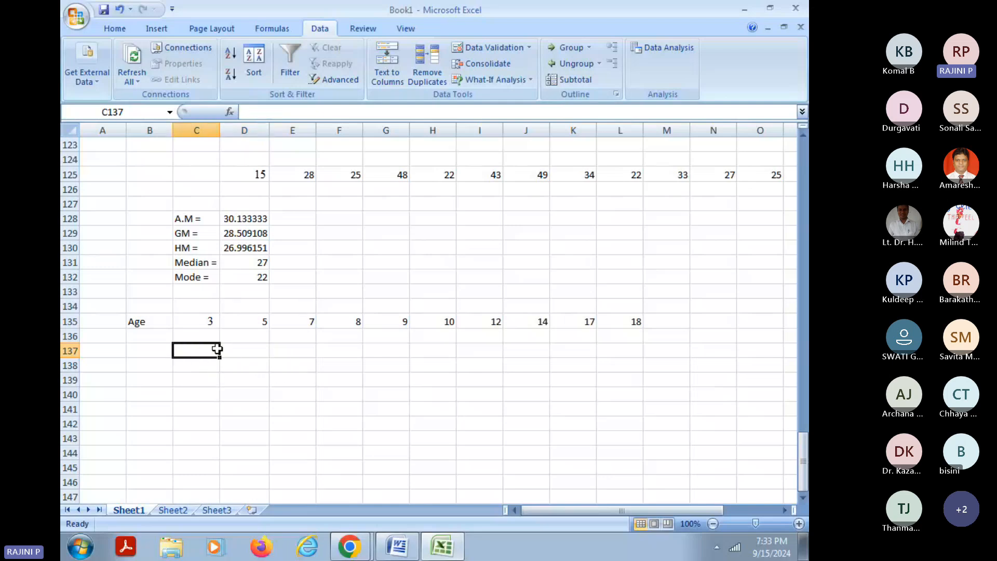
Step: Enter the labels "Max=", "Min =" and "Range =" in cells C137 to C139
text(Max=)
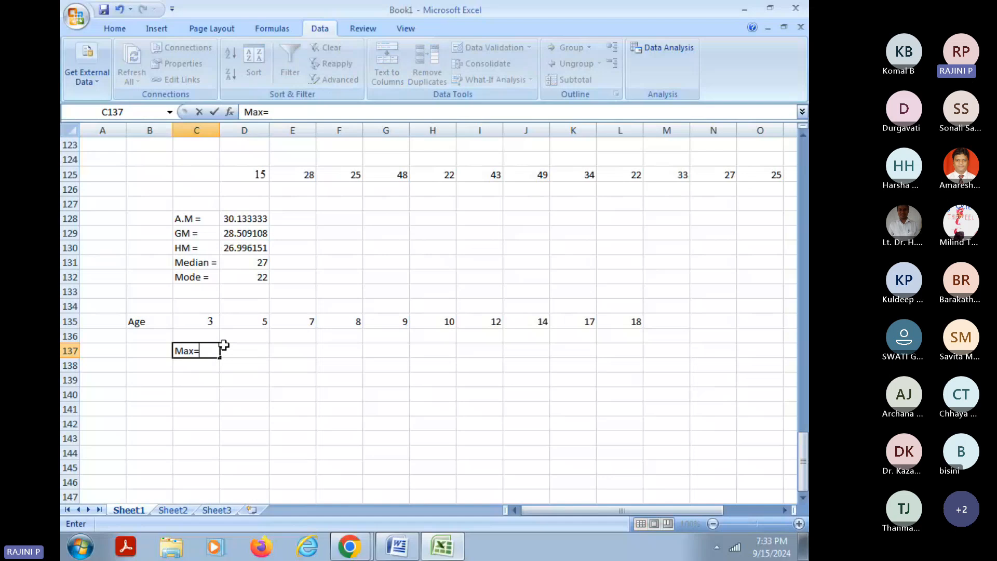
key(Return)
text(Min =)
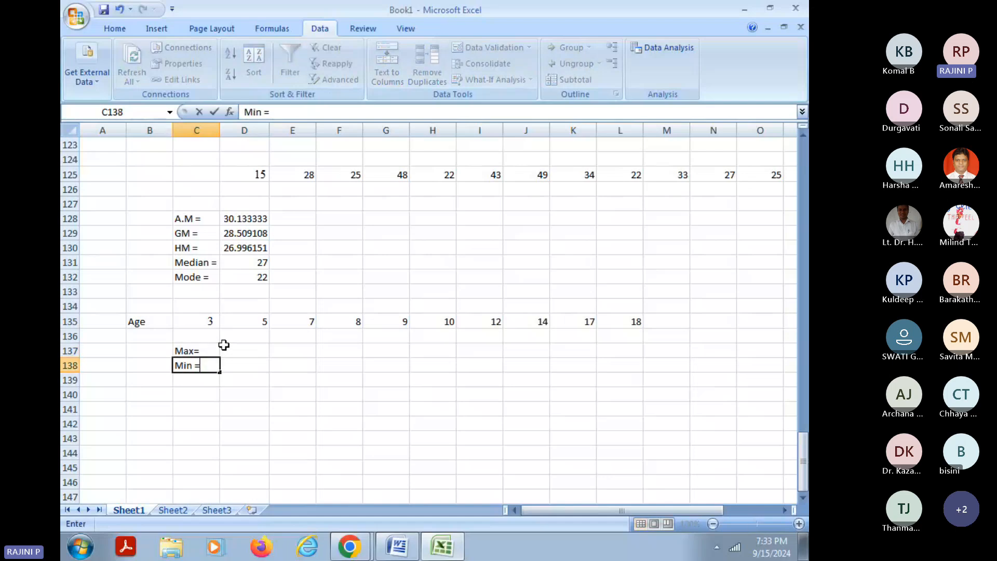
key(Return)
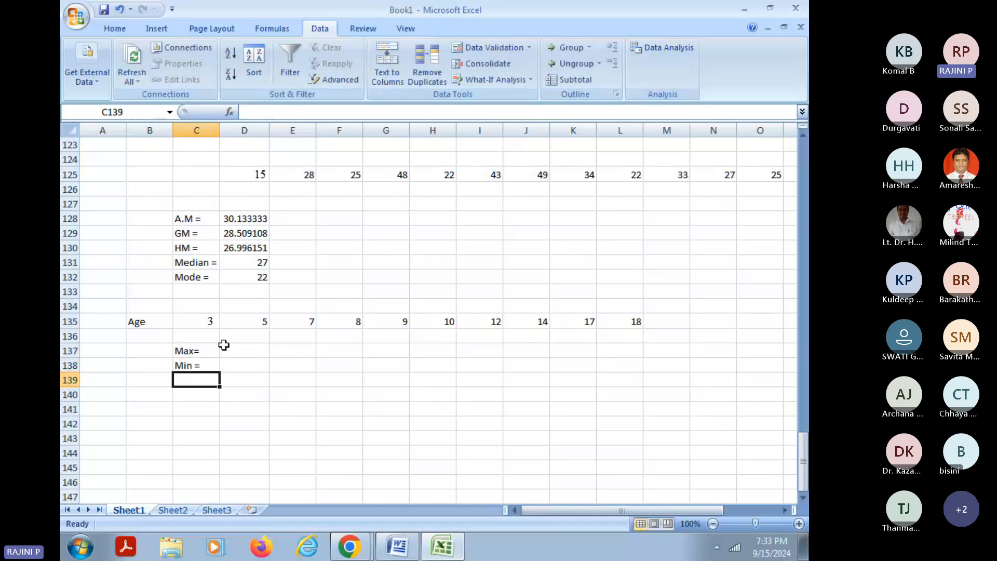
text(Range =)
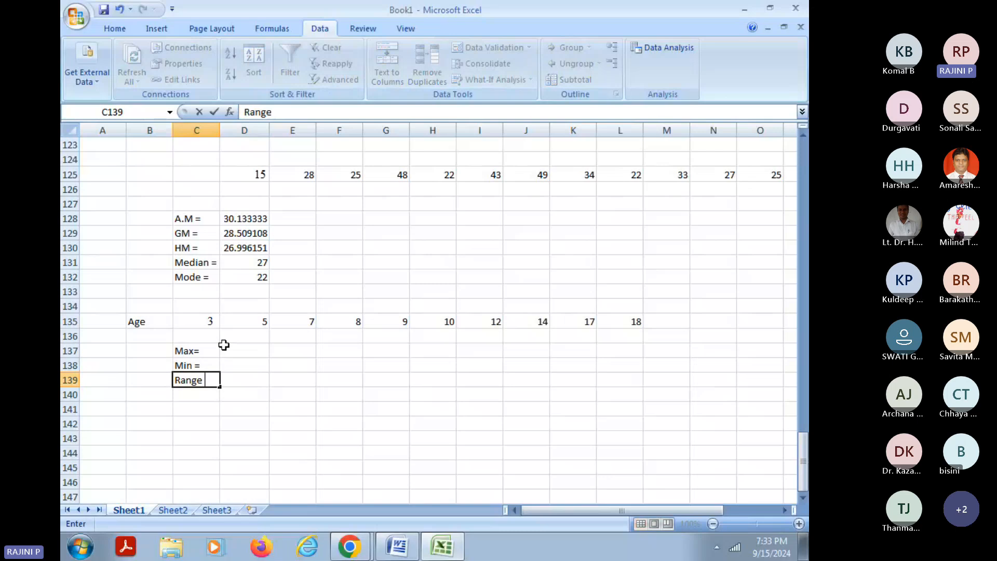
key(Return)
Step: Enter the quartile deviation label "Q.D =" in cell C144
key(Return)
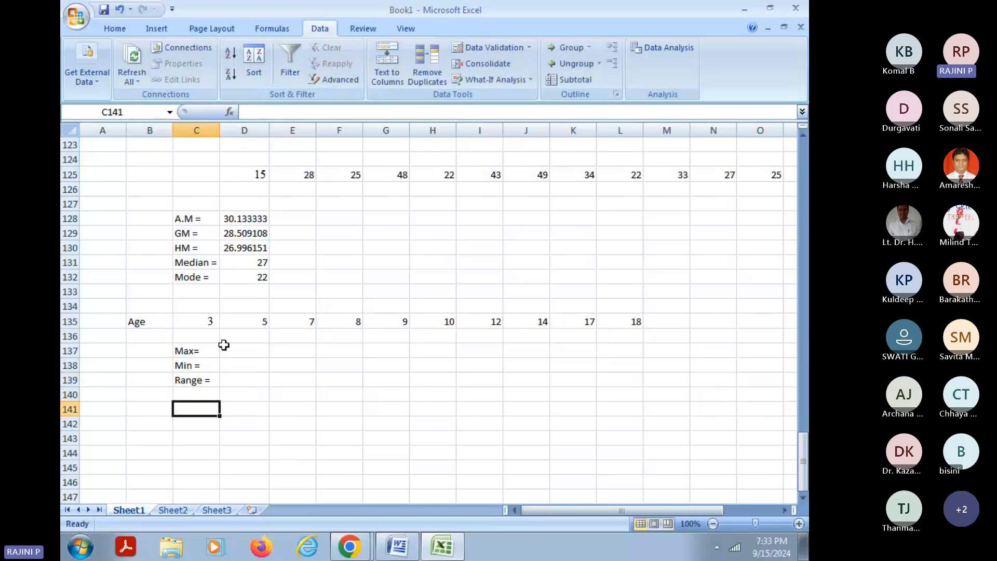
key(Return)
key(Return)
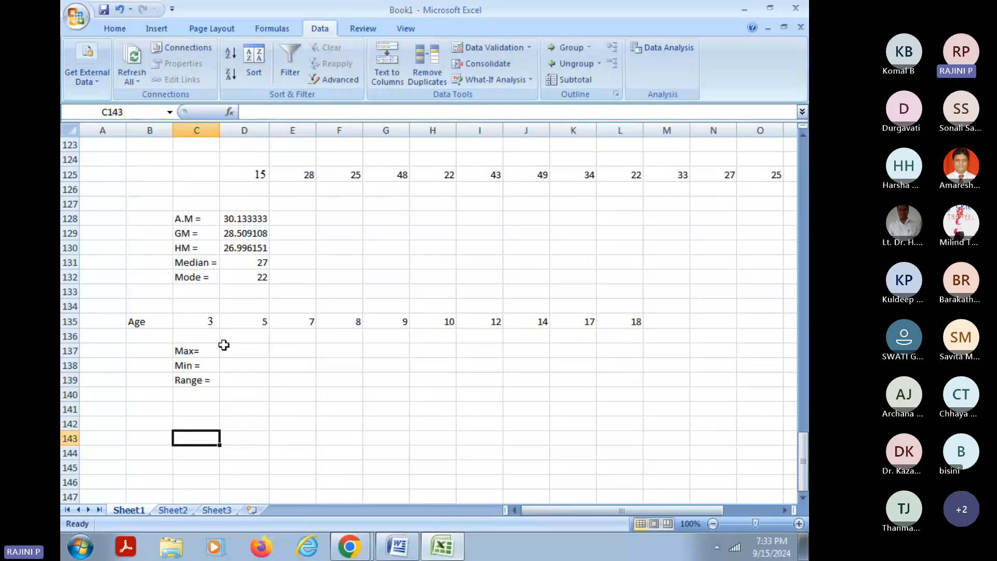
key(Return)
text(Q.)
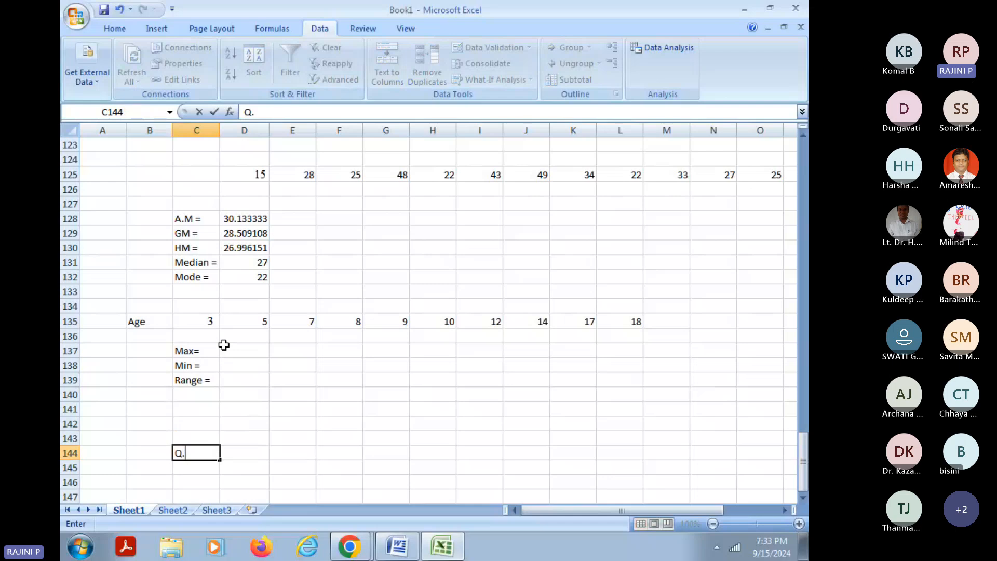
text(D =)
key(Tab)
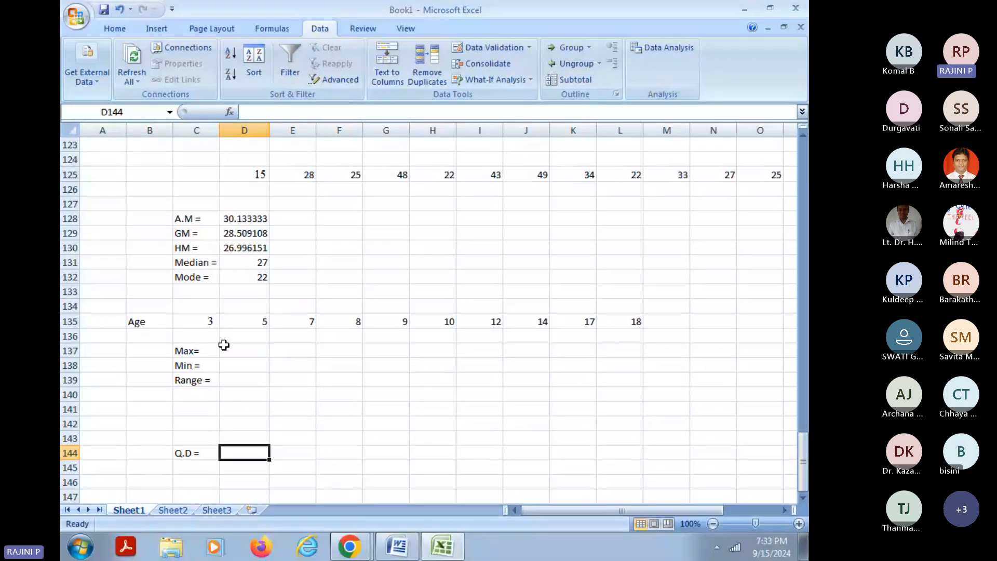
Step: Enter the quartile labels "Q3" in C142 and "Q1" in C143, above the quartile deviation label
key(Left)
key(Up)
key(Up)
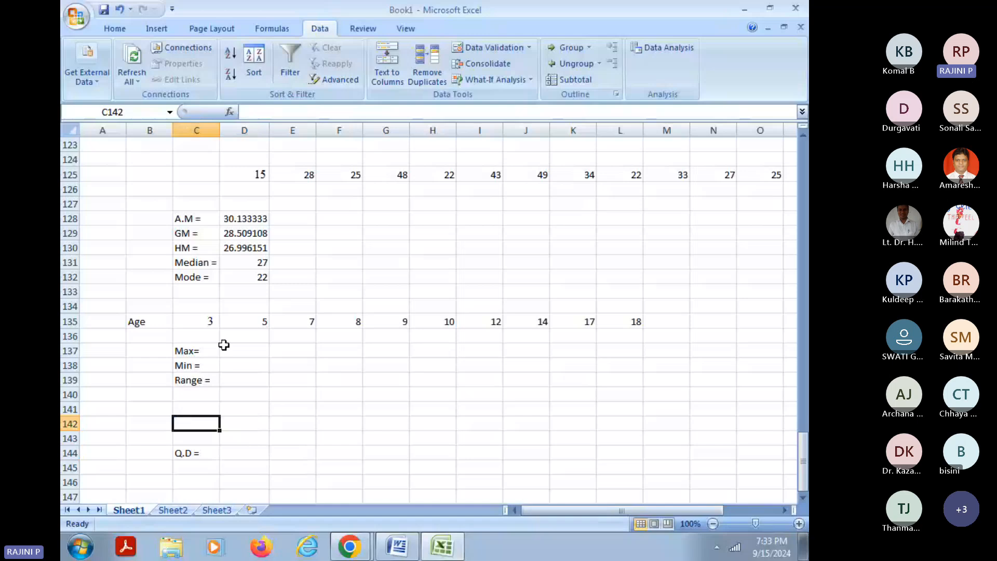
text(Q3)
key(Return)
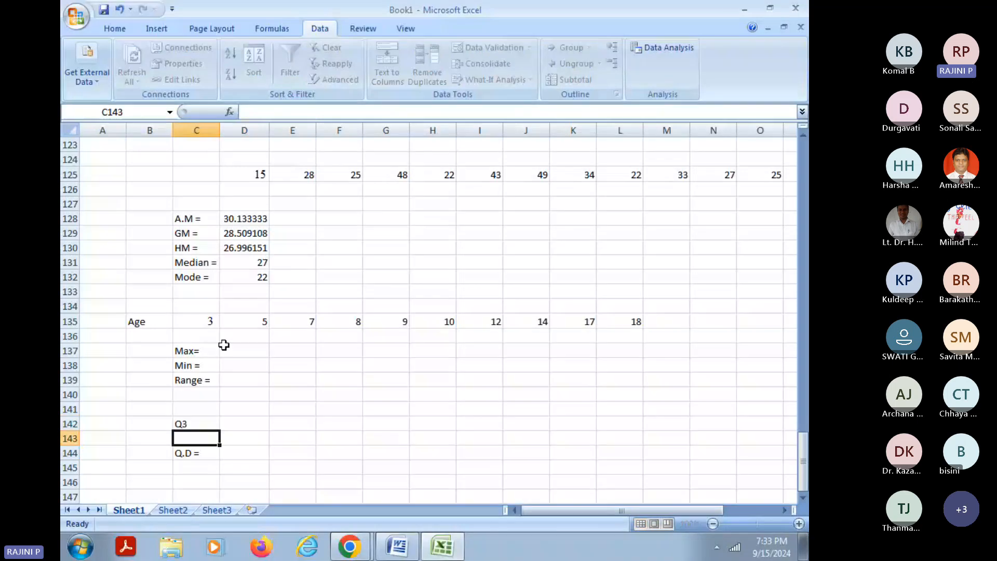
text(Q1)
key(Return)
Step: Enter the standard deviation label "SD =" in cell C147
scroll(187, 444, down, 1)
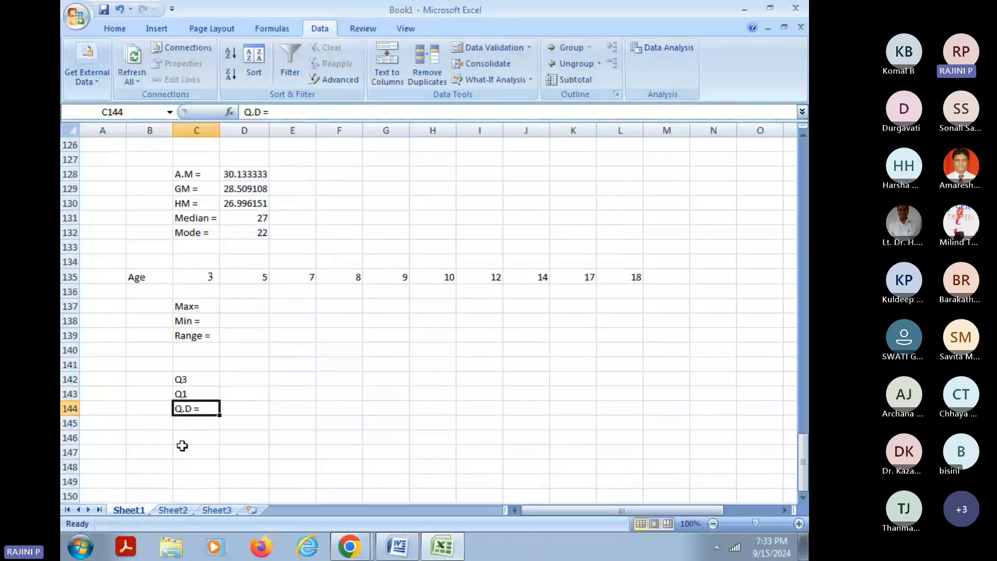
click(189, 447)
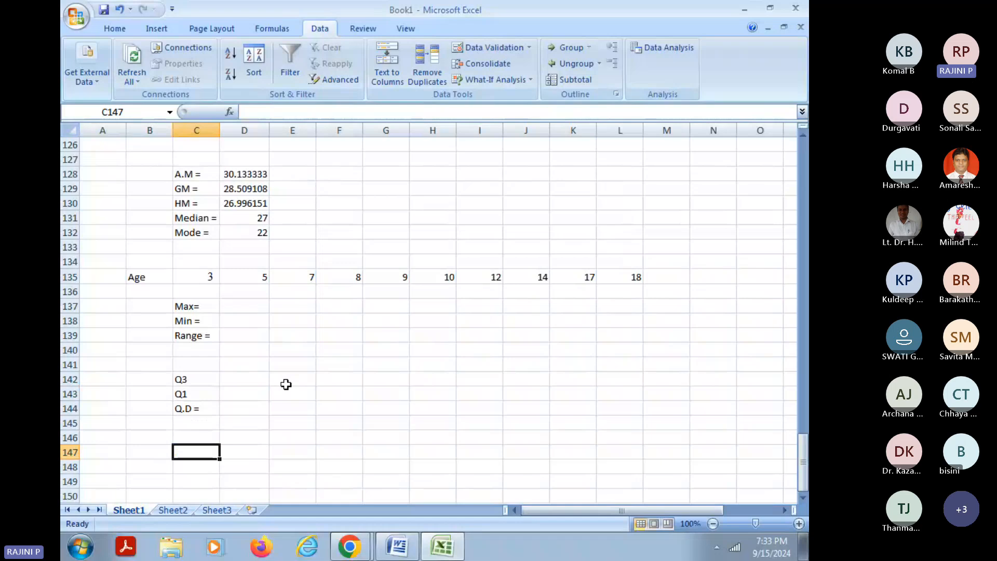
text(SD =)
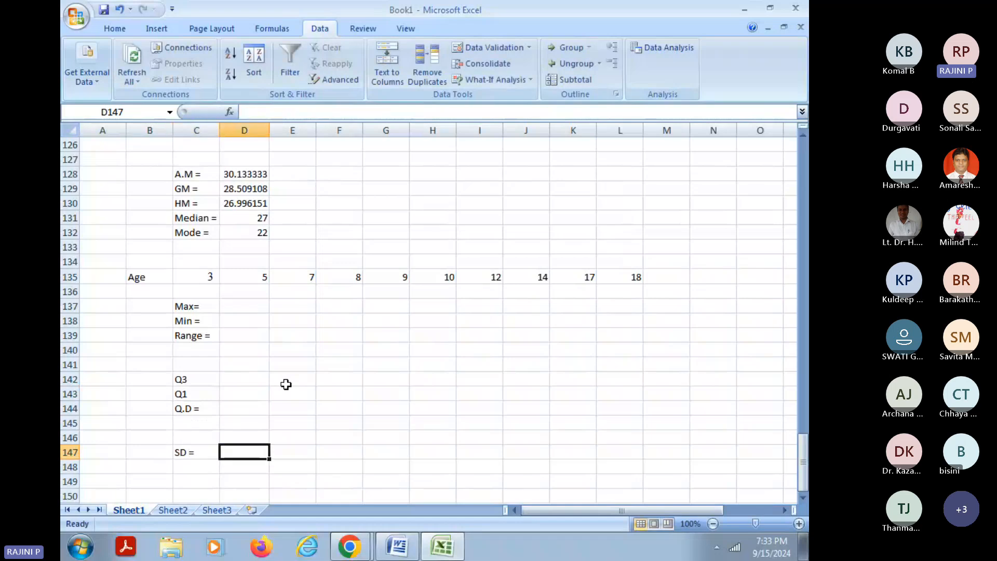
Step: Enter the label "Co efficient of variation =" in cell C149
scroll(286, 384, down, 1)
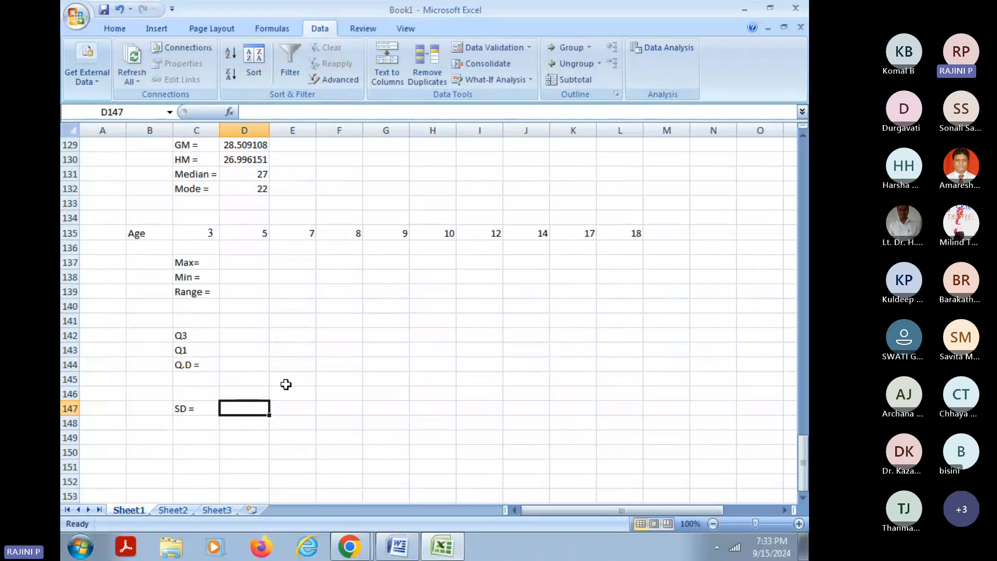
click(212, 437)
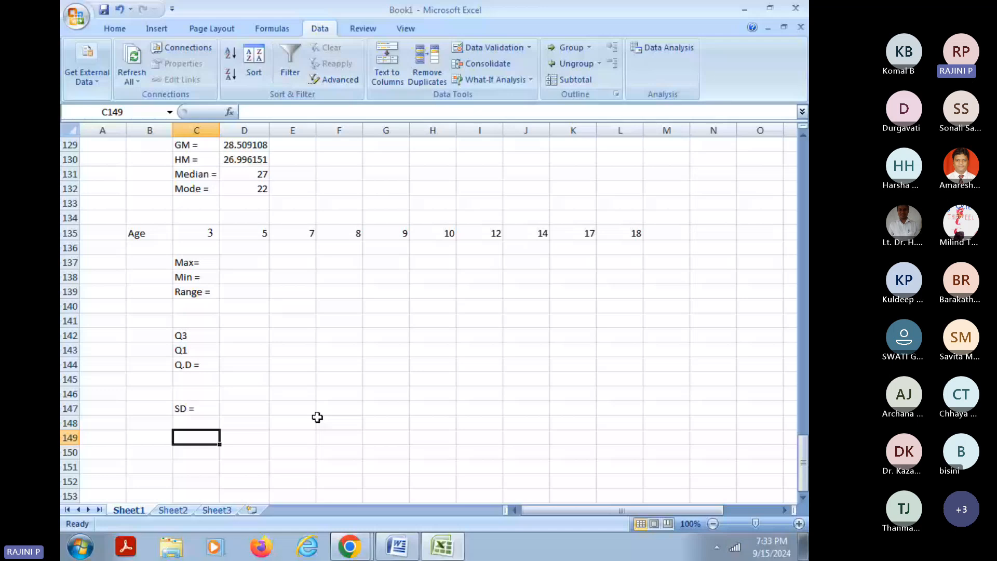
text(C)
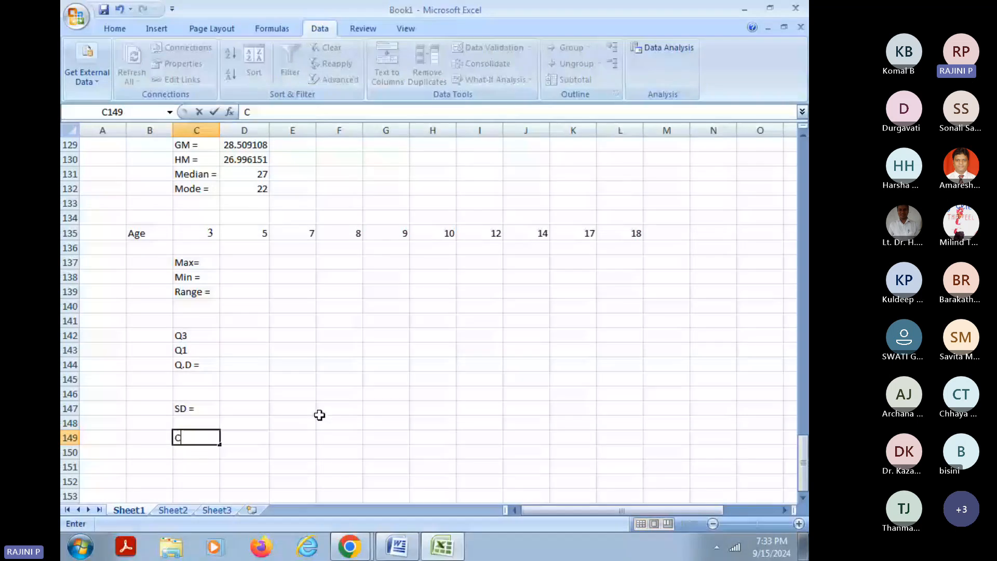
text(o efficien)
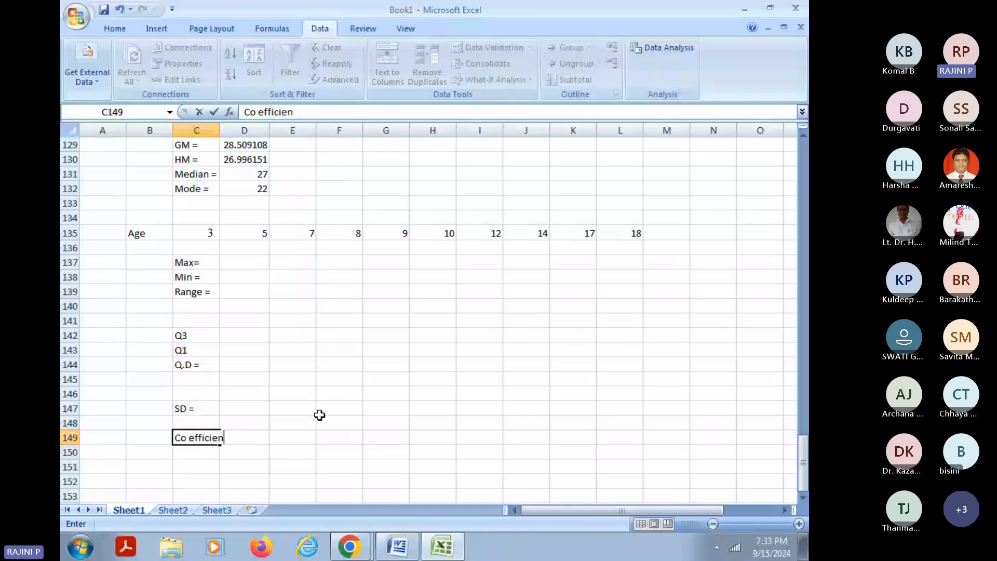
text(t of)
text( avar)
key(BackSpace)
key(BackSpace)
key(BackSpace)
key(BackSpace)
text(v)
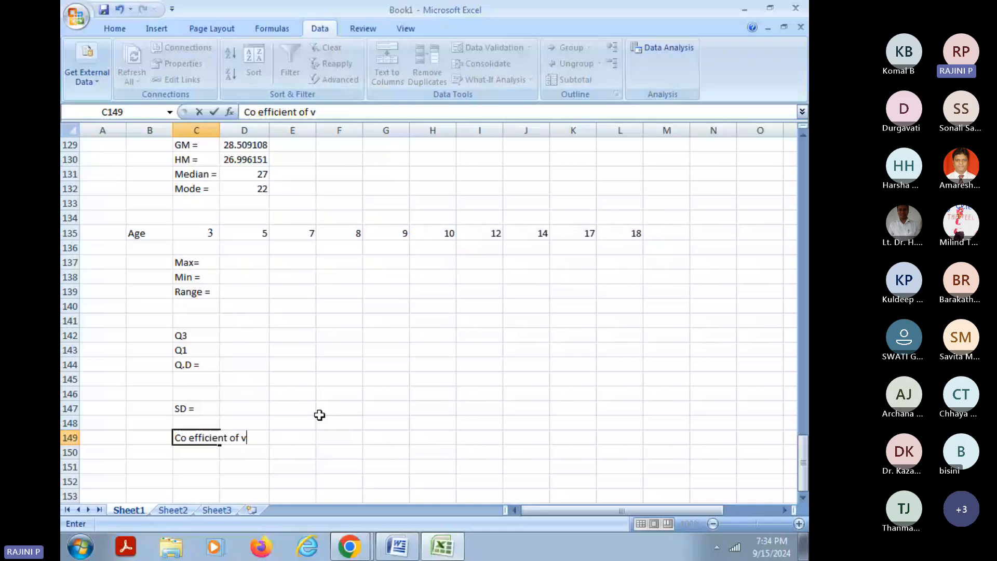
text(ariation =)
Step: Calculate the maximum age in cell D137 by inserting the statistical function MAX over C135:L135
scroll(251, 319, up, 1)
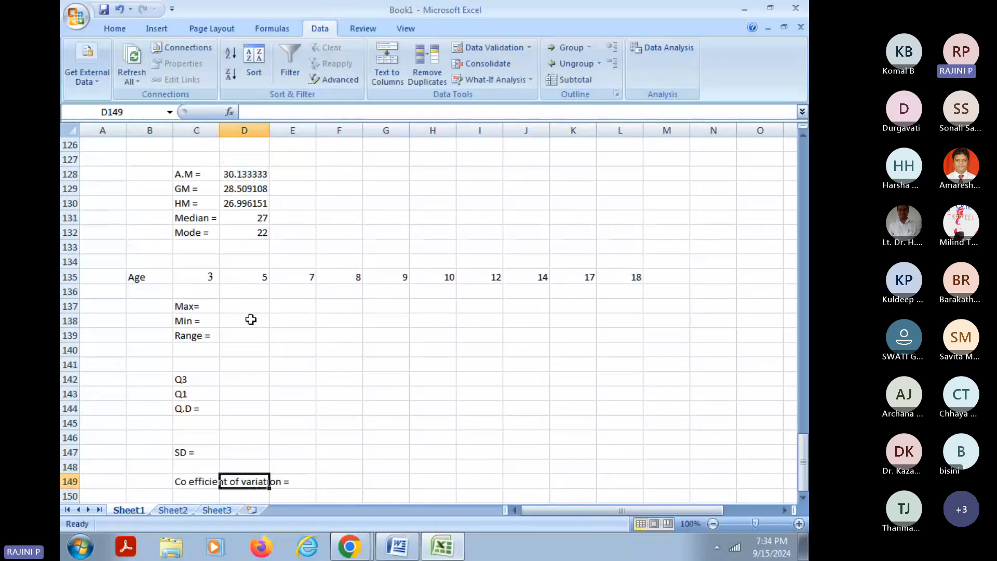
click(249, 311)
scroll(249, 311, up, 1)
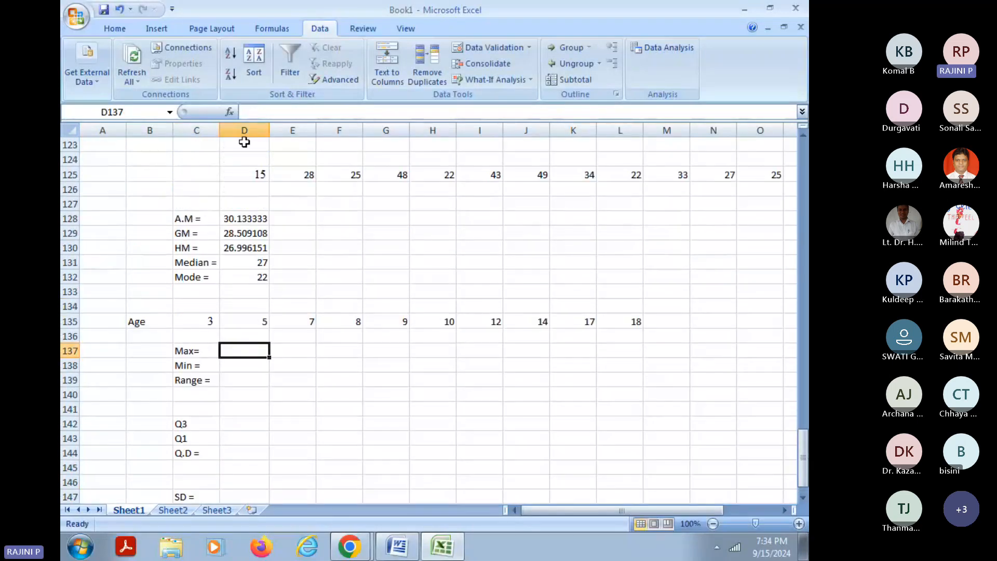
click(234, 115)
click(628, 230)
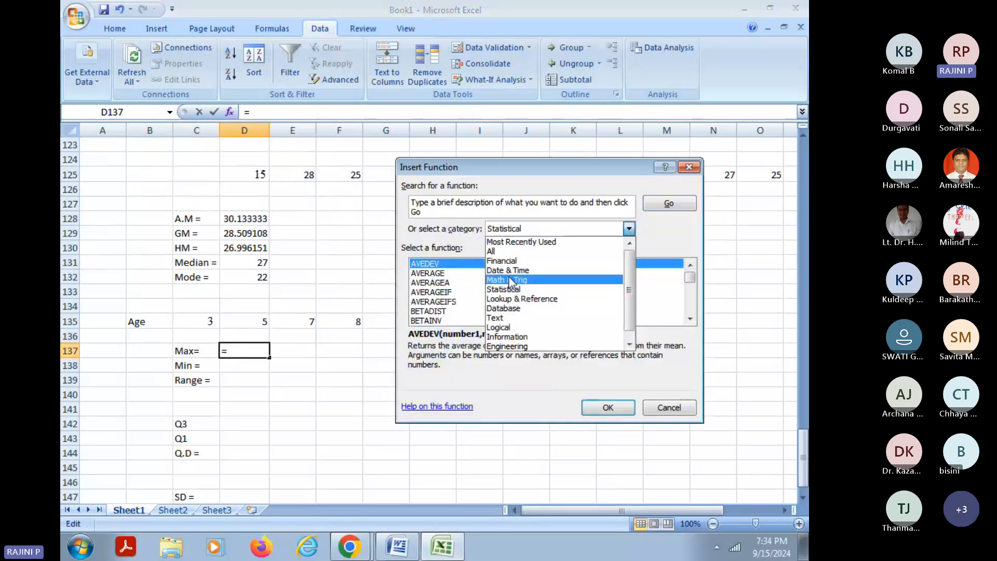
click(510, 289)
click(432, 293)
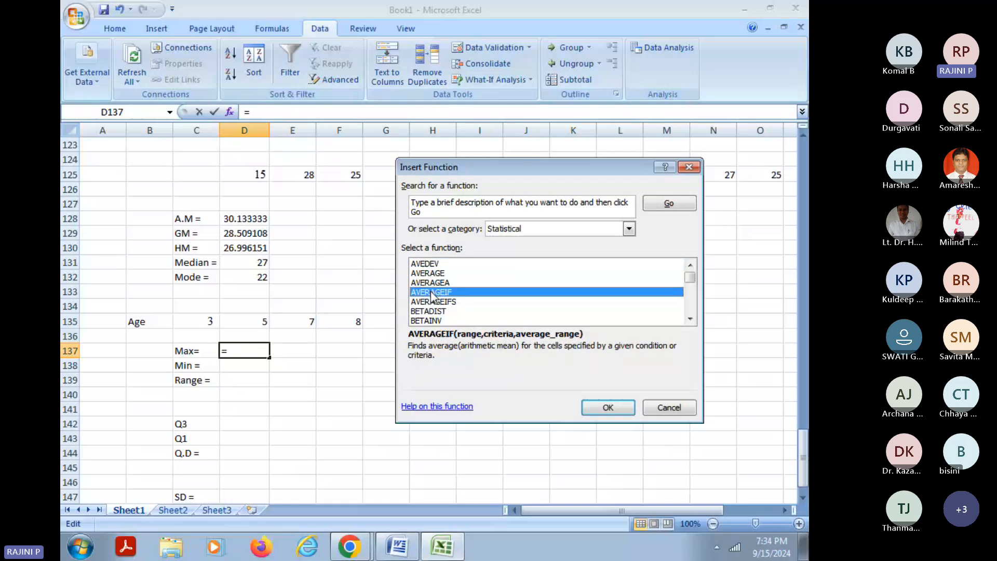
key(m)
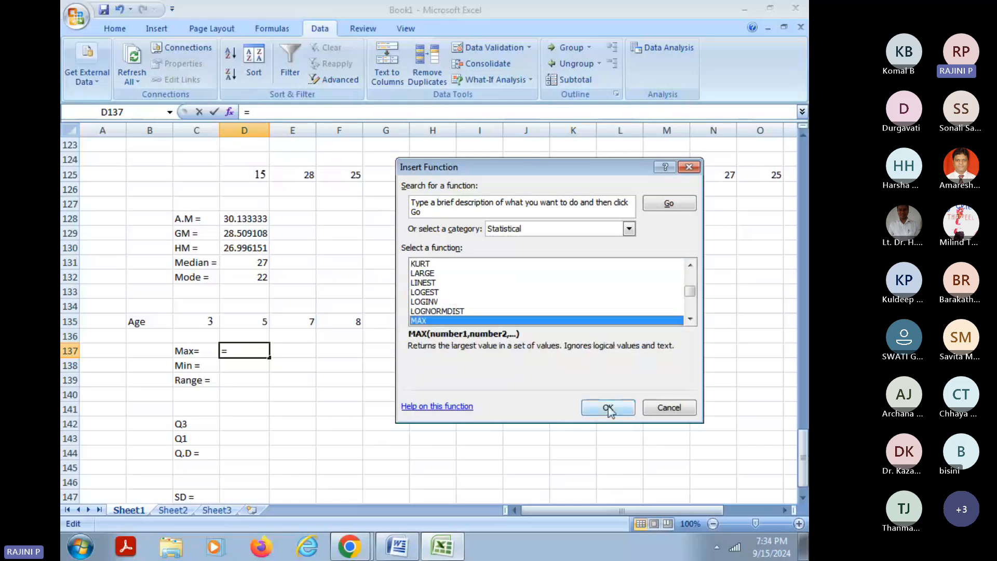
click(608, 408)
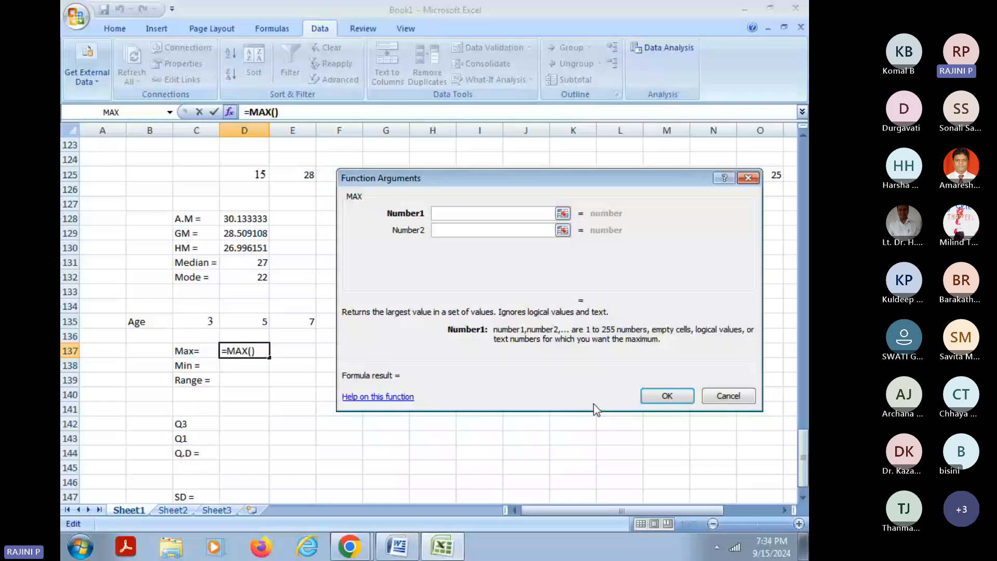
drag(343, 280, 291, 468)
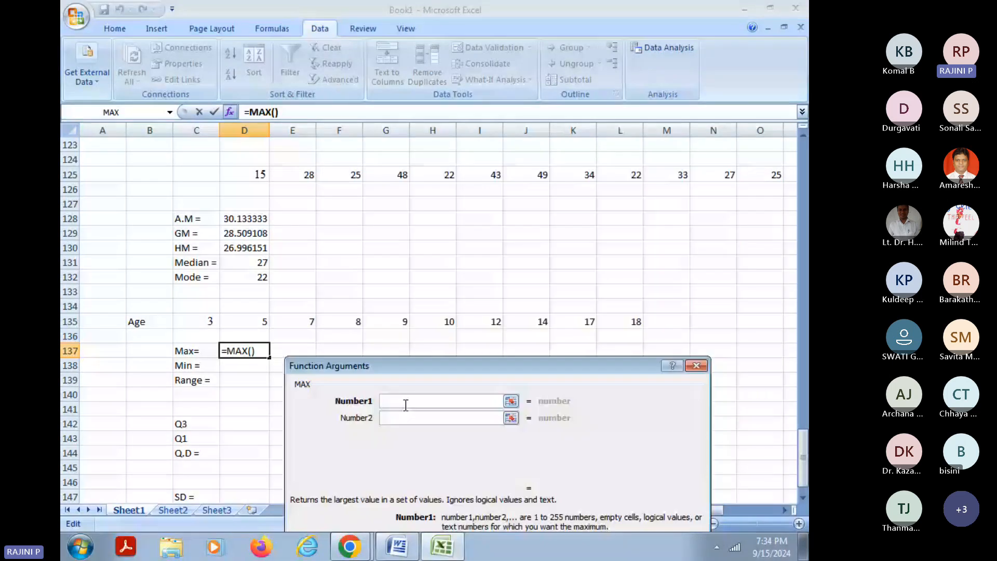
drag(197, 322, 621, 321)
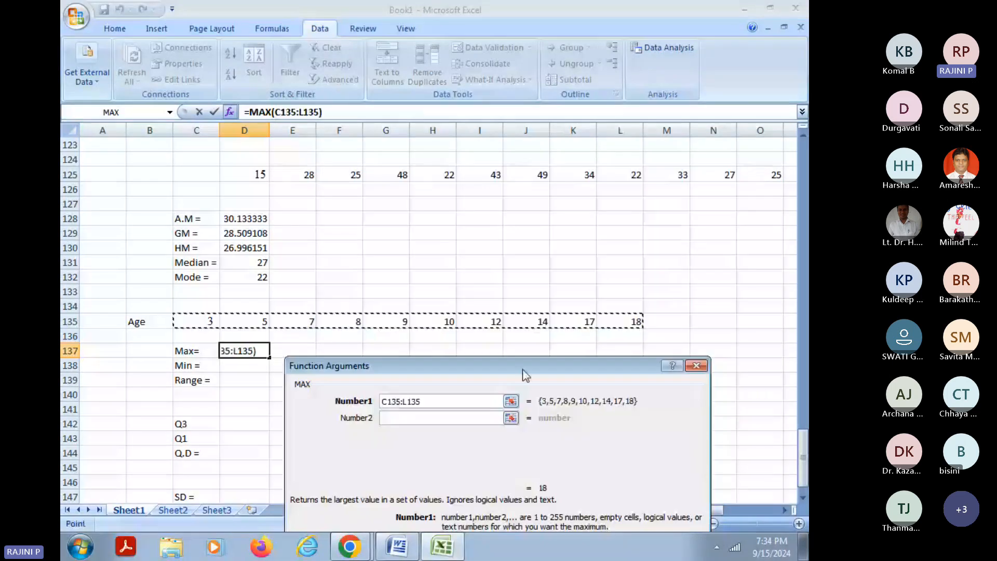
key(Return)
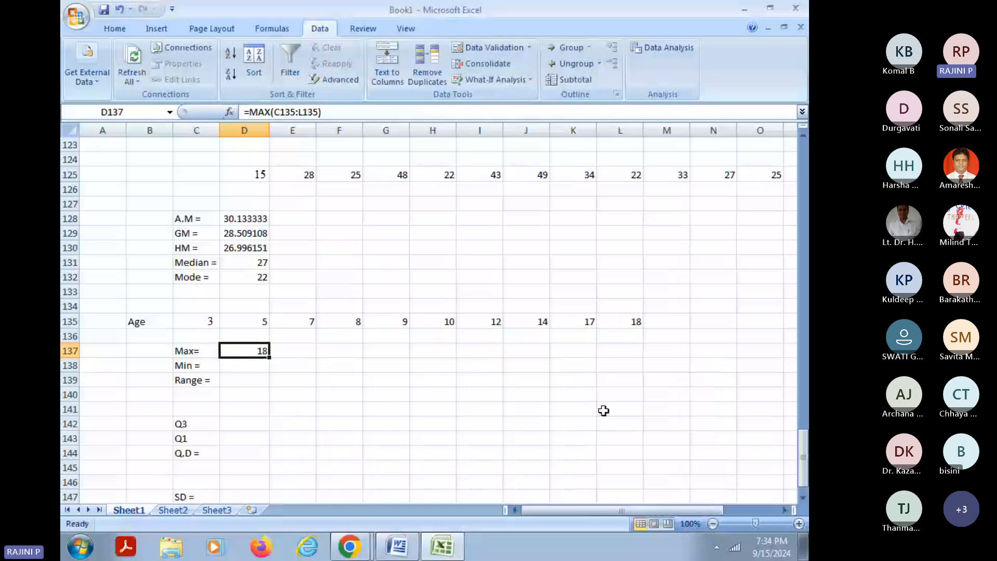
Step: Calculate the minimum age in cell D138 by inserting the statistical function MIN over C135:L135
click(232, 369)
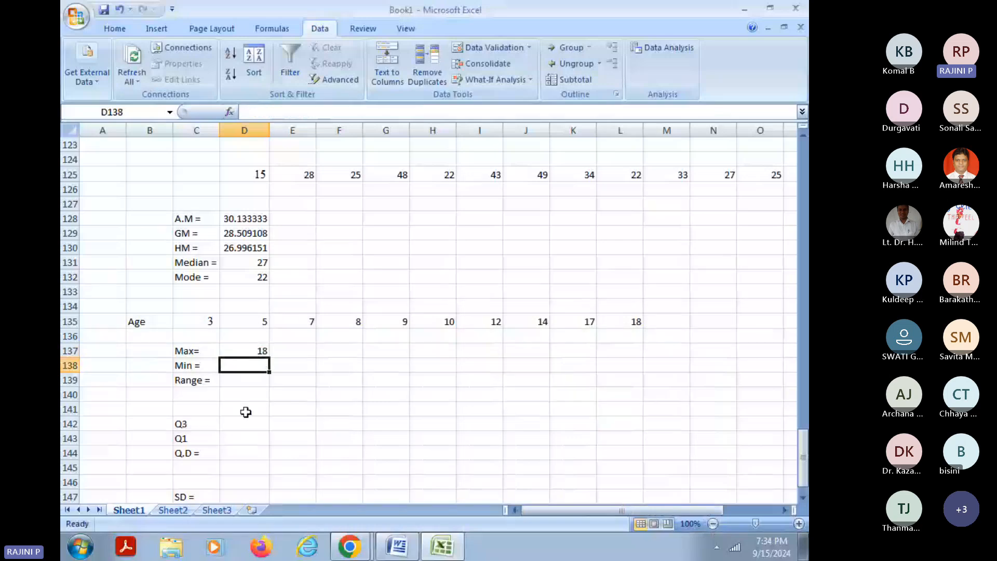
click(230, 112)
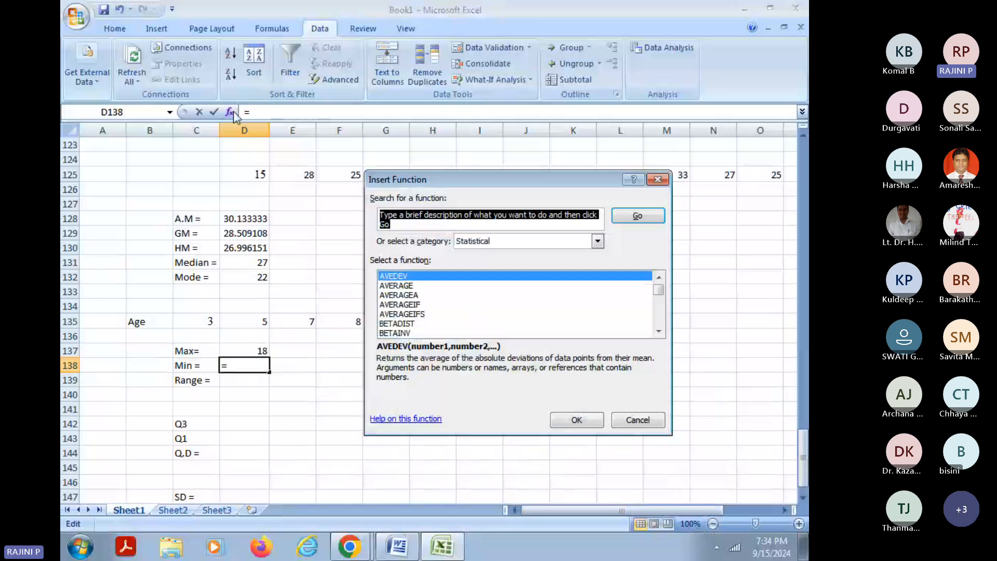
click(384, 297)
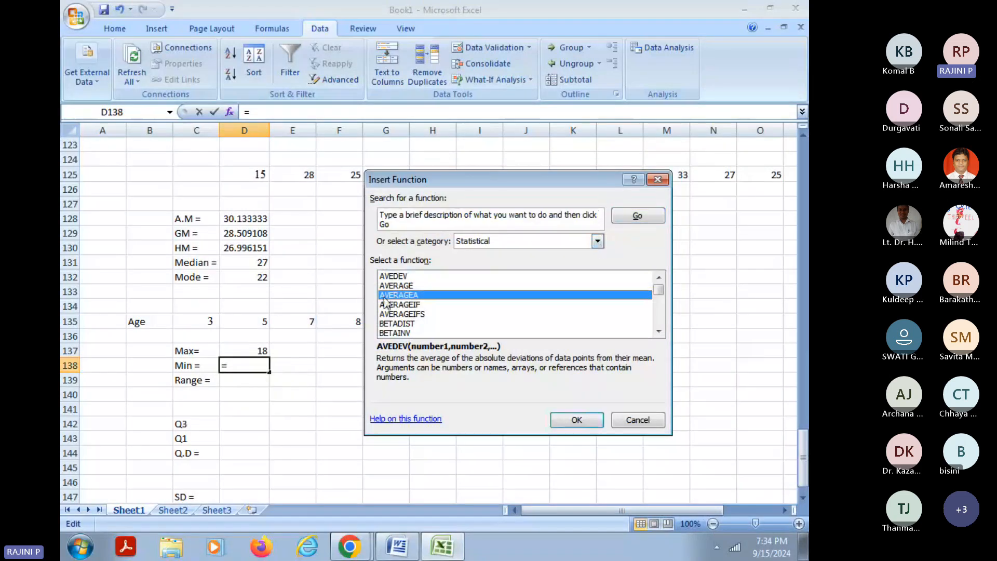
text(min)
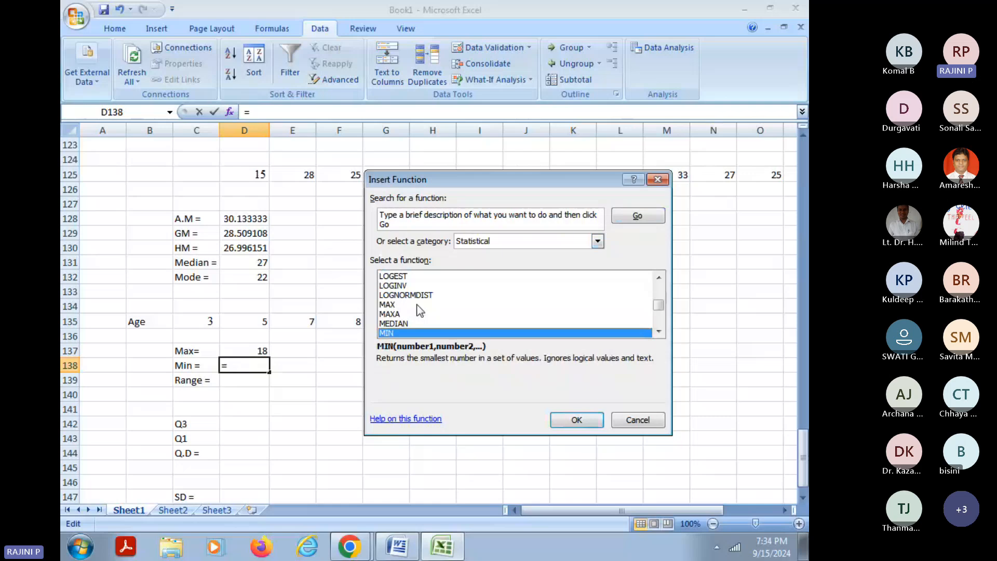
key(Return)
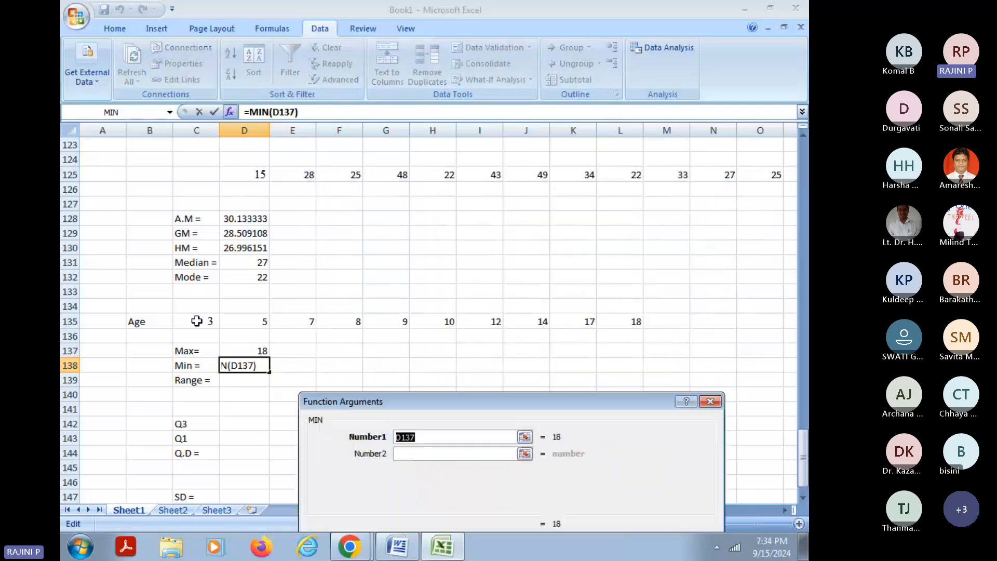
drag(196, 321, 615, 323)
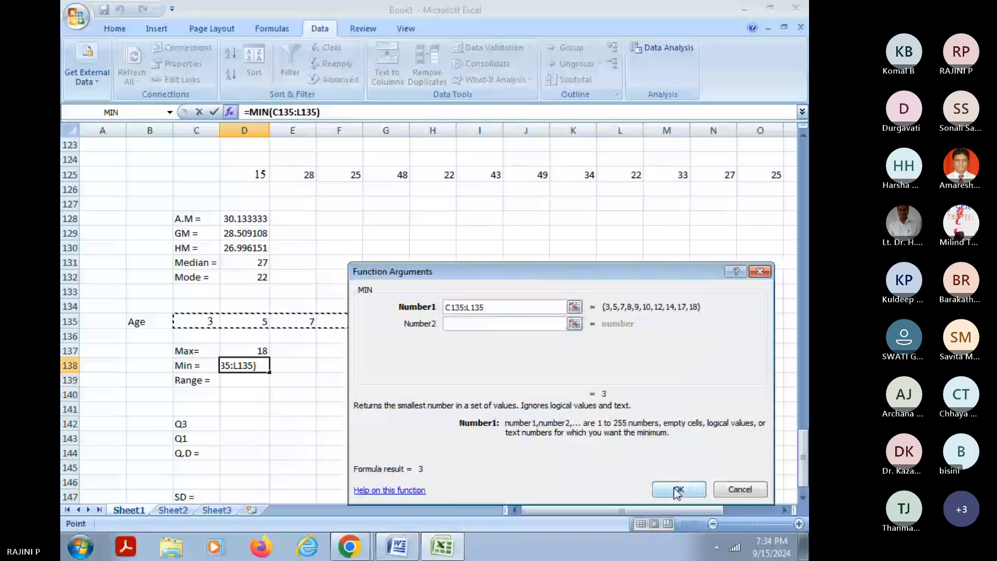
click(678, 490)
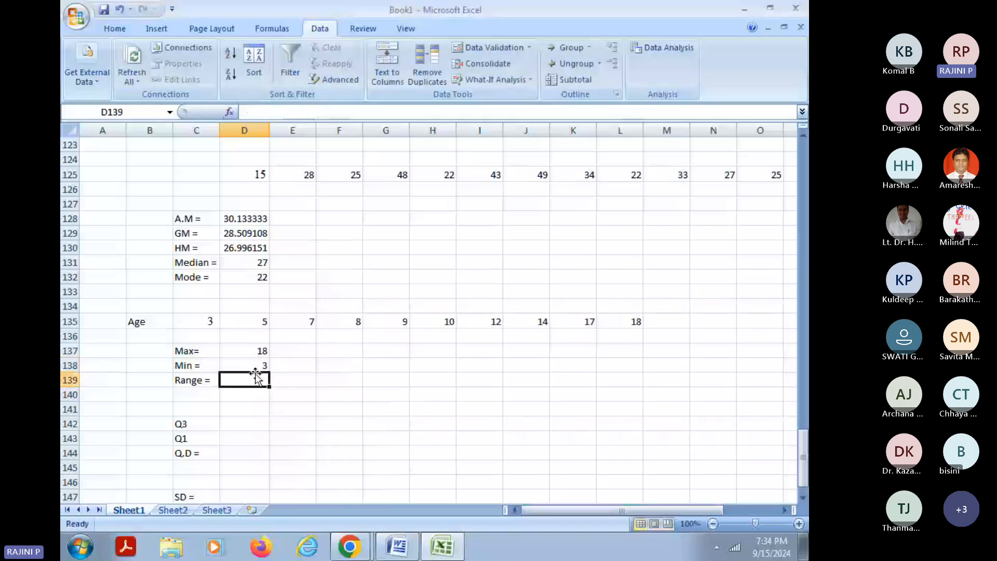
Step: Calculate the range in cell D139 as the maximum minus the minimum with the formula =D137-D138
text(=)
click(259, 351)
text(-)
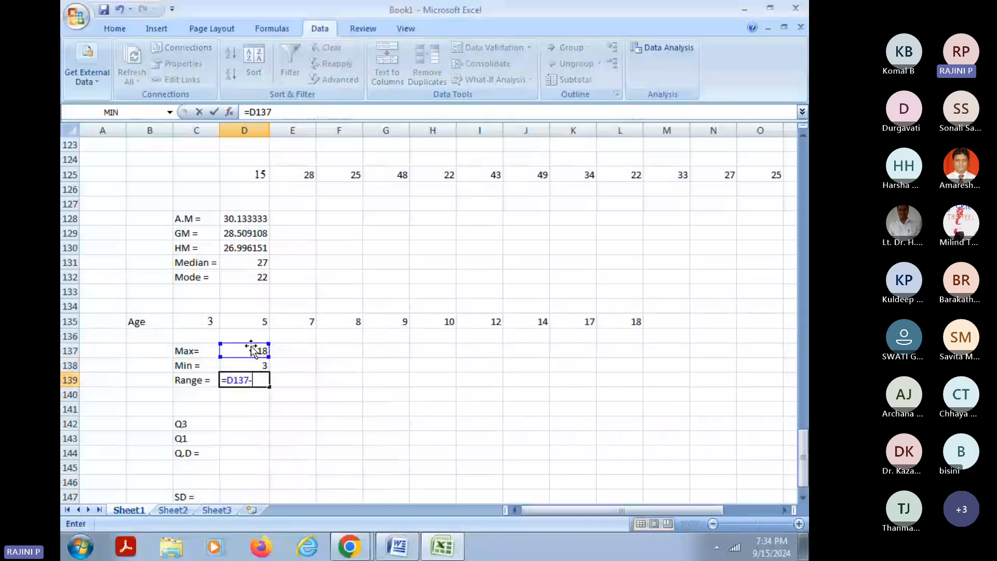
click(238, 364)
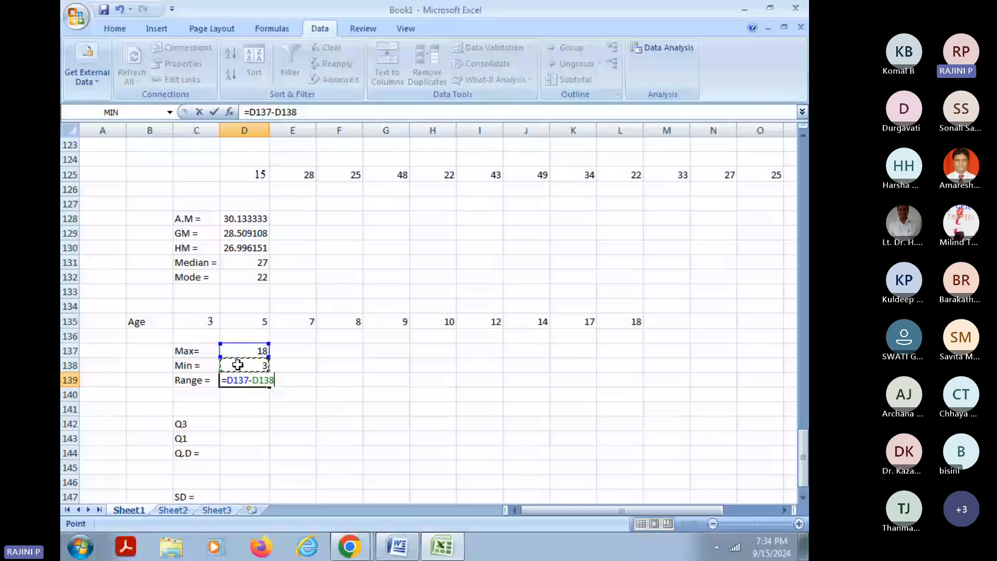
key(Return)
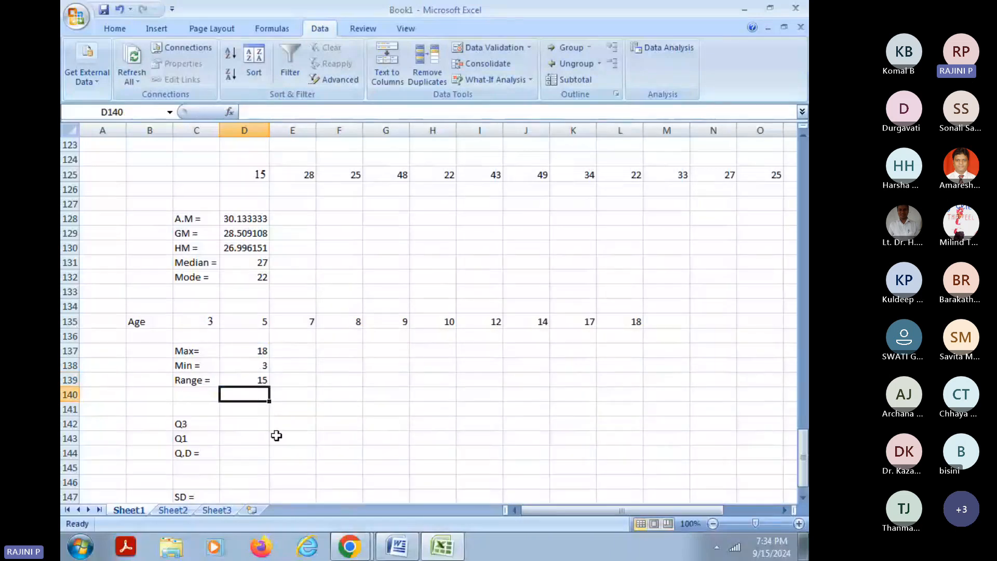
Step: Calculate the third quartile in cell D142 by inserting the QUARTILE function over C135:L135 with quart 3
click(249, 423)
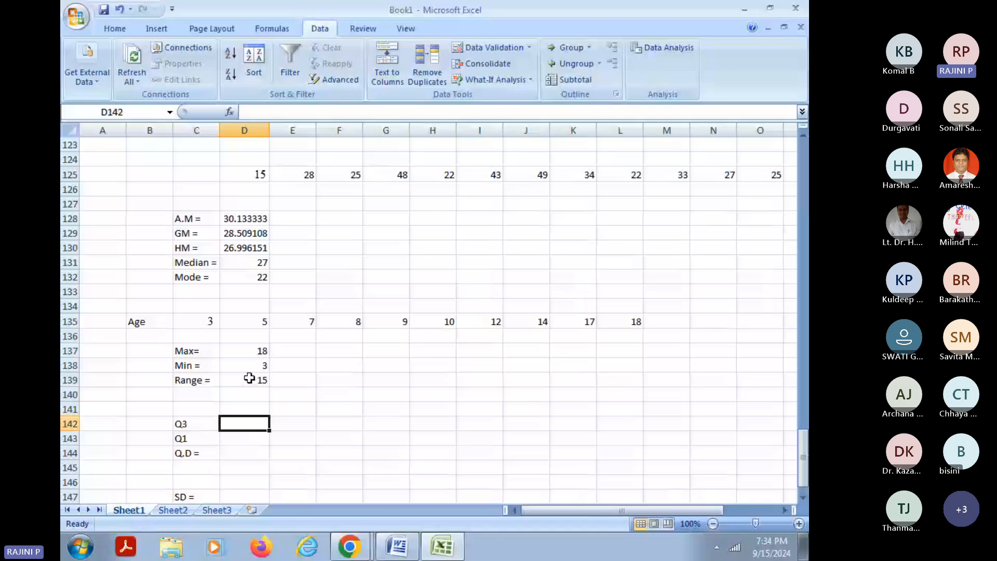
click(245, 381)
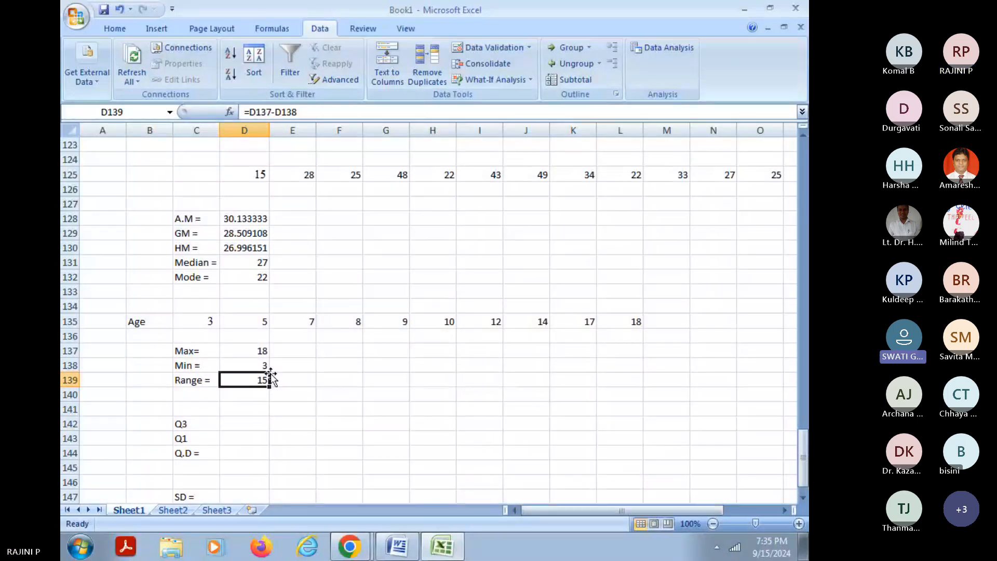
click(253, 424)
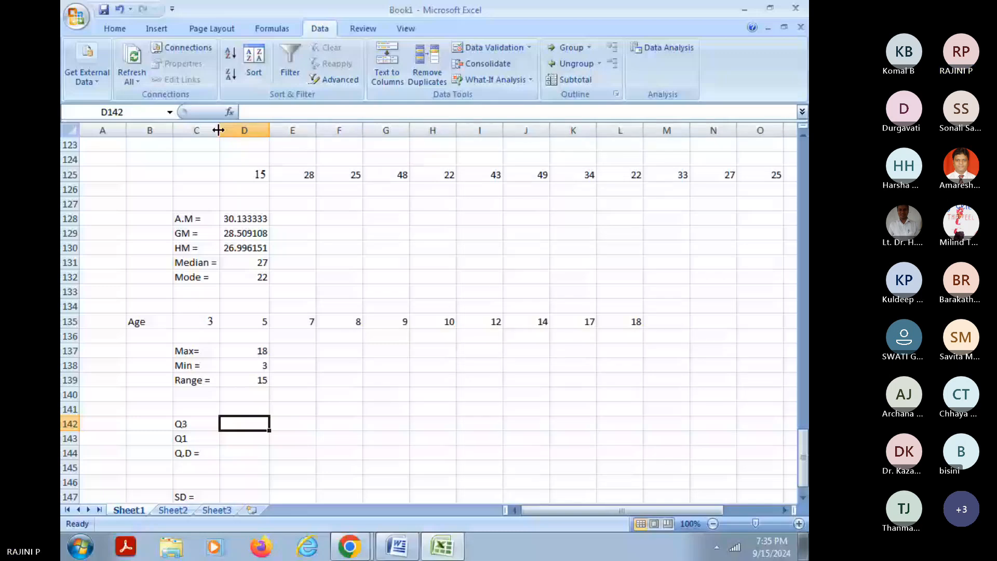
click(229, 111)
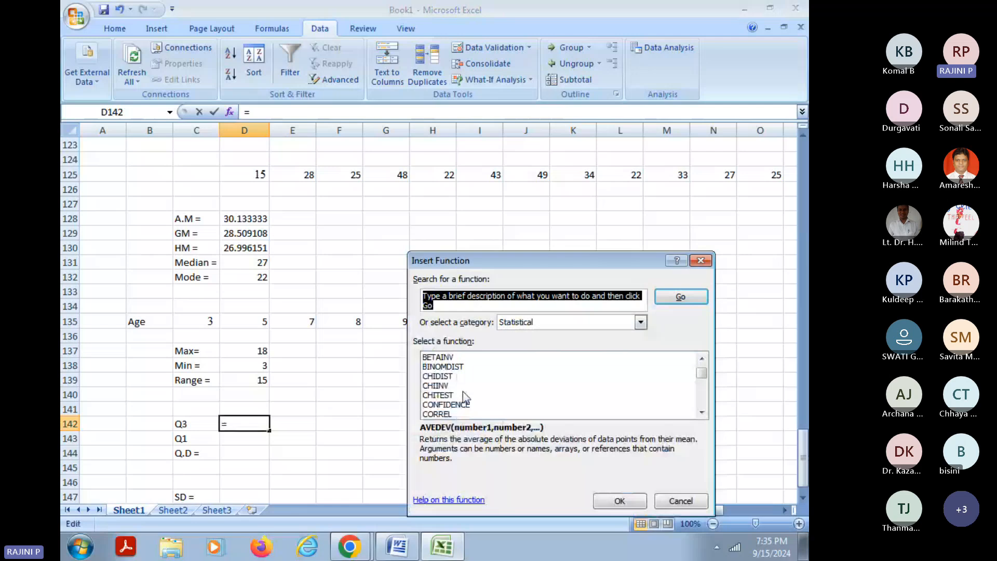
click(466, 397)
key(q)
click(609, 501)
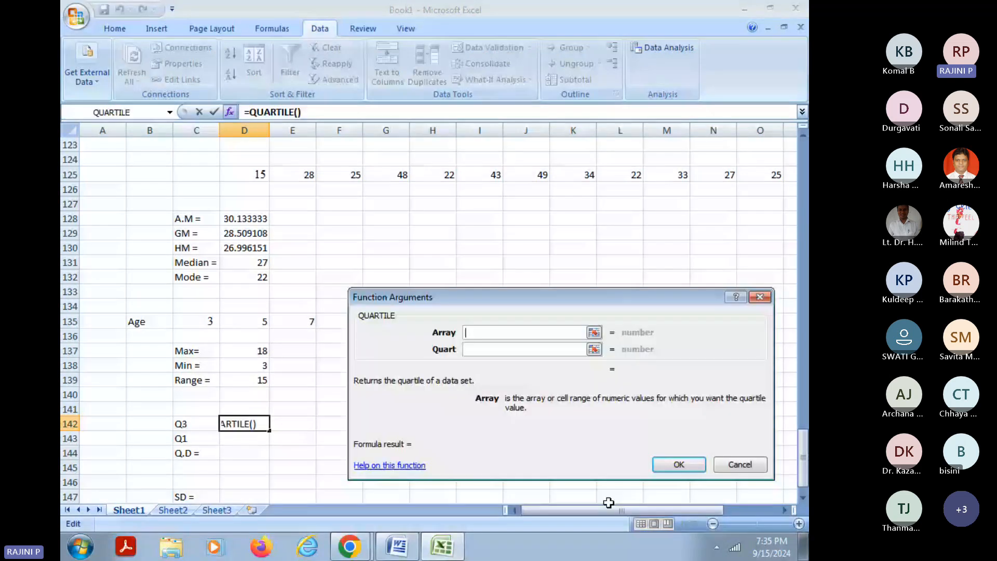
drag(179, 304, 595, 311)
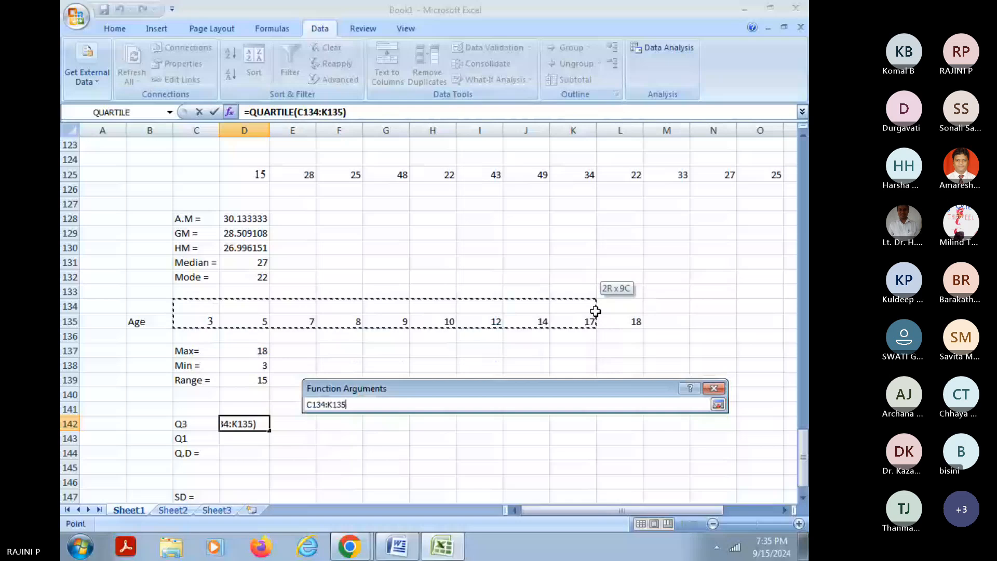
drag(179, 322, 638, 322)
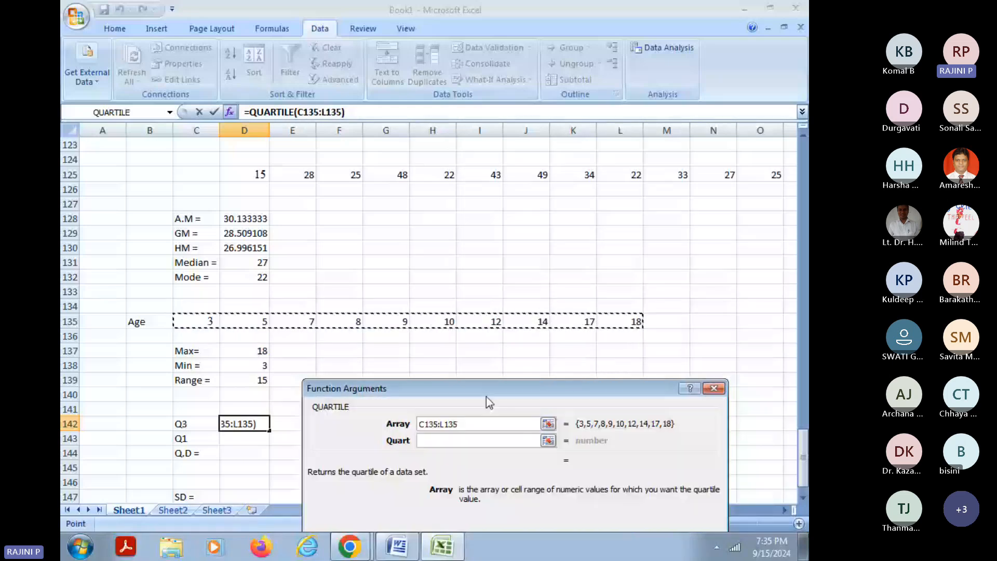
key(Tab)
text(3)
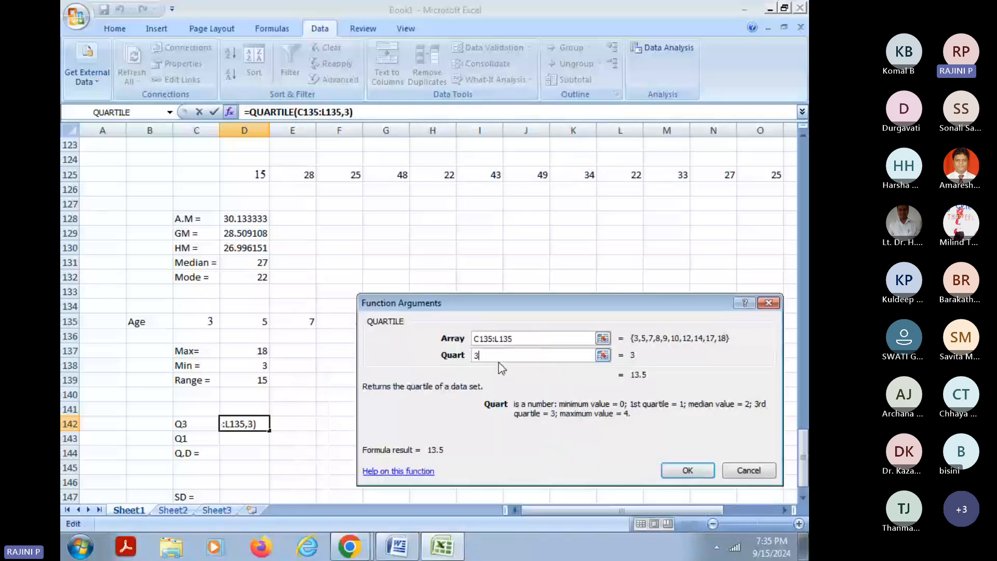
click(662, 470)
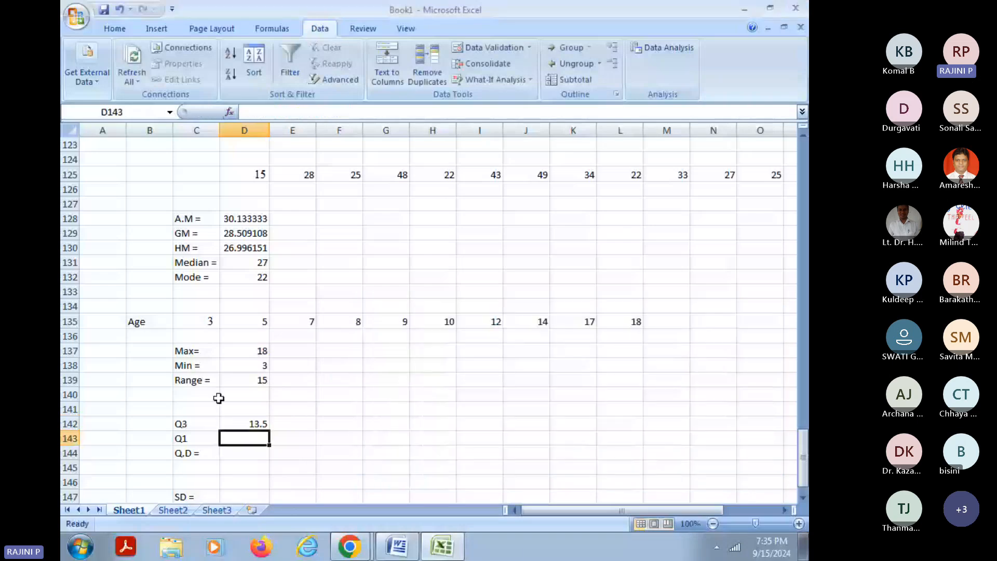
Step: Calculate the first quartile in cell D143 by inserting the QUARTILE function over C135:L135 with quart 1
click(230, 113)
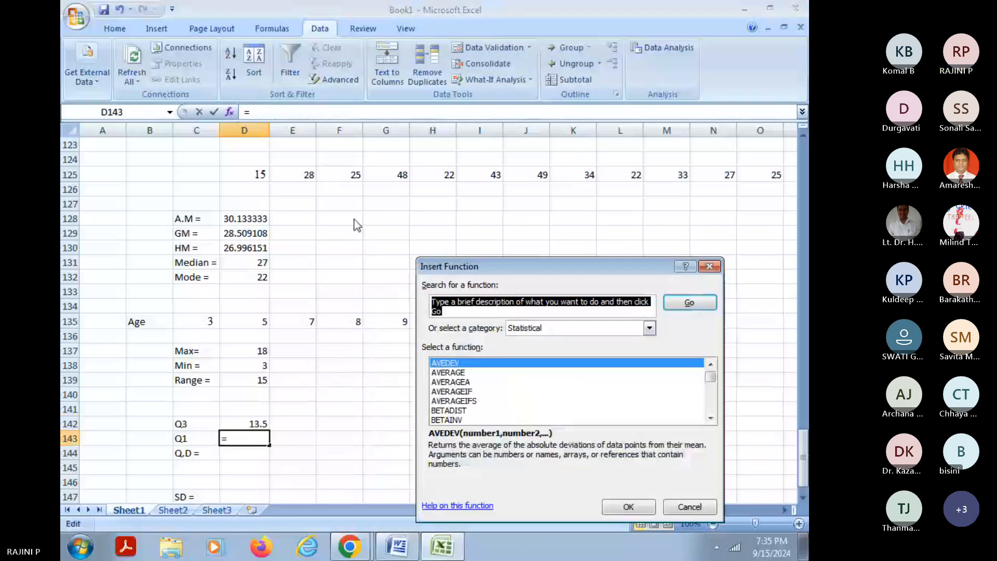
click(460, 401)
key(q)
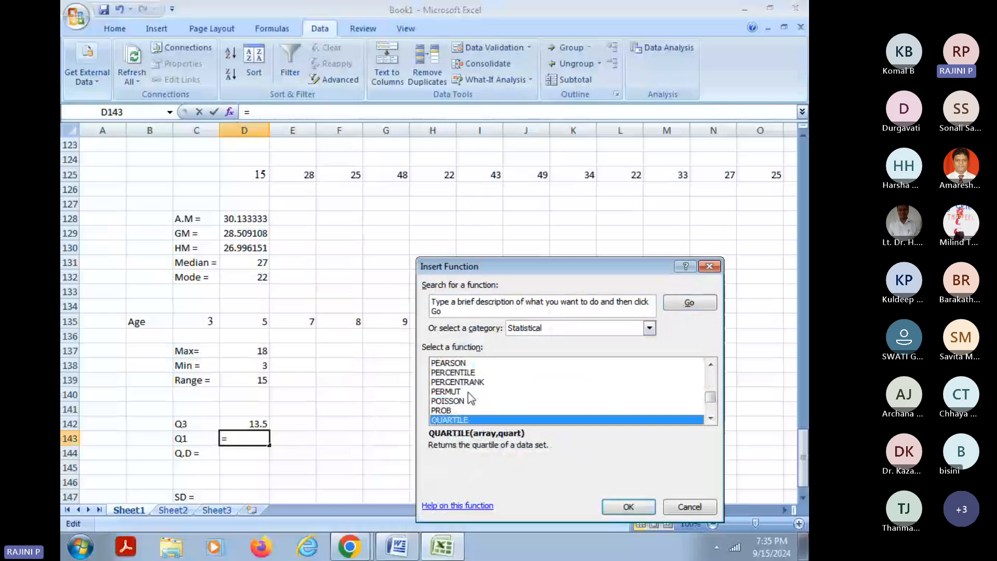
click(624, 508)
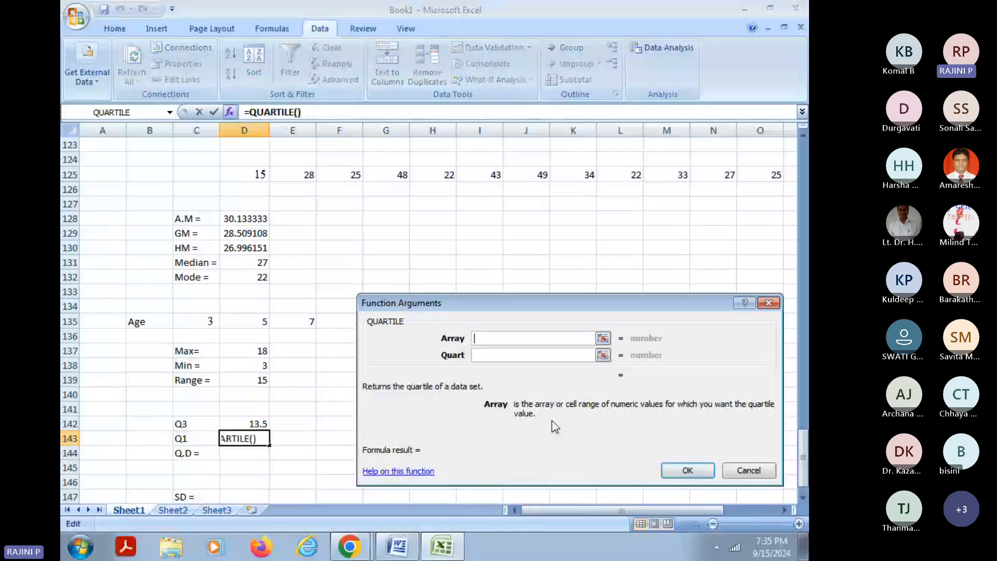
click(202, 323)
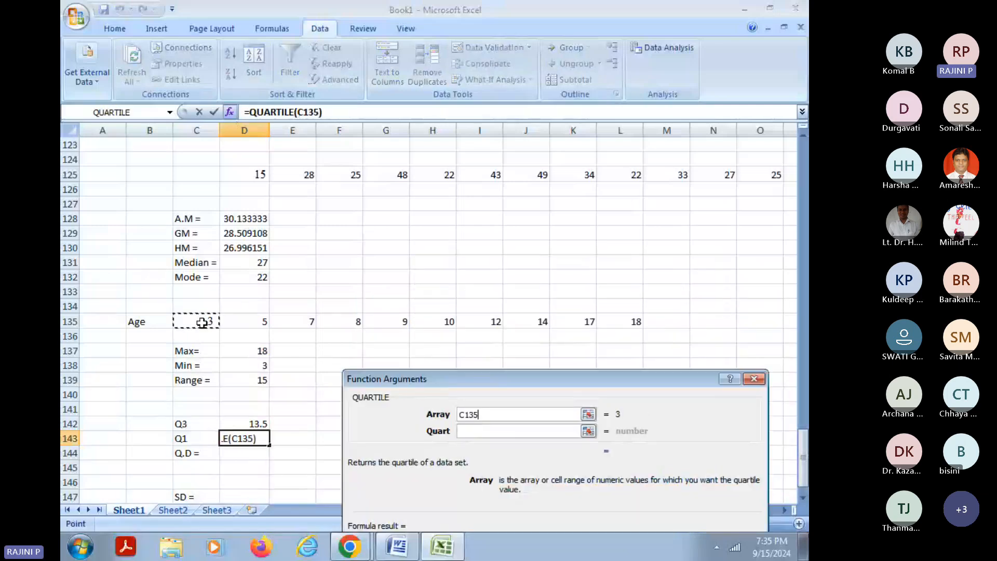
drag(202, 323, 621, 323)
key(Tab)
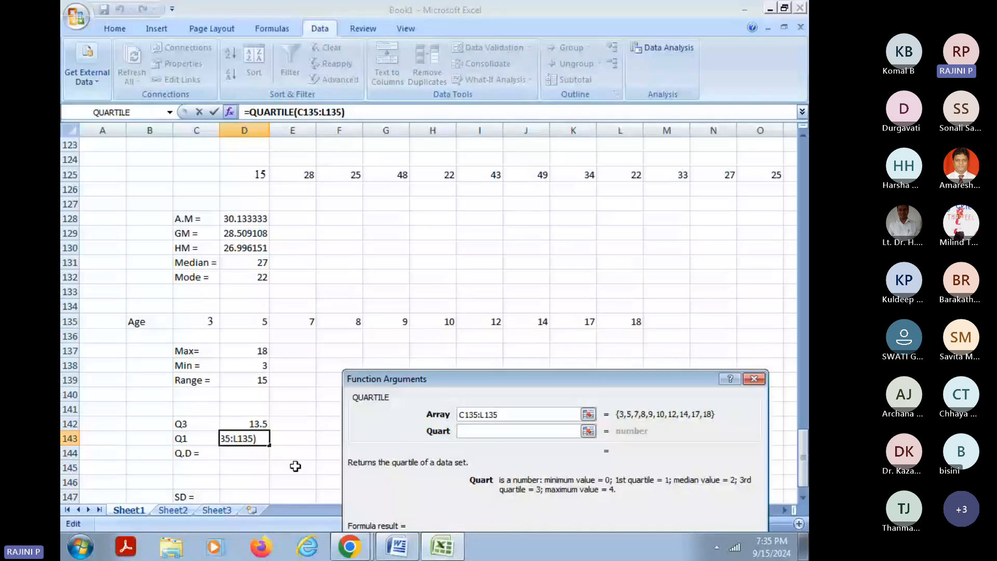
text(1)
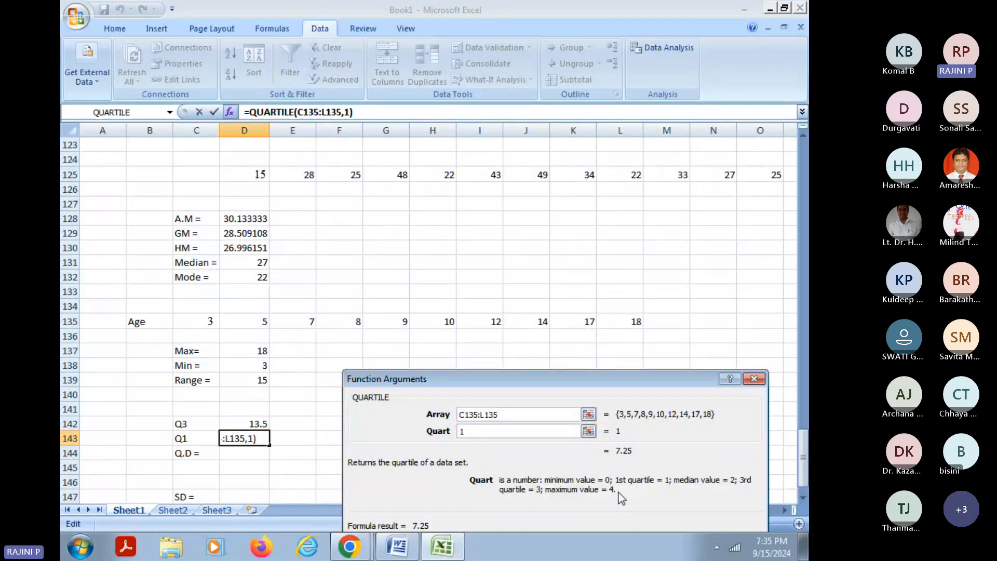
drag(619, 492, 624, 358)
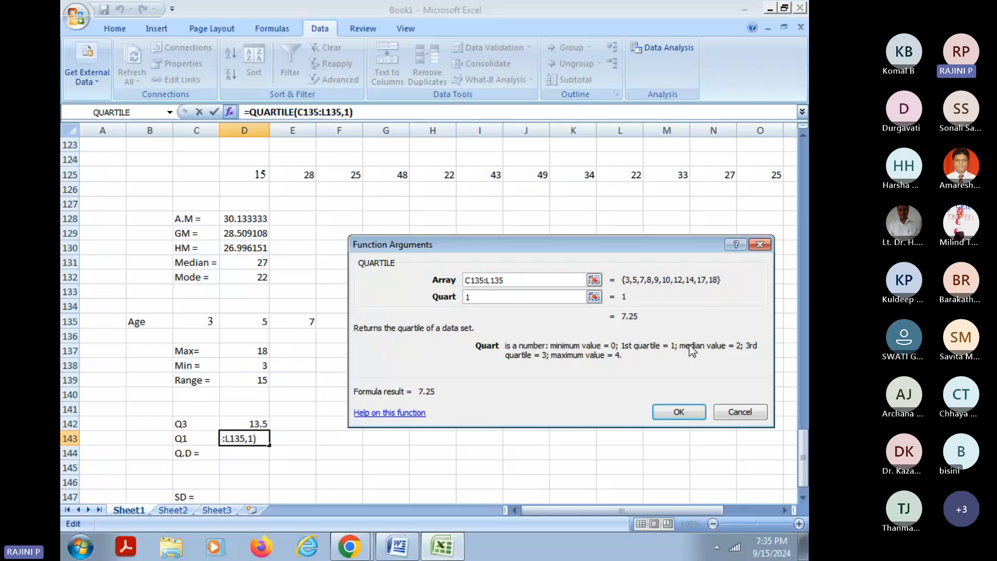
key(Return)
Step: Calculate the quartile deviation in cell D144 with the formula =(D142-D143)/2
text(=)
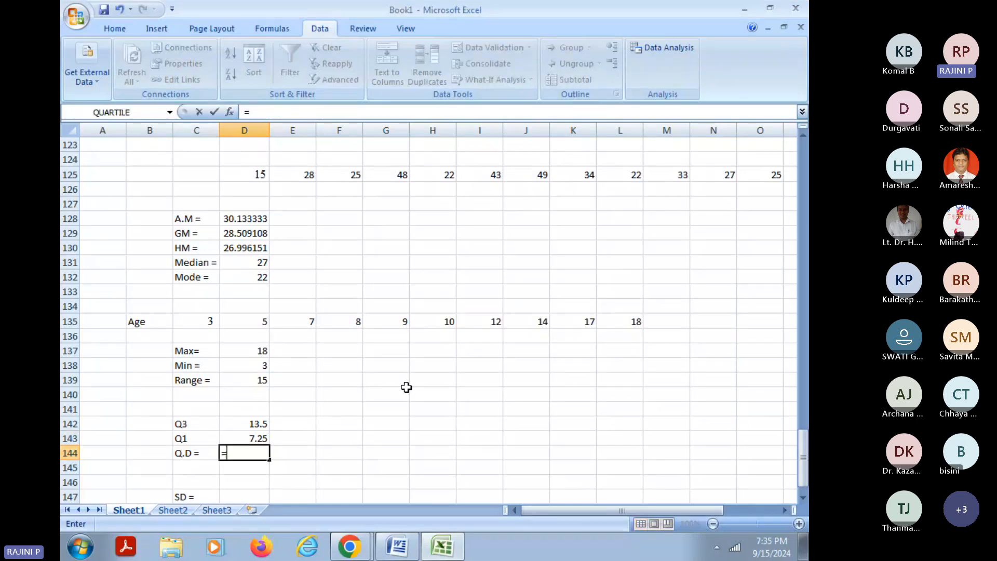
text(()
click(263, 423)
text(-)
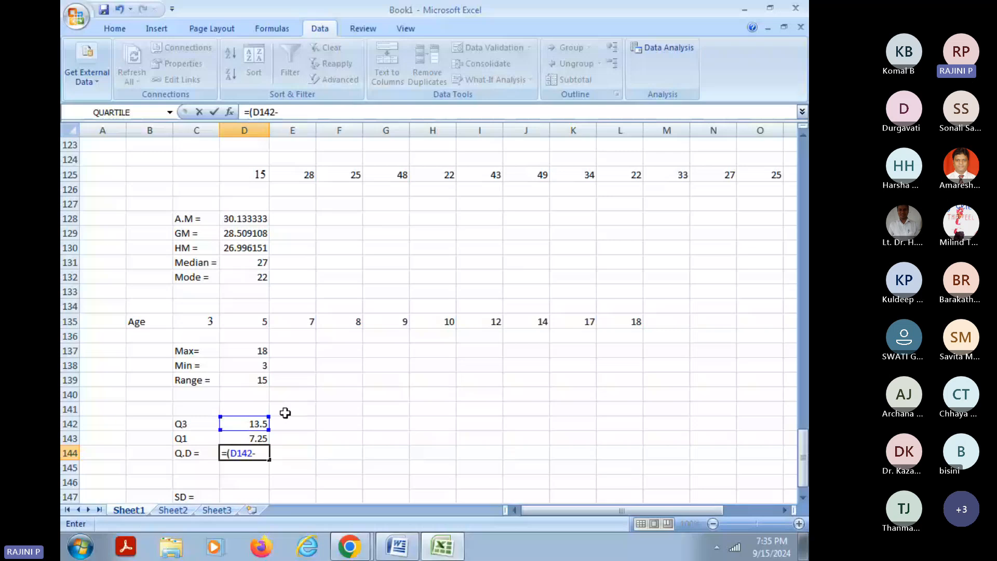
click(252, 438)
text())
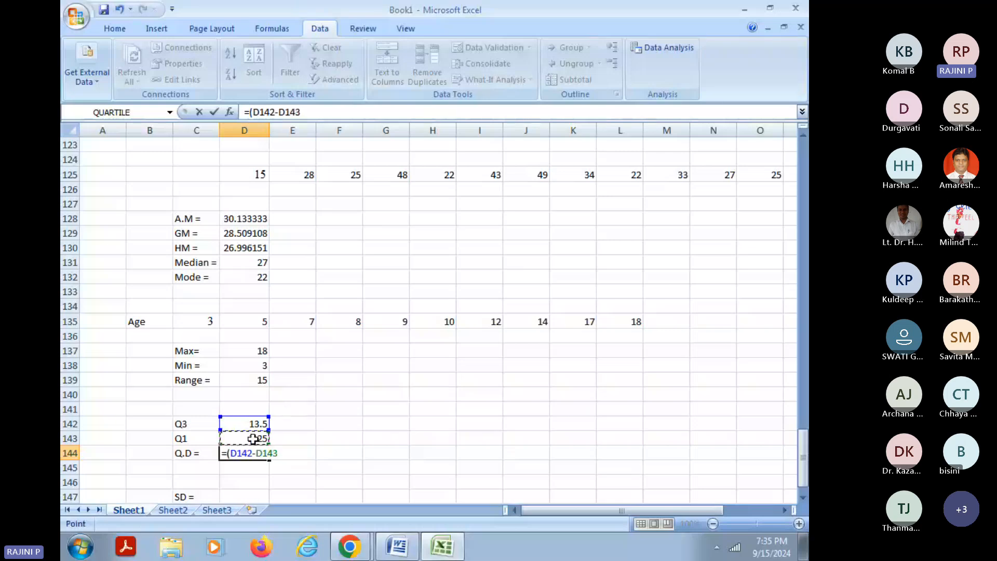
text(/2)
key(Return)
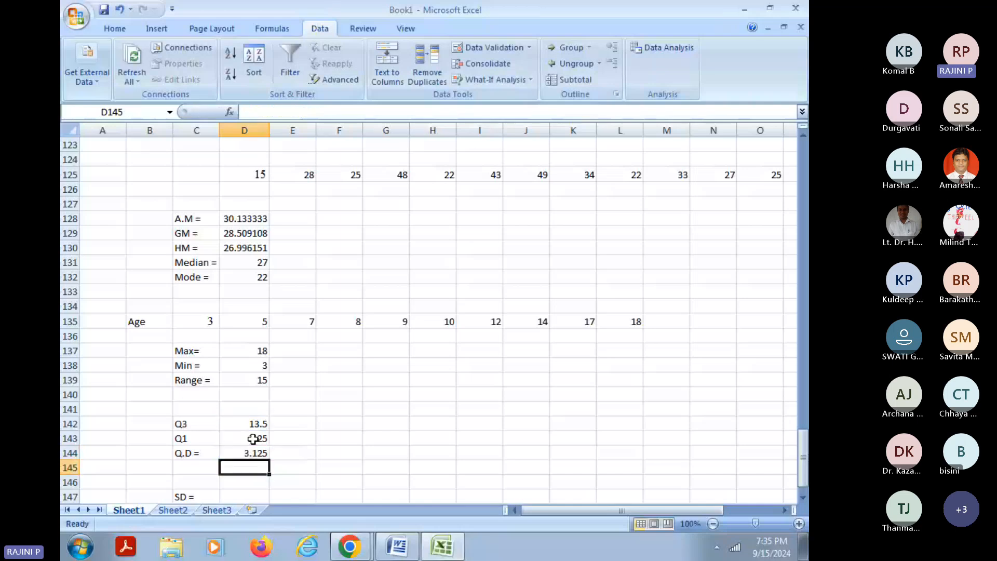
scroll(253, 439, down, 1)
click(258, 408)
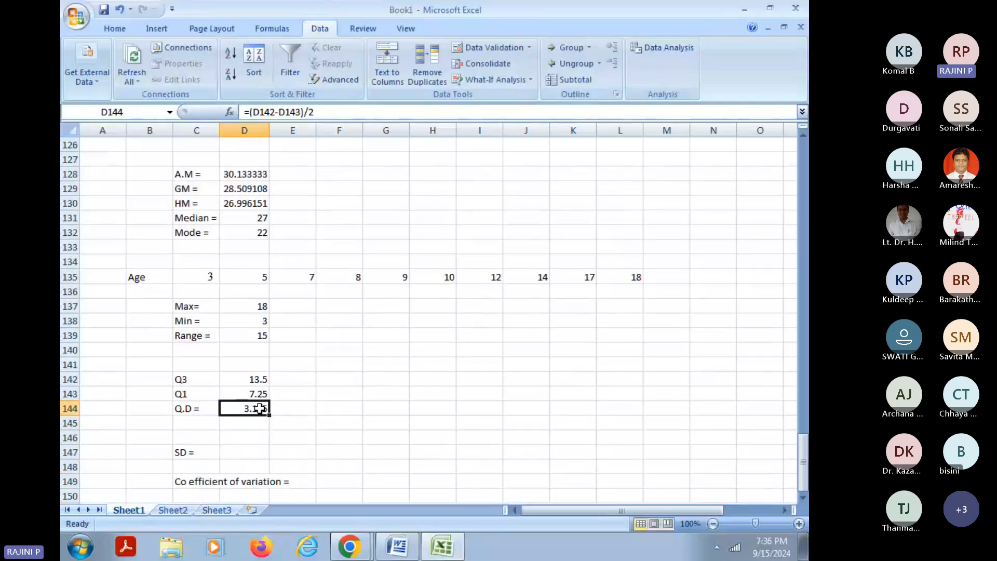
Step: Calculate the standard deviation in cell D147 by inserting the STDEV function over the ages in C135:L135
scroll(260, 431, down, 1)
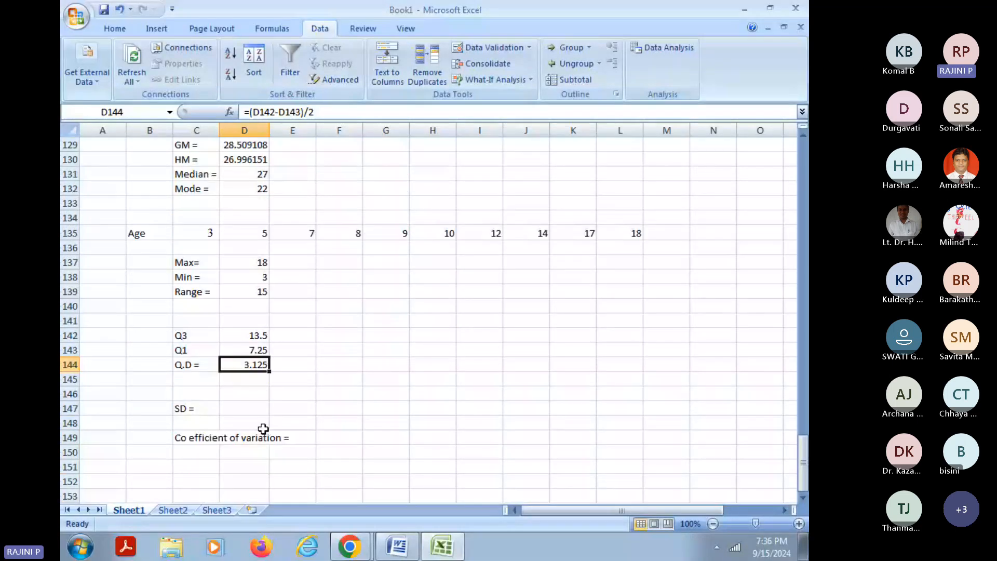
click(248, 409)
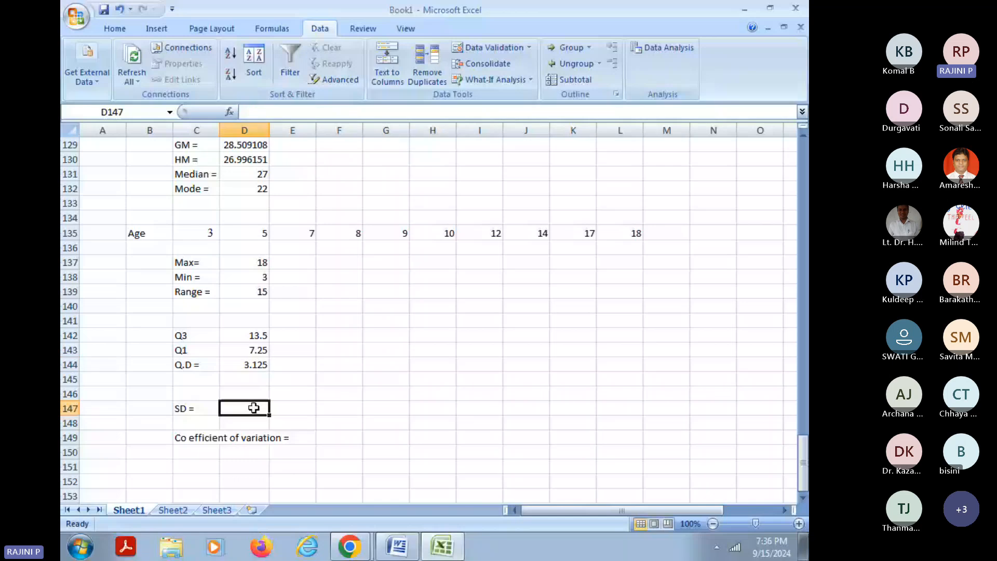
click(230, 112)
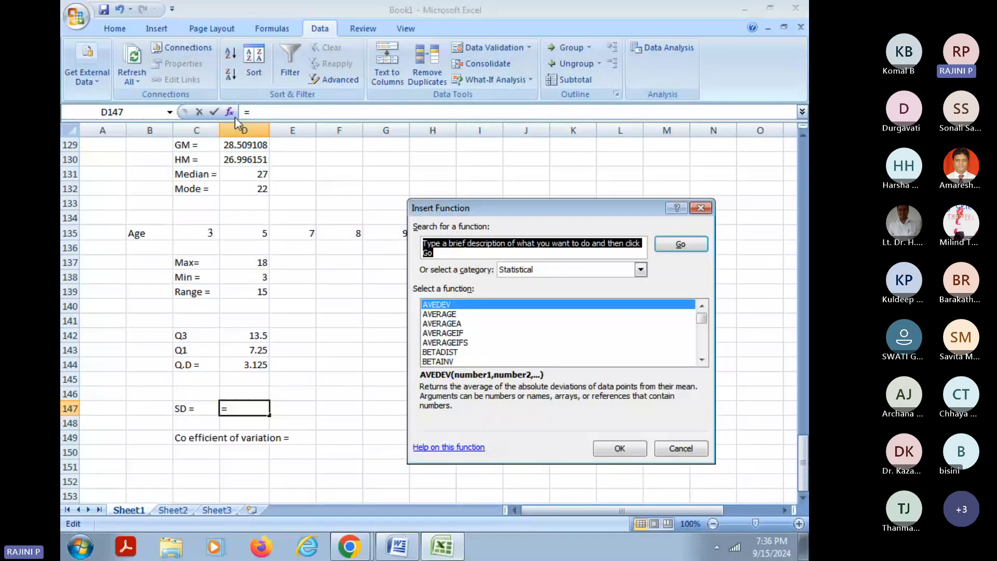
click(445, 335)
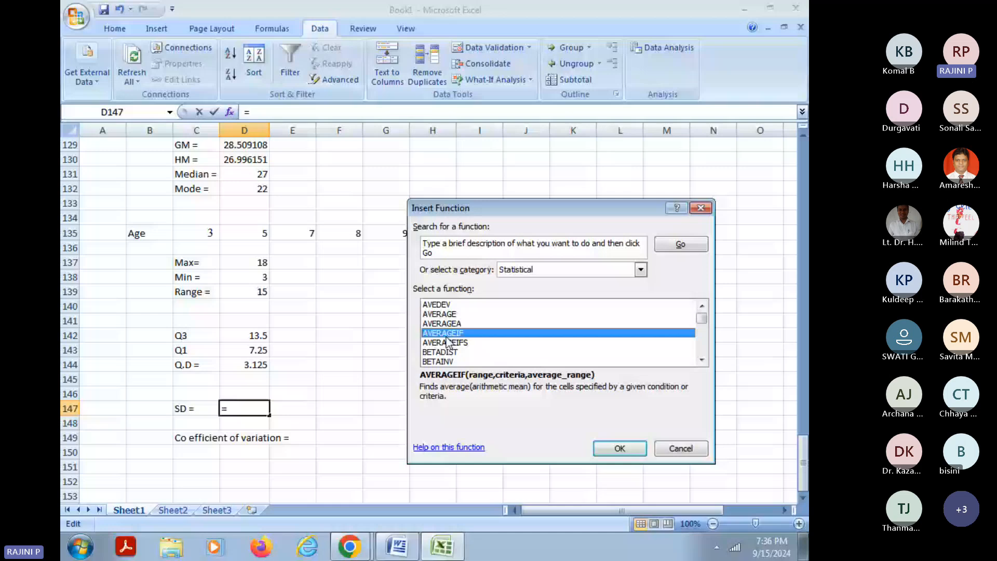
text(st)
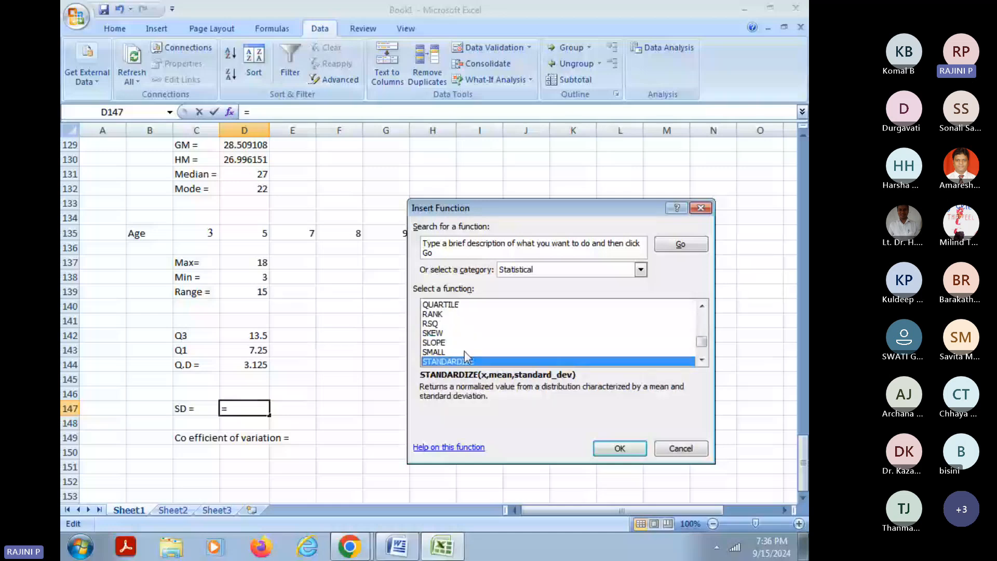
key(Down)
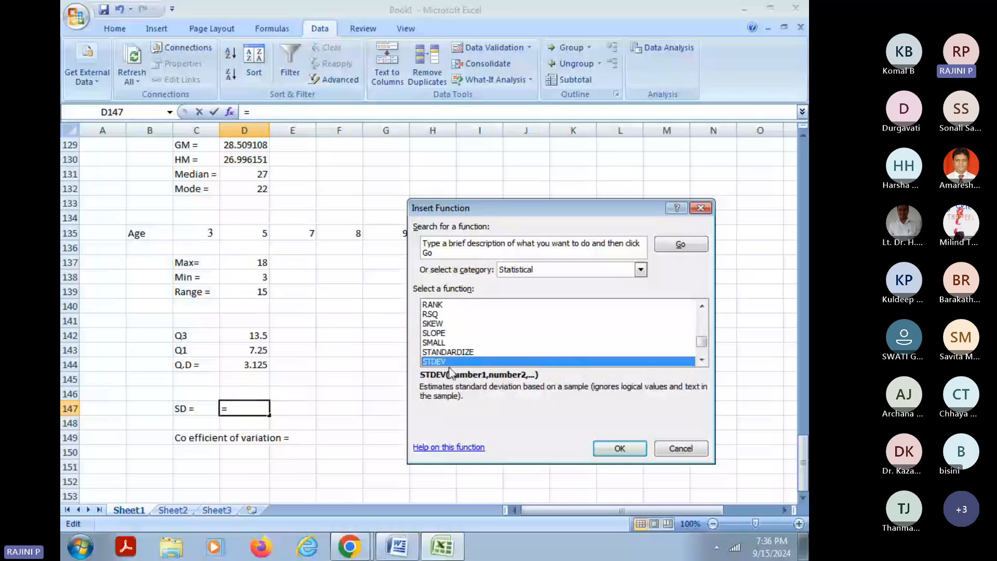
click(603, 451)
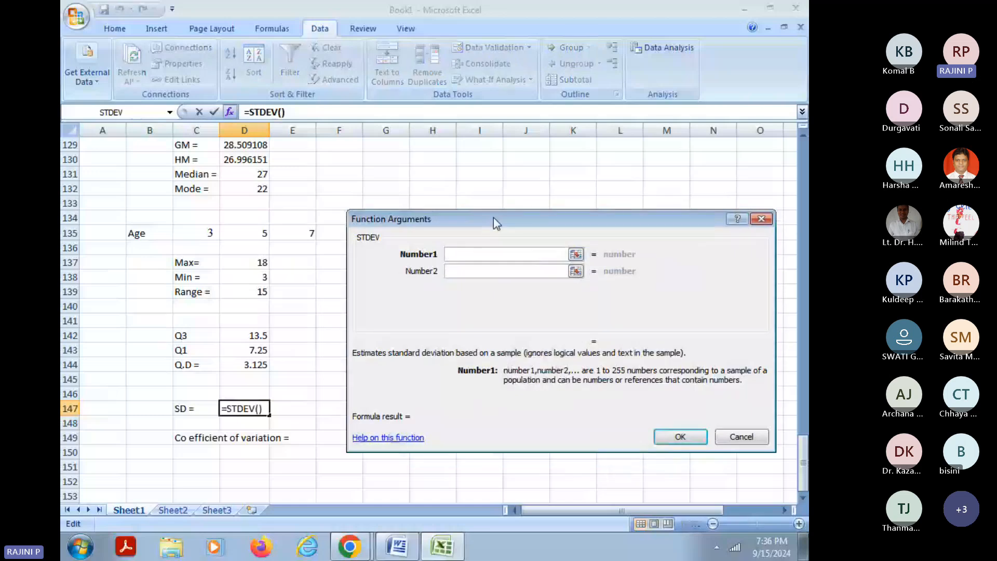
drag(493, 218, 471, 372)
drag(187, 233, 624, 233)
drag(538, 373, 536, 217)
click(655, 436)
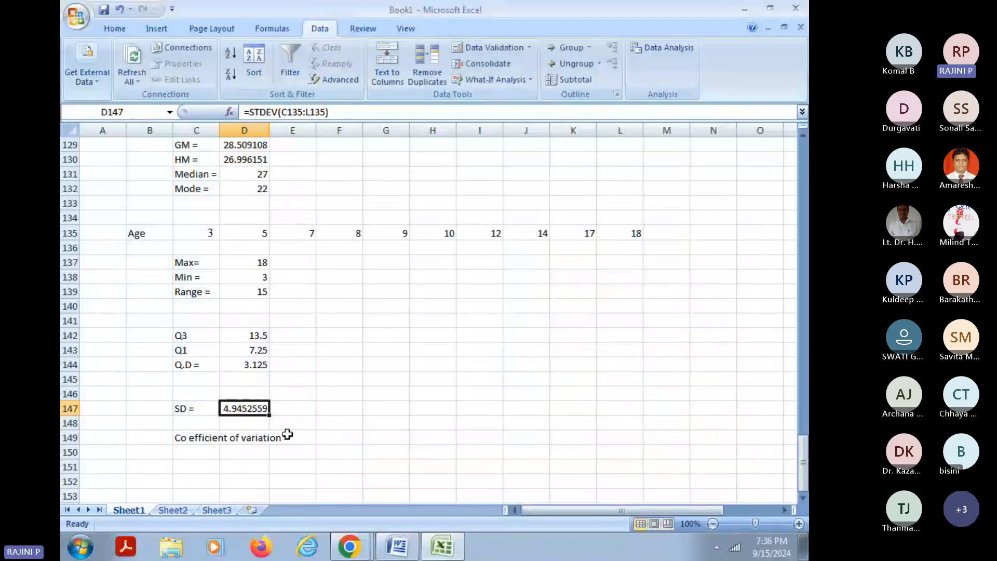
Step: Enter the label "mean =" in F147 and calculate the mean age in G147 with =average(C135:L135)
click(351, 439)
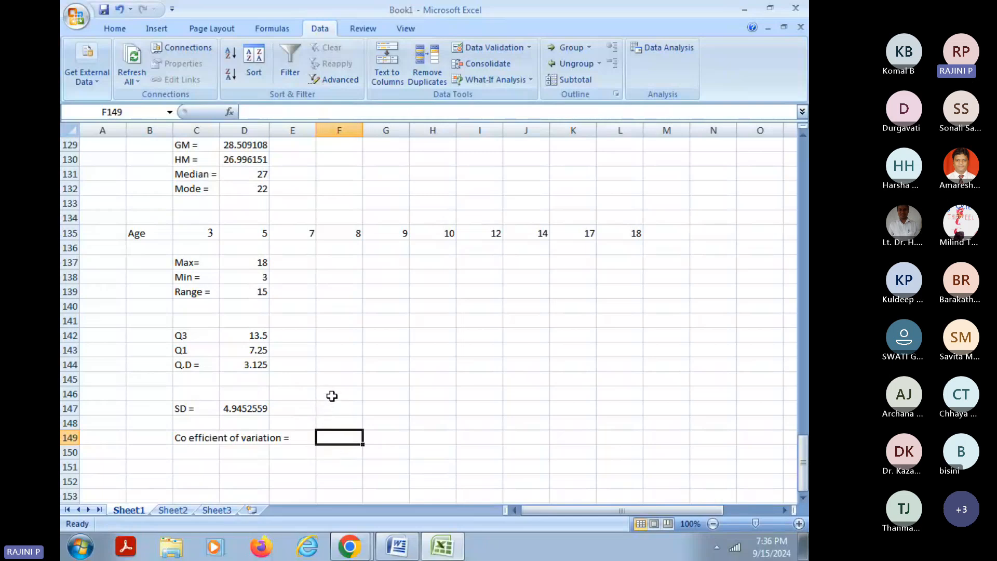
click(347, 410)
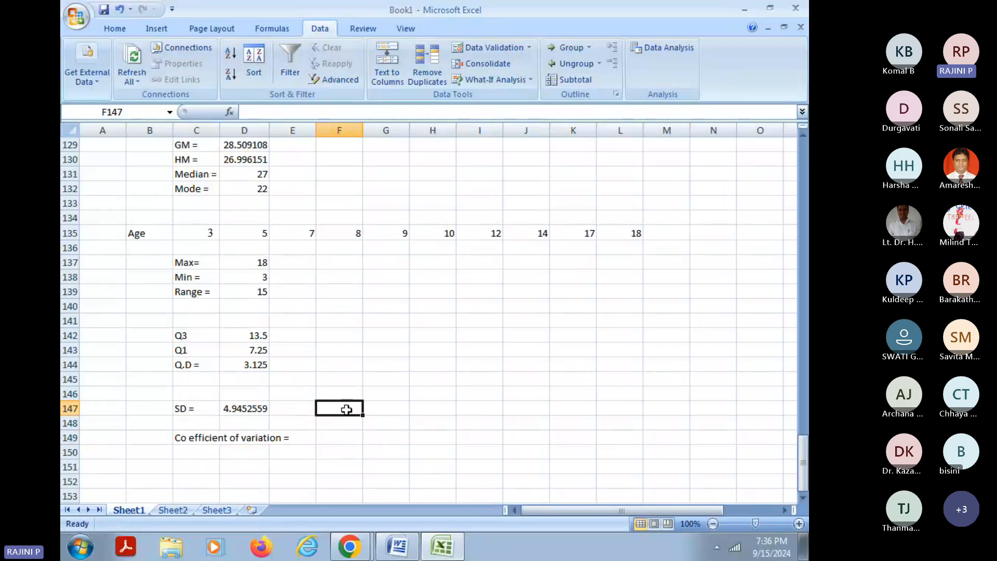
text(mean =)
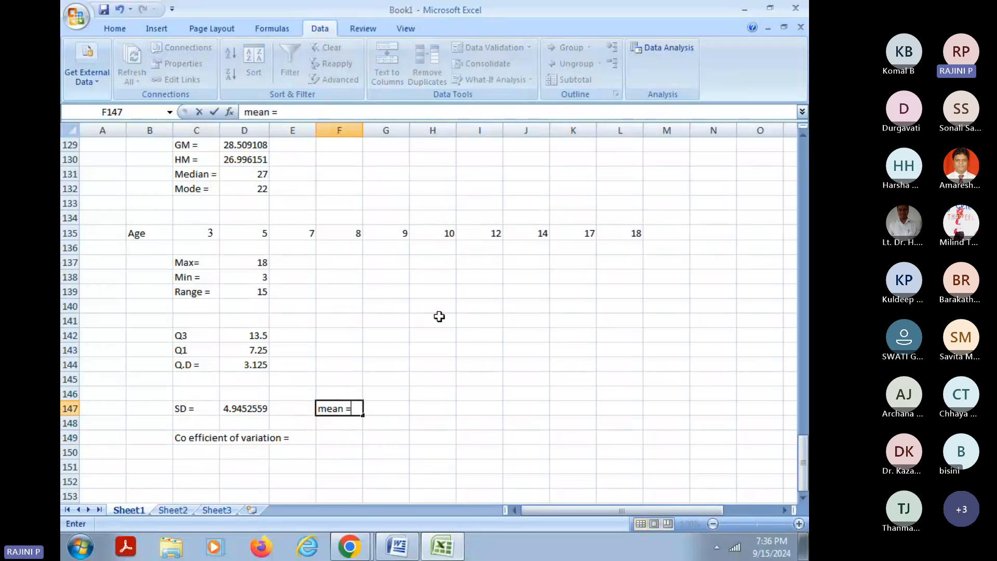
key(Tab)
text(=)
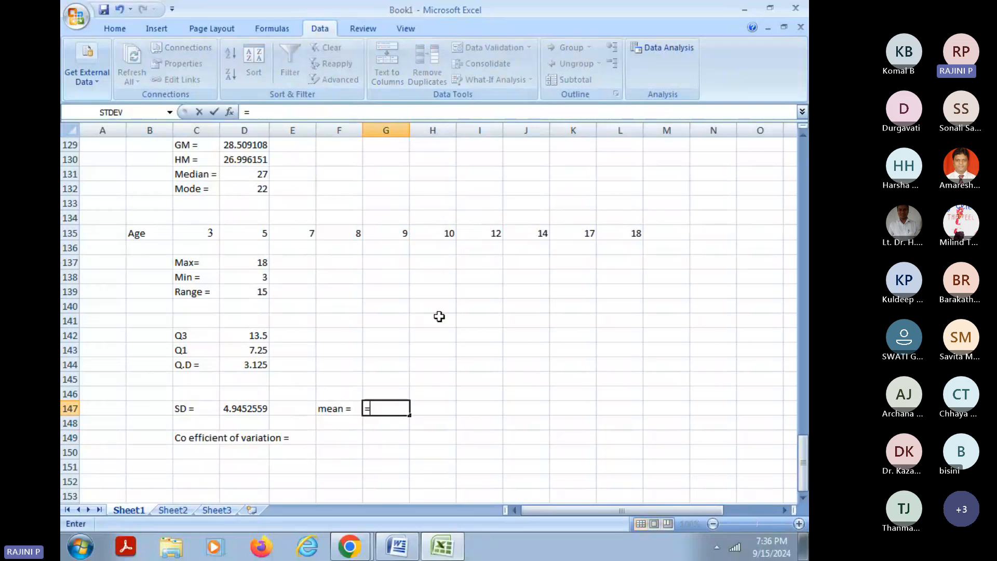
text(average()
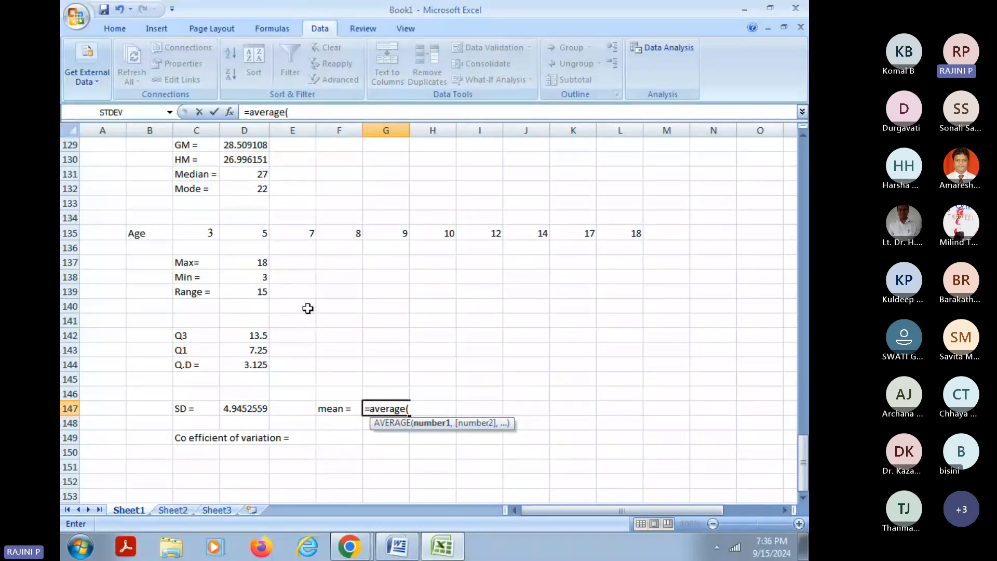
drag(196, 218, 621, 230)
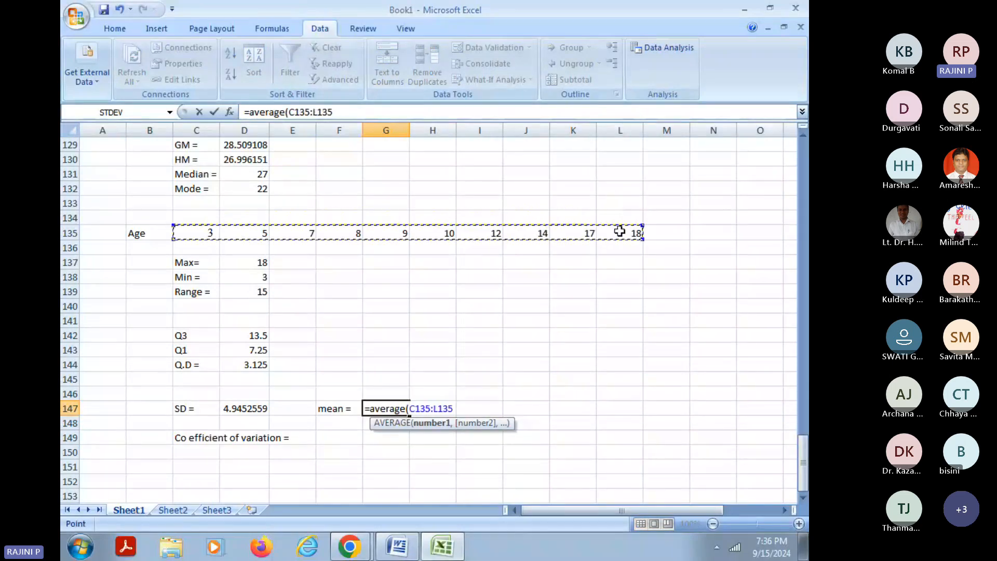
text())
key(Return)
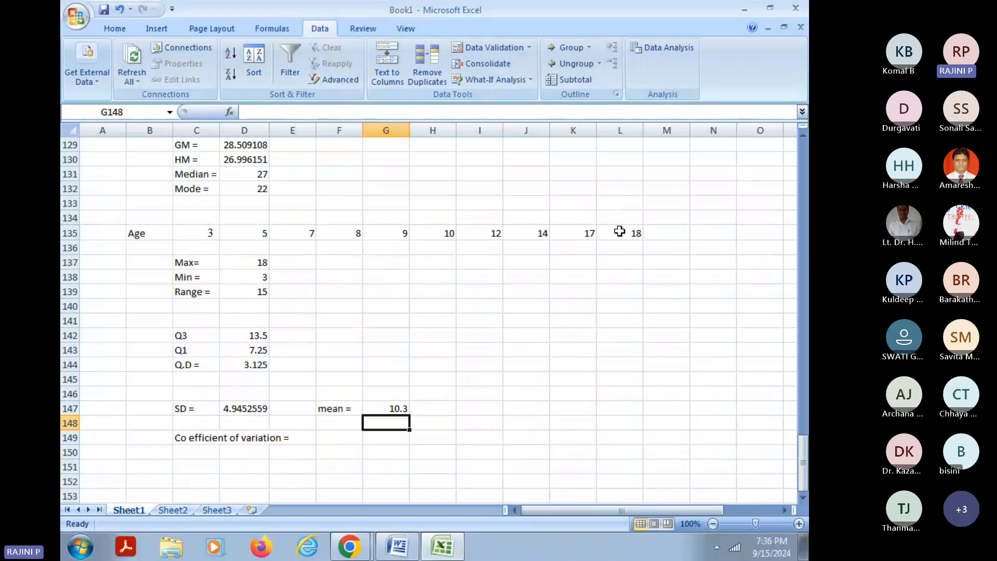
Step: Calculate the coefficient of variation in cell F149 with the formula =D147/G147*100
click(335, 437)
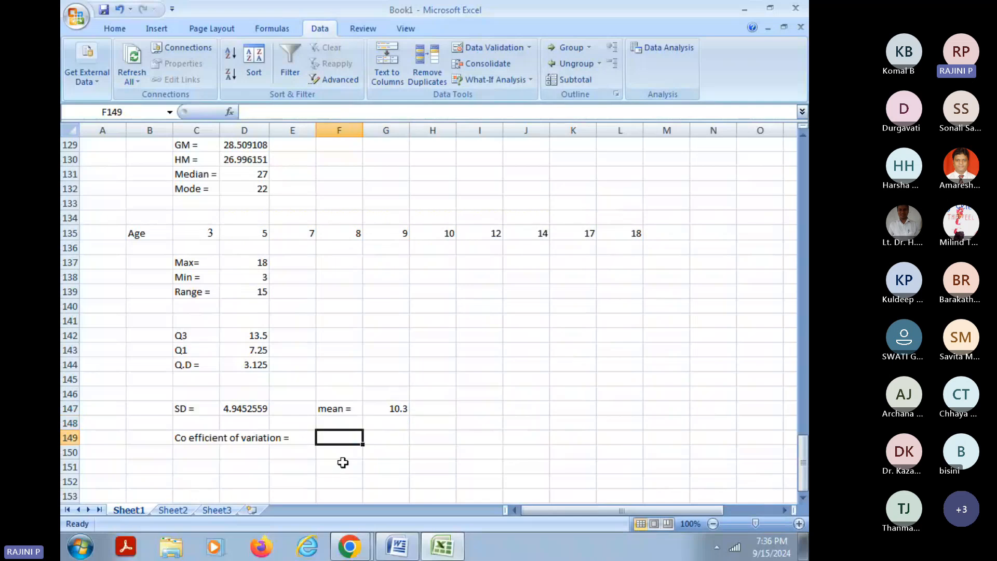
text(=)
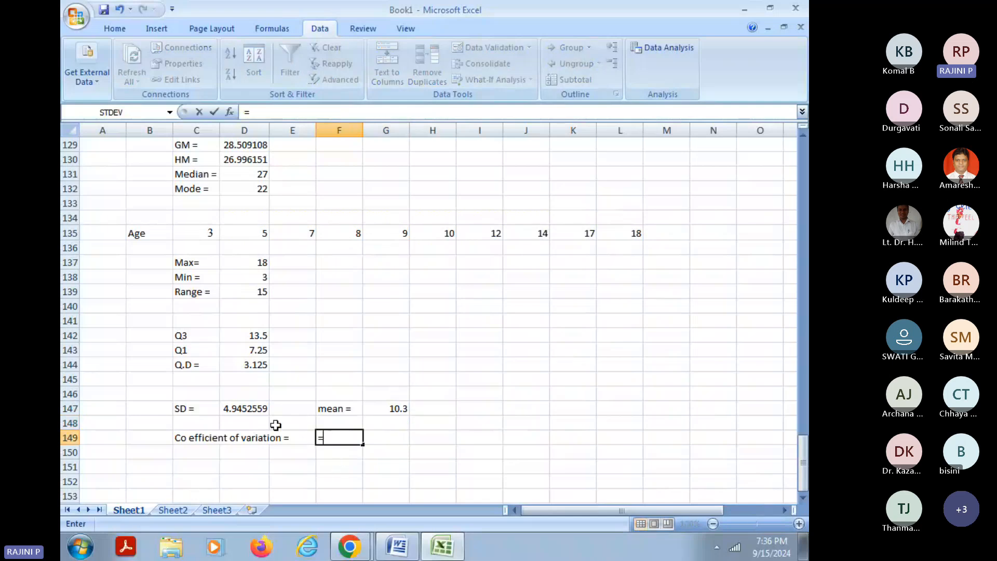
click(249, 409)
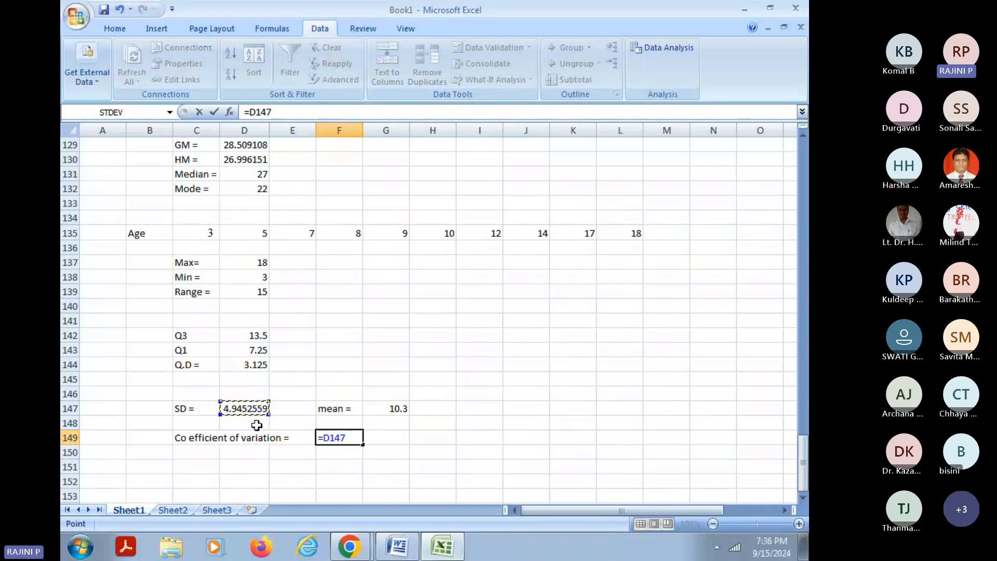
text(/)
click(398, 409)
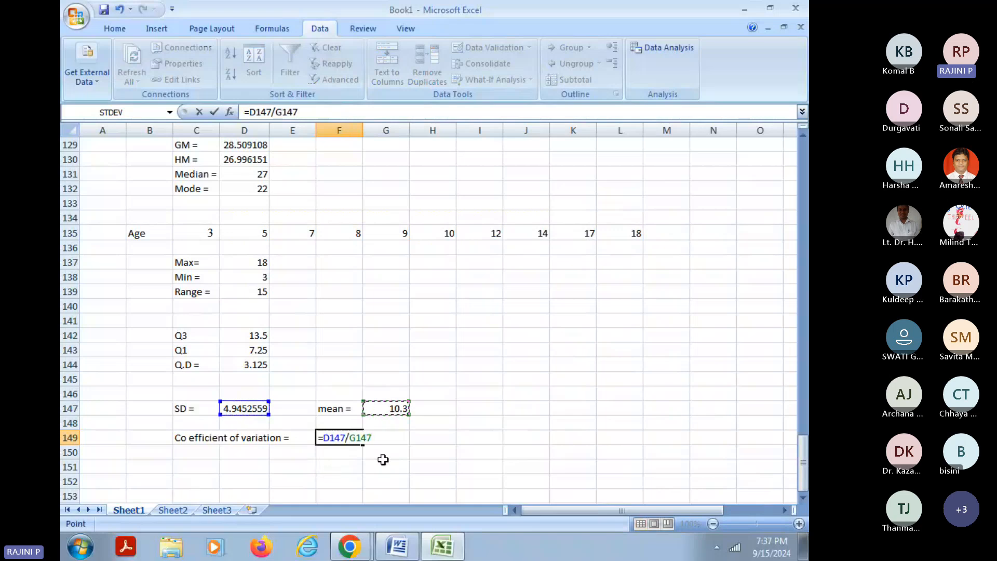
text(*100)
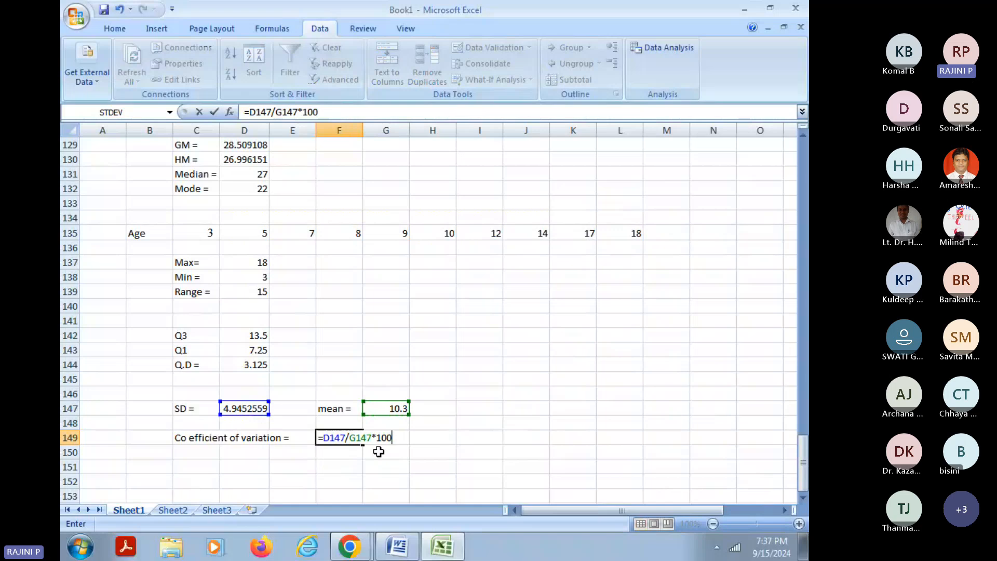
key(Return)
click(331, 467)
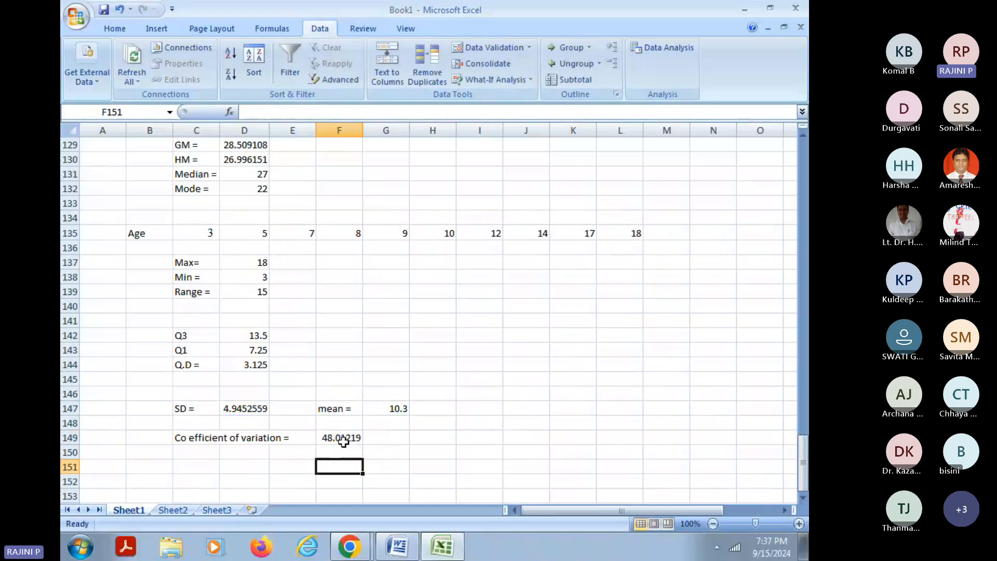
click(343, 441)
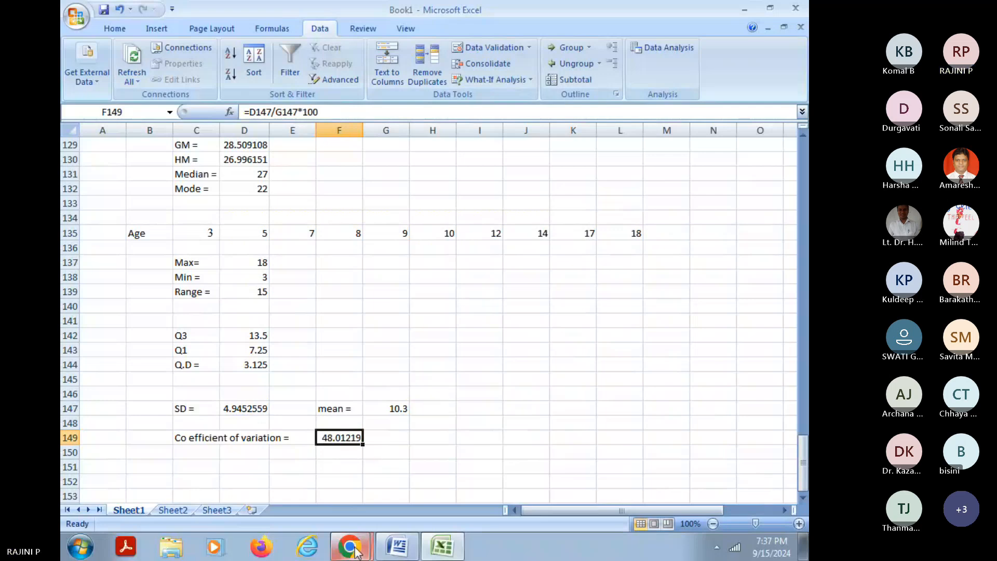
mouse_move(357, 553)
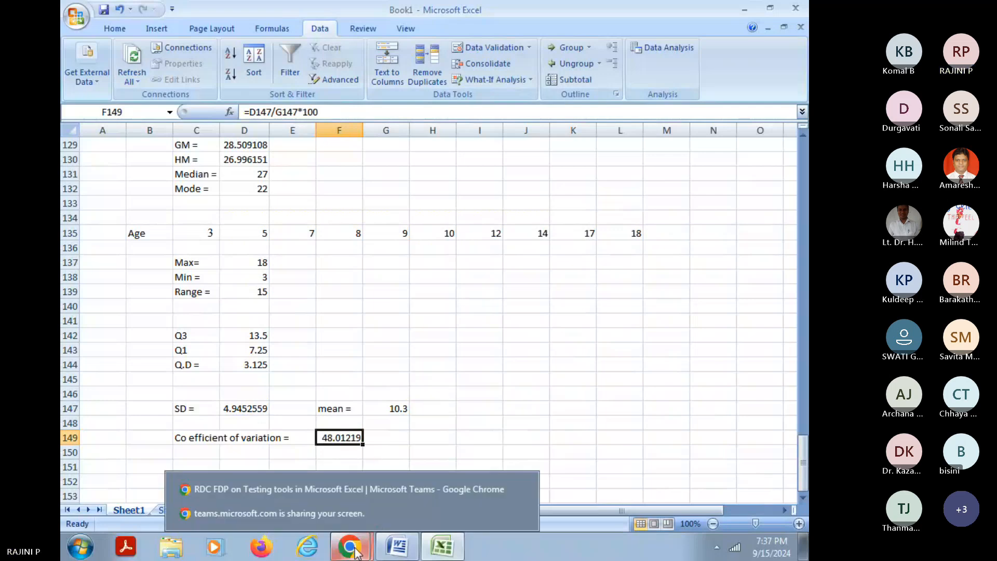
click(461, 380)
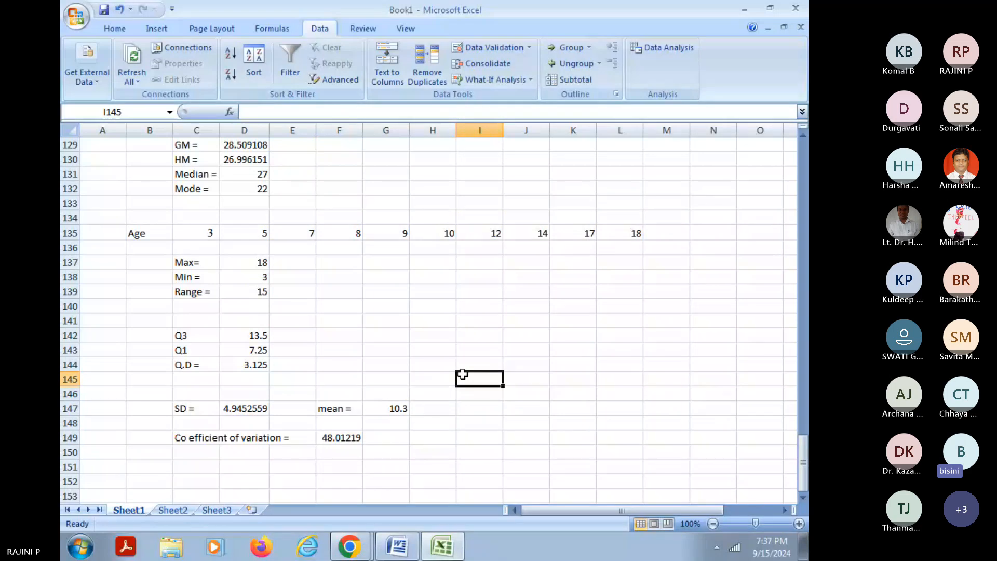
scroll(483, 333, down, 3)
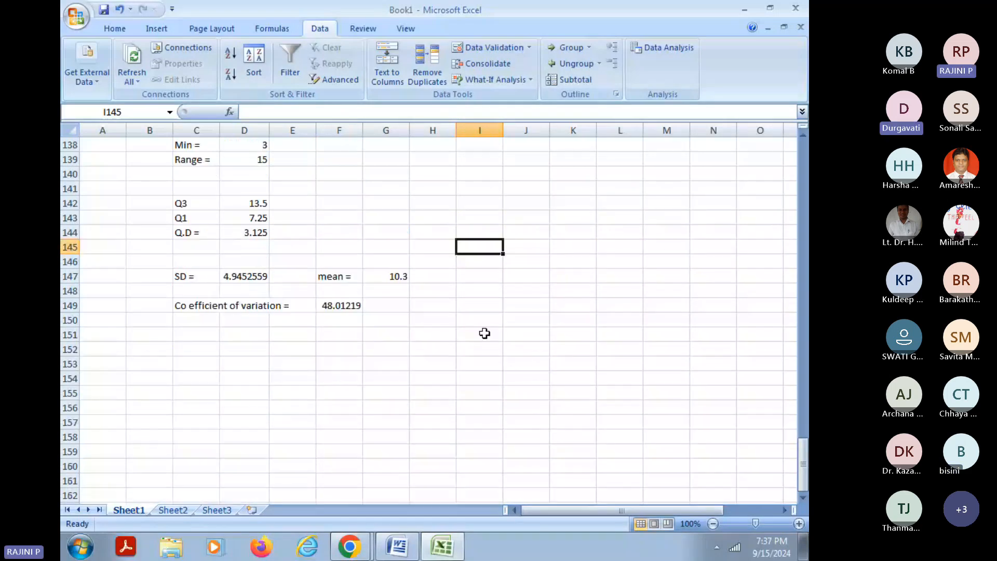
scroll(485, 333, down, 1)
click(196, 320)
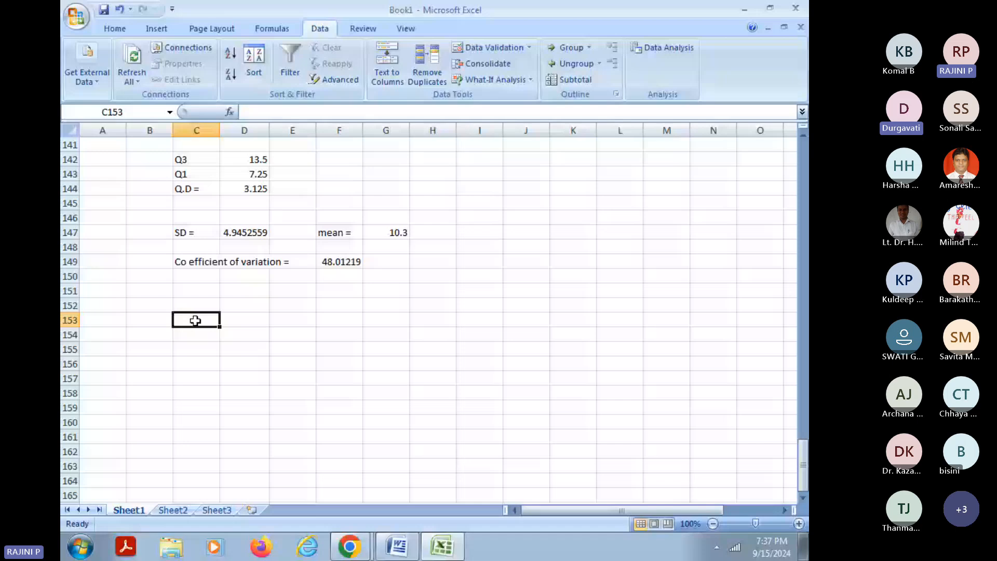
Step: Undo the coefficient of variation formula in F149 and the mean entries in F147:G147
scroll(195, 321, up, 4)
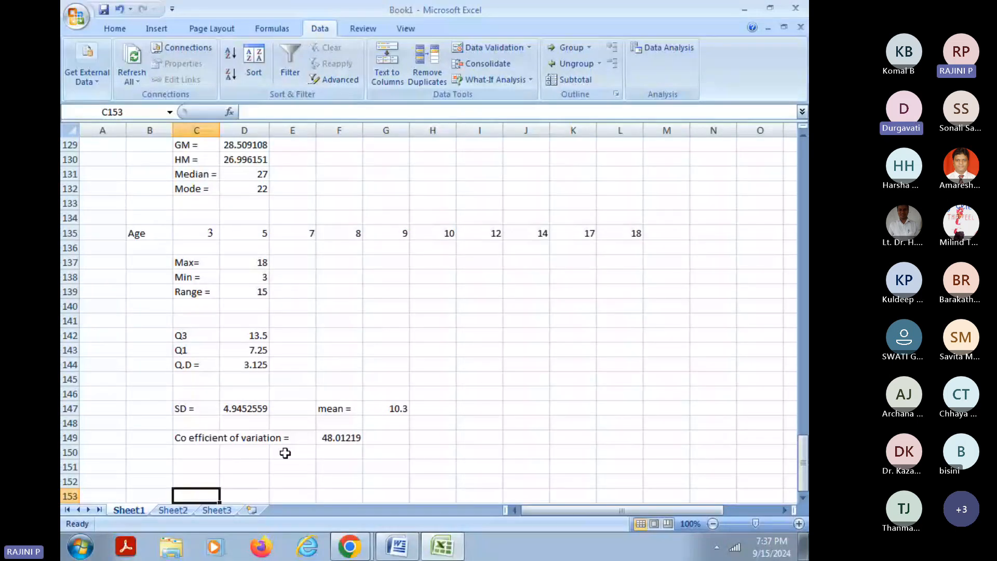
drag(327, 409, 425, 417)
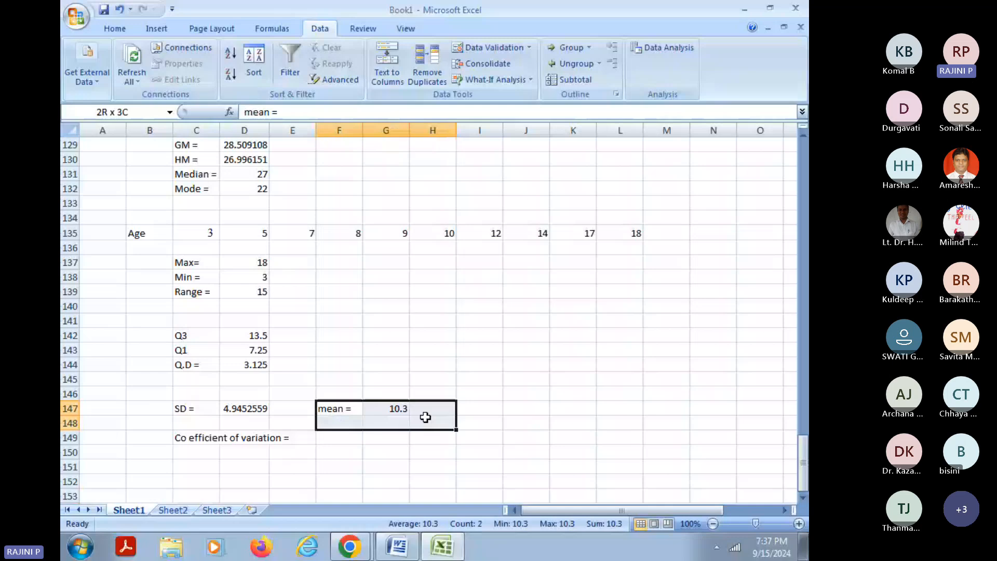
key(ctrl+z)
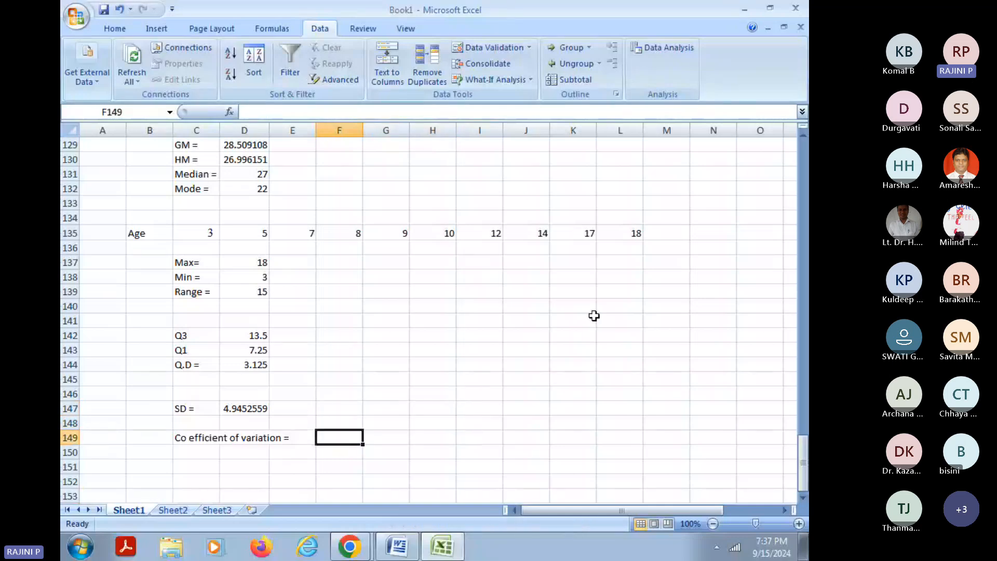
Step: Write the coefficient of variation formula as the plain text stdev/mean*100 in cell F149
text(s)
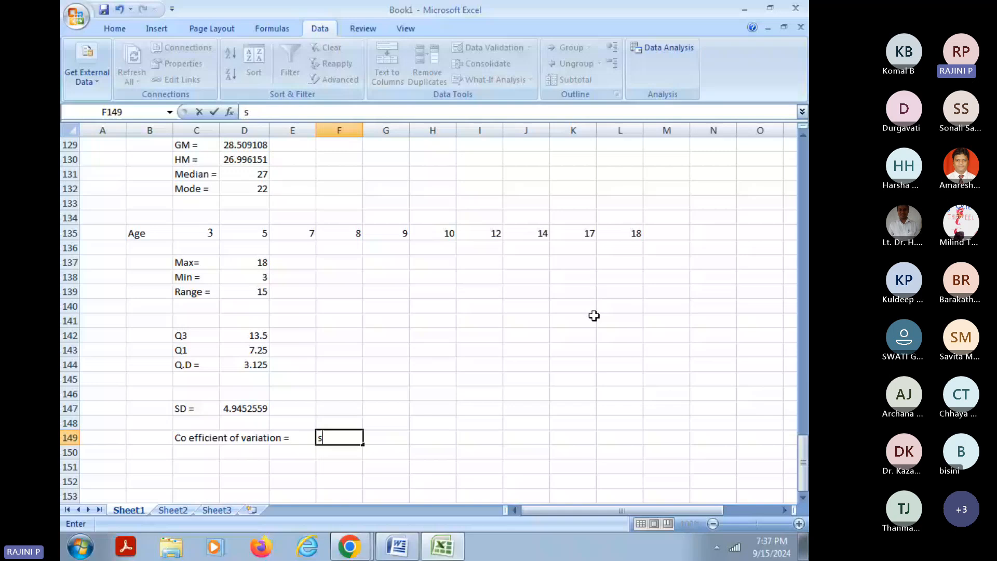
text(tdev/)
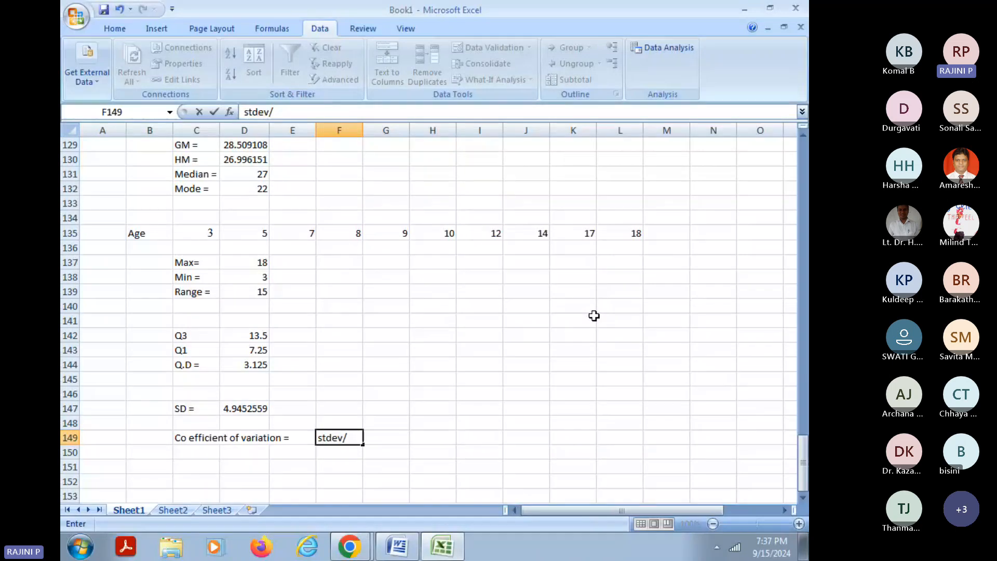
text(mean*100])
key(Return)
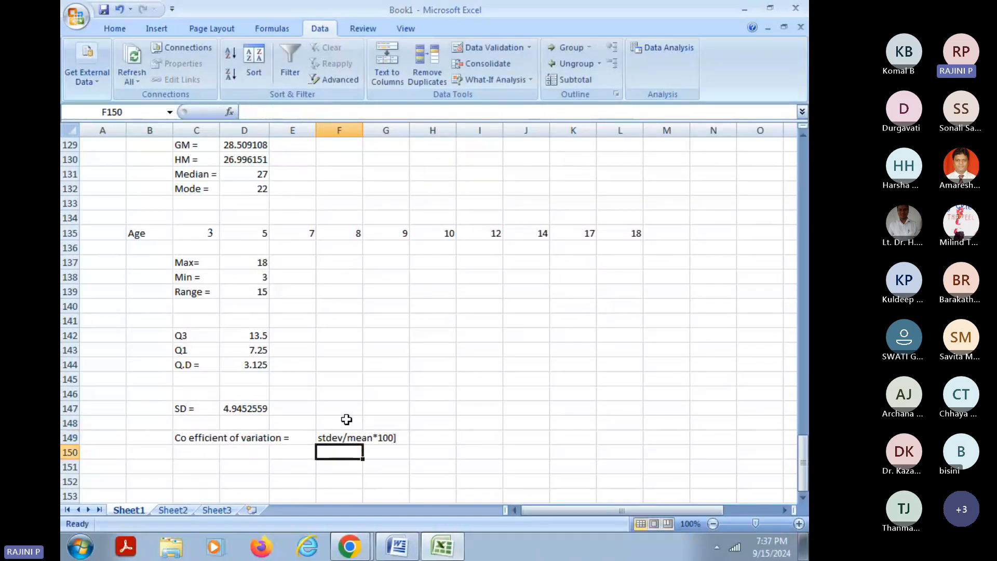
click(338, 437)
click(334, 112)
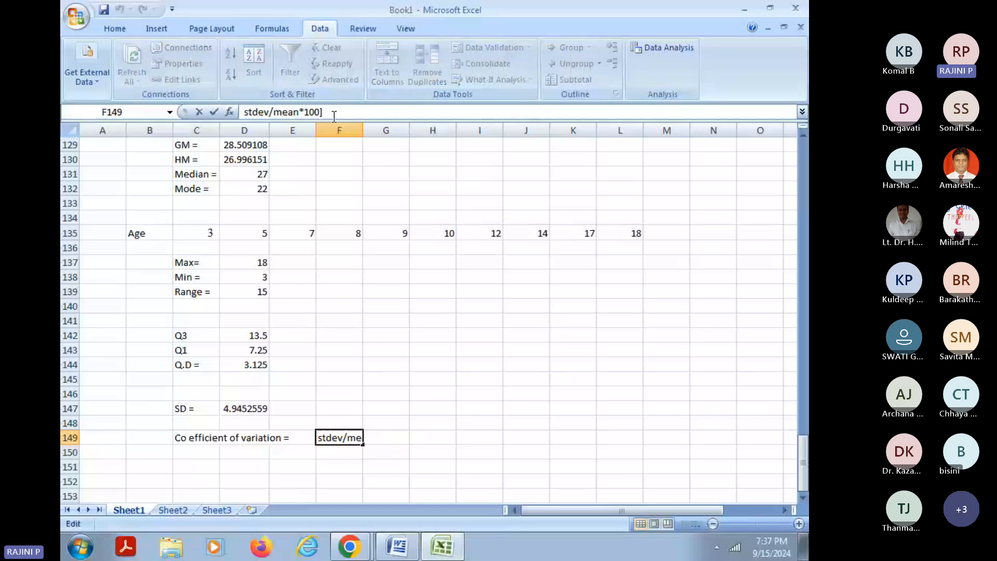
key(BackSpace)
key(Return)
Step: Enlarge the worksheet view to 120% to show the written coefficient of variation formula in F149
scroll(349, 318, down, 3)
click(349, 304)
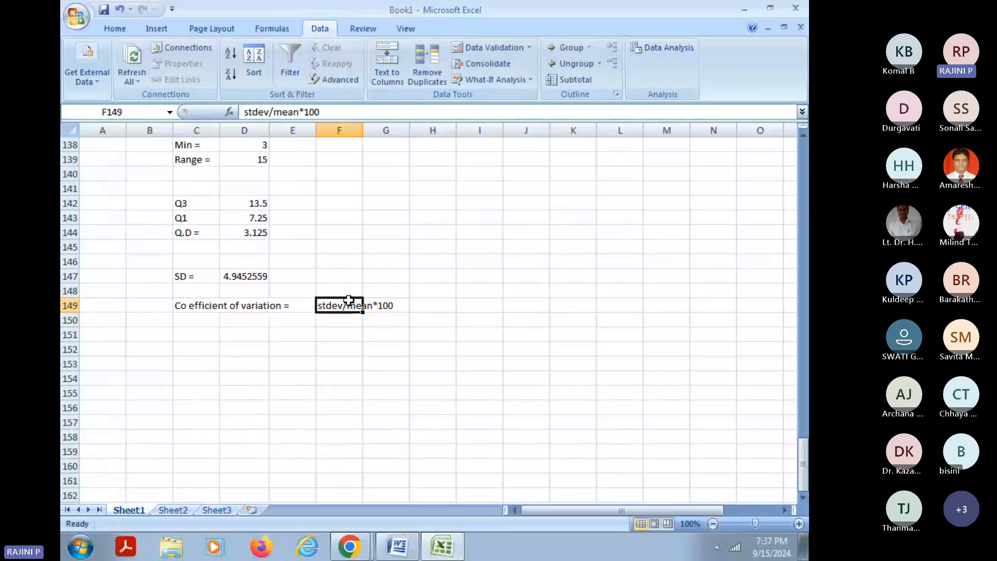
click(799, 524)
click(799, 525)
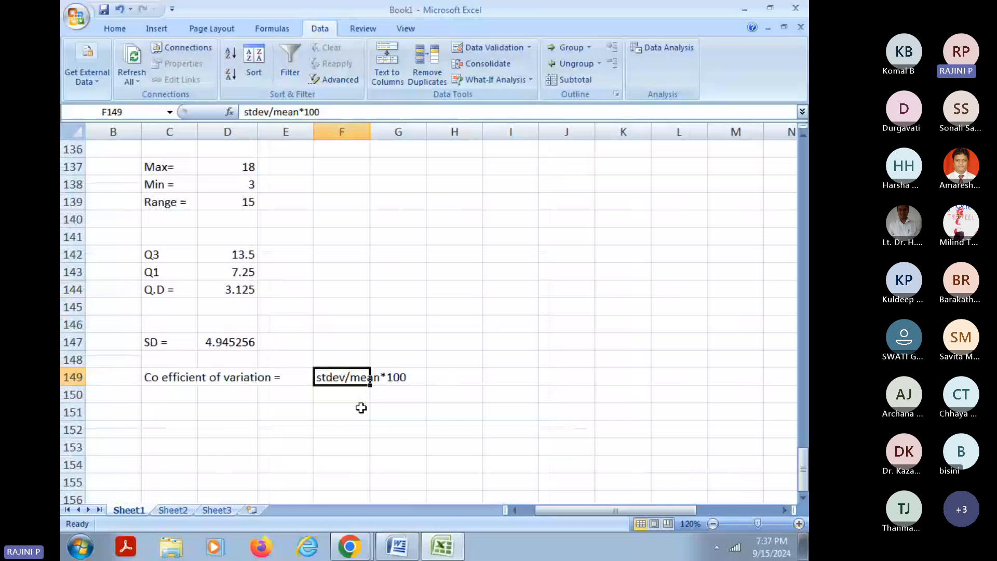
Step: Enter the label mean = in cell F147 beside the standard deviation result
click(361, 408)
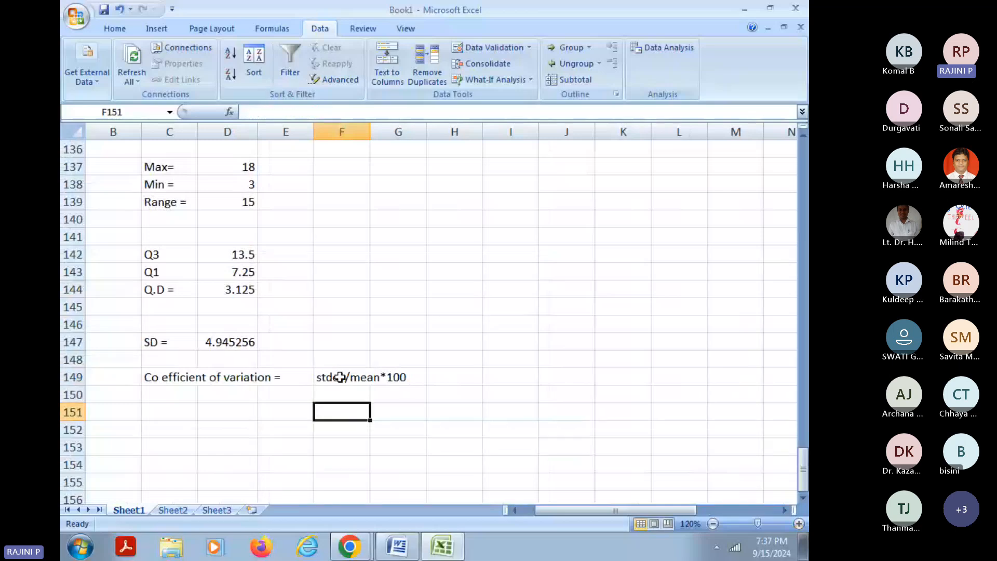
click(344, 342)
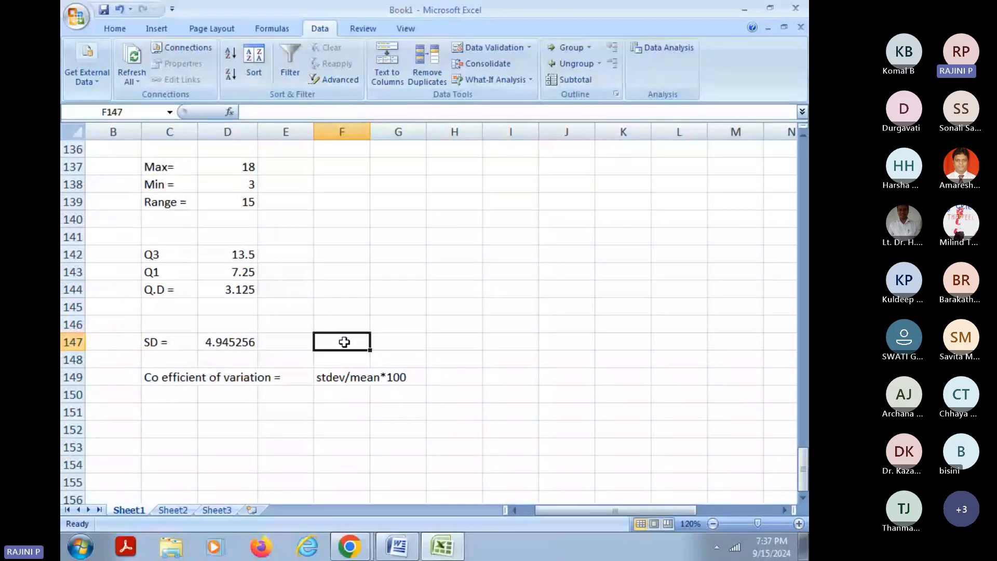
text(mean)
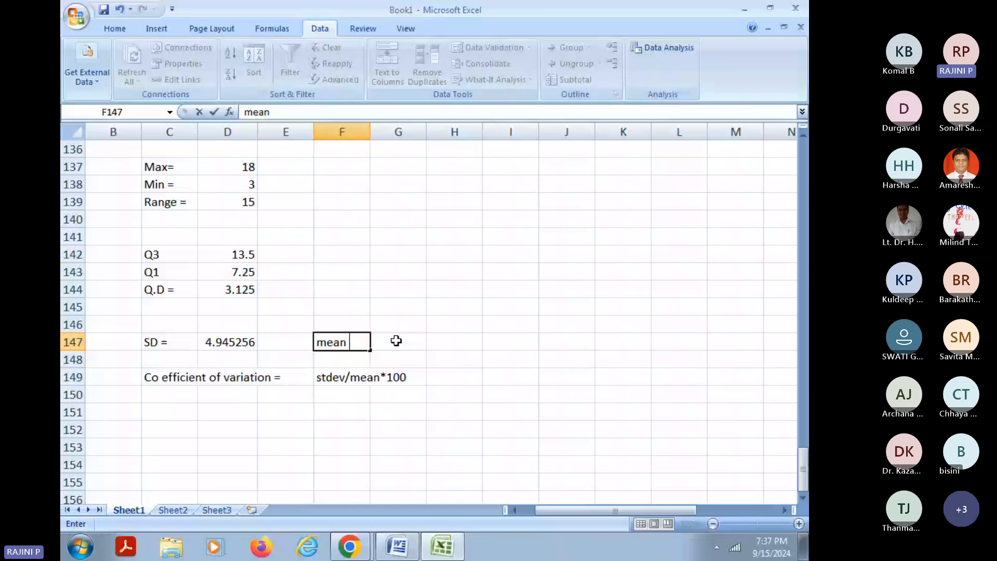
text( =)
Step: Calculate the mean of the ages in cell G147 with the formula =average(C135:L135)
click(396, 341)
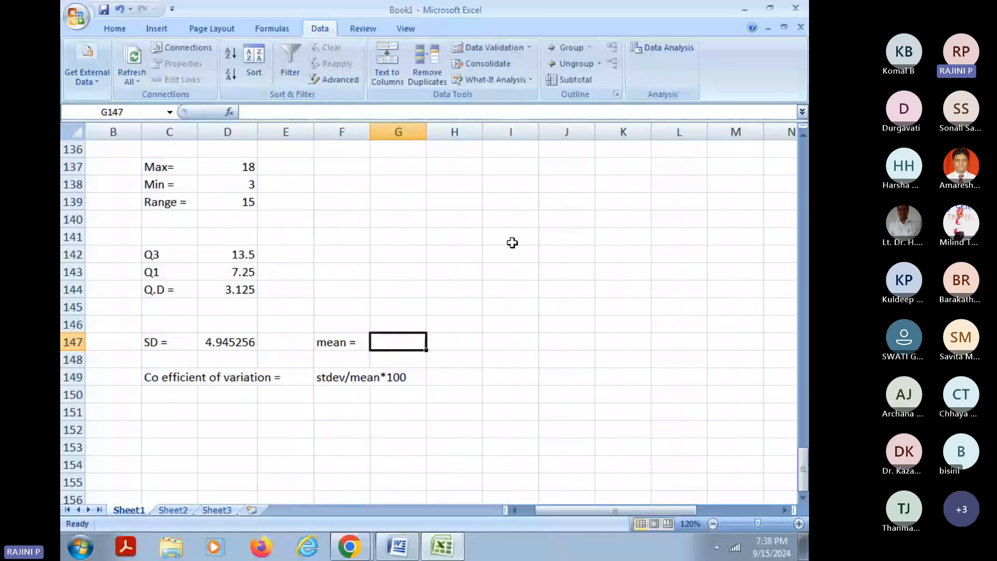
text(=average)
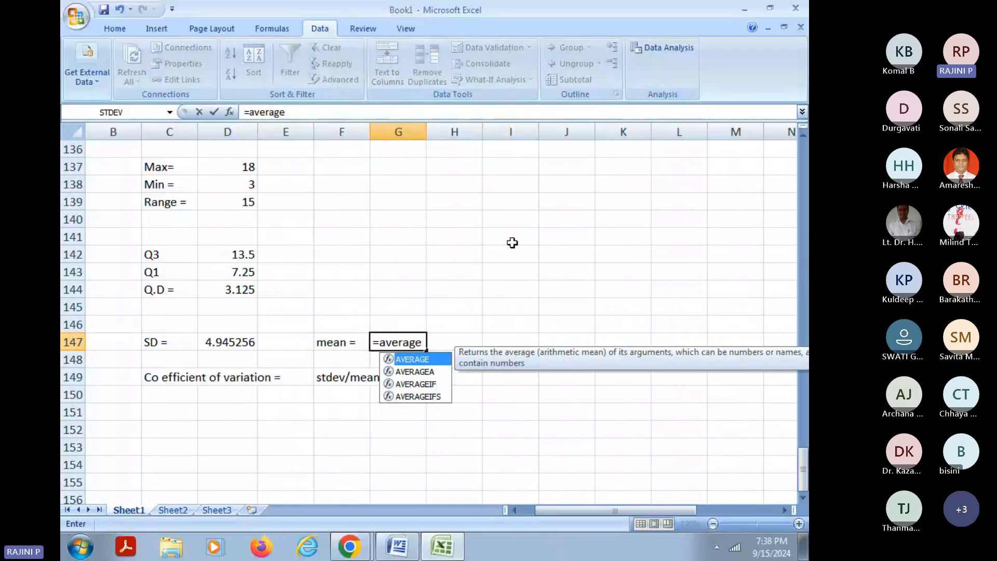
text(()
scroll(245, 285, up, 3)
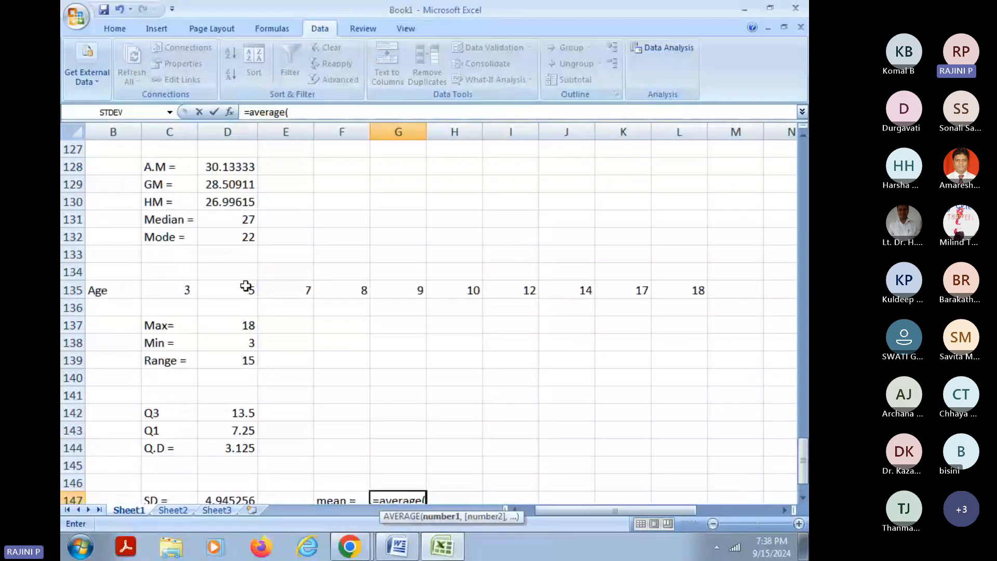
drag(177, 289, 670, 289)
scroll(667, 287, down, 4)
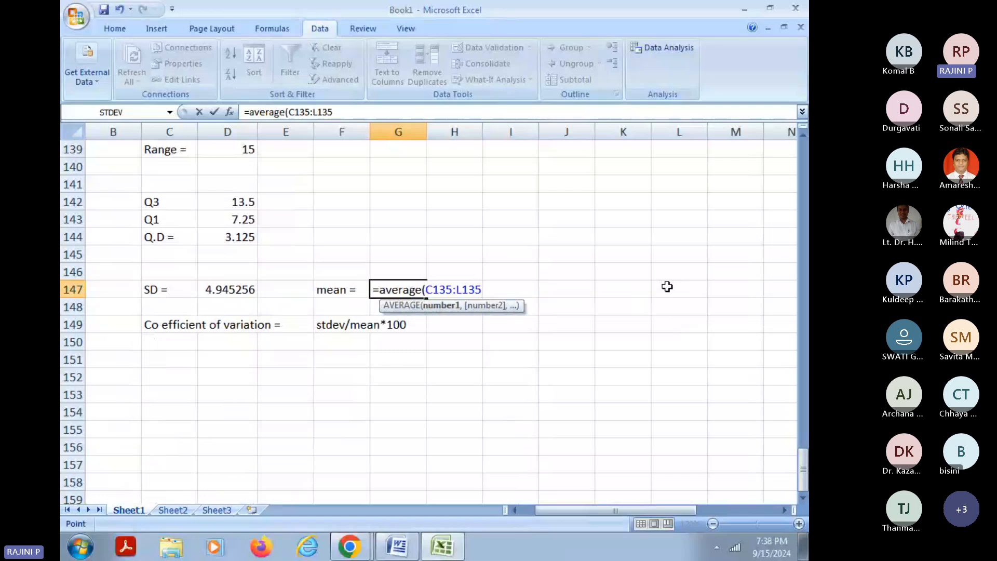
text())
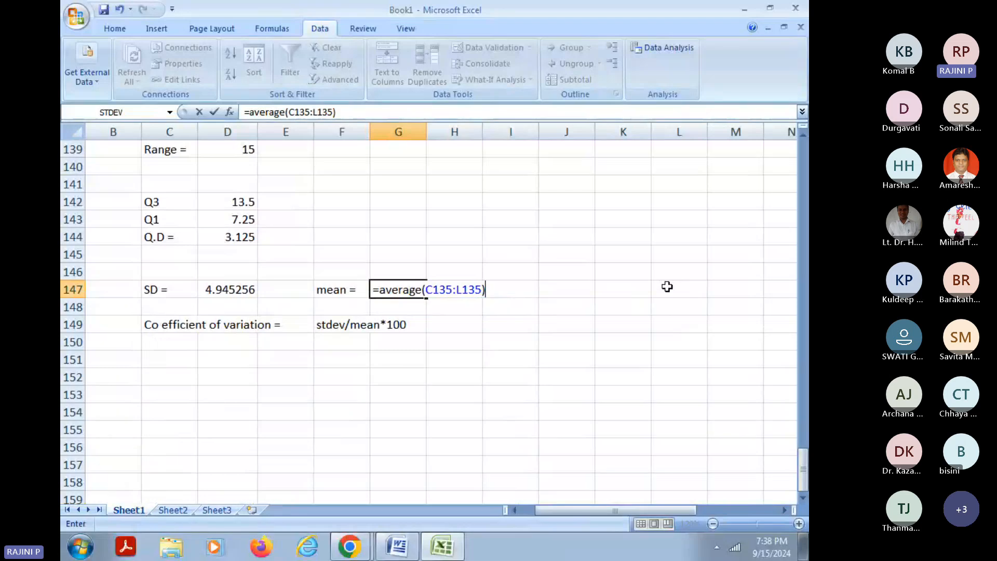
key(Return)
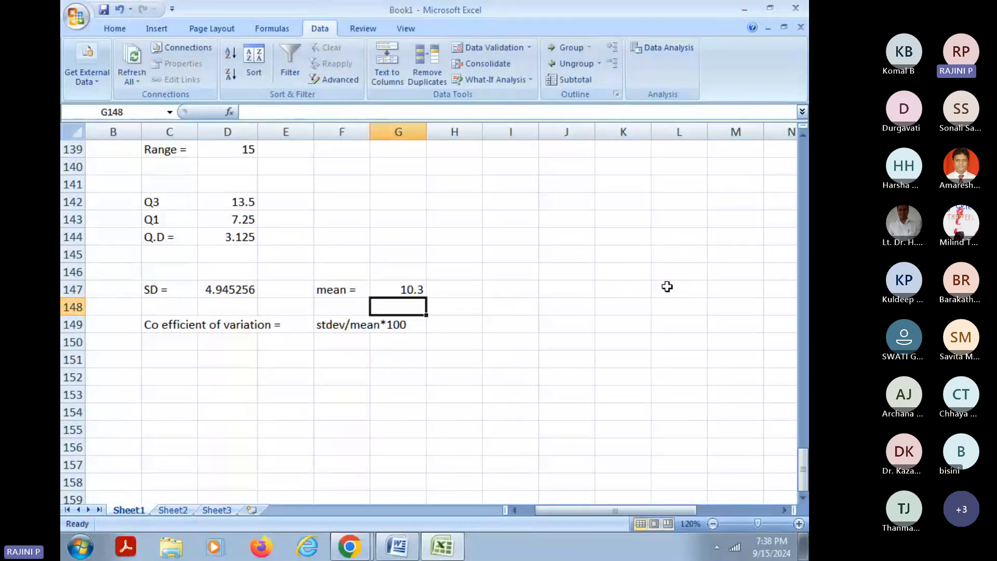
Step: Calculate the coefficient of variation in cell F151 with the formula =D147/G147*100
click(345, 363)
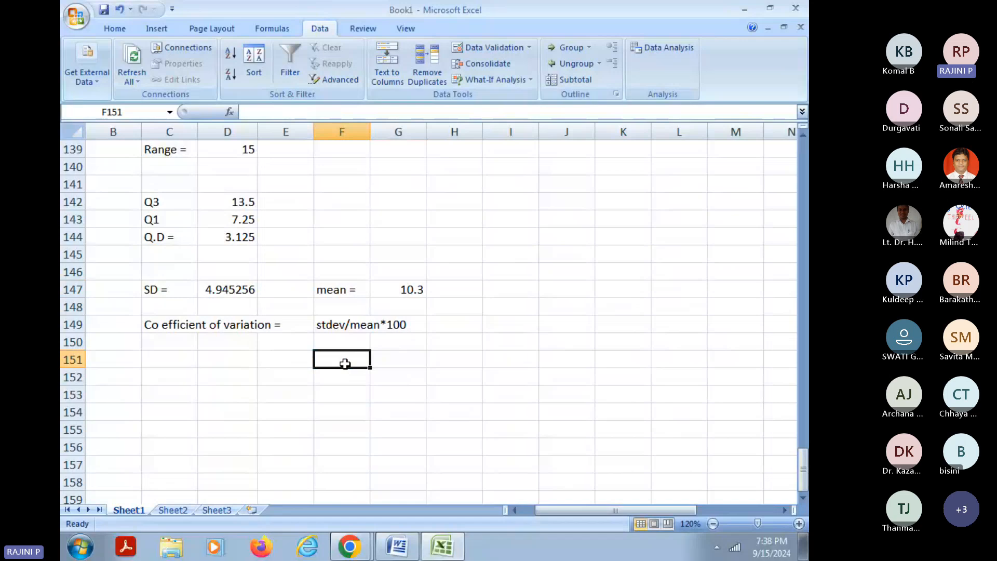
text(=)
click(242, 289)
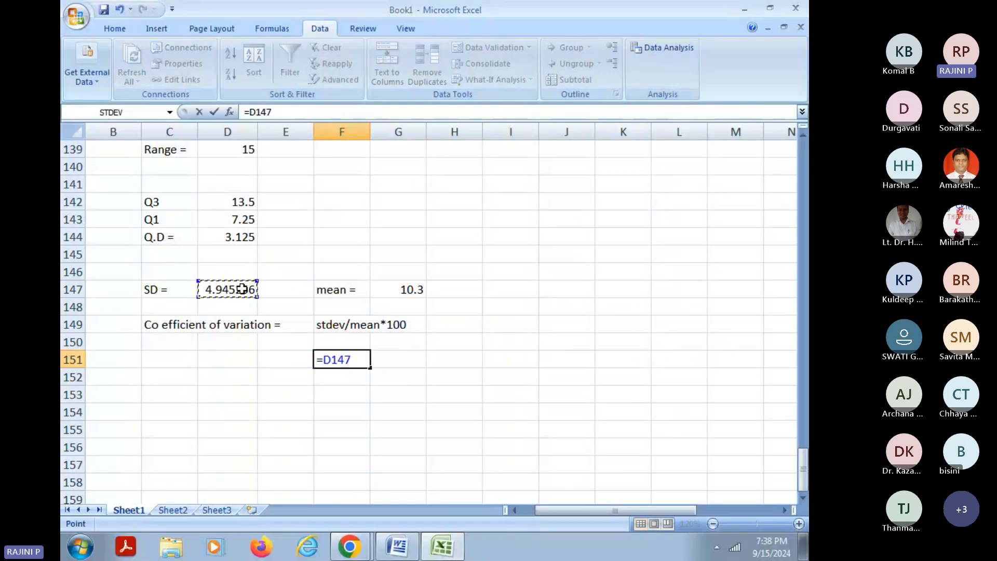
text(/)
click(416, 290)
text(*100)
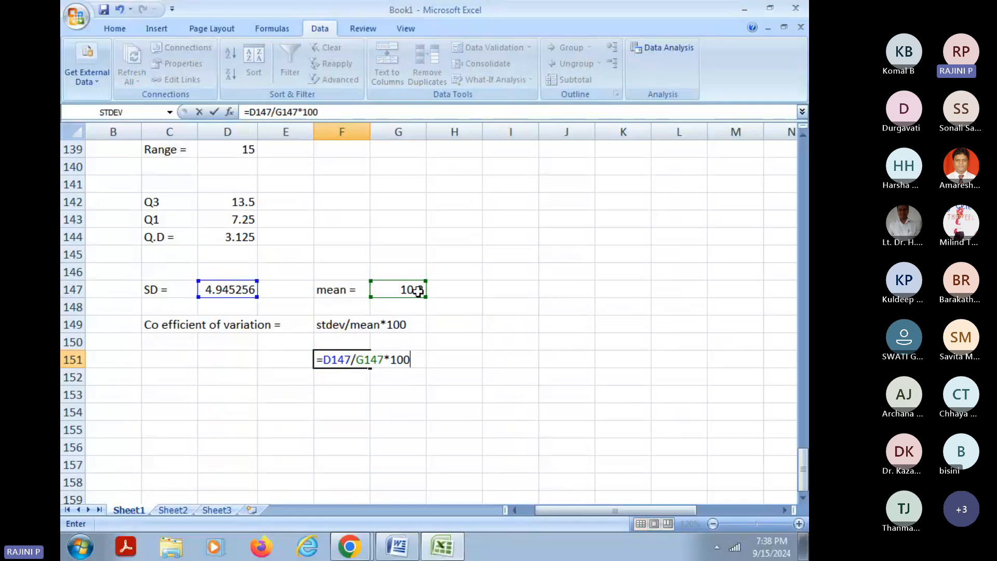
key(Return)
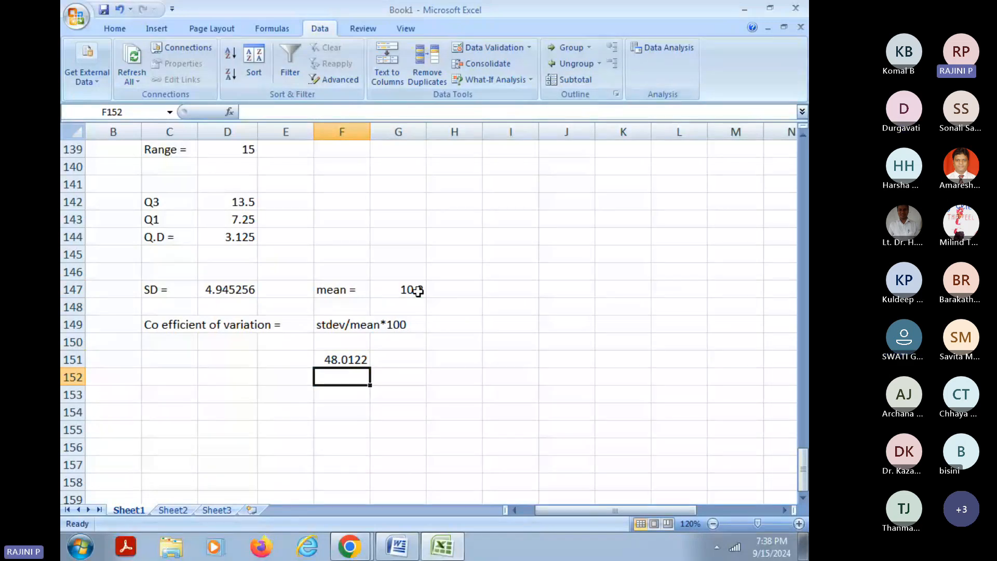
scroll(377, 304, down, 1)
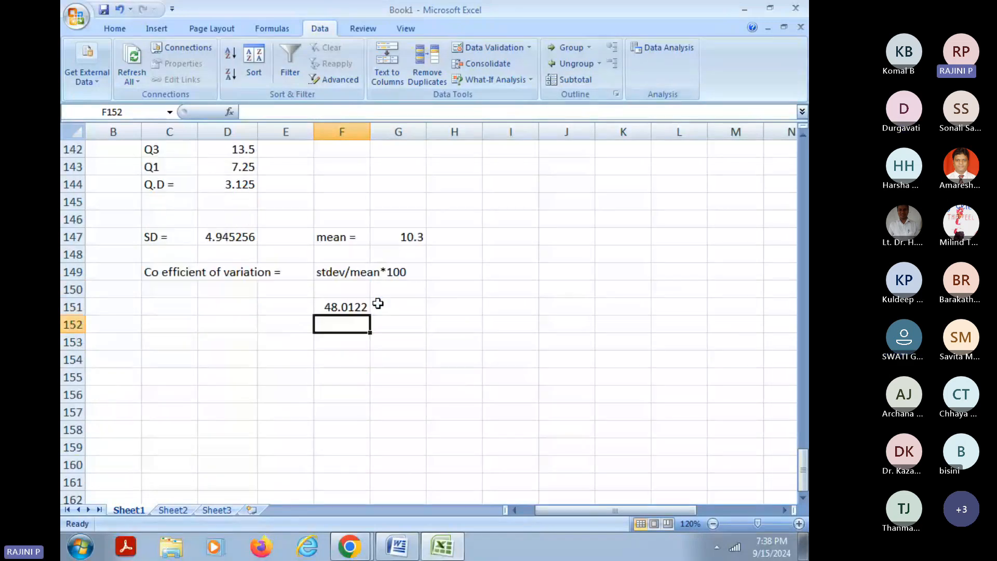
Step: Review the age data's Max and Min results and show the list of AutoSum functions such as Average, Max and Min
click(276, 342)
scroll(277, 342, up, 3)
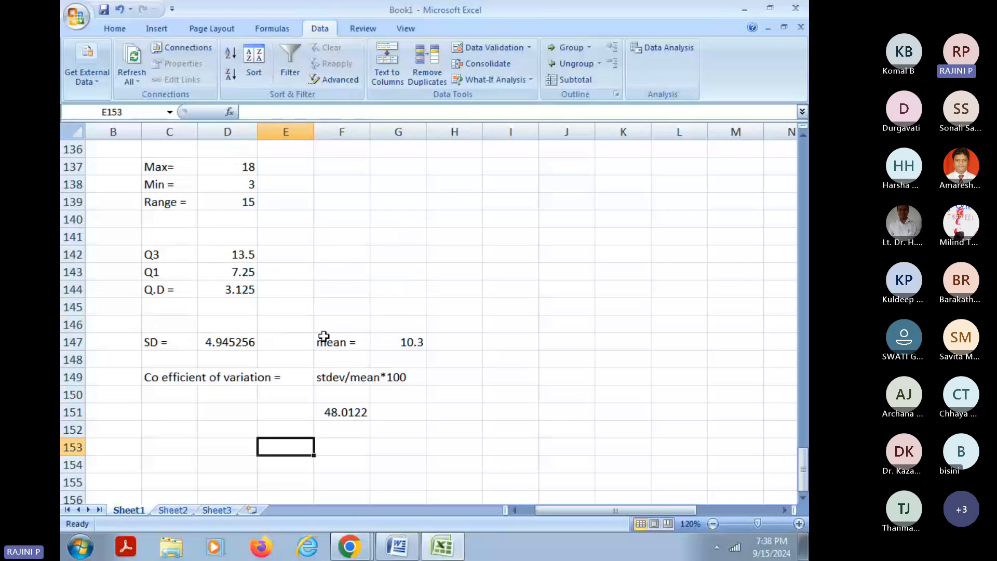
click(227, 220)
click(227, 234)
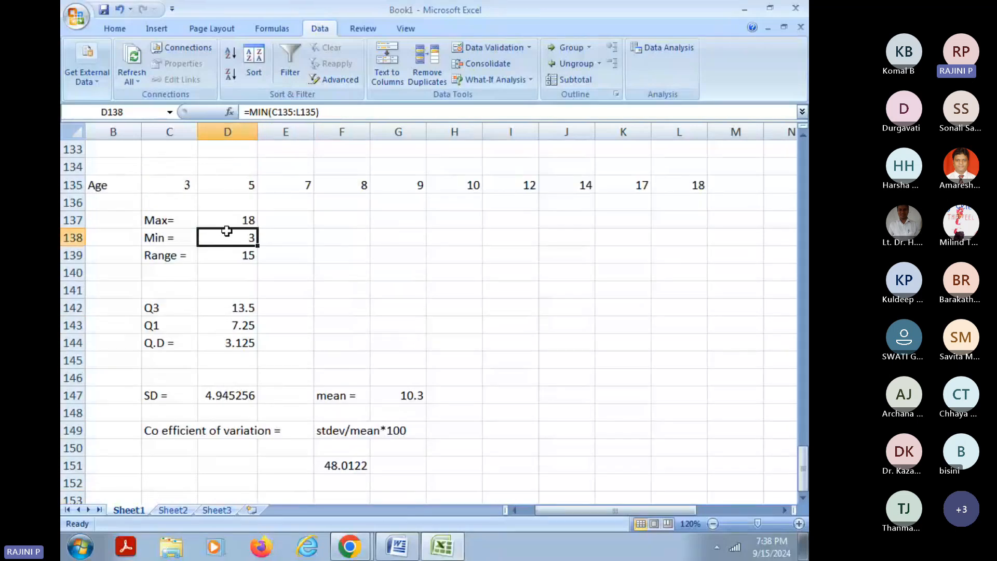
scroll(244, 250, up, 3)
click(119, 29)
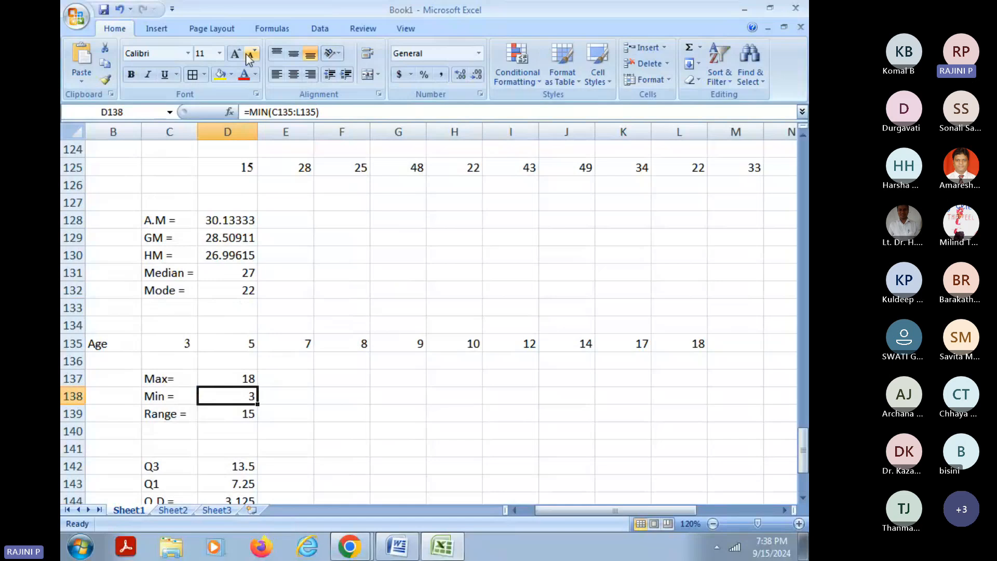
click(700, 50)
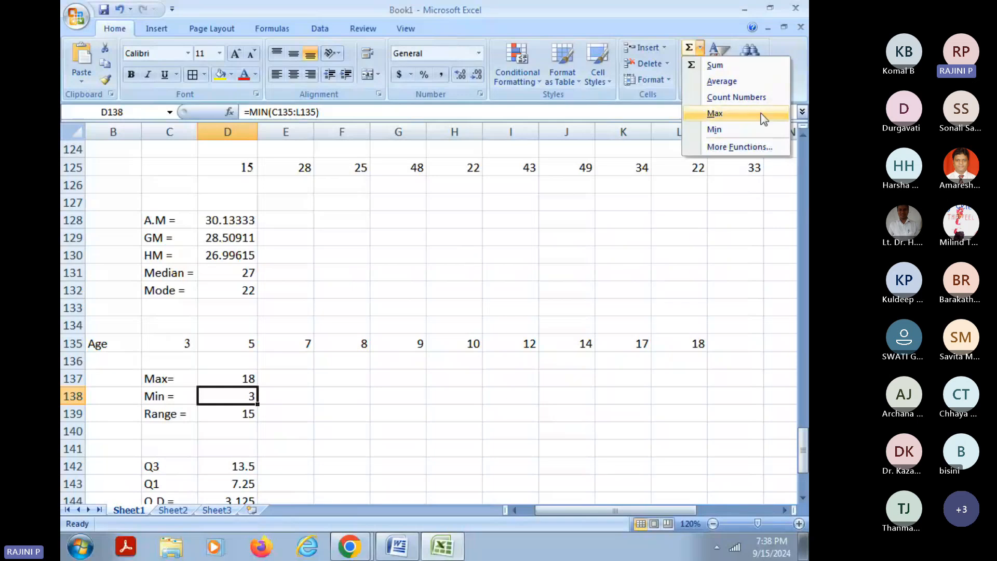
click(485, 286)
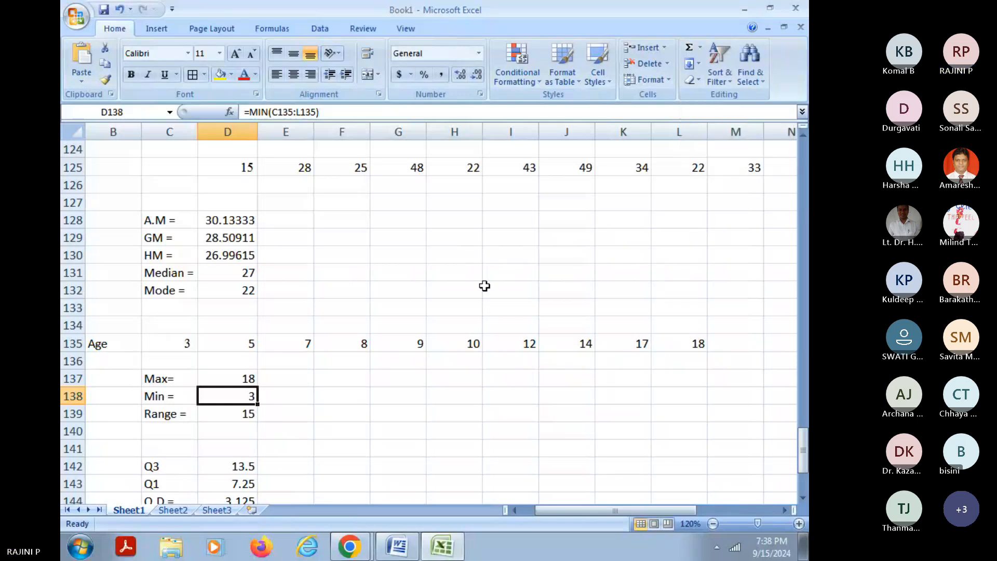
scroll(420, 314, down, 3)
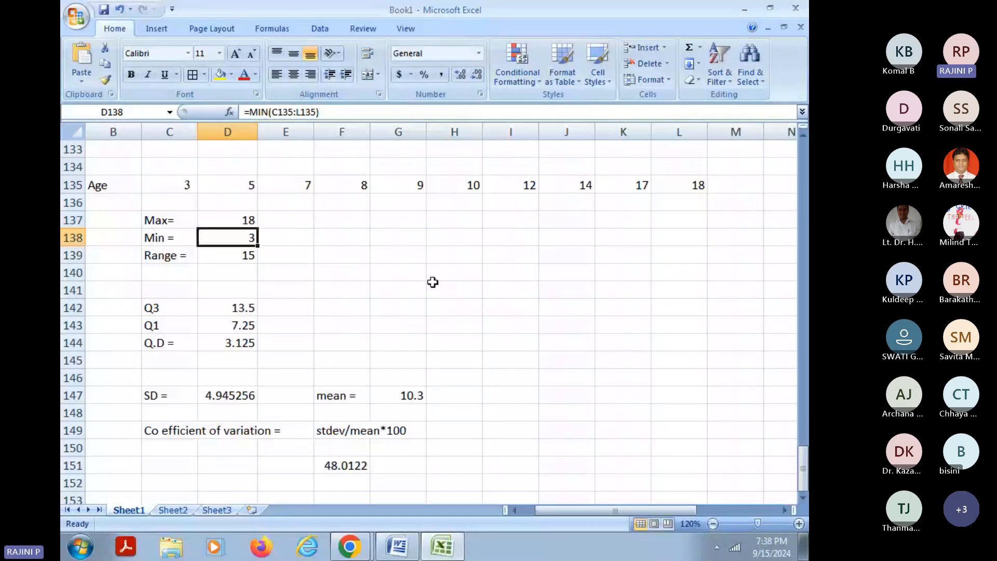
Step: Copy question 8's ten population figures from the Word document and paste them into cell D156 of the Excel worksheet
key(alt+Tab)
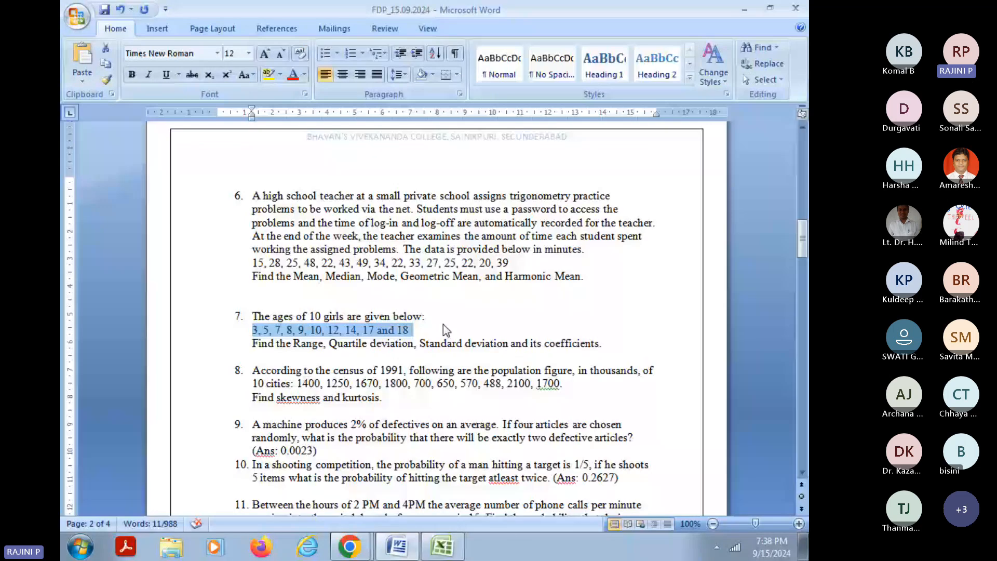
scroll(444, 326, down, 2)
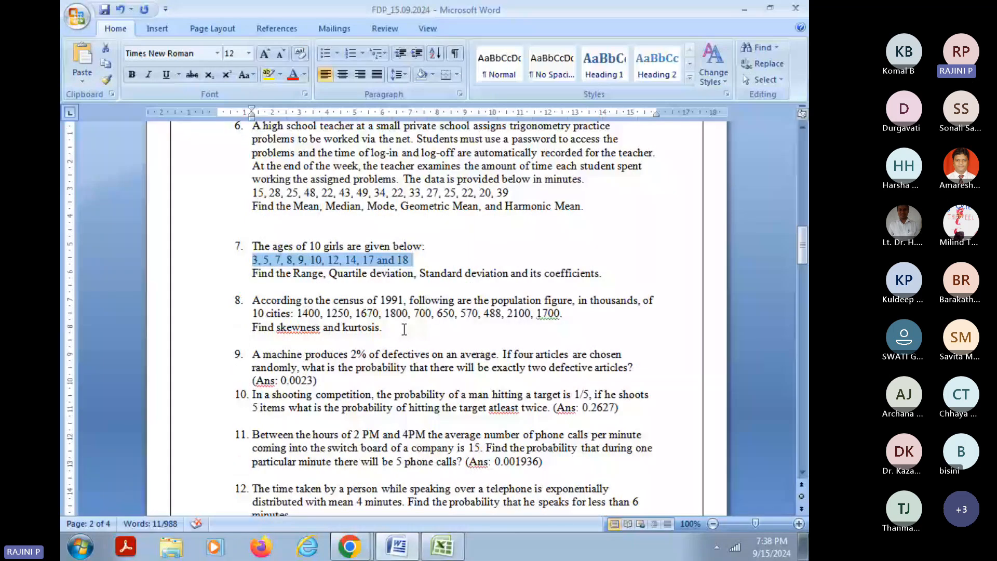
click(404, 330)
scroll(451, 320, down, 1)
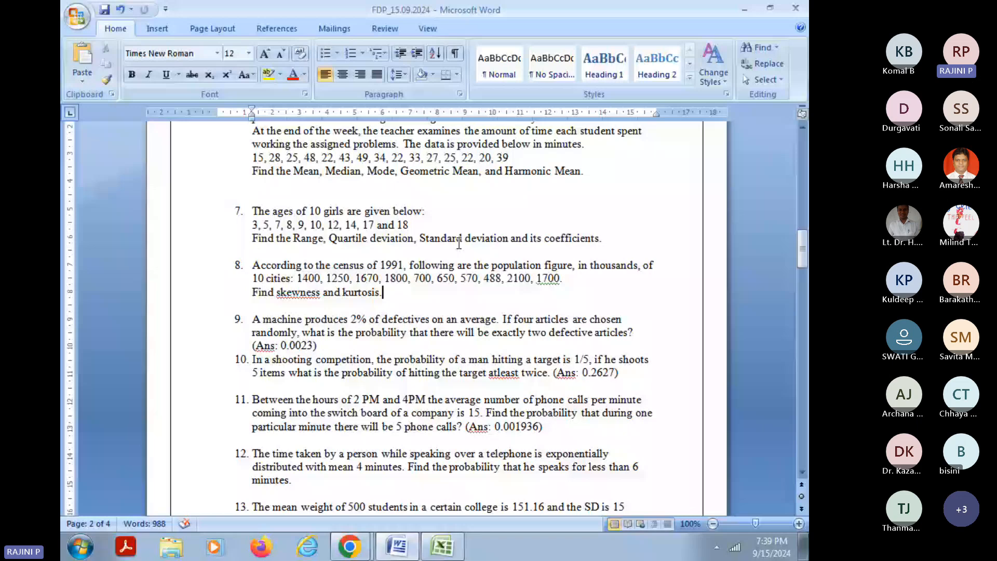
drag(297, 278, 352, 283)
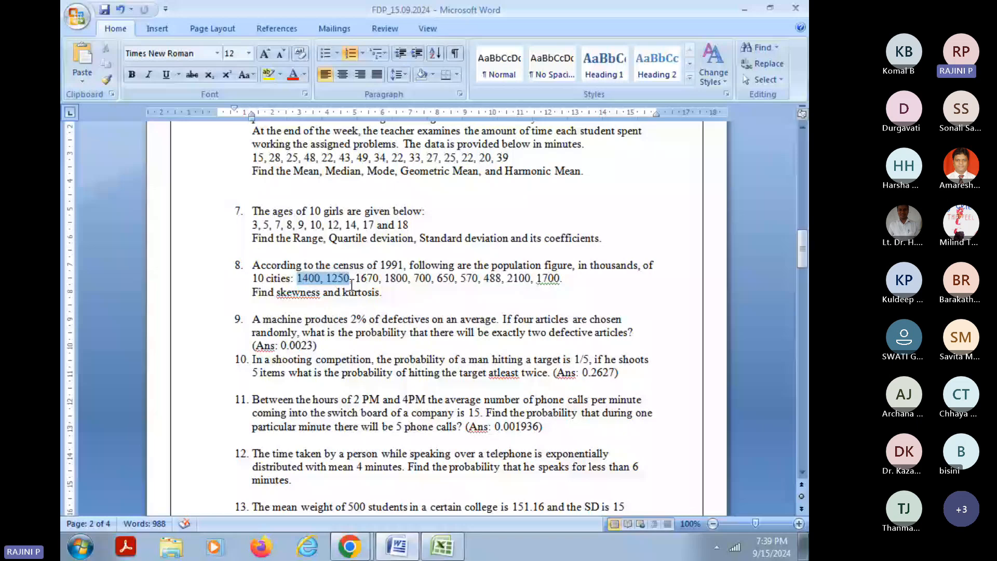
key(alt+Tab)
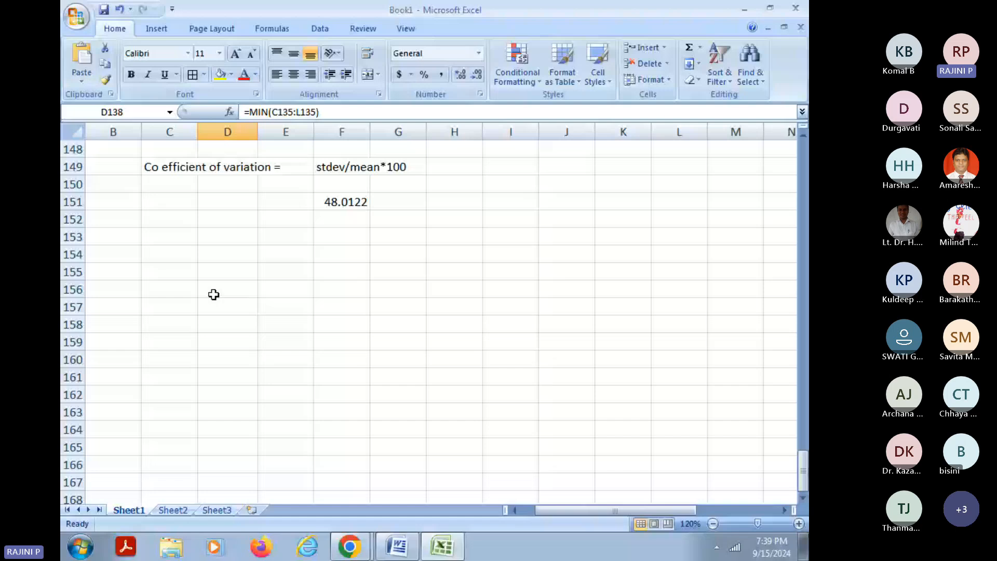
click(214, 294)
text(1400, 1250, 1670, 1800, 700, 650, 570, 488, 2100, 1700.)
Step: Split the pasted population figures in D156 into separate columns with Text to Columns, as delimited data separated by commas
click(320, 29)
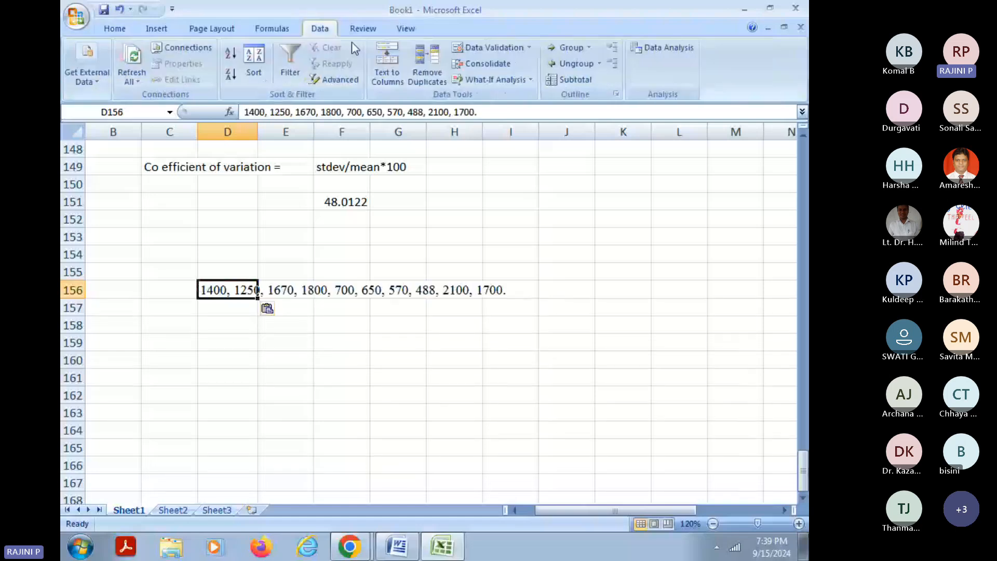
click(387, 64)
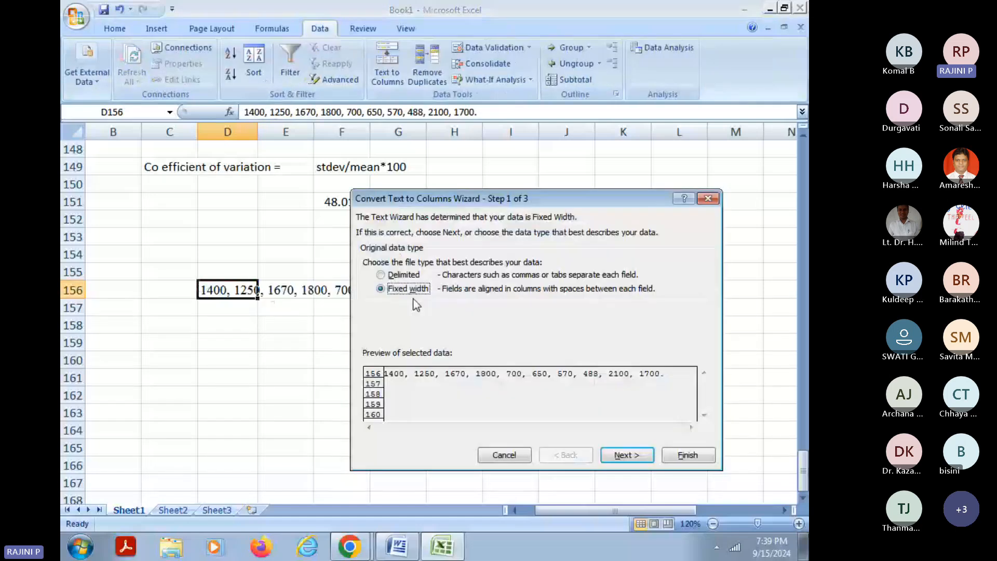
click(381, 275)
click(626, 455)
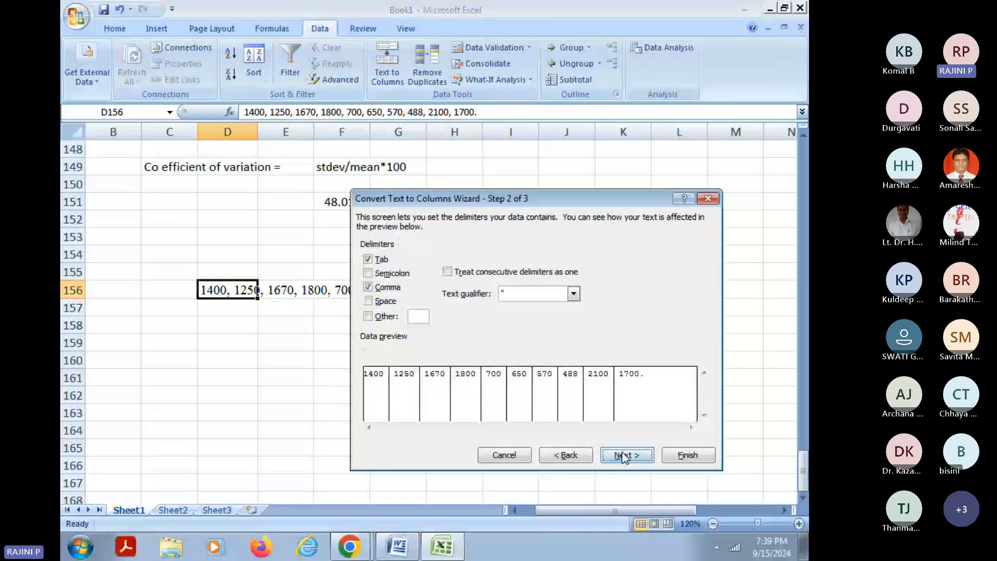
click(688, 455)
Step: Enter the labels Skewness = in cell D159 and Kurtosis + in cell D161 below the population figures
click(281, 343)
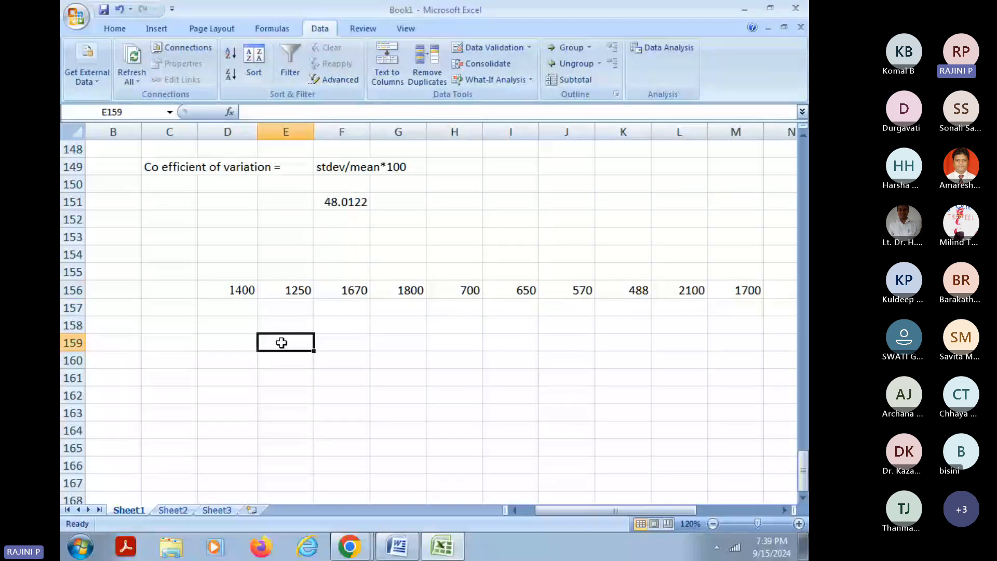
click(241, 339)
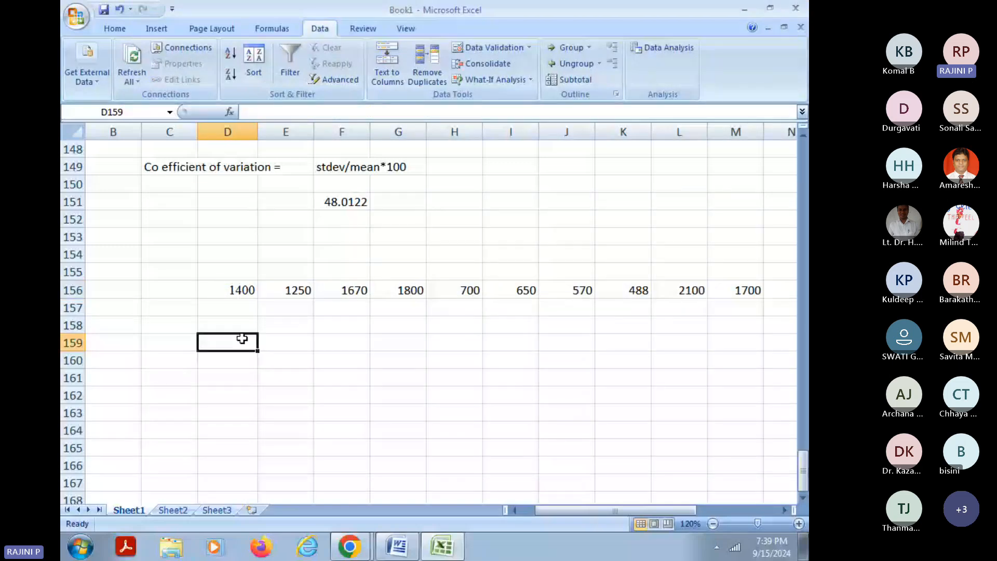
text(Skewne)
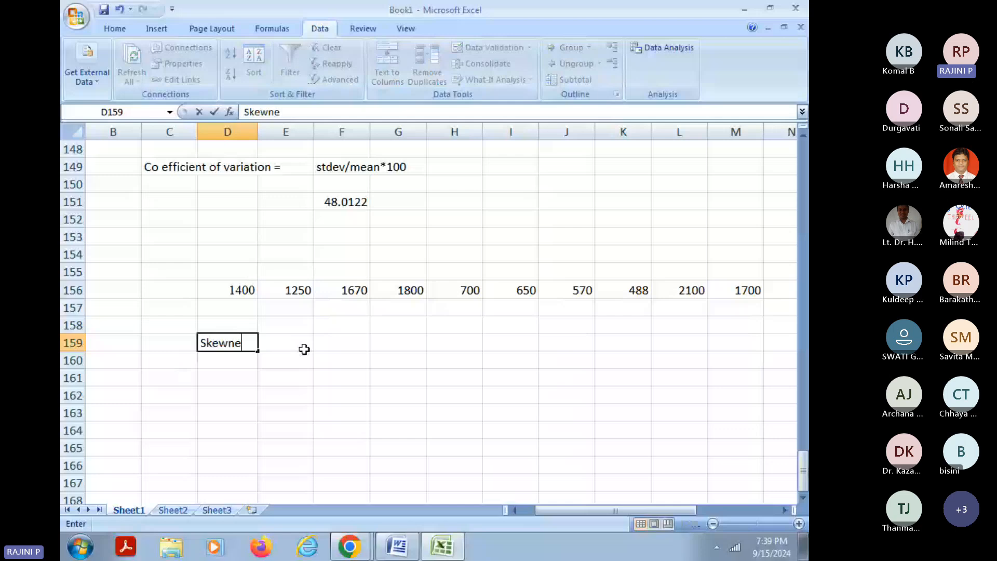
text(ss =)
key(Return)
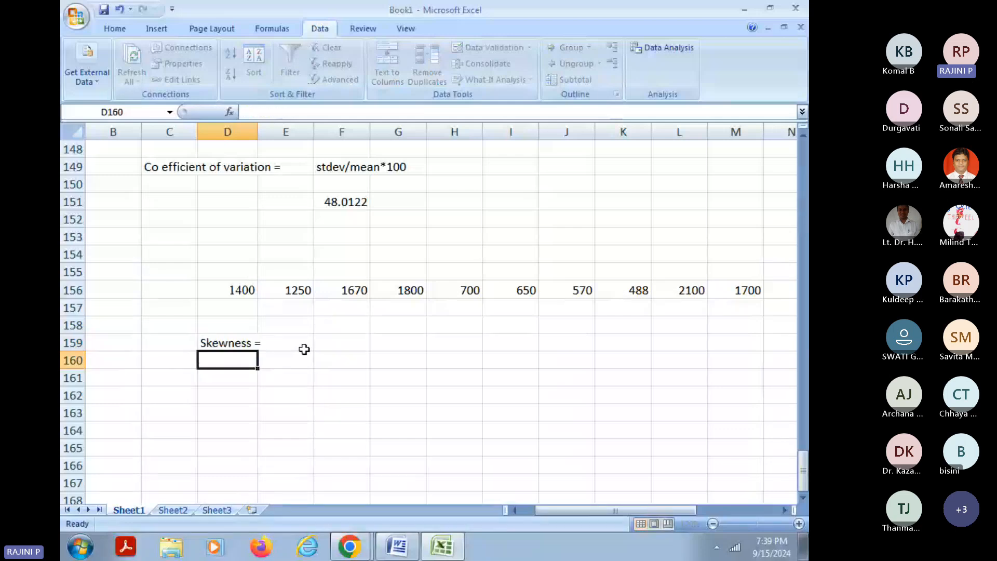
key(Return)
text(Kur)
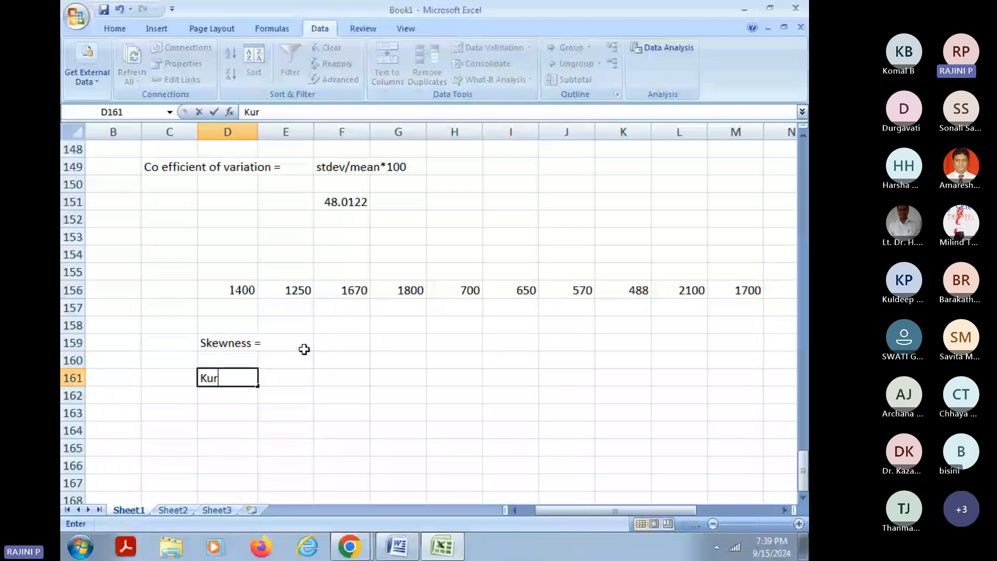
text(tosis +)
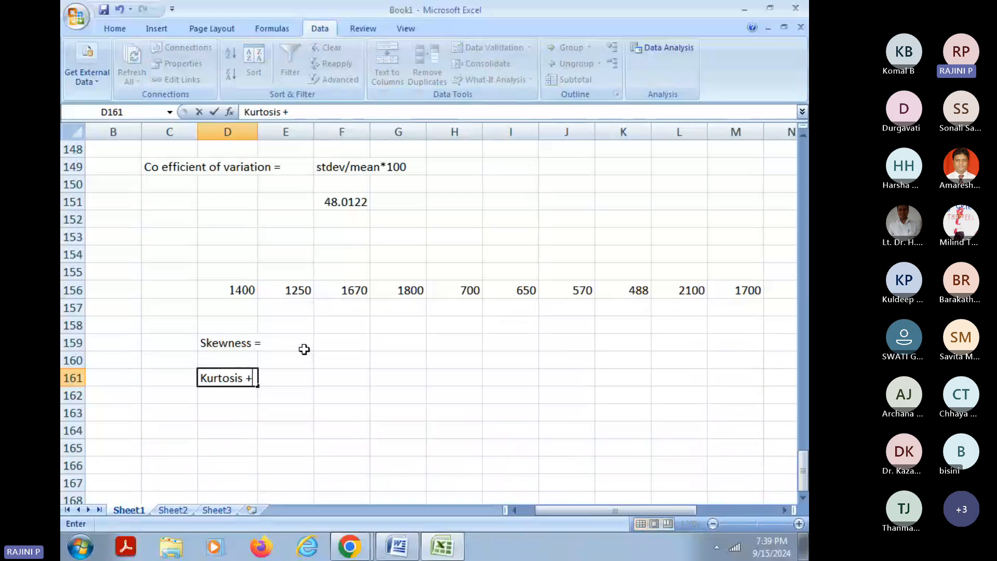
key(Return)
key(Up)
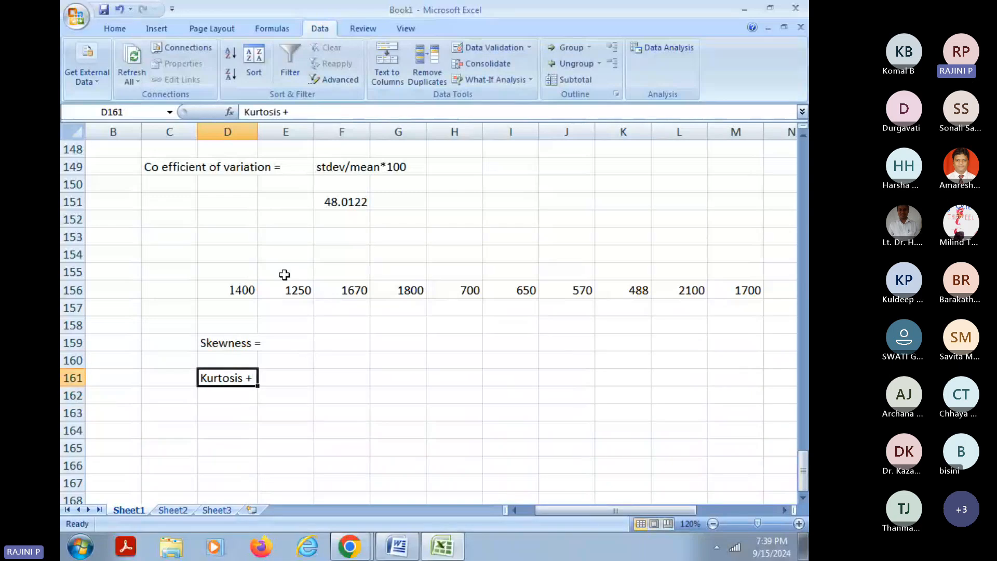
Step: Correct the label in cell D161 to Kurtosis =
click(290, 112)
key(BackSpace)
text(=)
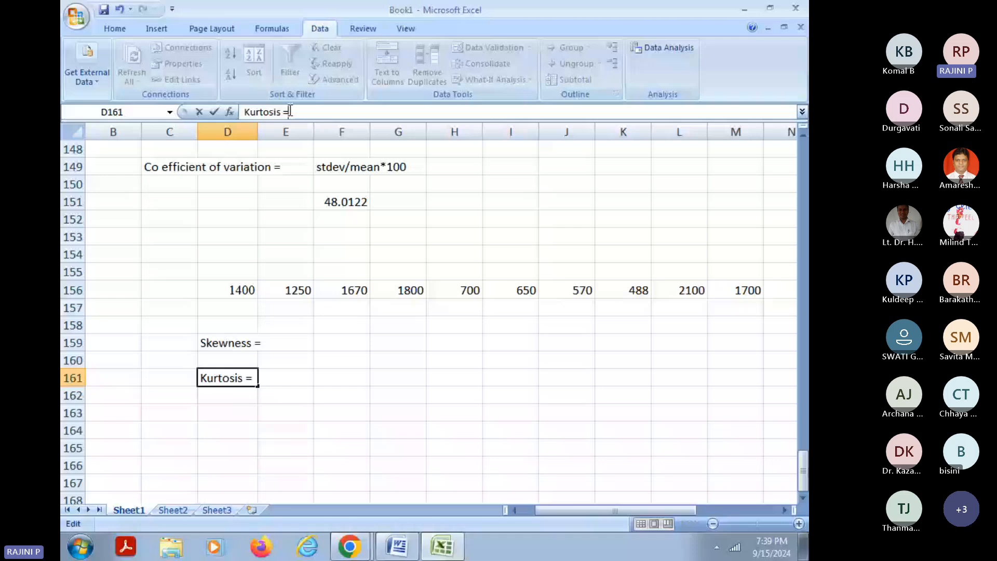
Step: Insert the statistical function SKEW into cell E159 beside the Skewness label
click(307, 336)
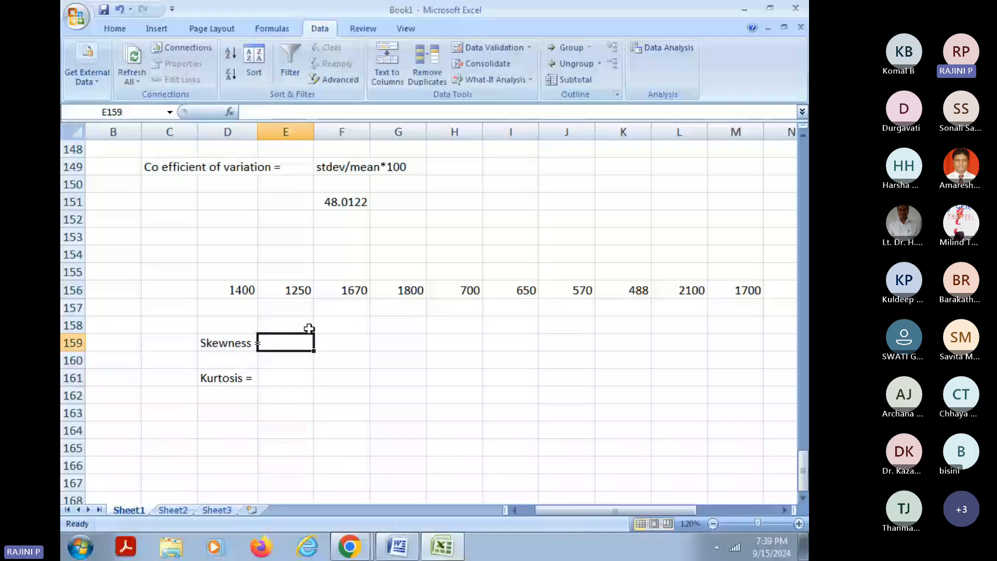
click(233, 113)
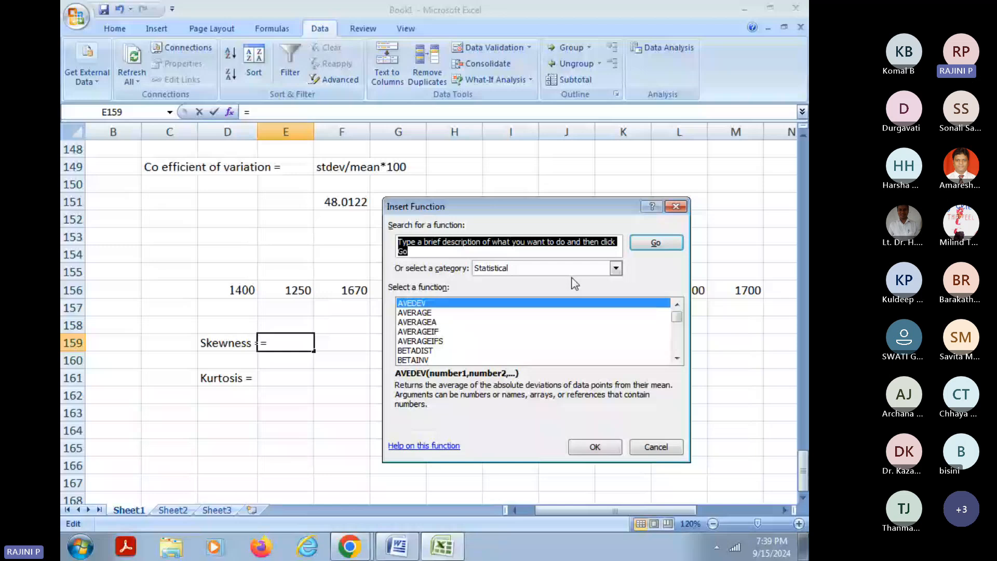
click(519, 304)
click(426, 332)
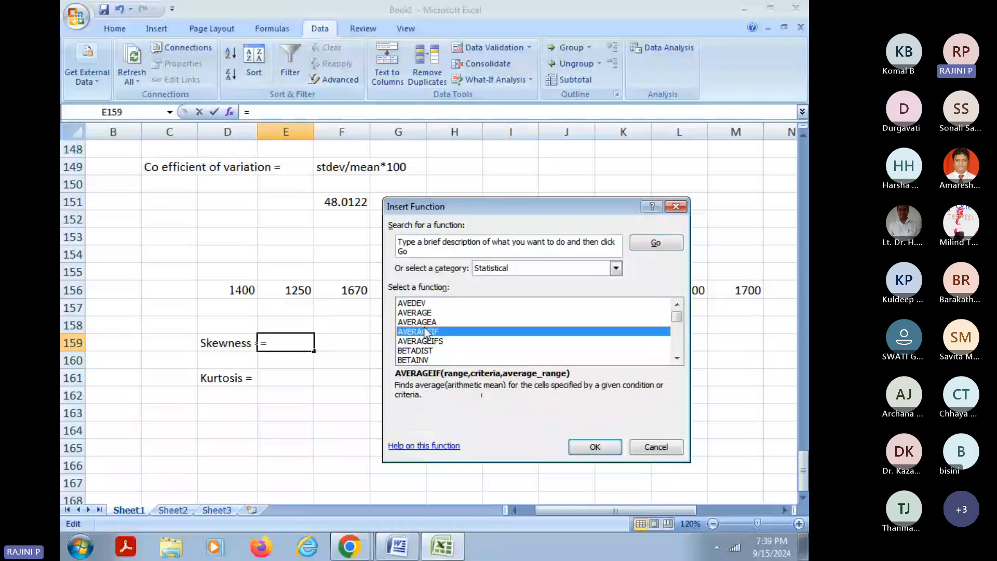
key(s)
key(Down)
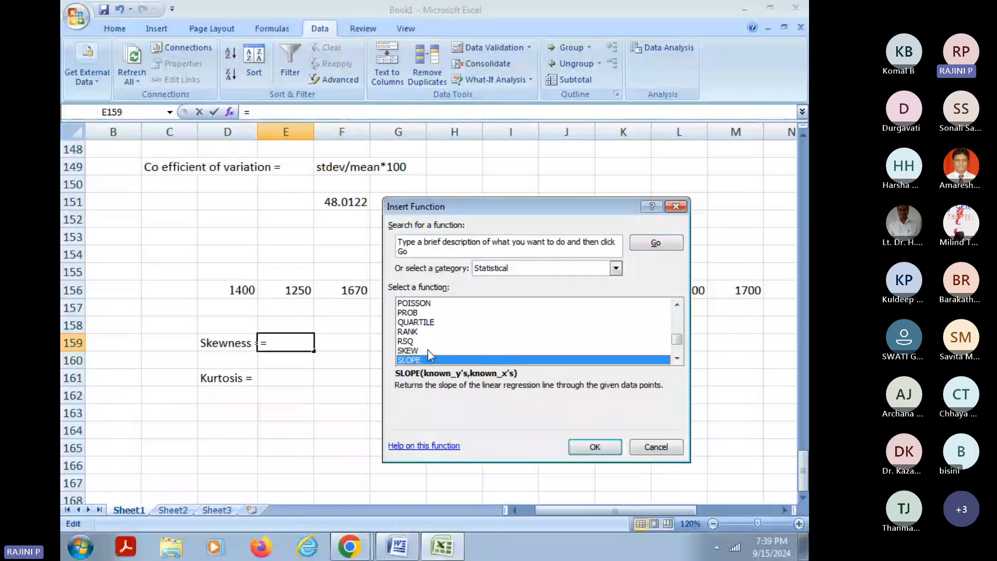
click(428, 349)
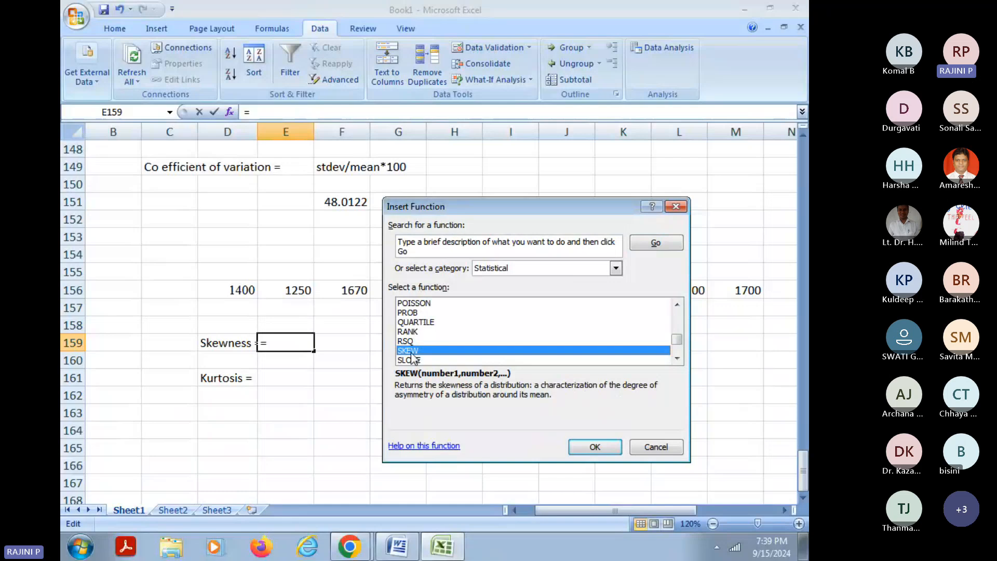
click(595, 447)
Step: Set SKEW's Number1 argument to the population figures in D156:M156 and complete the formula
drag(536, 230, 489, 411)
click(225, 292)
drag(225, 292, 736, 292)
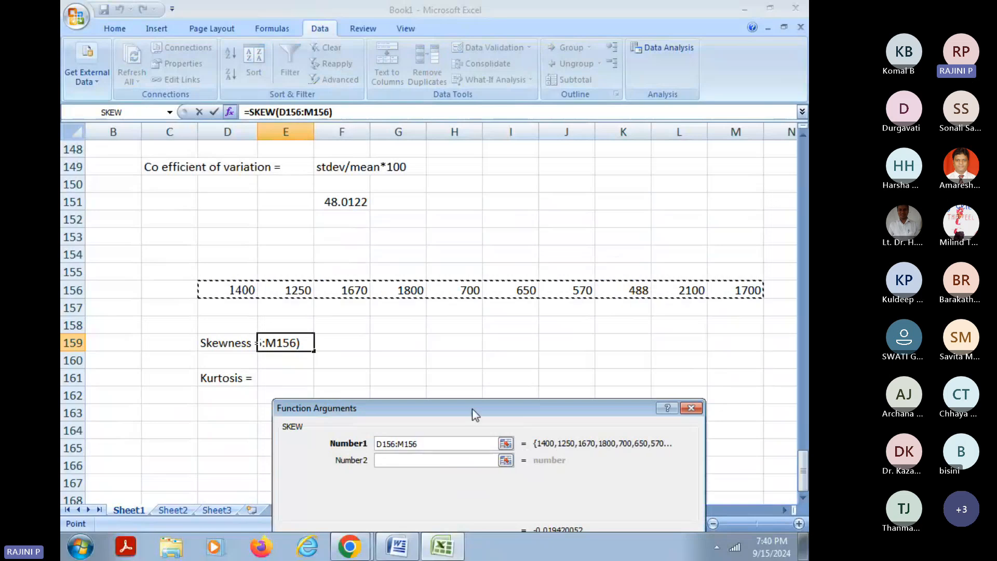
drag(472, 409, 582, 233)
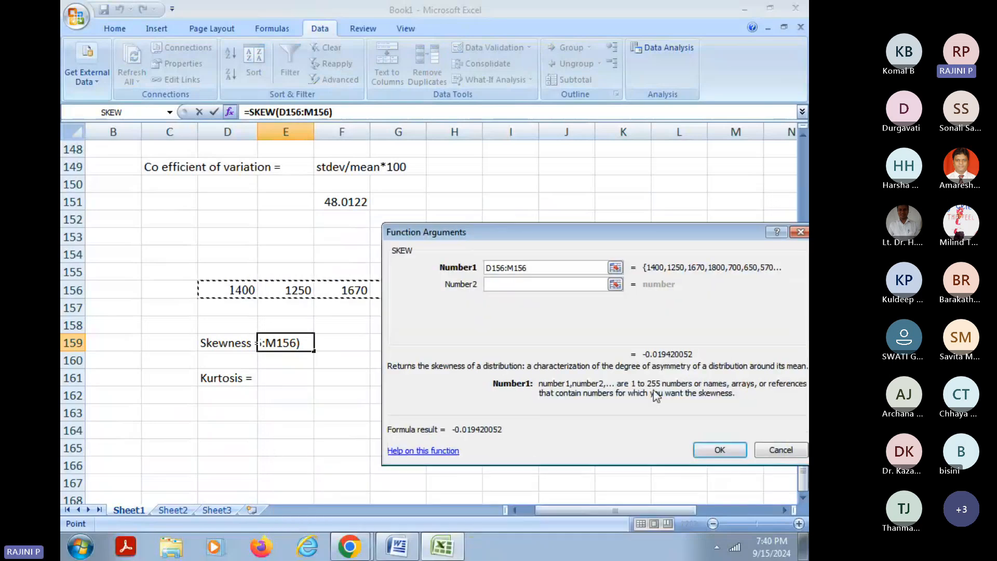
click(712, 450)
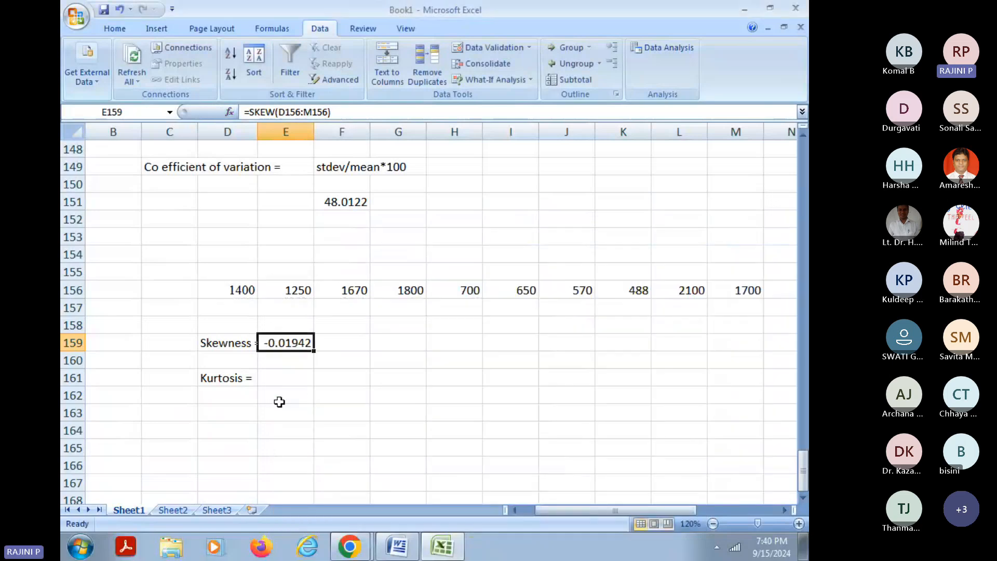
Step: Calculate the kurtosis of the population figures D156:M156 in cell E161 with the statistical function KURT
click(270, 377)
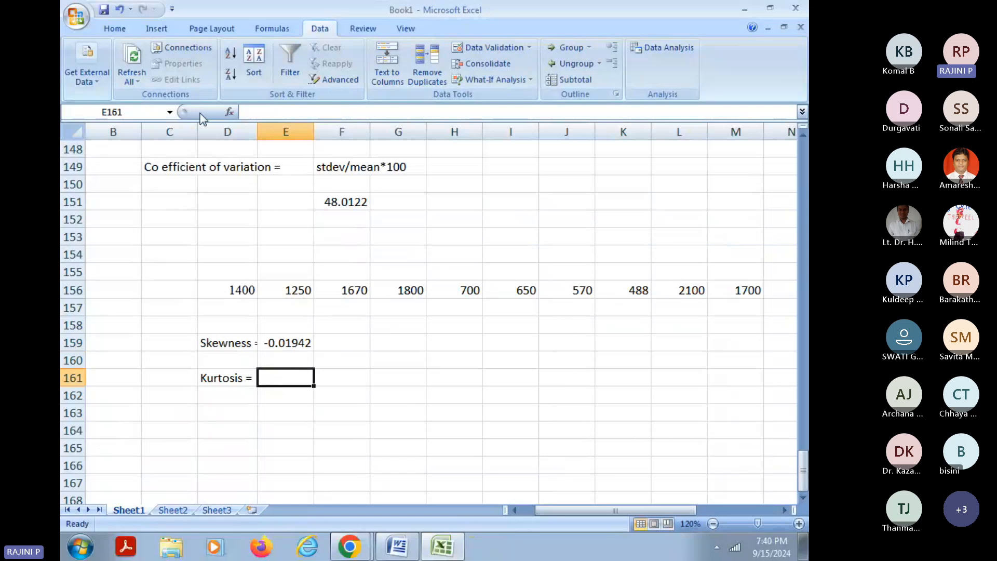
click(229, 113)
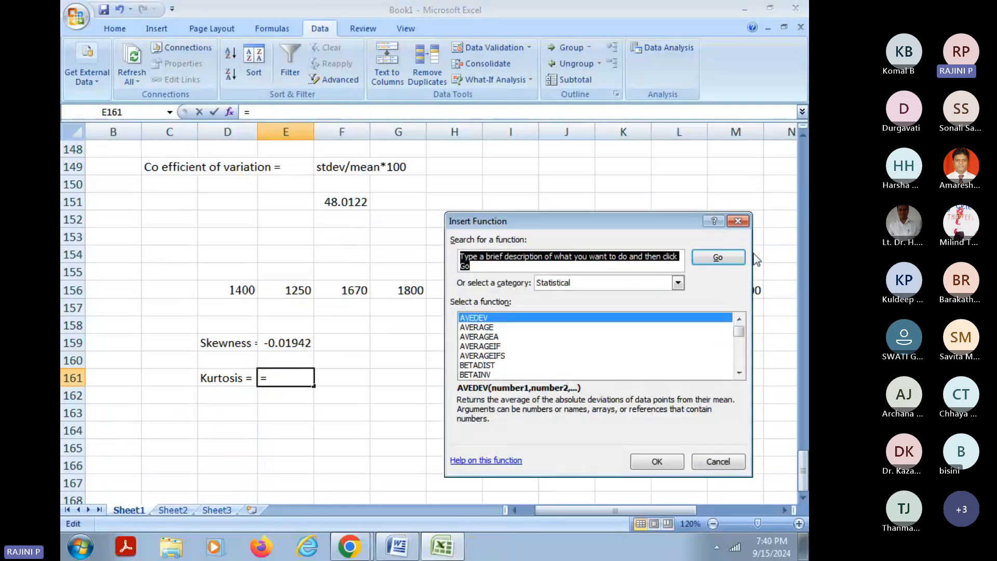
click(492, 347)
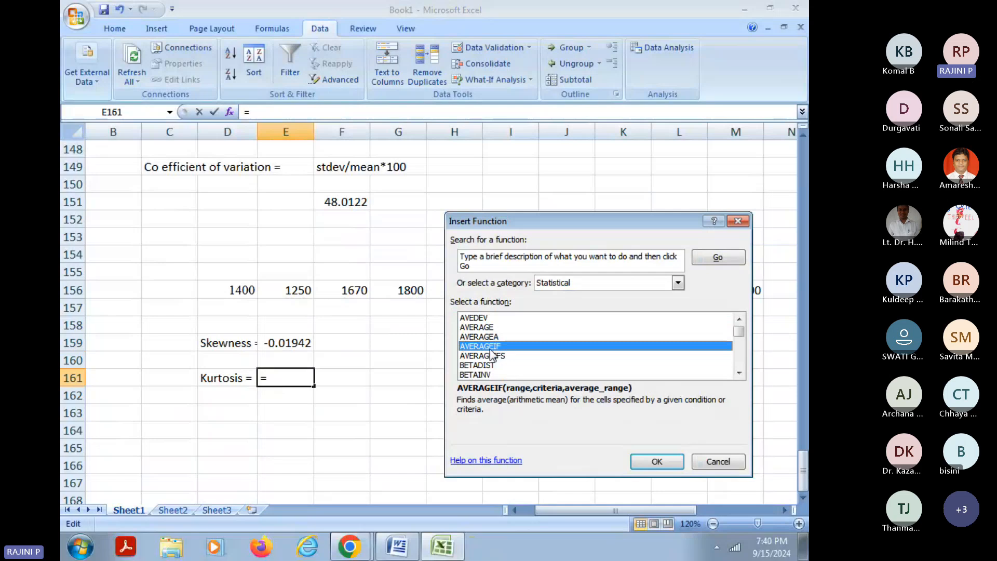
key(k)
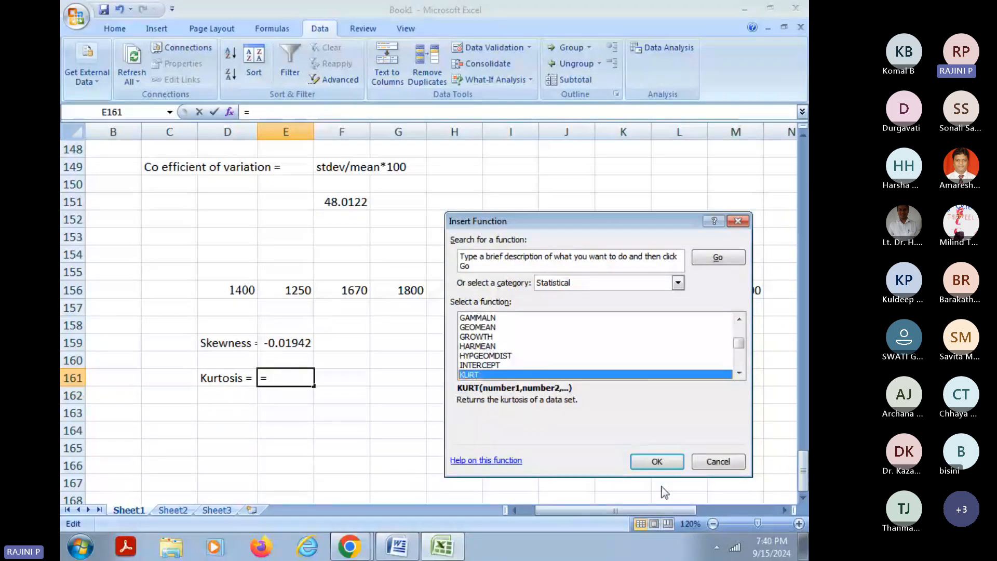
key(Return)
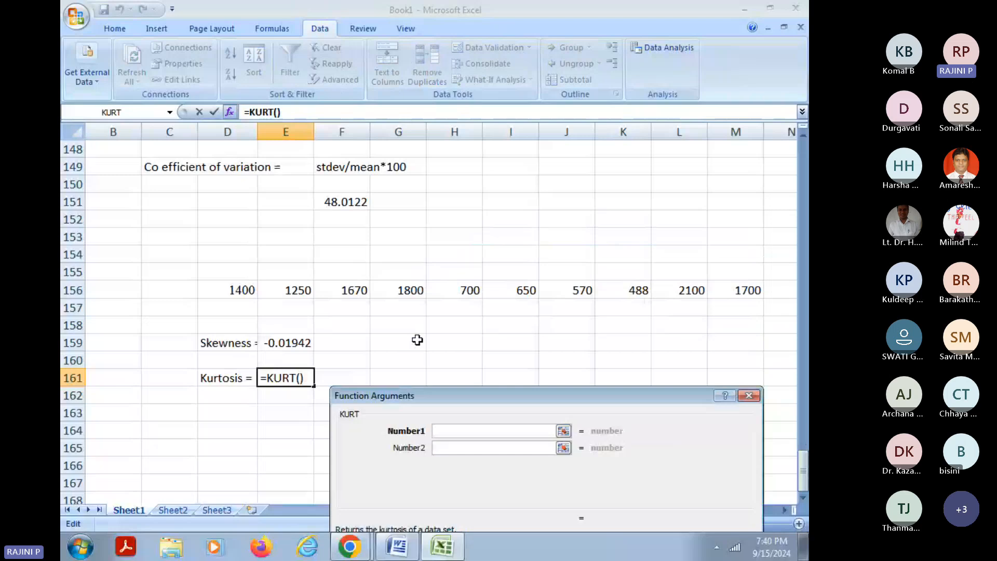
drag(229, 289, 752, 289)
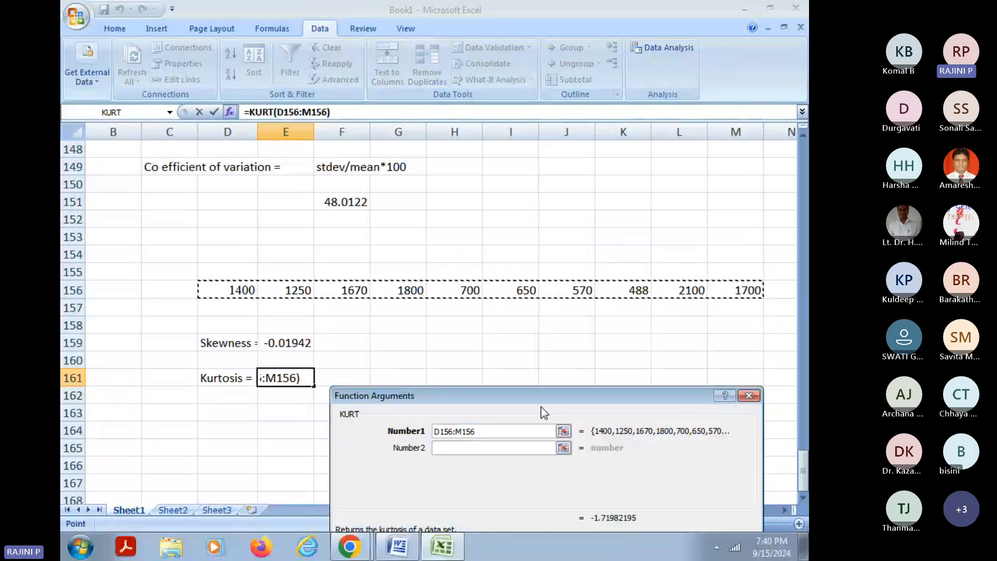
drag(538, 396, 586, 217)
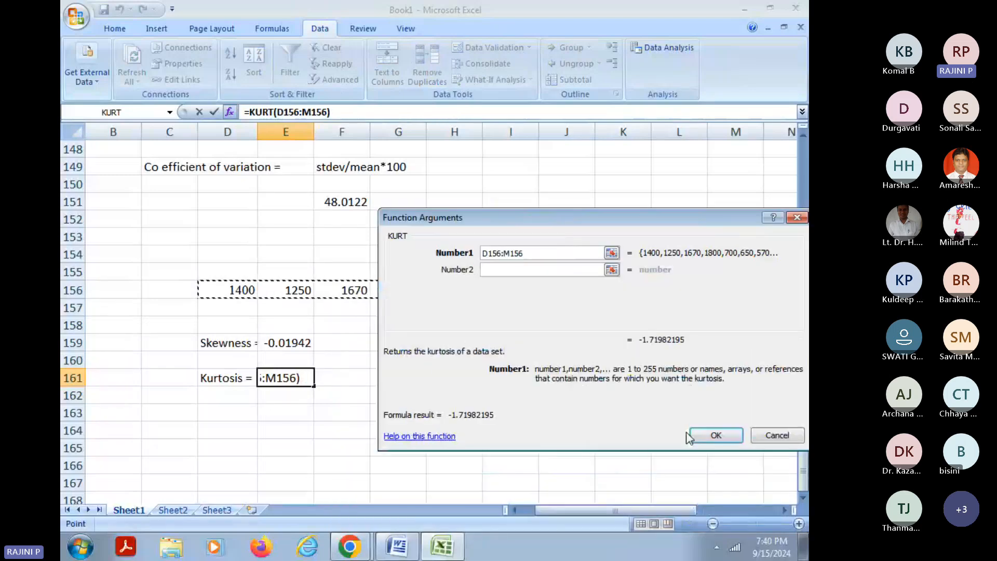
click(691, 435)
Step: Enter 0 in cell F159 beside the skewness result as a comparison value
click(285, 412)
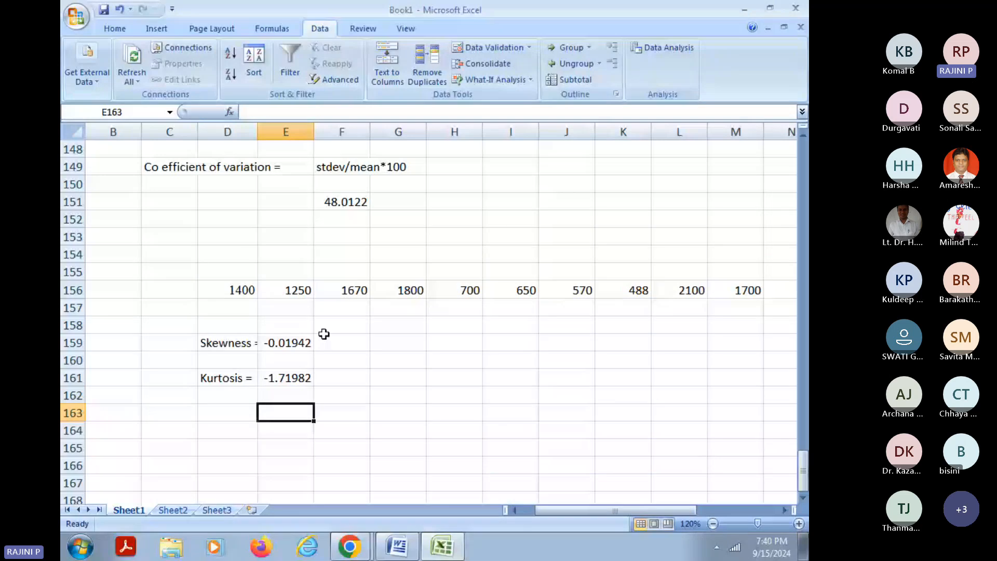
drag(296, 343, 297, 364)
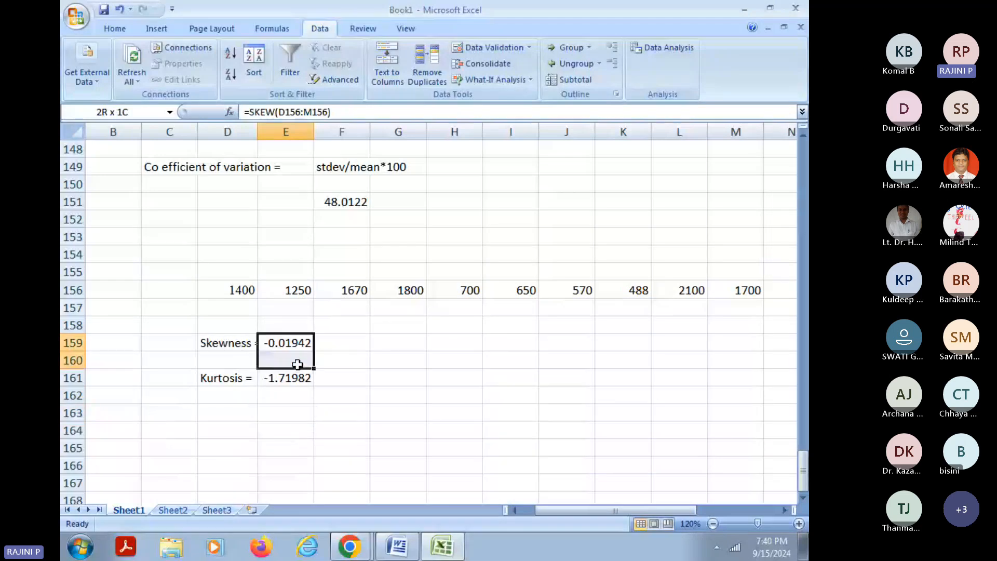
click(345, 380)
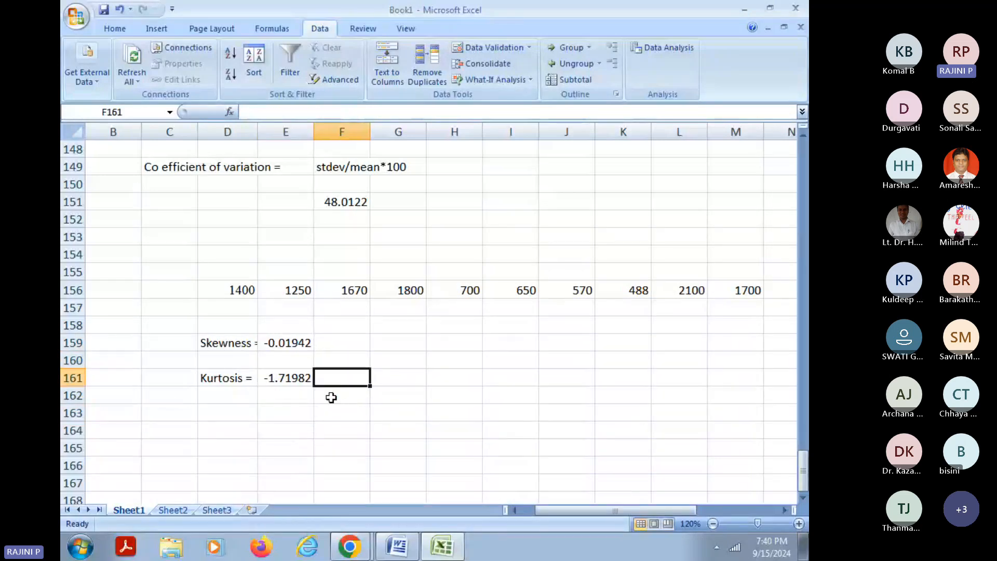
click(316, 340)
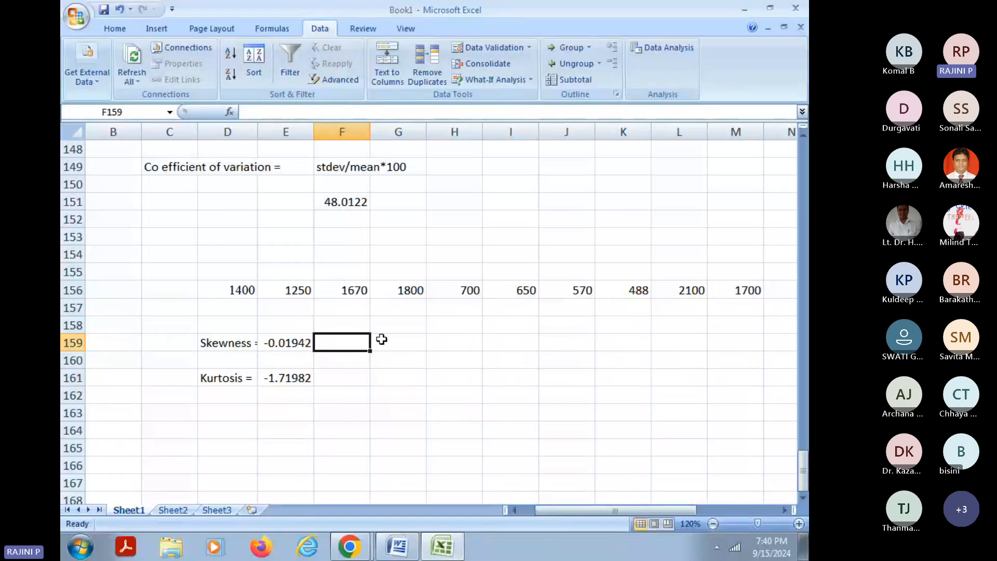
text(0)
key(Return)
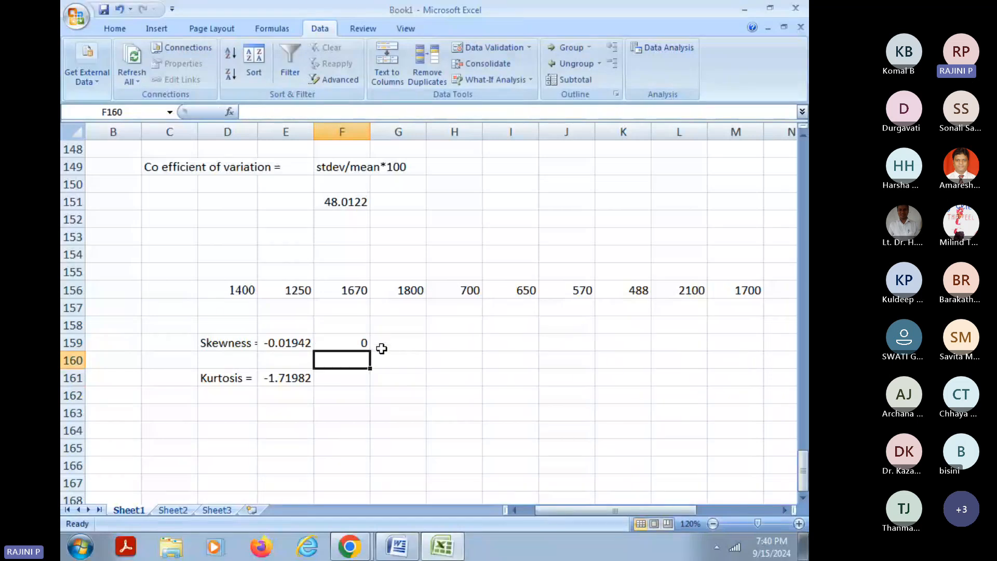
Step: Review the skewness and kurtosis results together with the population figures in D156:M156
click(338, 381)
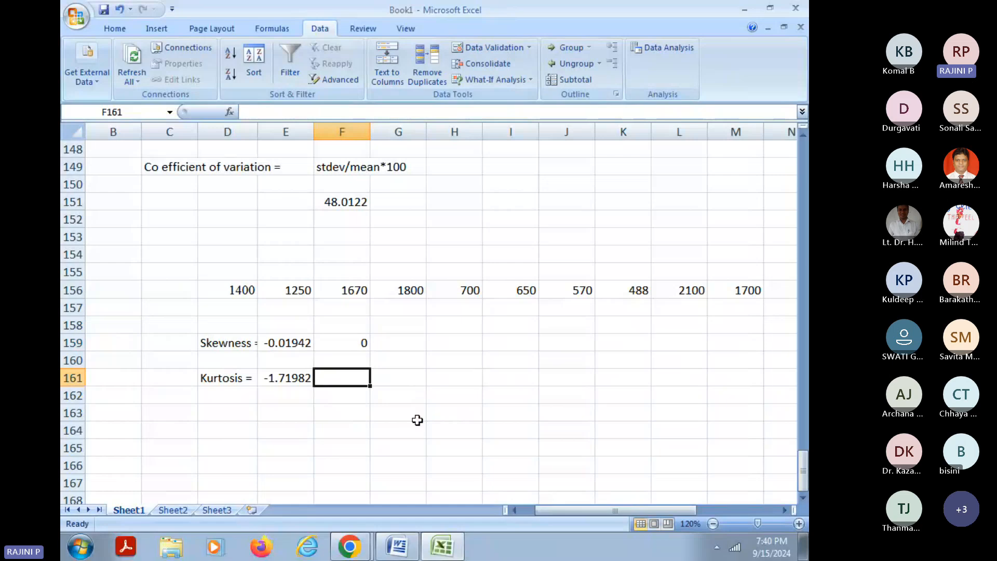
click(412, 344)
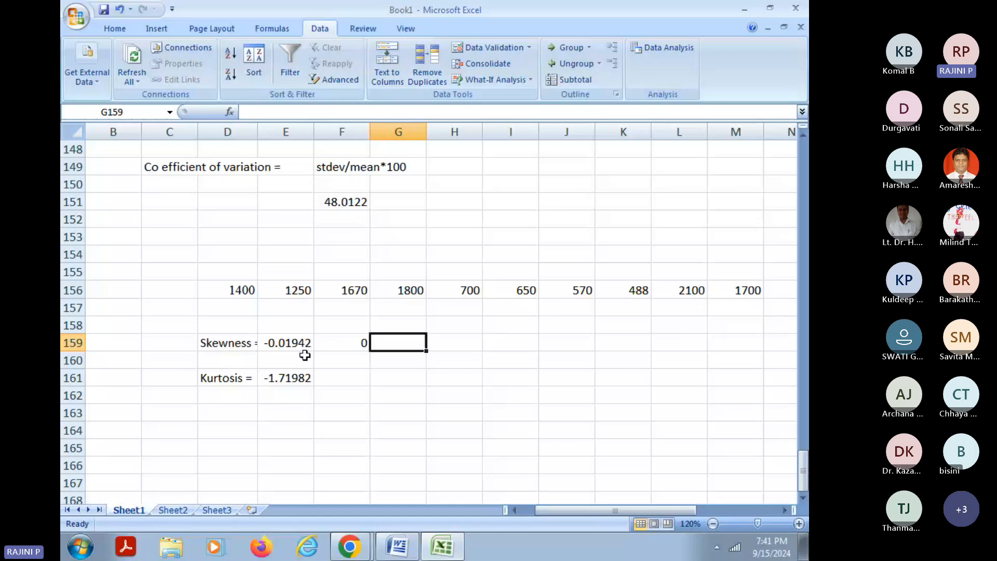
click(256, 350)
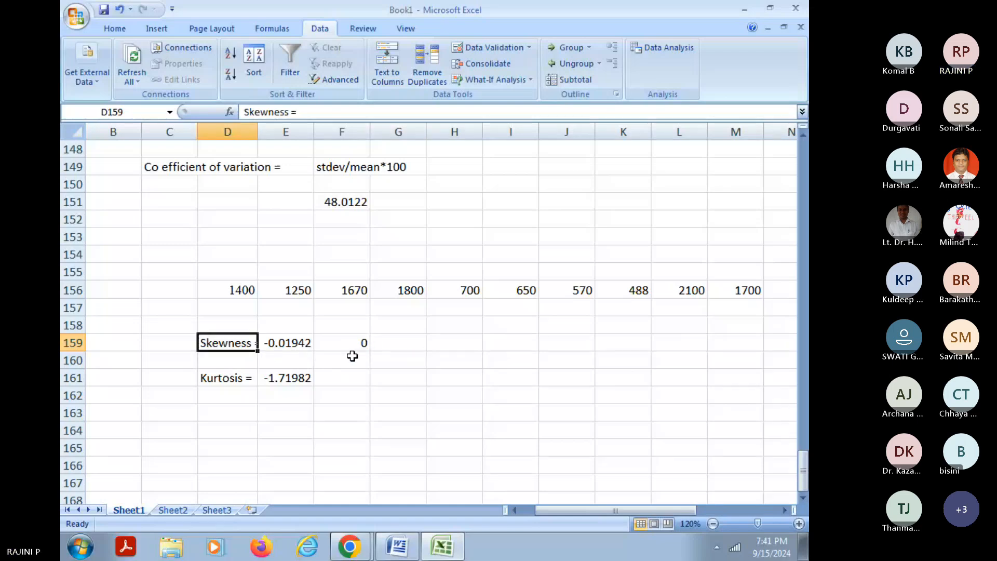
key(Down)
key(Down)
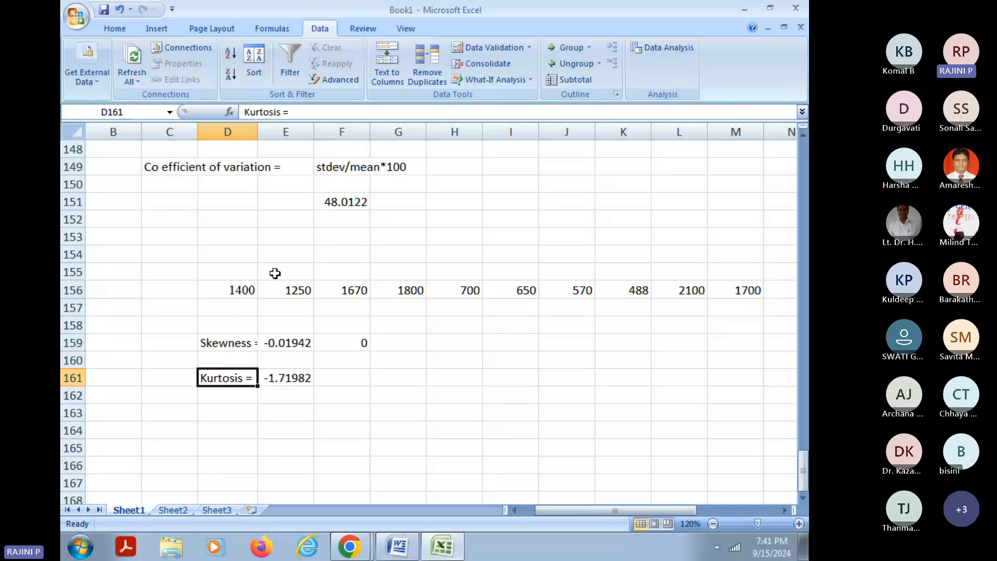
drag(240, 290, 732, 289)
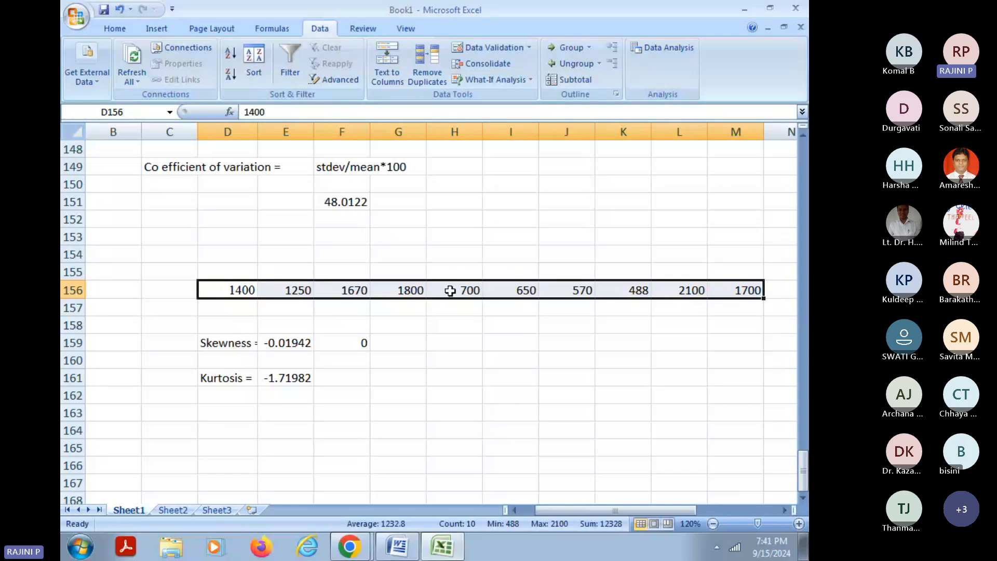
click(349, 376)
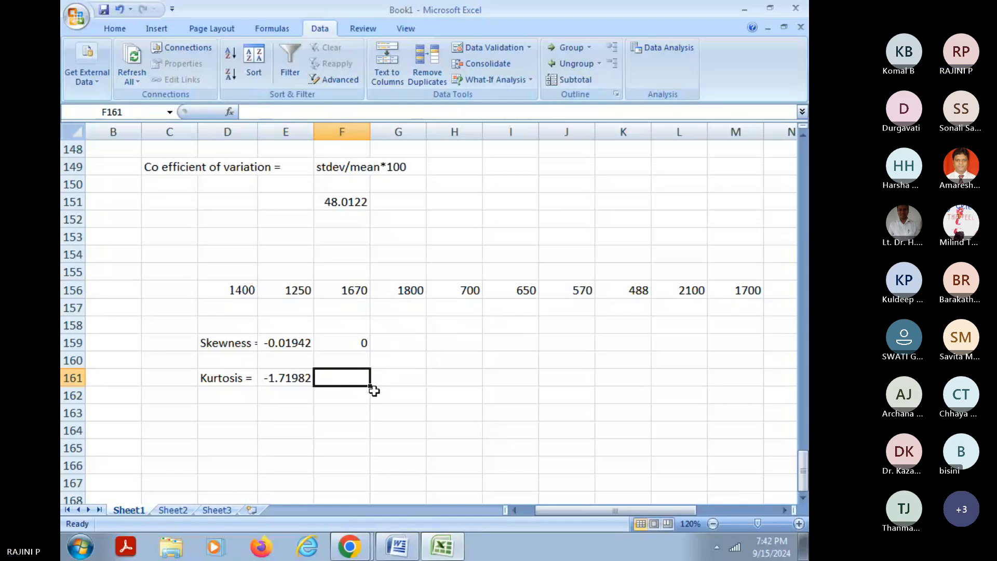
mouse_move(348, 545)
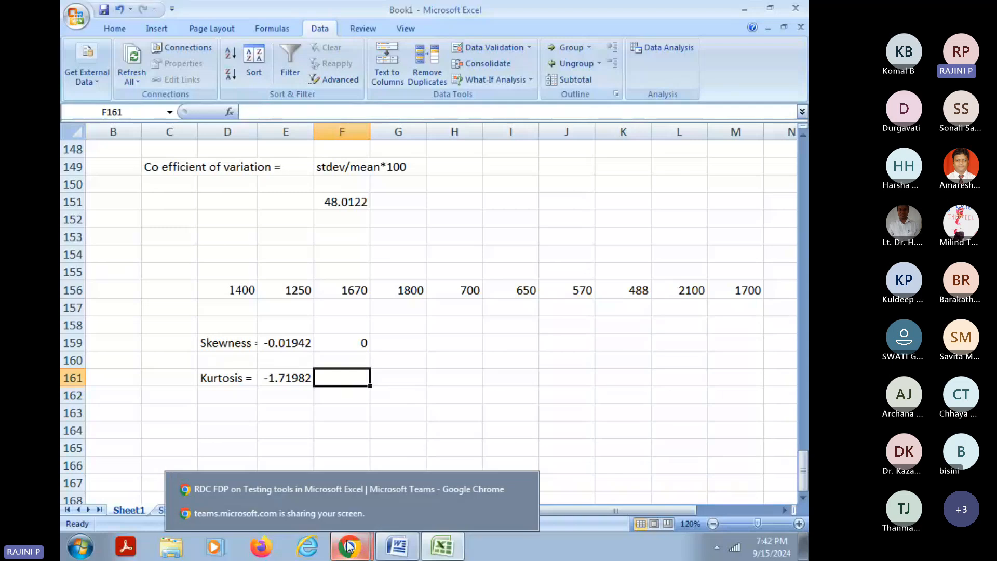
click(433, 431)
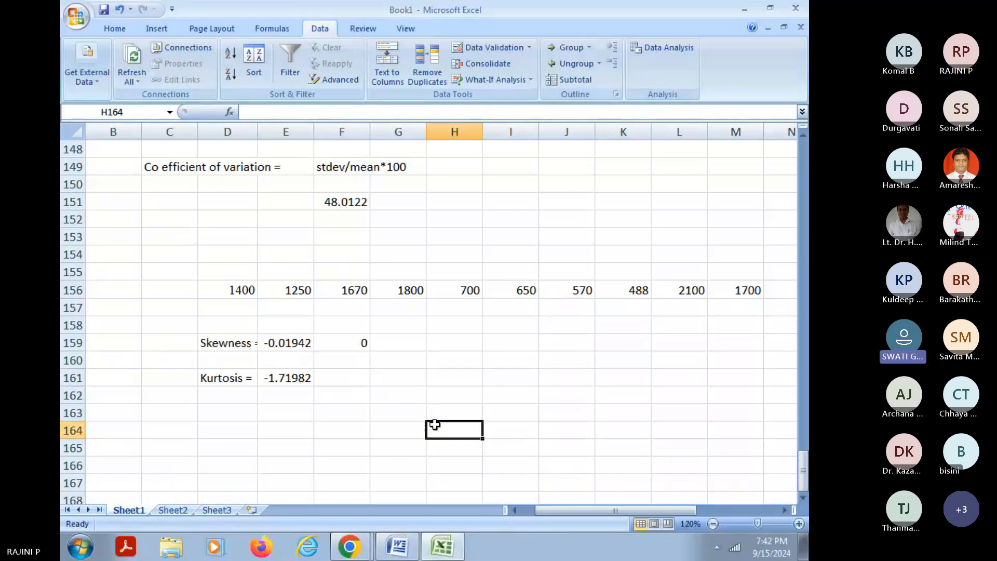
click(405, 393)
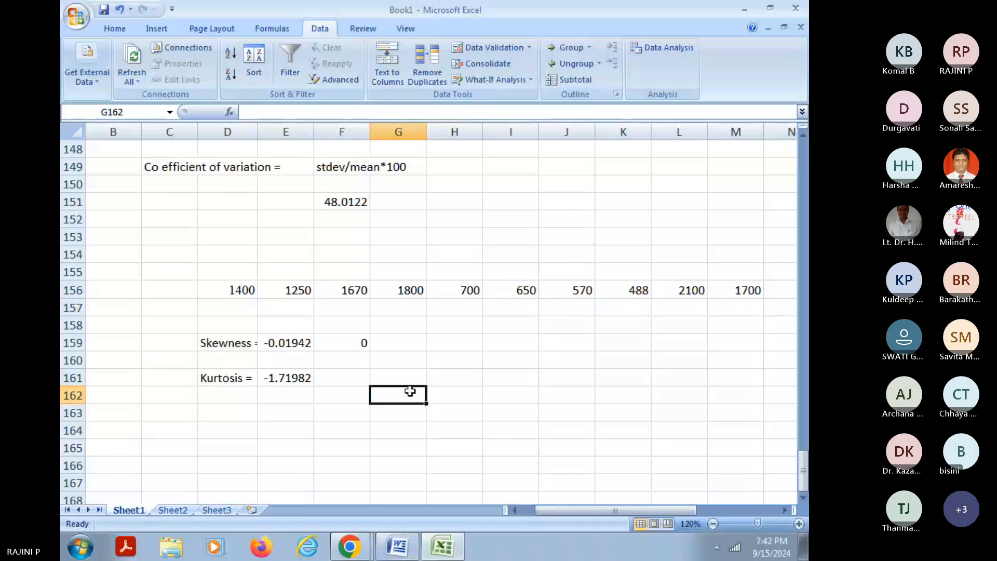
click(475, 359)
Step: Note the negative skewness rule below the results: "SK < 0" in F167 and "negatively skewed curve" in G167
scroll(475, 360, down, 2)
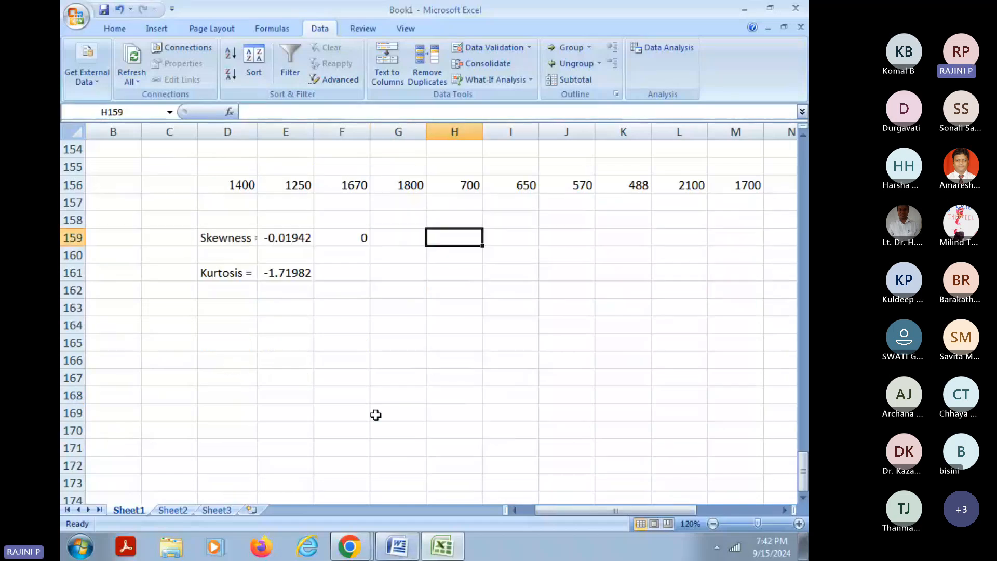
click(334, 381)
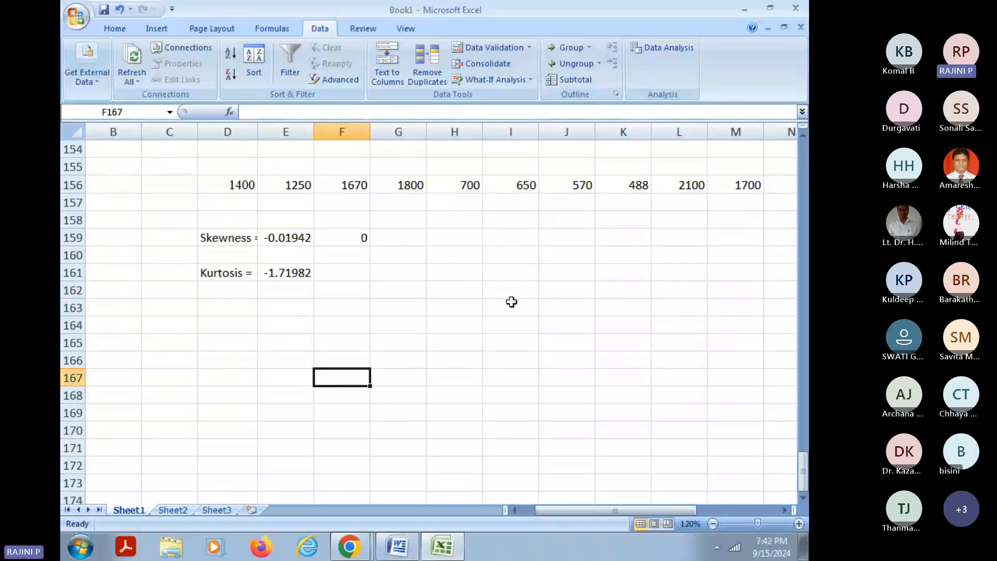
text(SK)
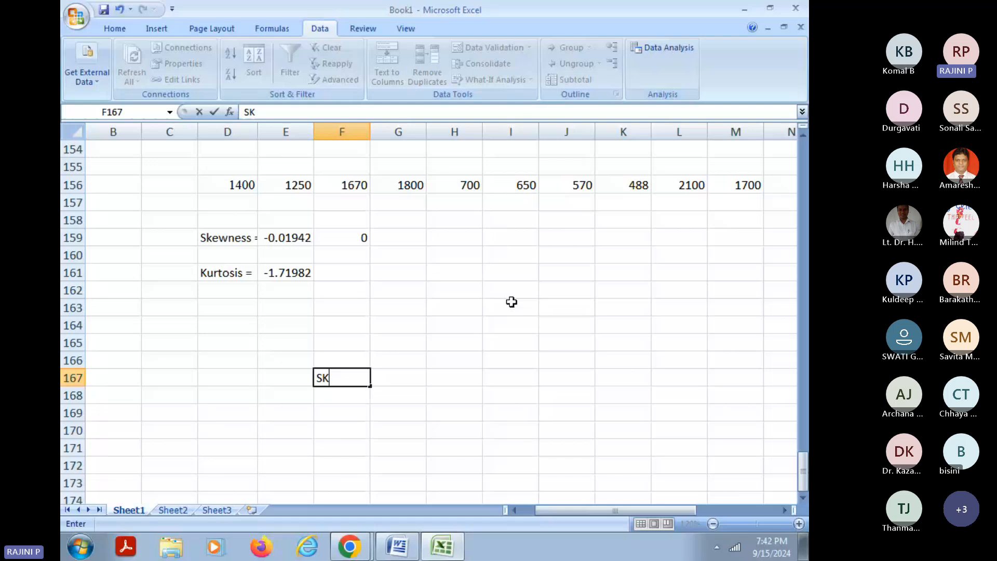
text( < 0)
key(Tab)
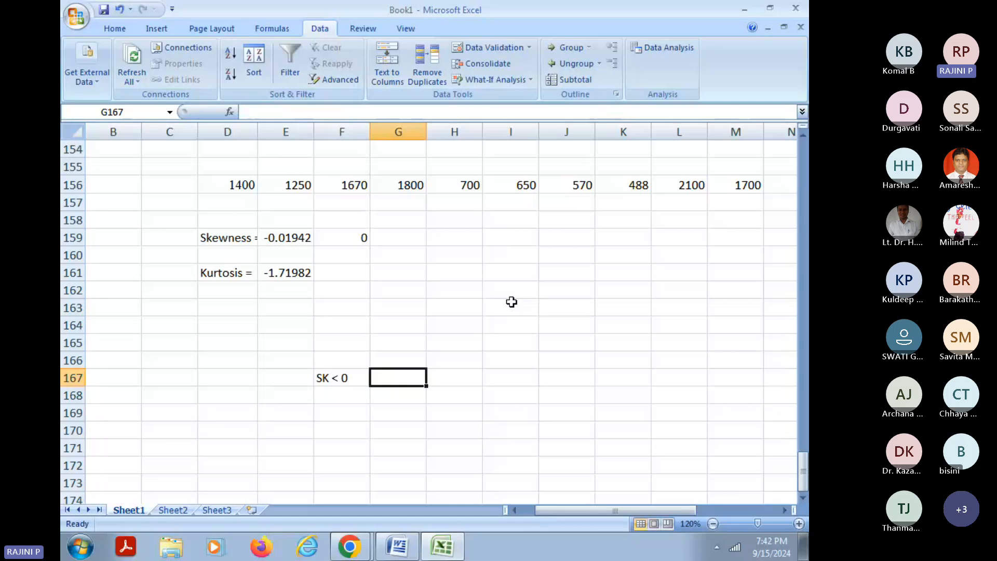
text(neg)
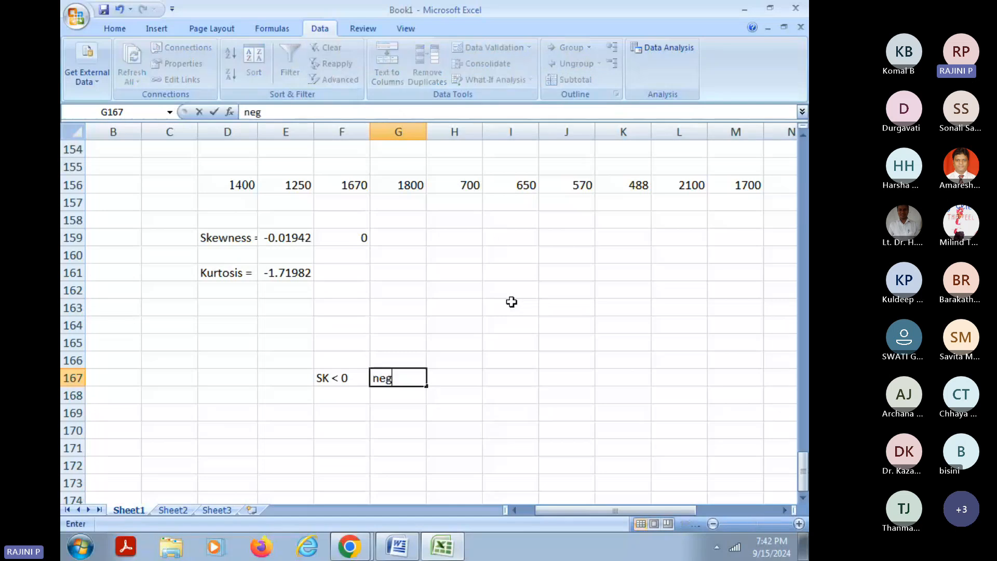
text(ativel)
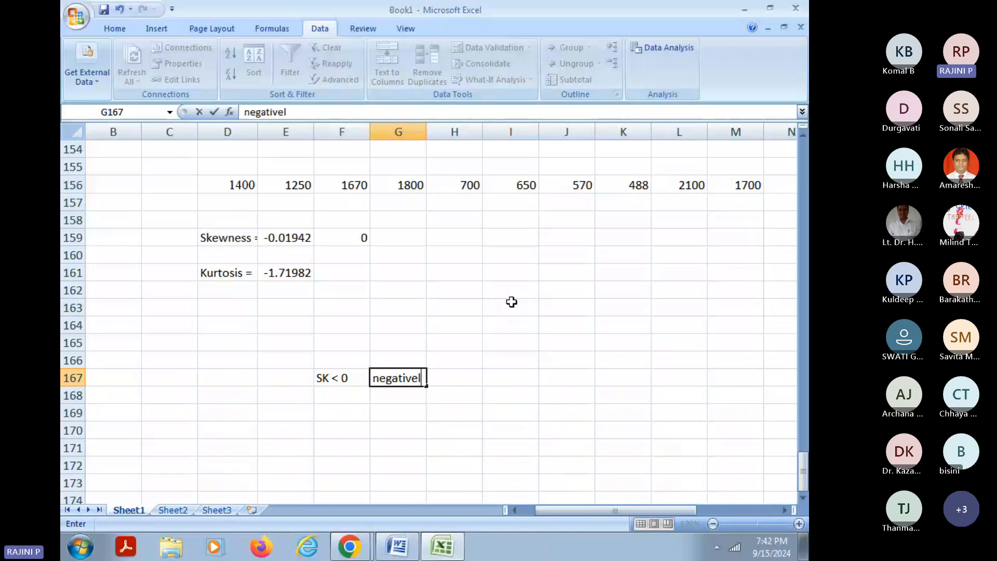
text(y skewed curve)
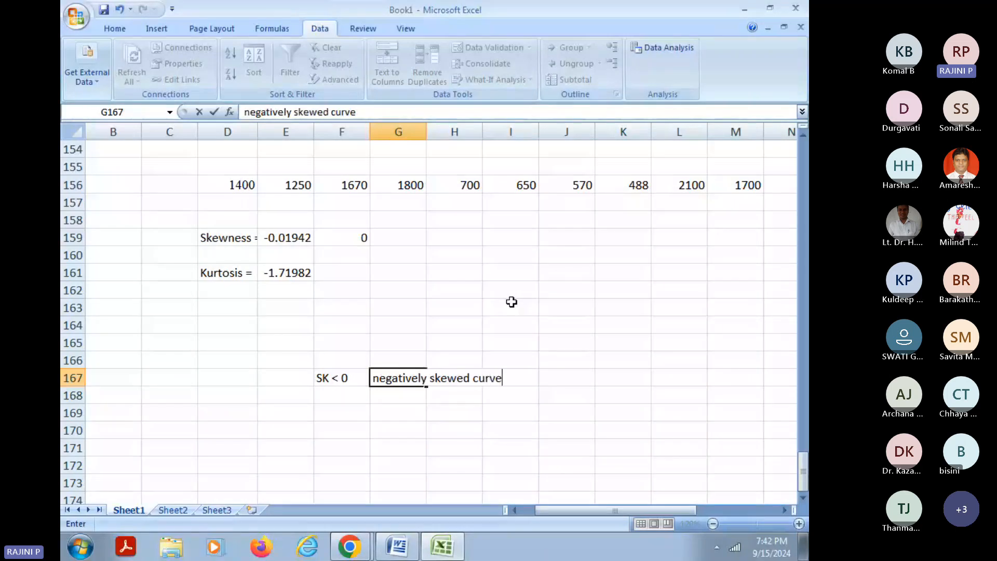
key(Return)
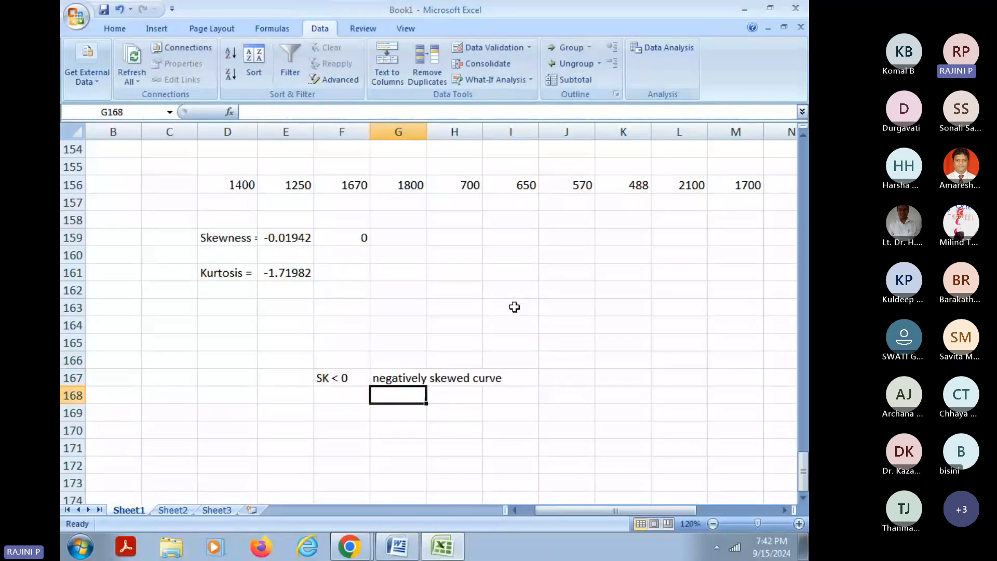
Step: Add the positive skewness rule in row 168: "SK > 0" in F168 and "Postively skewed curve" in G168
click(339, 396)
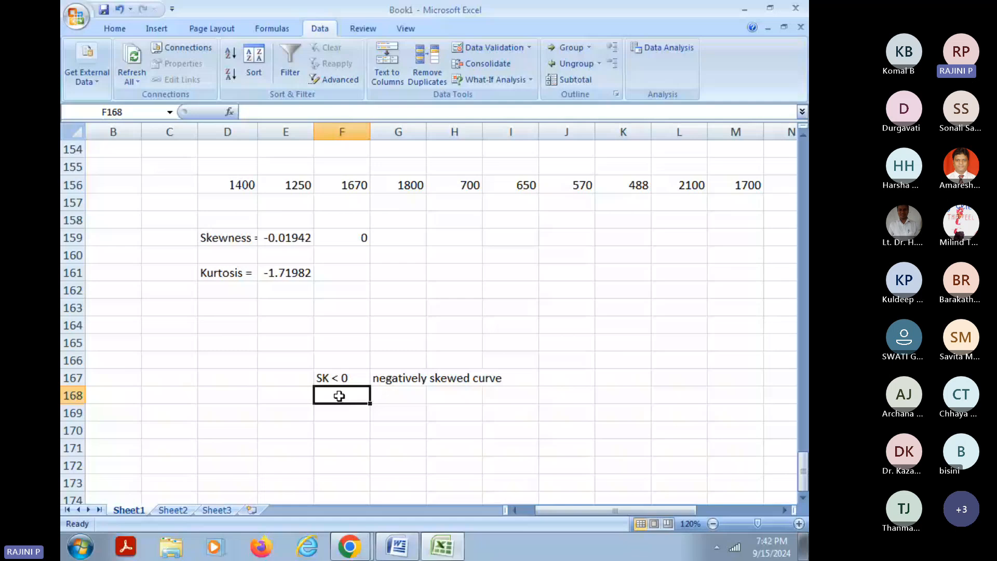
text(SK > 0)
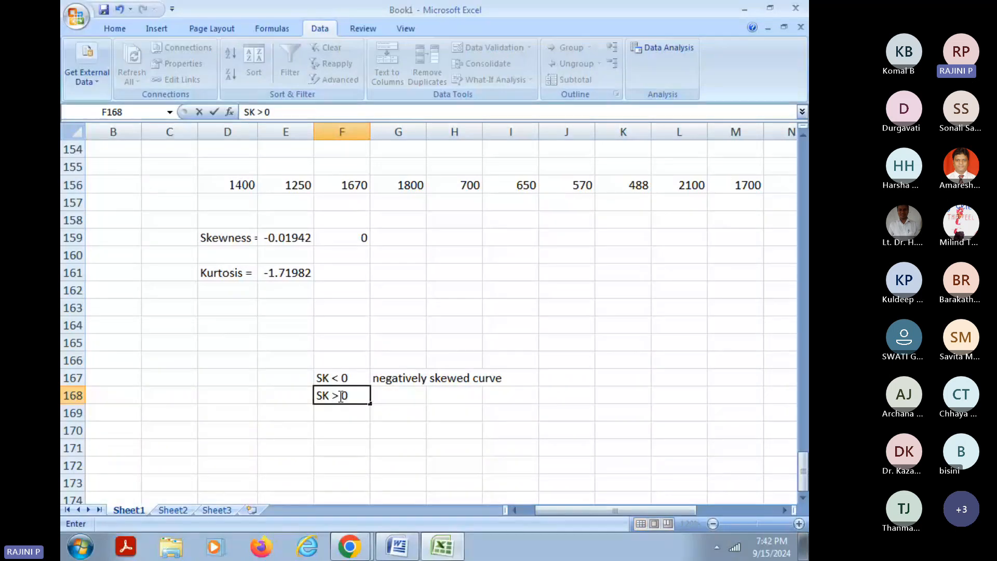
key(Tab)
text(P)
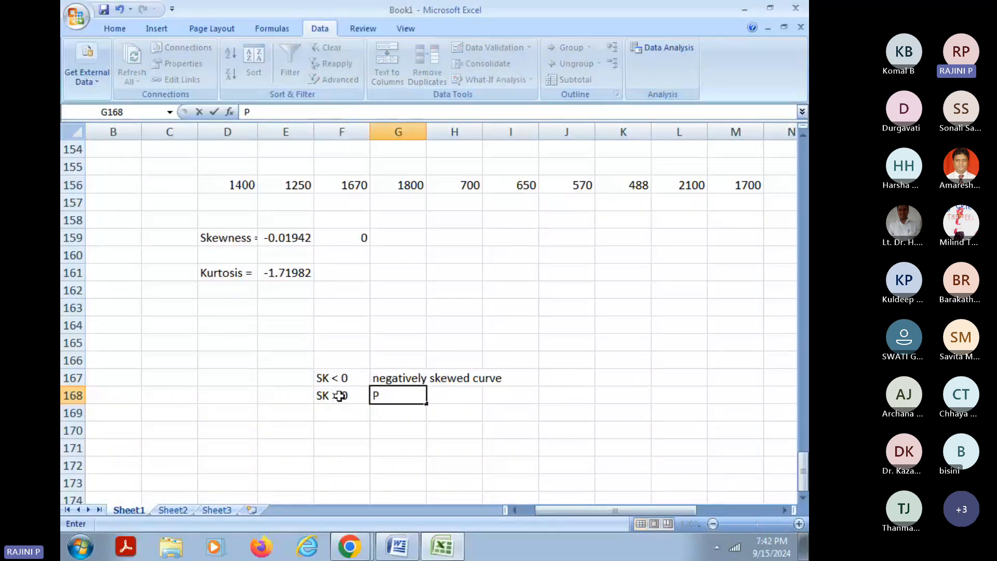
text(ostively skew)
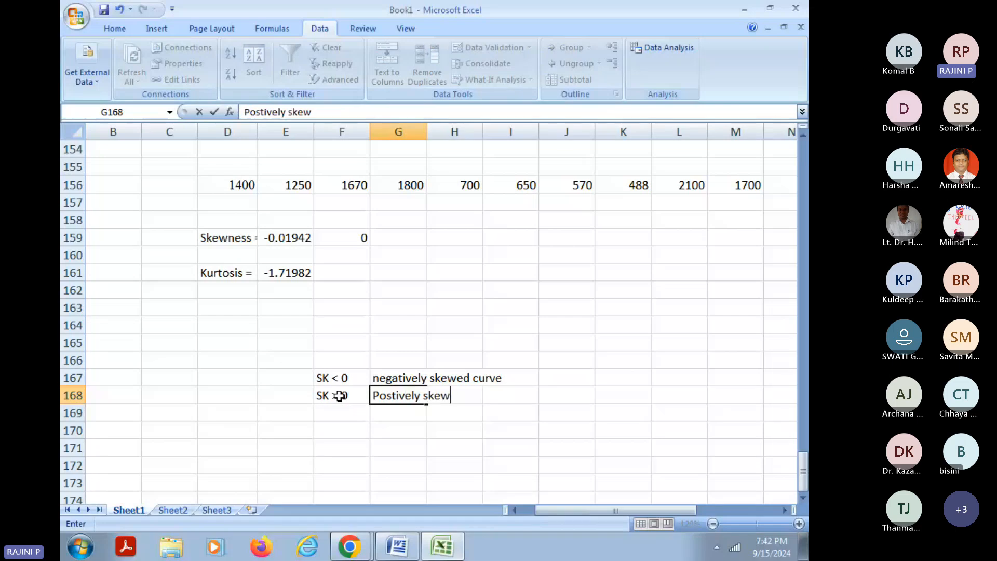
text(ed curve)
key(Return)
Step: Add the zero skewness rule in row 169: "SK = 0" in F169 and "Symmetric" in G169
key(Left)
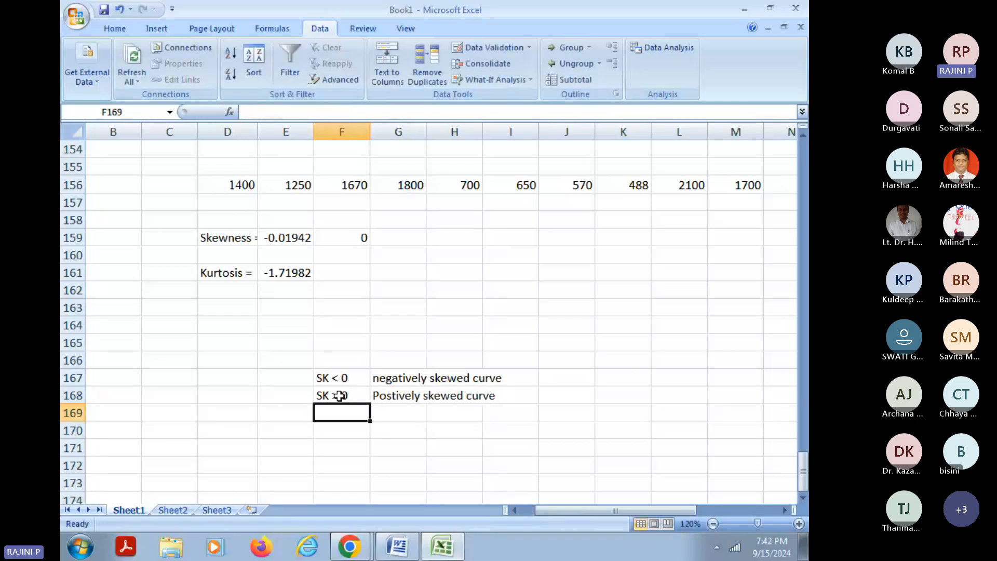
text(SK =)
key(Right)
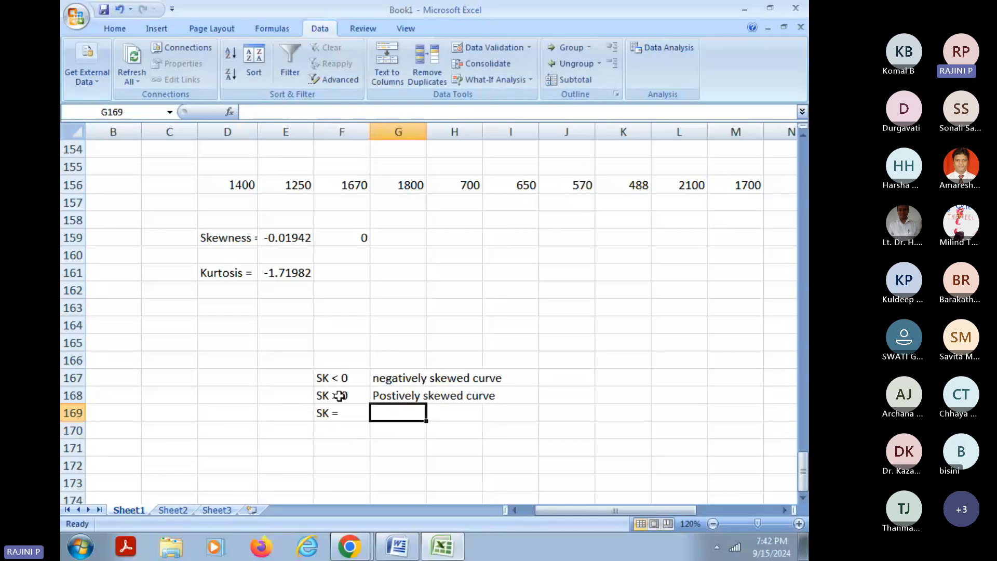
key(Left)
double_click(353, 412)
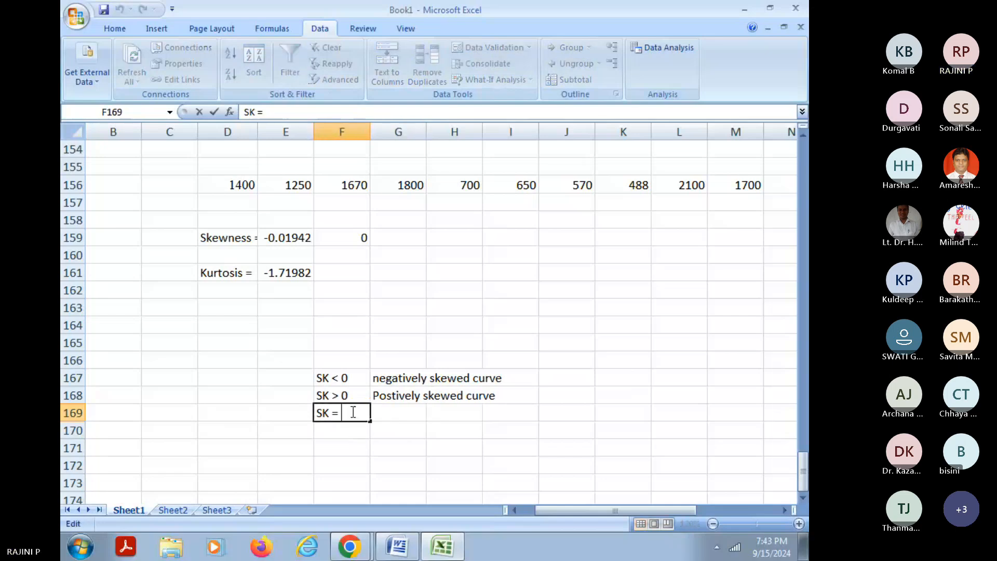
text(0)
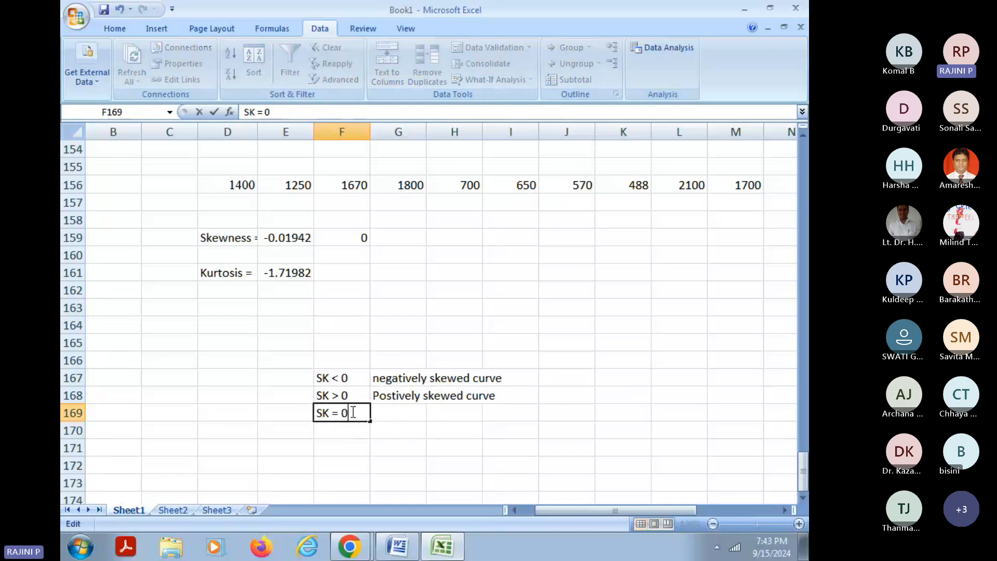
click(393, 412)
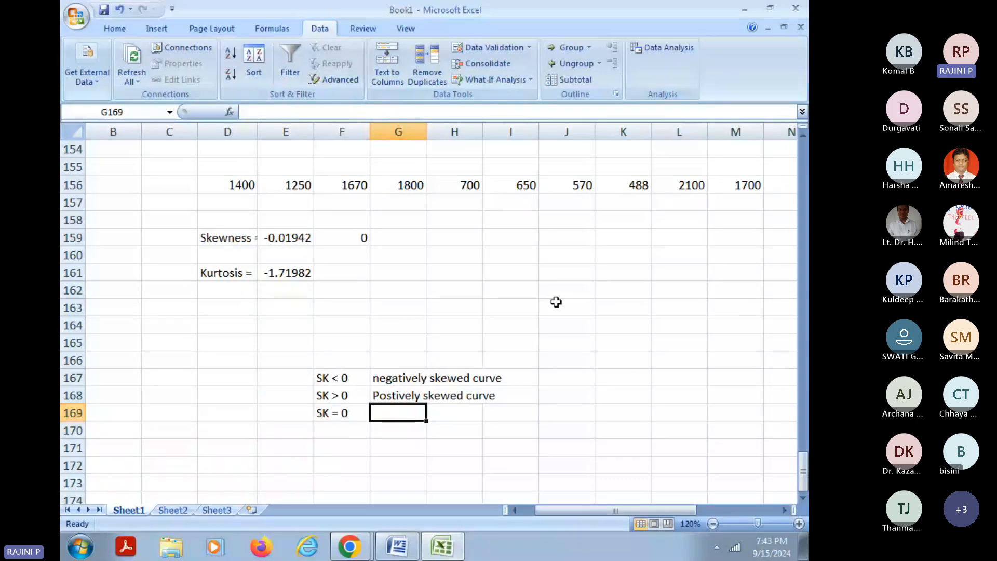
text(Symmetric)
scroll(358, 395, down, 1)
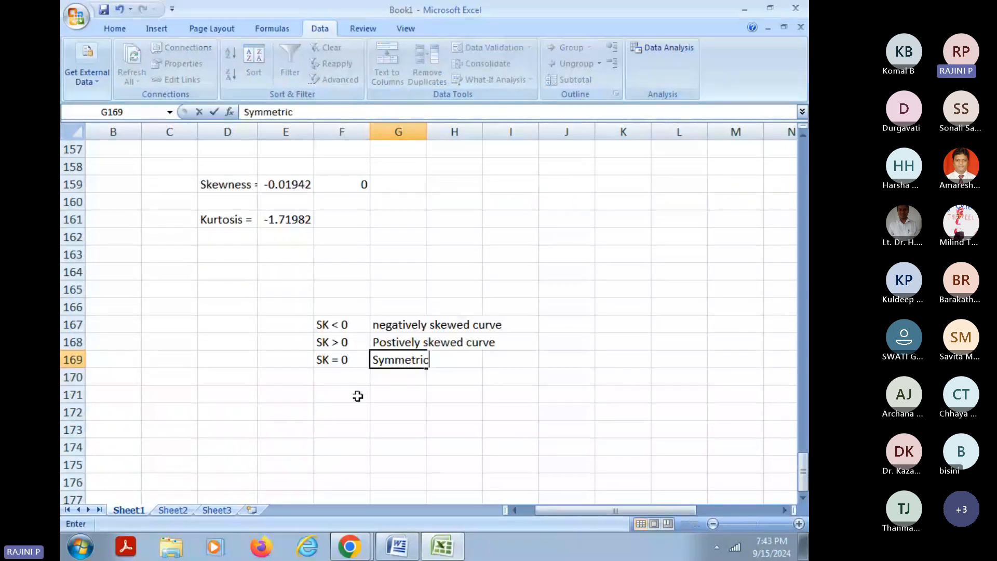
Step: Begin the kurtosis interpretation notes in cell F171 with the text "Kr"
click(351, 397)
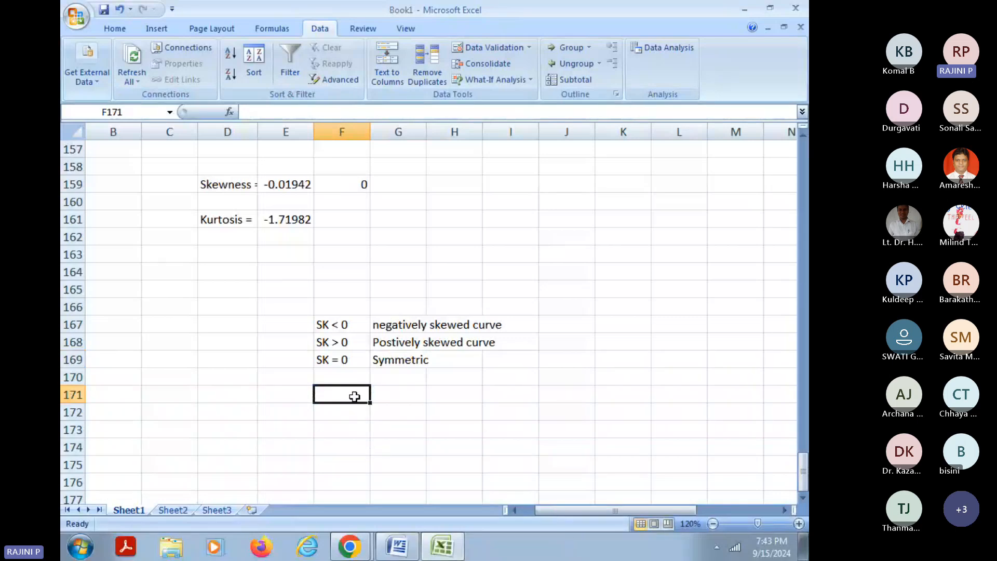
text(Kr)
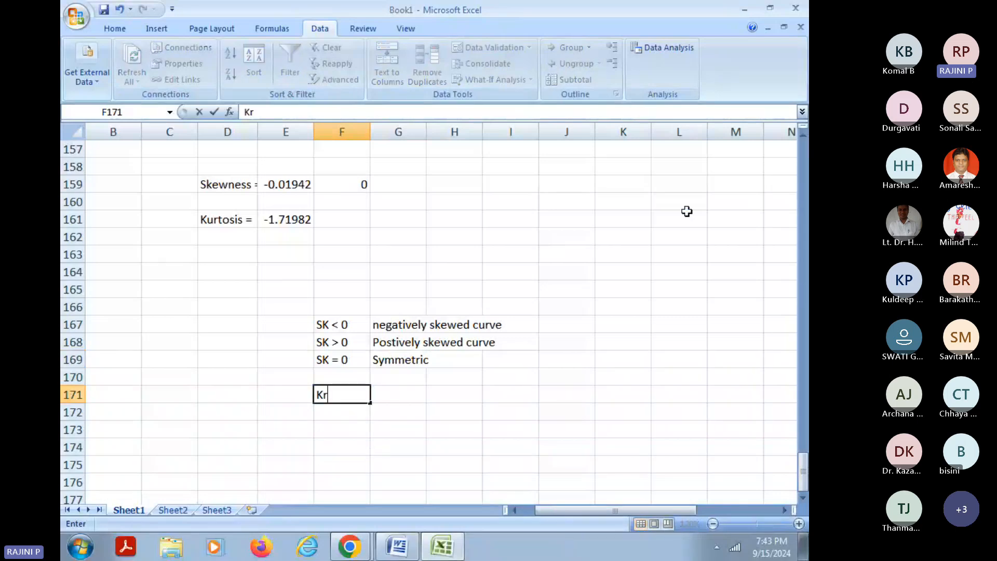
Step: Enter the criterion "Kurtosis < 3" in cell F171 below the skewness rules
key(BackSpace)
text(urtosis)
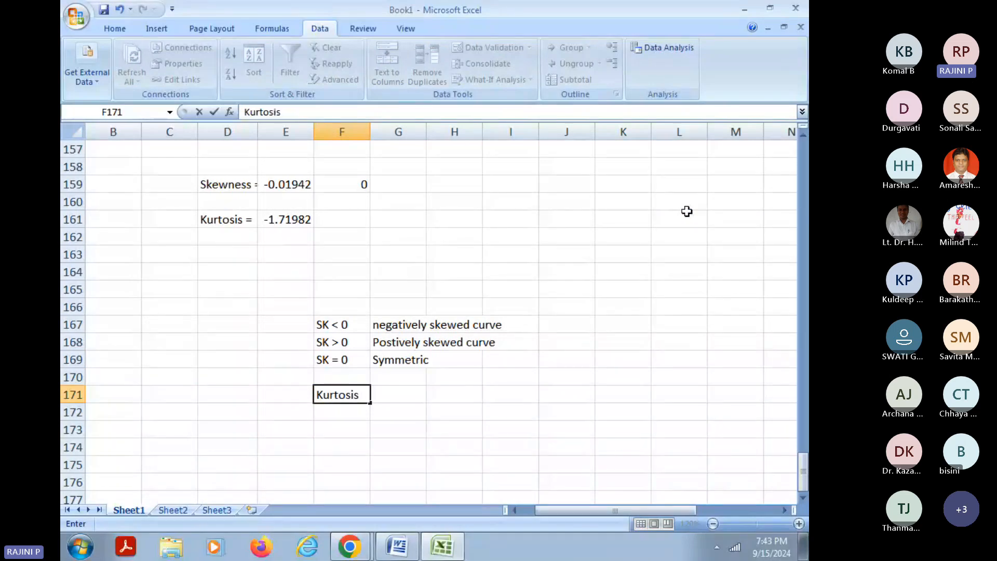
text( >)
key(BackSpace)
text(< 3)
Step: Enter "Platy curve" in cell H171 as the curve type for the kurtosis below 3
key(Tab)
key(Tab)
text(Platy )
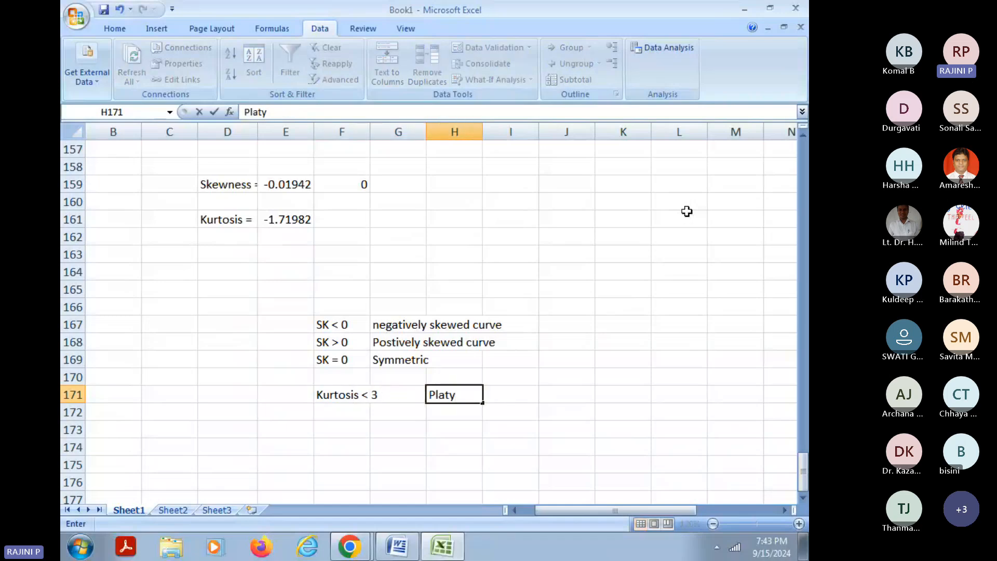
text(curve)
key(BackSpace)
key(BackSpace)
text(ve)
key(Return)
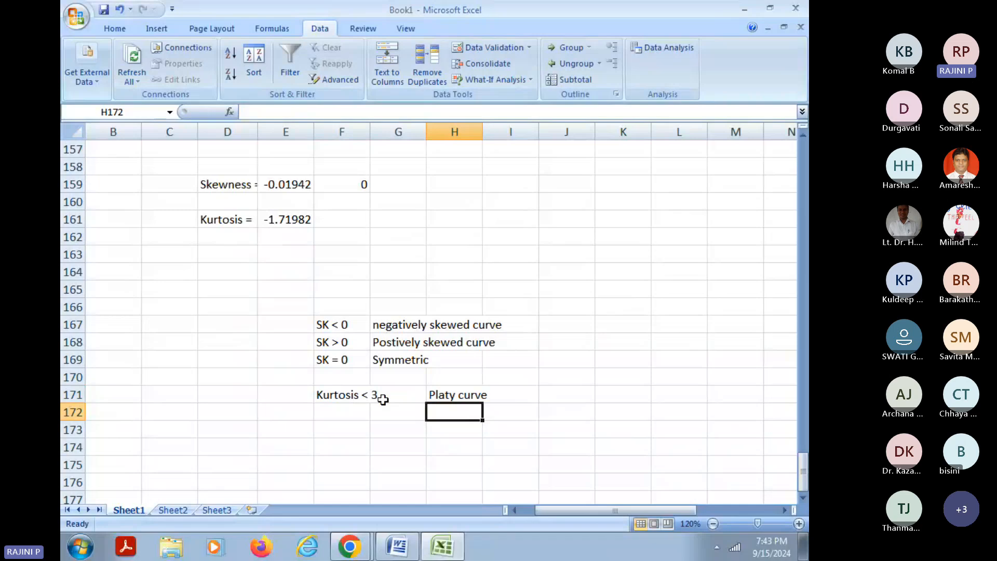
Step: Copy the kurtosis criterion from F171 to F172 and change the copy to "Kurtosis > 3"
click(351, 396)
key(ctrl+c)
click(355, 413)
key(ctrl+v)
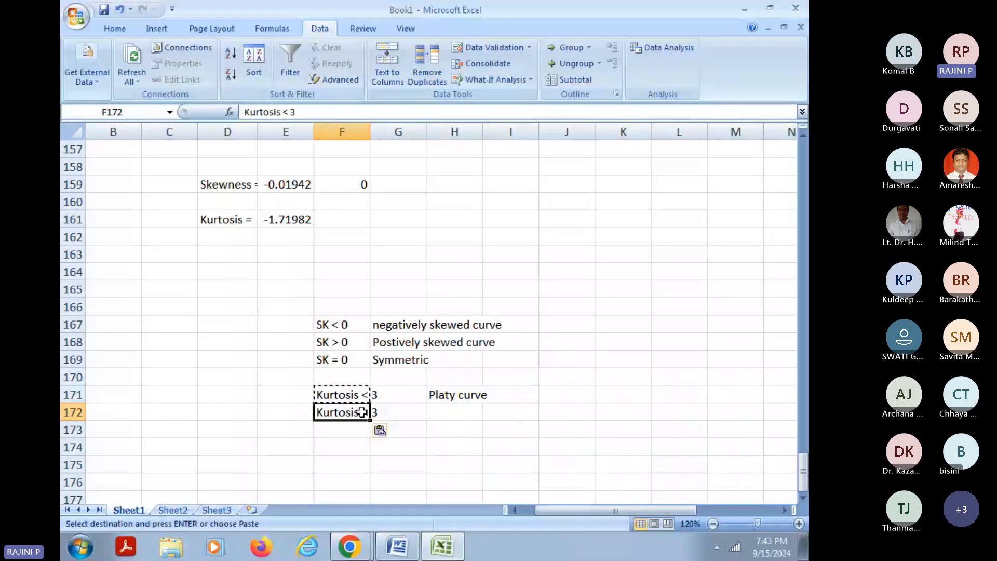
double_click(362, 412)
key(BackSpace)
text(>)
Step: Enter "Lepto curve" in cell H172 beside the second kurtosis criterion
click(455, 413)
text(L)
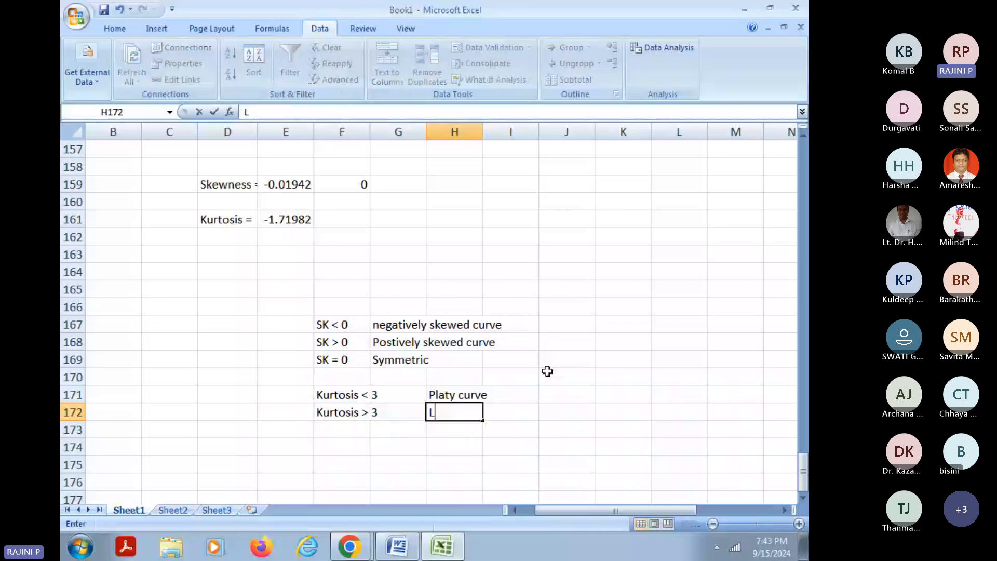
text(epto curve)
key(Return)
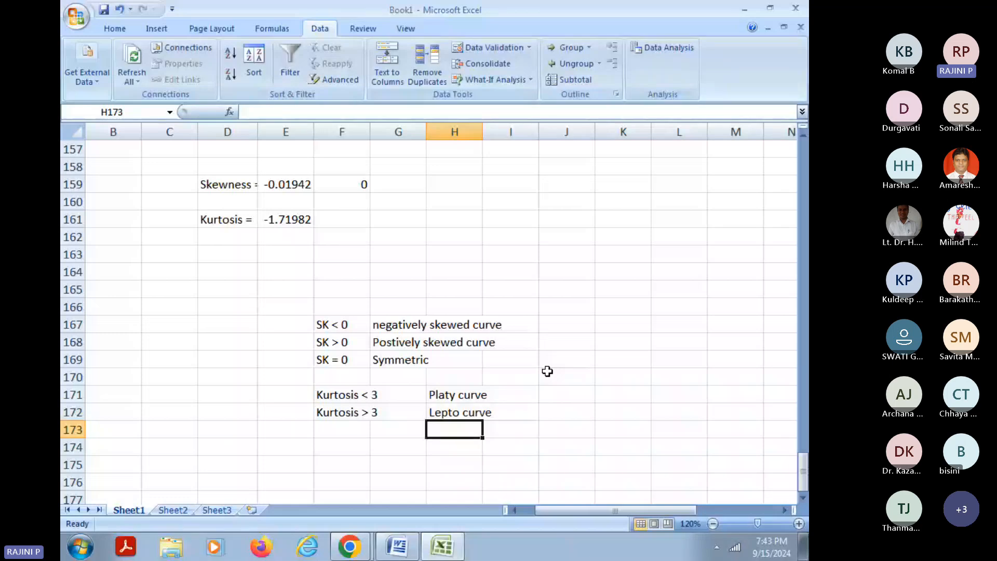
Step: Copy the criterion from F172 to F173 and change the copy to "Kurtosis = 3"
key(Left)
key(Left)
click(353, 414)
key(ctrl+c)
click(351, 429)
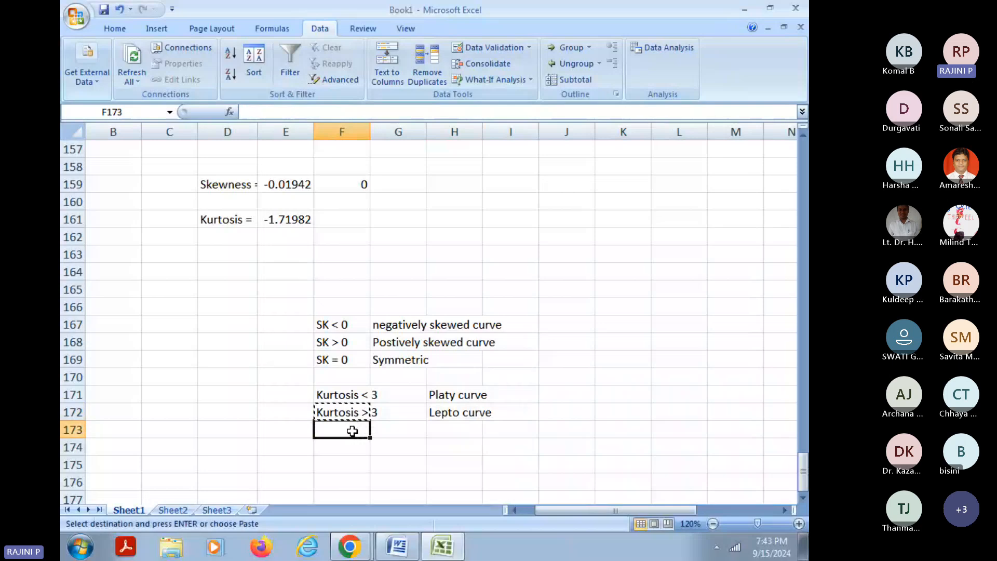
key(ctrl+v)
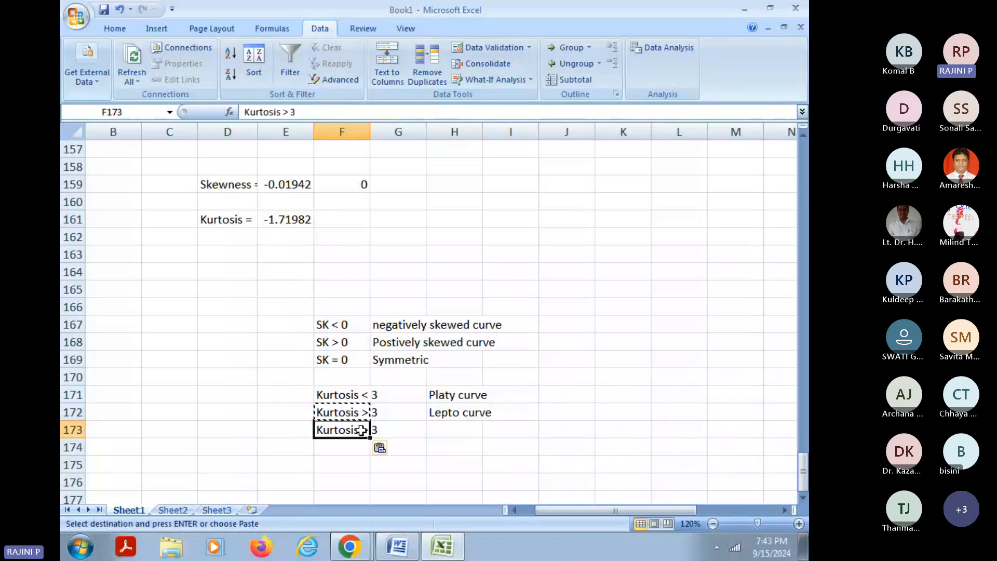
double_click(361, 430)
key(BackSpace)
text(=)
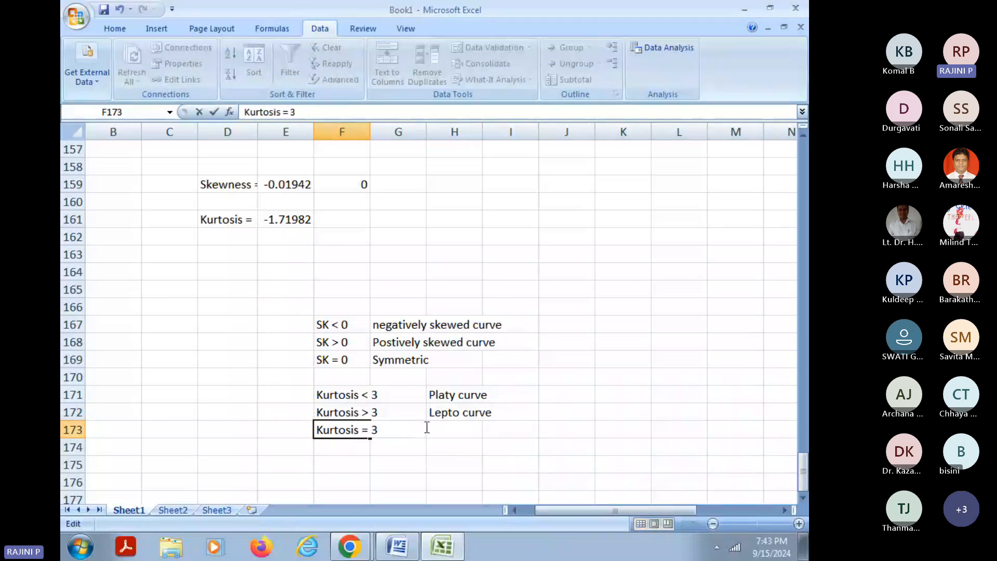
Step: Enter "Meso curve" in cell H173 beside the third kurtosis criterion
click(446, 430)
text(M)
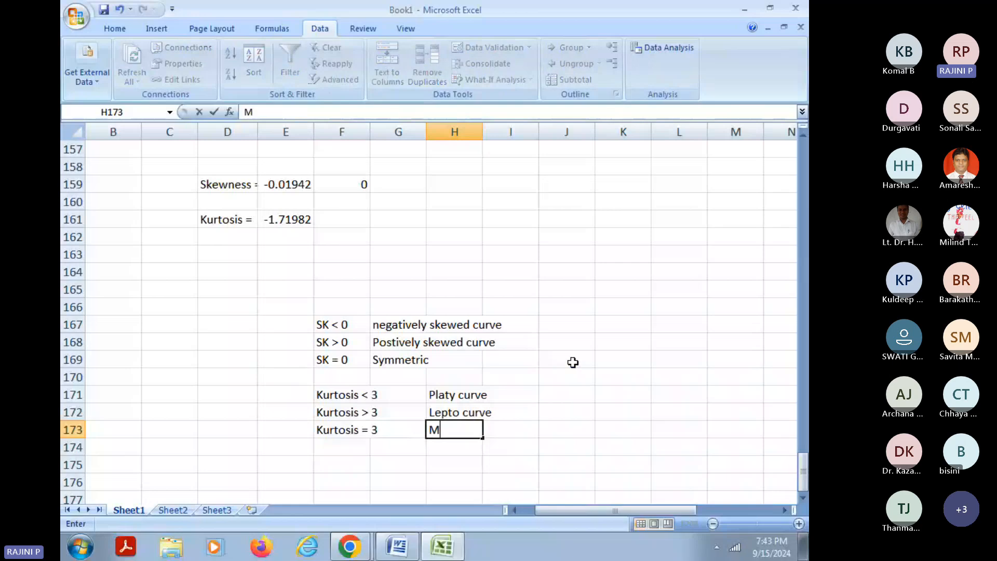
text(eso curve)
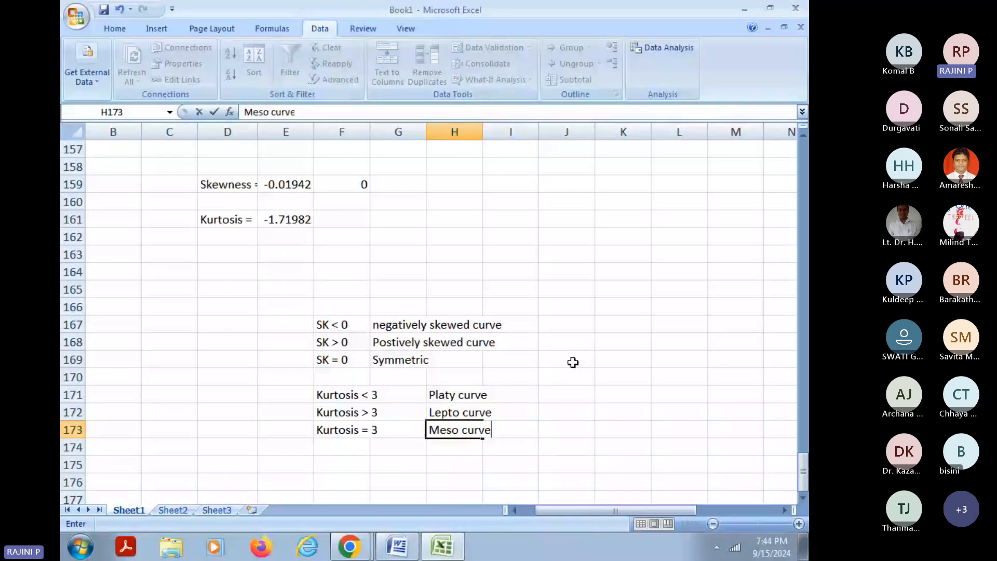
key(Return)
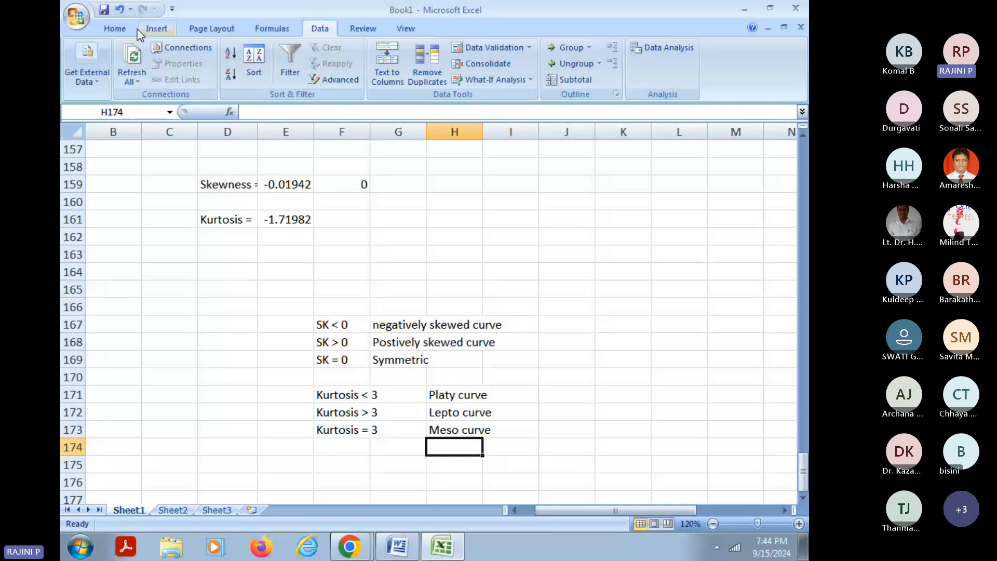
Step: Fill the "SK = 0", "Symmetric", "Kurtosis = 3" and "Meso curve" cells with yellow
click(116, 28)
click(403, 359)
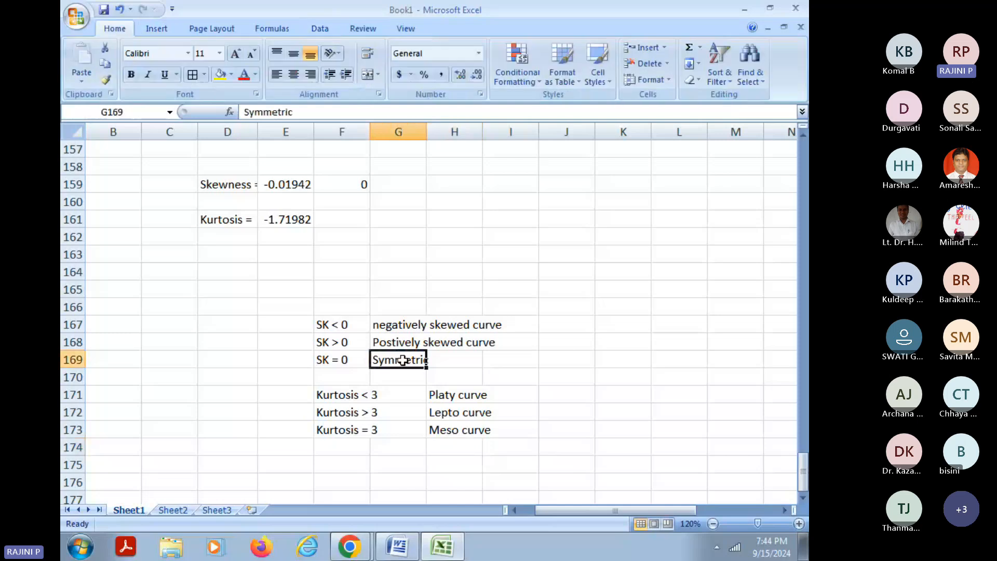
click(221, 74)
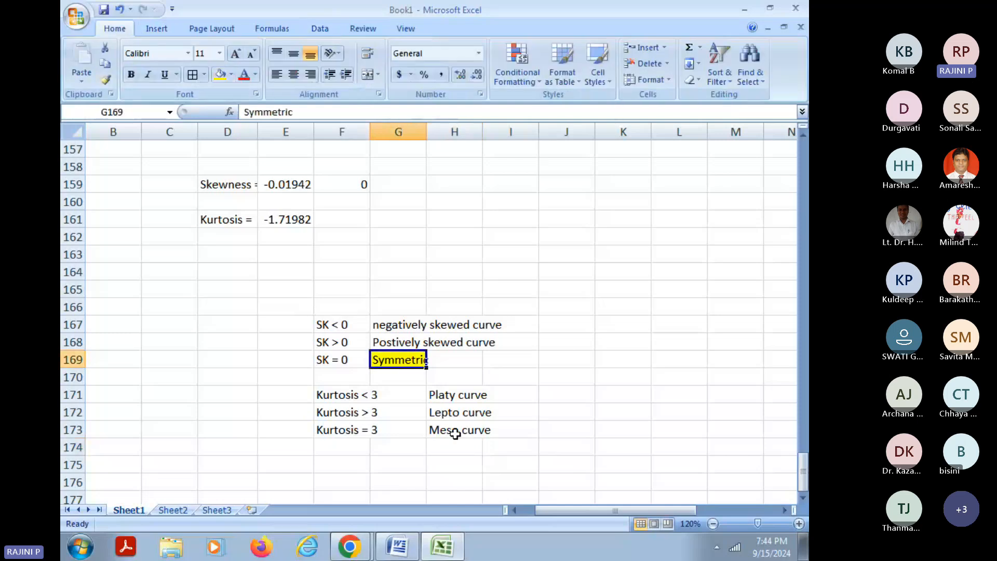
click(455, 435)
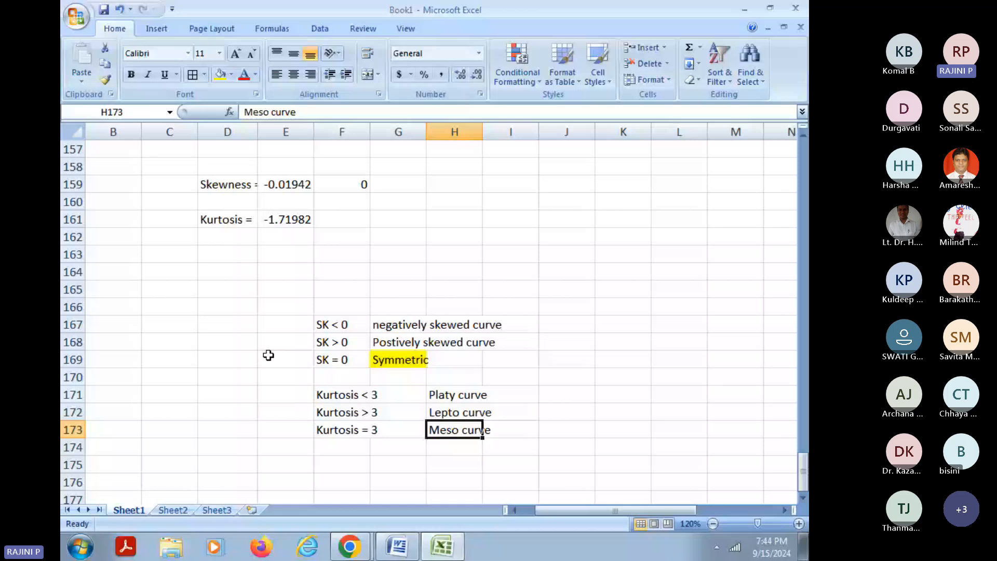
click(220, 73)
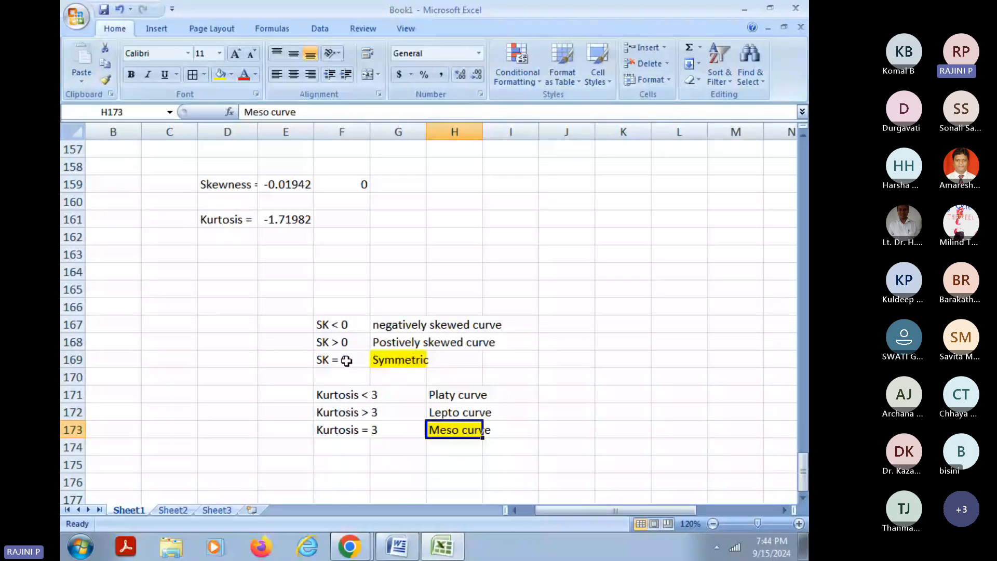
key(Left)
key(Left)
click(224, 76)
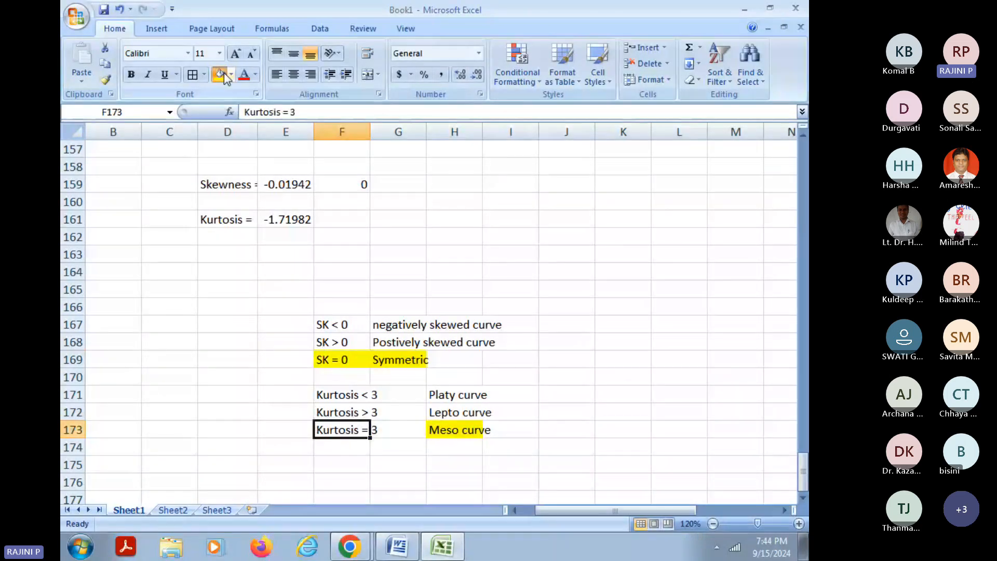
click(224, 76)
Step: Widen column F so that the kurtosis criteria fit inside their cells
click(567, 394)
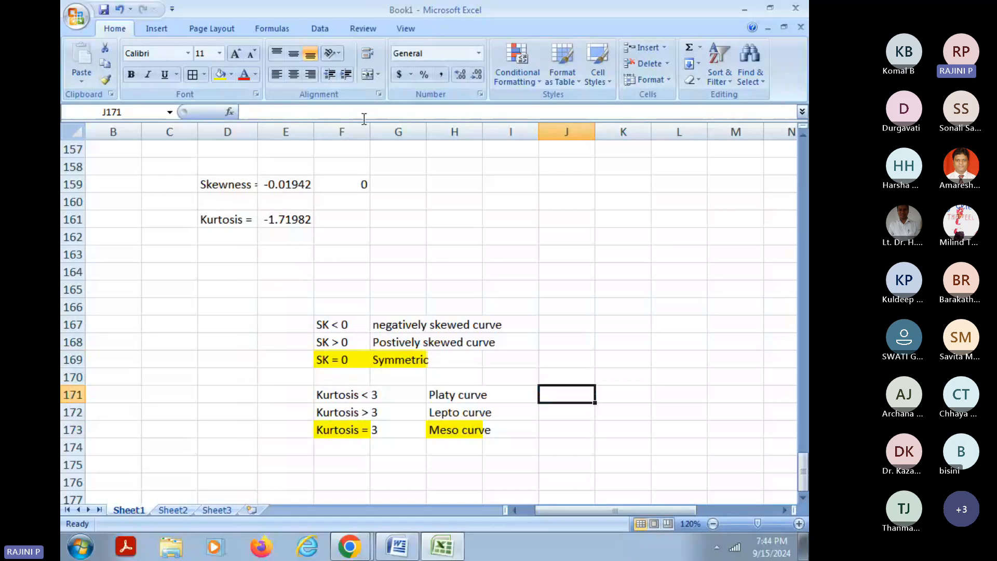
drag(370, 132, 390, 134)
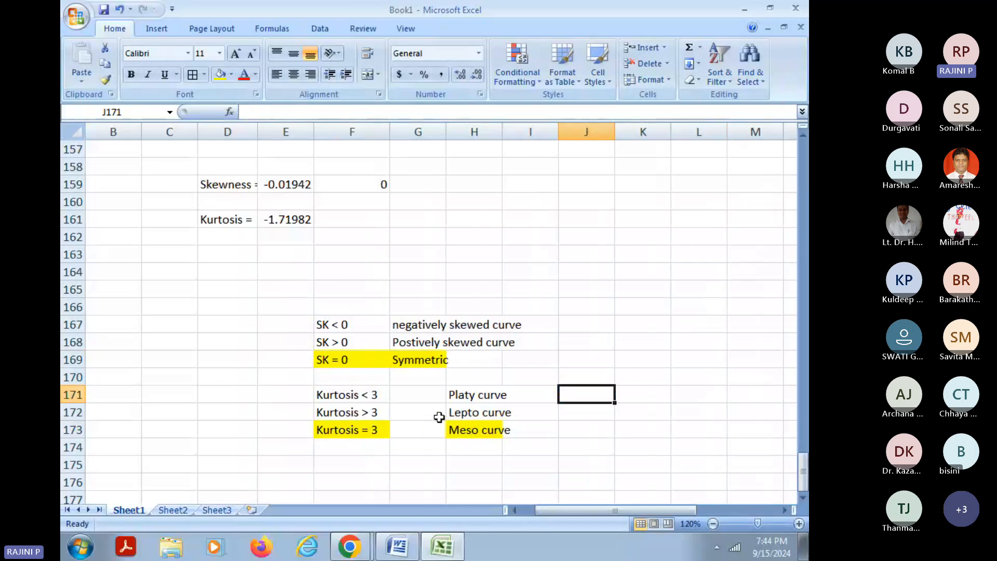
click(448, 463)
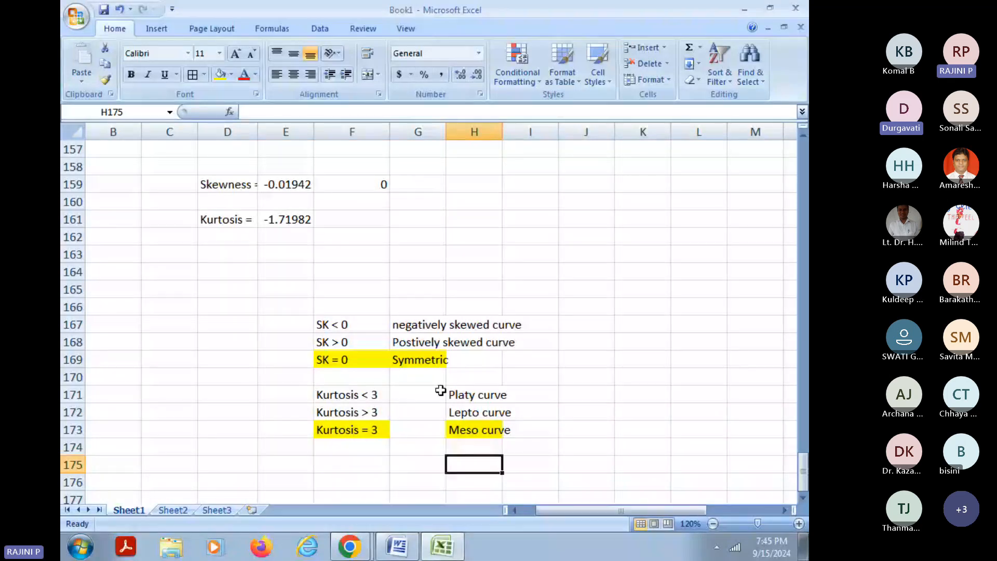
Step: Review the data in row 156 and compare the skewness and kurtosis results with the curve criteria in rows 167 to 173
scroll(429, 432, up, 1)
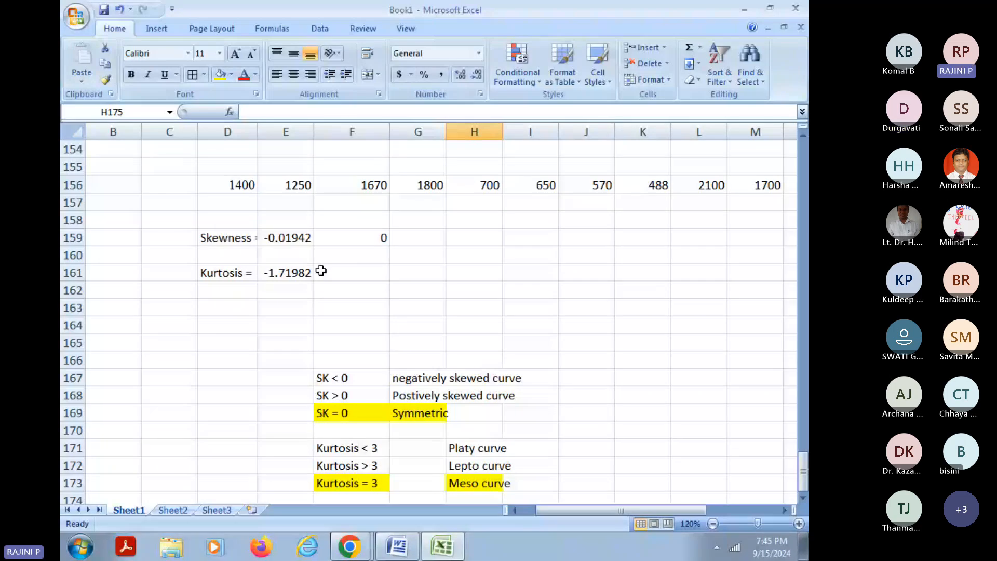
click(500, 295)
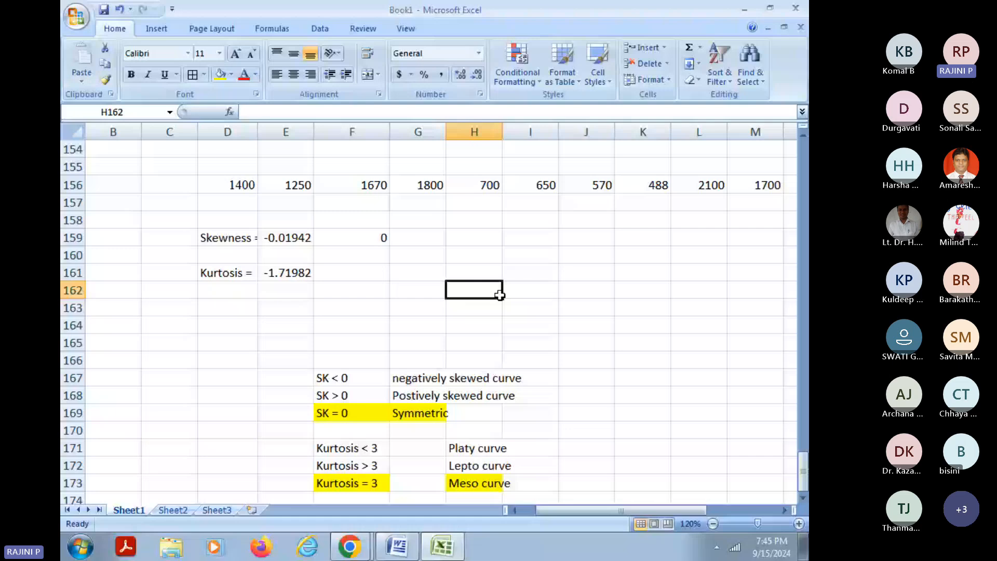
drag(499, 295, 556, 305)
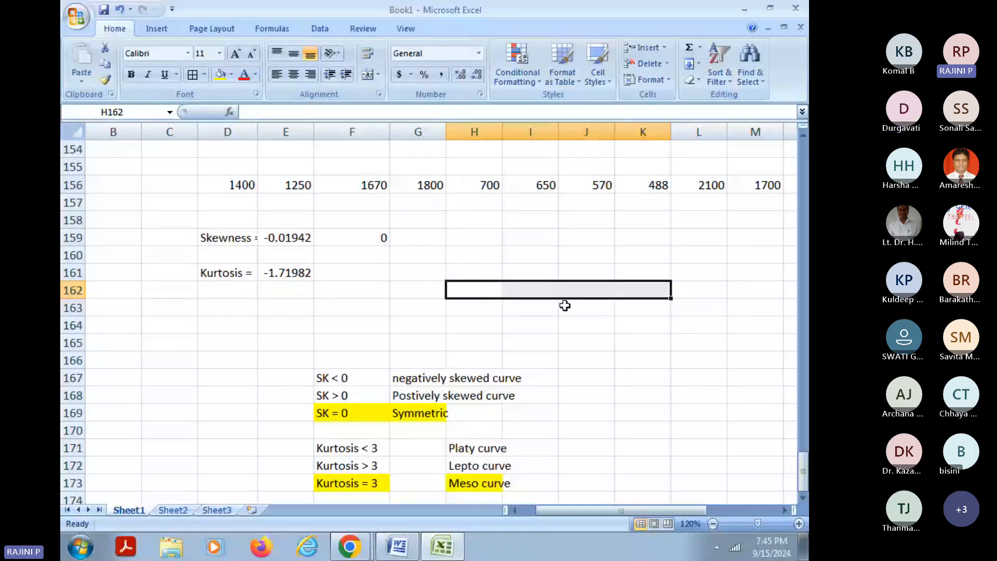
click(382, 239)
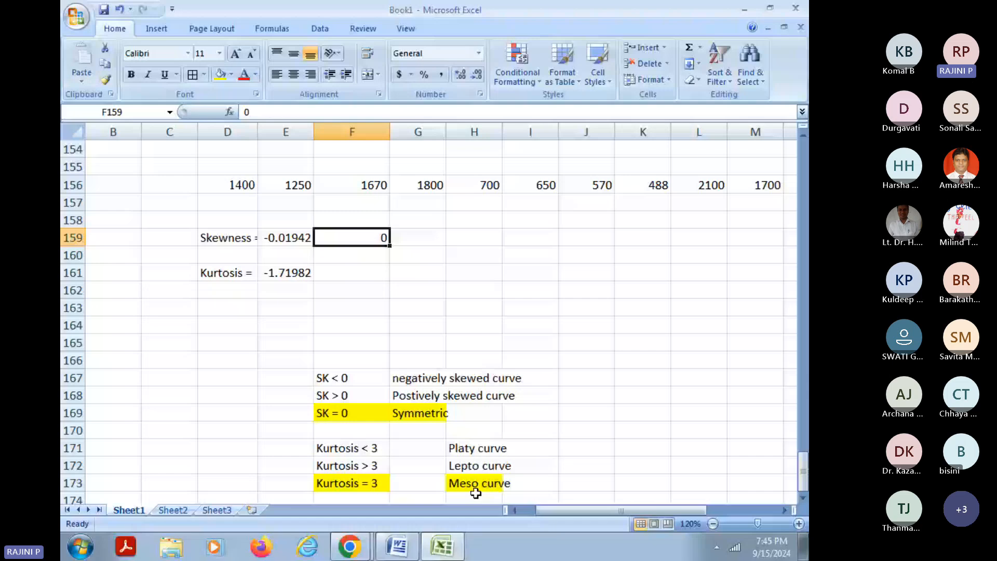
drag(228, 185, 583, 185)
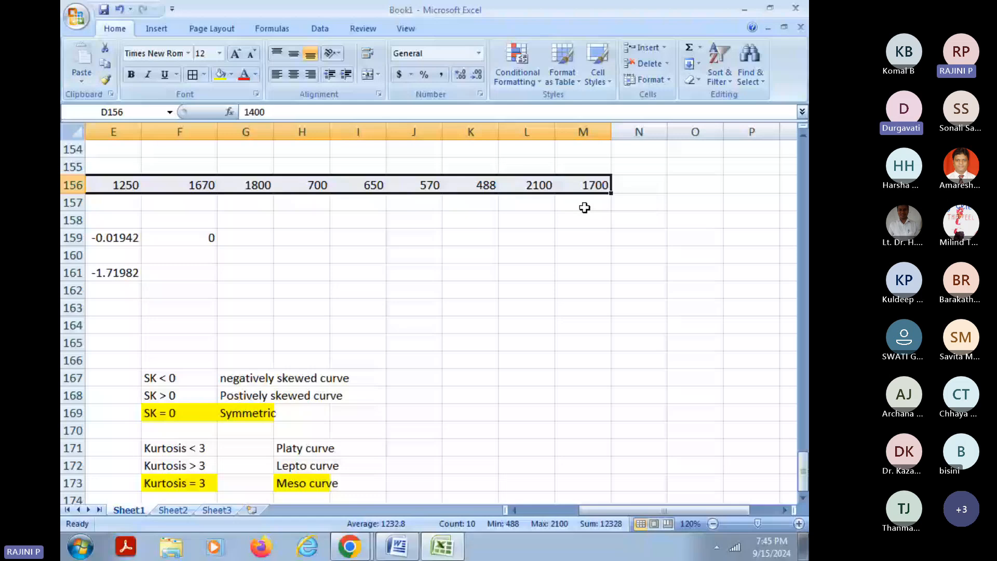
click(494, 287)
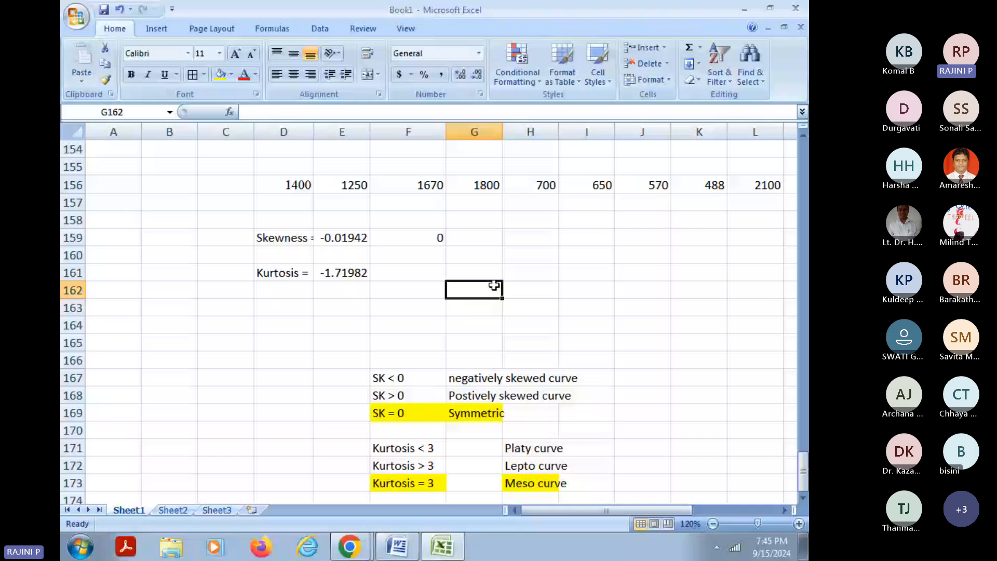
drag(341, 238, 342, 273)
scroll(386, 426, up, 2)
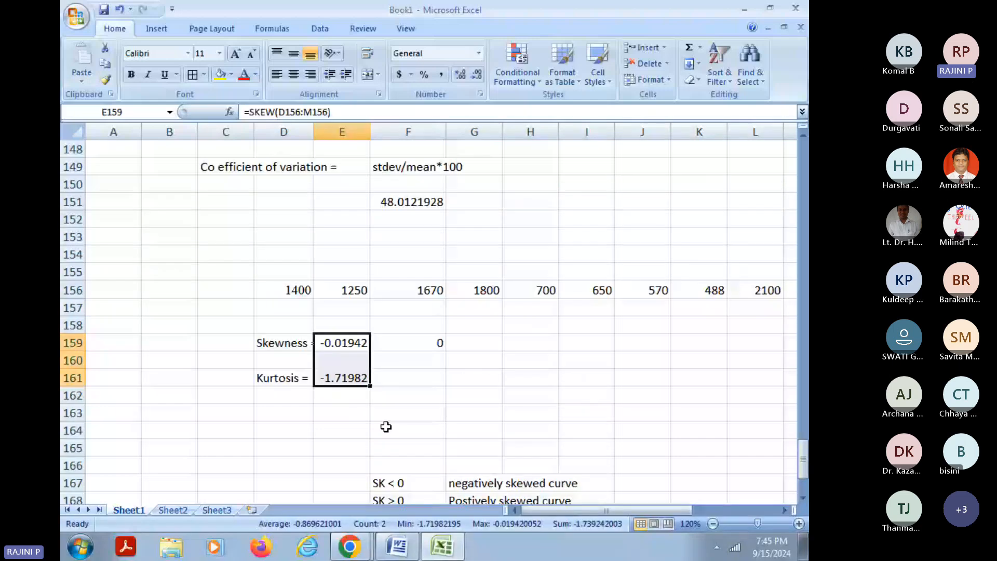
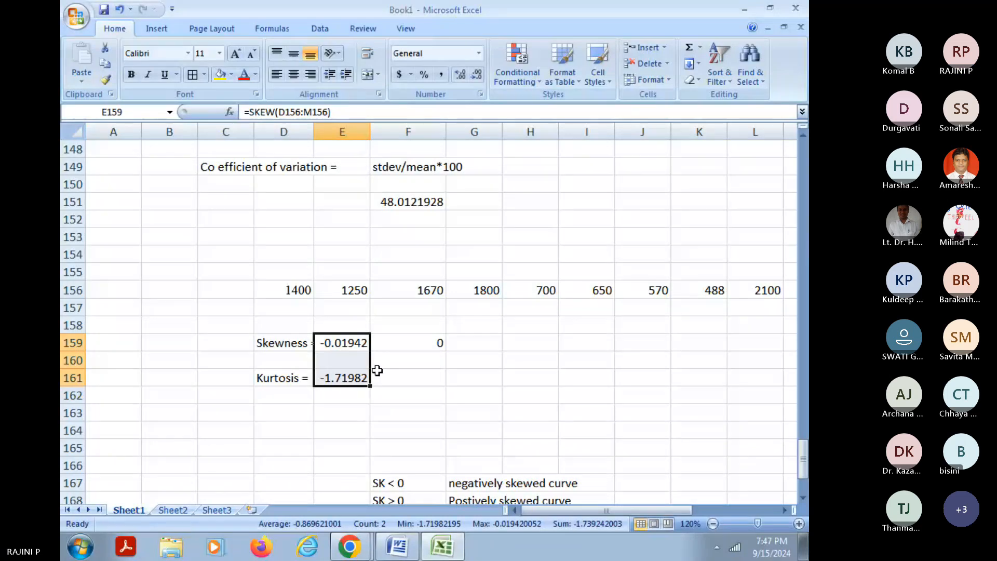
scroll(377, 370, down, 4)
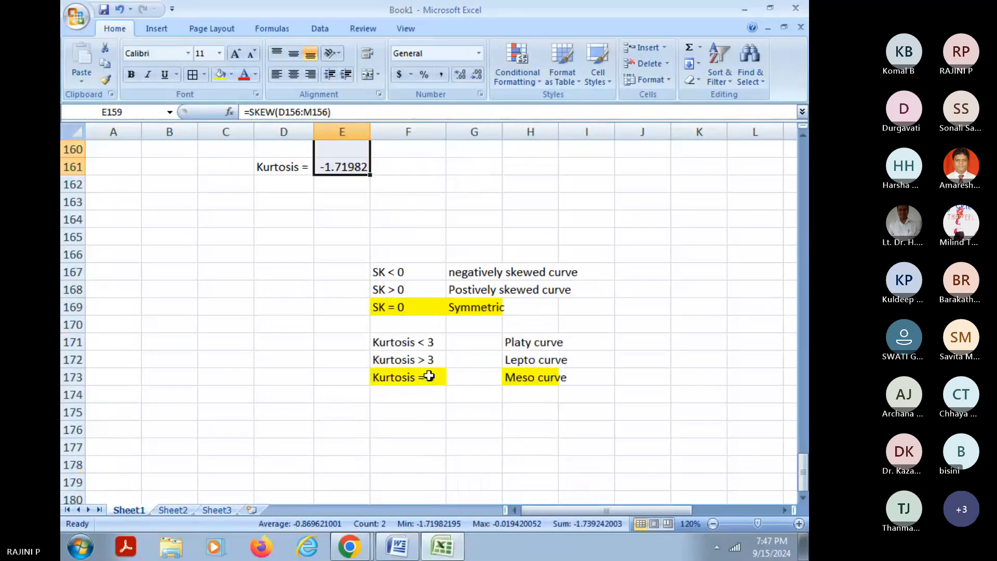
click(427, 447)
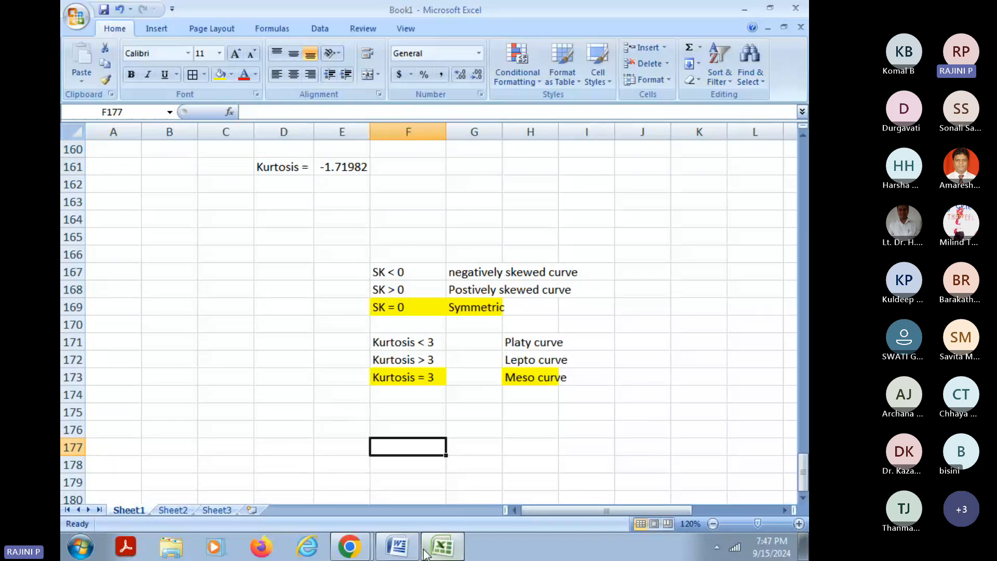
Step: Switch to the Word document FDP_15.09.2024 and read problem 9 about the machine's defective articles, marking its key phrases
click(398, 546)
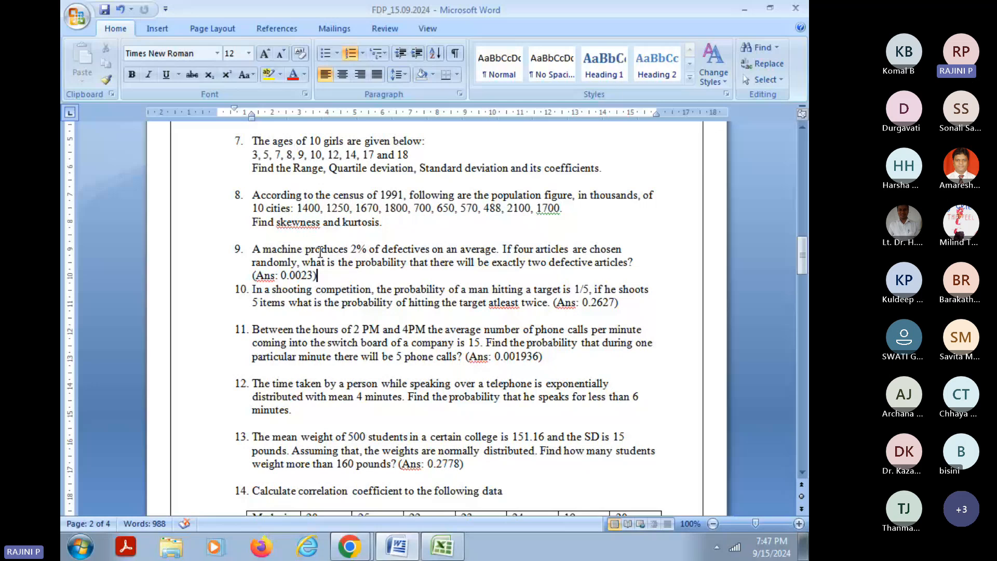
drag(252, 249, 447, 253)
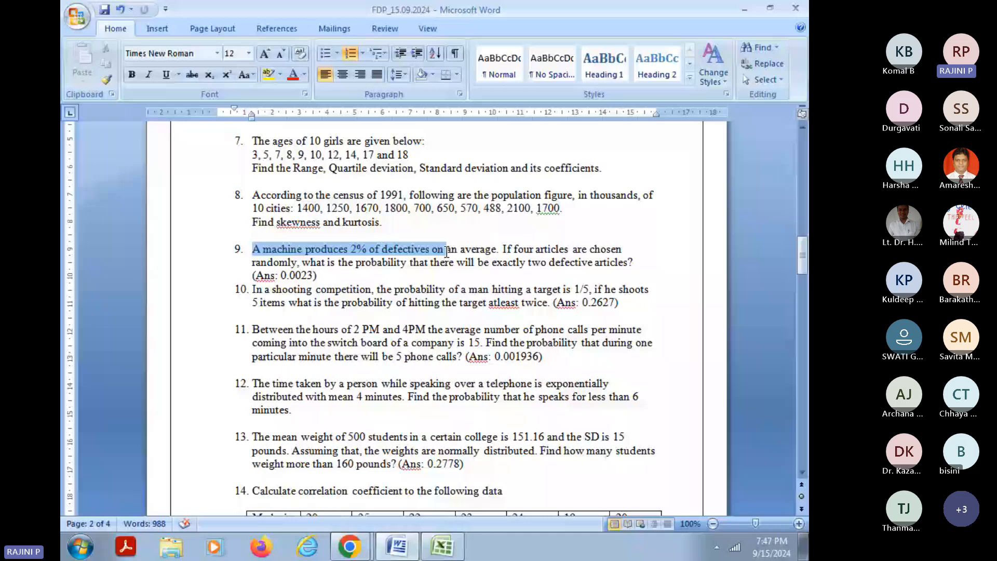
drag(502, 249, 611, 264)
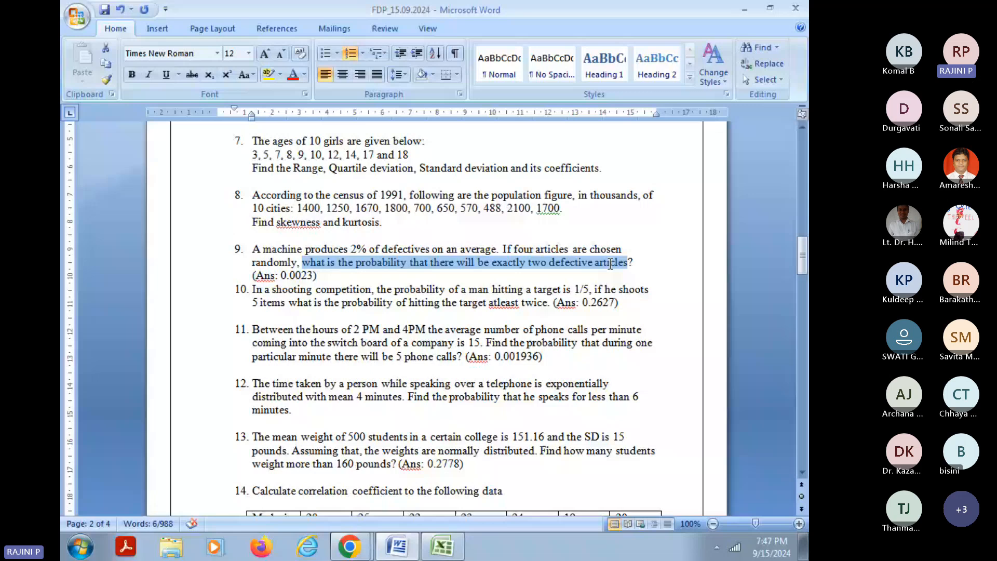
click(413, 265)
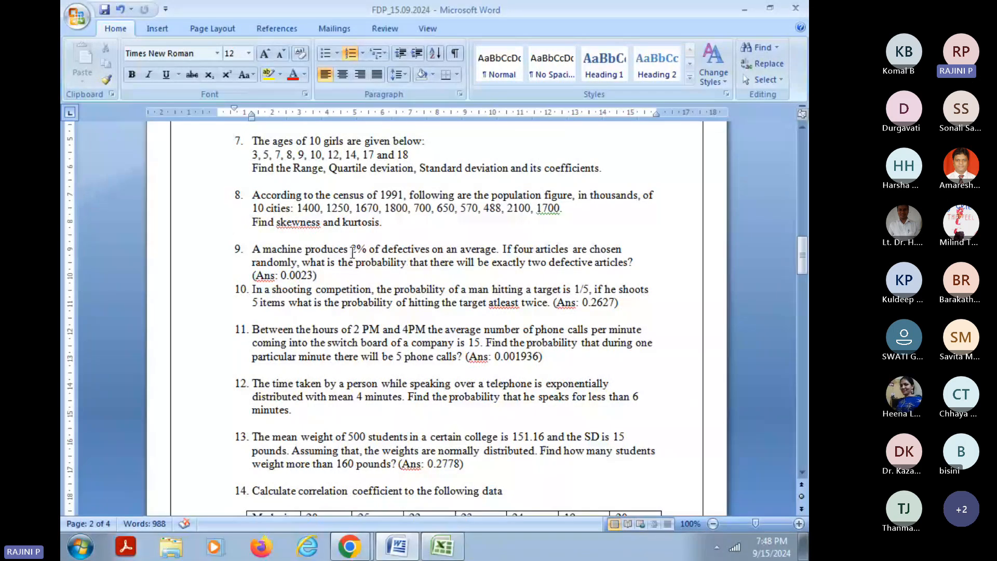
drag(352, 253, 416, 258)
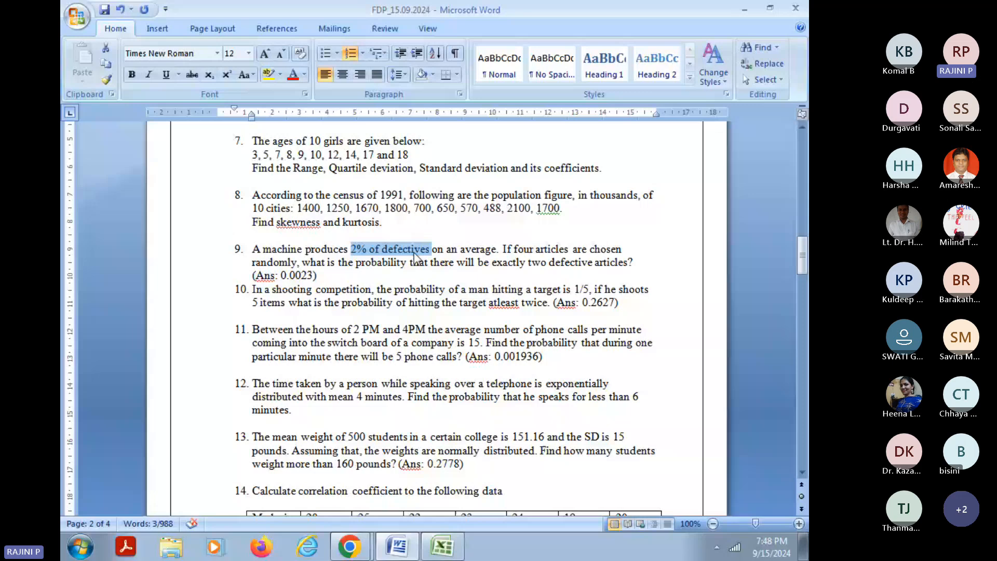
Step: Reread what problem 9 asks, marking the phrase "probability that there will be exactly two defective articles"
click(420, 273)
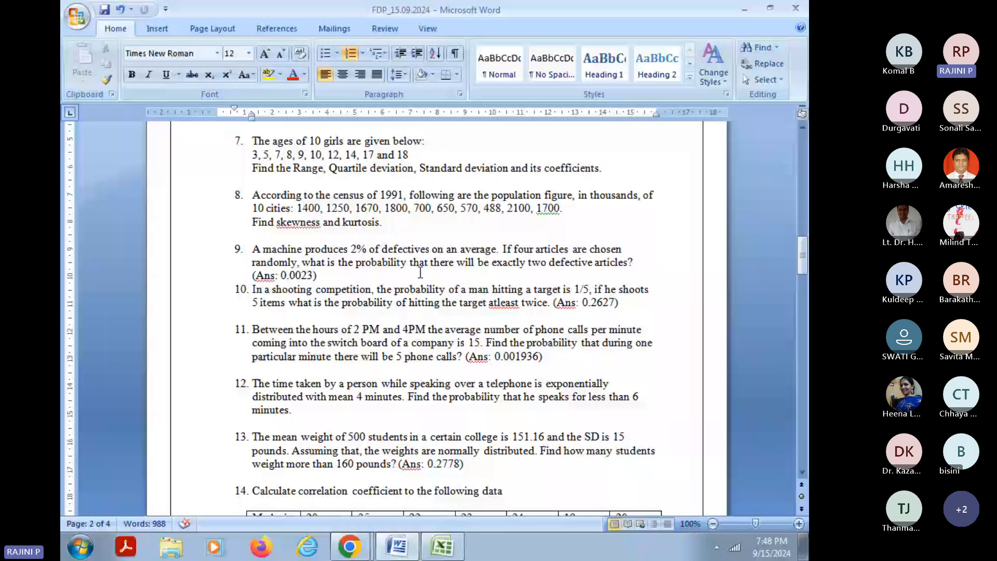
drag(356, 262, 627, 262)
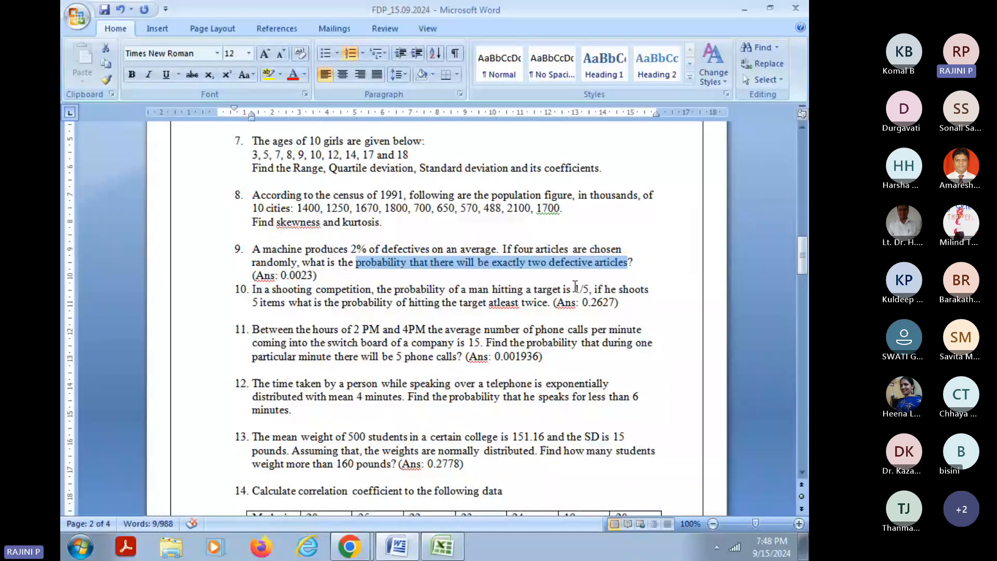
click(542, 294)
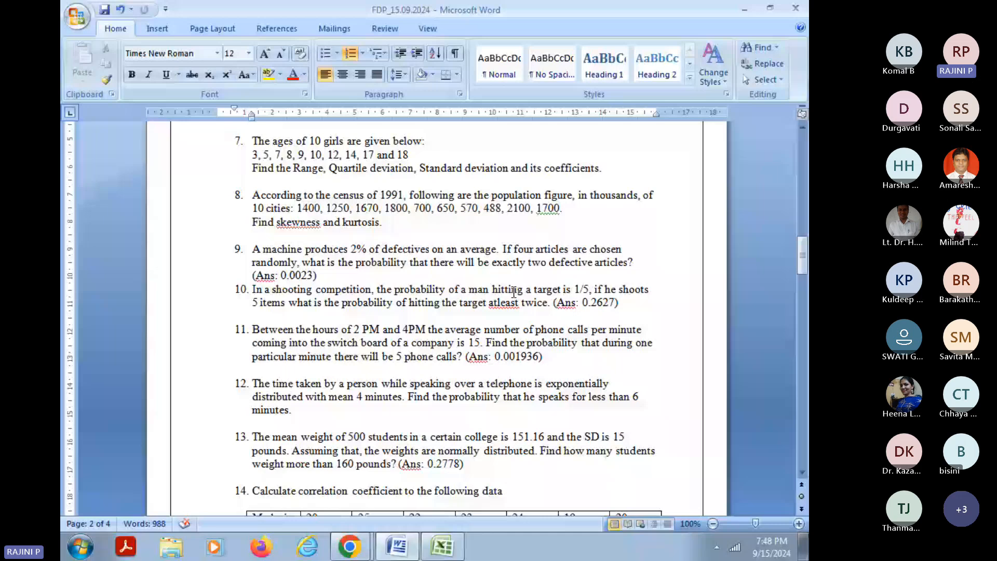
Step: Switch to the Excel workbook Book1 and enter the labels "n =", "p =" and "x =" in F177 to F179
key(alt+Tab)
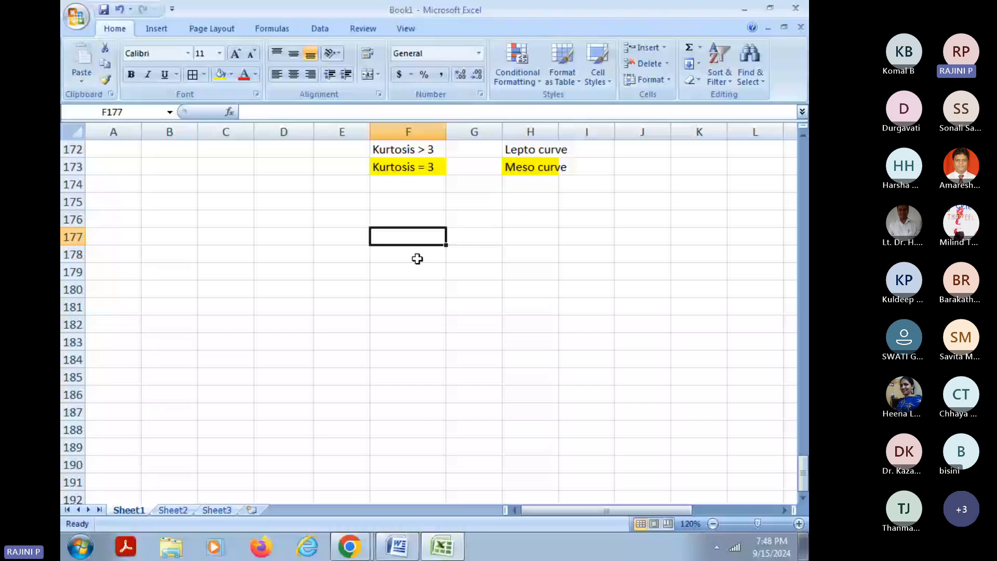
text(n =)
key(Return)
text(p)
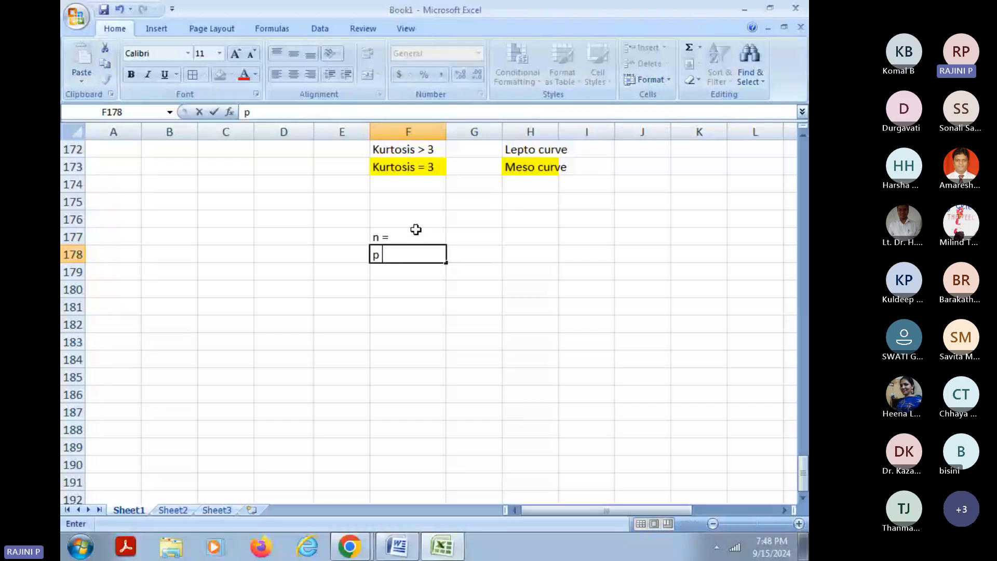
text( =)
key(Return)
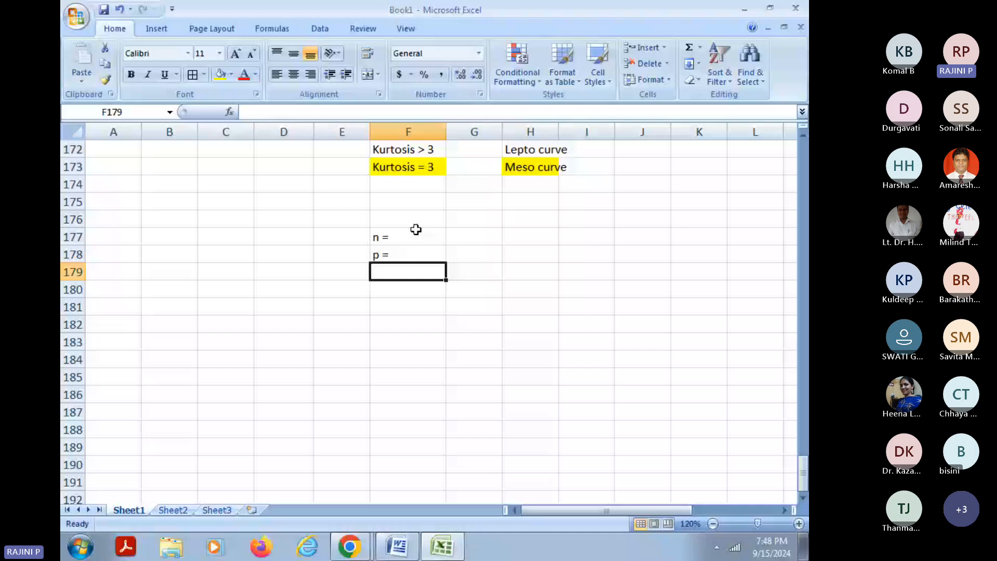
text(x =)
Step: Take the values for n, p and x from problem 9 in Word and enter 4, 0.02 and 2 in Excel cells G177 to G179
drag(471, 236, 470, 260)
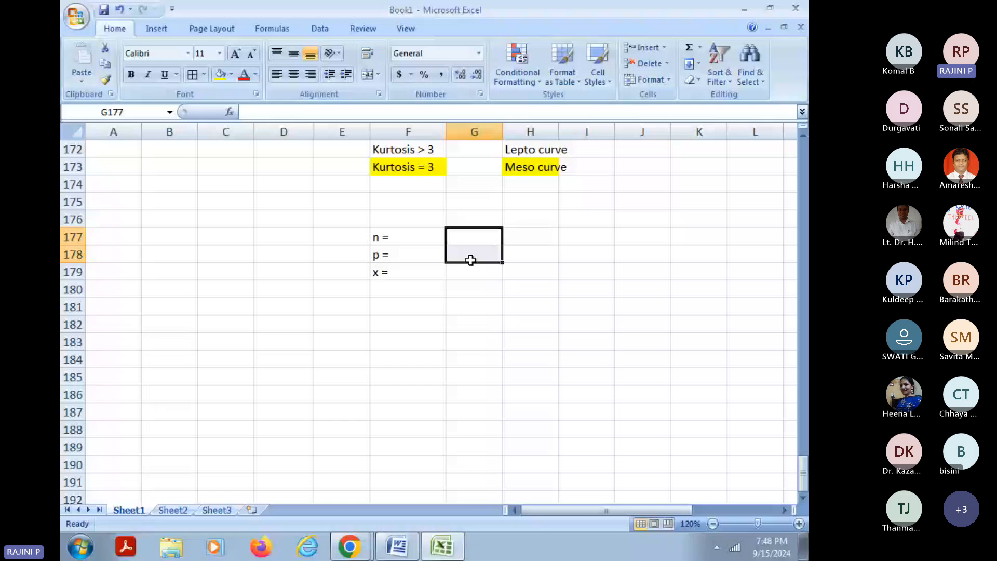
key(alt+Tab)
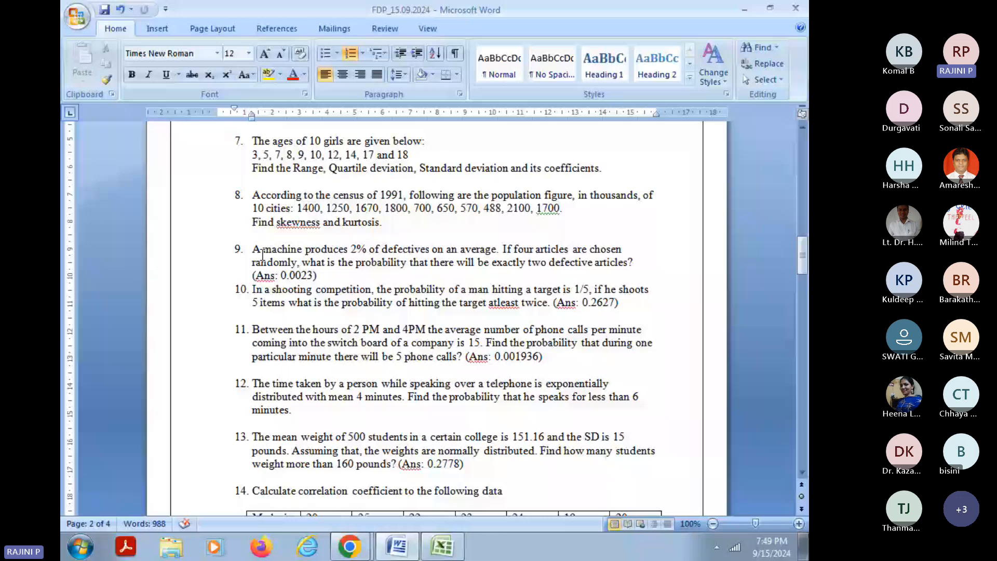
drag(356, 249, 367, 247)
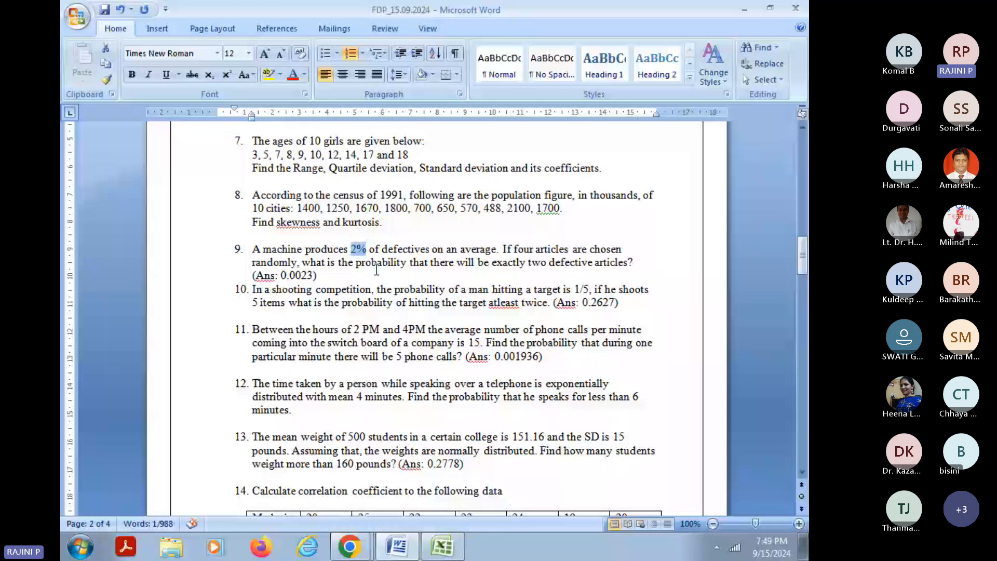
key(alt+Tab)
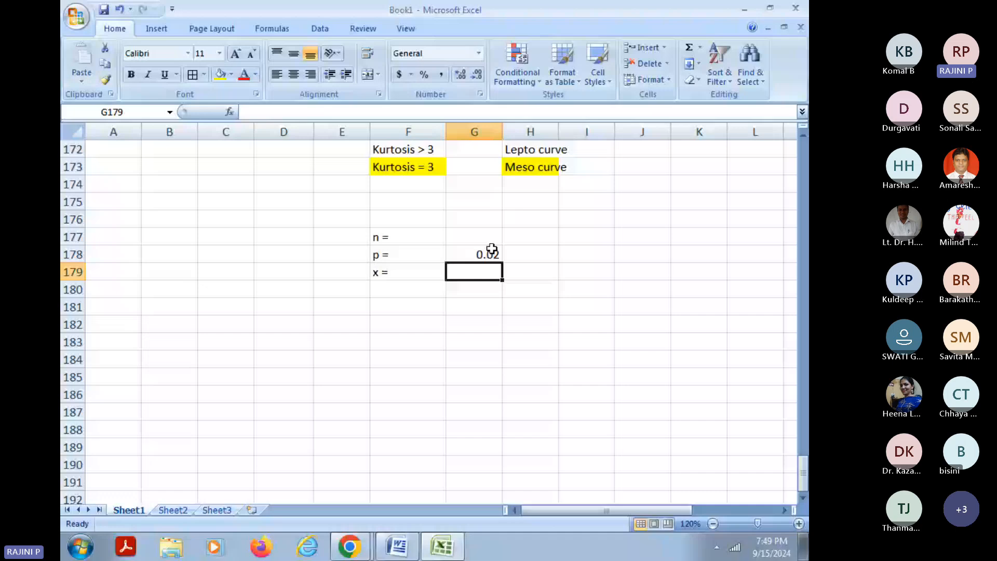
key(alt+Tab)
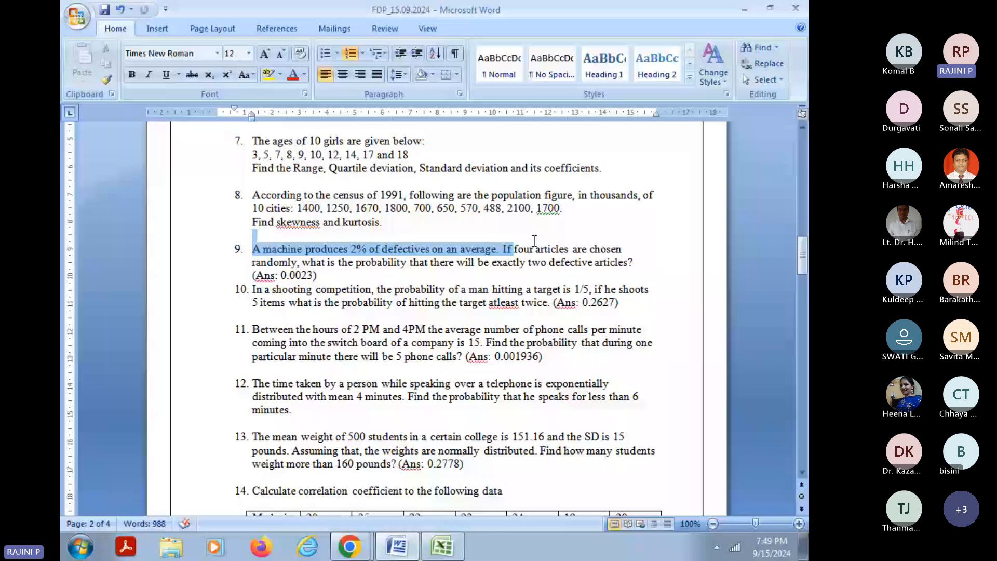
key(alt+Tab)
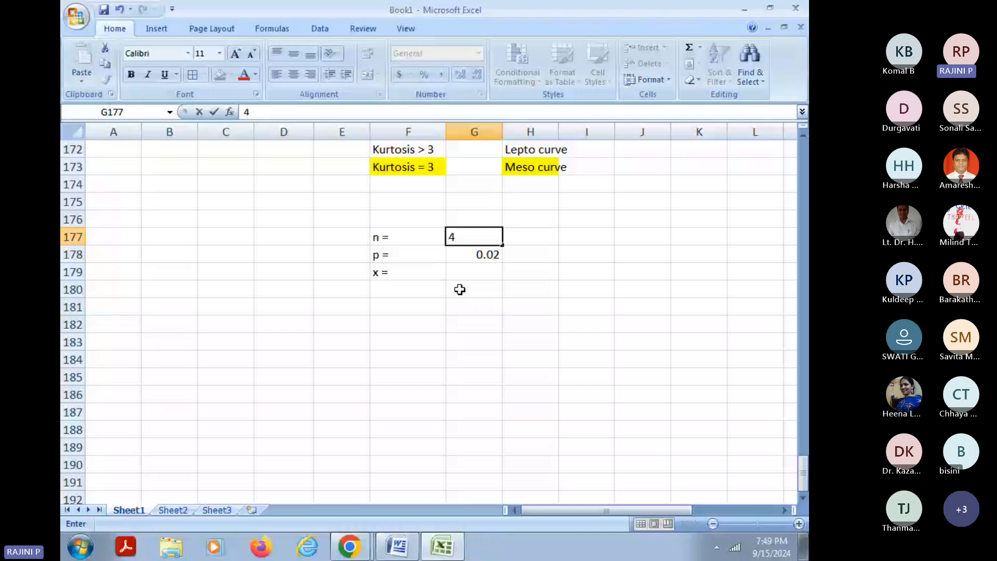
key(alt+Tab)
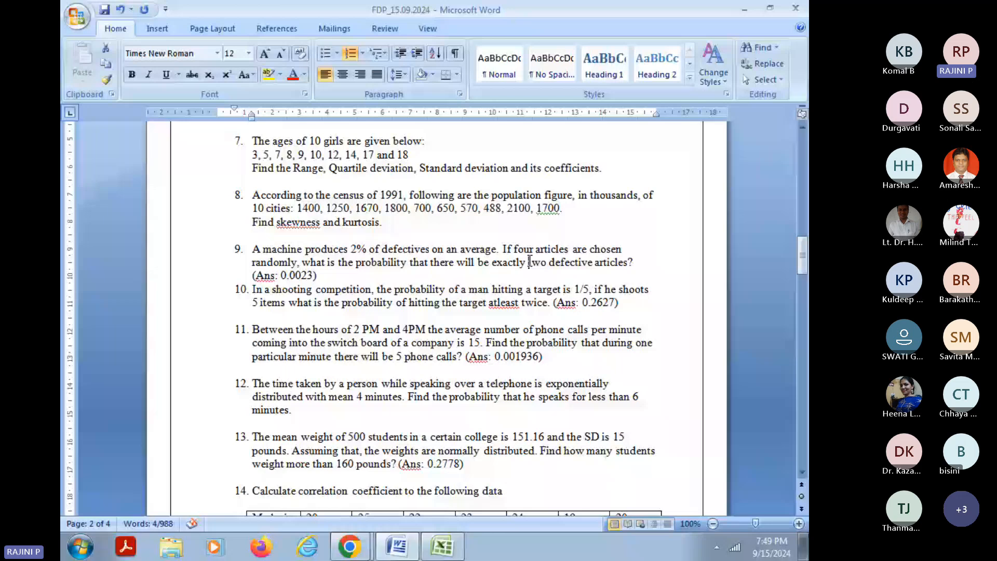
key(alt+Tab)
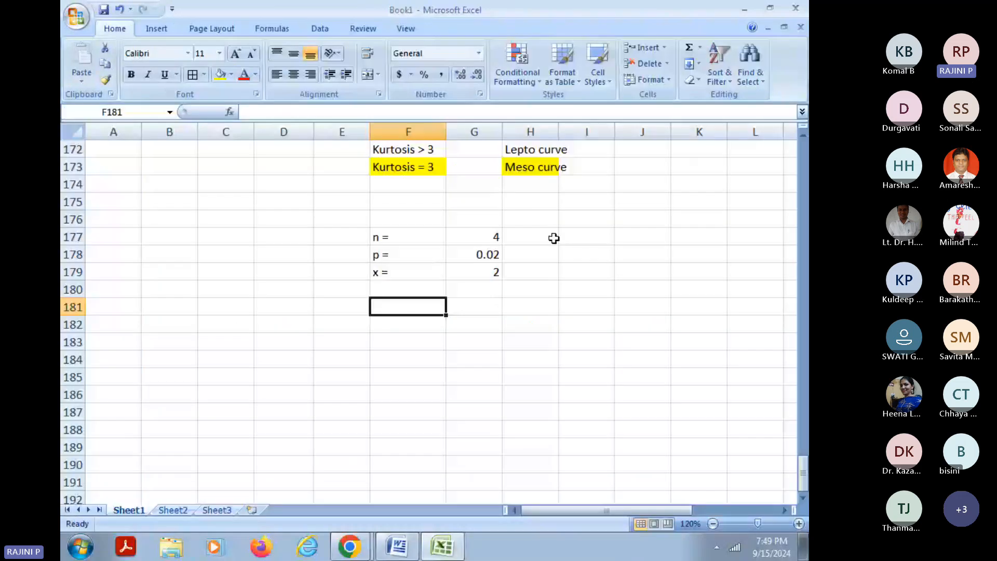
Step: Label F181 "P(x =2)" and insert the statistical function BINOMDIST in G181
text(P(x =2))
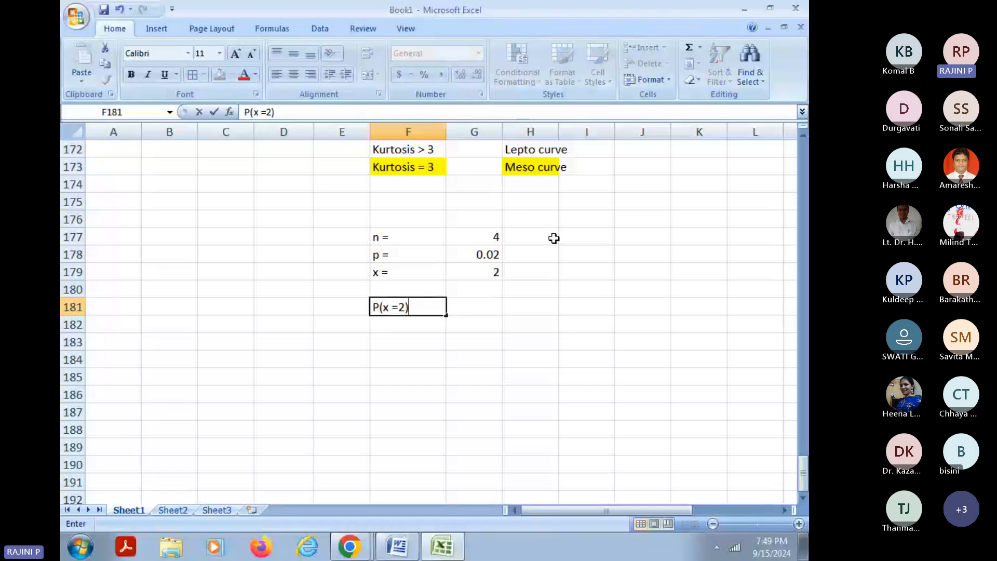
key(Tab)
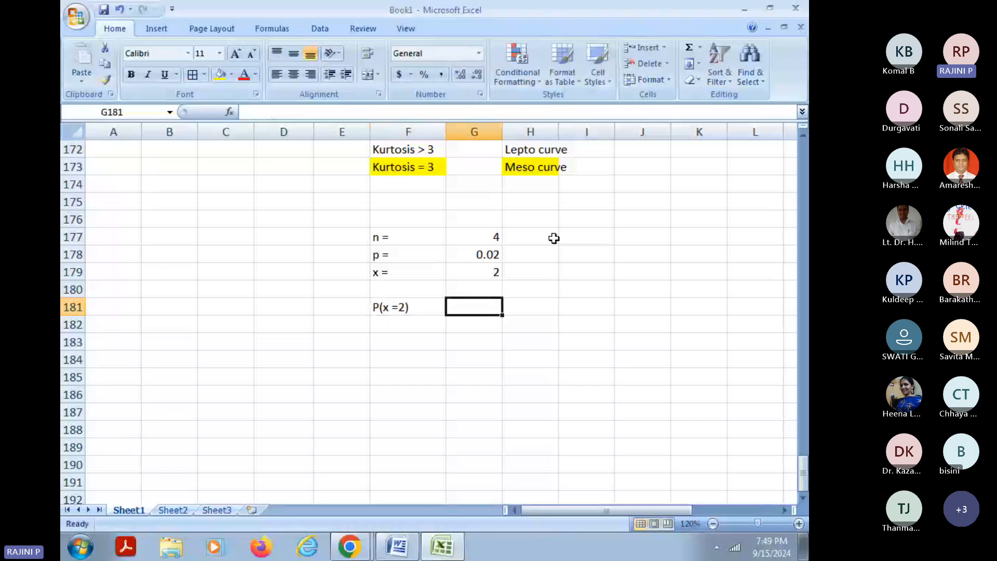
click(230, 112)
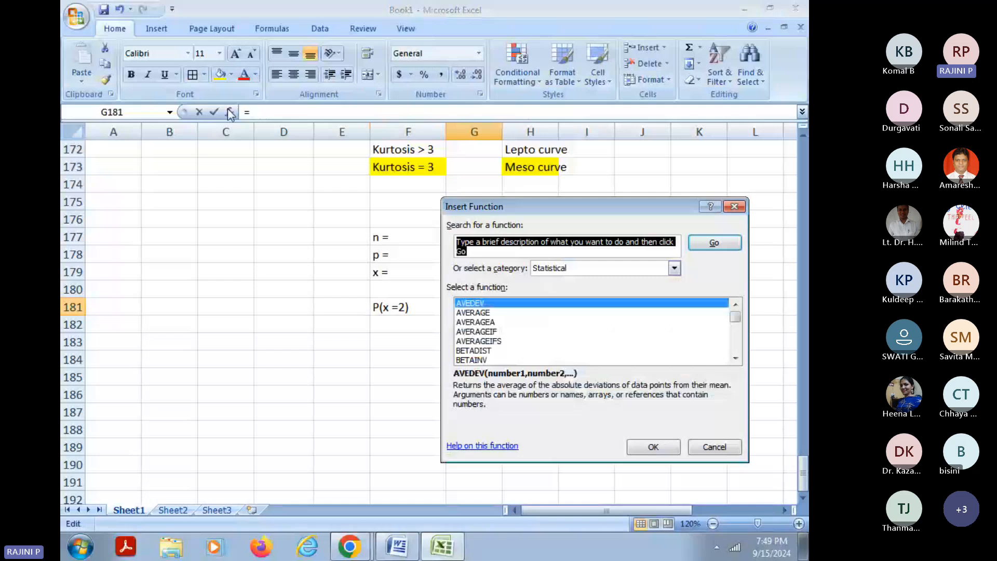
click(474, 313)
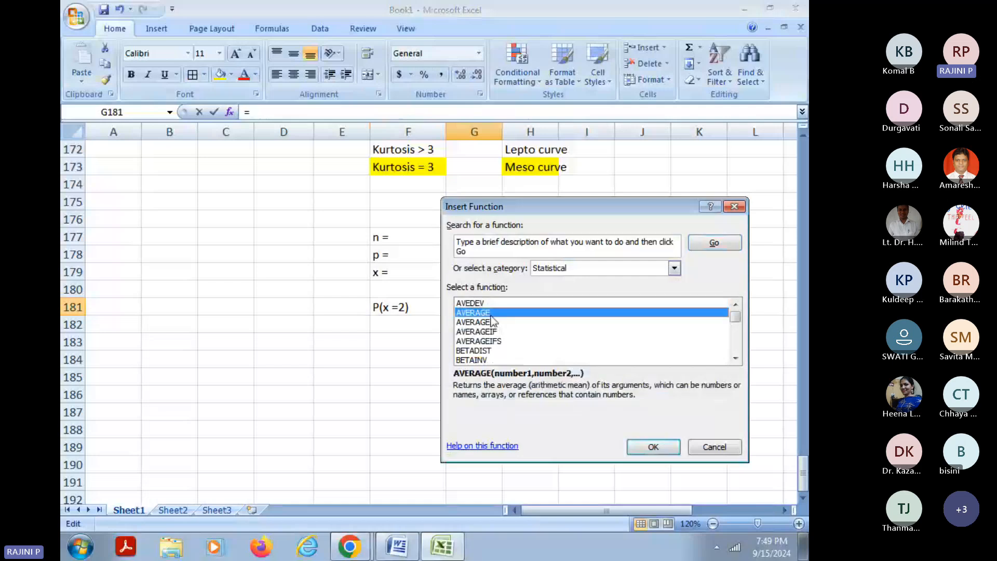
key(Down)
key(Down)
key(Down)
key(Down)
key(Down)
key(Down)
click(490, 360)
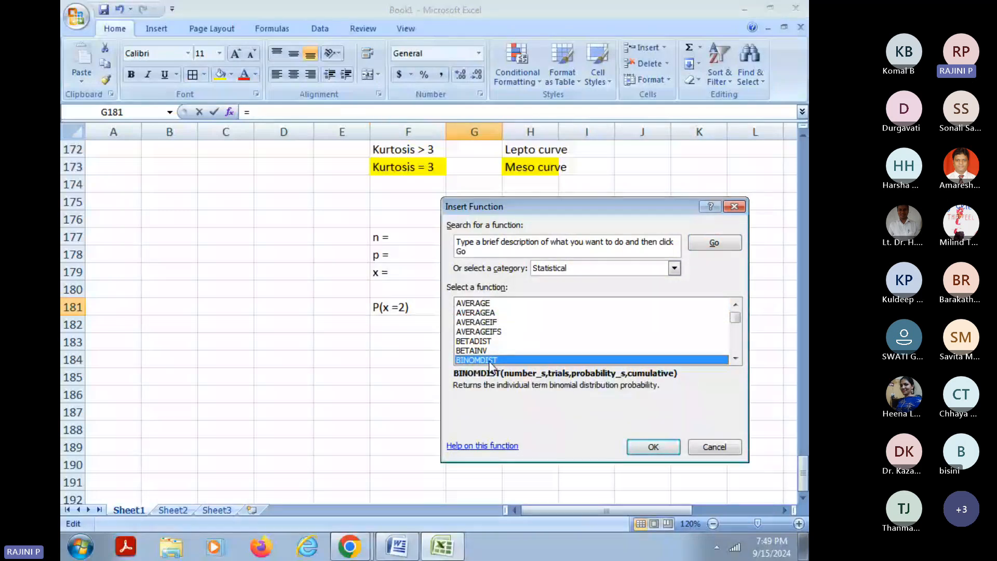
click(670, 451)
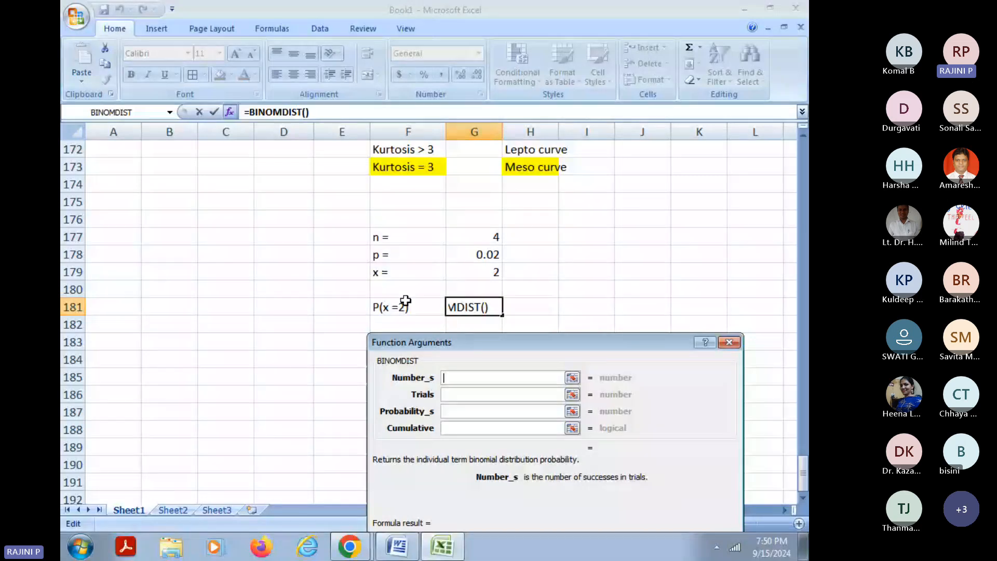
Step: Complete the BINOMDIST function with Number_s 2, Trials 4, Probability_s 0.02 and Cumulative false
text(2)
key(Tab)
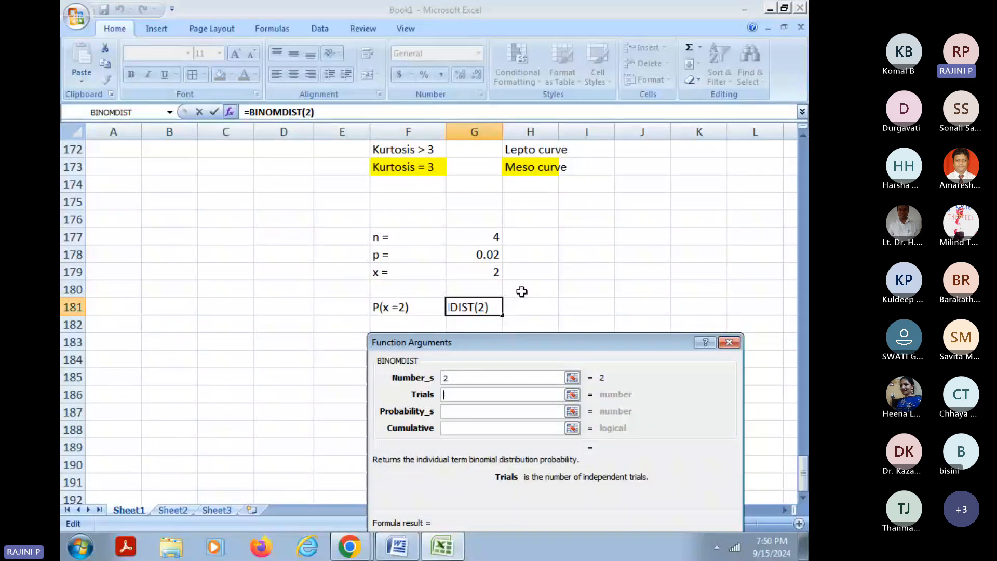
text(4)
click(468, 410)
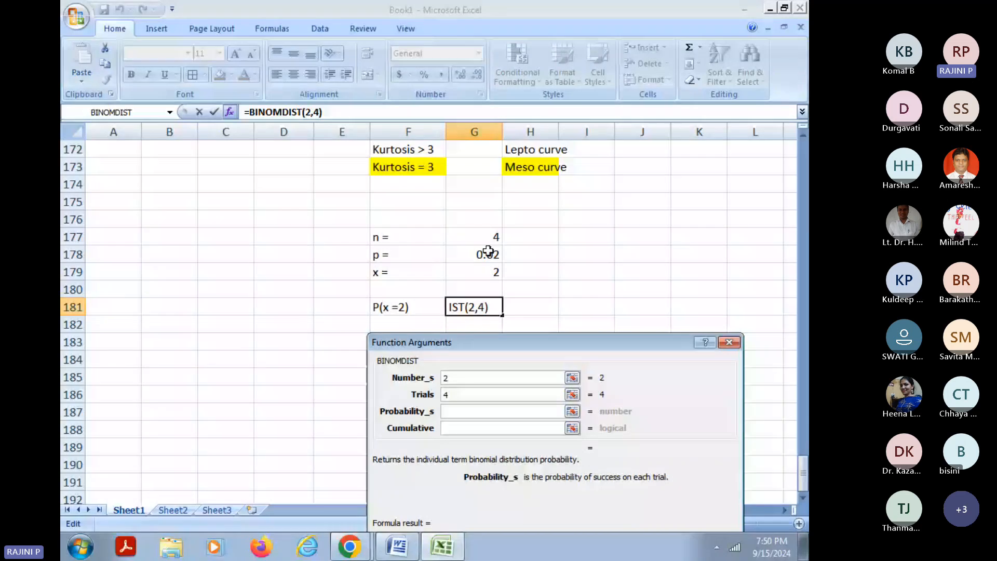
text(0.)
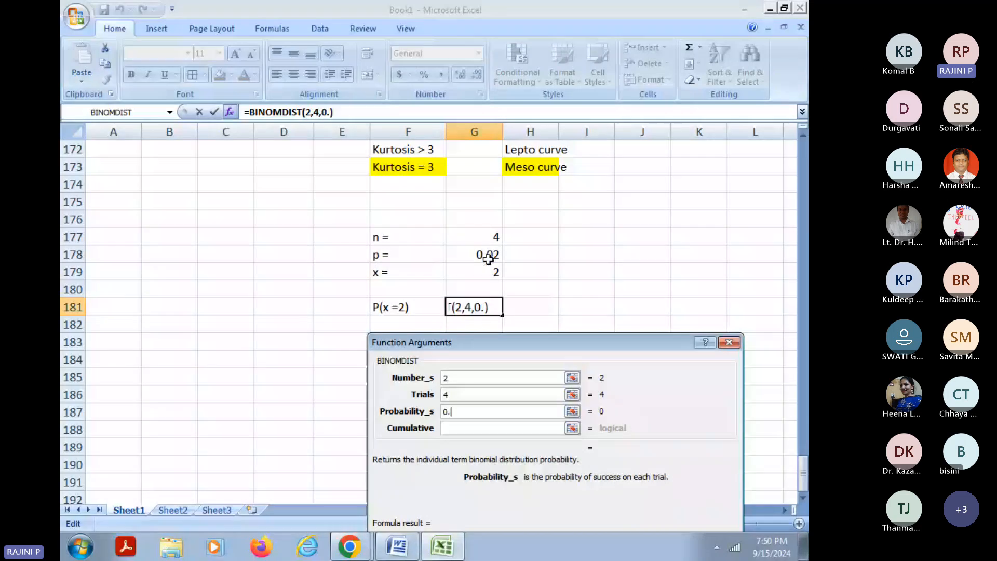
text(02)
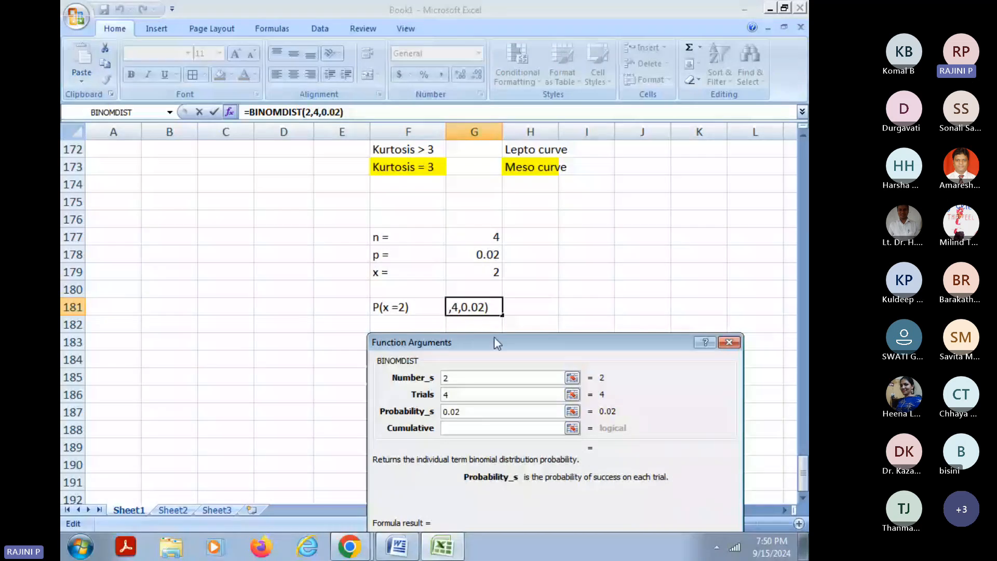
click(458, 429)
mouse_move(497, 338)
mouse_down()
mouse_move(497, 374)
mouse_move(498, 351)
mouse_up()
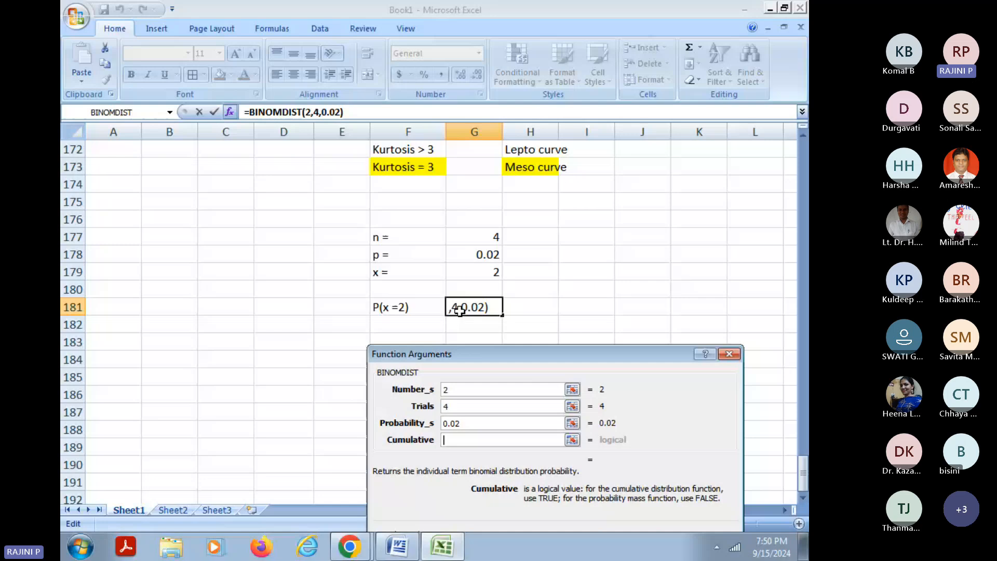
text(false)
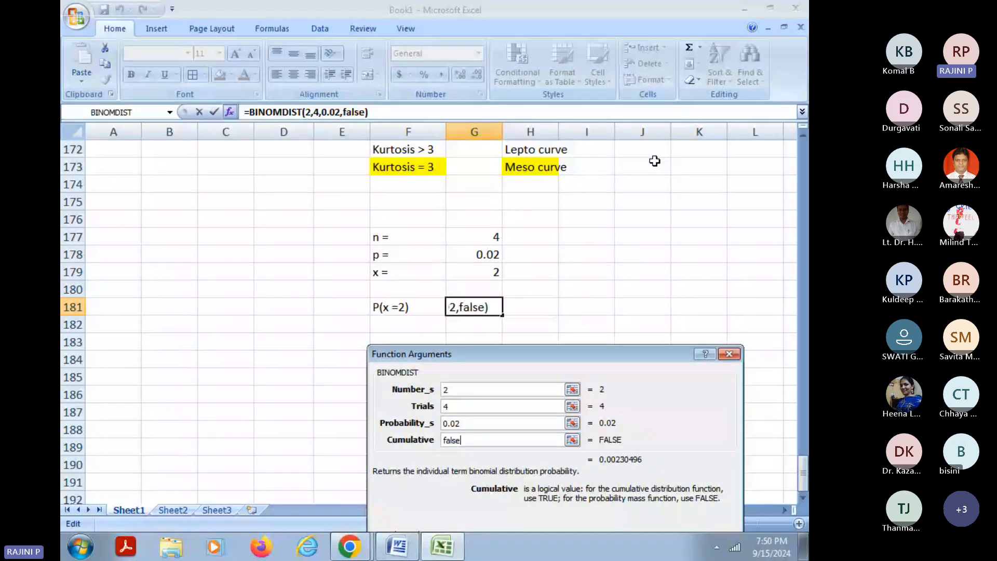
drag(601, 351, 644, 99)
click(694, 303)
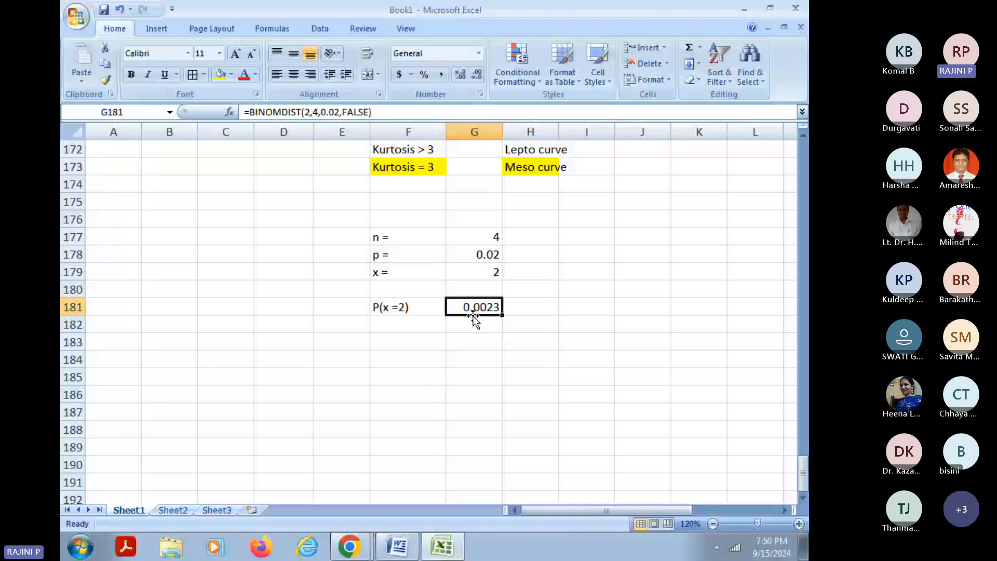
click(507, 342)
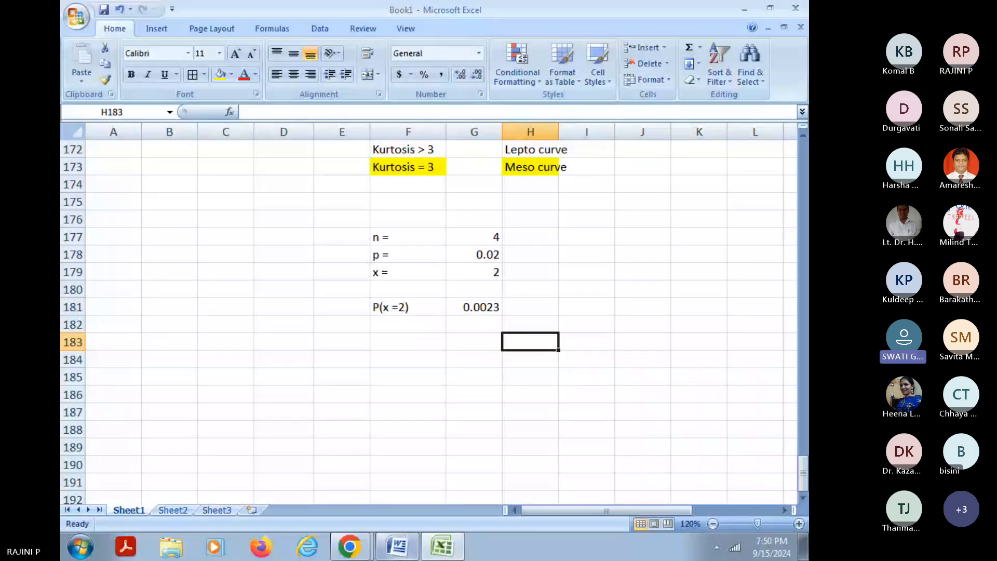
Step: Switch to the Word document FDP_15.09.2024 and examine problem 10 for the hit probability, the number of shots and the event asked for
mouse_move(403, 541)
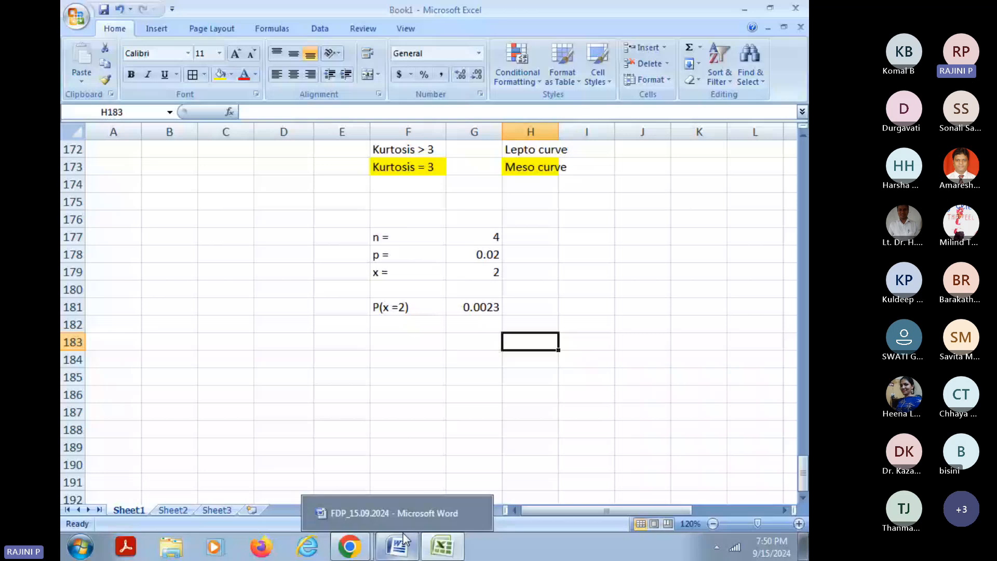
click(403, 542)
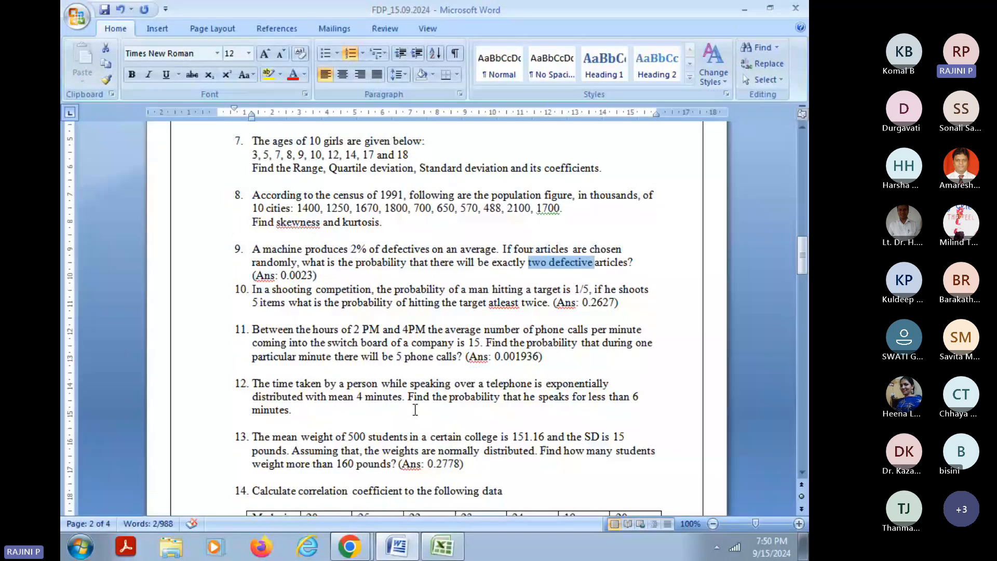
click(361, 312)
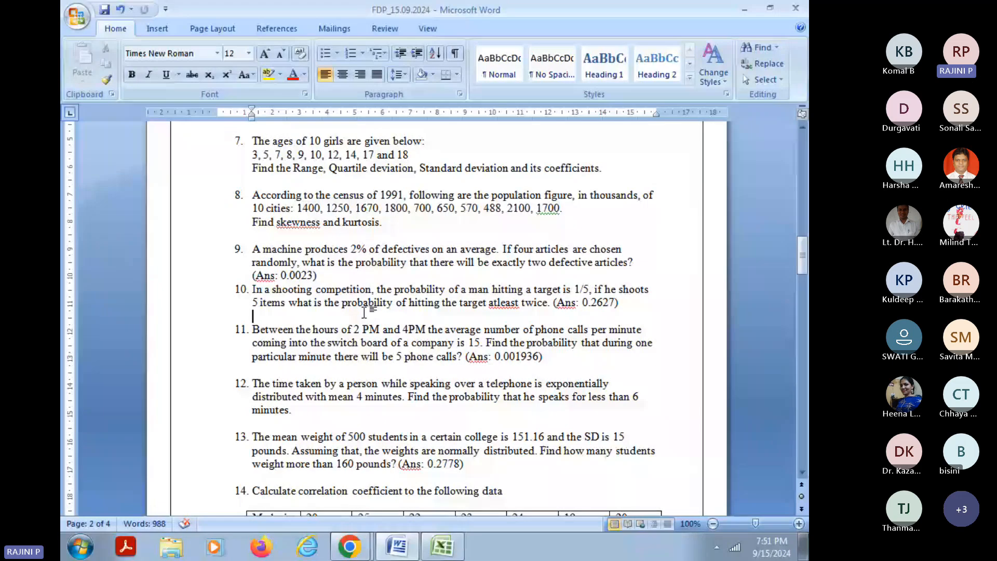
drag(253, 289, 348, 291)
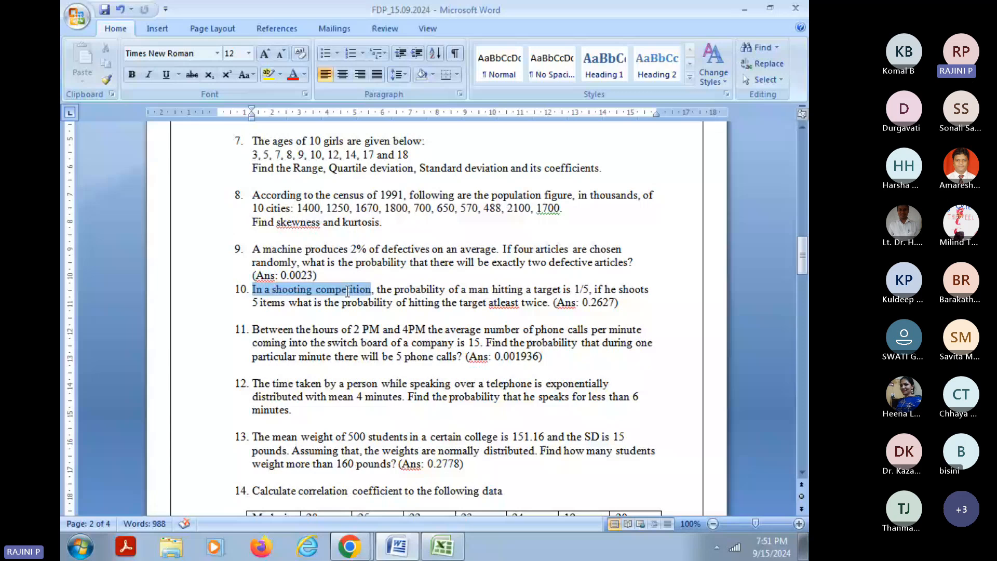
drag(347, 290, 588, 292)
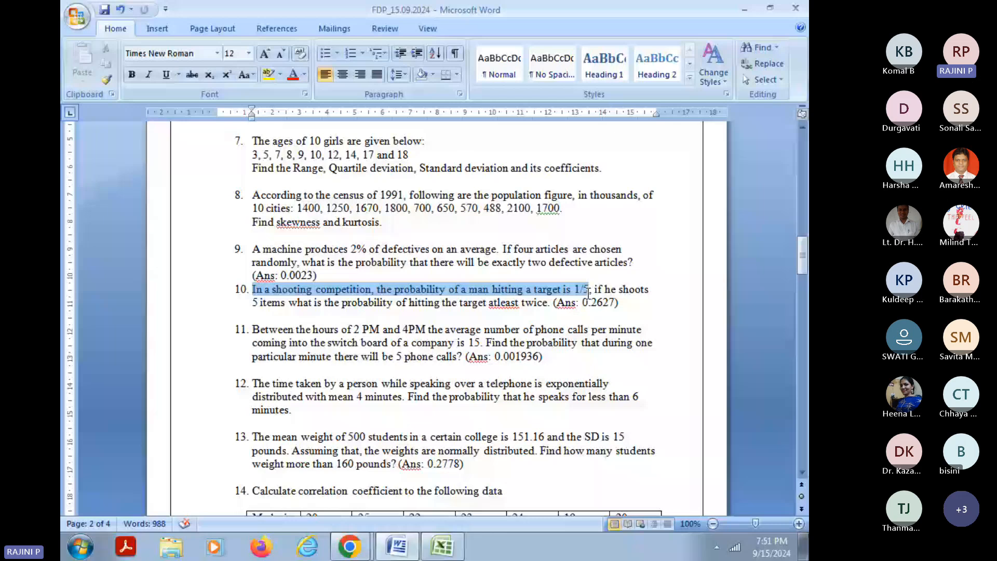
drag(574, 291, 586, 289)
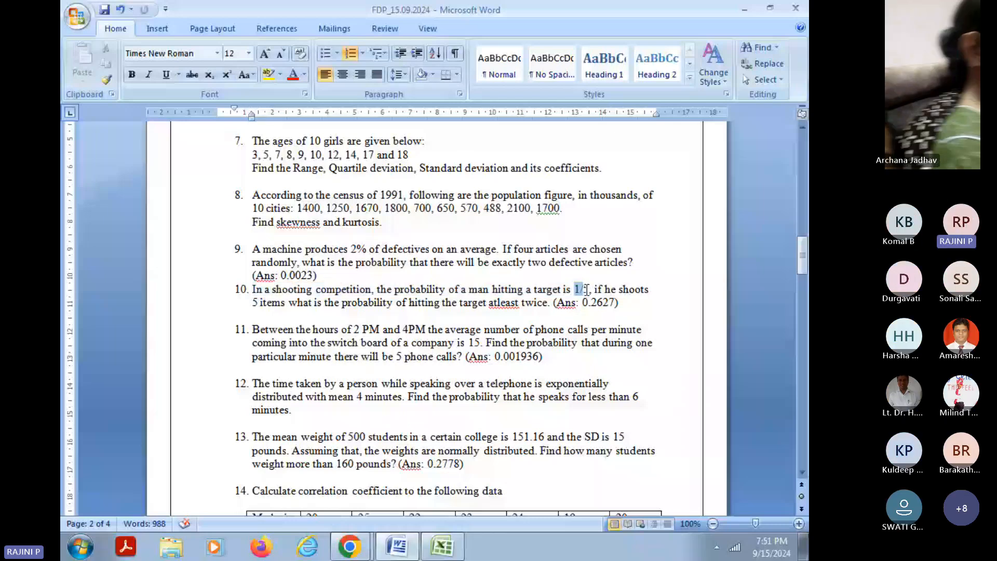
click(255, 300)
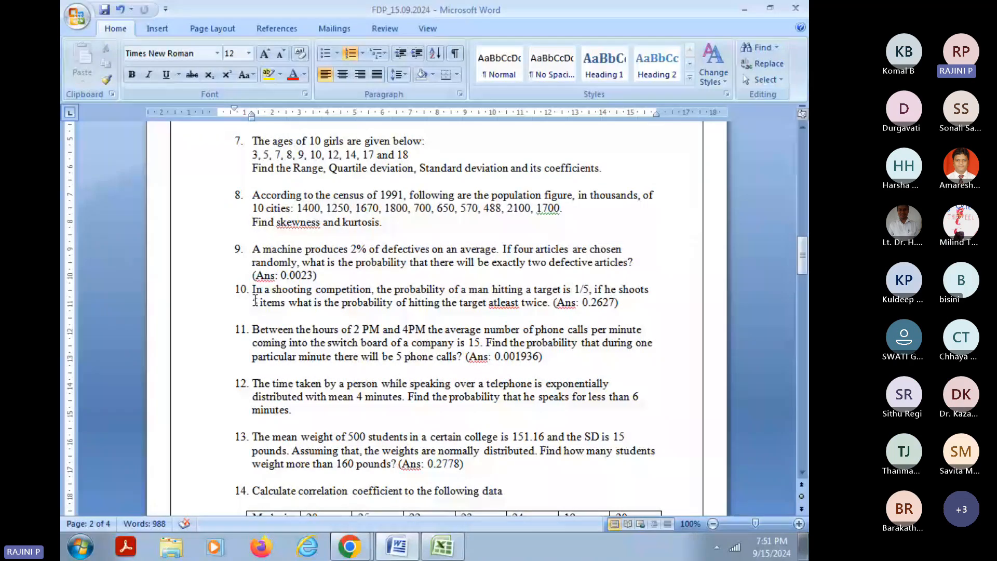
drag(255, 300, 544, 309)
click(293, 303)
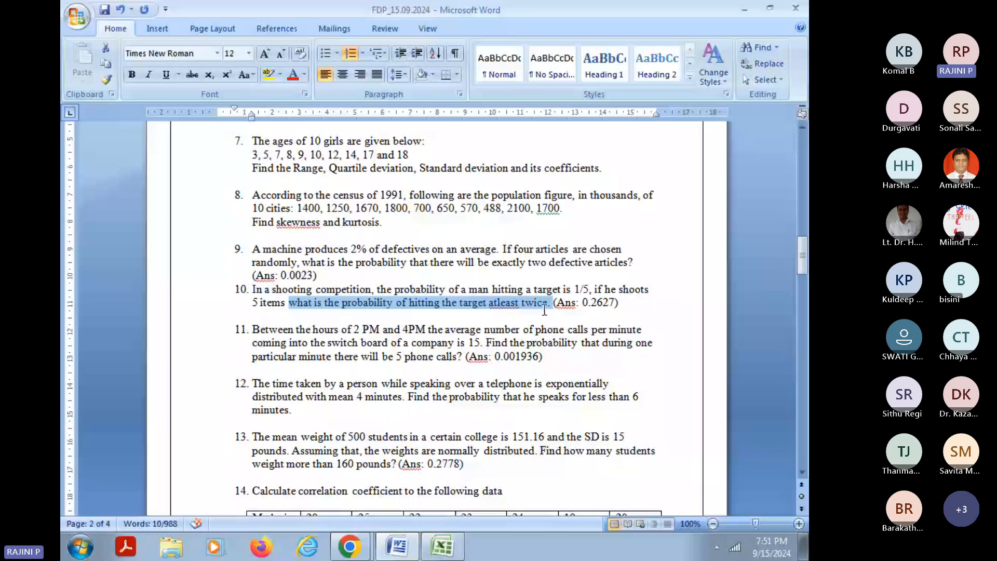
click(524, 305)
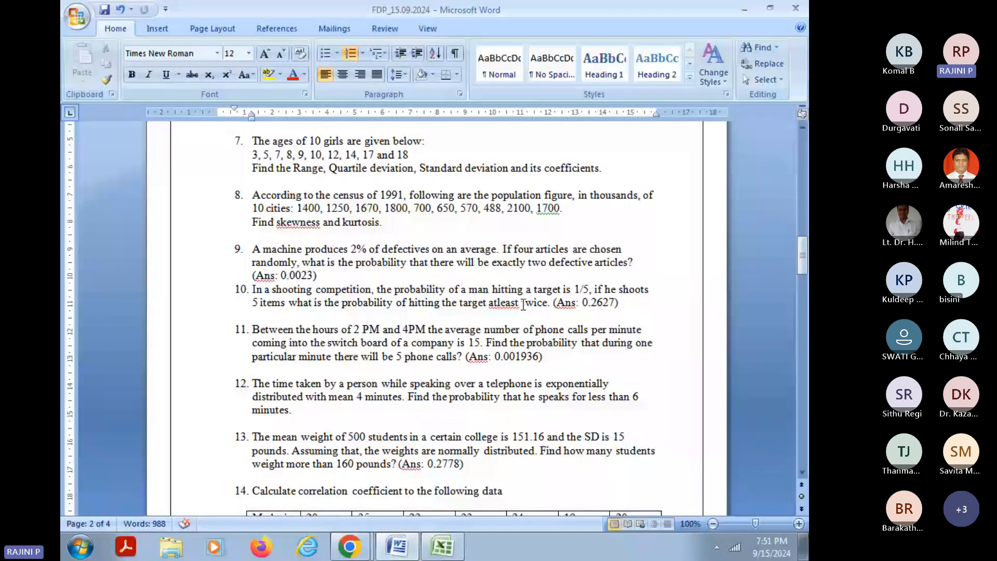
click(523, 305)
drag(410, 302, 488, 306)
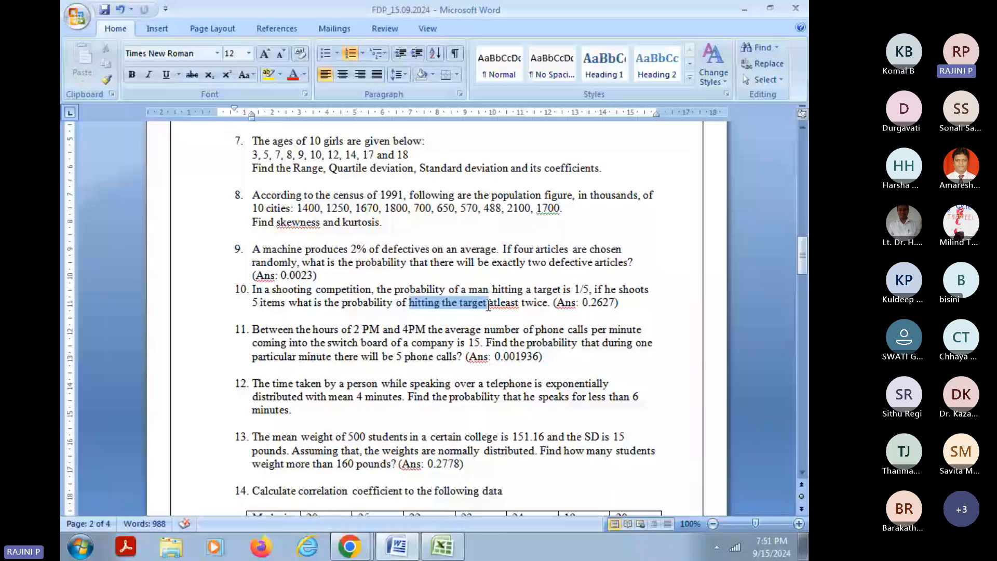
click(359, 307)
drag(359, 308, 488, 306)
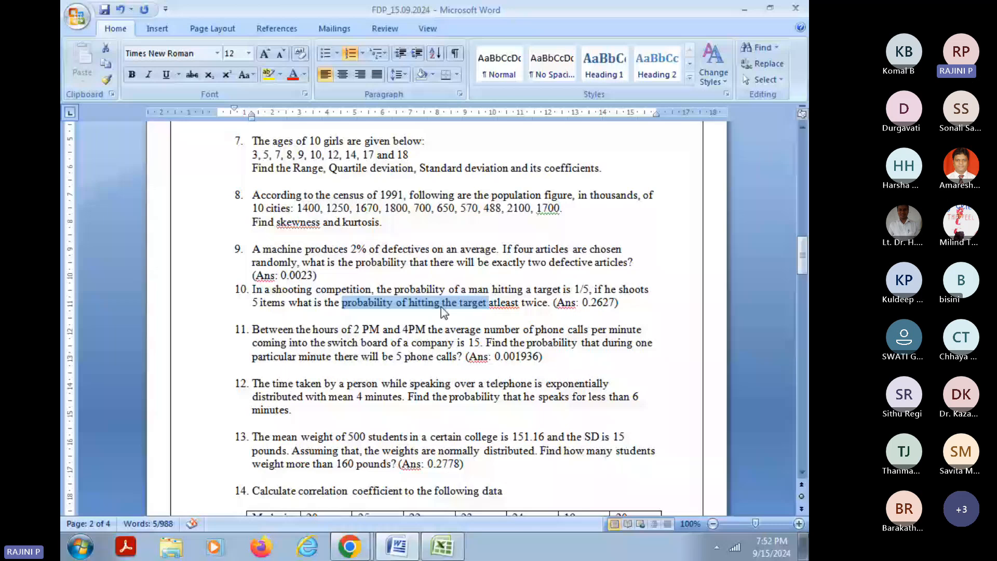
Step: Take the hit probability from problem 10 and, in the Excel workbook Book1, label F185 "P =" and enter =1/5 in G185
click(583, 291)
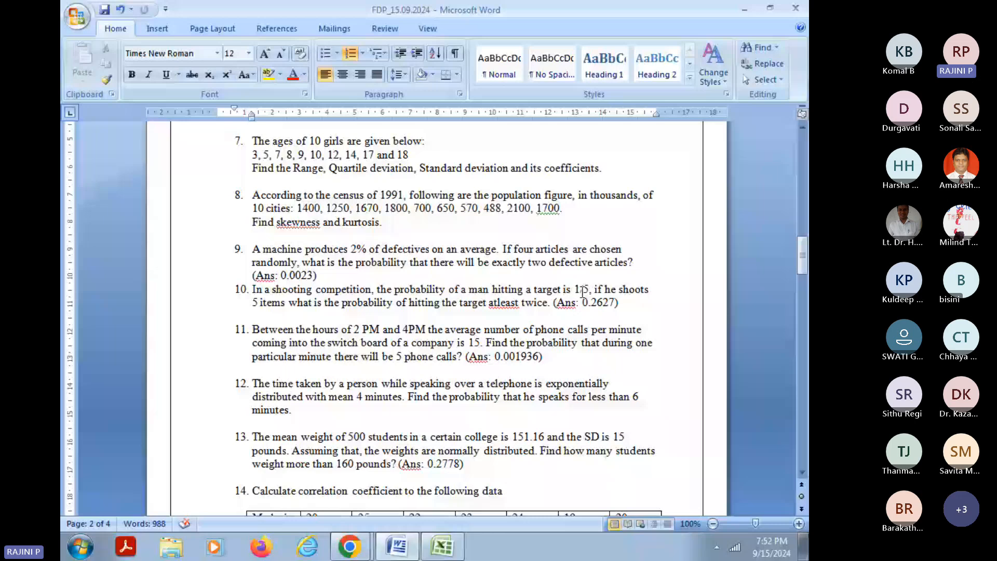
key(alt+Tab)
text(P)
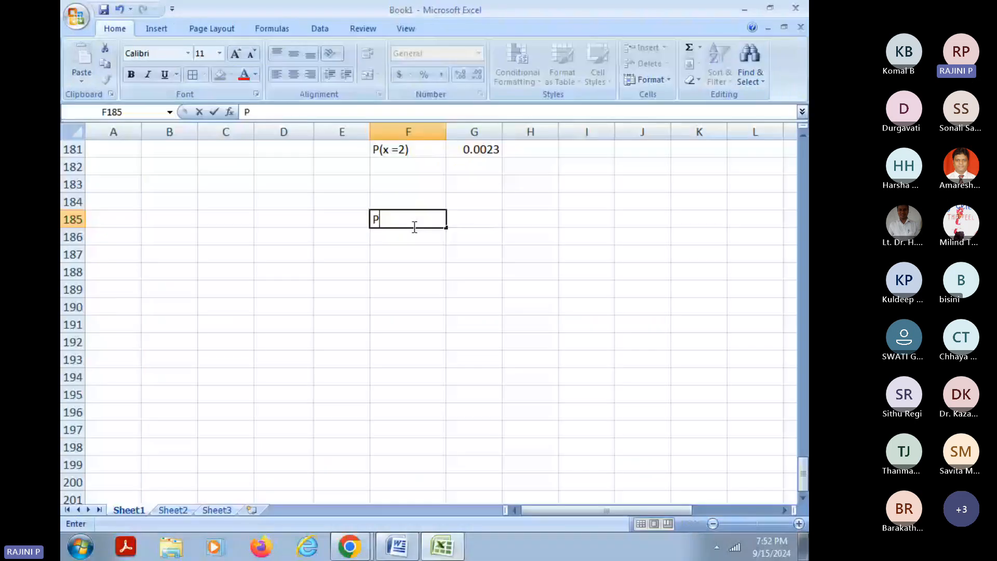
text( =)
key(Return)
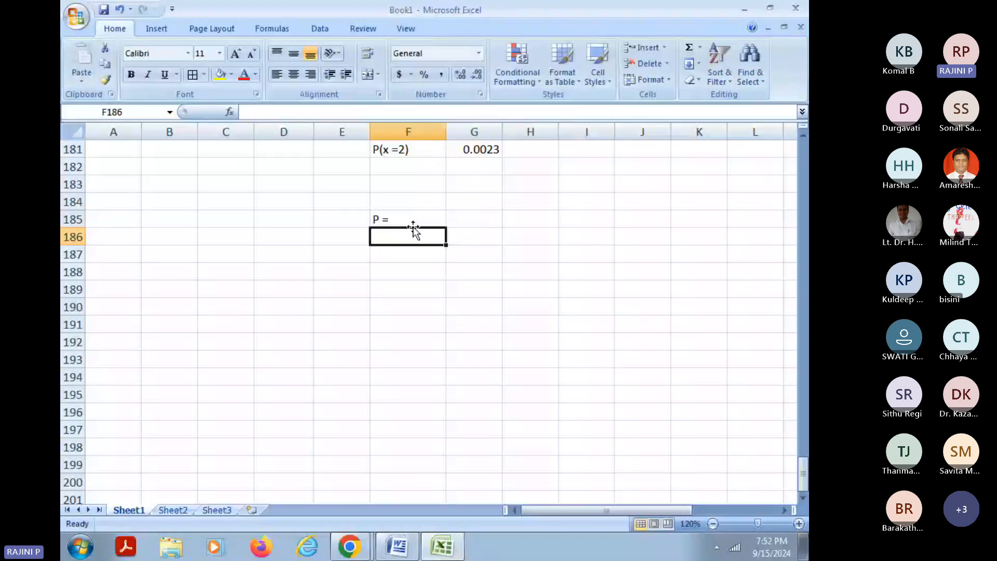
key(Up)
key(Right)
text(=1)
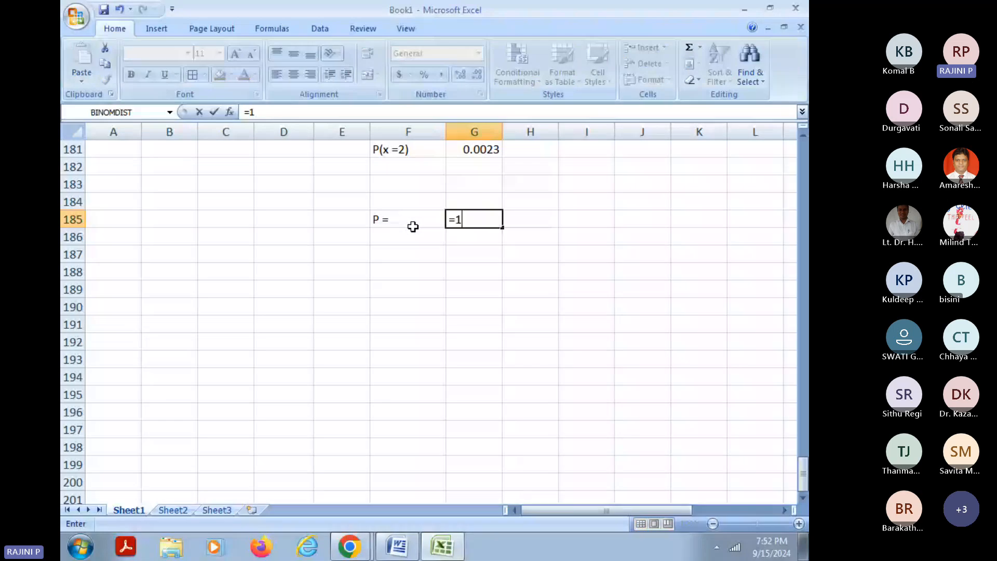
text(/5)
Step: Check the number of shots in problem 10 in Word, and enter "n =" and 5 in Excel cells F186 and G186
key(alt+Tab)
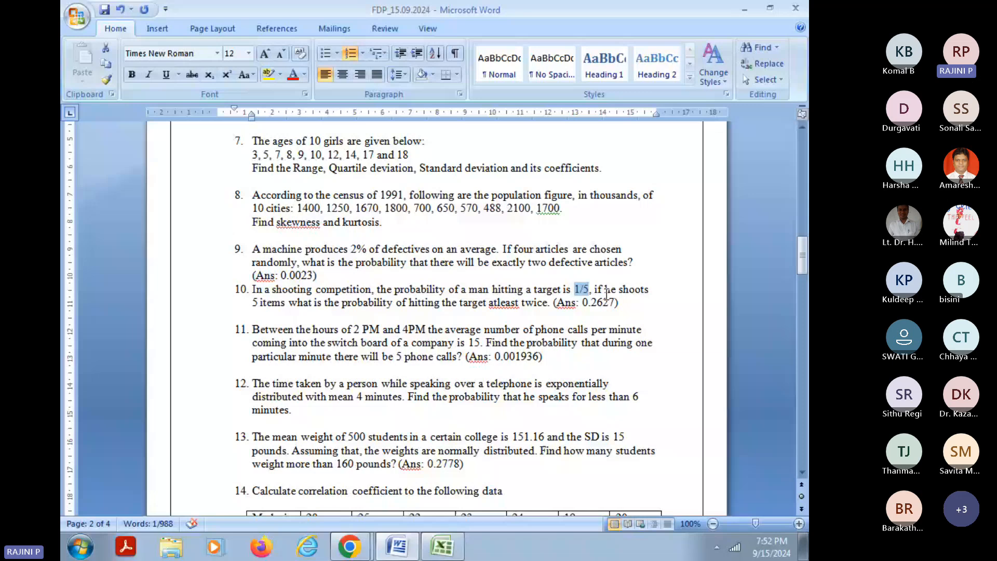
click(451, 295)
drag(252, 303, 282, 302)
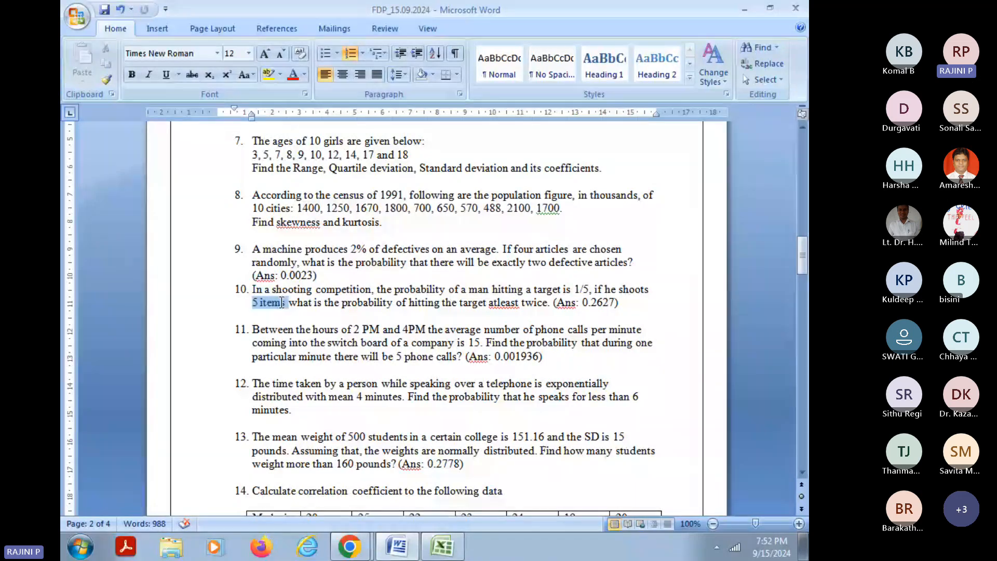
key(alt+Tab)
text(5)
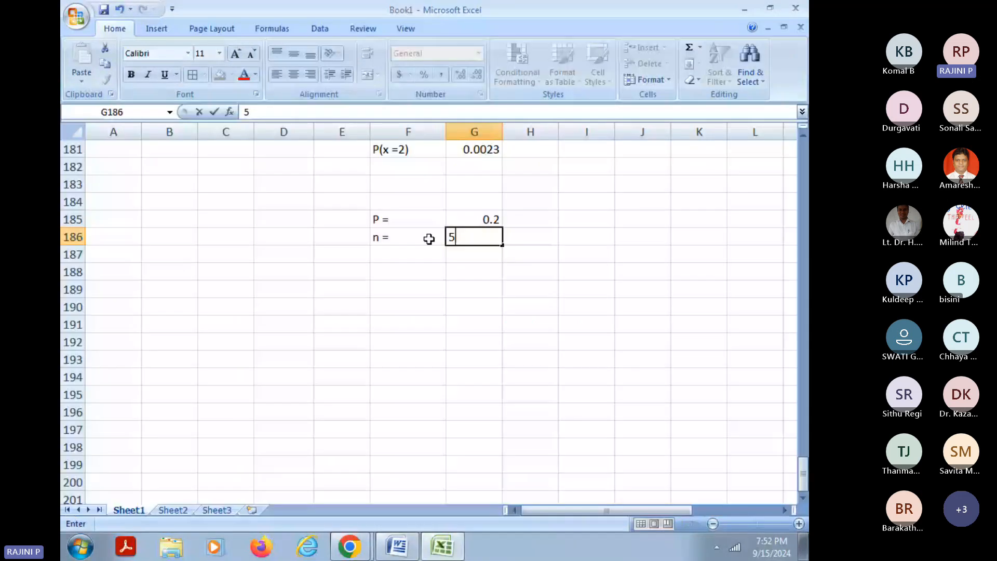
Step: Check the required number of hits in problem 10 in Word and enter "x >= 2" in Excel cell F187
key(alt+Tab)
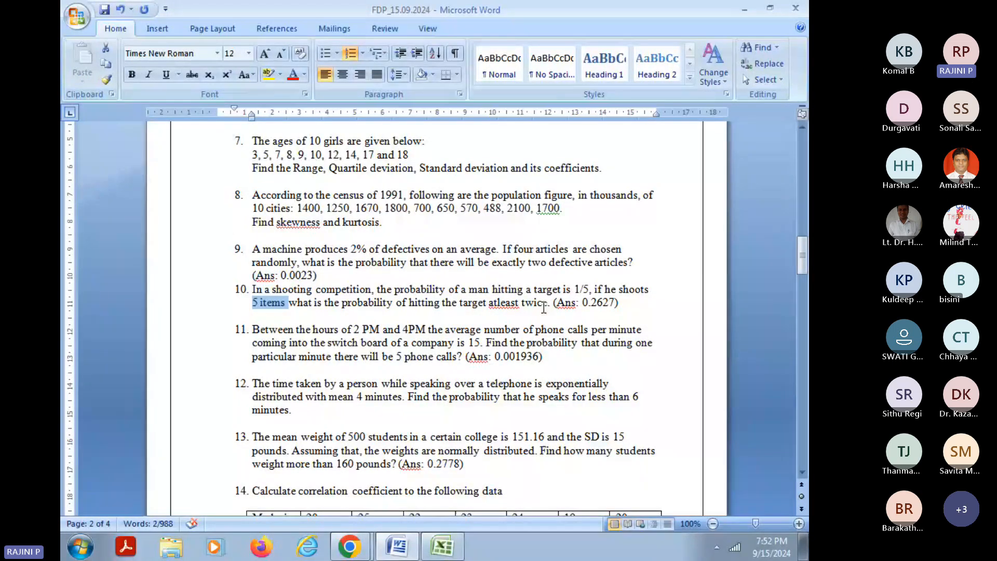
key(alt+Tab)
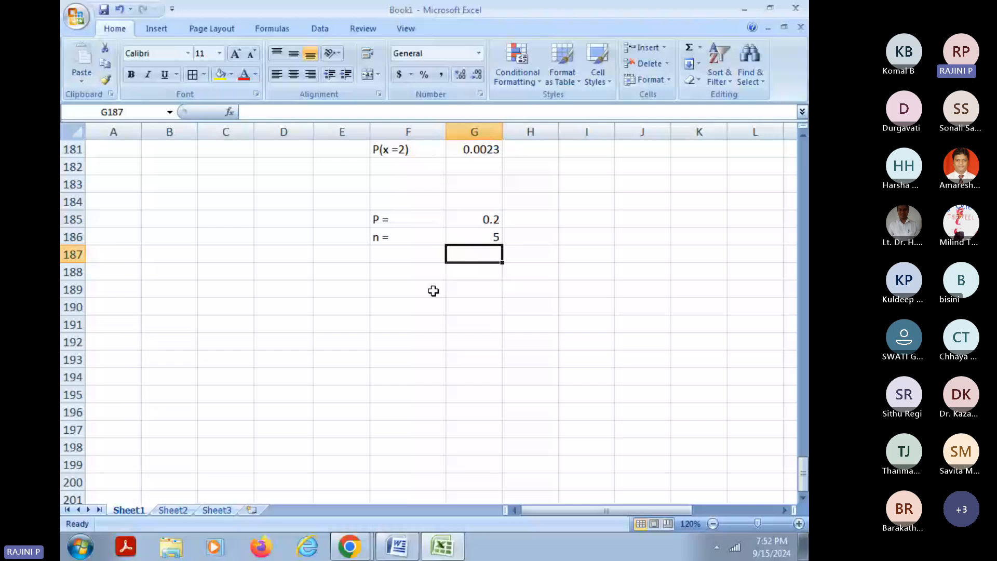
key(Left)
text(x >=)
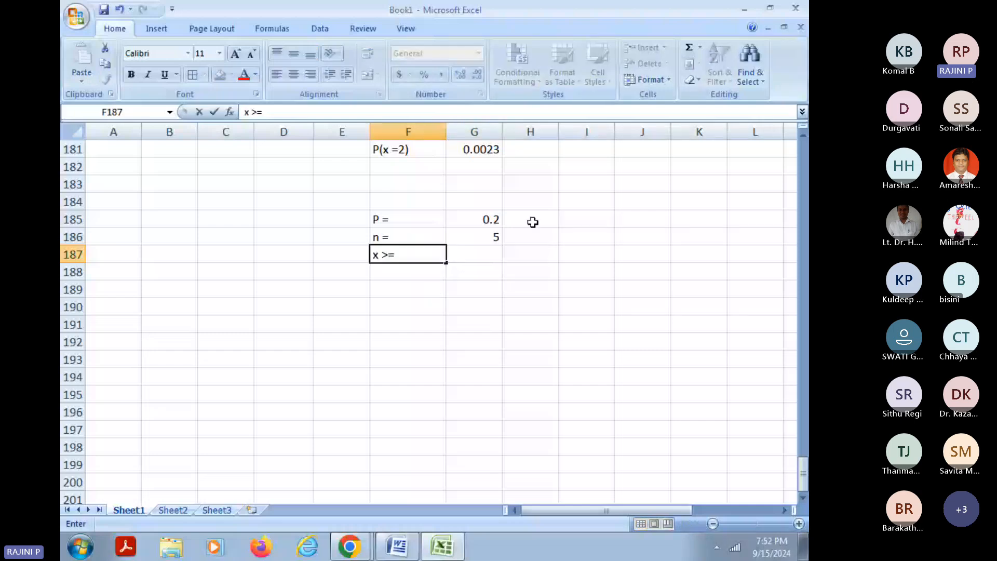
key(F2)
text(2)
click(488, 254)
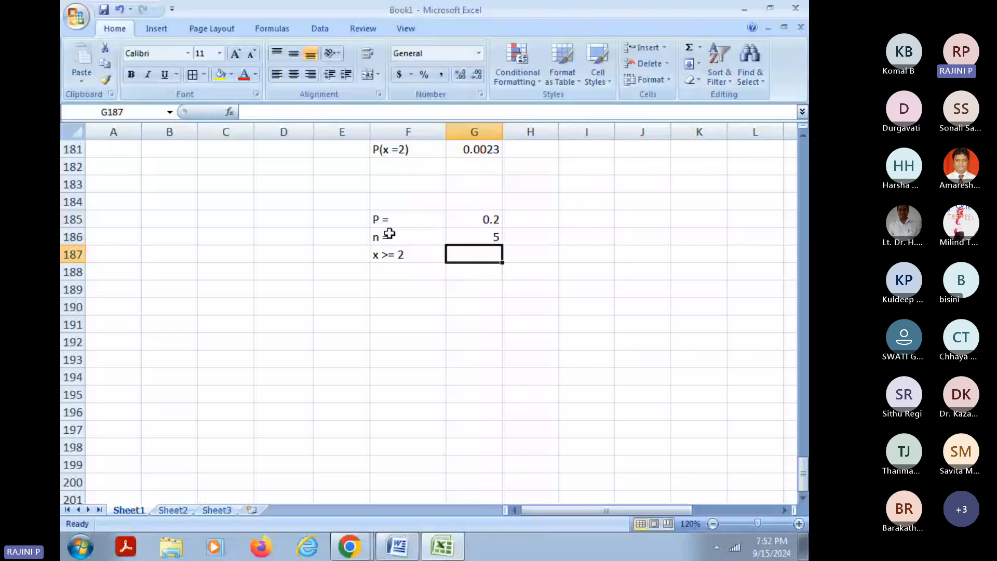
click(409, 289)
Step: Move the text ">= 2" from F187 to G187, leaving only "x" as the label
click(386, 257)
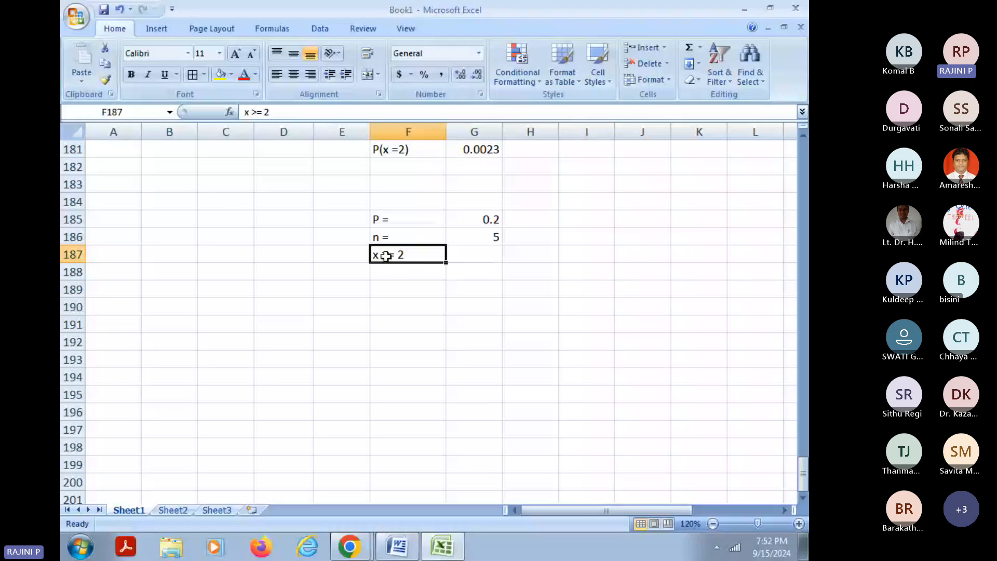
double_click(386, 256)
drag(386, 256, 403, 253)
key(ctrl+c)
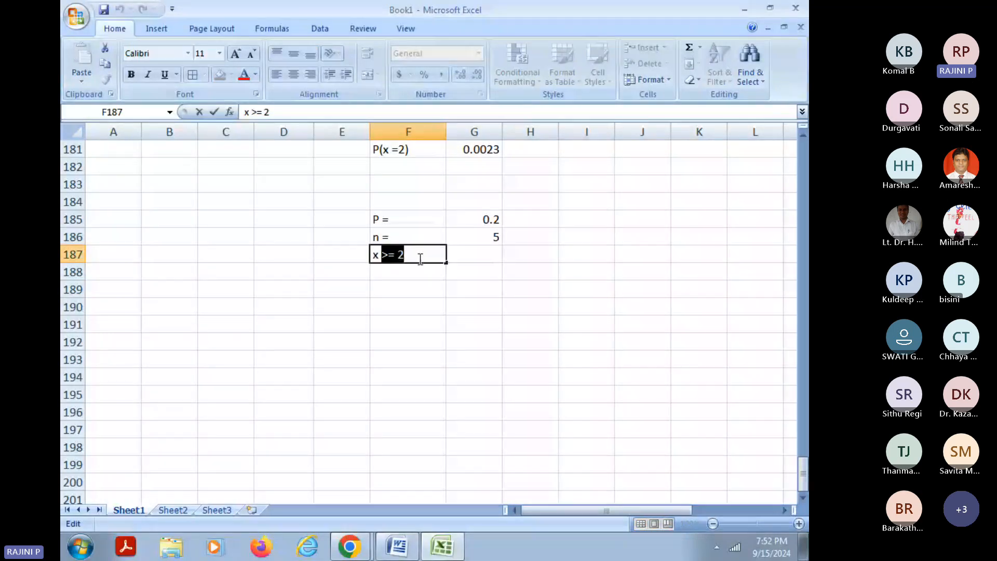
key(BackSpace)
click(490, 251)
key(ctrl+v)
Step: Label cell F189 "P(X> = 2)" for the probability asked for
click(432, 285)
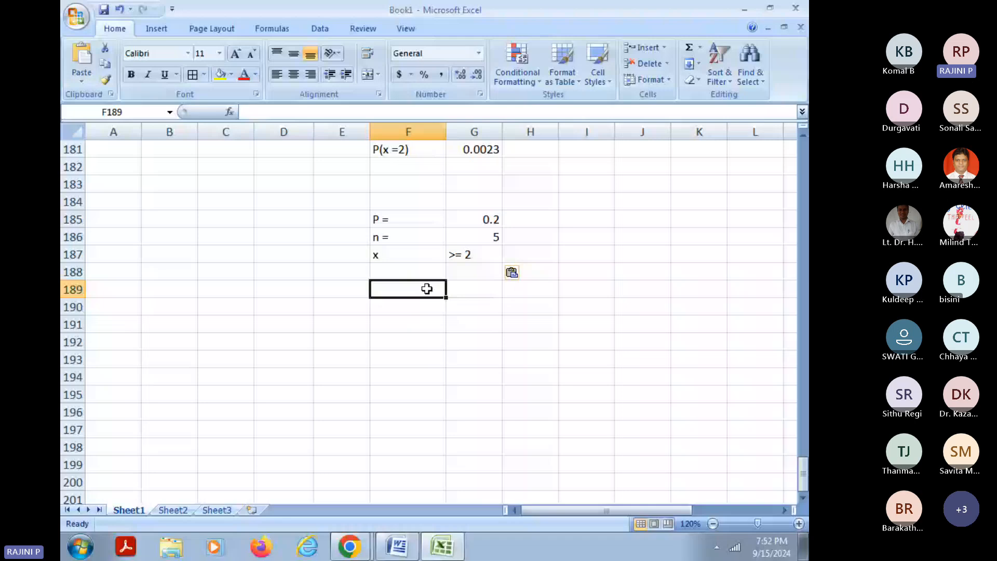
text(P(X> = 2)
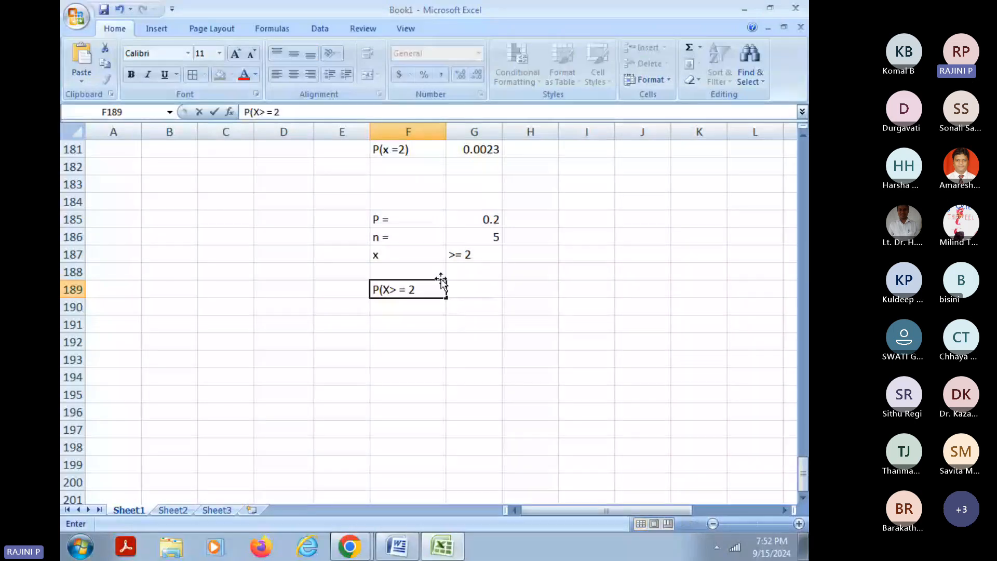
text())
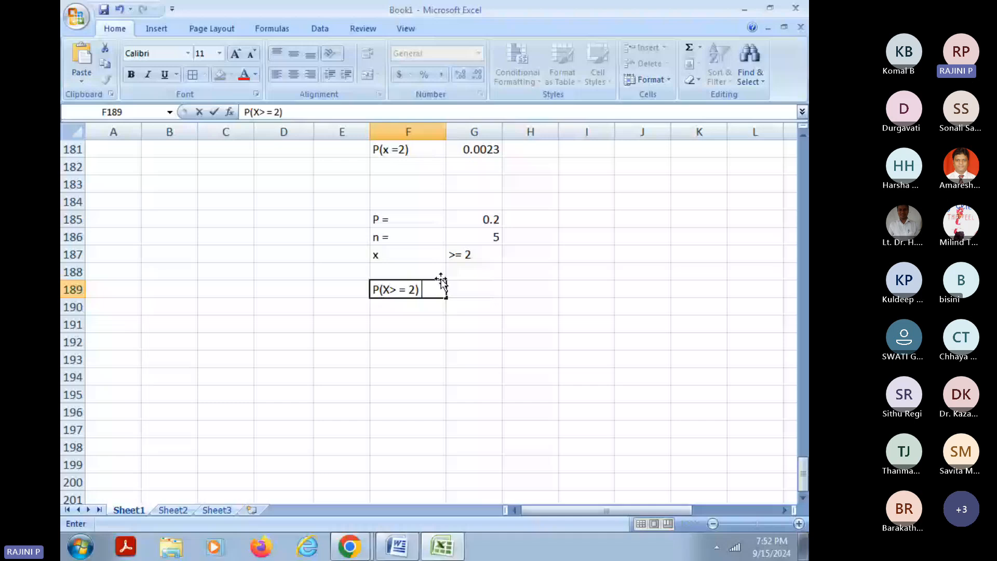
click(486, 289)
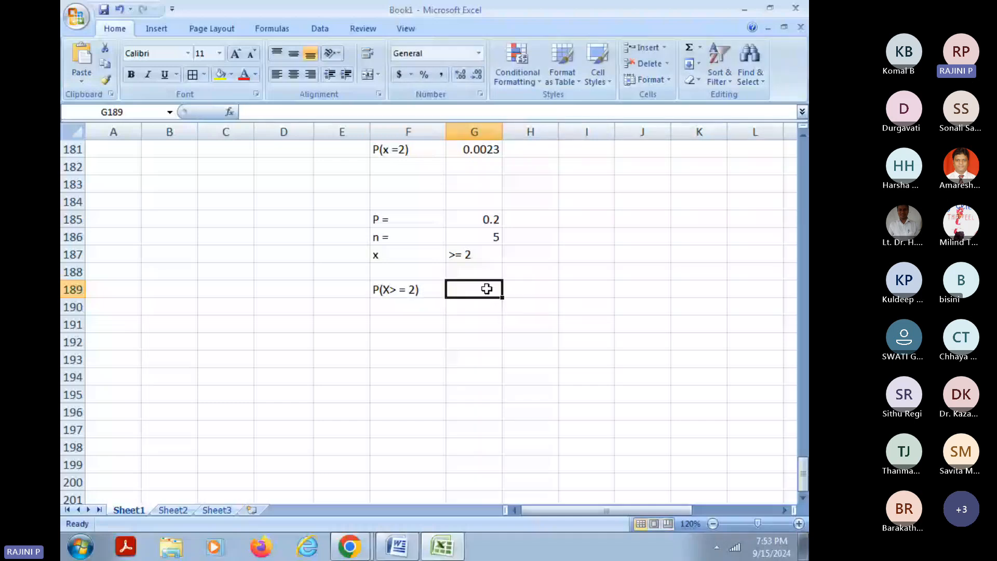
click(427, 291)
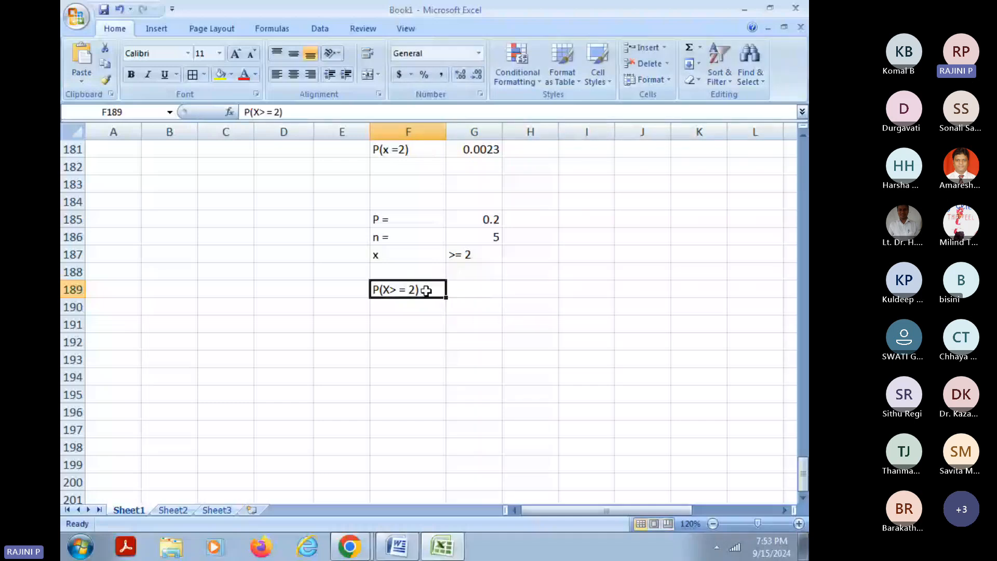
Step: Enter the complement expression "1-P(X<2)" as text in G189
click(485, 295)
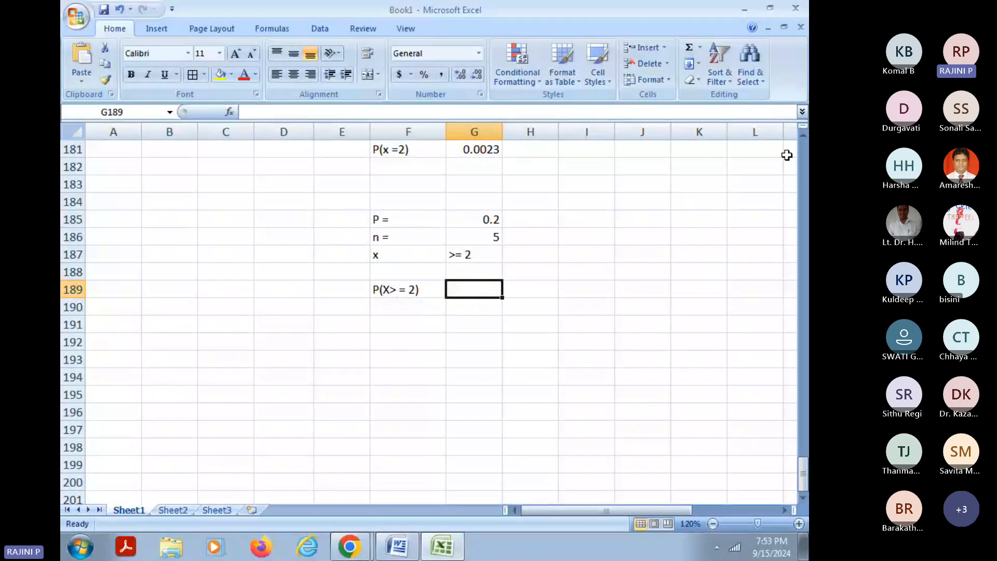
text(1-)
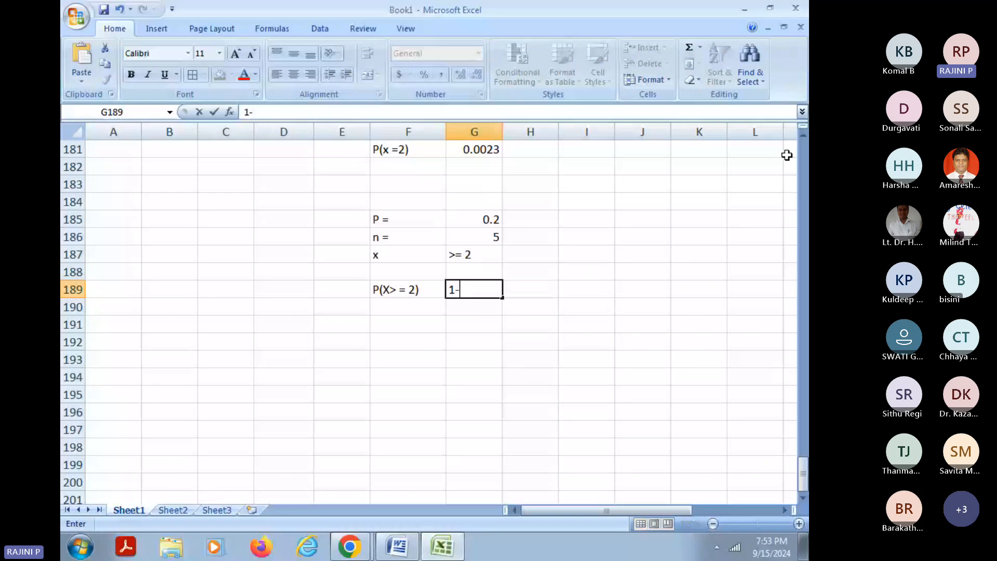
text(P(X<1)
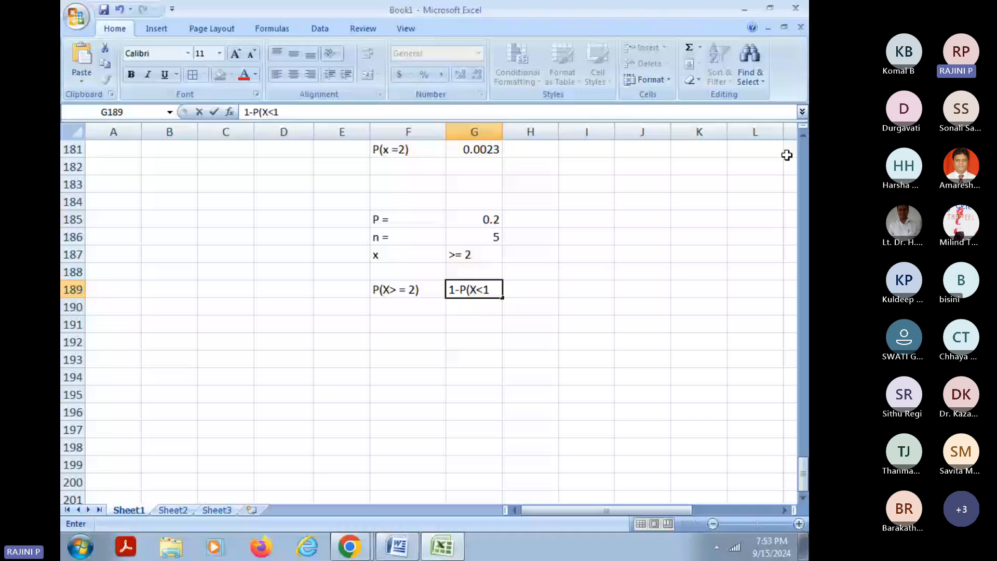
key(BackSpace)
text(2))
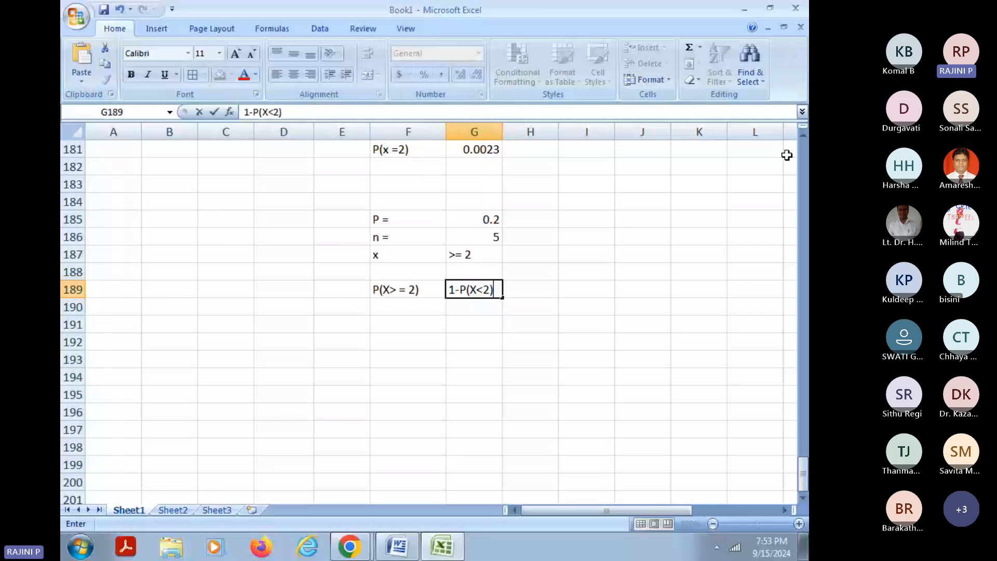
Step: Append an equals sign to the label in F189 so it reads "P(X> = 2) =", and select G190
double_click(393, 294)
text(=)
key(Tab)
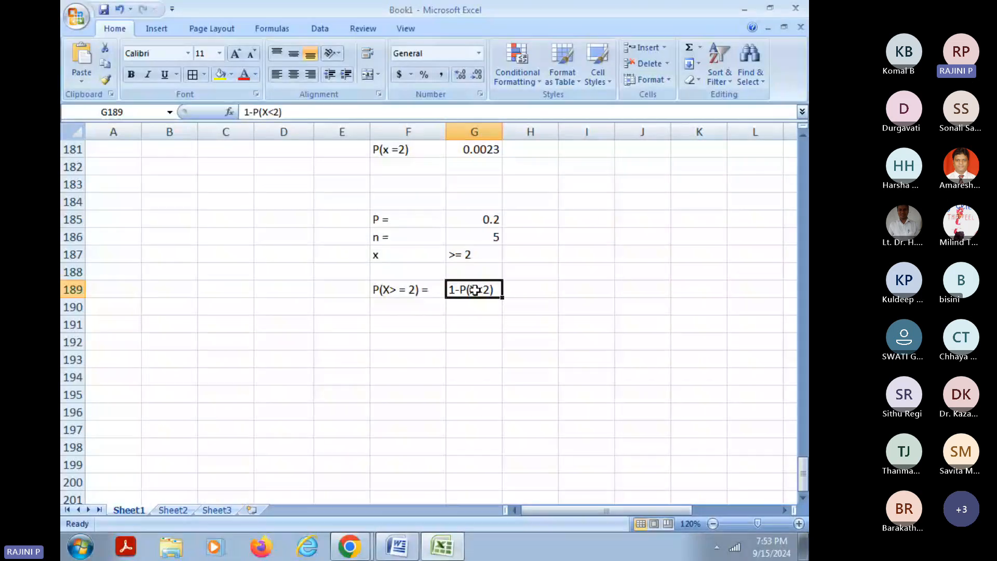
click(478, 307)
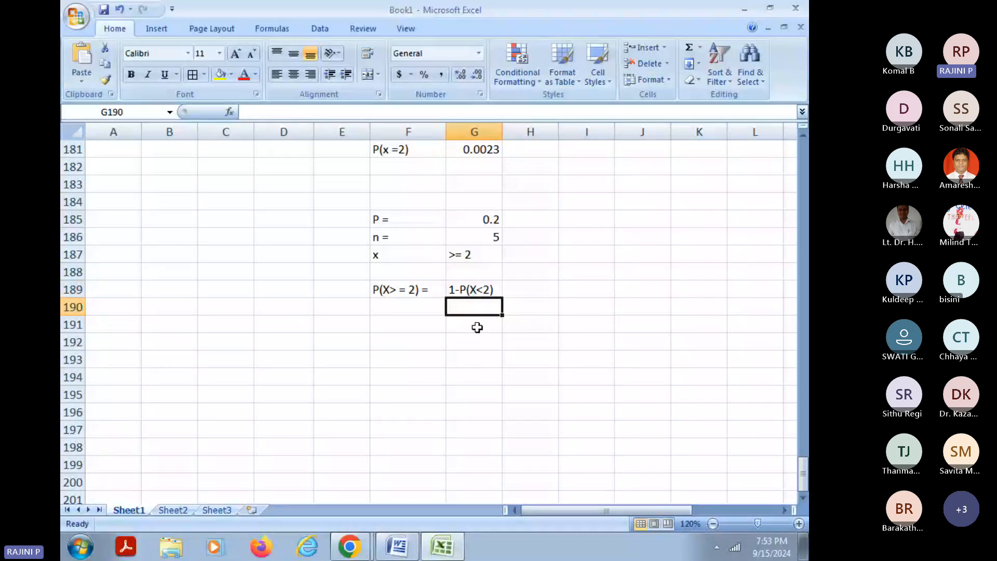
Step: Label cell F191 "P(X <2) =" for the complementary probability
click(477, 327)
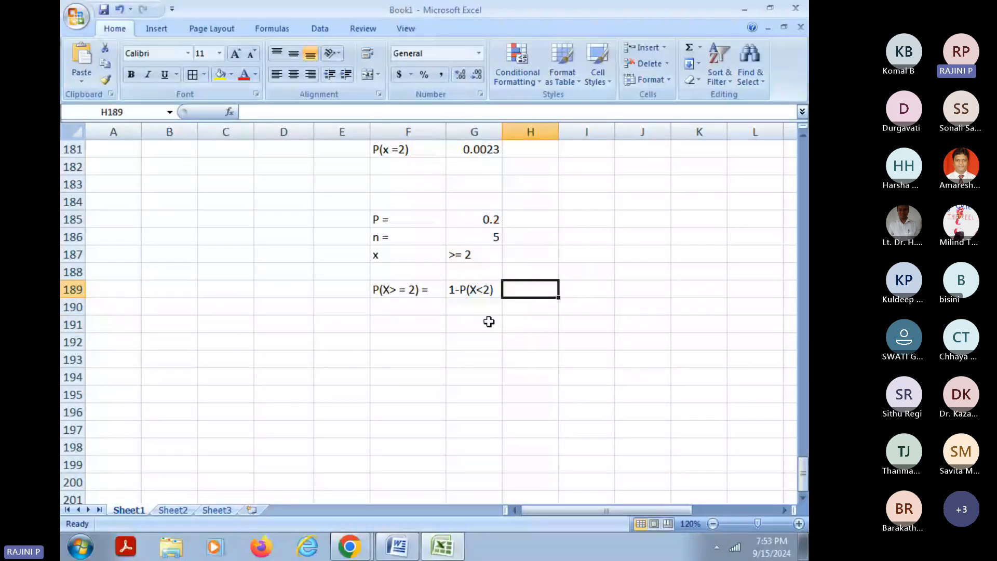
click(422, 325)
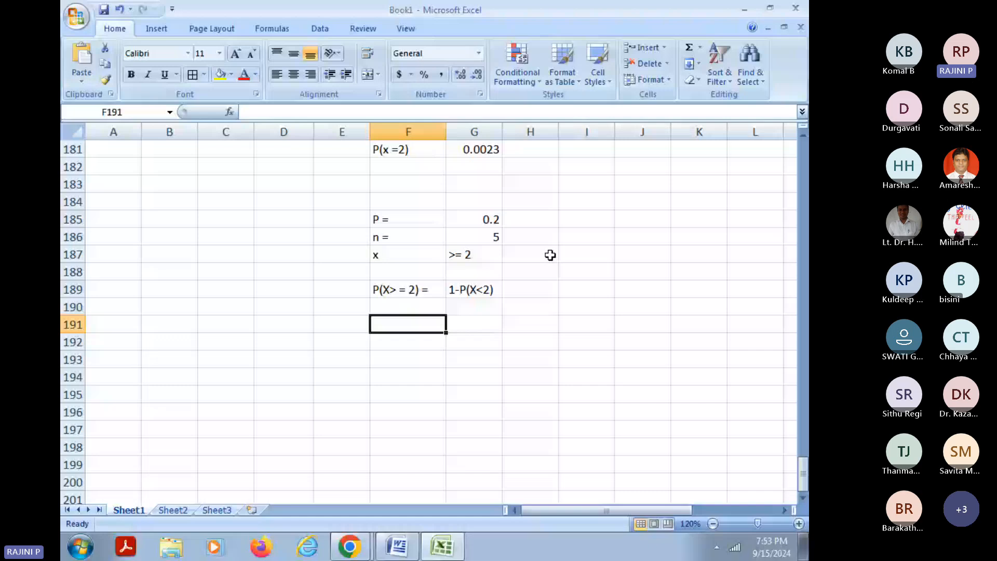
text(P(X <2)
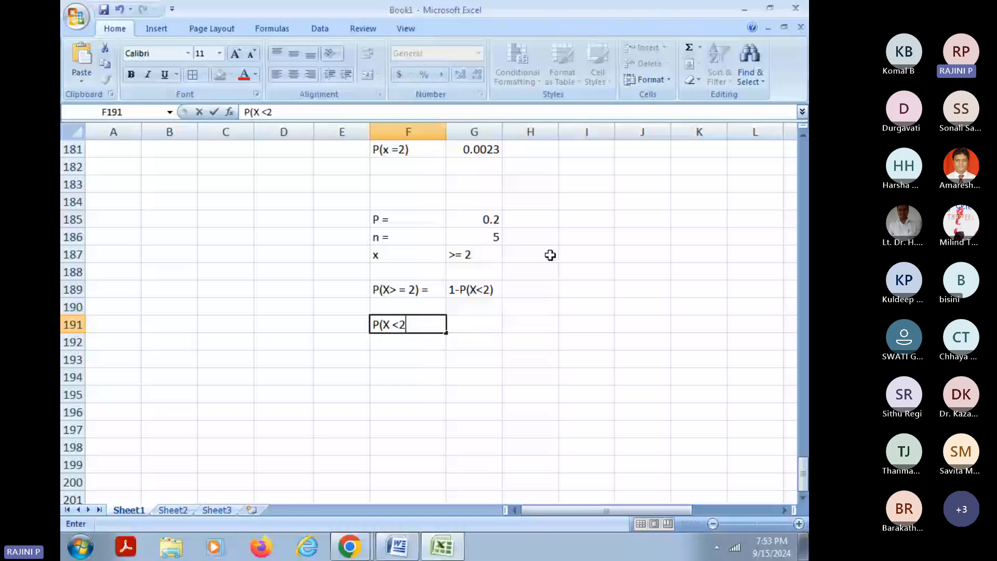
text() =)
key(Tab)
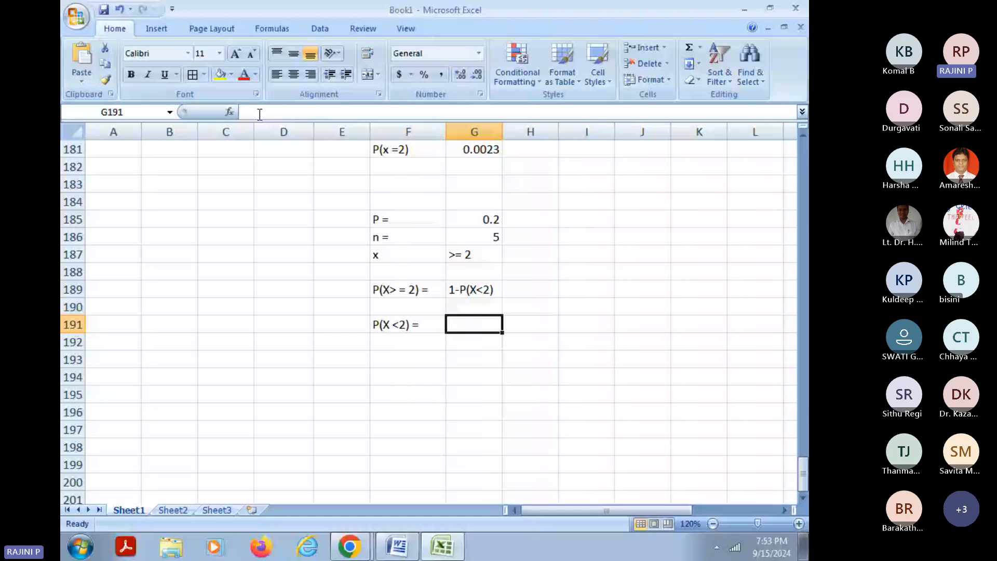
click(229, 112)
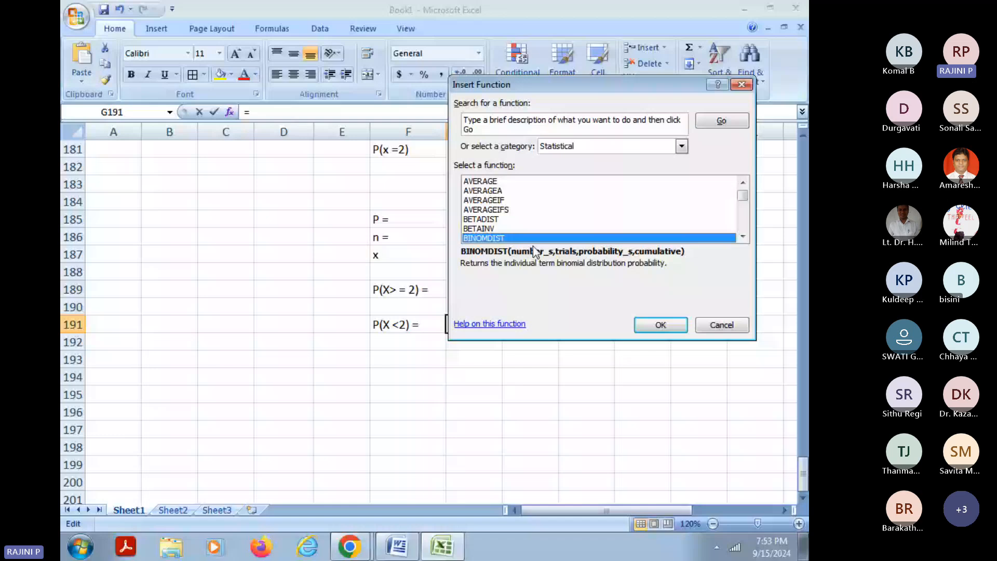
key(Return)
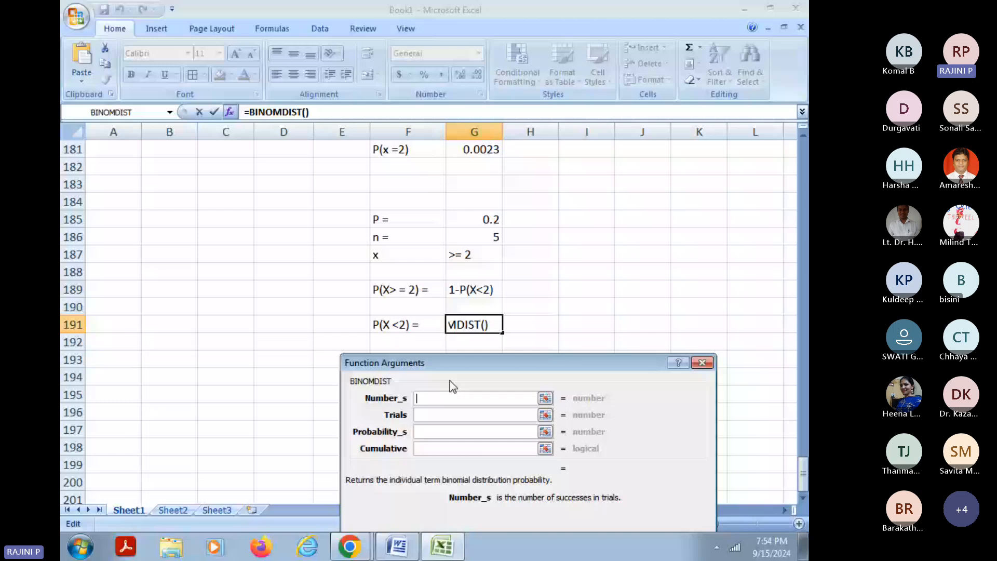
text(2)
key(Tab)
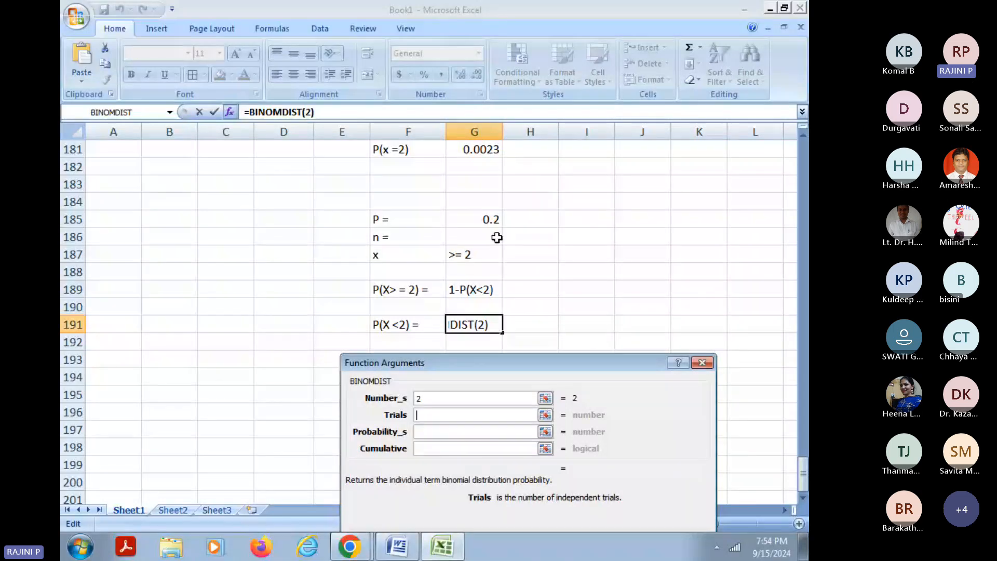
click(497, 237)
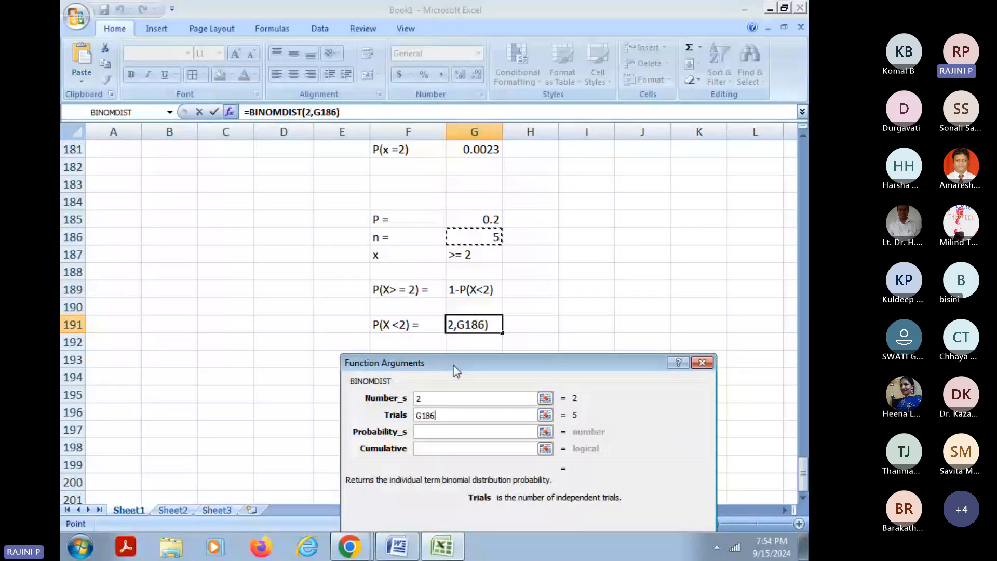
key(Escape)
Step: Insert the BINOMDIST function in G191 with Number_s 2, Trials 5 and Probability_s 0.2
key(shift+F3)
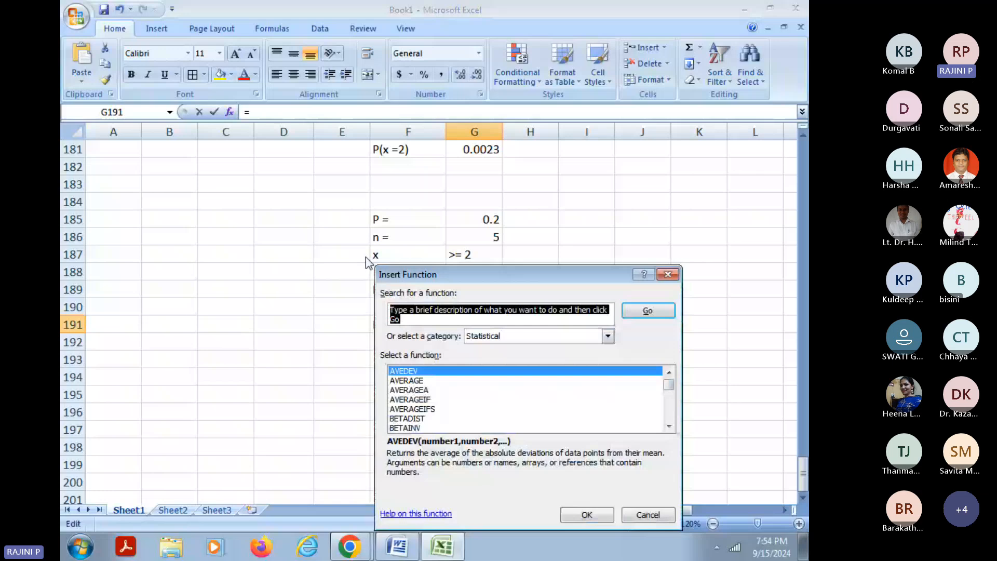
click(405, 419)
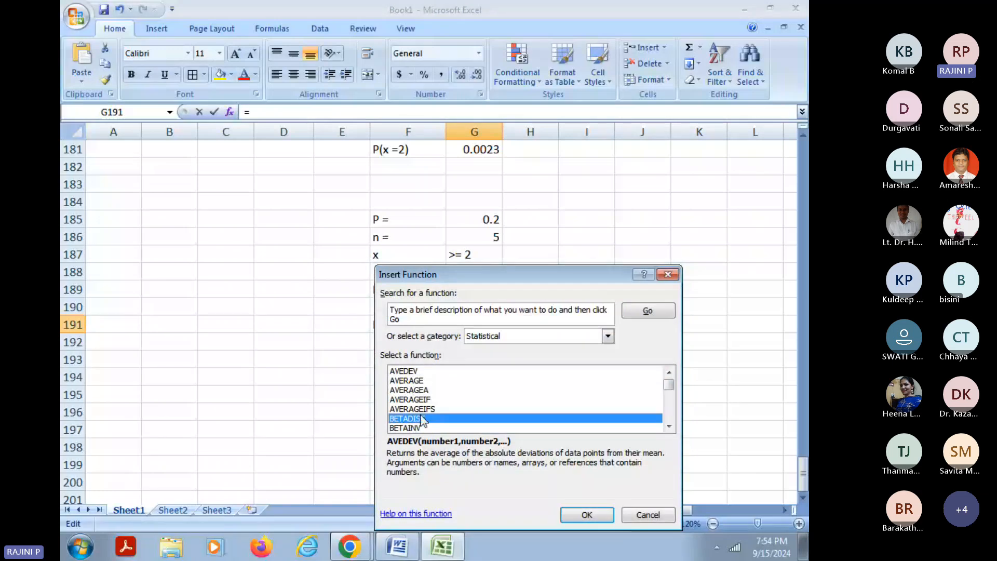
click(435, 428)
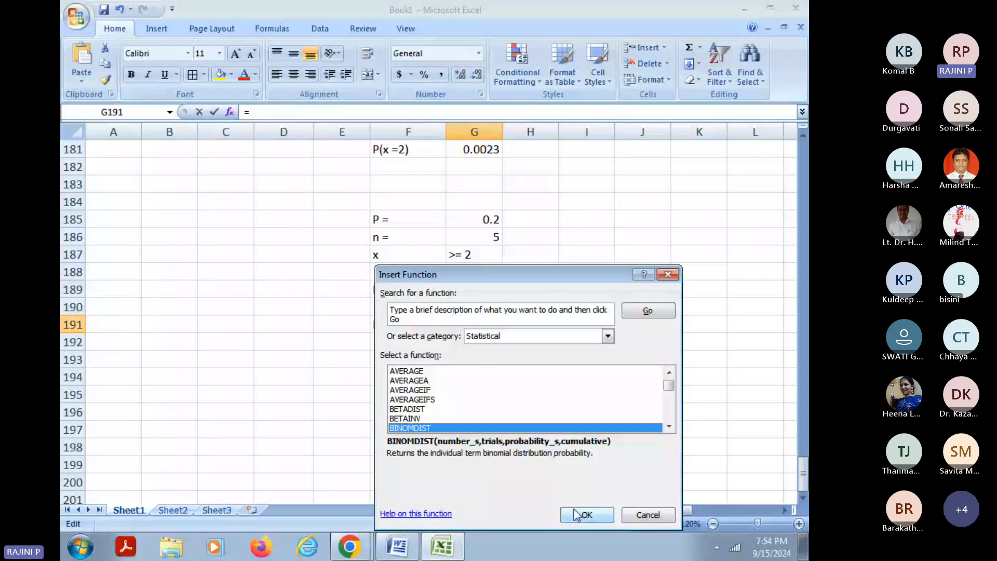
click(585, 515)
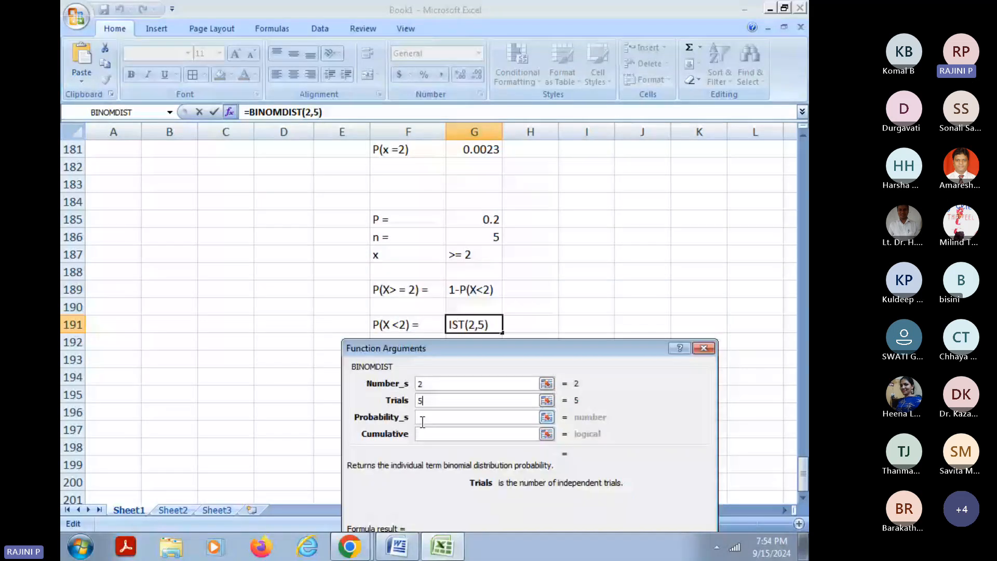
click(429, 415)
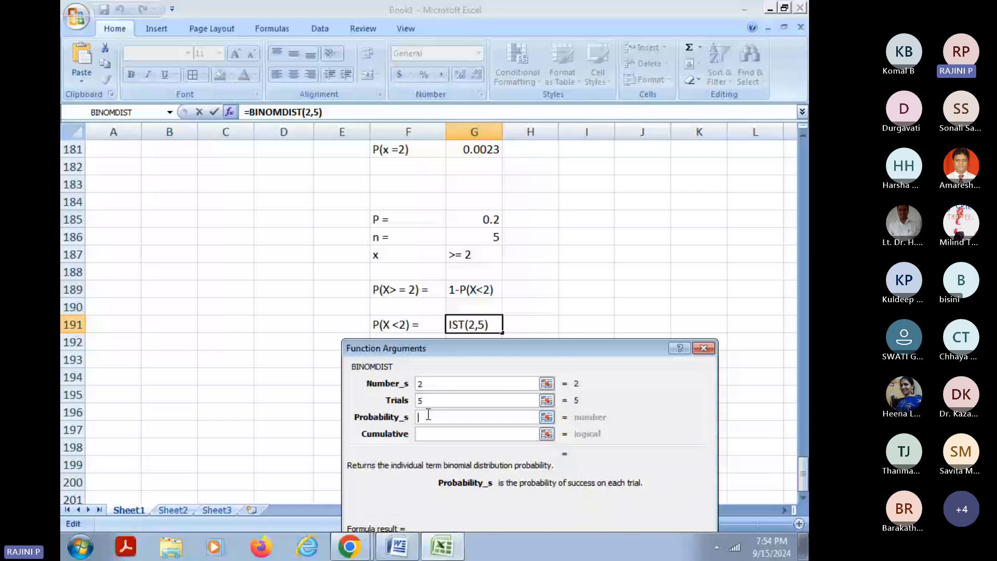
text(0.2)
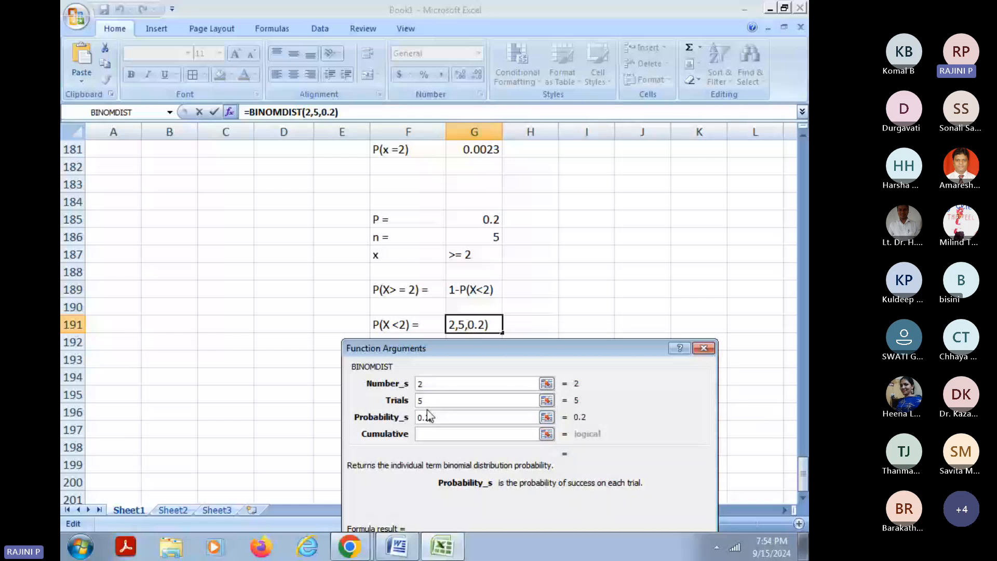
Step: Change Number_s to 1, set Cumulative to TRUE, and complete the BINOMDIST formula in G191
click(429, 435)
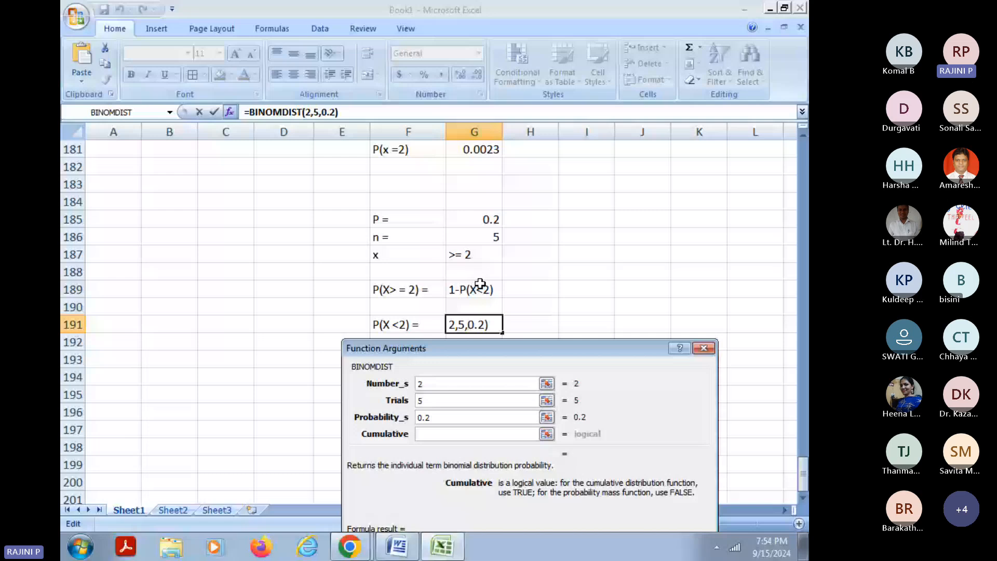
click(447, 384)
key(BackSpace)
text(1)
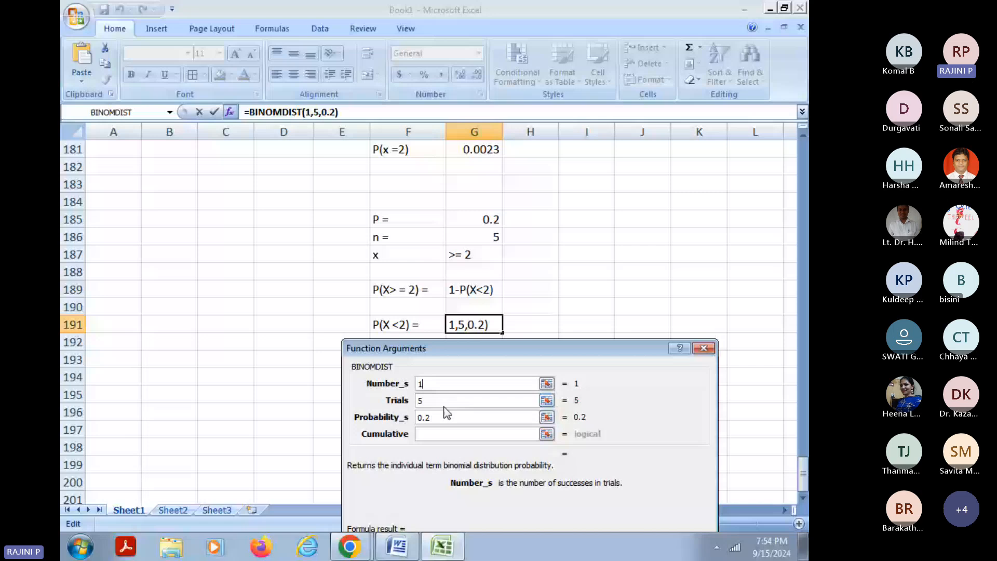
click(447, 434)
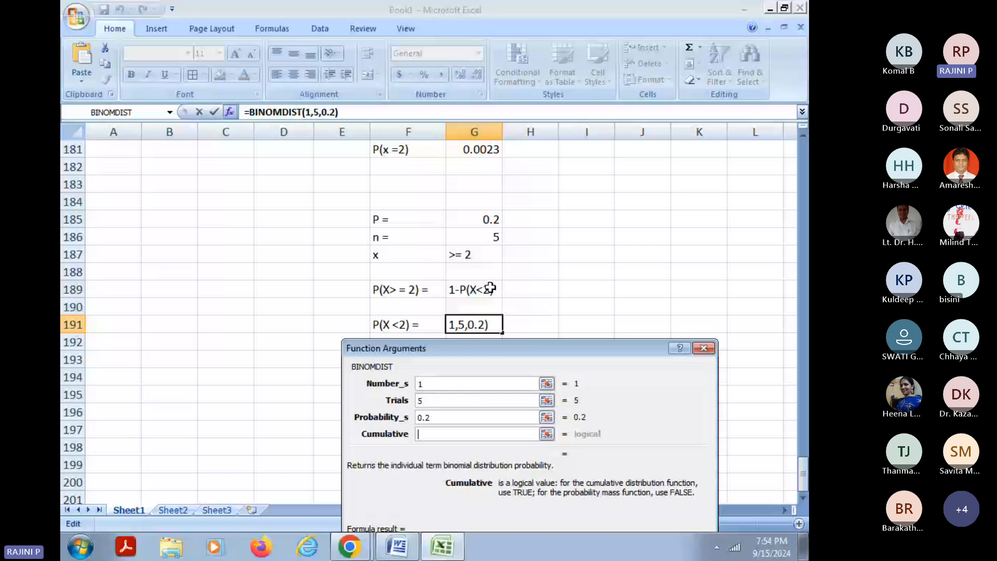
text(TRUE)
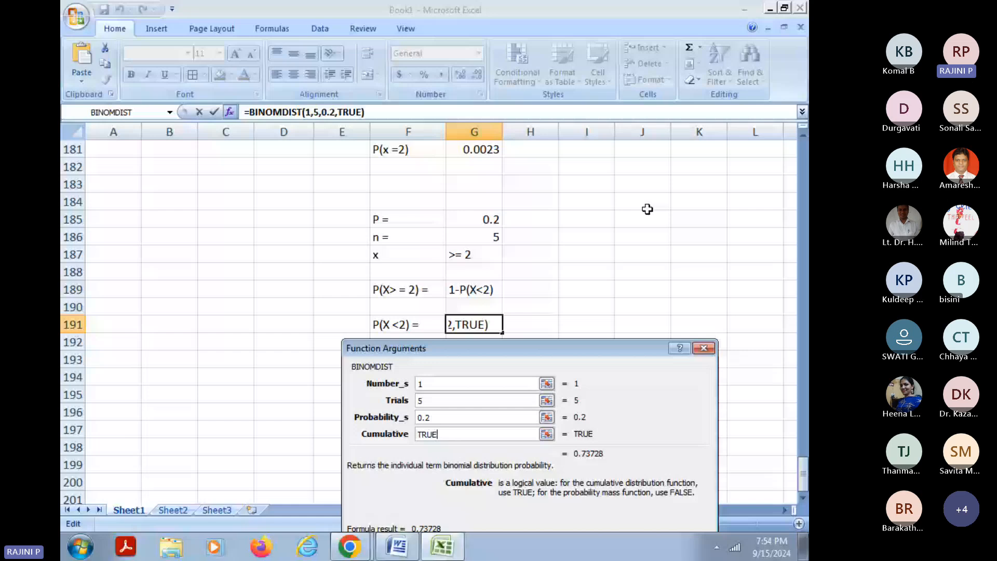
key(Return)
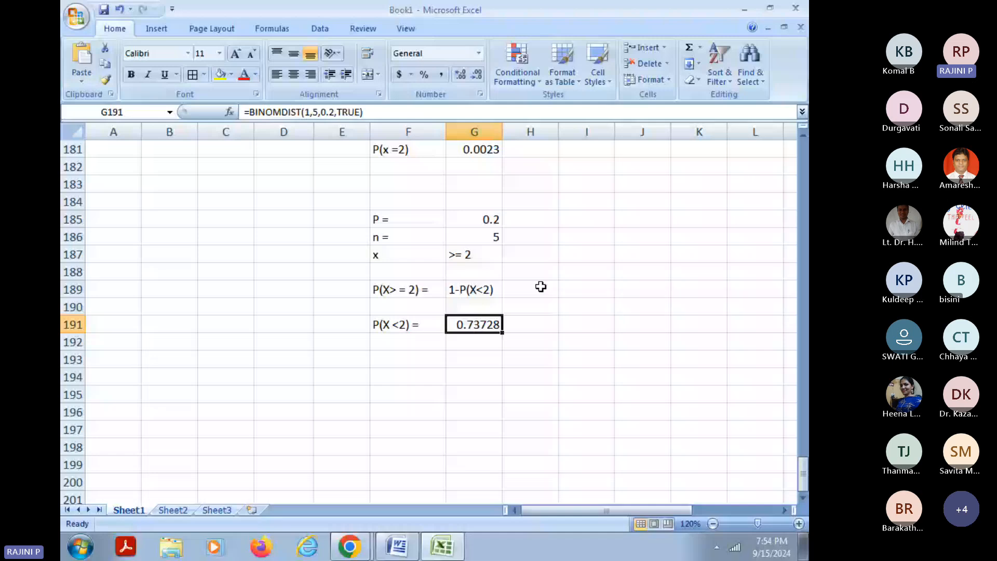
Step: Replace the complement text in G189 with a formula that subtracts the P(X <2) value in G191 from 1
click(465, 291)
text(=)
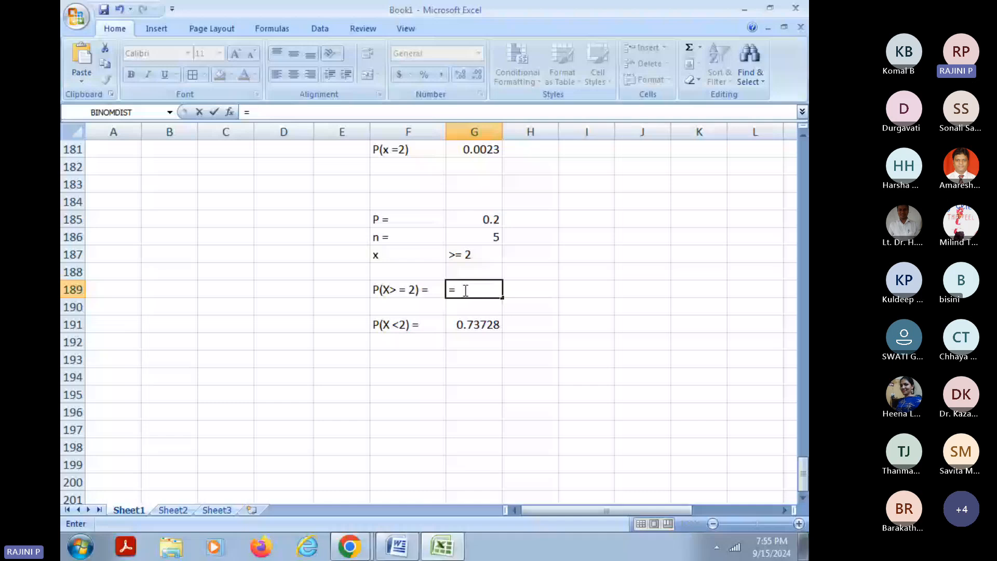
text(1-)
click(478, 325)
key(Return)
click(531, 341)
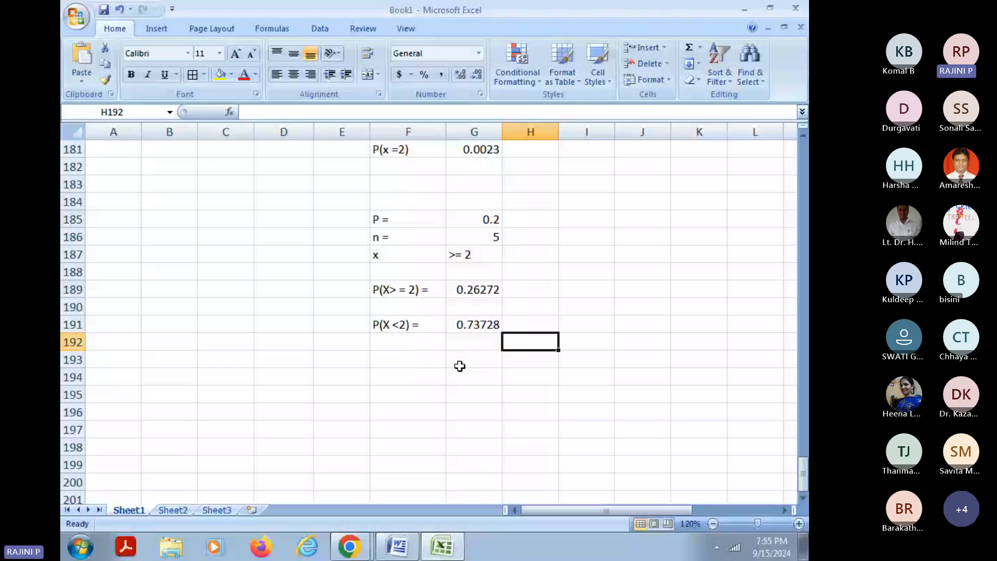
click(459, 366)
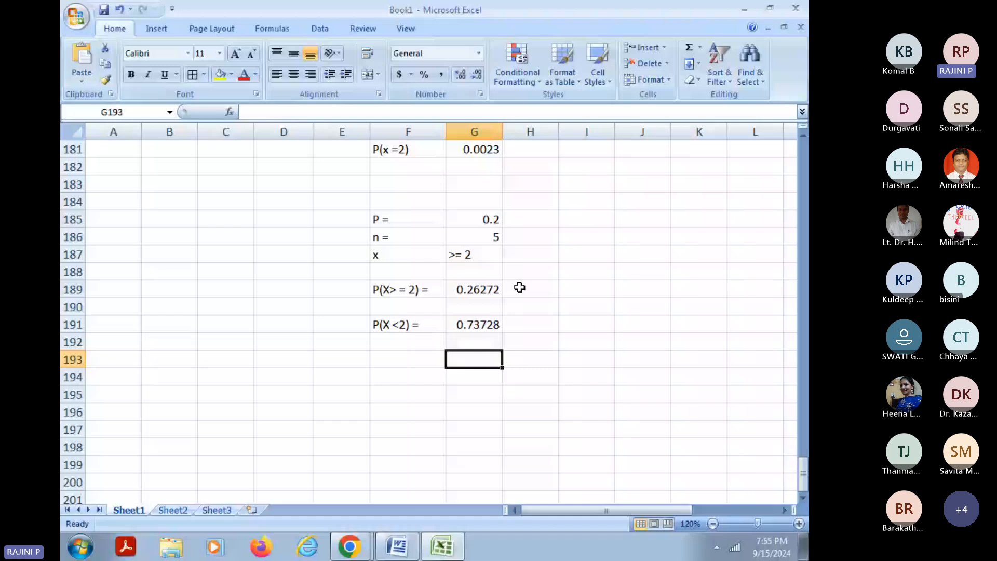
Step: Re-enter the formula =1-G191 in G189 and reselect the cell to show its formula
click(473, 289)
text(=)
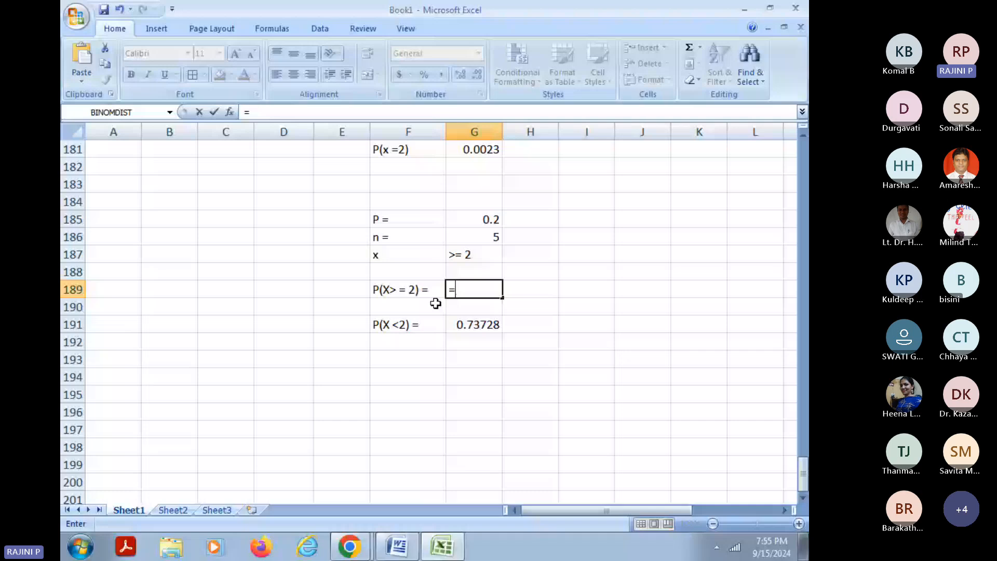
text(1-)
click(475, 325)
key(Return)
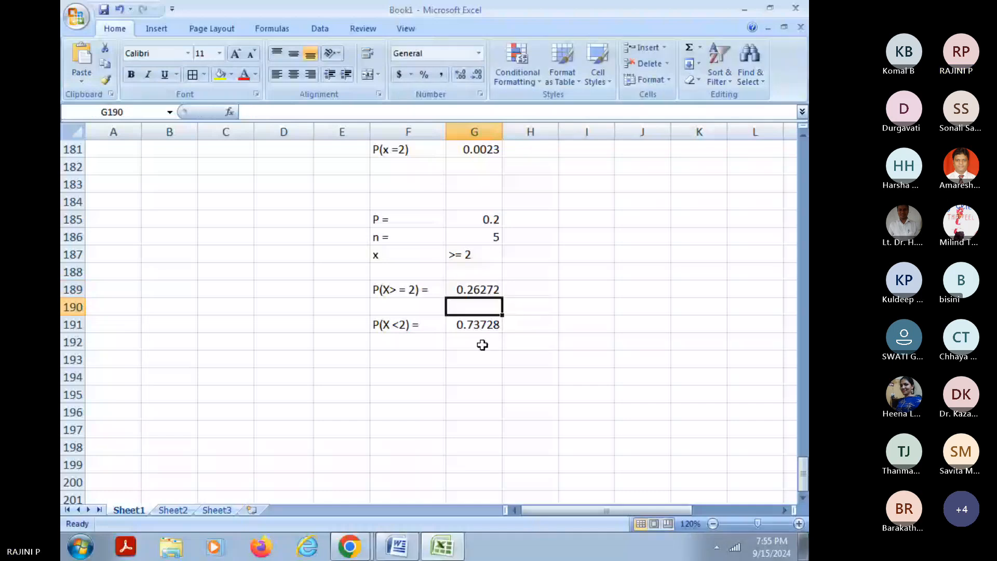
click(468, 291)
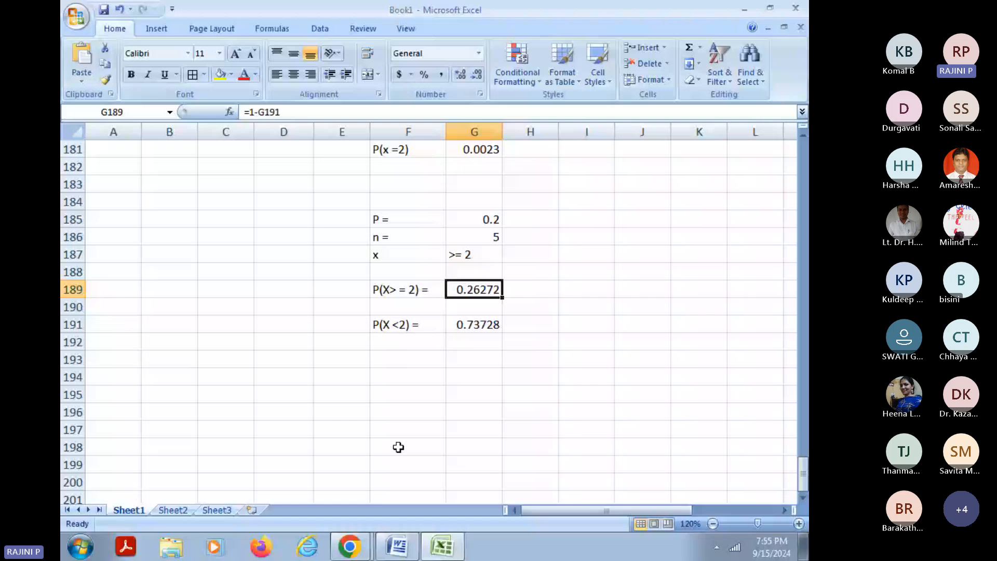
Step: Switch to the Word exercise list and highlight the average of 15 calls in problem 11 in yellow
key(alt+Tab)
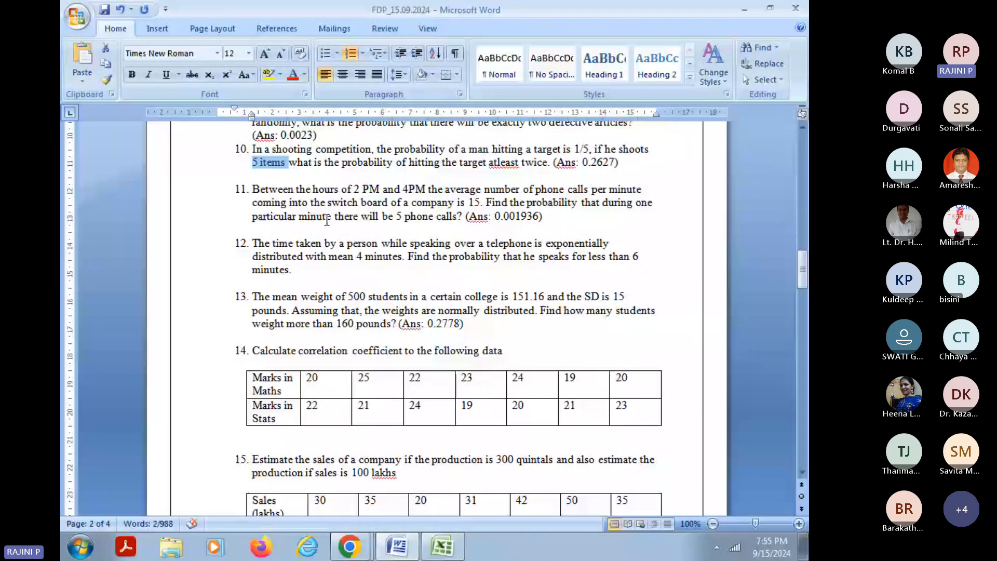
drag(252, 189, 427, 192)
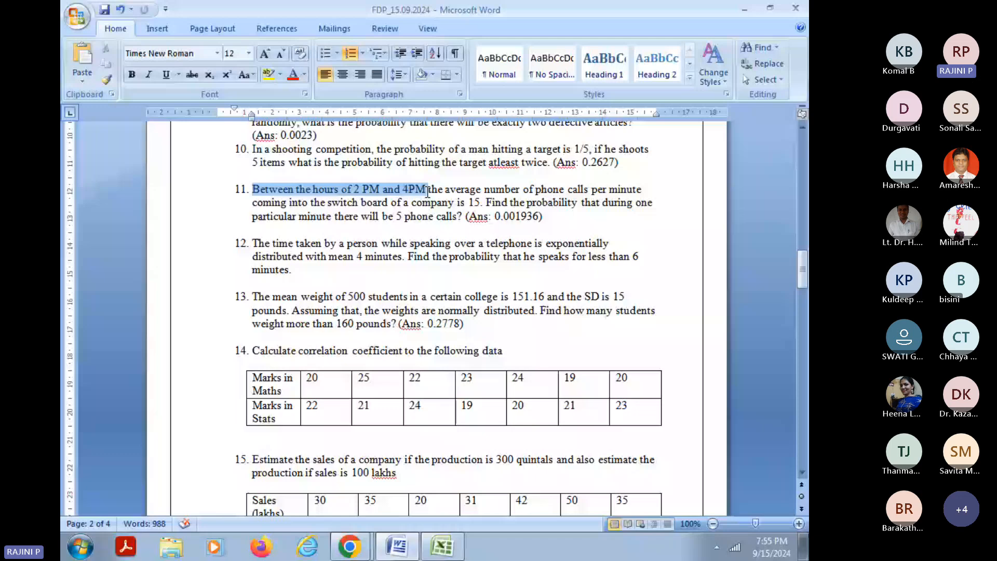
drag(427, 192, 631, 192)
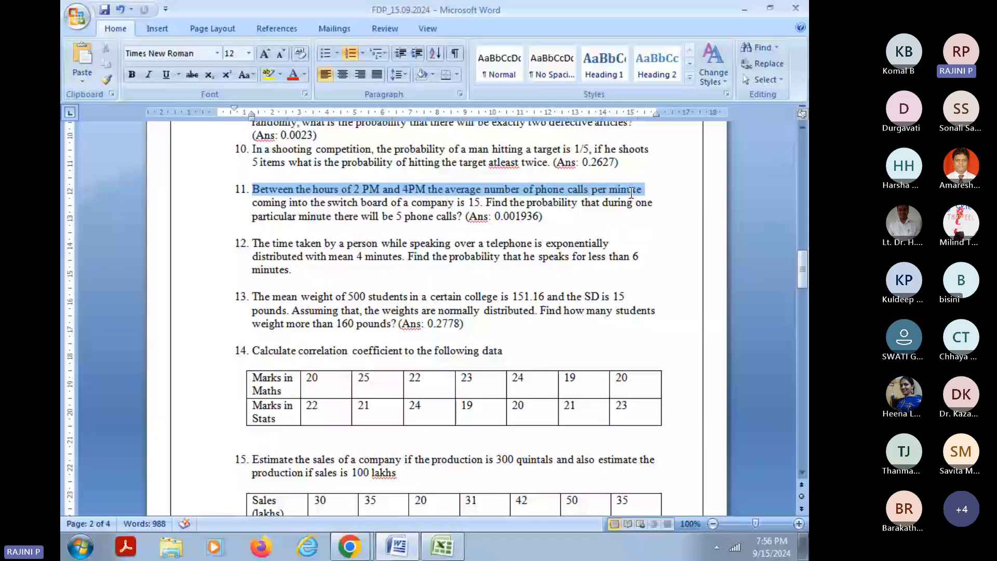
drag(631, 192, 479, 203)
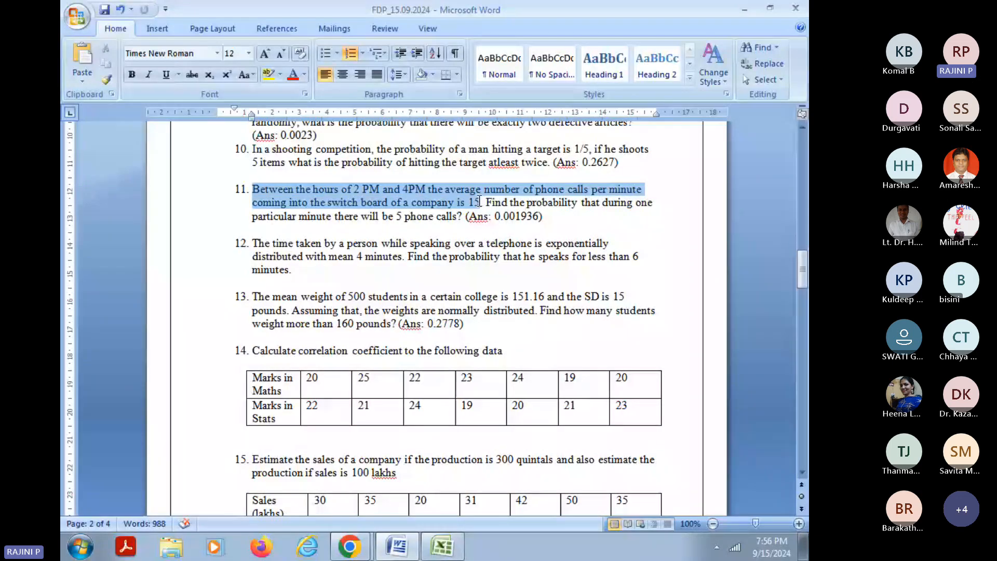
click(479, 202)
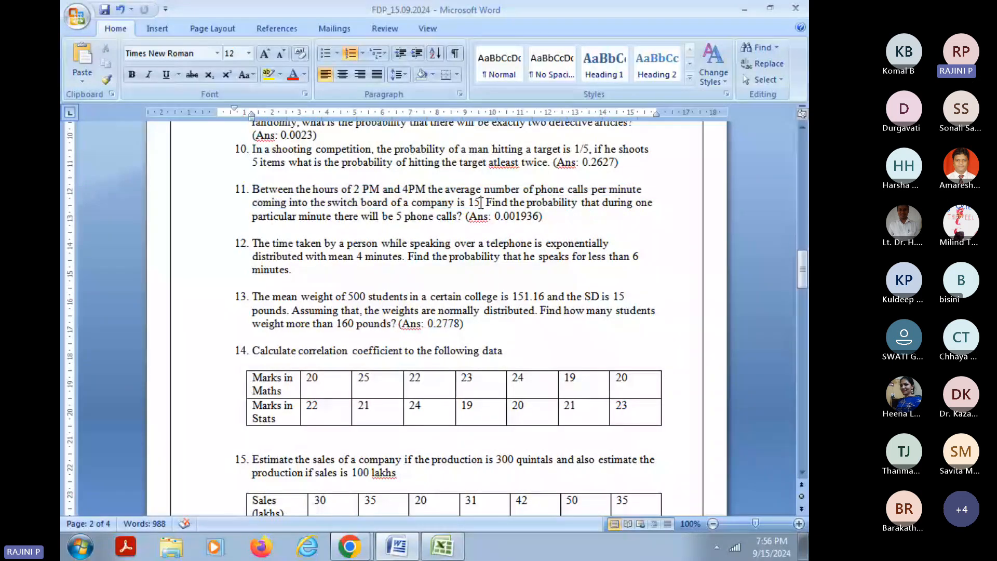
double_click(474, 203)
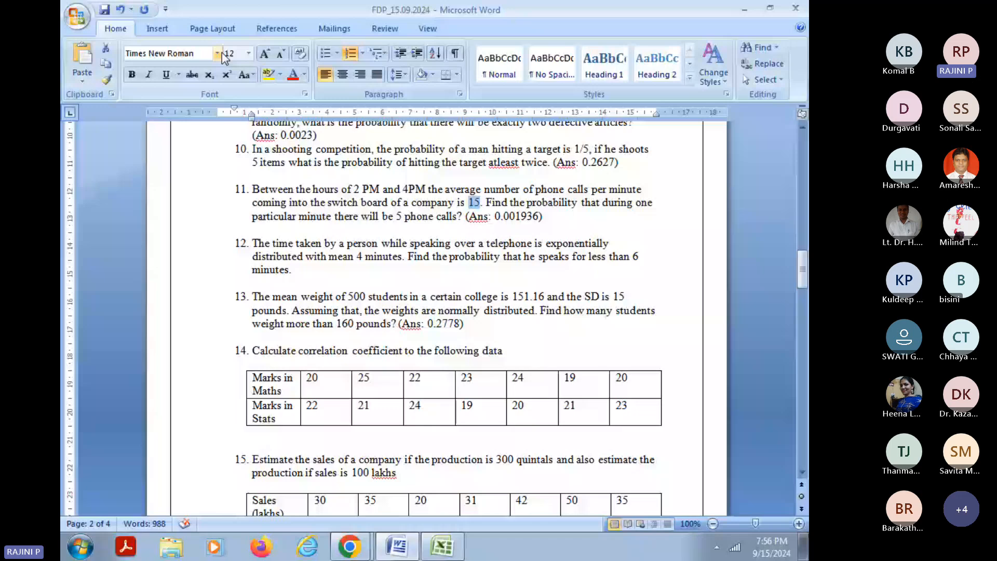
click(268, 74)
click(480, 203)
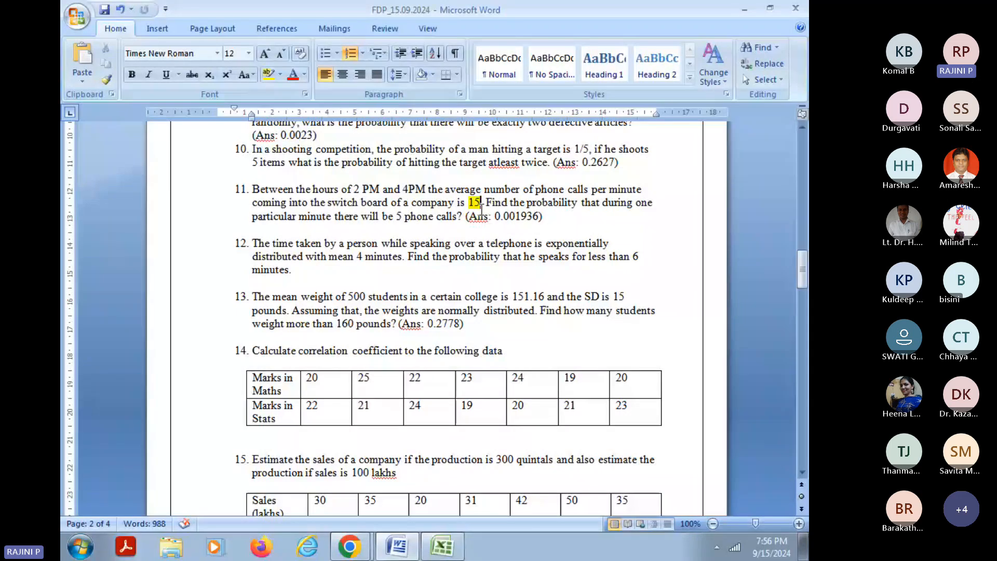
Step: Highlight the 5 in "5 phone calls" in problem 11's question in yellow
drag(485, 202, 453, 216)
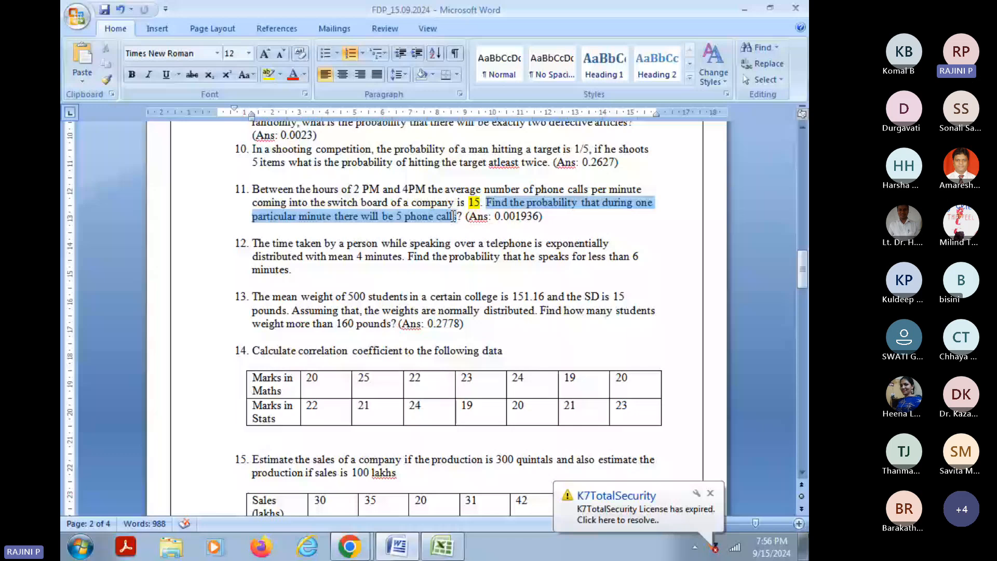
drag(253, 216, 339, 221)
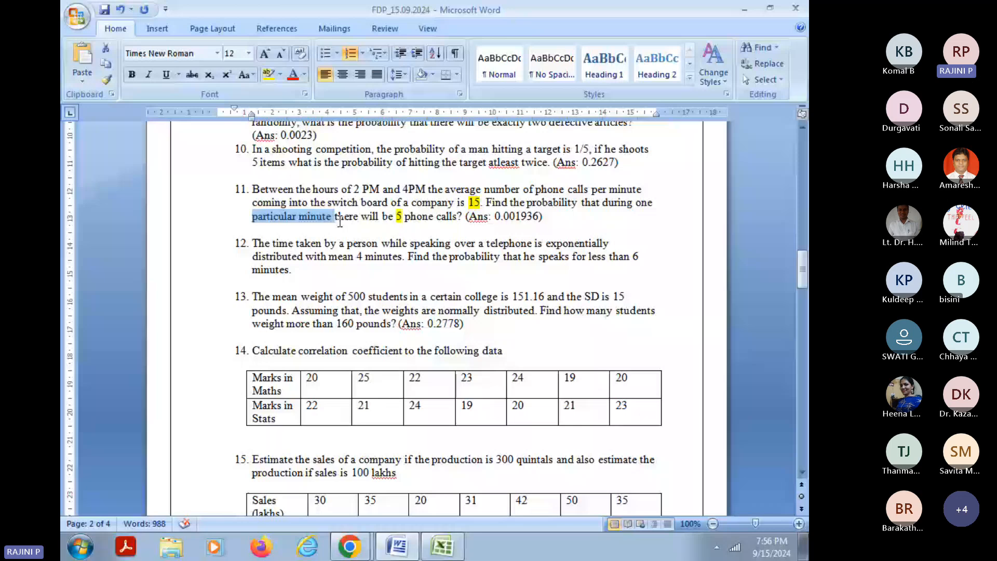
click(398, 208)
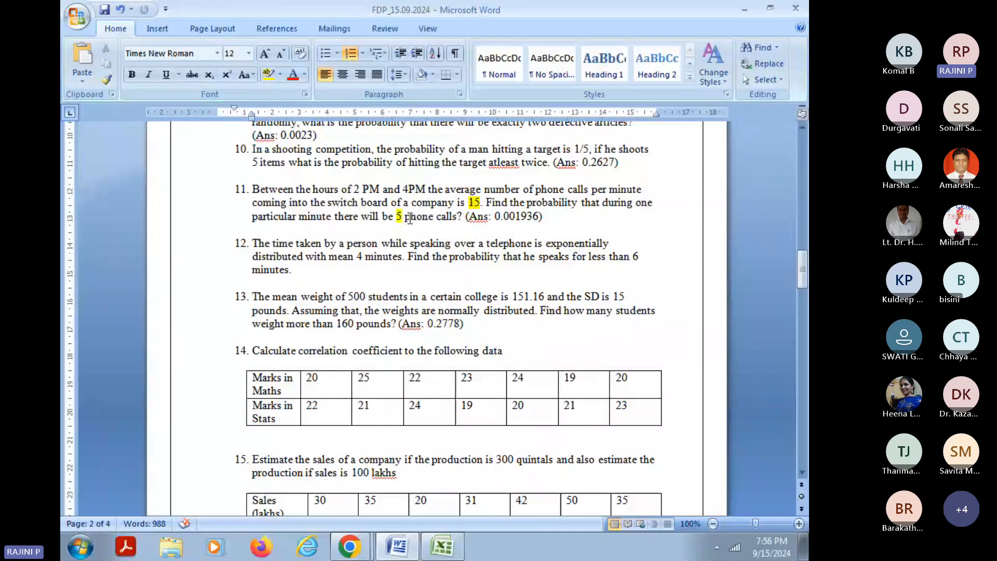
click(410, 218)
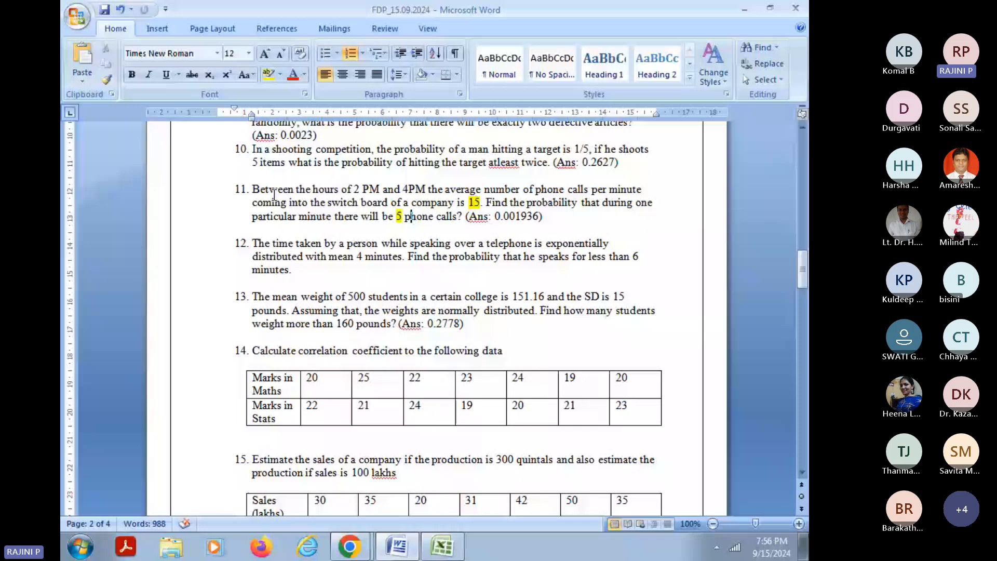
double_click(399, 216)
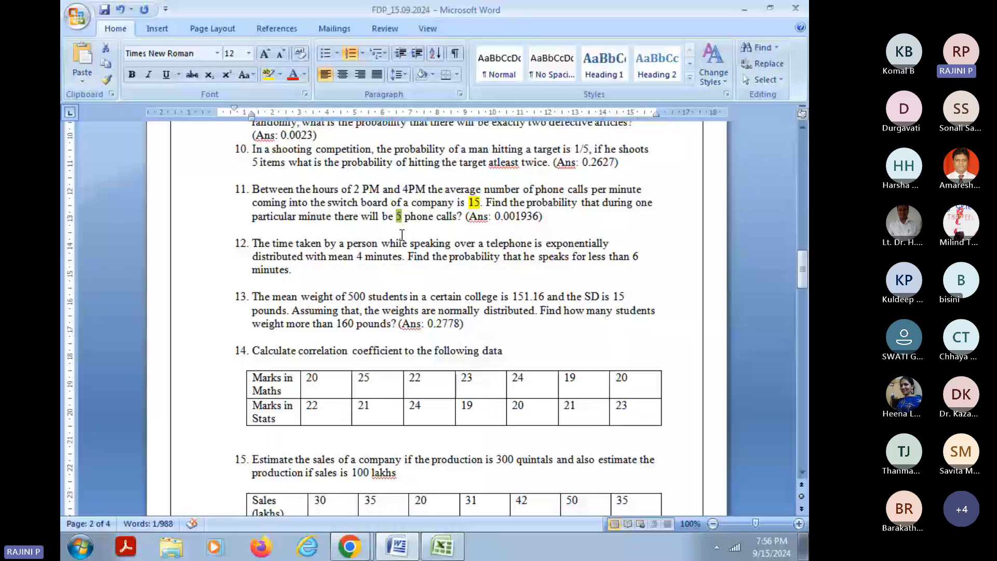
click(539, 217)
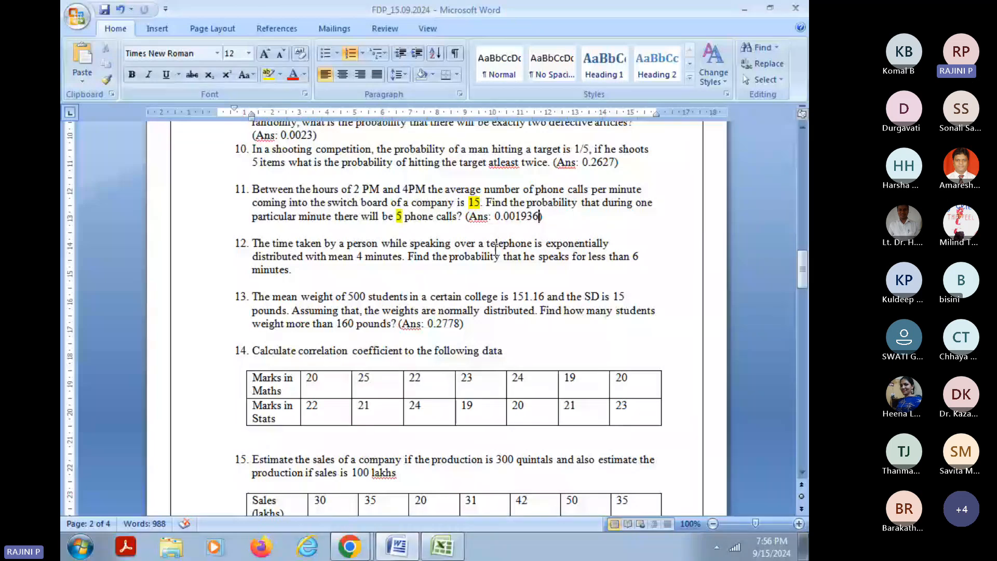
Step: Switch to the Excel workbook and enter the labels "mean =" in F197 and "x =" in F198
key(alt+Tab)
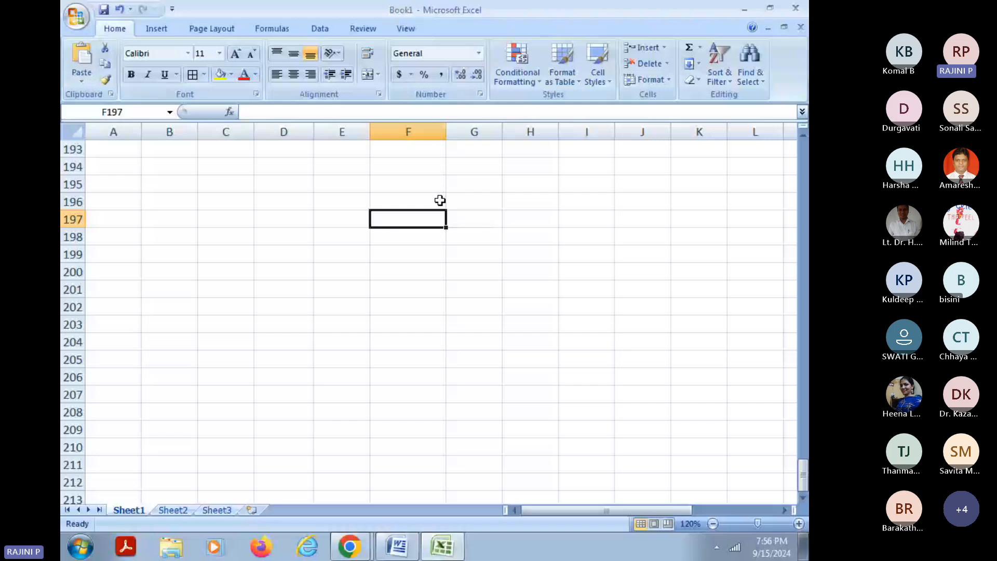
text(mean =)
key(Return)
text(x =)
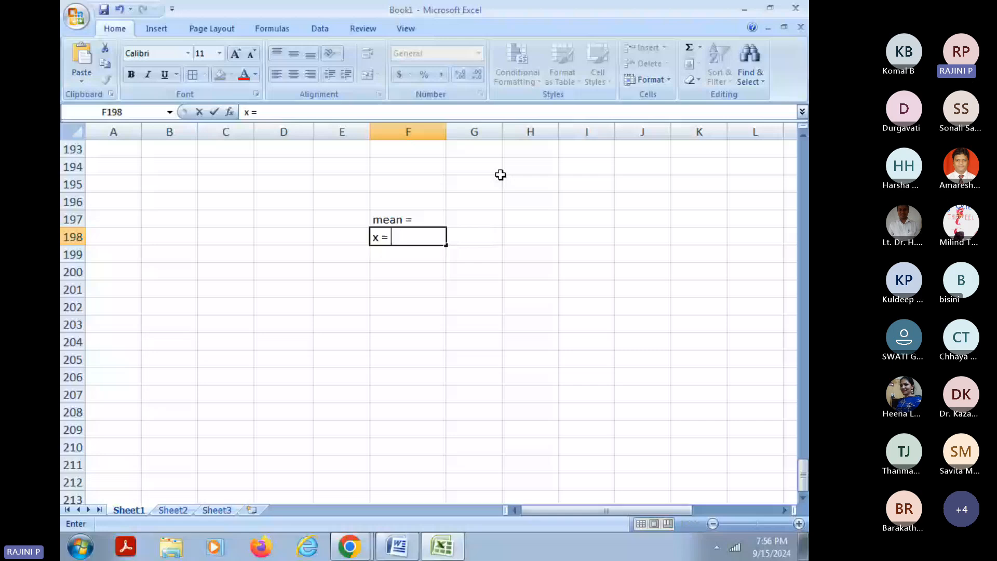
Step: Check problem 11 in the Word document and enter 15 for the mean in G197 and 5 for x in G198
key(alt+Tab)
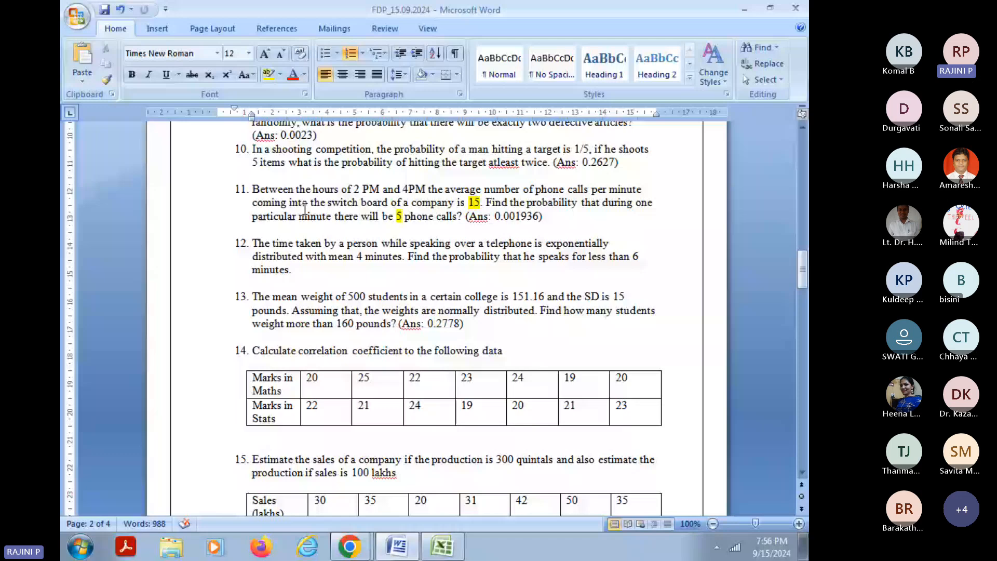
key(alt+Tab)
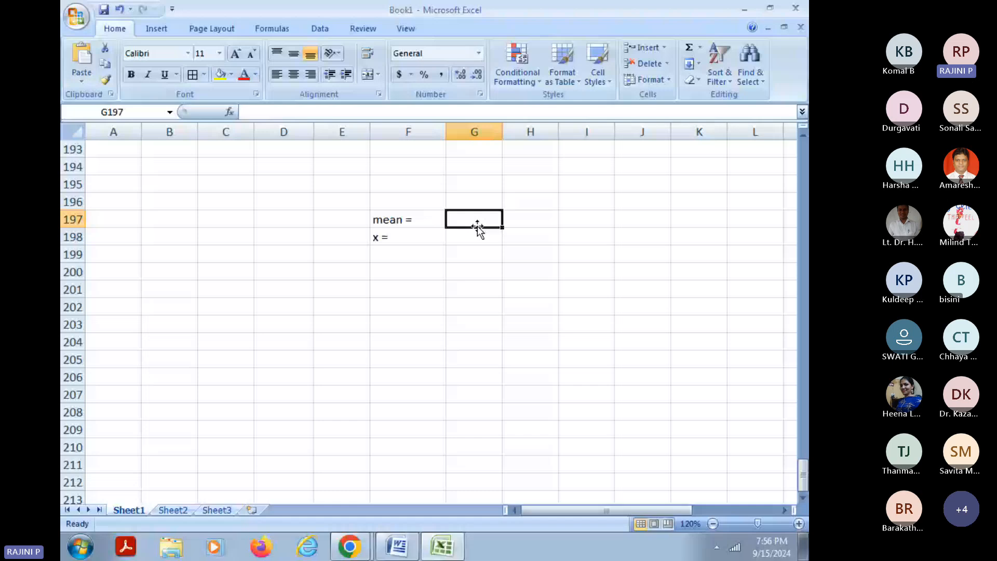
key(alt+Tab)
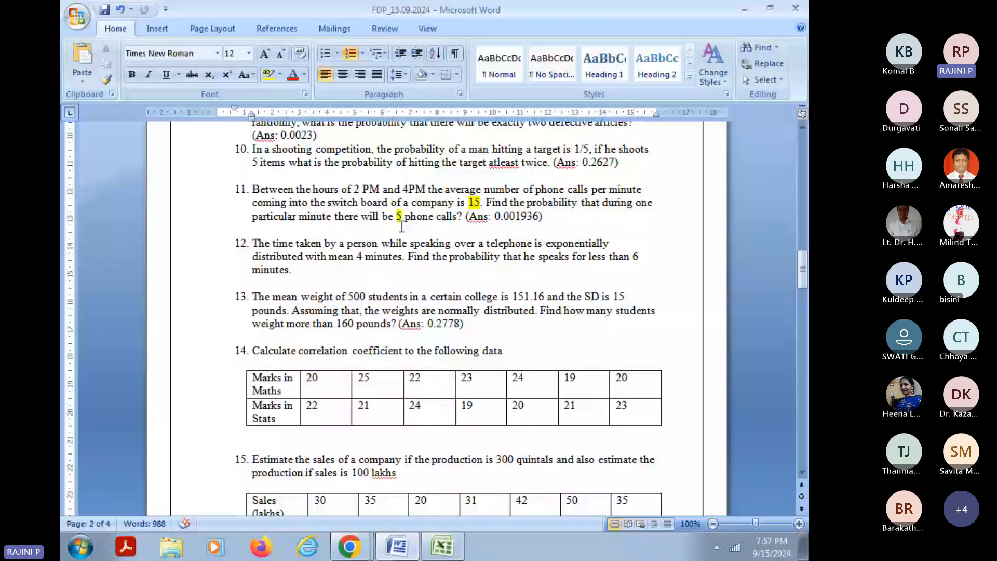
key(alt+Tab)
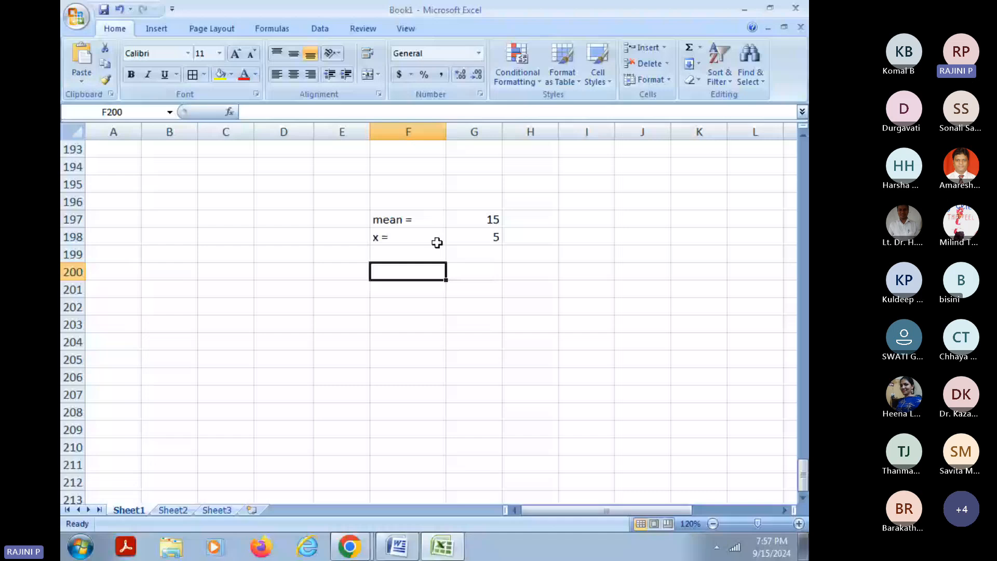
Step: Enter the label "P(x = 5) =" in F200
text(probability)
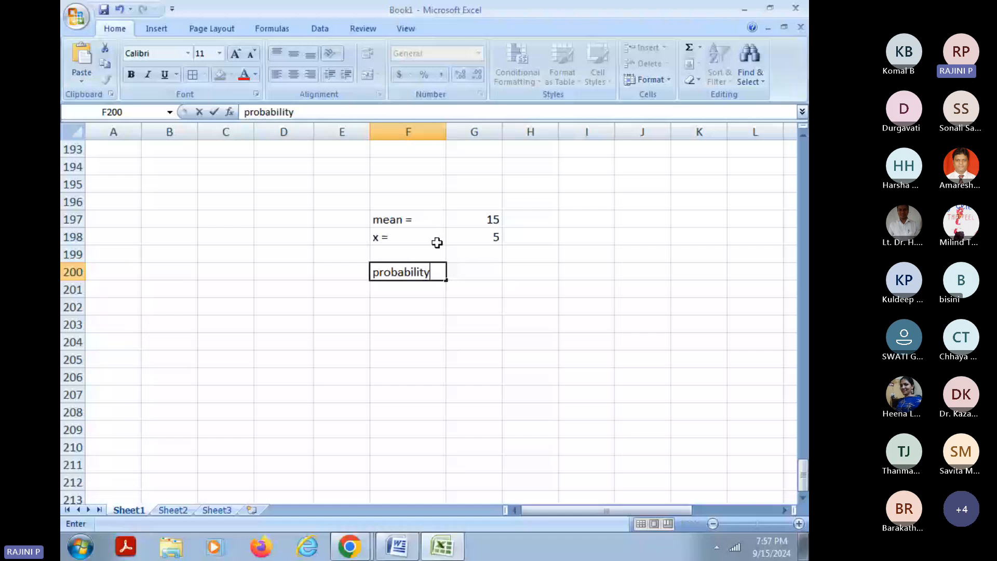
key(Escape)
text(P)
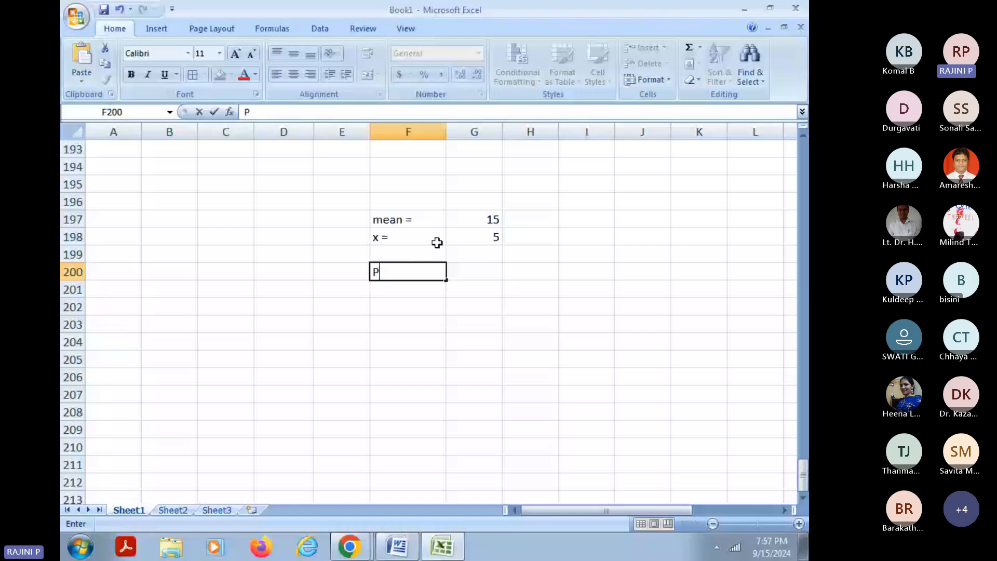
text((x = 5) =)
key(Tab)
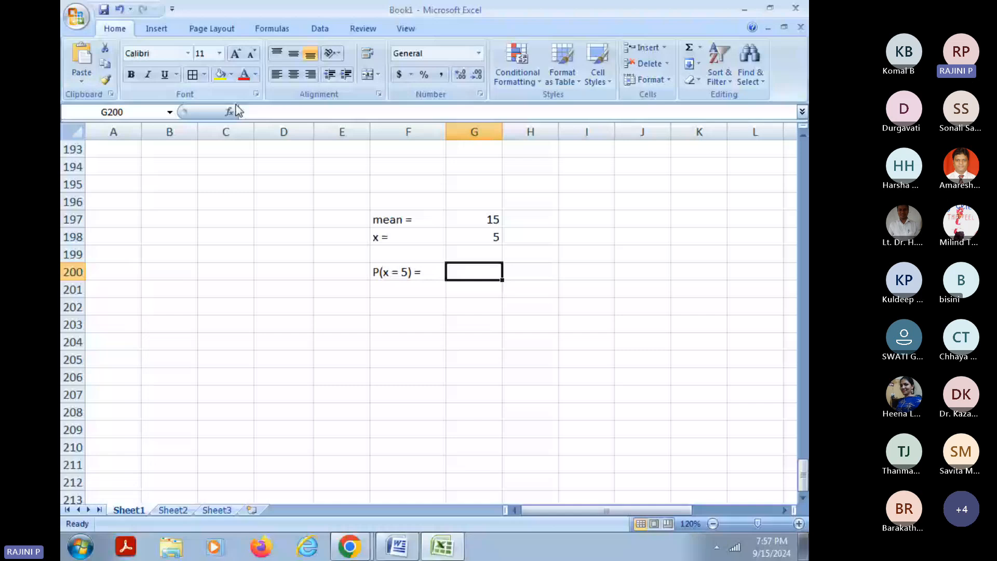
Step: Insert the statistical function POISSON in G200
click(230, 112)
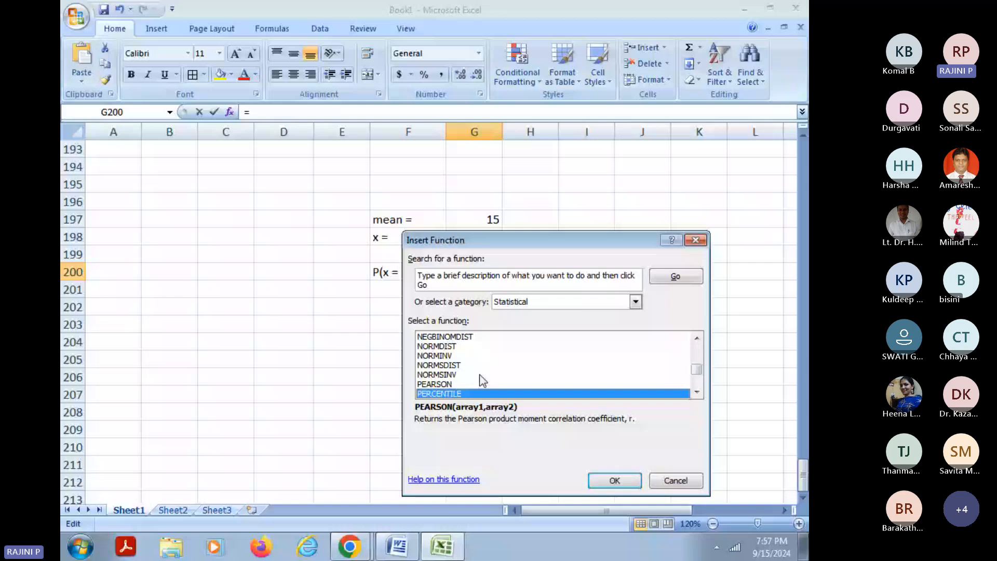
key(Down)
key(Down)
key(Down)
key(Return)
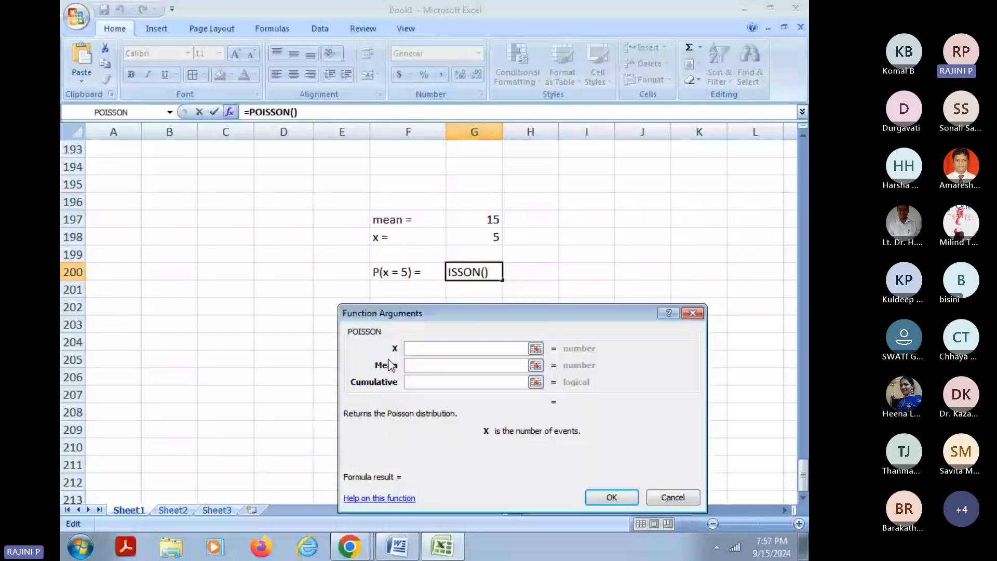
Step: Set the POISSON arguments in G200 to X 5, Mean 15 and Cumulative false, and accept the formula
text(5)
key(Tab)
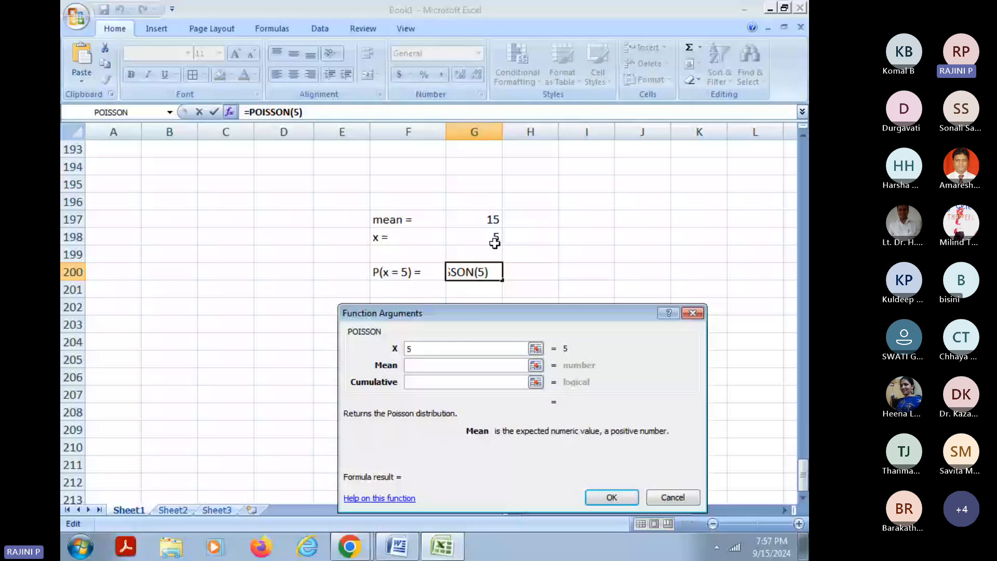
text(15)
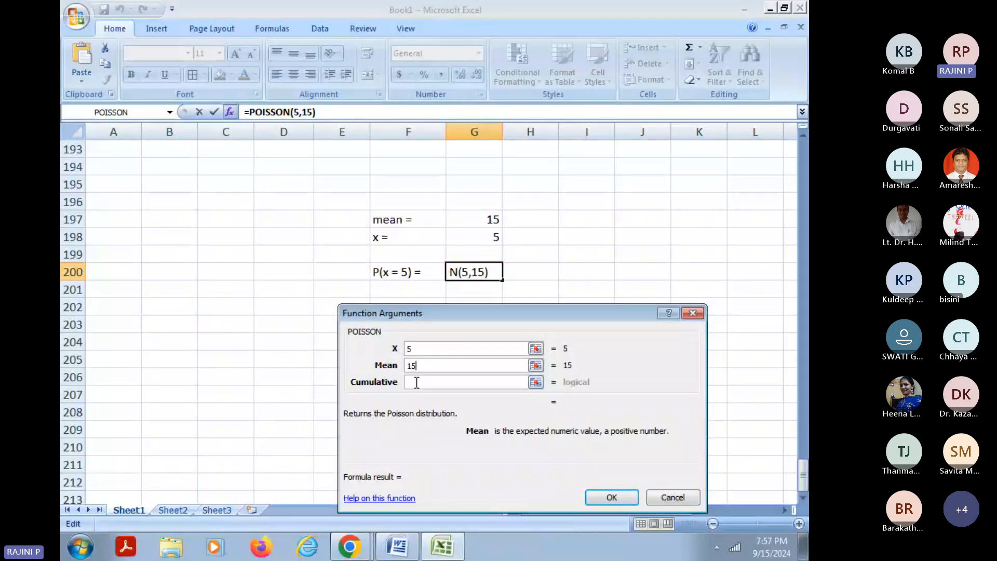
click(416, 382)
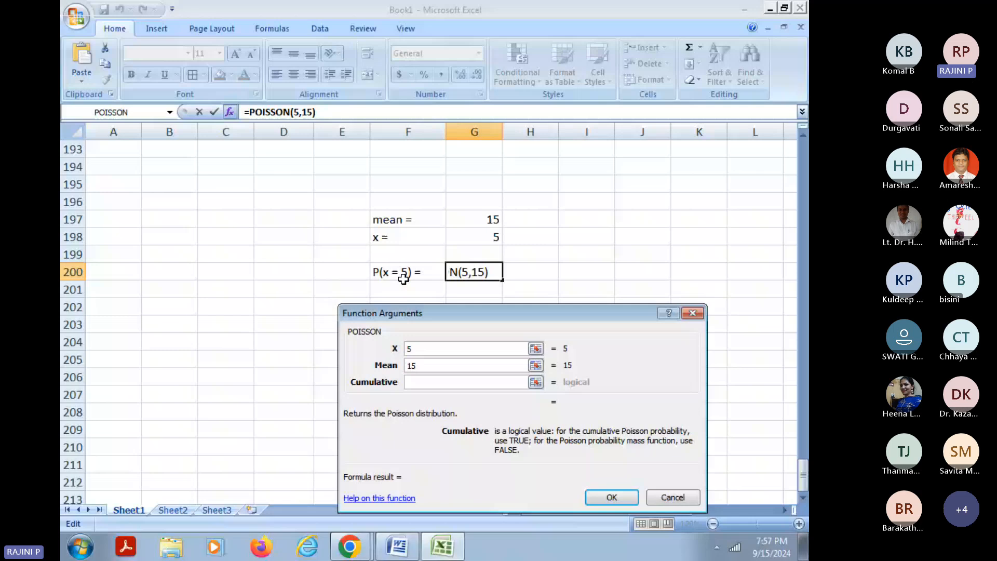
text(false)
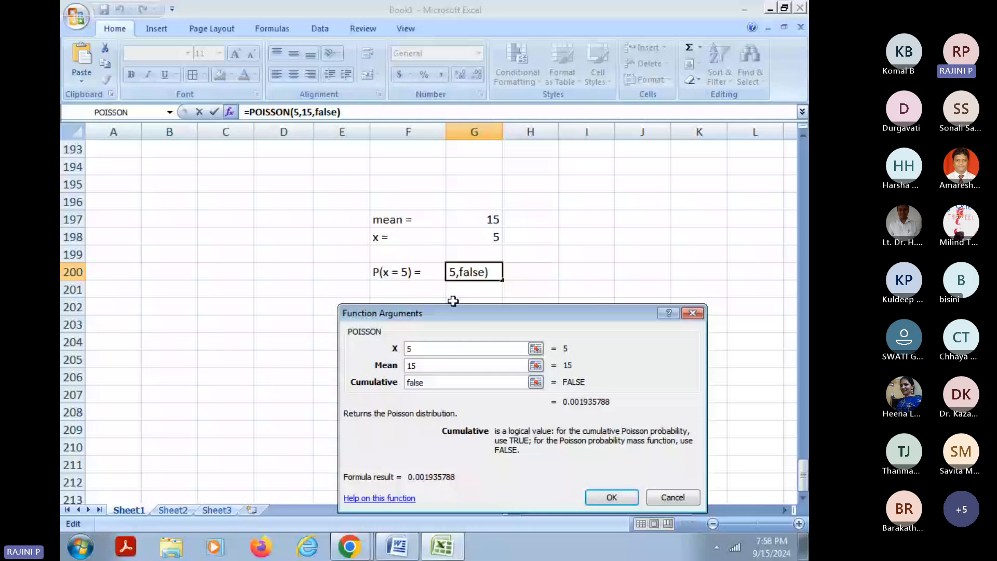
key(Return)
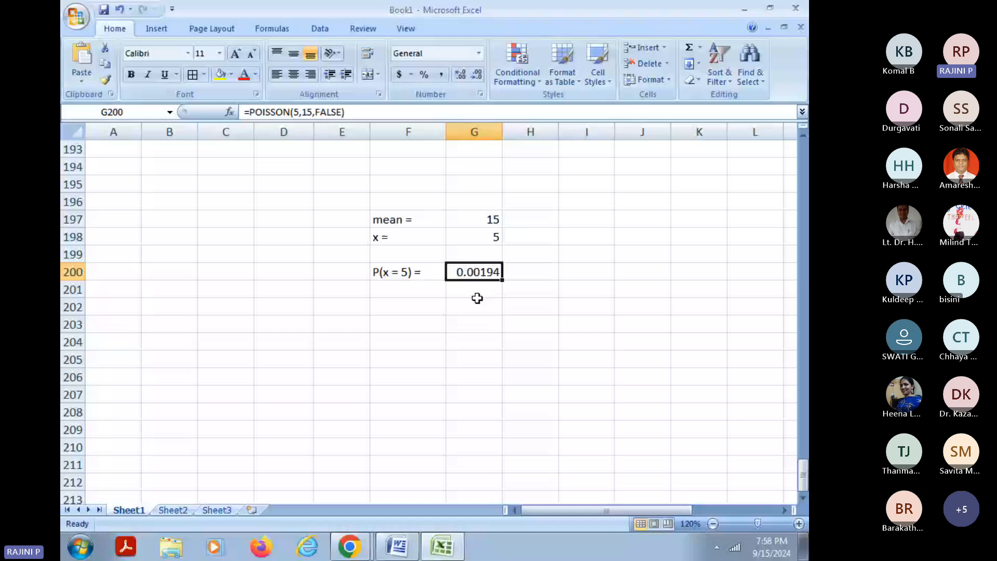
Step: Enter the label "P(x < 6) =" in F202
click(413, 306)
text(P()
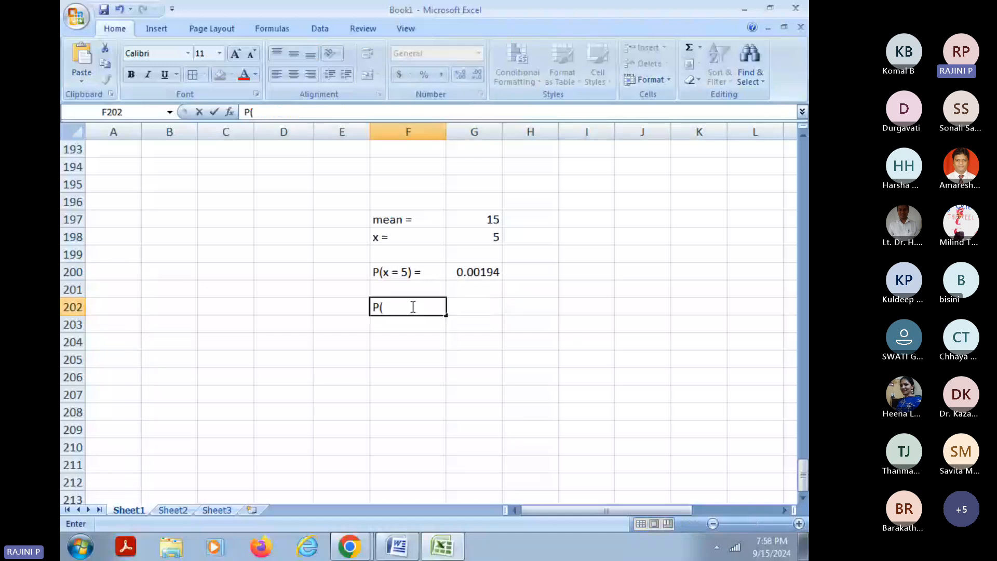
text(x < 6) =)
key(Tab)
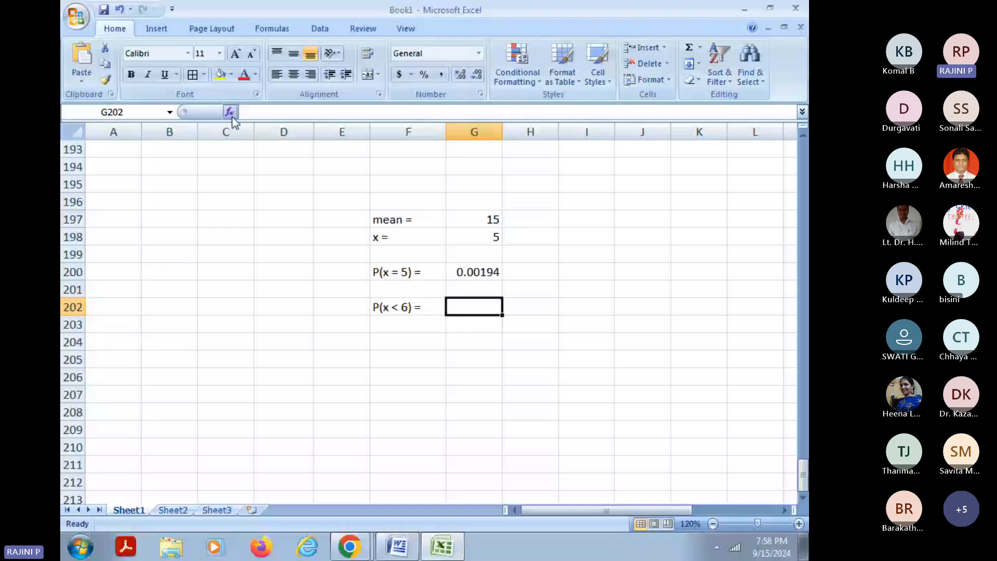
Step: Insert a cumulative POISSON function in G202 with X 5, Mean 15 and Cumulative TRUE
click(229, 111)
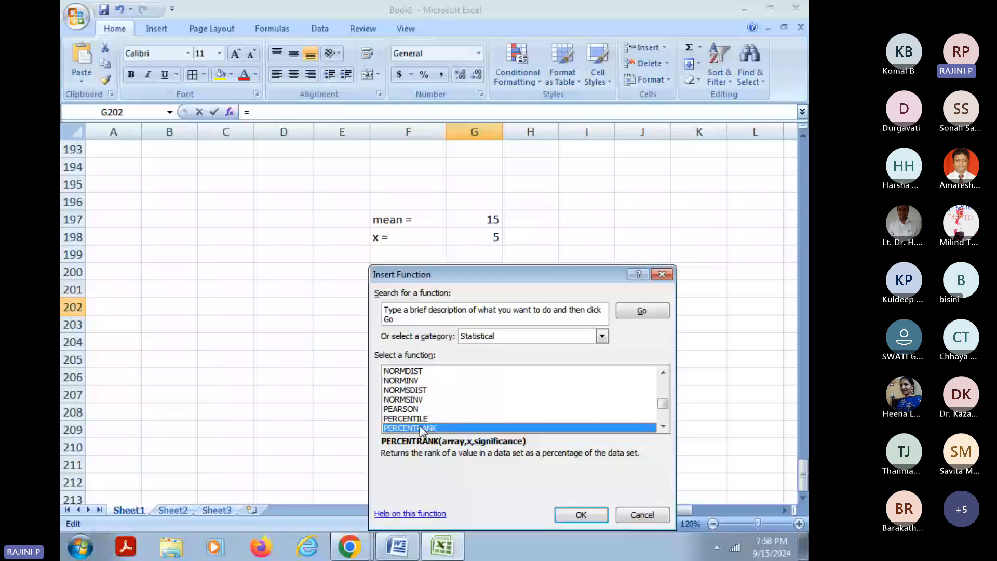
double_click(486, 401)
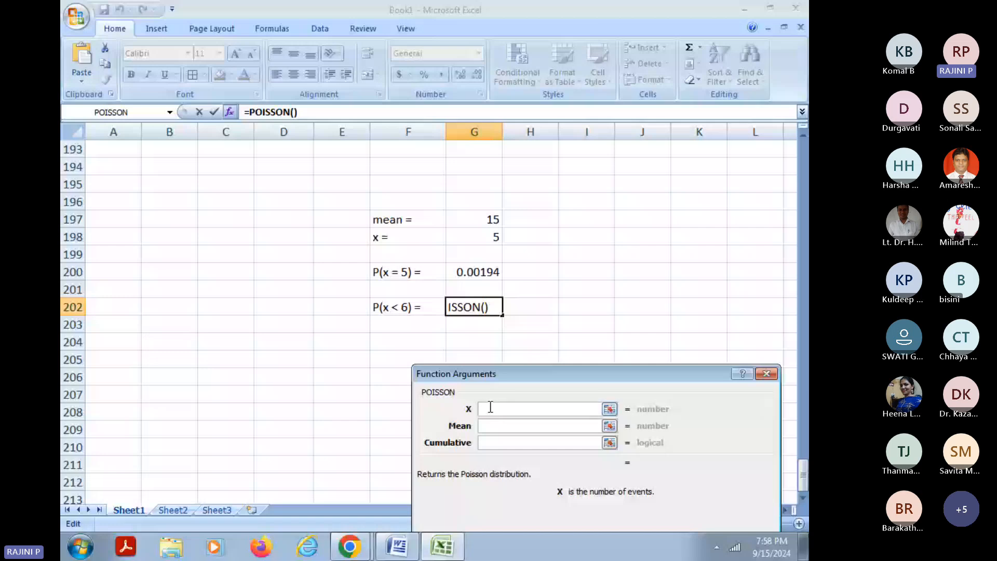
text(5)
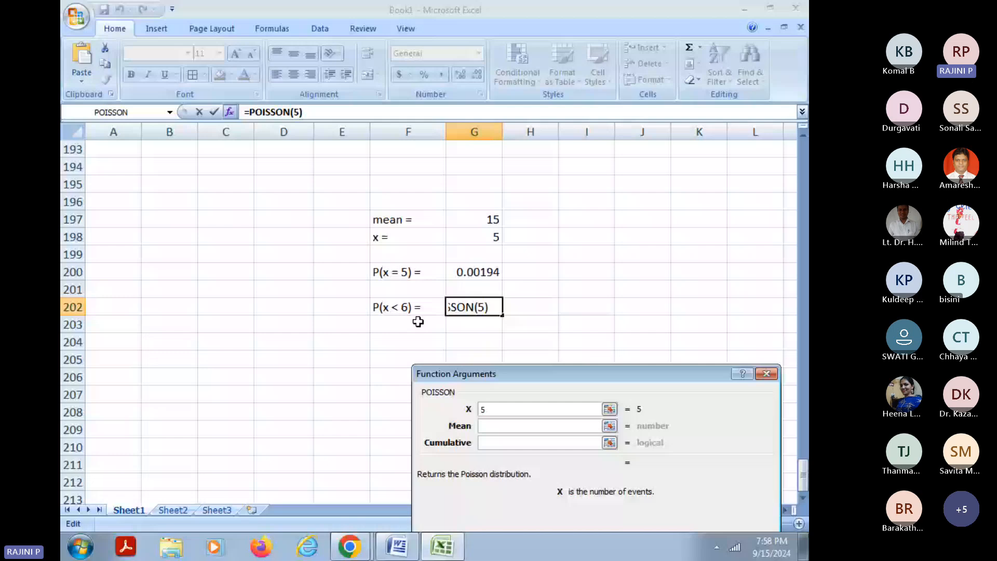
click(493, 425)
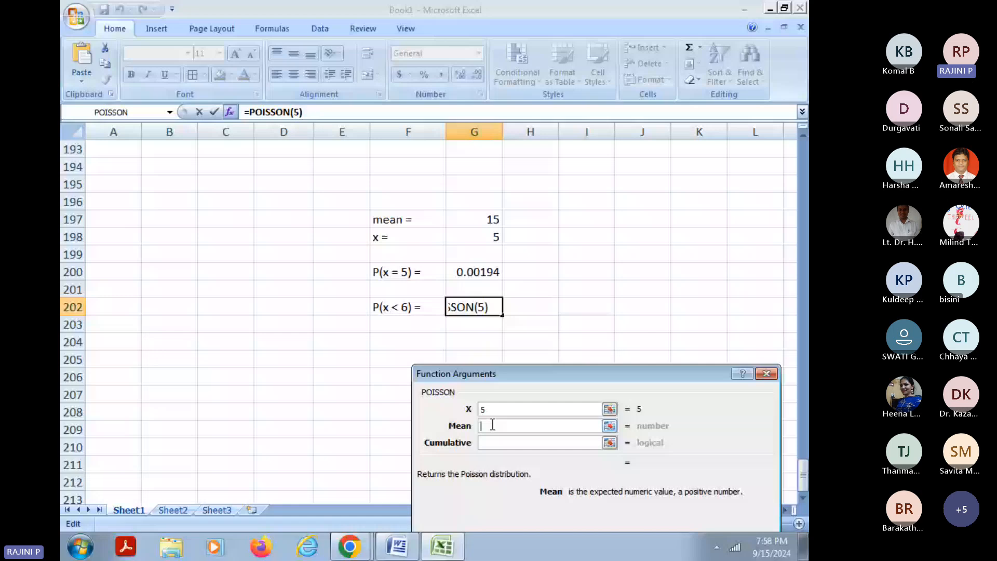
text(15)
key(Tab)
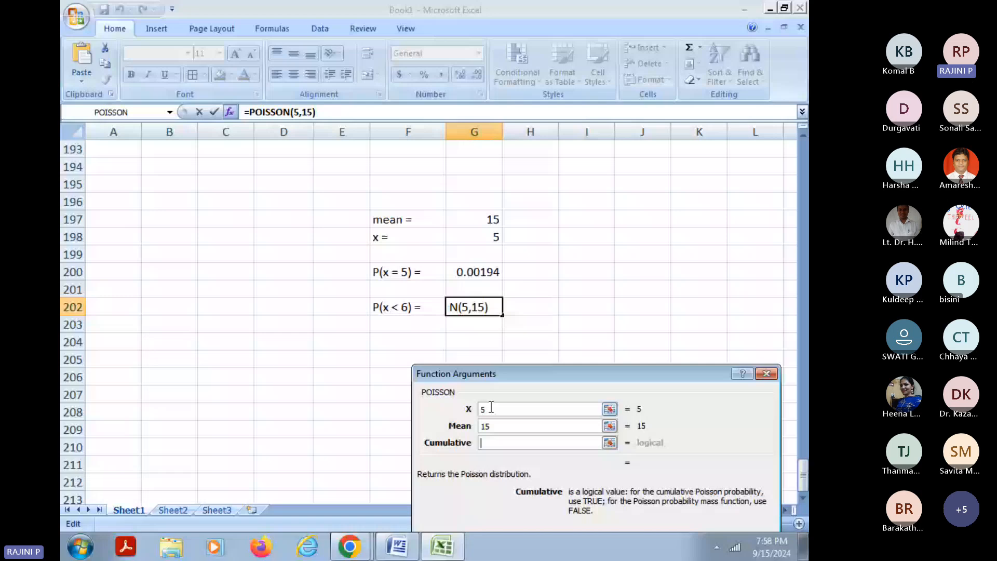
text(TRUE)
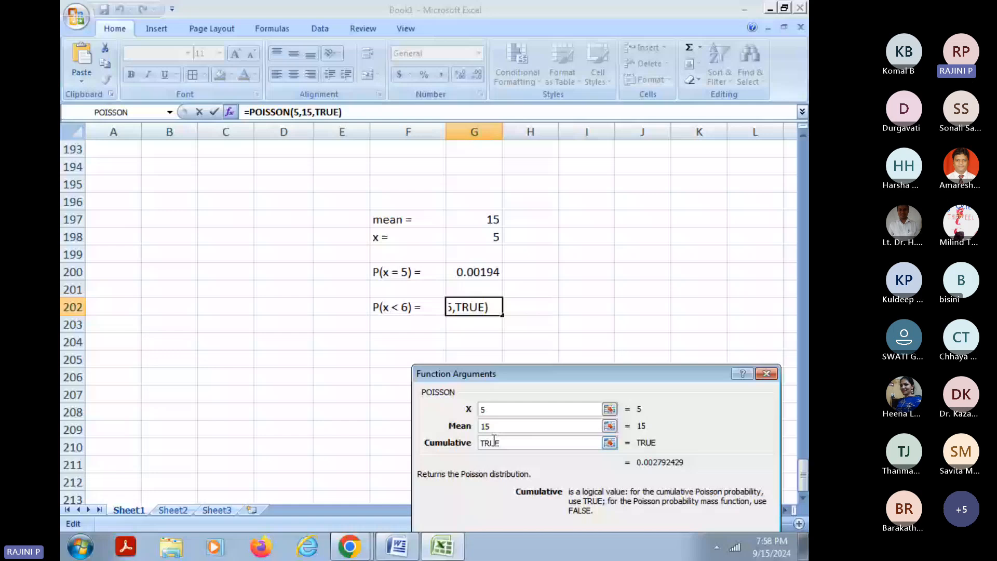
key(Return)
key(Return)
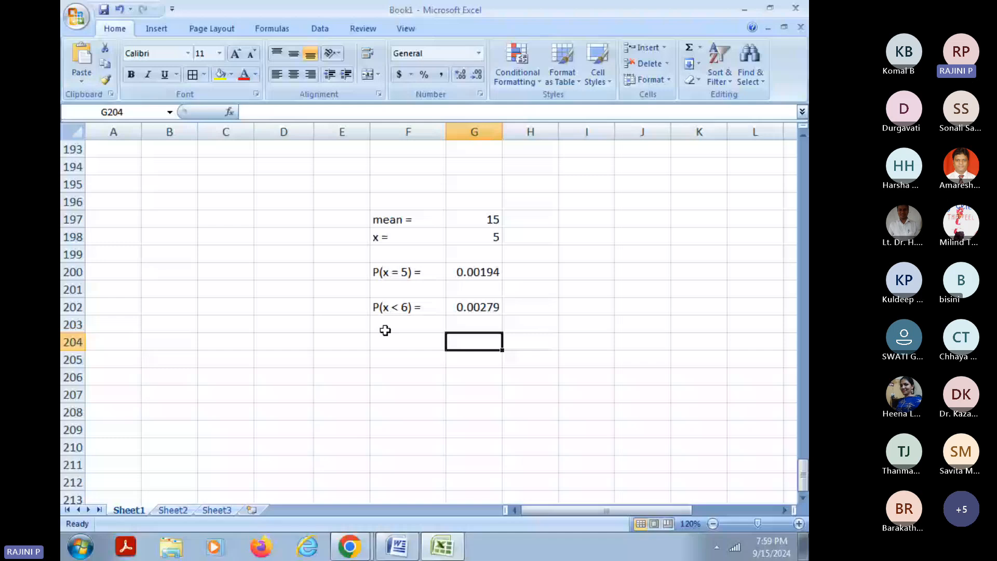
Step: Enter the label "P(X > 5) =" in F204
click(385, 333)
text(P(X > )
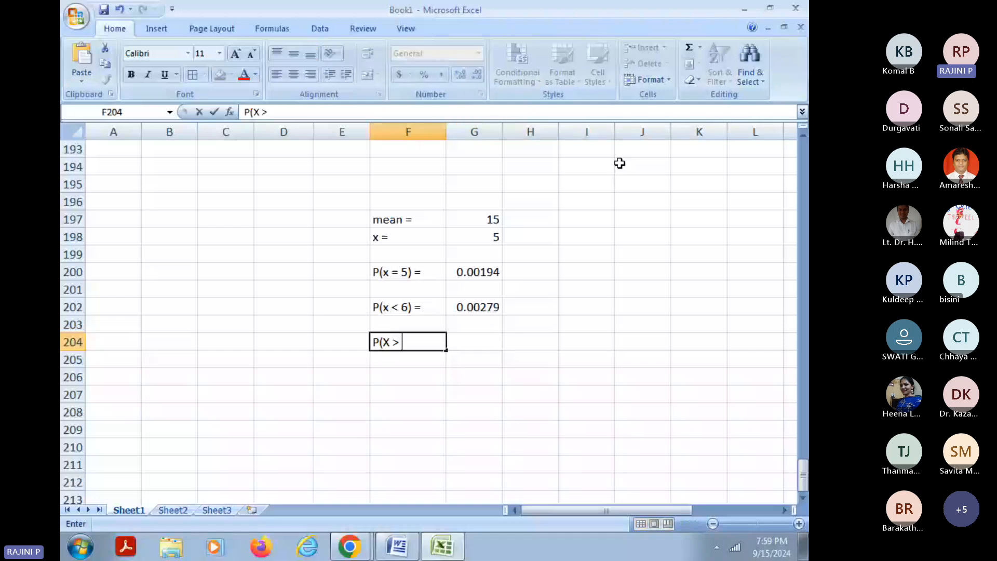
text(6))
click(431, 343)
key(BackSpace)
key(BackSpace)
text(5) =)
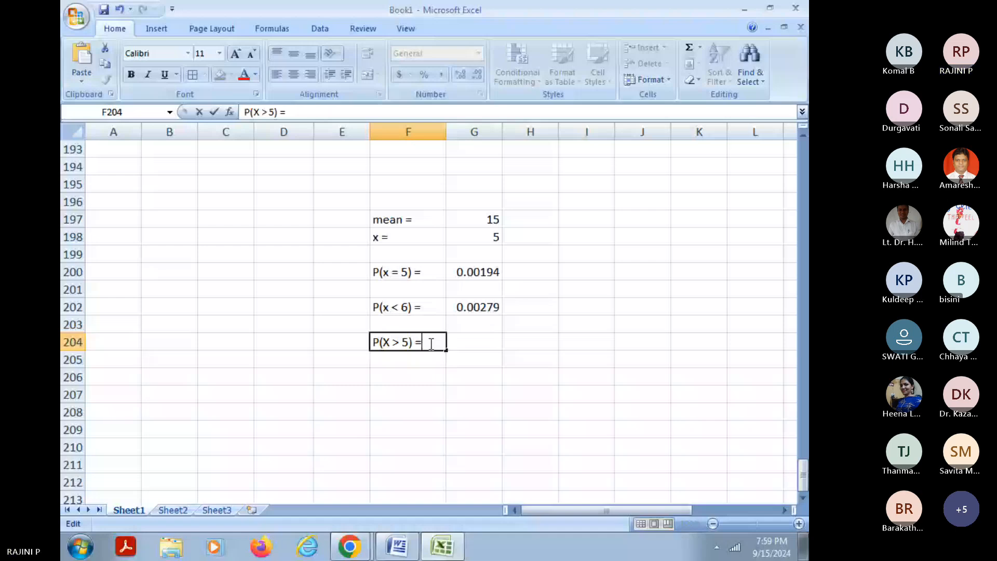
key(Tab)
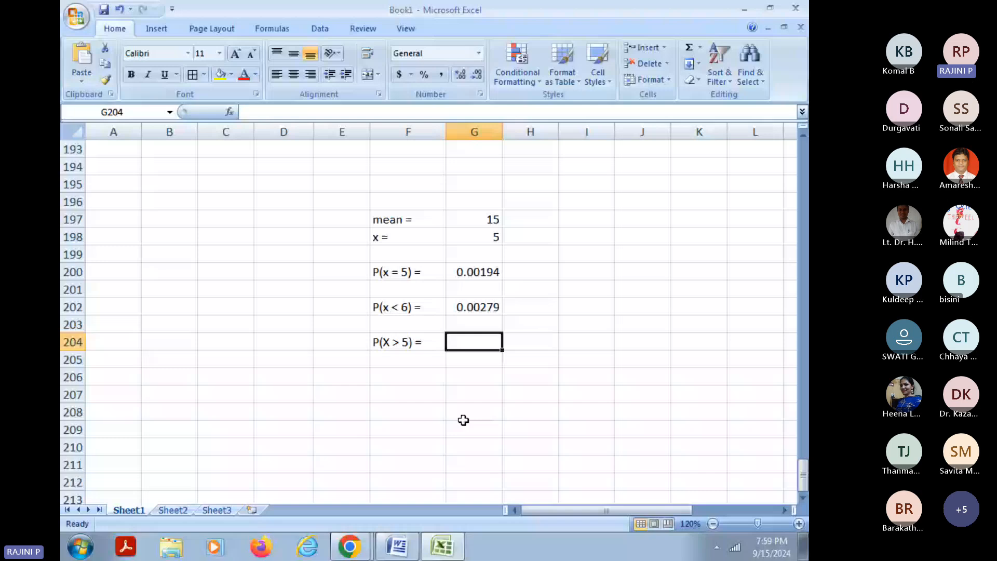
Step: Enter a formula in G204 that subtracts the P(x < 6) value in G202 from 1
text(=1-)
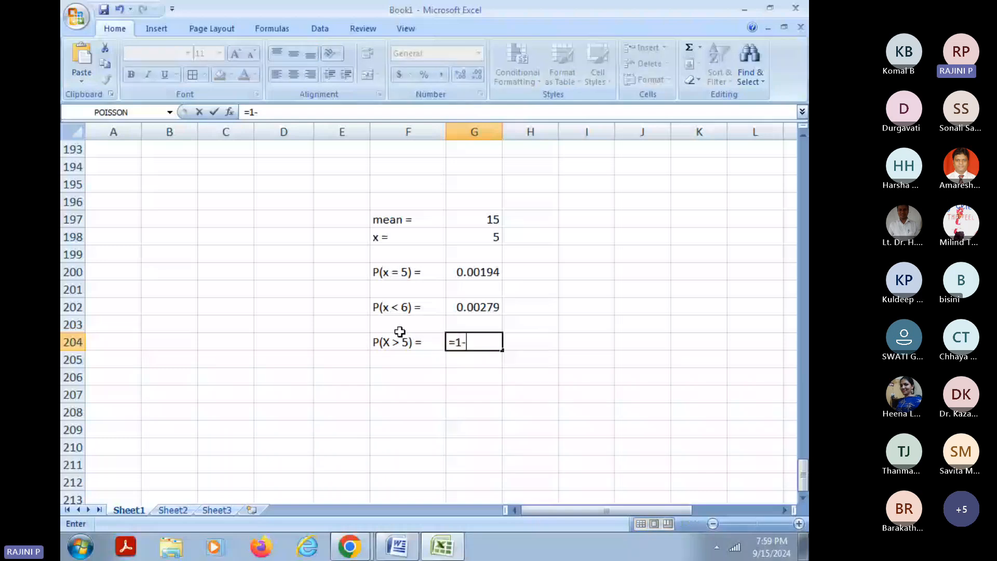
key(Up)
key(Up)
key(Return)
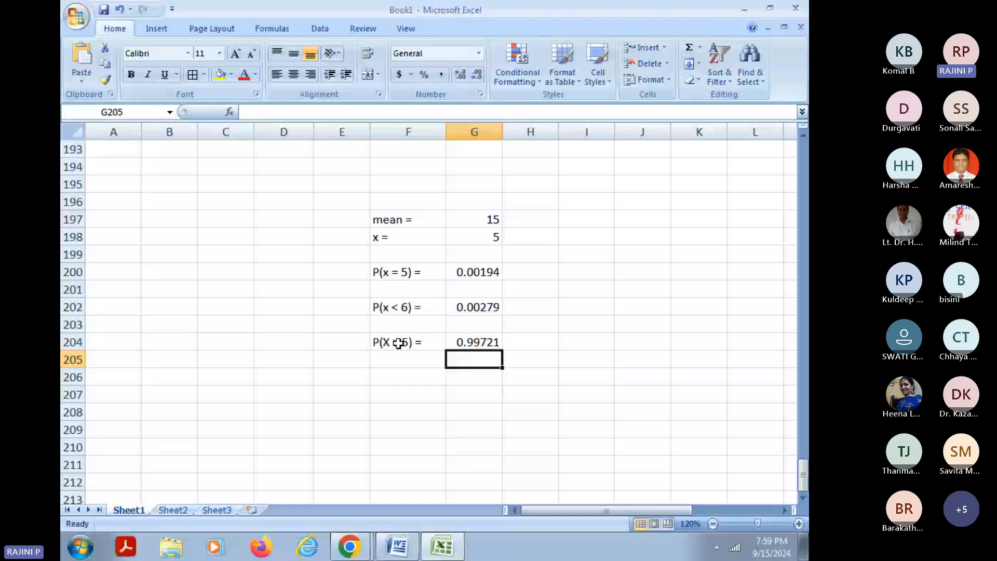
Step: Change the label in F204 to "P(X >= 5) ="
click(398, 308)
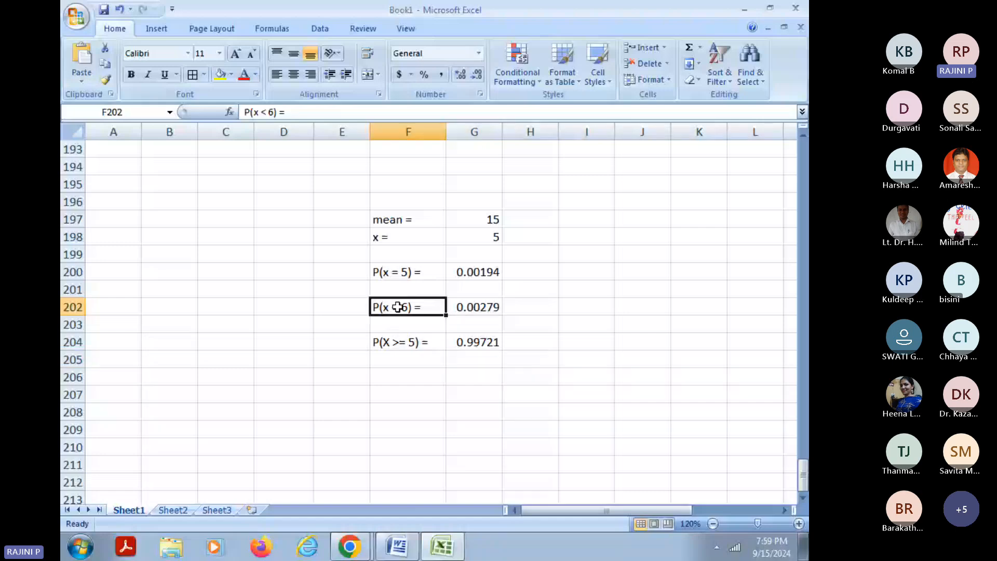
double_click(401, 274)
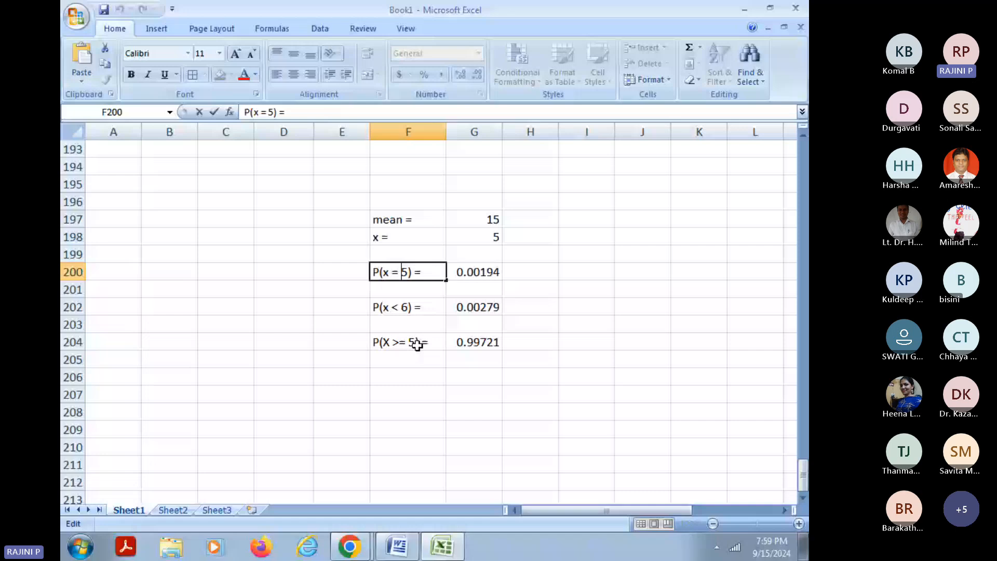
double_click(437, 344)
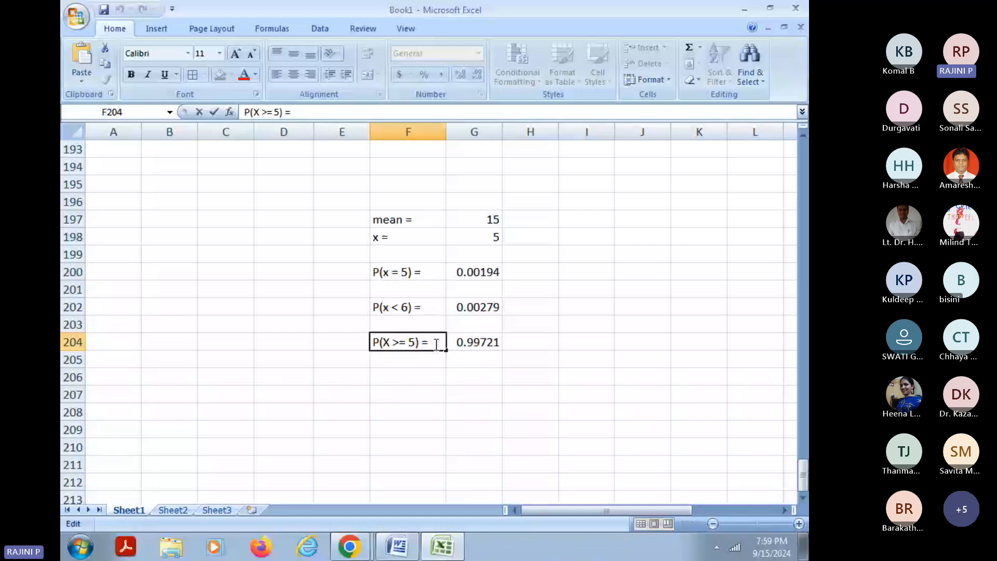
key(Tab)
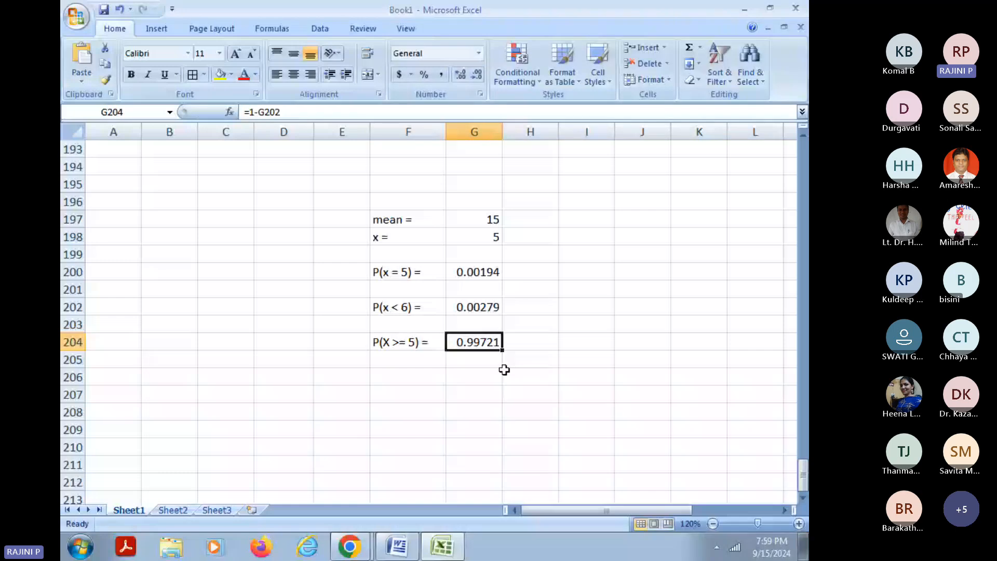
click(504, 370)
scroll(480, 357, down, 1)
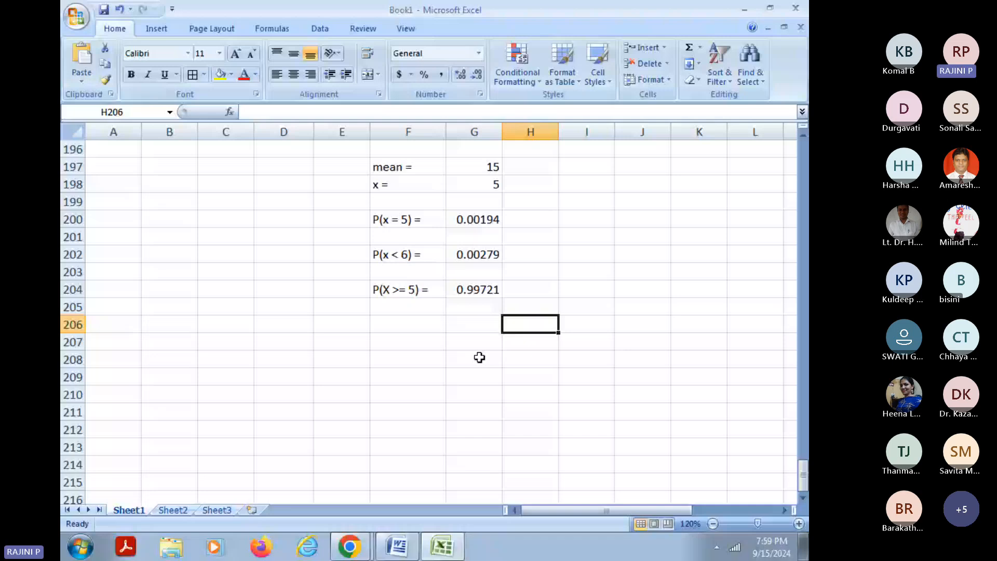
Step: Switch to the Word exercise list and highlight all of problem 12, on telephone speaking time, in yellow
key(alt+Tab)
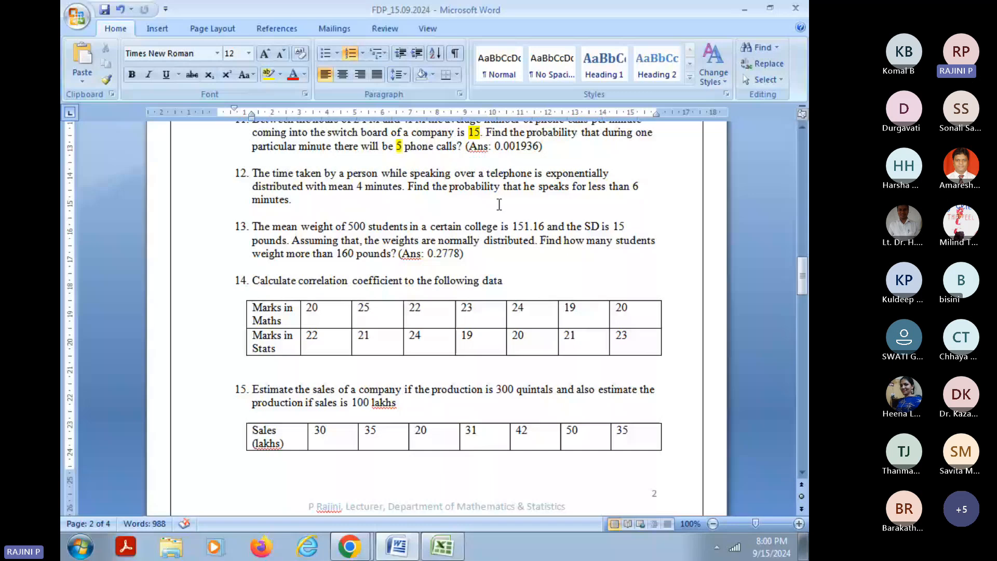
drag(252, 173, 446, 175)
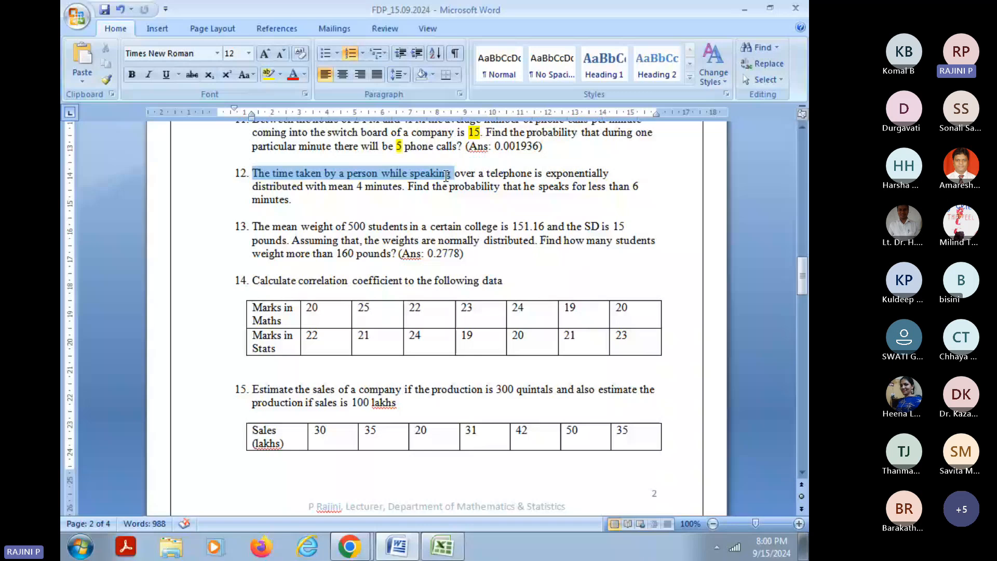
drag(446, 176, 343, 184)
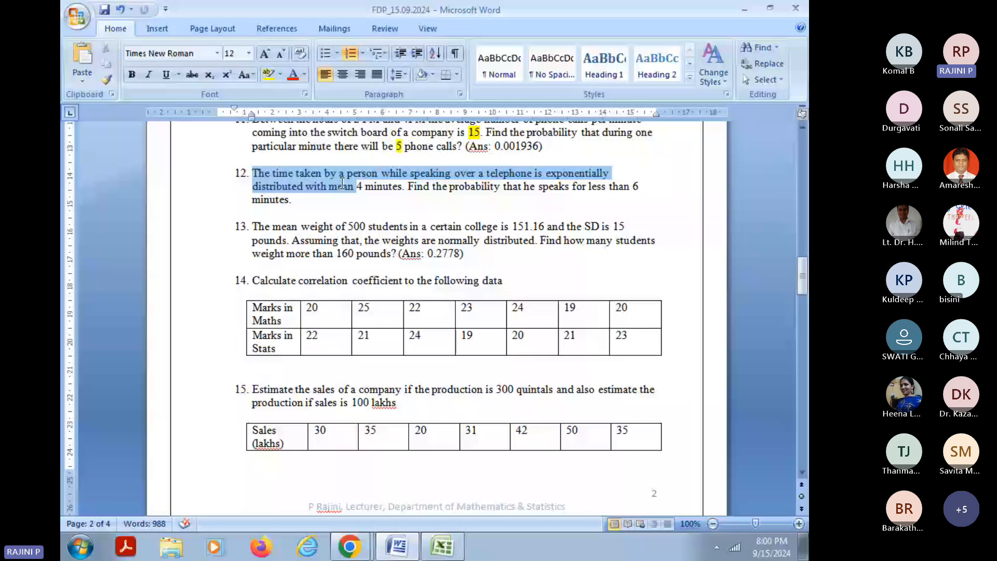
drag(342, 183, 483, 206)
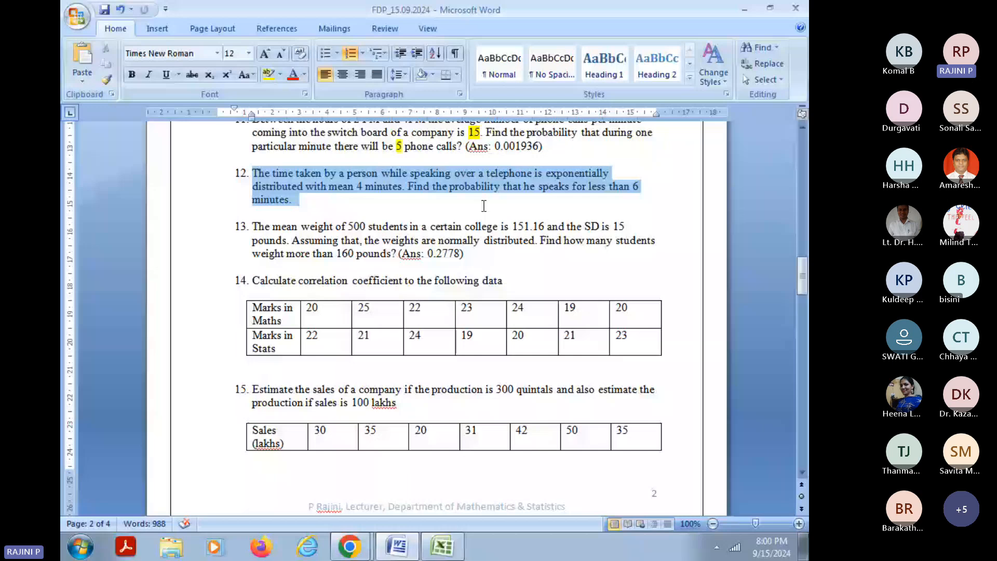
click(312, 185)
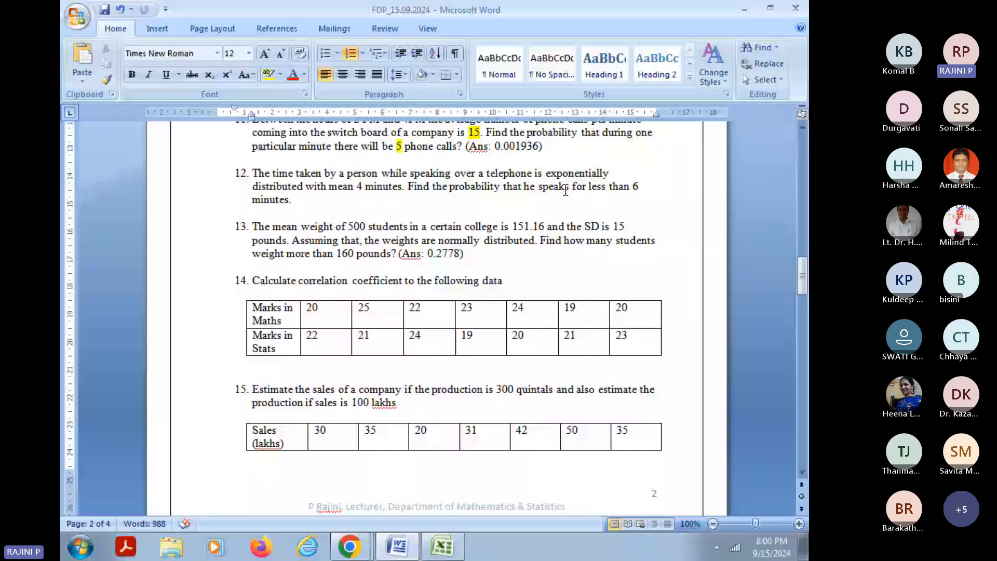
drag(253, 174, 273, 178)
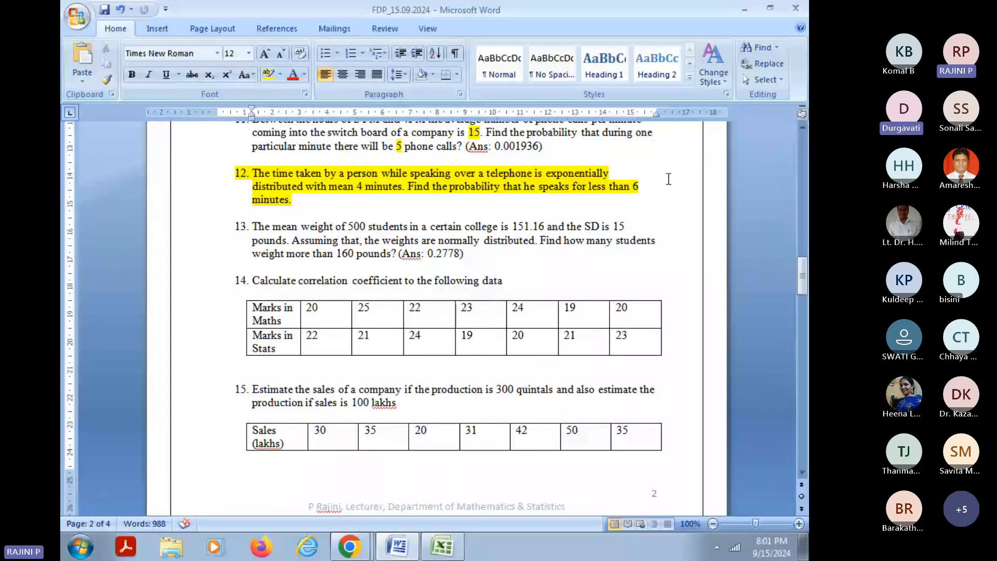
Step: Examine problem 12 for the distribution type, its mean and the probability to find
click(296, 199)
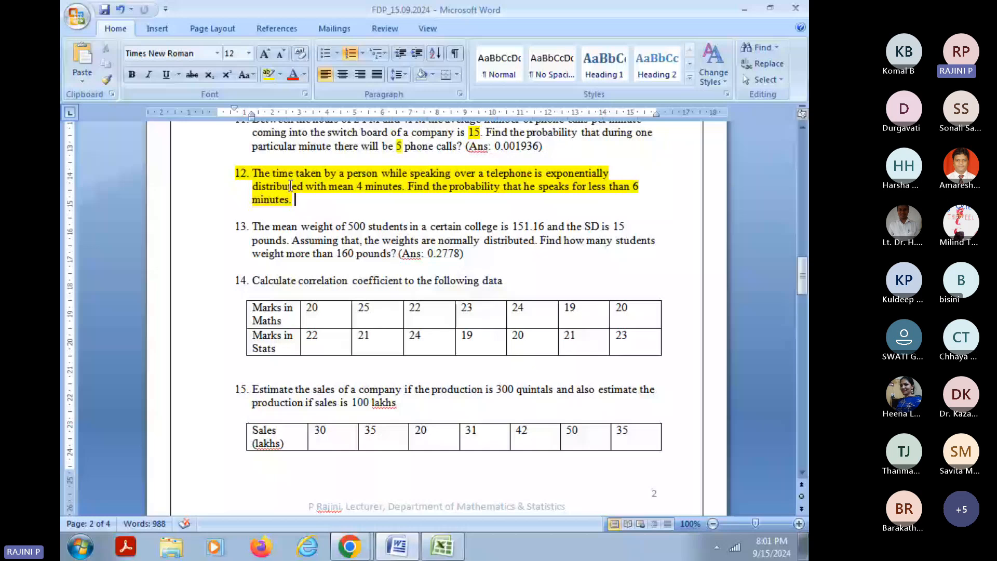
click(244, 174)
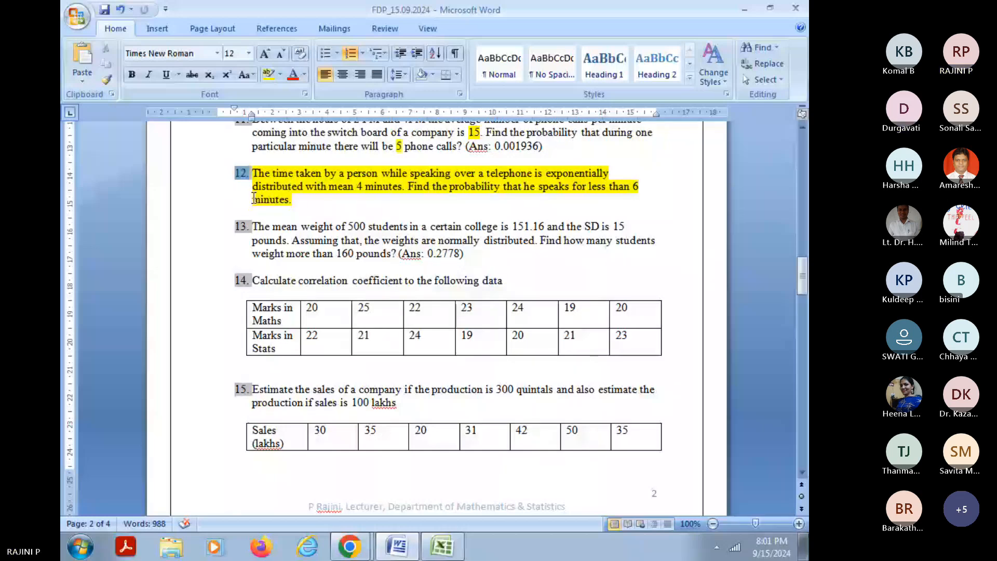
triple_click(287, 203)
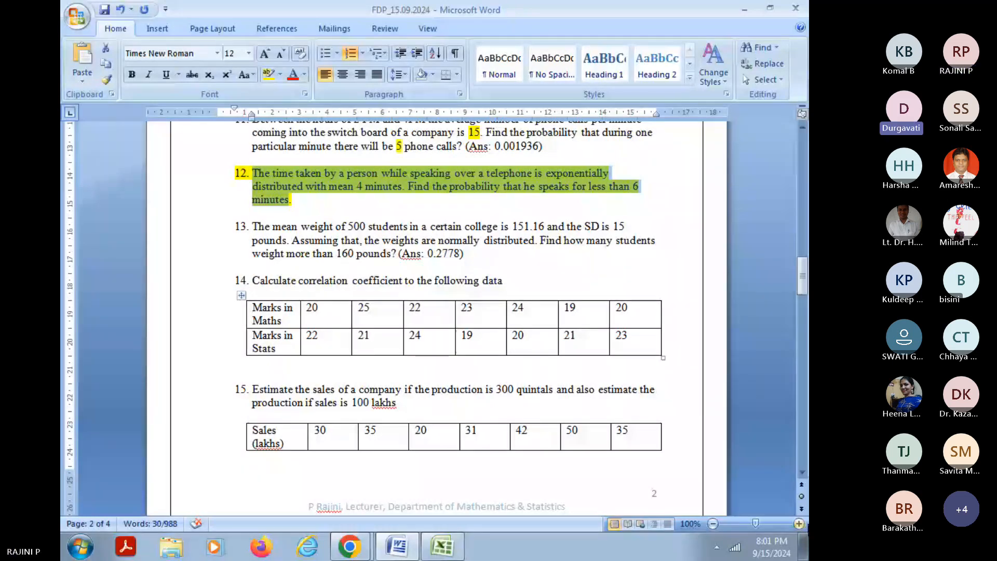
click(798, 525)
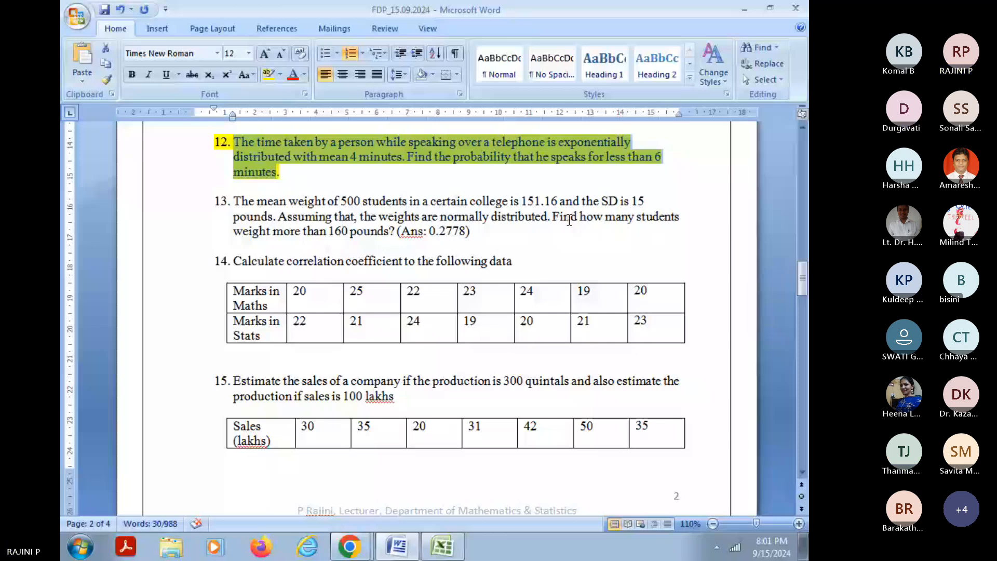
click(402, 159)
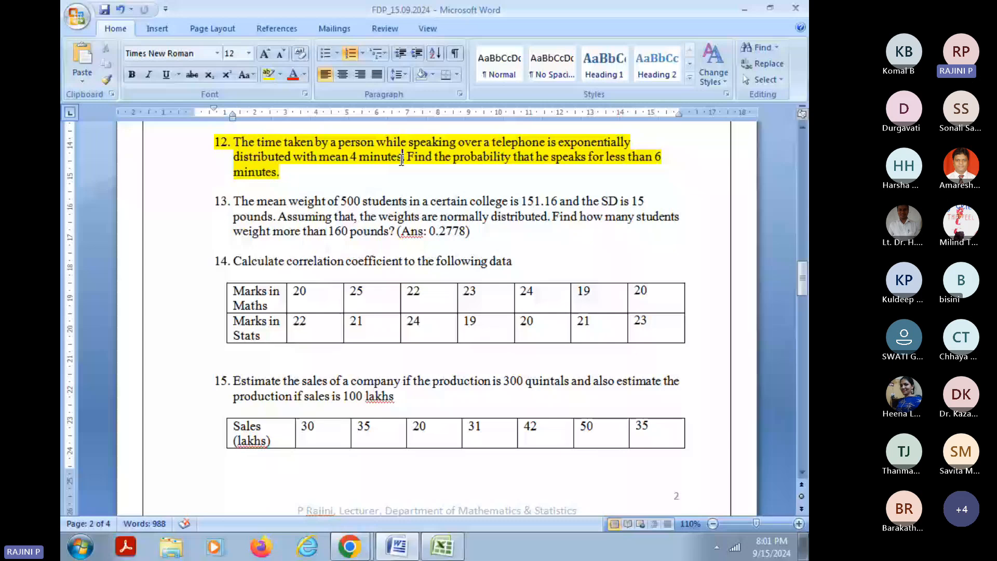
drag(233, 142, 436, 144)
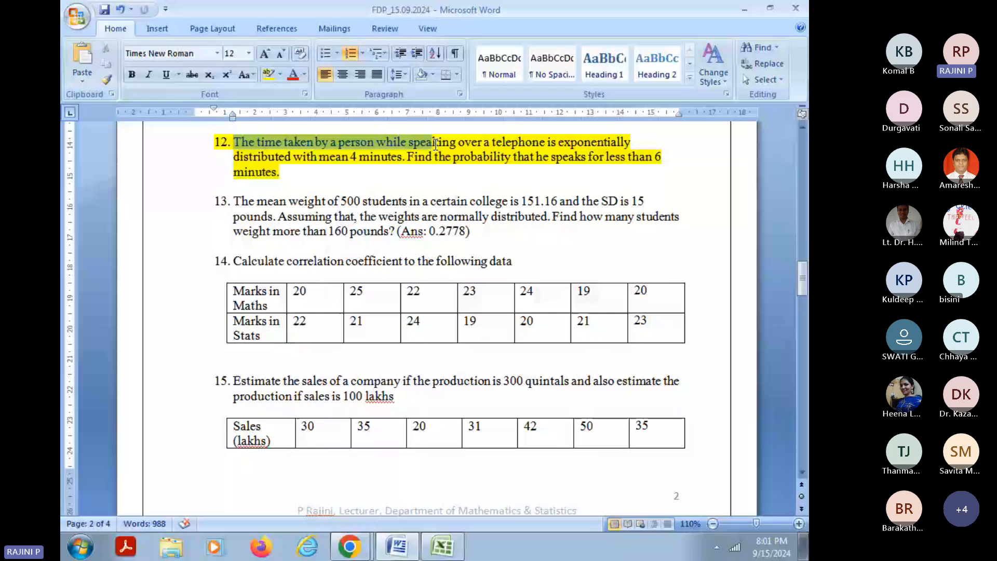
drag(435, 144, 287, 169)
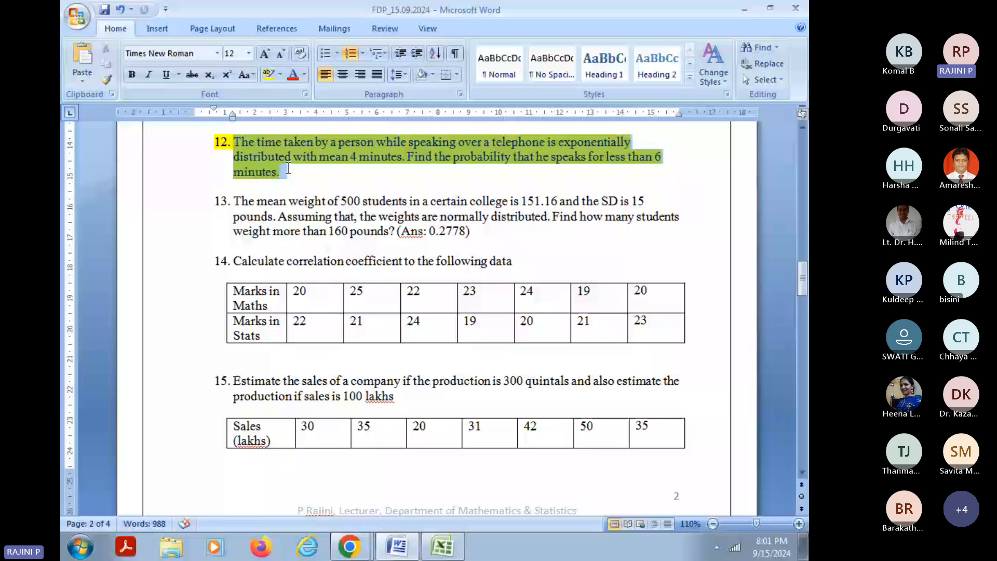
drag(287, 169, 420, 162)
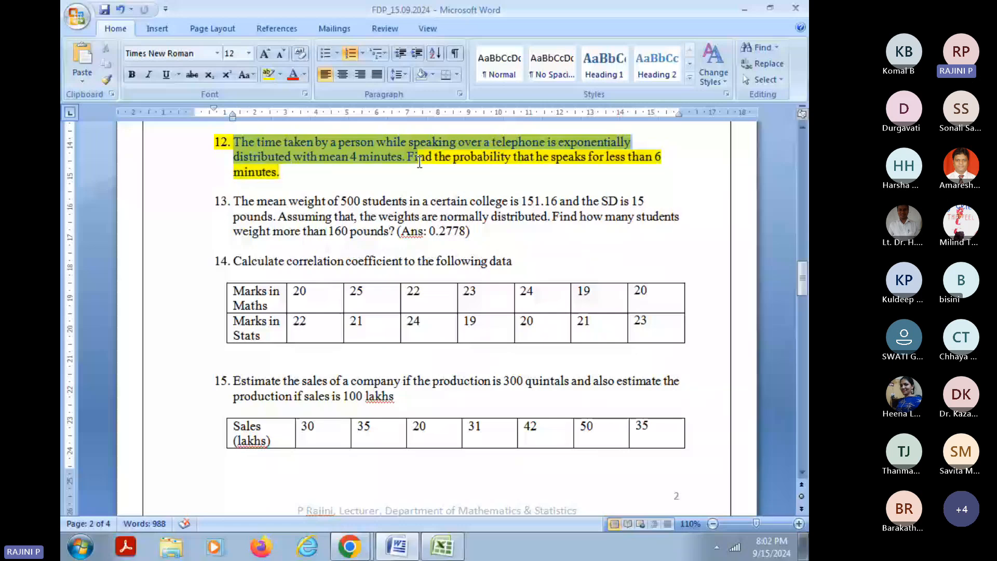
drag(420, 162, 360, 186)
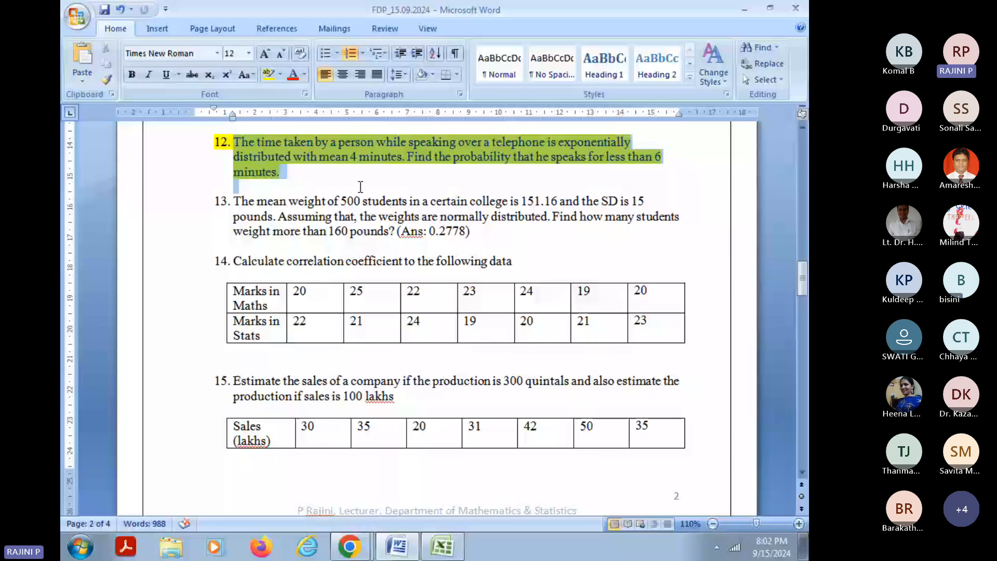
drag(360, 186, 366, 177)
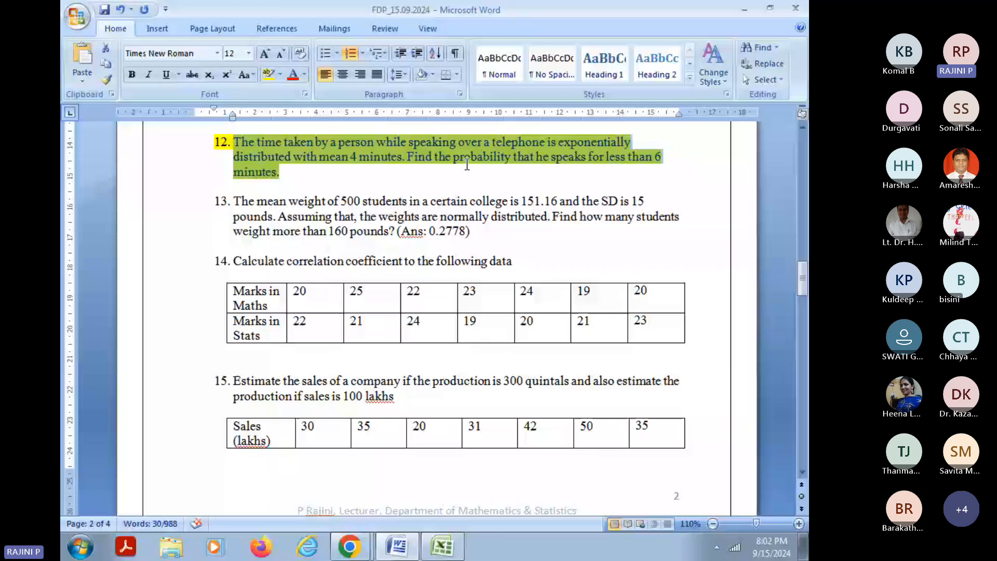
drag(319, 156, 407, 156)
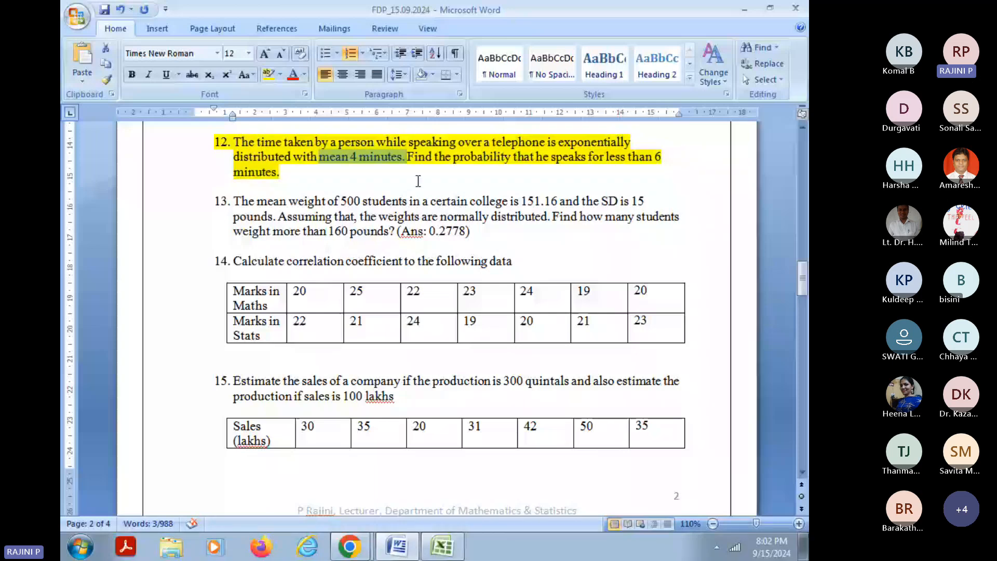
drag(453, 156, 663, 158)
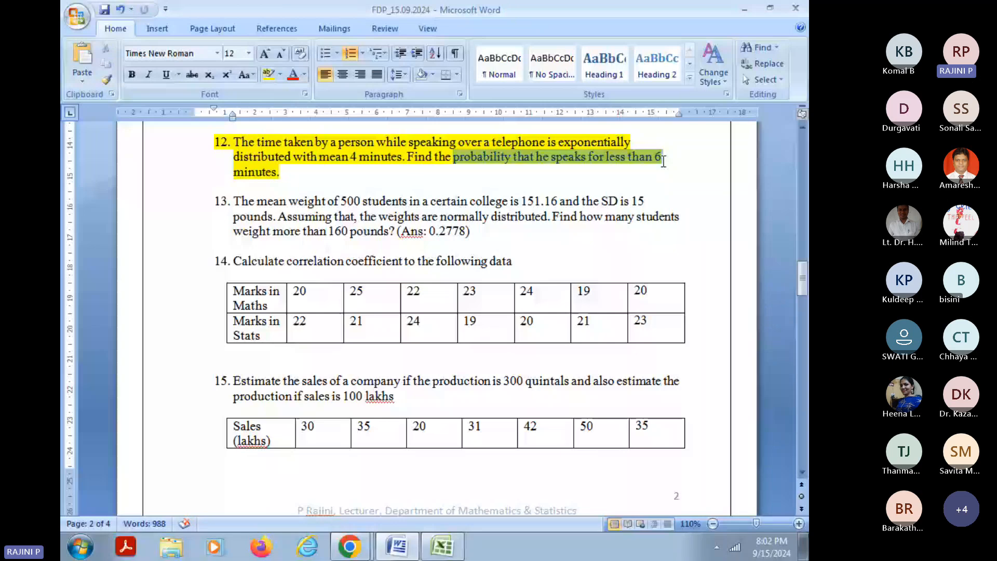
click(278, 173)
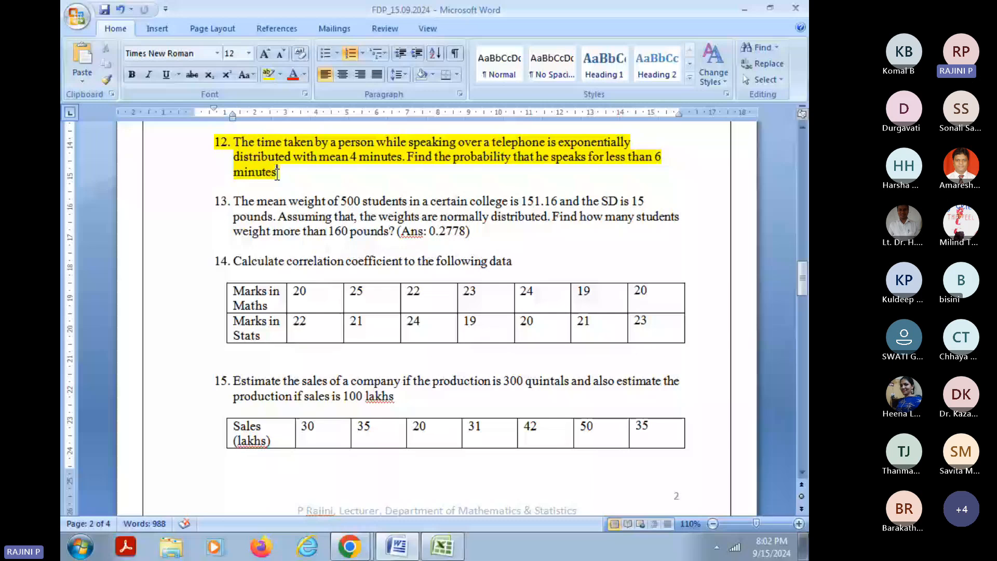
double_click(277, 174)
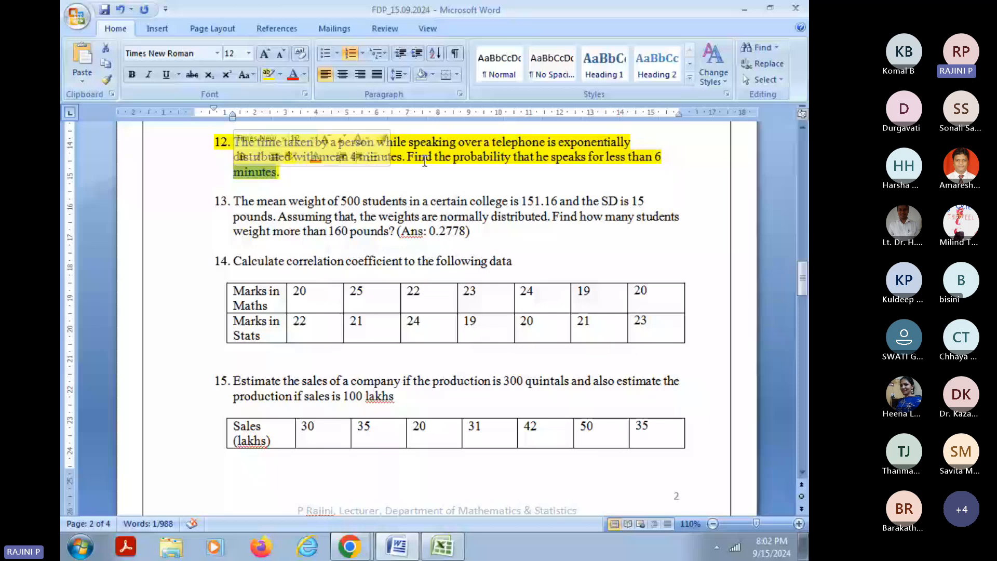
click(425, 159)
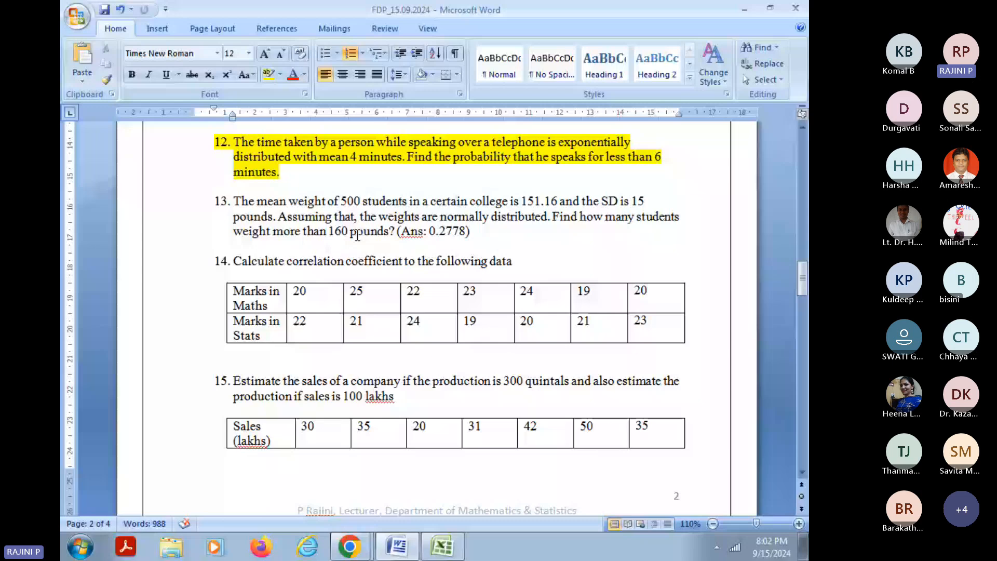
Step: Switch to Excel and enter the label "Mean =" in F208 with the value 4 in G208
click(399, 548)
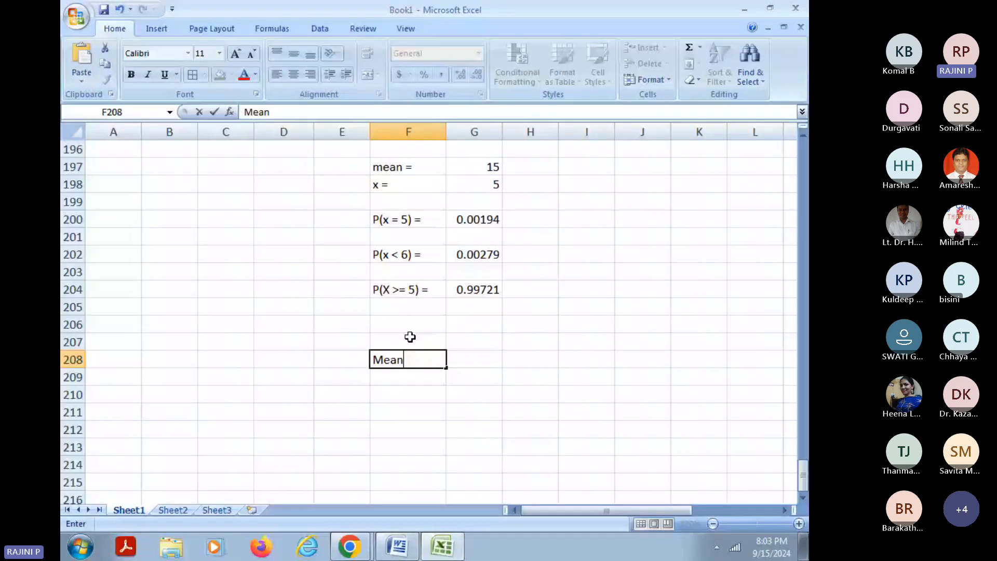
text(=)
key(Tab)
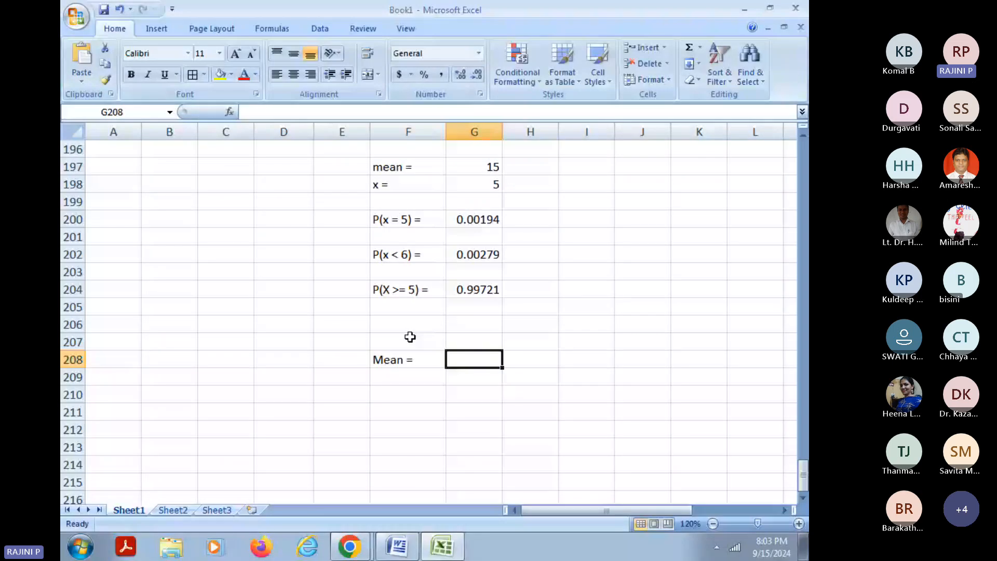
text(4)
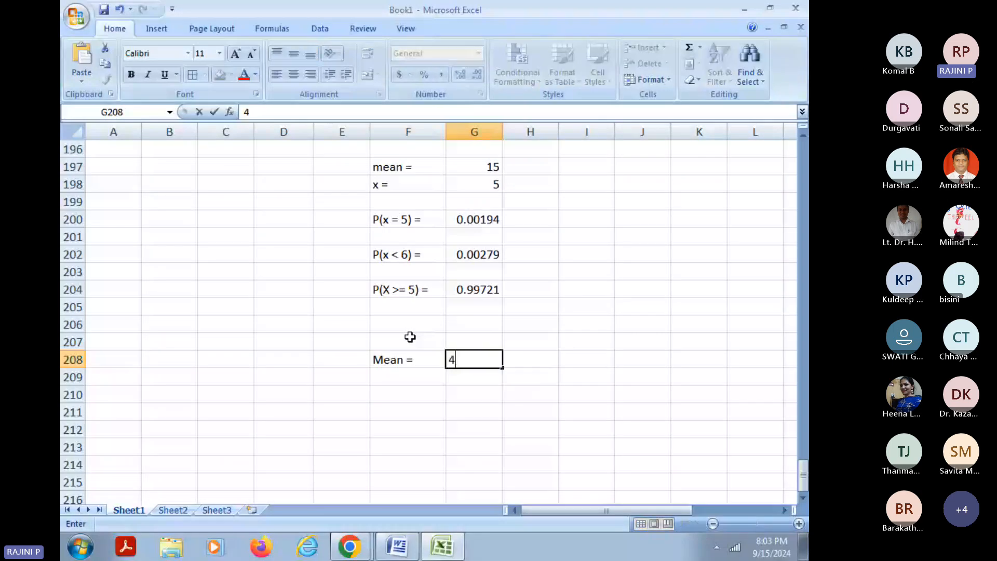
key(Return)
Step: Enter the label "x" in F209 with the condition "< 6" in G209
text(x)
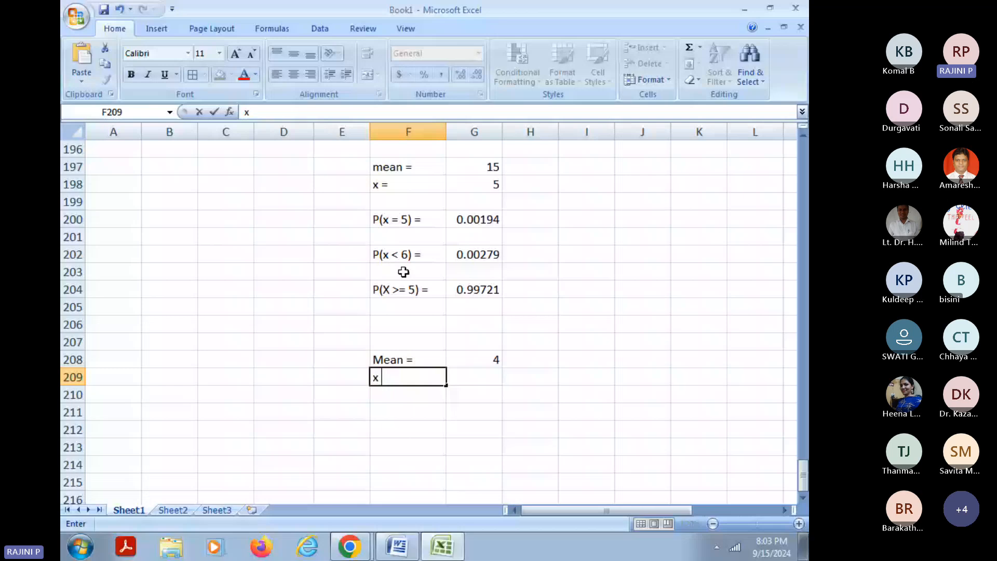
text( < 6)
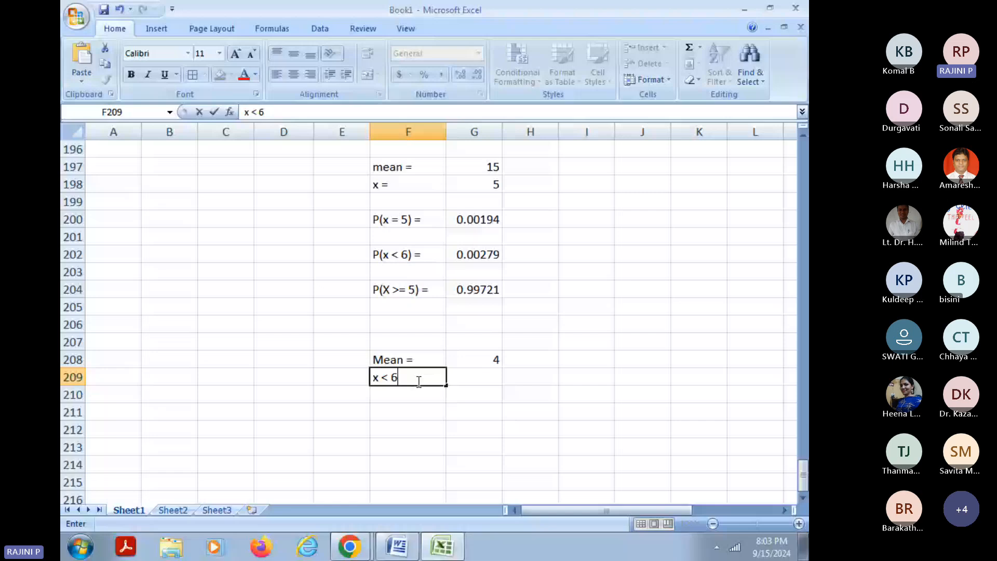
click(481, 405)
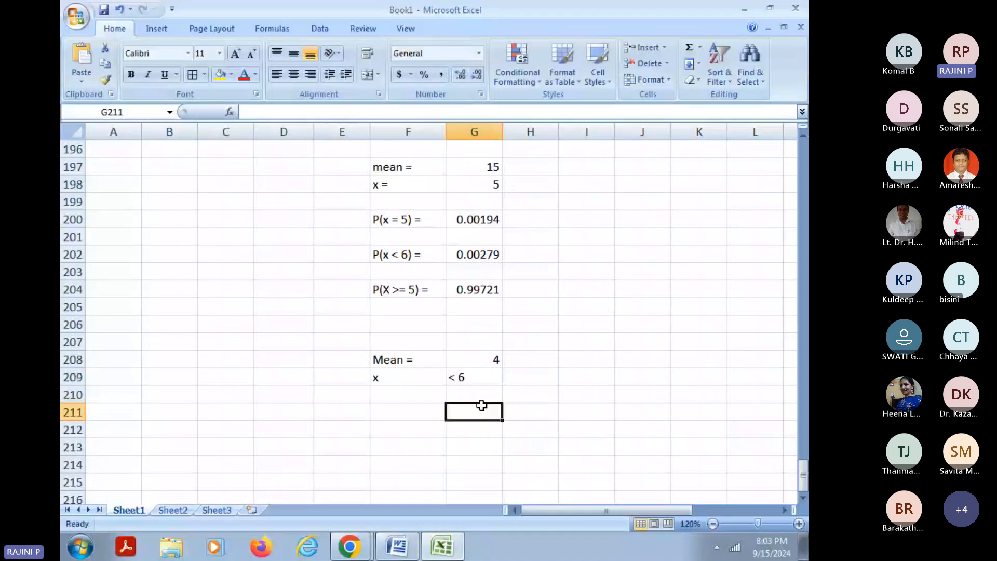
Step: Enter the label "P(X<6) =" in F211
scroll(406, 409, down, 1)
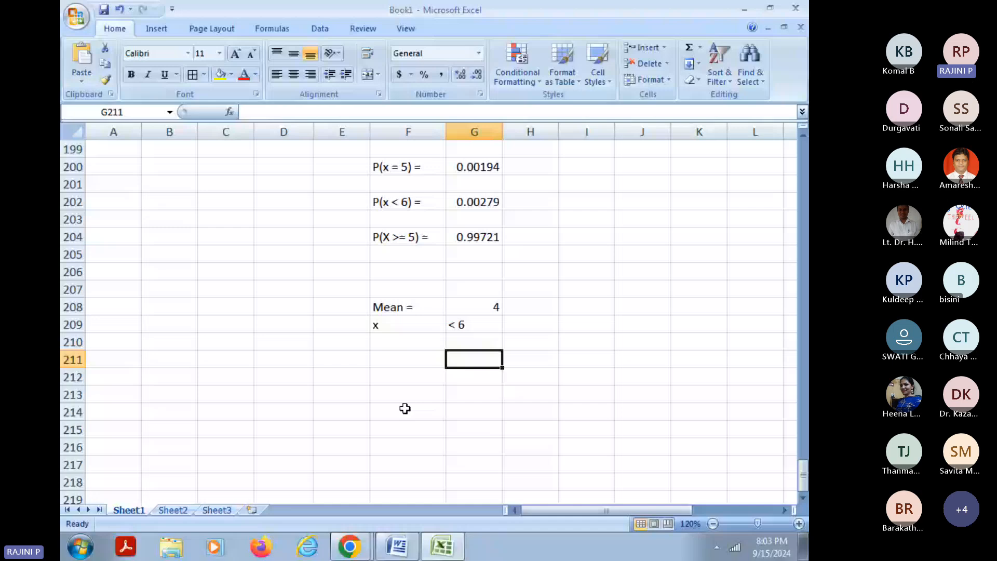
click(420, 360)
text(P(X<)
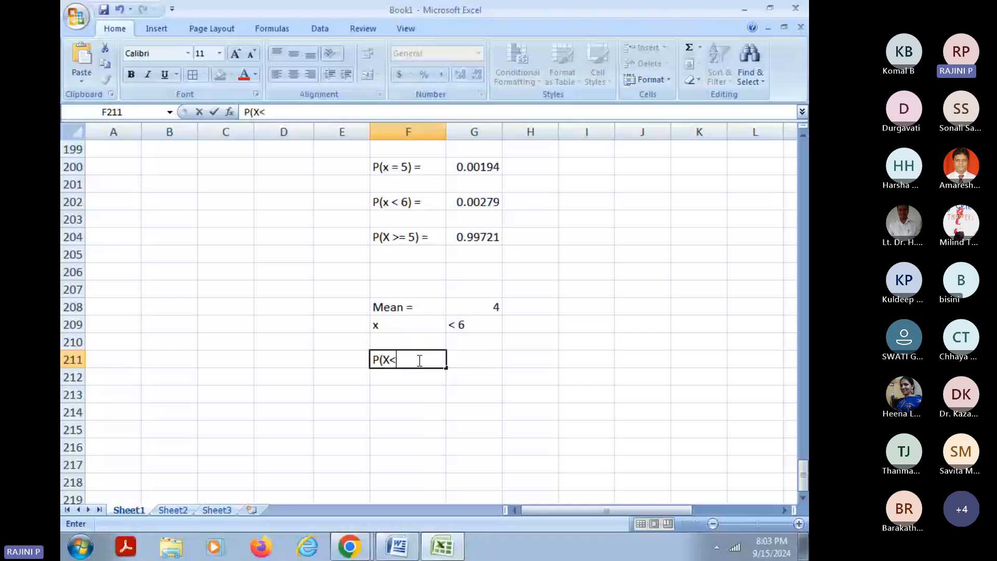
text(6) =)
key(Tab)
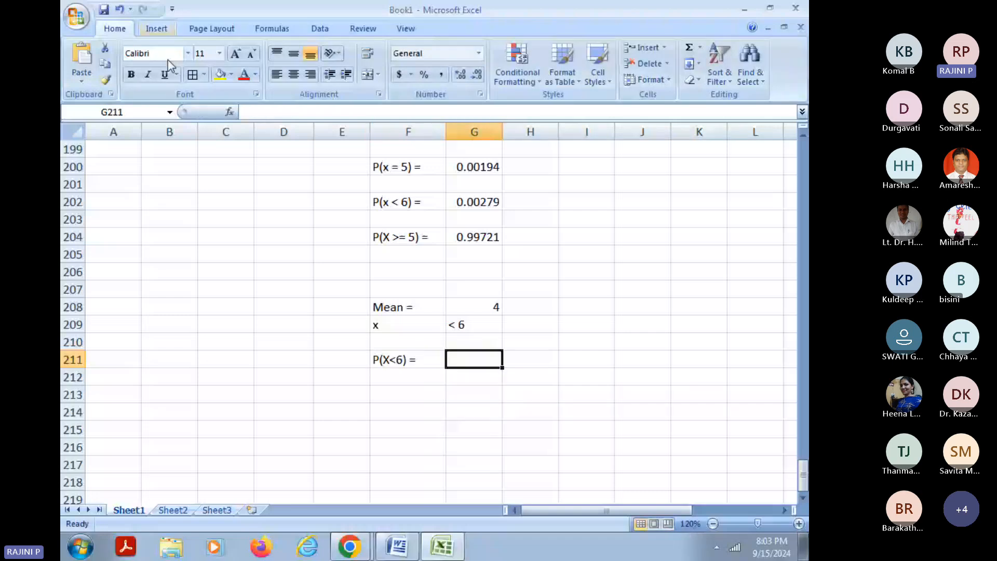
Step: Calculate P(X<6) in G211 with the EXPONDIST function, using X 6, Lambda 1/4 and Cumulative True
click(229, 112)
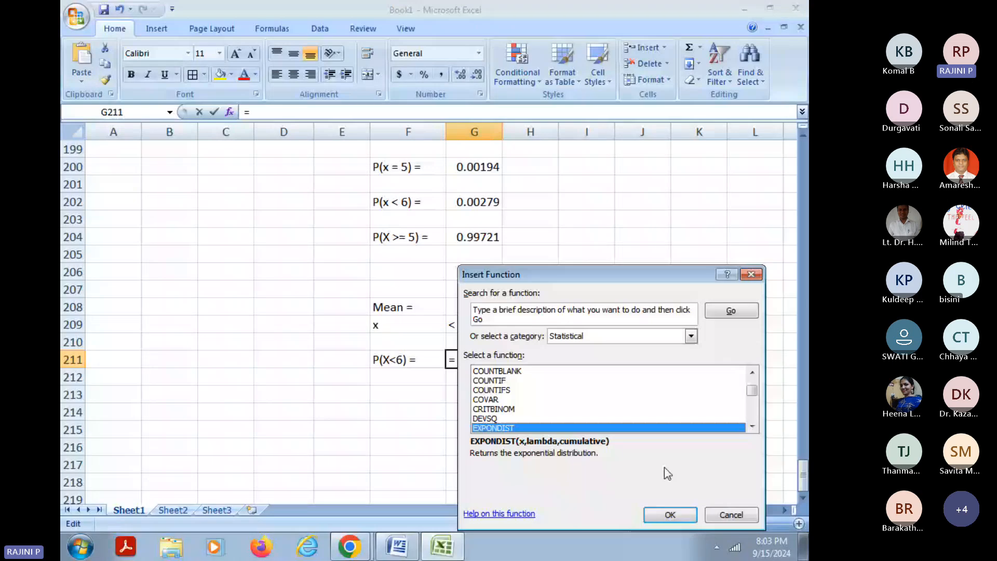
key(Return)
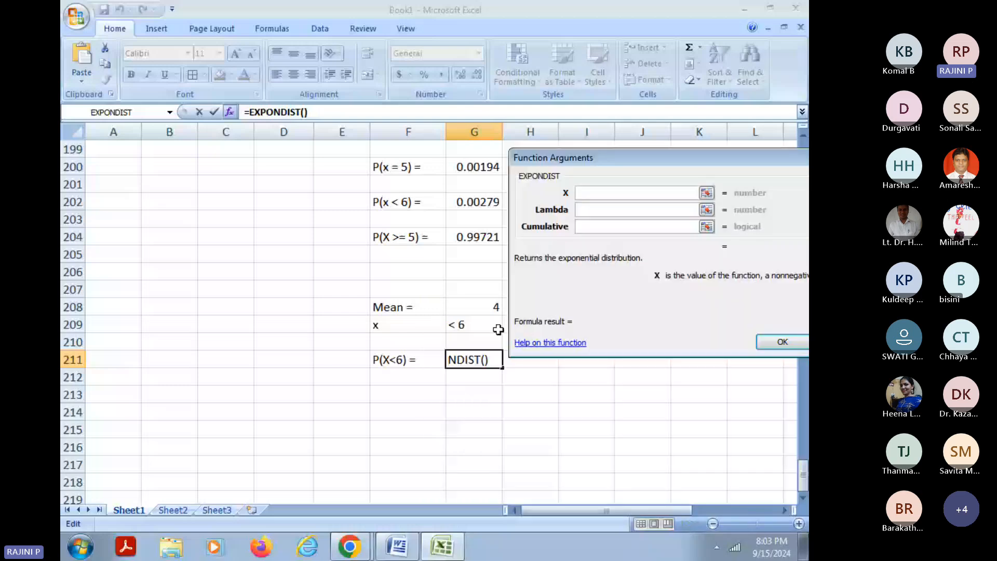
text(6)
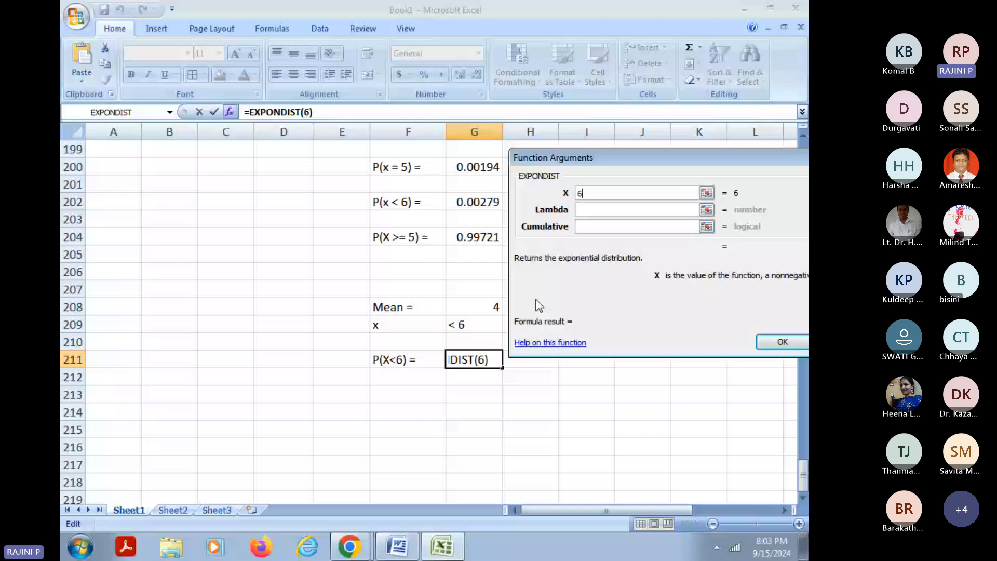
click(580, 228)
text(T)
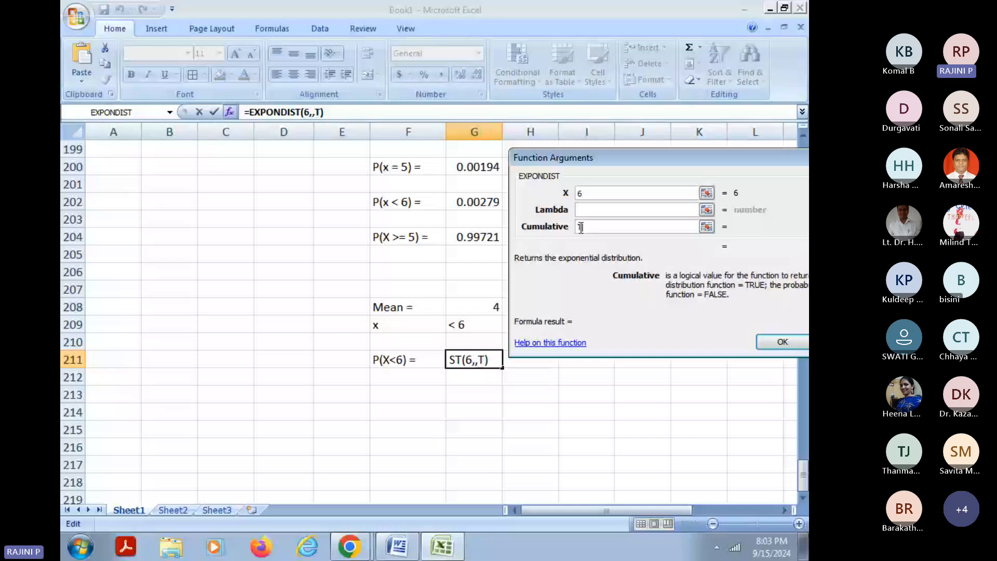
text(rue)
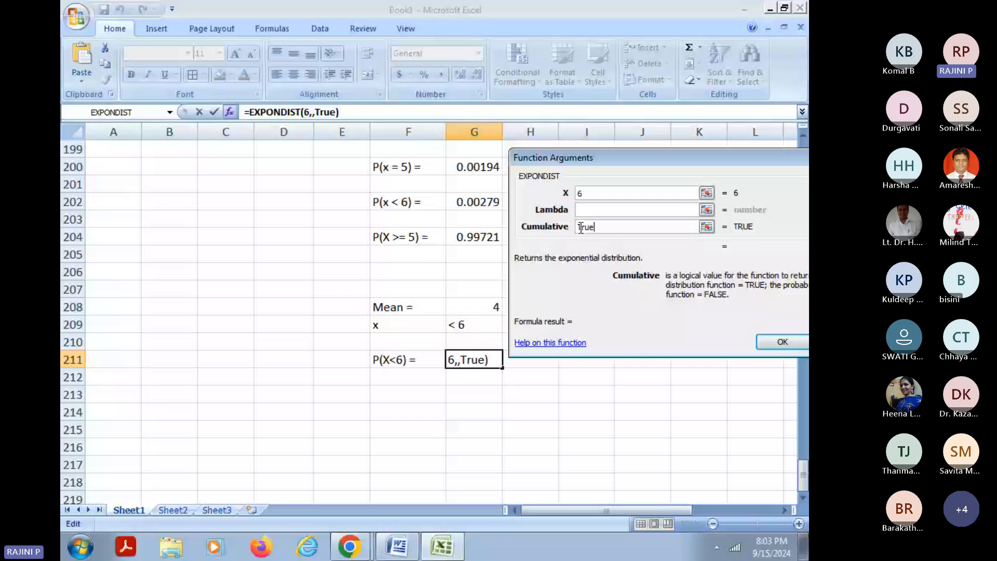
click(593, 215)
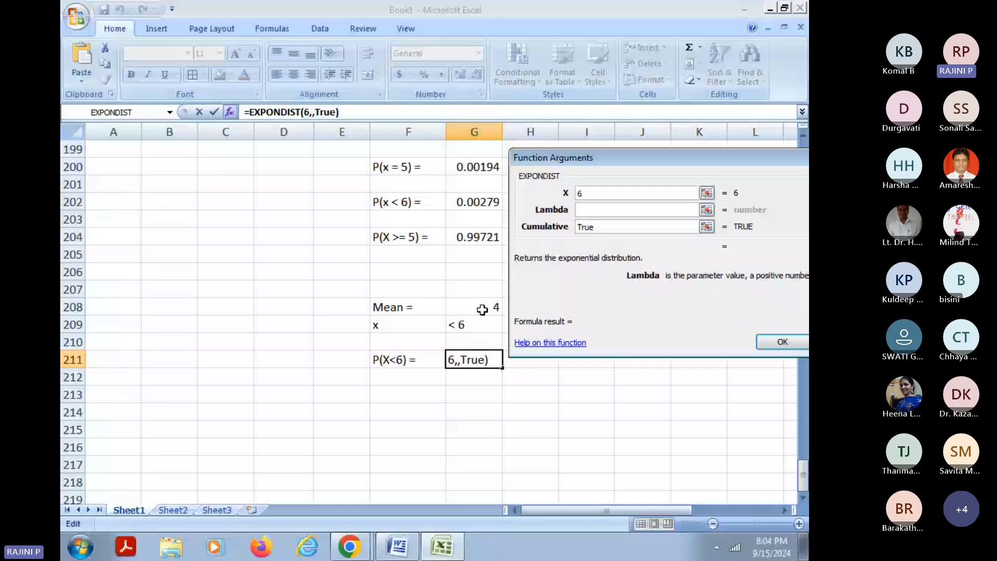
text(1/4)
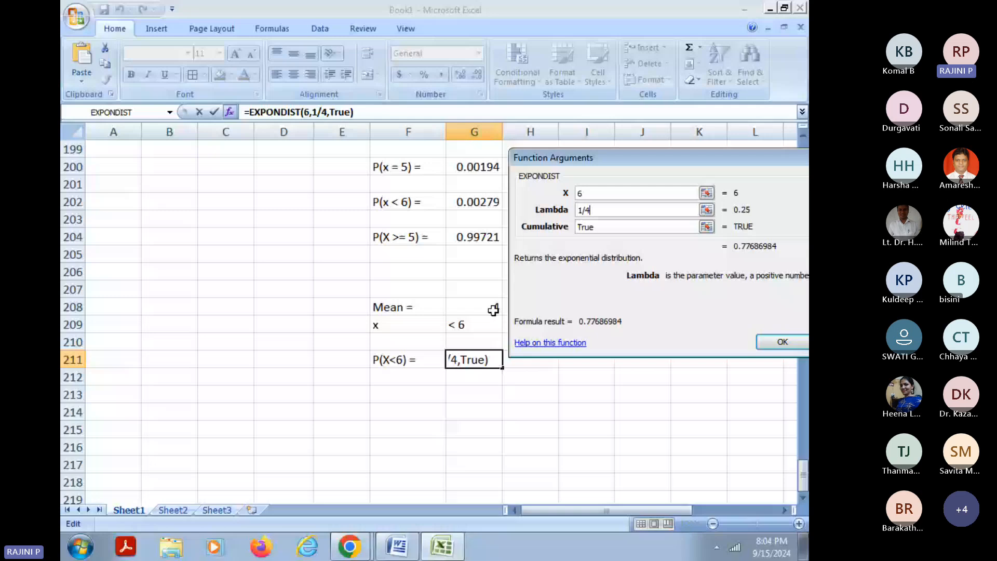
click(776, 343)
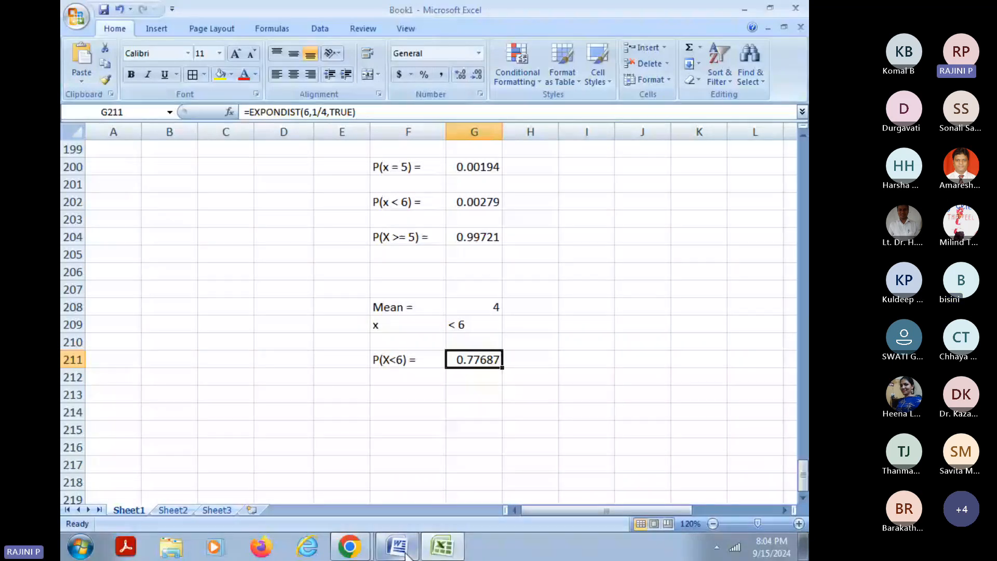
Step: Switch to the Word exercise list and undo the yellow highlighting of problem 12
mouse_move(406, 555)
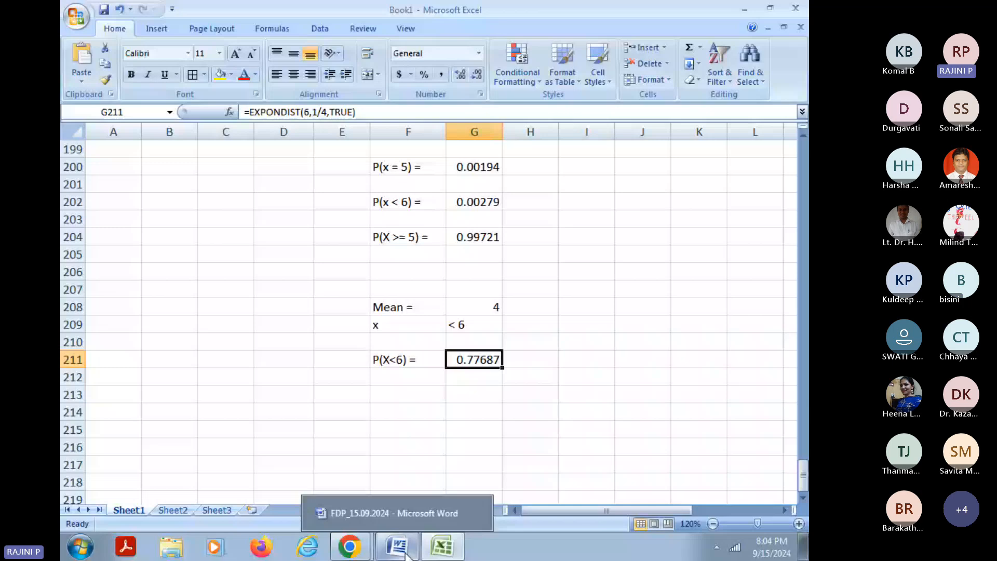
click(395, 513)
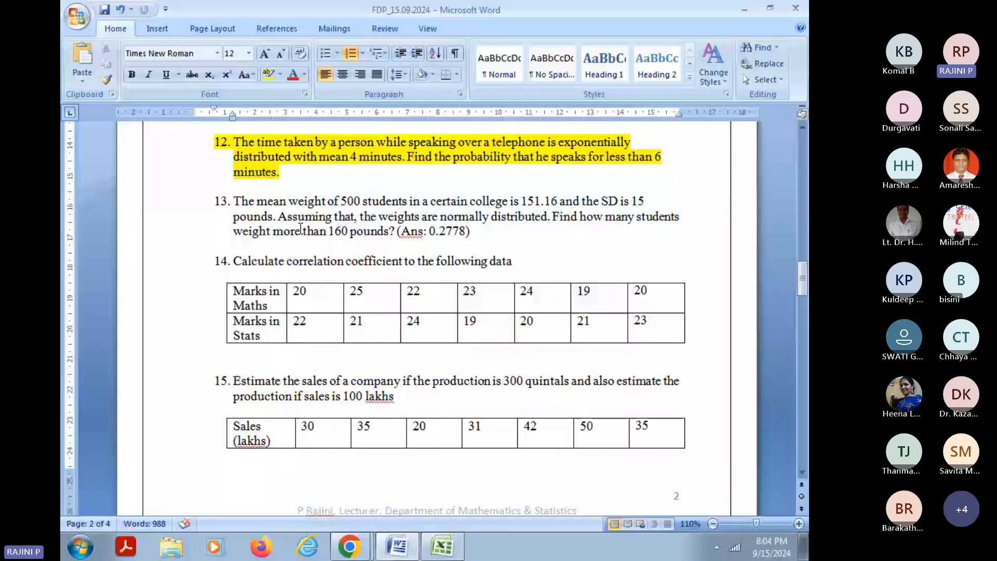
key(ctrl+z)
scroll(300, 229, down, 1)
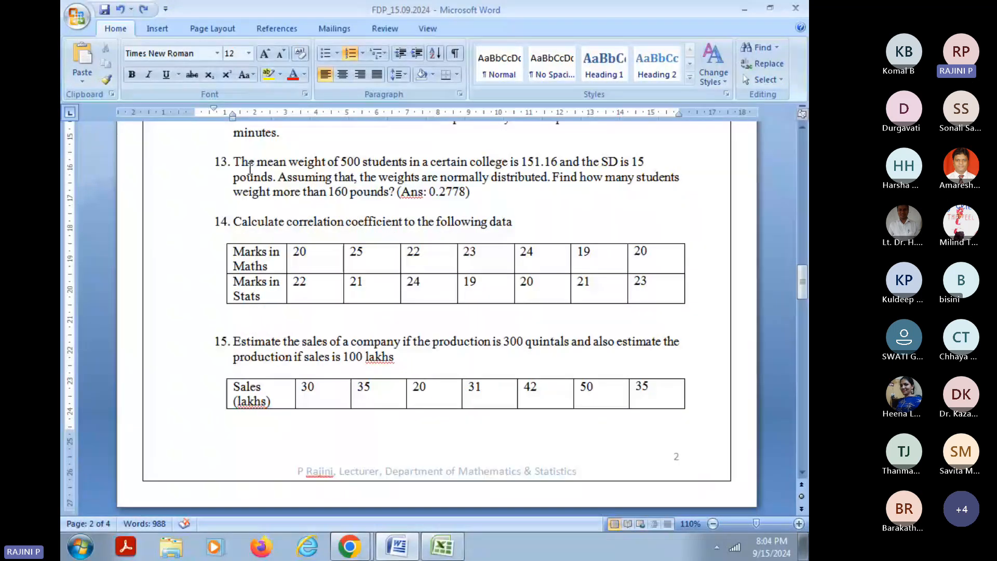
Step: Examine problem 13 for its mean, standard deviation, distribution type and the quantity to find
drag(250, 167, 524, 165)
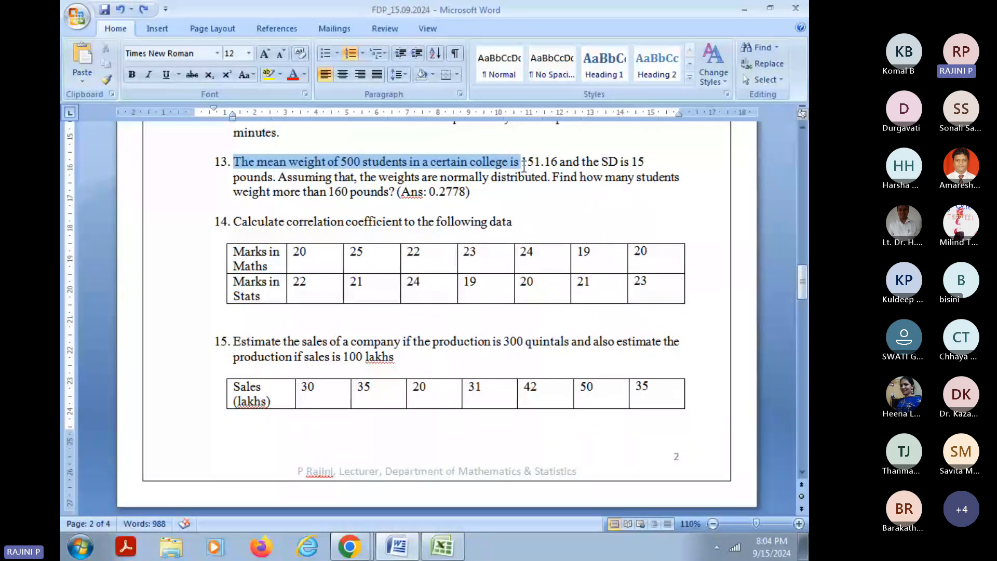
drag(524, 166, 645, 164)
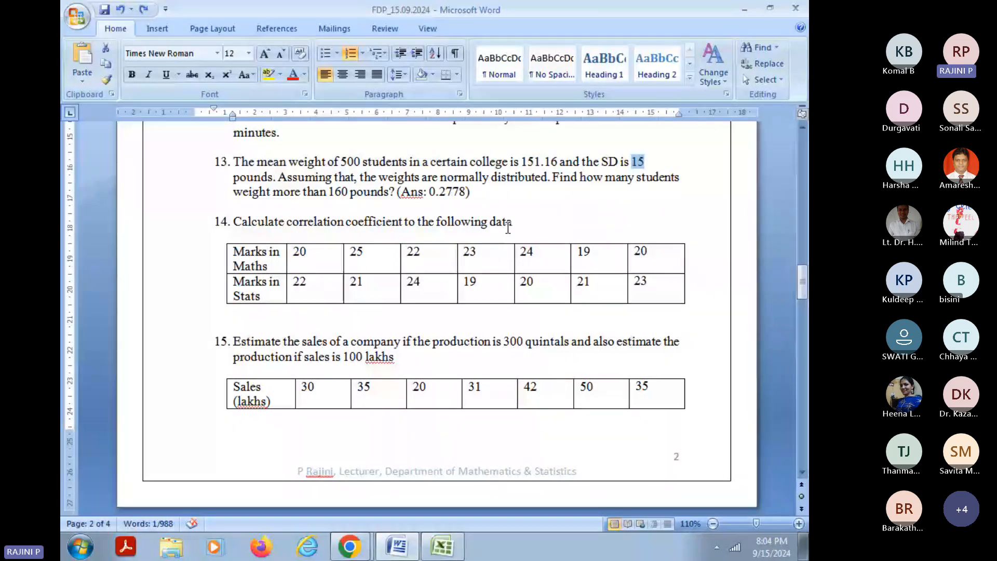
drag(361, 177, 525, 175)
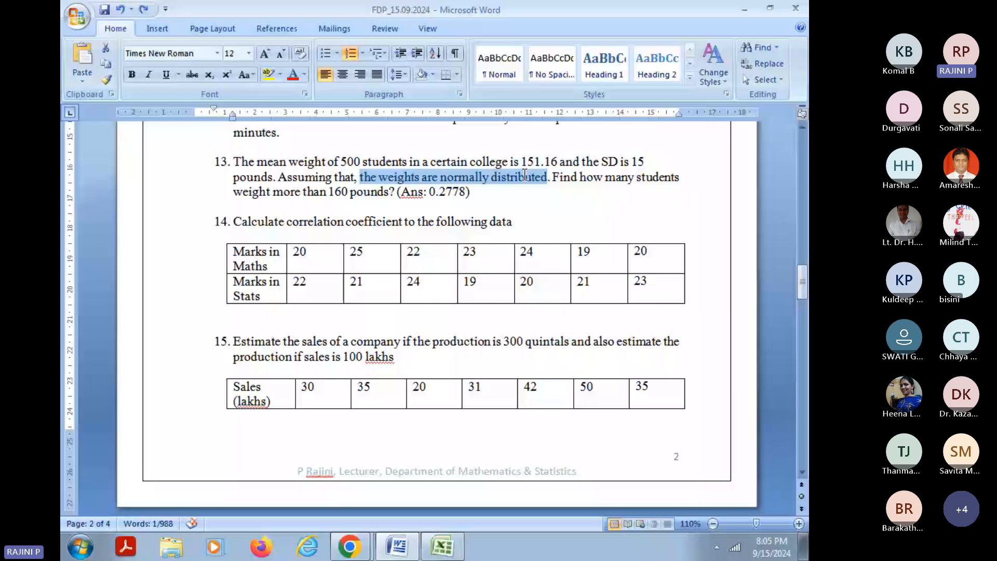
drag(552, 177, 390, 193)
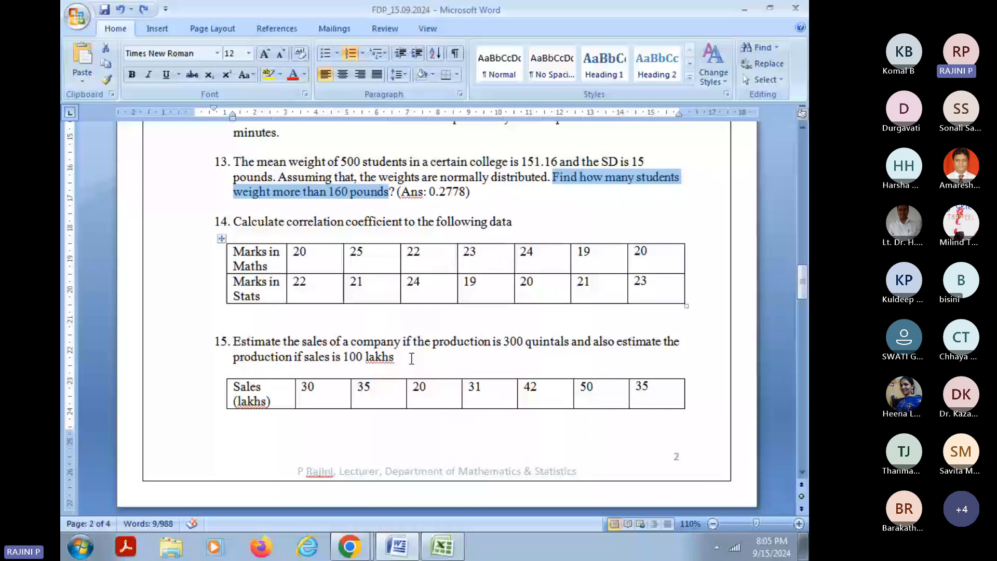
click(474, 192)
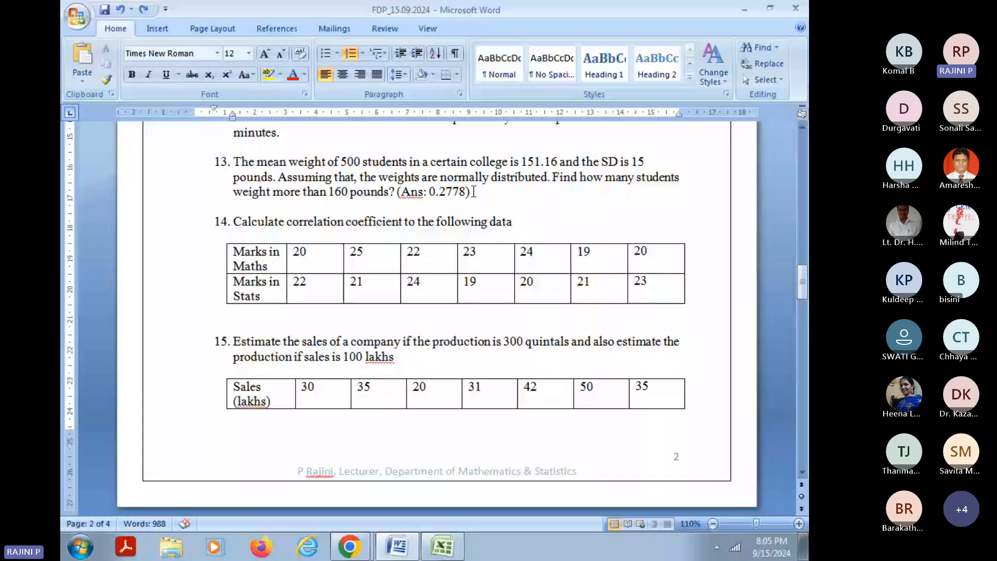
Step: Switch to Excel and enter "mean =" with 151.16 in F214:G214 and "SD =" with 15 in F215:G215
key(alt+Tab)
text(m)
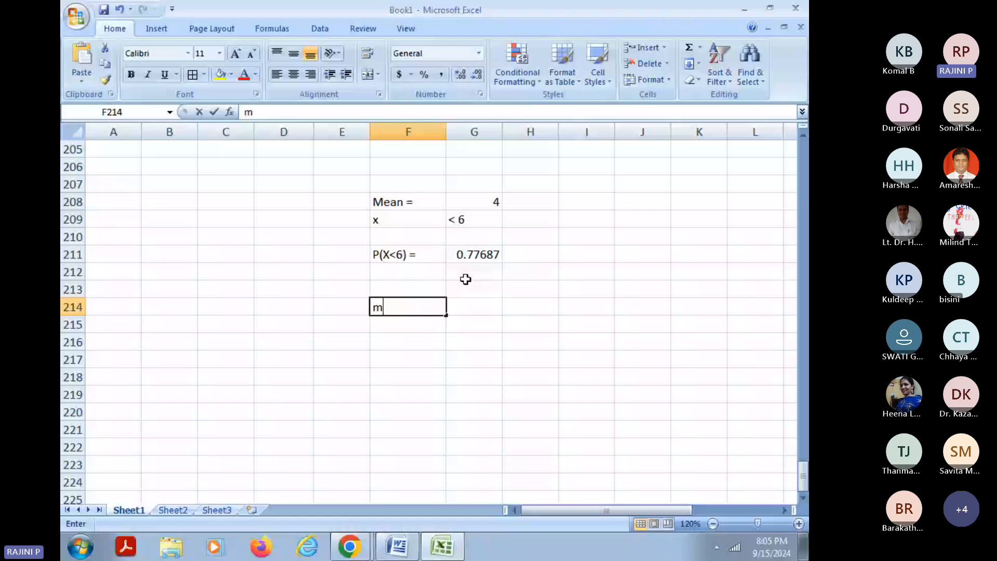
text(ean =)
key(Tab)
text(151.)
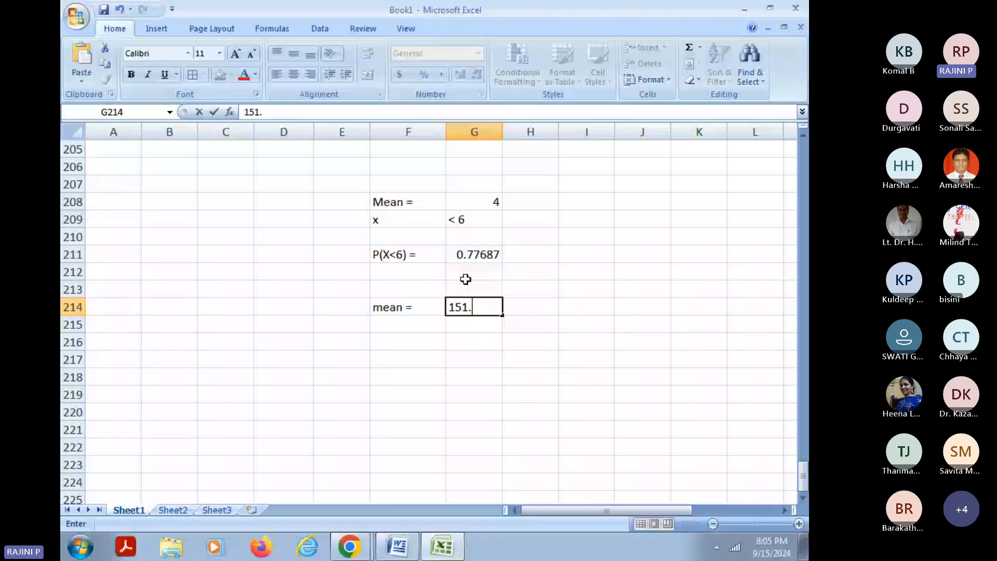
text(16)
key(Return)
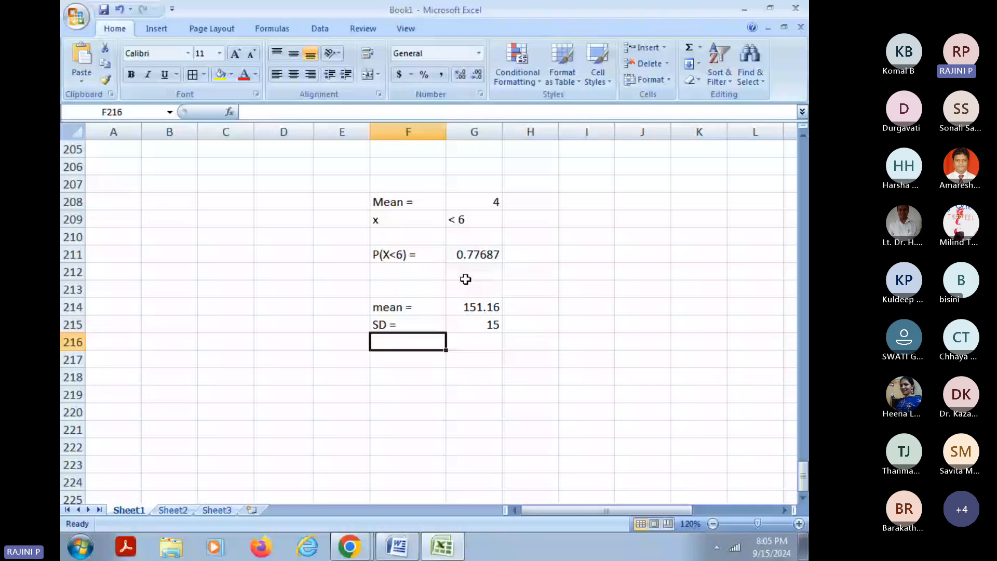
Step: Enter the label "P(X > 160)" in F217, checking the limit in problem 13, with the expression "1- P(X<160)" in G217
key(Return)
text(P(X)
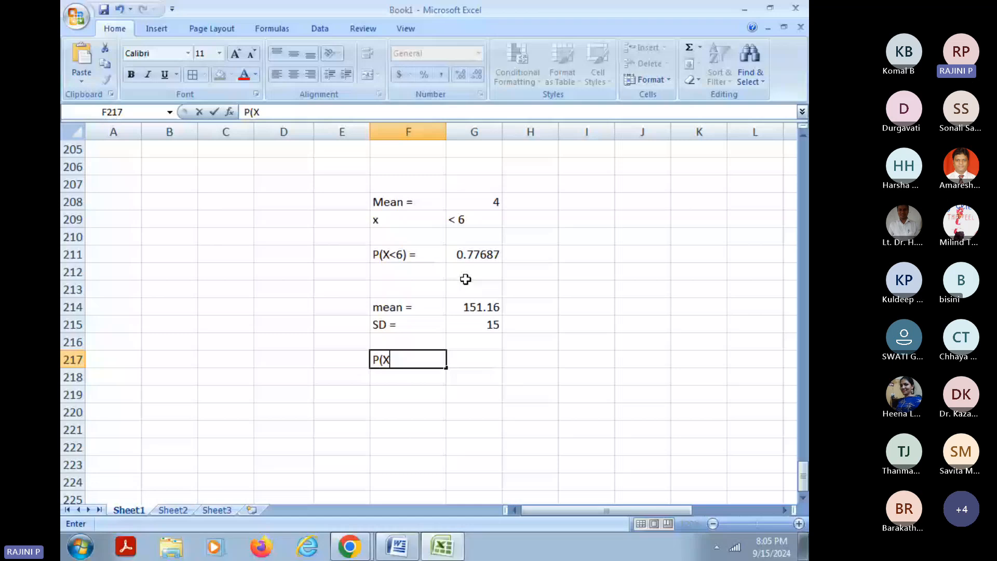
key(alt+Tab)
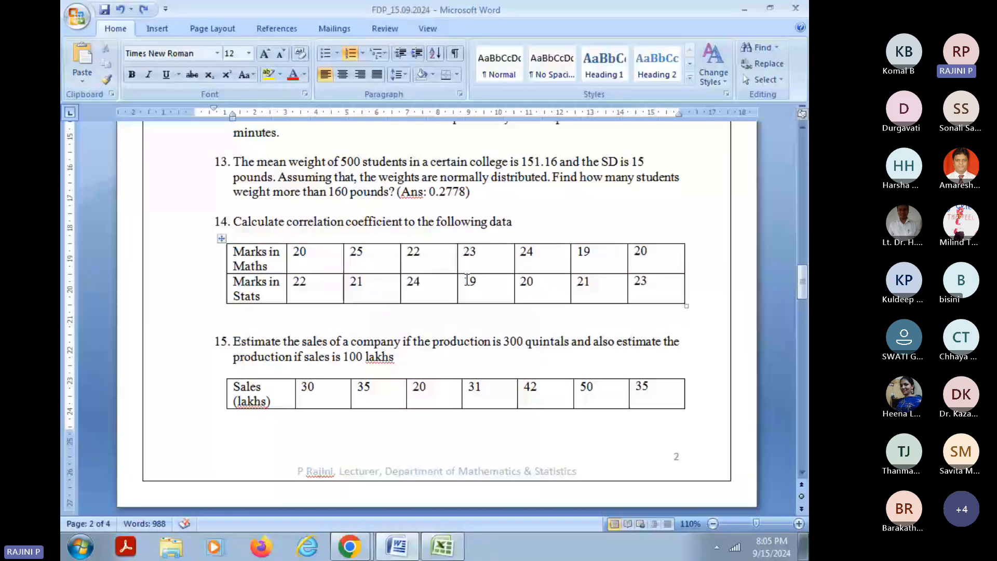
key(alt+Tab)
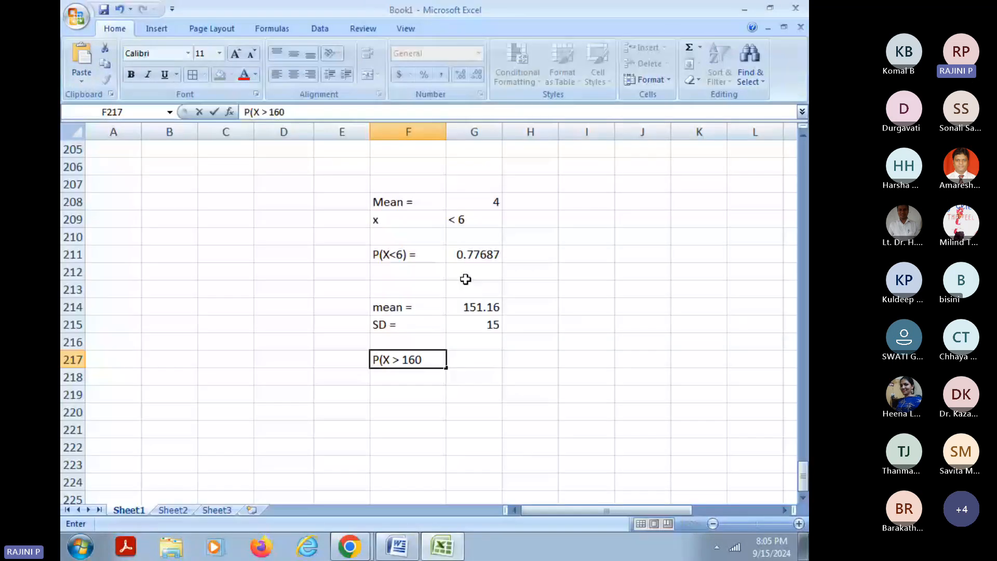
text(> 160))
click(485, 359)
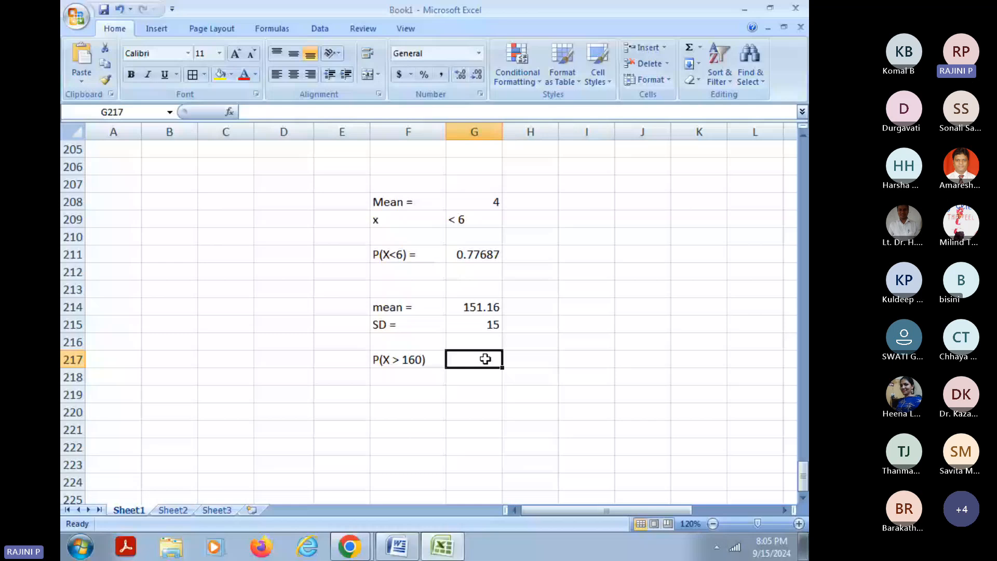
text(1- P(X<)
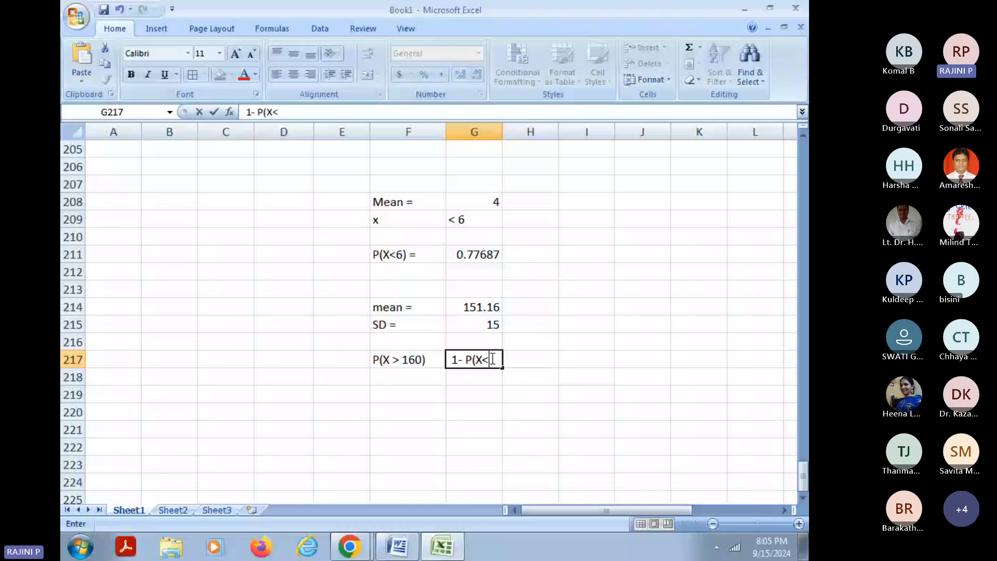
text(160))
key(Return)
key(Return)
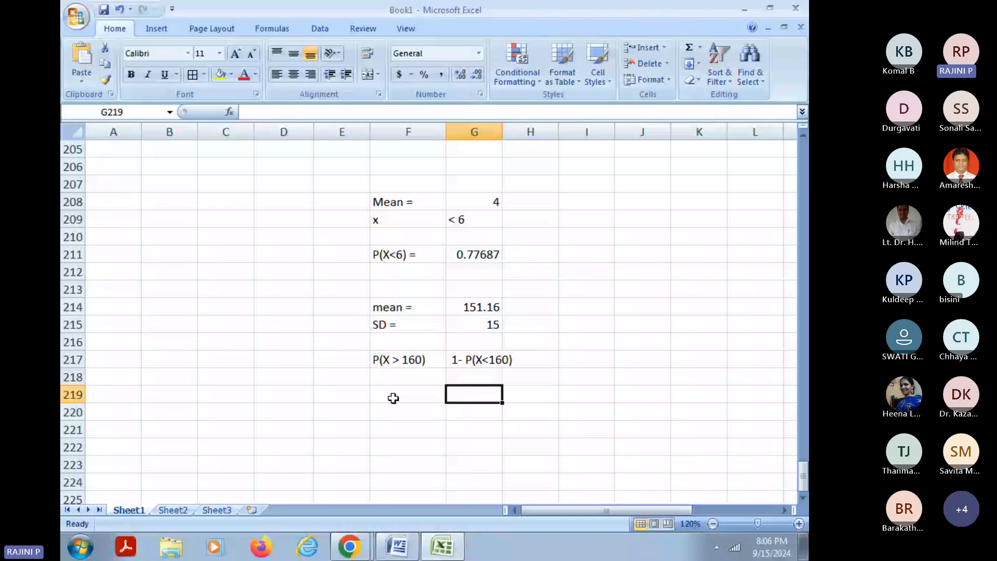
Step: Enter the label "P(x< 160) =" in F219
click(393, 398)
text(P(x< 160) =)
key(Tab)
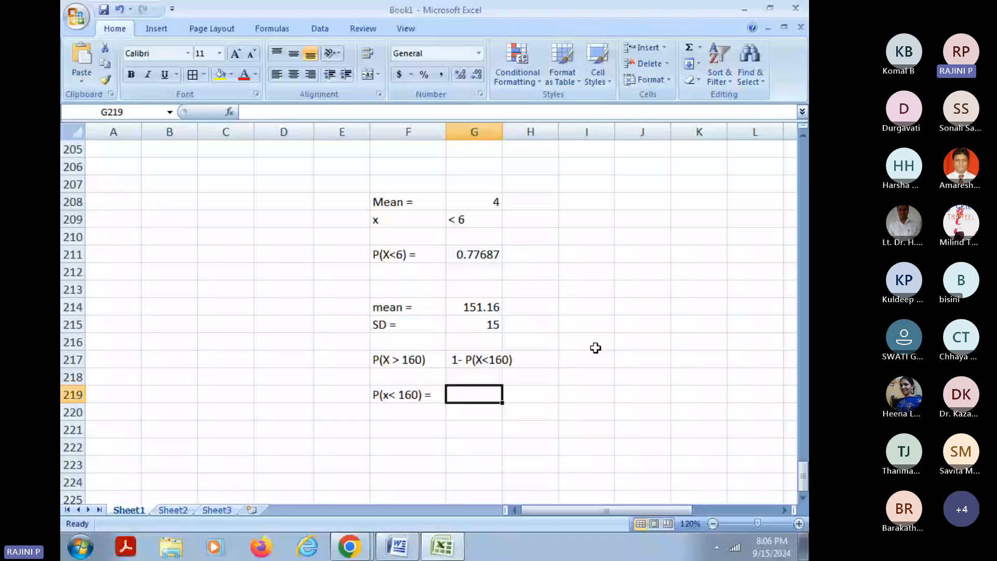
Step: Calculate P(x<160) in G219 with the NORMDIST function, using X 160, Mean 151.16, Standard_dev 15 and Cumulative true
key(shift+F3)
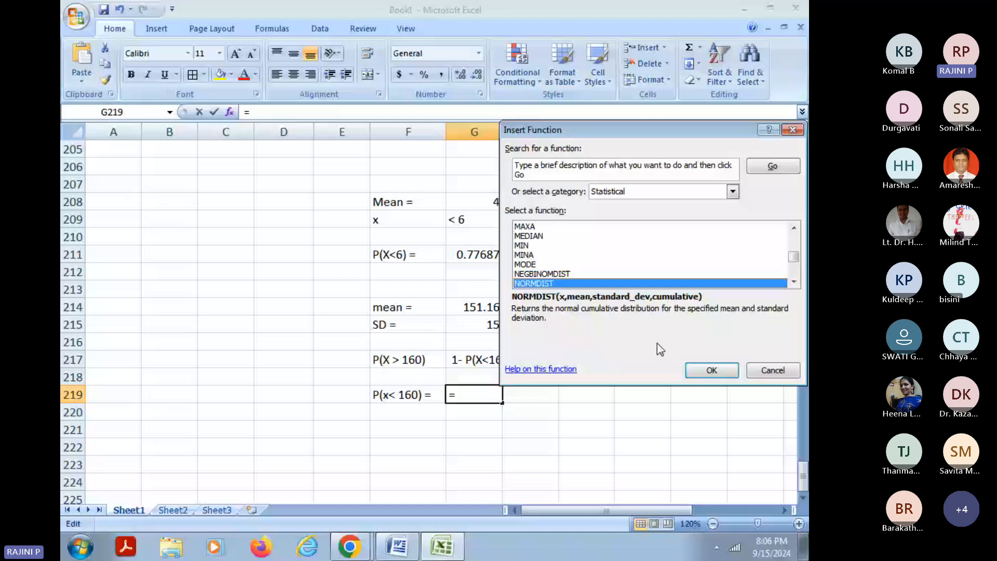
key(Return)
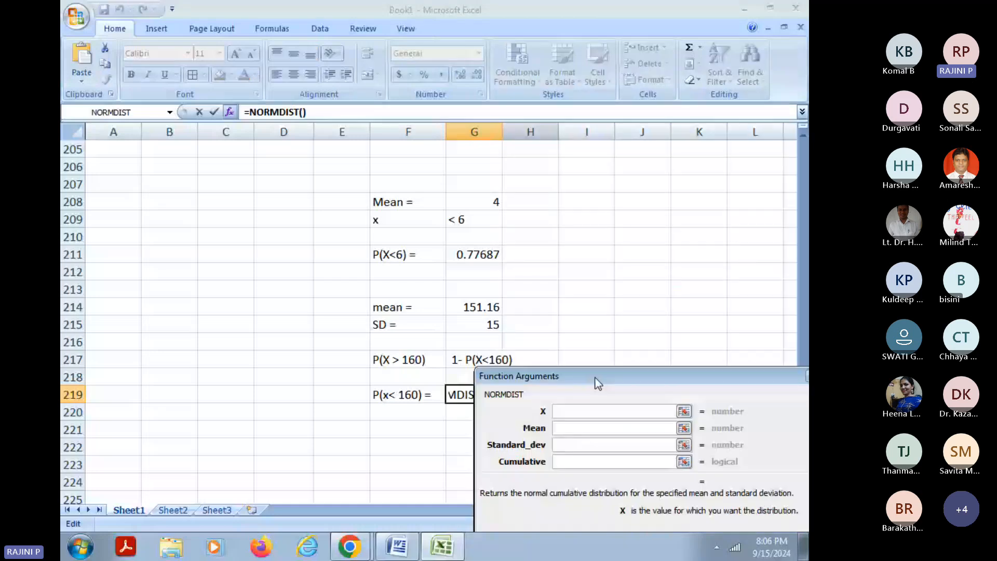
drag(598, 384, 667, 361)
text(160)
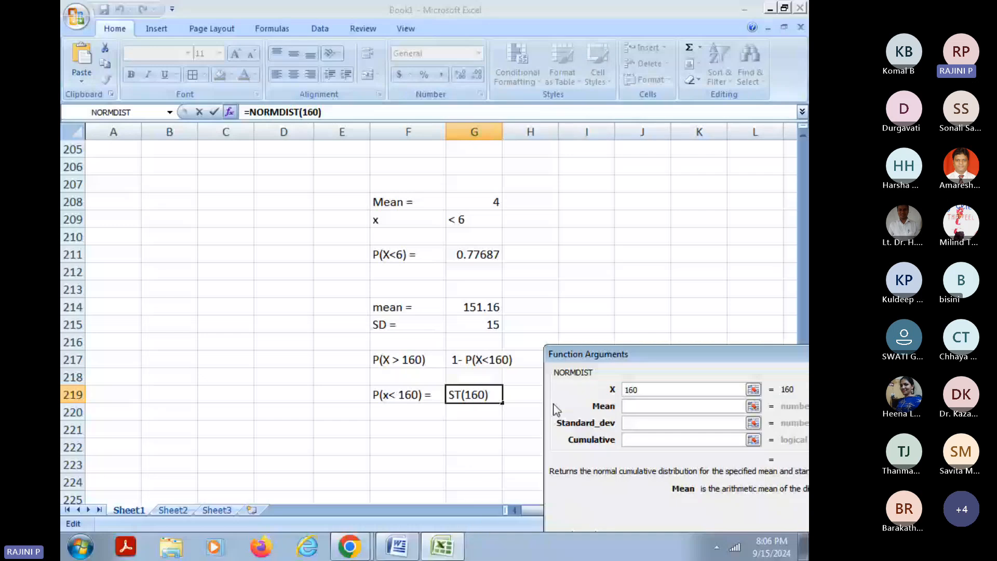
key(Tab)
text(151.16)
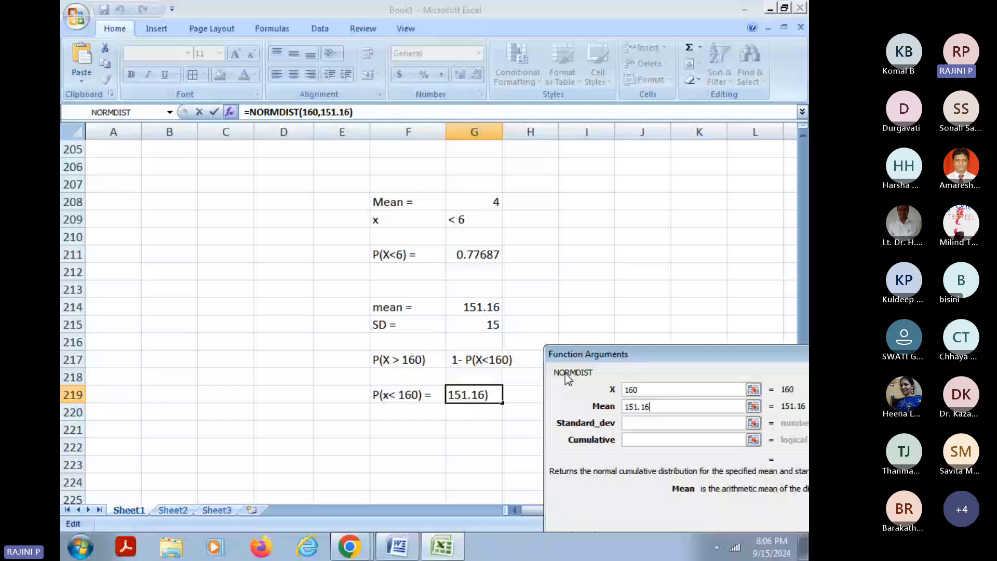
key(Tab)
text(15)
click(632, 441)
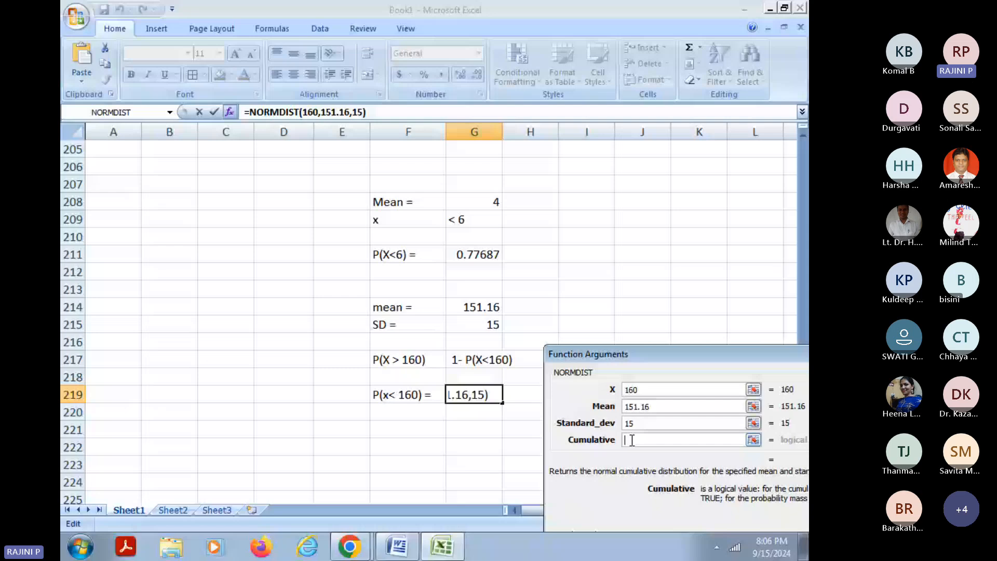
text(true)
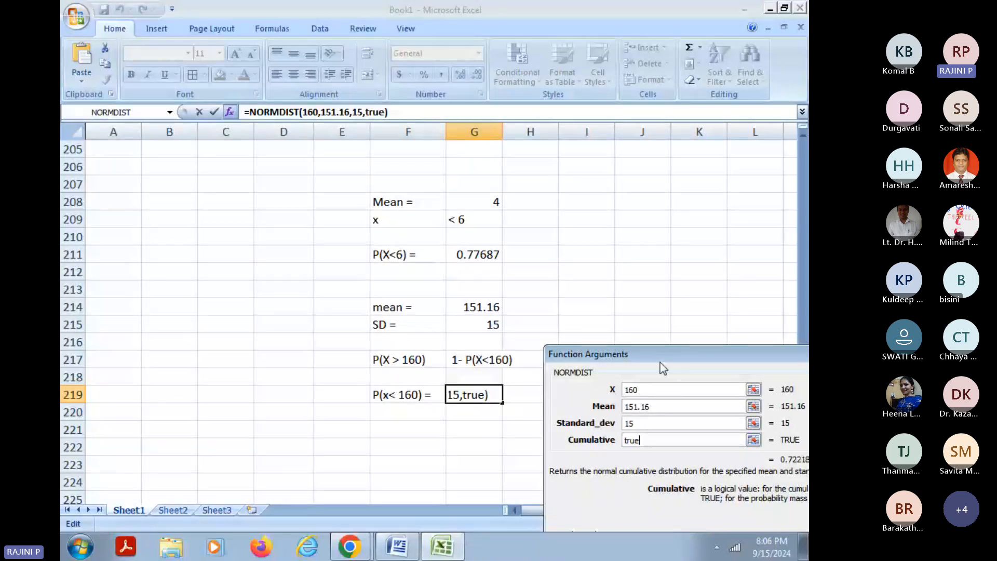
key(Return)
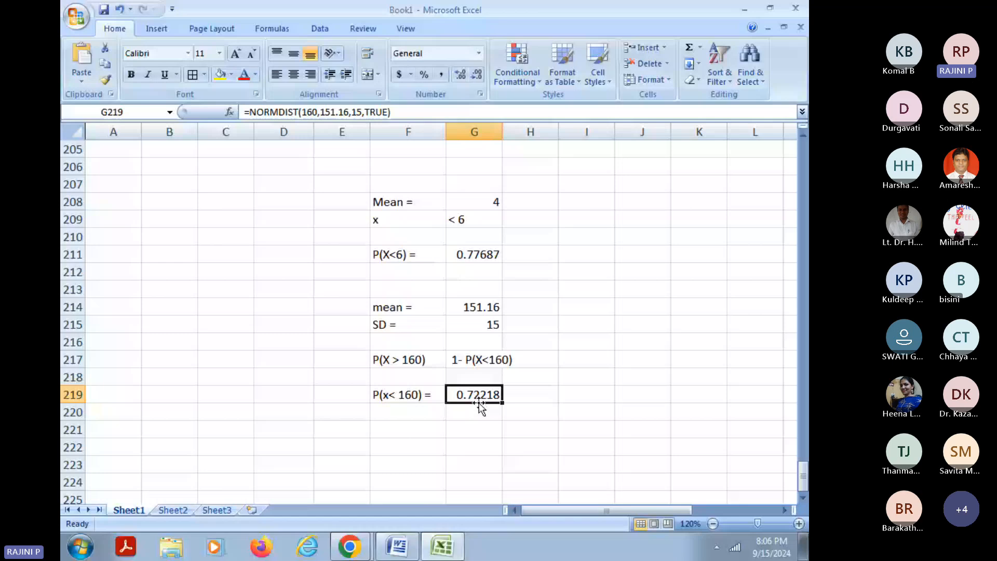
Step: Calculate P(X > 160) in I217 with the formula = 1 - G219
click(484, 360)
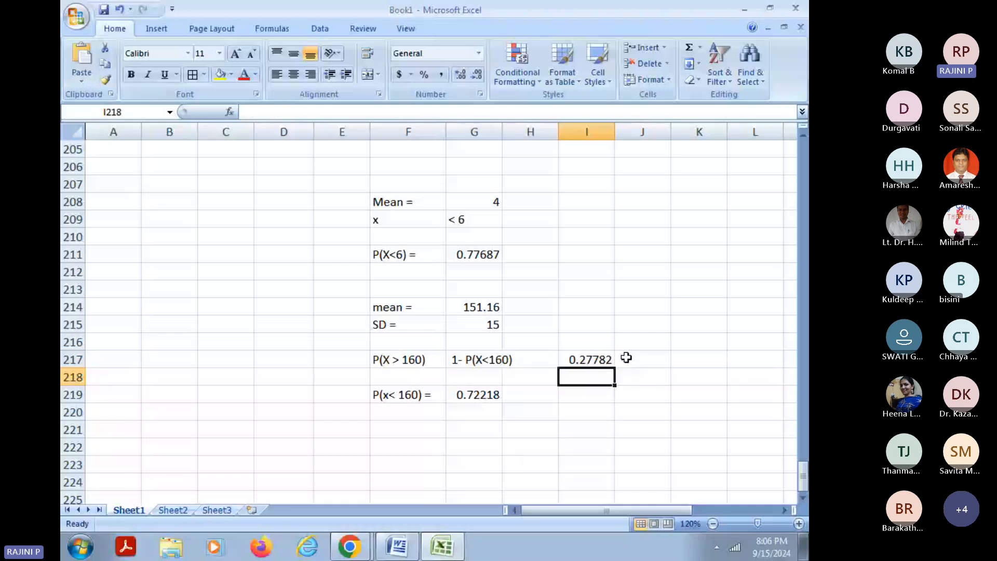
key(Up)
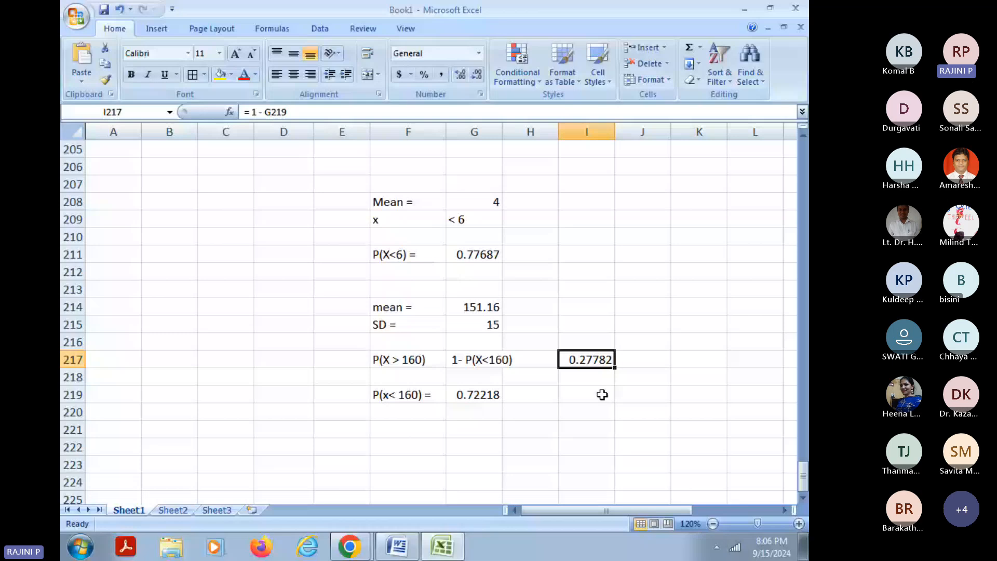
Step: Enter the label "No. of students =" in F222, checking the number of students given in problem 13 in Word
scroll(387, 399, down, 1)
click(387, 399)
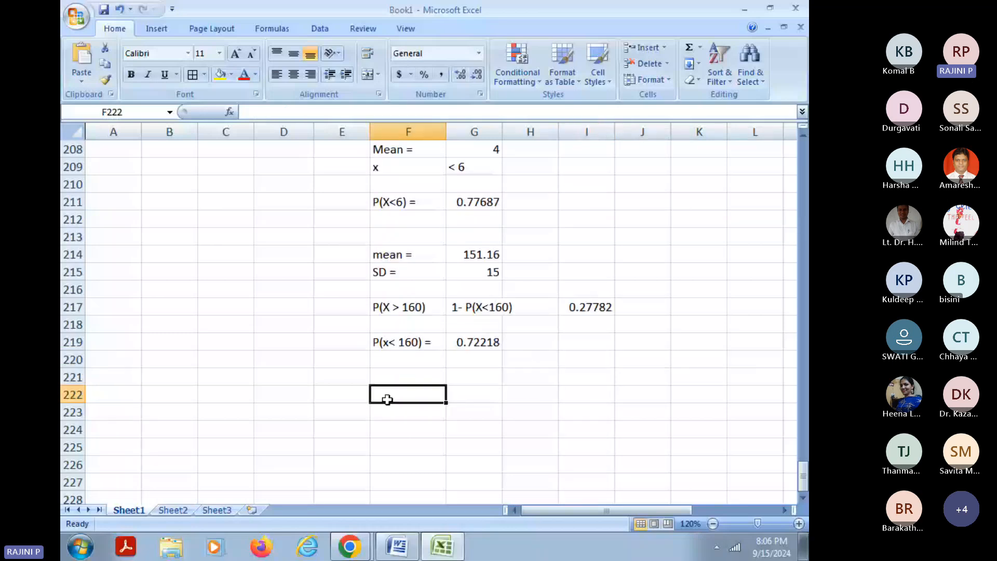
text(N)
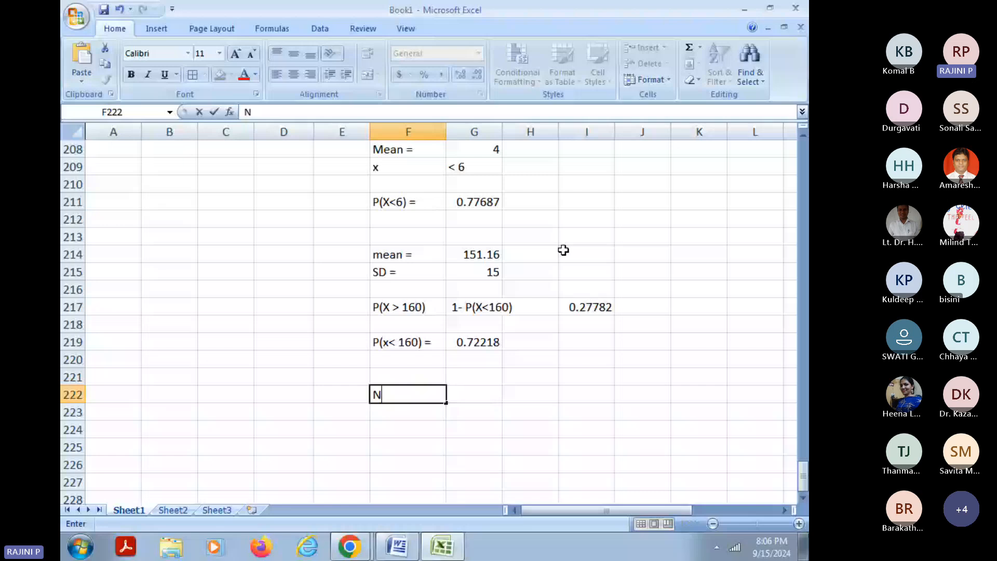
key(alt+Tab)
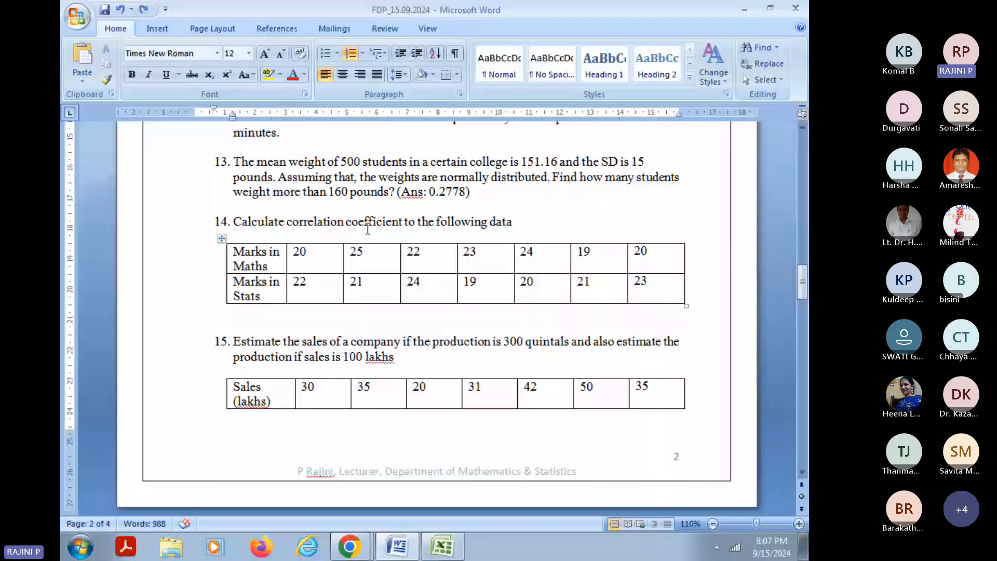
double_click(343, 161)
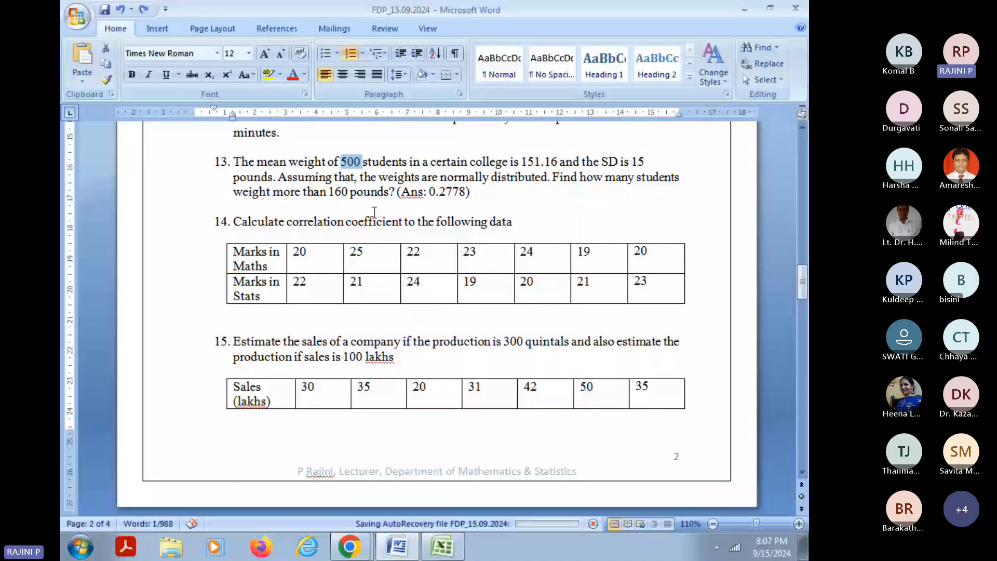
key(alt+Tab)
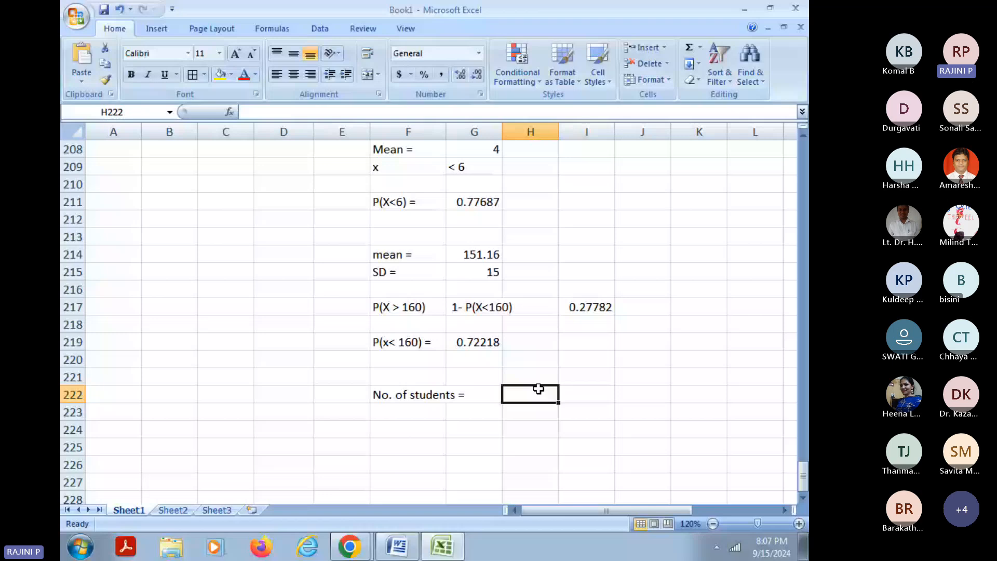
Step: Calculate the number of students in H222 with the formula =500*I217 and display the result without decimals
text(=500*)
click(587, 307)
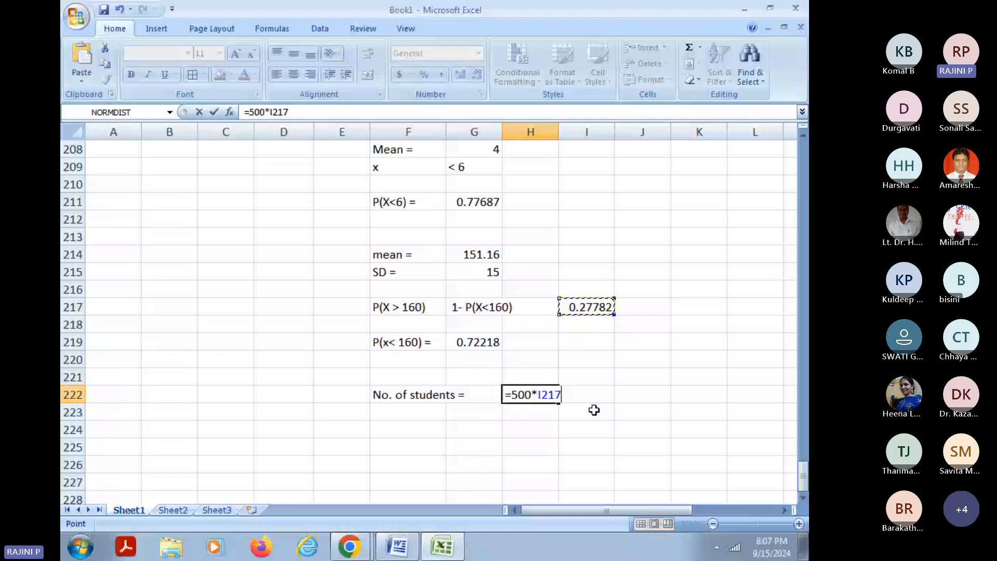
key(ctrl+Return)
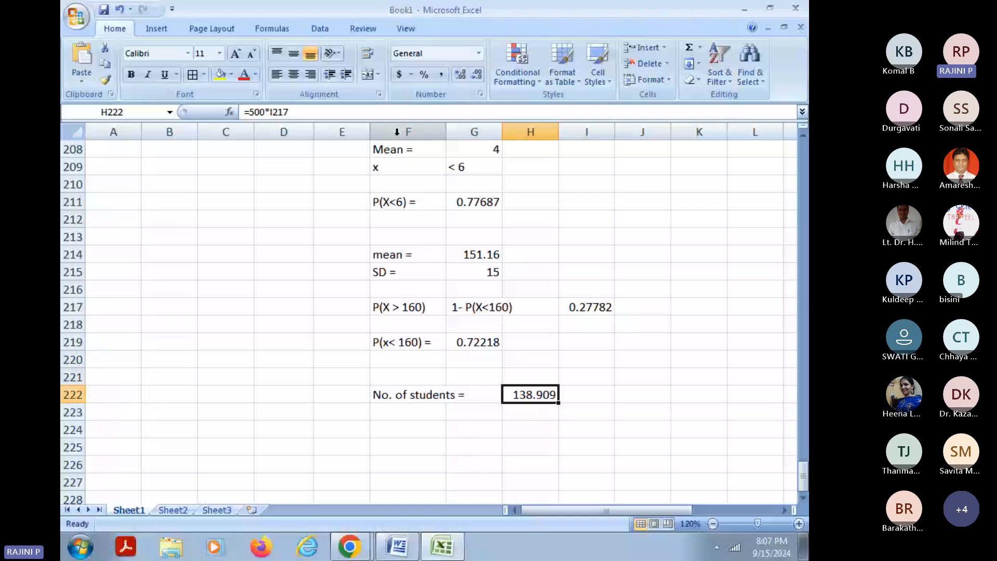
click(477, 74)
click(477, 74)
click(476, 75)
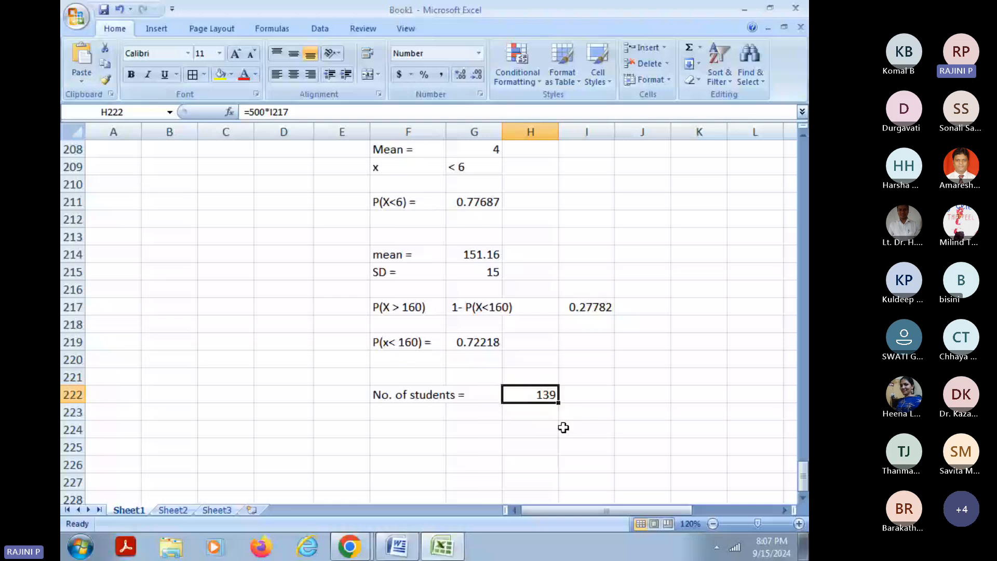
Step: Copy the Maths and Stats marks table of problem 14 from Word and paste it into the Excel sheet at C233
key(alt+Tab)
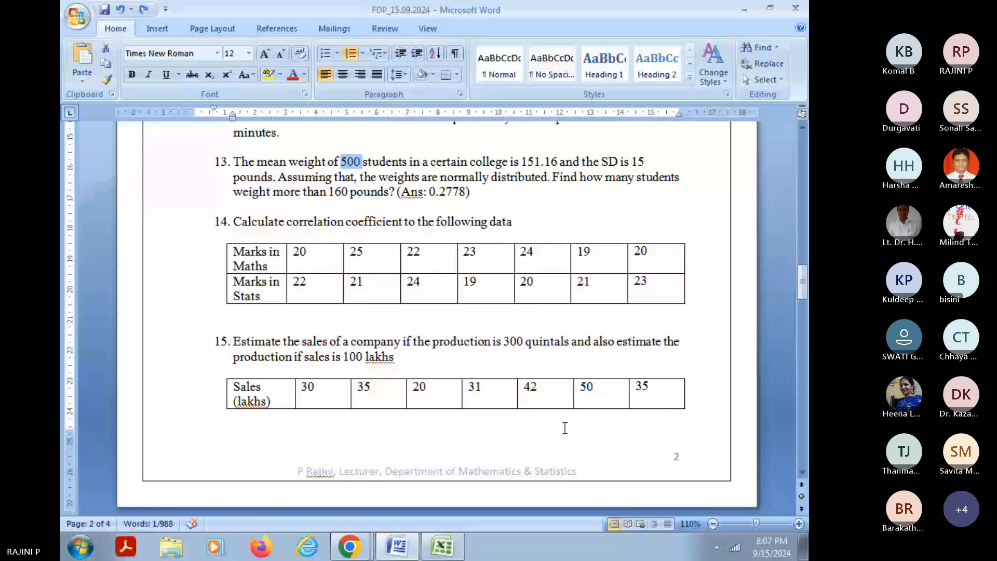
key(alt+Tab)
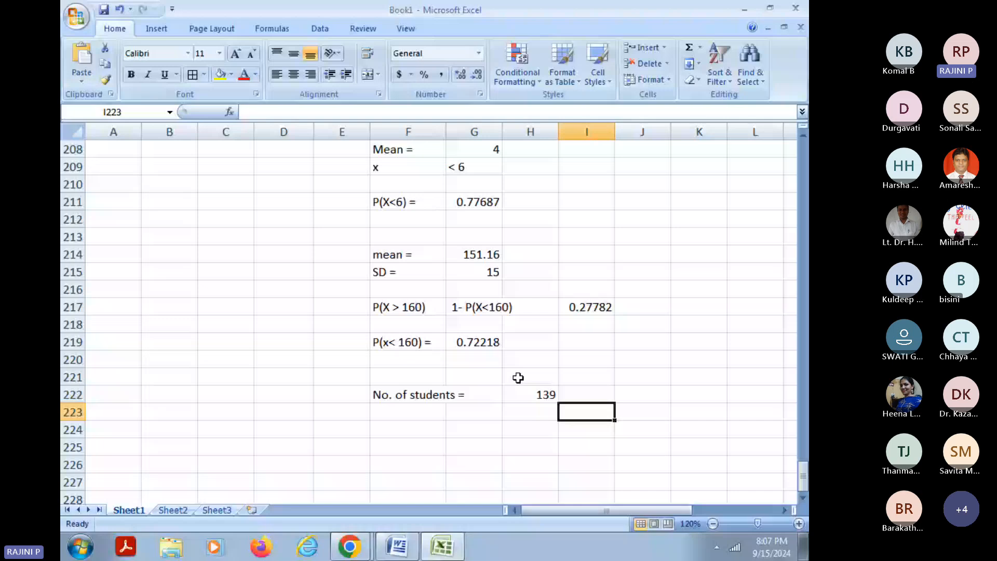
key(alt+Tab)
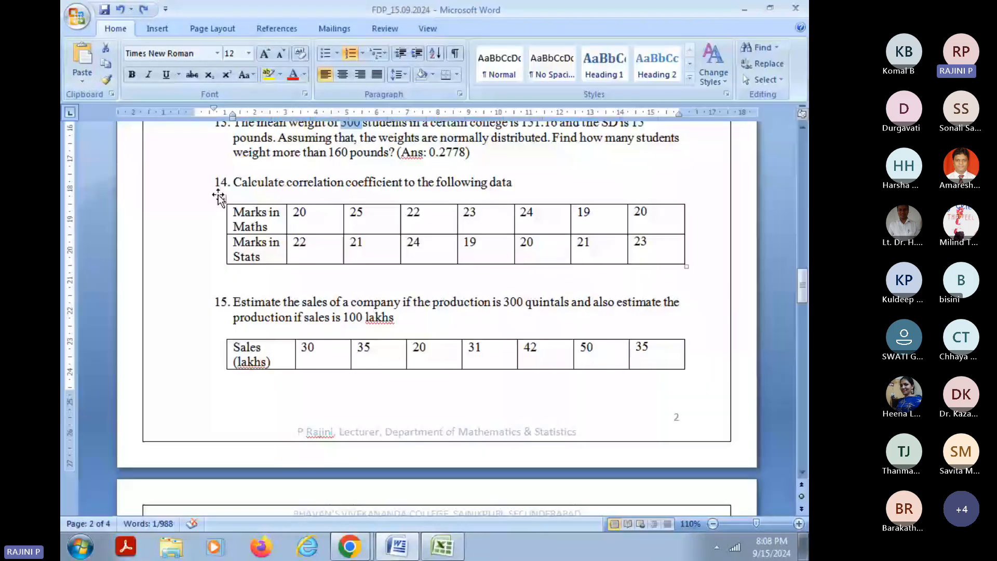
key(alt+Tab)
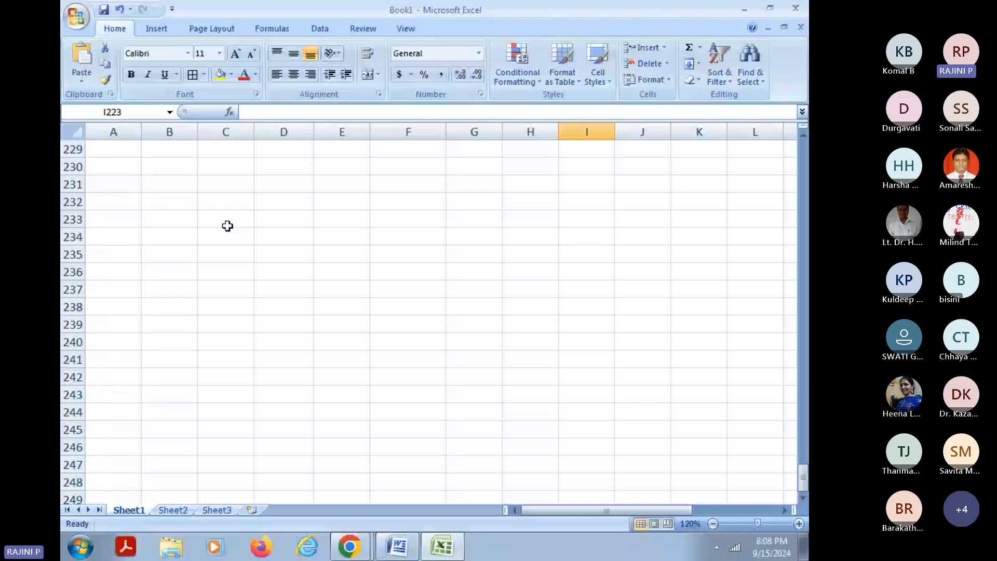
click(228, 226)
key(ctrl+v)
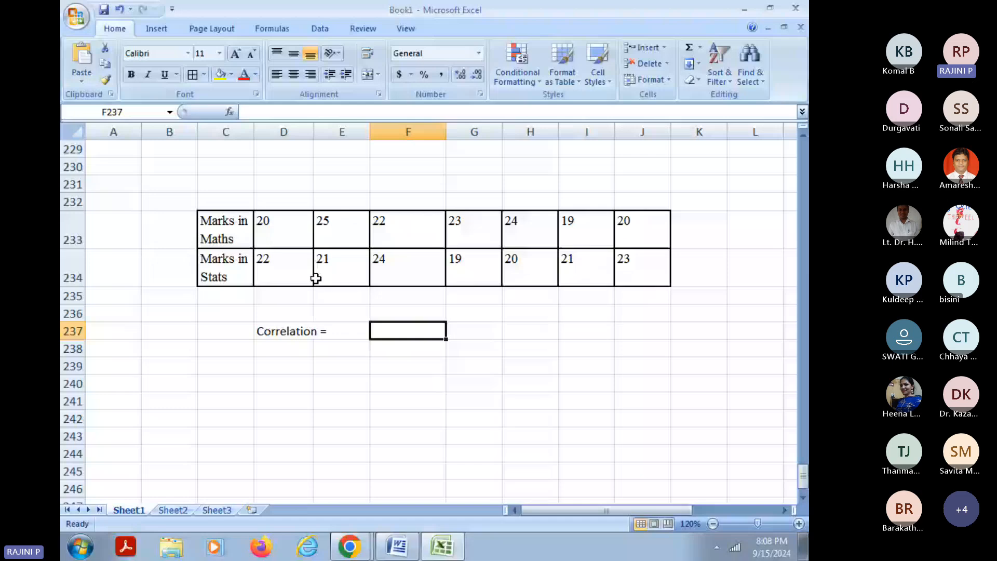
Step: Label D237 "Correlation =" and calculate the coefficient in F237 with CORREL, using D233:J233 as Array1 and D234:J234 as Array2
click(229, 112)
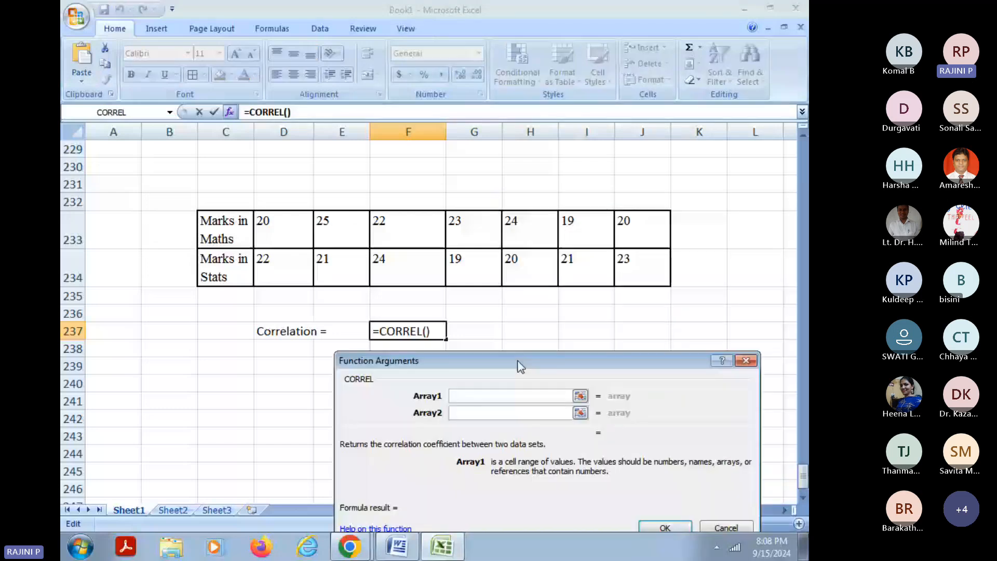
drag(518, 361, 514, 368)
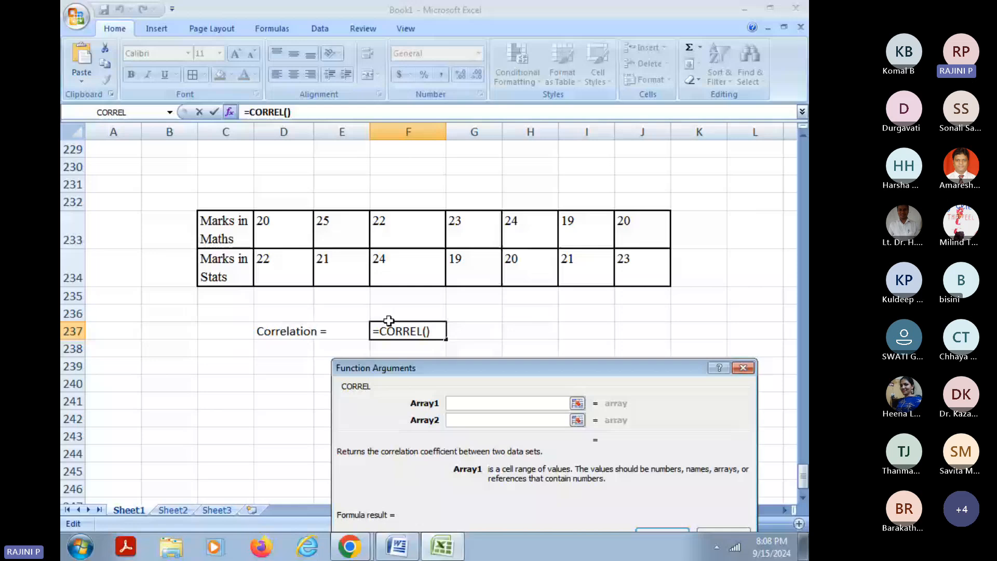
drag(275, 229, 641, 229)
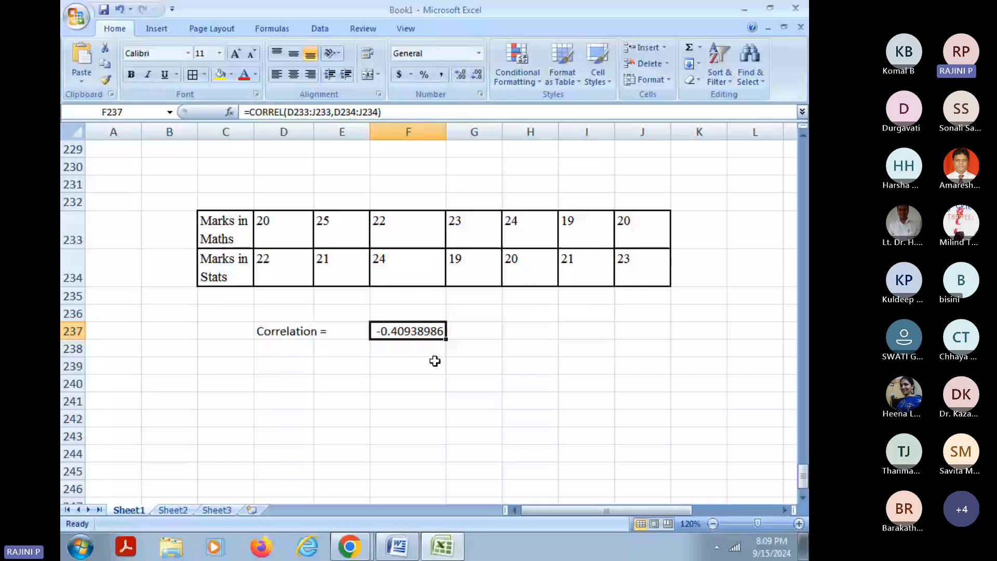
Step: Copy the marks table C233:J234 and paste it transposed into two columns starting at D241
click(530, 331)
drag(226, 222, 639, 283)
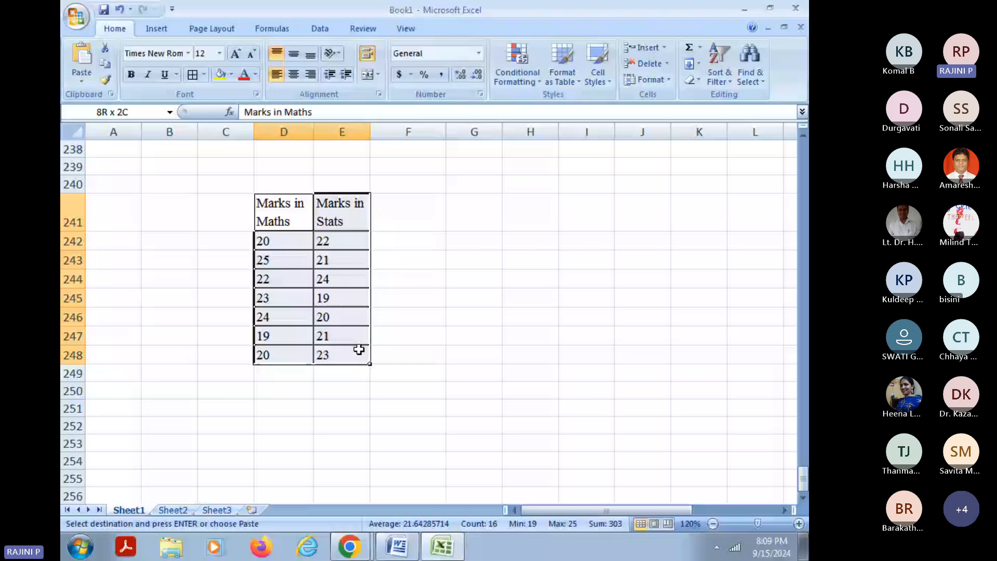
Step: Try a markers-only scatter chart of the transposed marks in D241:E248, and delete it
click(156, 28)
click(453, 63)
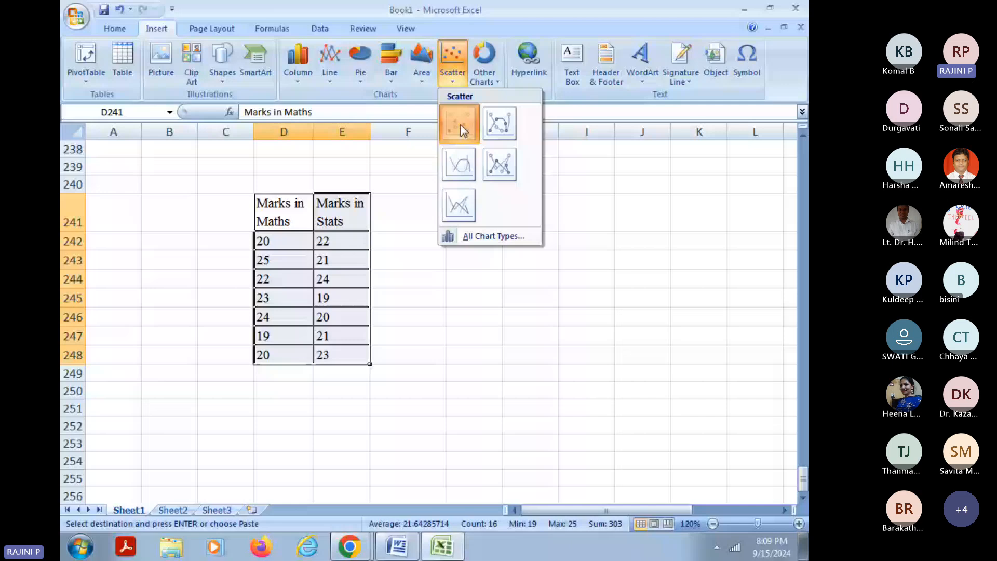
click(460, 125)
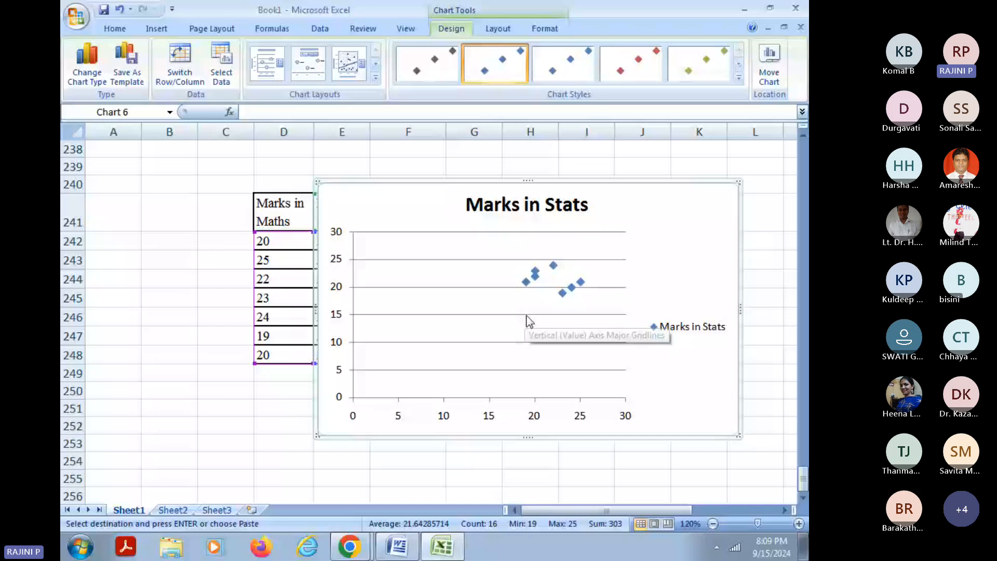
key(Delete)
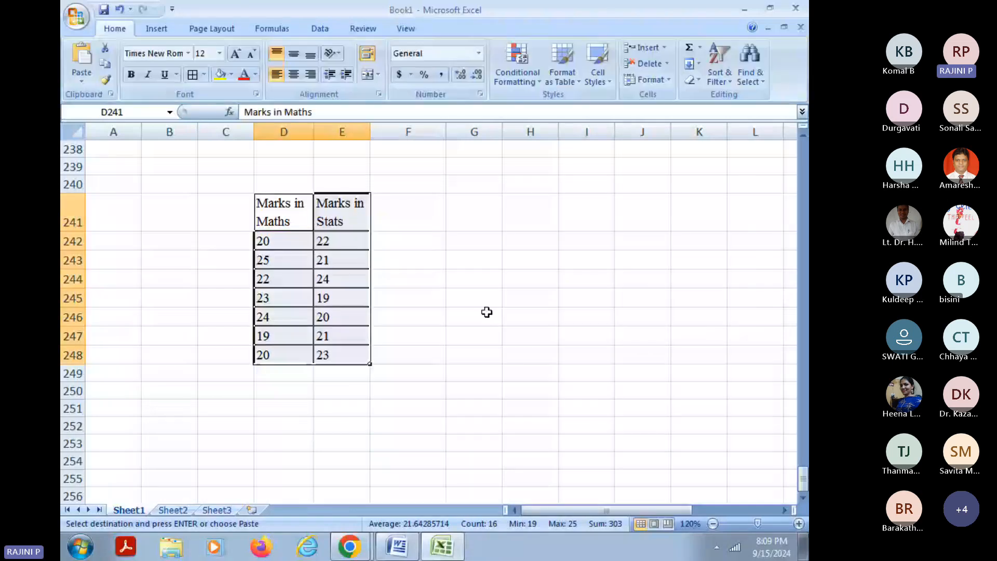
Step: Cancel the pending copy of the marks table and review the correlation formula in F237
click(486, 313)
scroll(467, 315, up, 4)
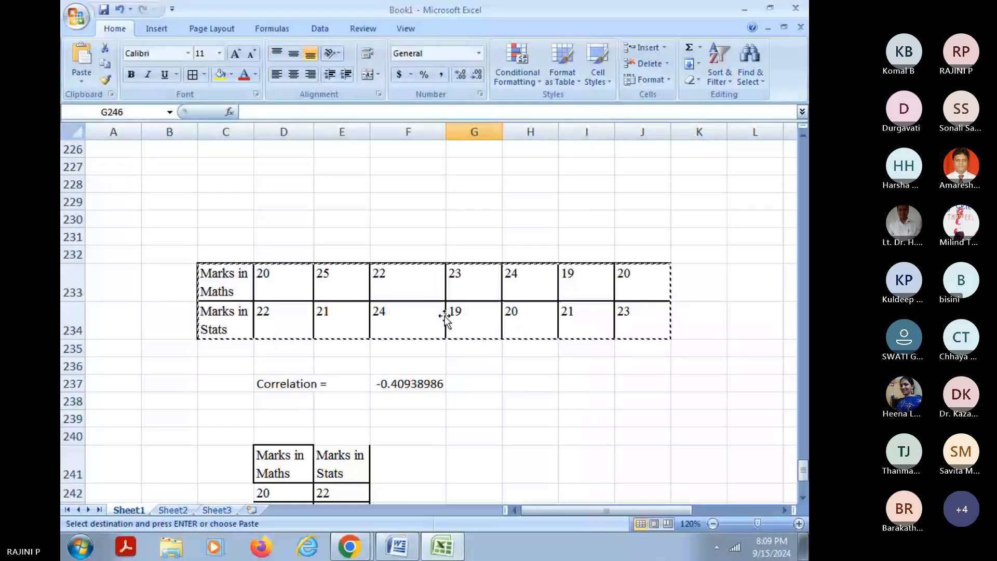
key(Escape)
scroll(456, 372, down, 4)
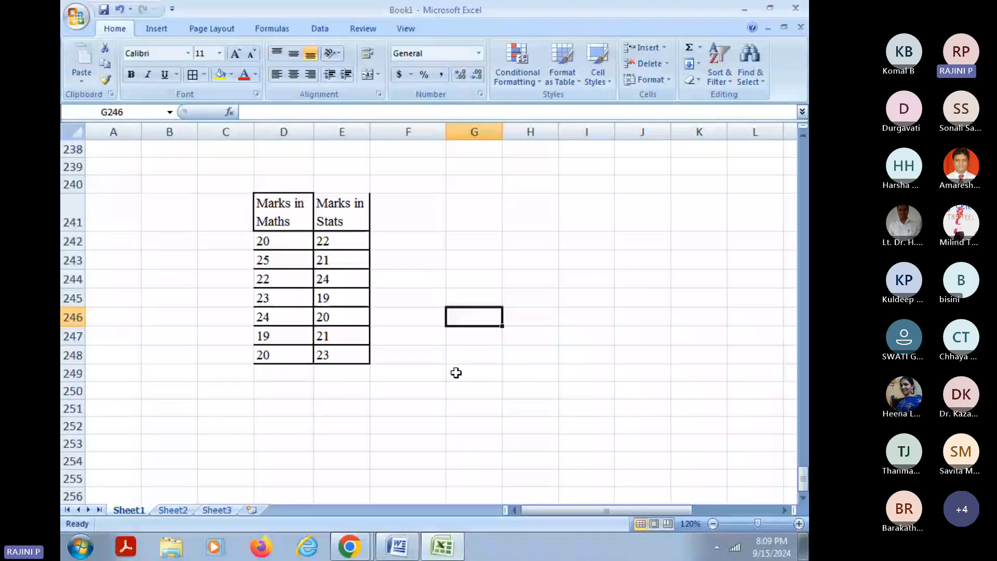
scroll(456, 373, up, 3)
click(415, 331)
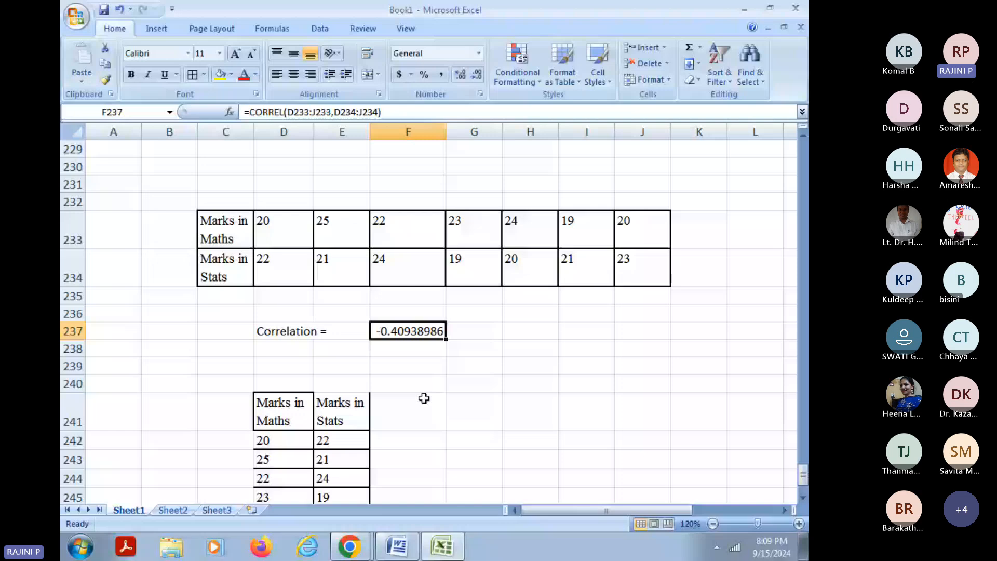
Step: Copy the sales and production table of problem 15 from Word and paste it into the Excel sheet at C260
key(alt+Tab)
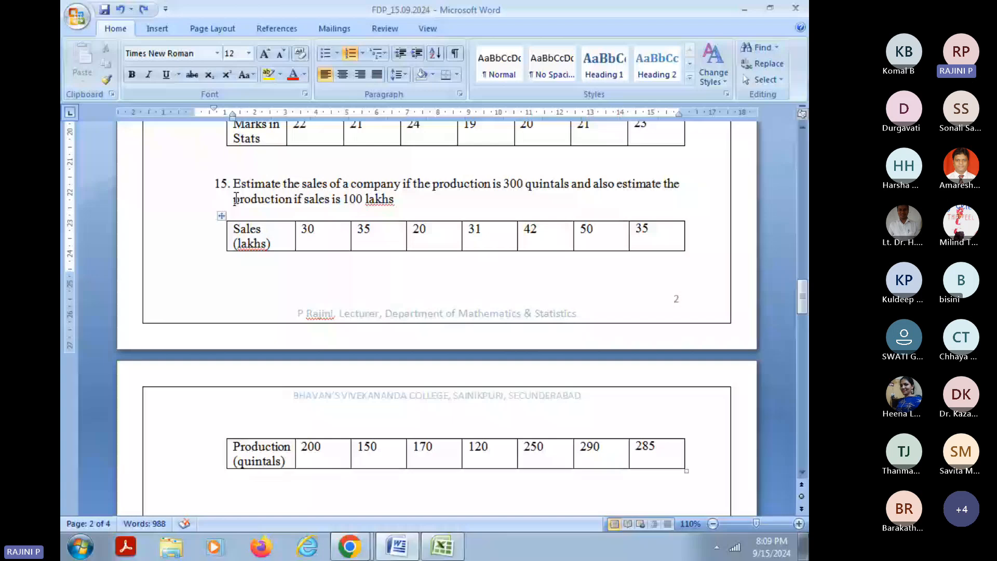
key(alt+Tab)
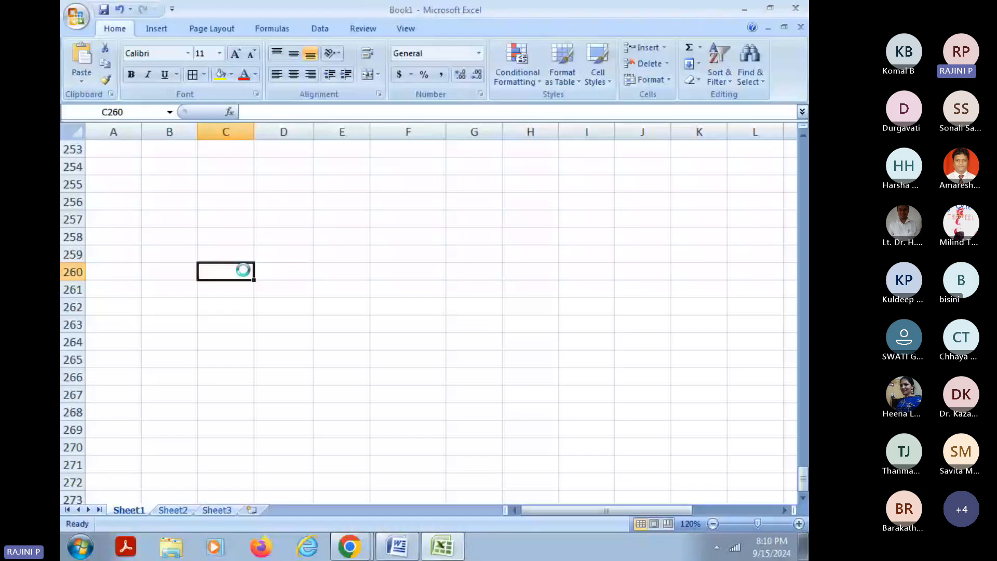
key(ctrl+v)
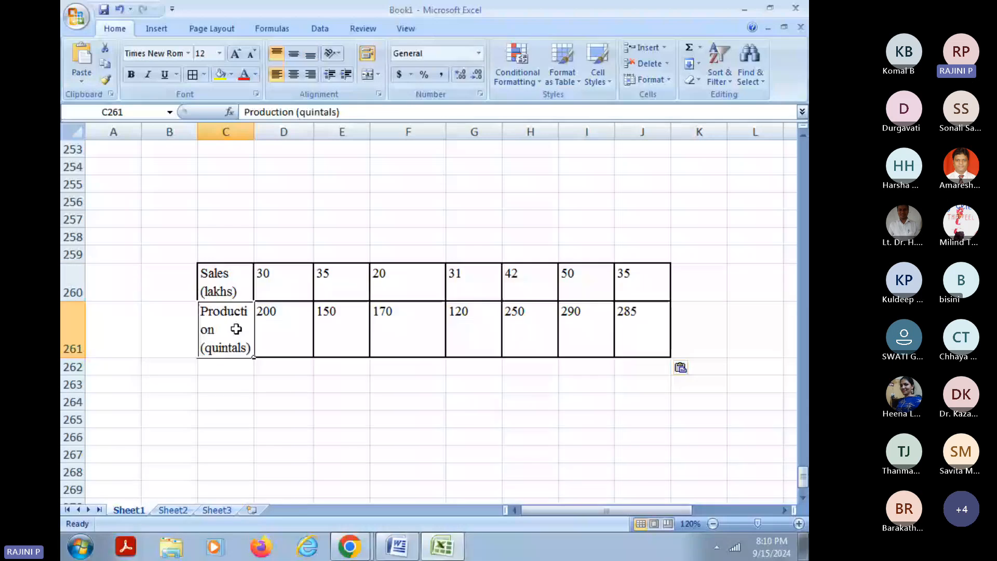
drag(270, 327, 364, 326)
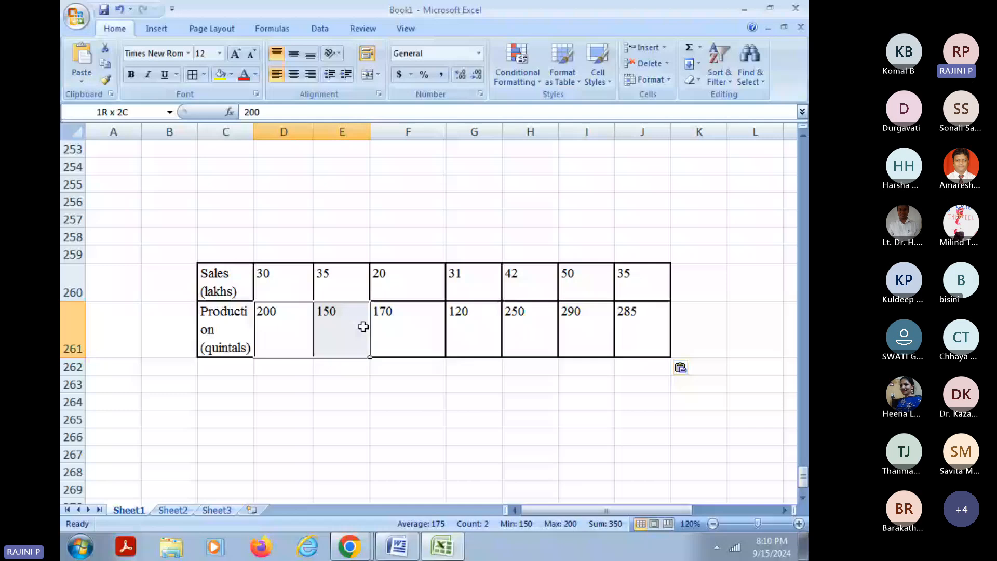
Step: Copy the first part of problem 15 from Word into C264, completing it as "Estimate the sales of a company if the production is 300 quintals"
key(alt+Tab)
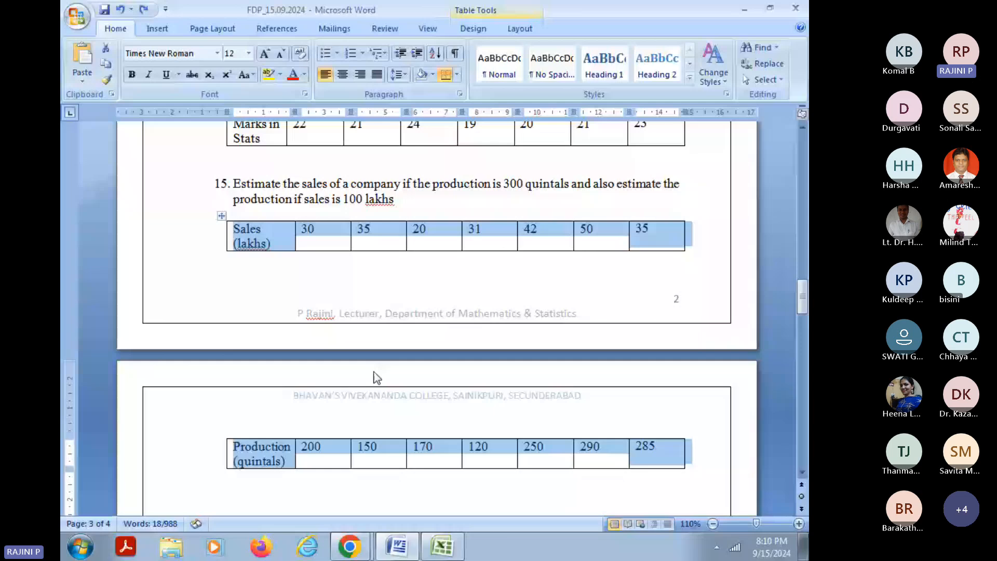
drag(234, 184, 518, 182)
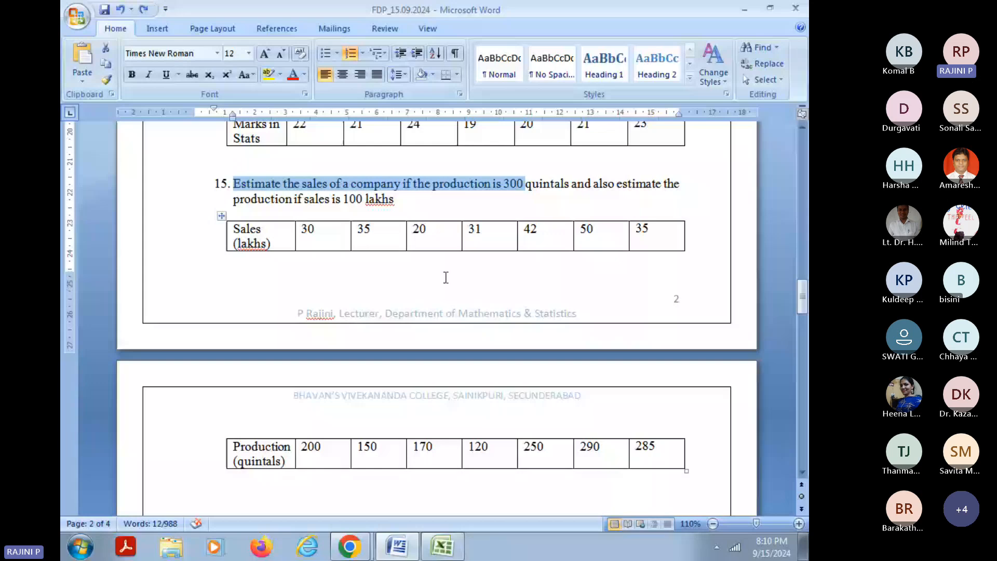
key(alt+Tab)
text(intal)
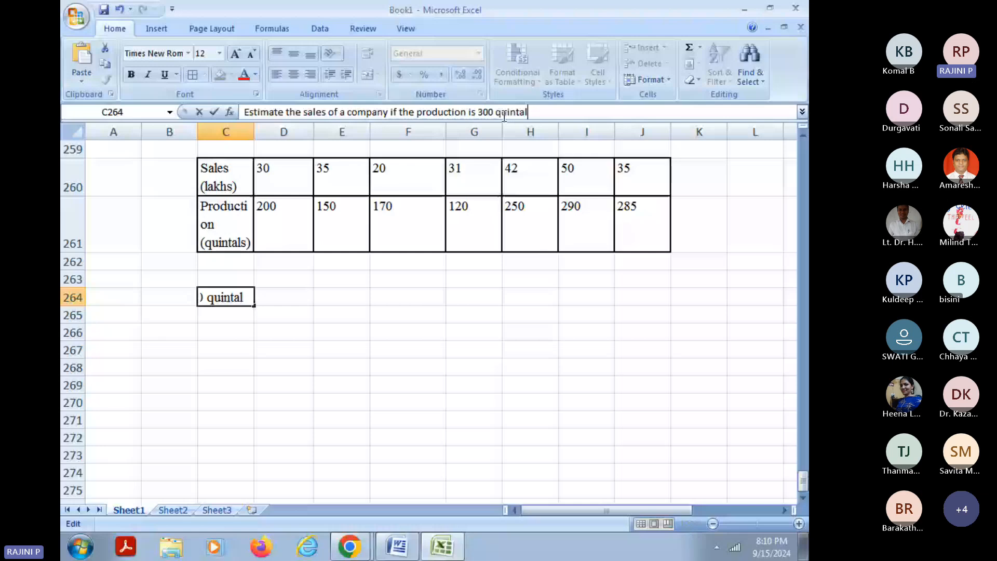
text(s)
key(Return)
key(Return)
key(Return)
scroll(305, 333, up, 1)
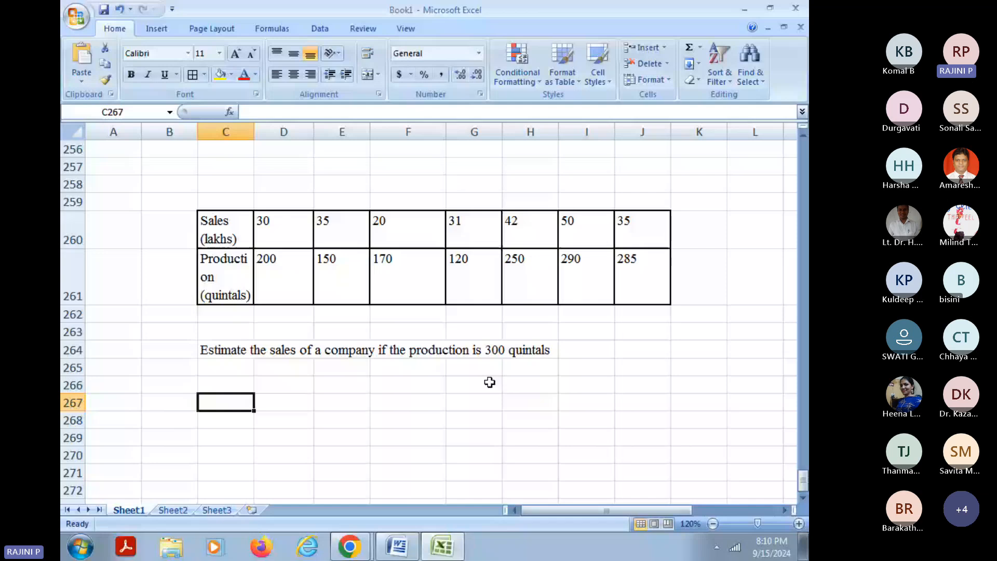
Step: Enter the labels "Dependent" in D267 and "Independent" in D268, and select F267
scroll(490, 383, down, 1)
click(288, 356)
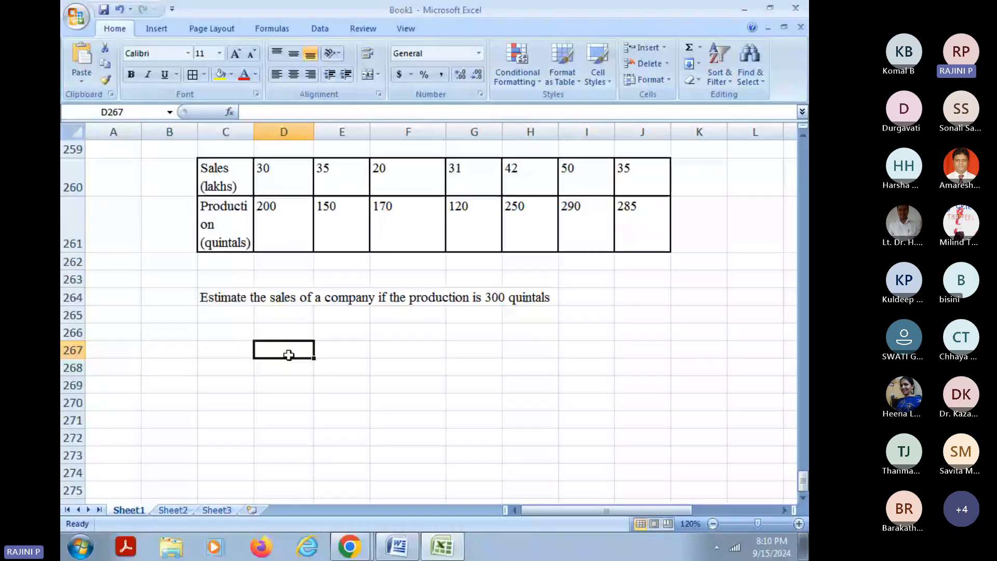
text(Depend)
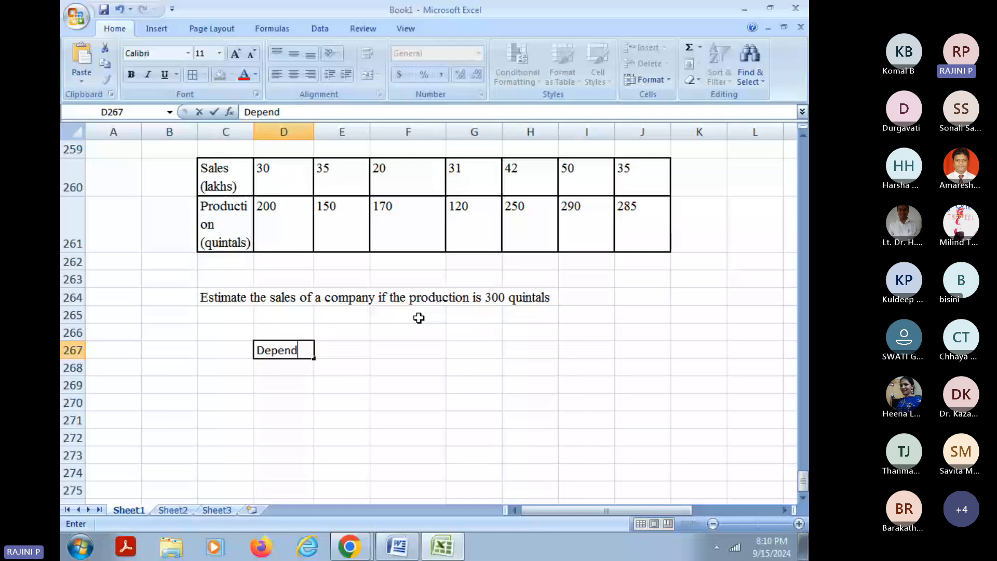
text(ent)
key(Return)
text(Independent)
key(Return)
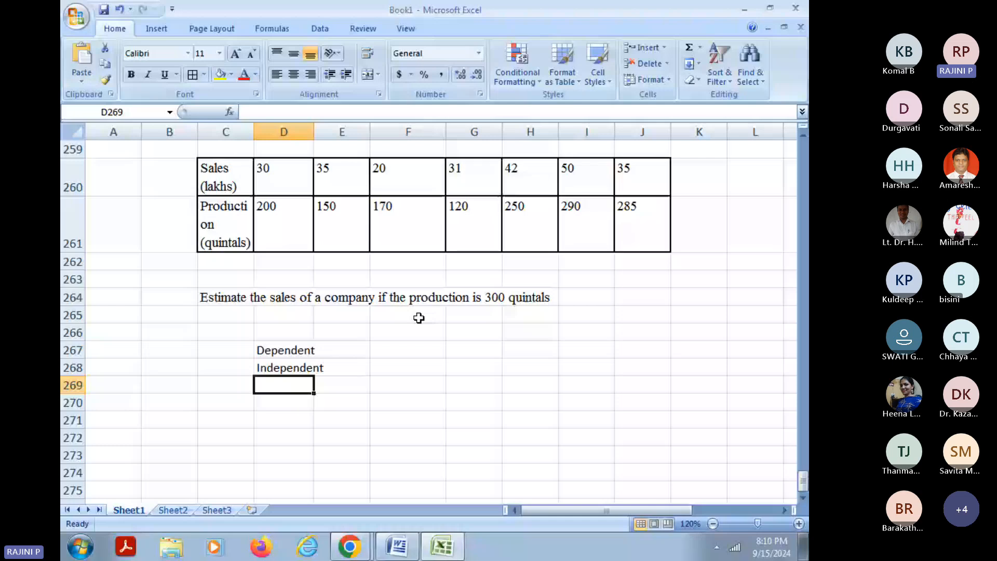
click(415, 349)
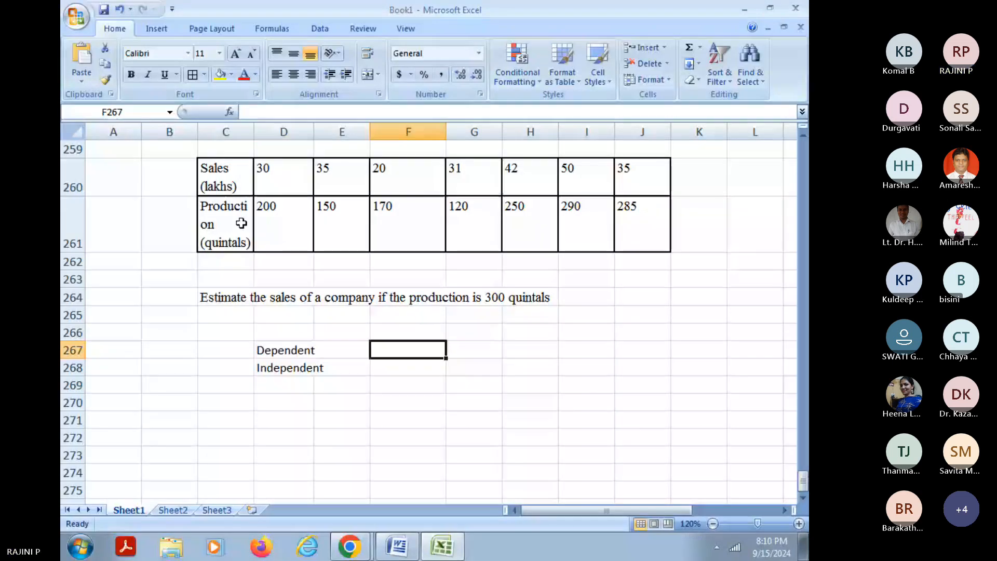
Step: Note the estimation problem's values by entering "Sales = ?" in I266 and "Production = 300" in I267
drag(241, 224, 241, 214)
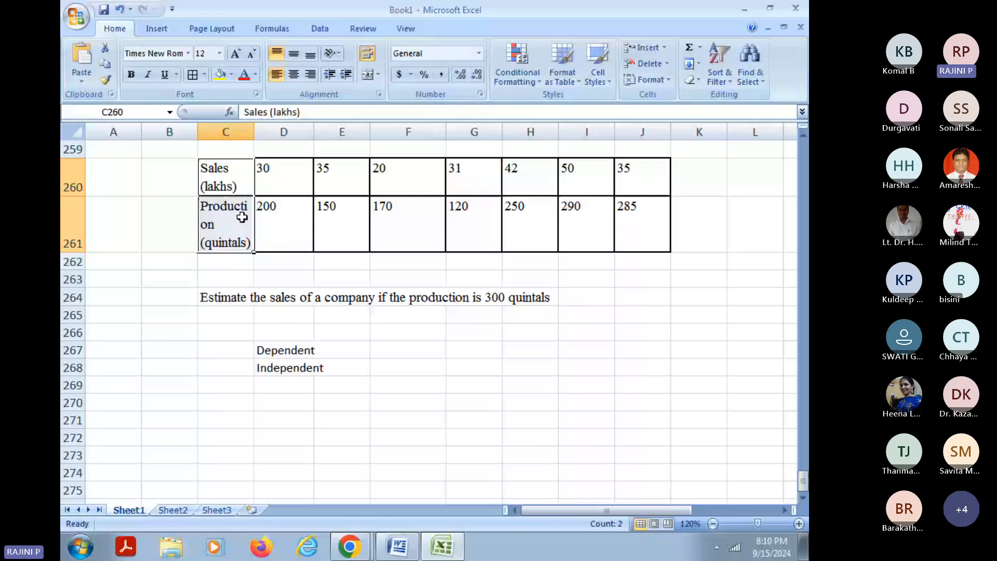
click(380, 346)
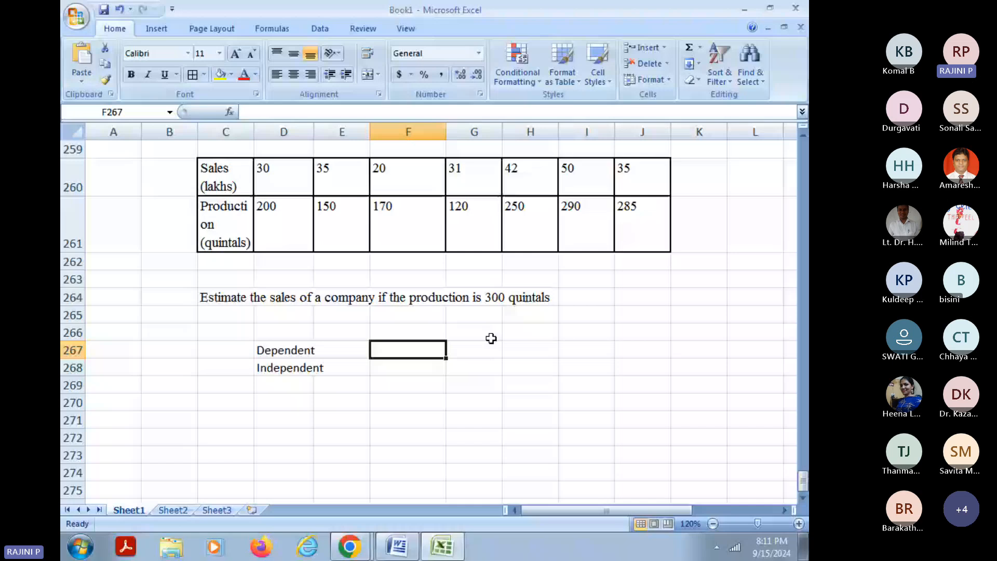
click(586, 331)
text(Sales = ?)
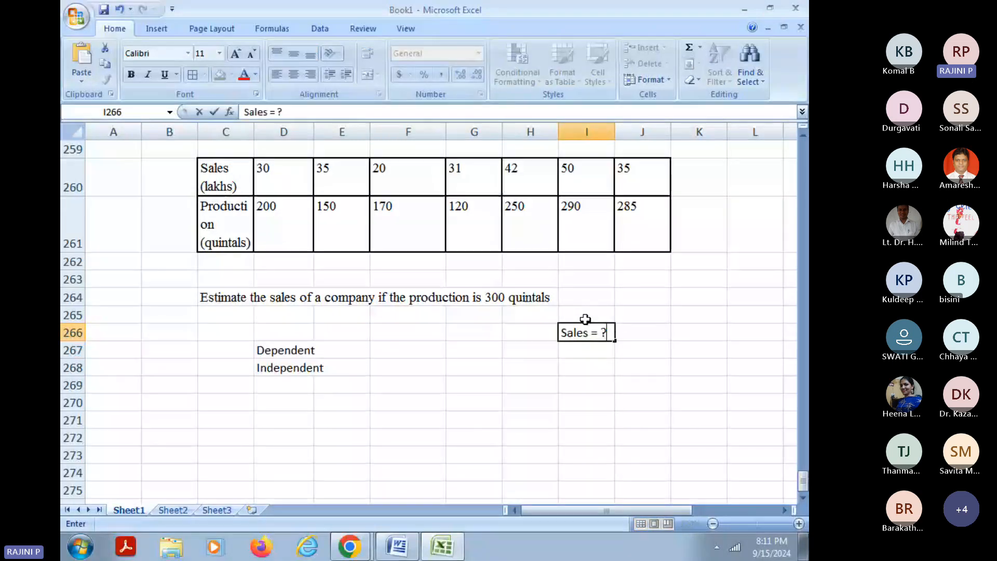
key(Return)
text(Pro)
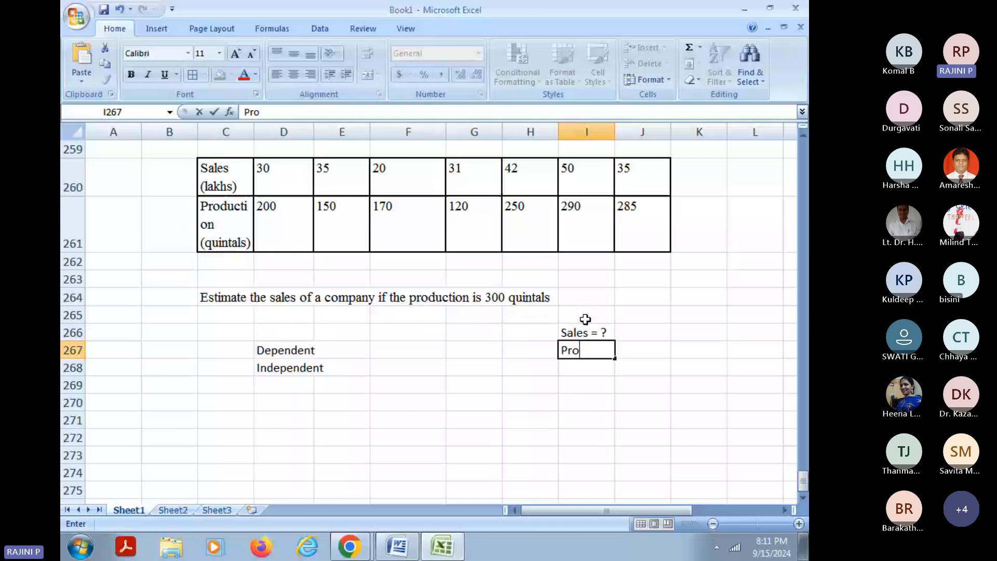
text(duction = )
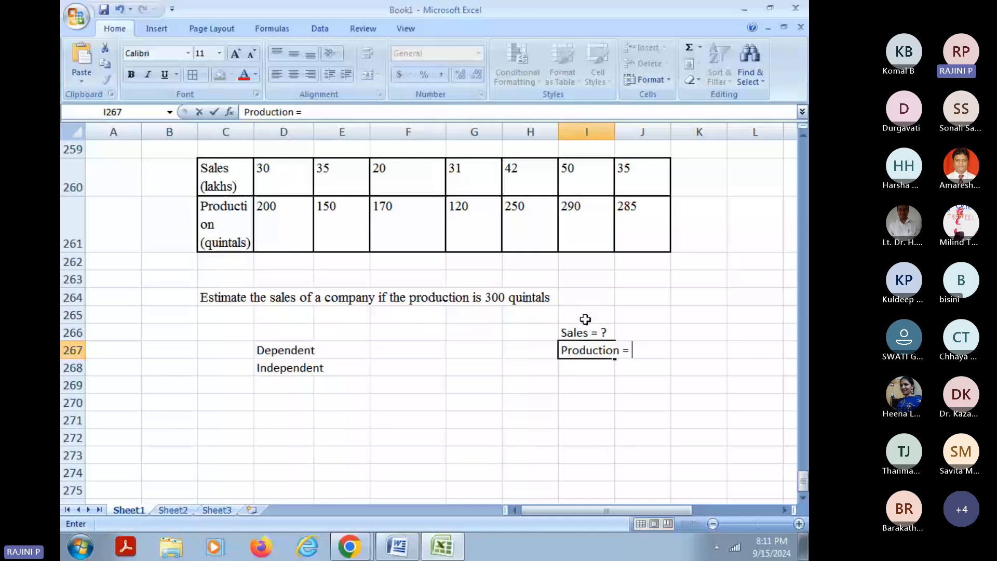
text(300)
click(589, 338)
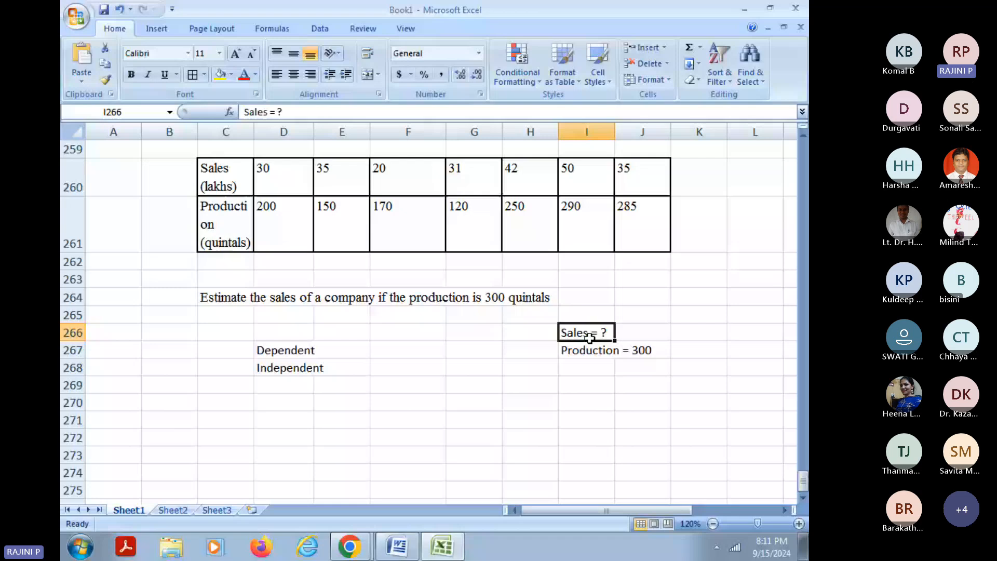
Step: Enter "Sales" in F267 as the dependent variable and "Production" in F268 as the independent variable
click(418, 348)
text(Sales)
key(Return)
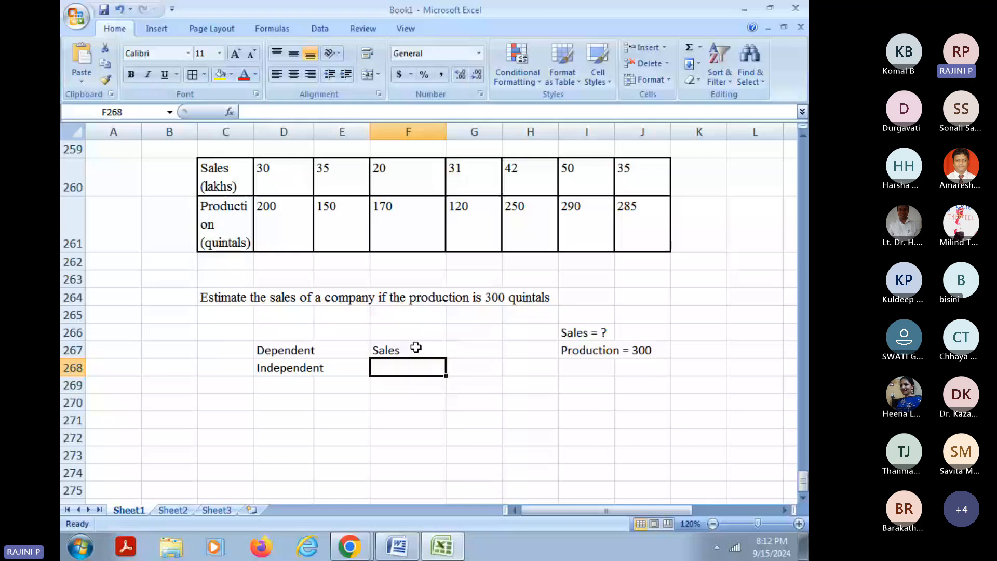
text(Production)
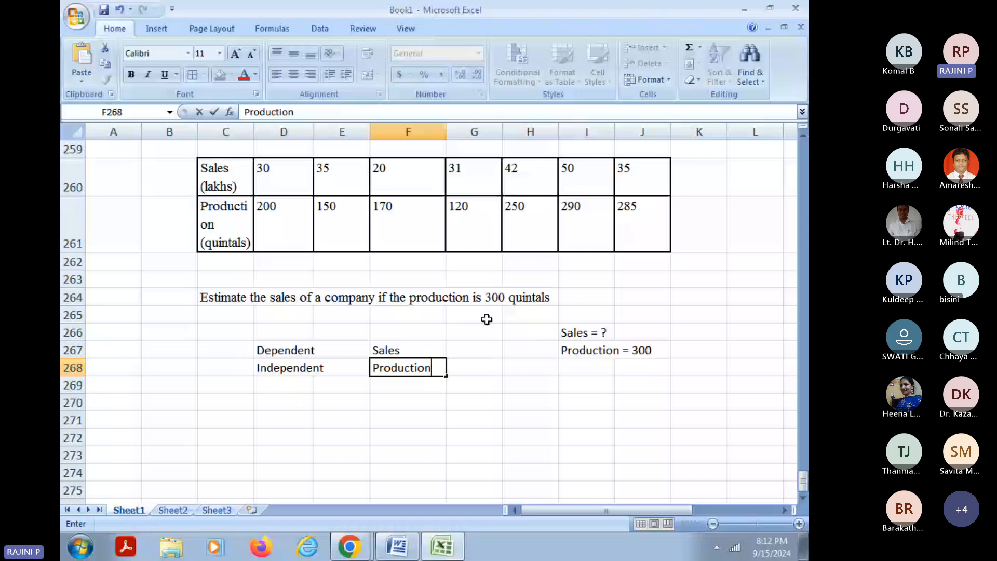
click(226, 298)
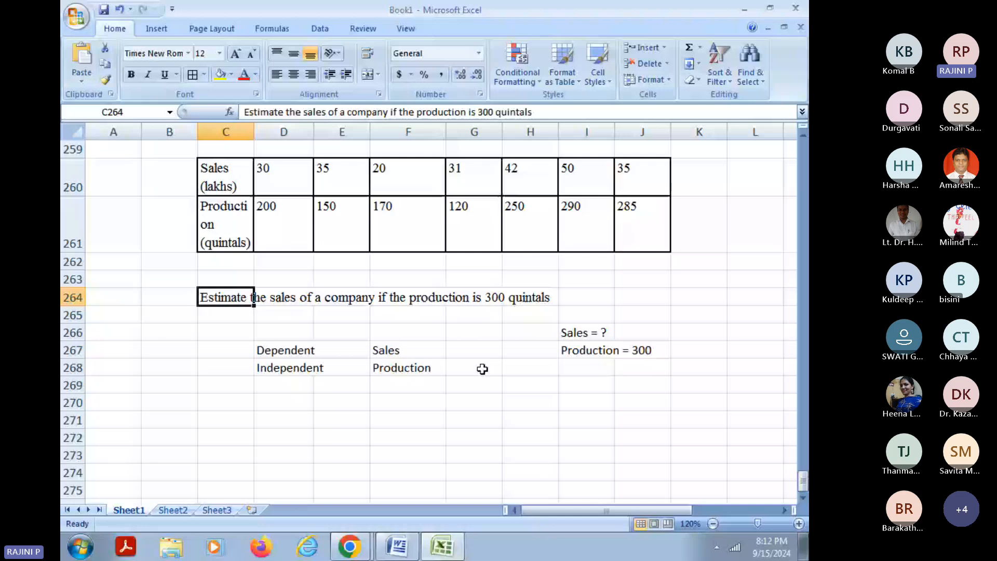
click(408, 385)
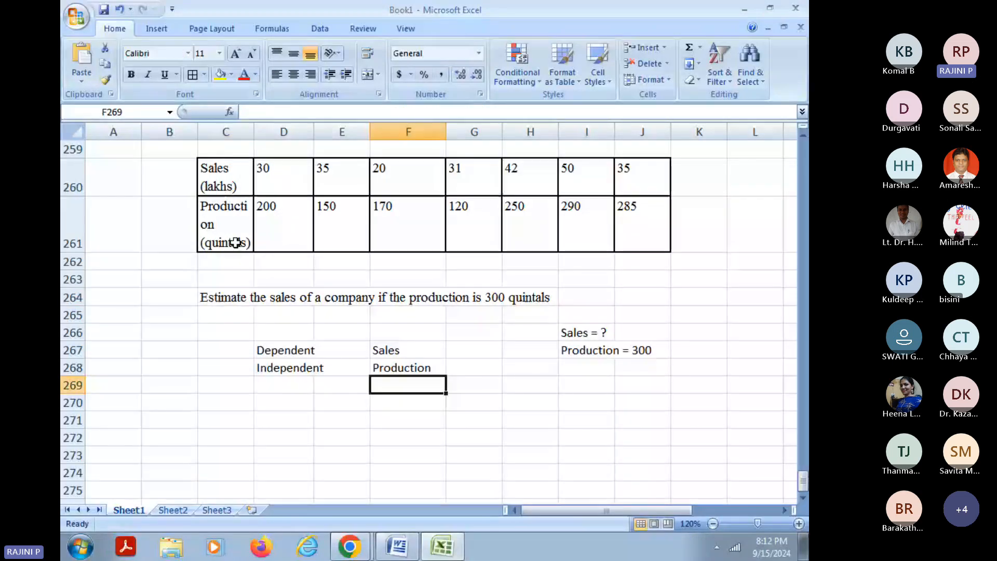
click(241, 187)
drag(241, 186, 665, 235)
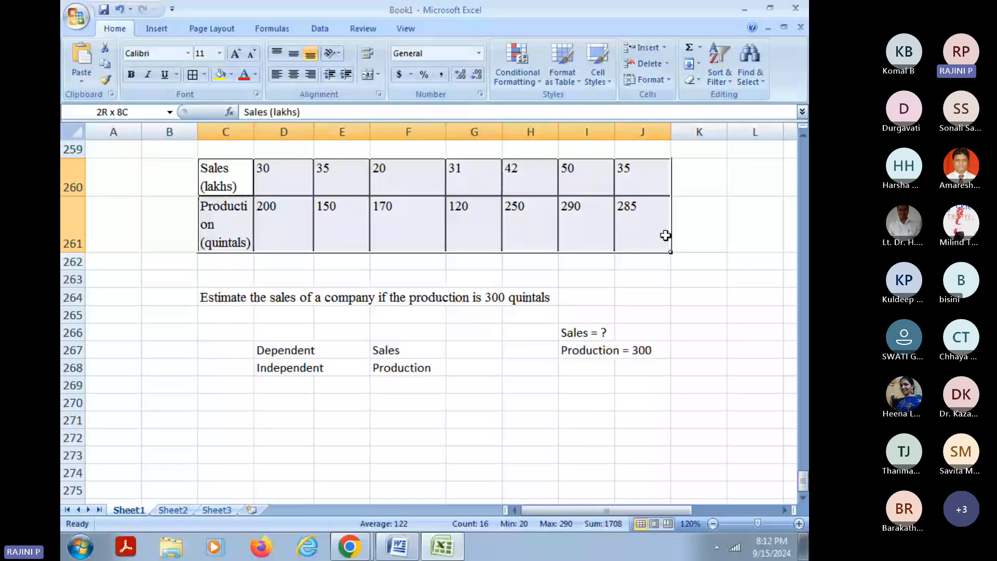
click(699, 315)
click(320, 29)
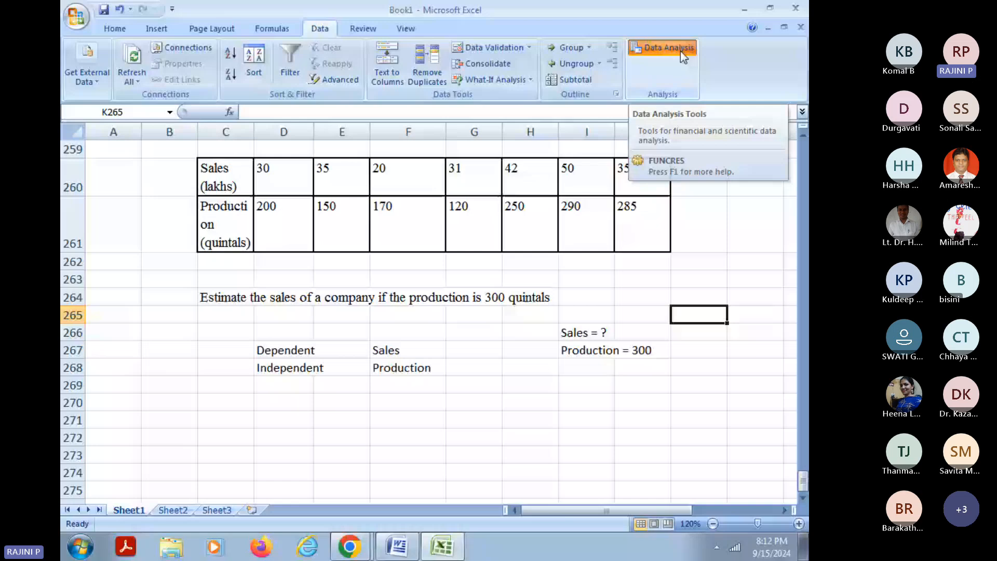
click(680, 51)
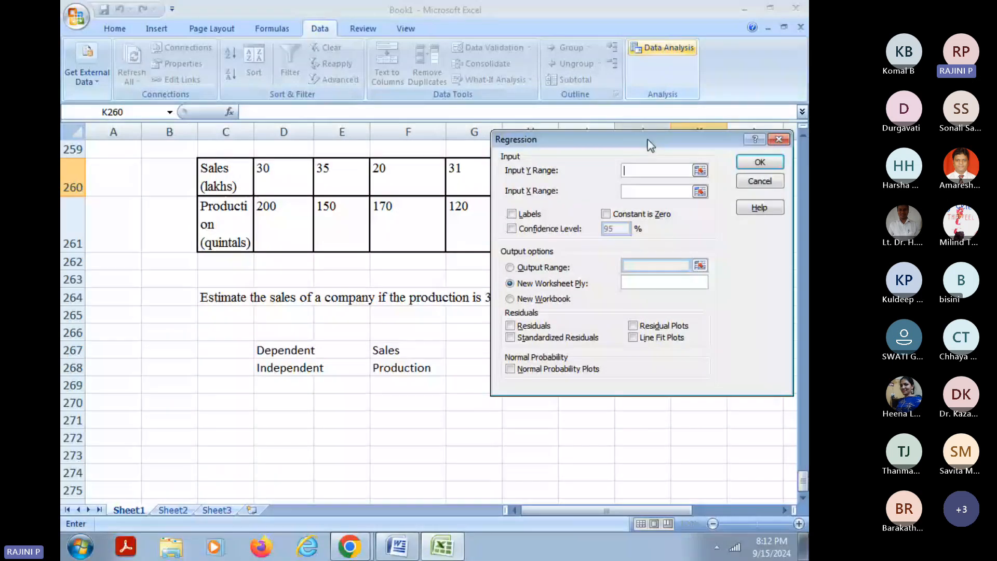
drag(650, 145, 676, 259)
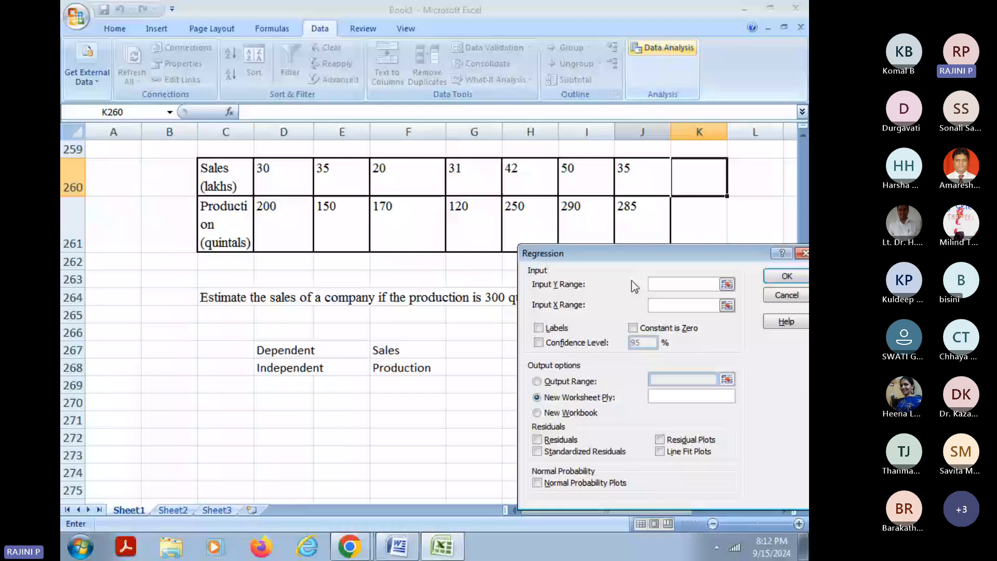
key(Escape)
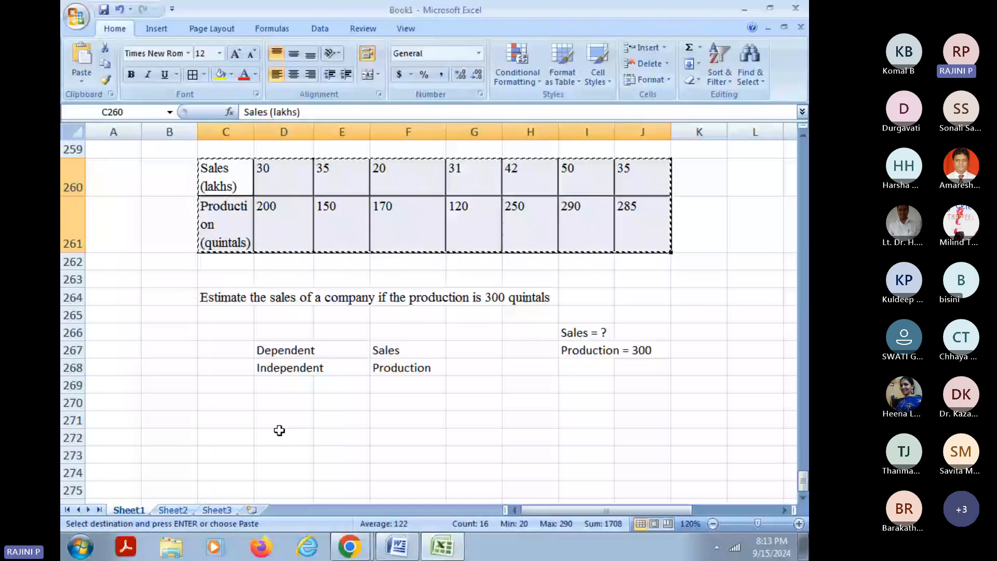
Step: Paste the copied sales and production table transposed at C271, so each variable fills a column
scroll(279, 430, down, 2)
click(234, 257)
right_click(234, 256)
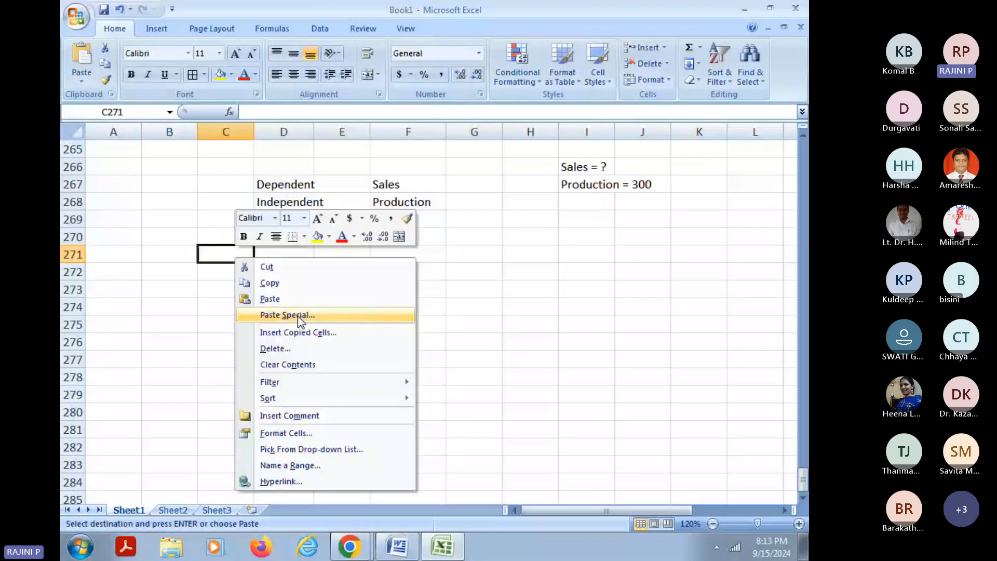
click(298, 316)
click(335, 387)
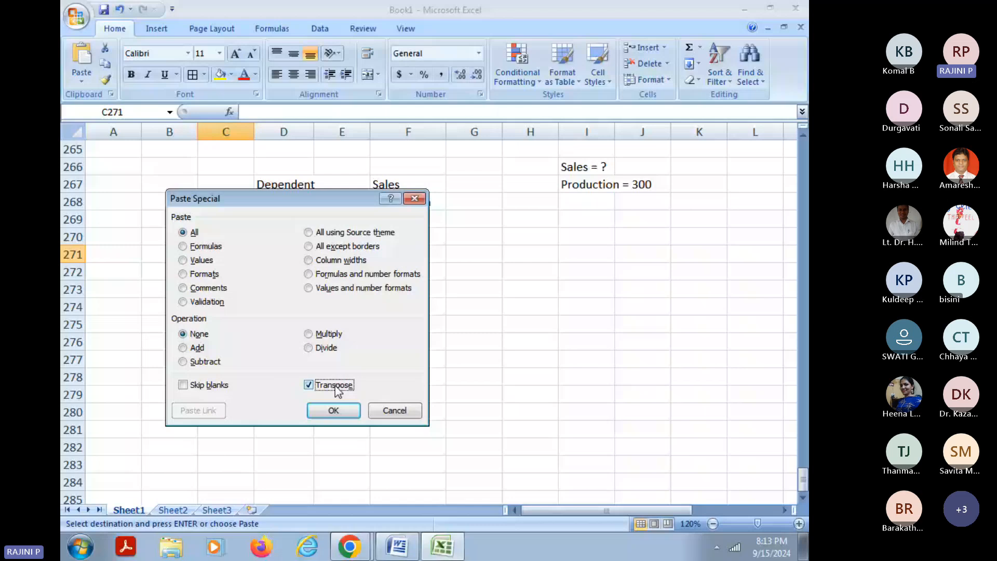
double_click(334, 410)
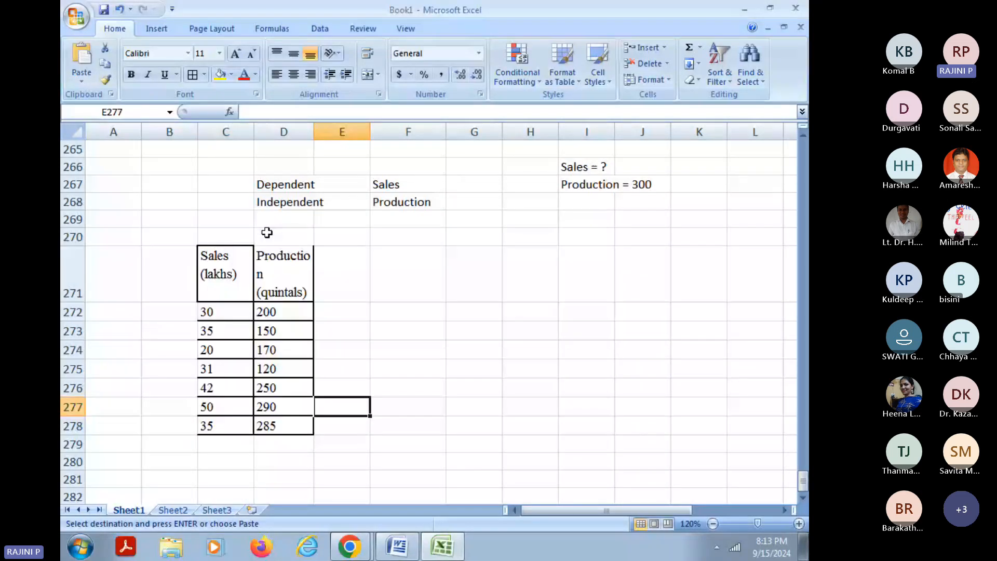
Step: Set up a Regression analysis with Y range C271:C278, X range D271:D278 and labels included
click(320, 31)
click(663, 47)
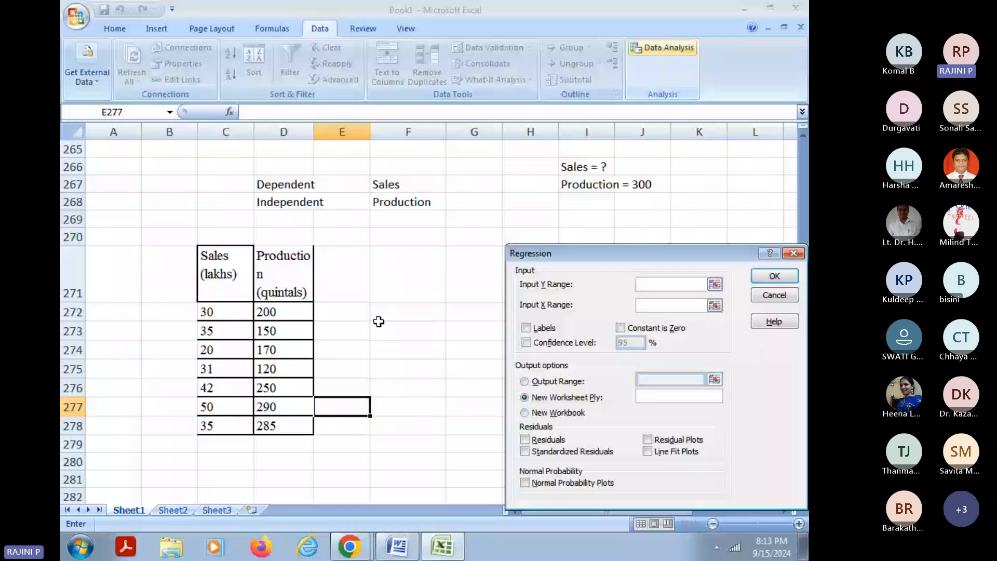
drag(223, 426, 222, 289)
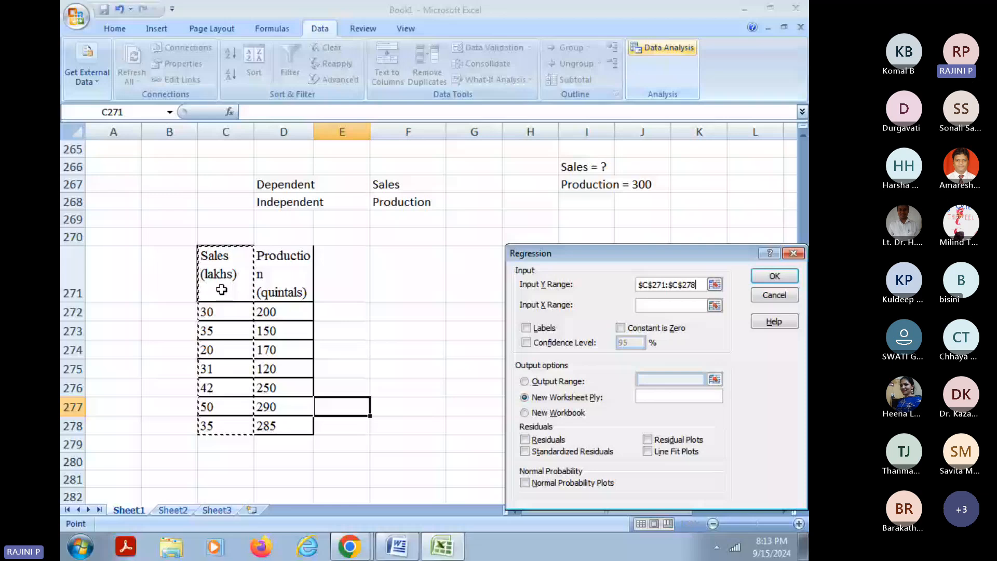
click(668, 305)
drag(283, 273, 311, 425)
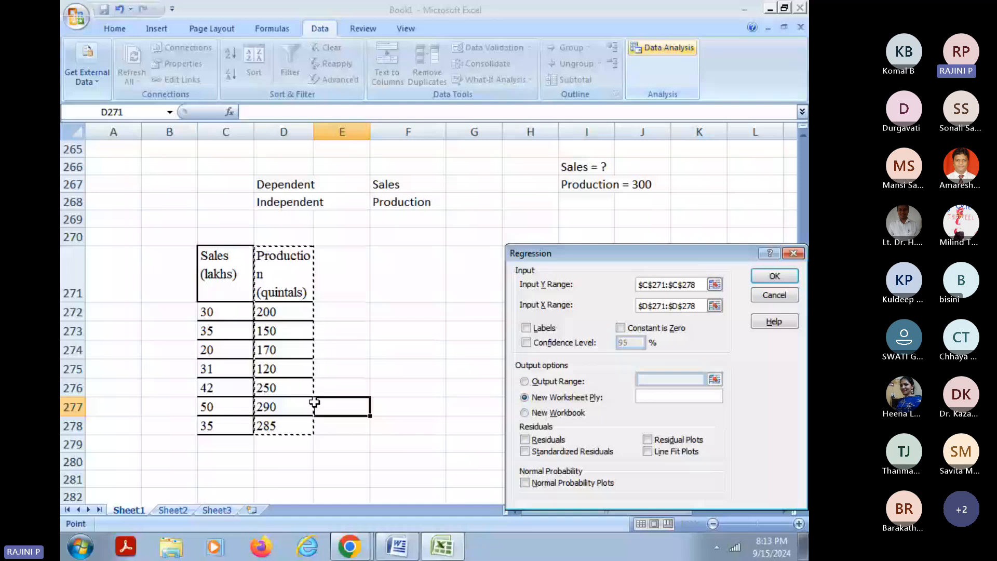
click(526, 328)
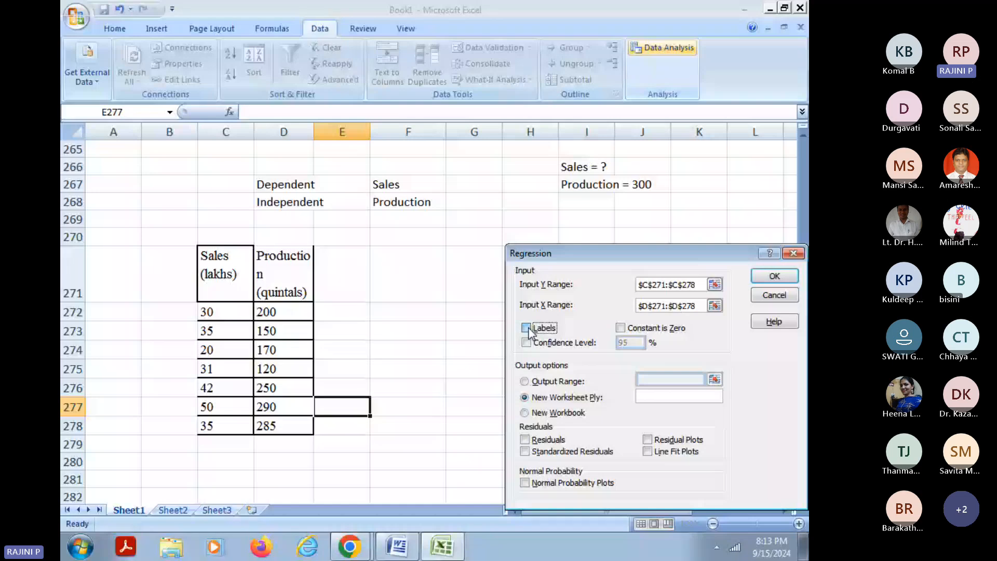
click(526, 328)
Step: Set the regression's output range to F283:F288 on the current sheet and run the analysis
click(524, 382)
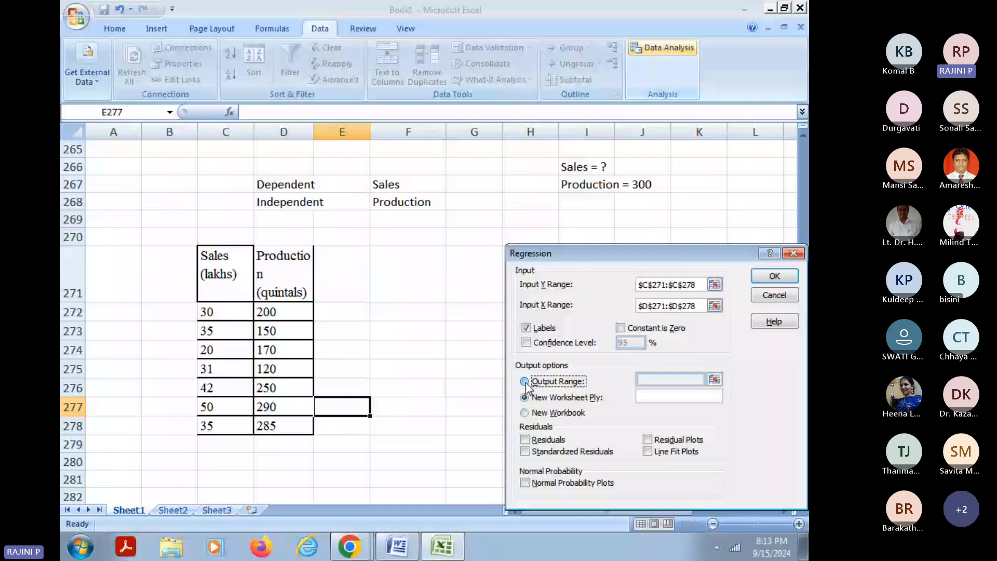
click(670, 380)
drag(613, 253, 563, 160)
scroll(393, 415, down, 1)
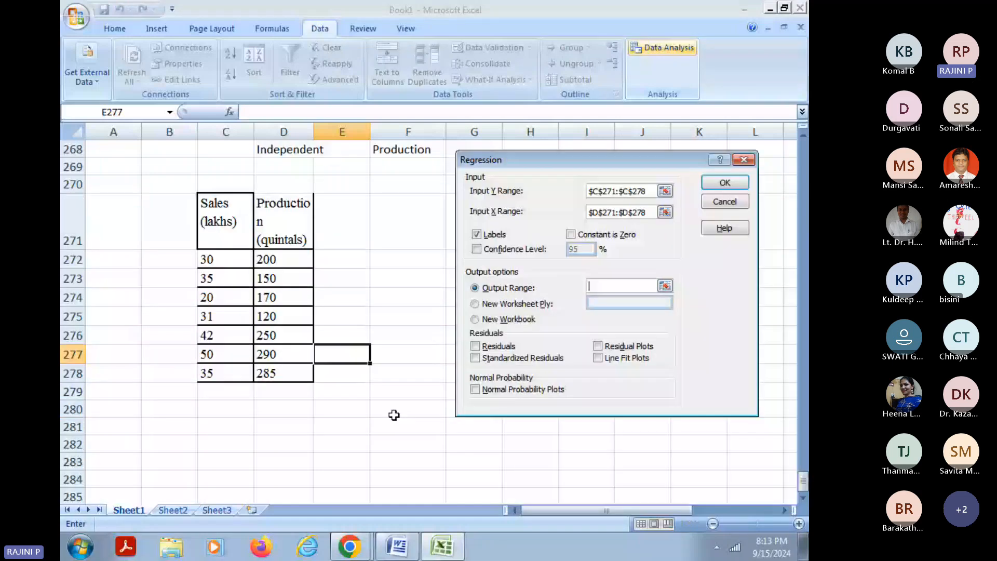
scroll(394, 415, down, 2)
drag(411, 314, 421, 401)
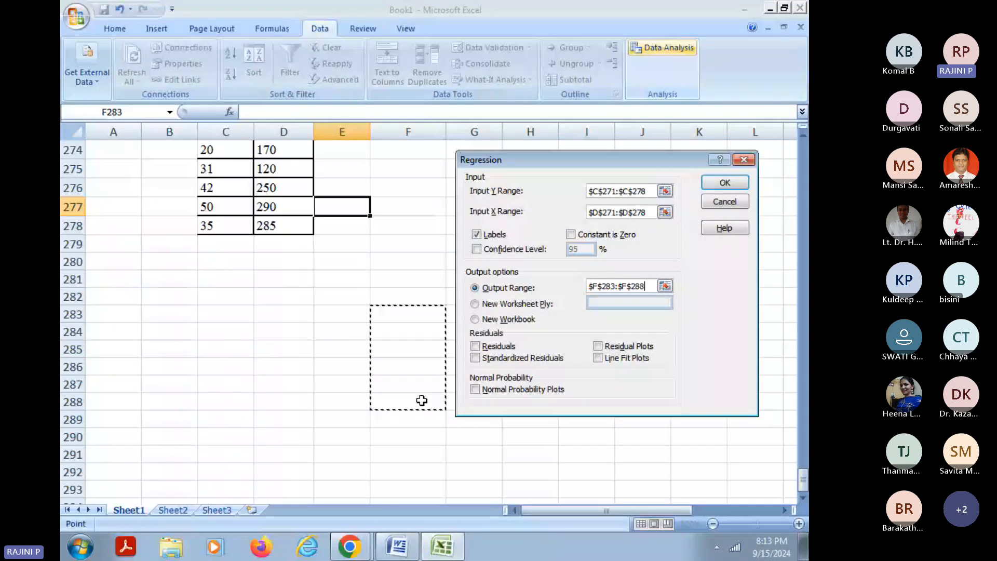
key(Return)
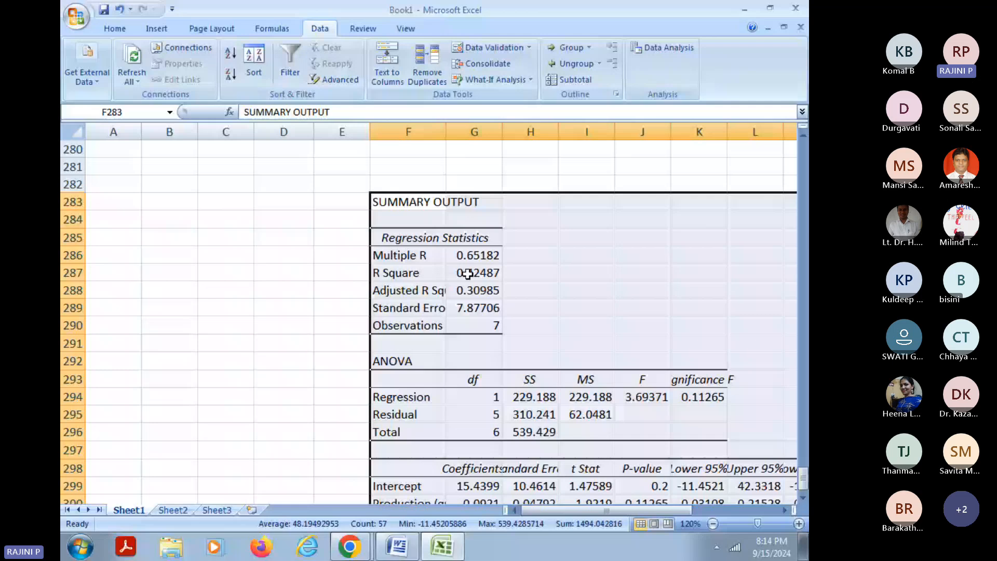
Step: Review R Square in the regression output and enter the threshold "< 0.05" in M294, in the Significance F row
click(468, 273)
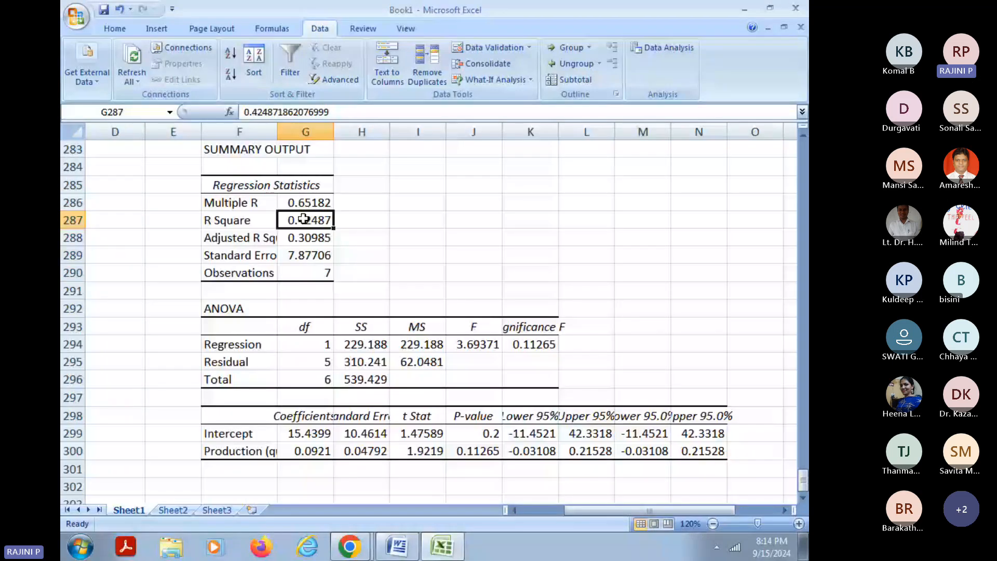
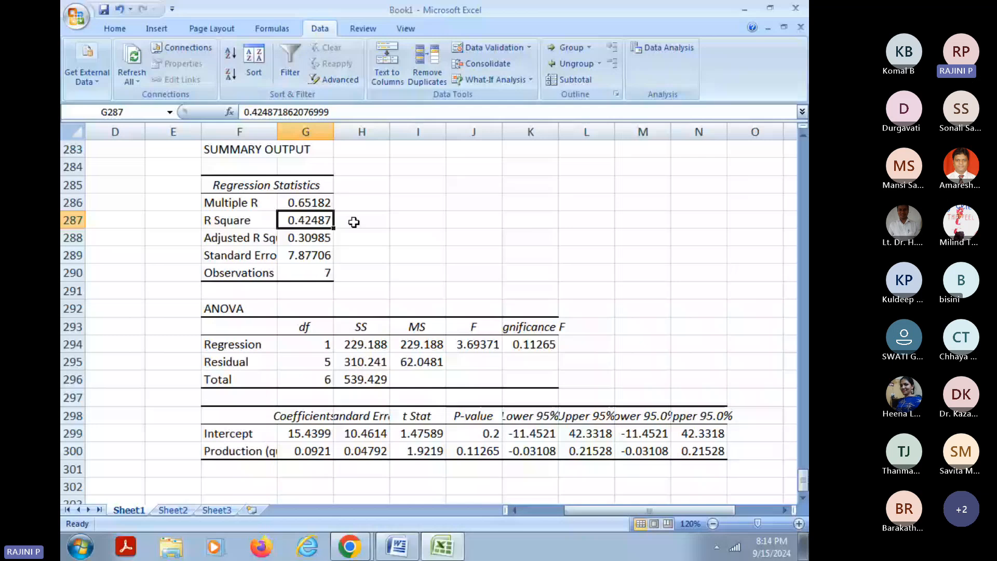
click(364, 219)
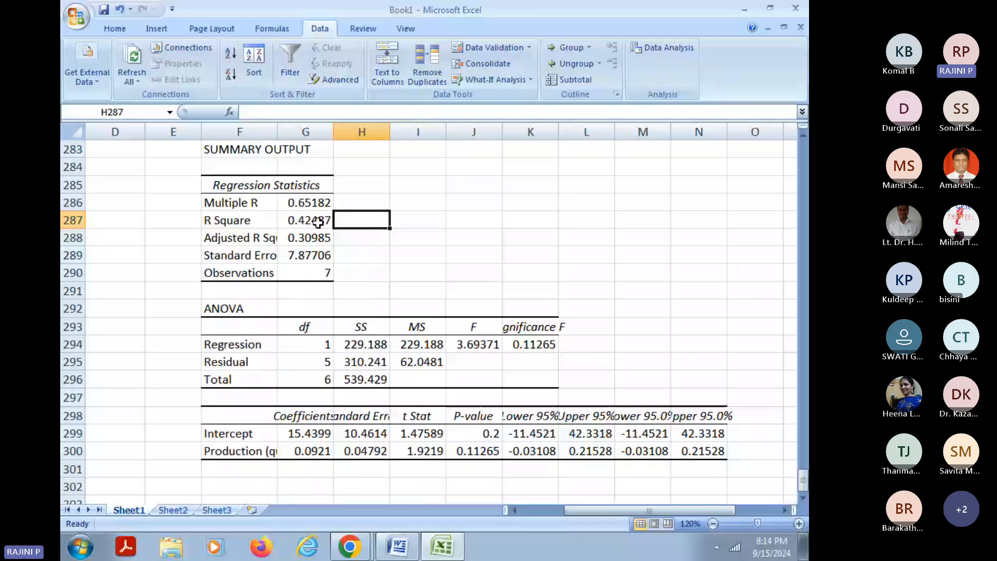
scroll(318, 222, down, 1)
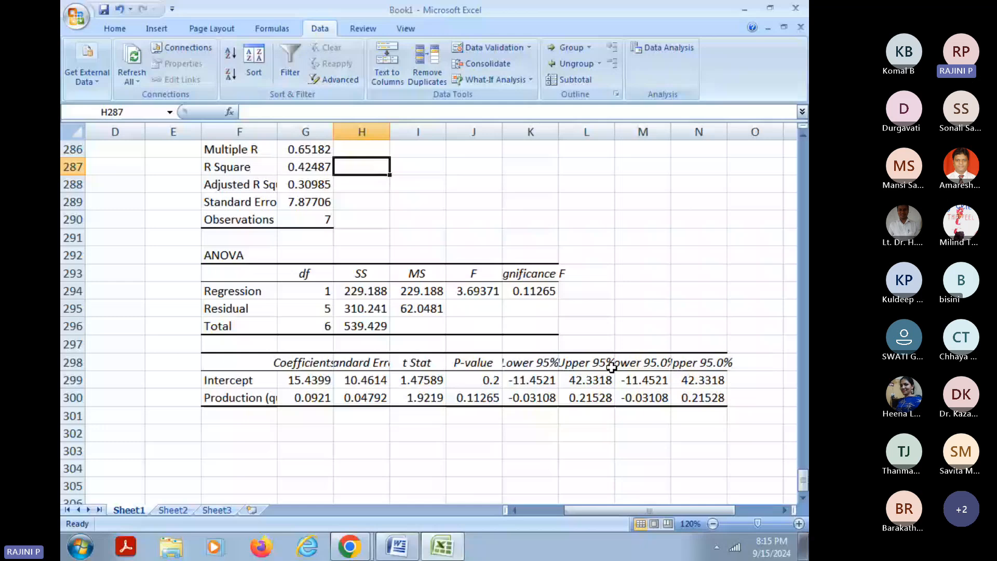
click(556, 290)
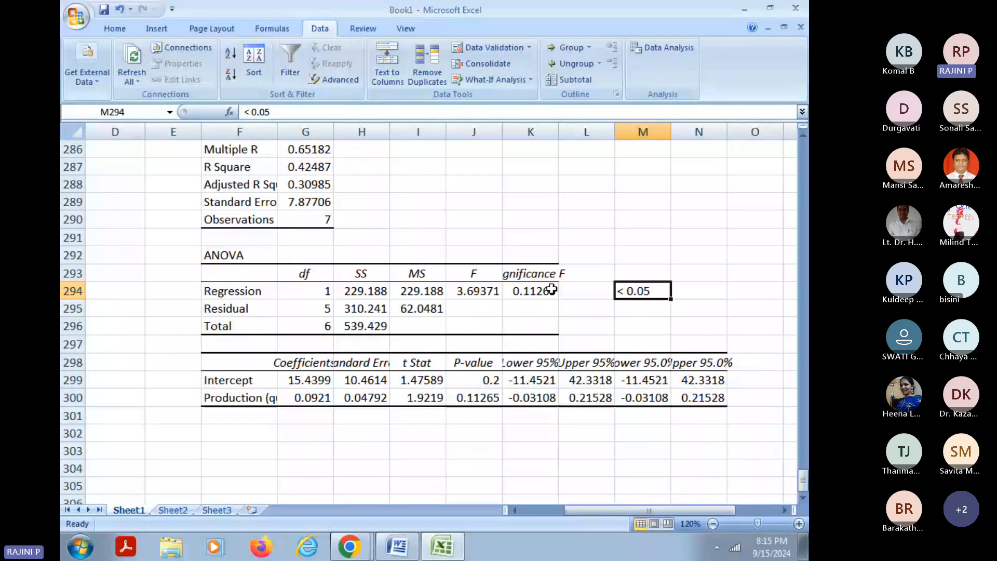
Step: Enter the regression equation "y = a + bx" in F303 below the coefficients table
scroll(367, 388, down, 1)
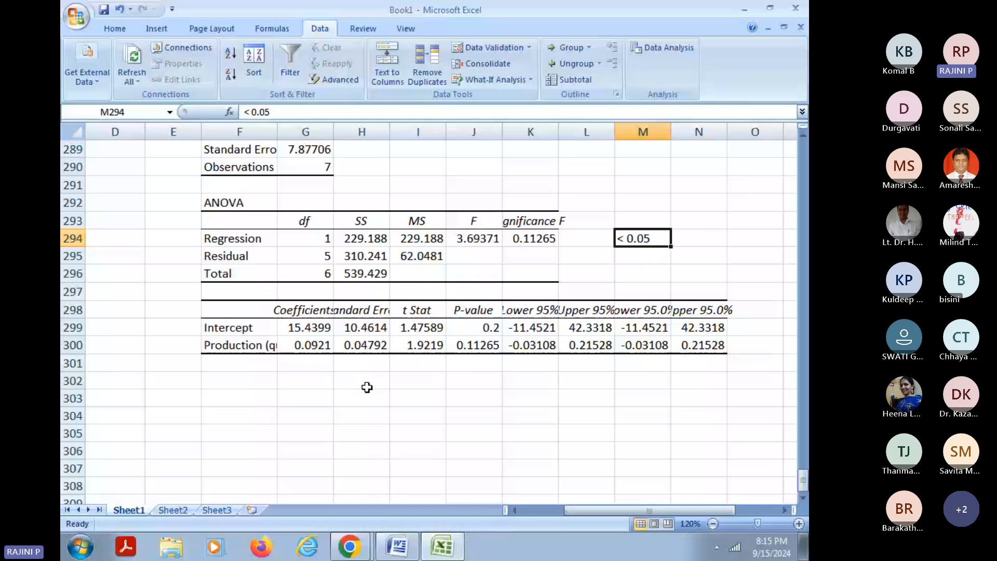
click(263, 396)
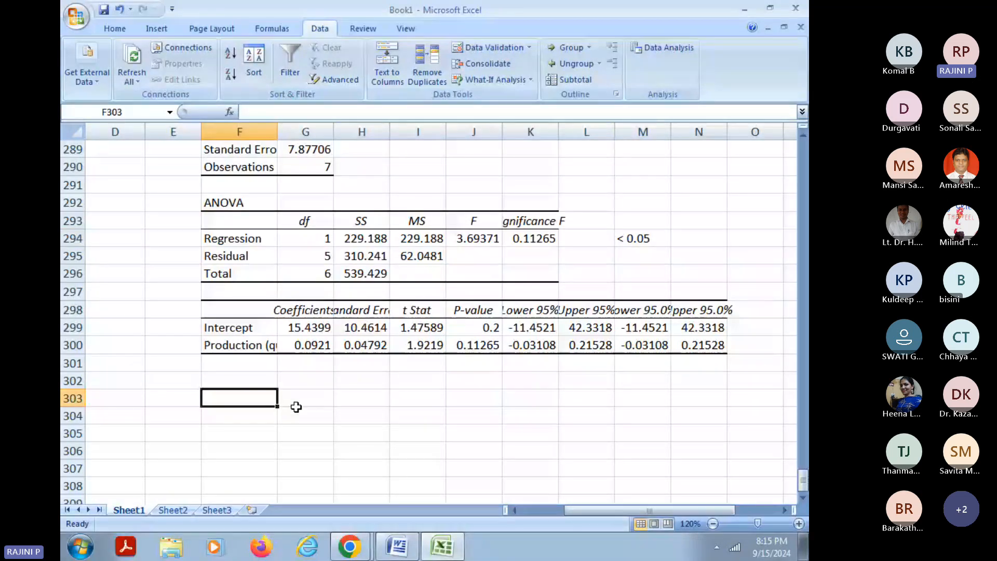
text(y = a  + b)
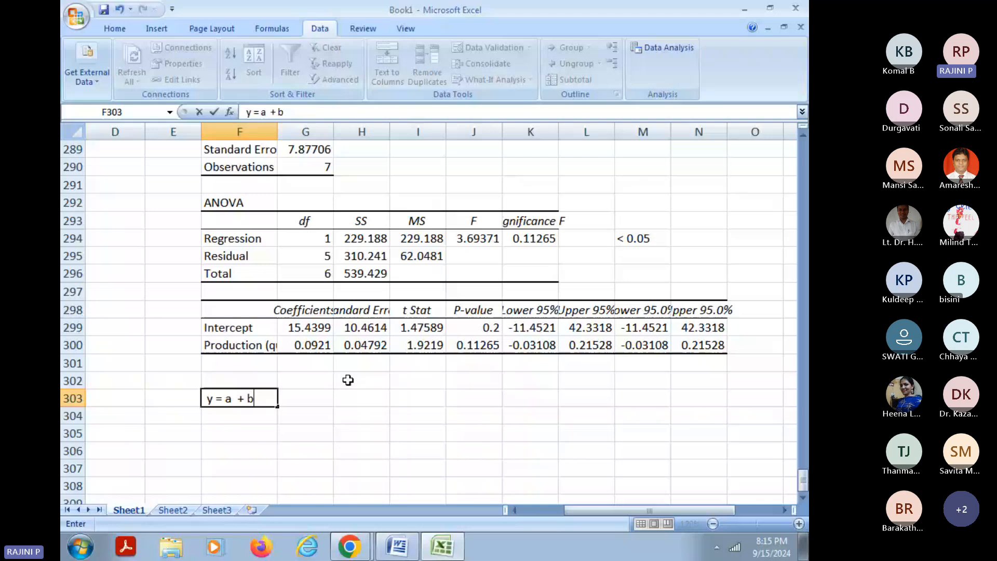
text(x)
key(Left)
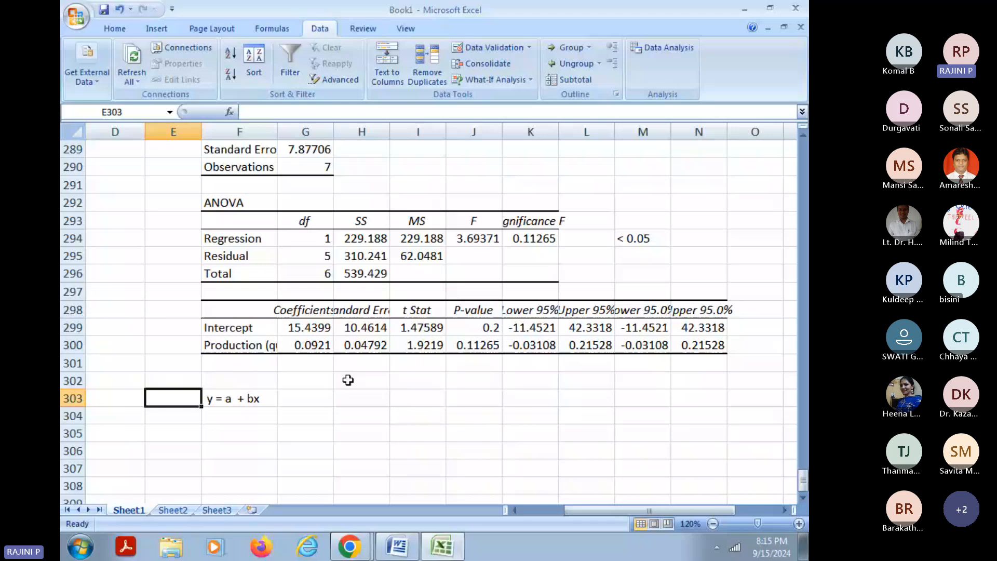
Step: Define the equation's terms beside it: "a - Intercept" in H303 and "b - Coefficient of independent variable" in H304
click(356, 399)
text(a - In)
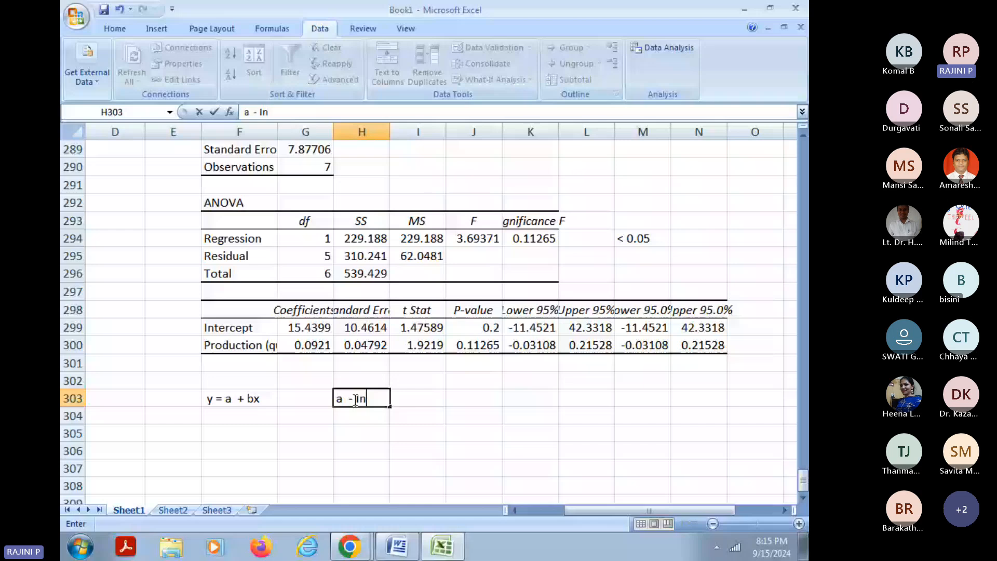
text(tercept)
key(Return)
text(b - )
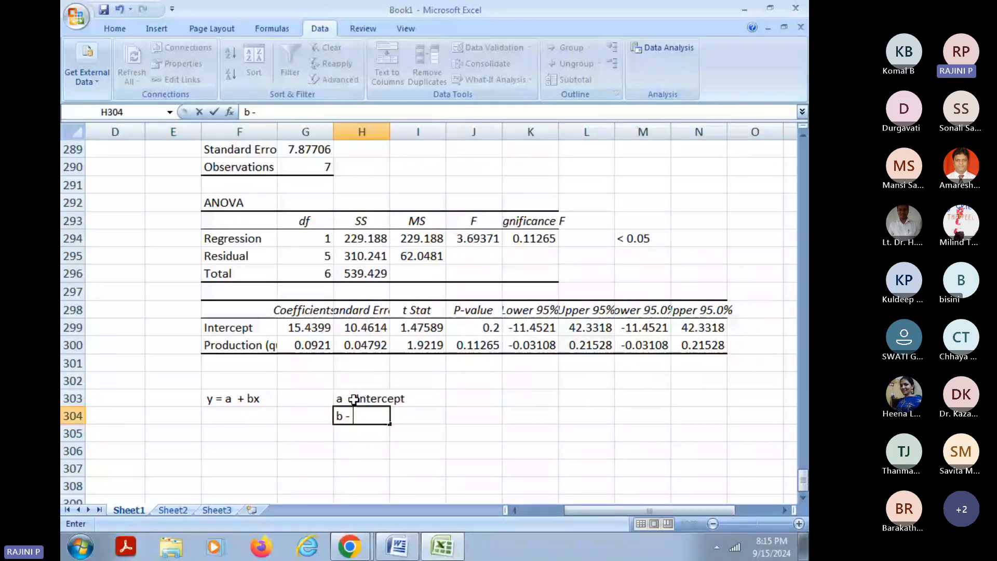
text(Coefficient of )
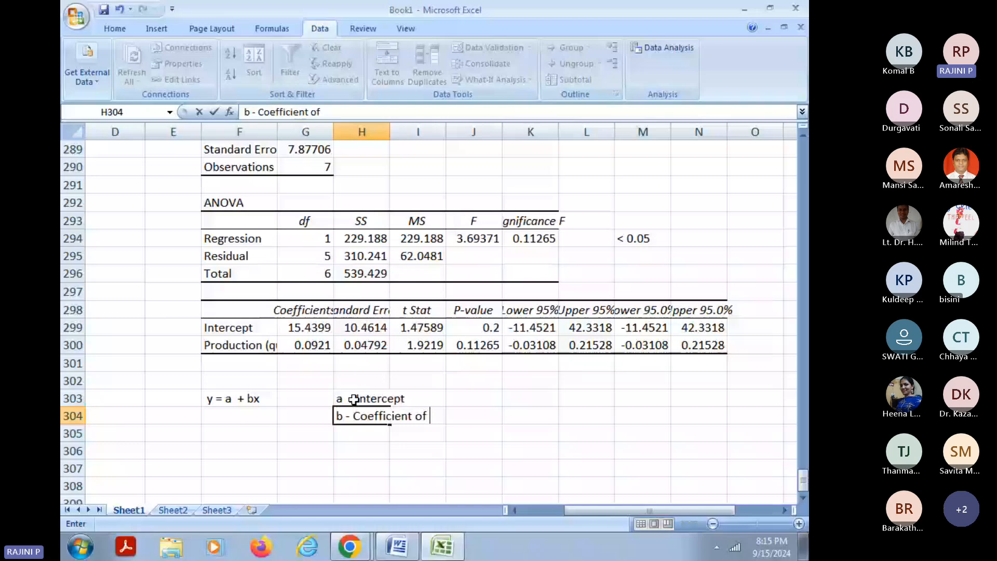
text(indepe)
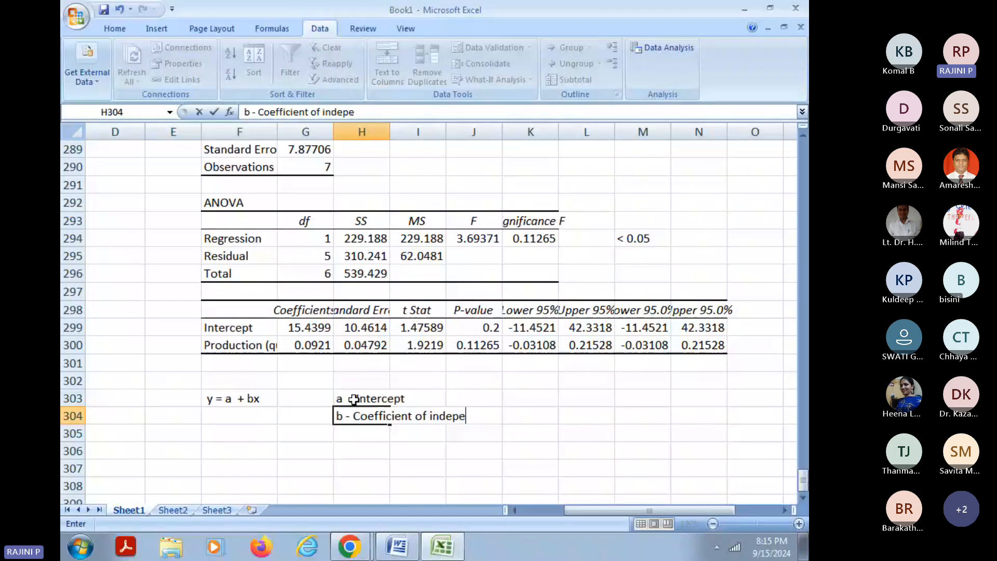
text(ndent variable)
key(Return)
Step: Add the variable definitions "Y - dependnent variable" in H306 and "x - independent variable" in H307
scroll(283, 421, down, 1)
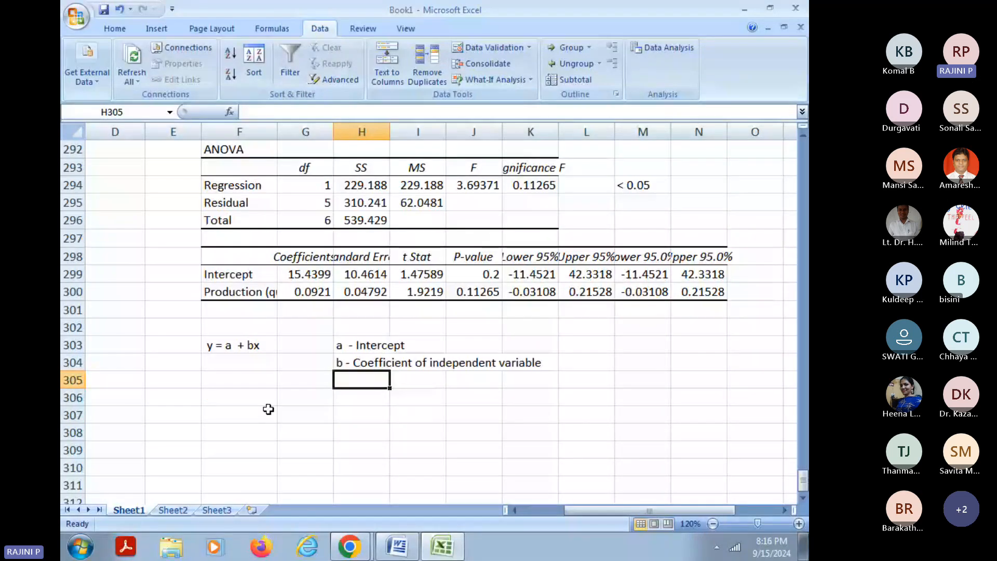
click(268, 409)
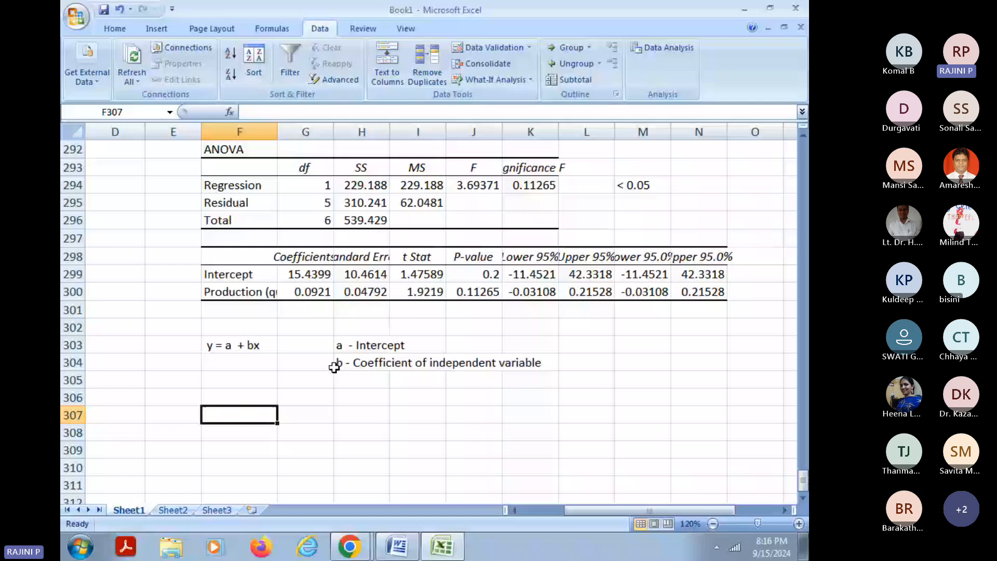
click(356, 398)
text(Y - depe)
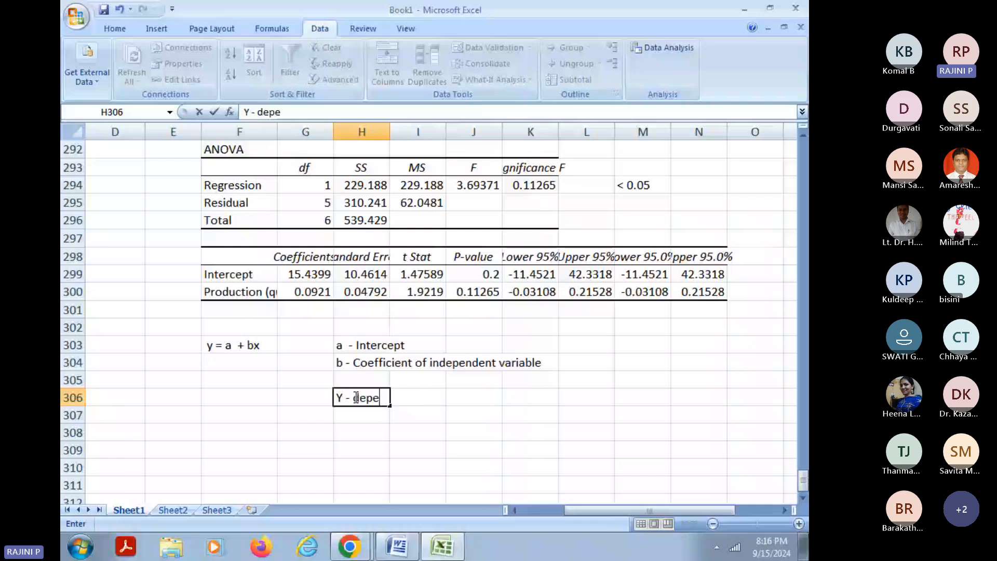
text(ndnent variable)
key(Return)
text(x)
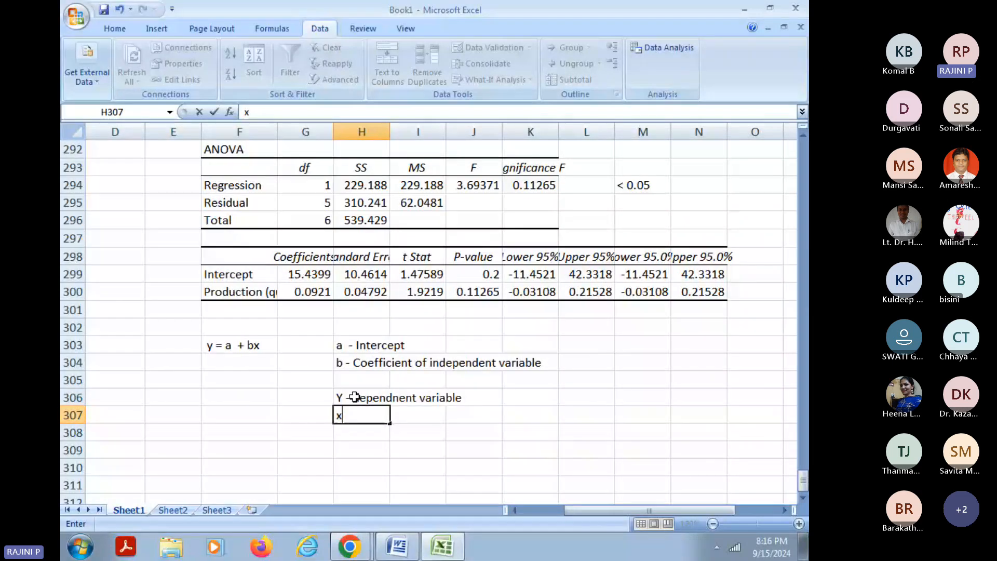
text( - indepen)
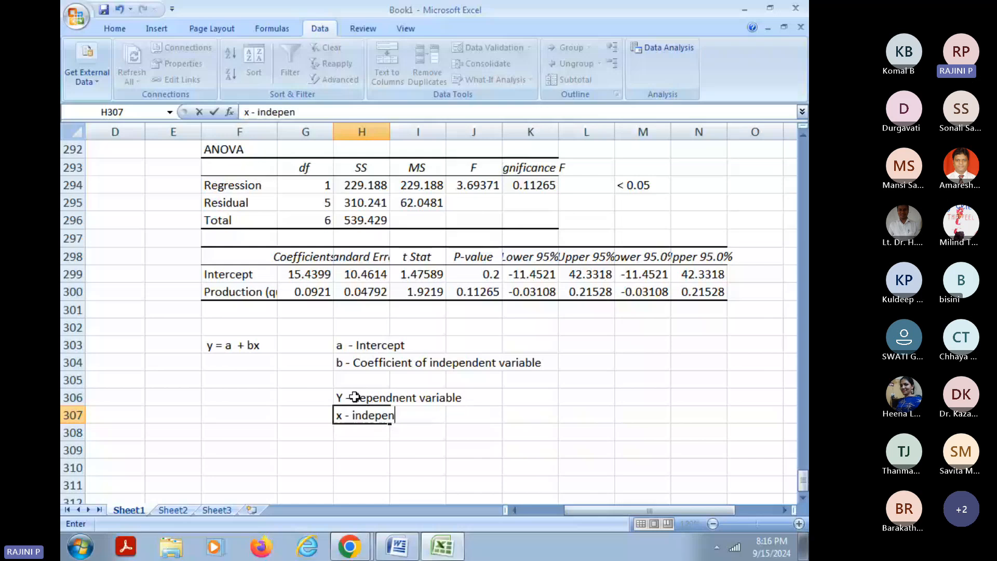
text(dent variab)
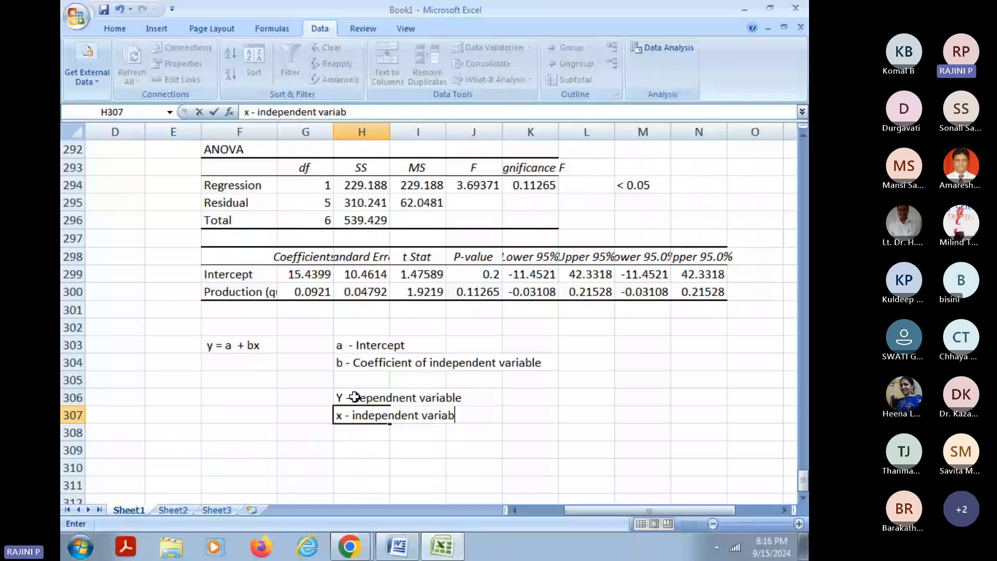
text(le)
Step: Begin the fitted equation with "Sales =" in H310 and highlight the Coefficients cells G298:G300 in yellow
scroll(354, 397, down, 1)
click(353, 399)
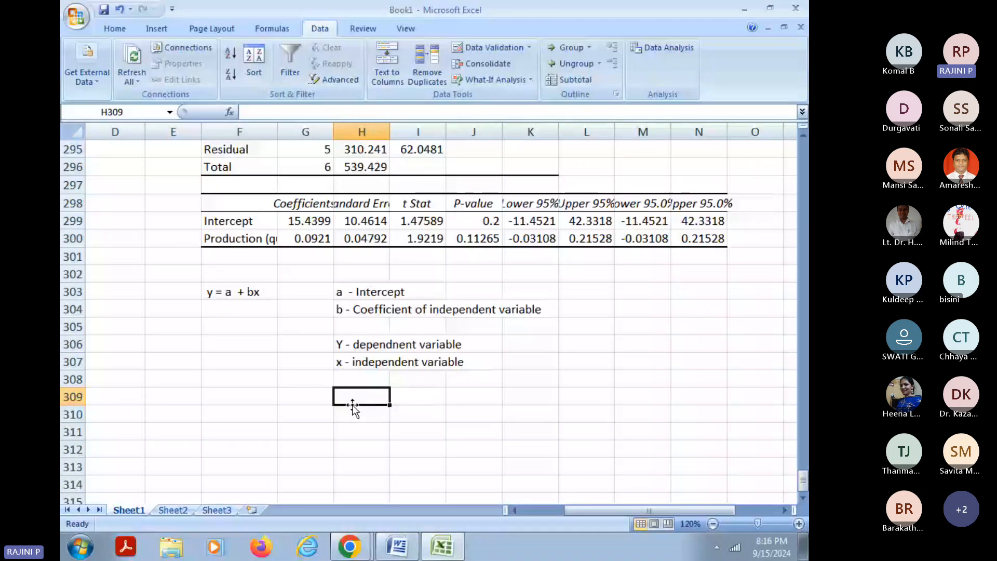
key(Return)
text(Sal)
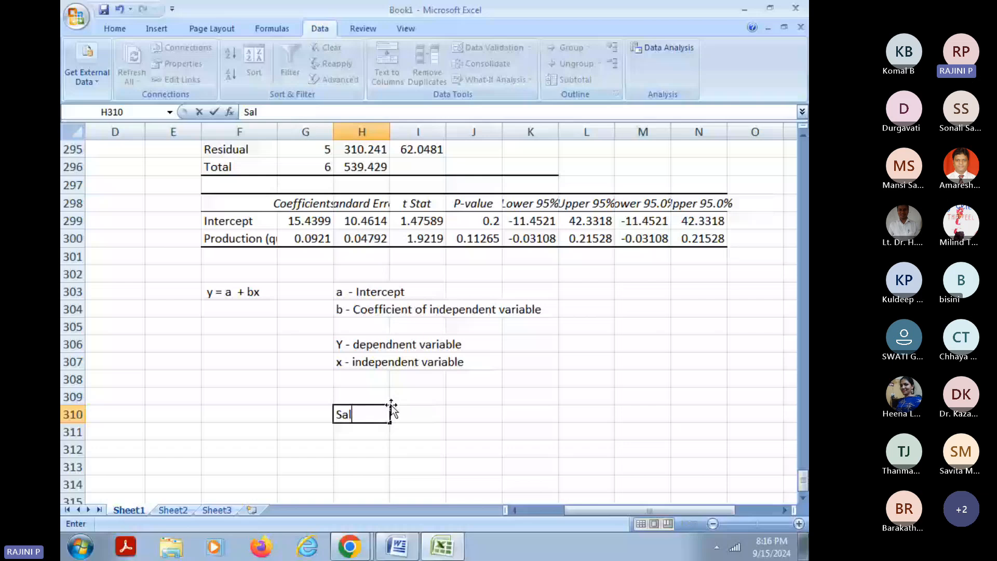
text(es =)
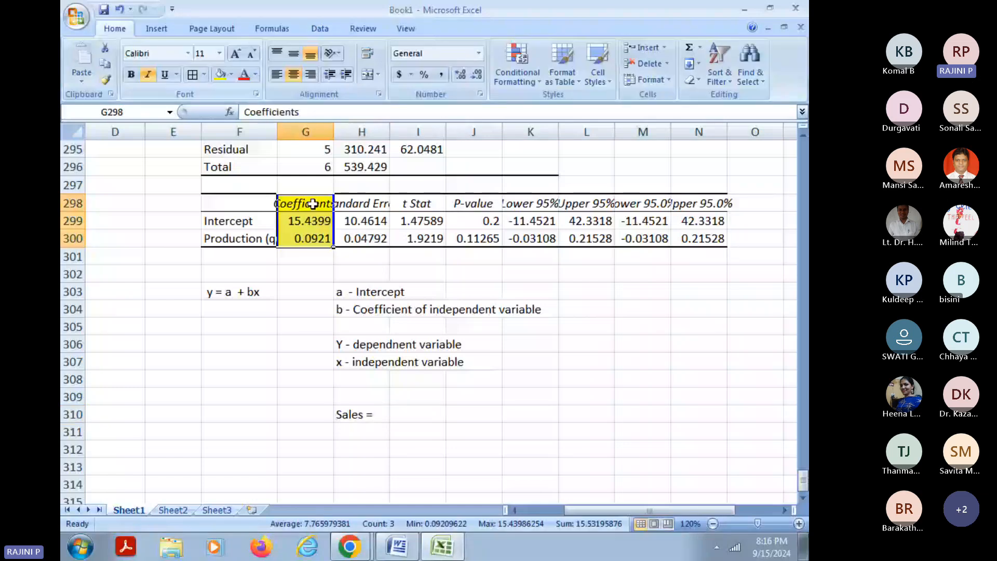
click(356, 221)
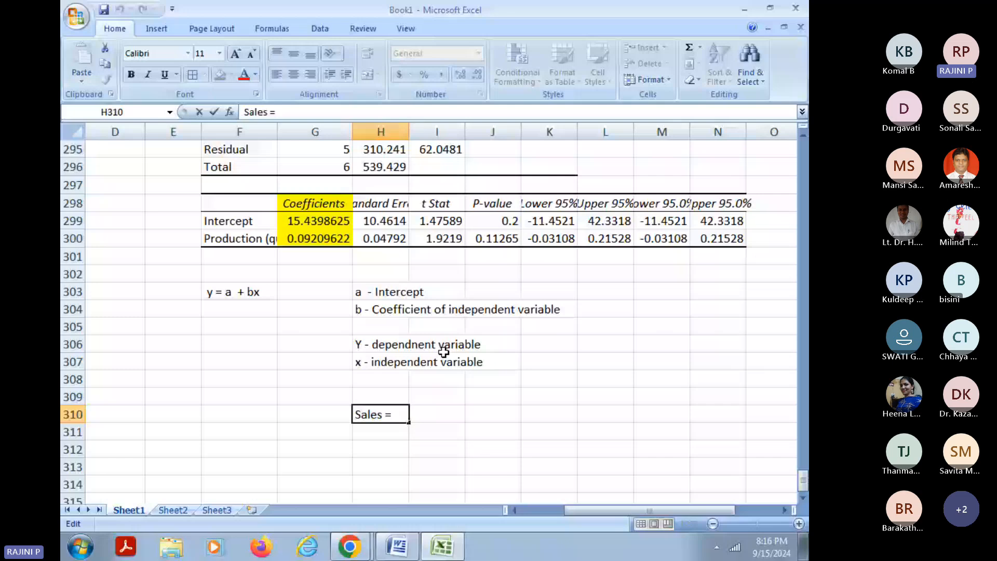
Step: Complete the equation in H310 as "Sales = 15.44 + 0.09 * Production" and shade H310:K310 green
text(15.44 +)
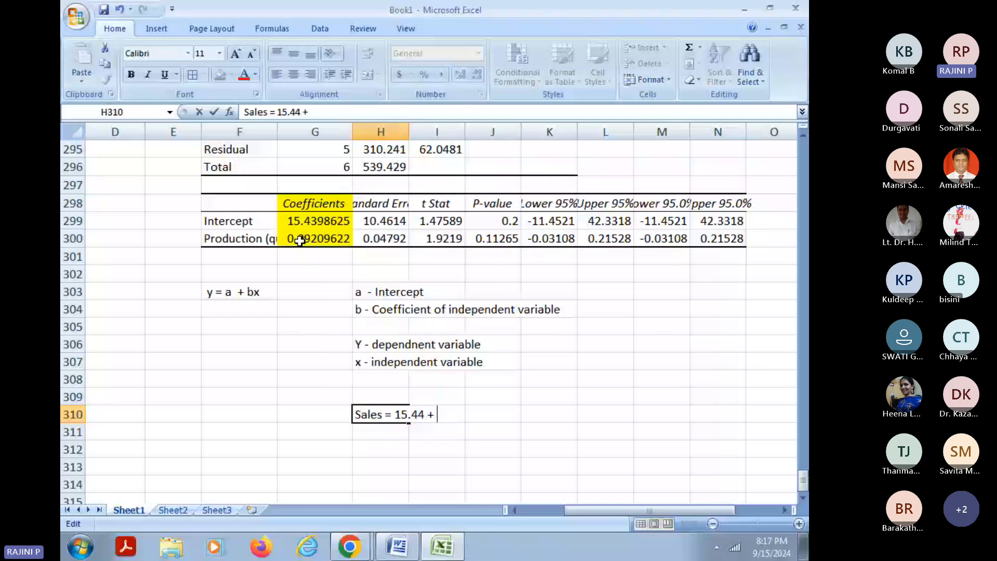
text(0.09)
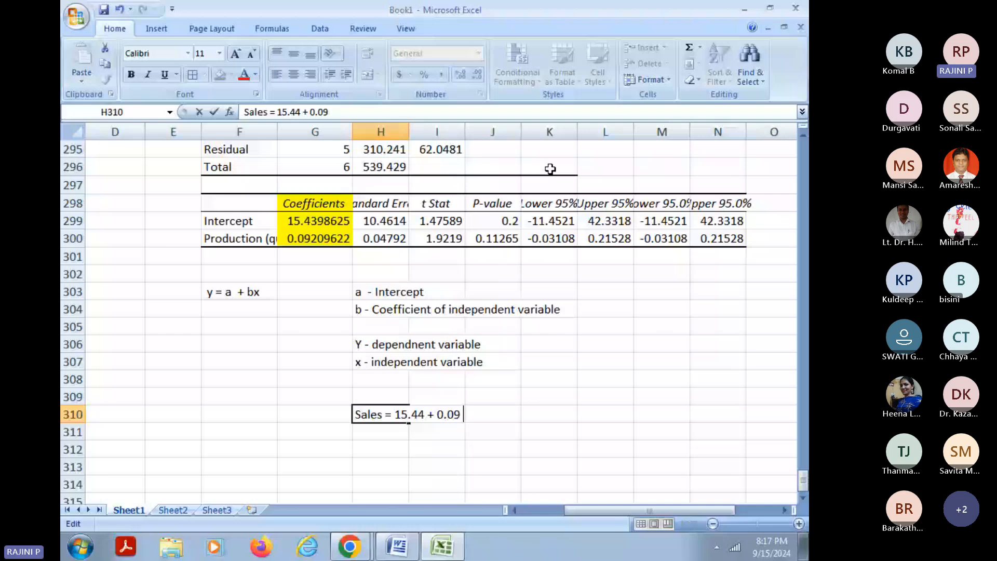
text(* Production)
key(Return)
key(Return)
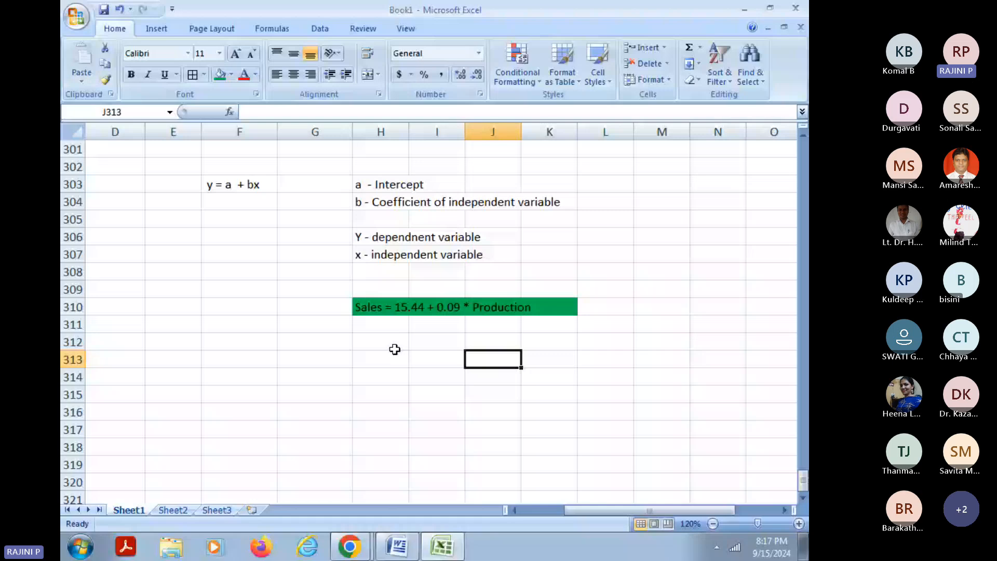
click(315, 342)
scroll(514, 258, up, 1)
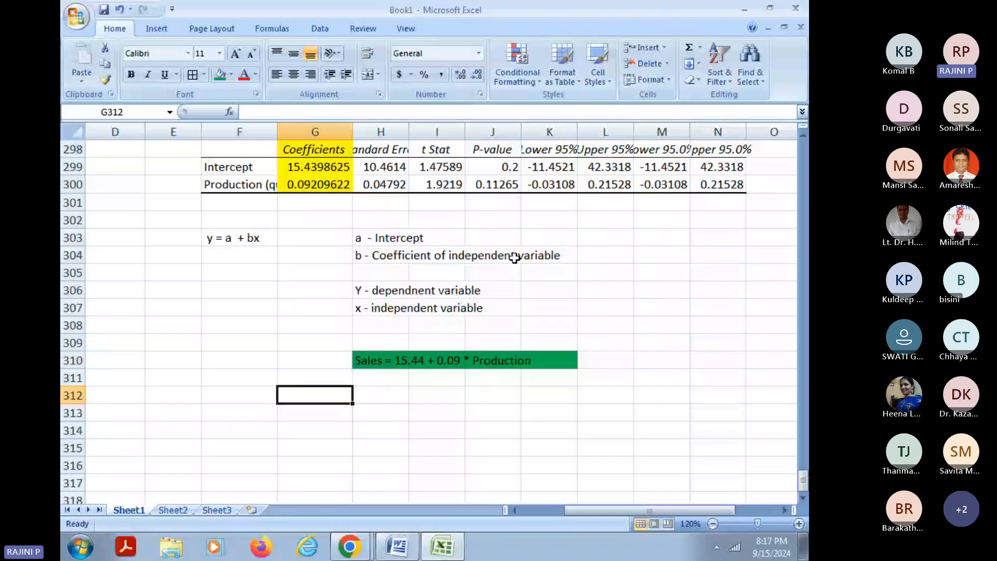
Step: Label cell H313, below the green regression equation, with "Sales ="
scroll(515, 258, down, 3)
key(Down)
key(Right)
text(Sales =)
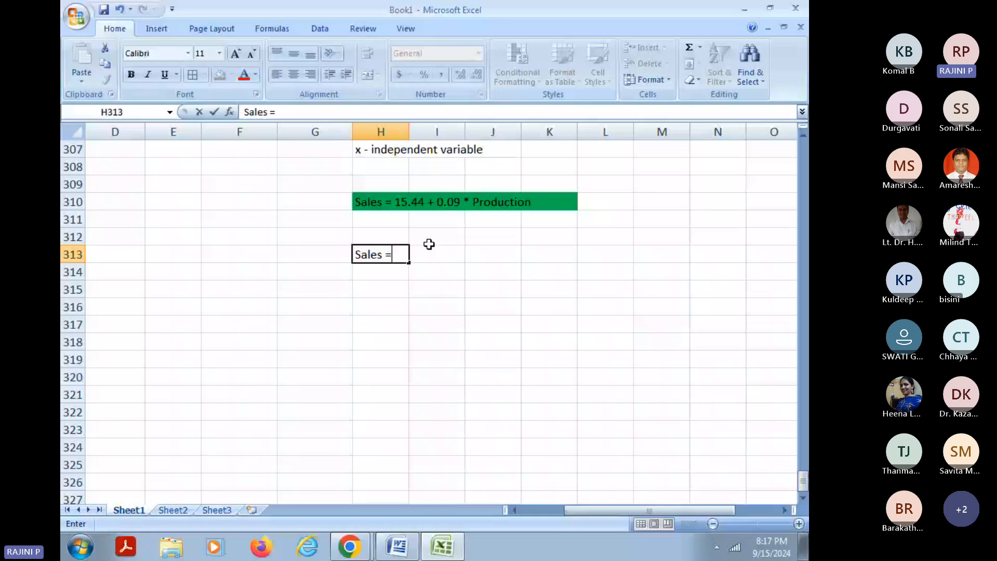
key(Tab)
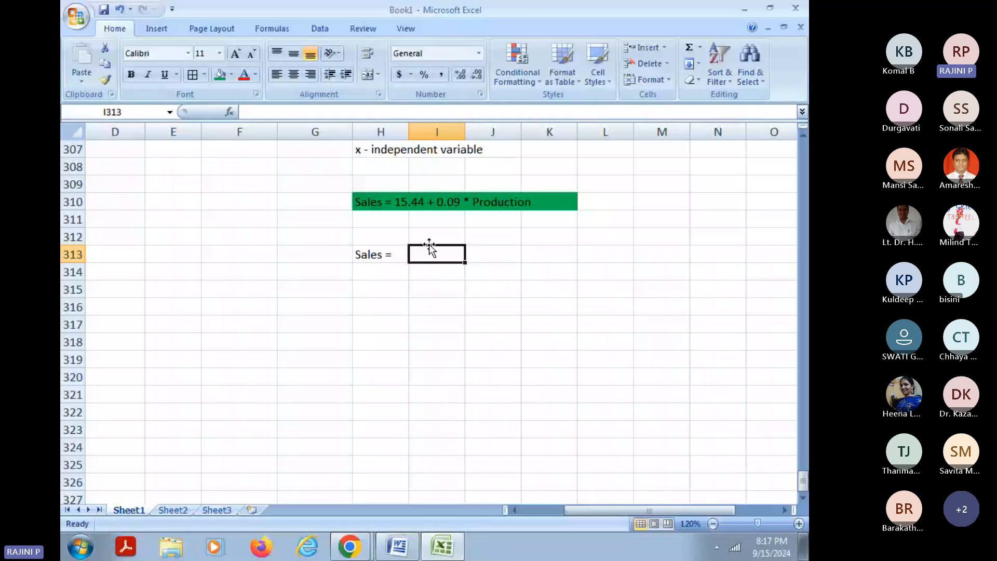
Step: Calculate the sales estimate for a production of 300 in I313 with the formula =G299+G300*300
text(=)
scroll(486, 362, up, 3)
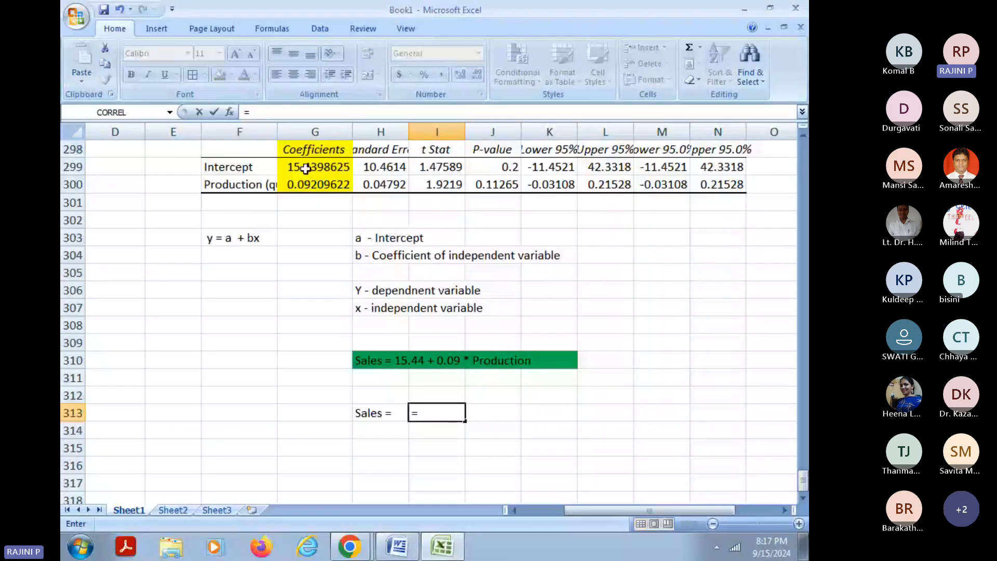
click(306, 168)
text(+)
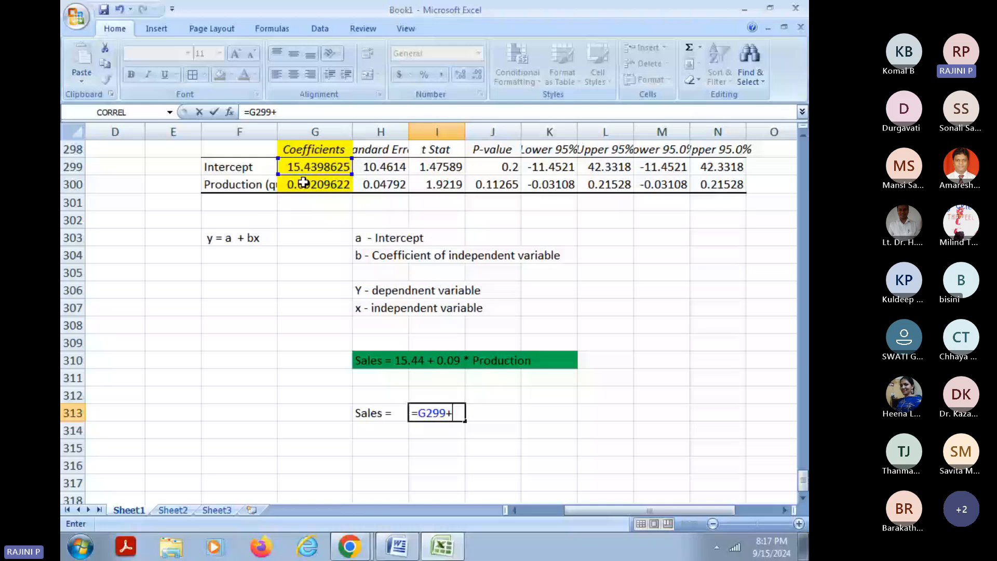
click(304, 182)
text(*)
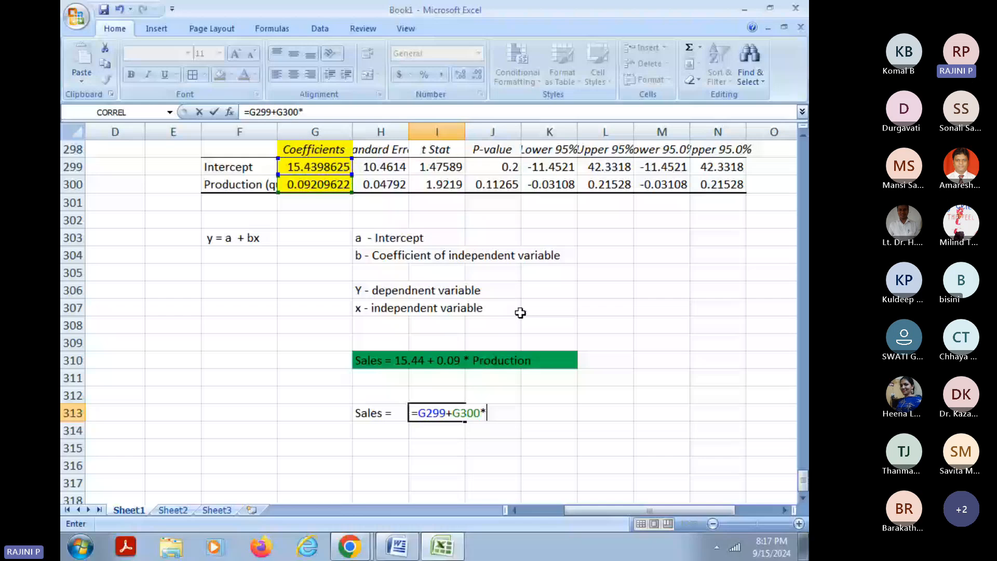
text(300)
key(Return)
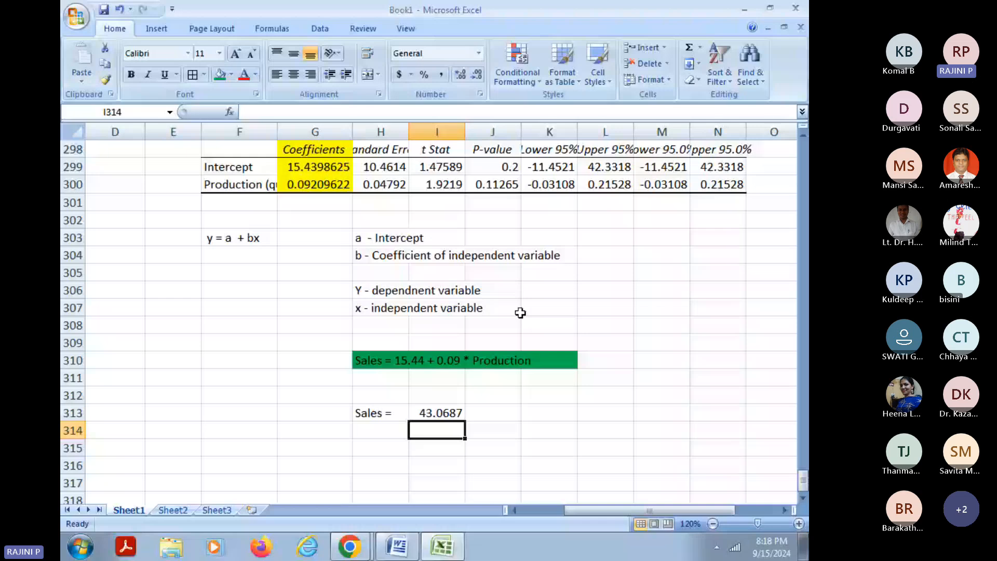
key(Up)
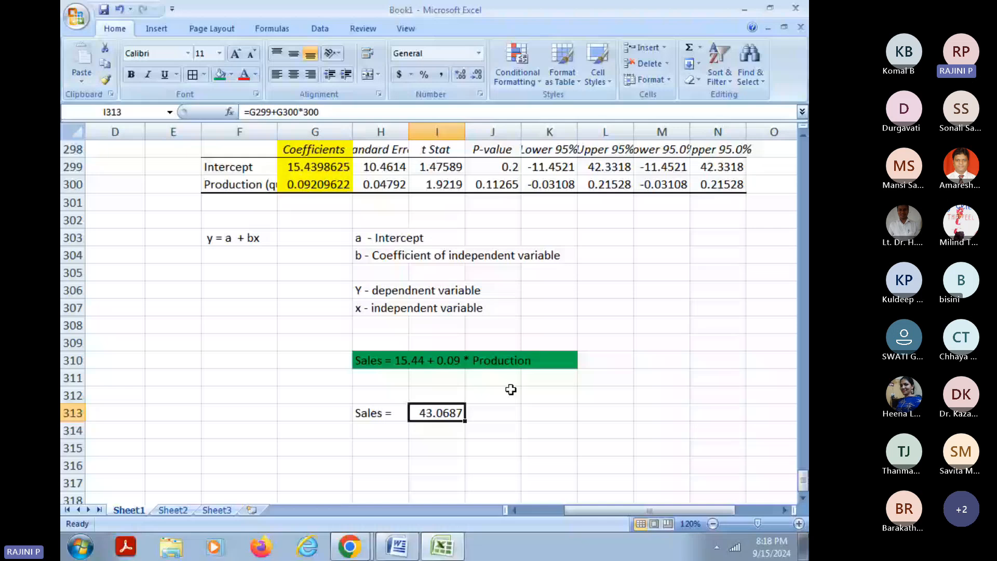
Step: Check the Teams meeting window in Chrome and return to the Excel workbook
scroll(511, 390, down, 1)
mouse_move(396, 555)
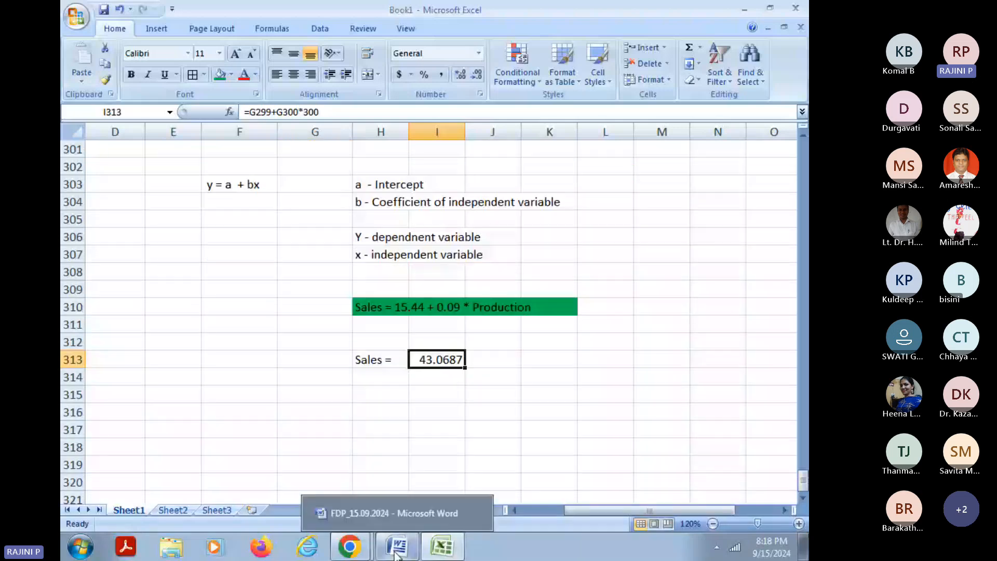
mouse_move(356, 551)
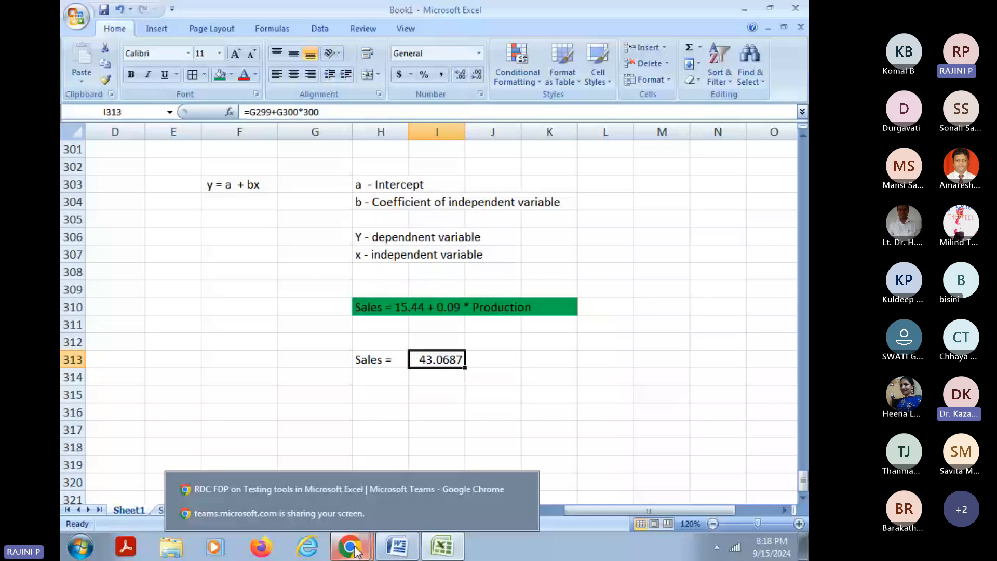
click(342, 489)
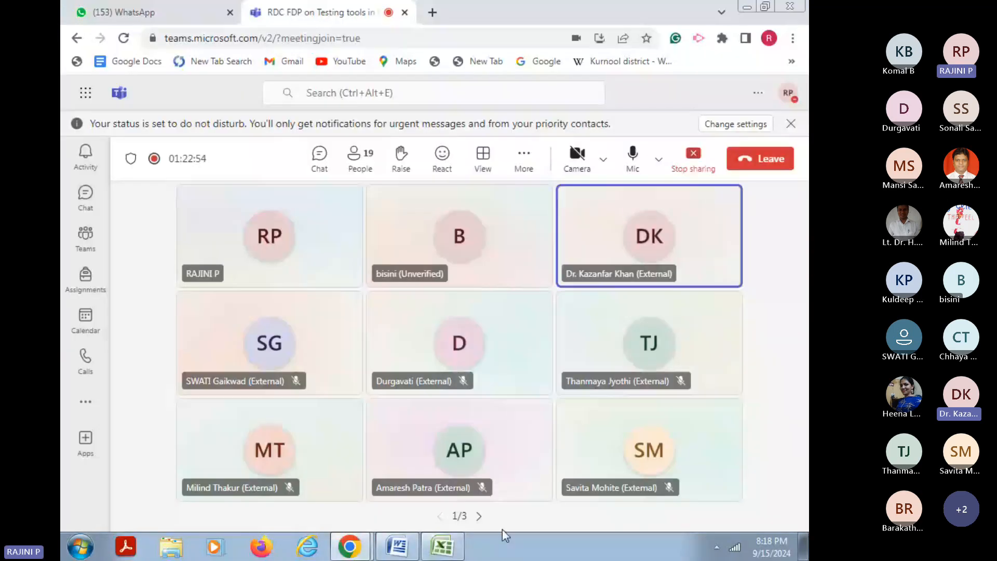
click(443, 546)
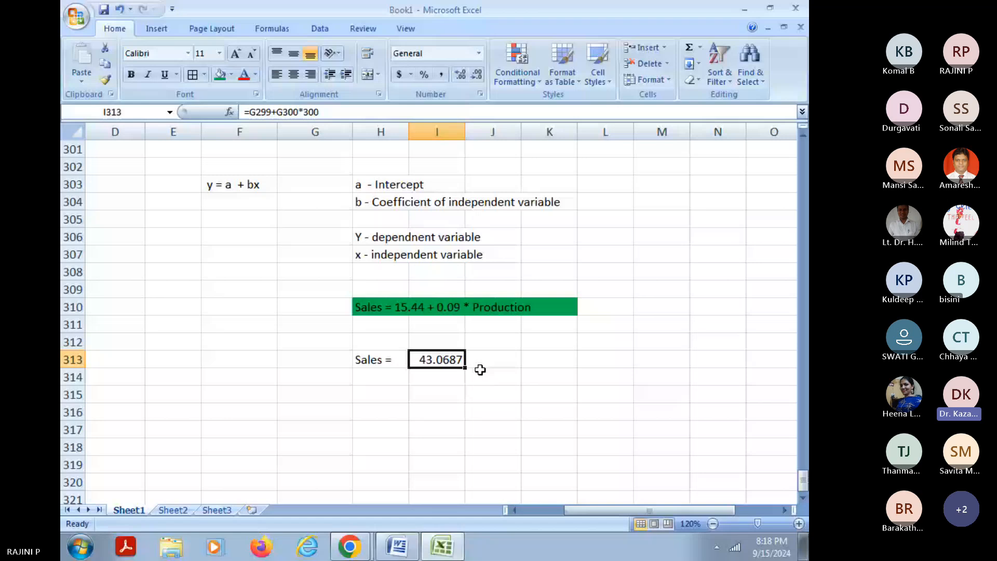
Step: Highlight the general equation y = a + bx in F303 with a green fill
scroll(480, 369, up, 2)
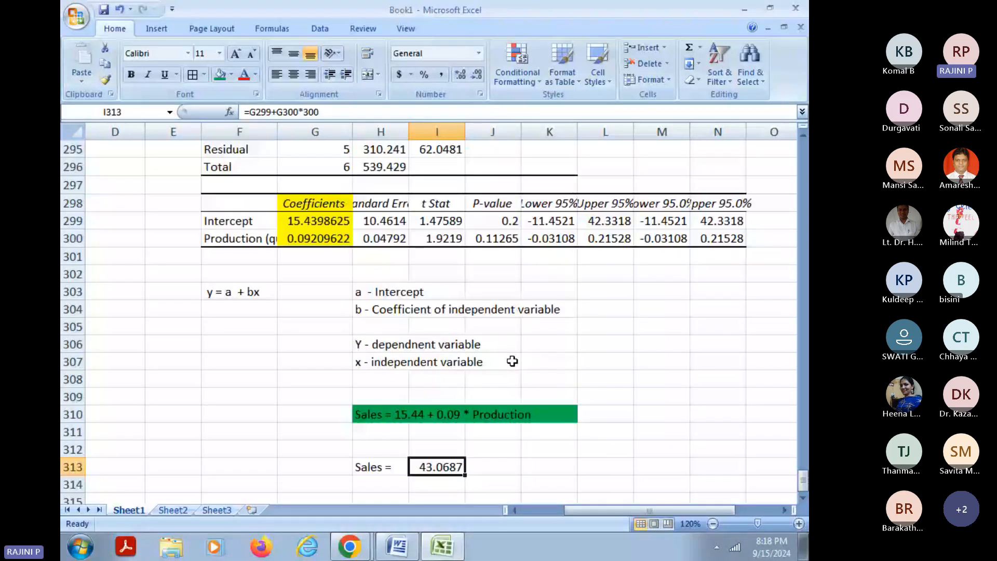
click(524, 362)
scroll(365, 374, down, 4)
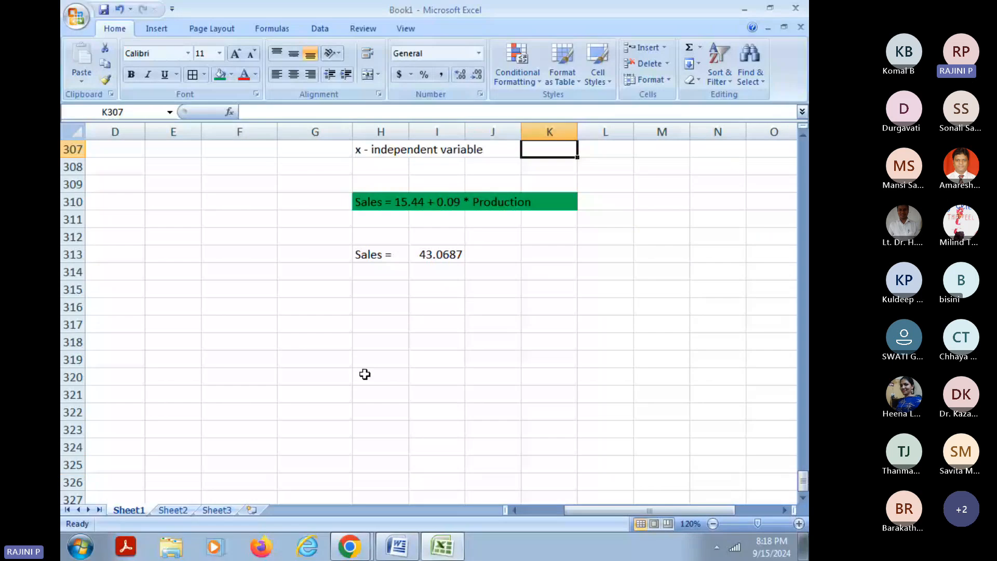
scroll(365, 374, up, 3)
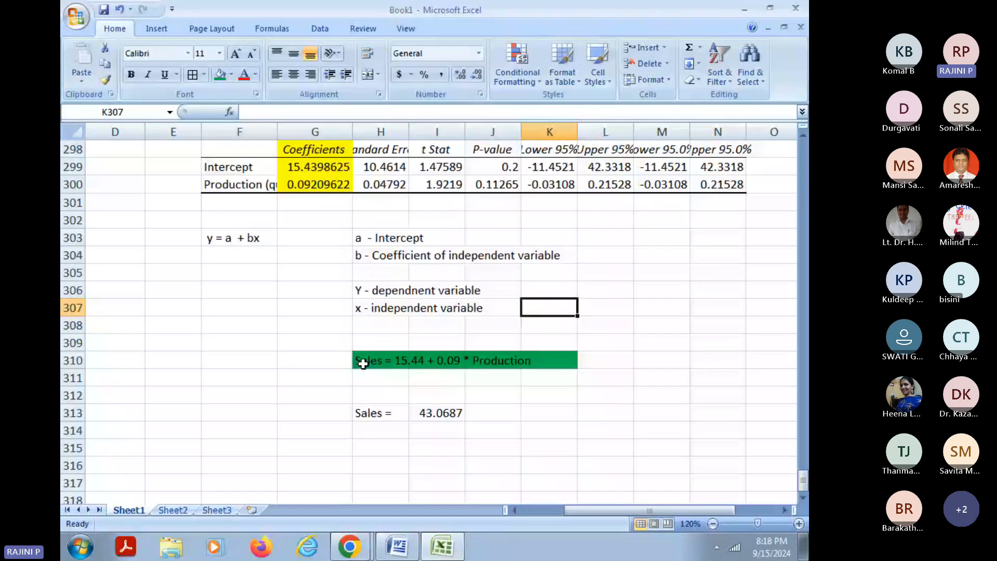
click(245, 238)
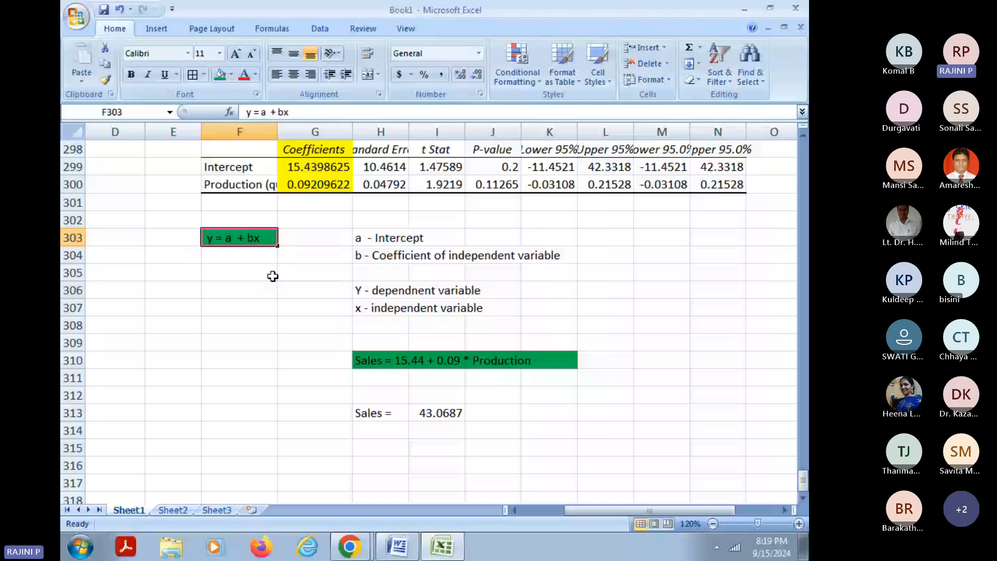
Step: Review how the intercept and production coefficients in the regression output correspond to the general equation and the fitted sales equation
scroll(273, 276, up, 2)
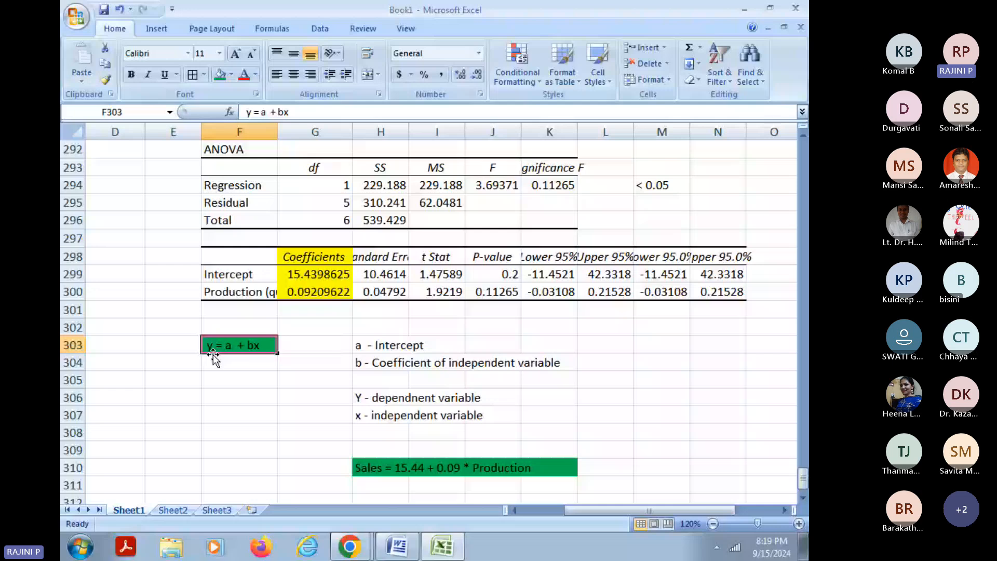
scroll(394, 420, down, 1)
click(394, 420)
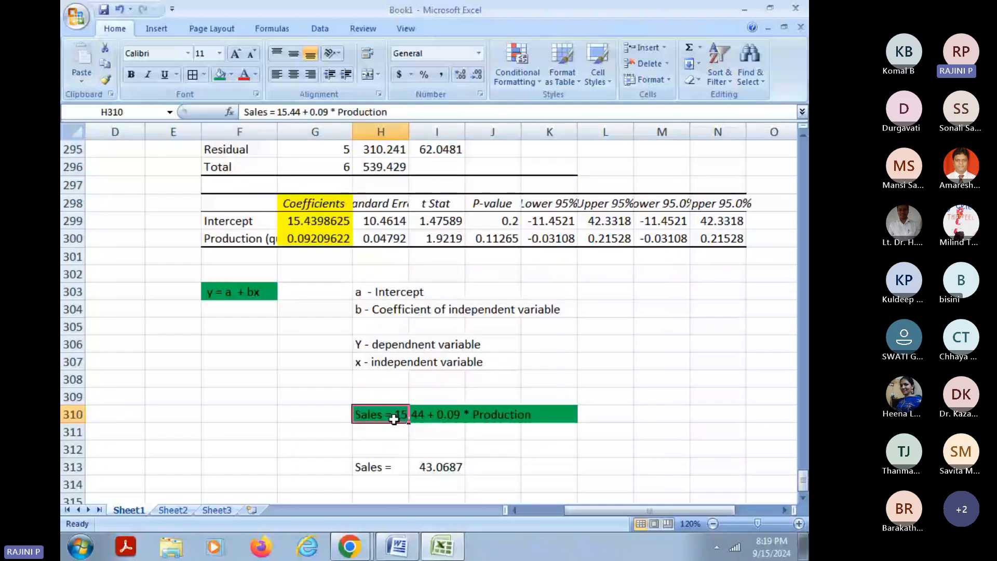
click(232, 294)
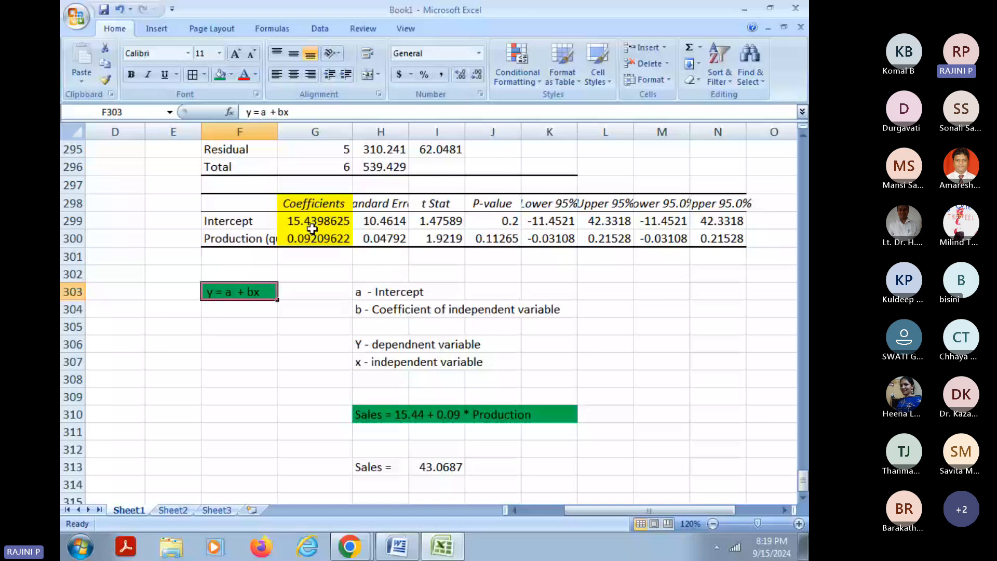
click(249, 221)
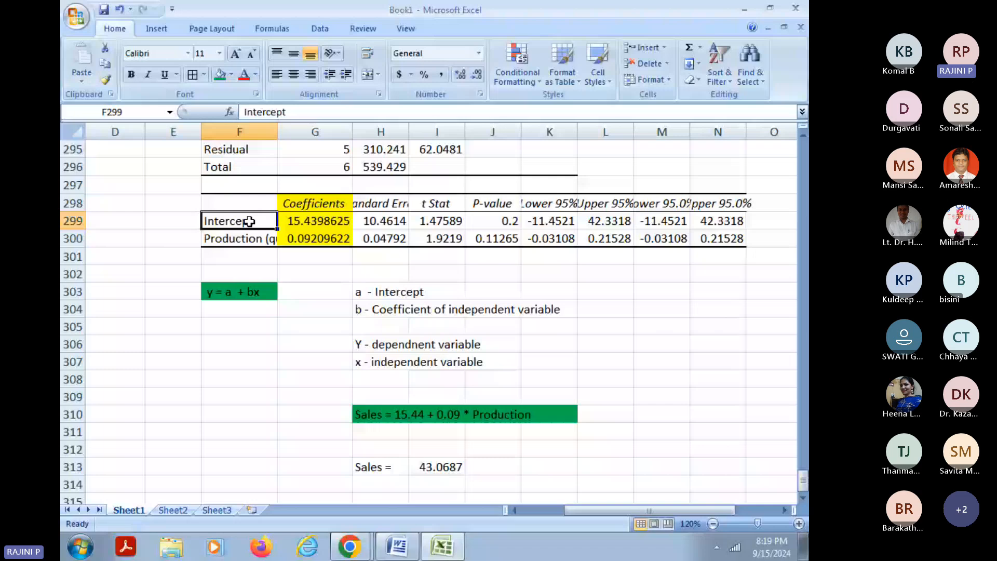
click(295, 229)
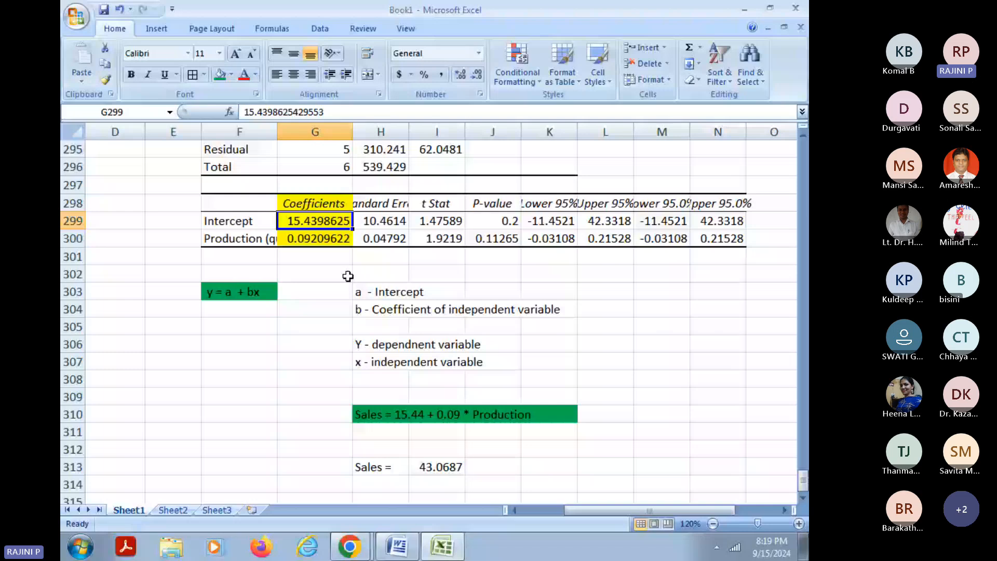
click(311, 243)
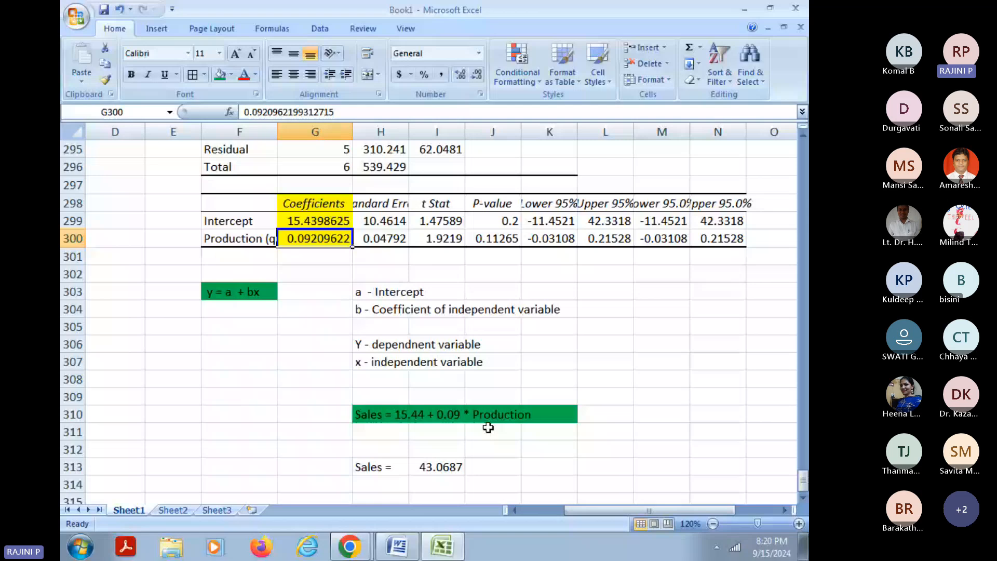
click(600, 415)
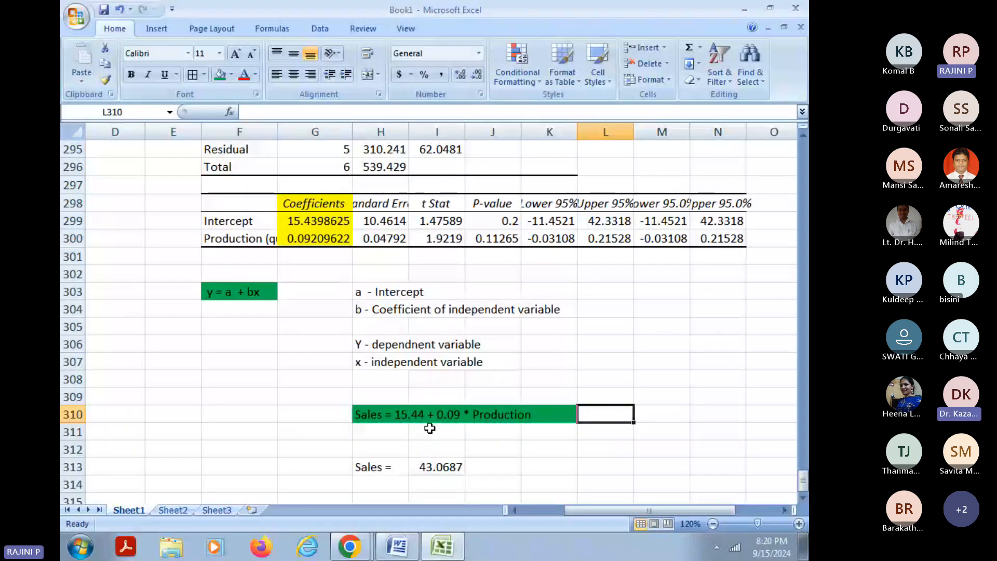
scroll(429, 429, down, 1)
click(590, 397)
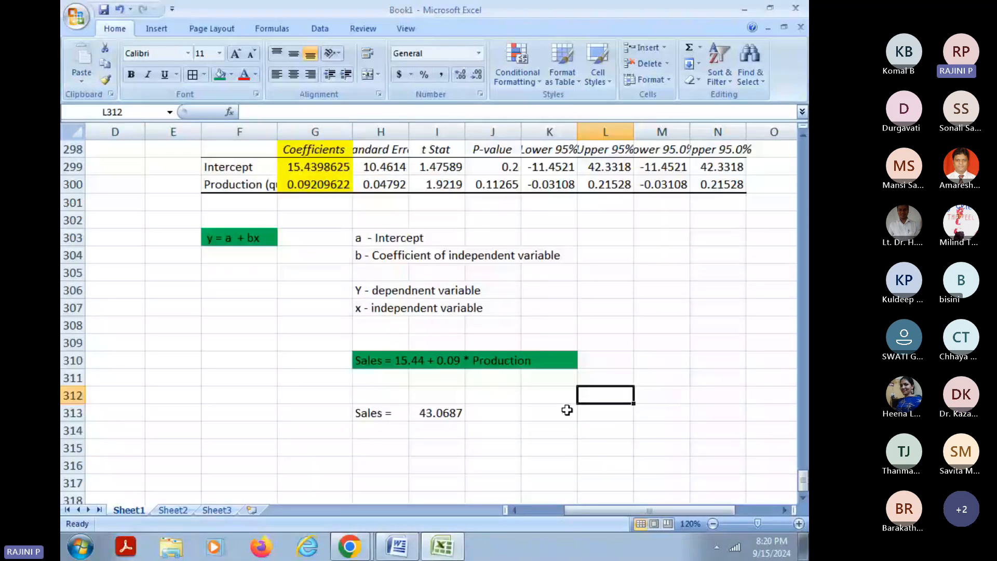
Step: Copy "estimate the production if sales is 100 lakhs" from question 15 in the Word document FDP_15.09.2024 into Excel cell G321
click(398, 546)
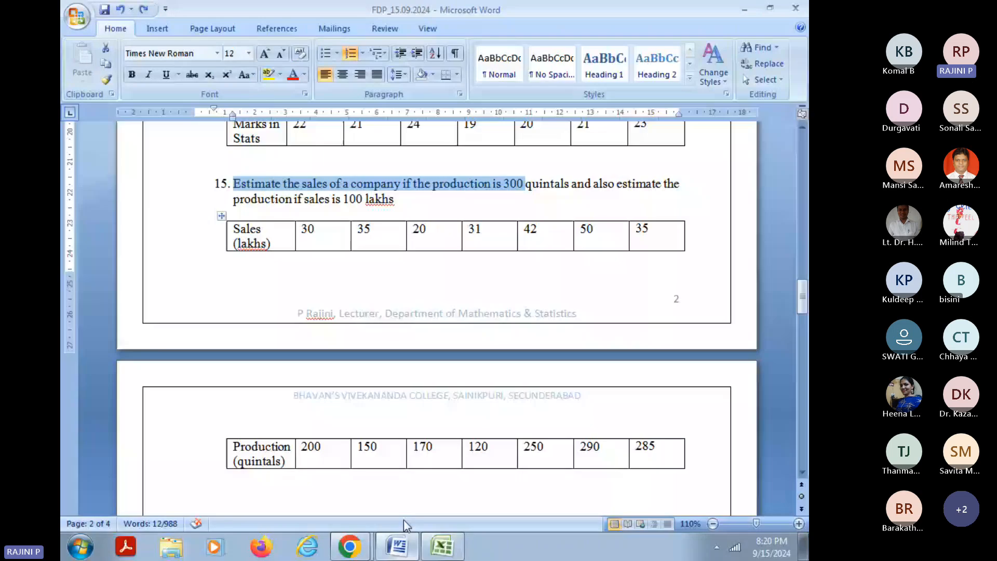
scroll(610, 275, up, 3)
click(609, 276)
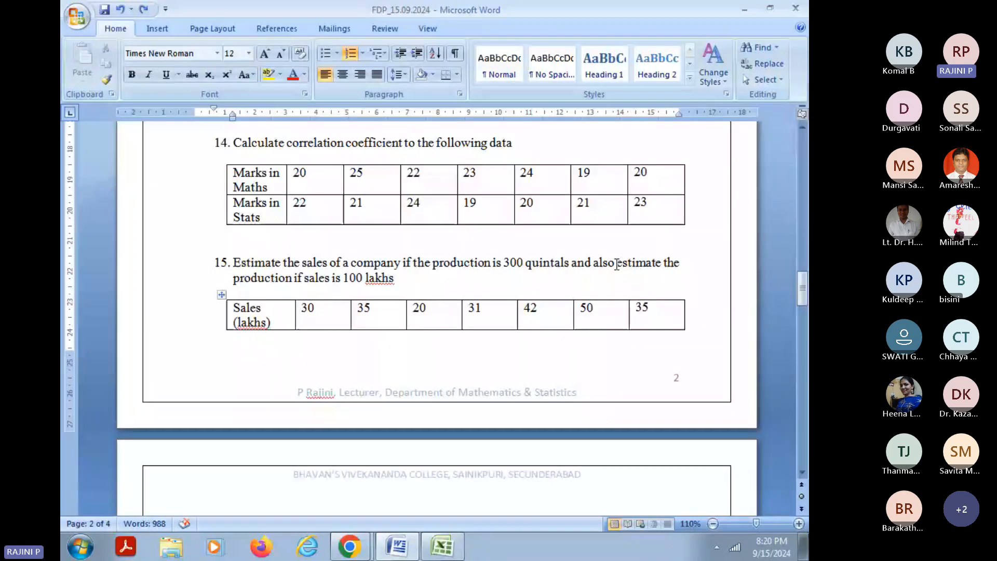
drag(616, 264, 400, 287)
key(ctrl+c)
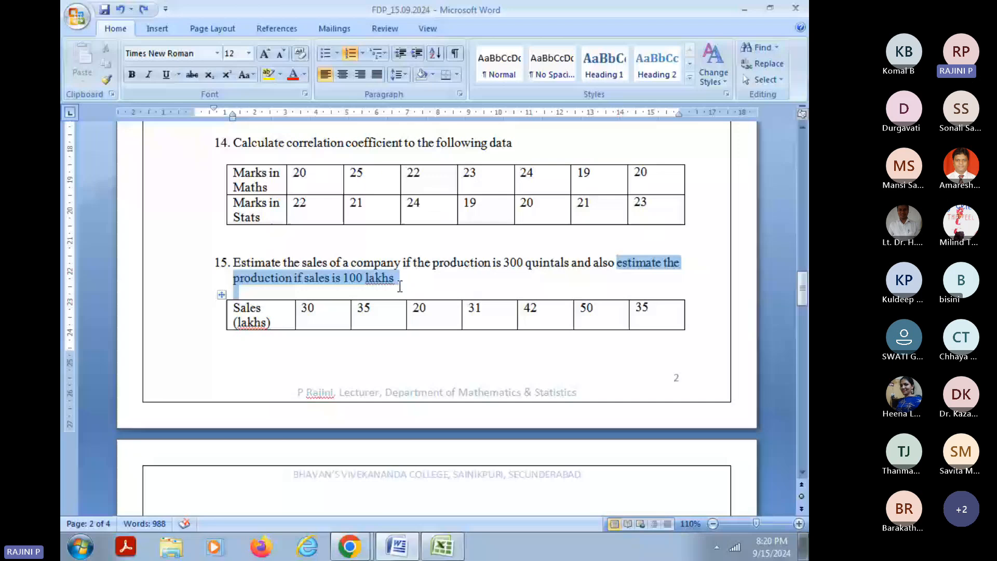
key(alt+Tab)
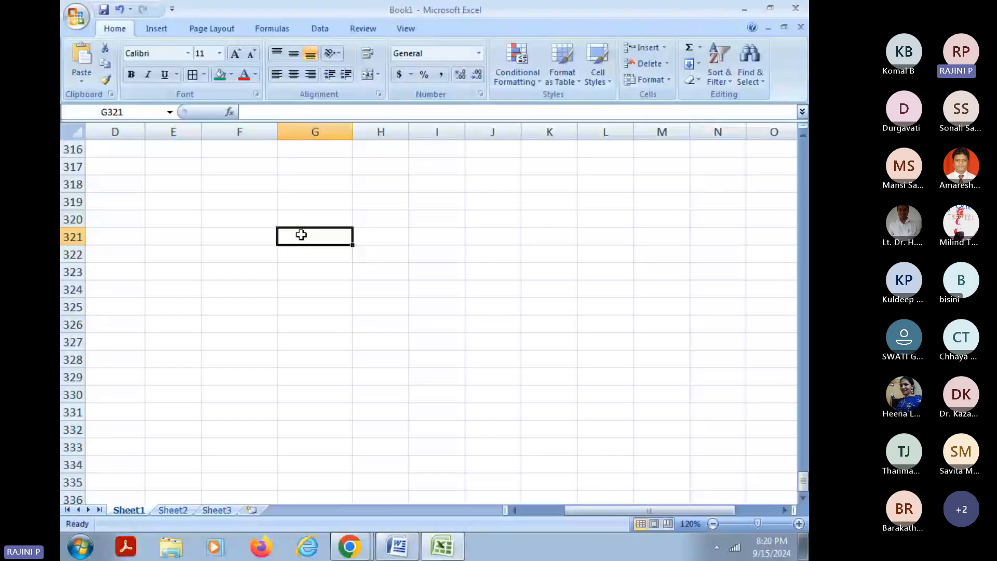
key(ctrl+v)
Step: Enter the labels "Dependent" in H323 and "Independent" in H324 below the pasted question
click(380, 272)
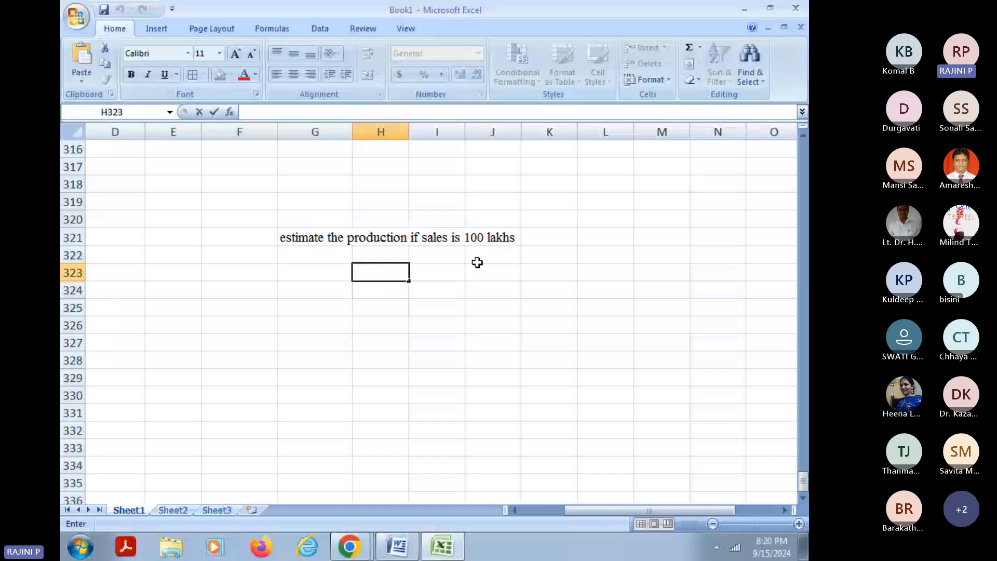
text(Dependent)
key(Return)
text(Independ)
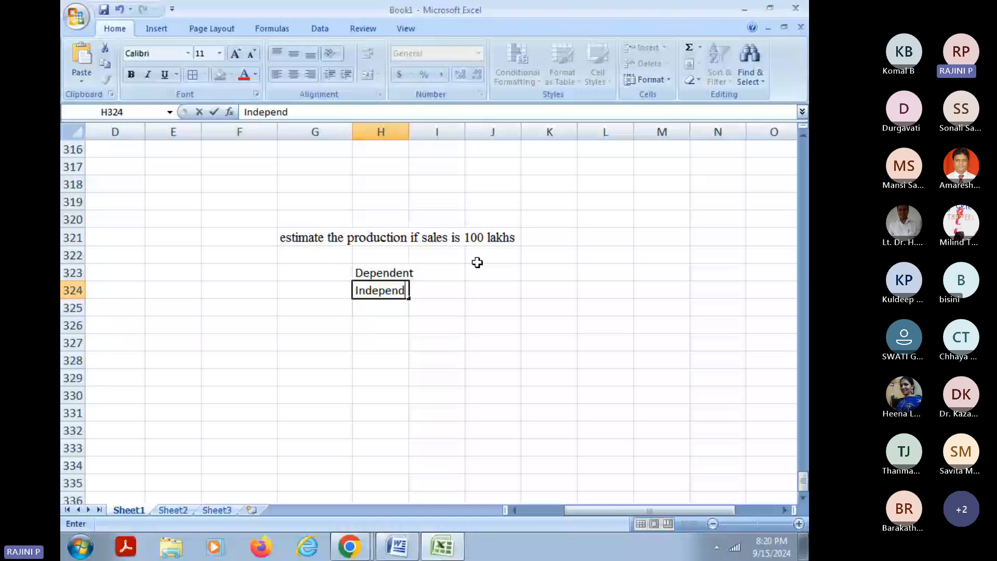
text(ent)
click(477, 265)
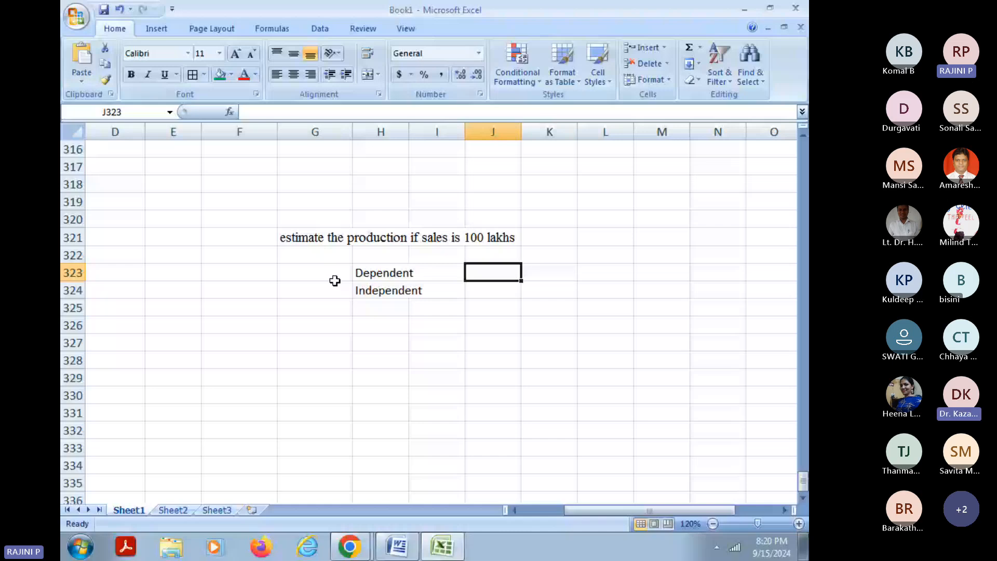
Step: Assign the variables for the question by entering "Production" in J323 and "Sales" in J324
key(Up)
key(Up)
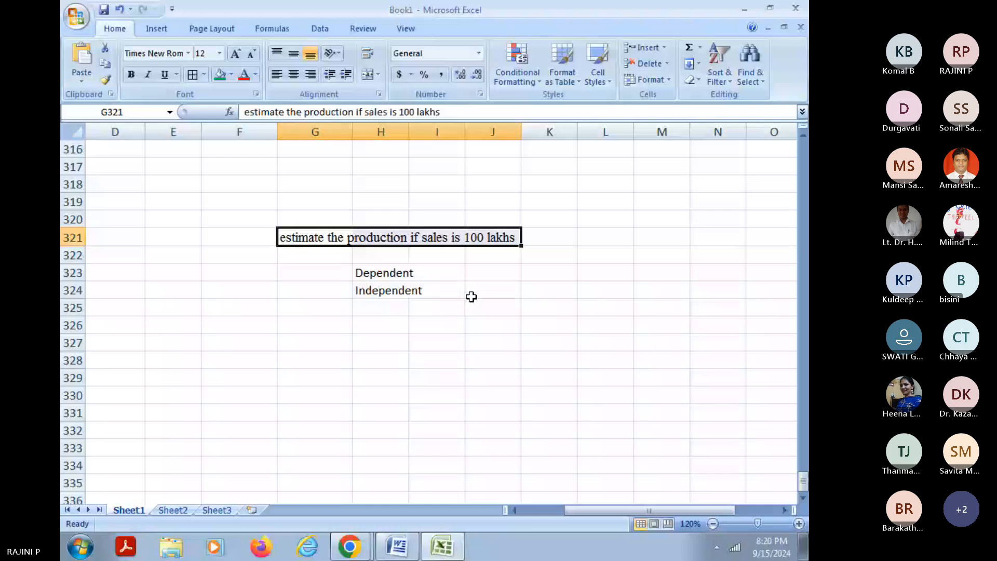
click(482, 275)
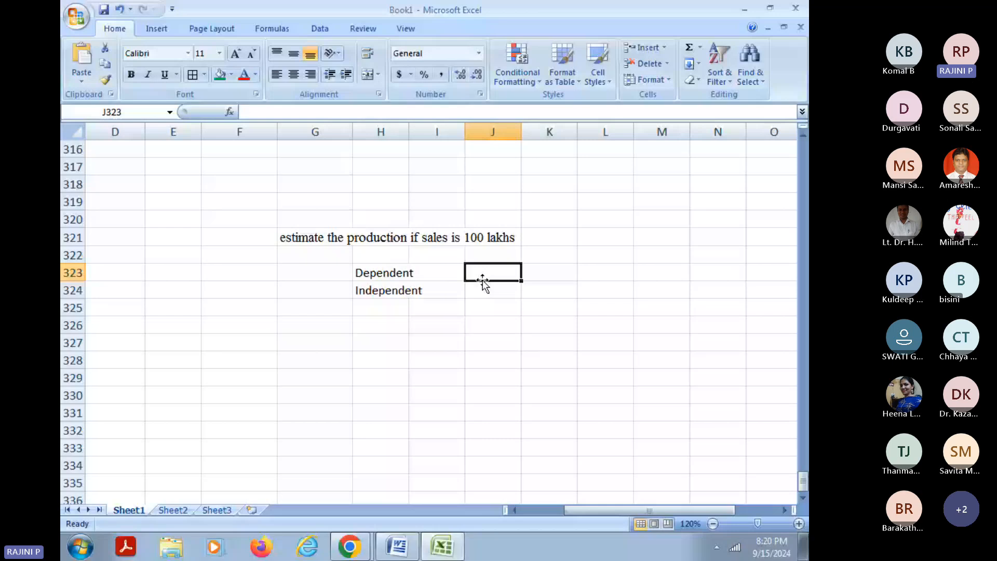
text(Production)
key(Return)
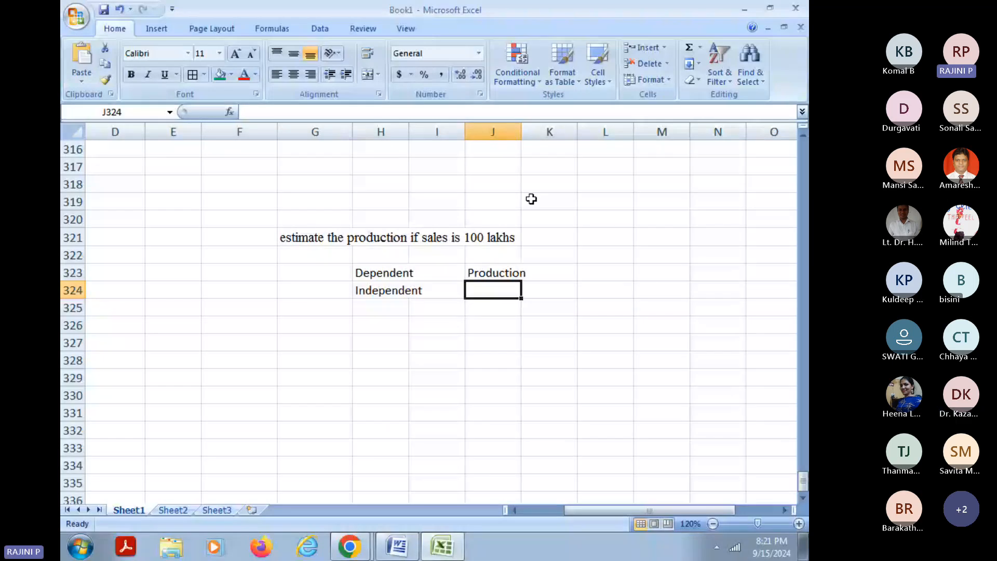
text(Sales)
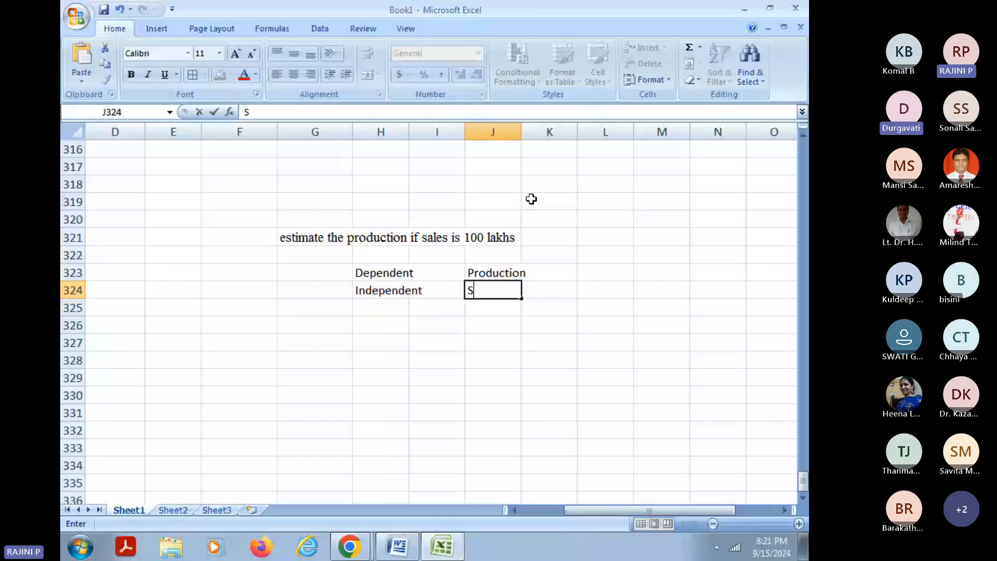
key(Return)
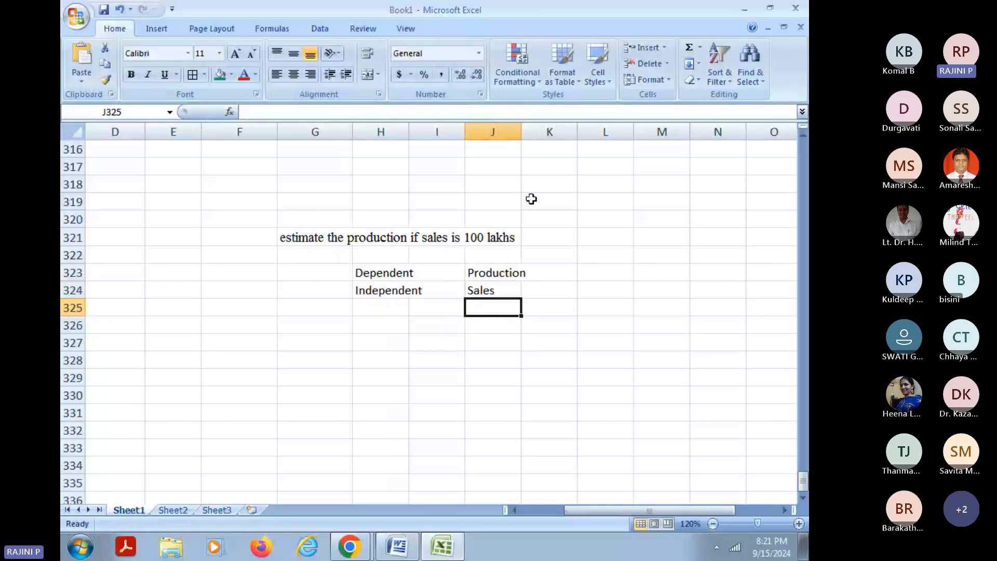
click(599, 275)
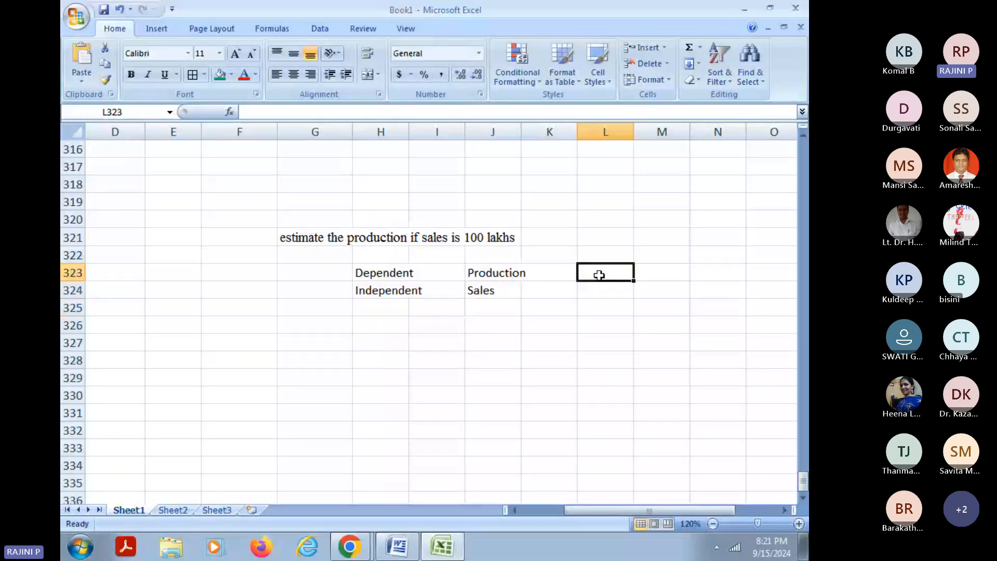
click(519, 304)
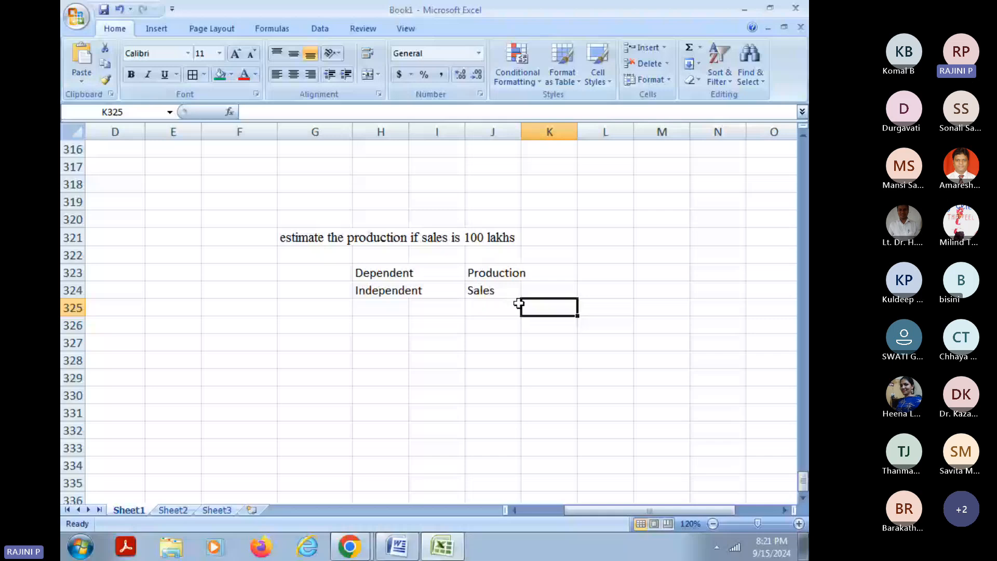
click(473, 239)
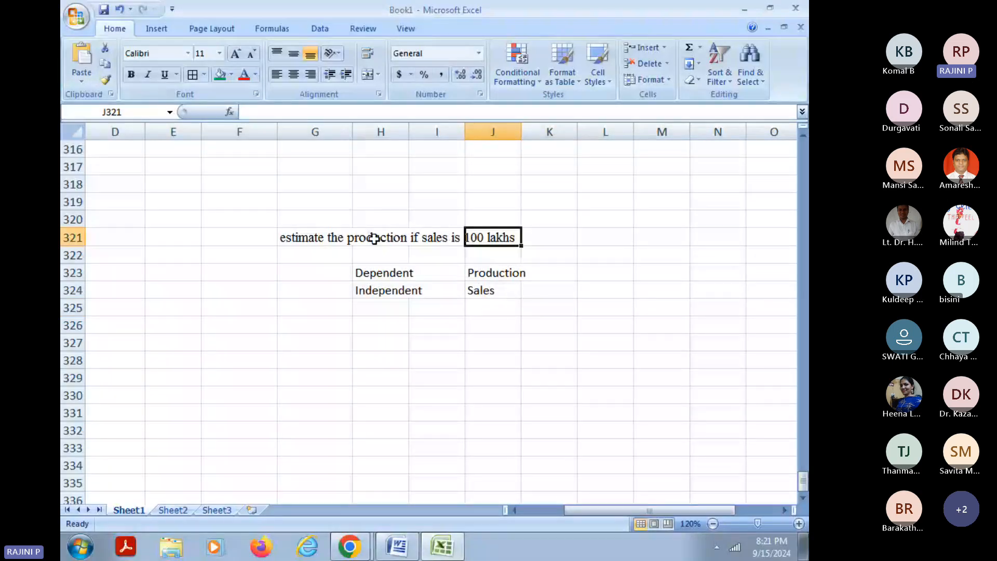
key(Down)
key(Down)
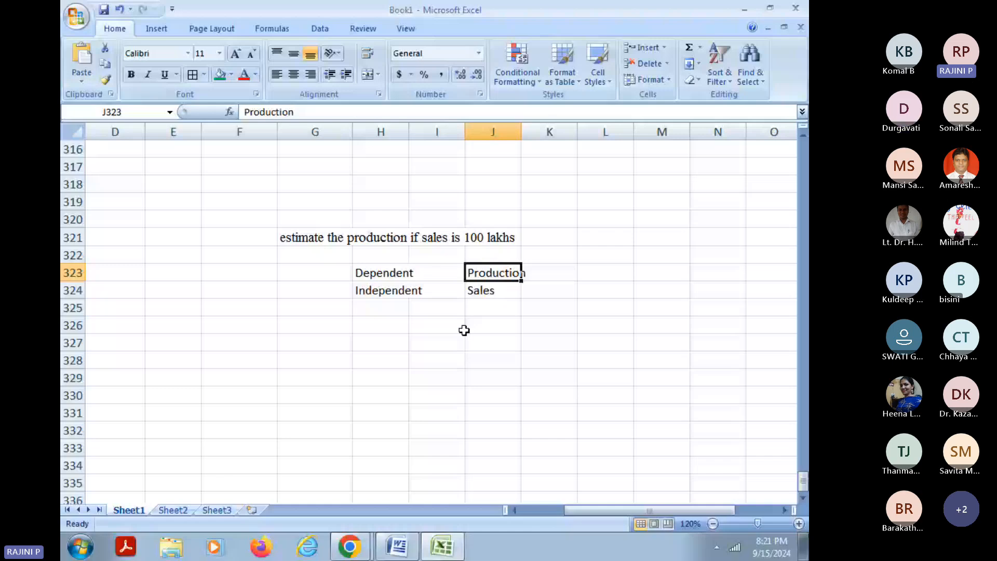
Step: Set up a Regression analysis with production D271:D278 as the Y range, sales C271:C278 as the X range, and labels included
click(373, 338)
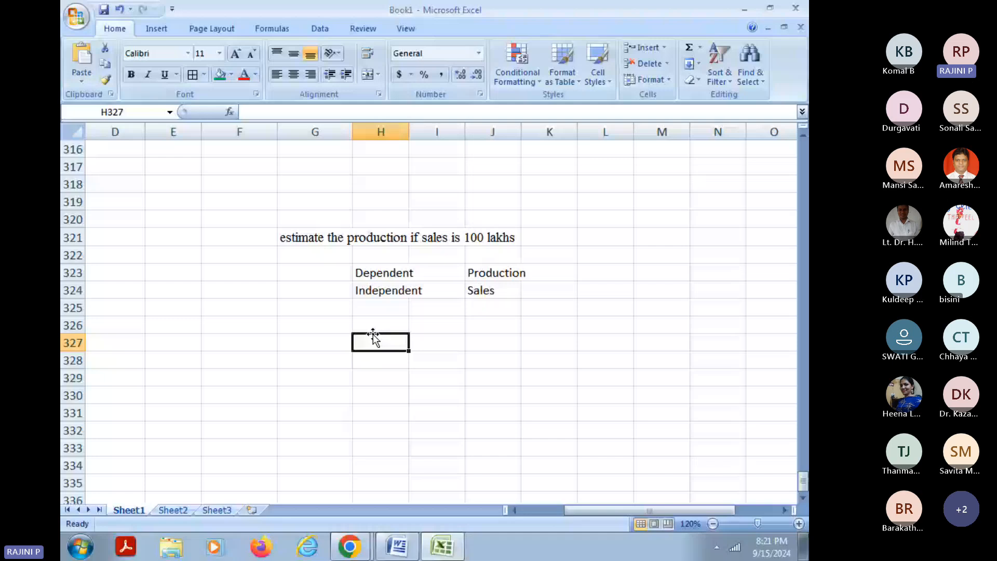
click(320, 28)
click(663, 48)
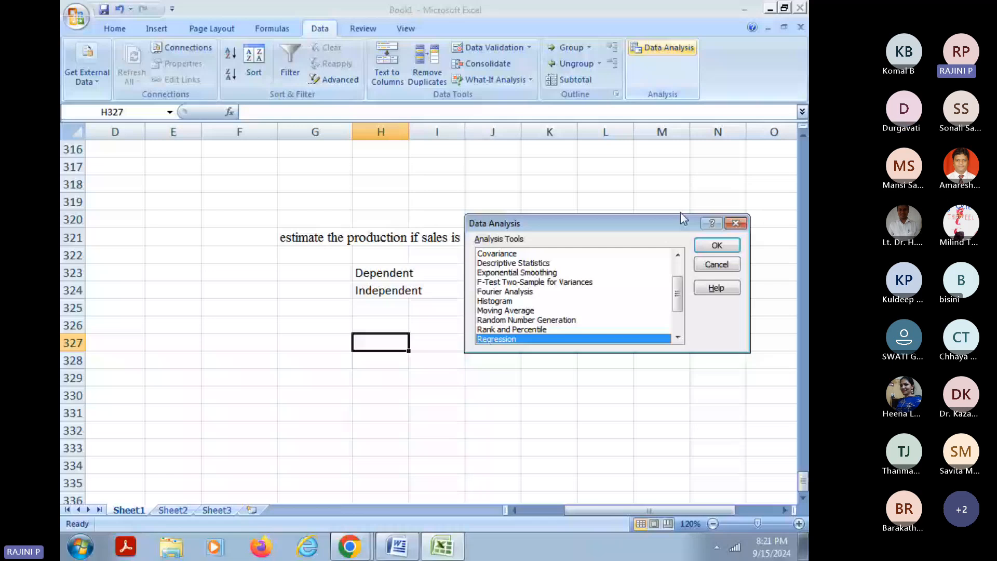
key(Return)
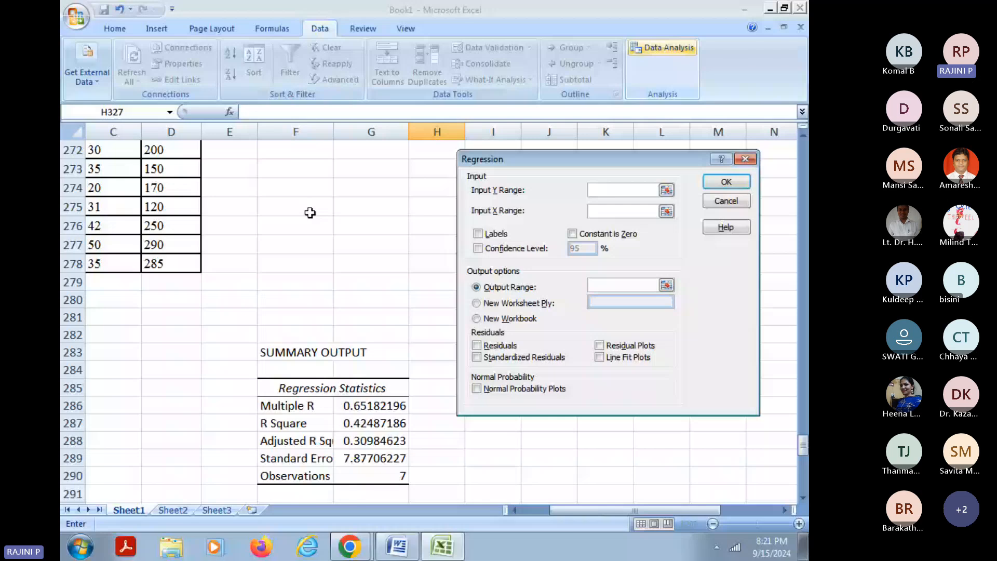
scroll(92, 275, up, 2)
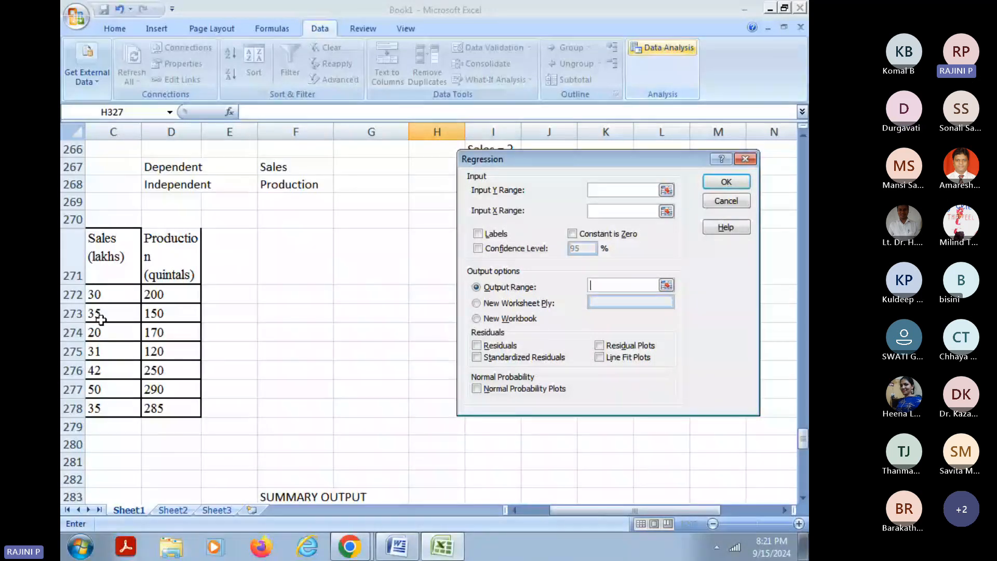
click(626, 193)
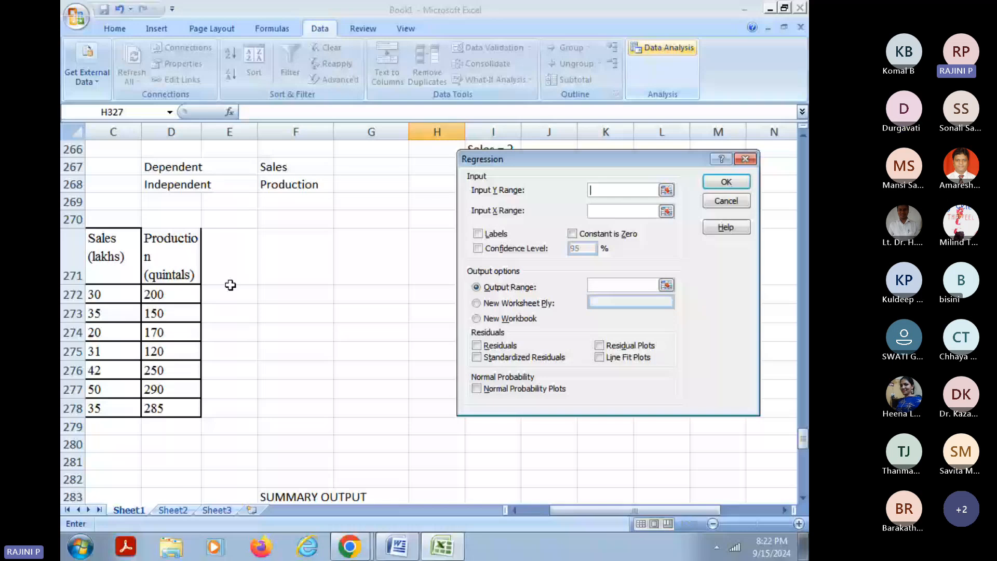
drag(171, 257, 171, 408)
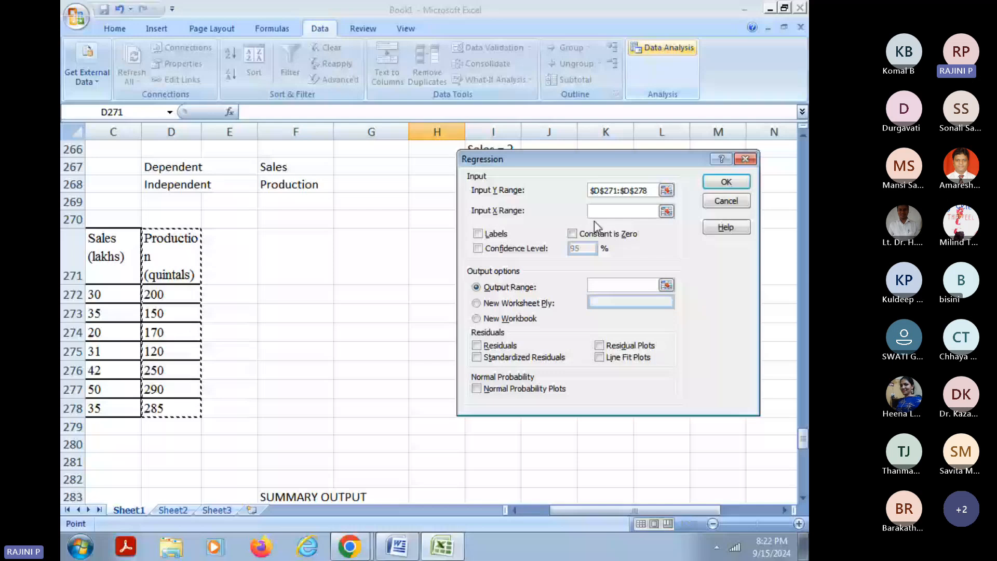
drag(112, 249, 112, 408)
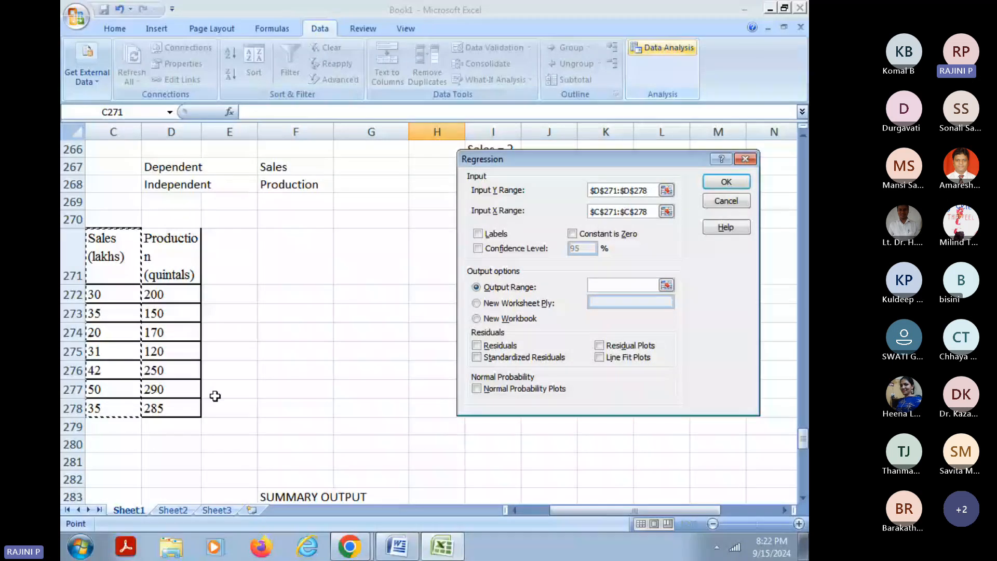
click(478, 234)
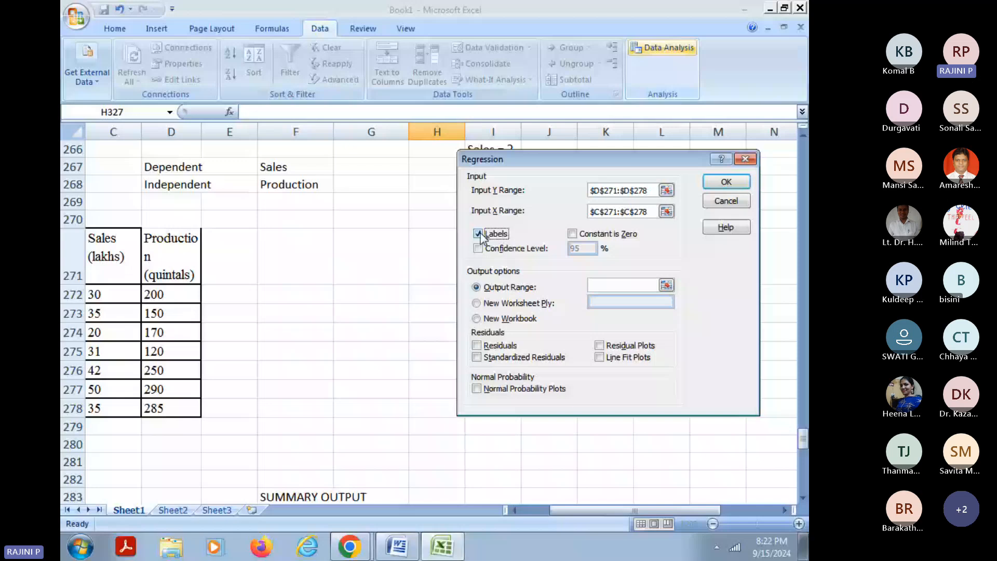
Step: Direct the regression output to G328:H333 below the variable labels and run the analysis
click(622, 285)
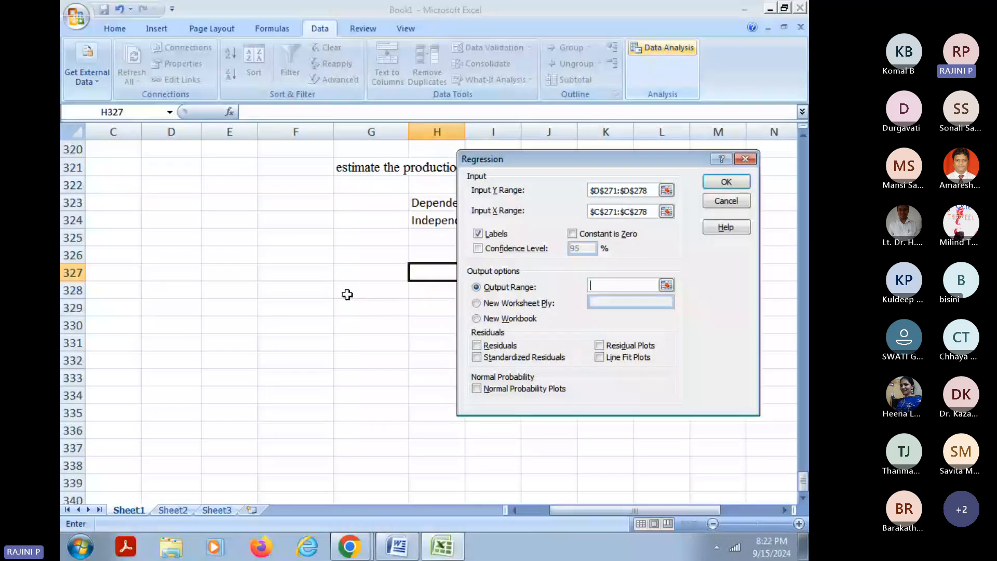
drag(347, 294, 471, 389)
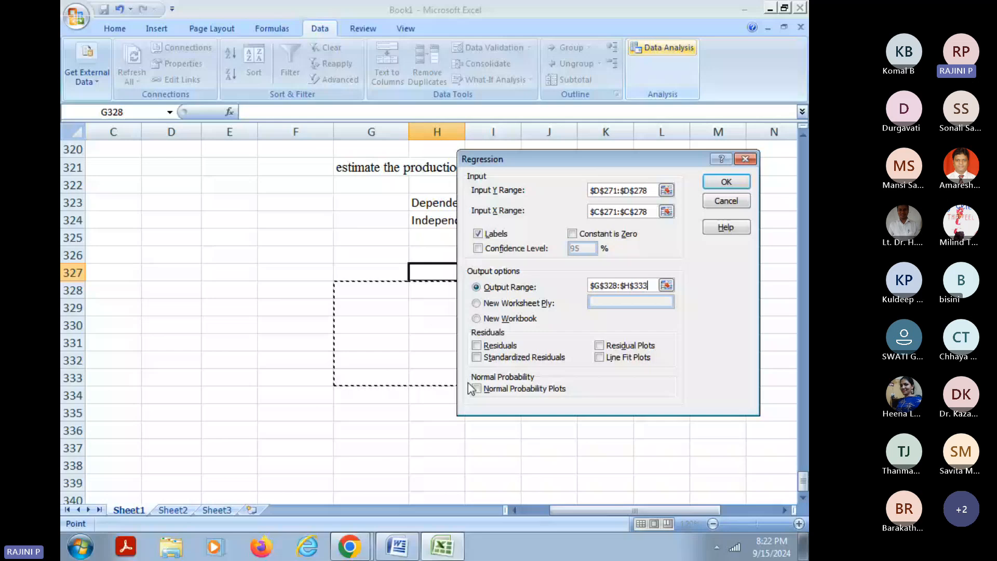
key(Return)
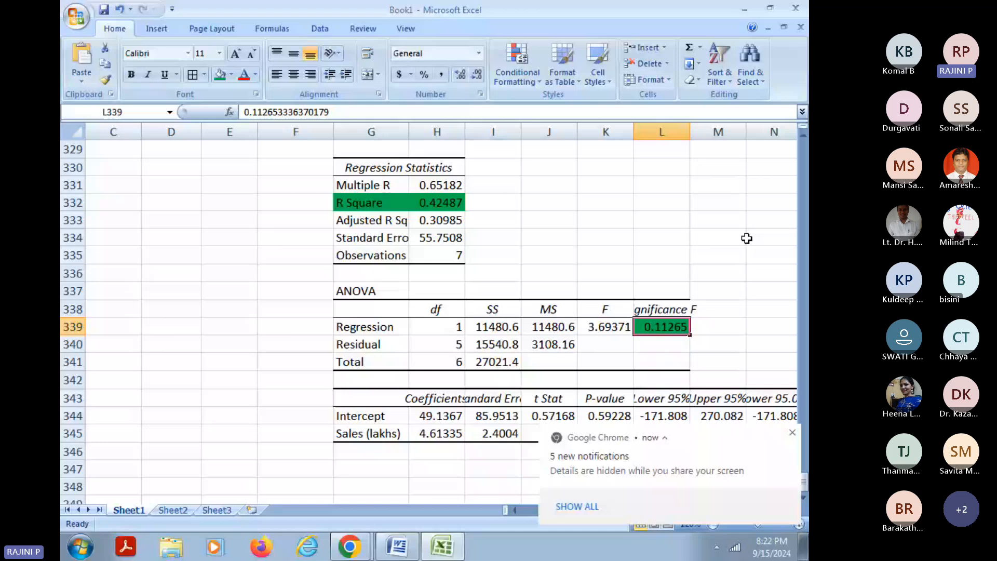
Step: Check R Square and Significance F in the new regression output, and enter the comparison "< 0.05" in M339
click(792, 432)
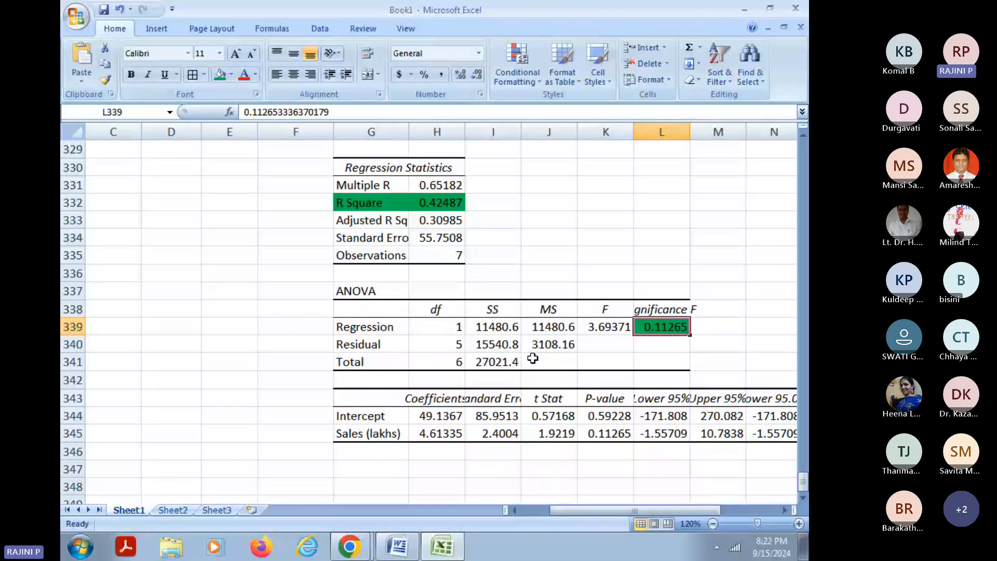
click(702, 350)
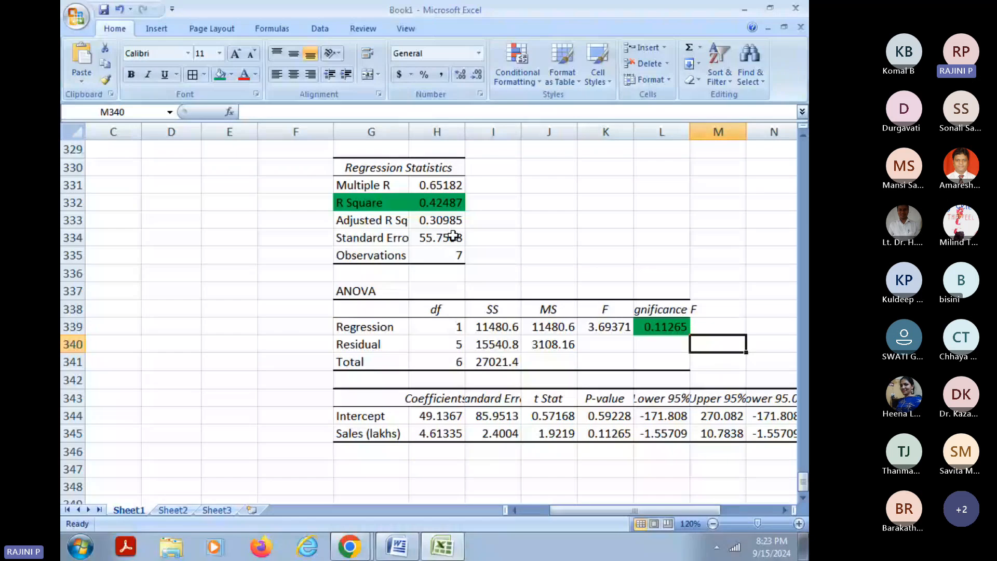
click(443, 203)
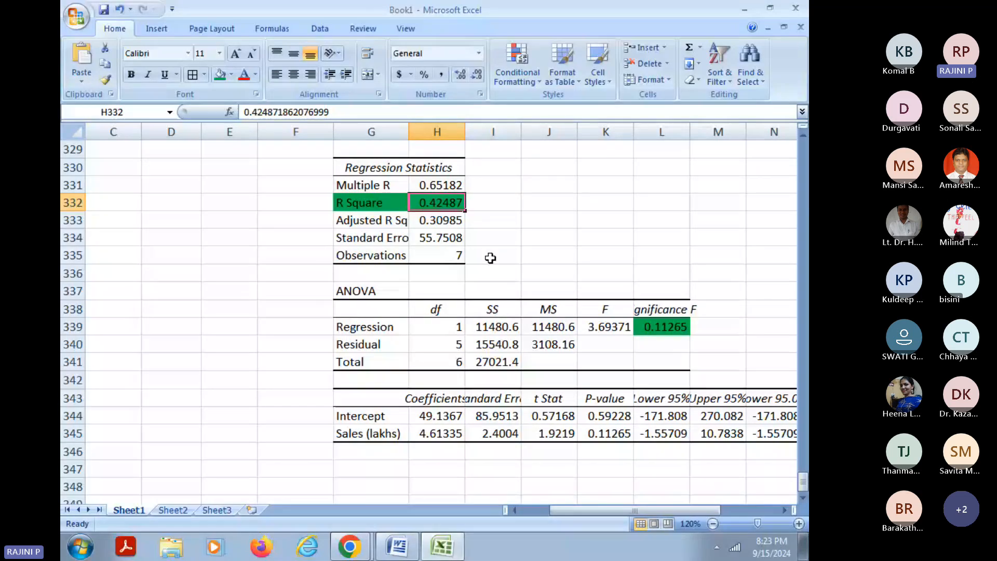
click(653, 331)
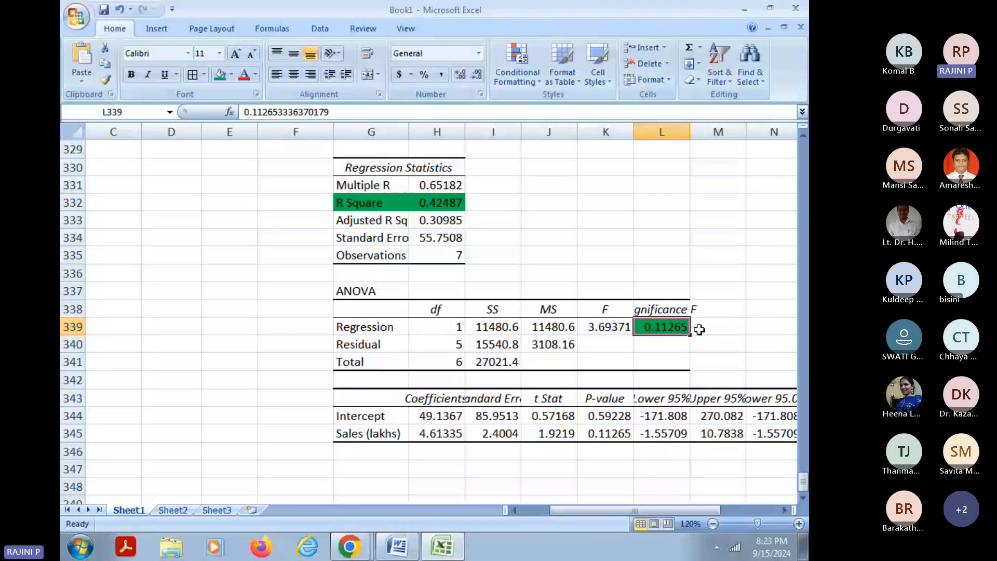
click(727, 332)
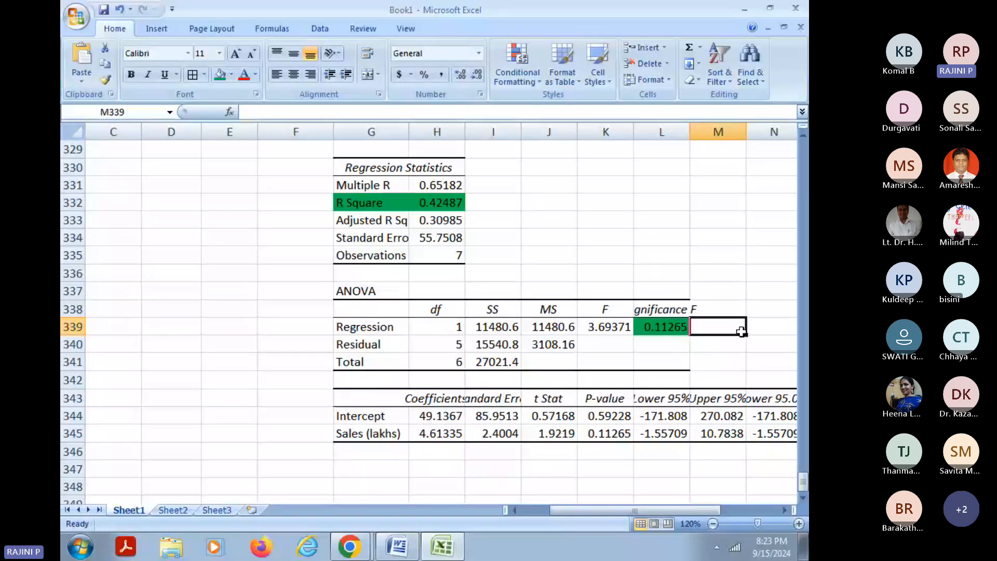
text(< 0.05)
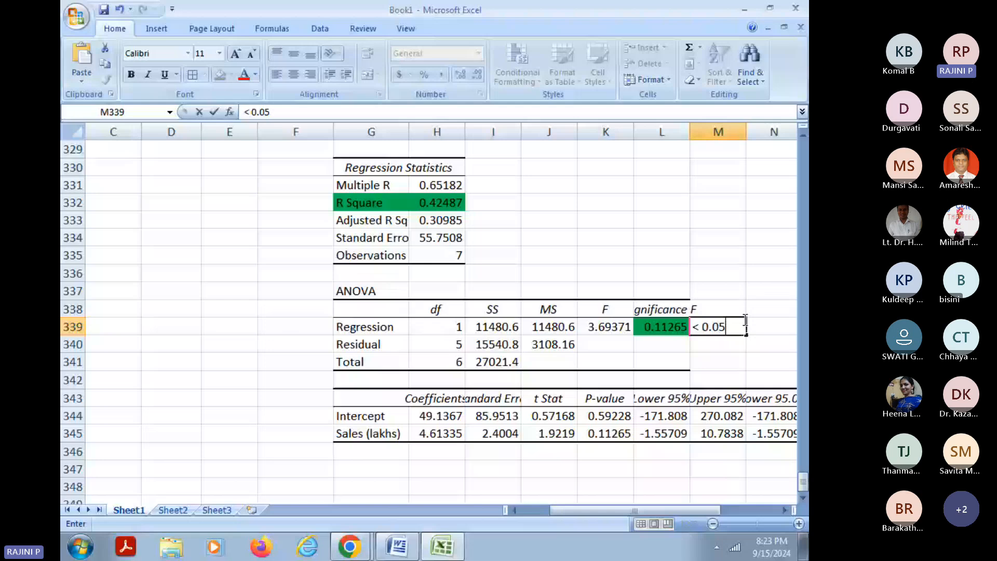
click(676, 332)
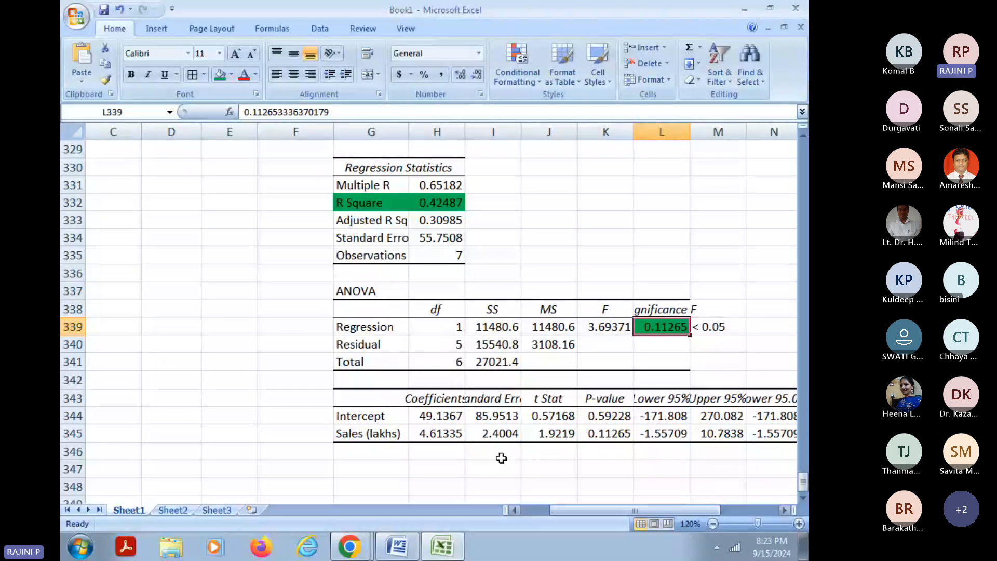
Step: Fill the coefficients in H343:H345 with green and fit the width of column H to its contents
drag(436, 398, 438, 433)
click(220, 75)
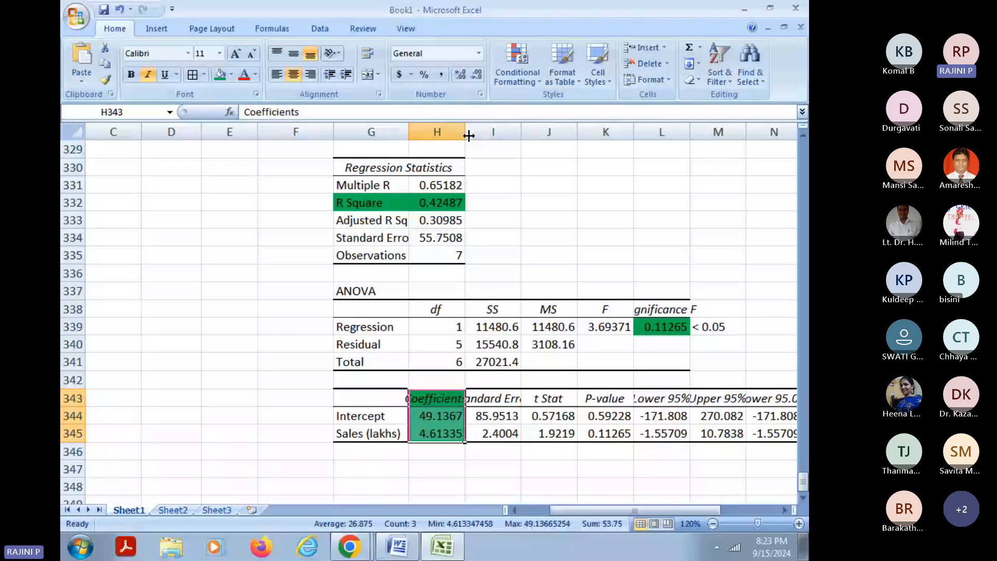
double_click(466, 133)
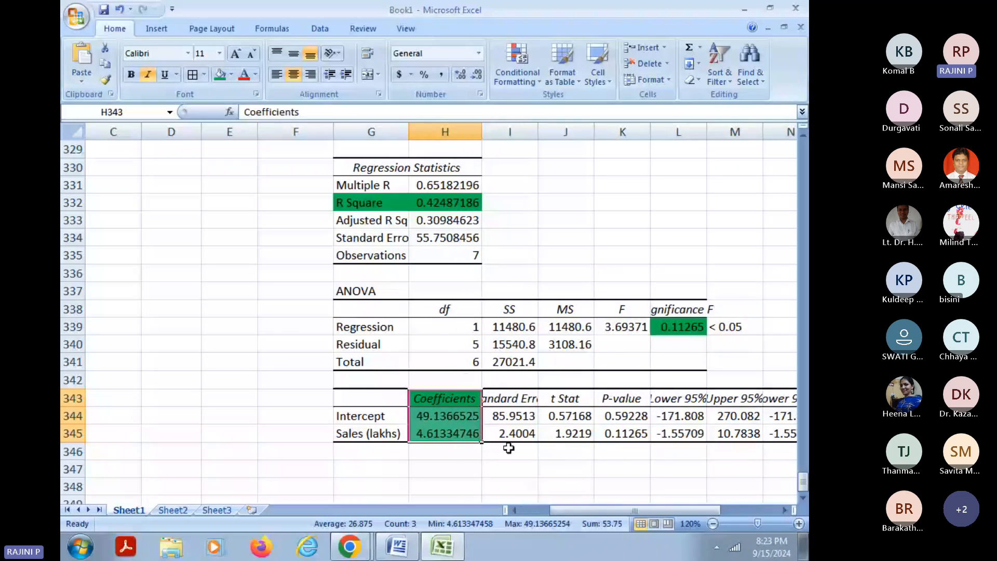
Step: Write the fitted equation "production = 49.14 + 4.61 * sales" in H349 and highlight it in green
scroll(451, 387, down, 3)
click(445, 344)
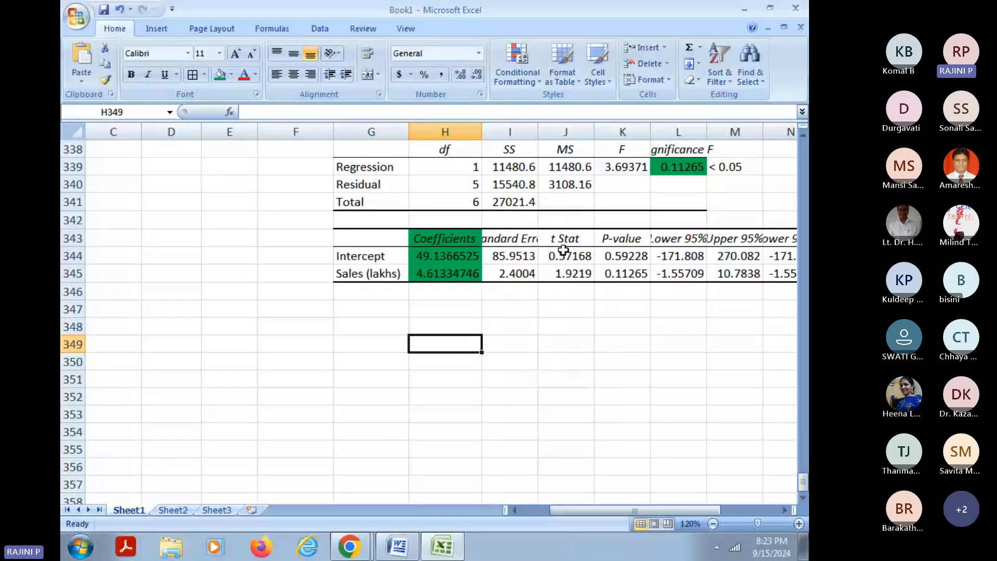
text(p)
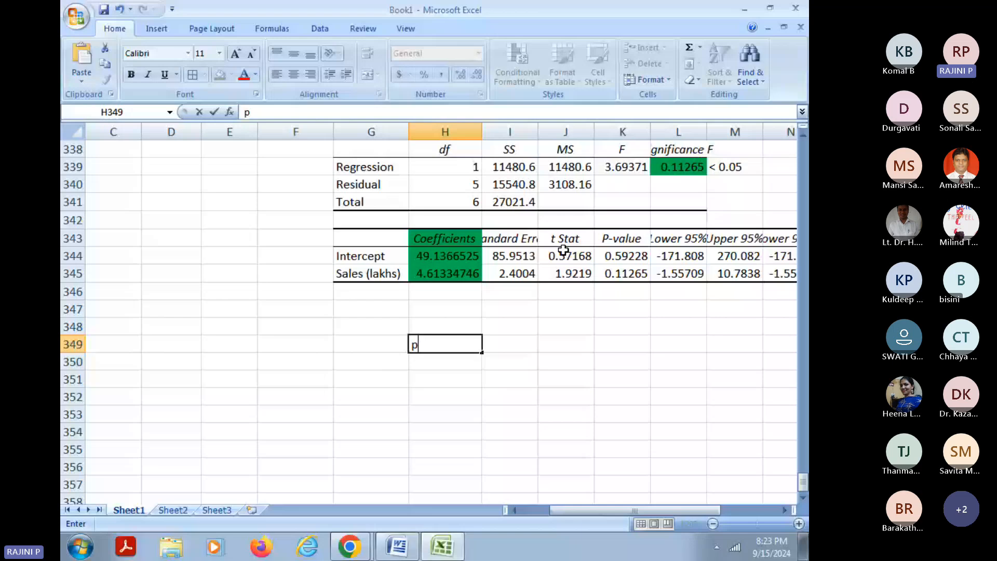
text(roduction = 4)
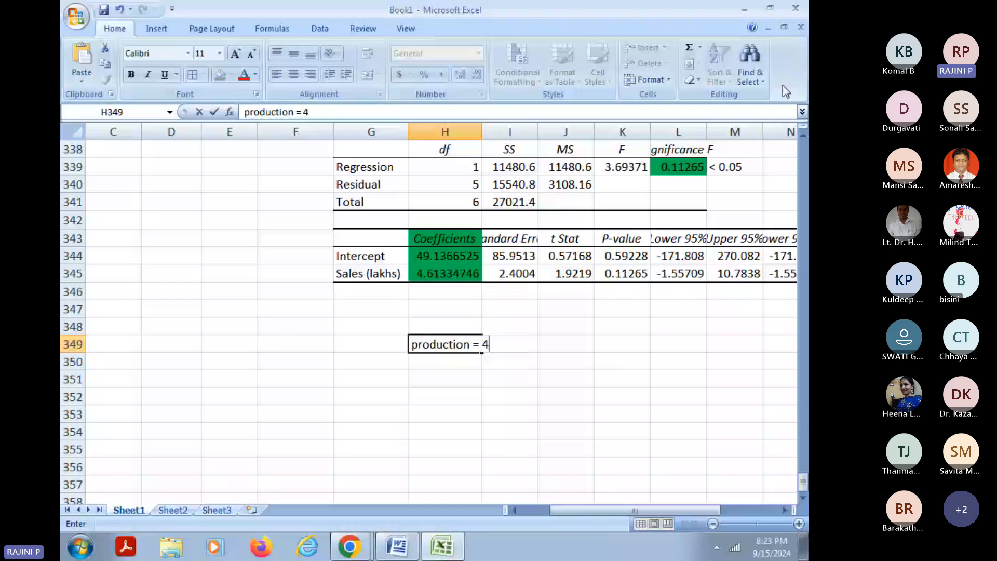
text(9.14 + )
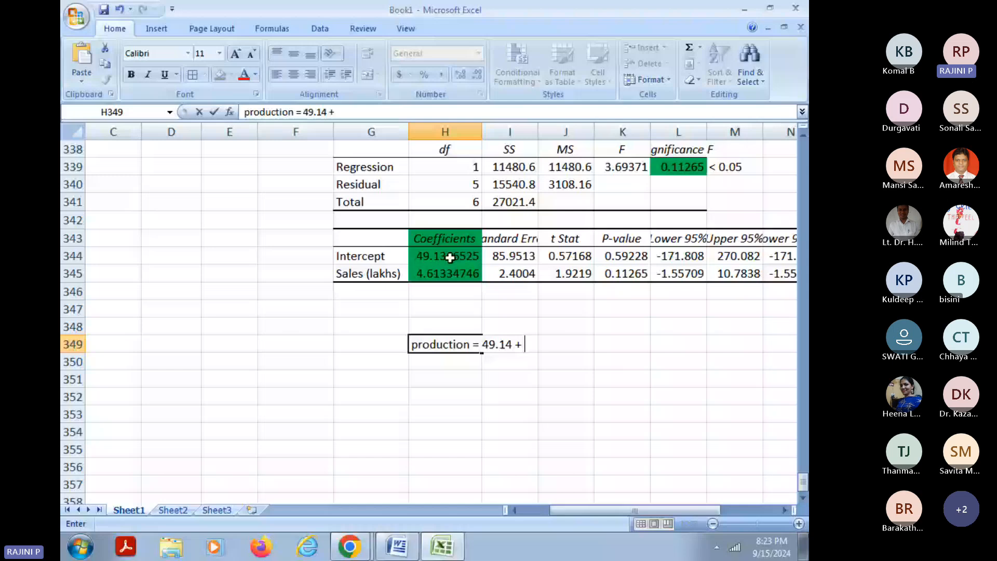
text(4.61)
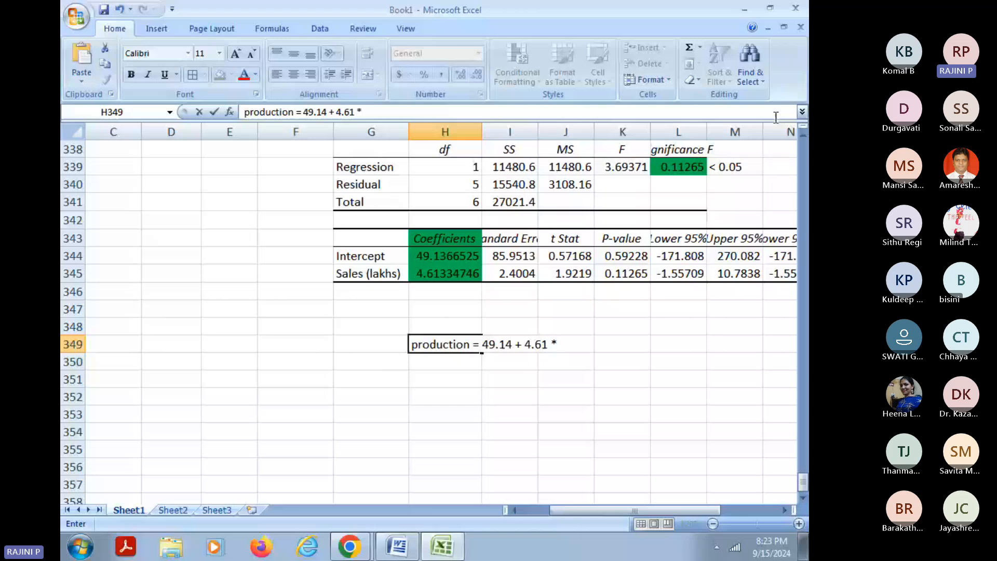
text( * sal)
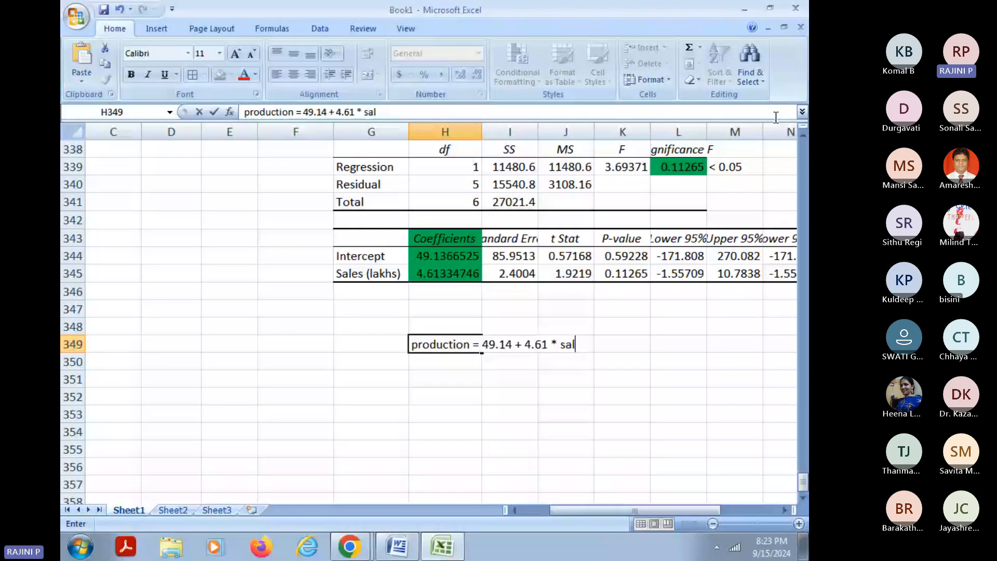
text(es)
click(505, 390)
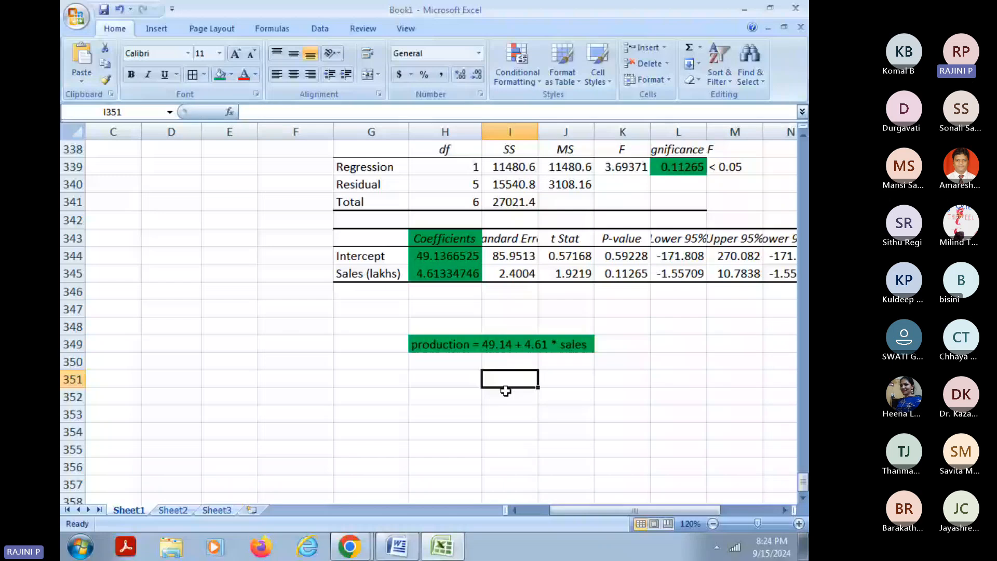
Step: Enter the label "Production =" in H352 below the fitted equation
click(452, 397)
text(Produ)
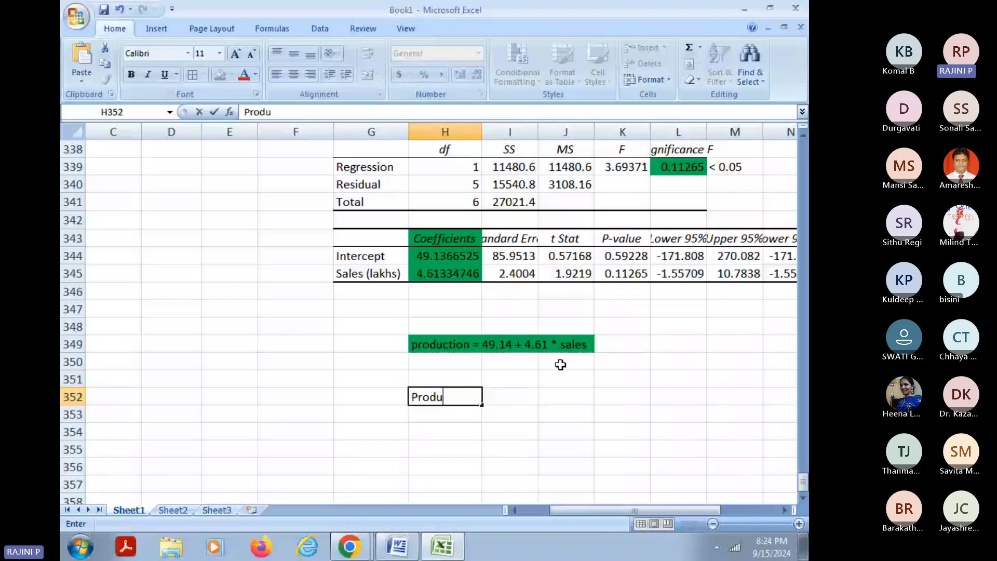
text(ction =)
key(Tab)
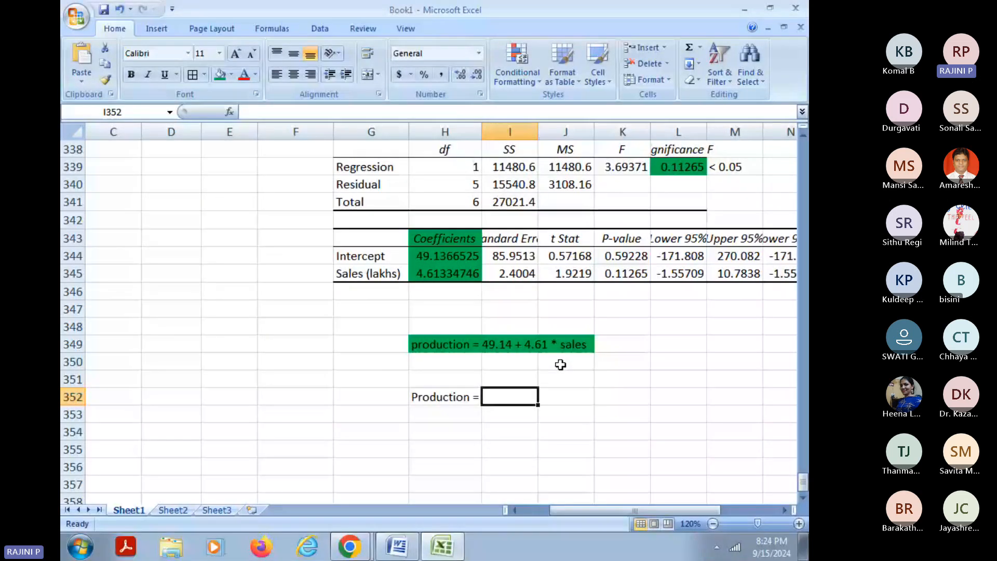
Step: Calculate the estimated production in I352 with the formula =H344+H345*100
text(=)
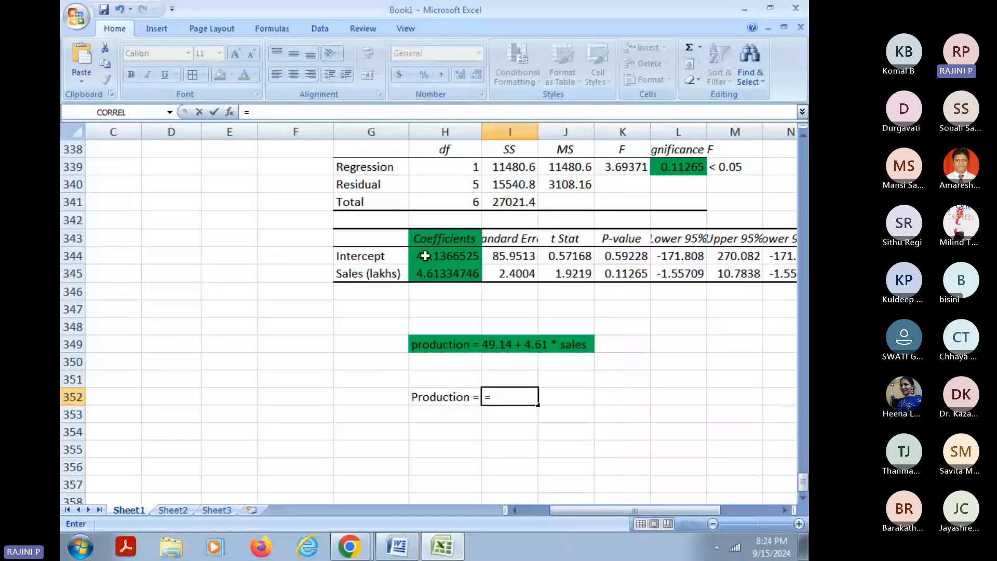
click(425, 256)
text(+)
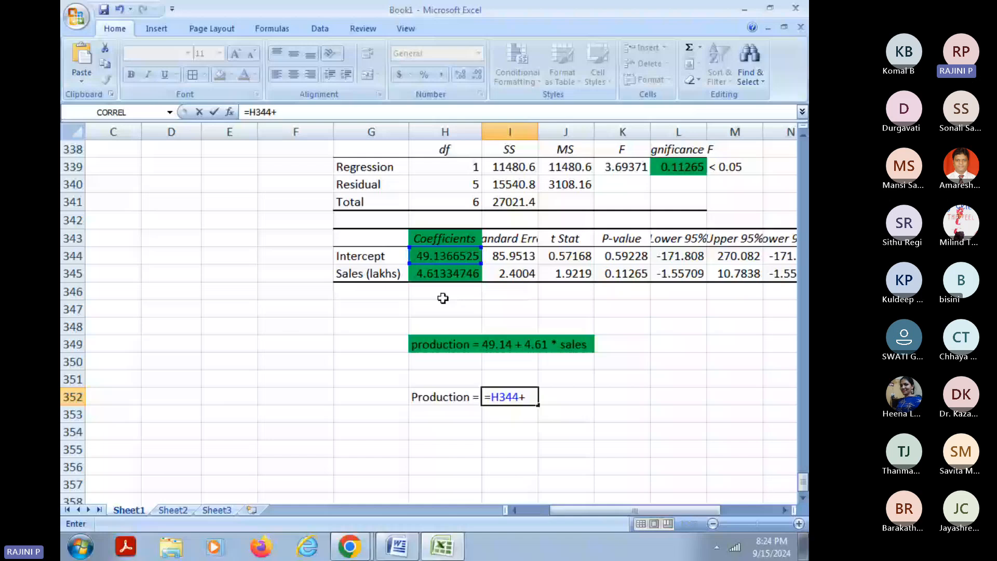
click(448, 276)
text(* )
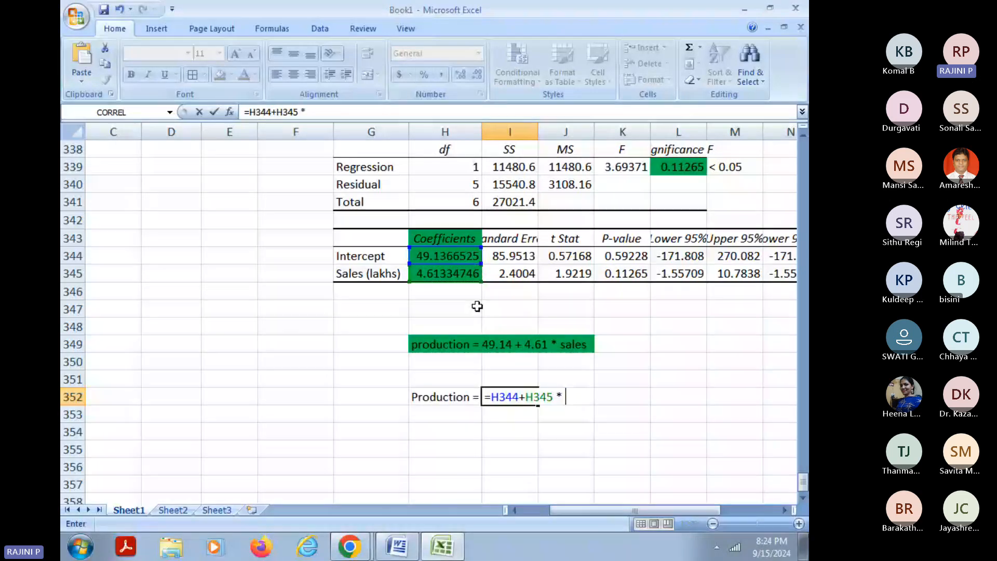
text(100)
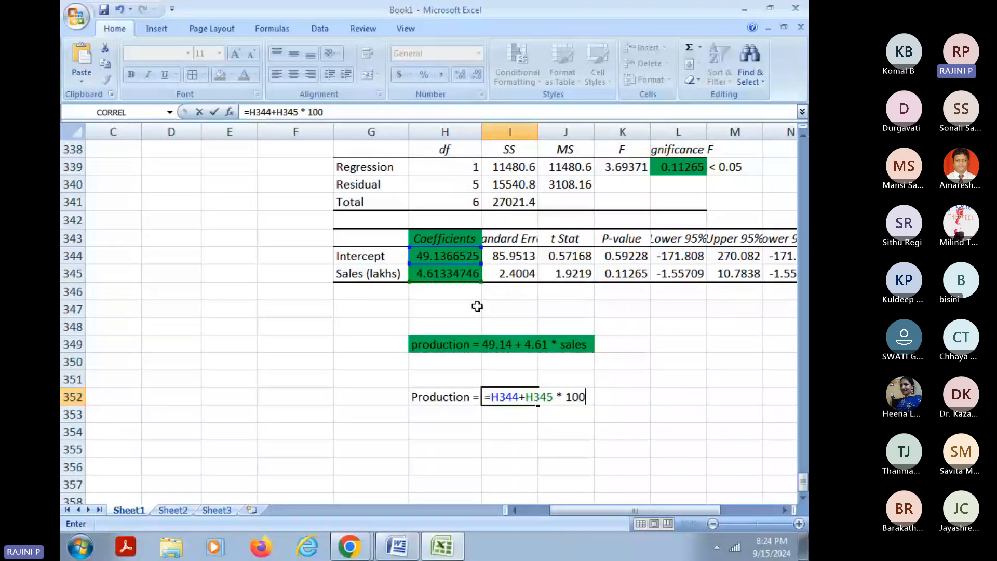
key(Return)
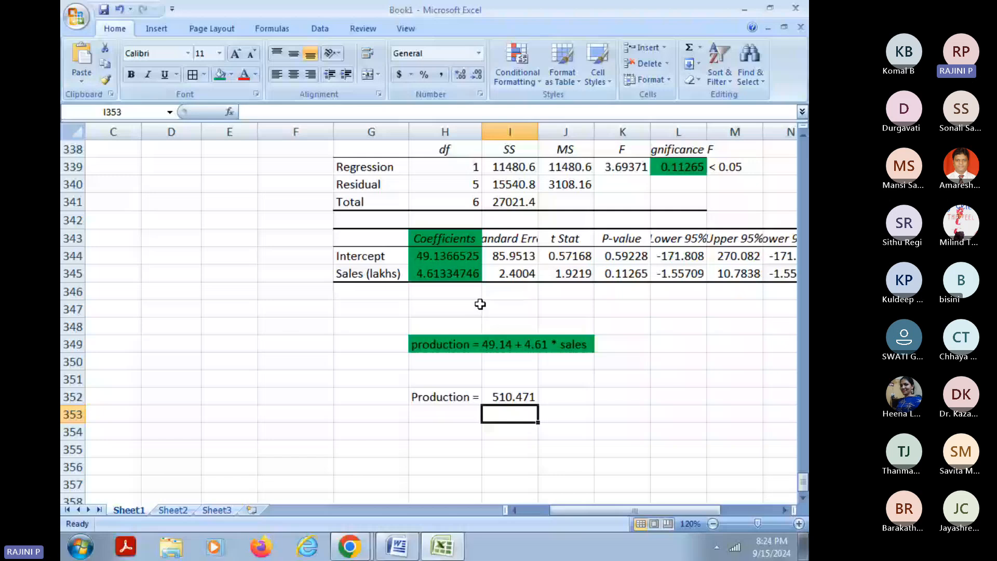
Step: Switch to the Word document, reread question 15 and the exercises after it, and return to Excel
click(398, 547)
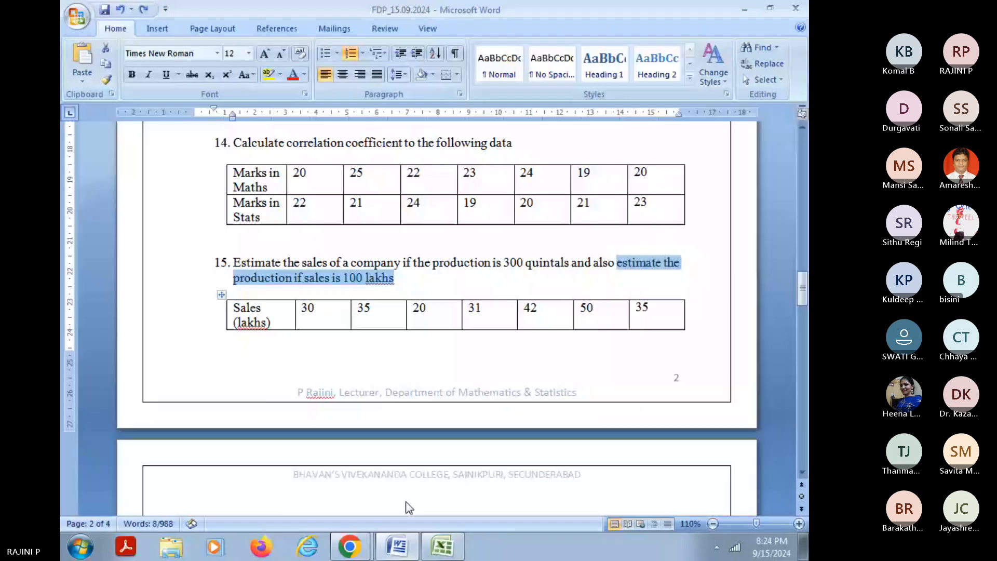
scroll(537, 334, down, 4)
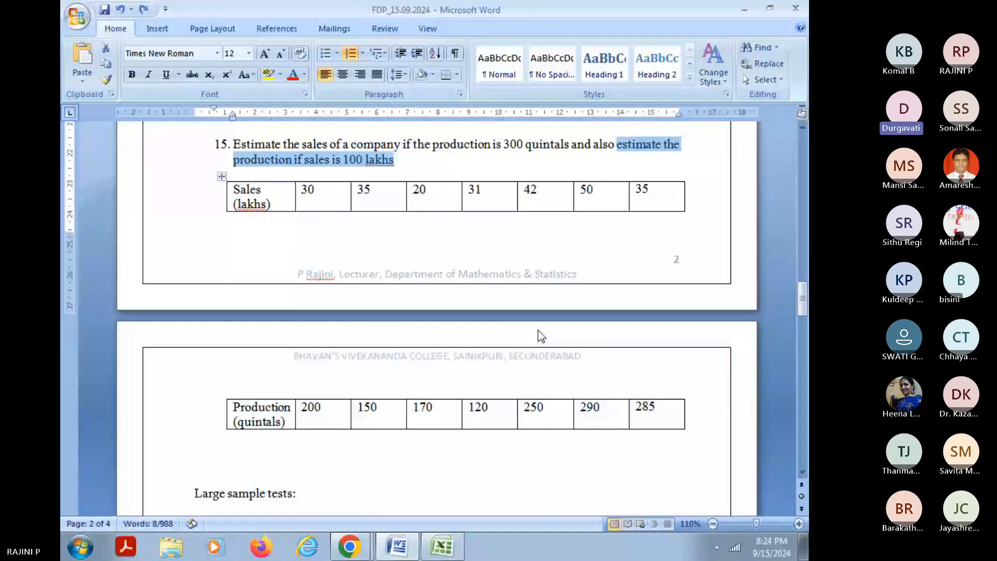
scroll(430, 280, up, 4)
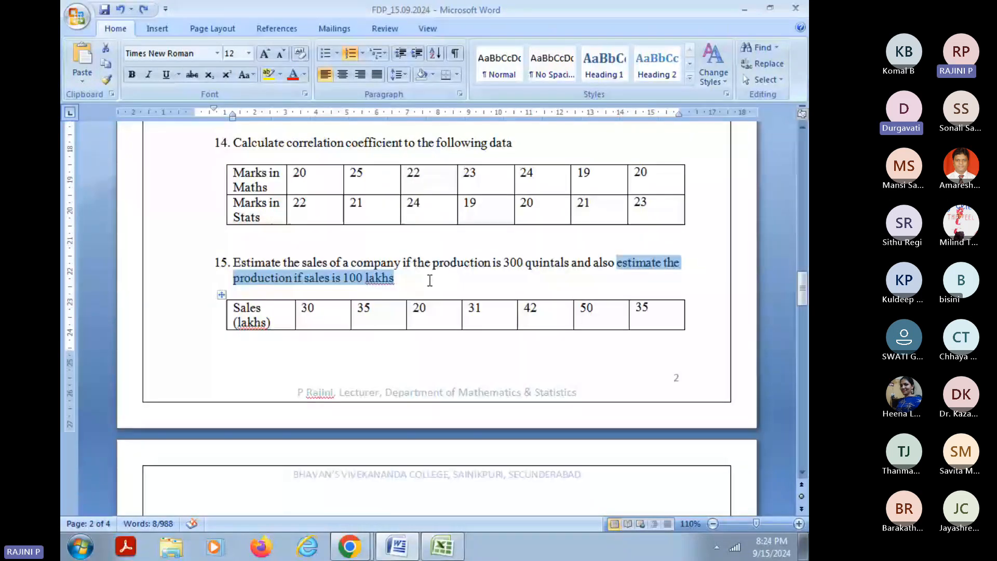
click(430, 280)
scroll(458, 327, down, 4)
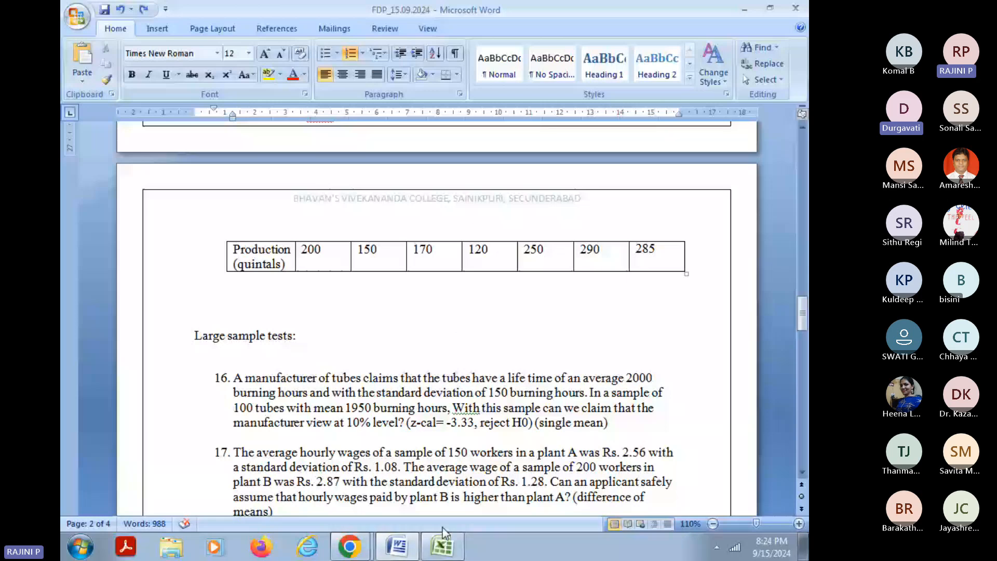
click(442, 547)
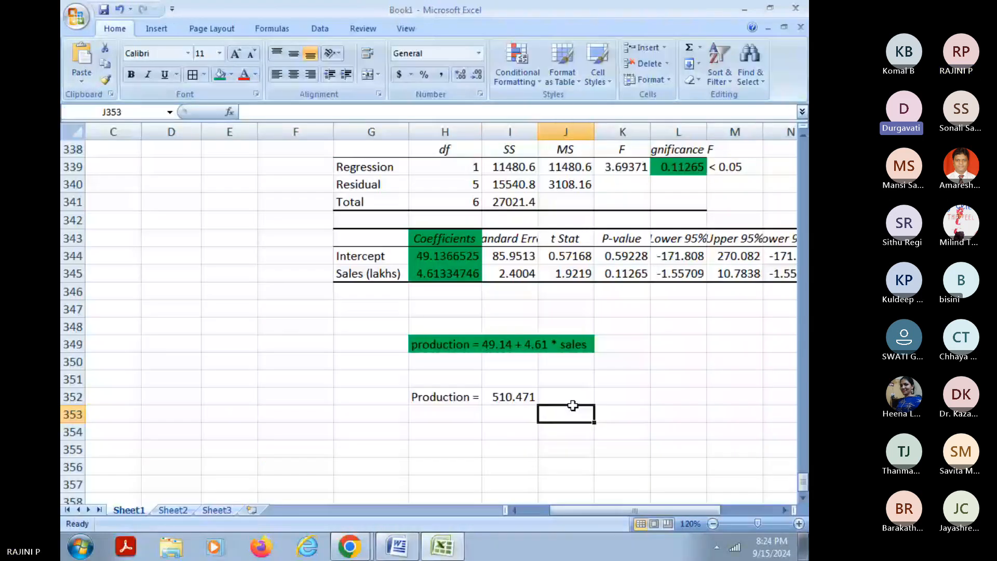
Step: Review the production-on-sales regression output, and return to the vertical sales and production table at C271:D278
key(Down)
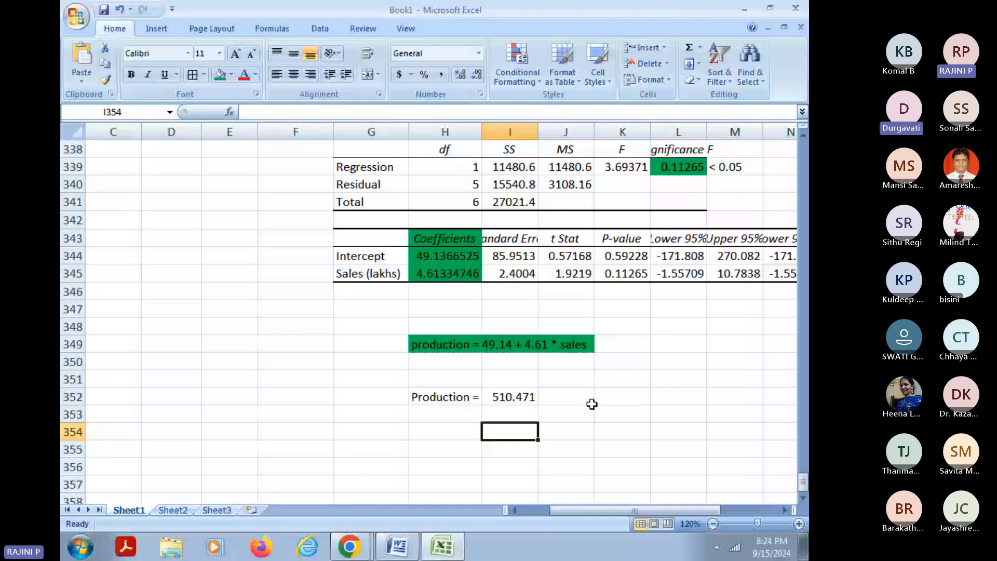
scroll(308, 335, up, 1)
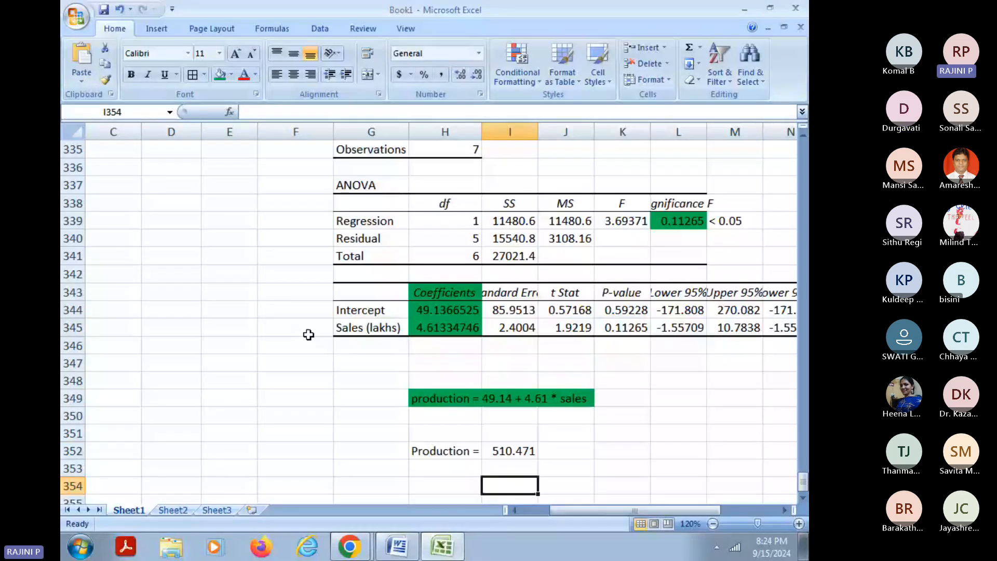
scroll(309, 334, up, 4)
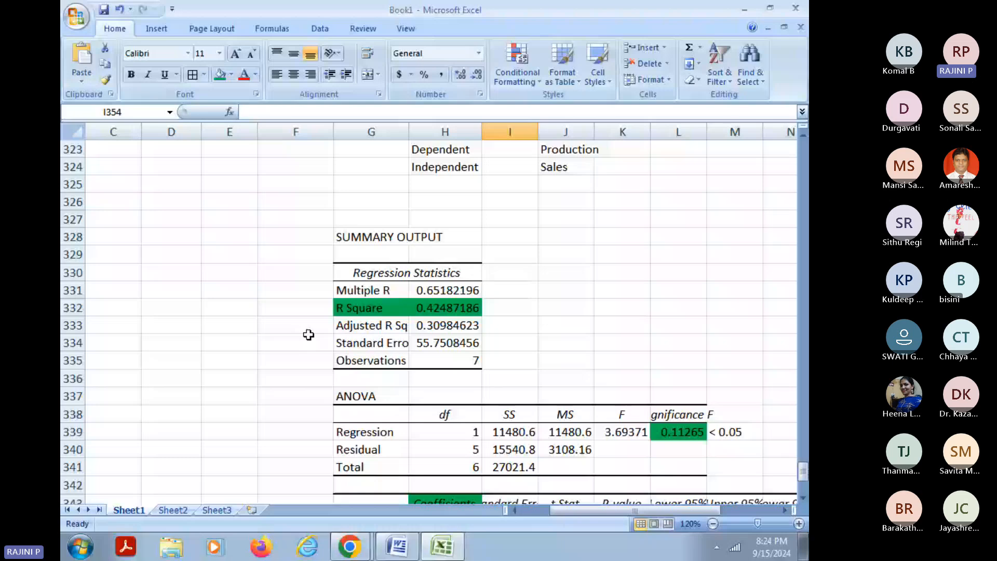
scroll(309, 334, down, 4)
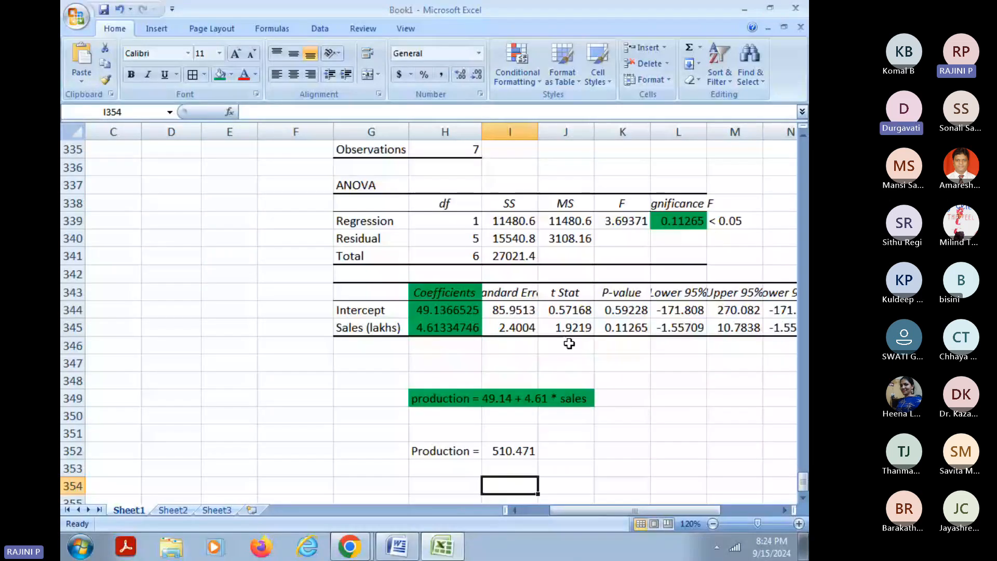
scroll(480, 480, left, 2)
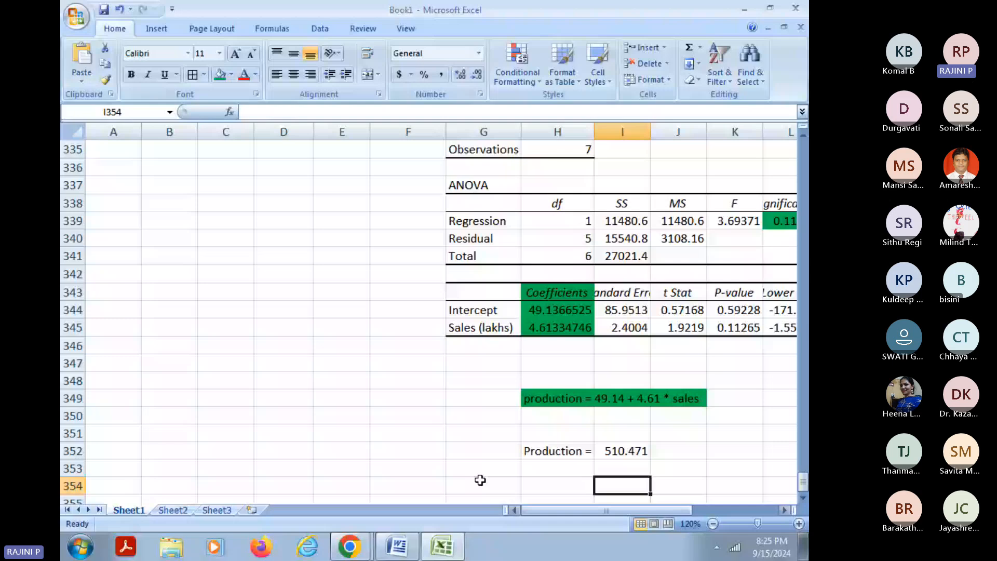
drag(226, 421, 300, 483)
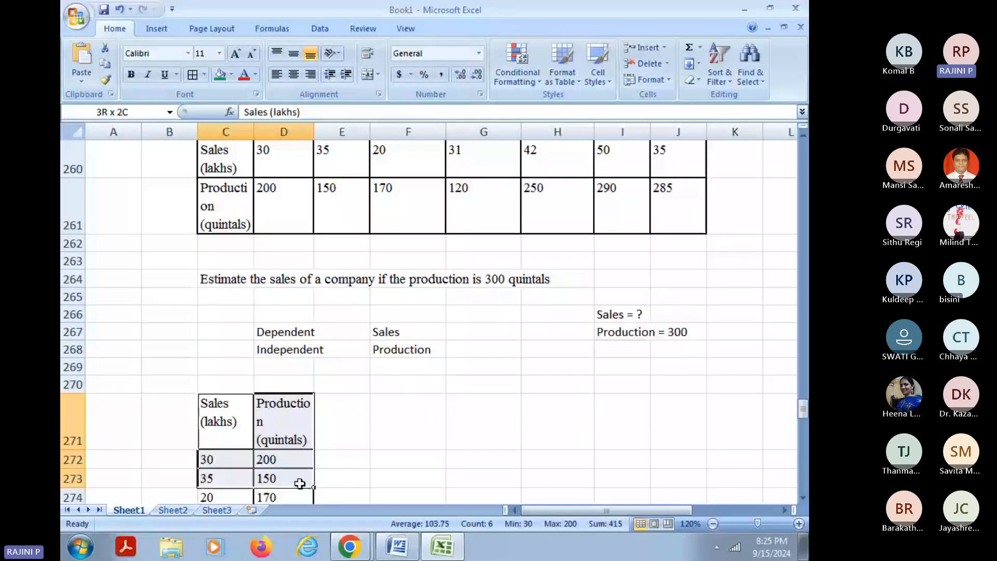
scroll(290, 255, down, 2)
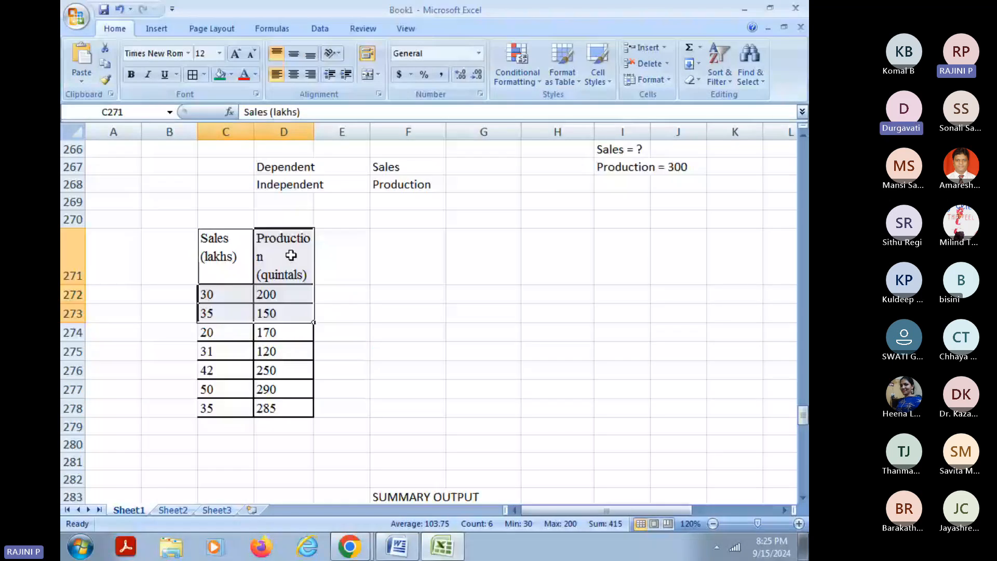
click(342, 256)
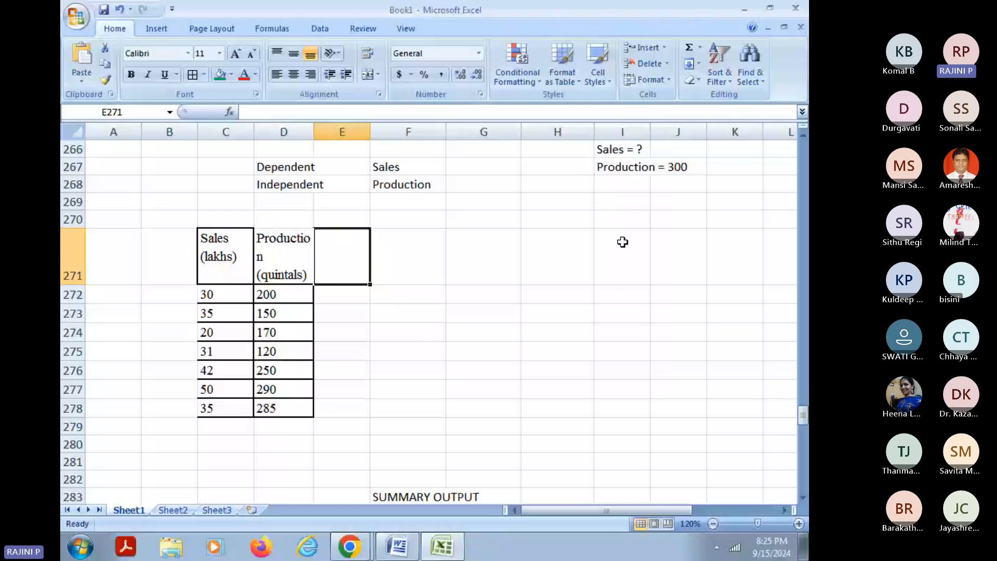
text(Wages)
key(Return)
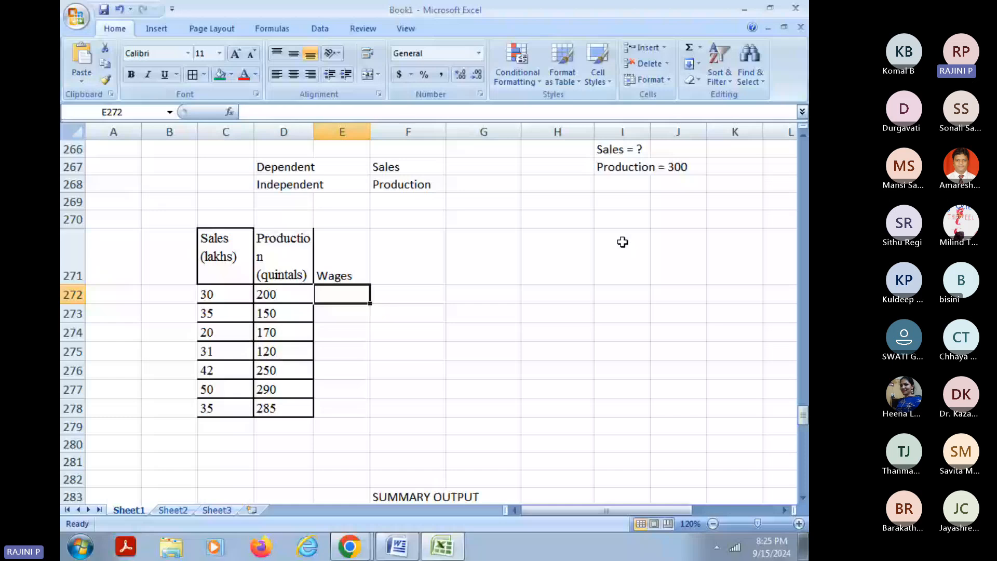
key(ctrl+z)
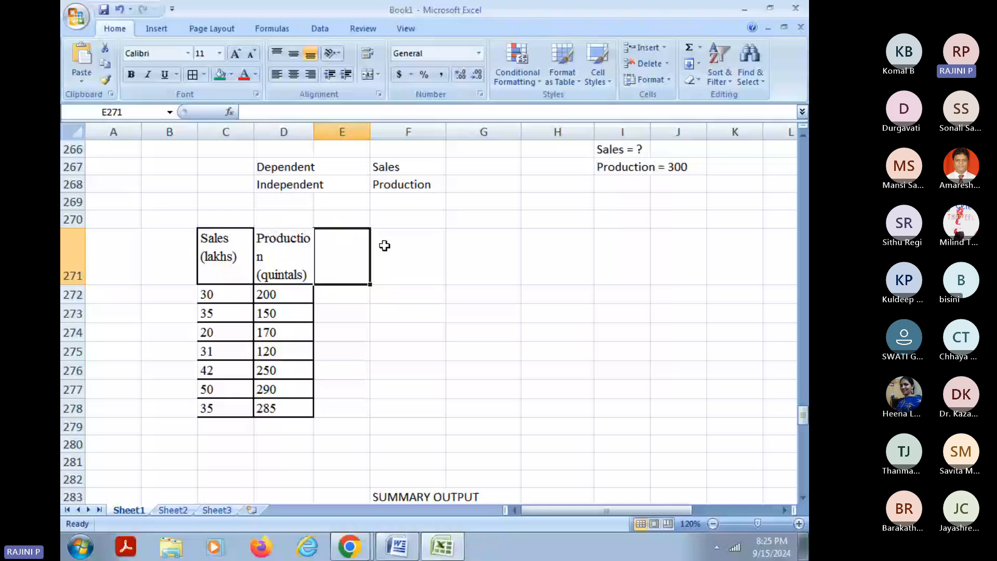
Step: Add a "No of hours" column in E271:E278 with 10, 15, 20, 25, 12, 13 and 15, and apply thin borders to C271:E278
text(No of hours)
key(Return)
text(10)
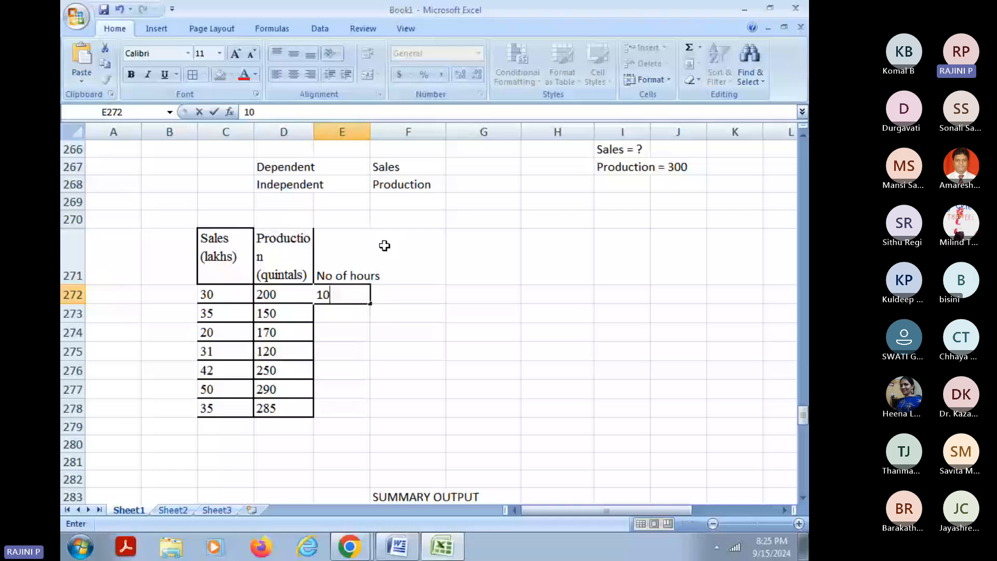
key(Return)
text(15 20 25 12 13 15)
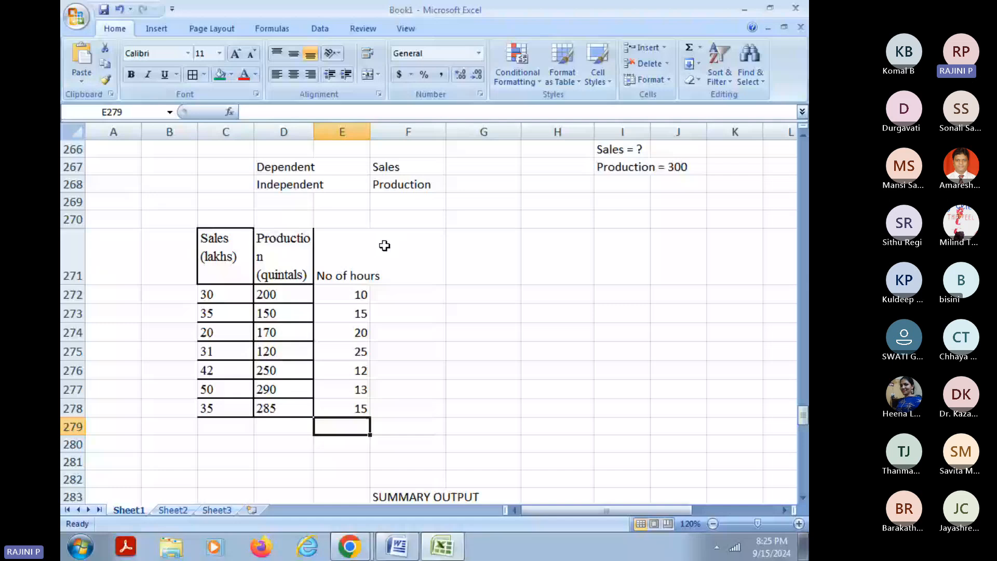
drag(224, 255, 358, 409)
click(176, 74)
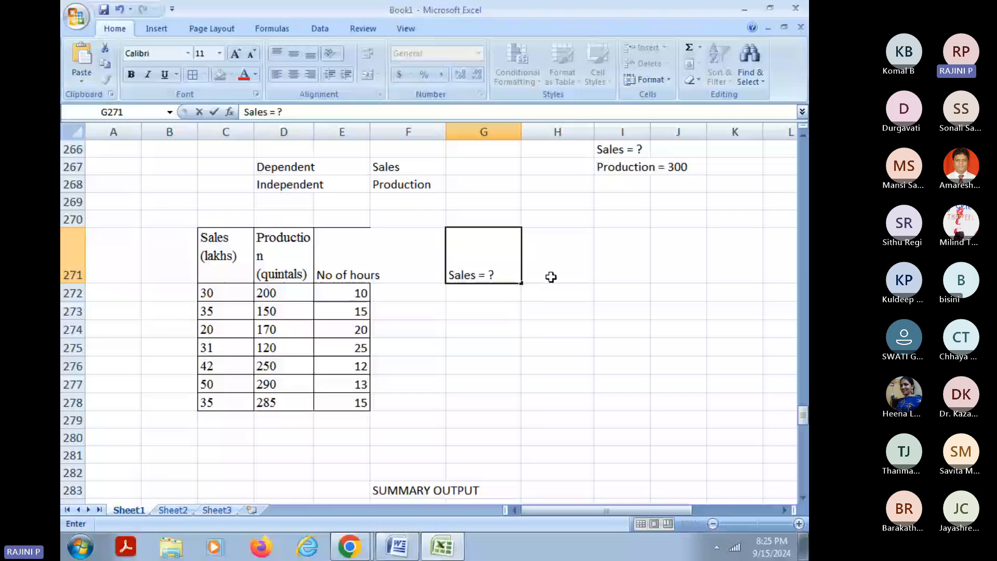
Step: Write the estimation problem "Sales = ?", "Production = 350" and "No. of hours = 18" in G271:G273 beside the table
key(Return)
text(Production = 35)
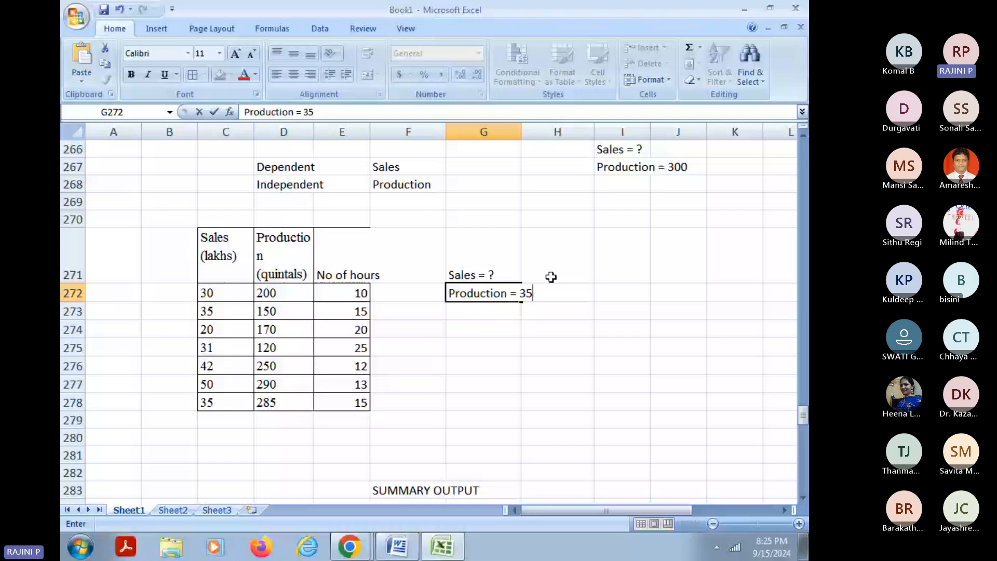
text(0)
key(Return)
text(No. of hours)
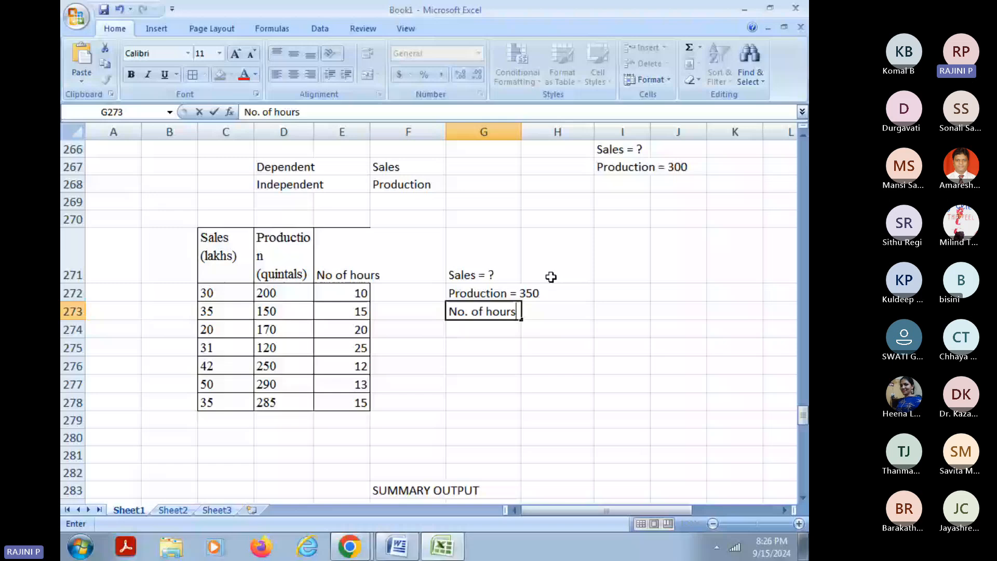
text(= 18)
click(486, 270)
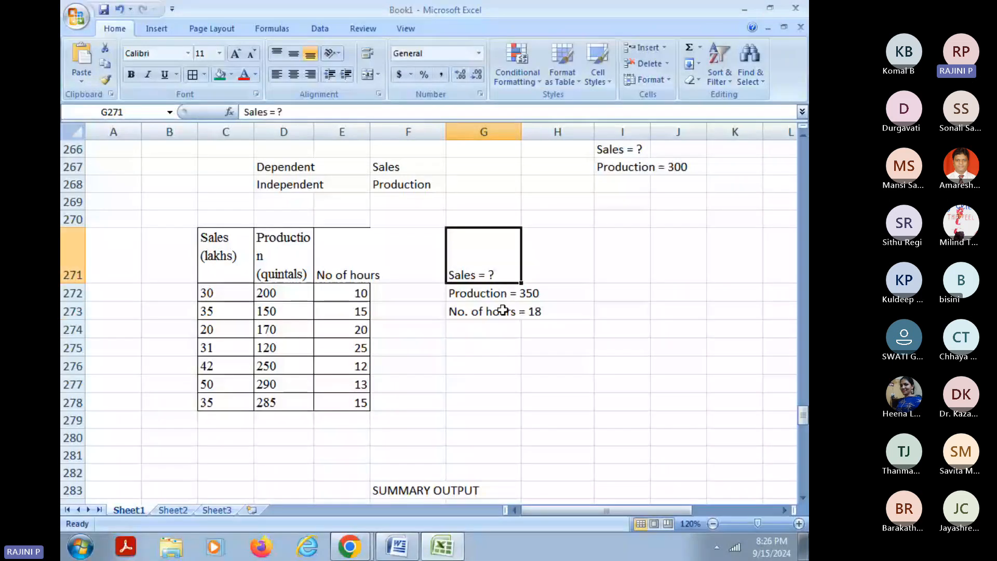
drag(493, 293, 493, 312)
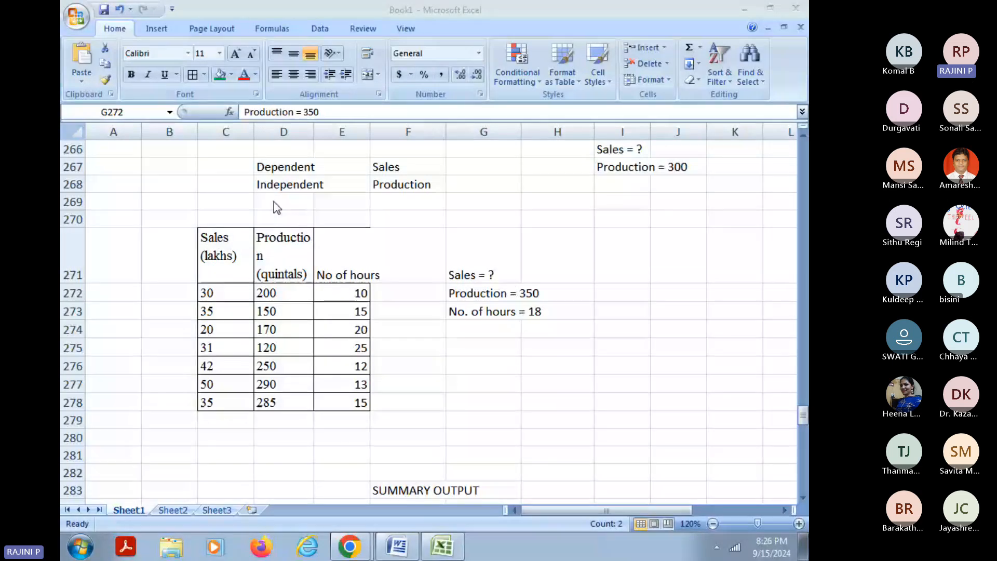
Step: Set up a Regression analysis with Y range C271:C278 and the production and hours columns D271:E278 as X range
click(321, 28)
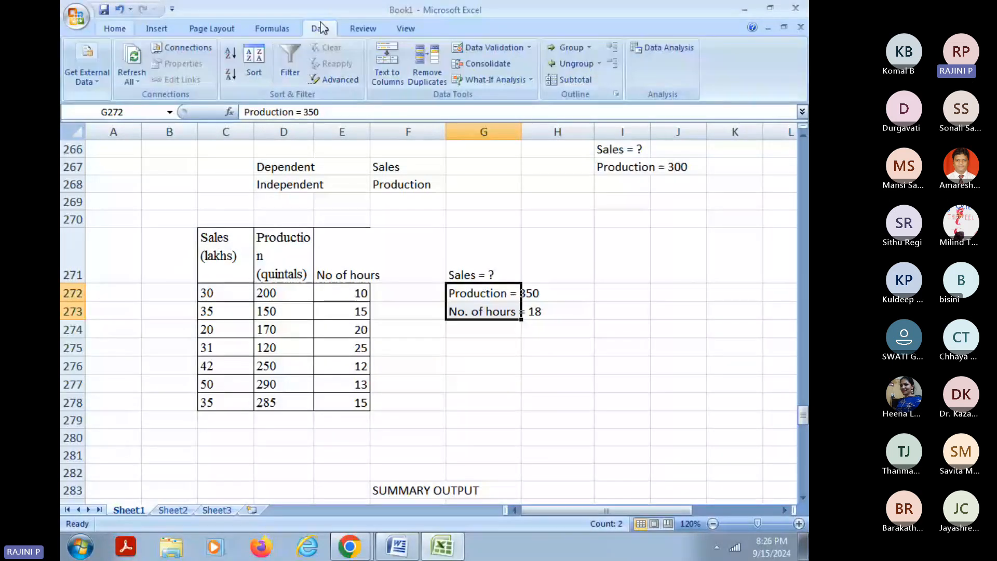
click(666, 48)
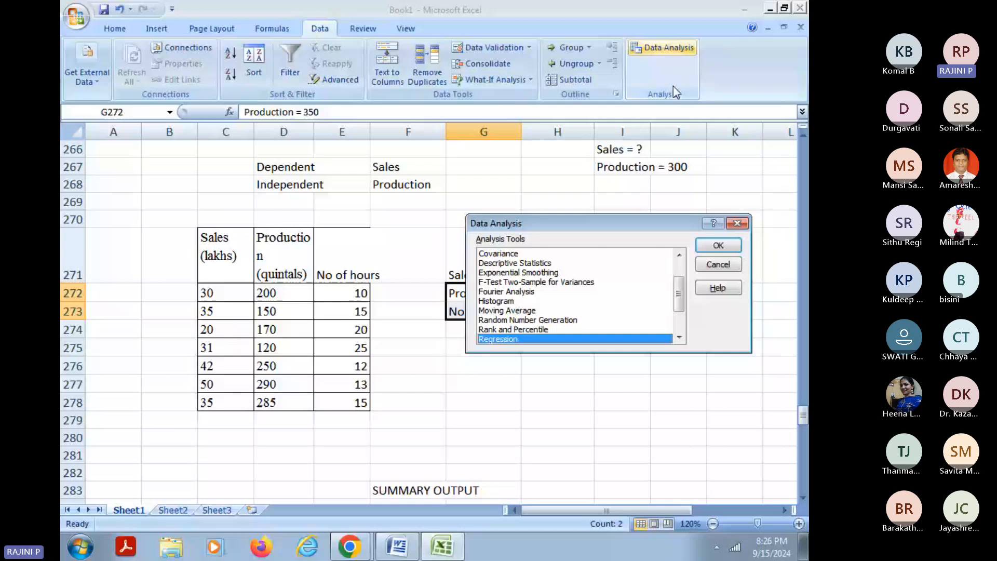
double_click(547, 338)
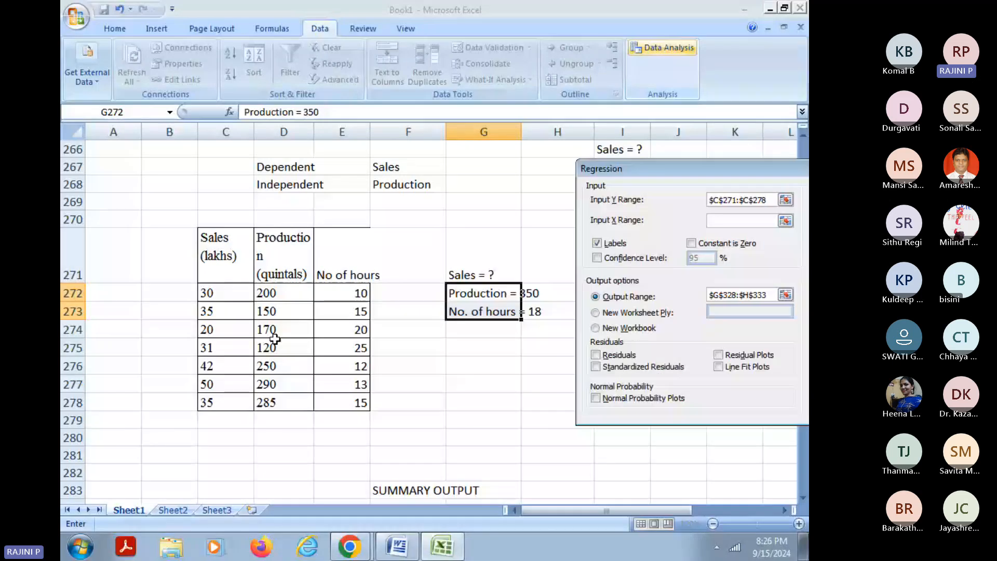
click(282, 267)
drag(283, 267, 344, 401)
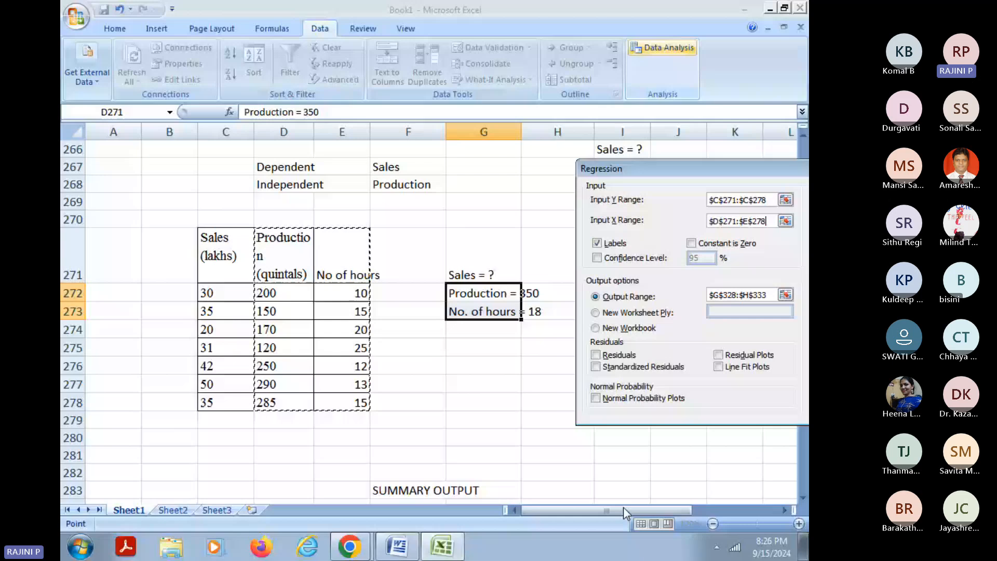
Step: Run the regression with its output range at E360:F366, and check the resulting coefficients and regression statistics
mouse_move(623, 507)
mouse_down()
mouse_move(645, 503)
mouse_move(630, 503)
mouse_up()
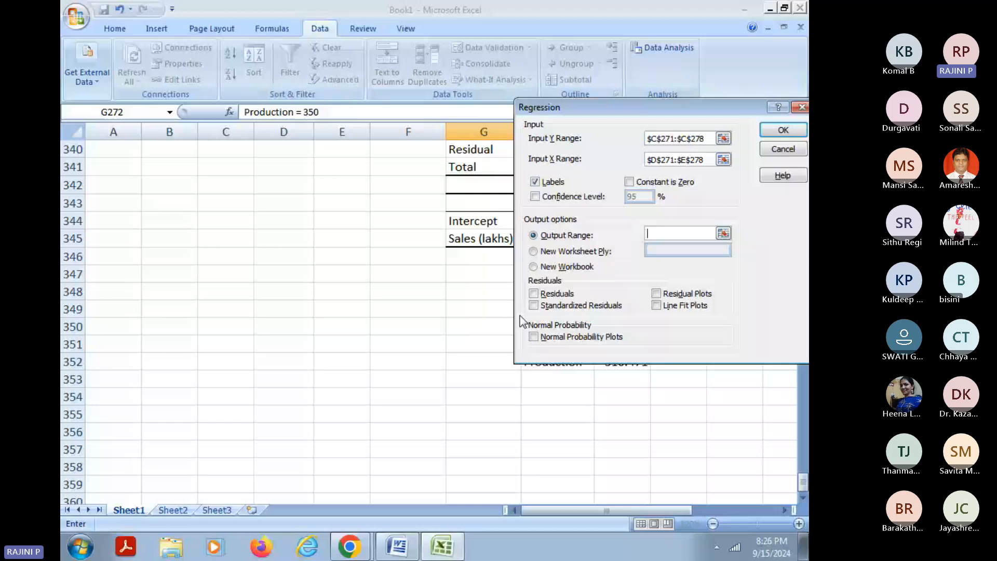
scroll(364, 260, down, 5)
drag(322, 234, 423, 350)
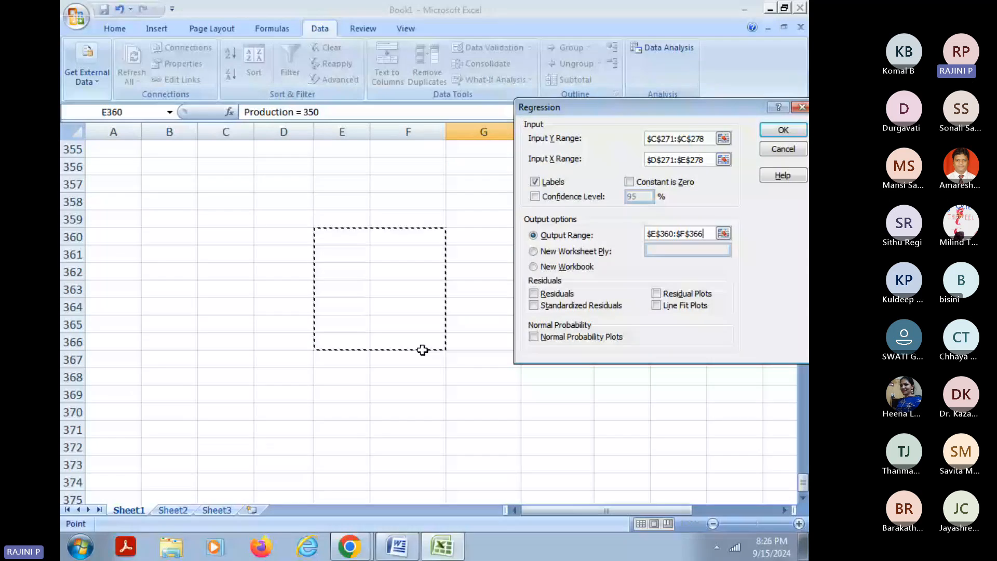
click(783, 130)
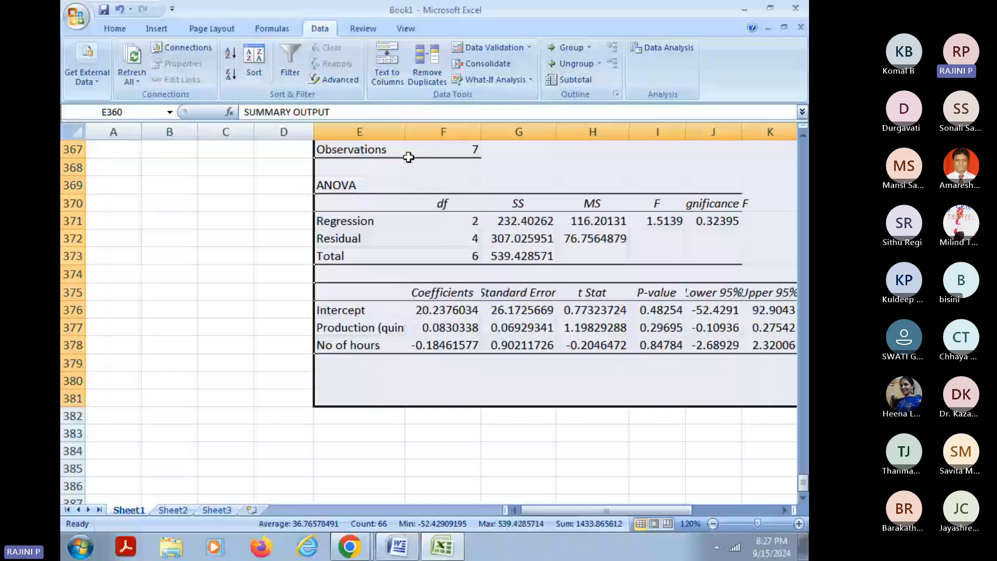
click(442, 345)
scroll(387, 327, up, 4)
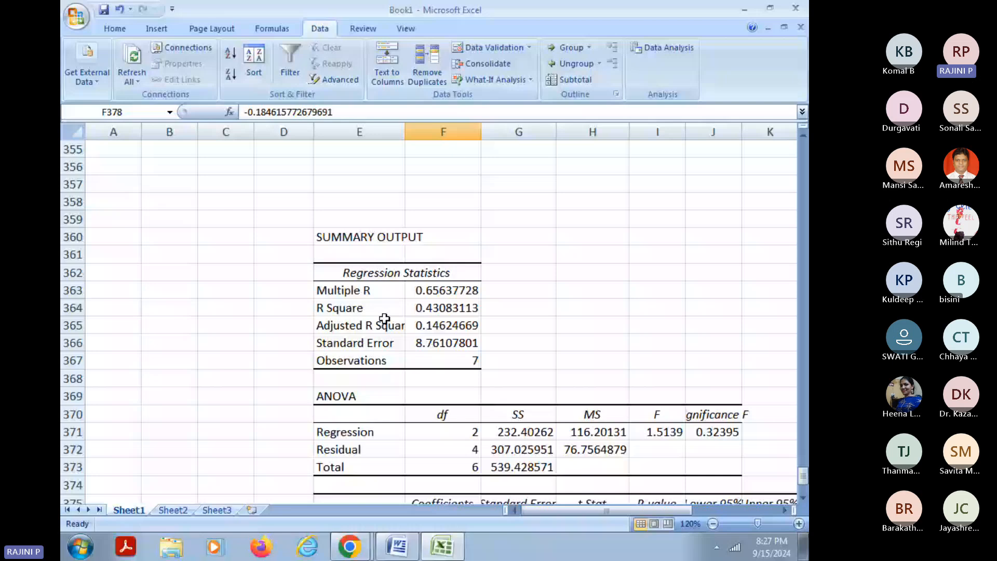
Step: Write the general multiple regression equation "Y = a + b1x1 + b2x2" in E381 below the coefficients table
scroll(384, 319, down, 6)
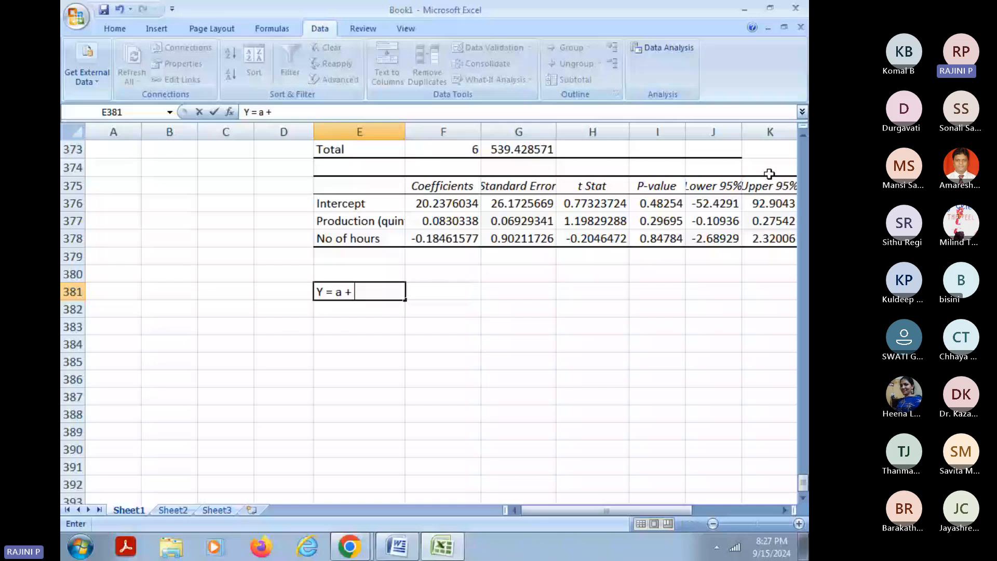
text(b1x1 + b2x2)
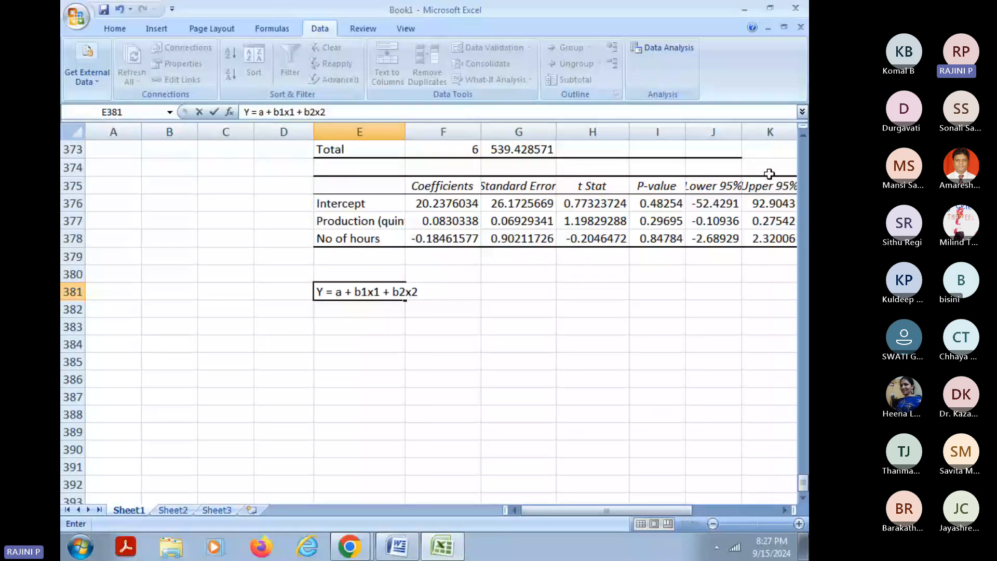
click(398, 325)
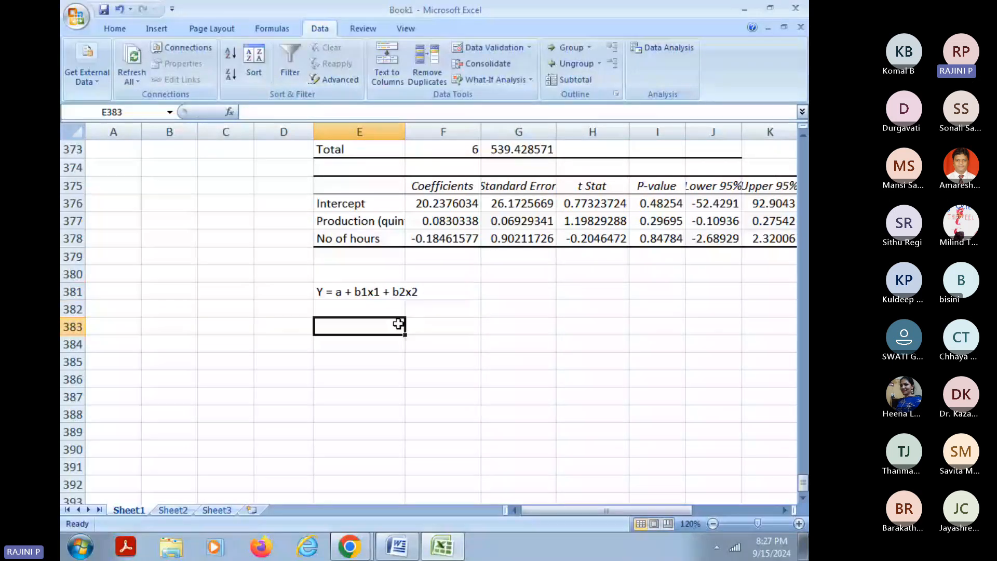
double_click(367, 292)
drag(368, 292, 418, 292)
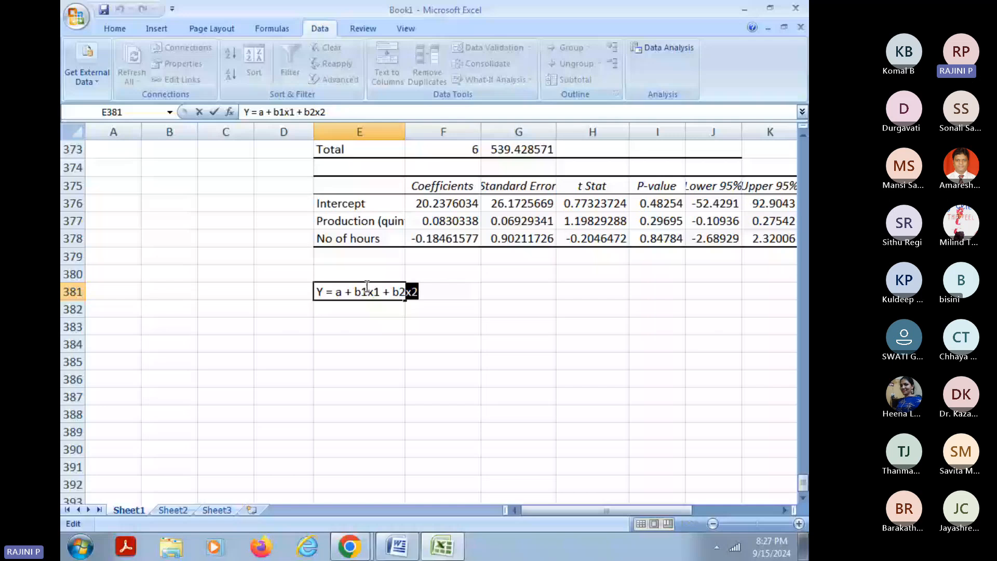
Step: Write the fitted equation "Sales = 20.24 + 0.083 * Production + (-0.185) * No. od hours" in F383
click(443, 327)
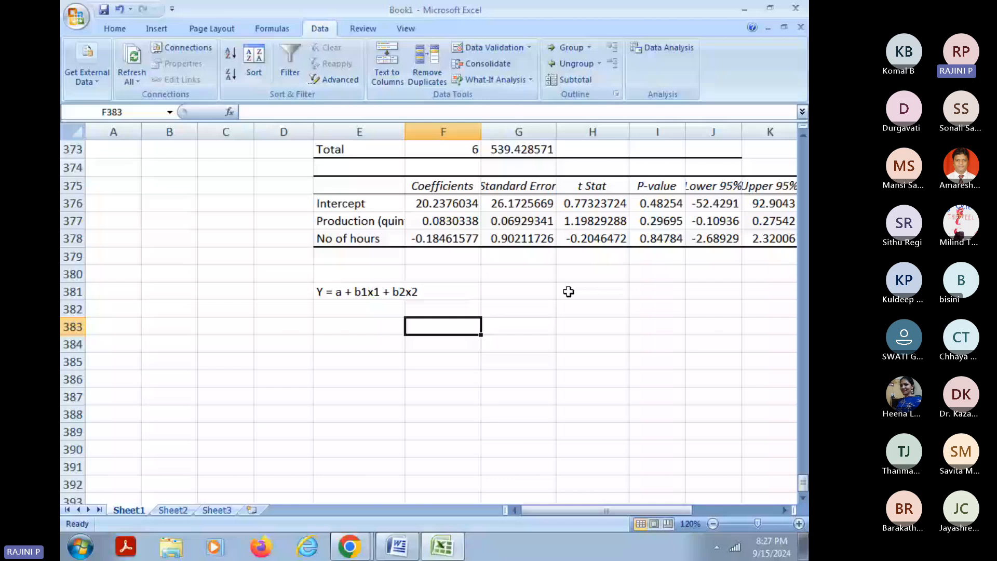
text(Sales = 20.)
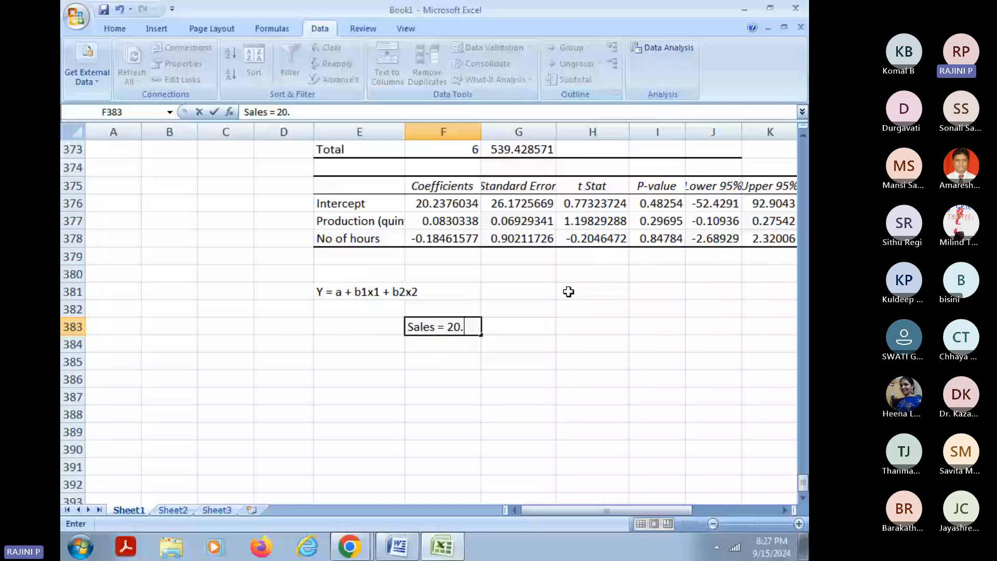
text(24 + 0.08)
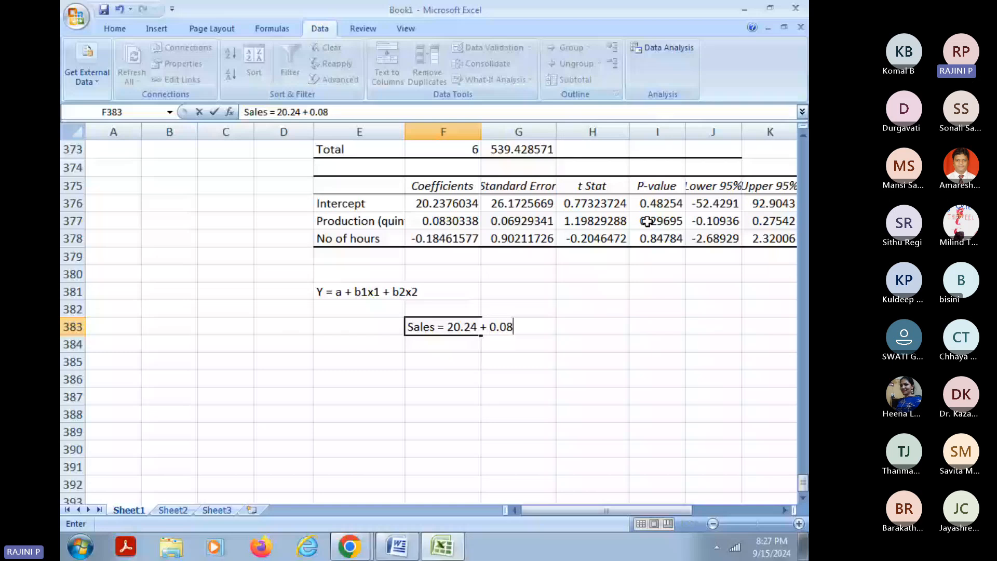
text(3 * Production)
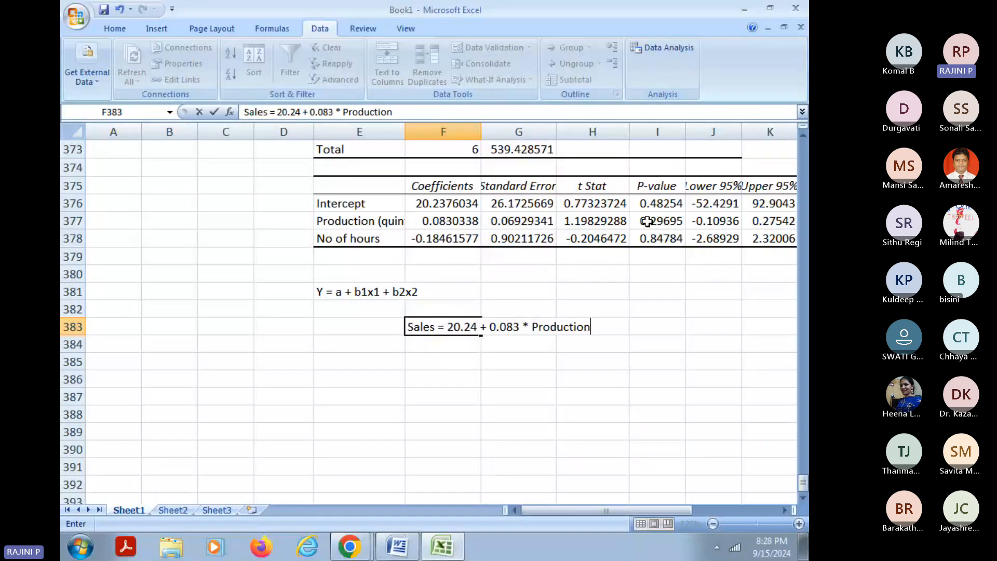
text( +)
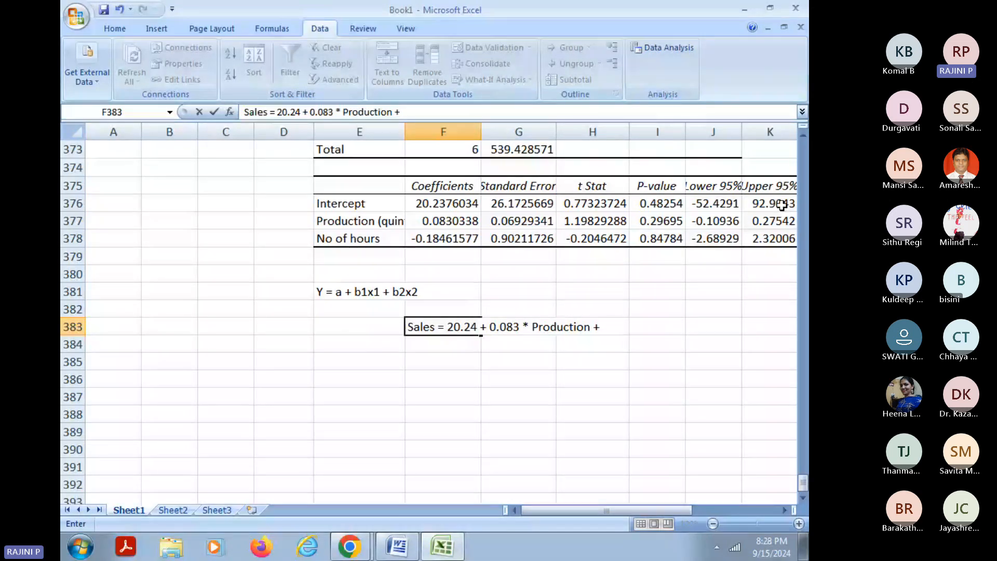
text((-0.)
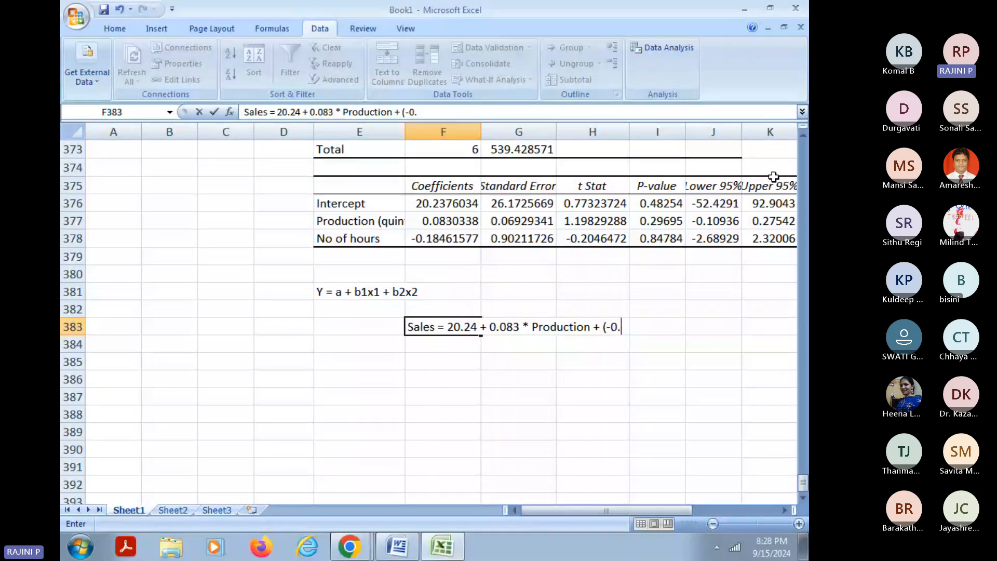
text(185)
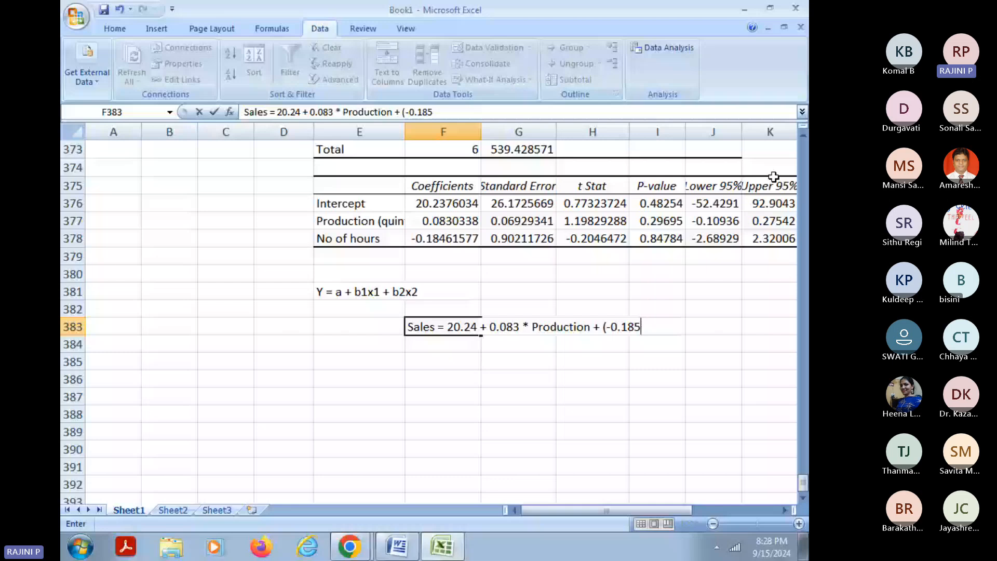
text() * N)
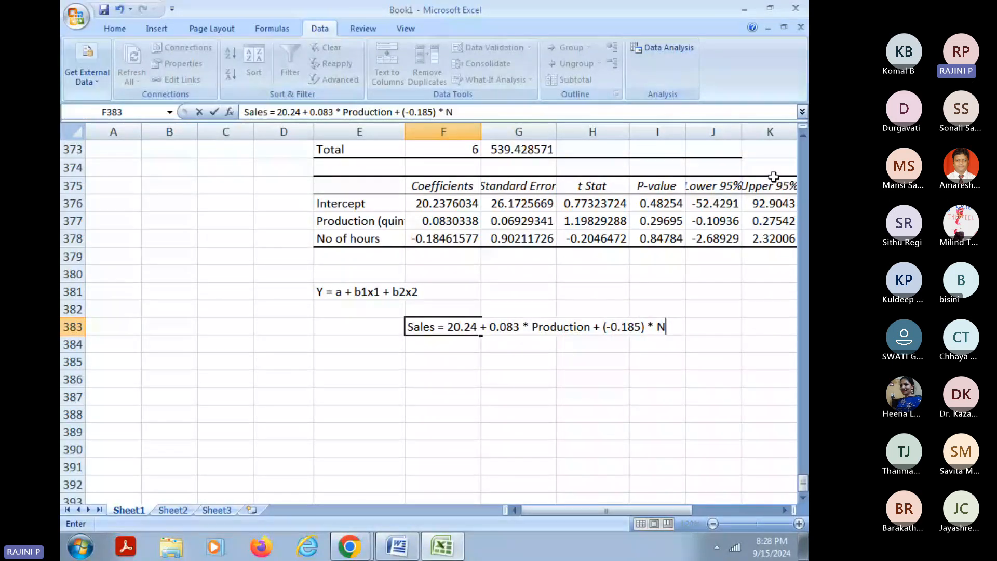
text(o. od ho)
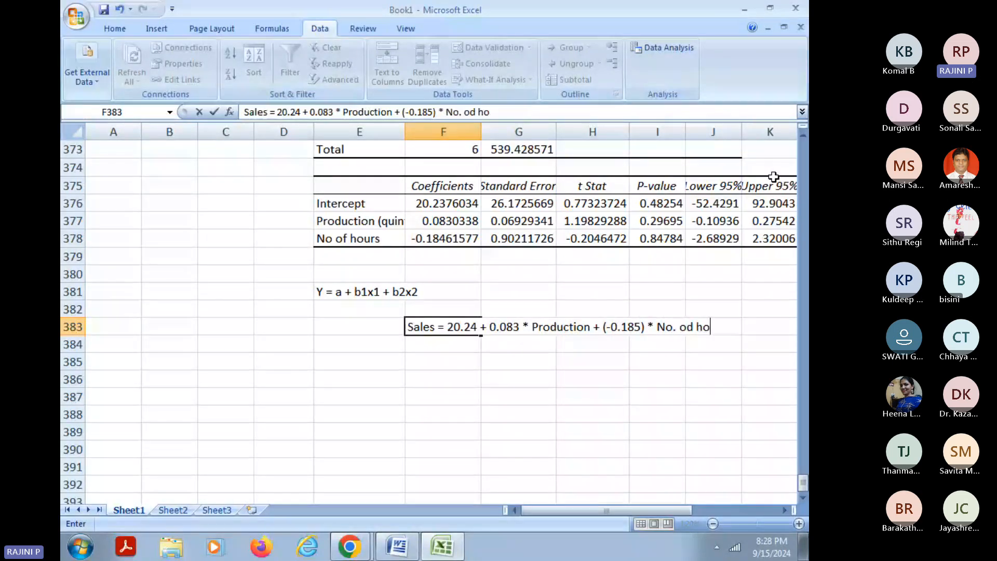
text(urs)
Step: Fill the fitted sales equation's cells in row 383, from column F to K, with green
scroll(774, 177, down, 1)
drag(441, 273, 753, 269)
click(115, 29)
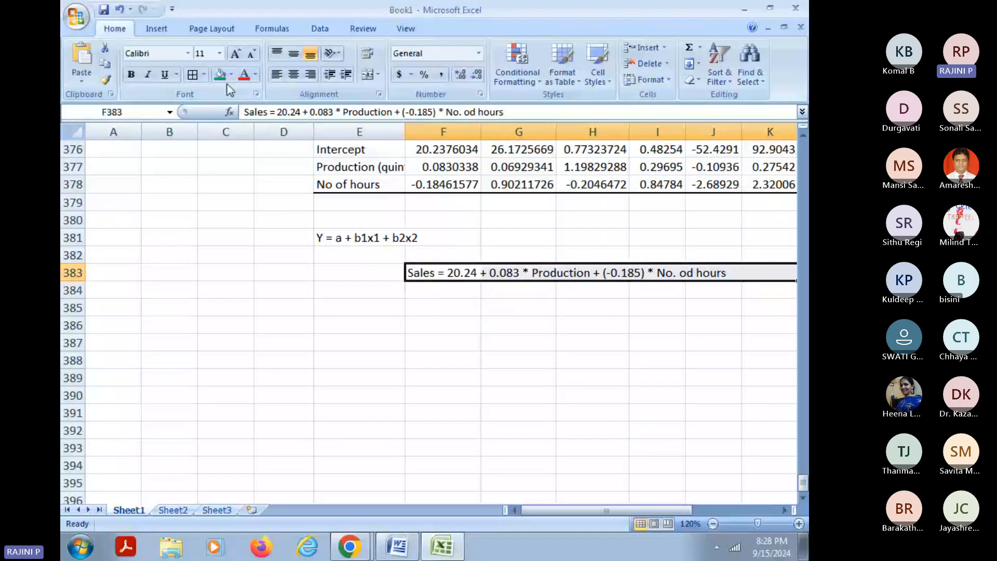
click(221, 74)
Step: Label F386 as "Sales =" for the estimate below the fitted equation
click(457, 325)
text(Sales)
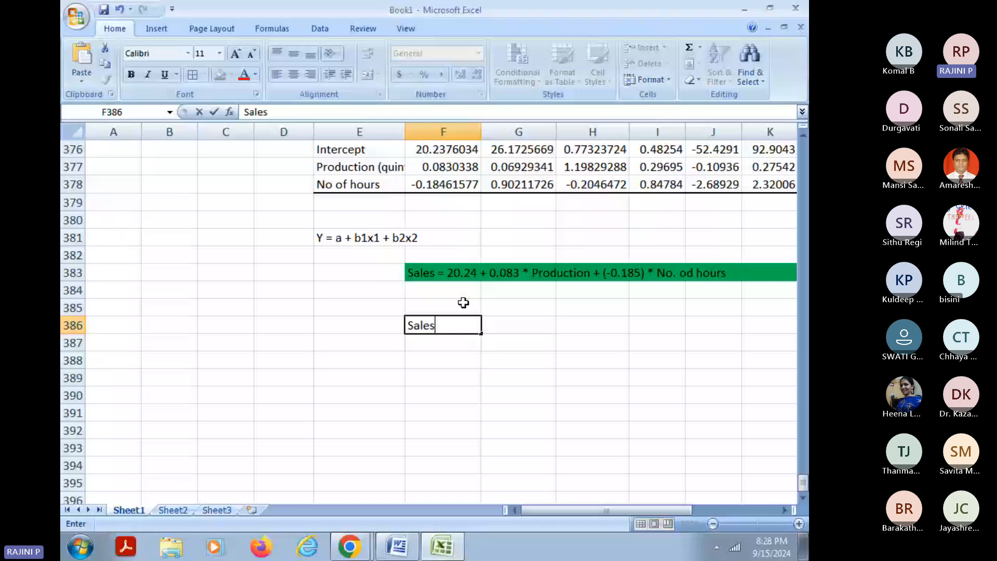
text(=)
key(Tab)
Step: Calculate the estimated sales in G386 with =F376+F377*350 + F378* 18 and check the formula against the equation
text(=)
scroll(463, 302, up, 2)
click(446, 256)
text(+)
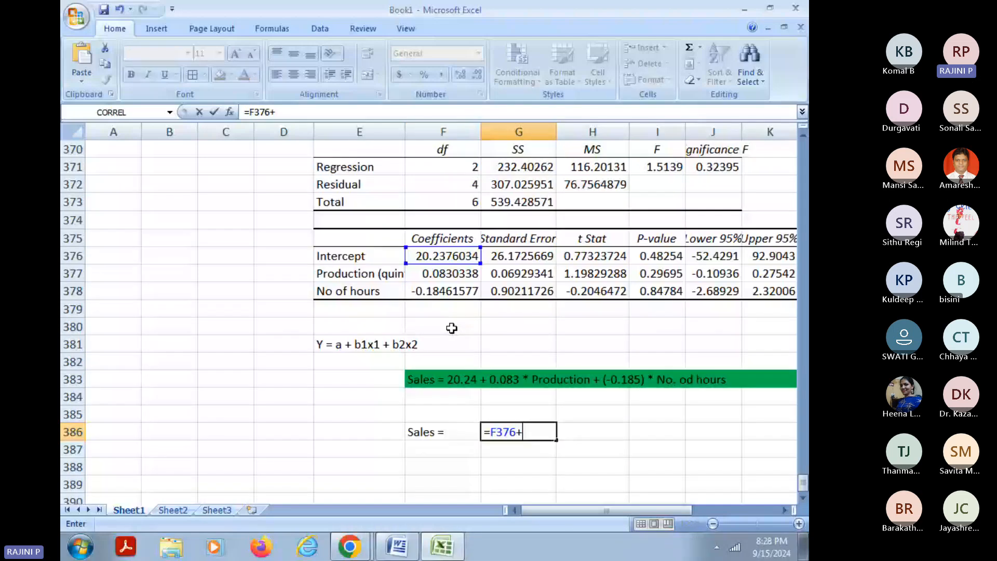
text(F377*1)
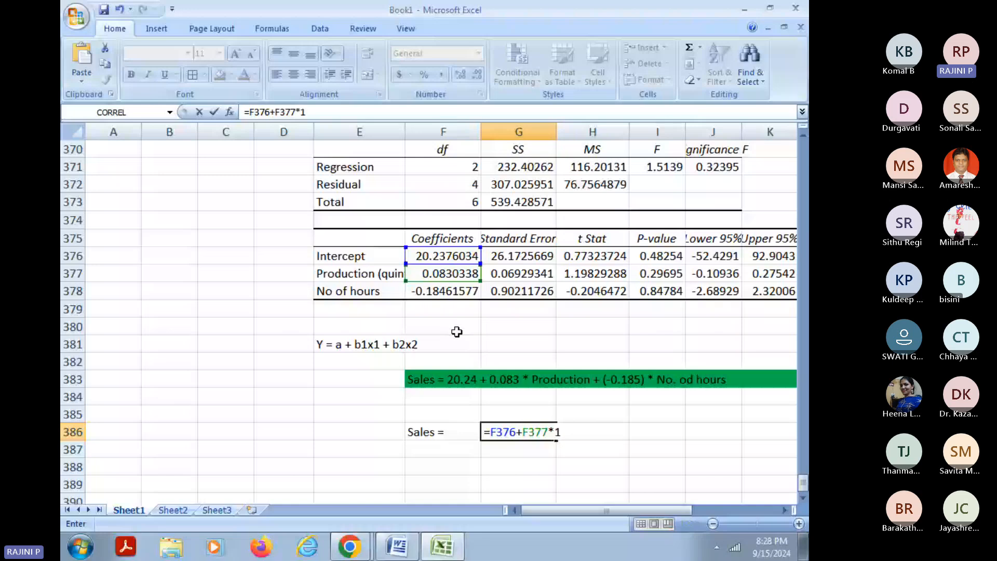
key(BackSpace)
text(350 +)
click(464, 291)
text(* 18)
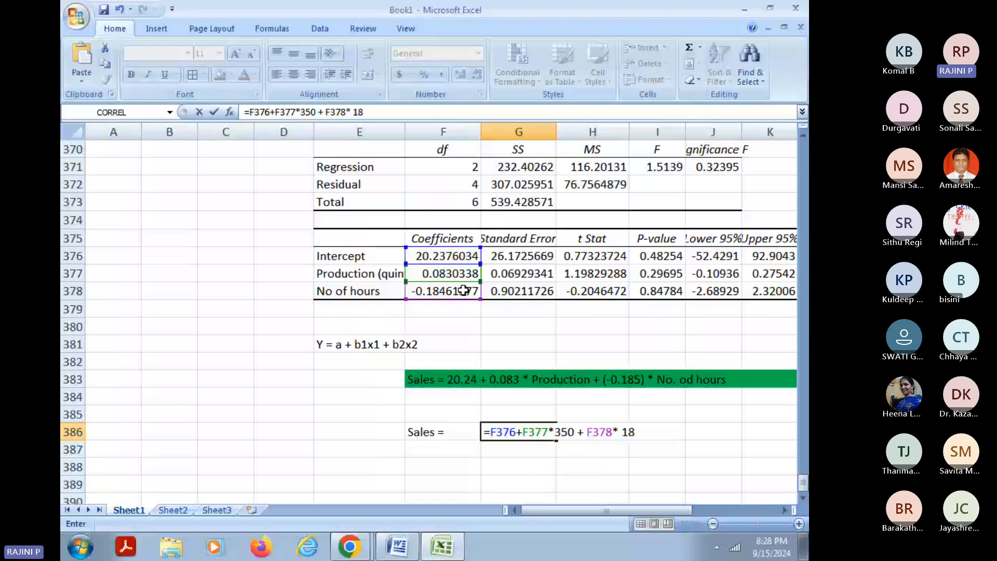
click(554, 466)
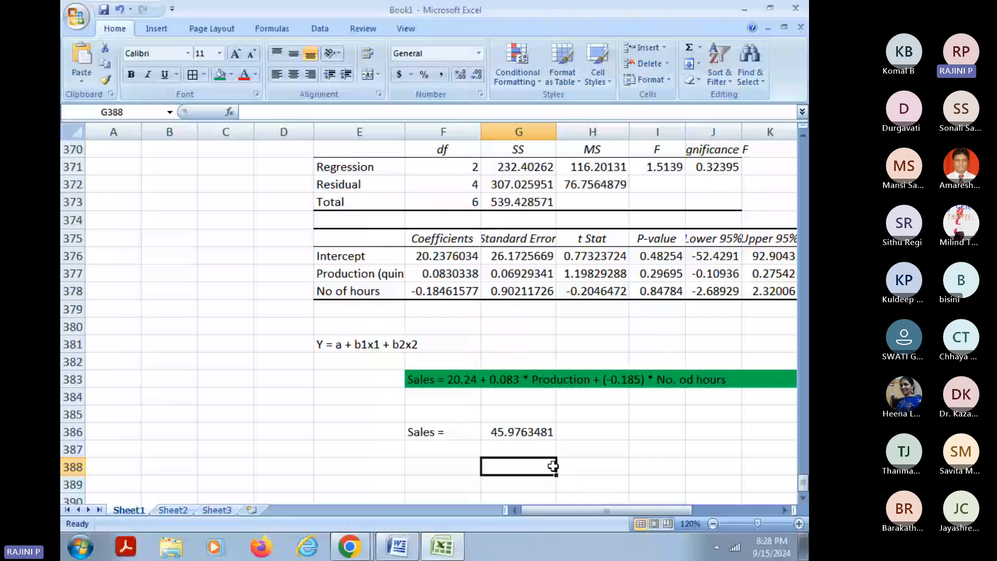
click(507, 431)
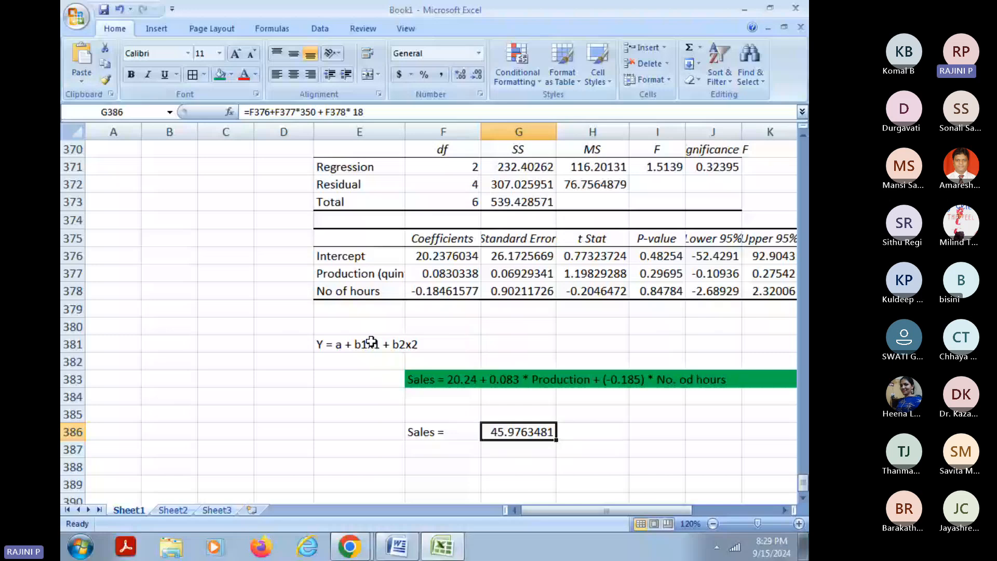
click(519, 344)
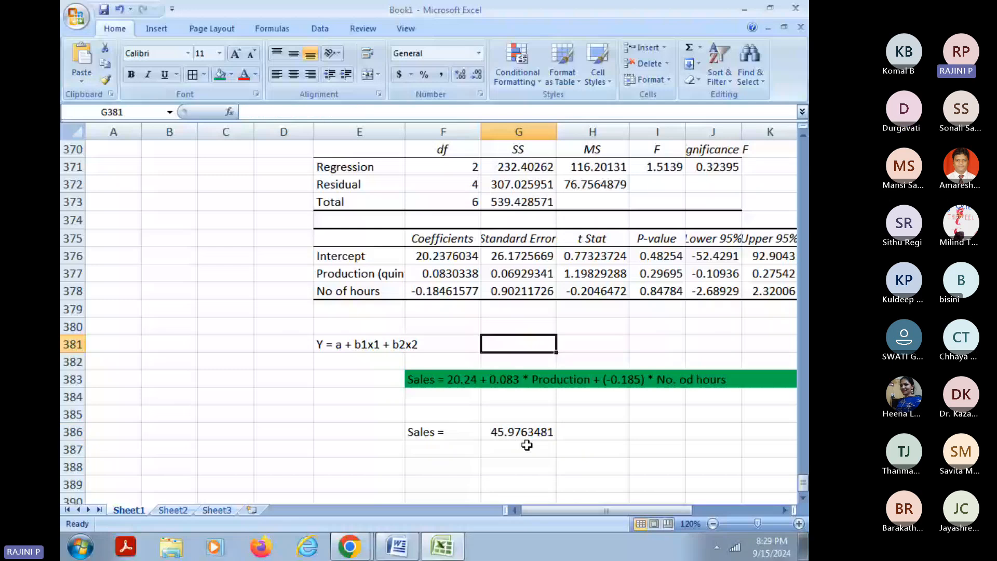
scroll(526, 445, down, 1)
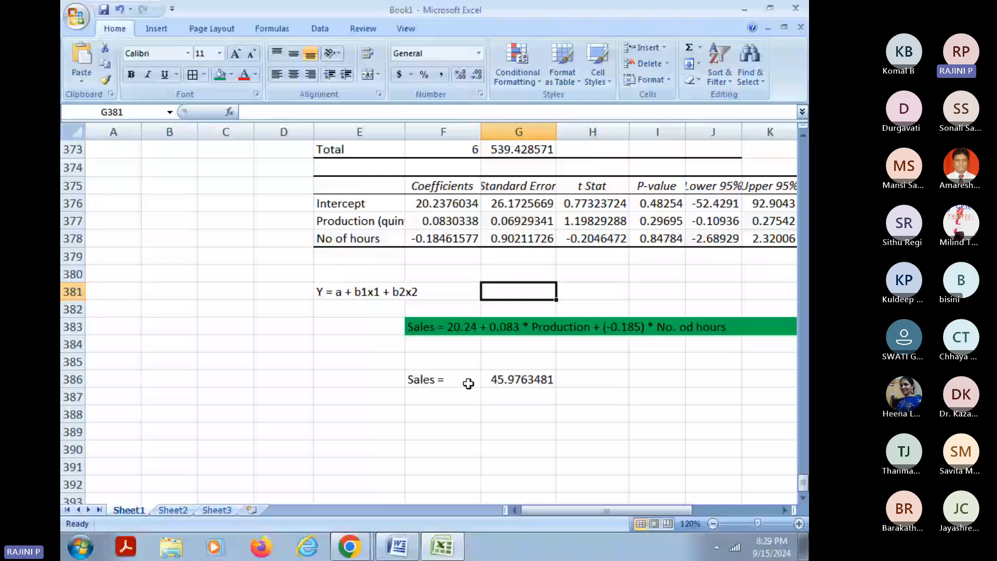
Step: Switch to the Word document FDP_15.09.2024 and read through question 18 on the IQs of 10 boys
key(alt+Tab)
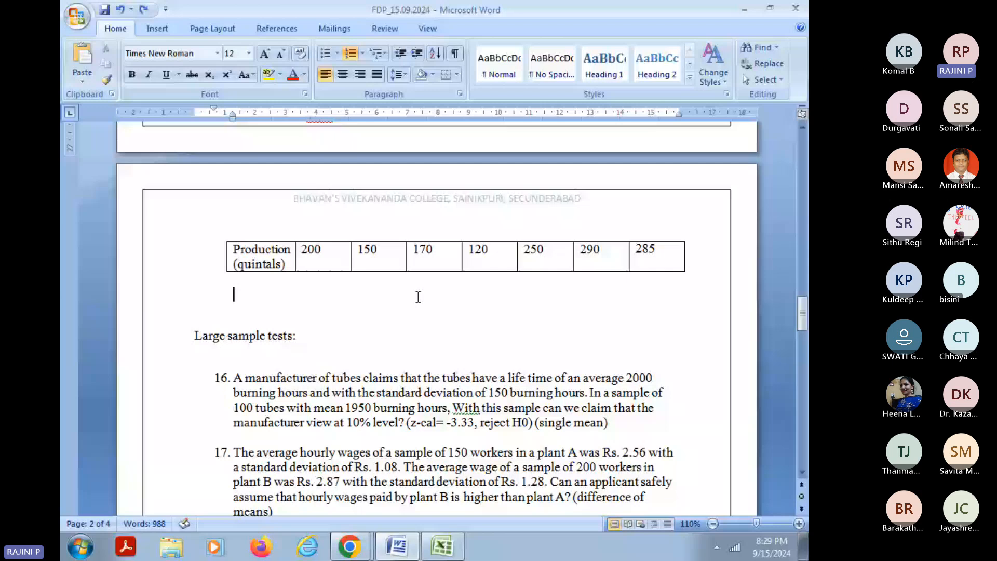
click(427, 297)
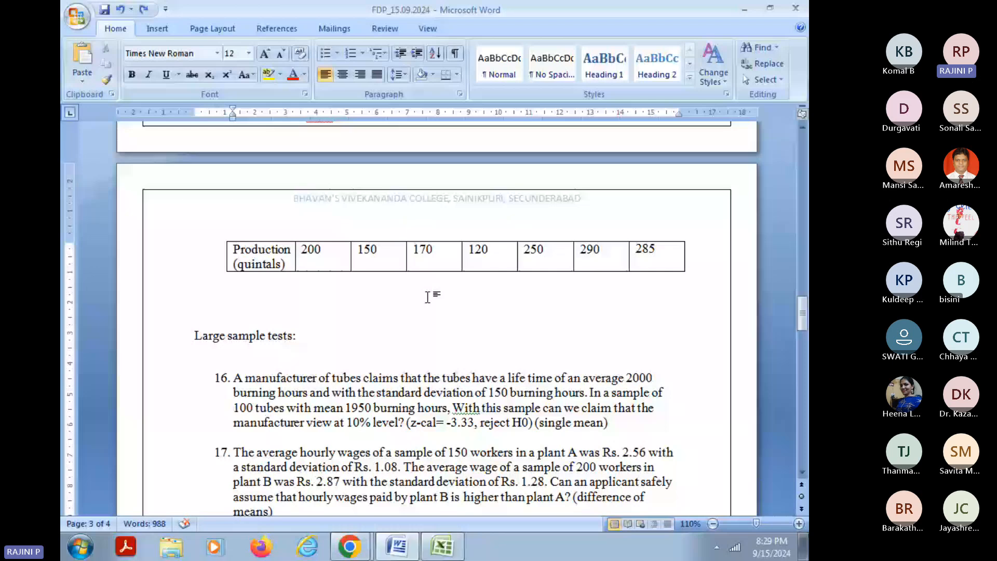
scroll(449, 231, down, 8)
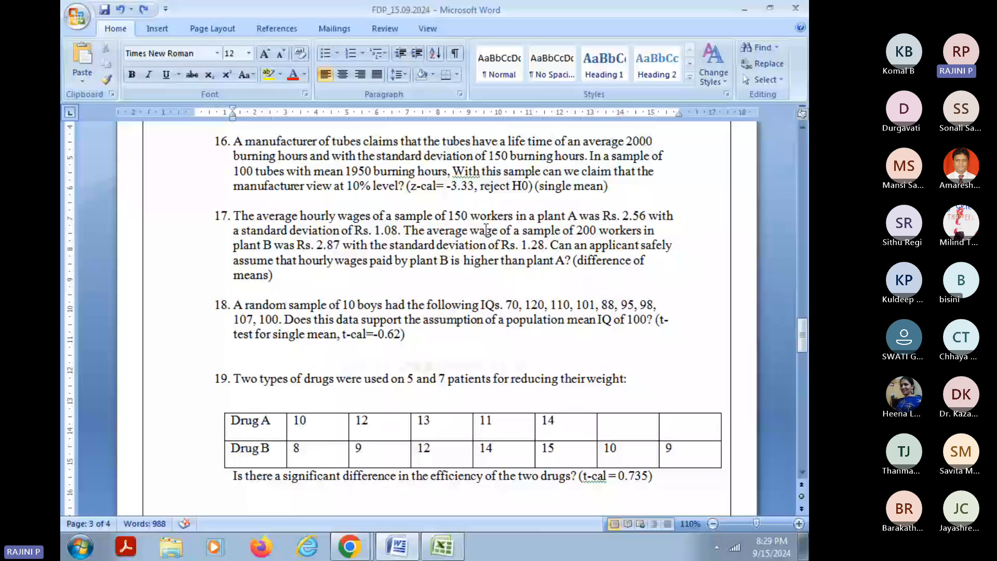
scroll(486, 230, down, 4)
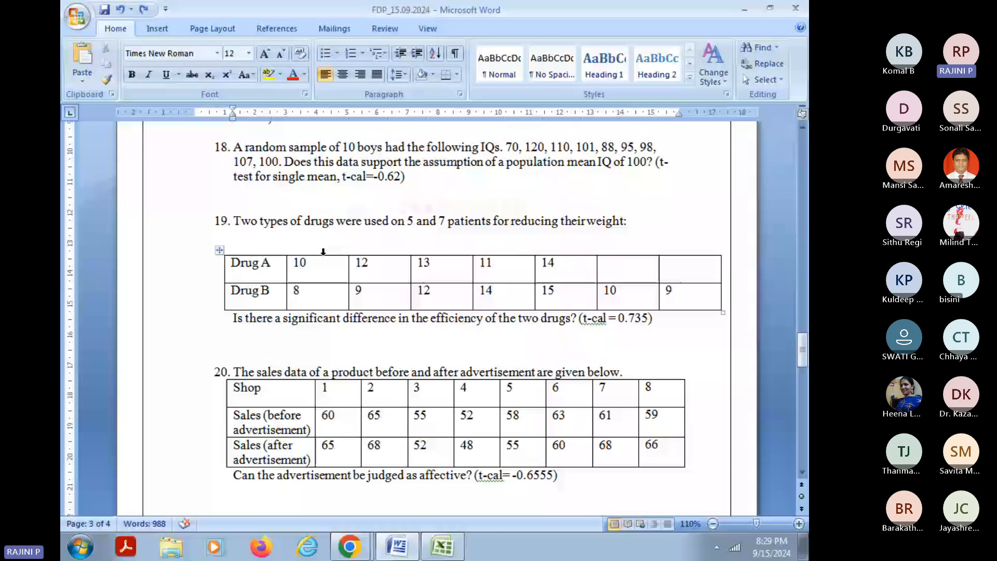
drag(234, 148, 397, 150)
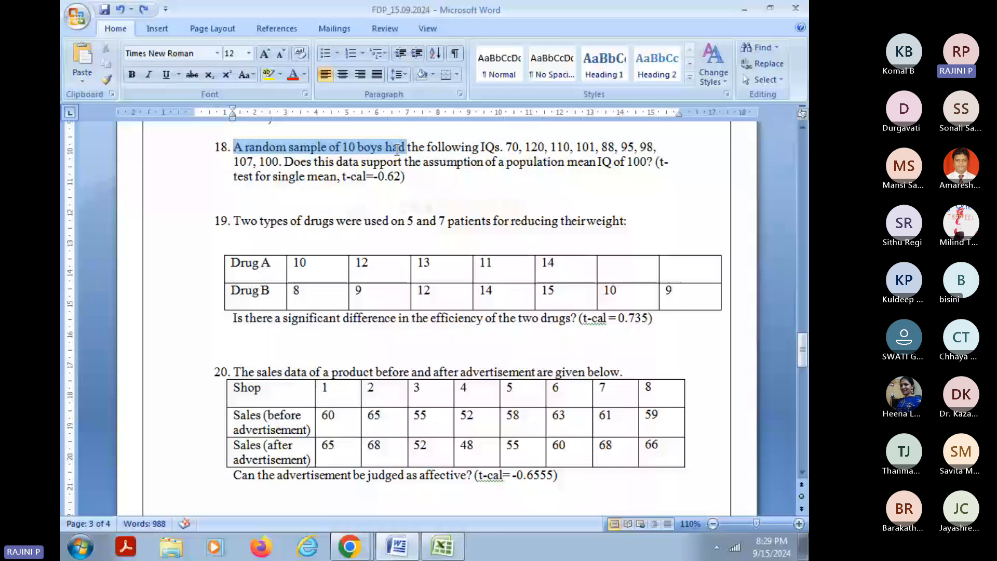
drag(397, 150, 274, 157)
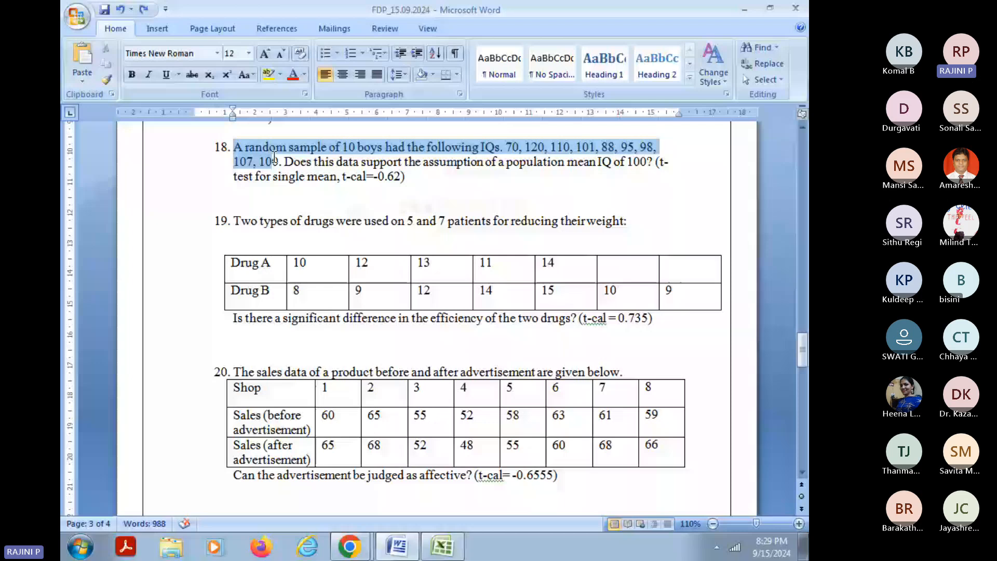
drag(274, 156, 622, 165)
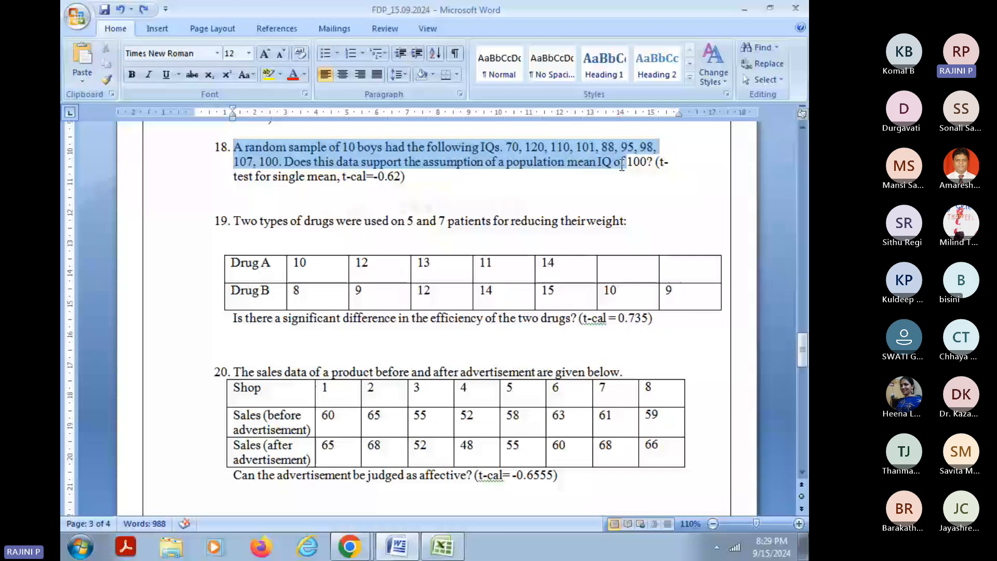
Step: Highlight "population mean IQ of 100" in question 18 in yellow
click(573, 165)
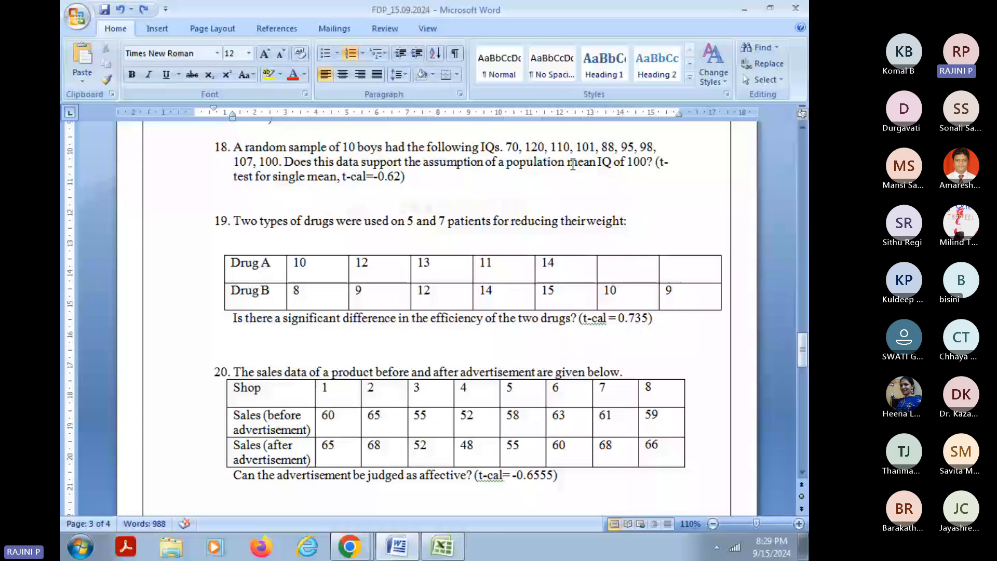
drag(573, 164, 589, 164)
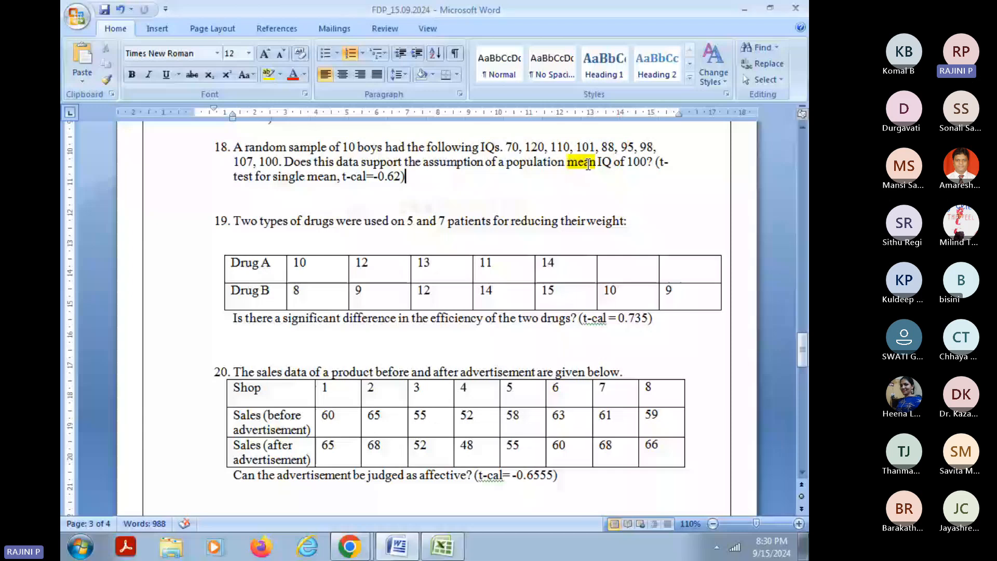
drag(507, 163, 647, 164)
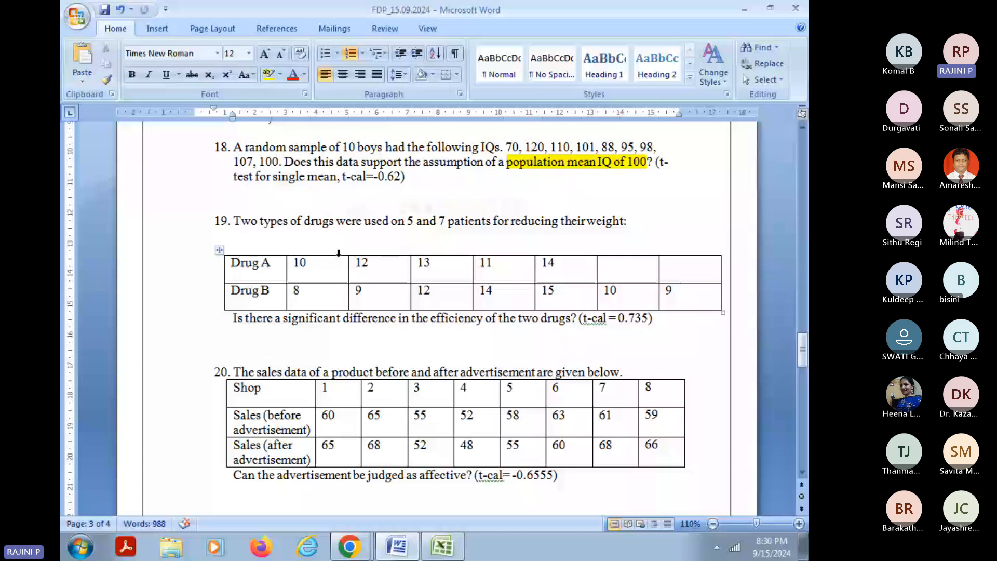
Step: Switch to Excel, enter "Pop mean =" in D394 and 100 in E394, and widen column D to fit the label
key(alt+Tab)
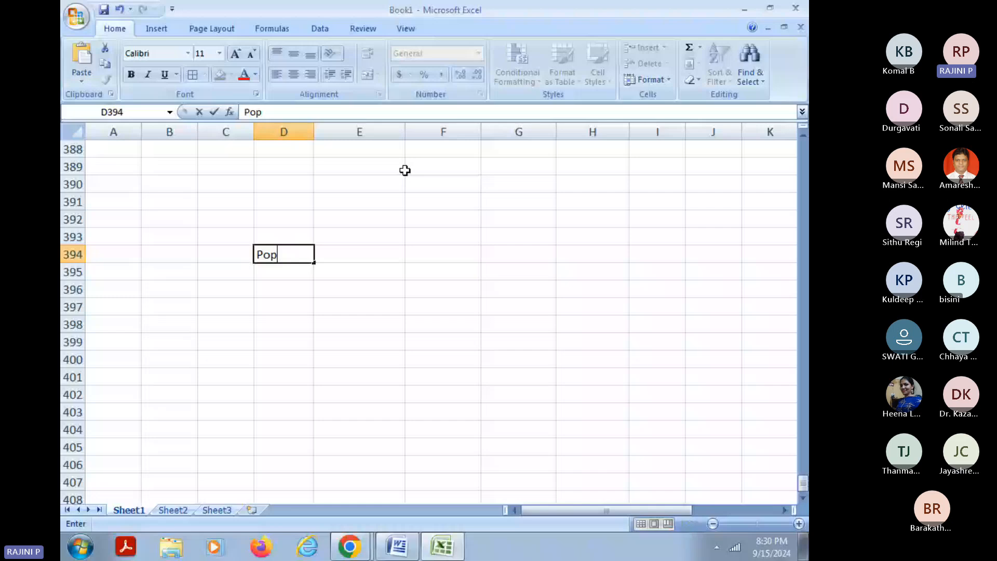
text(mean =)
key(Tab)
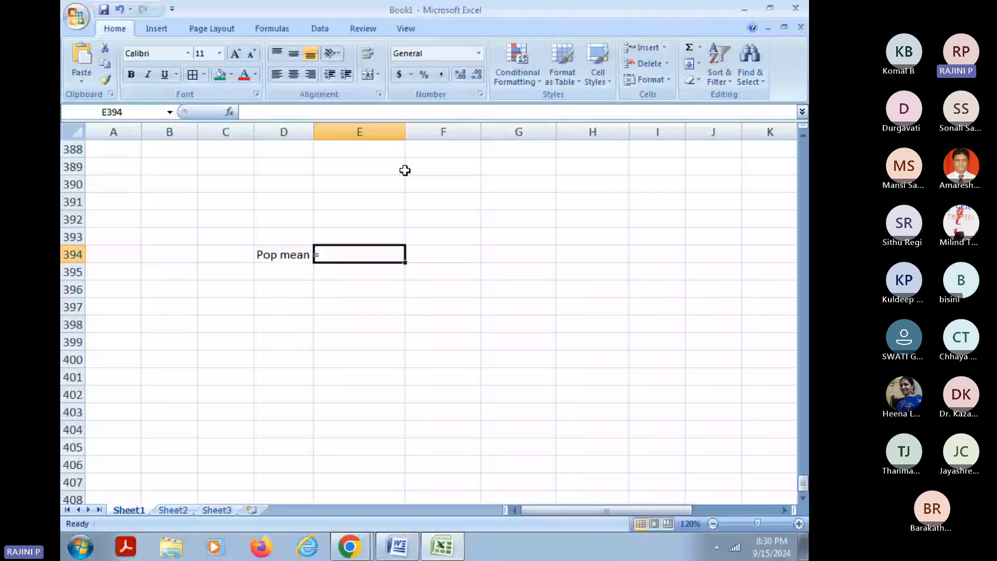
text(100)
key(Return)
drag(314, 136, 331, 140)
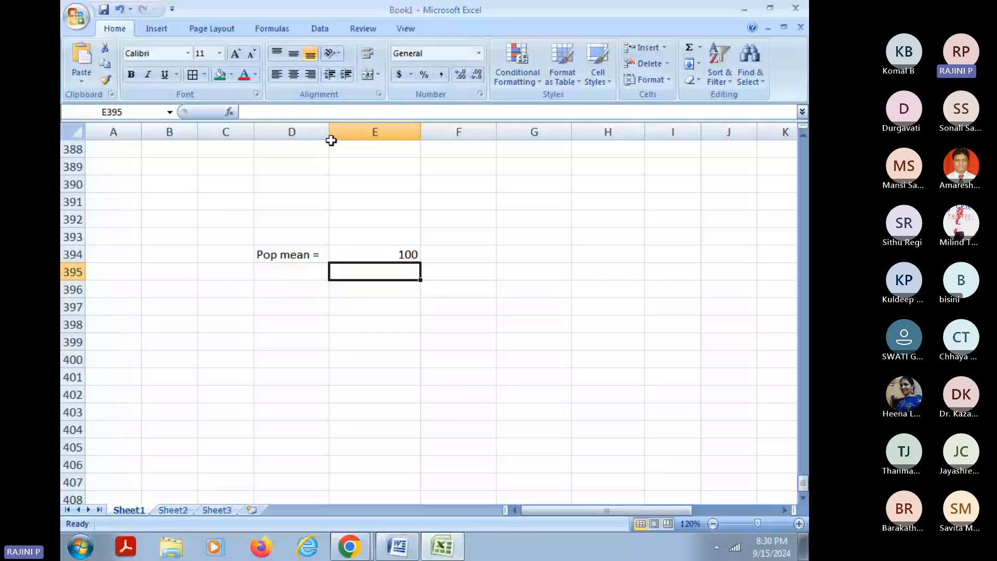
Step: Copy the IQ values 70 through 100 from question 18 in Word and paste them into E395 in Excel, labelling D395 "IQ"
key(alt+Tab)
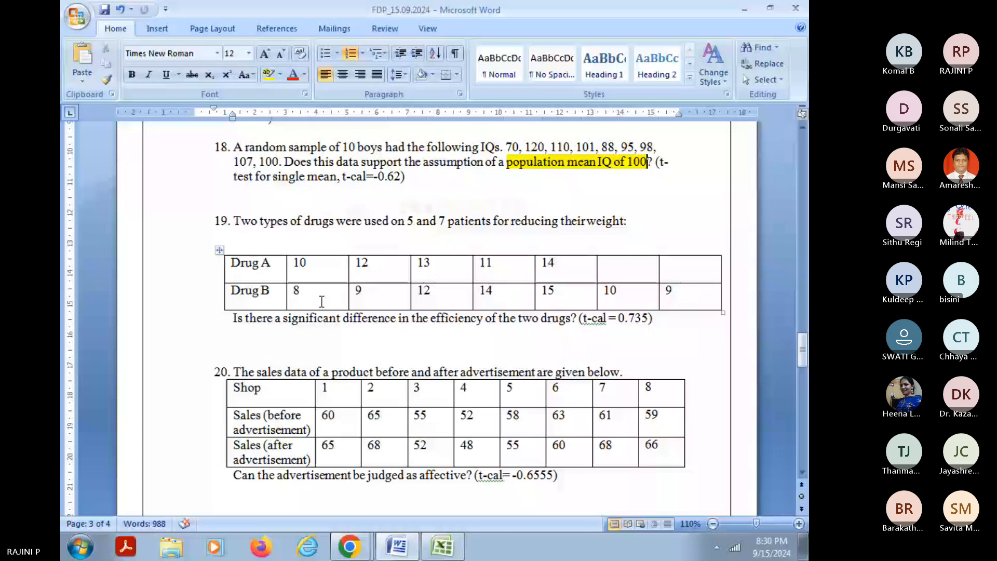
drag(506, 147, 284, 160)
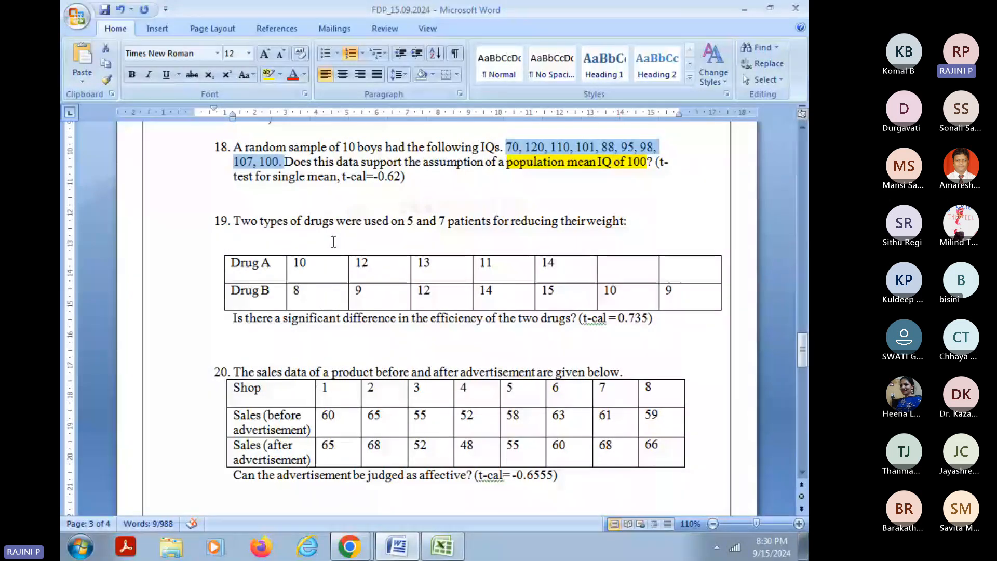
key(ctrl+c)
key(alt+Tab)
key(ctrl+v)
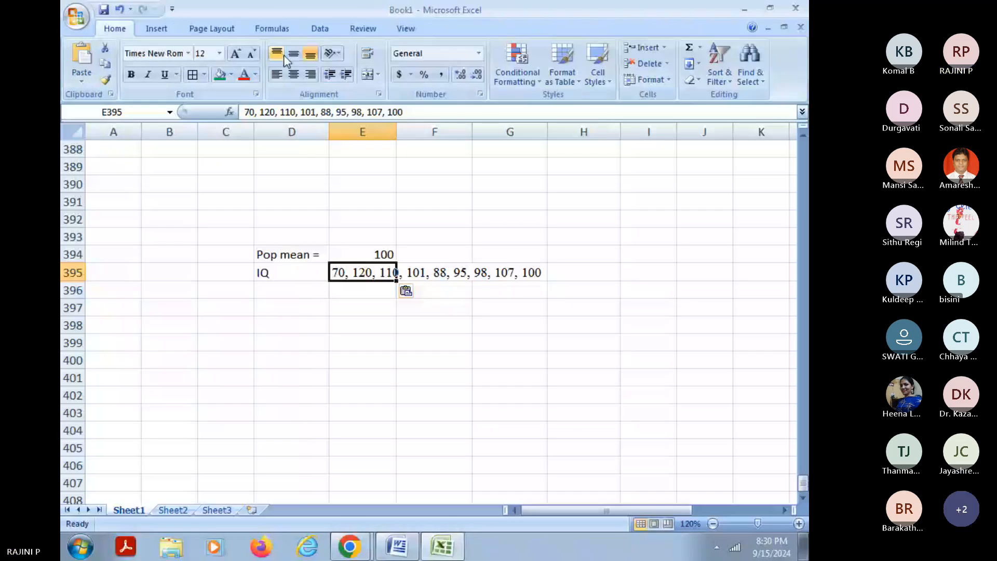
Step: Split the pasted IQ values in E395 into separate cells along row 395 with Text to Columns, using Comma as a delimiter
scroll(288, 55, down, 4)
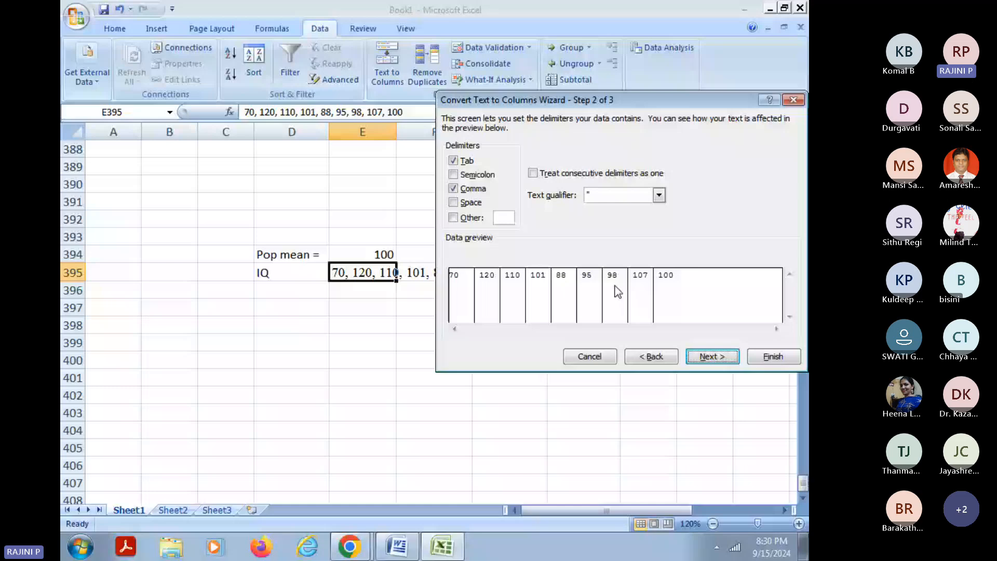
click(773, 356)
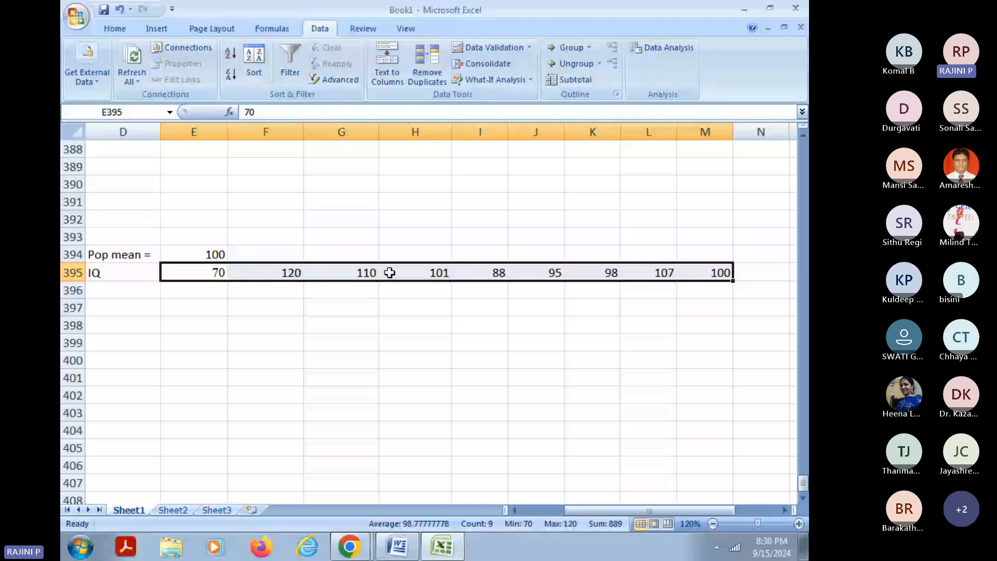
click(761, 342)
drag(693, 510, 649, 510)
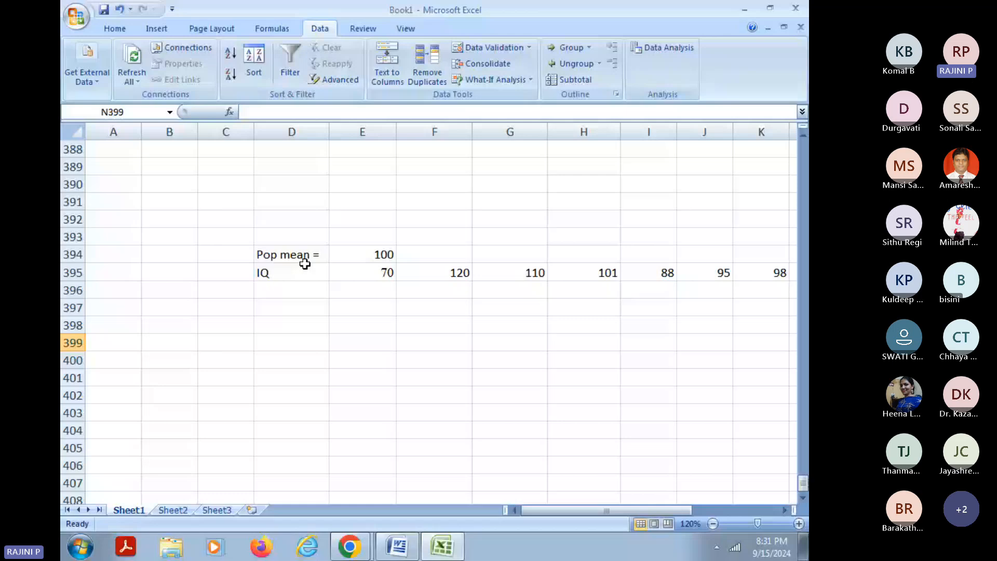
Step: Reread question 18 in Word, then enter the null hypothesis "H0: Pop mean IQ is 100" in D398 in Excel
click(291, 325)
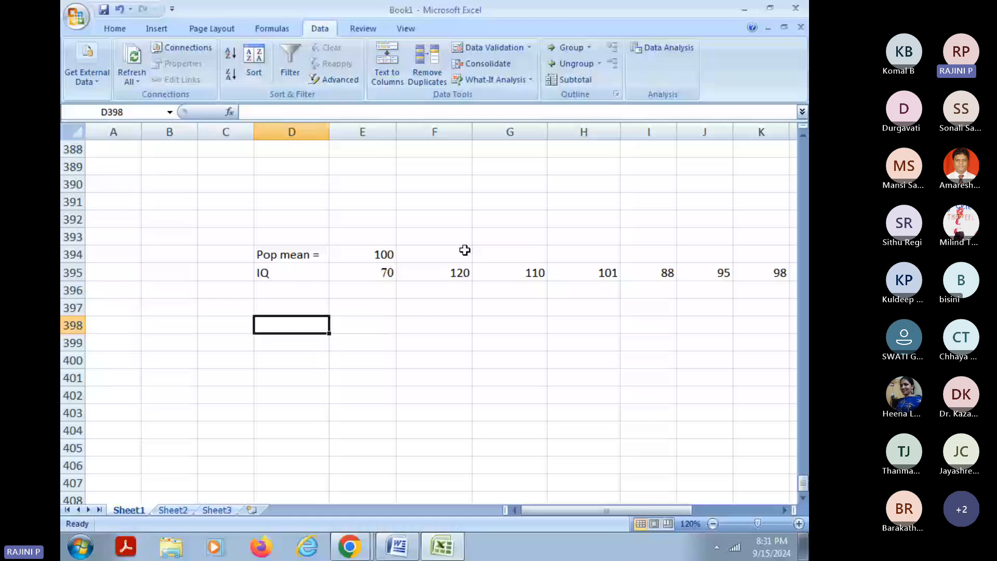
key(alt+Tab)
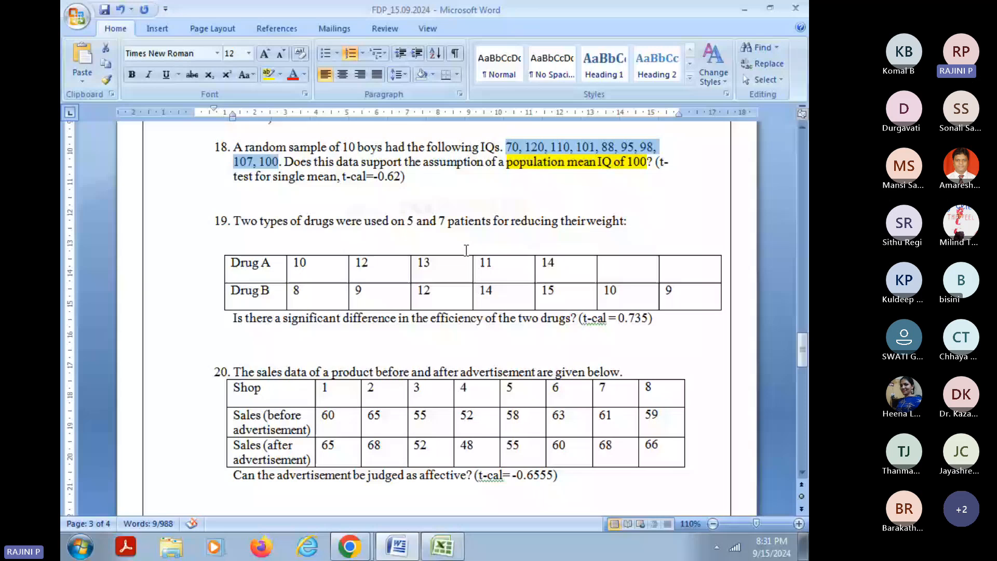
click(323, 165)
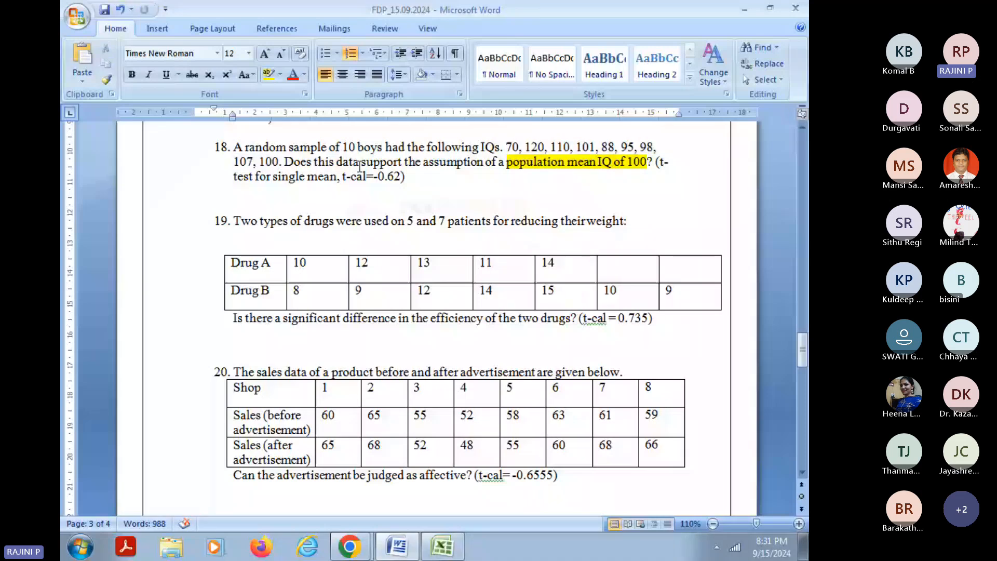
click(505, 162)
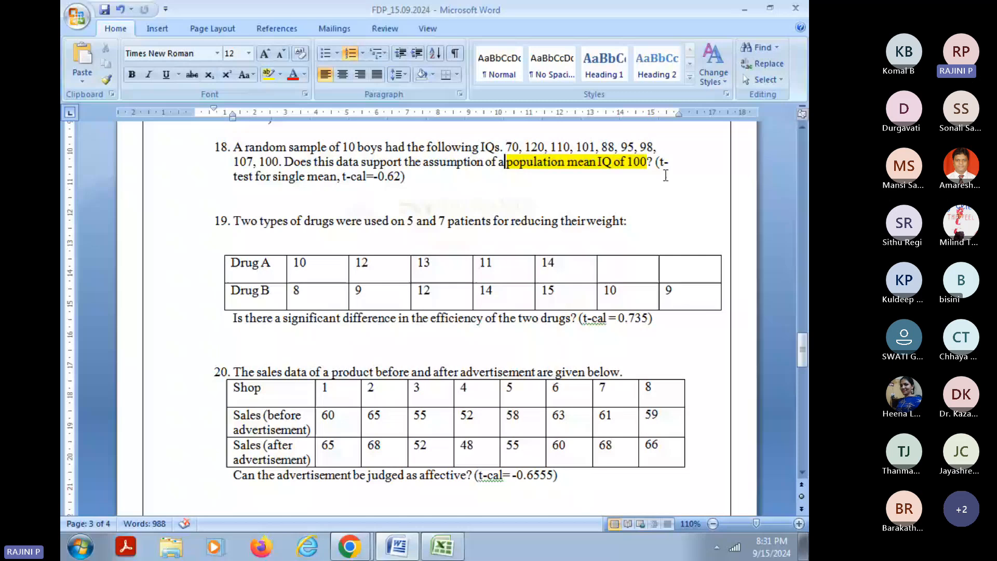
key(alt+Tab)
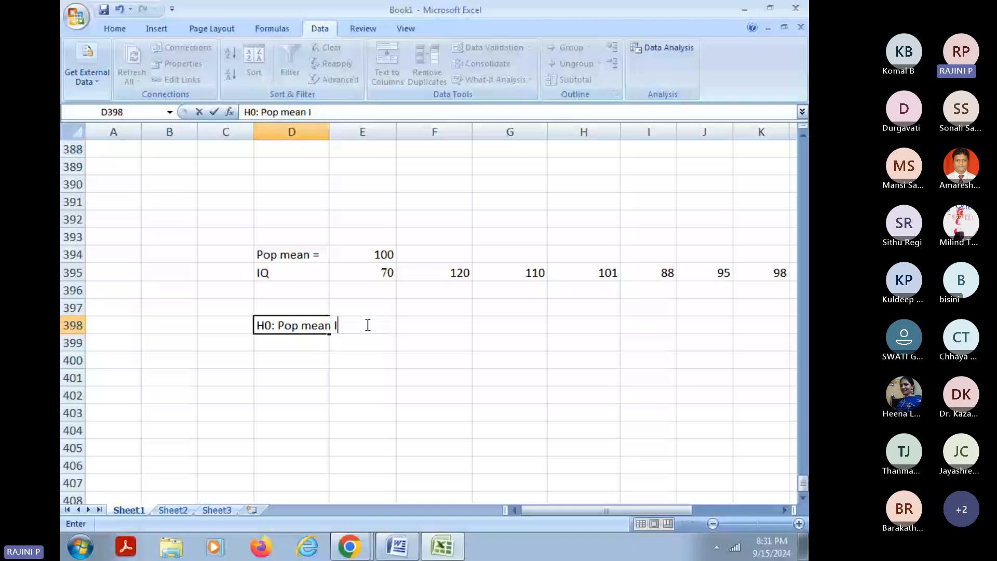
text(Q is 100)
key(Return)
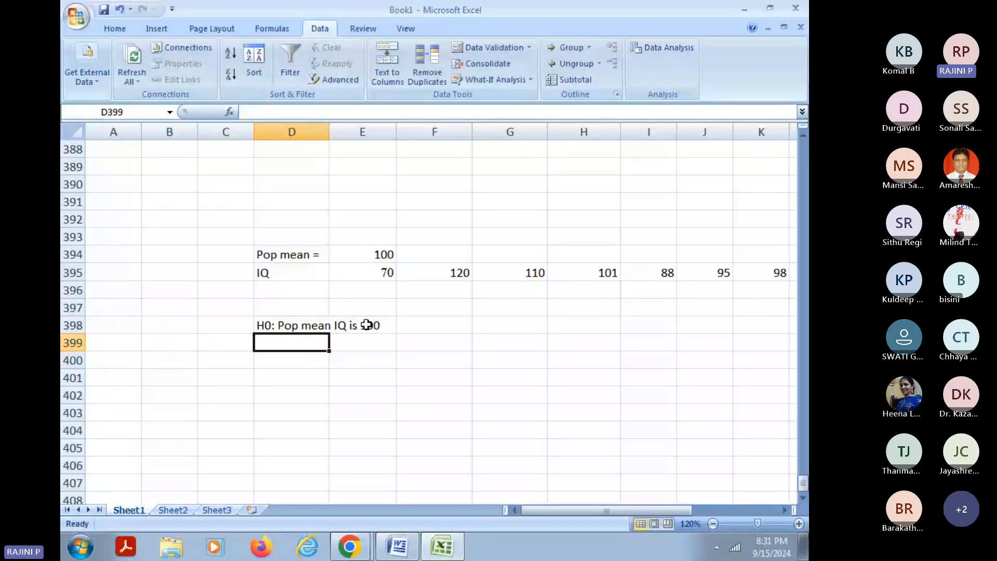
Step: Enter the alternative hypothesis "H1: Pop mean IQ is not 100" in D399
text(H1:)
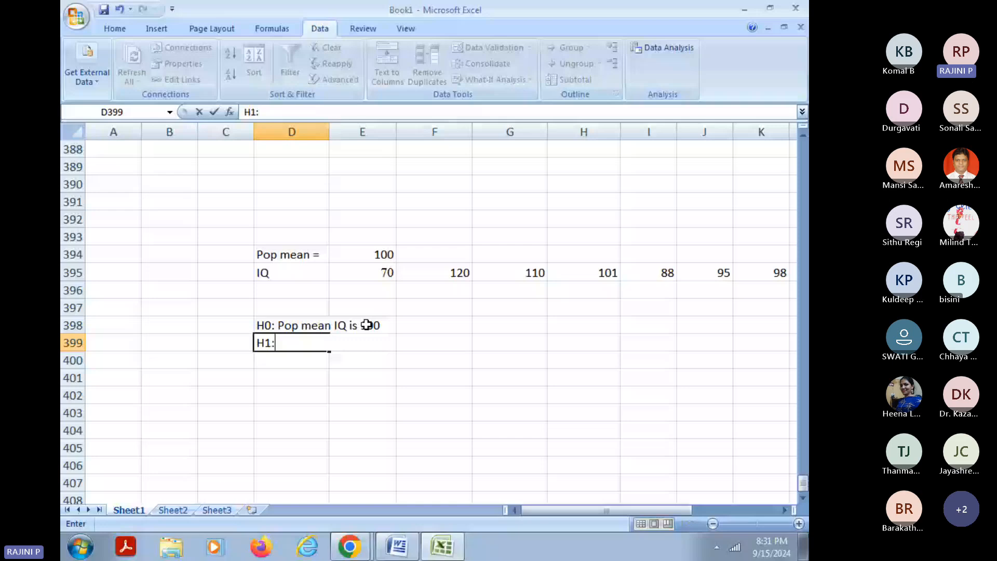
text( Pop mean )
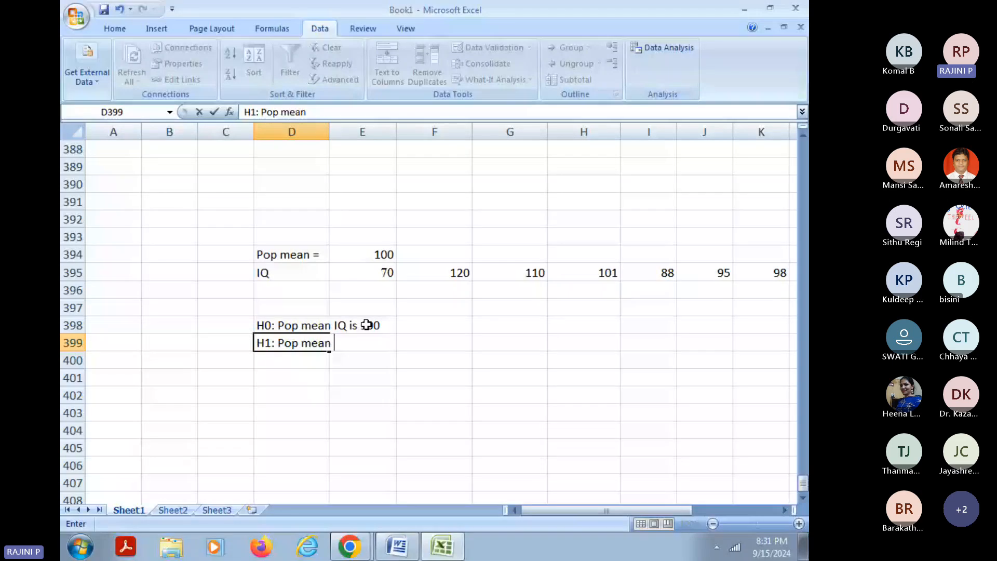
text(IQ is not 100)
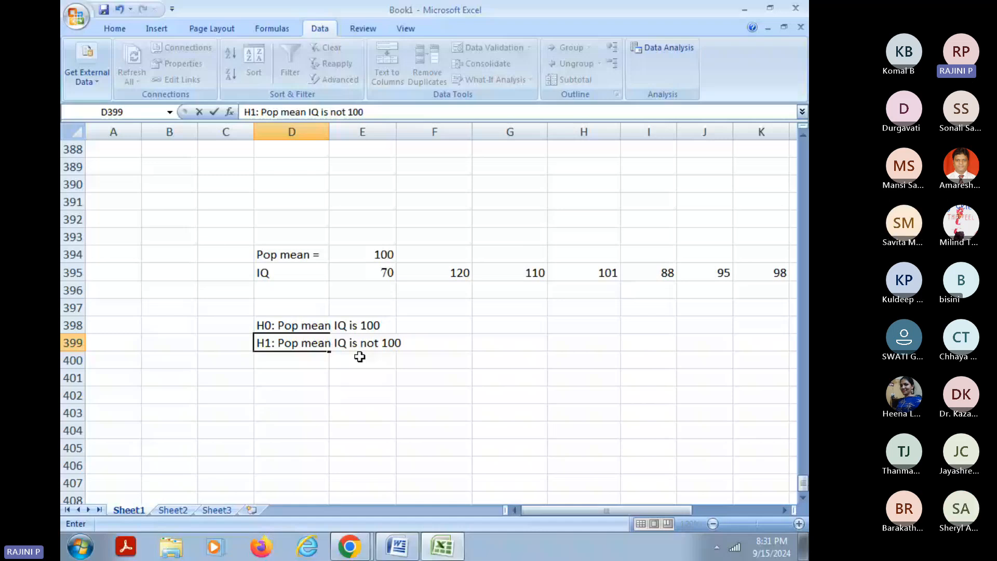
key(Return)
key(Return)
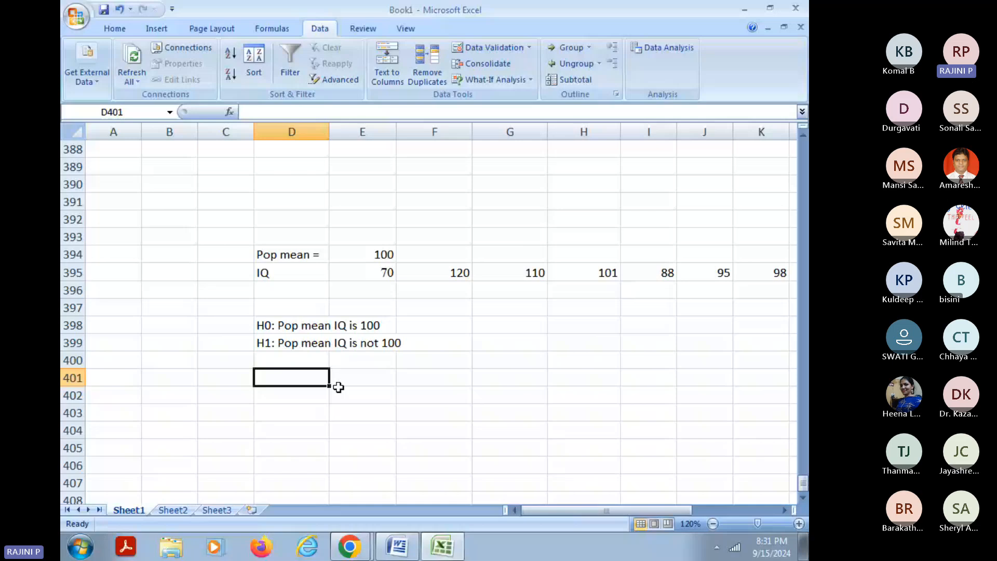
Step: Enter "Appropriate test is t - test for single mean" in D401
text(Appropriate test is)
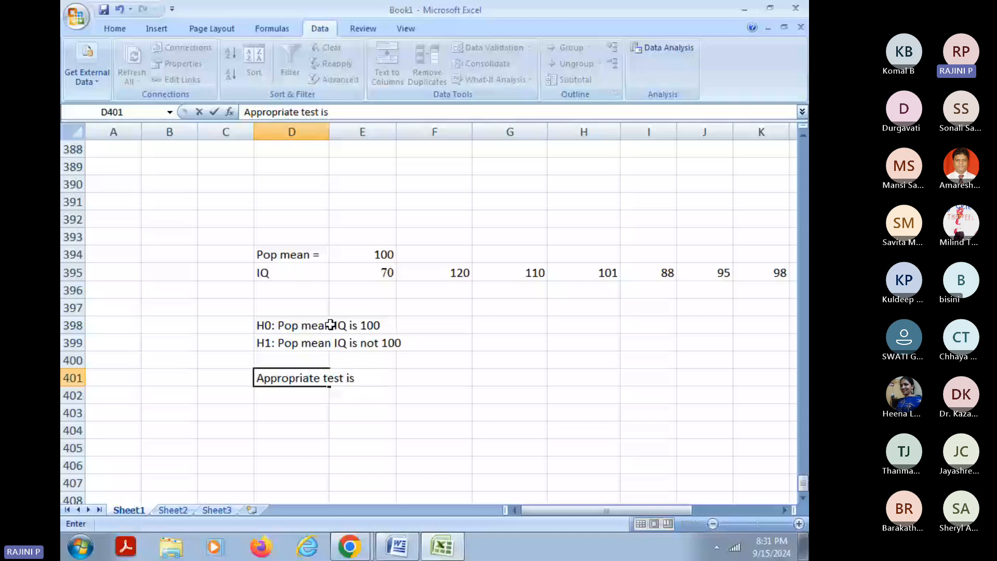
text( t - test)
text(for single mean)
key(Return)
key(Return)
scroll(346, 310, down, 2)
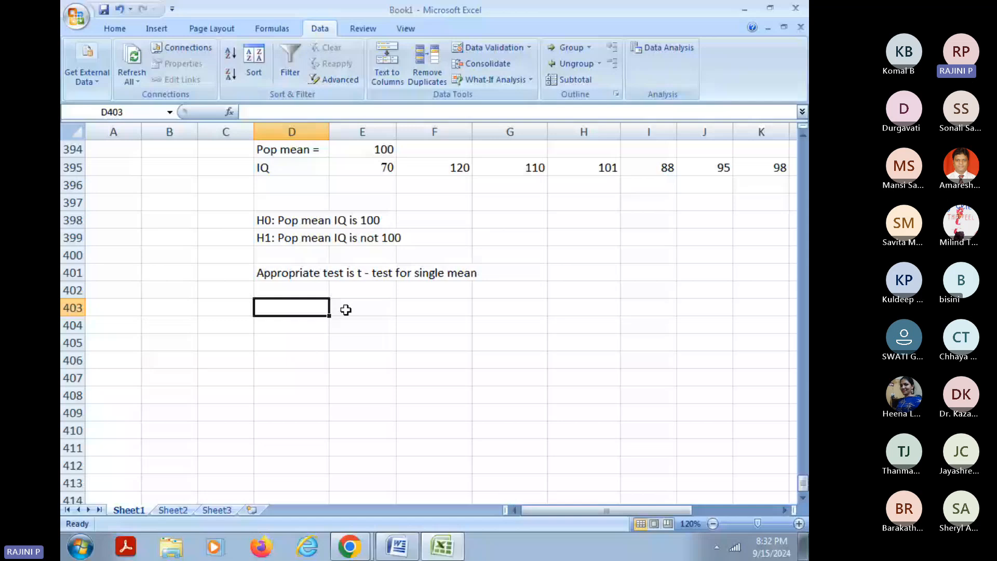
Step: Switch to Word and insert an equation below the last table, starting with "t-cal=" and an empty stacked fraction
click(398, 545)
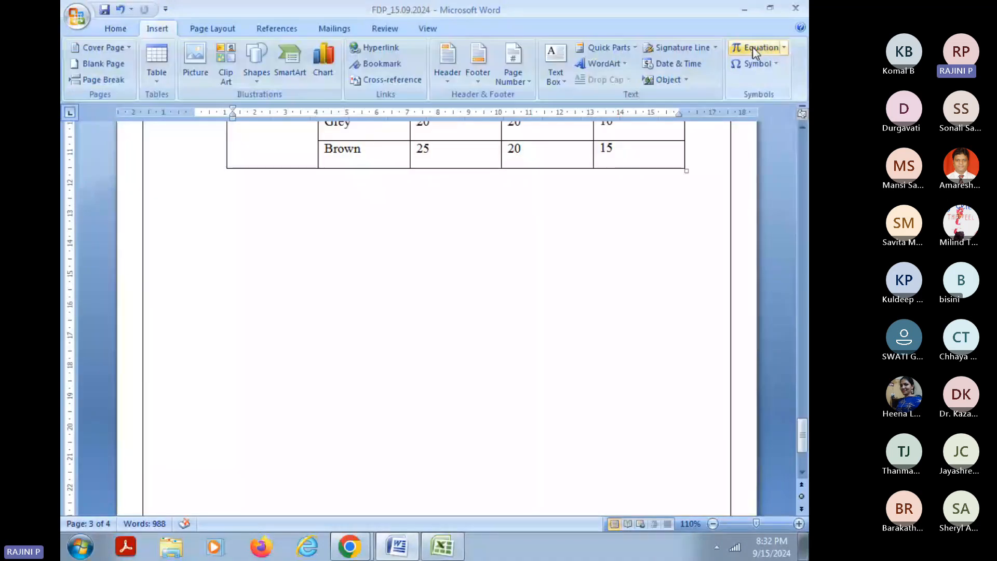
click(754, 47)
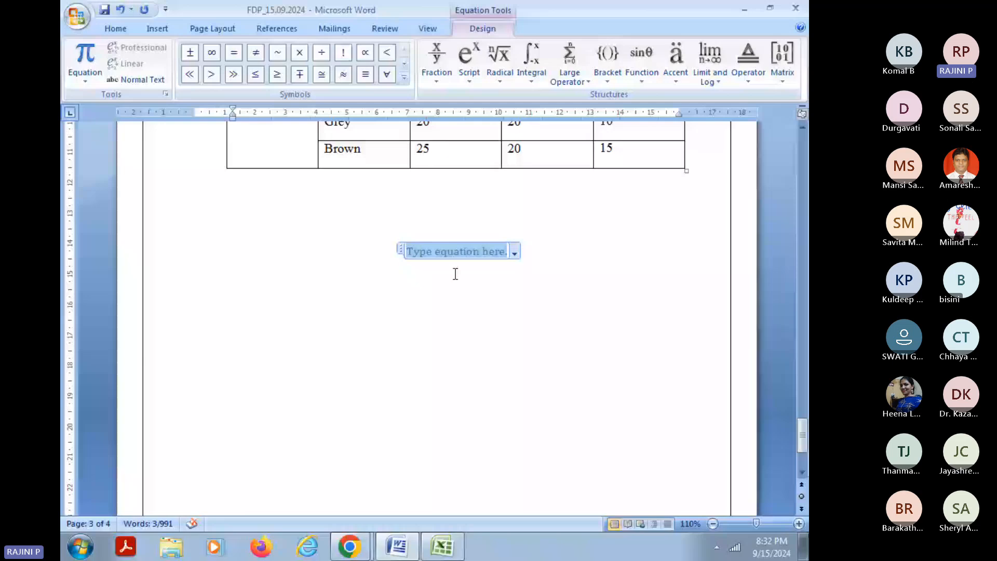
text(t-cal=)
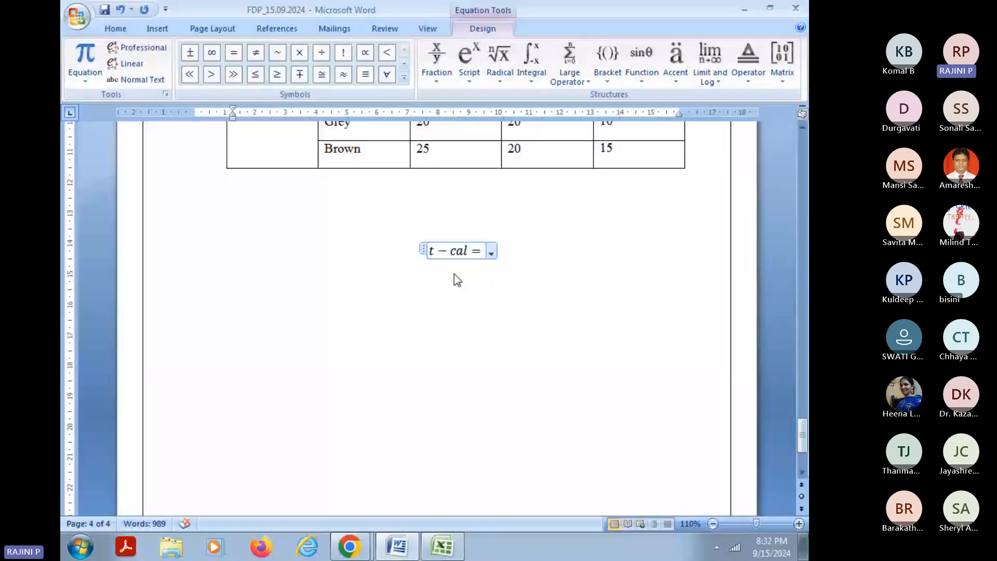
click(436, 63)
click(442, 121)
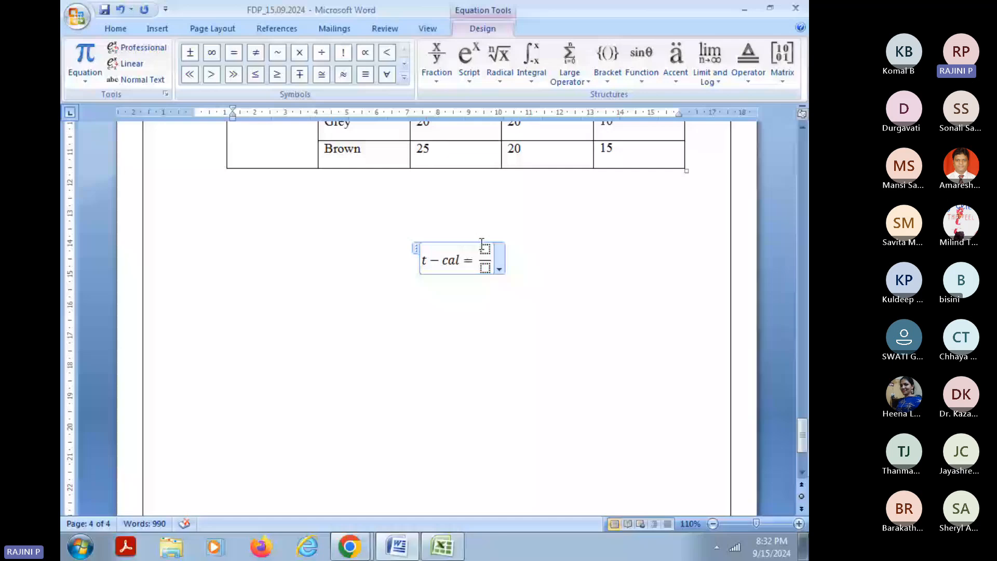
Step: Fill the fraction's numerator with x̄ − μ, putting the bar over x only
click(486, 252)
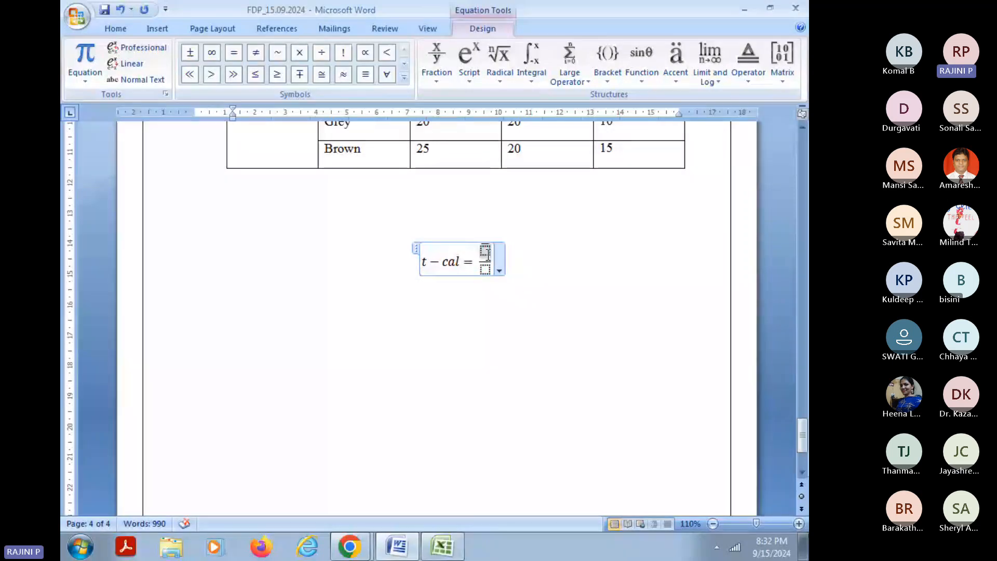
text(x)
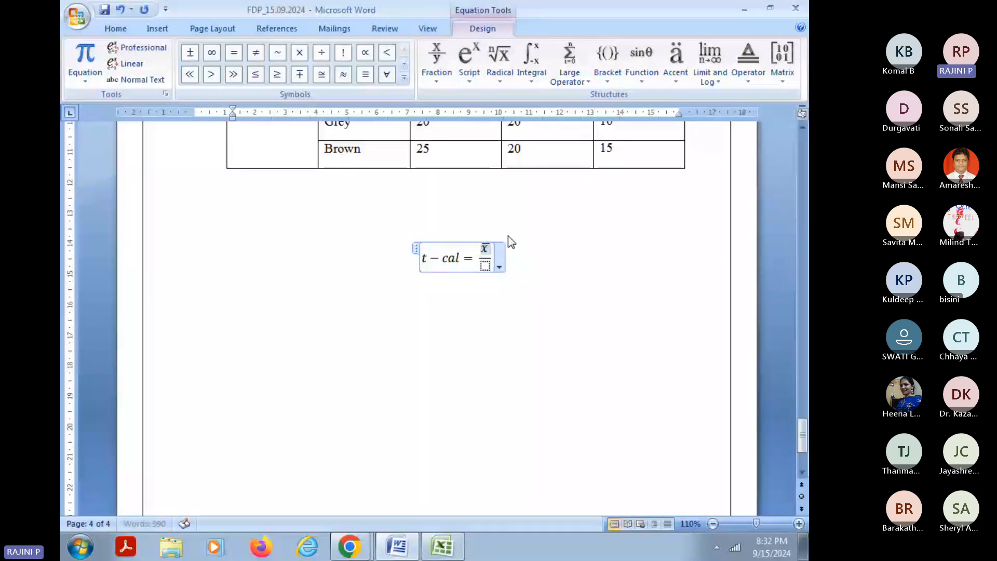
text(-)
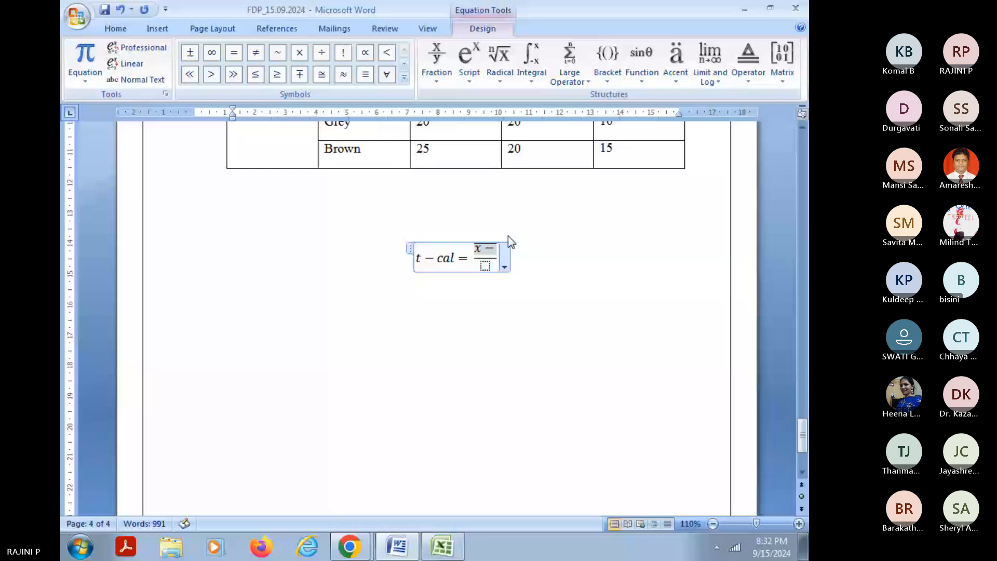
key(BackSpace)
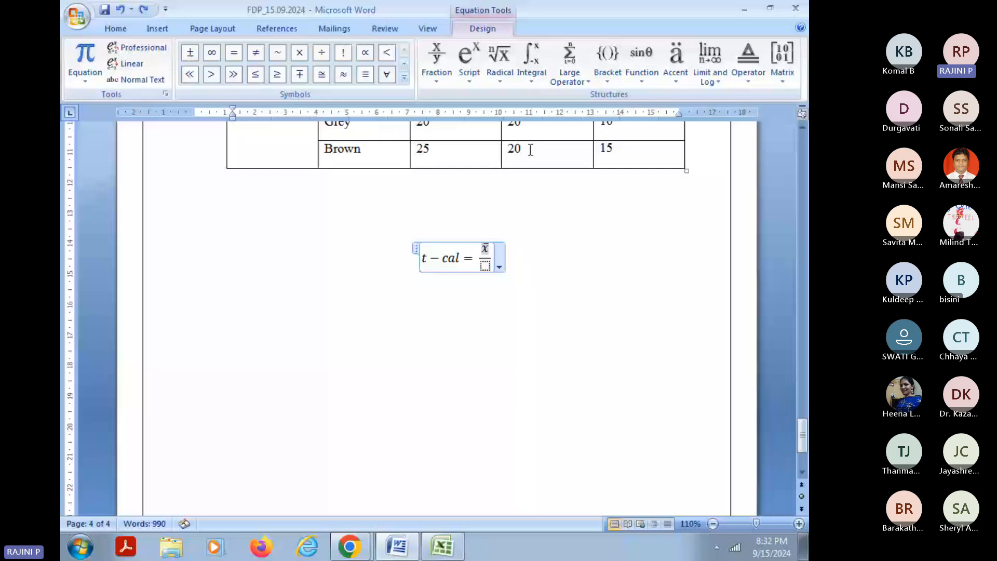
text(-)
click(405, 77)
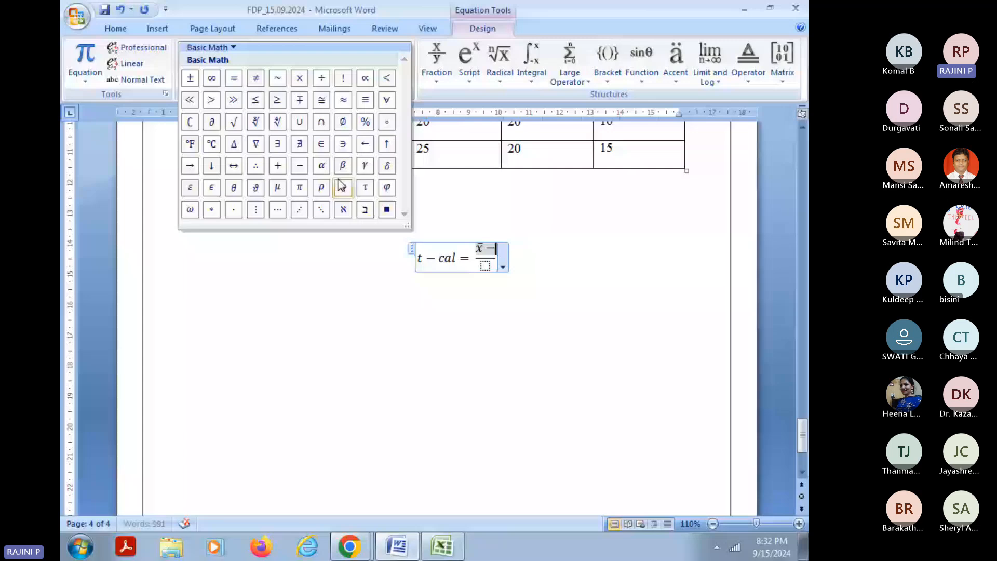
click(278, 187)
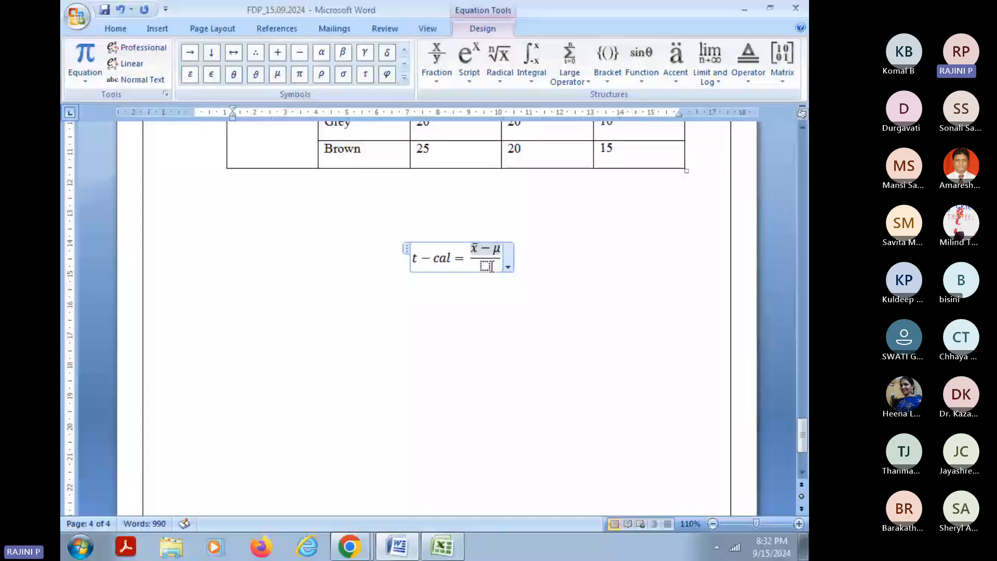
Step: Fill the denominator with the linear fraction σ/√n and enlarge the whole equation to 28 pt
click(436, 61)
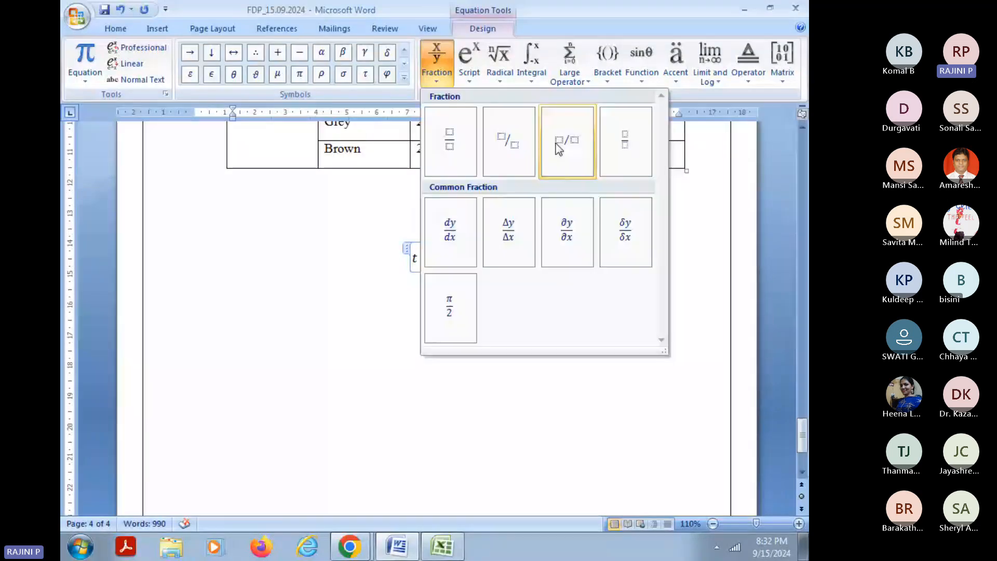
click(558, 148)
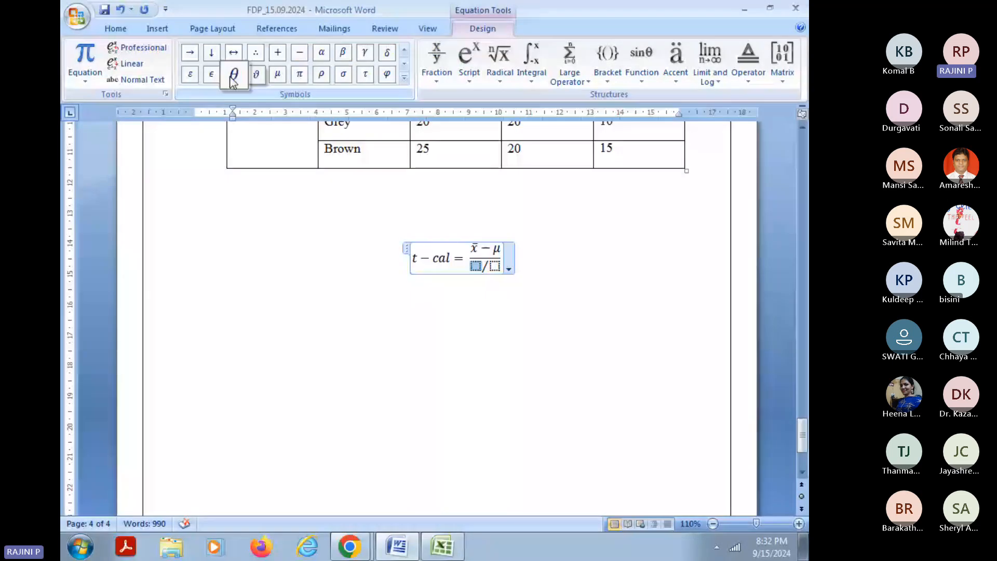
click(344, 74)
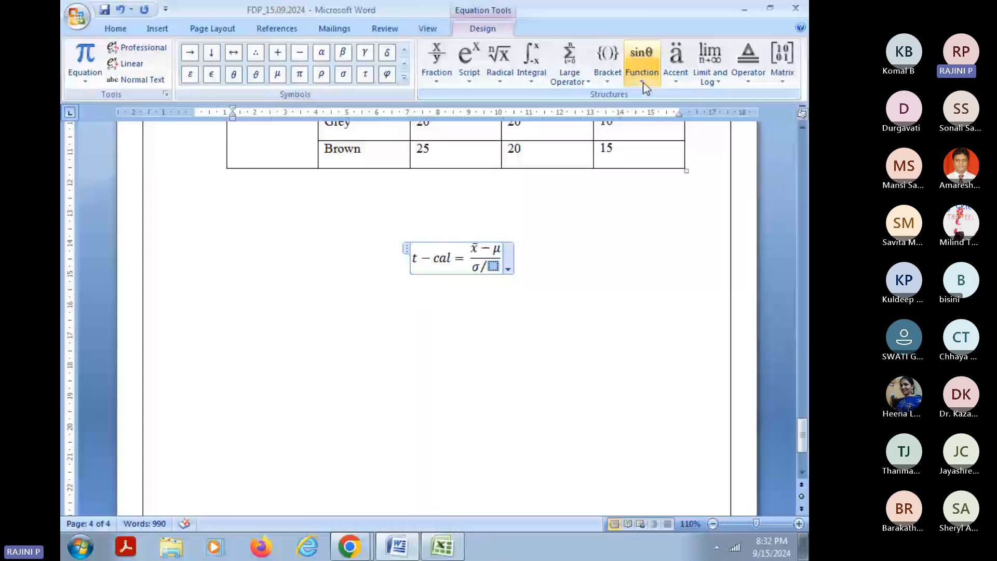
click(507, 82)
click(508, 121)
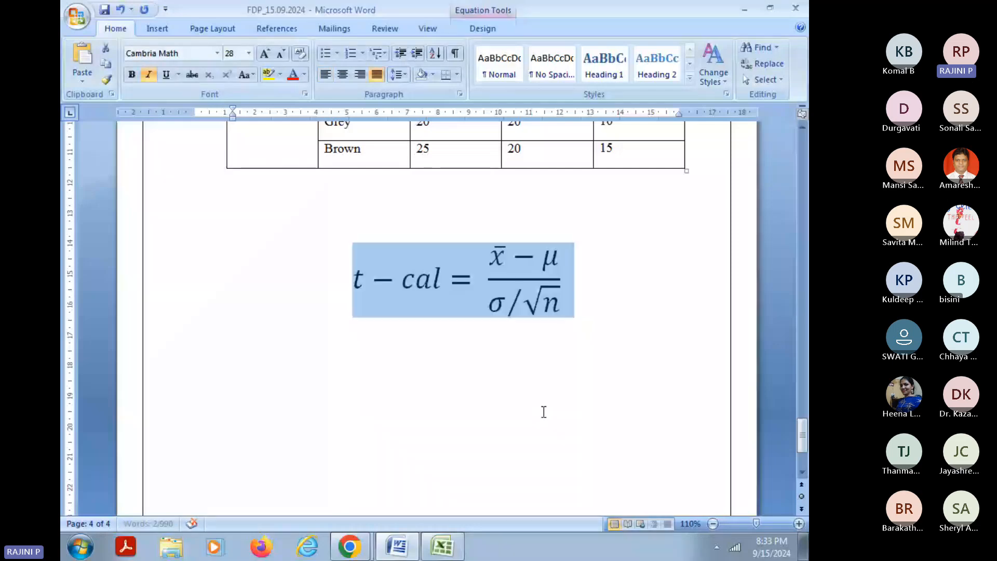
Step: Remove the dash between "t" and "cal" in the equation and replace σ in the denominator with S
click(544, 412)
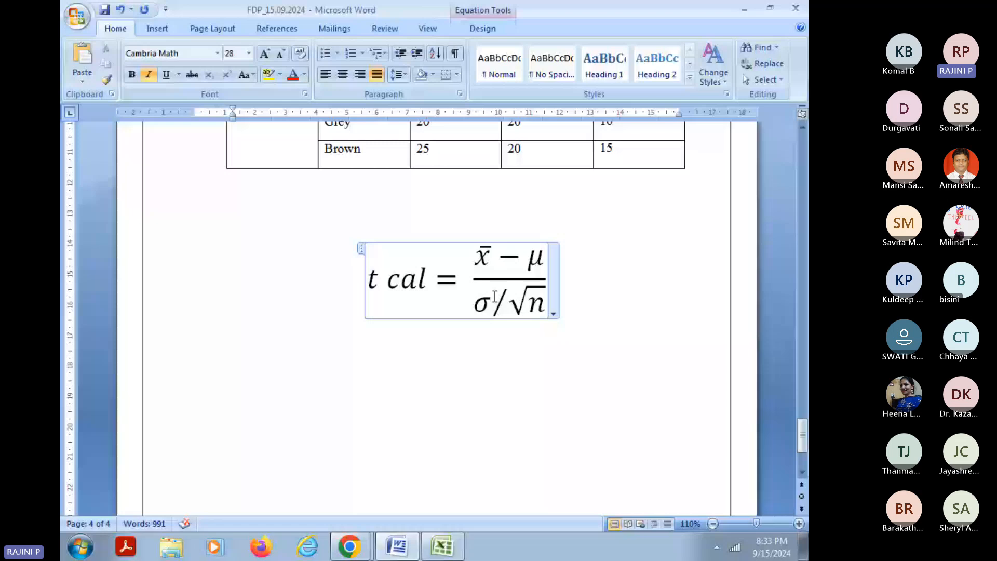
key(BackSpace)
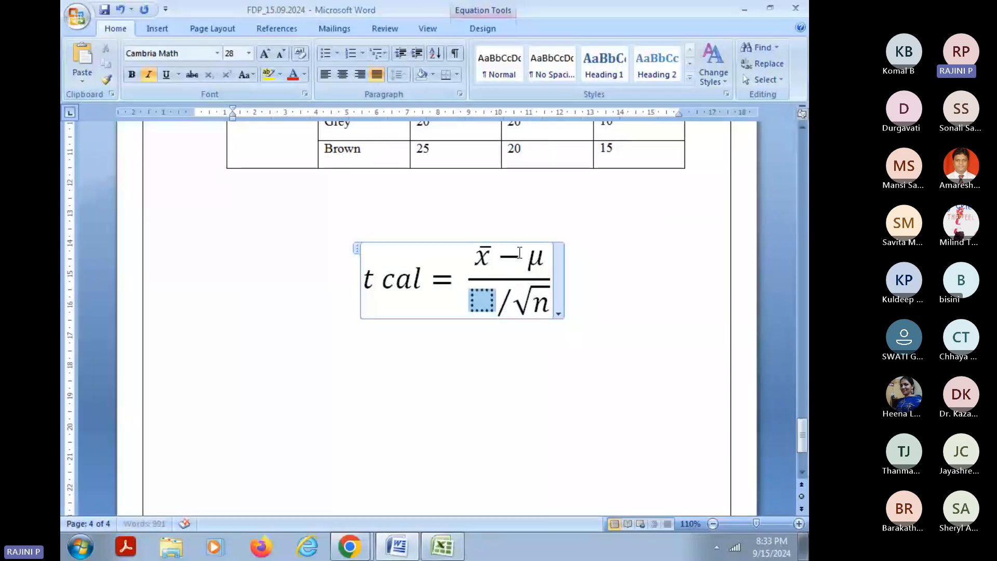
text(S)
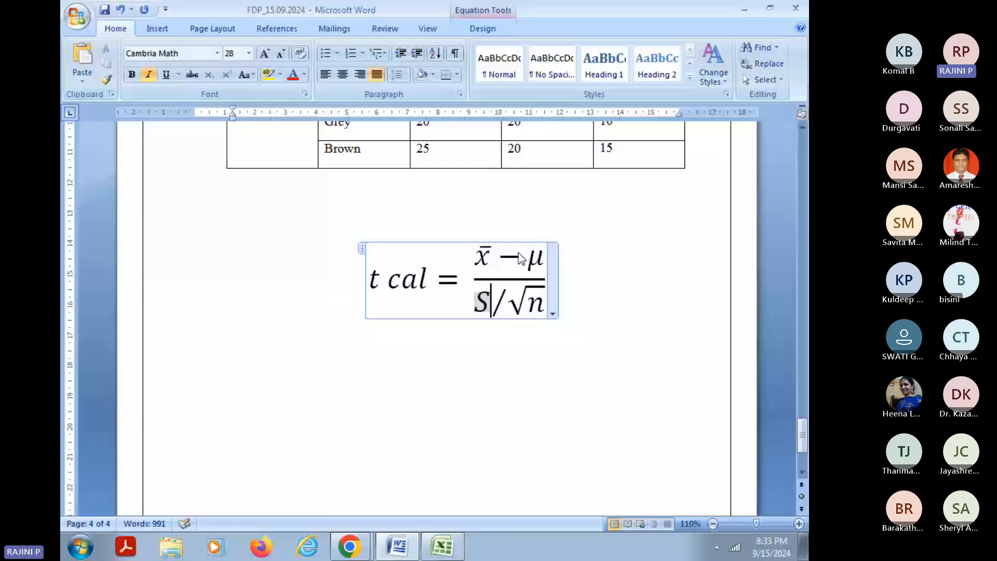
Step: Examine the symbols of the t cal formula one by one: x̄, μ, S and n
click(445, 350)
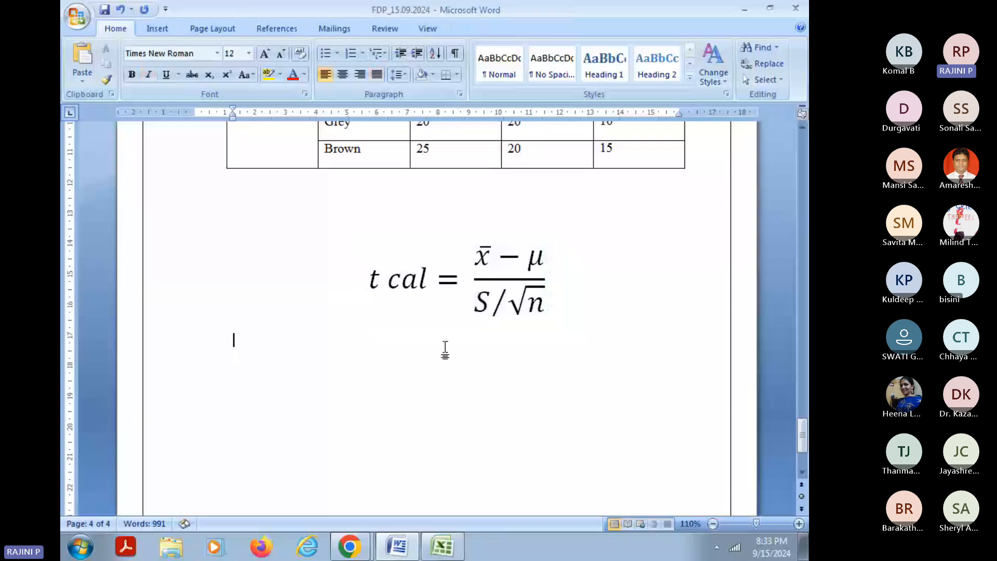
click(482, 255)
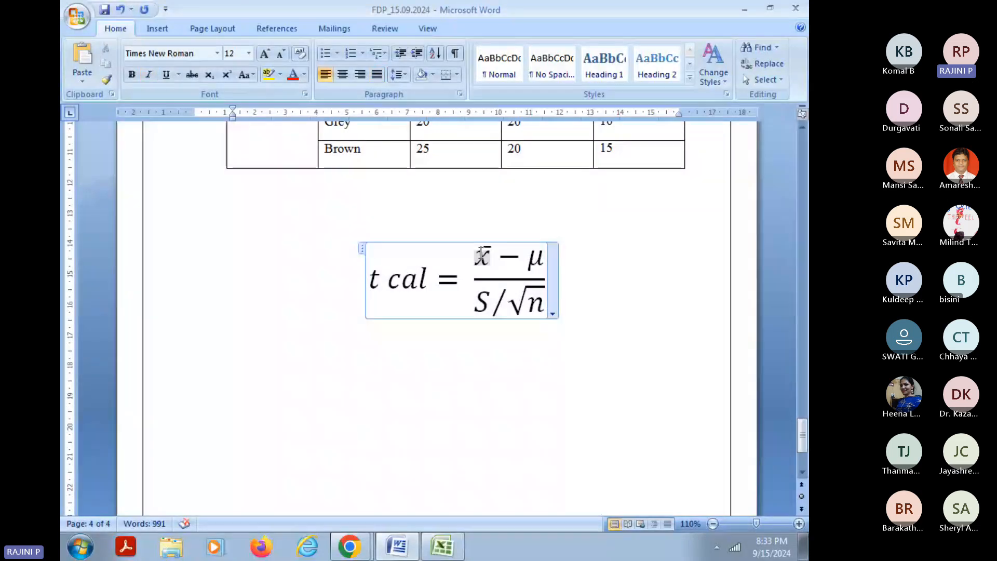
drag(482, 255, 532, 264)
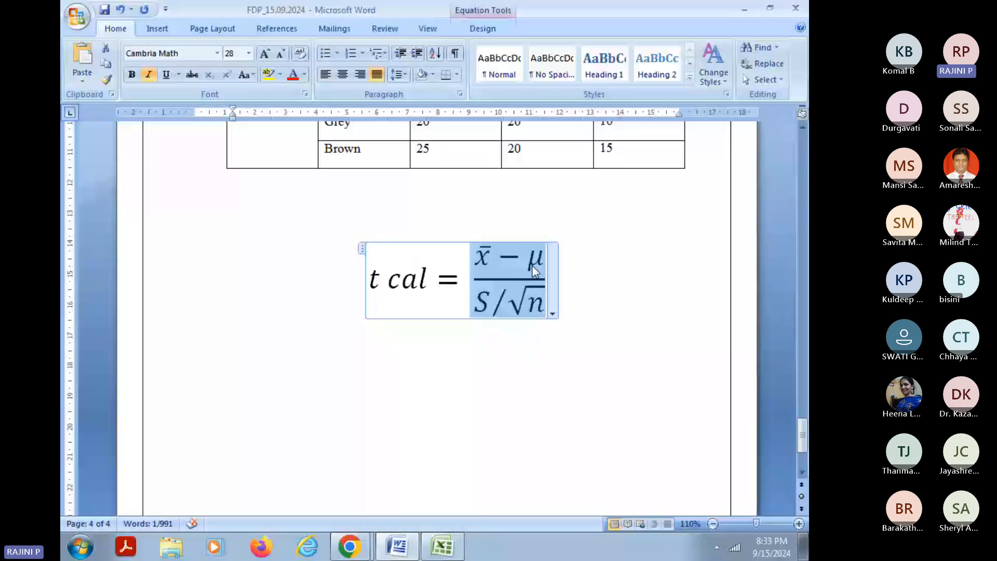
double_click(532, 265)
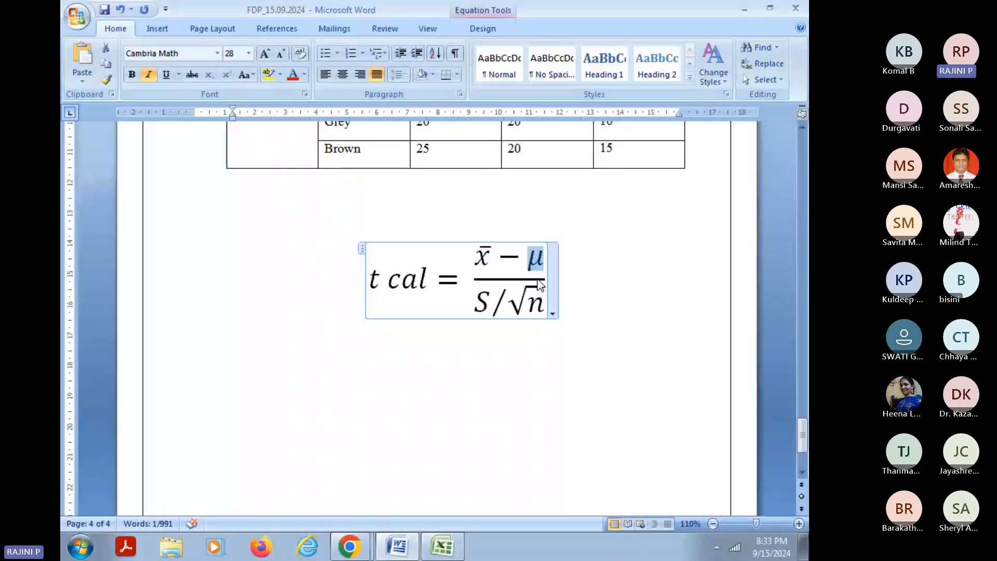
double_click(489, 304)
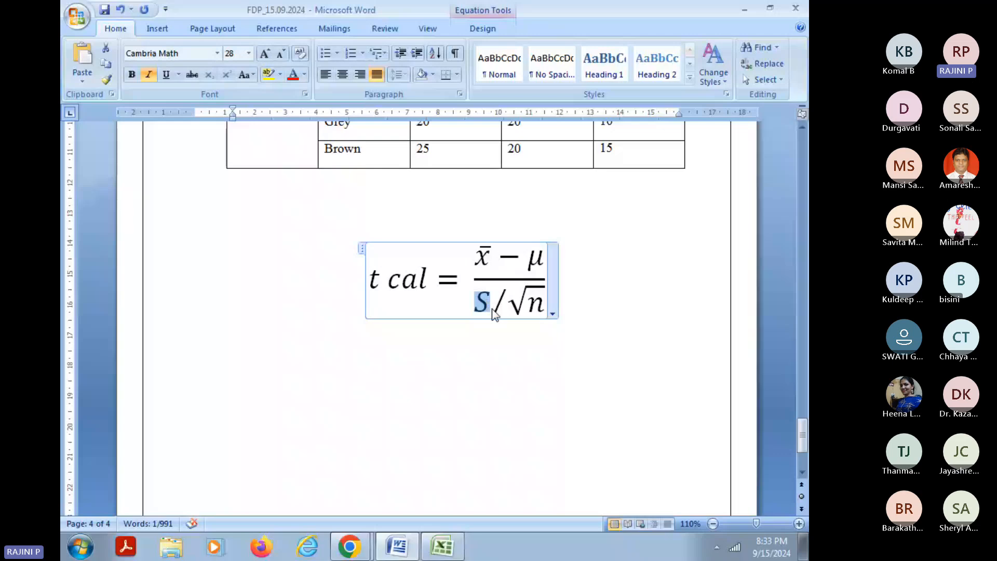
double_click(539, 304)
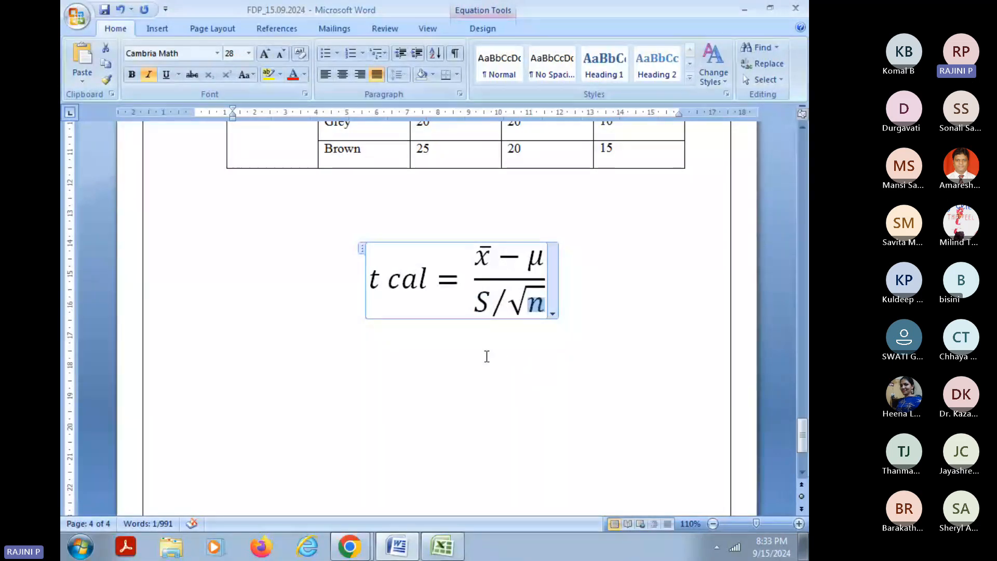
click(449, 374)
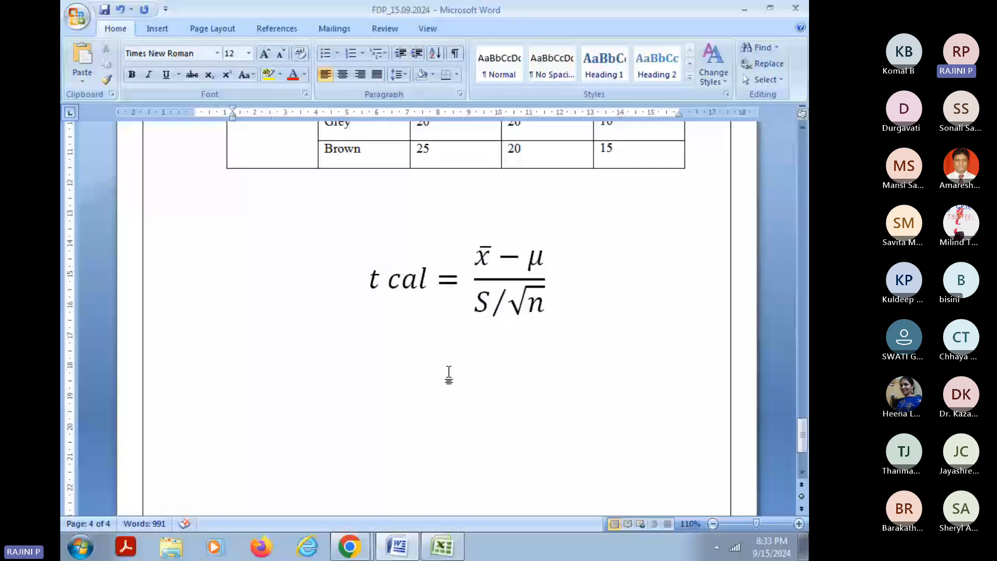
Step: Switch to Excel and enter the label "pop mean =" in D403 with the value 100 in E403
mouse_move(444, 535)
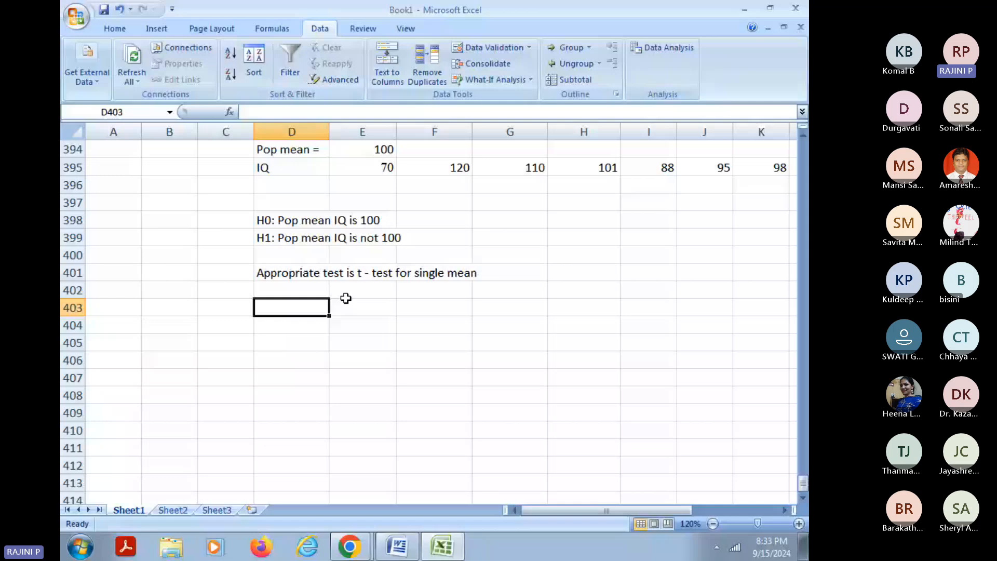
text(pop mean  =)
key(Tab)
text(10)
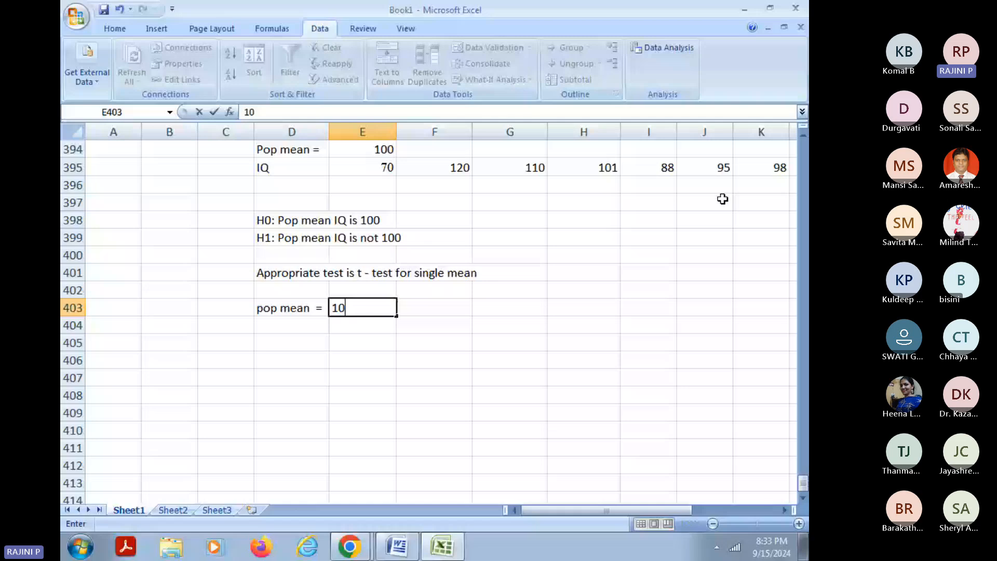
text(0)
key(Return)
text(sampl)
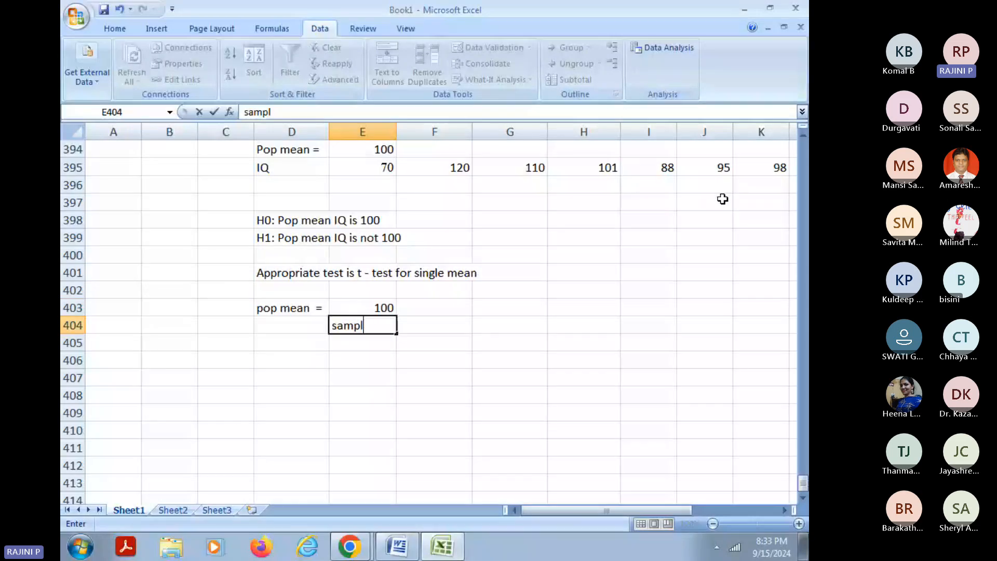
key(Escape)
key(Down)
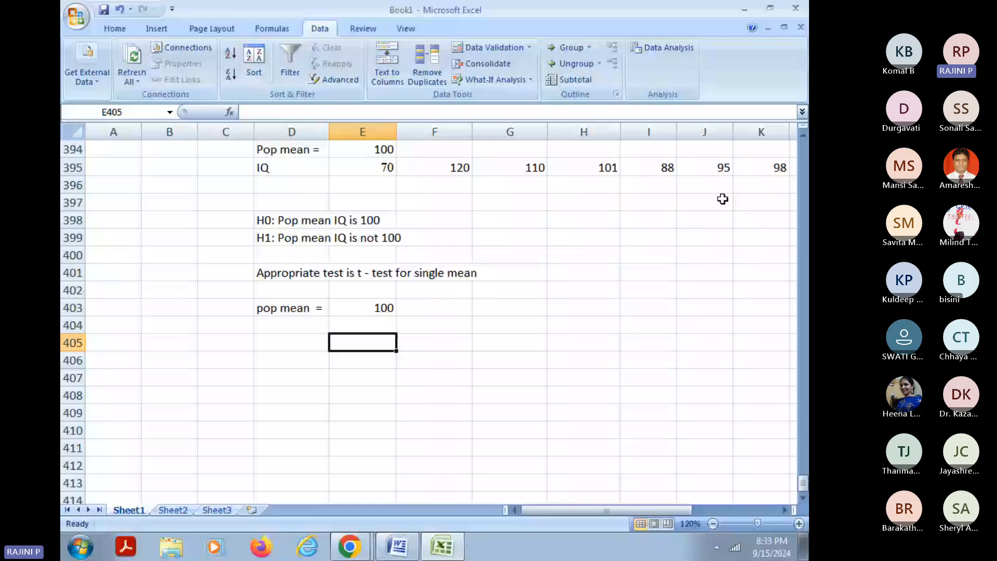
key(Up)
Step: Label D404 "sam mean =" and calculate the average of the IQ values E395:N395 in E404
key(Left)
text(sam mean =)
key(Right)
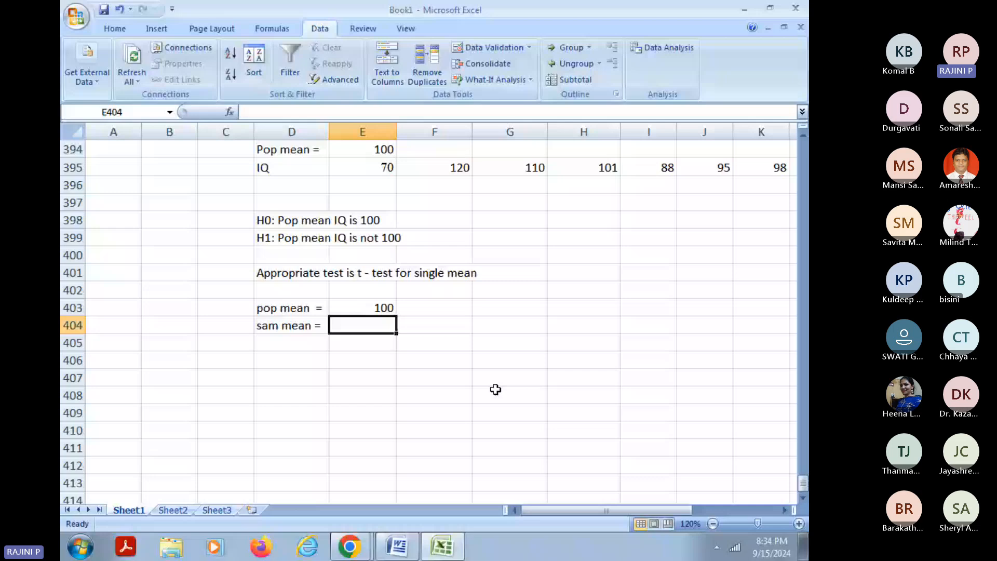
text(=average()
drag(363, 167, 359, 239)
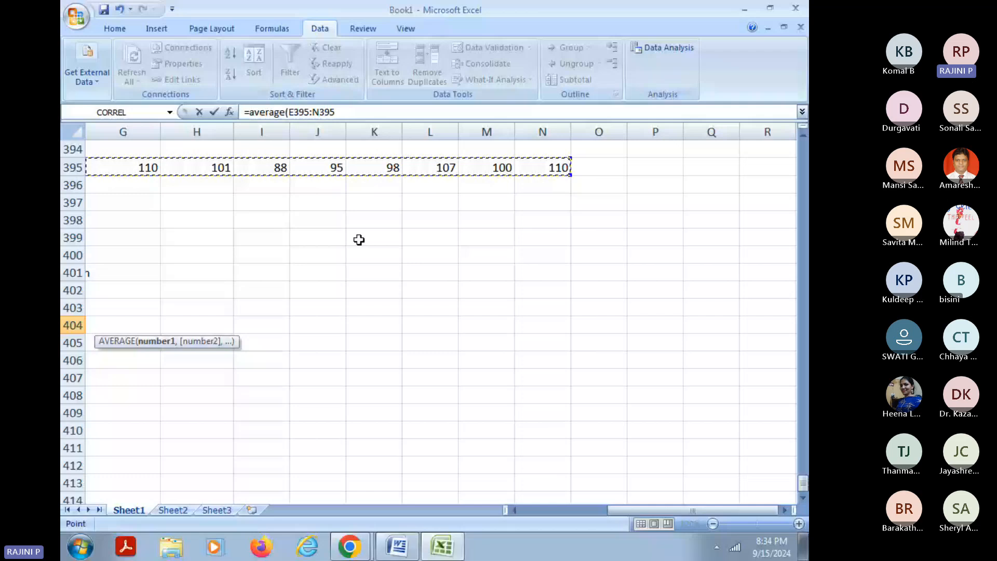
key(Return)
Step: Label D405 "sam stdev =" and calculate the standard deviation in E405 with =STDEV(E395:N395)
click(279, 340)
text(sam )
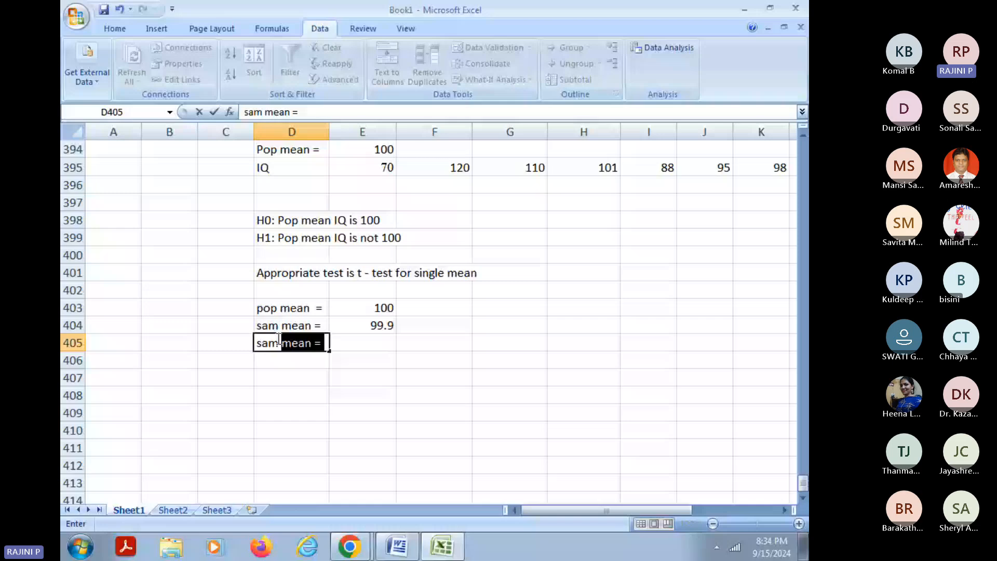
text(stdev =)
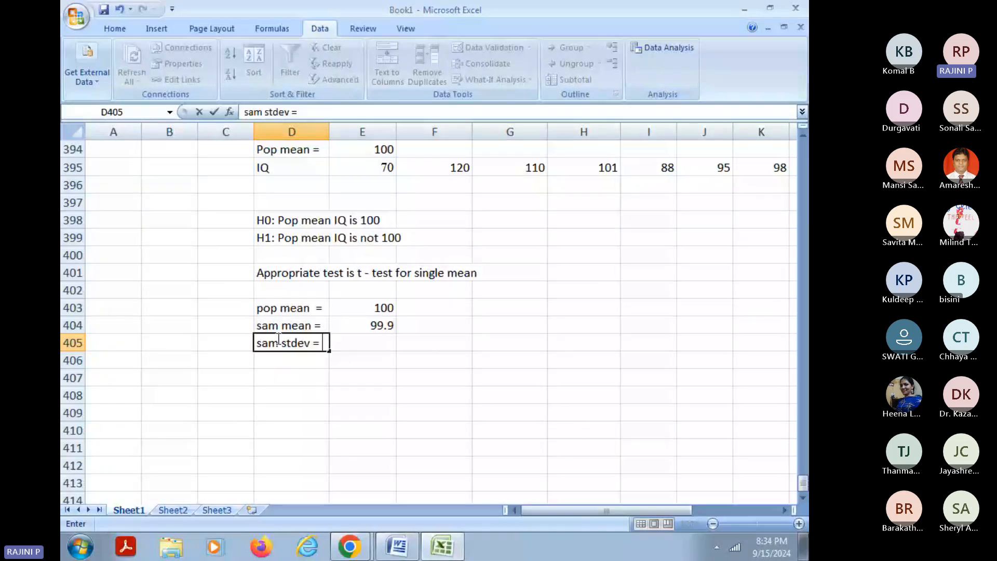
key(Tab)
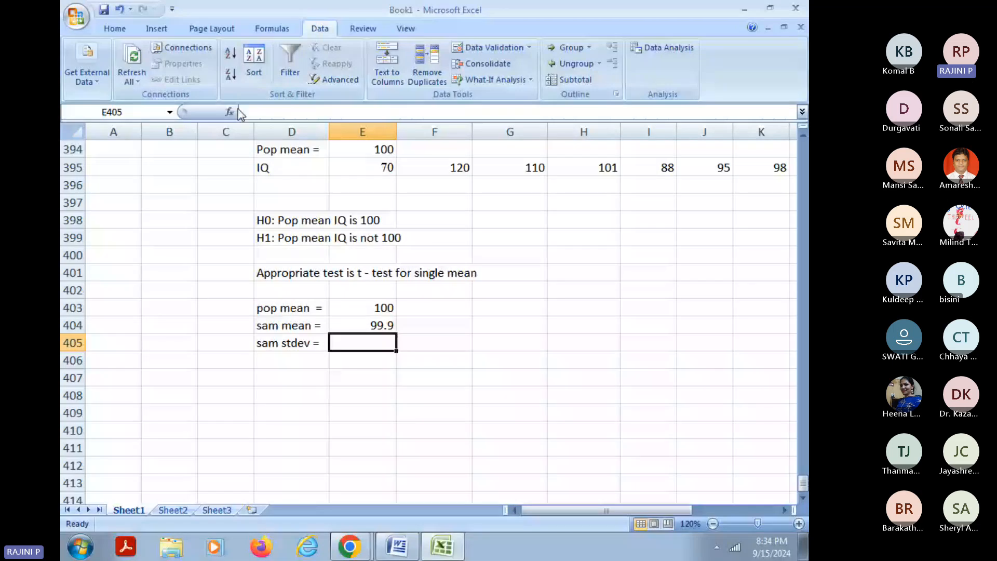
text(=)
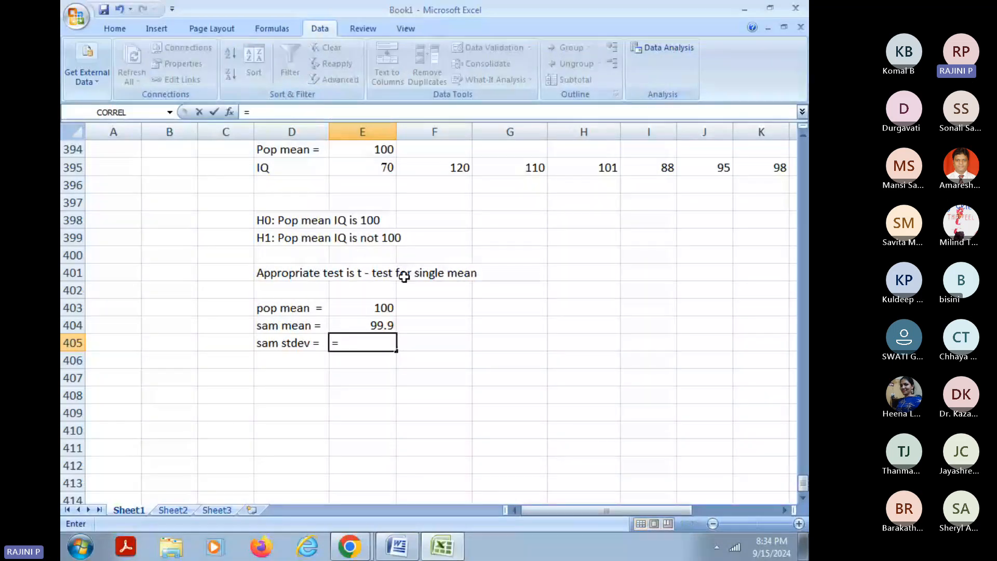
text(stdev()
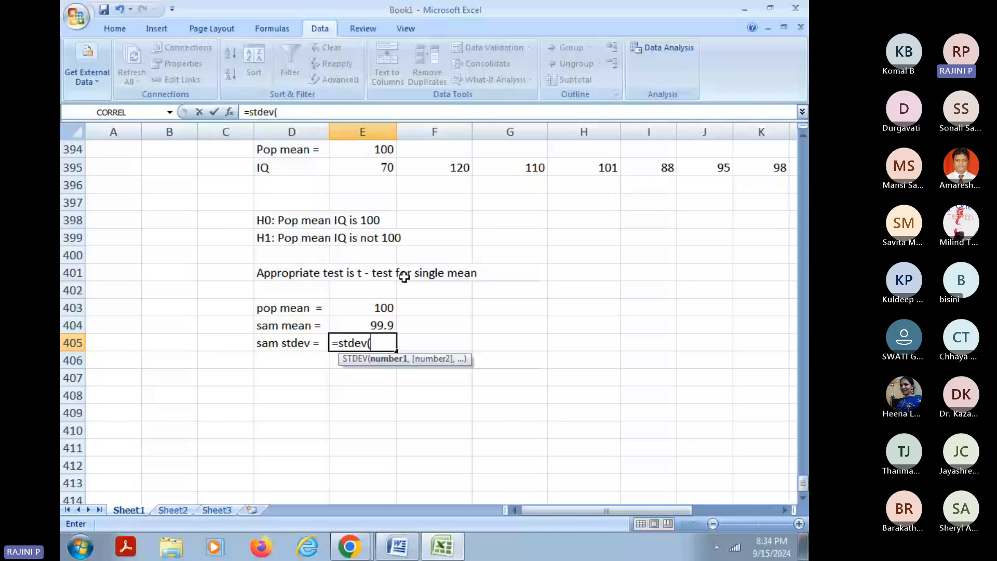
click(373, 165)
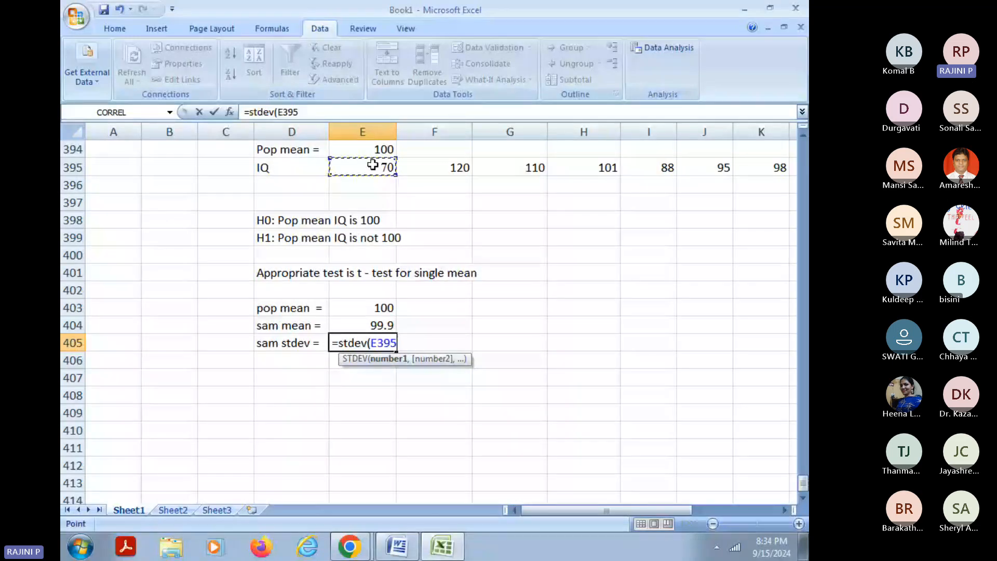
key(ctrl+shift+Right)
text())
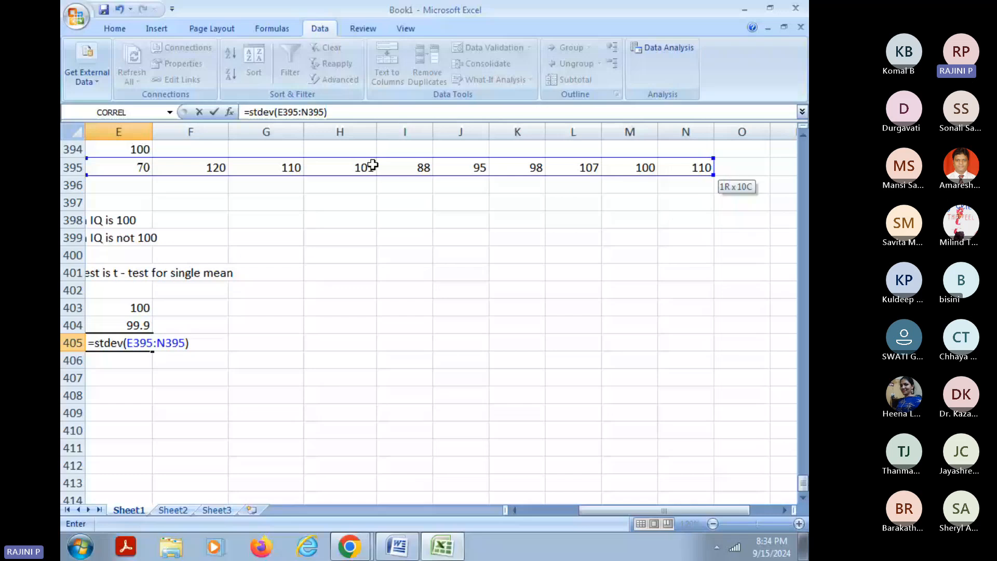
key(Return)
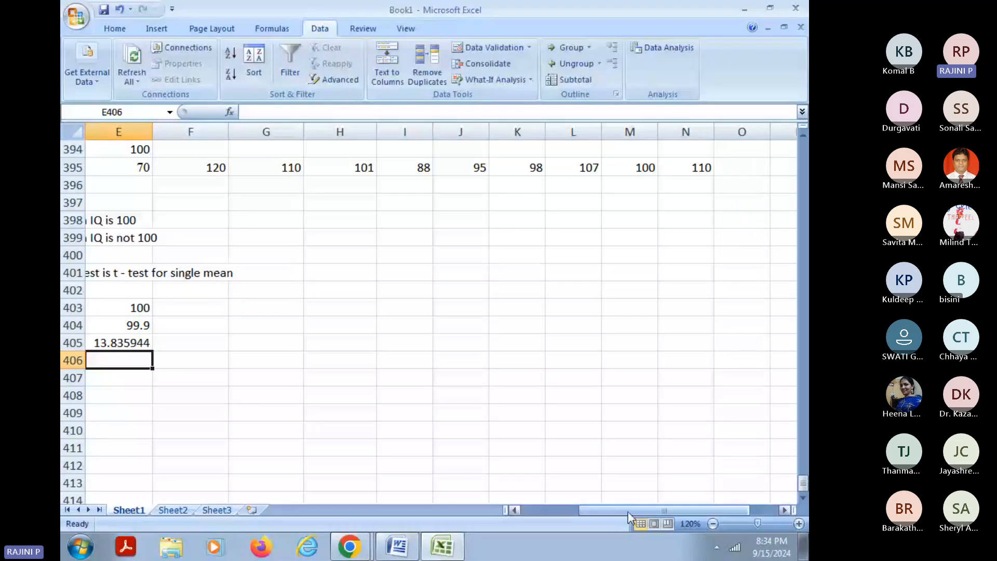
Step: Enter "n =" with the value 10 in D406:E406 and the label "t cal =" in D408
drag(628, 516, 556, 514)
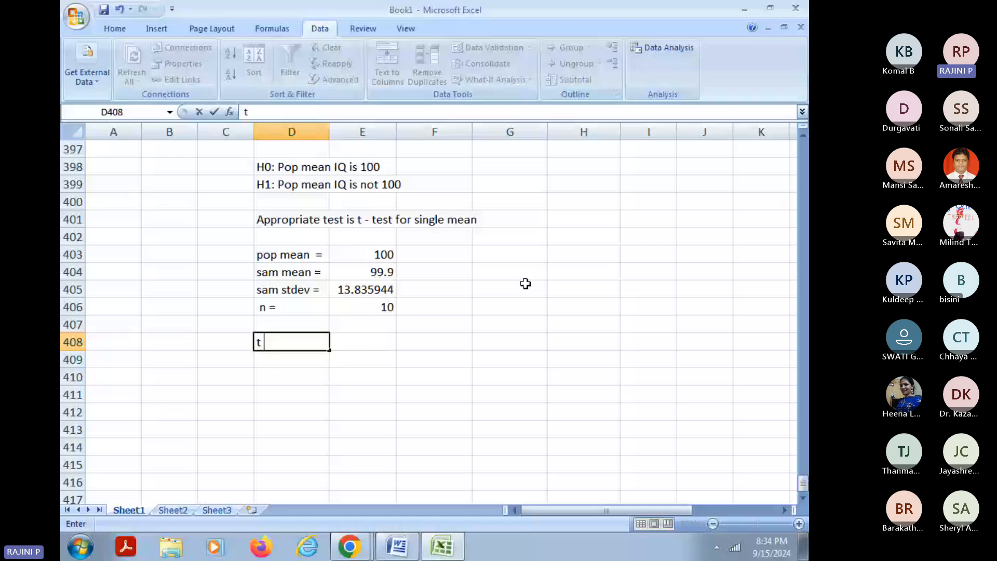
text(cal =)
key(Tab)
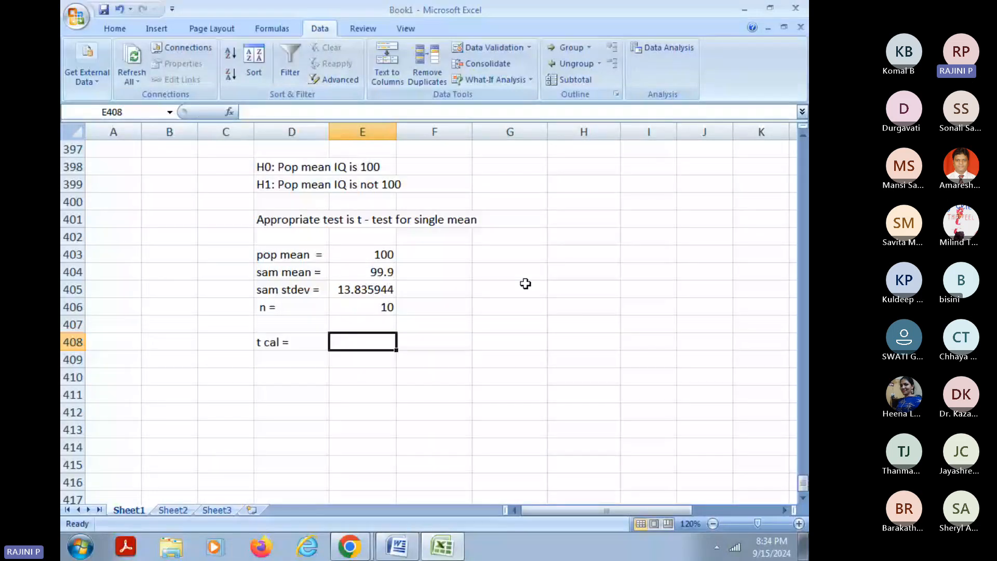
Step: Calculate the t statistic in E408 with =(E404-E403)/(E405/SQRT(E406))
text(=()
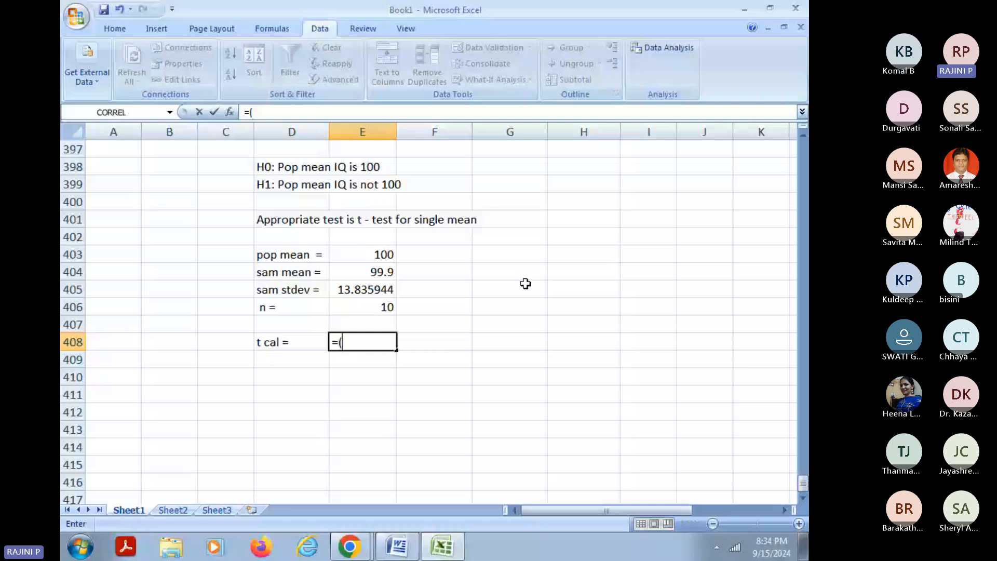
click(362, 272)
text(-)
click(362, 256)
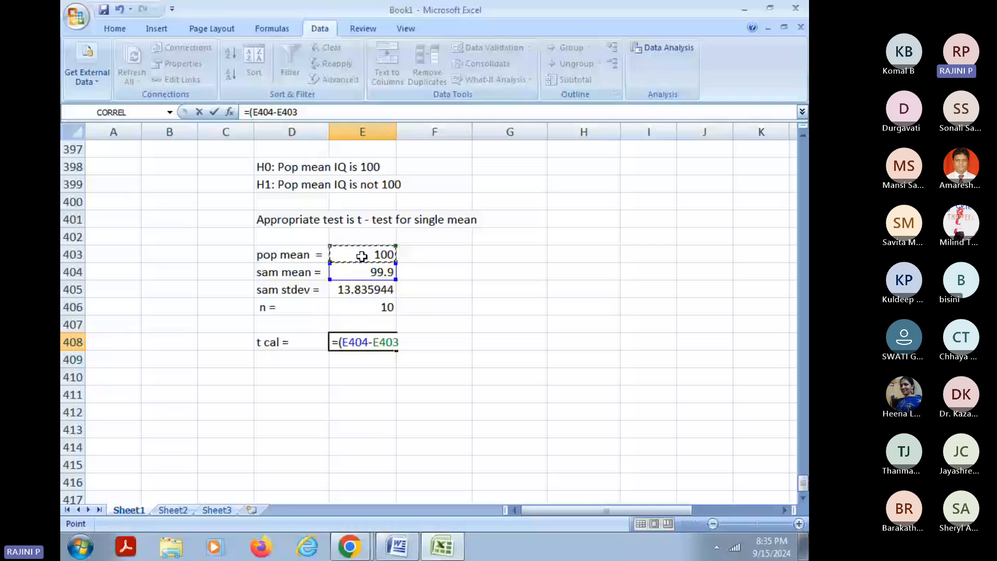
text()/()
click(359, 294)
text(/)
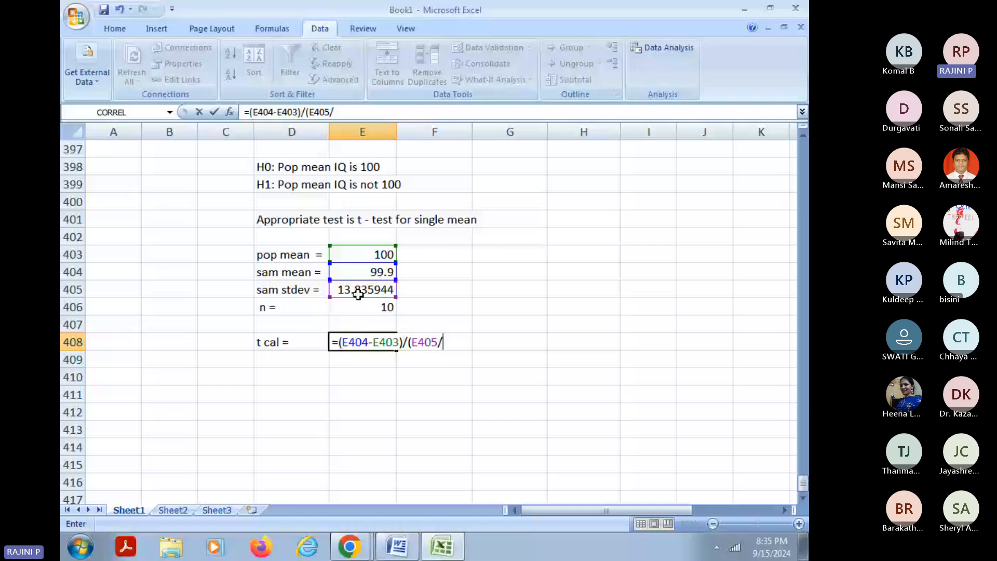
text(sqrt()
click(351, 308)
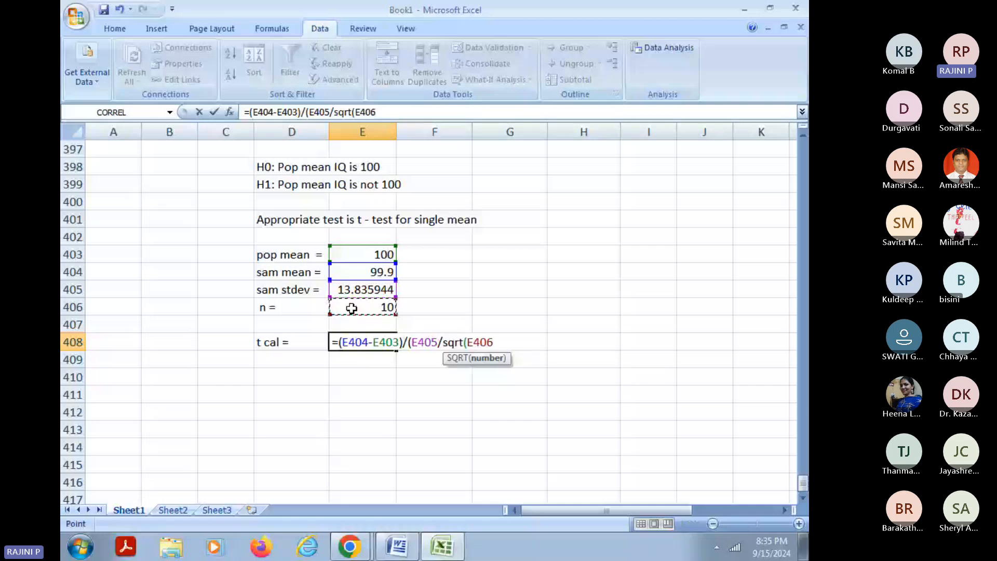
key(Return)
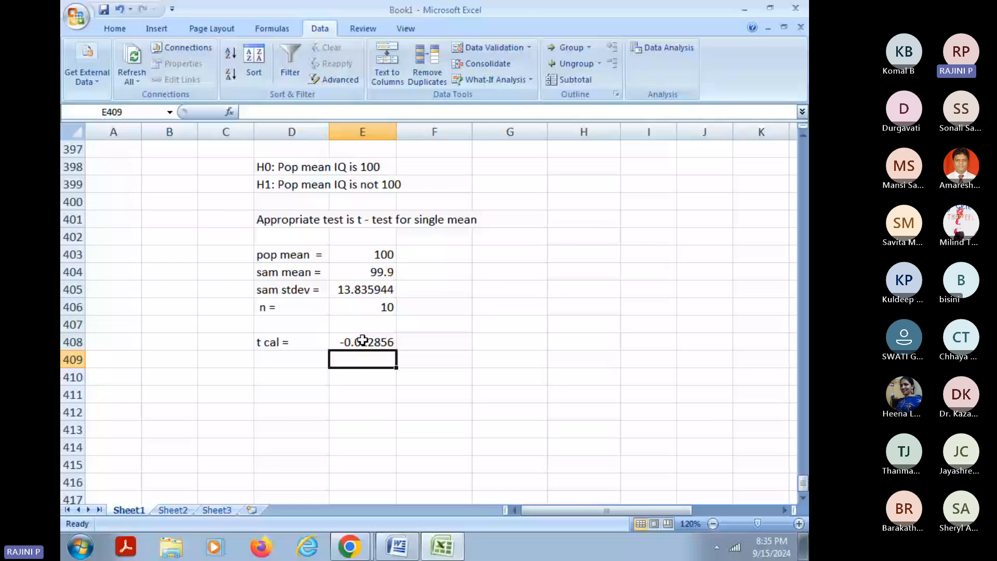
Step: Switch to Word to look back through the exercise questions, and return to the Excel sheet
key(alt+Tab)
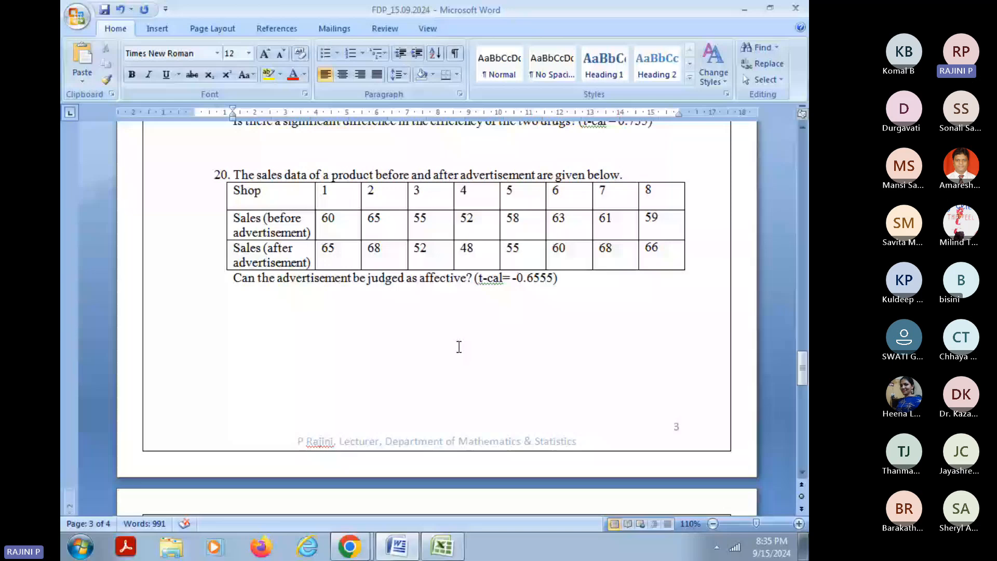
scroll(459, 347, up, 5)
key(alt+Tab)
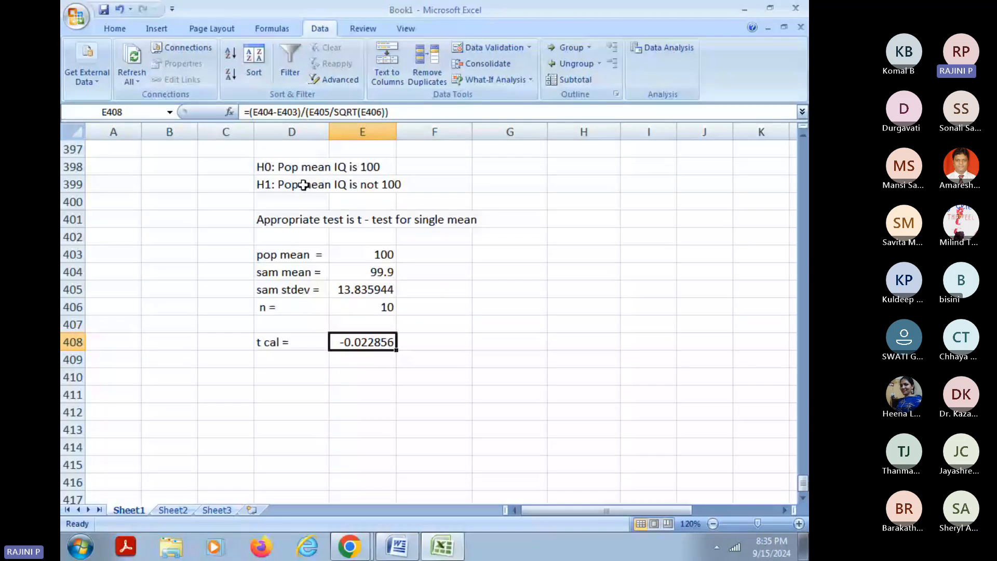
Step: Label D410 "p value =" and calculate the two-tailed p value in E410 with =TDIST(0.02856, 9, 2)
click(313, 383)
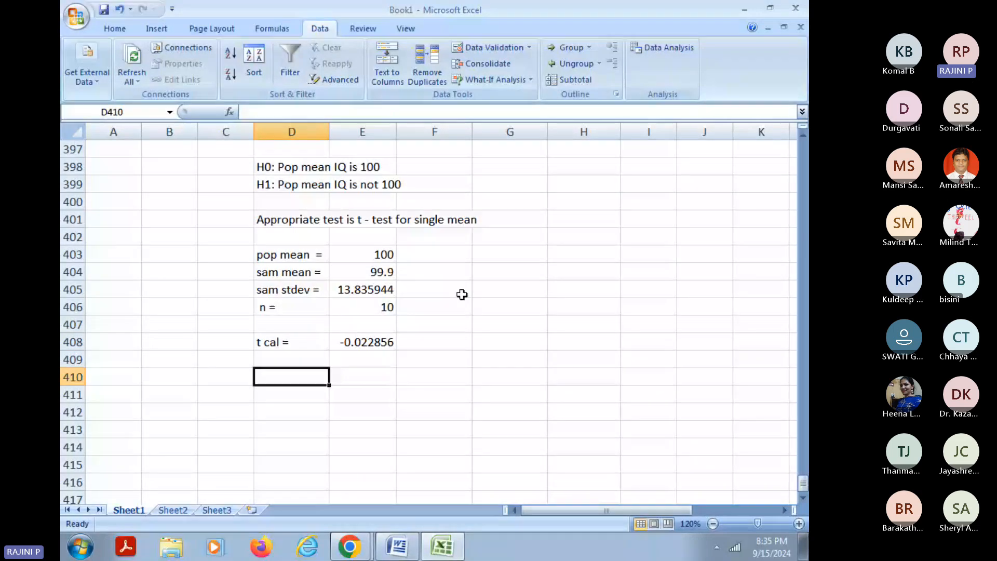
text(p val)
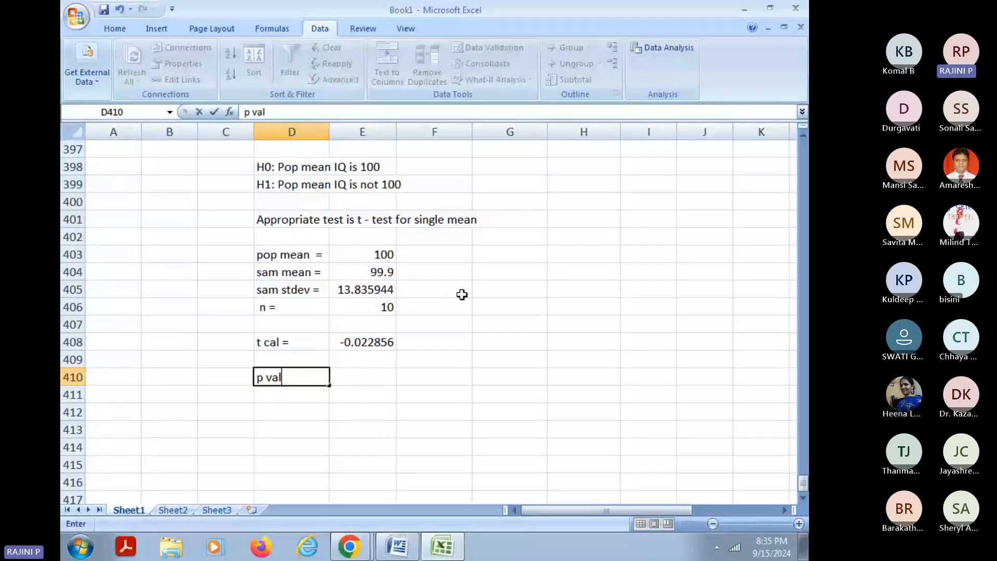
text(ue =)
key(Tab)
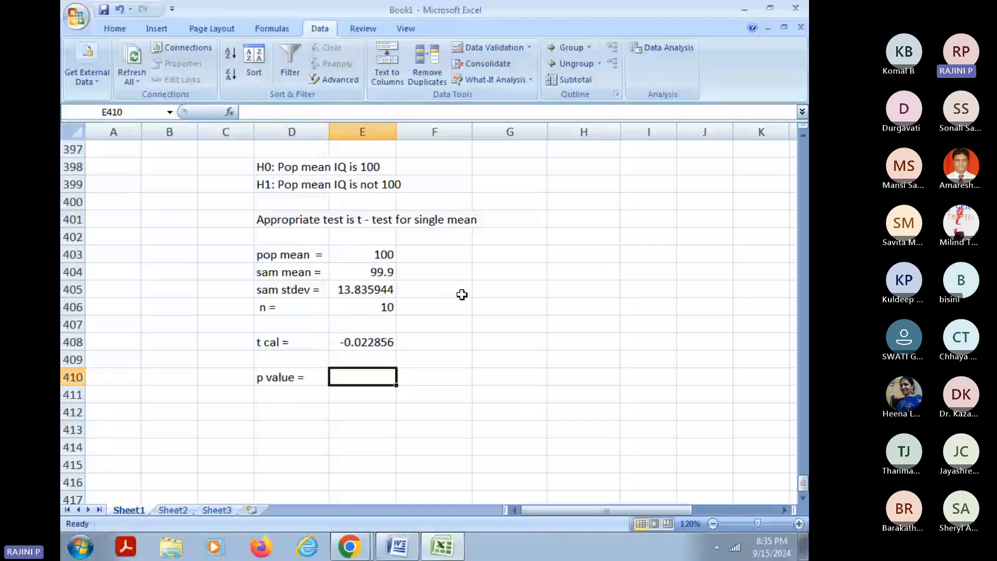
text(=t)
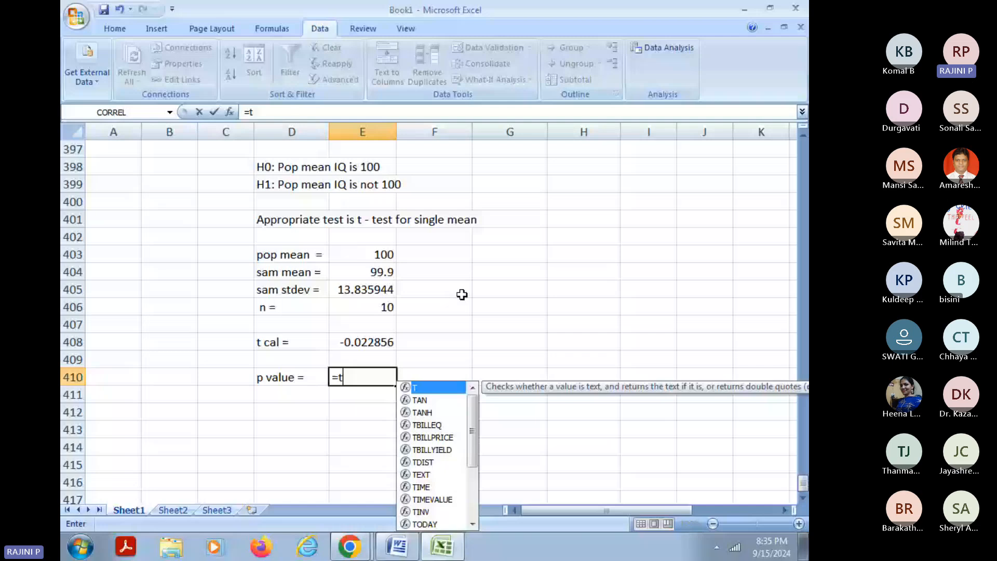
text(dist()
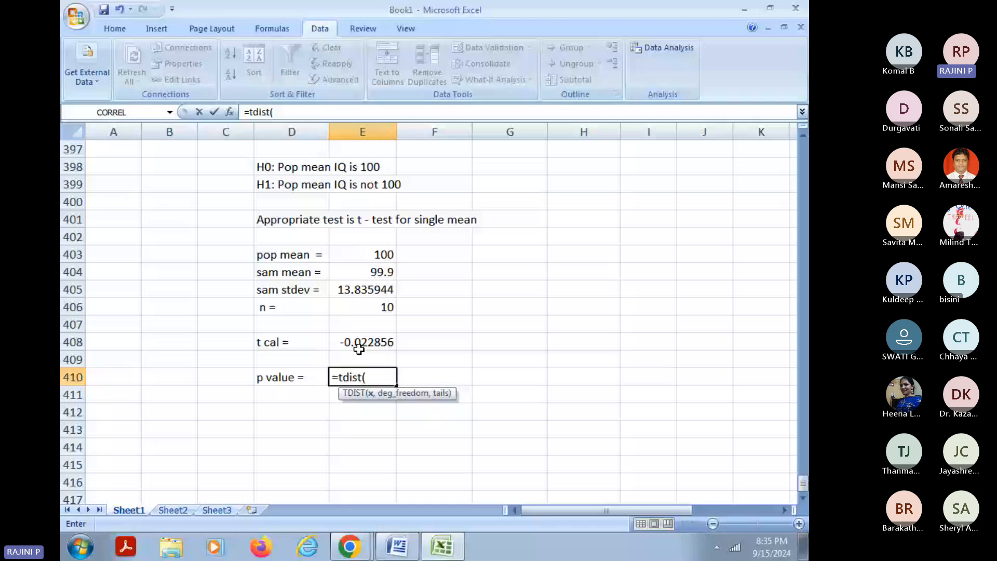
text(0.0)
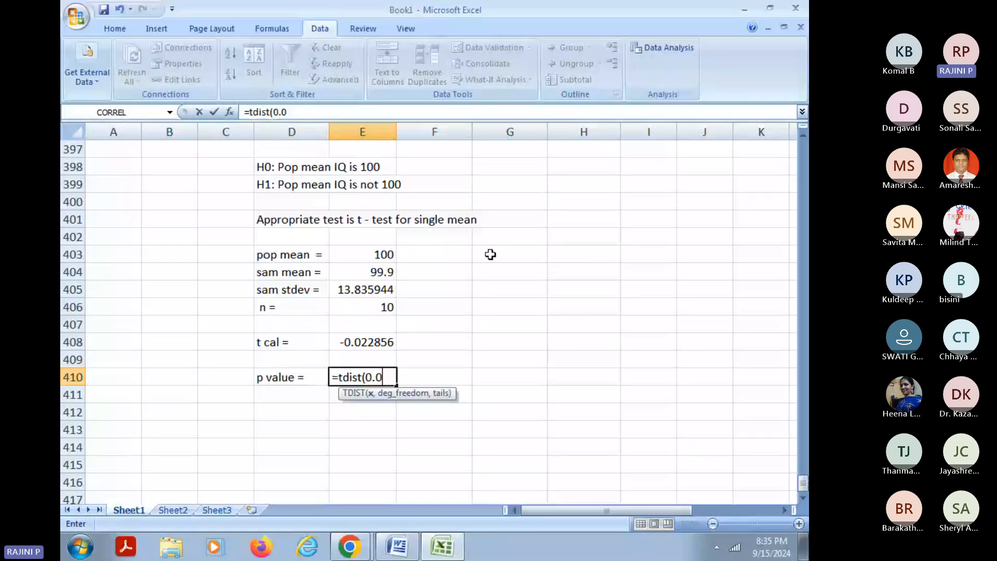
text(2856,)
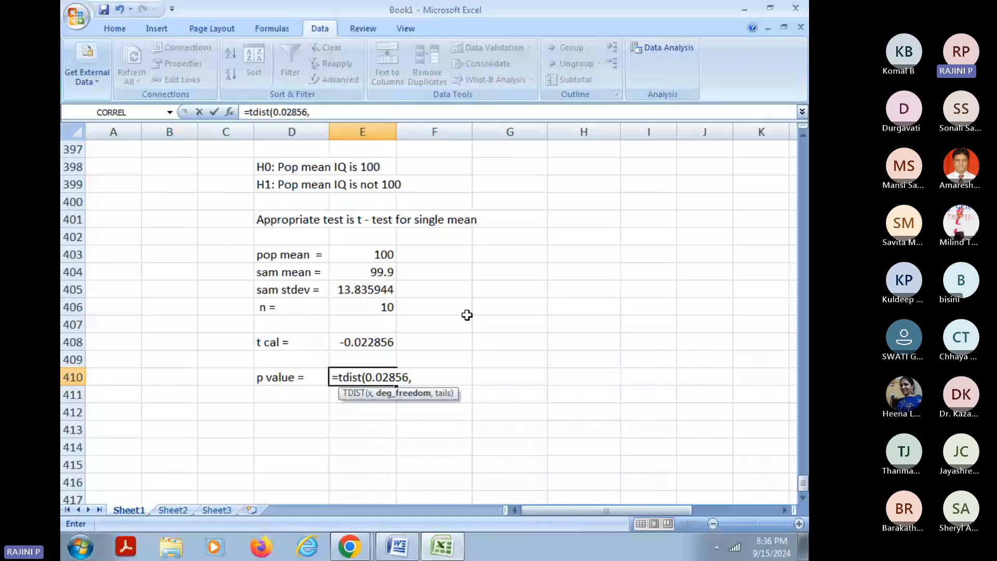
text(9,)
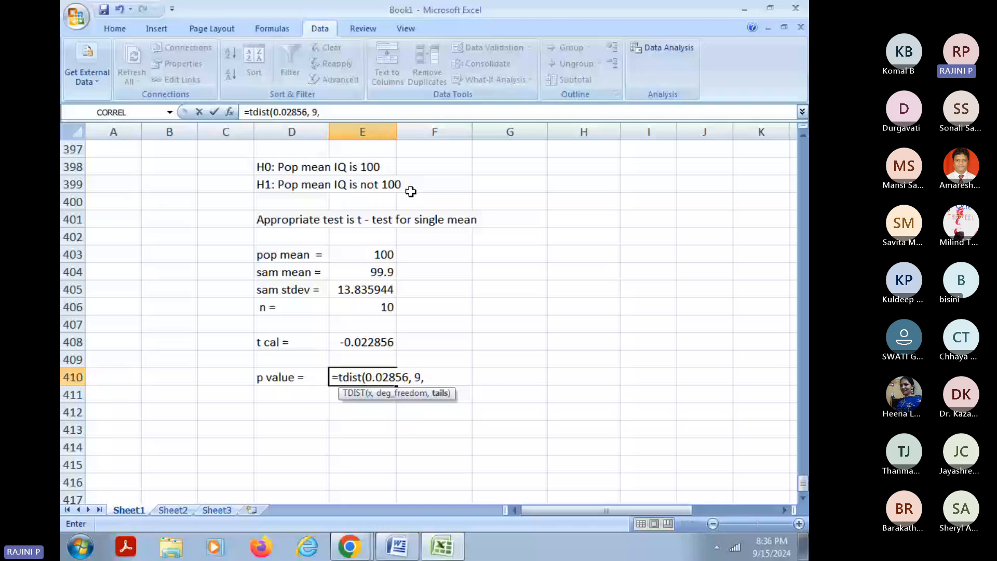
text(2))
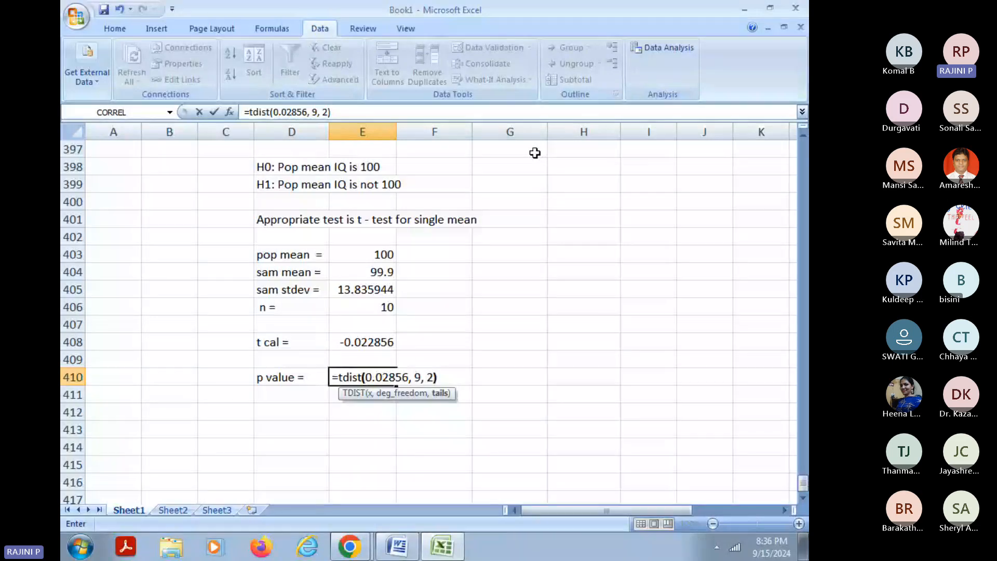
key(Return)
Step: Enter the comparison "> 0.05" in F410 beside the p value and the conclusion "Accept H0" in G410
click(350, 380)
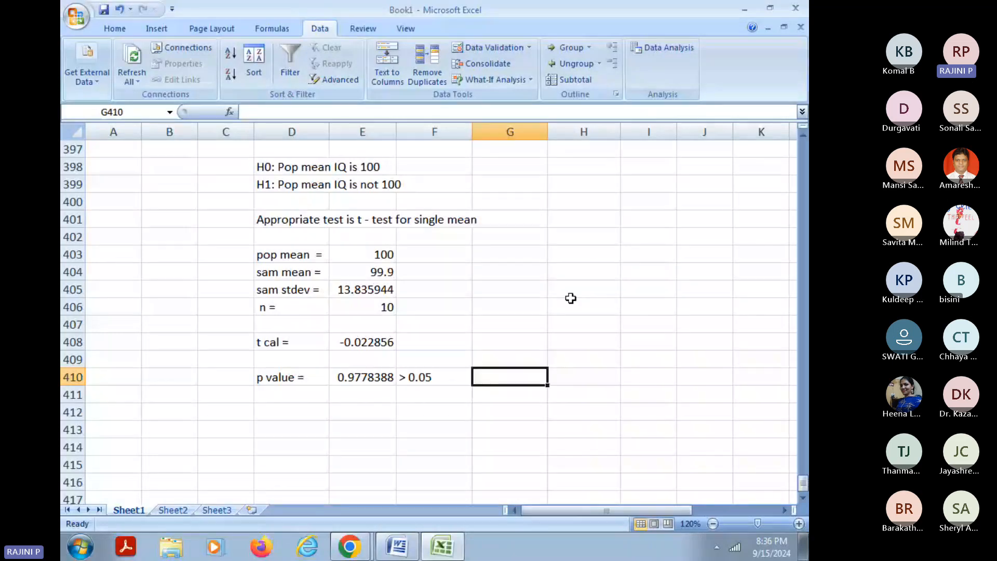
text(A)
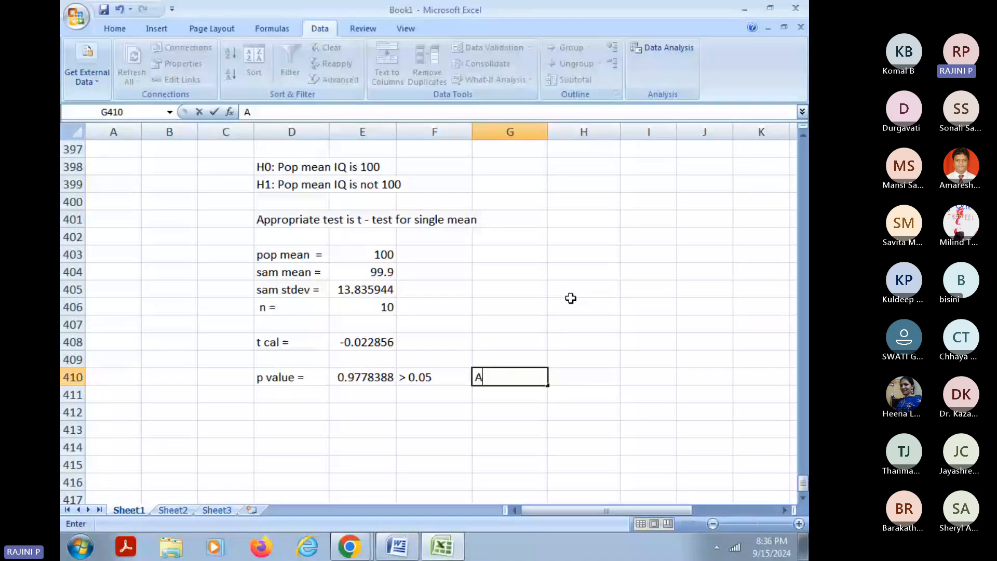
text(ccept H0)
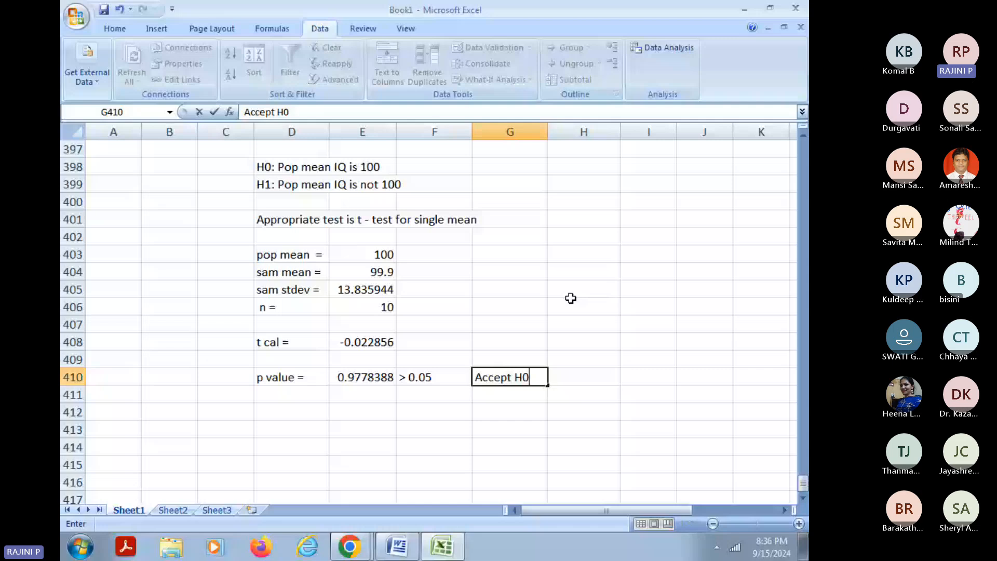
click(382, 377)
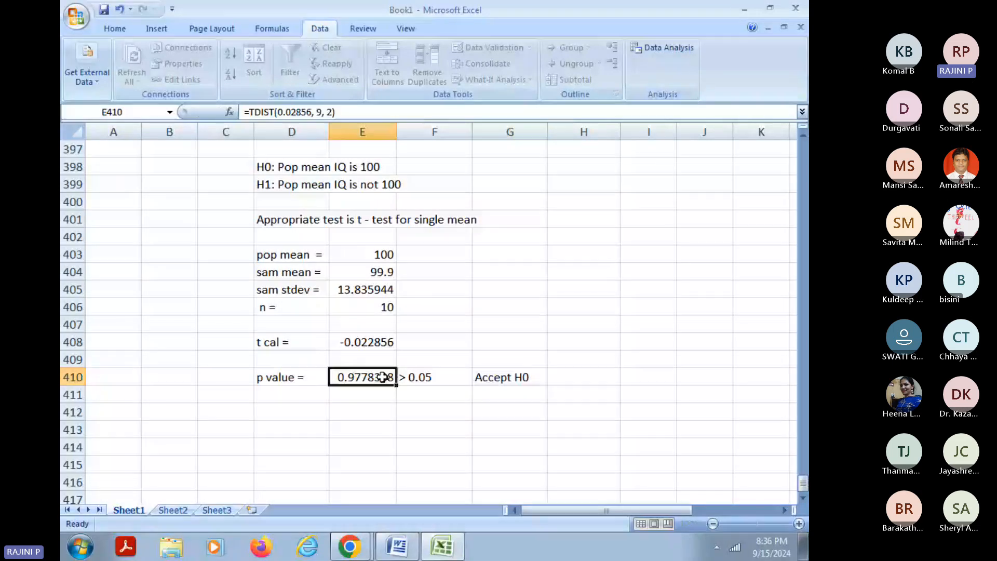
click(506, 379)
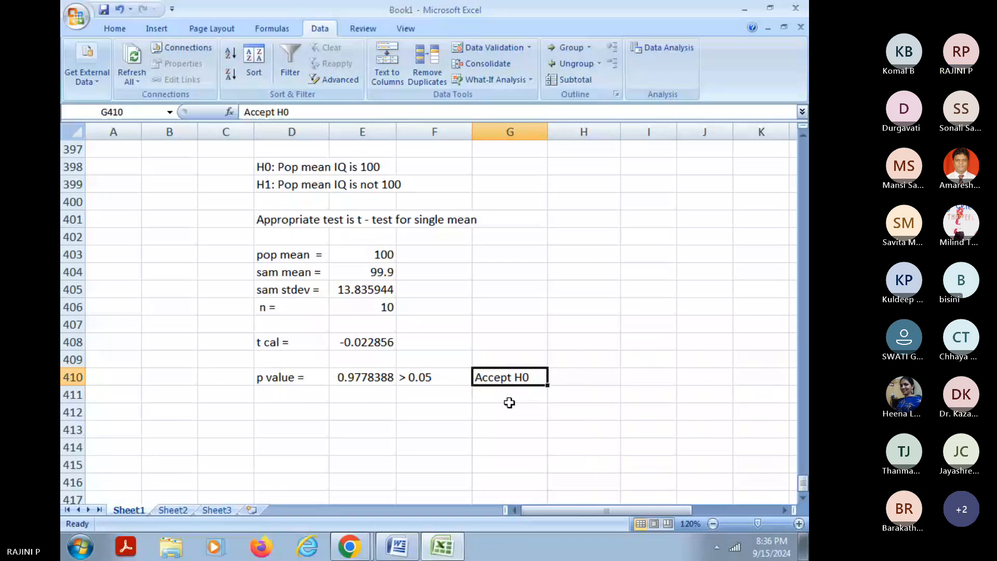
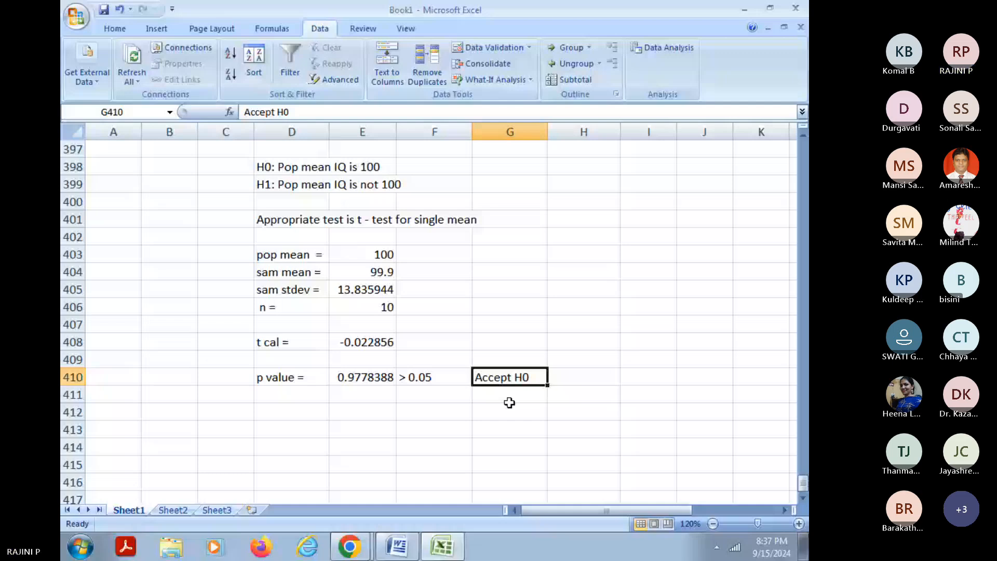
Step: Copy question 19's Drug A and Drug B table from the Word document and paste it into the Excel sheet at D415
key(alt+Tab)
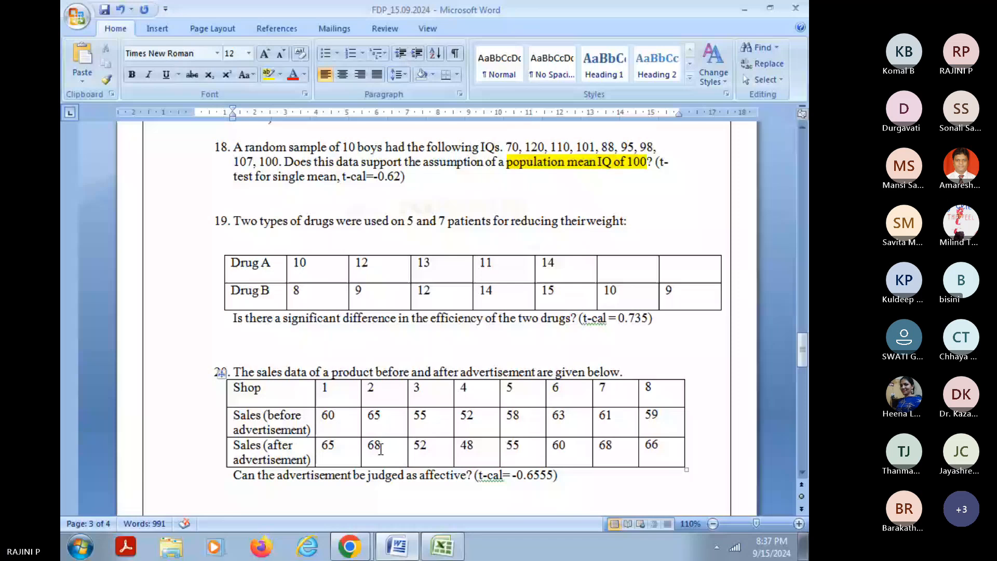
click(380, 449)
scroll(236, 307, down, 3)
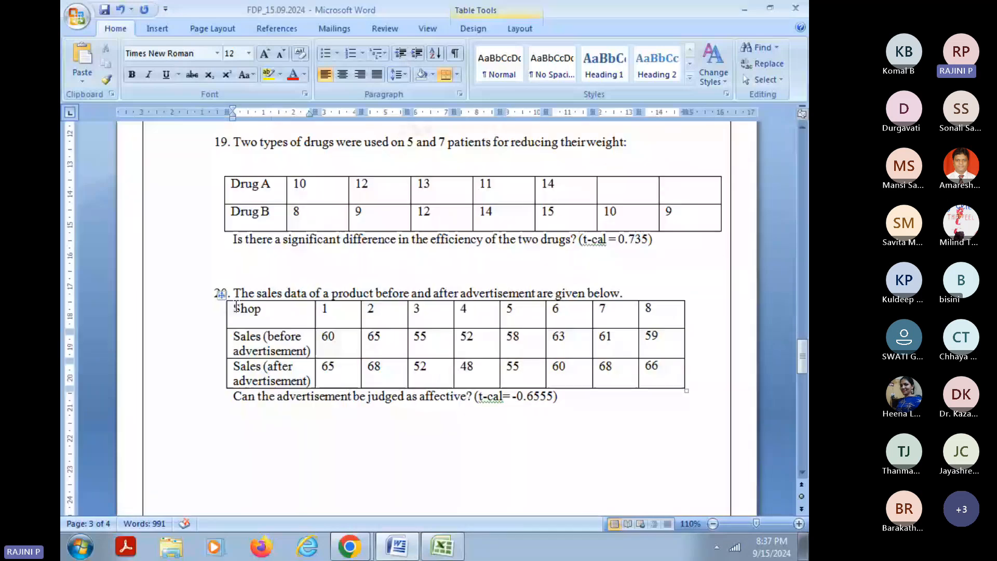
drag(236, 306, 673, 378)
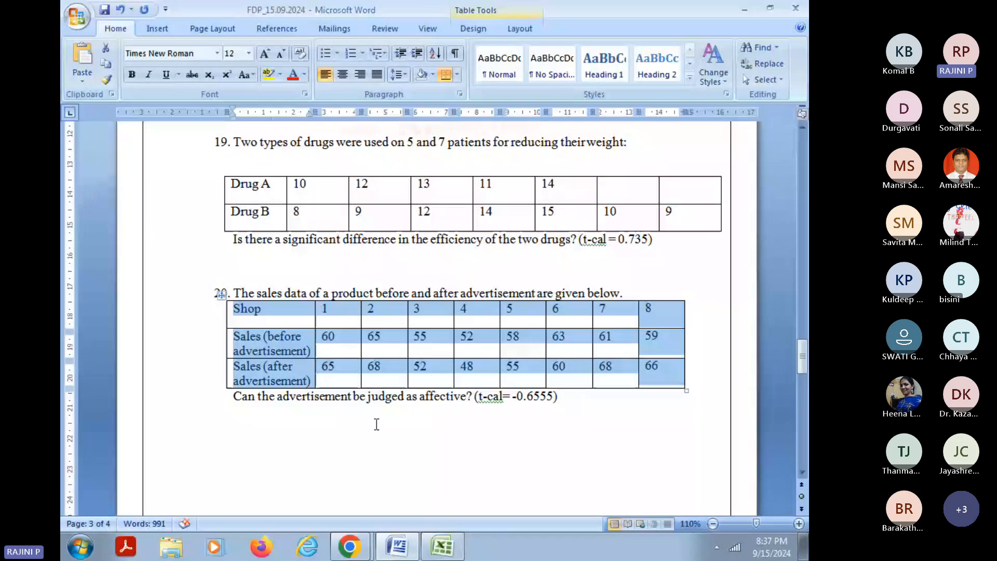
click(330, 368)
click(220, 172)
key(ctrl+c)
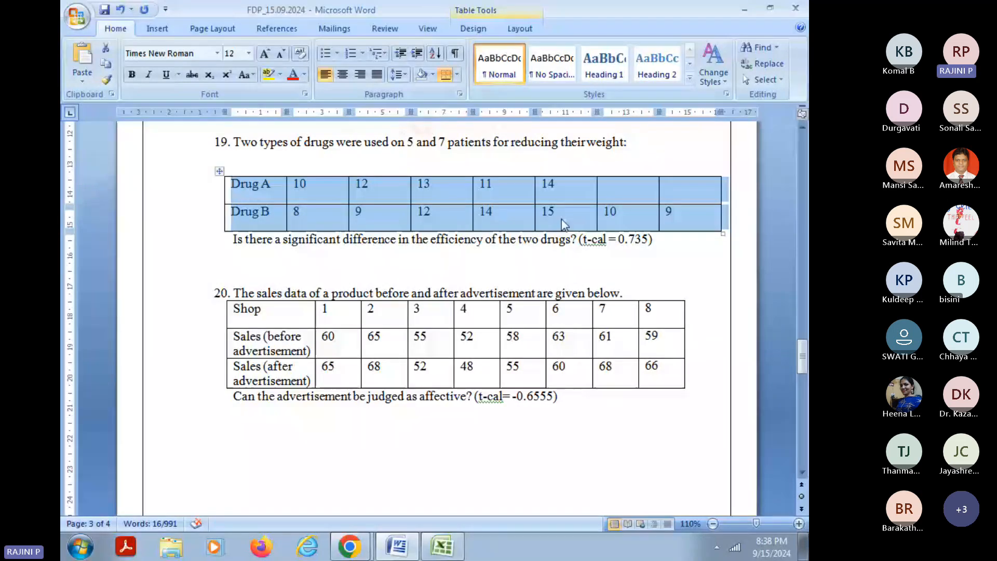
key(alt+Tab)
scroll(317, 448, down, 3)
click(281, 311)
key(ctrl+v)
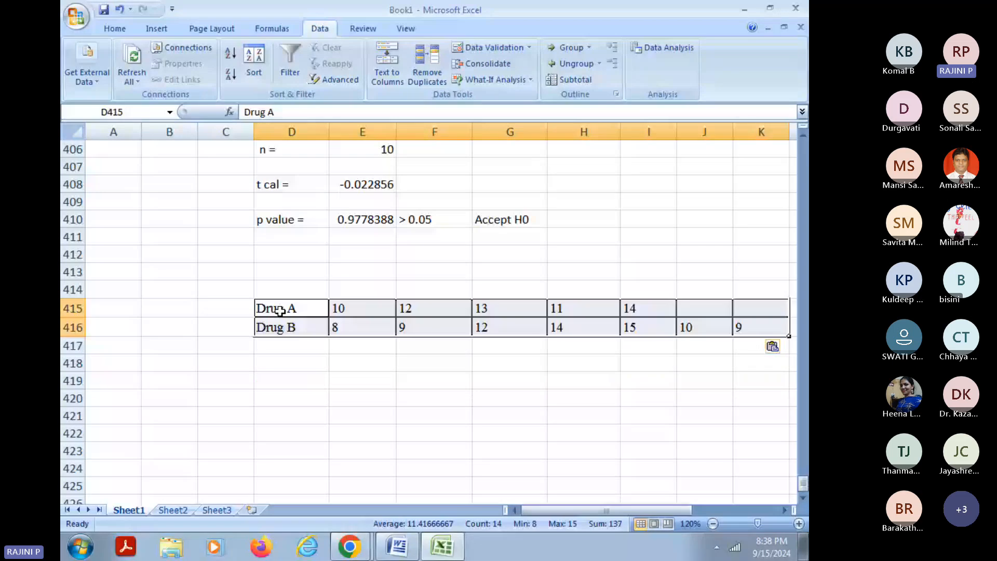
Step: Enter the null hypothesis "H0: both the drugs are equally efficient" in D419 below the drug table
scroll(356, 347, down, 2)
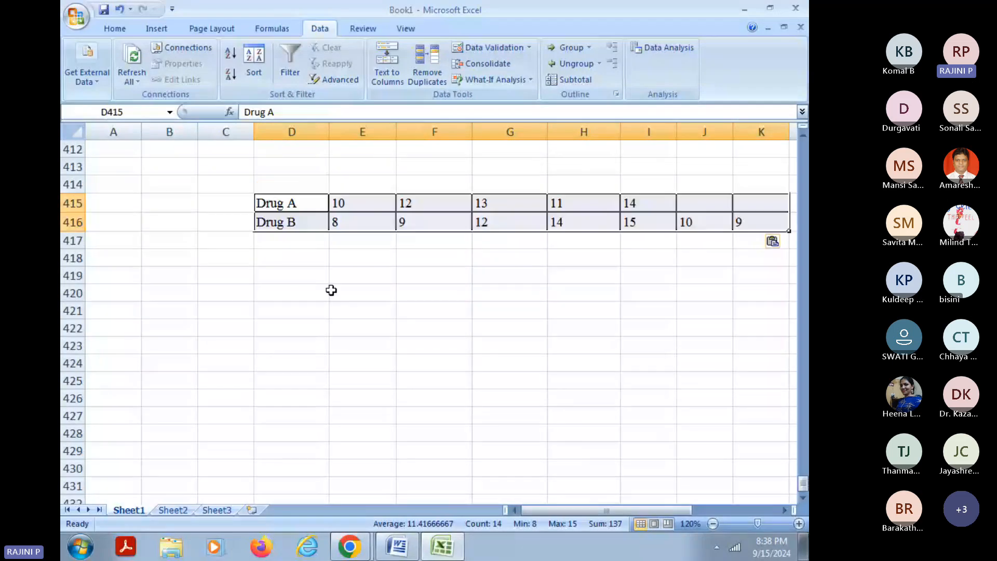
click(322, 287)
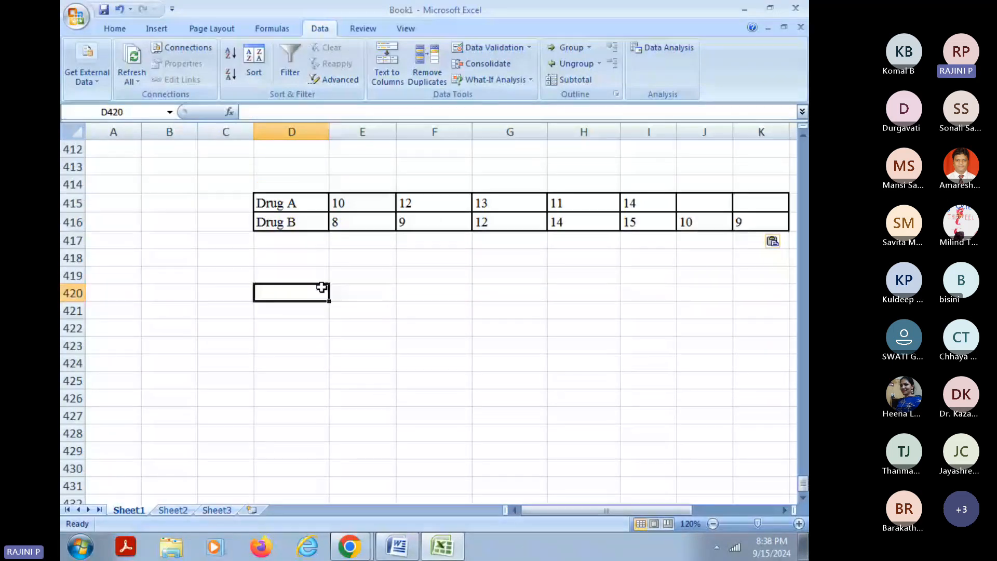
key(Up)
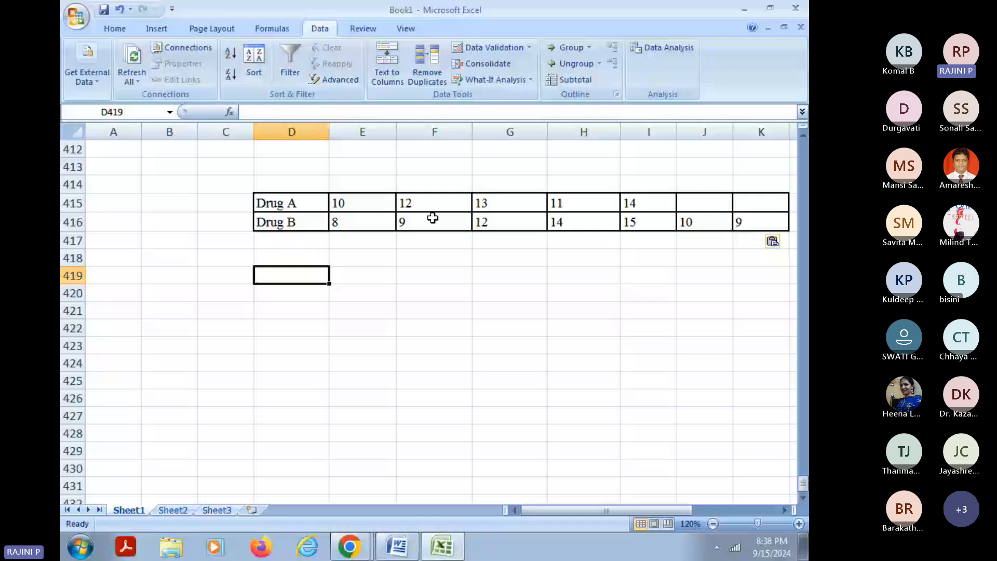
text(H0:)
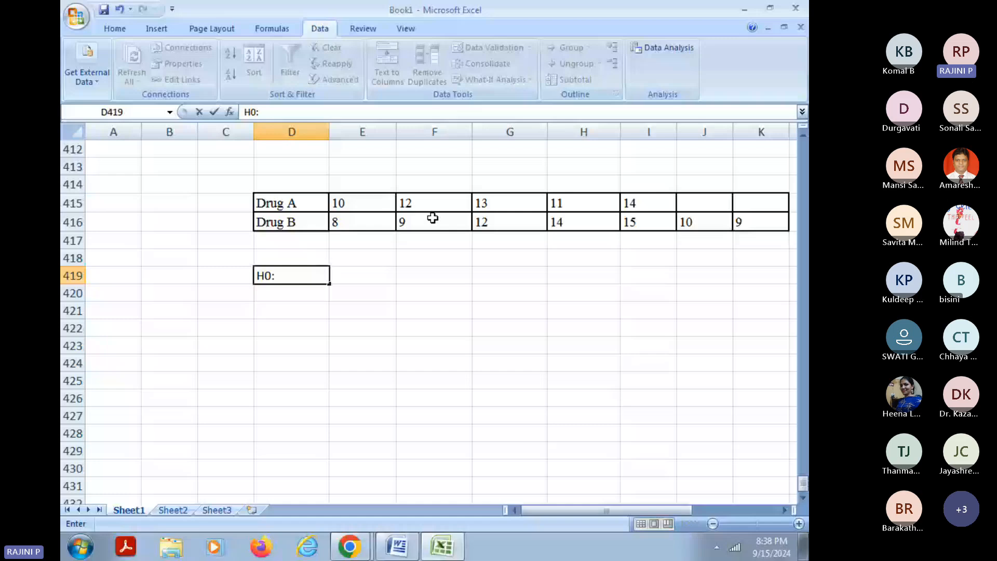
text(both the dr)
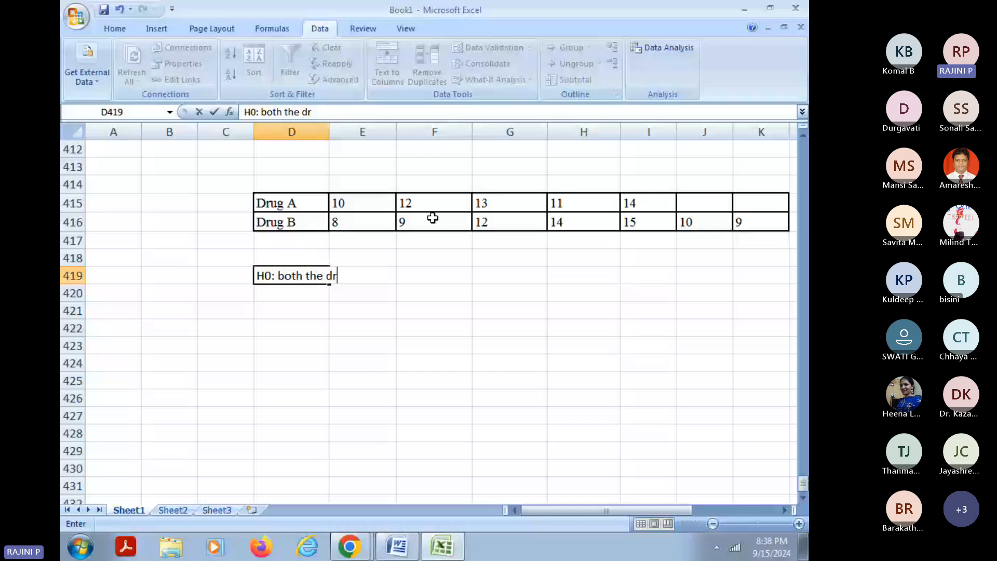
text(ugs are equally efficient)
key(Return)
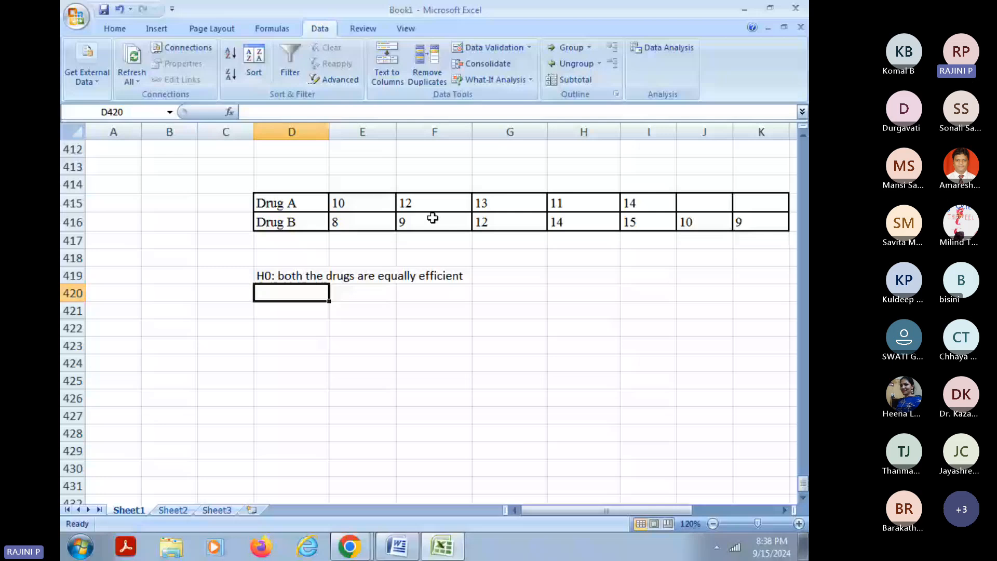
Step: Enter "H1: both the drugs are not equally efficient" in D420, and check question 19 in Word before returning to Excel
text(H1: both the drugs are nb)
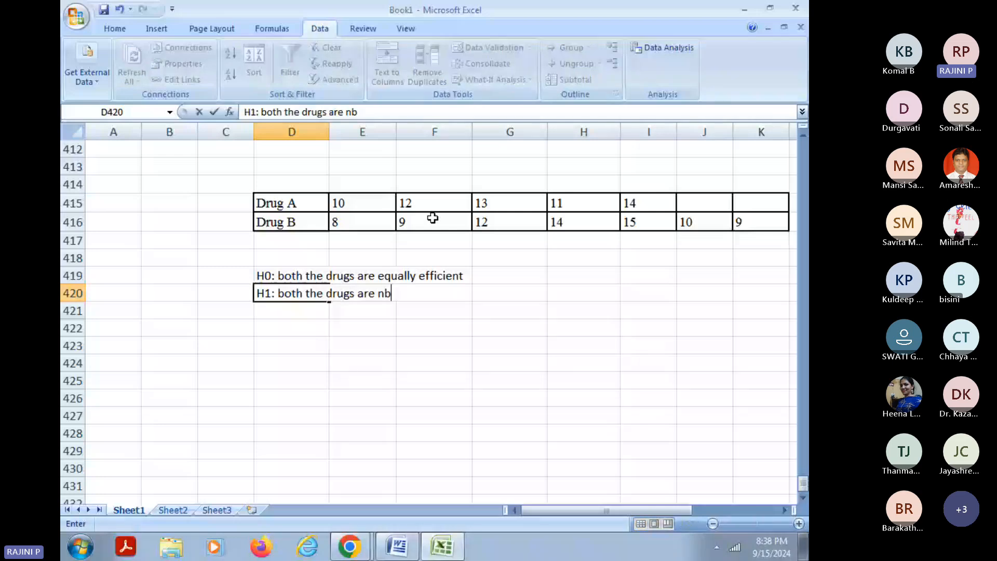
key(BackSpace)
text(ot equally efficien)
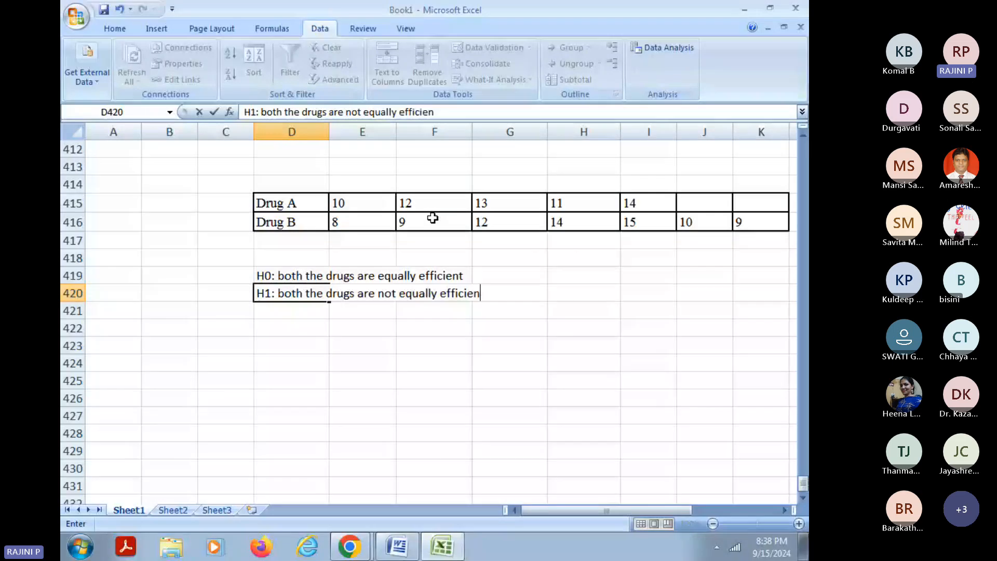
key(alt+Tab)
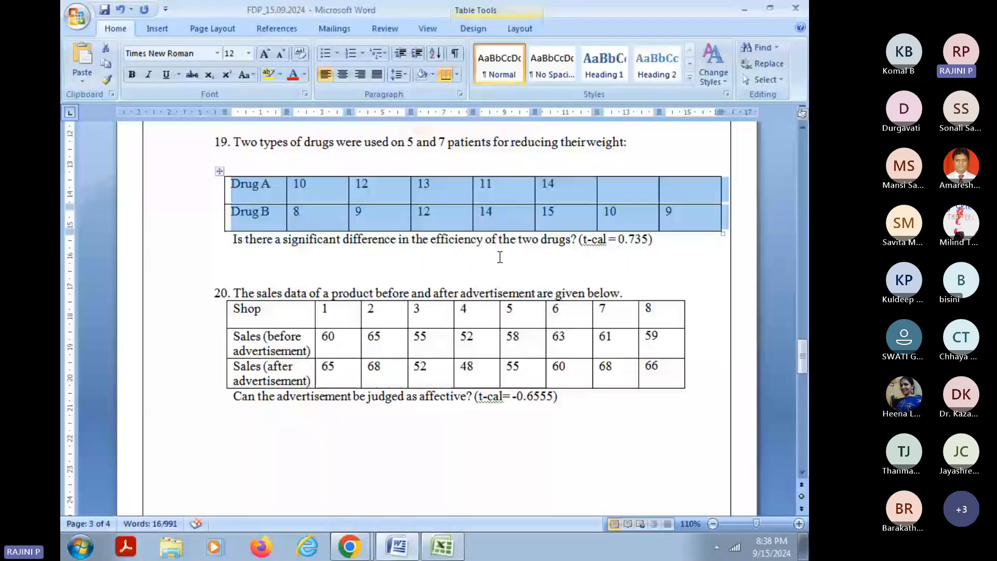
key(alt+Tab)
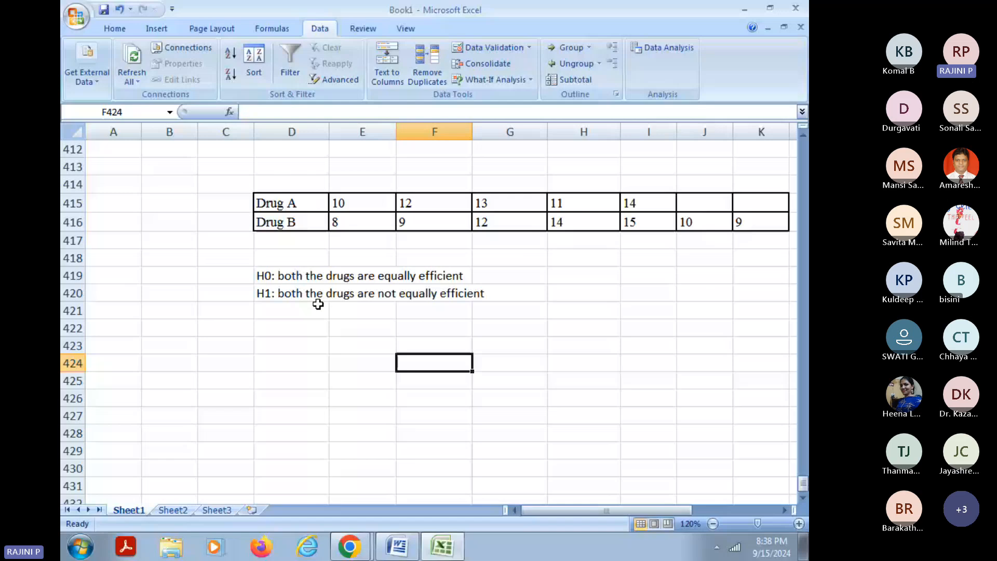
click(318, 297)
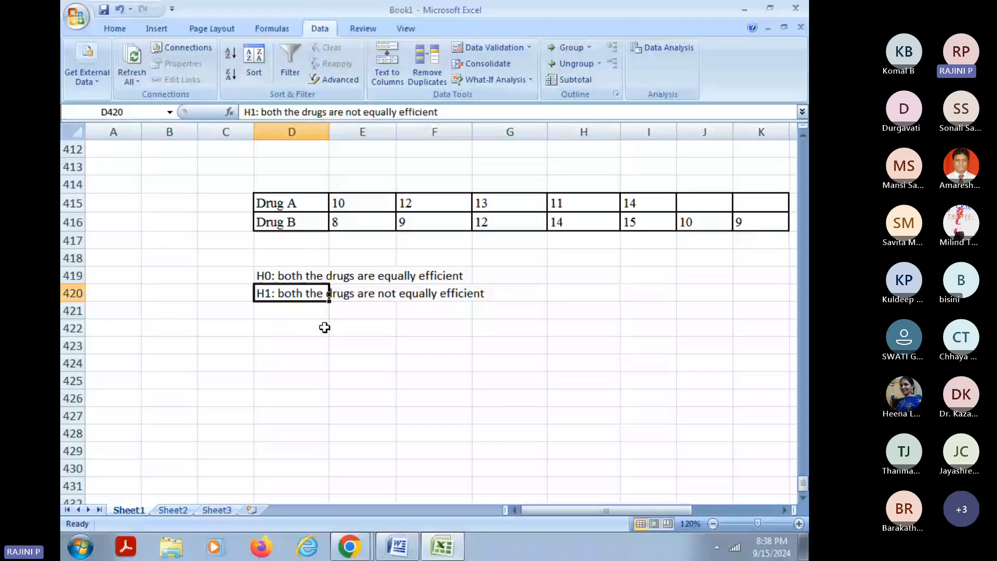
Step: Paste a transposed copy of the drug table at D422, with Drug A and Drug B as columns
click(310, 326)
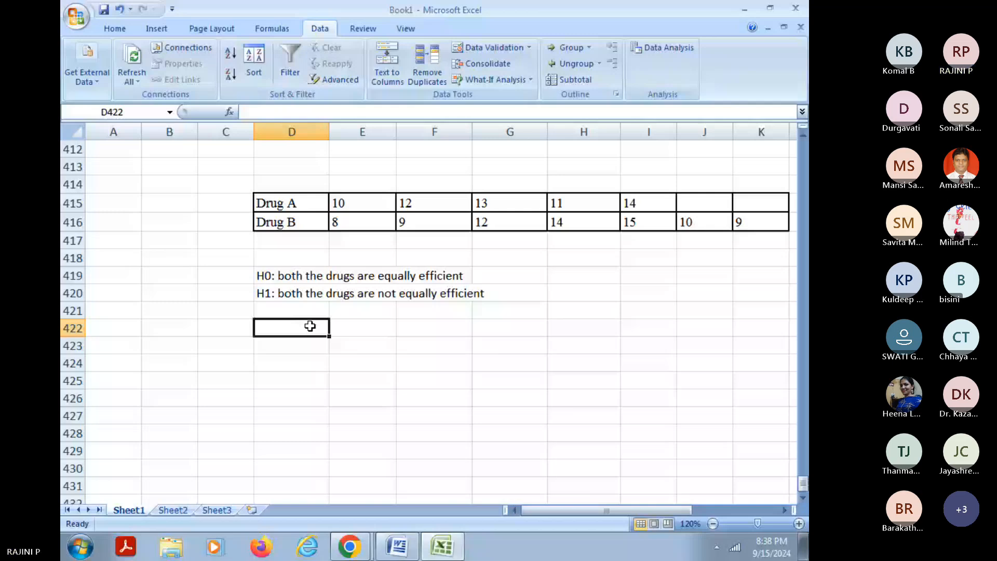
right_click(286, 328)
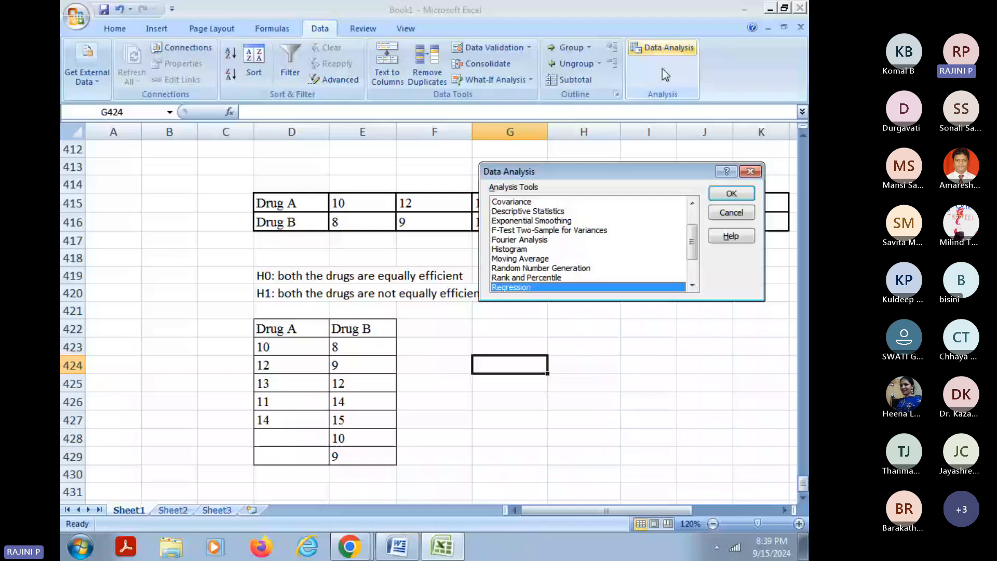
Step: Start a t-Test: Two-Sample Assuming Equal Variances with variable 1 range D422:D427 (Drug A) and variable 2 range E422:E429 (Drug B)
scroll(528, 268, down, 2)
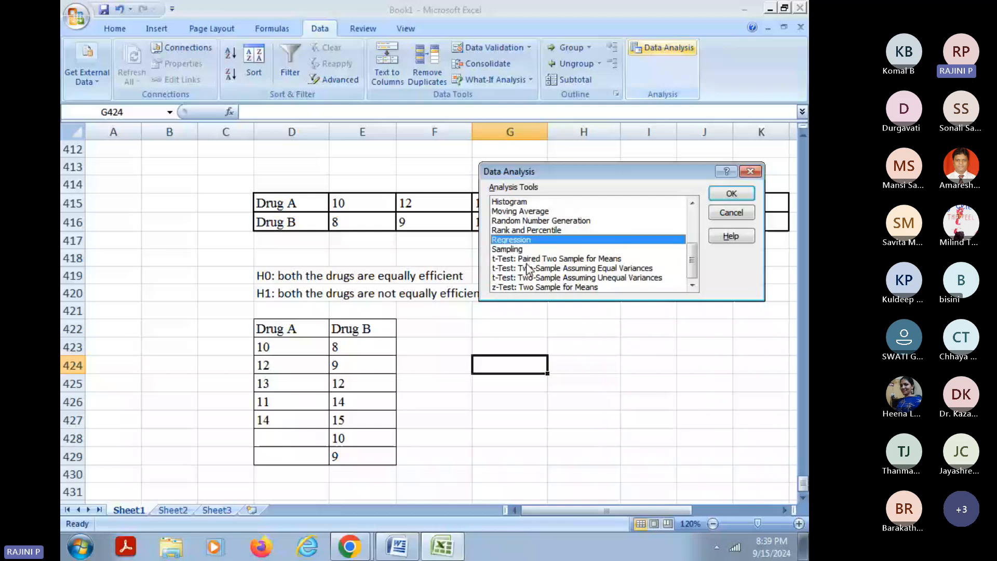
click(528, 268)
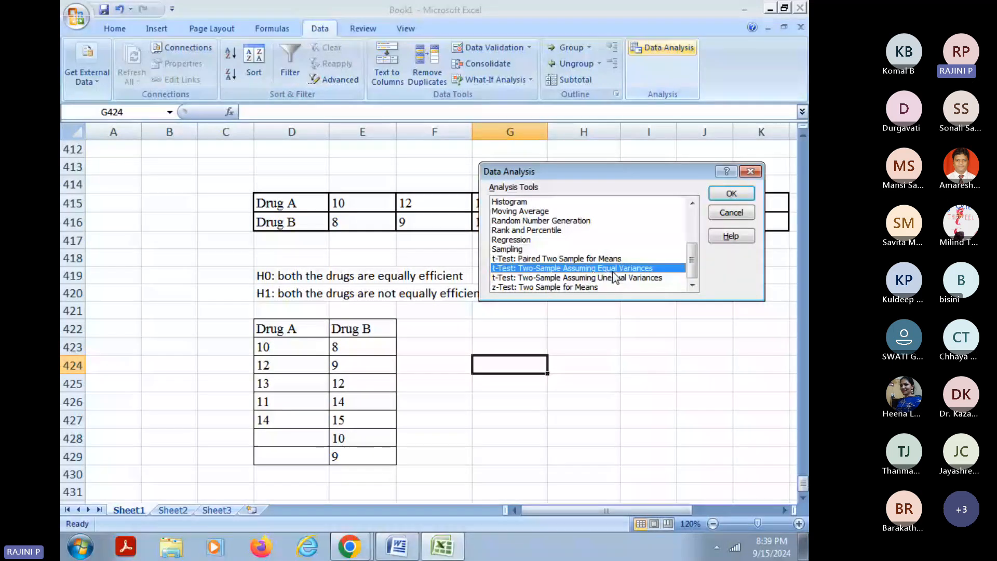
double_click(614, 270)
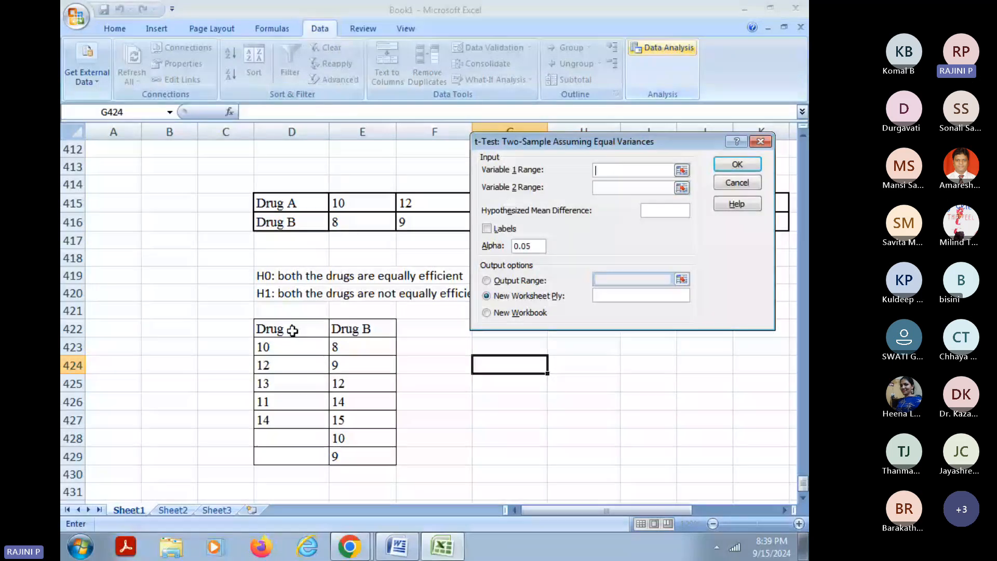
drag(292, 330, 291, 420)
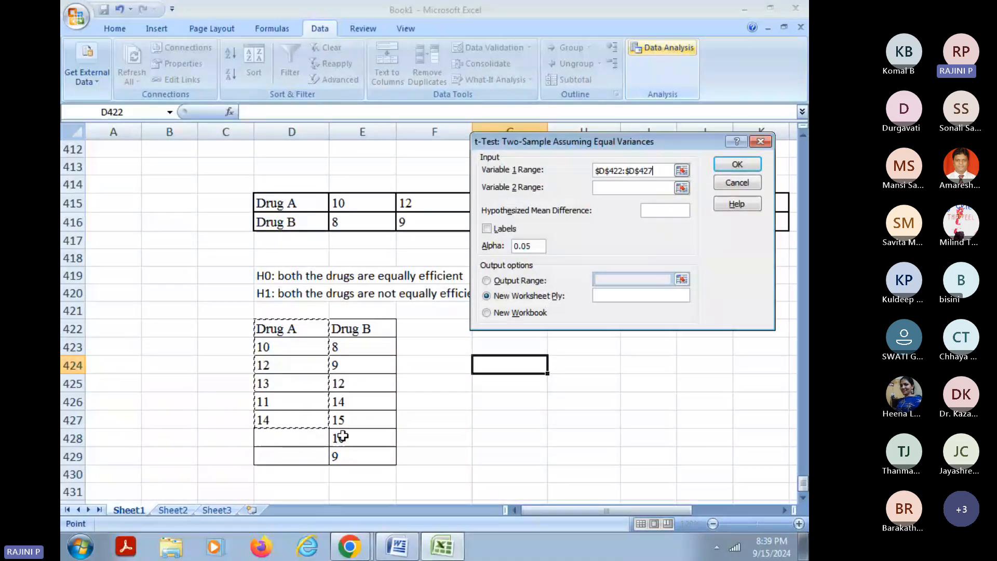
click(609, 188)
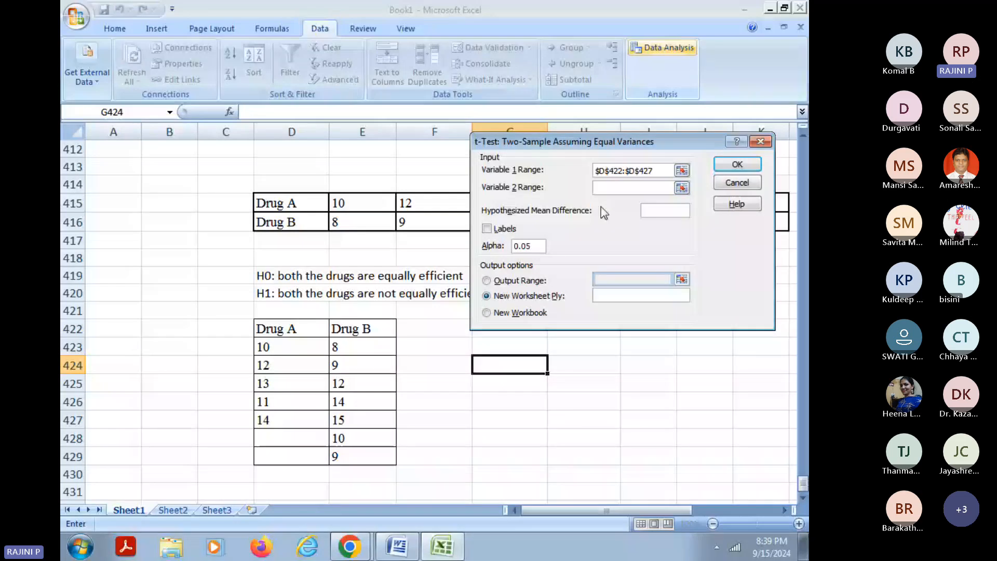
drag(362, 329, 362, 456)
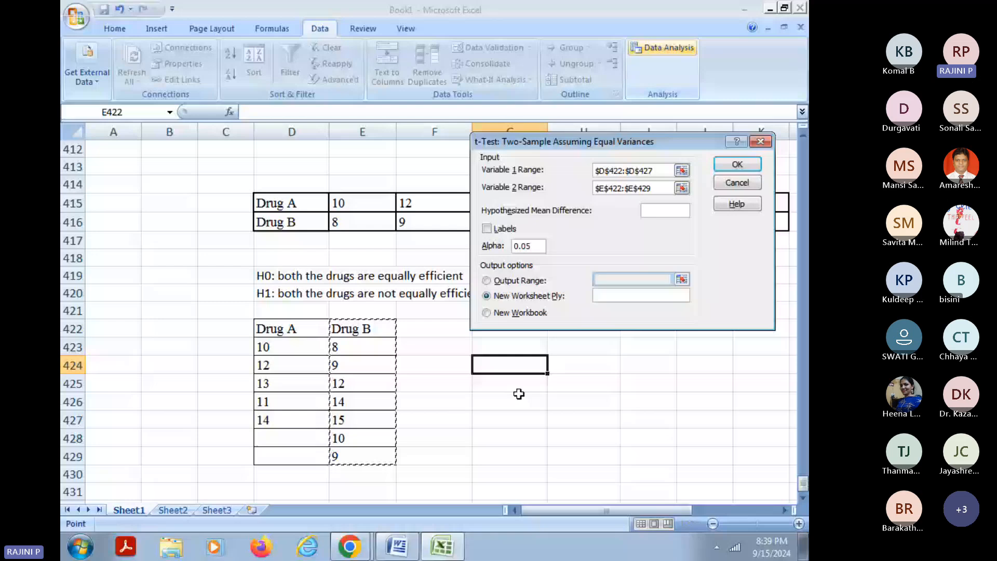
Step: Run the test with hypothesized mean difference 0, labels included and output range G423:H428, and widen column G to fit the result labels
click(670, 204)
text(0)
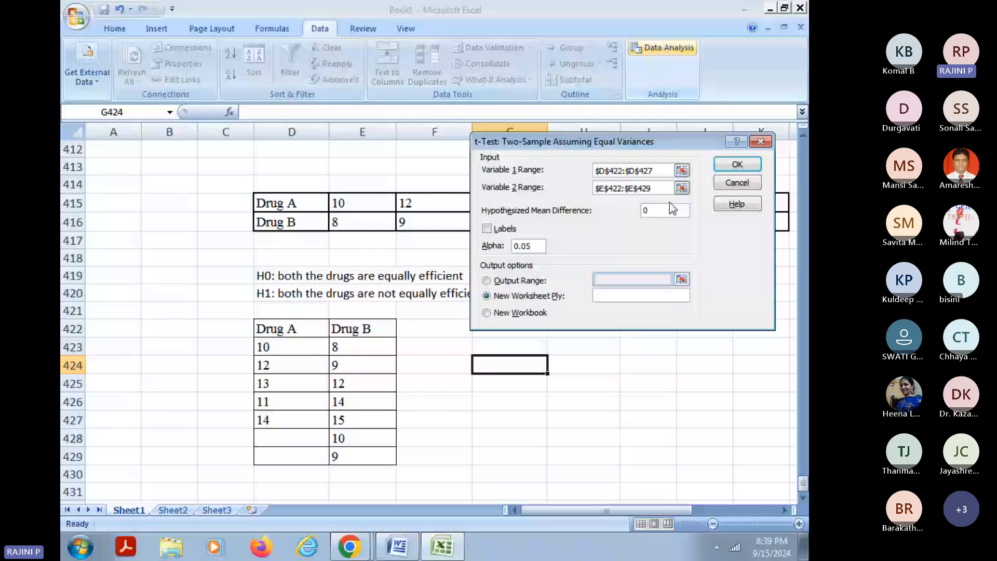
click(503, 228)
click(516, 283)
drag(509, 346, 581, 438)
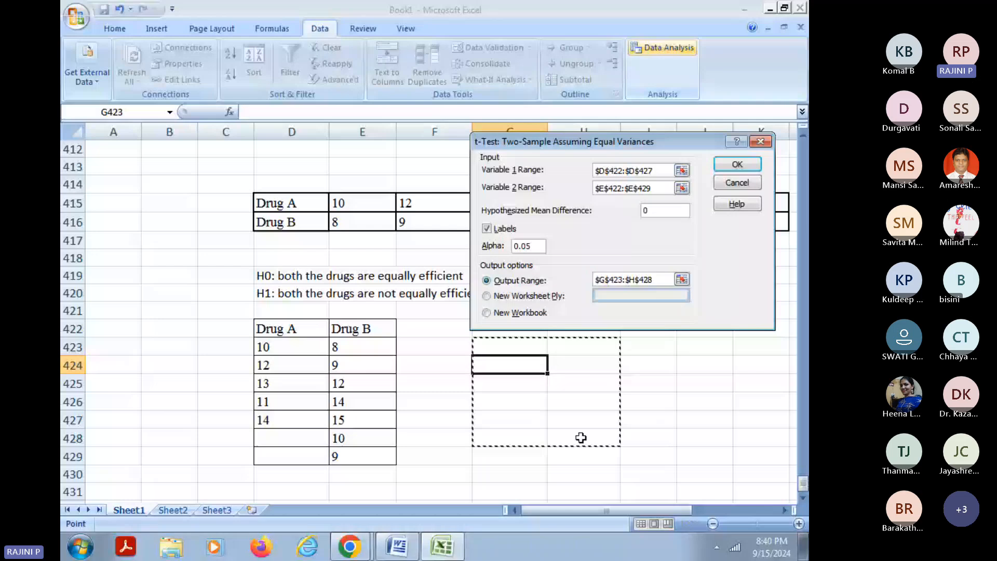
key(Return)
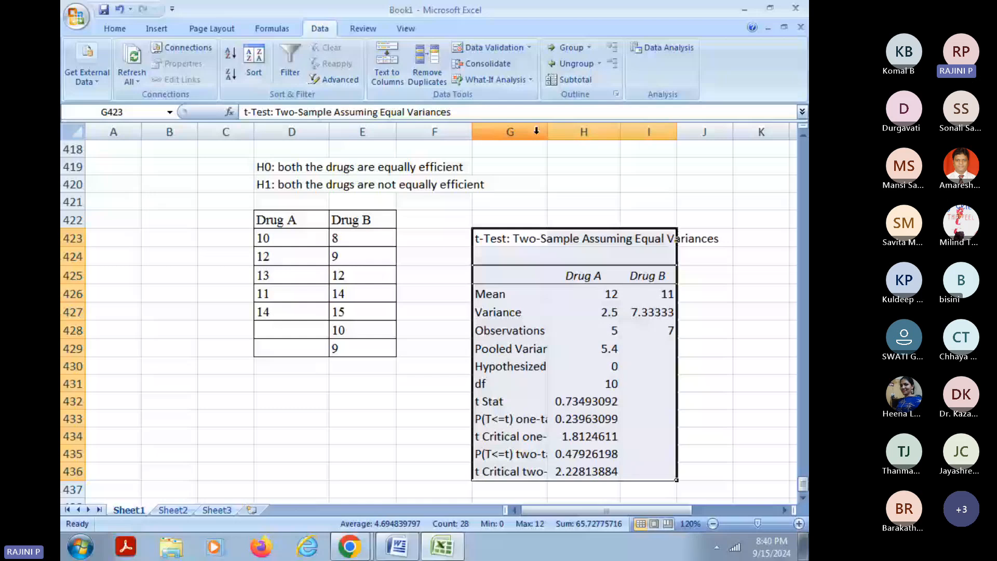
drag(548, 131, 585, 131)
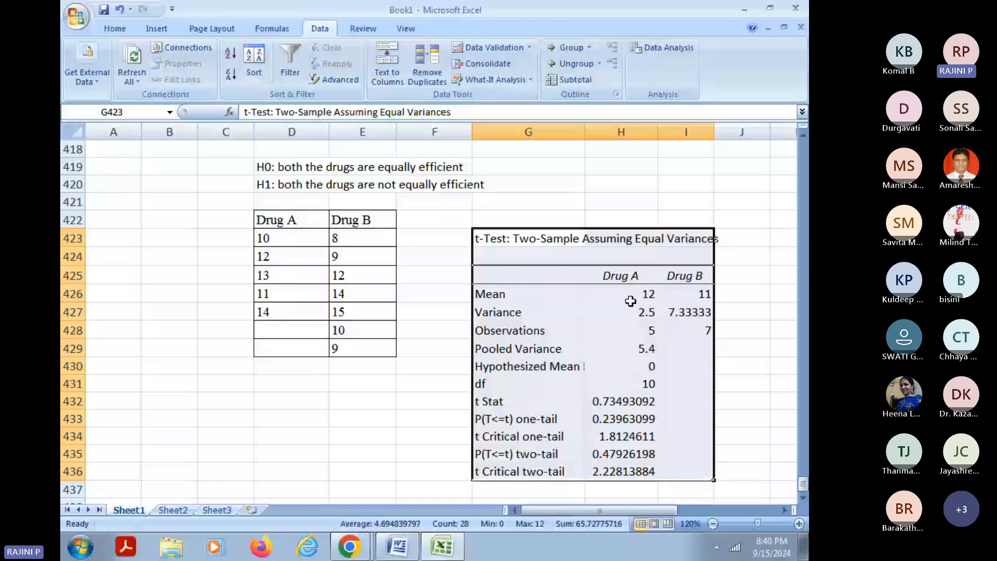
Step: Examine the t-test output against the drug data: means, observations, hypothesized mean difference, and one-tail and two-tail p-values
click(631, 299)
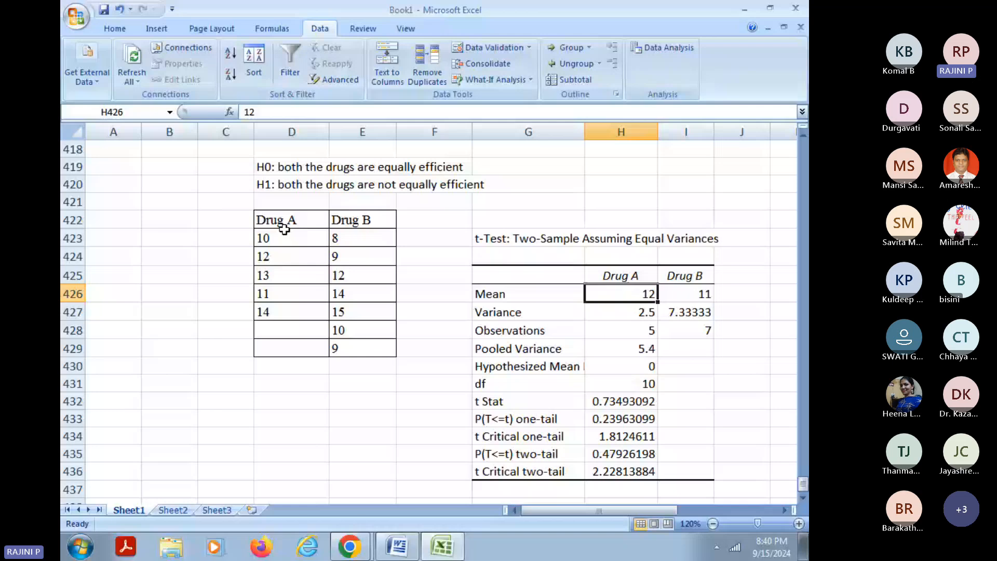
click(625, 333)
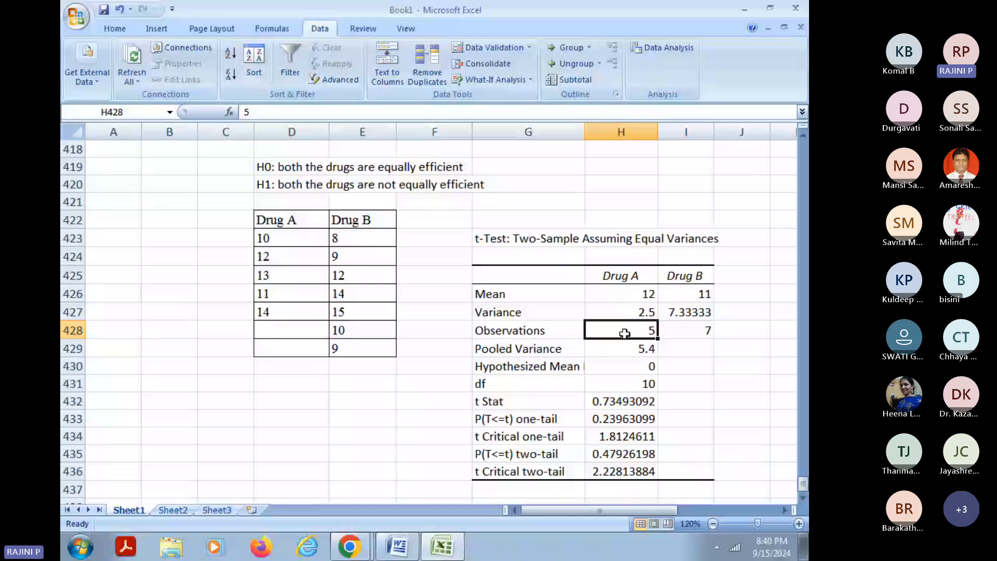
key(Down)
key(Down)
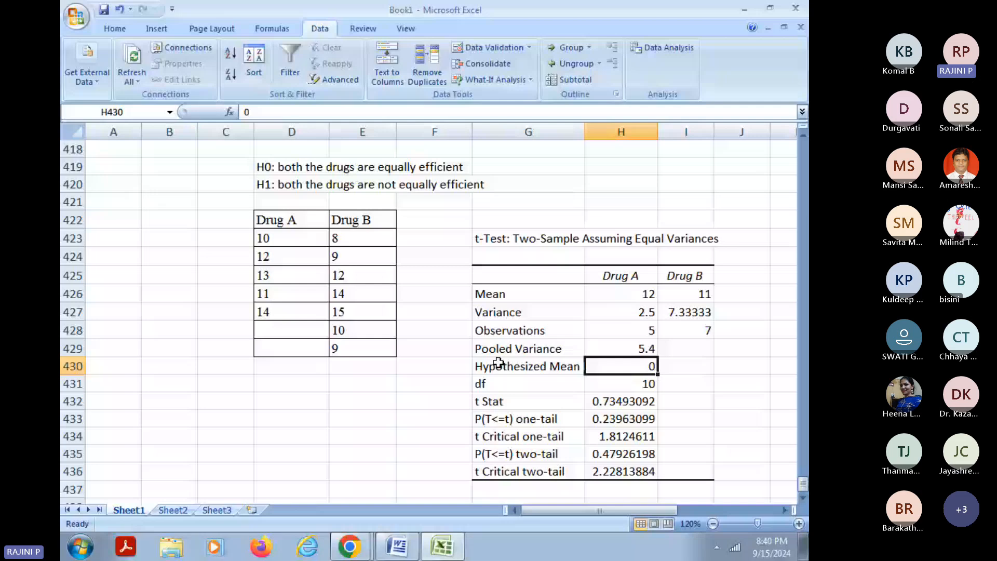
drag(270, 238, 395, 347)
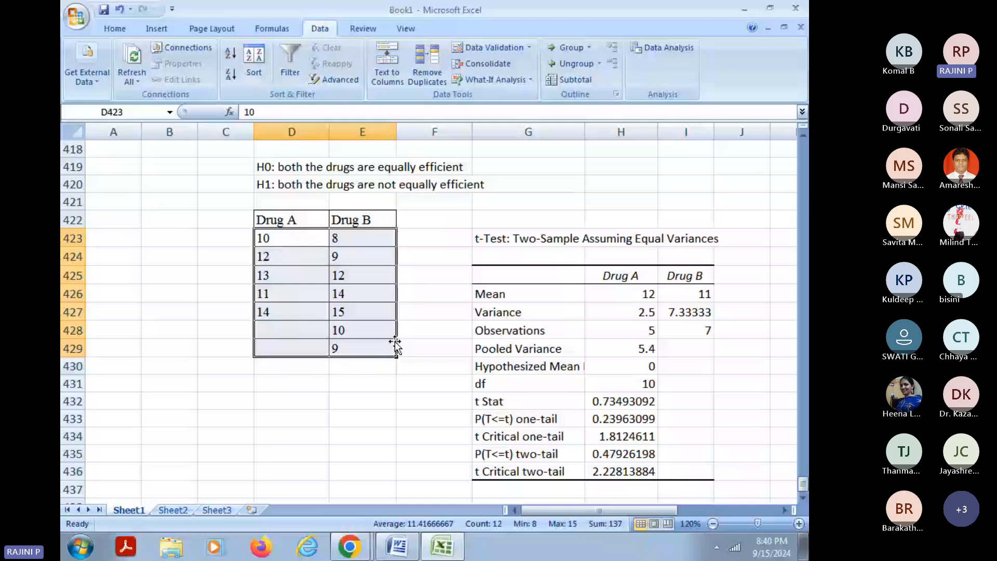
scroll(640, 339, down, 1)
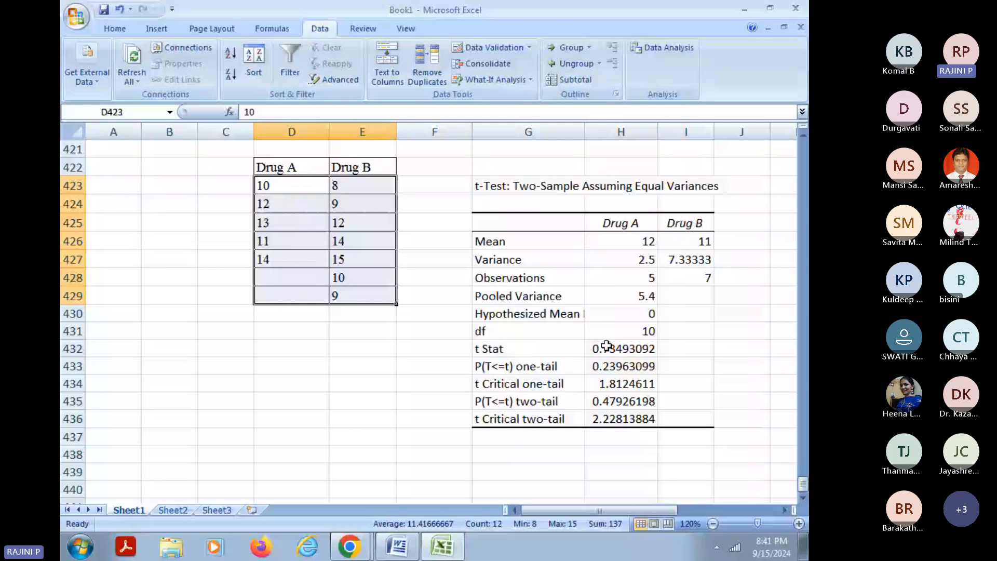
click(563, 366)
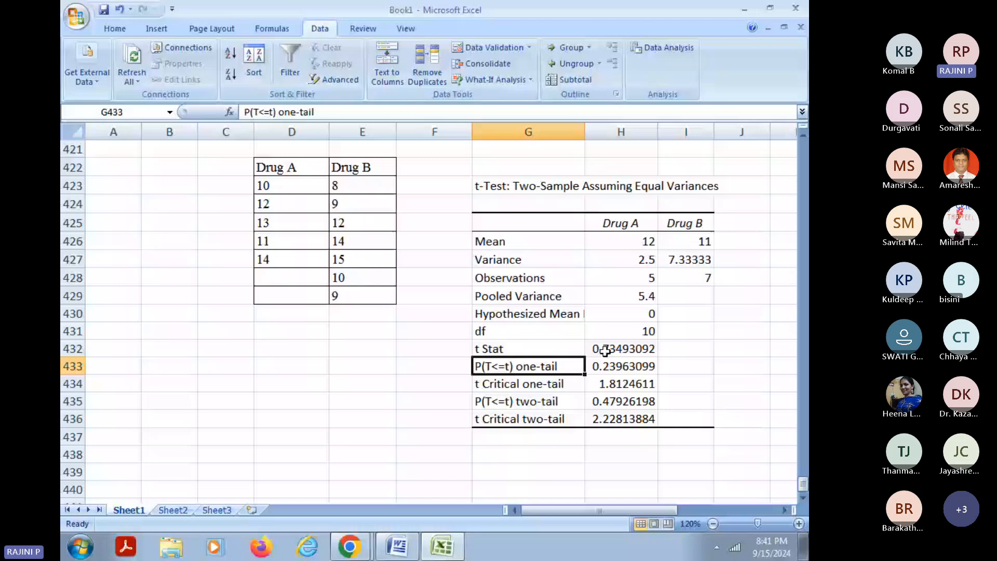
click(595, 401)
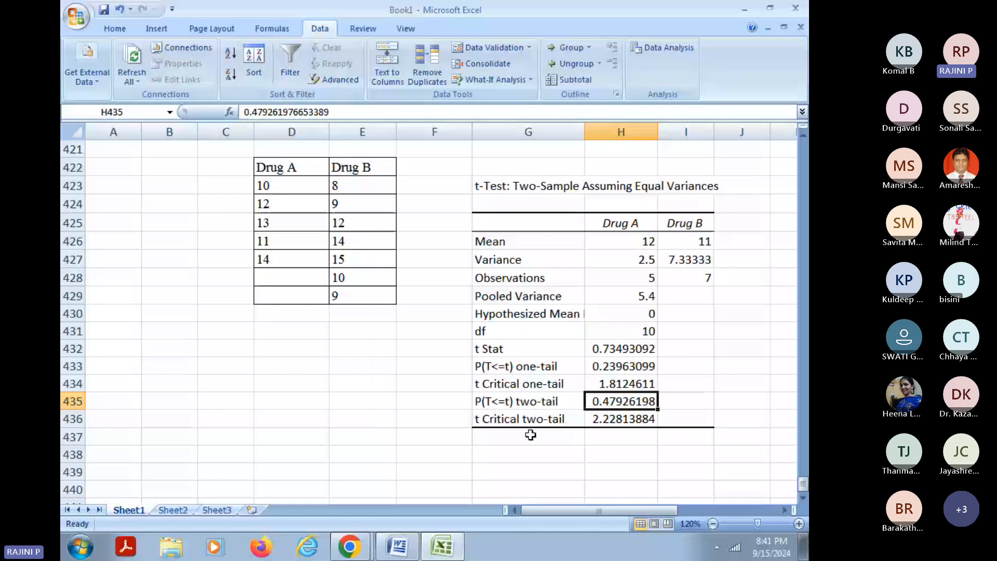
Step: Enter the label "p - value =" in F439 and the rounded two-tail p-value 0.479 in G439
click(435, 472)
scroll(427, 312, down, 2)
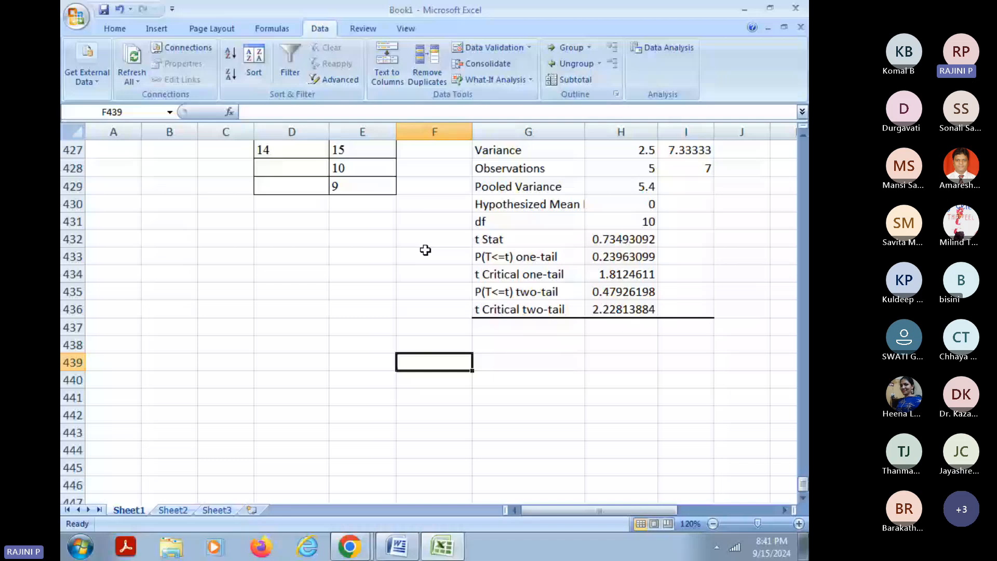
text(p - value =)
key(Tab)
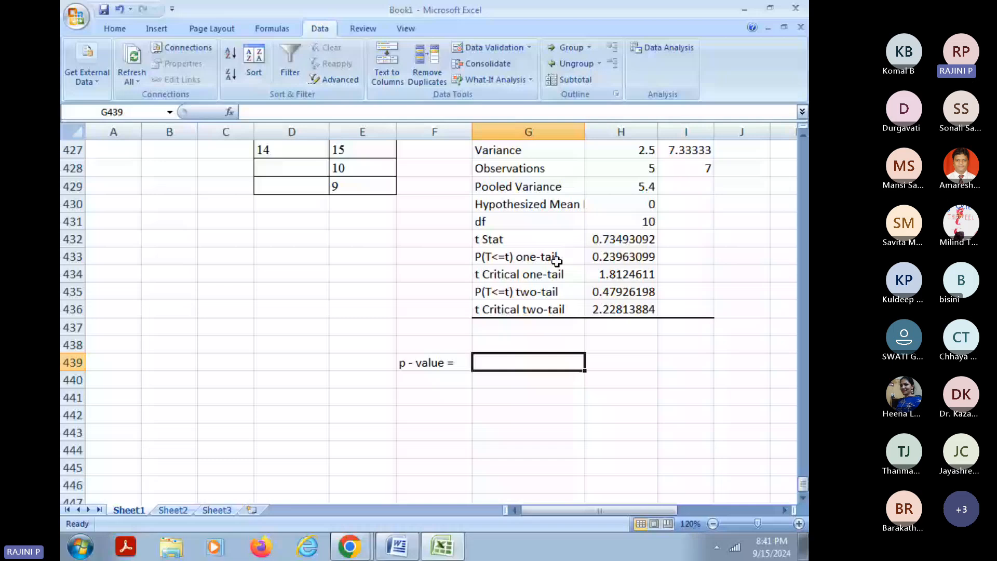
scroll(557, 260, up, 1)
click(620, 349)
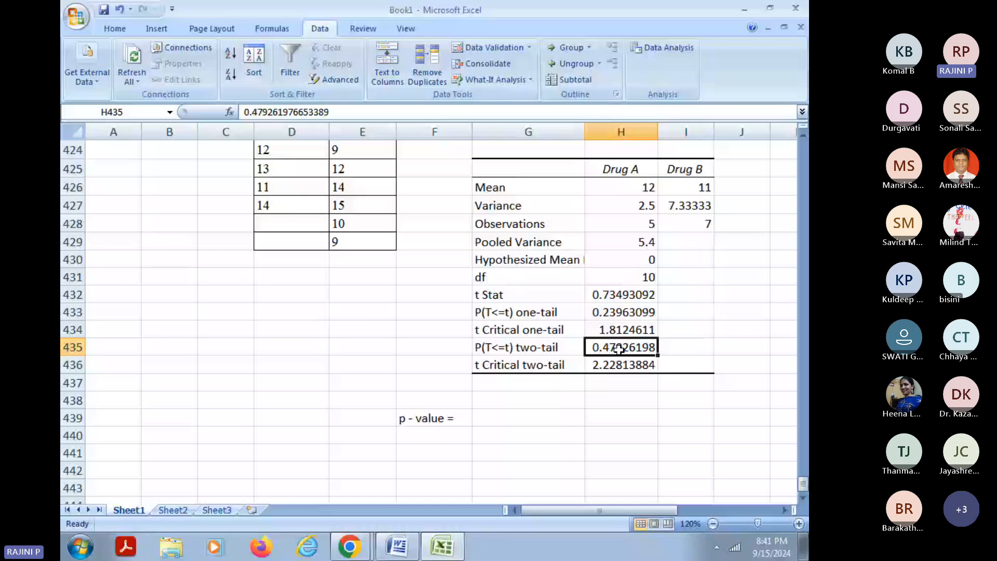
click(528, 418)
text(0.479)
Step: Complete the conclusion beside the p-value with "> 0.05" in H439 and "Accept H0" in I439
click(608, 418)
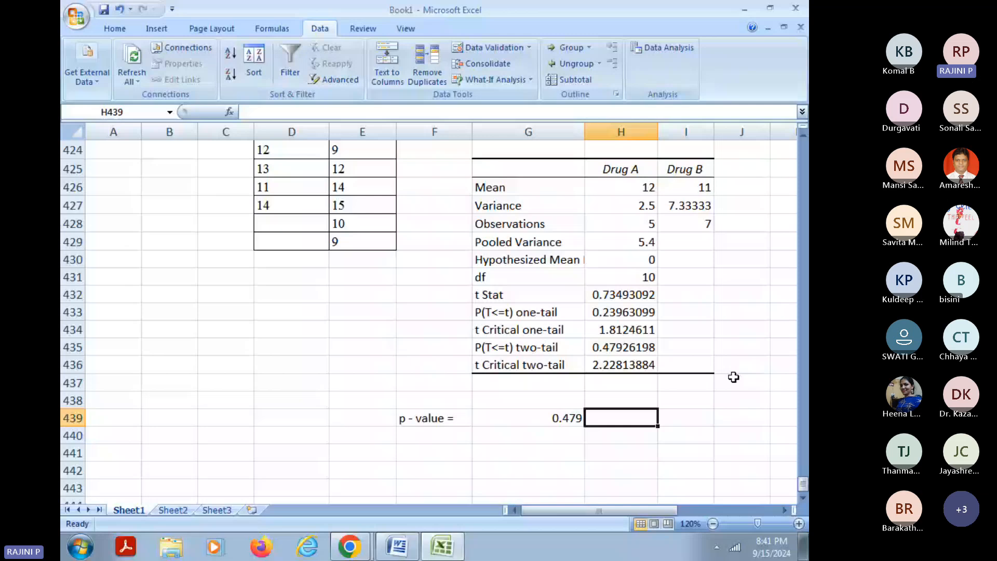
text(>)
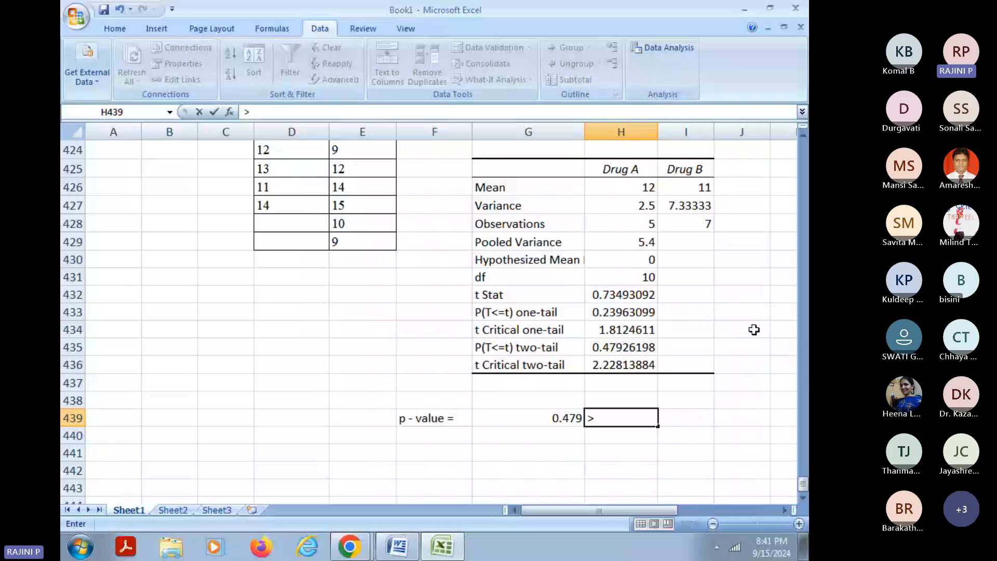
text( 0.05)
key(ctrl+Return)
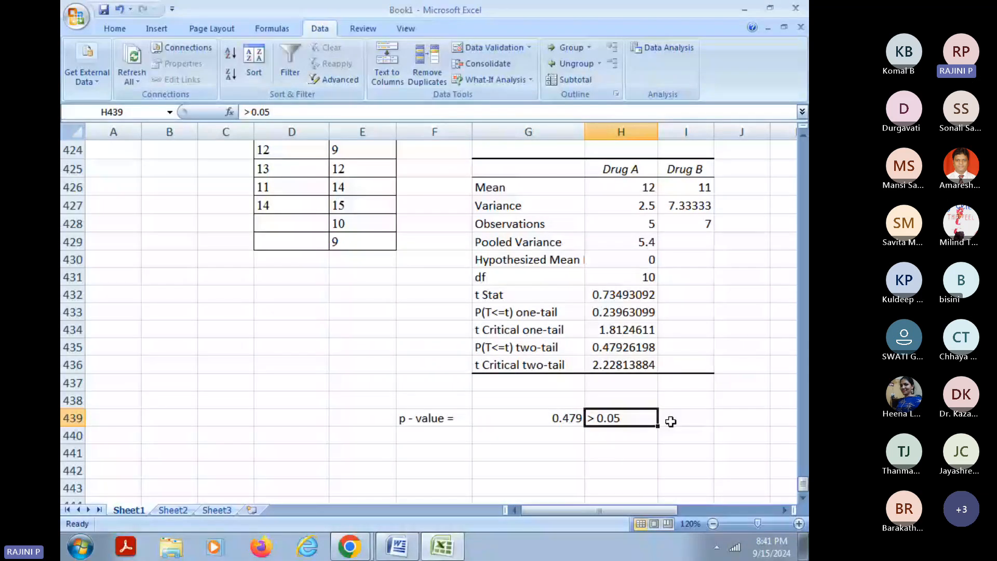
click(671, 421)
text(Acc)
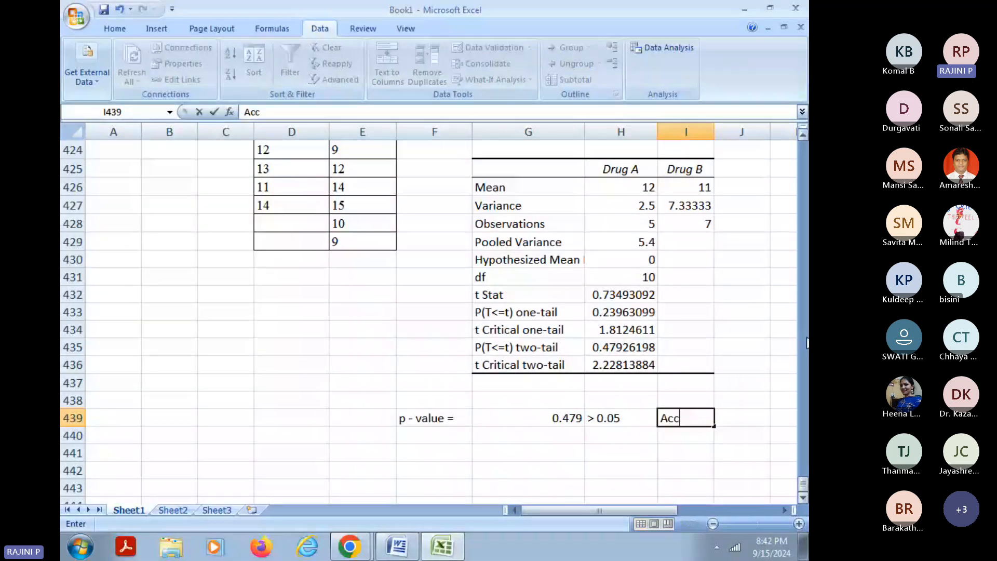
text(ept H0)
scroll(363, 296, up, 4)
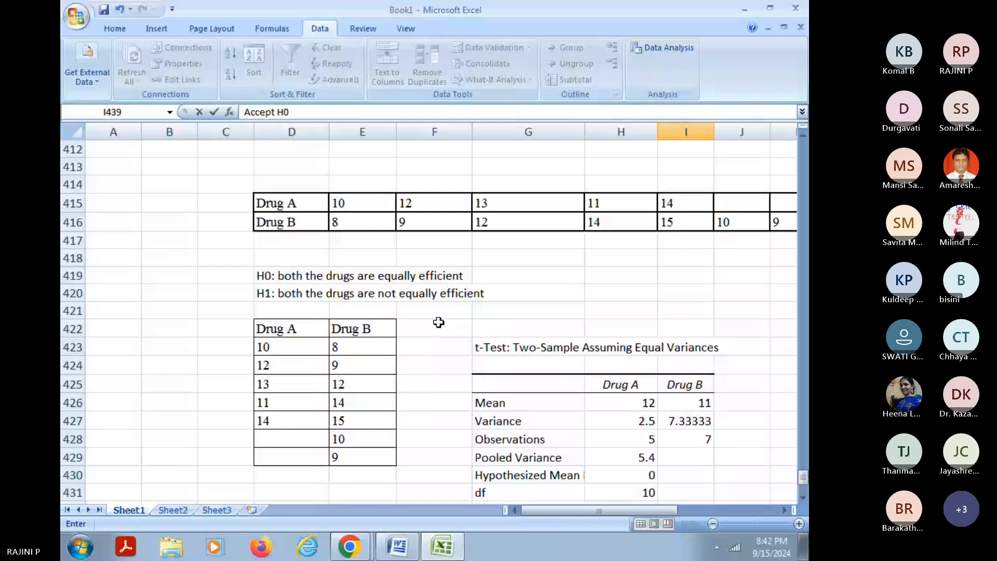
scroll(586, 435, down, 5)
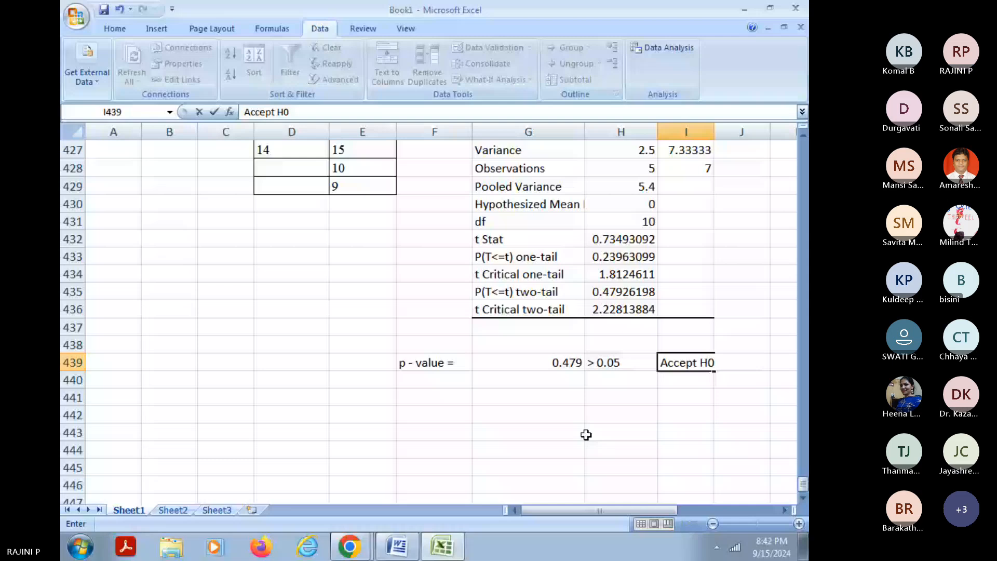
key(ctrl+Return)
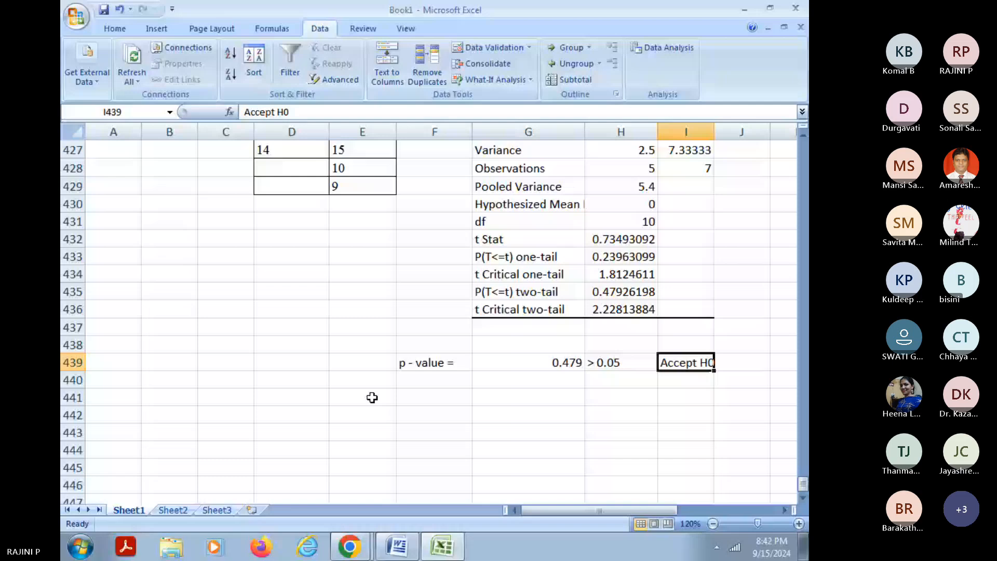
Step: Copy question 20's table of shop sales before and after advertisement from the Word document and paste it into the Excel sheet at C447
key(alt+Tab)
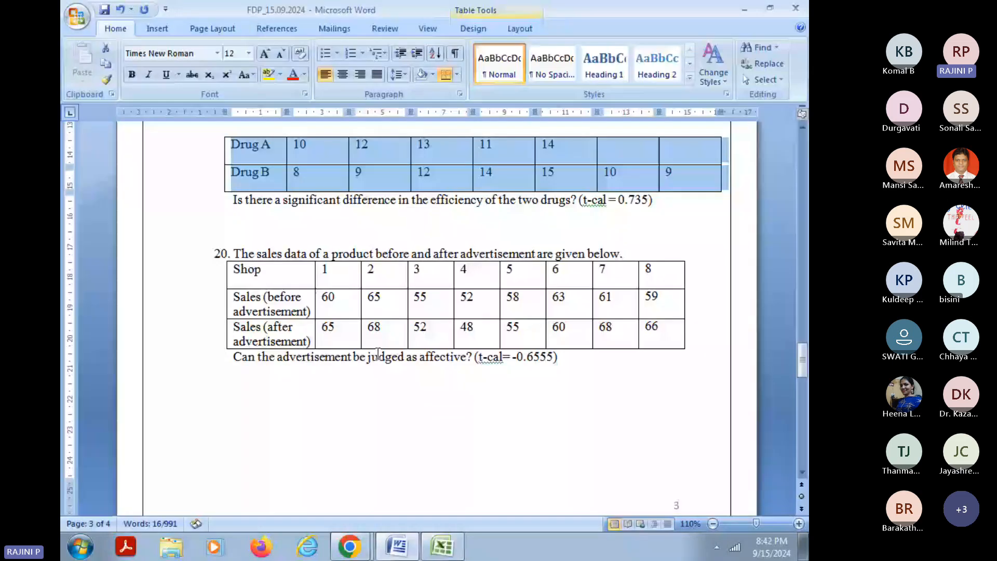
drag(378, 355, 279, 290)
key(ctrl+c)
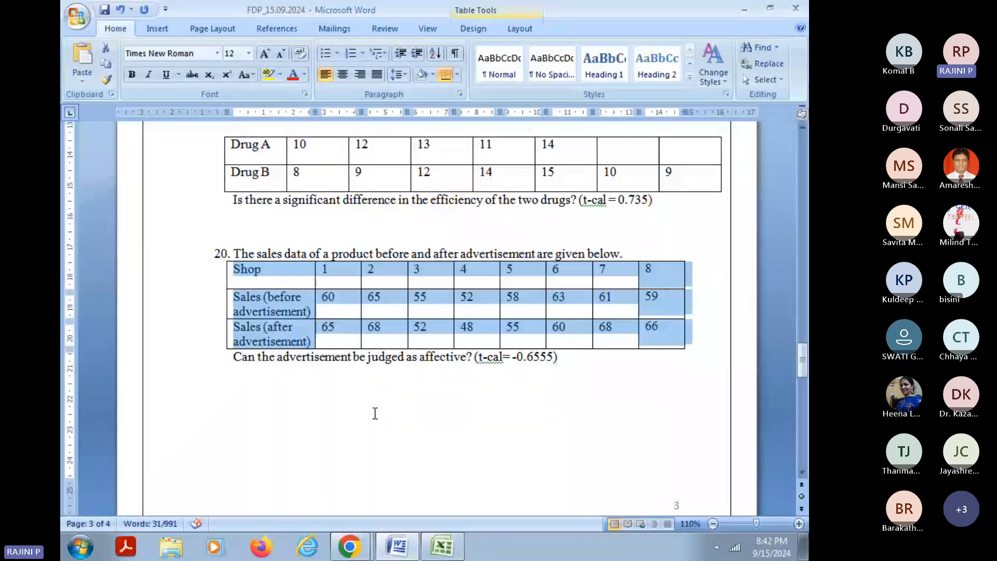
key(alt+Tab)
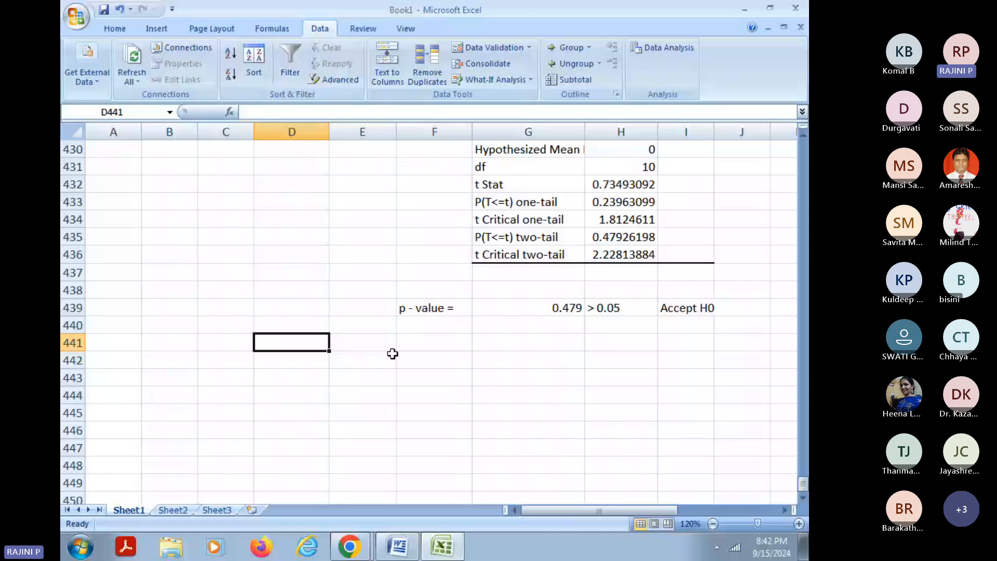
scroll(392, 354, down, 4)
click(222, 239)
key(ctrl+v)
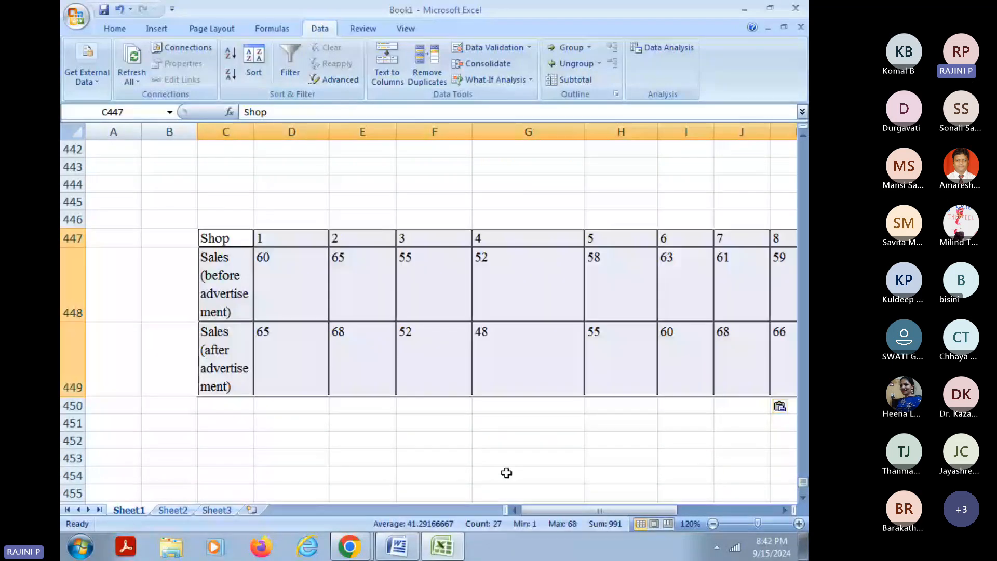
Step: Narrow column B and widen column C so the sales row labels of the pasted table wrap less
drag(198, 132, 147, 132)
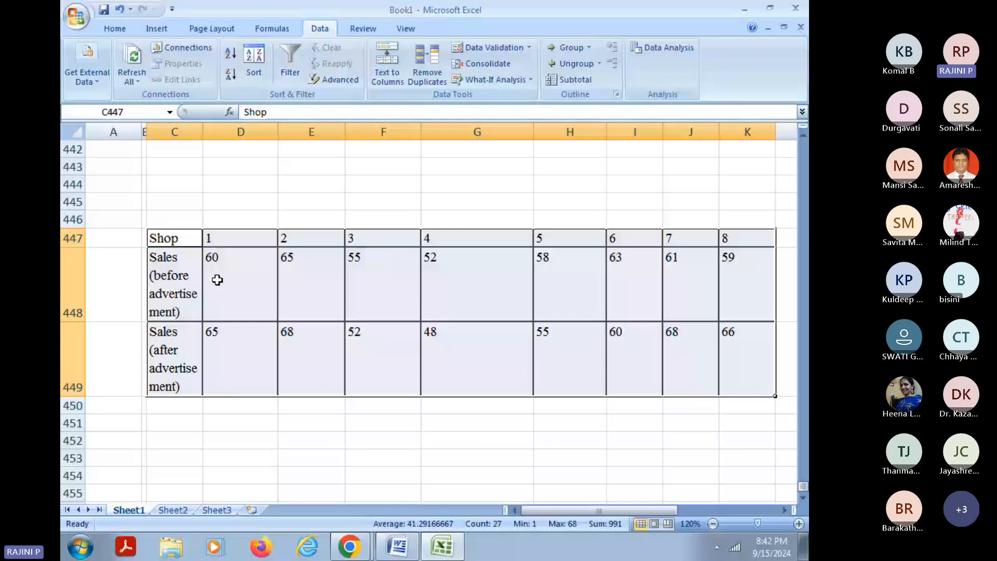
drag(147, 133, 176, 132)
drag(233, 132, 255, 133)
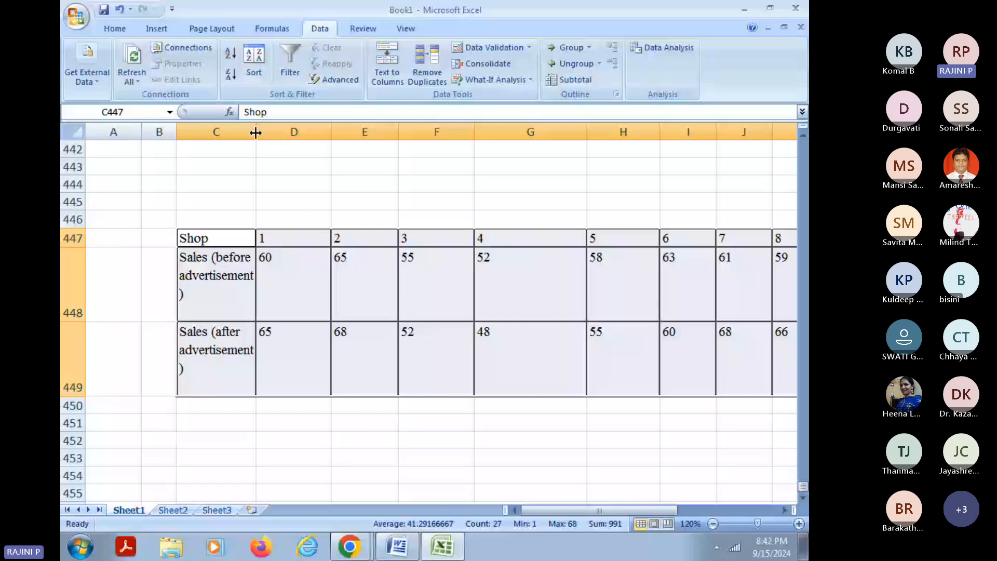
Step: Switch to the Word document and examine question 20's wording, the shop numbers and the paired sales before and after advertisement
key(alt+Tab)
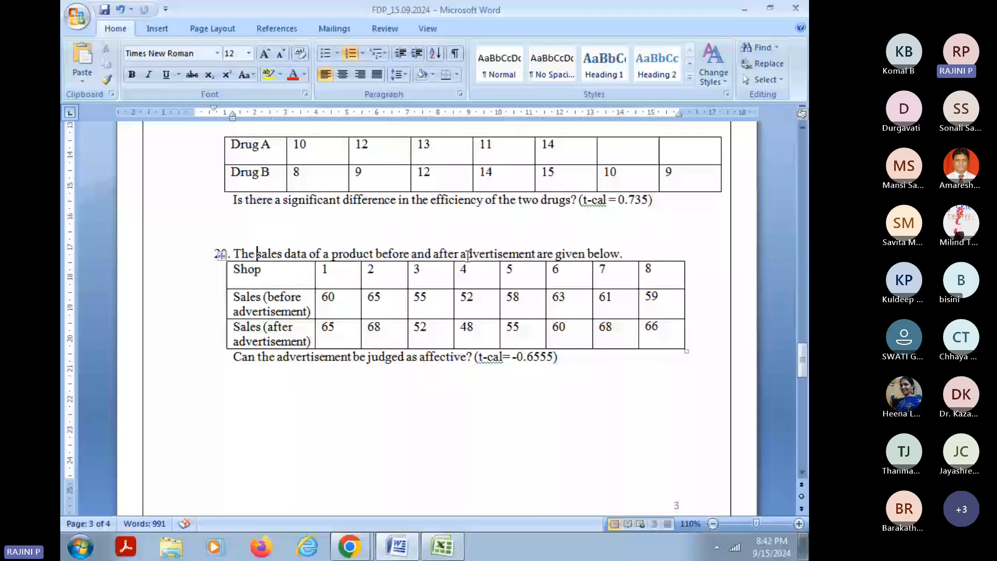
drag(234, 357, 435, 361)
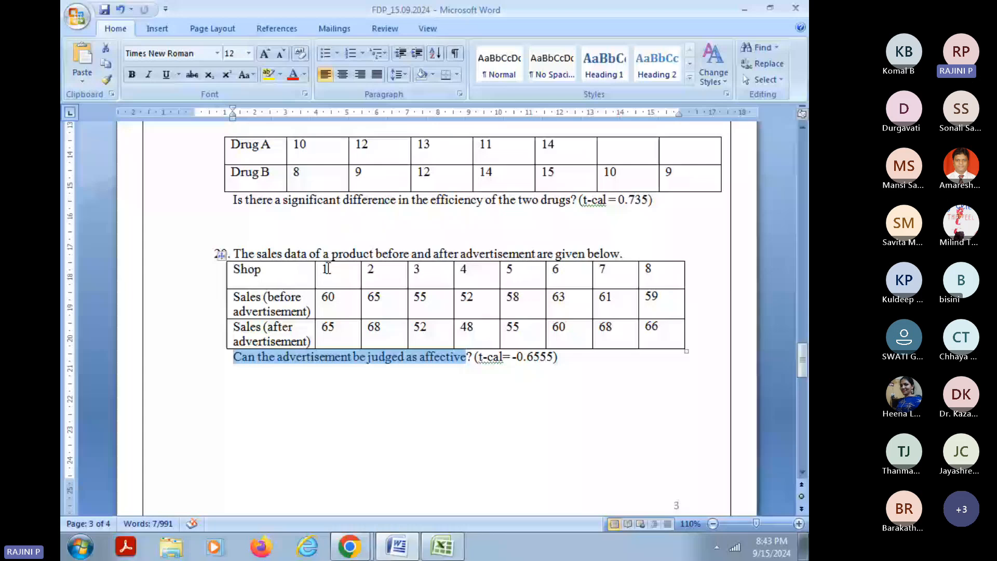
drag(327, 268, 601, 285)
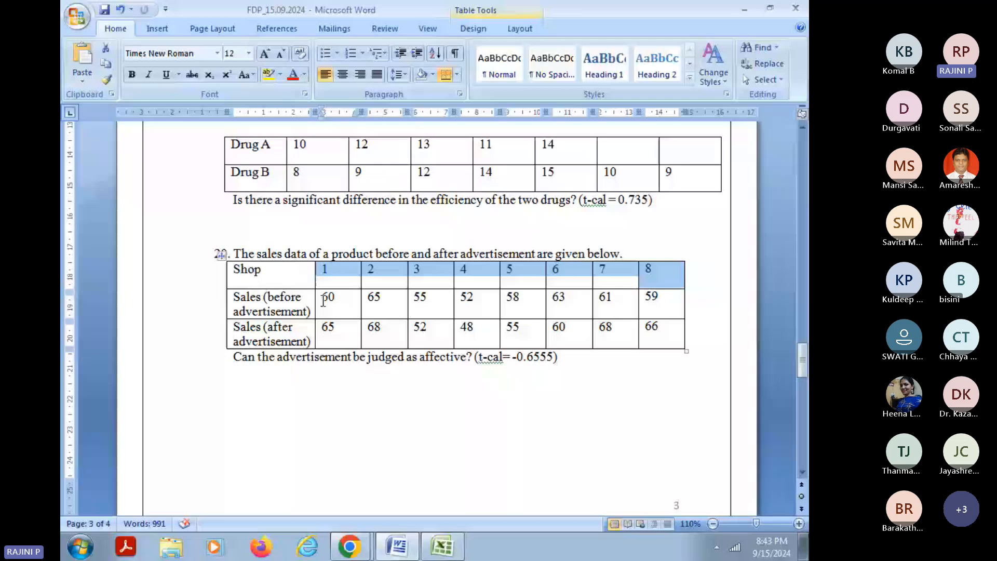
drag(324, 301, 655, 298)
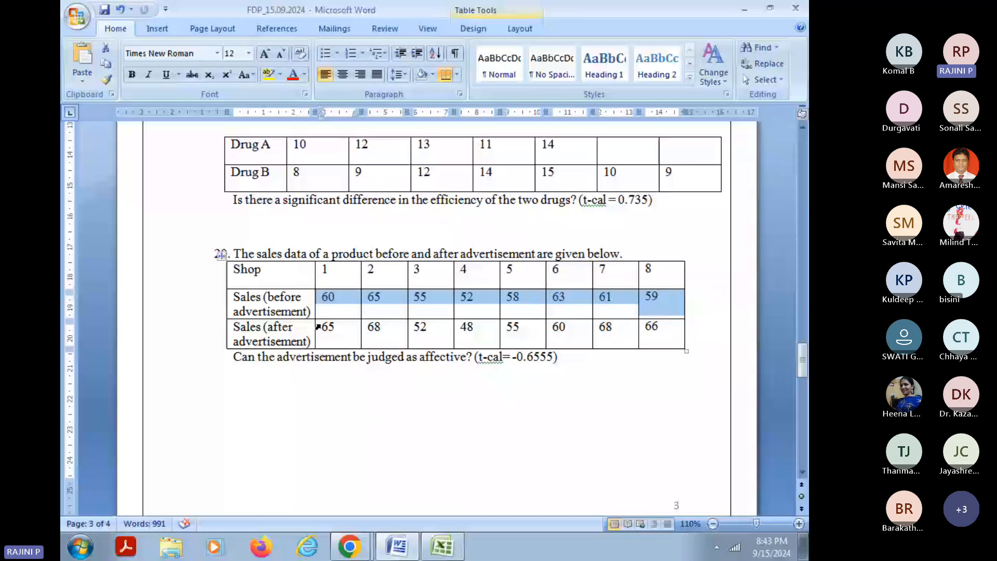
drag(318, 326, 656, 327)
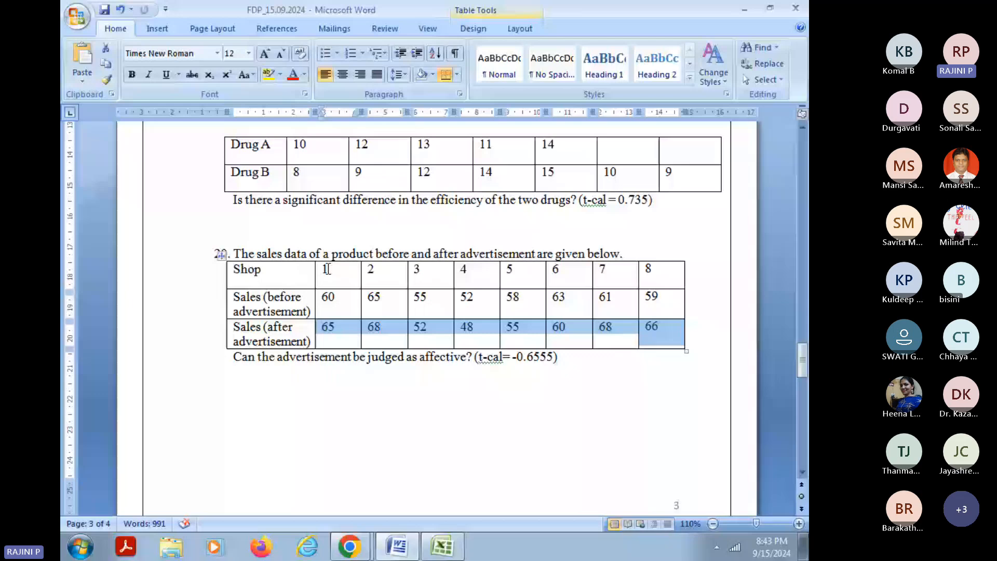
drag(327, 298, 602, 356)
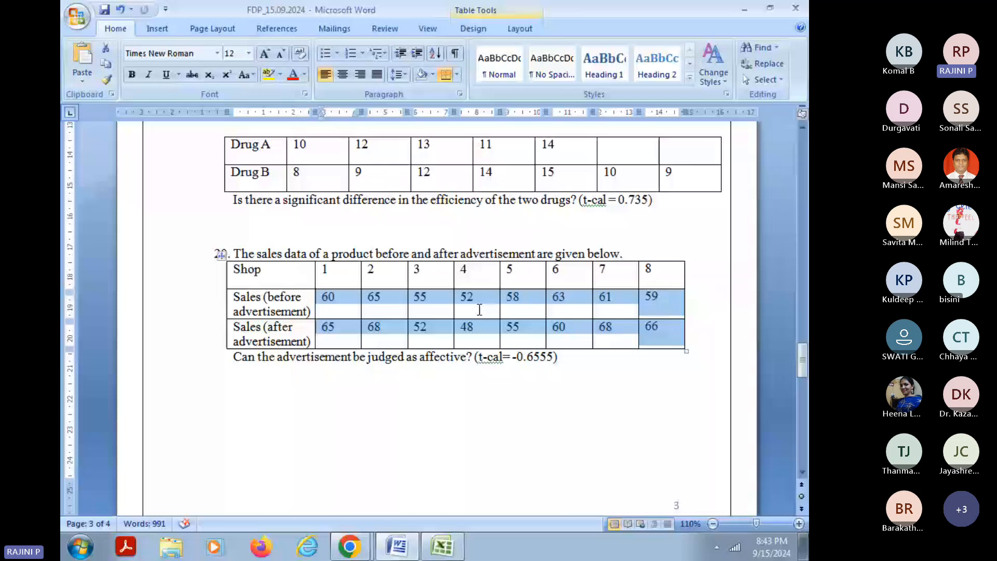
drag(324, 270, 654, 270)
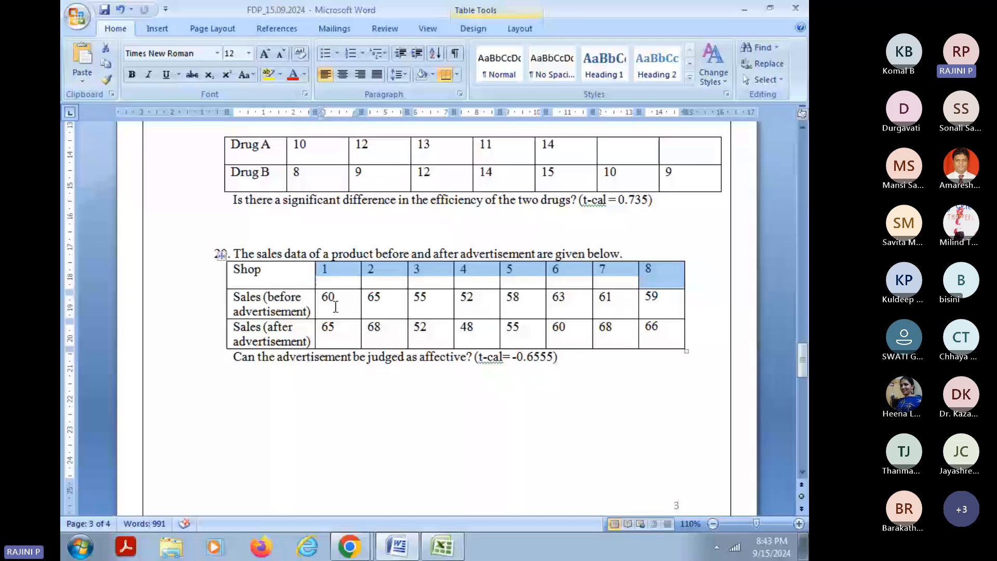
click(670, 328)
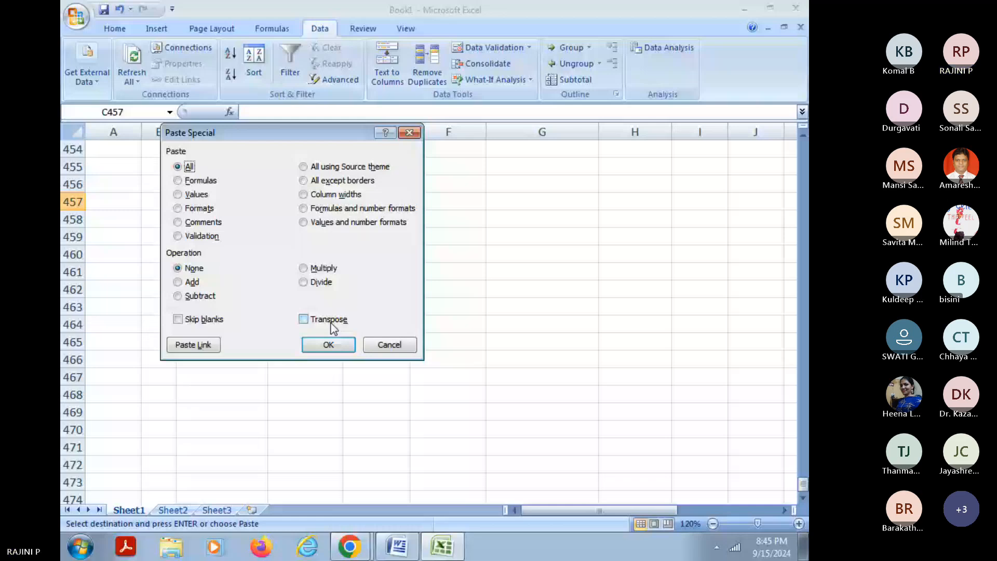
Step: Paste the copied sales table transposed at C457 in Excel and start the t-Test: Paired Two Sample for Means analysis
key(Return)
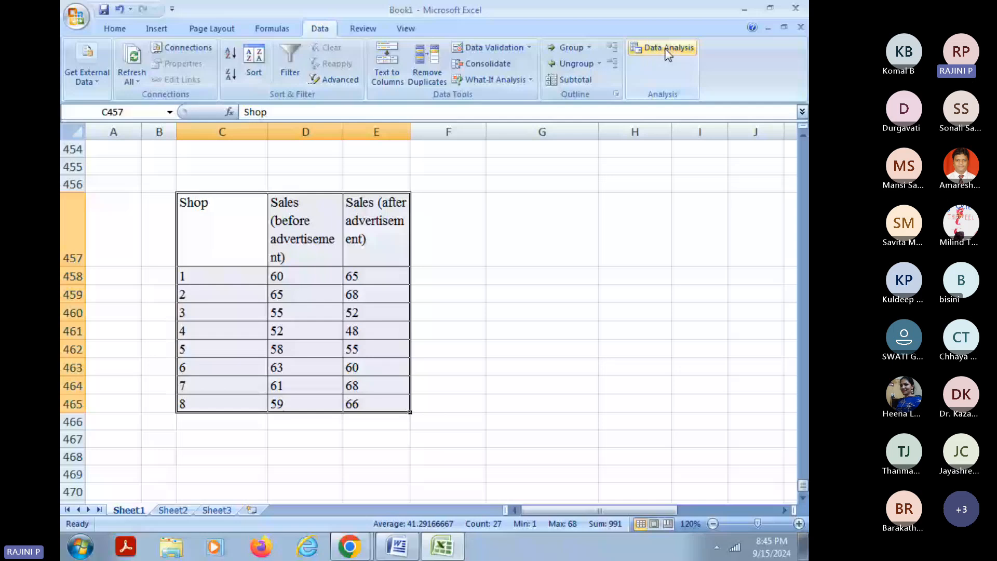
click(668, 49)
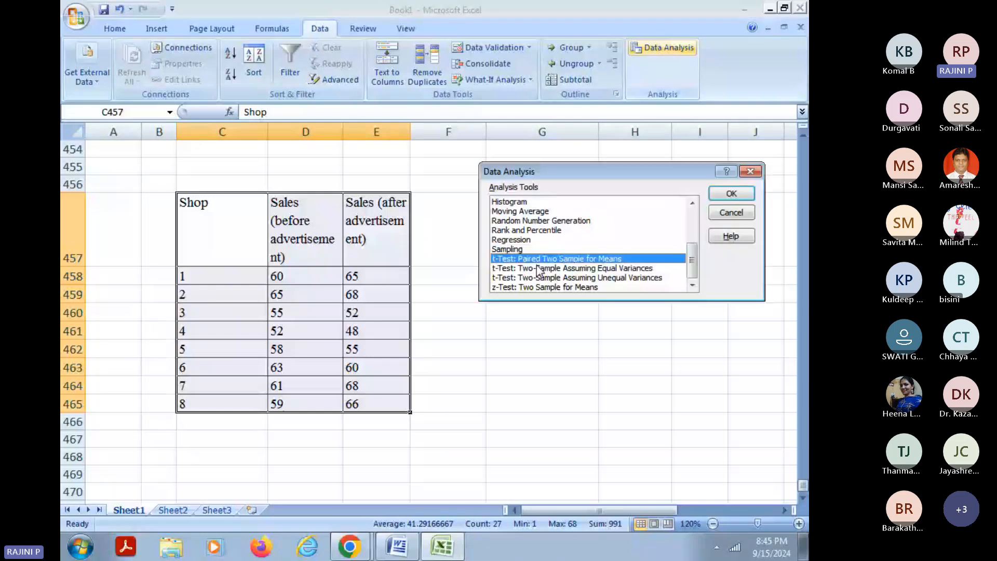
key(Return)
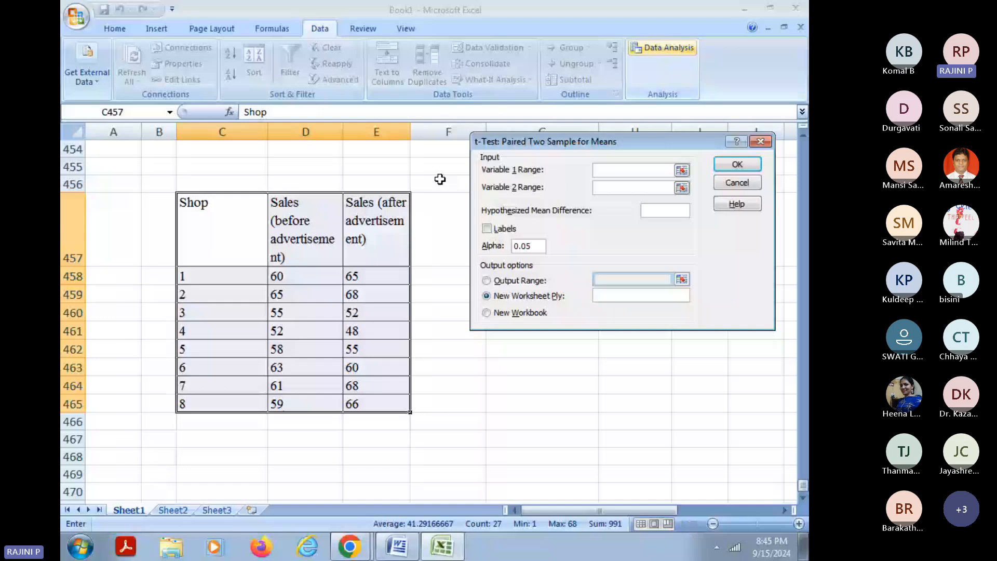
Step: Set the paired t-test inputs to D457:D465 and E457:E465, with hypothesized mean difference 0 and labels included
drag(305, 229, 306, 404)
click(633, 188)
drag(376, 229, 345, 403)
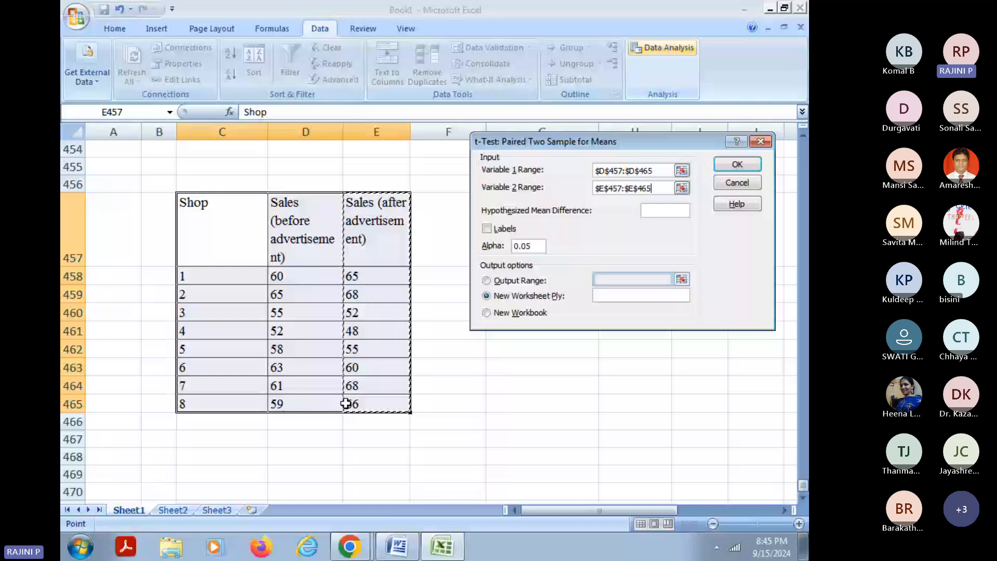
click(665, 211)
text(0)
click(487, 229)
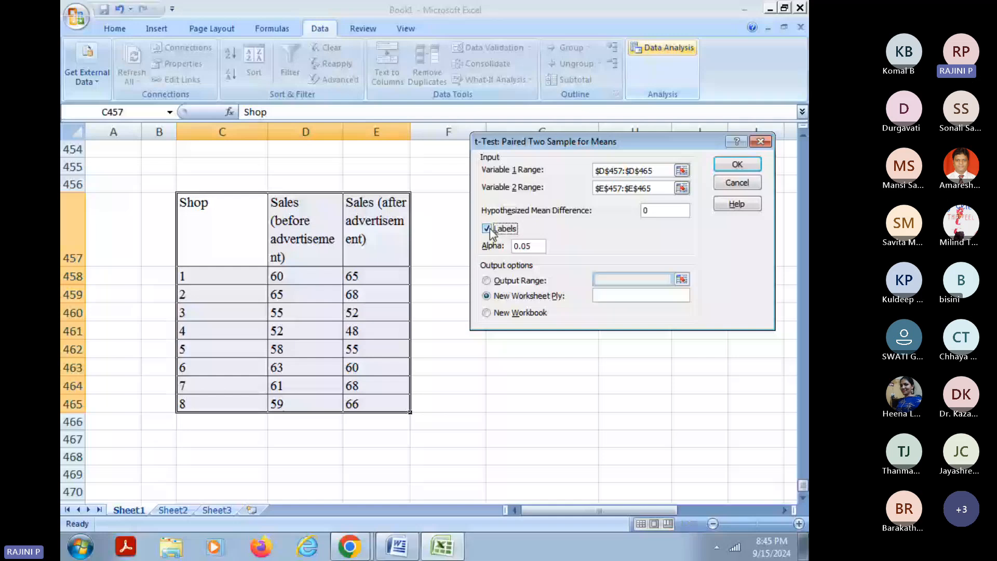
Step: Set the output range to D471:F475 below the transposed table and run the paired t-test
click(486, 281)
scroll(312, 312, down, 2)
drag(306, 347, 448, 416)
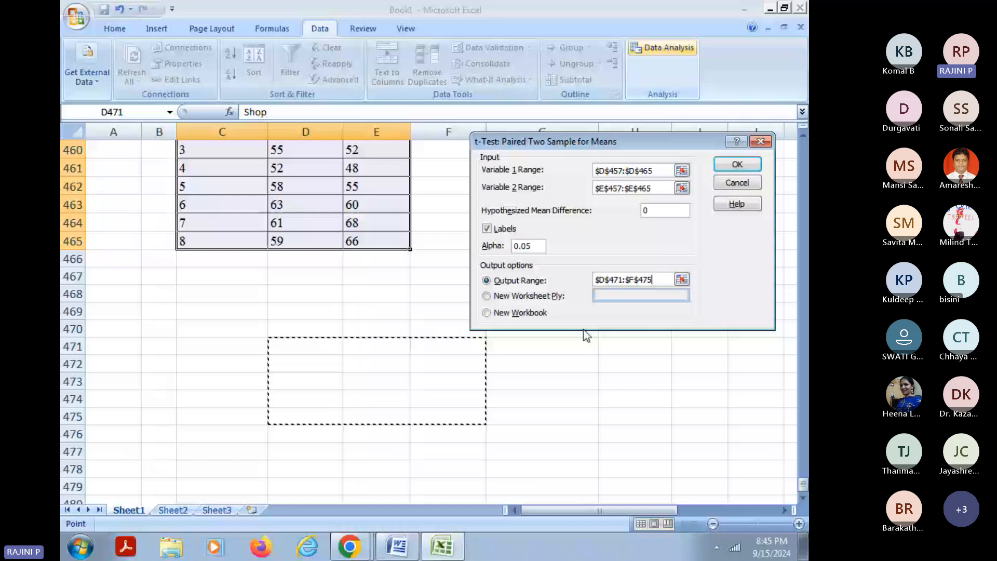
key(Return)
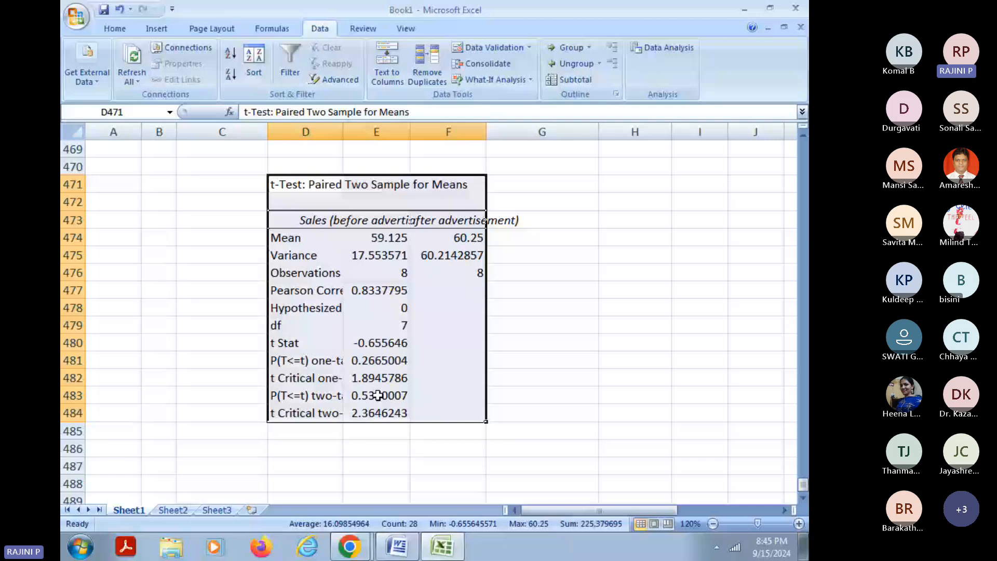
Step: Write the test conclusion below the results: "p = 0.53" in F487, "> 0.05" in G487 and "Accept H0" in H487
click(447, 466)
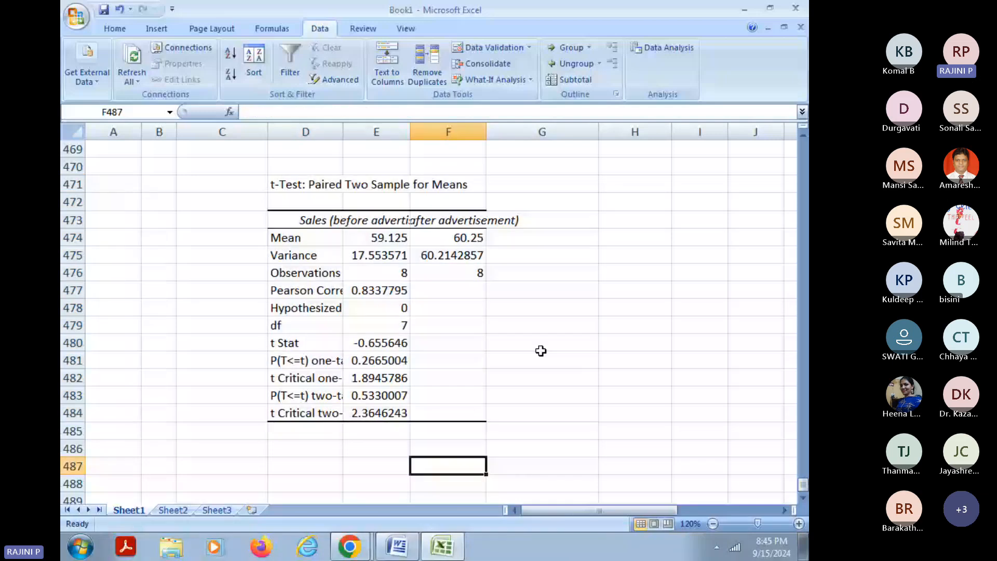
text(p)
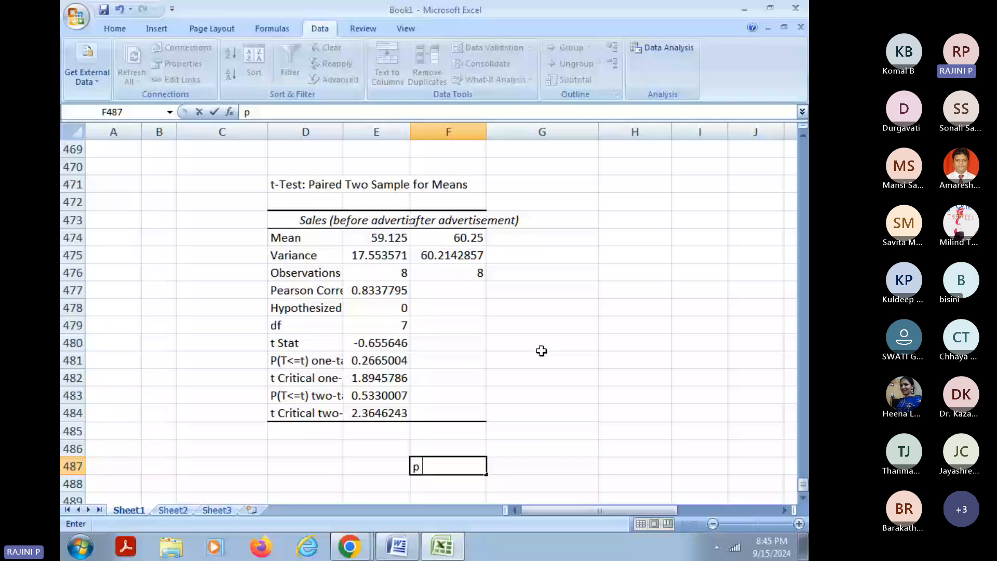
text( = 0.53)
key(Tab)
text(> 0.0)
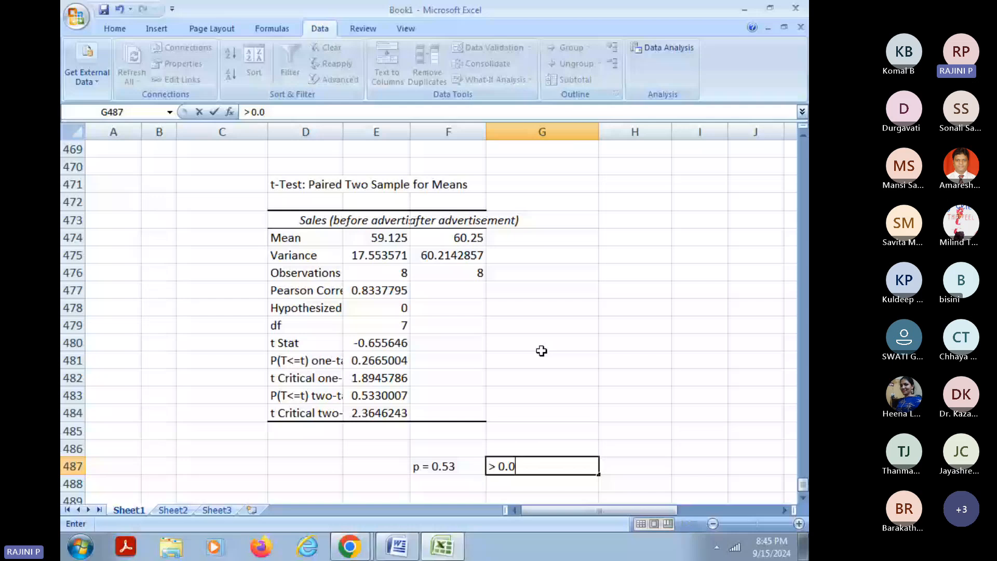
text(5)
key(Tab)
text(Accept H0)
key(Return)
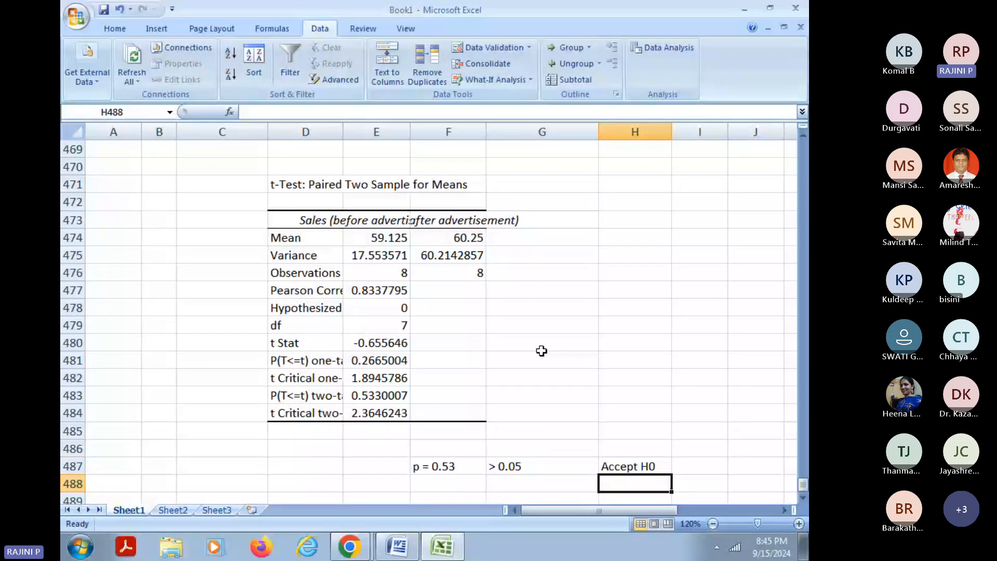
Step: Check question 20 in Word, then enter the null hypothesis "H0: Adertisement is not effective" in G461 of the Excel sheet
key(alt+Tab)
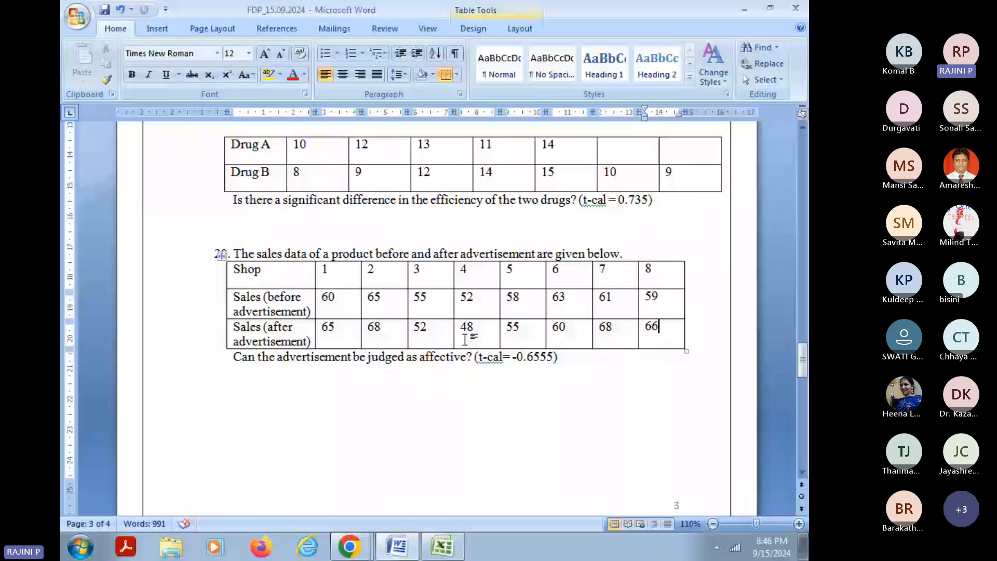
key(alt+Tab)
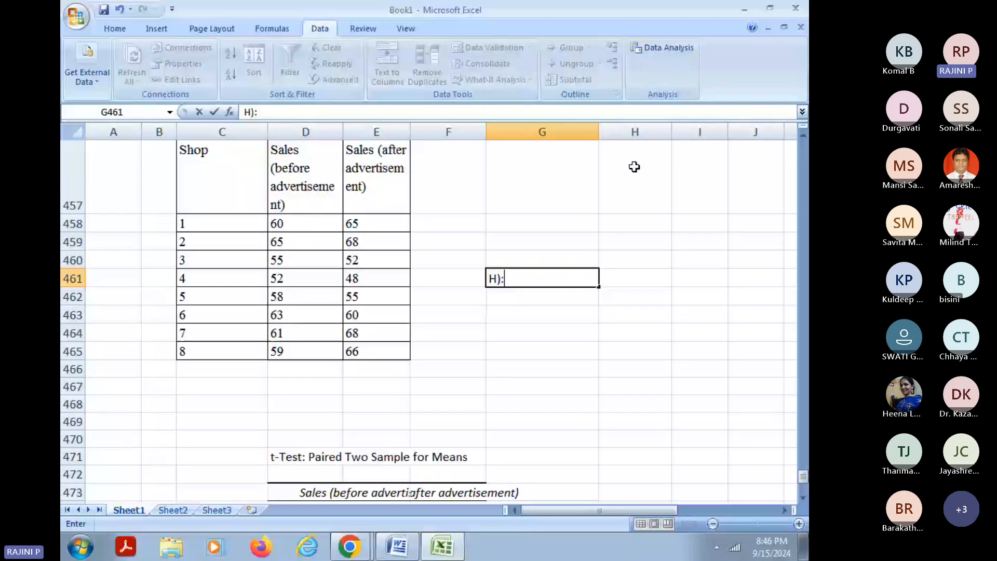
key(BackSpace)
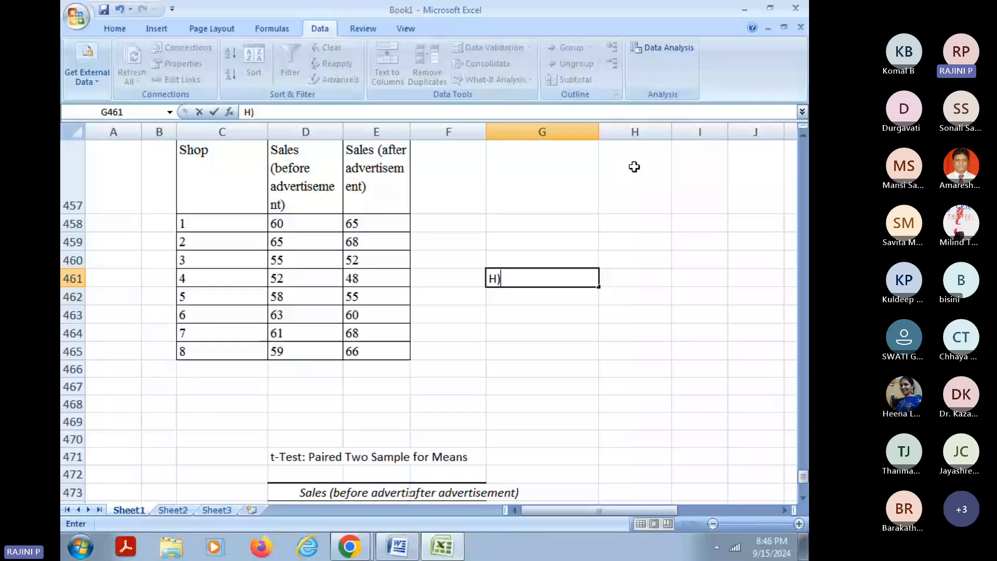
key(BackSpace)
text(0:)
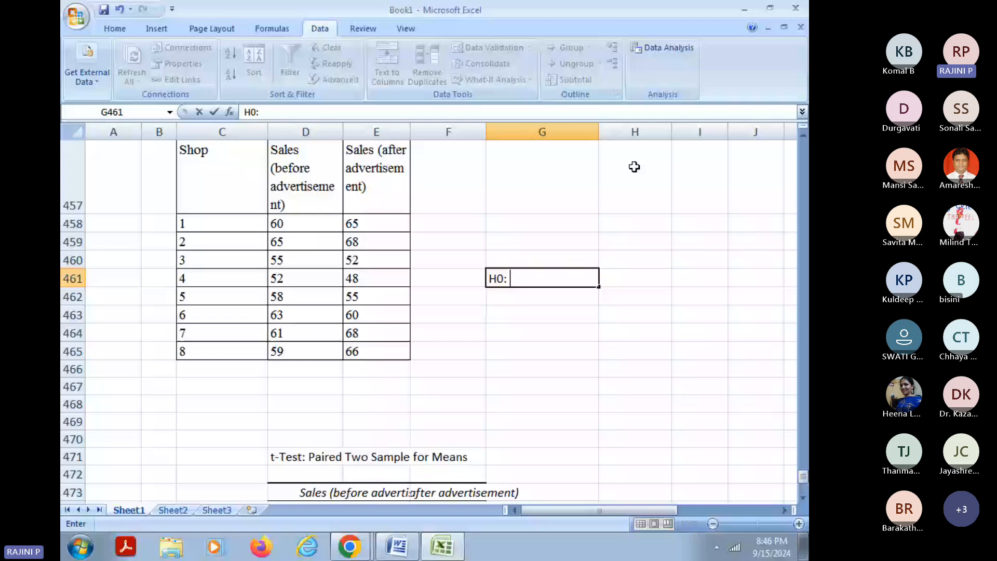
text(Ader)
text(tisement is not effective)
key(Return)
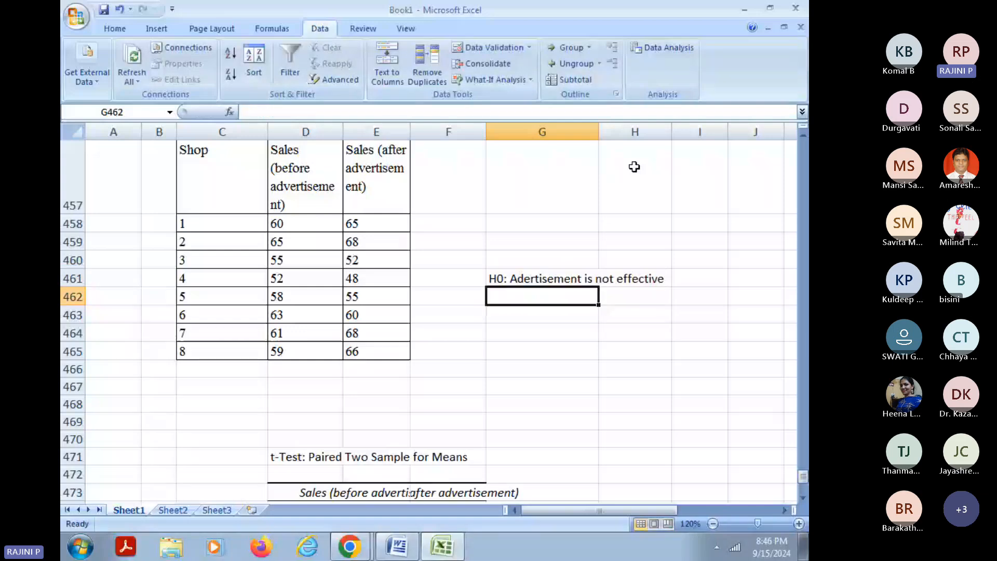
Step: Enter the alternative hypothesis "H1: Advertisement is effective" in G462
text(H1:)
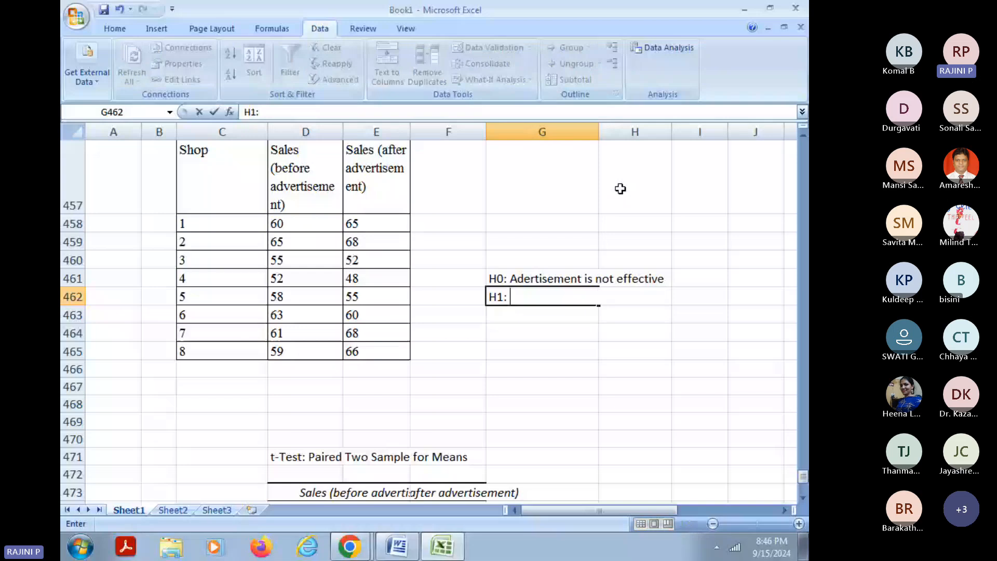
key(Return)
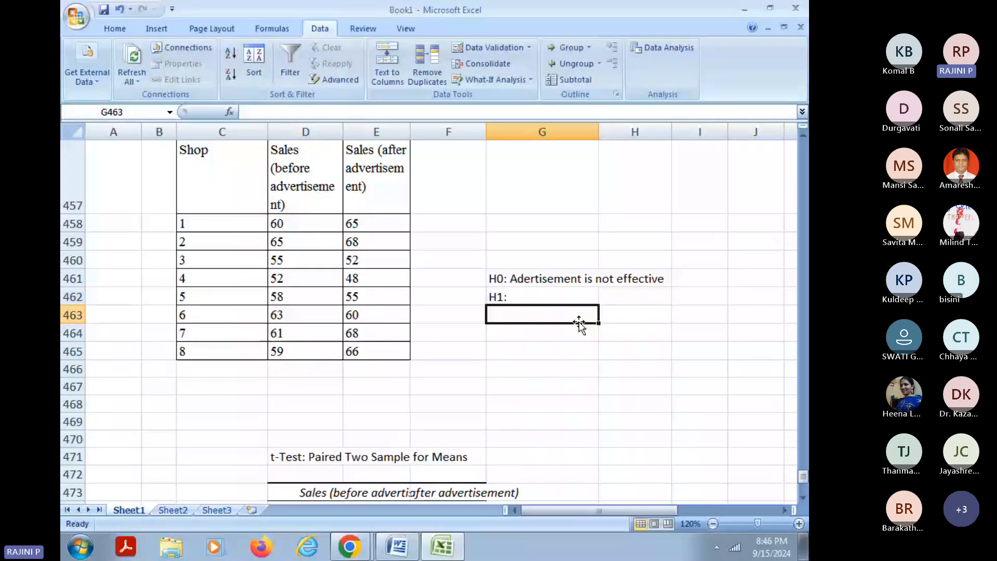
click(588, 281)
click(577, 331)
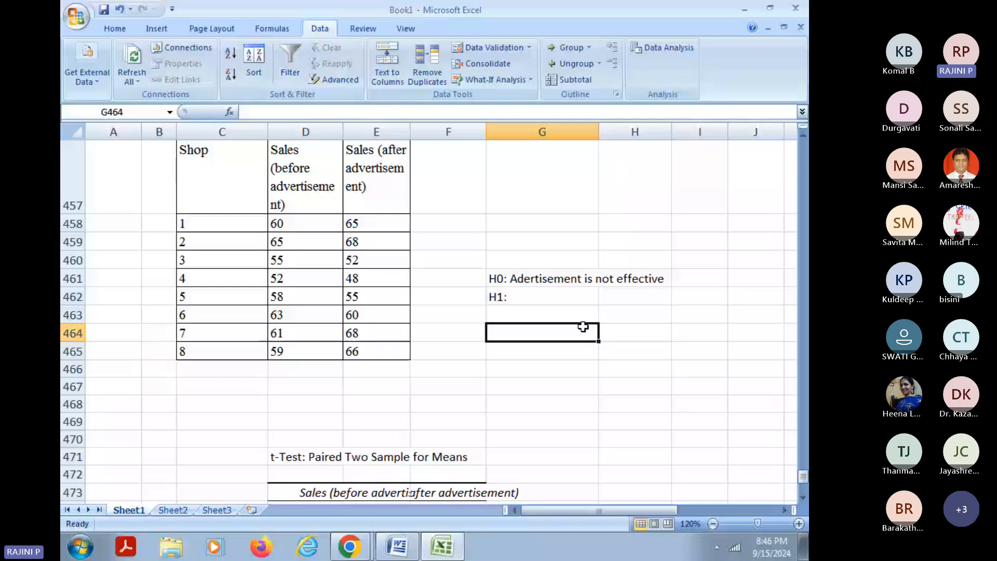
double_click(582, 296)
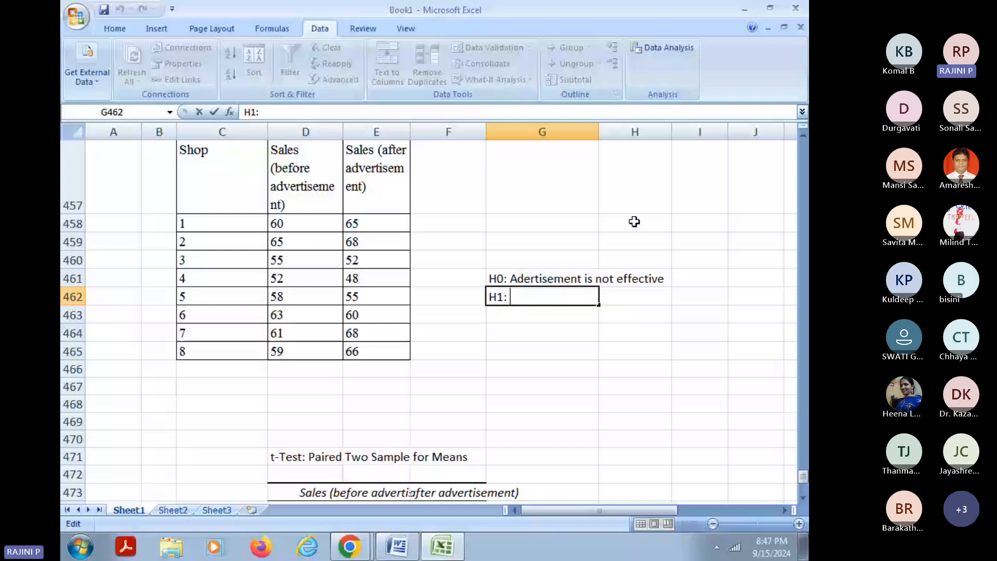
text(Advertisement is effe)
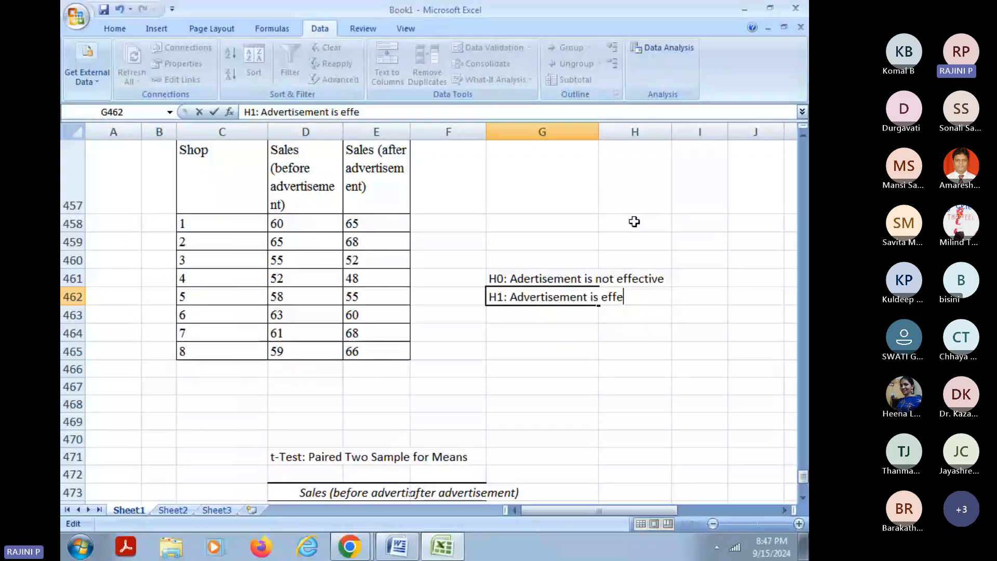
text(ctive)
key(Return)
key(Return)
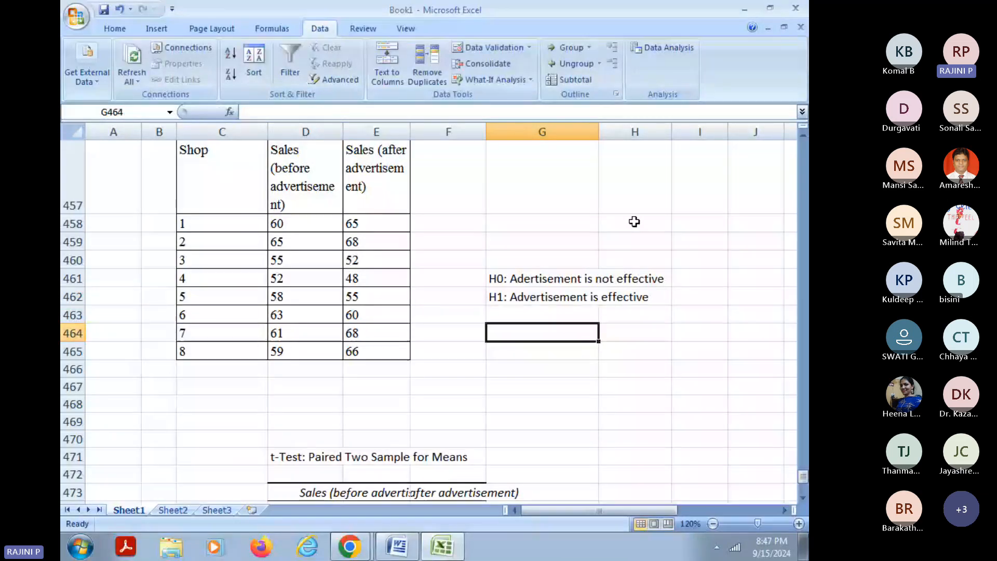
Step: Highlight the two-tail p-value label and result in D483:E483 with a green fill
scroll(609, 288, down, 5)
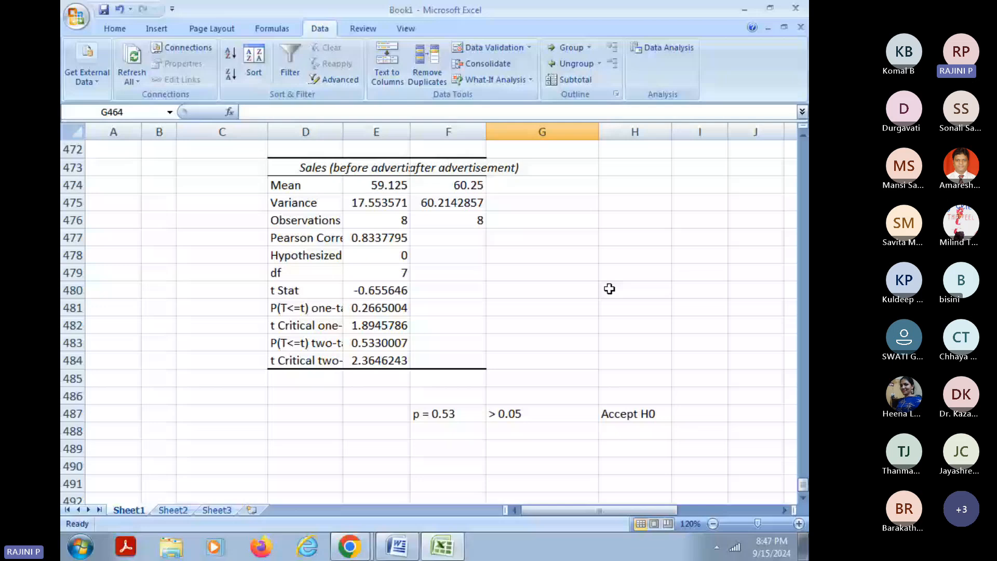
click(377, 342)
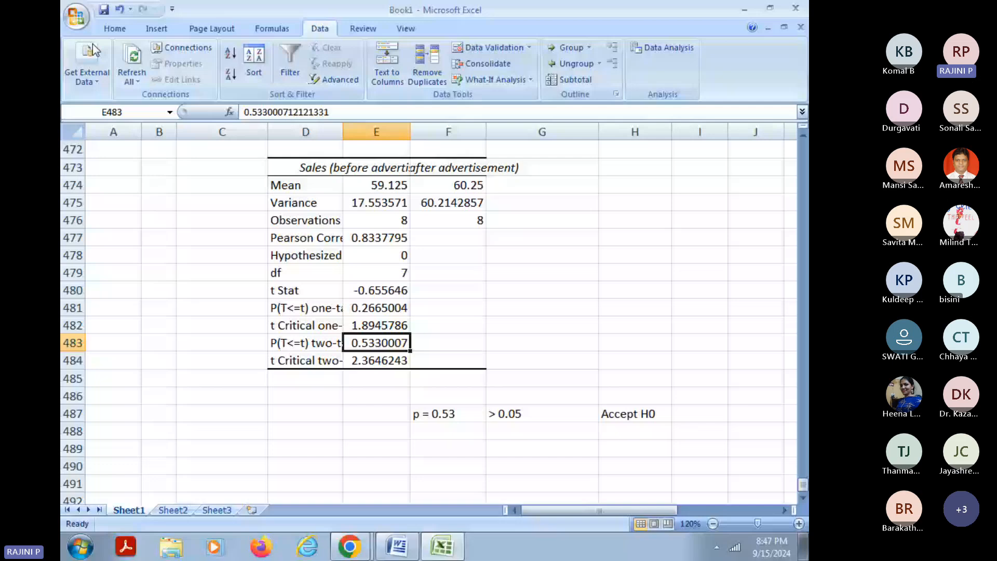
click(115, 28)
drag(311, 343, 389, 343)
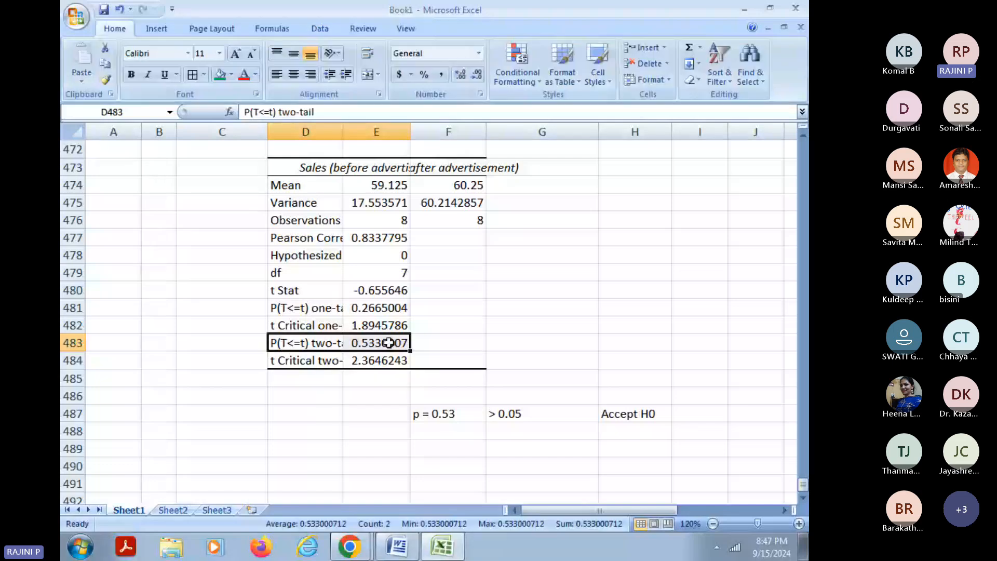
click(519, 414)
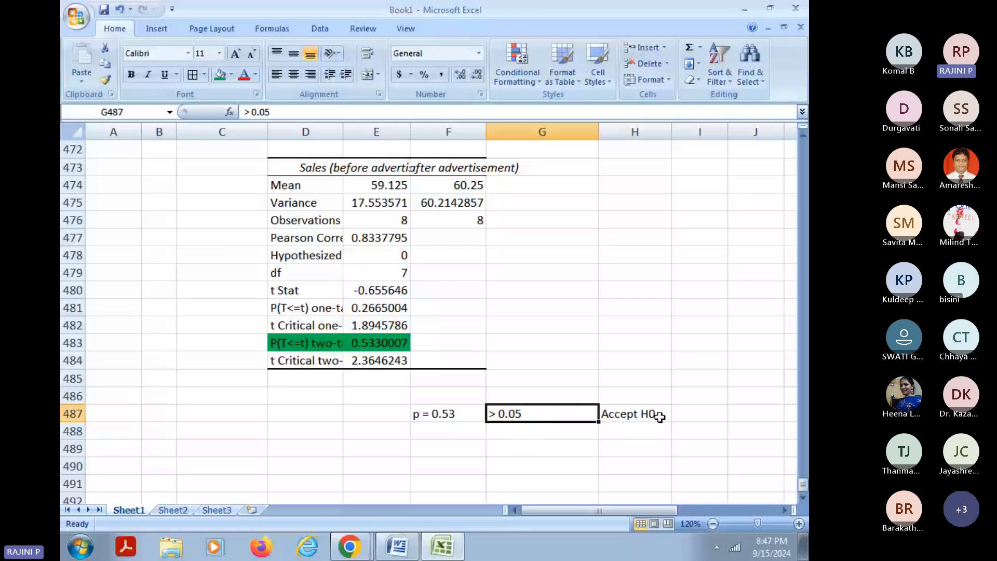
scroll(668, 462, up, 6)
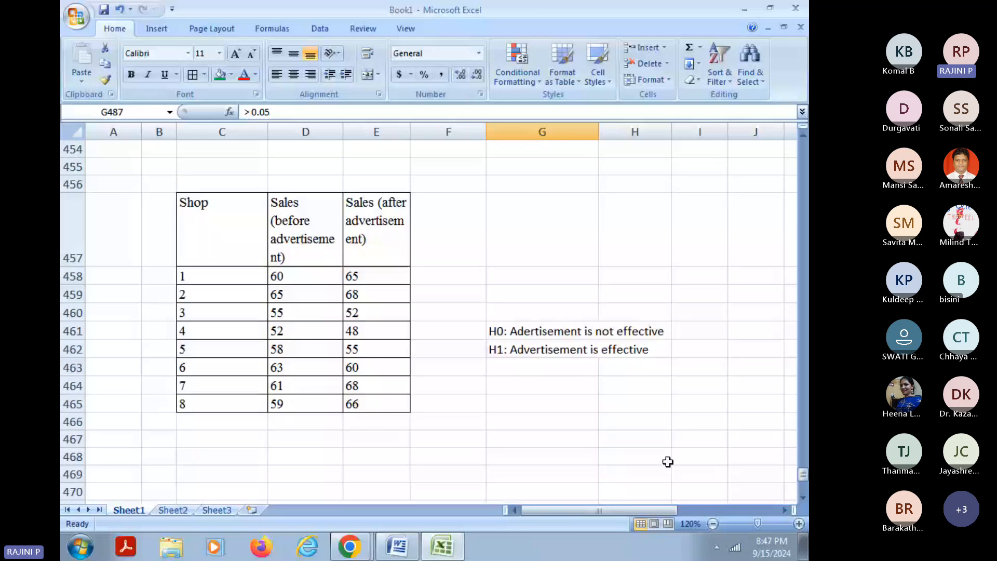
Step: Review question 20's null hypothesis in G461 against the two-tail p-value and the conclusion below the results
click(525, 336)
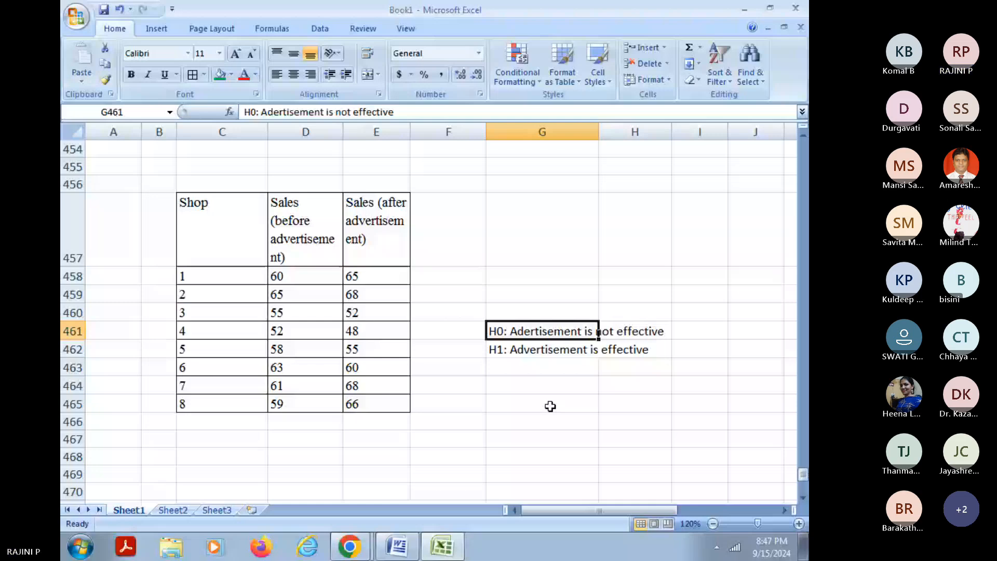
scroll(551, 406, down, 8)
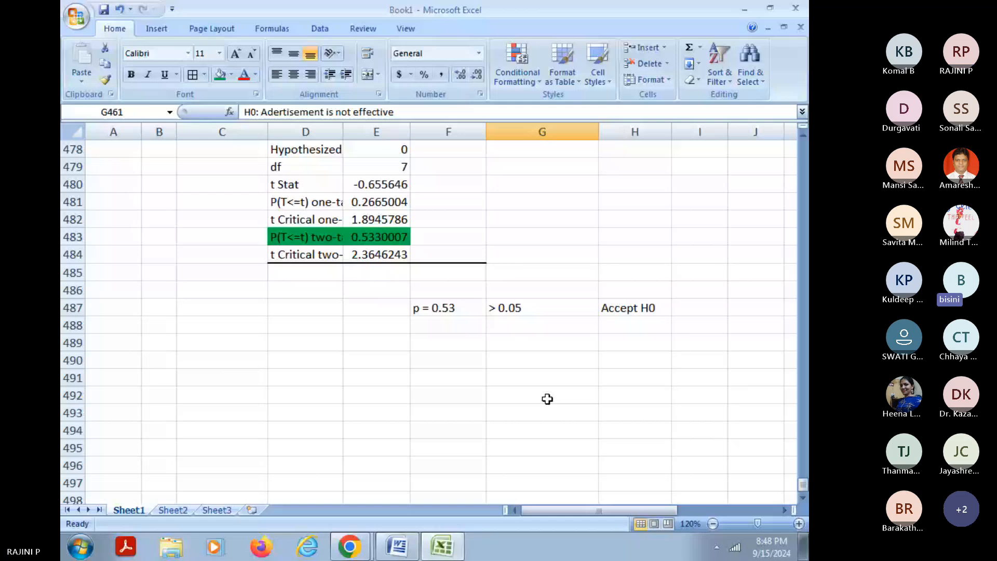
click(352, 551)
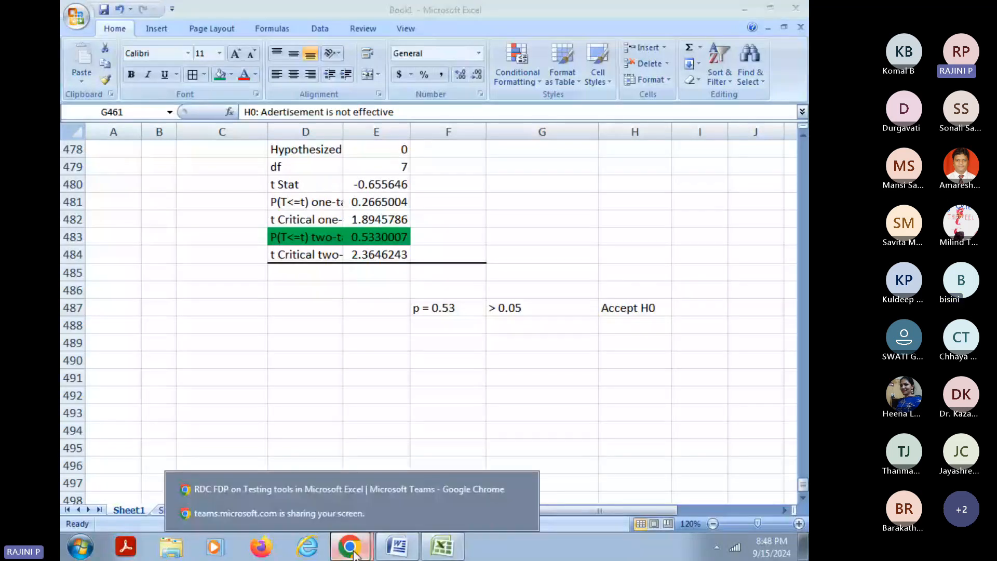
Step: Switch to Word and copy question 21's table of Sample 1 and Sample 2 values
click(397, 547)
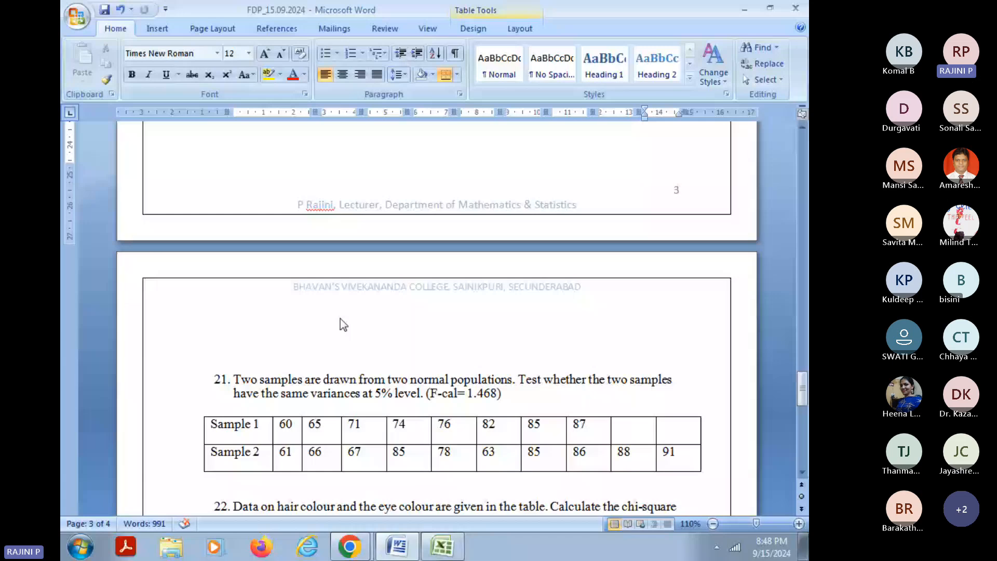
scroll(343, 325, down, 4)
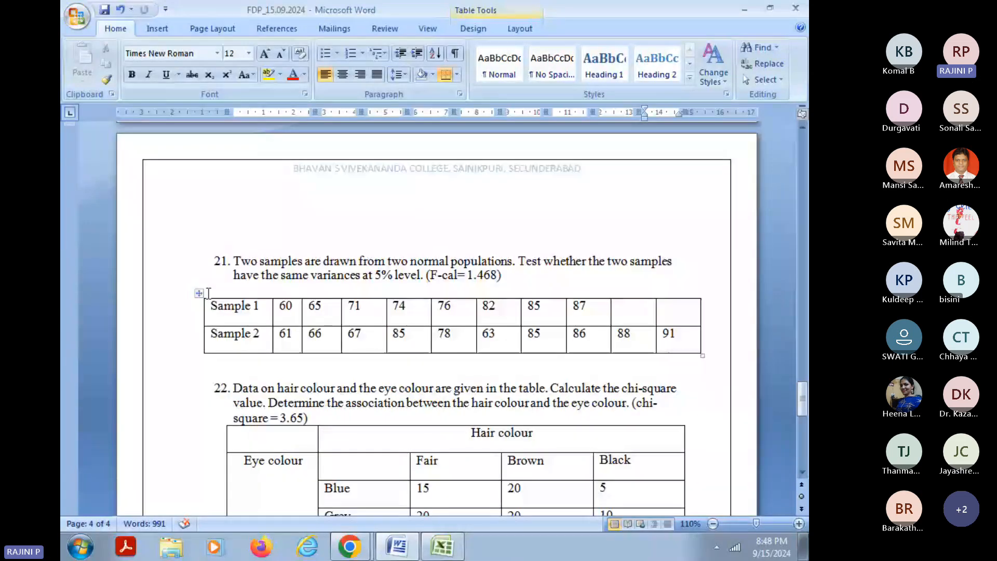
click(199, 293)
scroll(490, 290, down, 4)
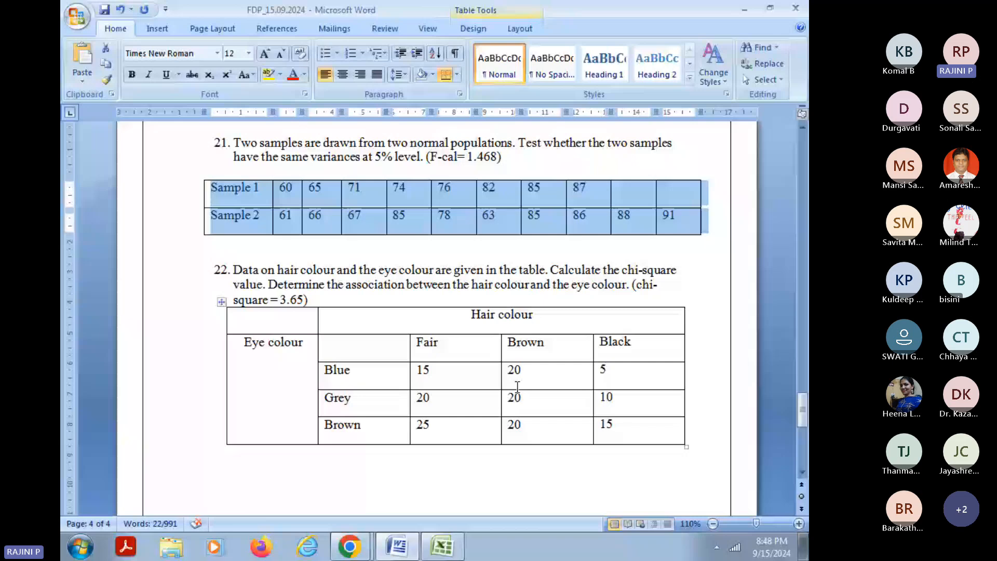
scroll(266, 311, up, 4)
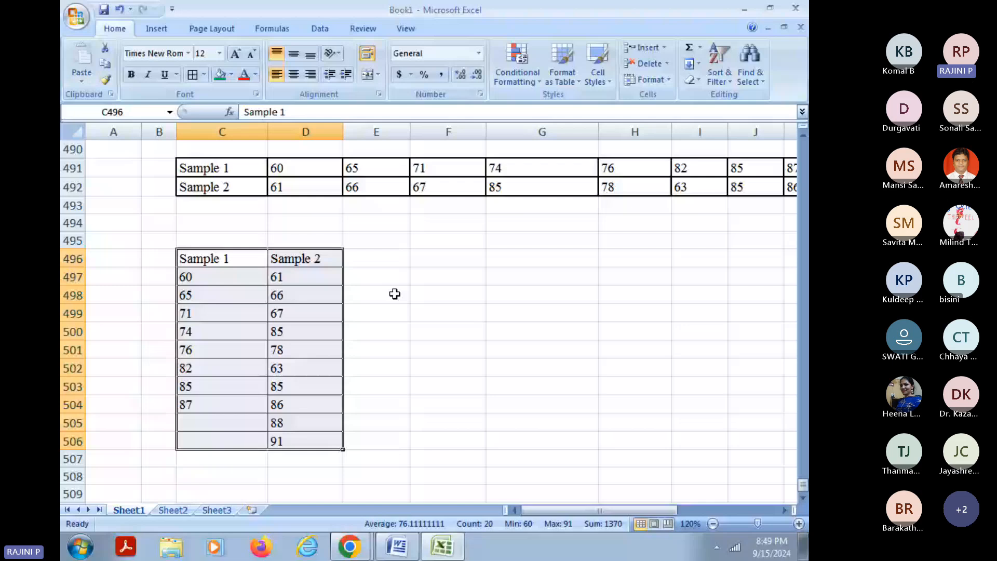
Step: Open the F-Test Two-Sample for Variances tool from Excel's data analysis tools
click(320, 28)
click(663, 48)
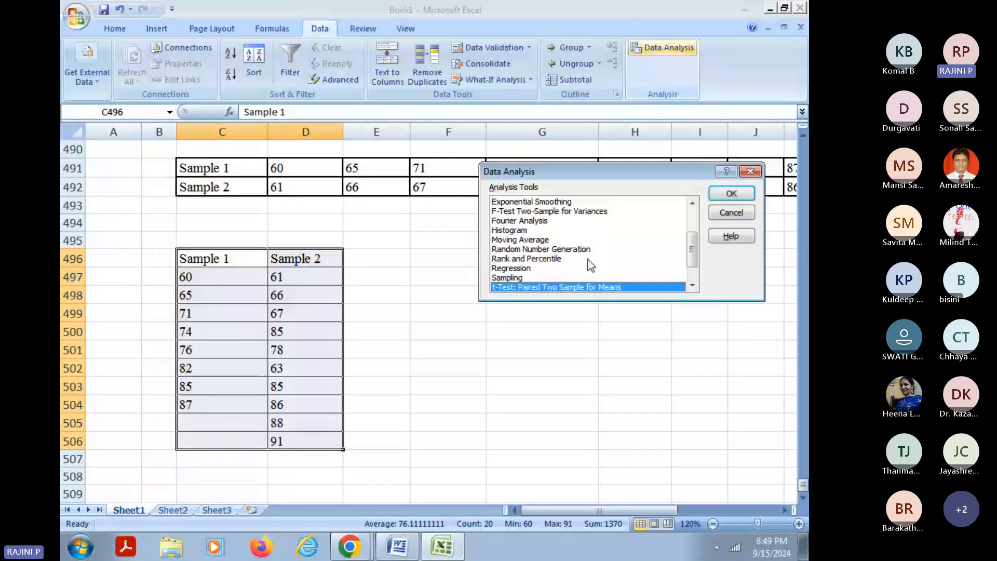
scroll(587, 264, down, 1)
scroll(527, 257, up, 2)
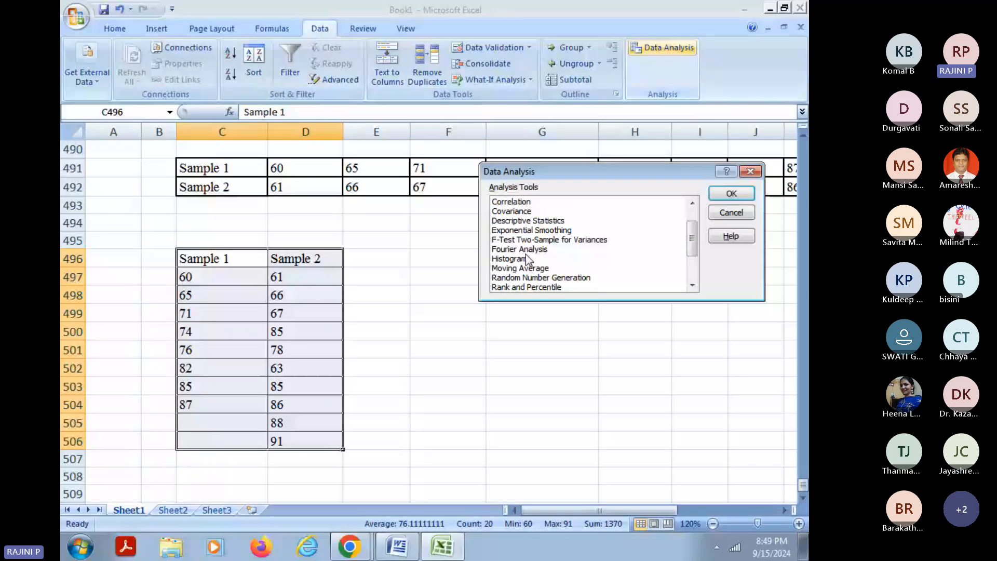
click(515, 240)
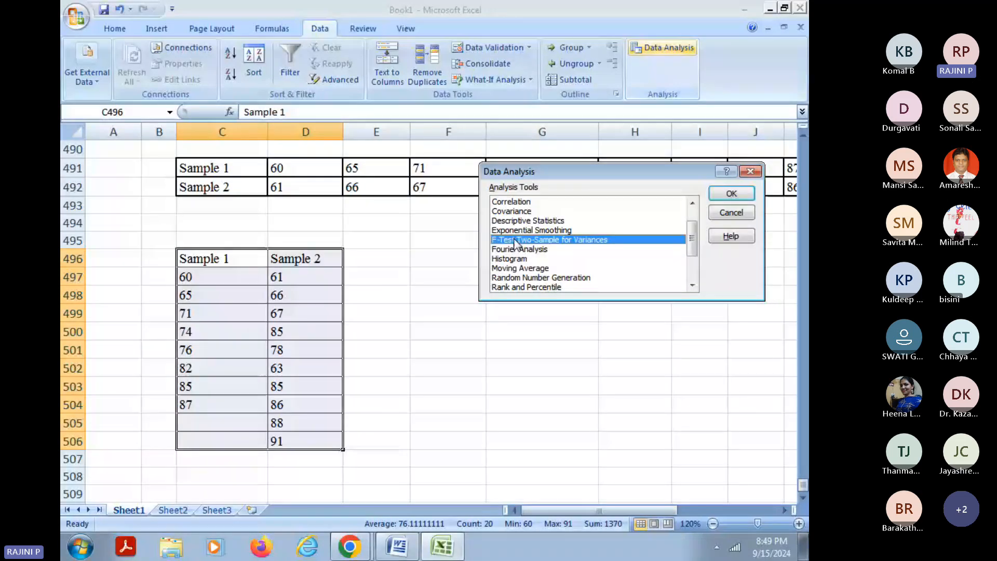
double_click(590, 244)
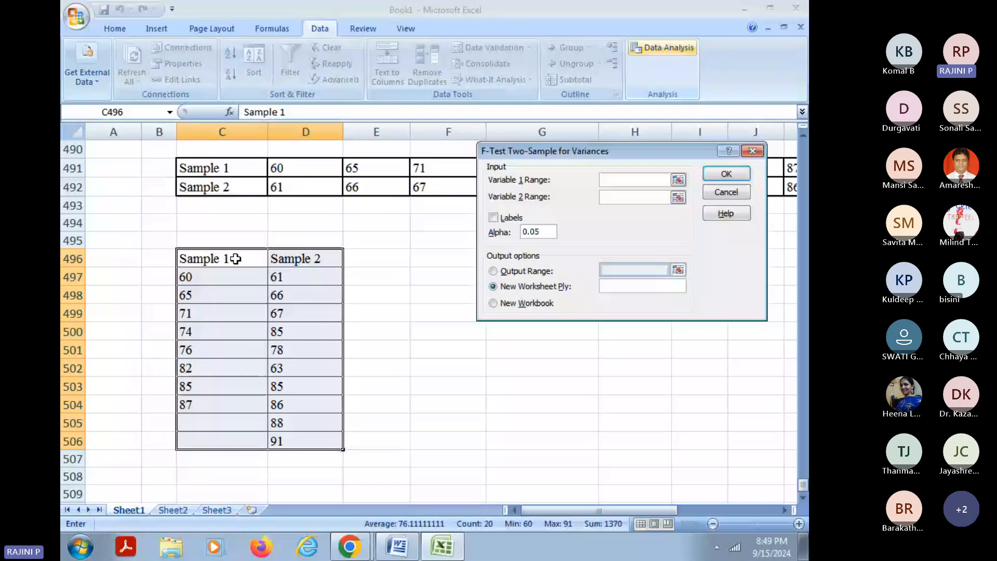
Step: Set variable 1 to C496:C504 and variable 2 to D496:D506, include labels, and choose an output range as the results destination
drag(236, 259, 237, 405)
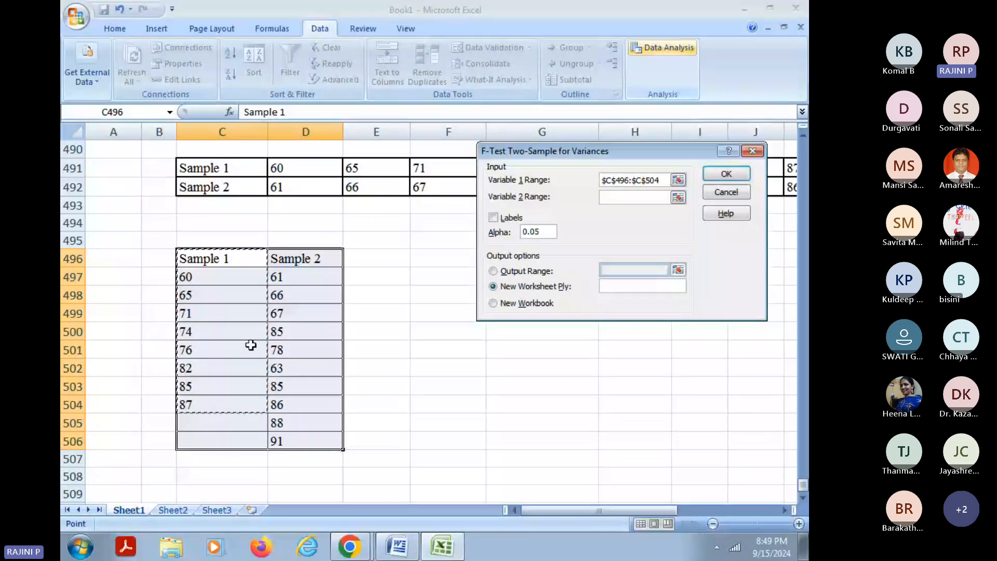
click(616, 198)
drag(305, 259, 305, 441)
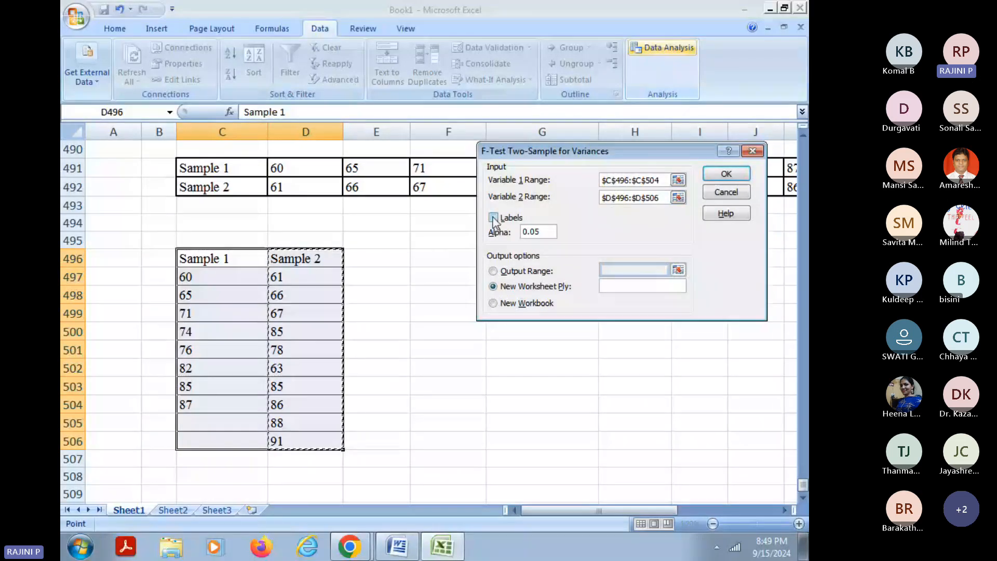
click(494, 218)
click(496, 271)
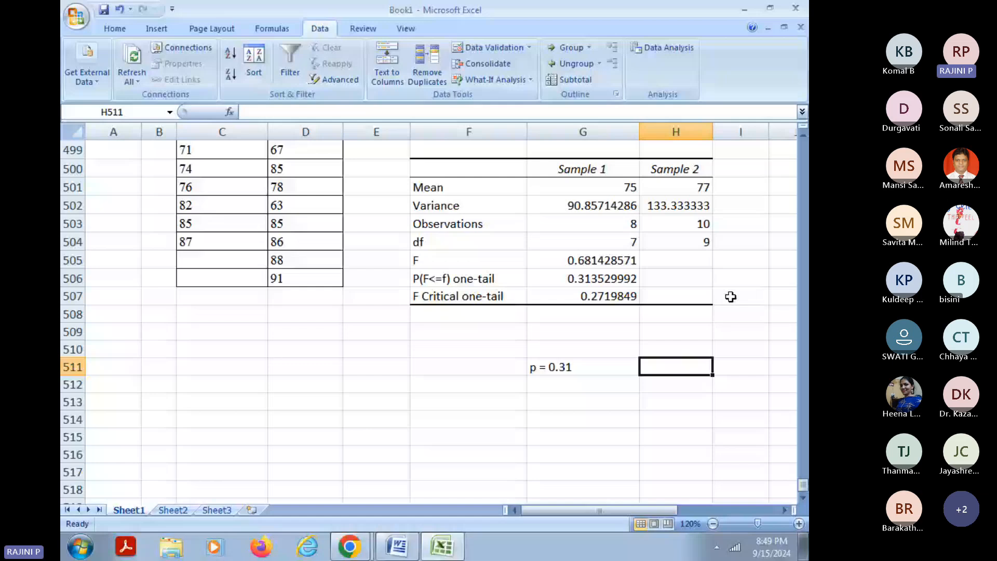
Step: Complete the F-test conclusion beside "p = 0.31" with "> 0.05" in H511 and "Accept H0" in I511
text(> 0.05)
key(Tab)
text(Accept H0)
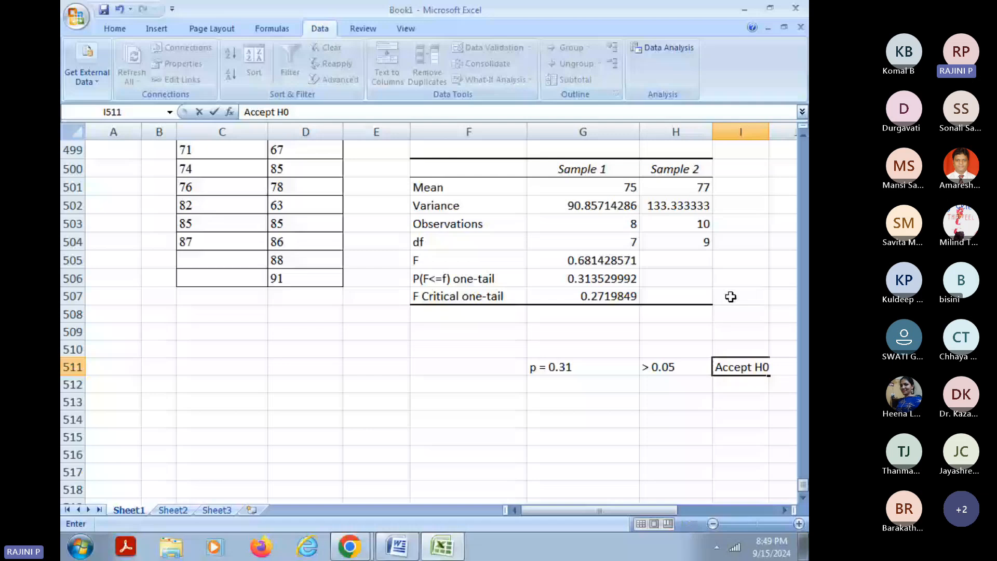
scroll(706, 302, up, 3)
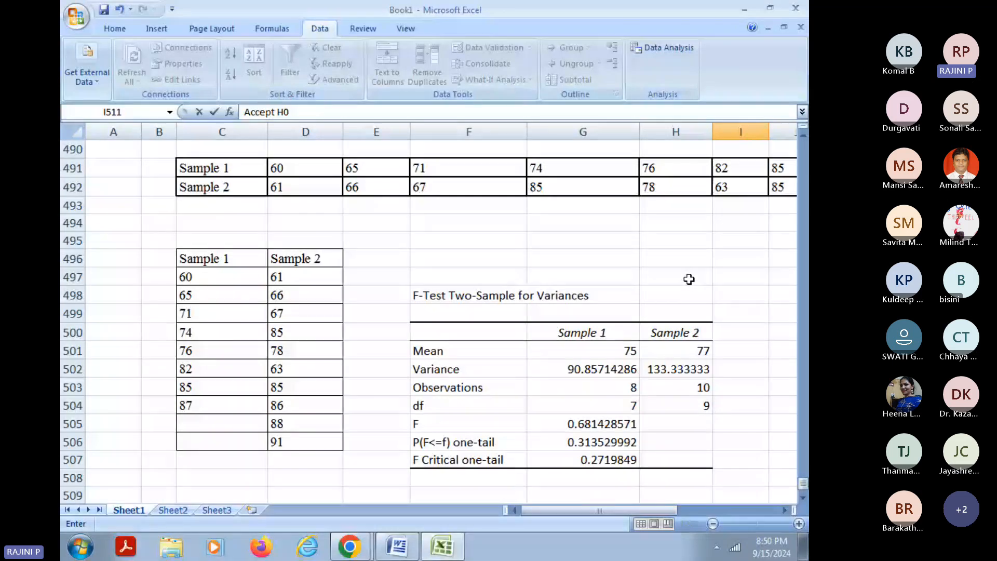
click(793, 432)
Step: Review the F-test results and conclusion, and switch to the Microsoft Teams meeting in Chrome
scroll(384, 336, down, 1)
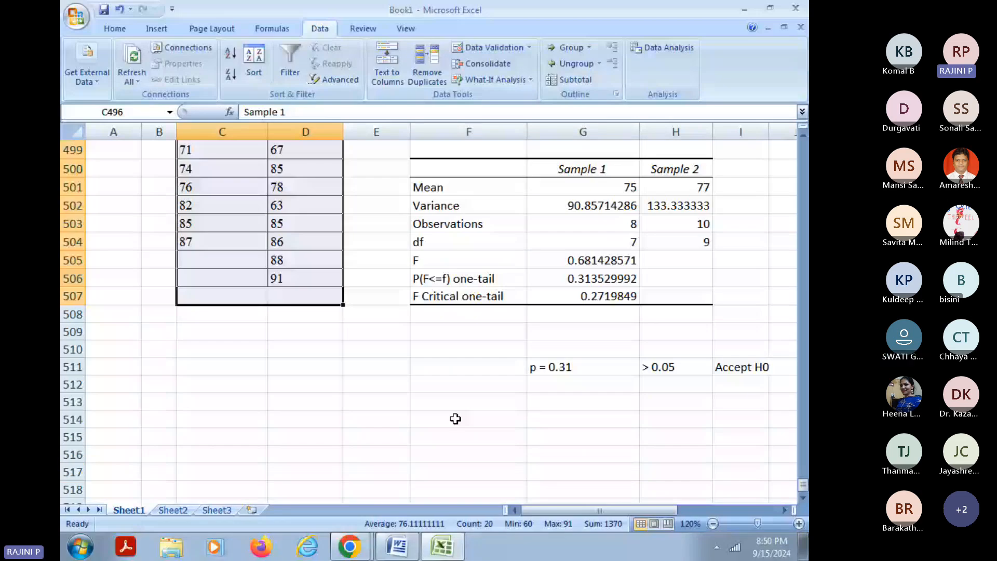
scroll(456, 419, up, 1)
click(350, 546)
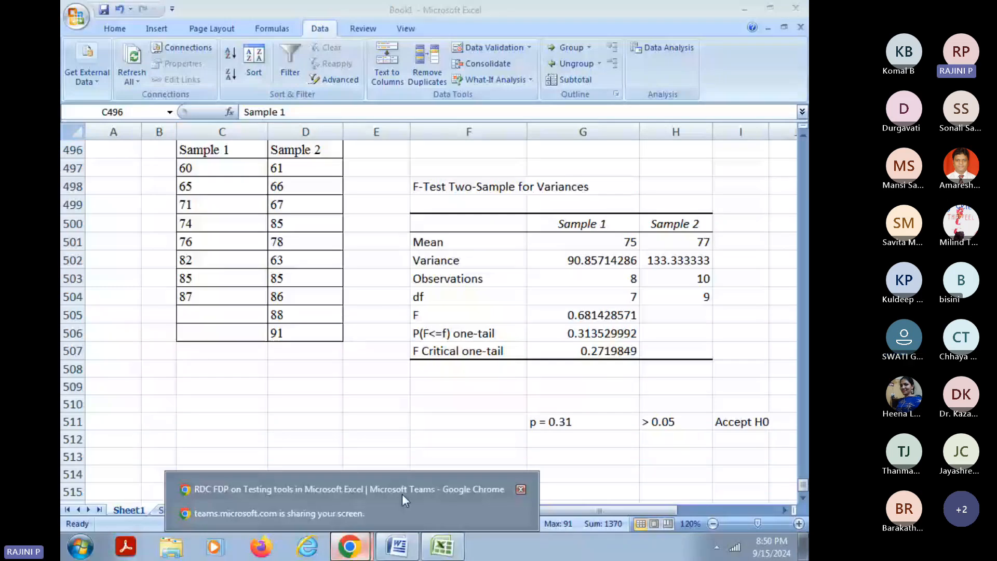
click(402, 494)
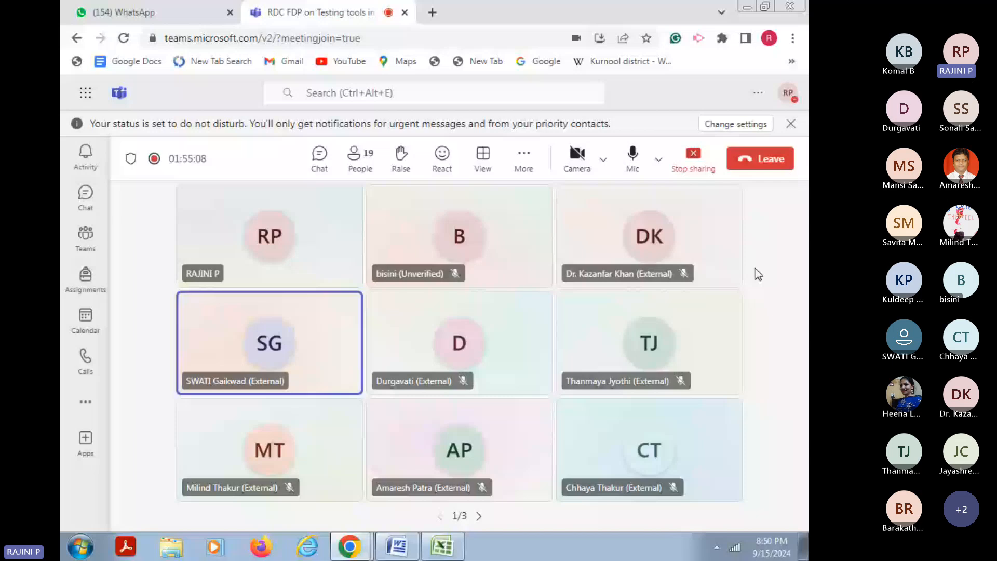